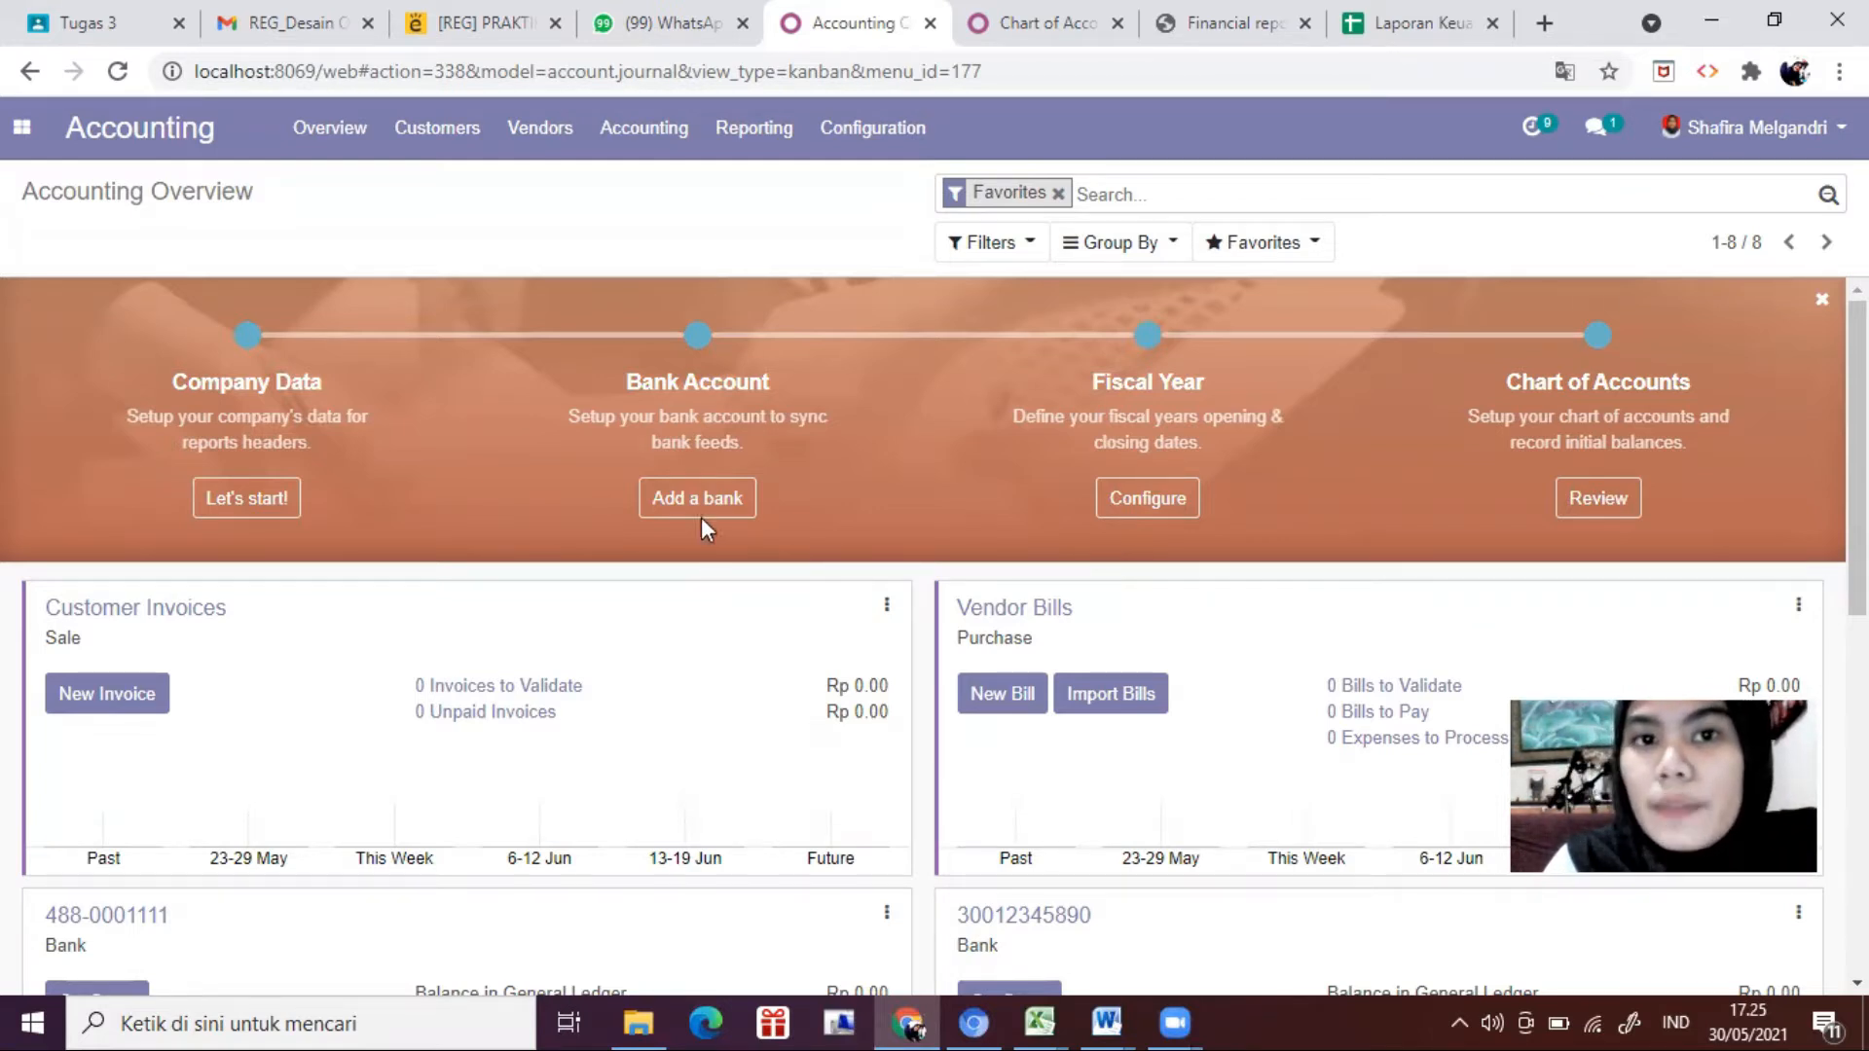
# Step: Open the Profit and Loss report options, set Target Moves to All Entries, and view the existing Financial report PDF
pyautogui.click(778, 127)
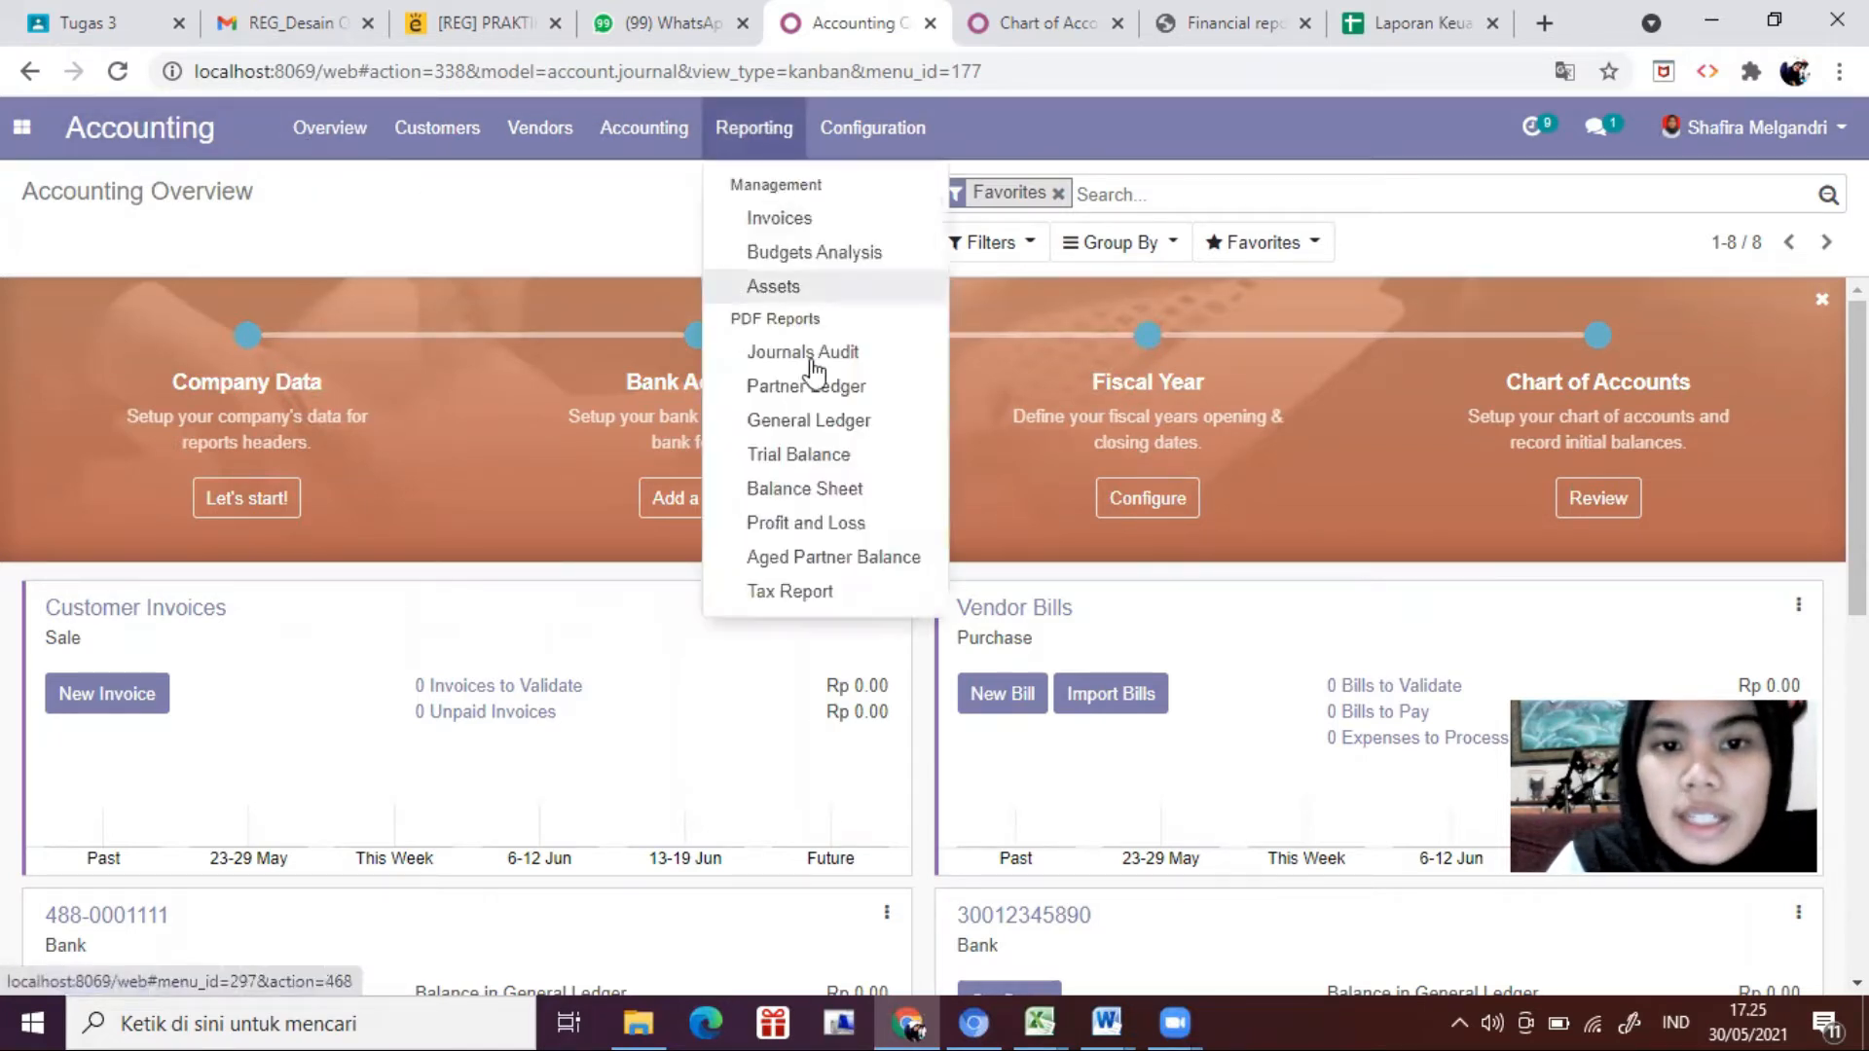
pyautogui.click(837, 526)
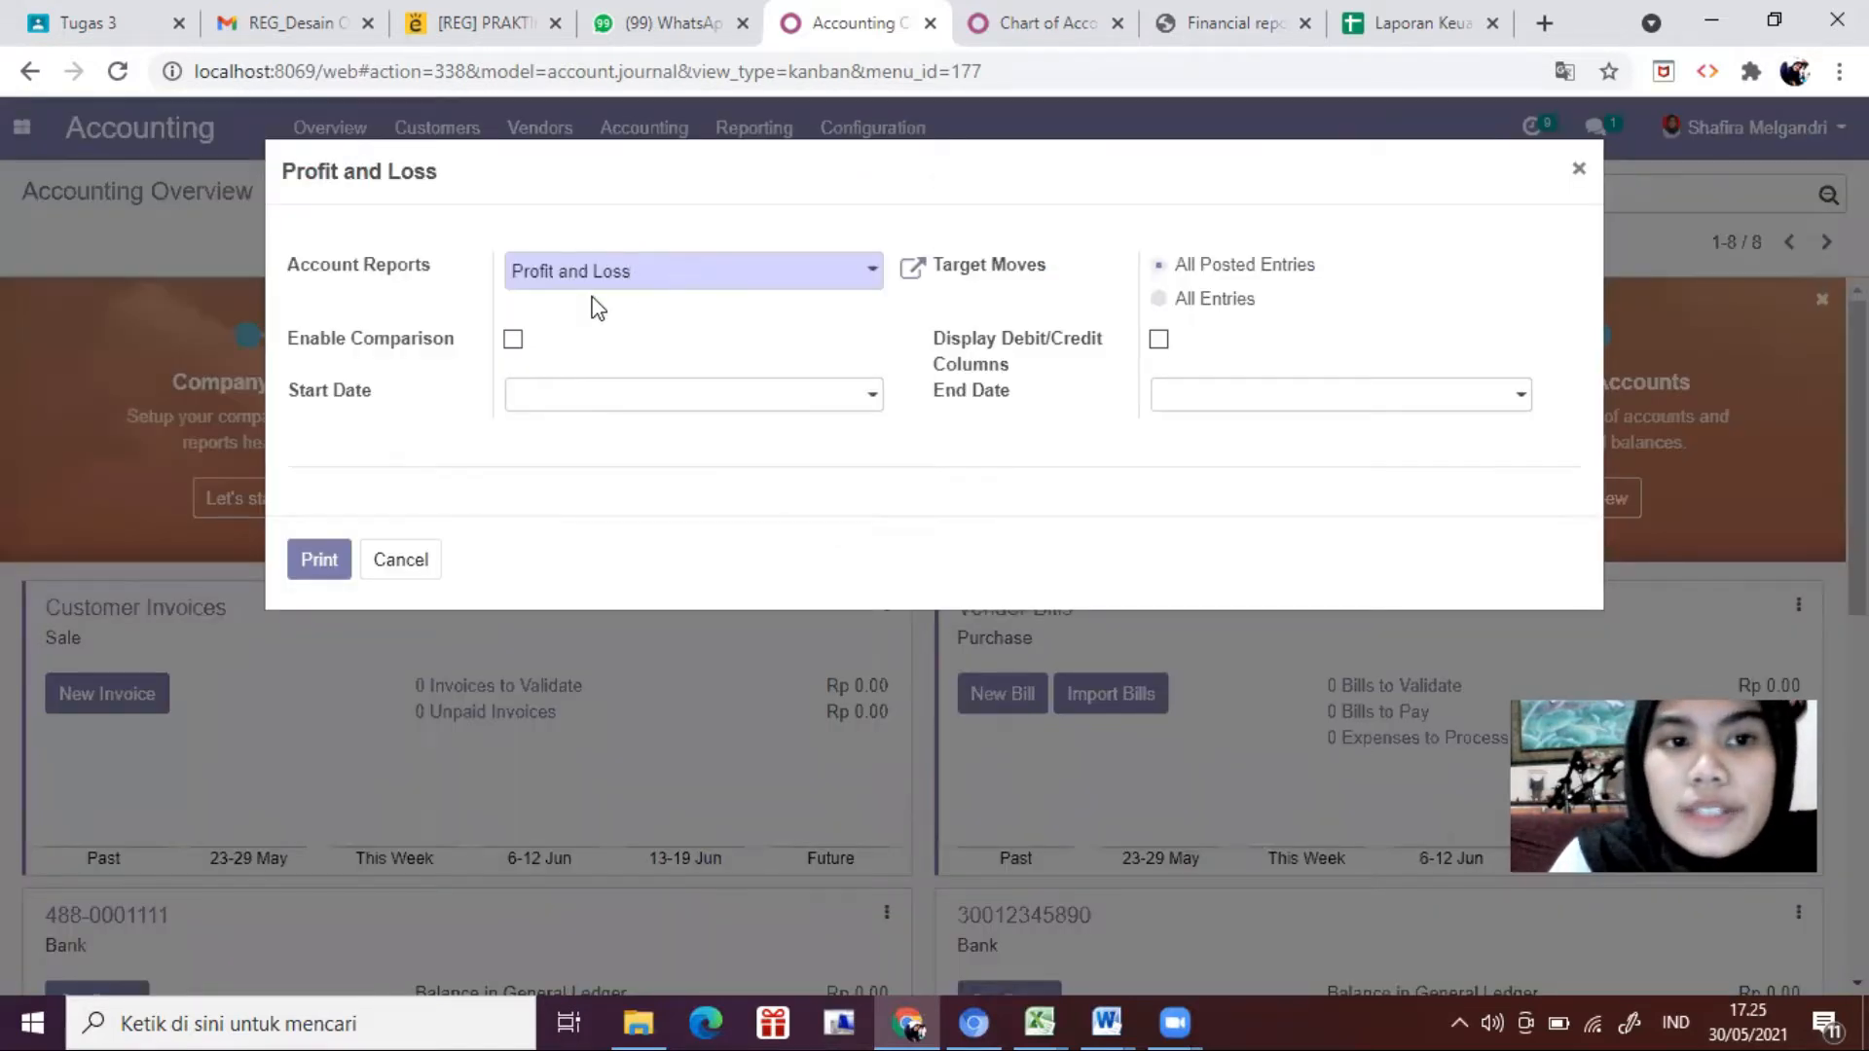
pyautogui.click(1158, 298)
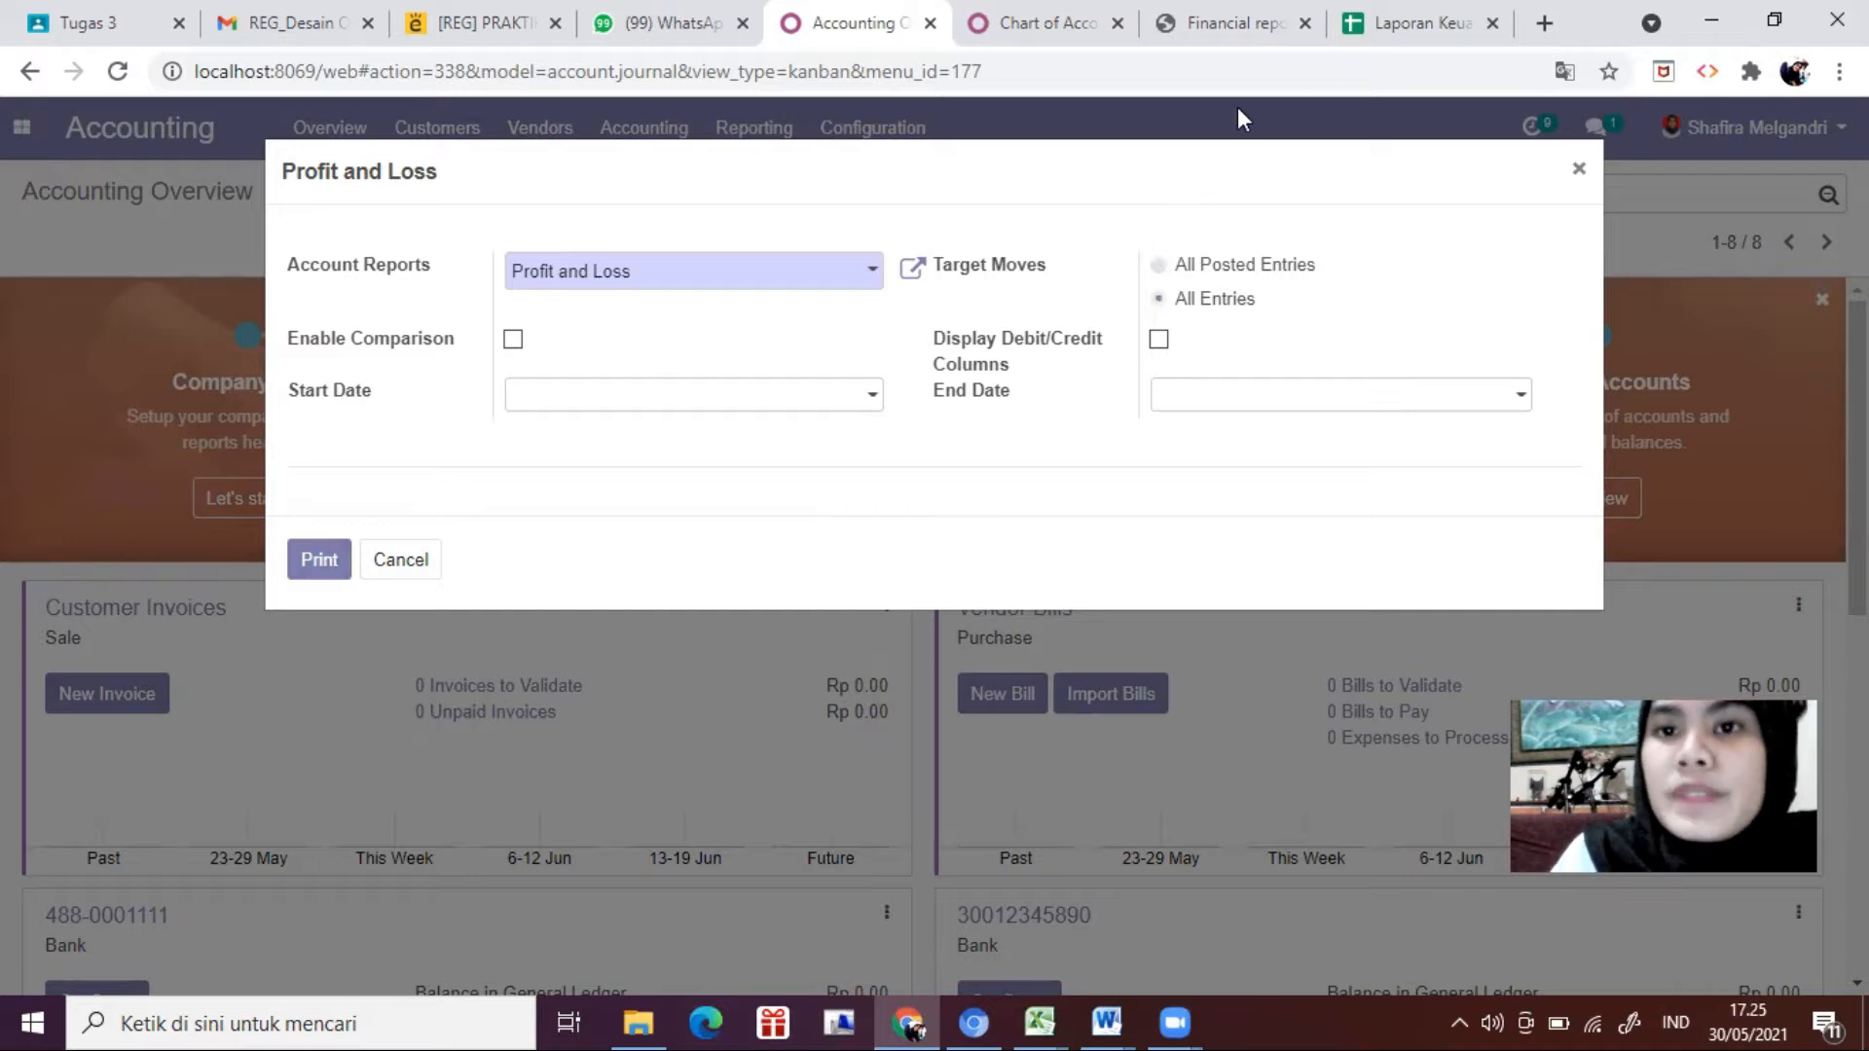
pyautogui.click(1211, 27)
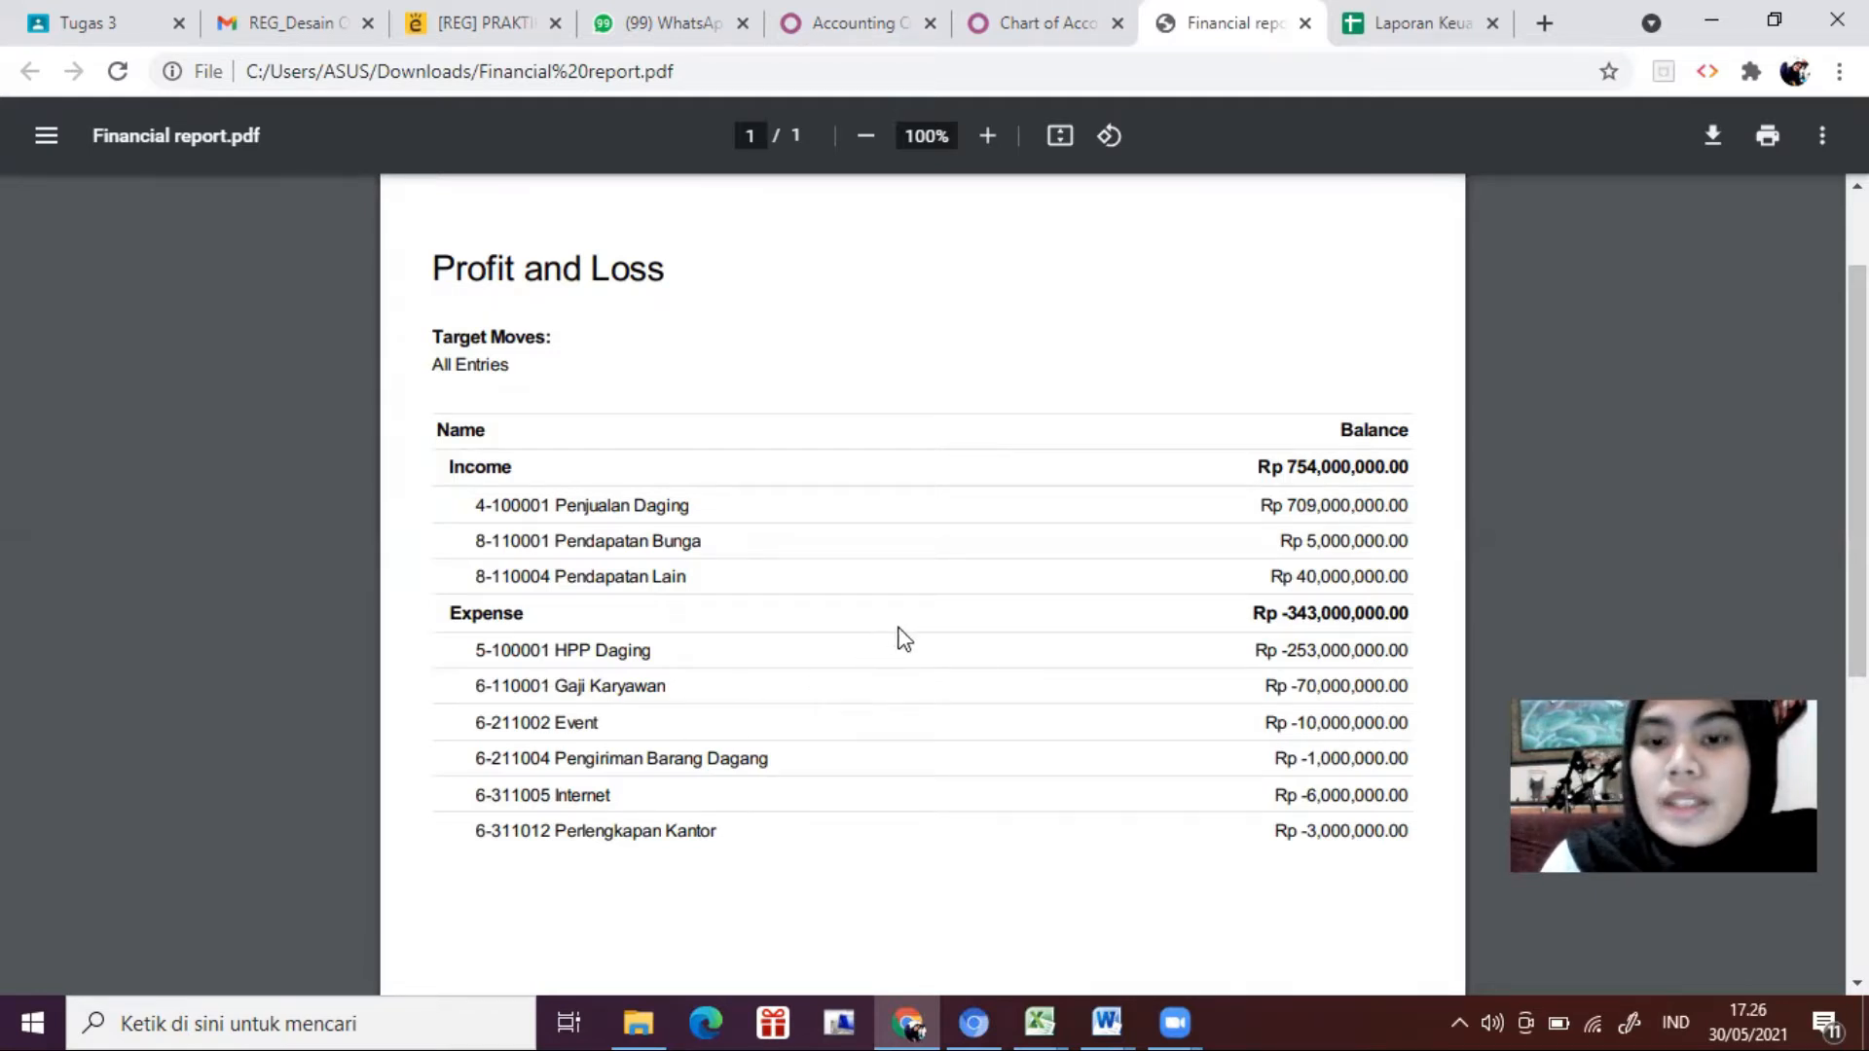
# Step: Switch to the Laporan Keuangan workbook in Excel and skim the Laba Rugi sheet
pyautogui.click(1042, 1021)
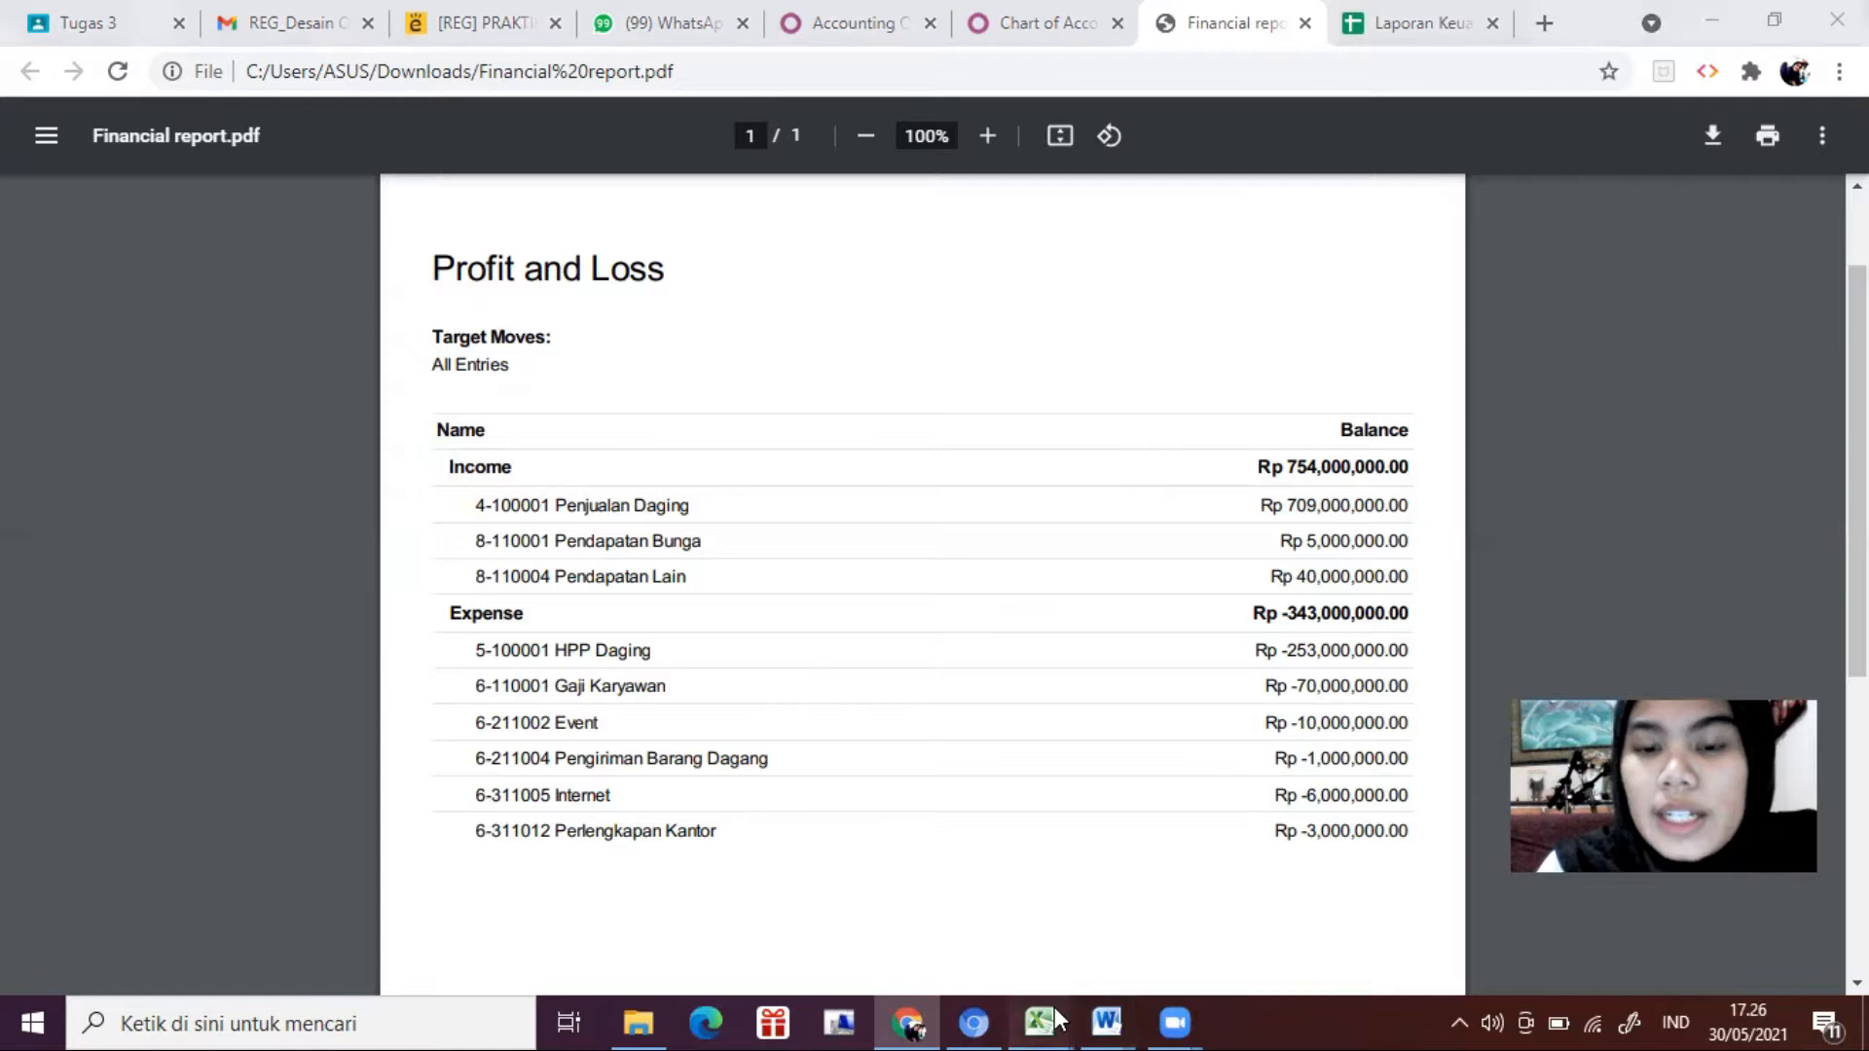
pyautogui.click(1659, 910)
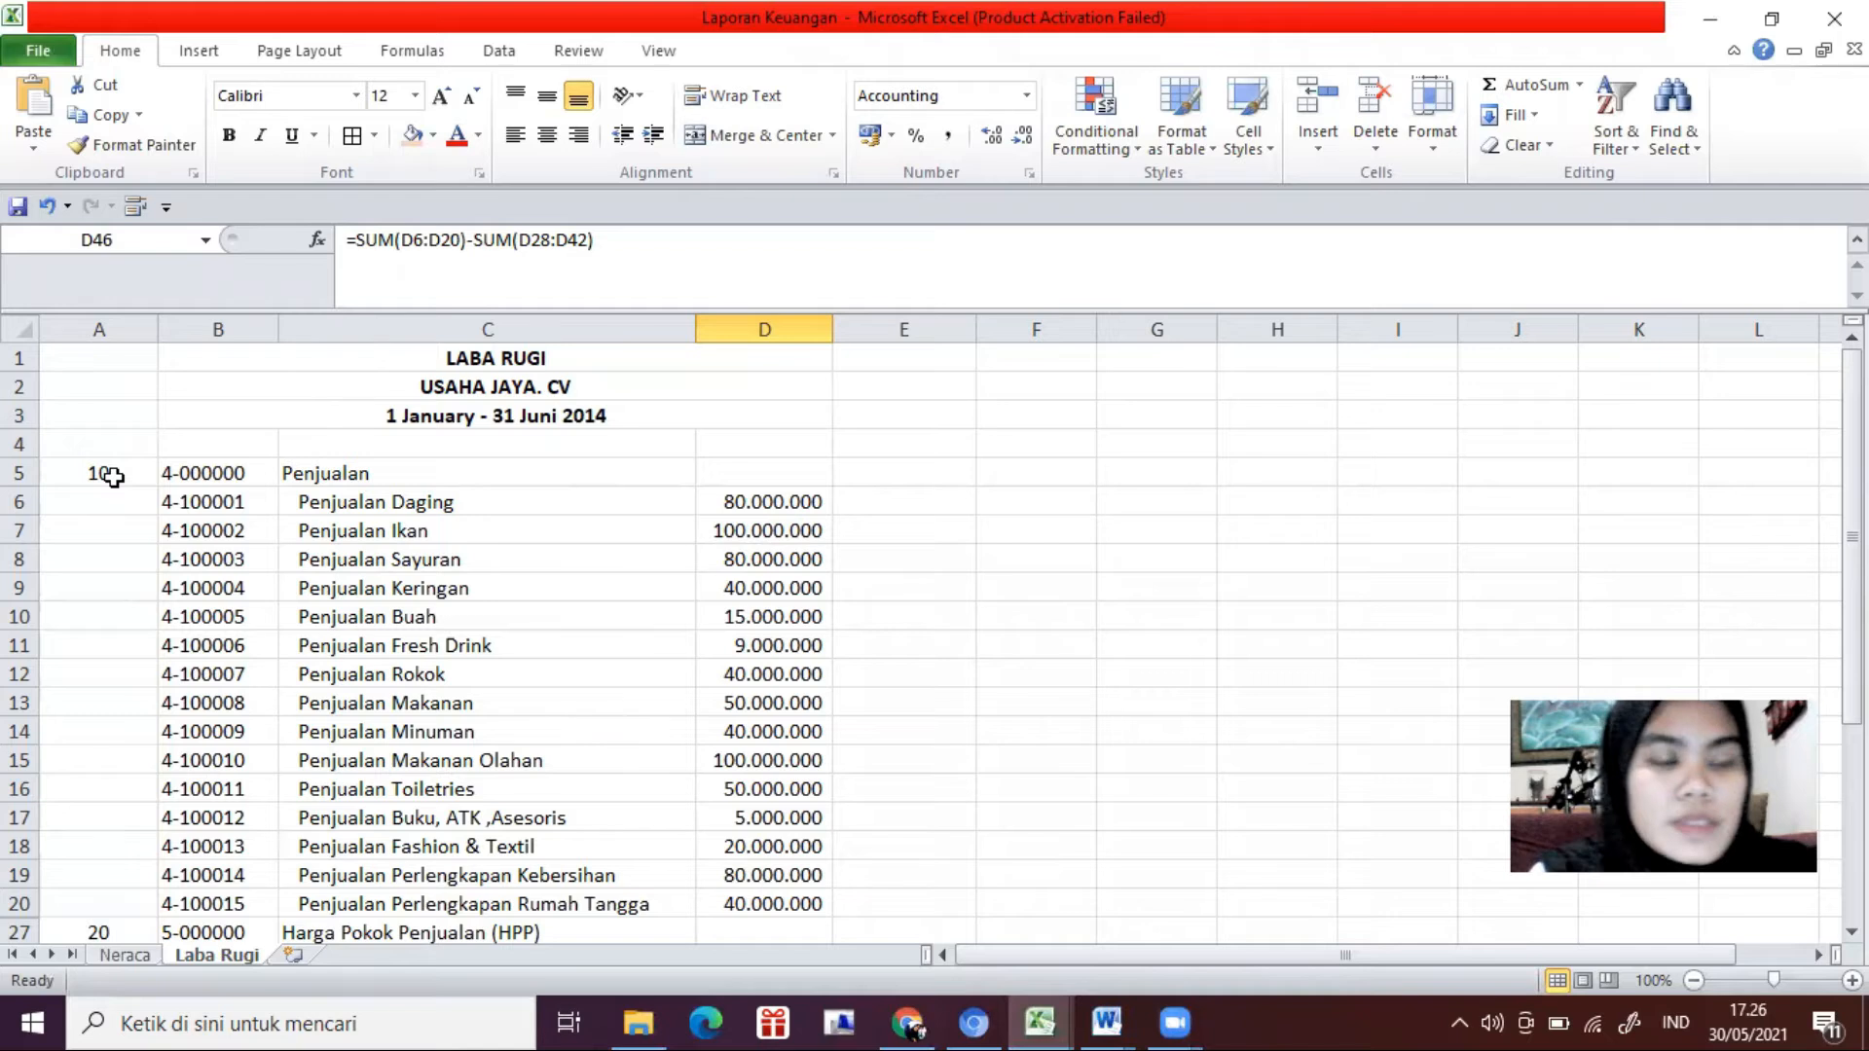
pyautogui.scroll(-2, 114, 477)
pyautogui.scroll(-11, 113, 477)
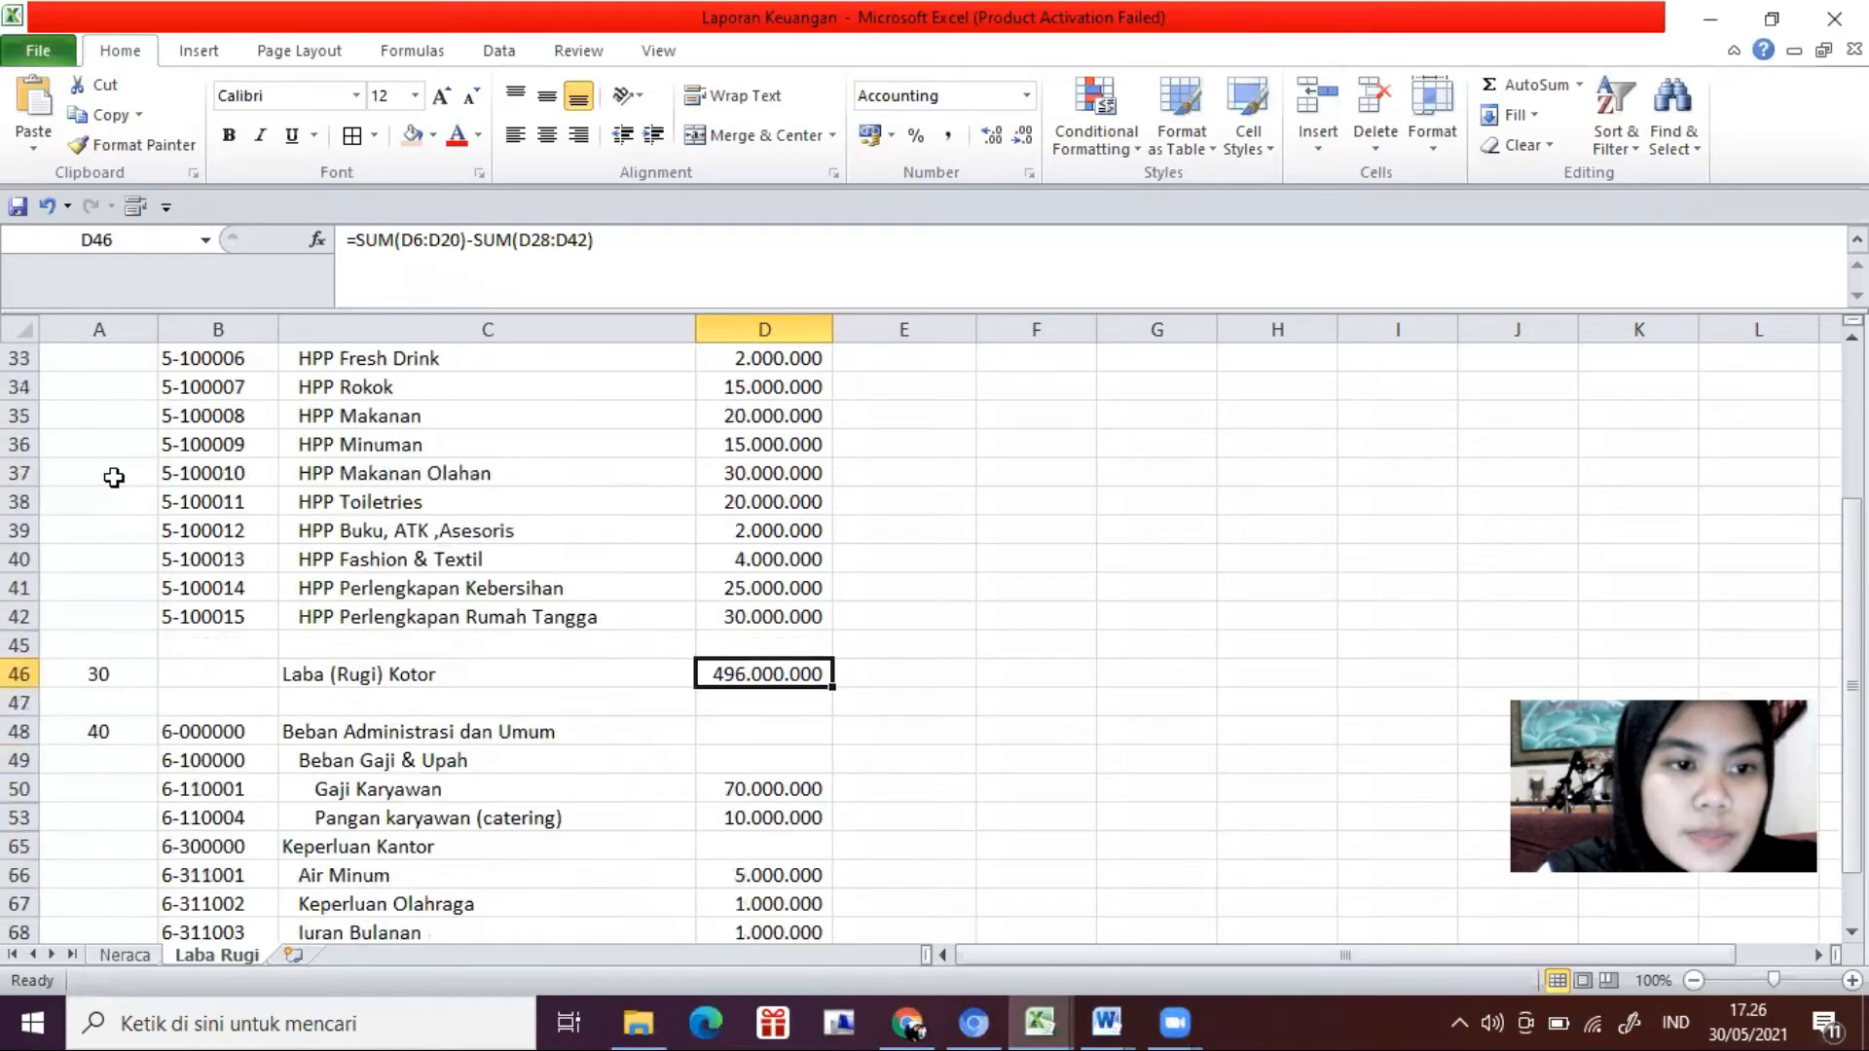
pyautogui.scroll(10, 217, 476)
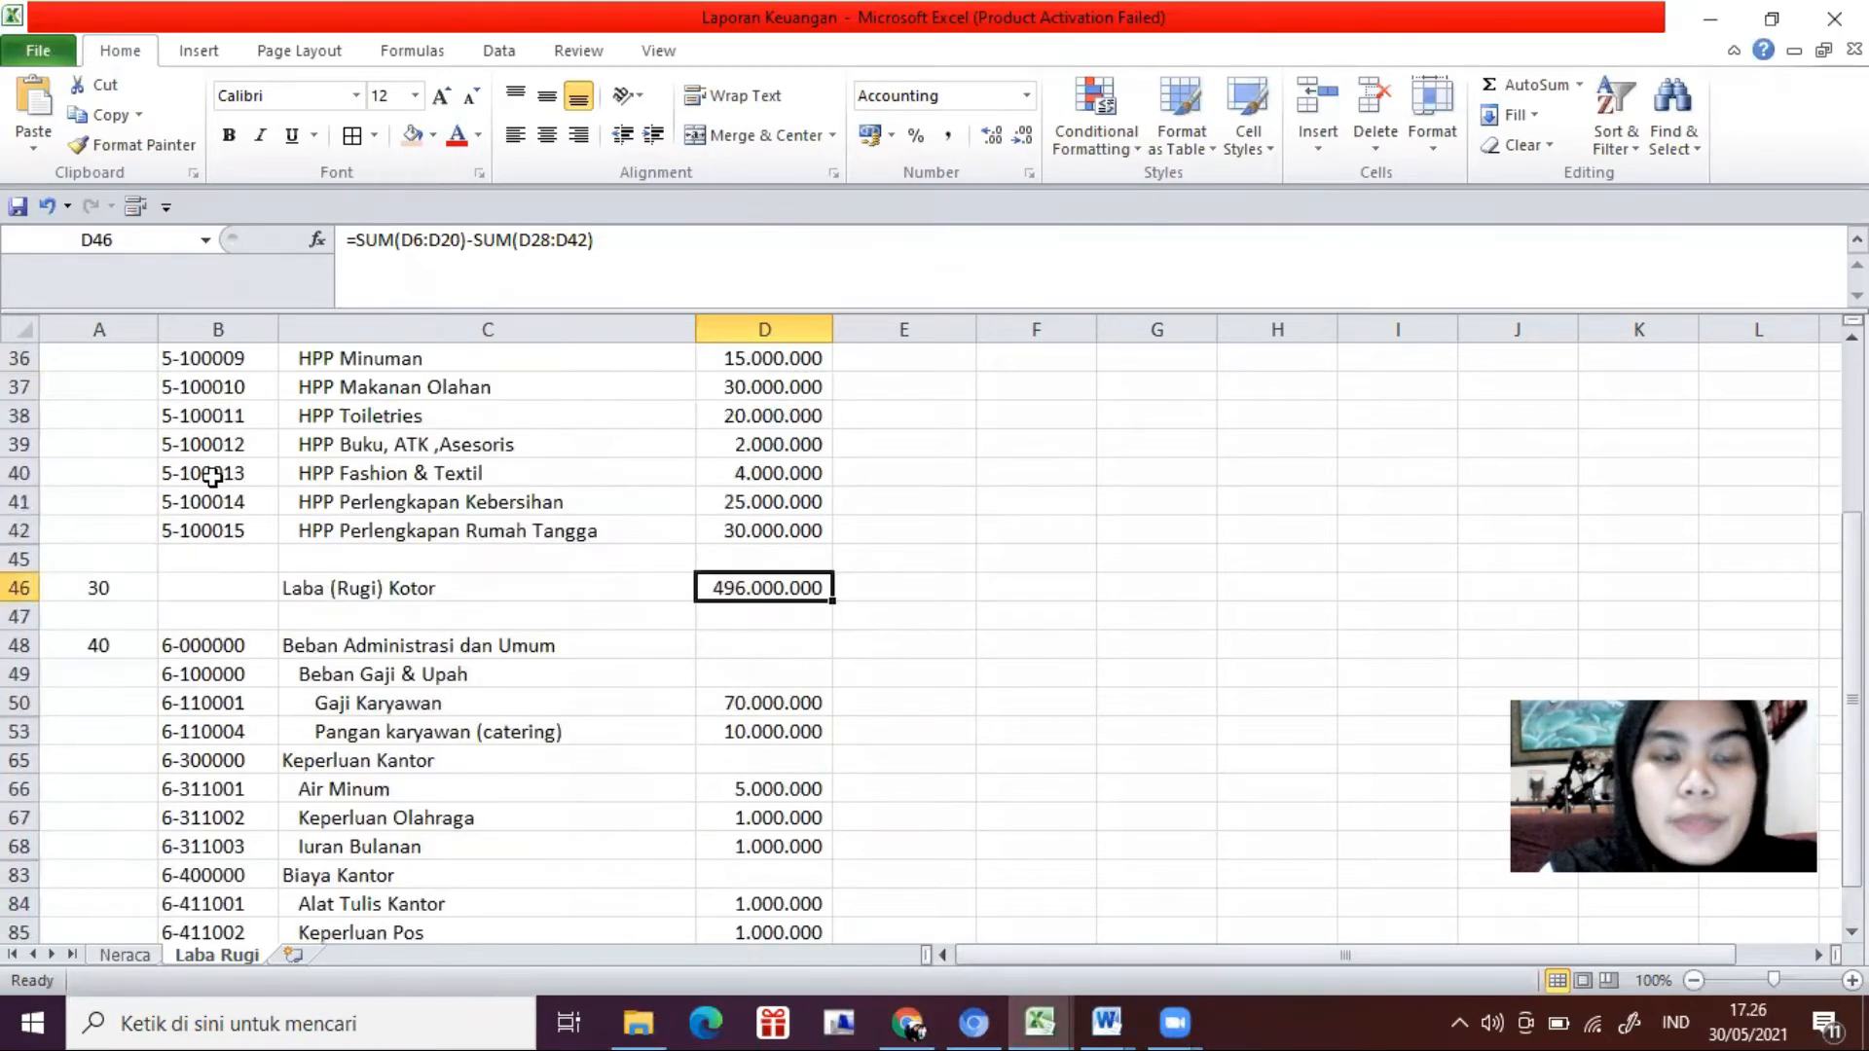
pyautogui.scroll(4, 467, 403)
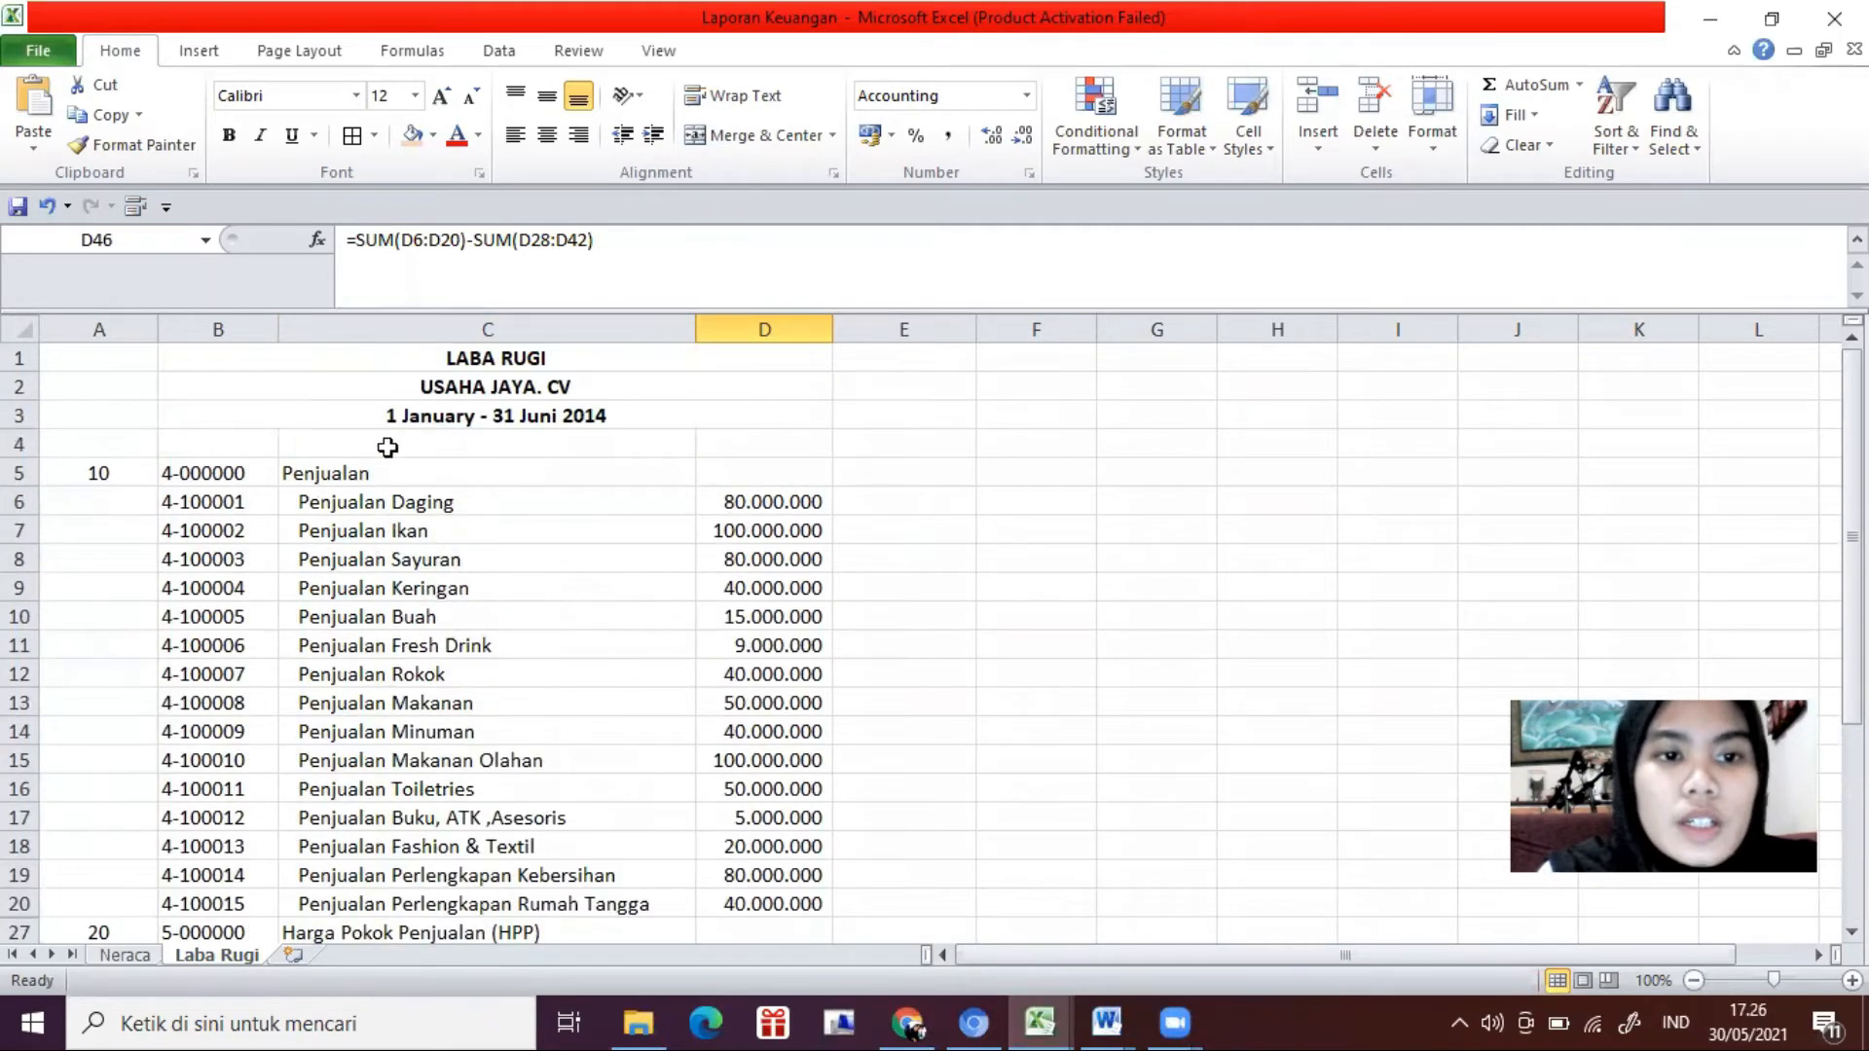
# Step: Examine the Penjualan and Harga Pokok Penjualan (HPP) sections and the Laba (Rugi) Kotor formula in D46
pyautogui.click(302, 476)
pyautogui.scroll(-3, 321, 506)
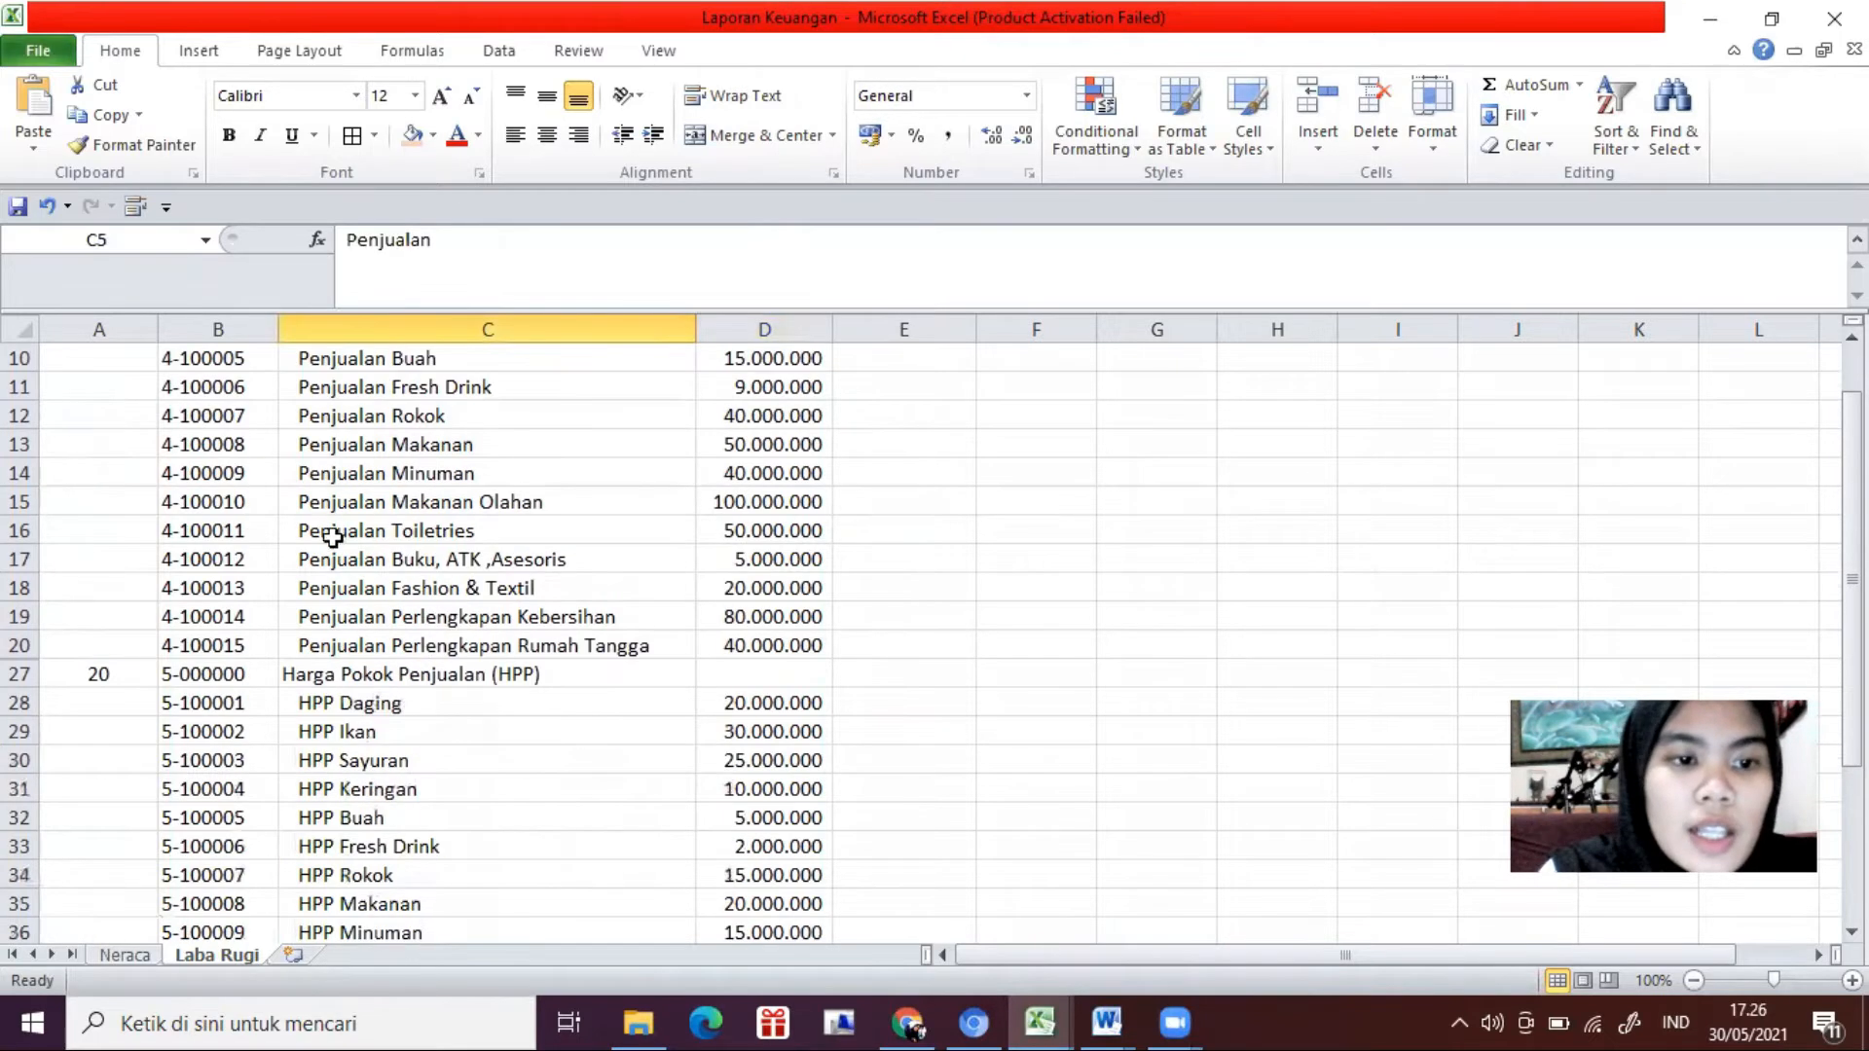
pyautogui.click(338, 669)
pyautogui.scroll(-5, 337, 670)
pyautogui.click(387, 764)
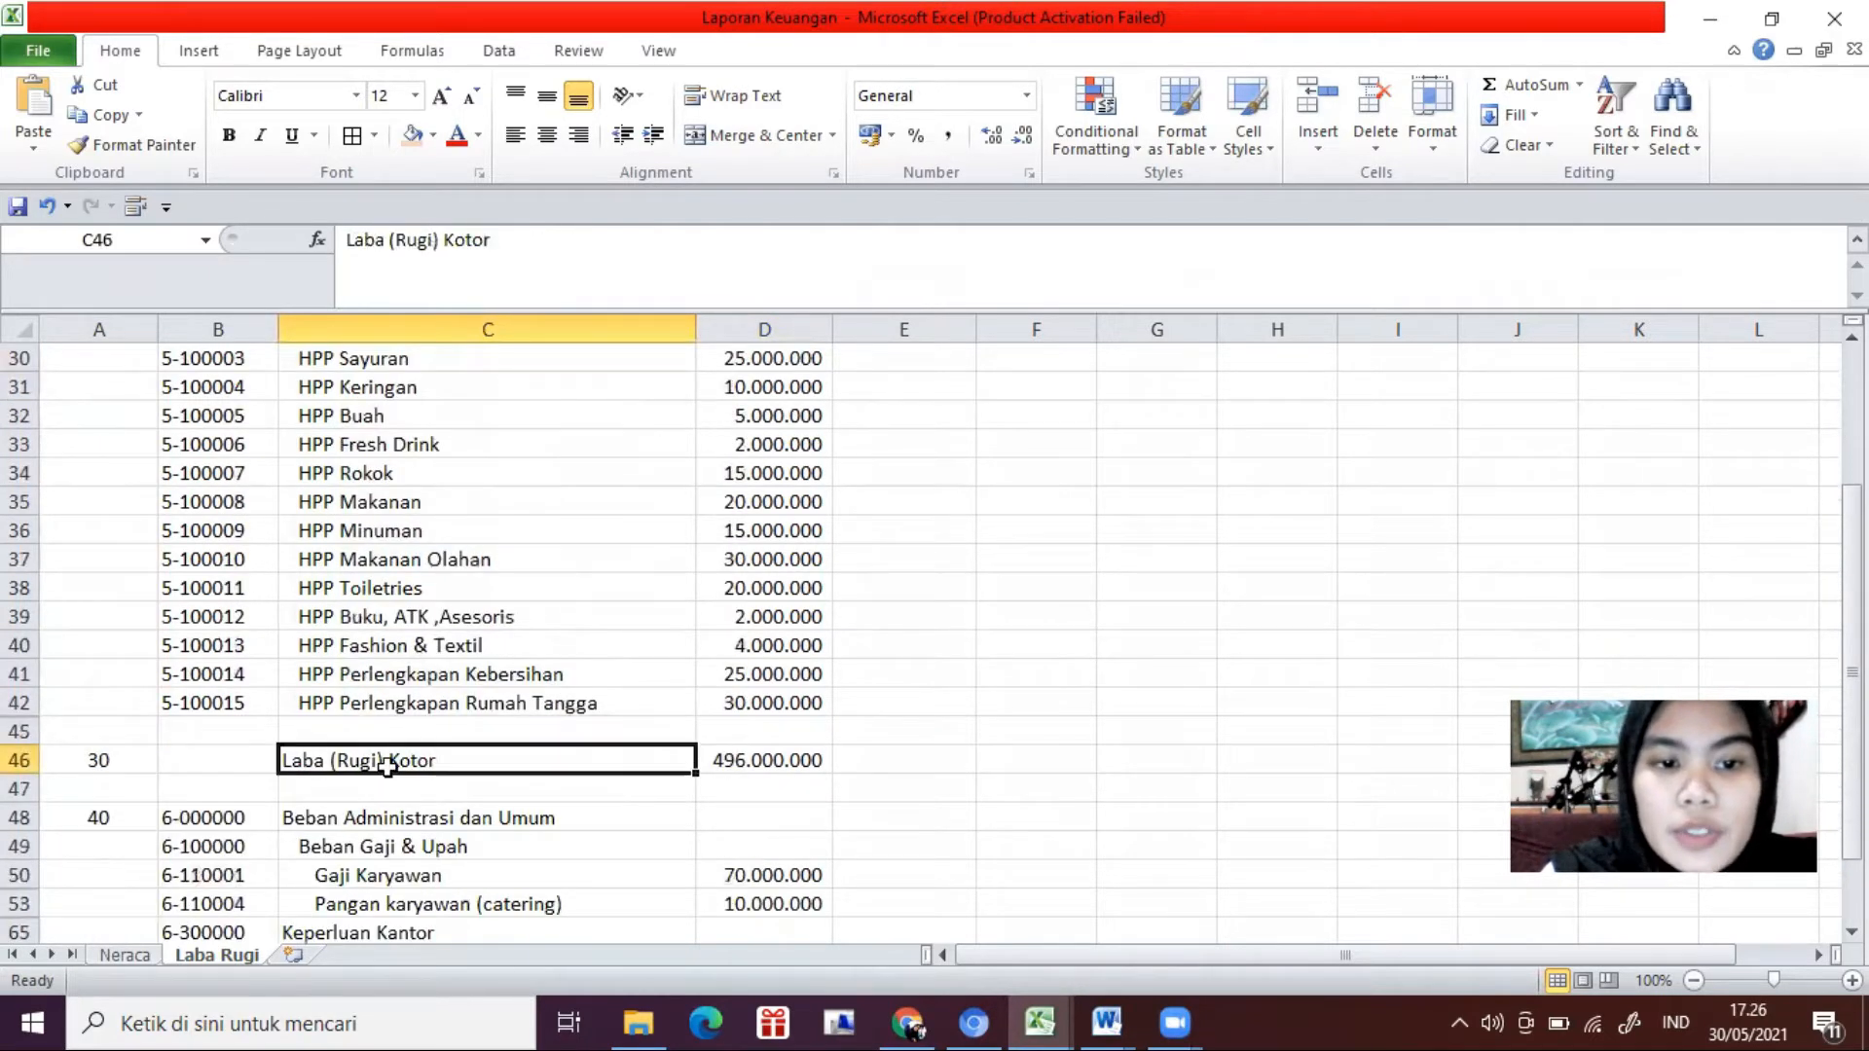
pyautogui.click(746, 761)
pyautogui.scroll(3, 726, 704)
pyautogui.scroll(5, 682, 574)
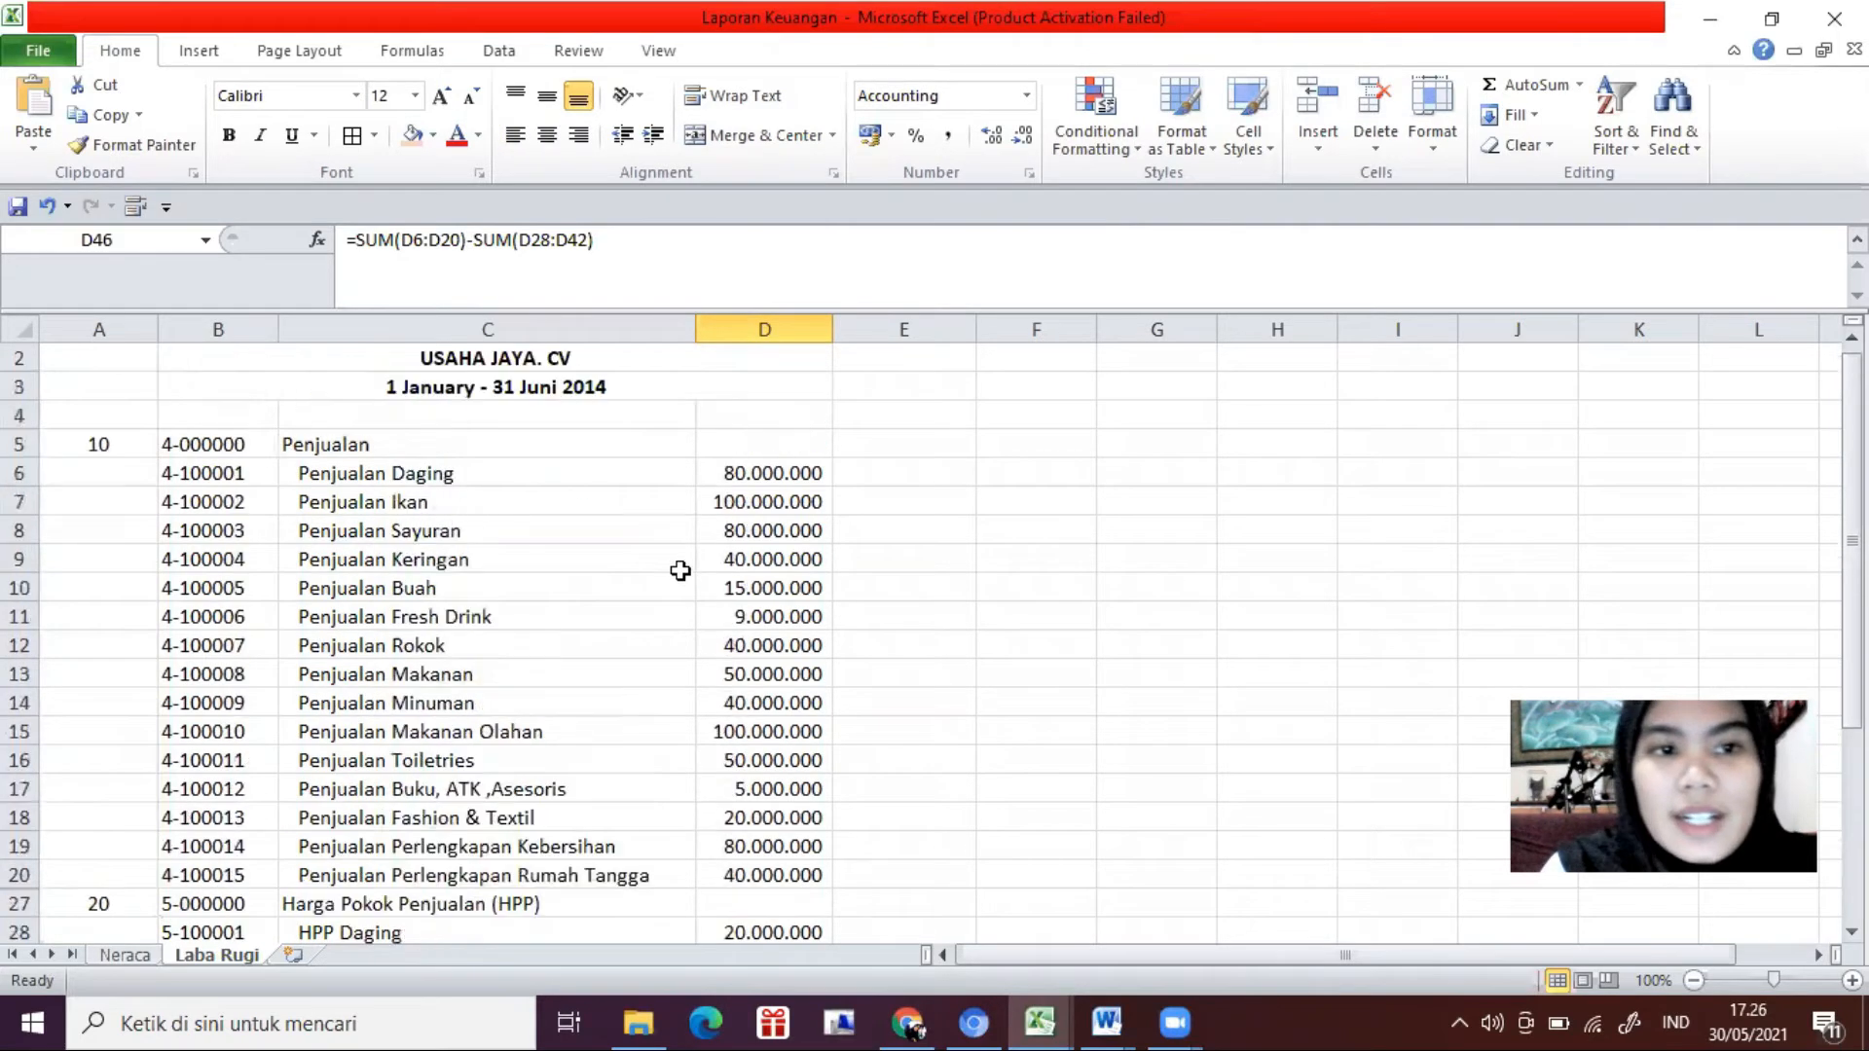
# Step: Review the Laba Rugi sheet through the administrative expenses and Pendapatan Lain - lain to Laba (Rugi) Bersih
pyautogui.scroll(-2, 603, 545)
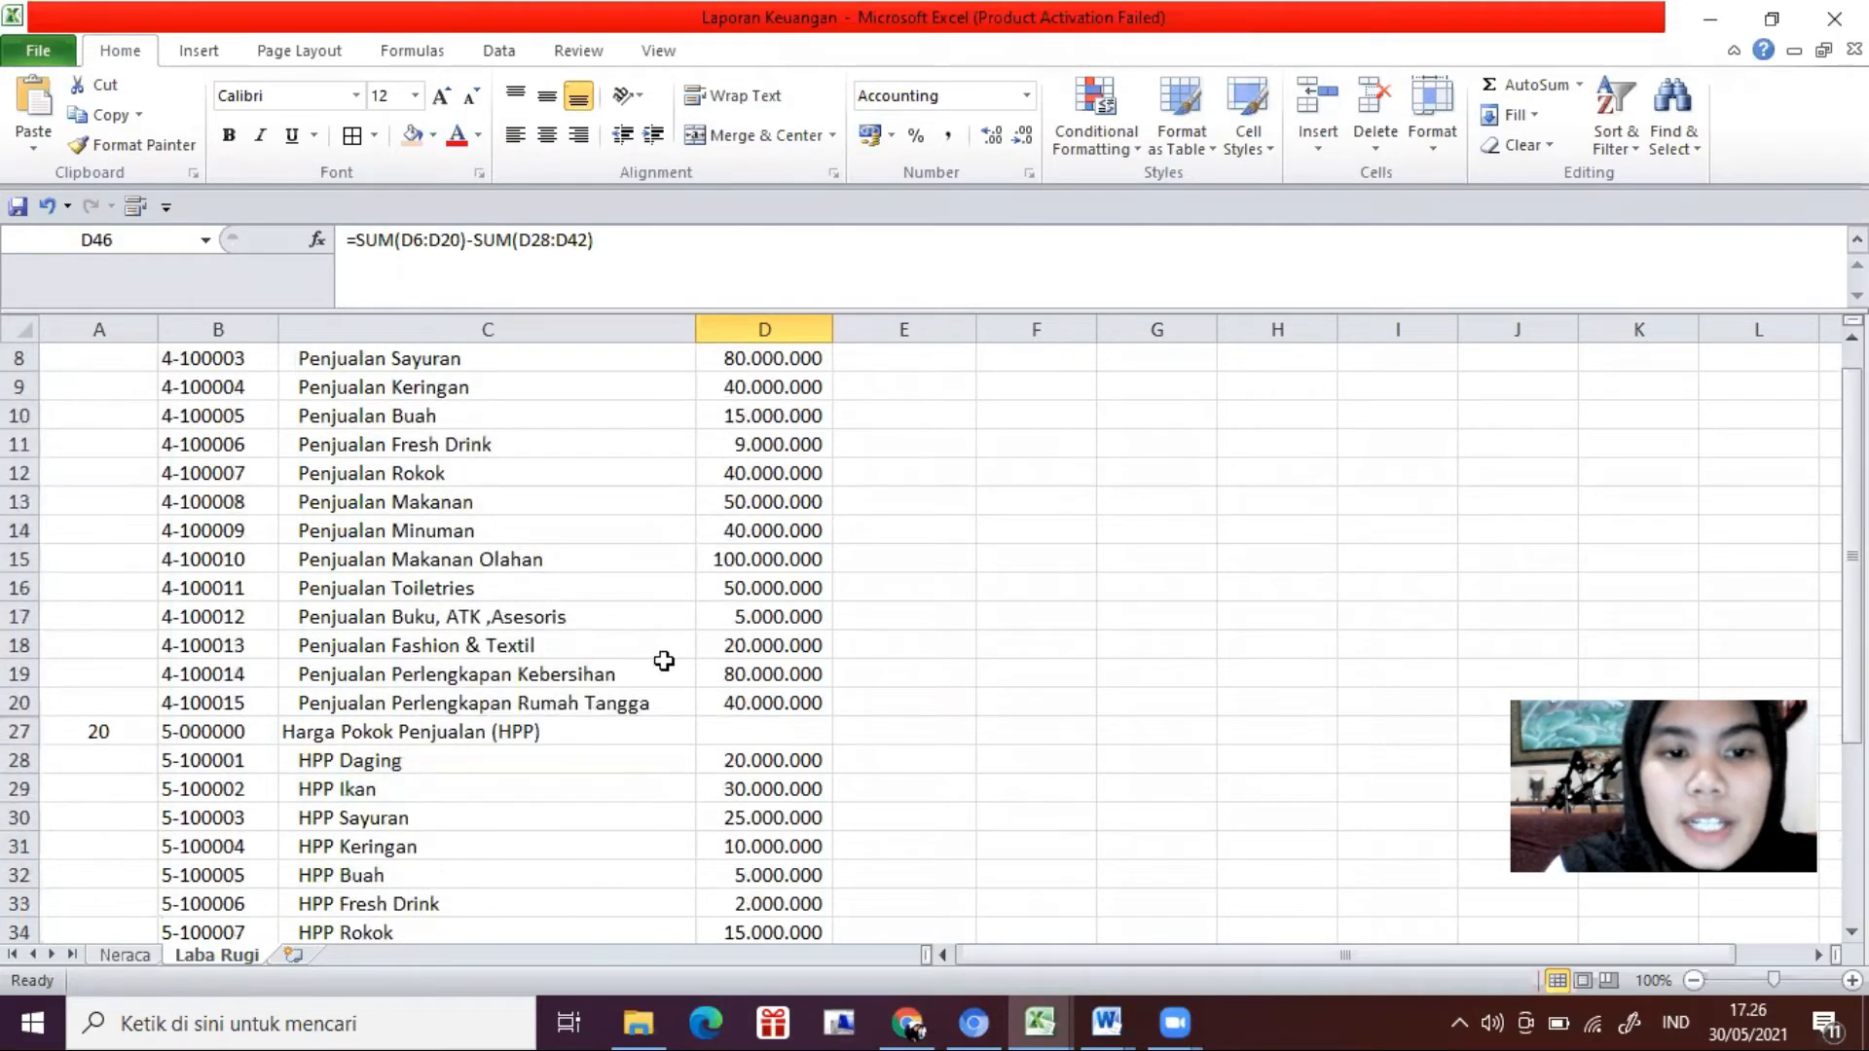
pyautogui.scroll(-8, 659, 659)
pyautogui.scroll(-2, 663, 664)
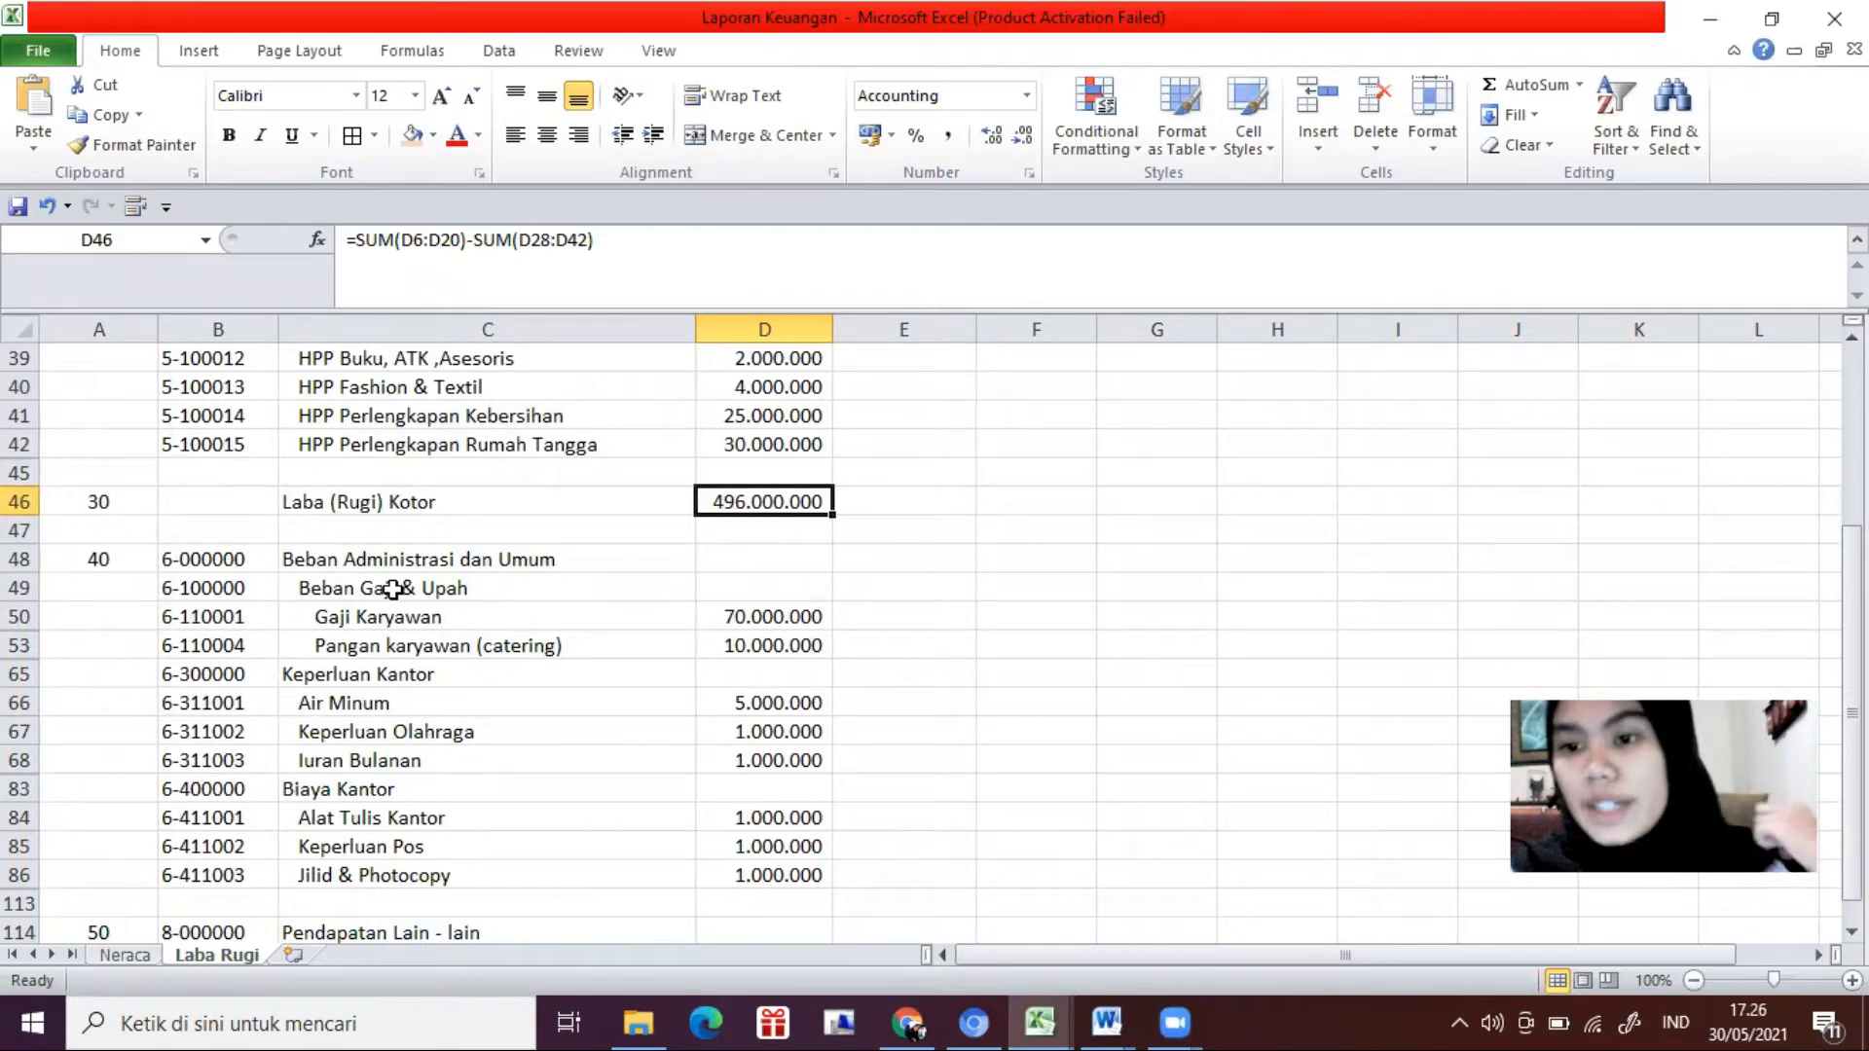
pyautogui.scroll(-2, 732, 672)
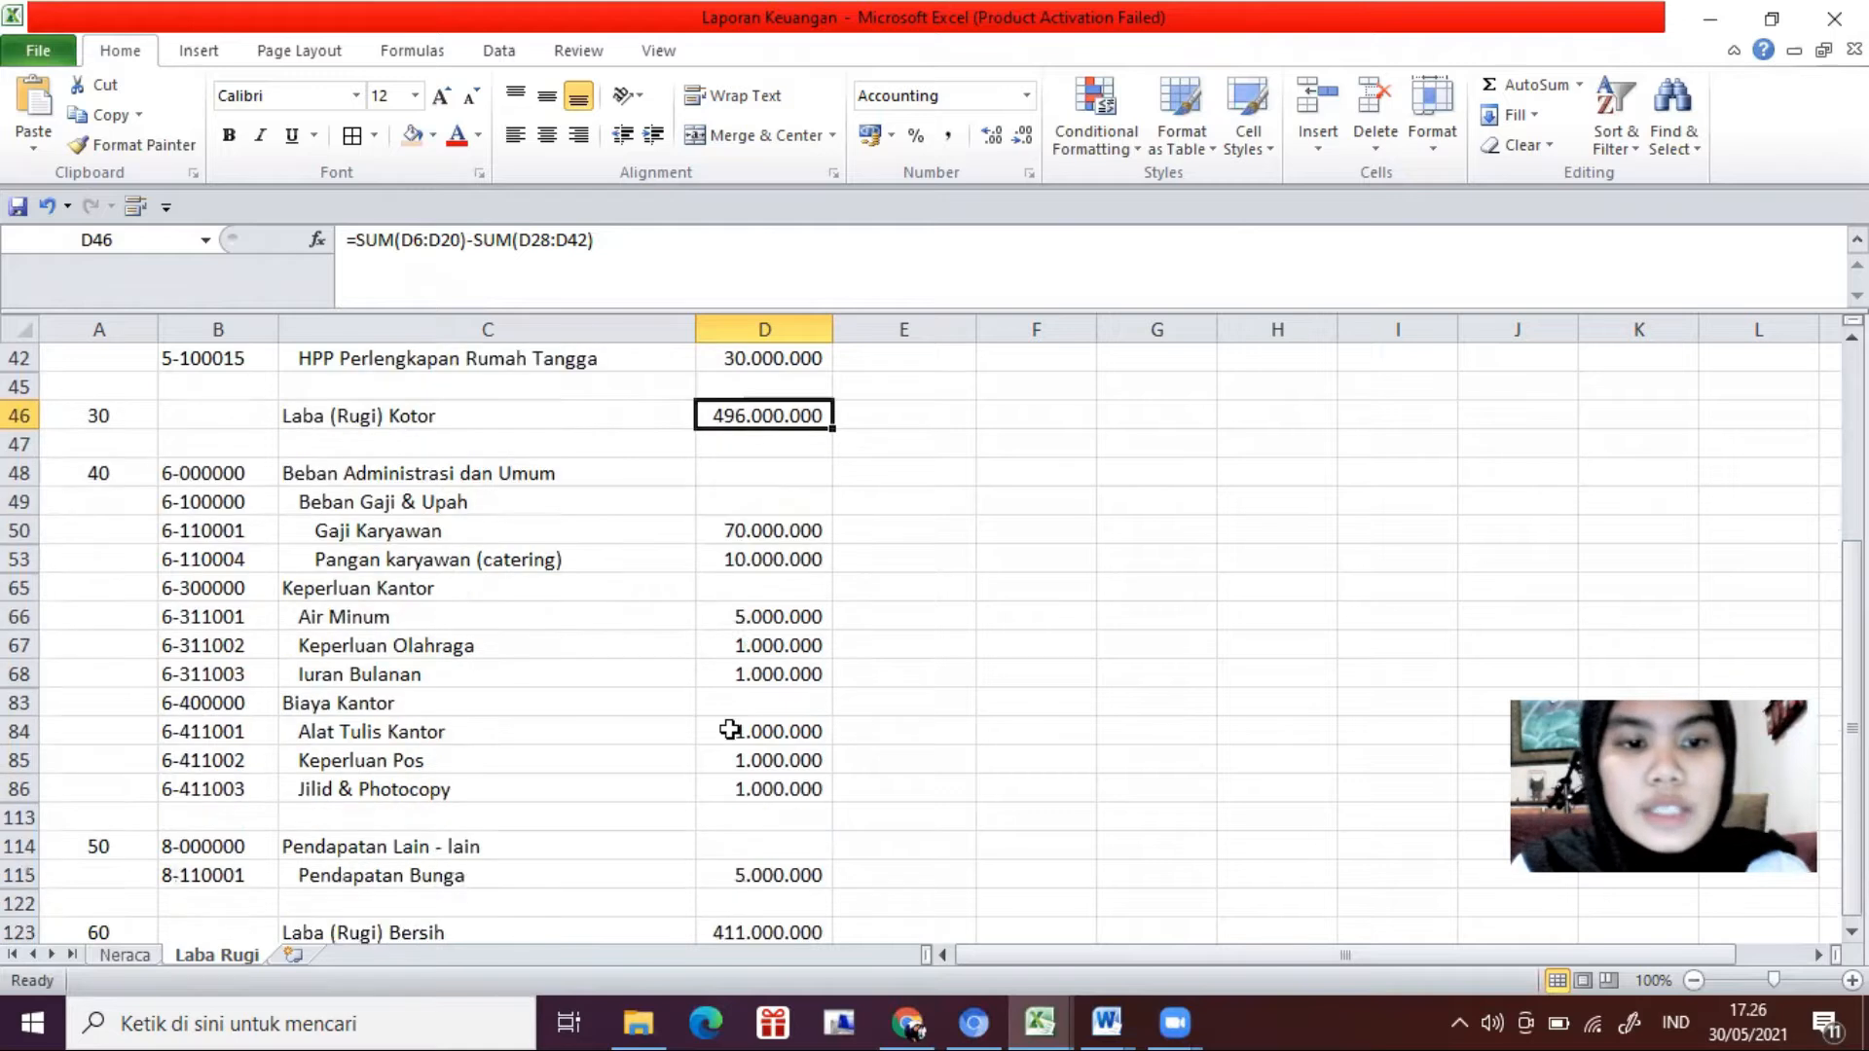
pyautogui.scroll(-1, 730, 730)
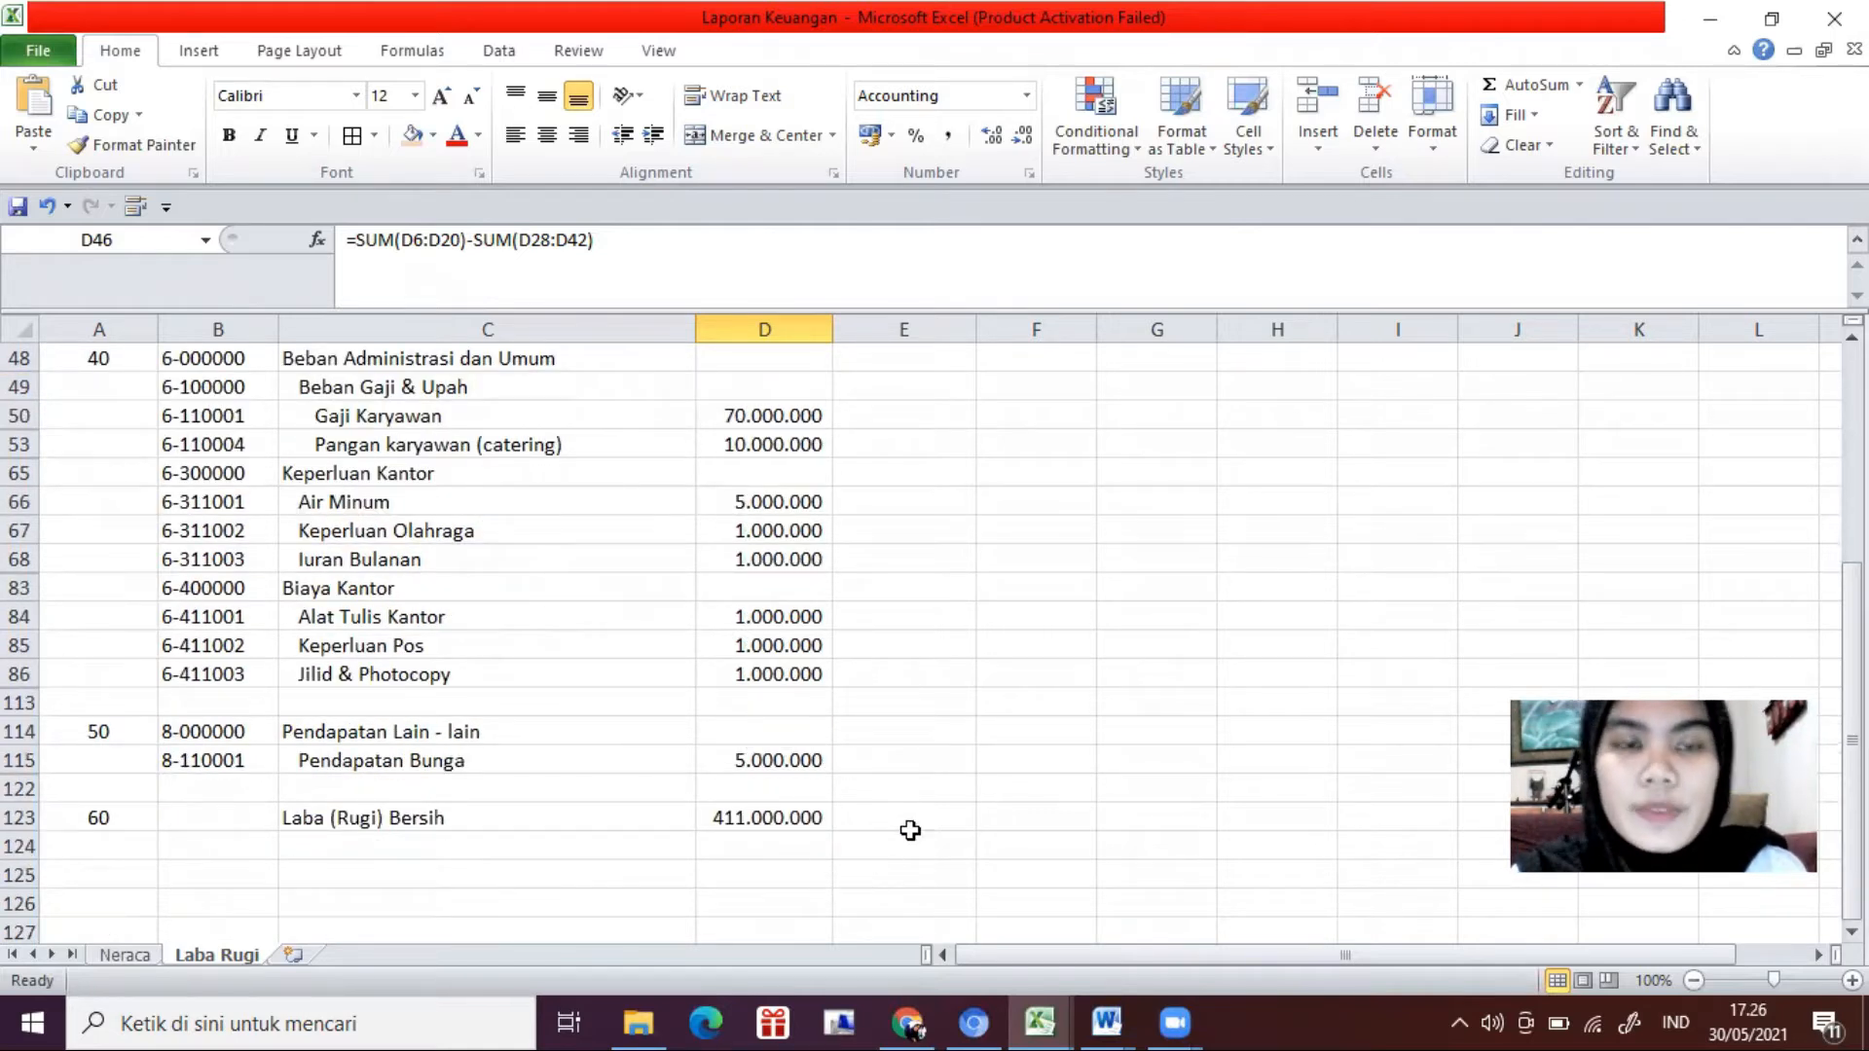
# Step: Switch back to Odoo in Chrome, dismiss the Profit and Loss options, and open the Account Reports configuration list
pyautogui.click(915, 1020)
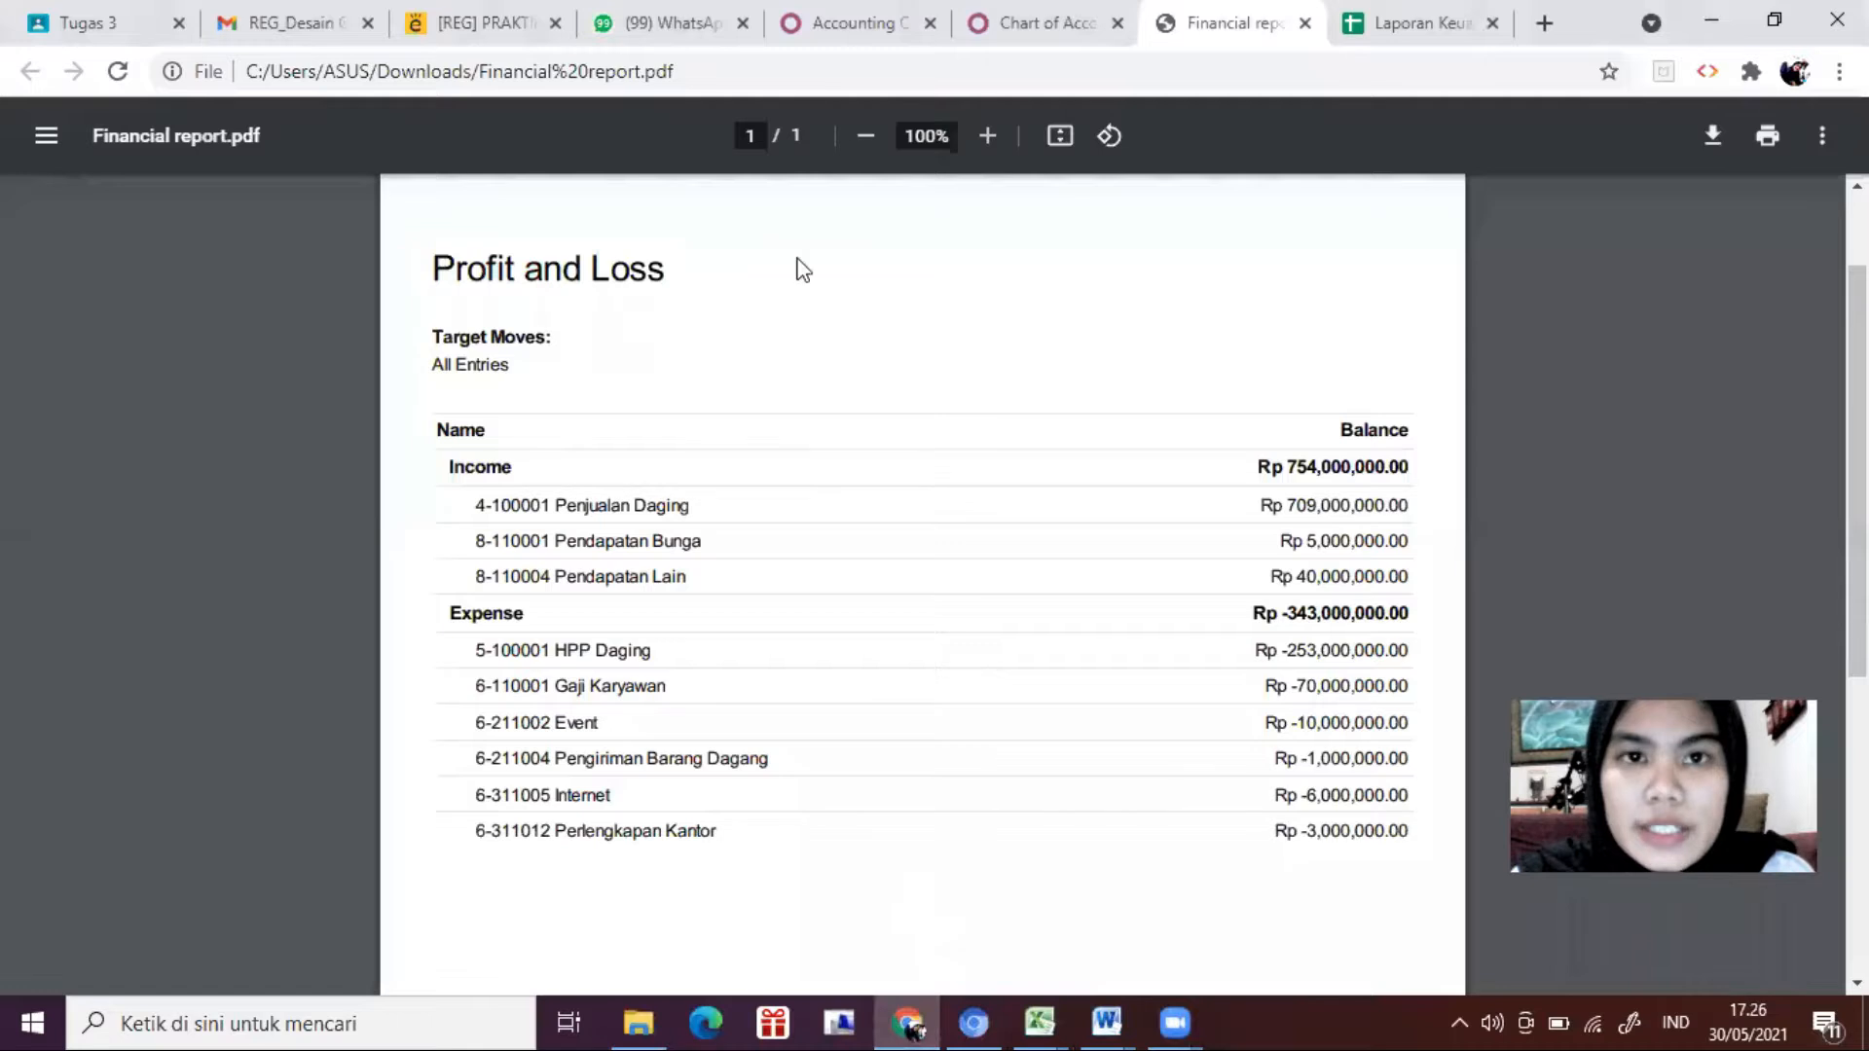
pyautogui.click(900, 22)
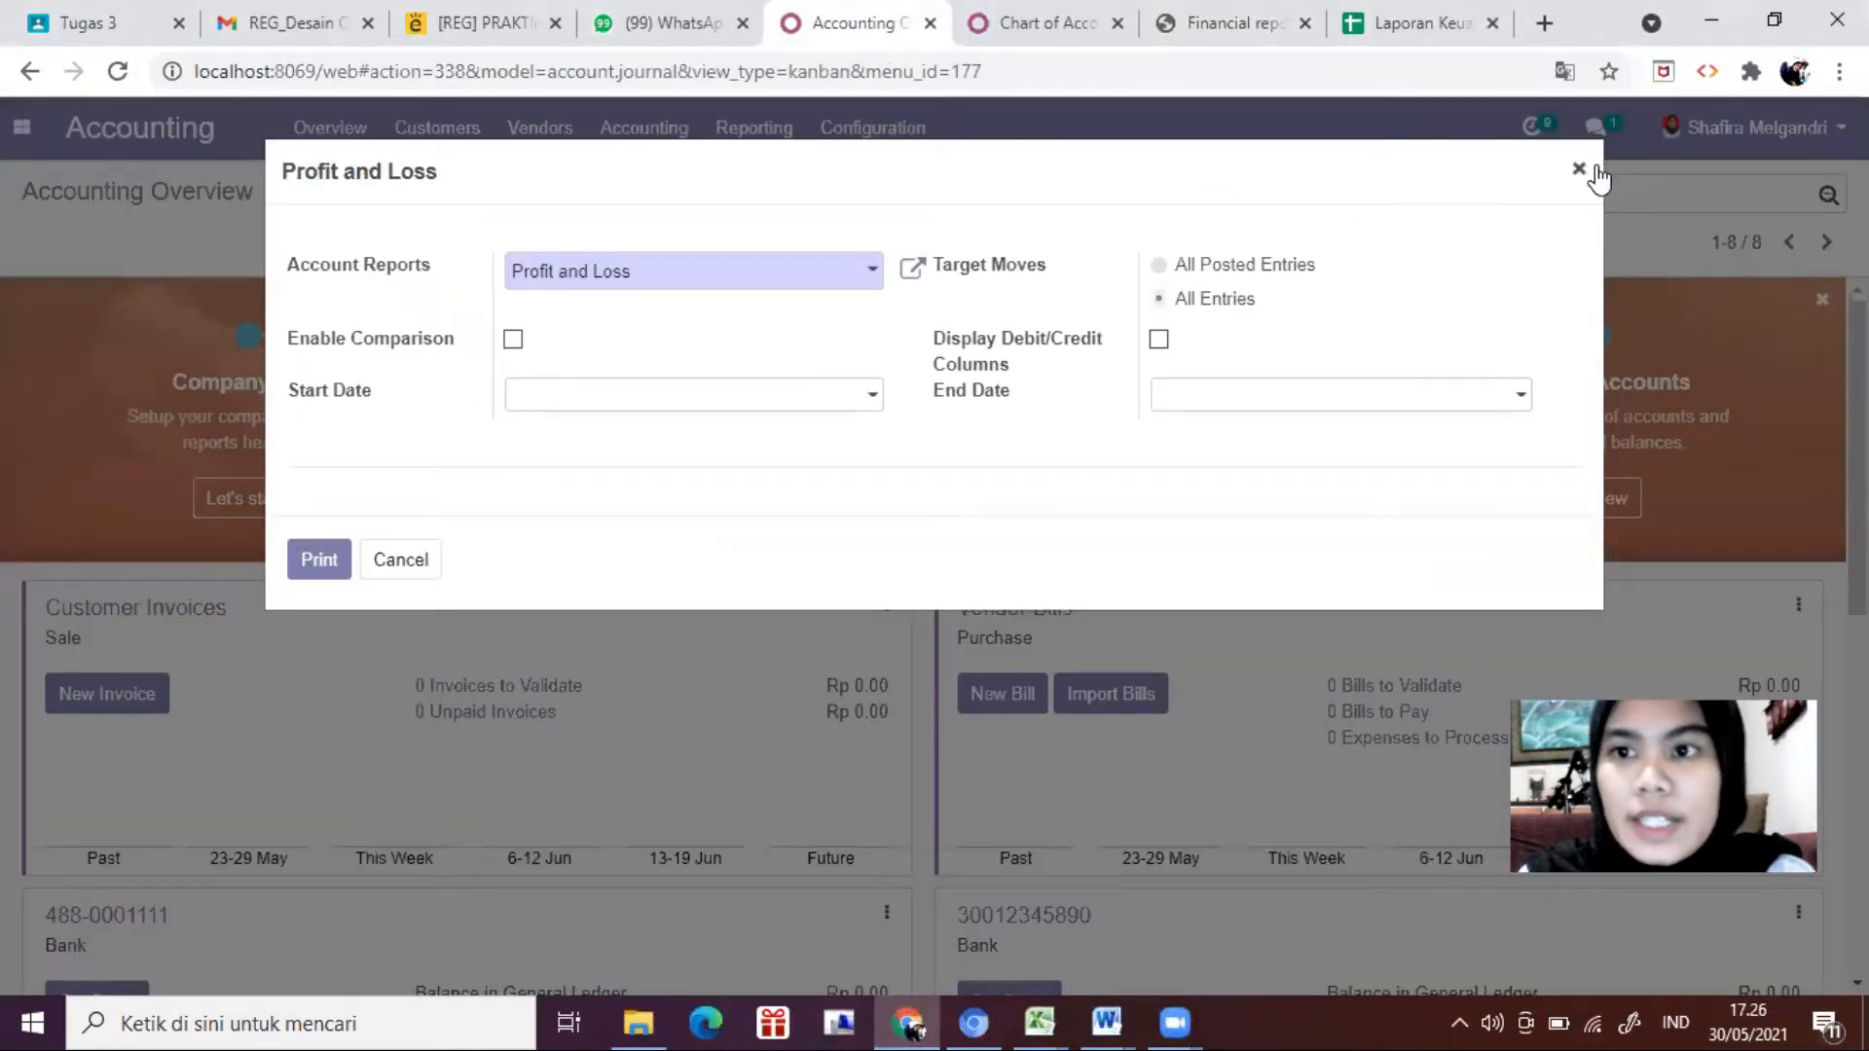
pyautogui.click(1590, 171)
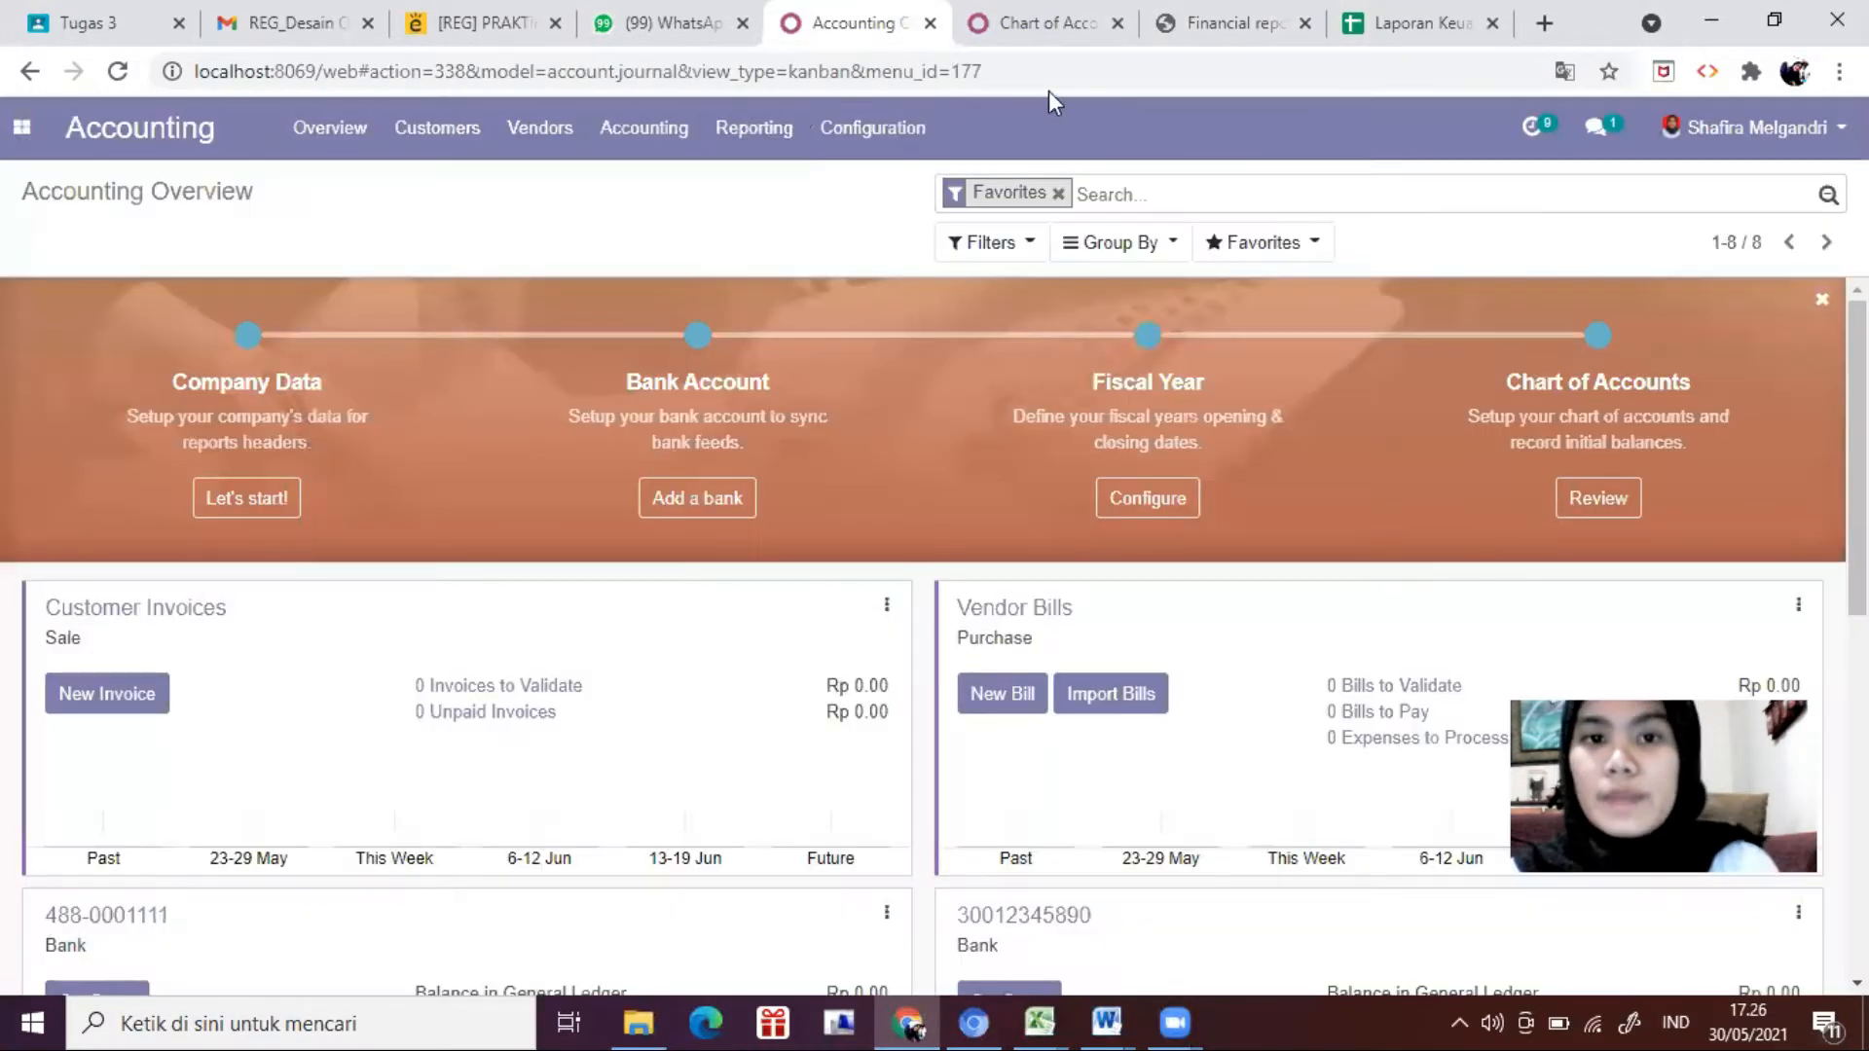
pyautogui.click(851, 141)
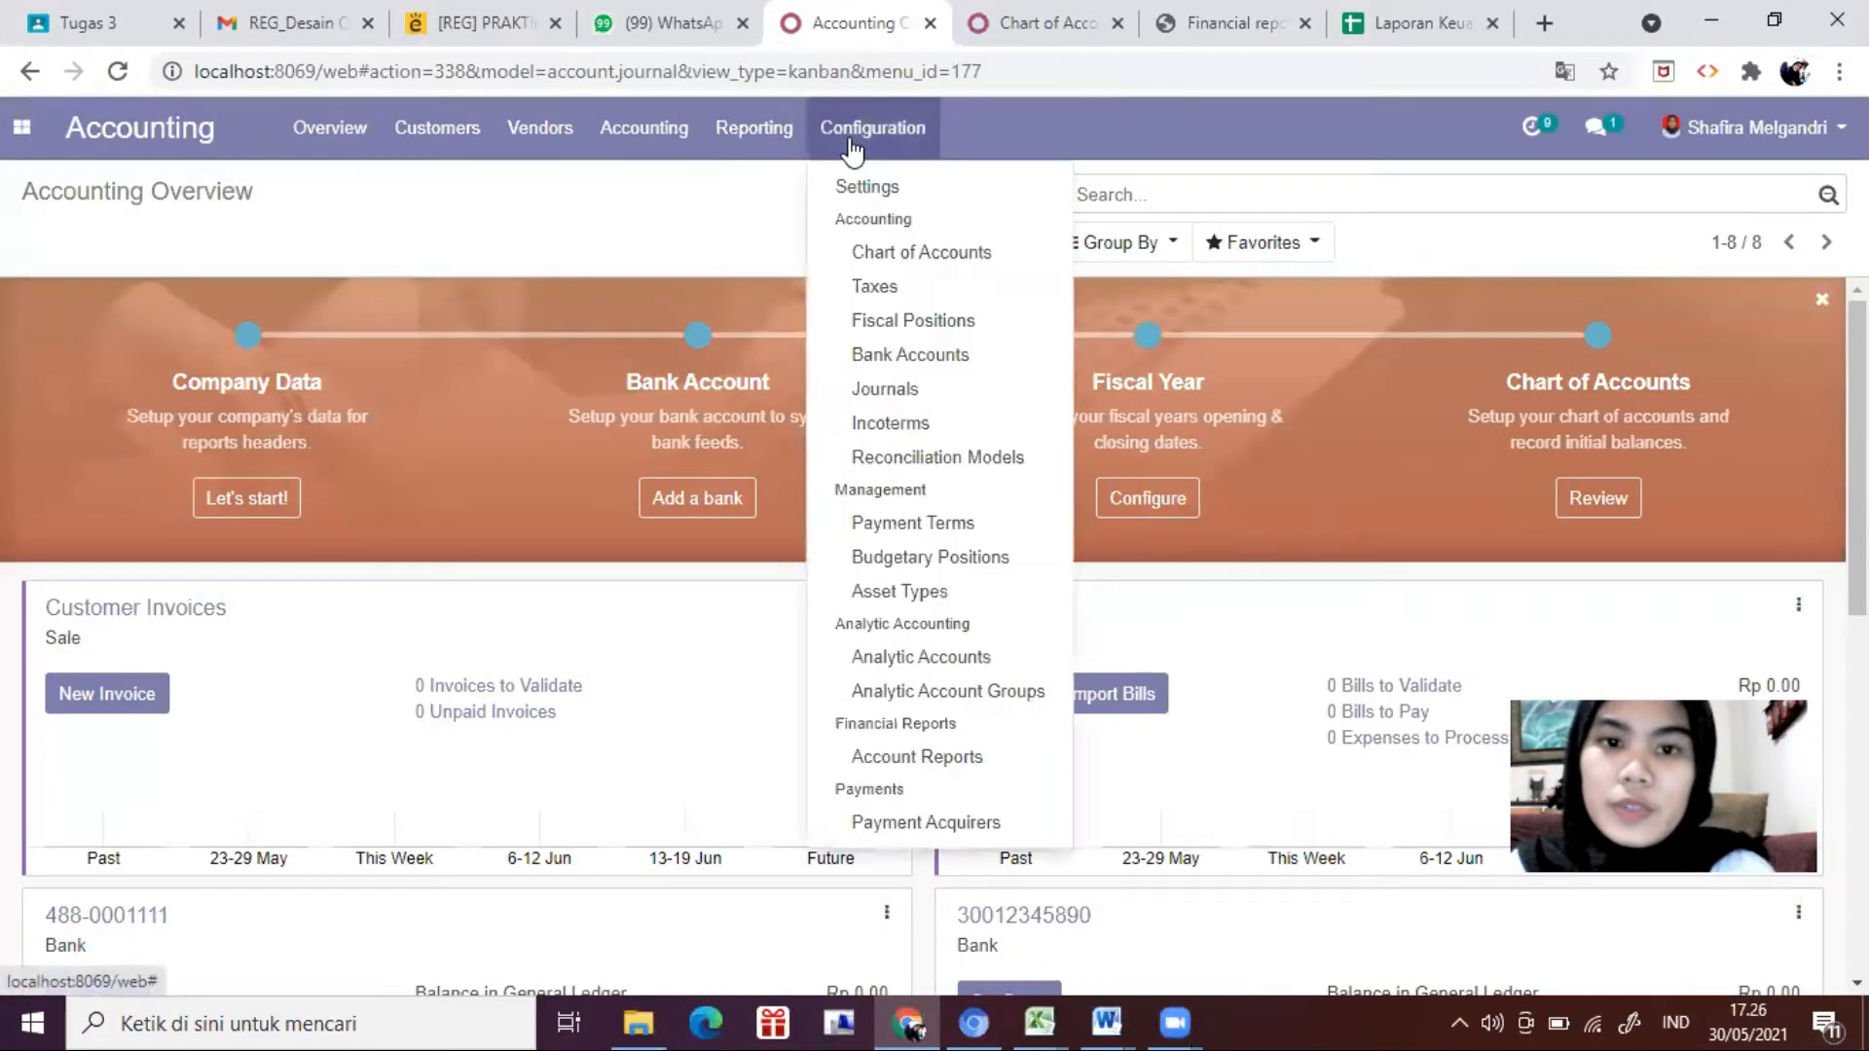
pyautogui.click(964, 758)
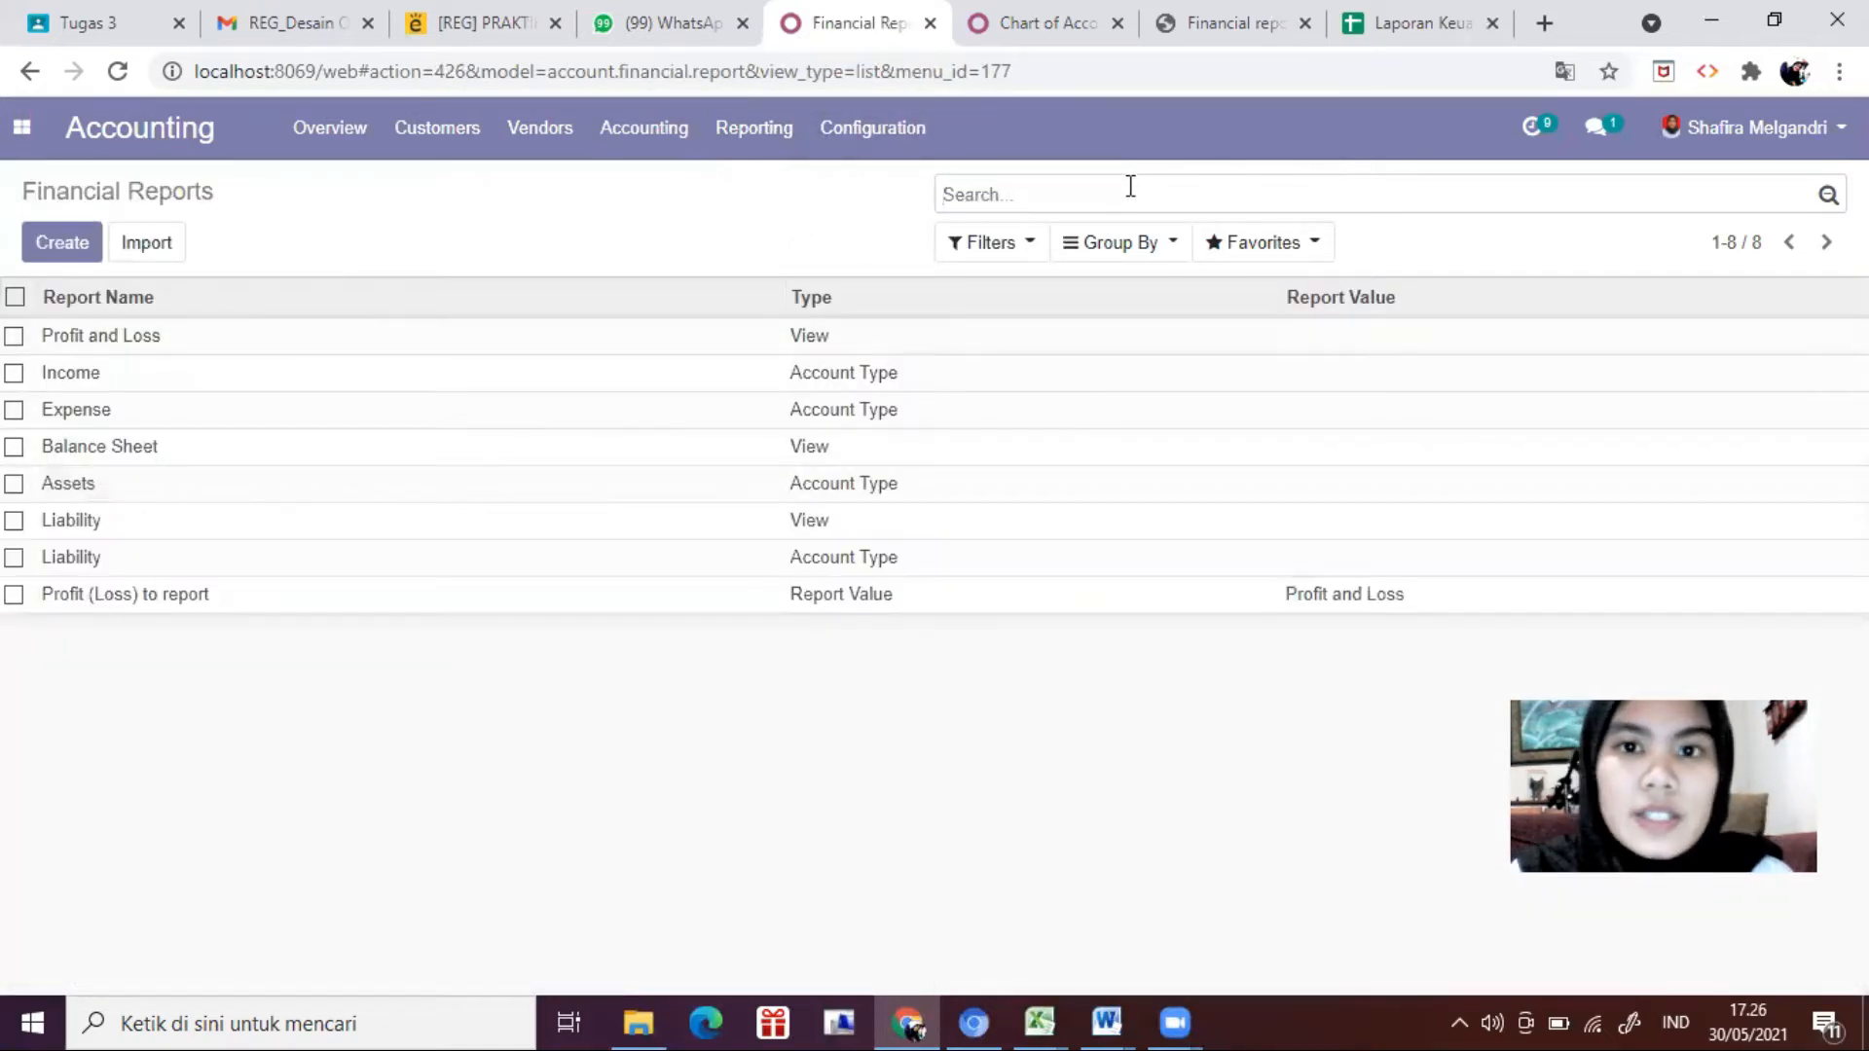
# Step: Group the financial reports by Parent Report, expand the Profit and Loss group, and compare it with the Financial report PDF
pyautogui.click(1119, 249)
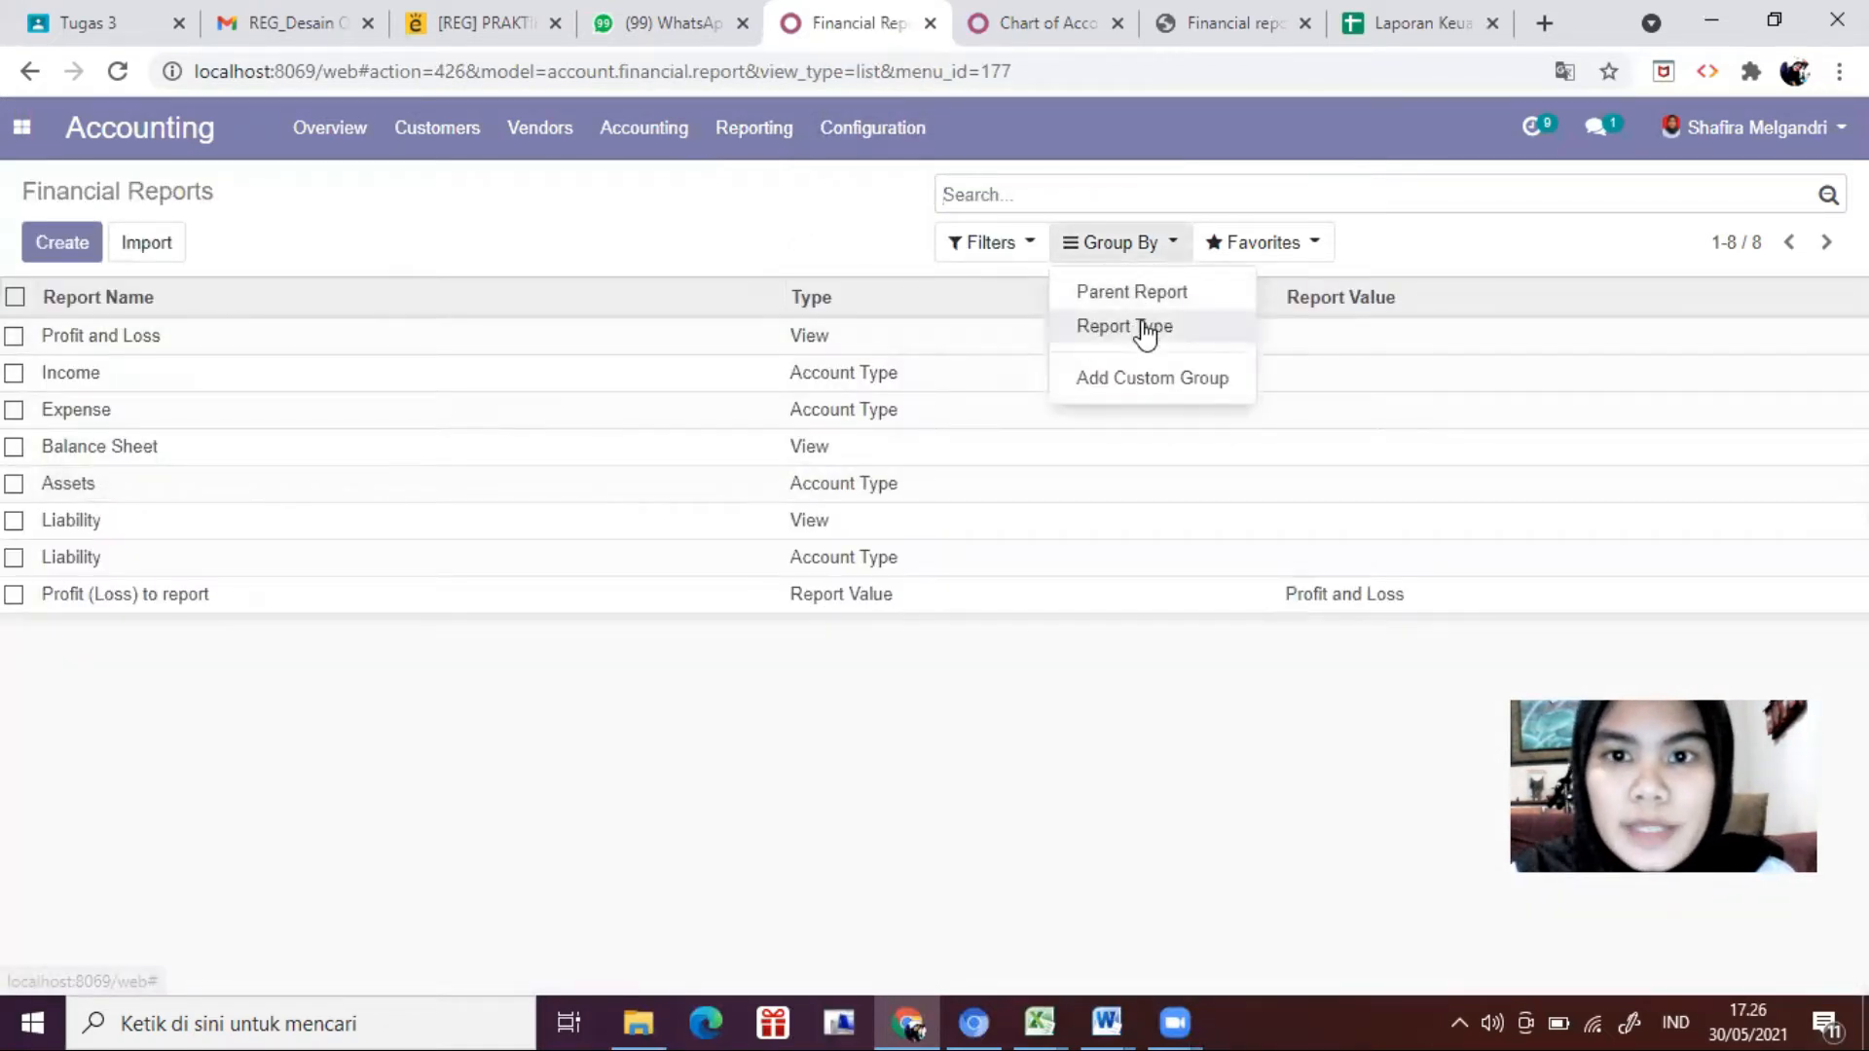
pyautogui.click(1164, 298)
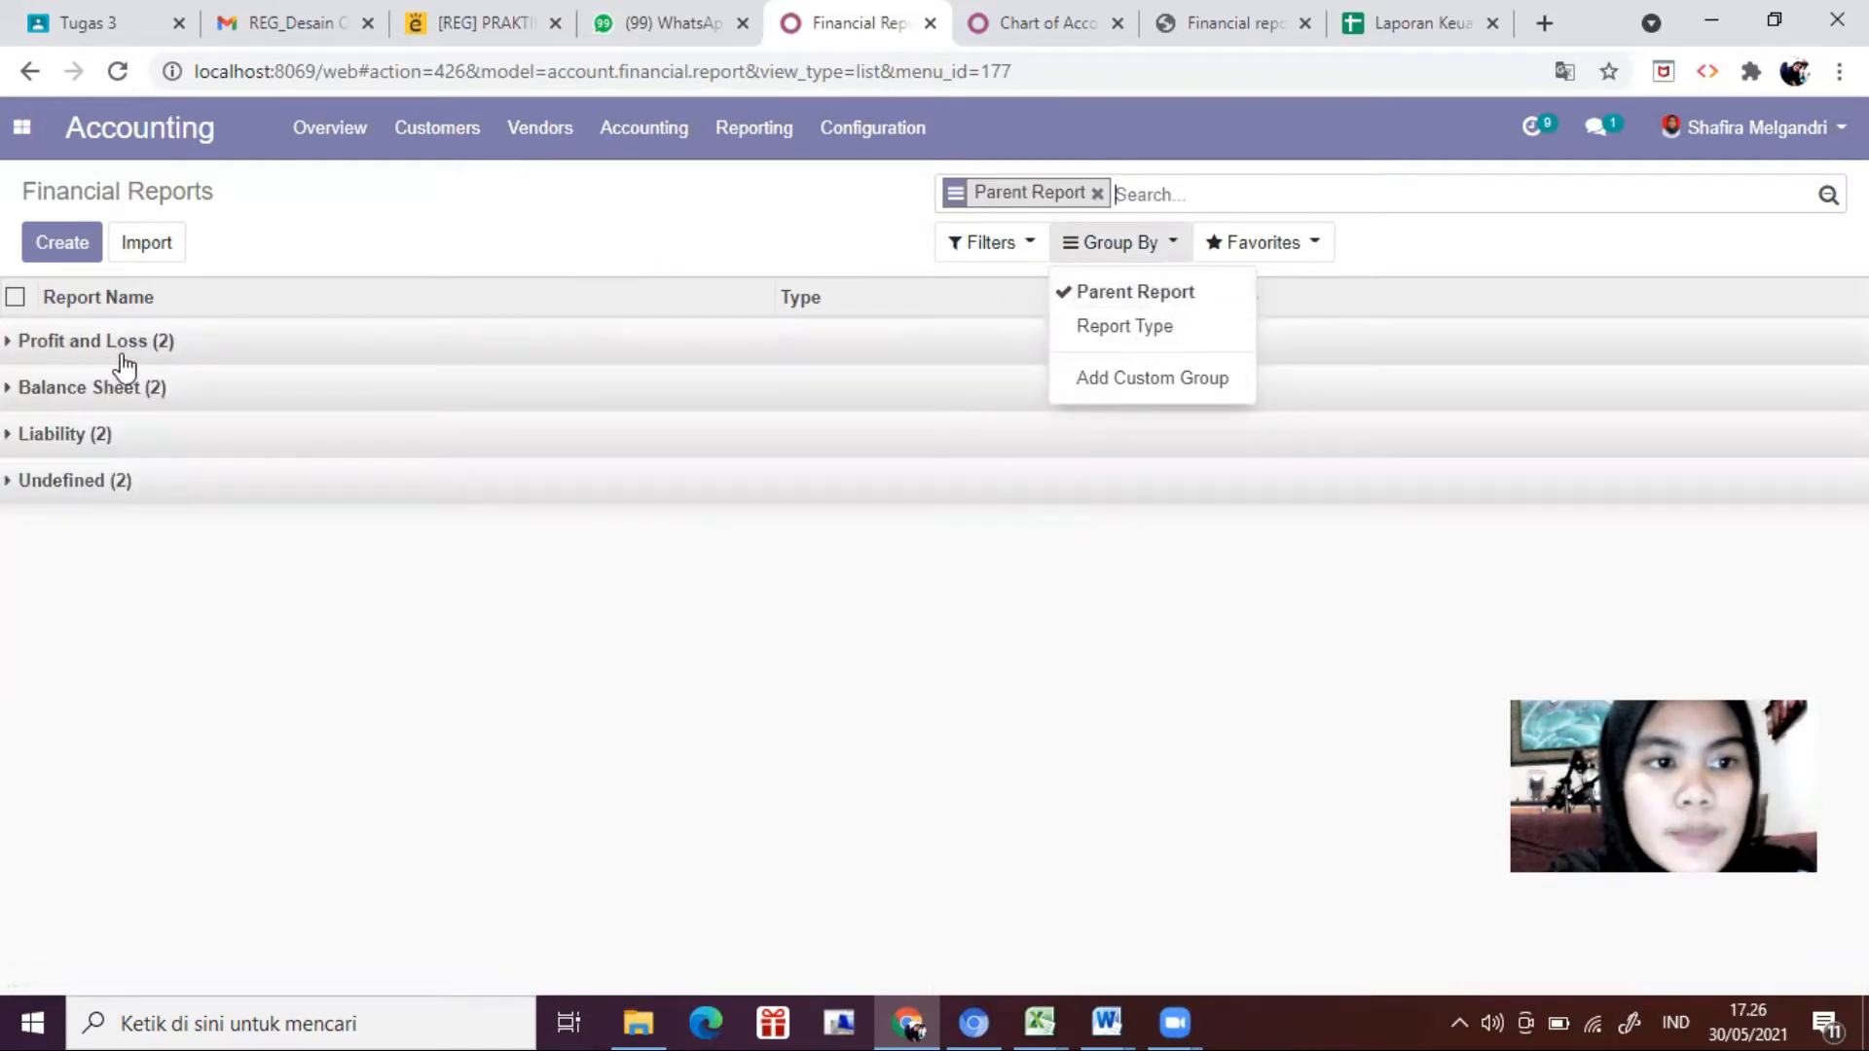
pyautogui.click(202, 359)
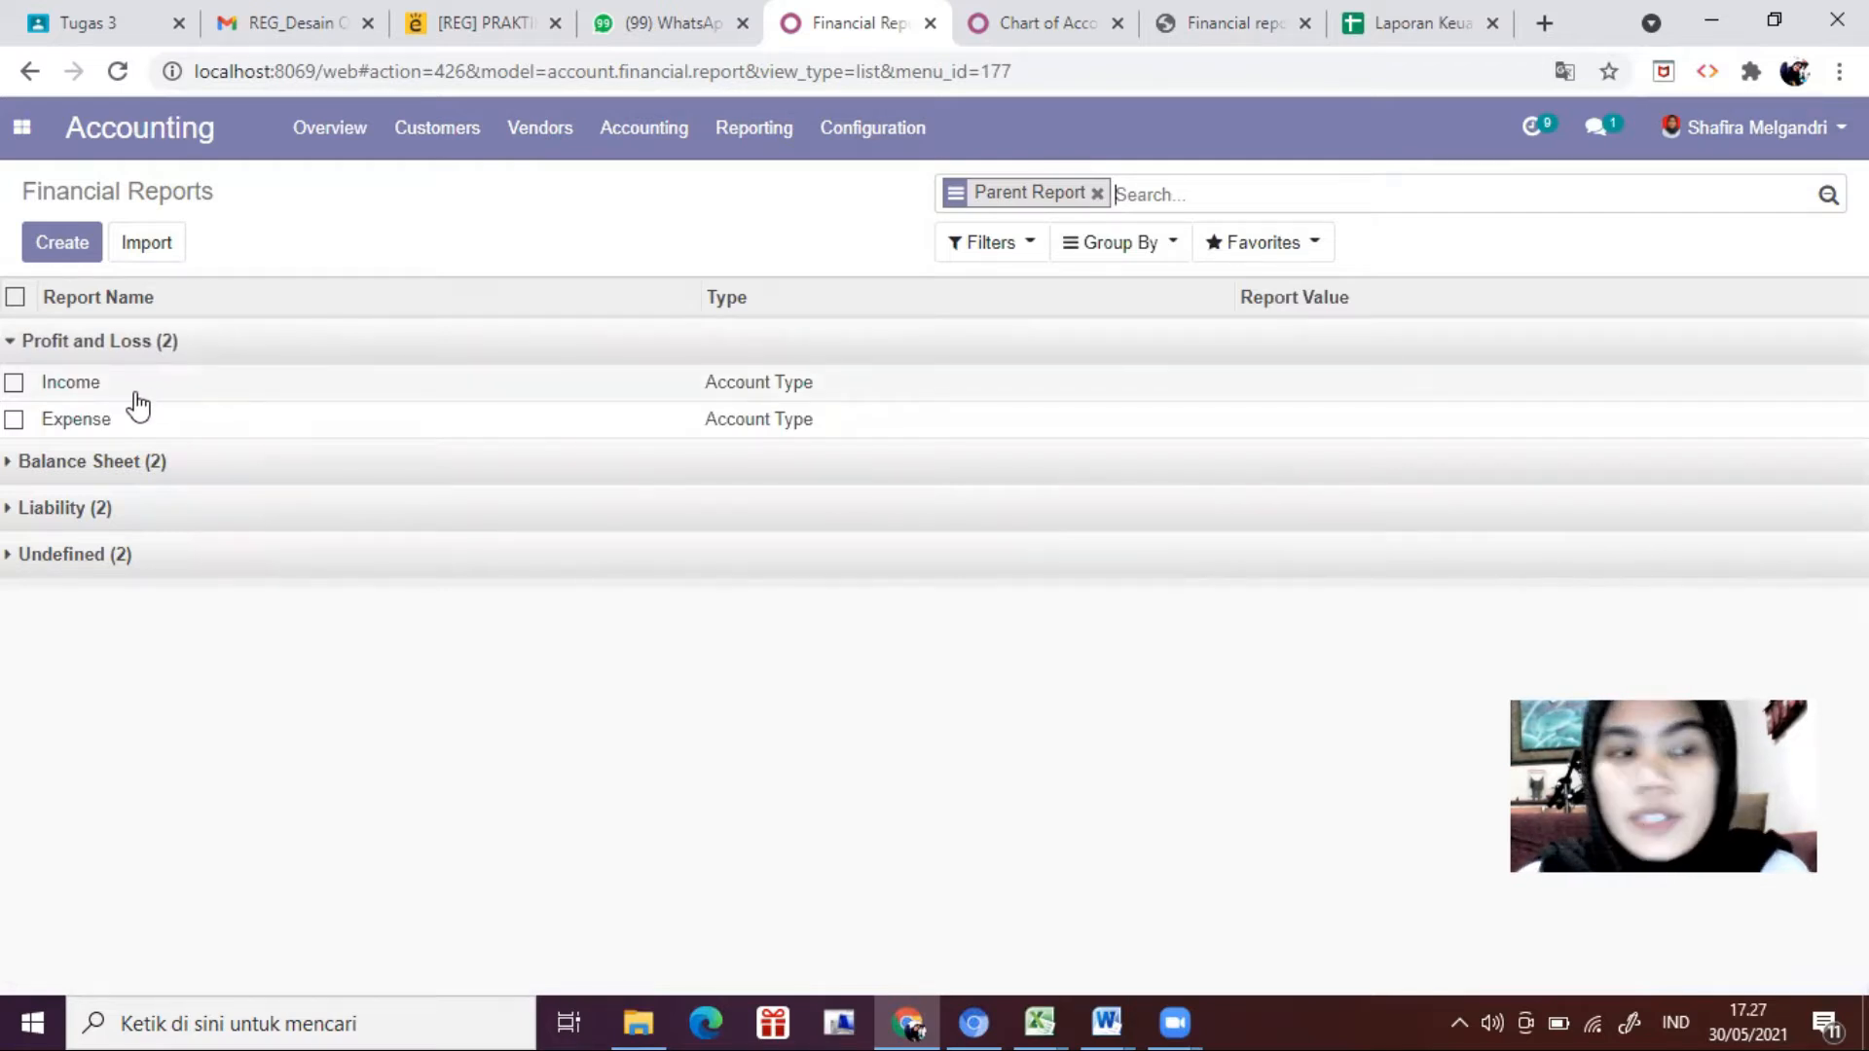
pyautogui.click(1229, 23)
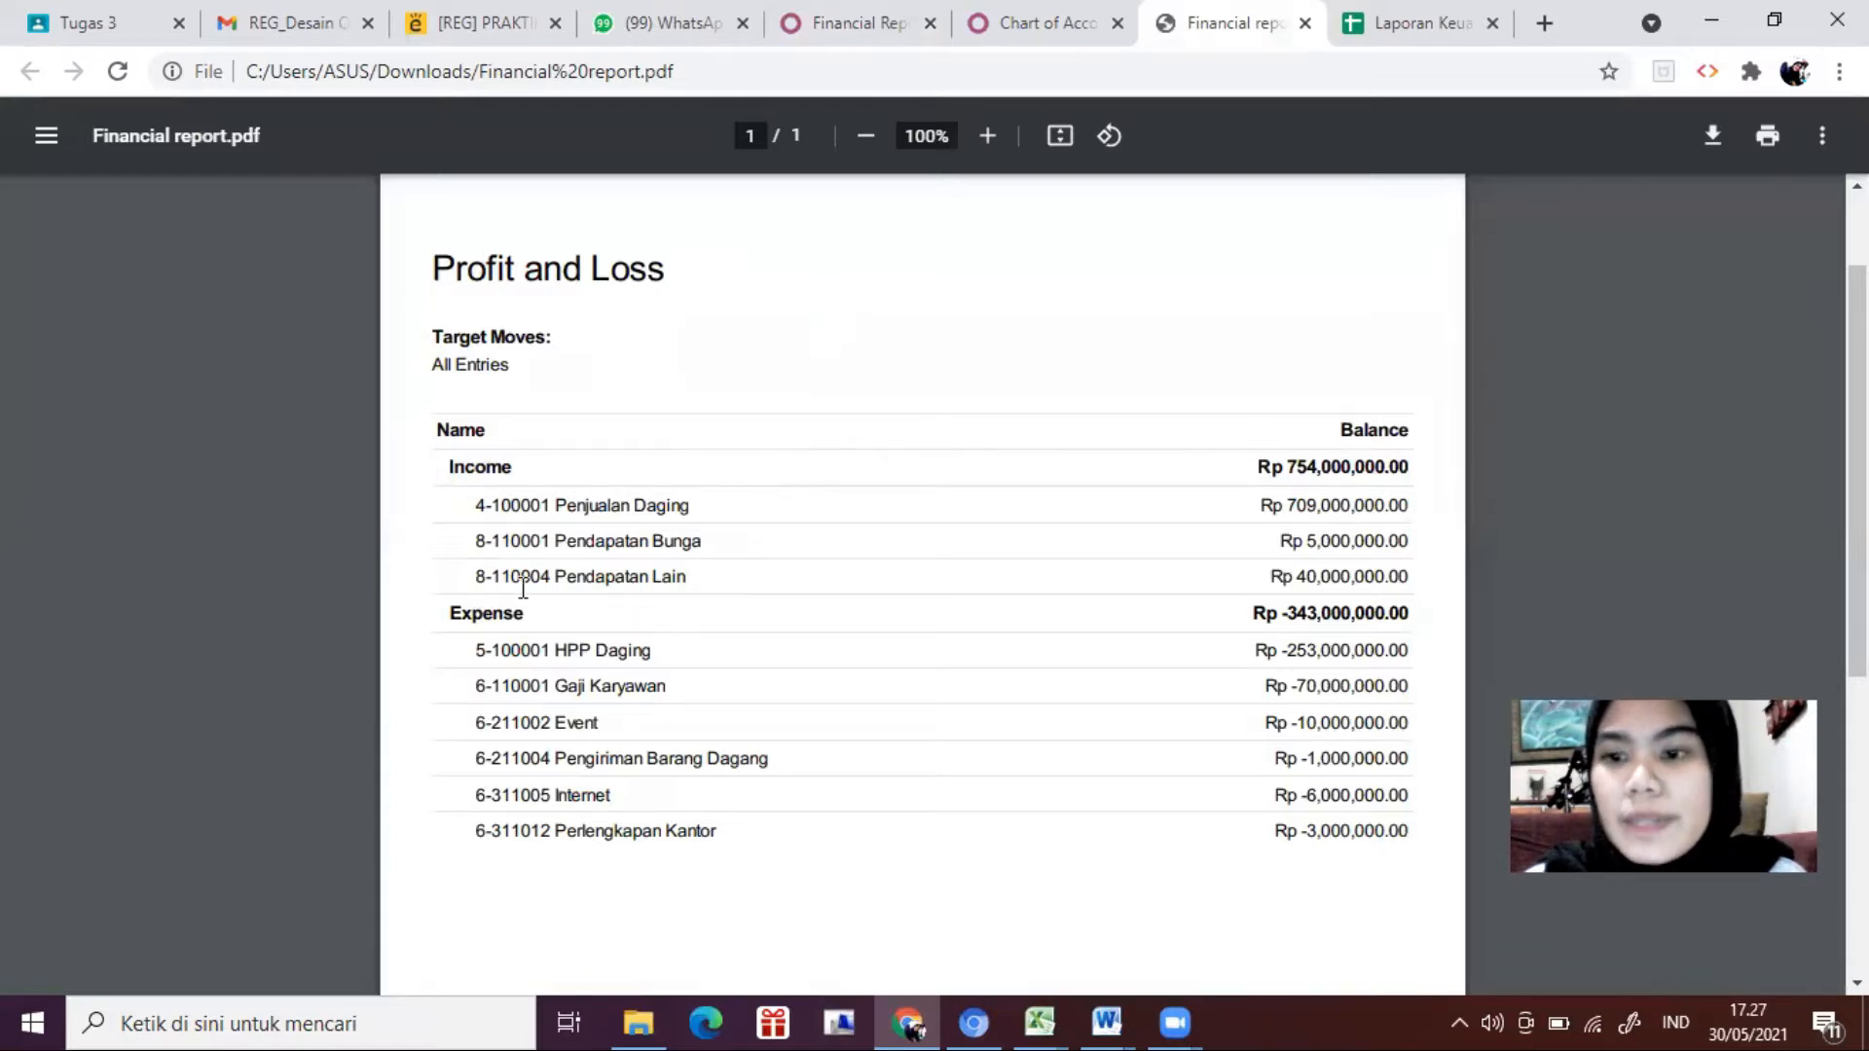
pyautogui.click(827, 27)
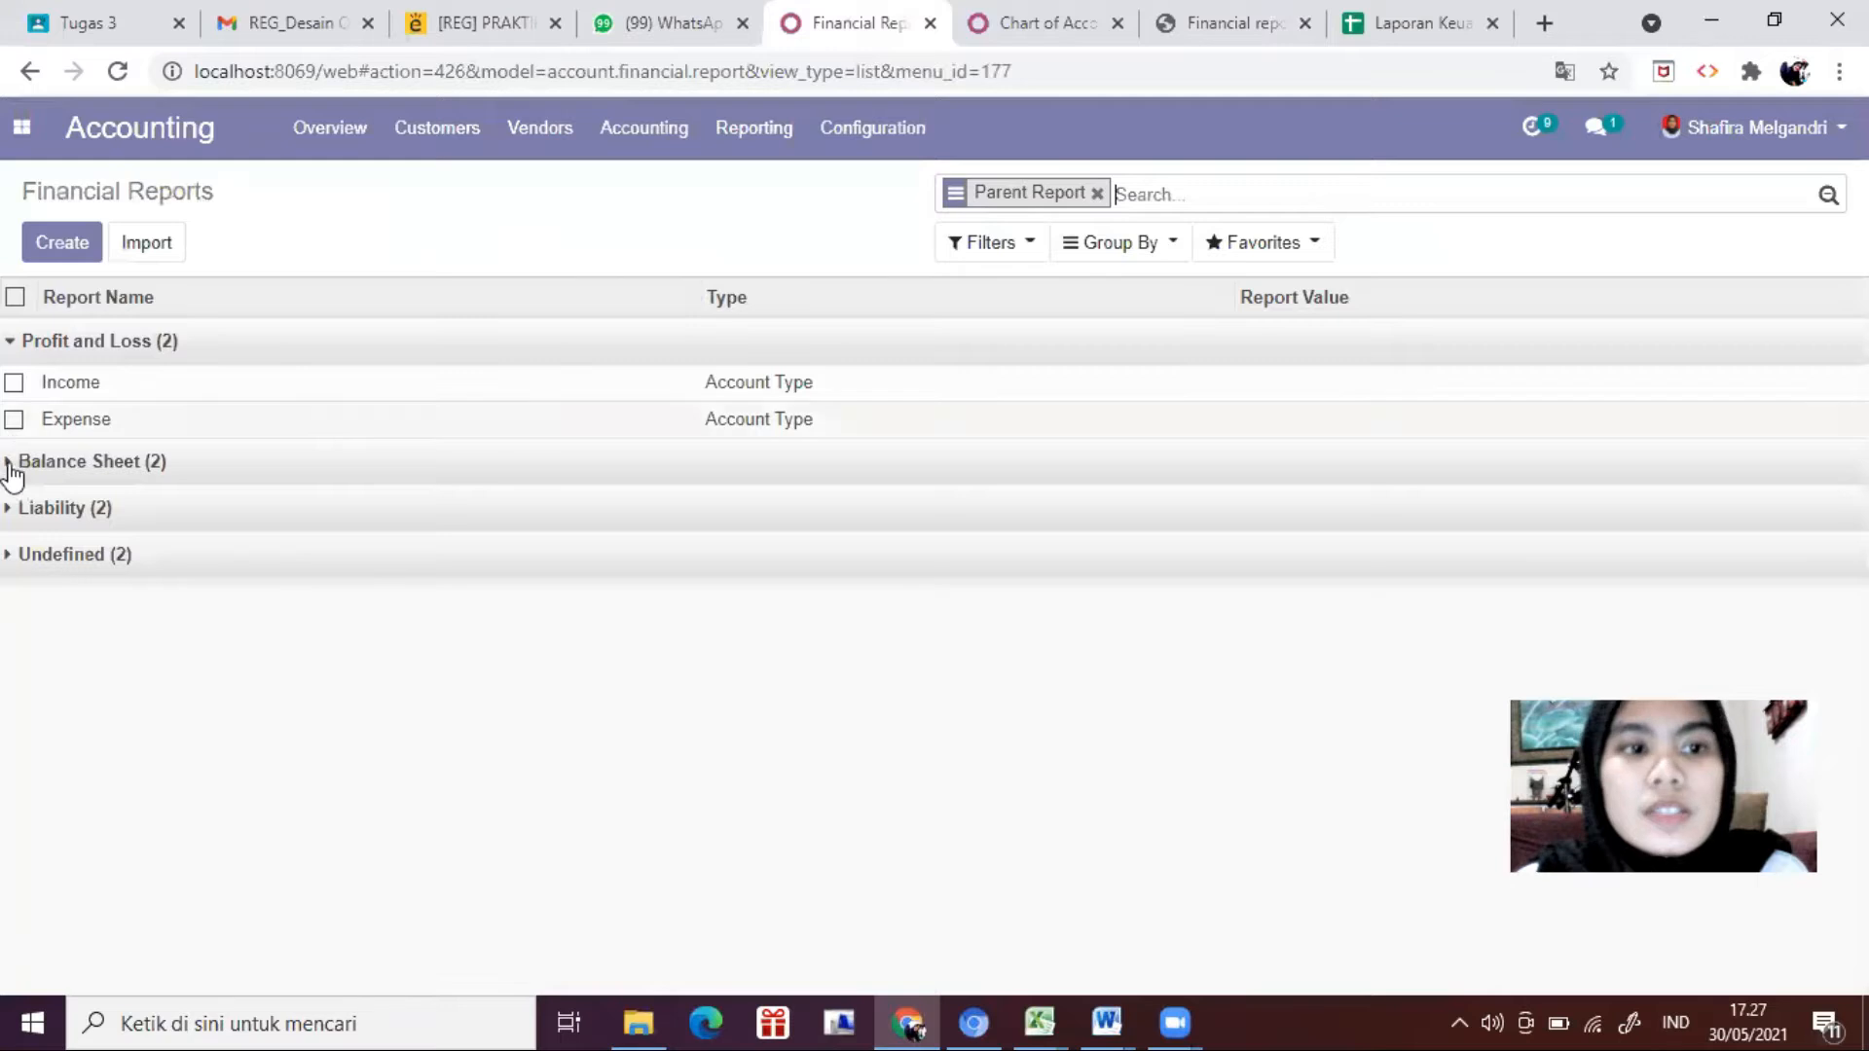
# Step: Inspect the child reports under Balance Sheet, Liability and Undefined, and collapse these groups again
pyautogui.click(201, 465)
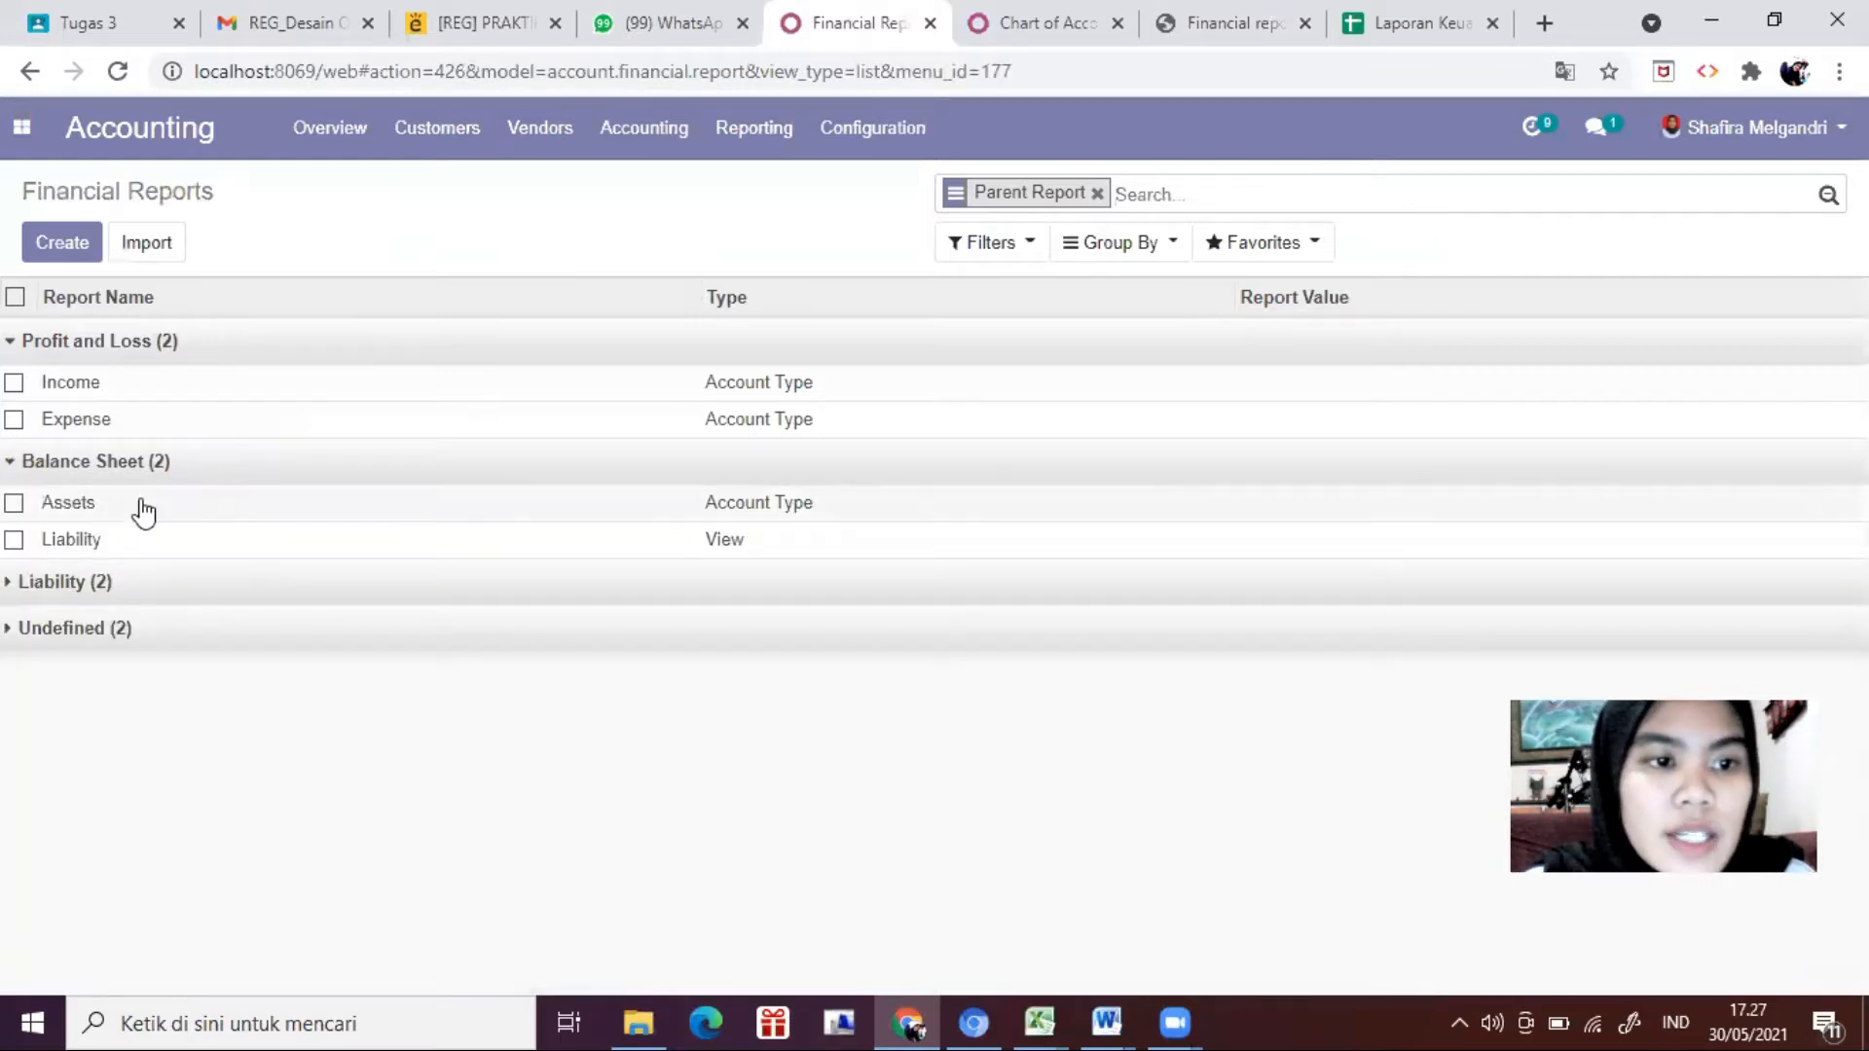
pyautogui.click(141, 591)
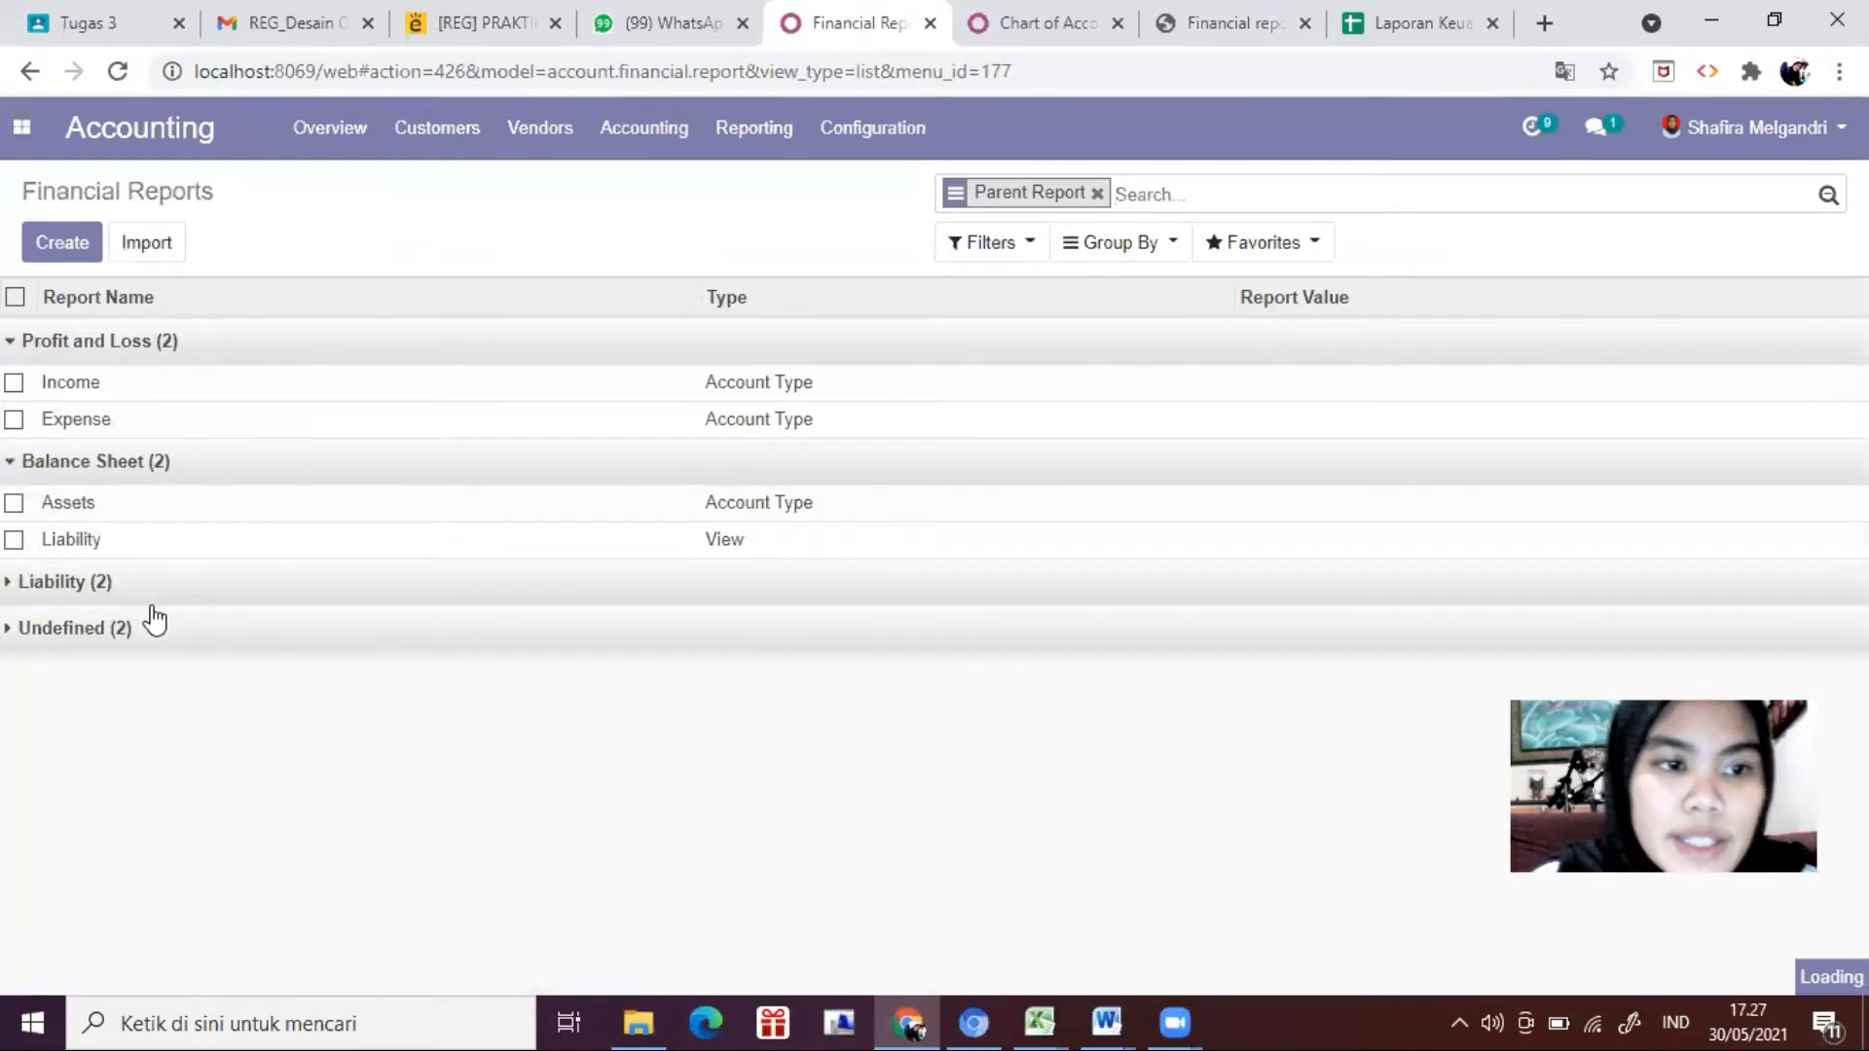
pyautogui.click(151, 700)
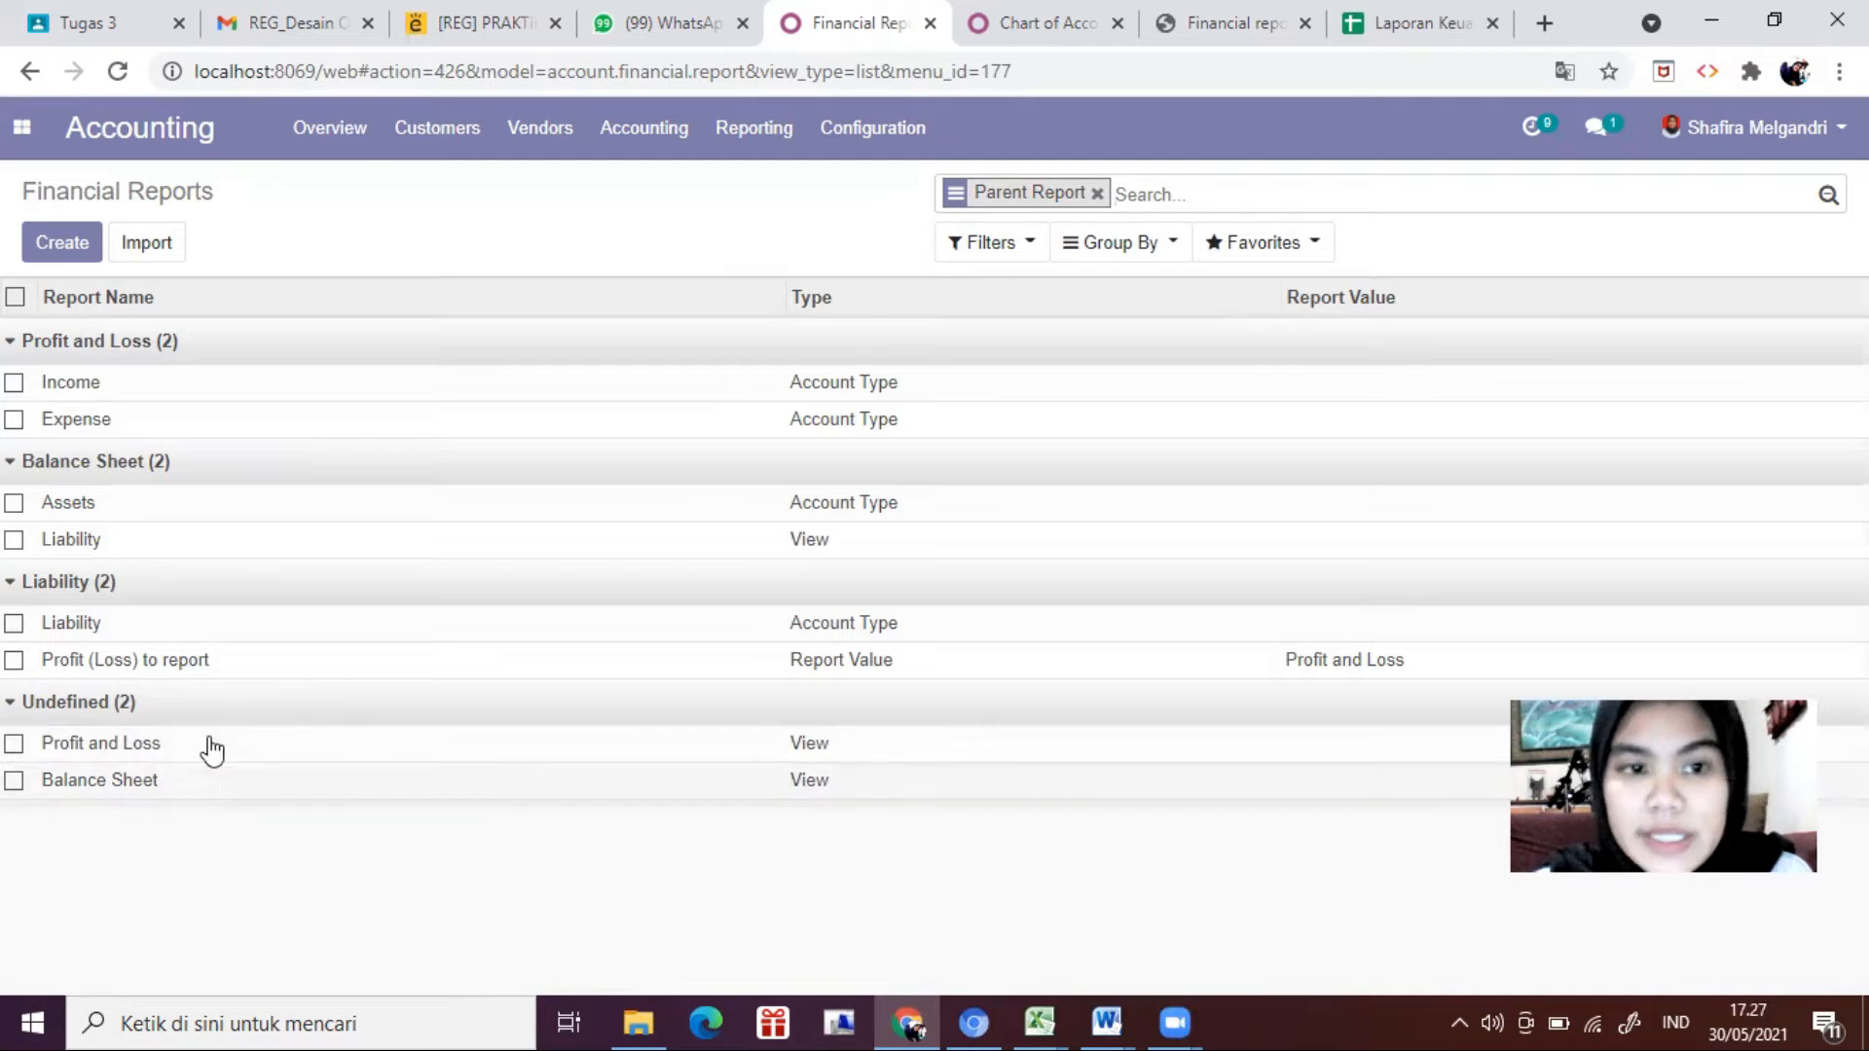
pyautogui.click(187, 469)
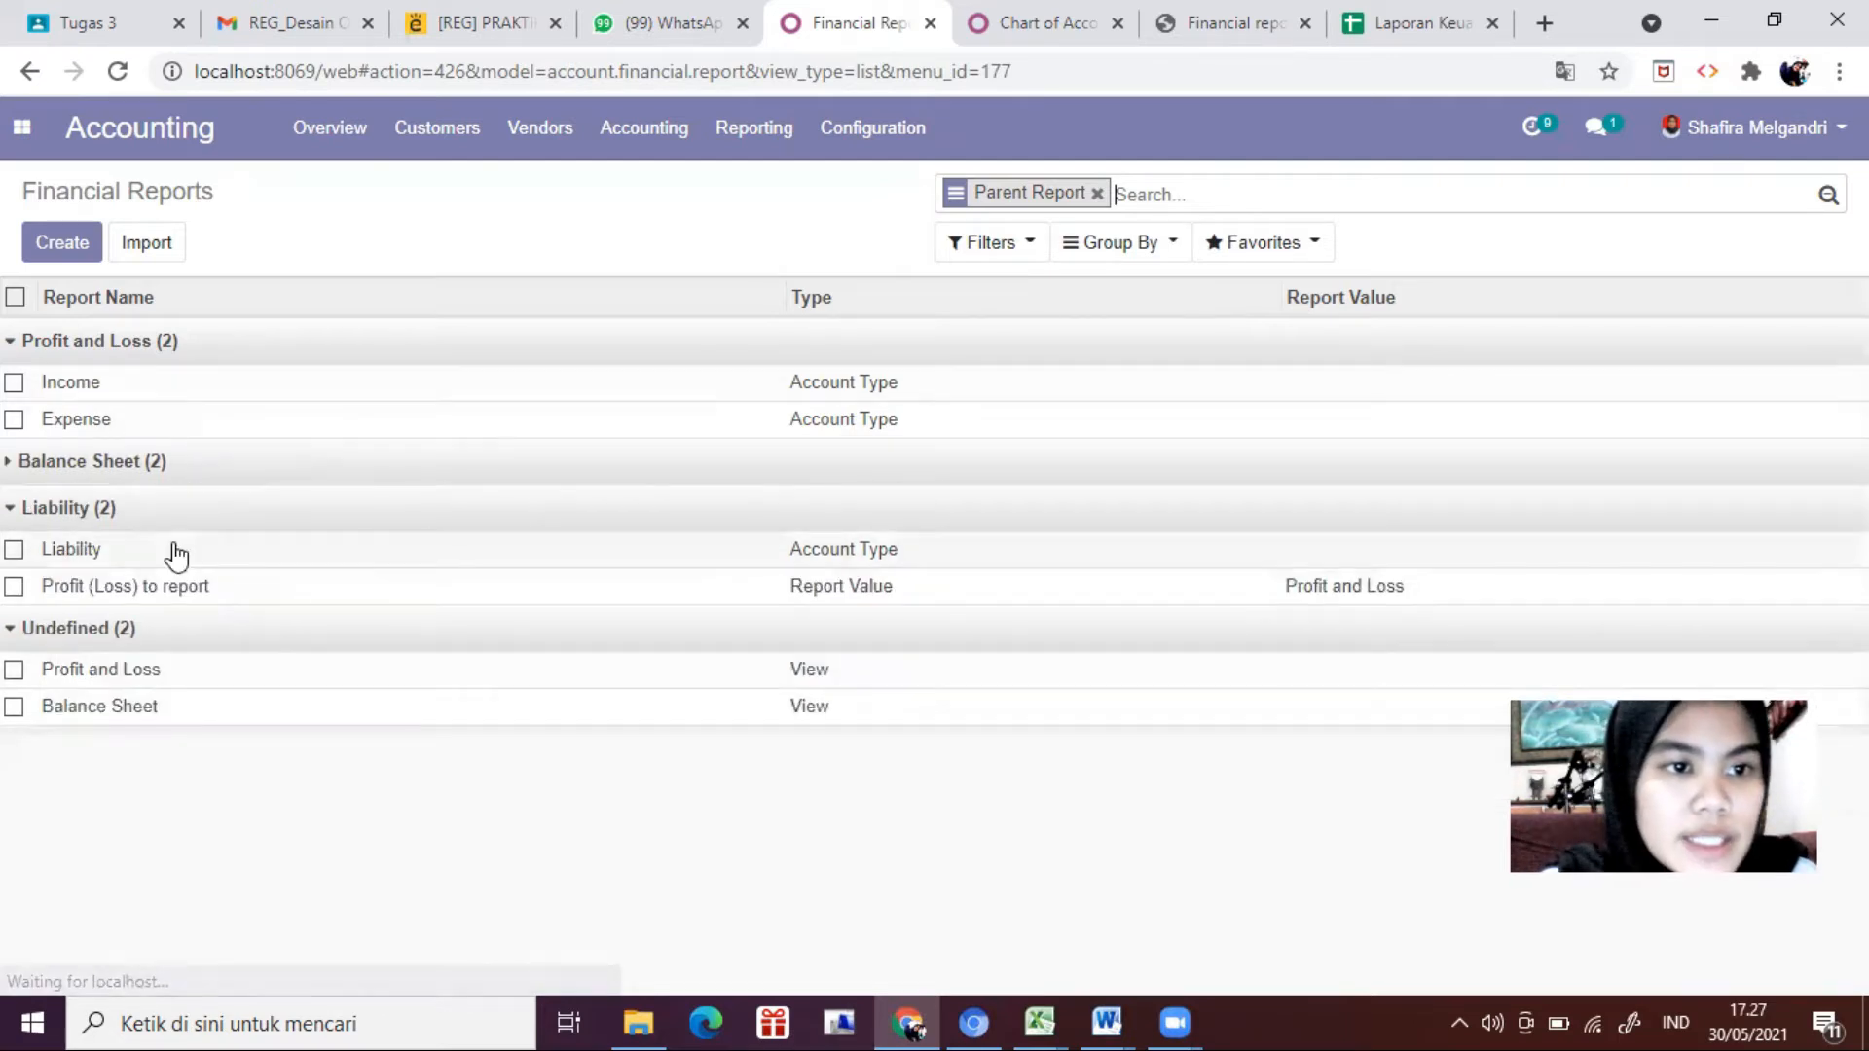
pyautogui.click(195, 510)
pyautogui.click(194, 557)
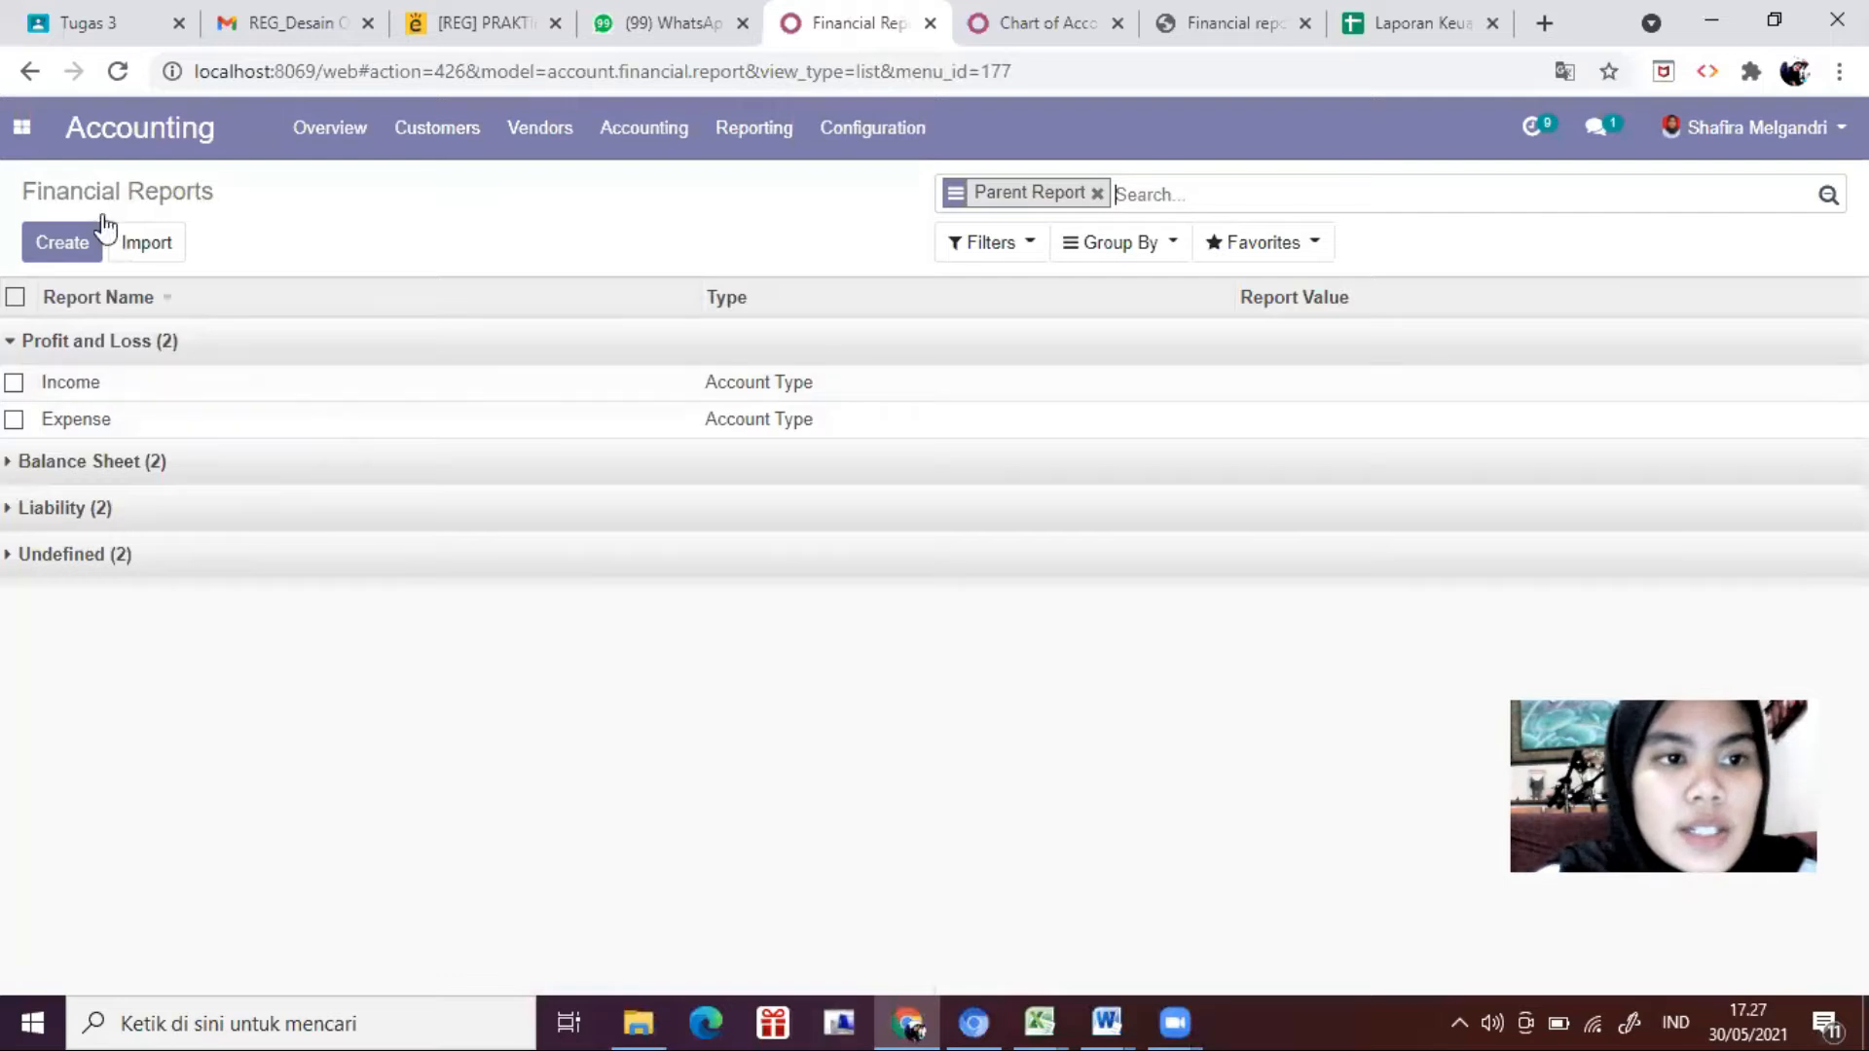
# Step: Open the Income report for editing and look up the Penjualan section in the Laba Rugi sheet of the Laporan Keuangan workbook
pyautogui.click(129, 389)
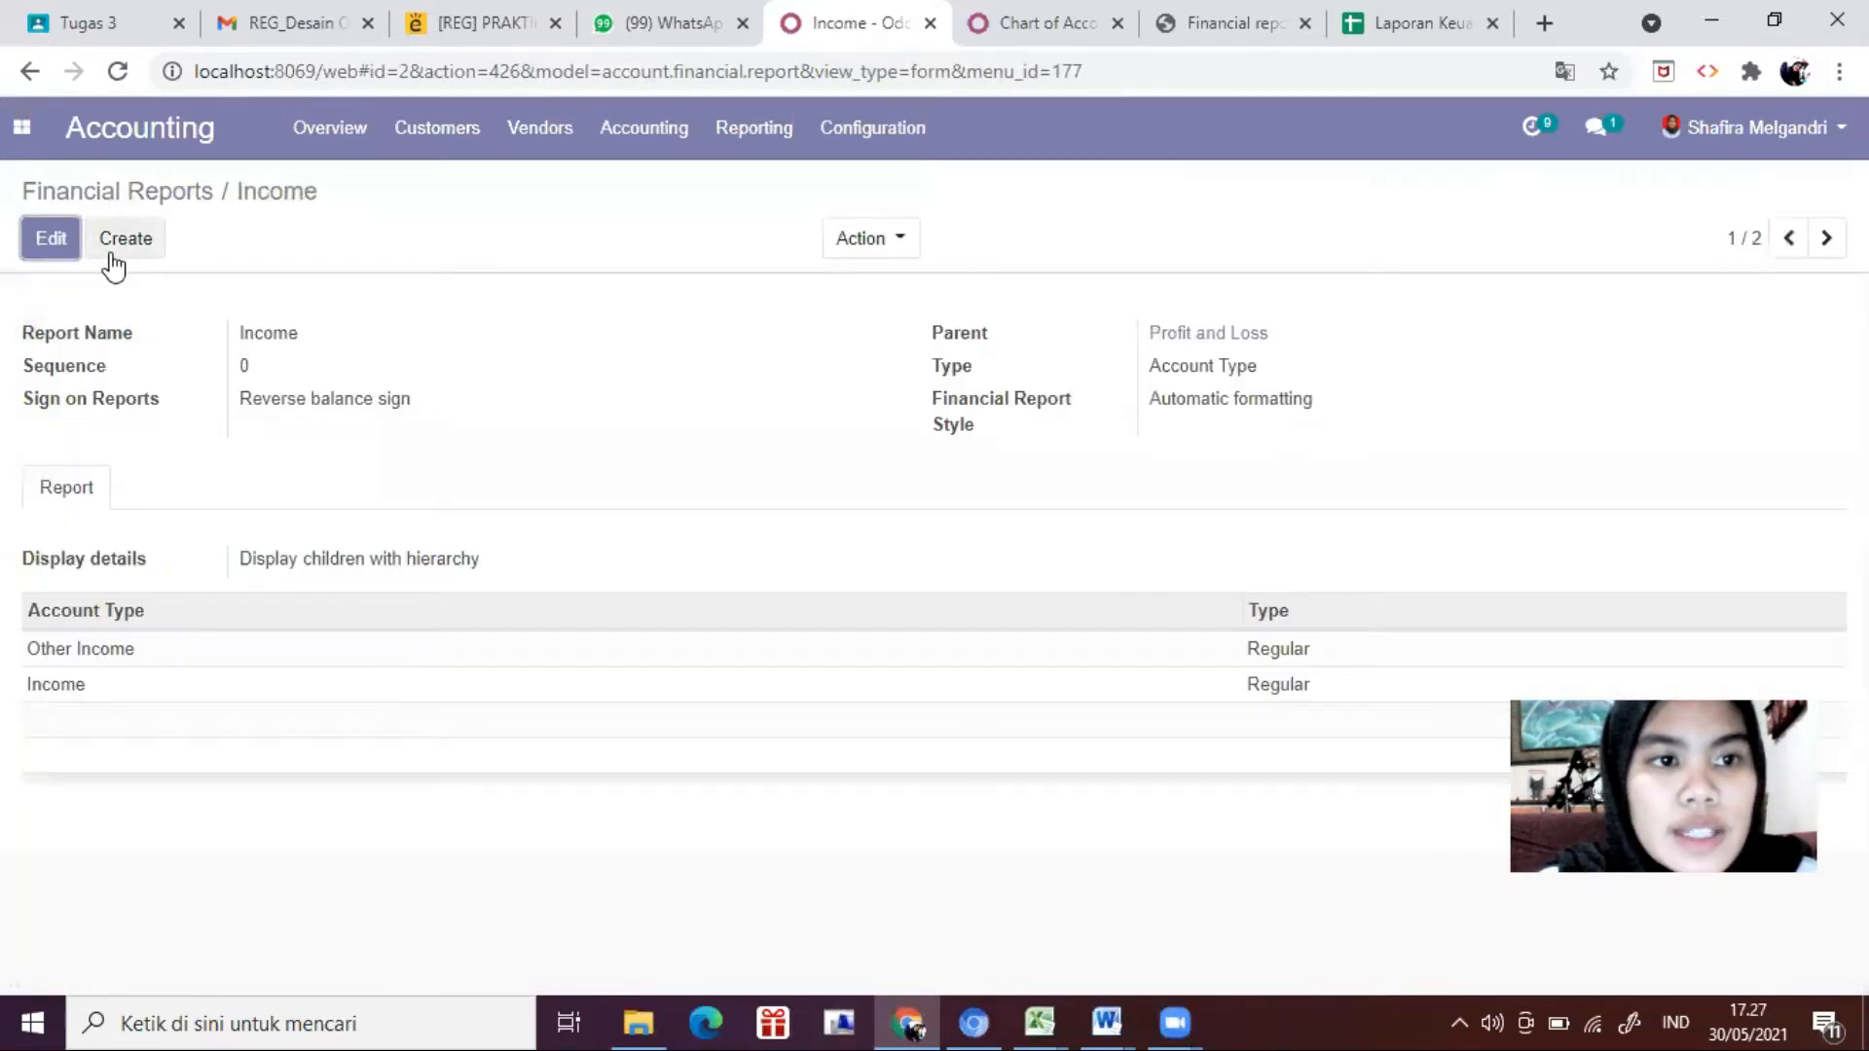
pyautogui.click(42, 240)
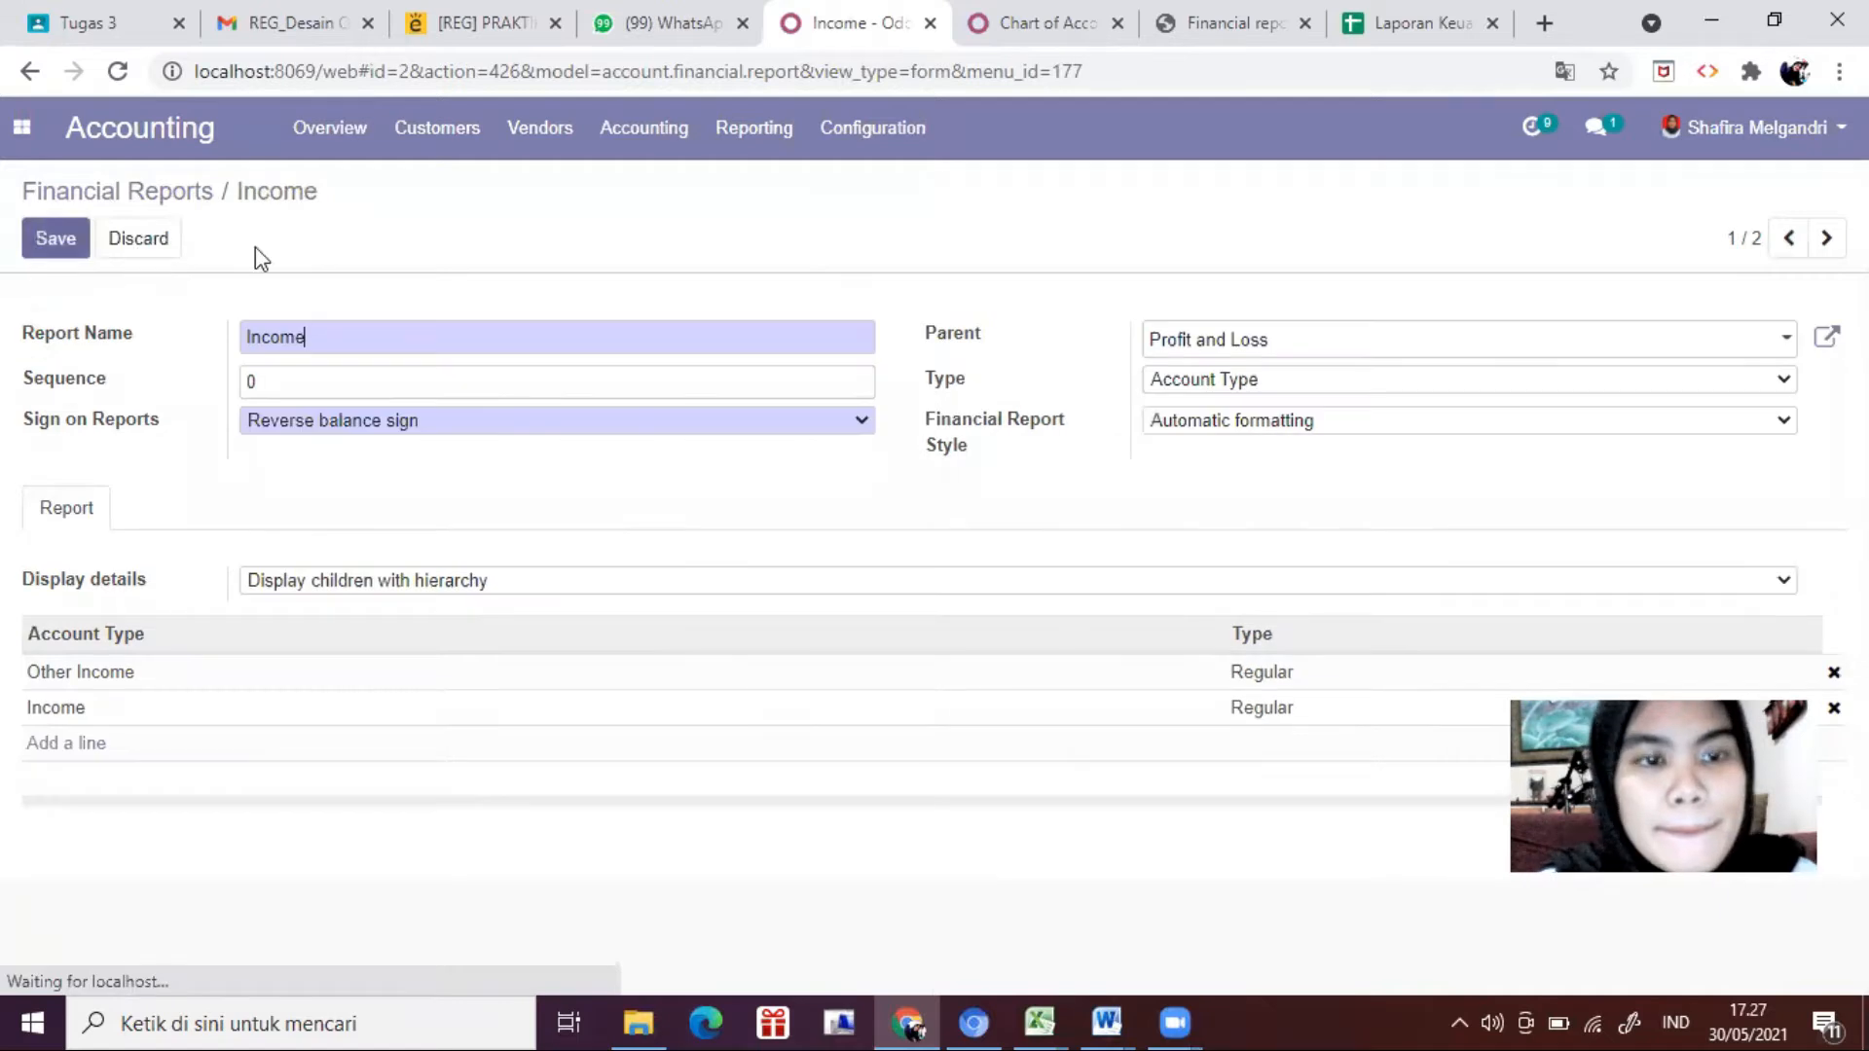
pyautogui.click(1059, 1019)
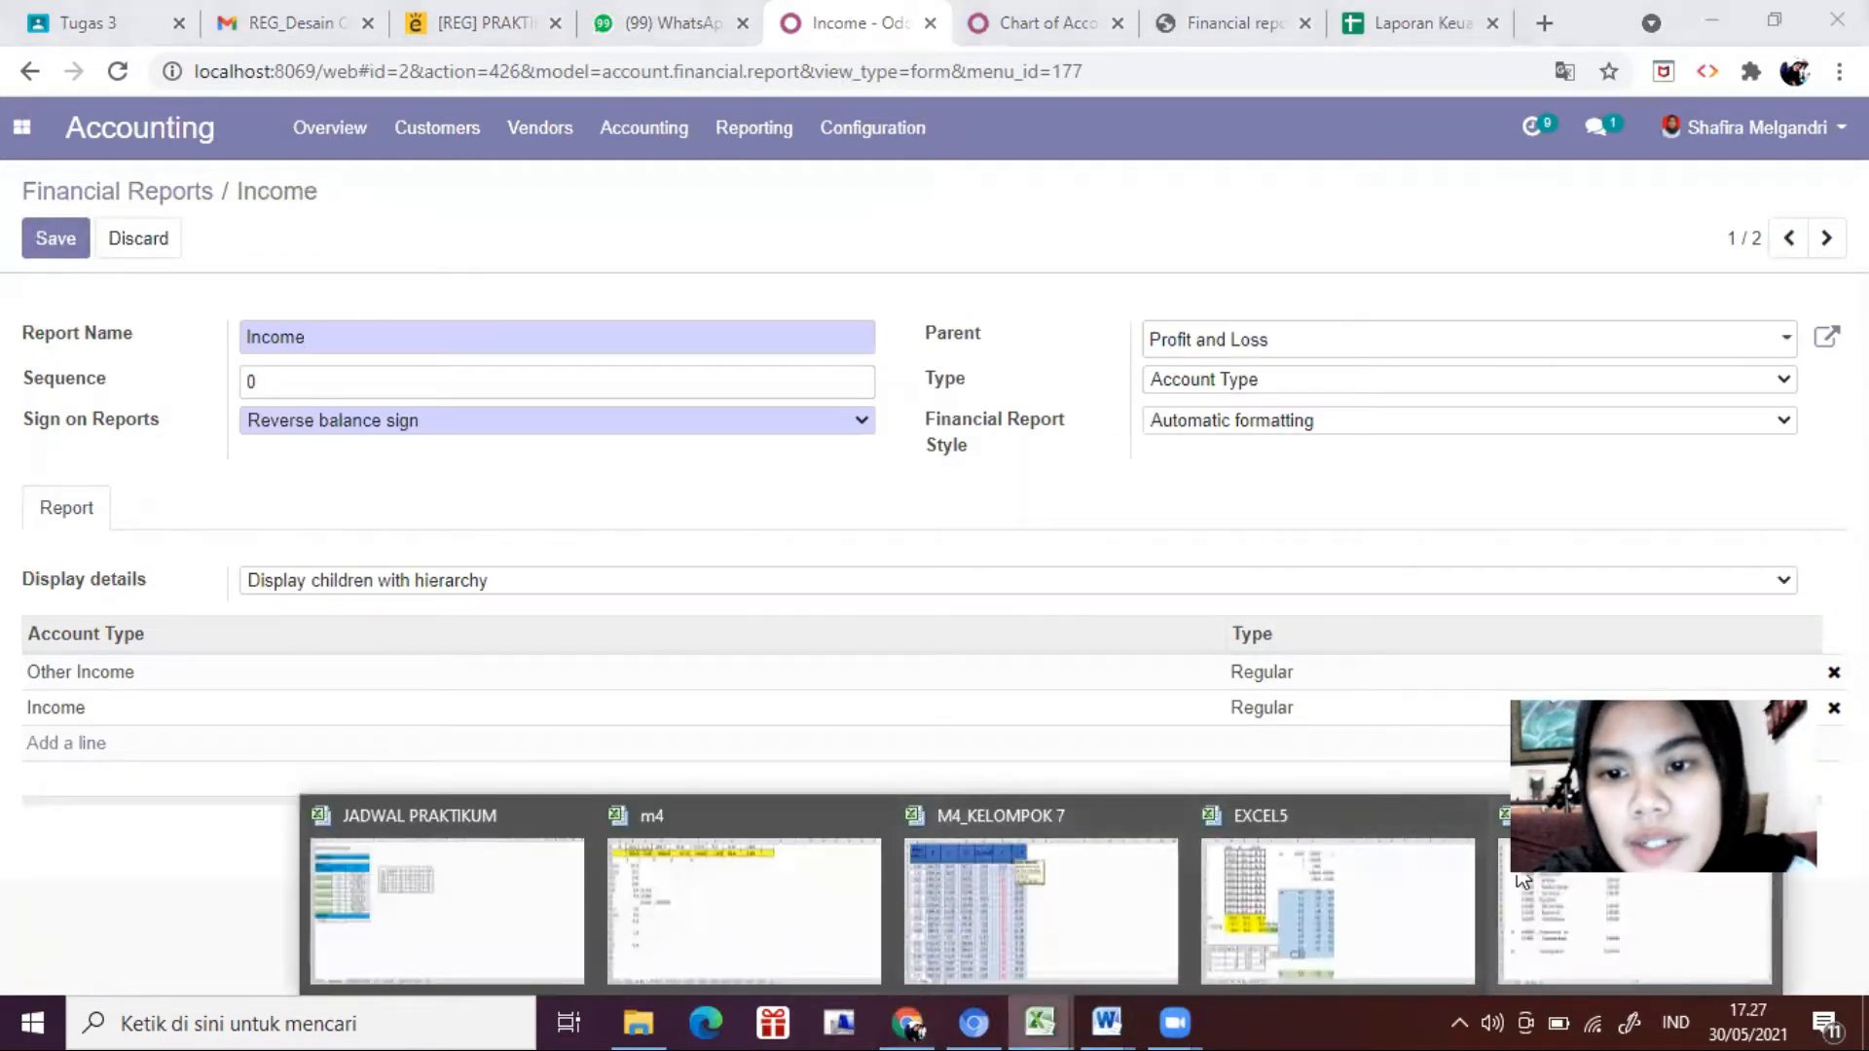
pyautogui.click(1524, 881)
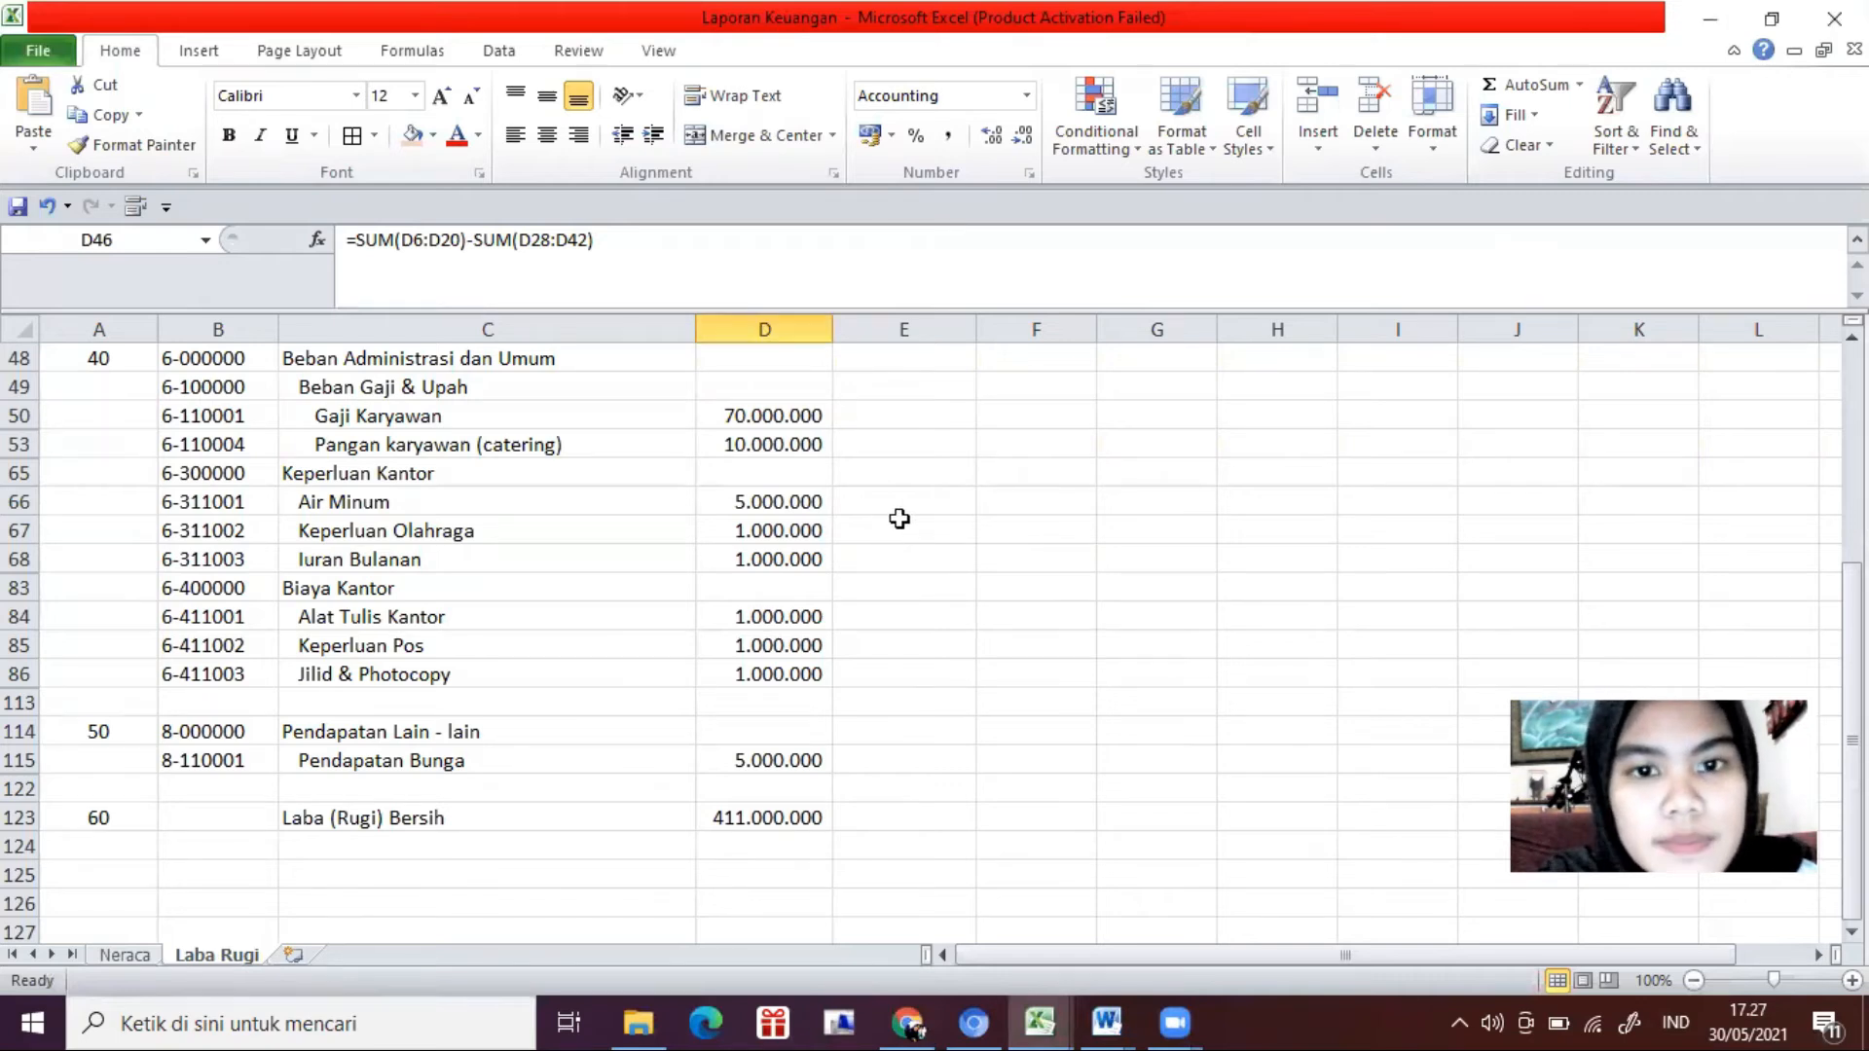
pyautogui.scroll(7, 894, 526)
pyautogui.scroll(4, 896, 504)
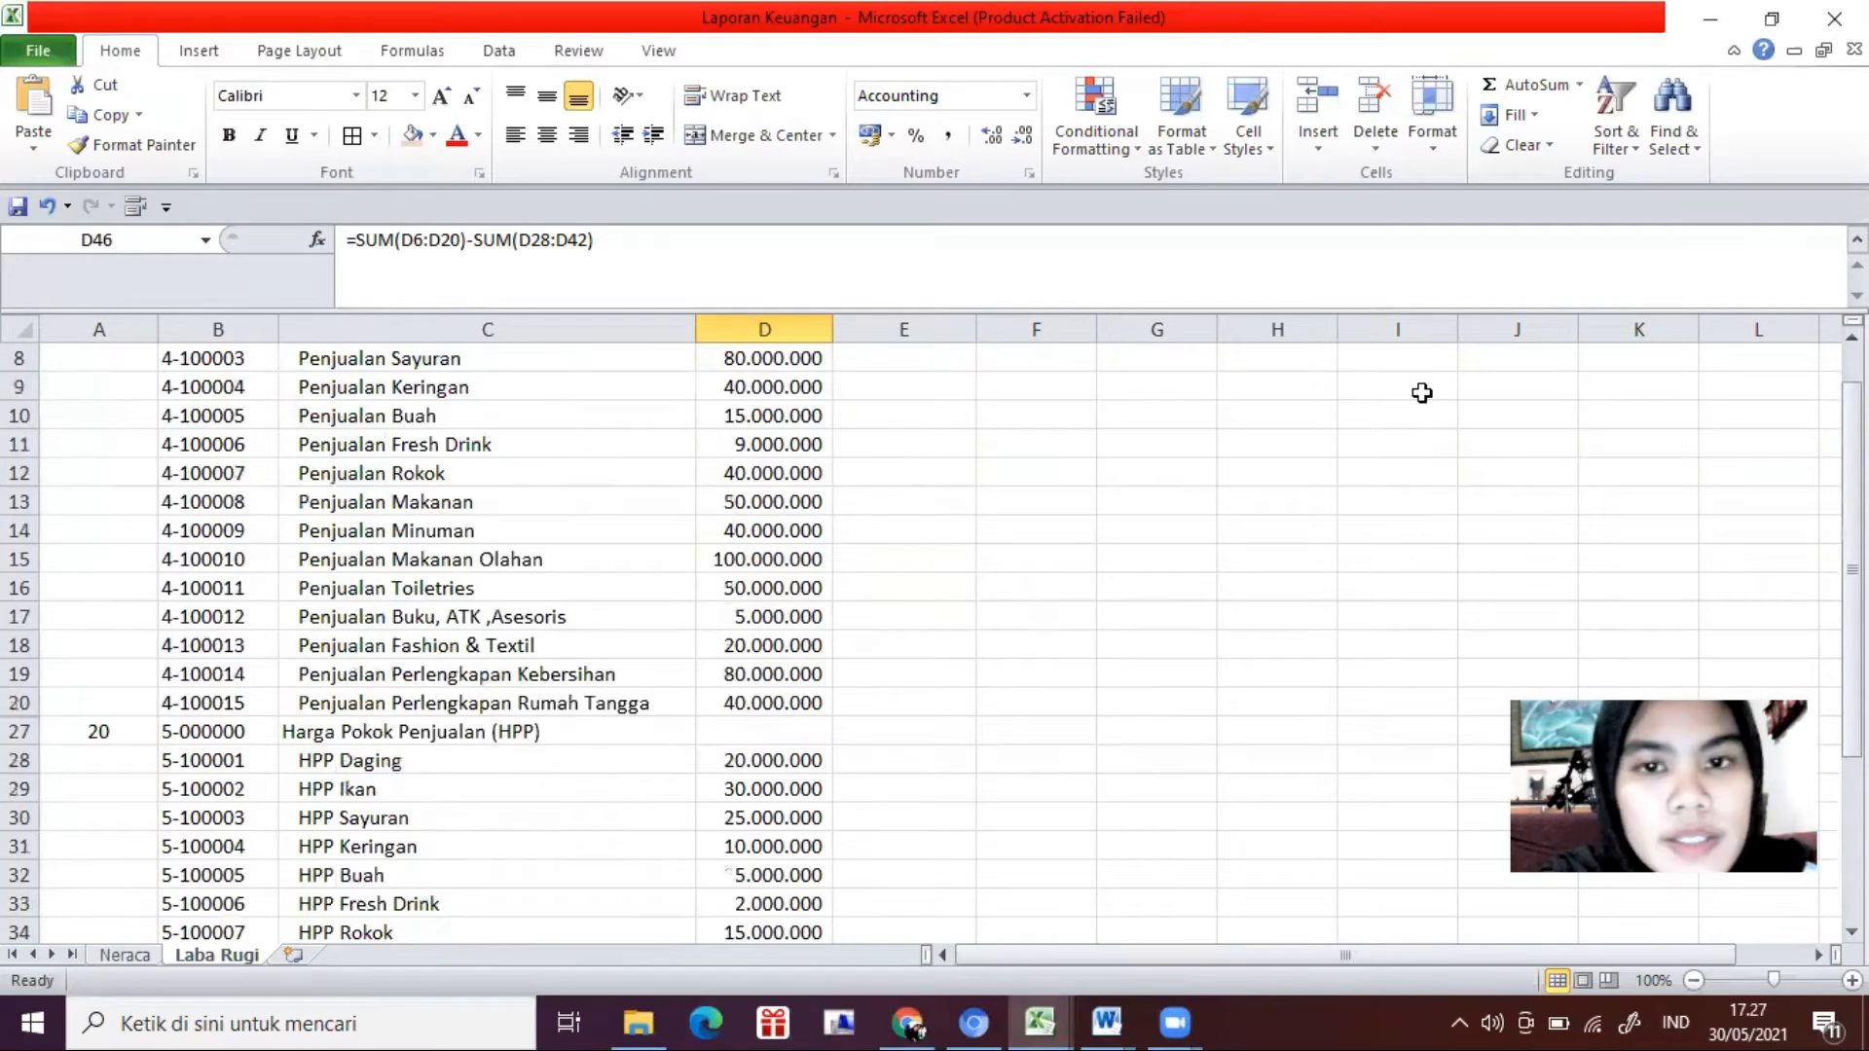
pyautogui.click(715, 547)
pyautogui.scroll(3, 715, 547)
pyautogui.click(910, 1022)
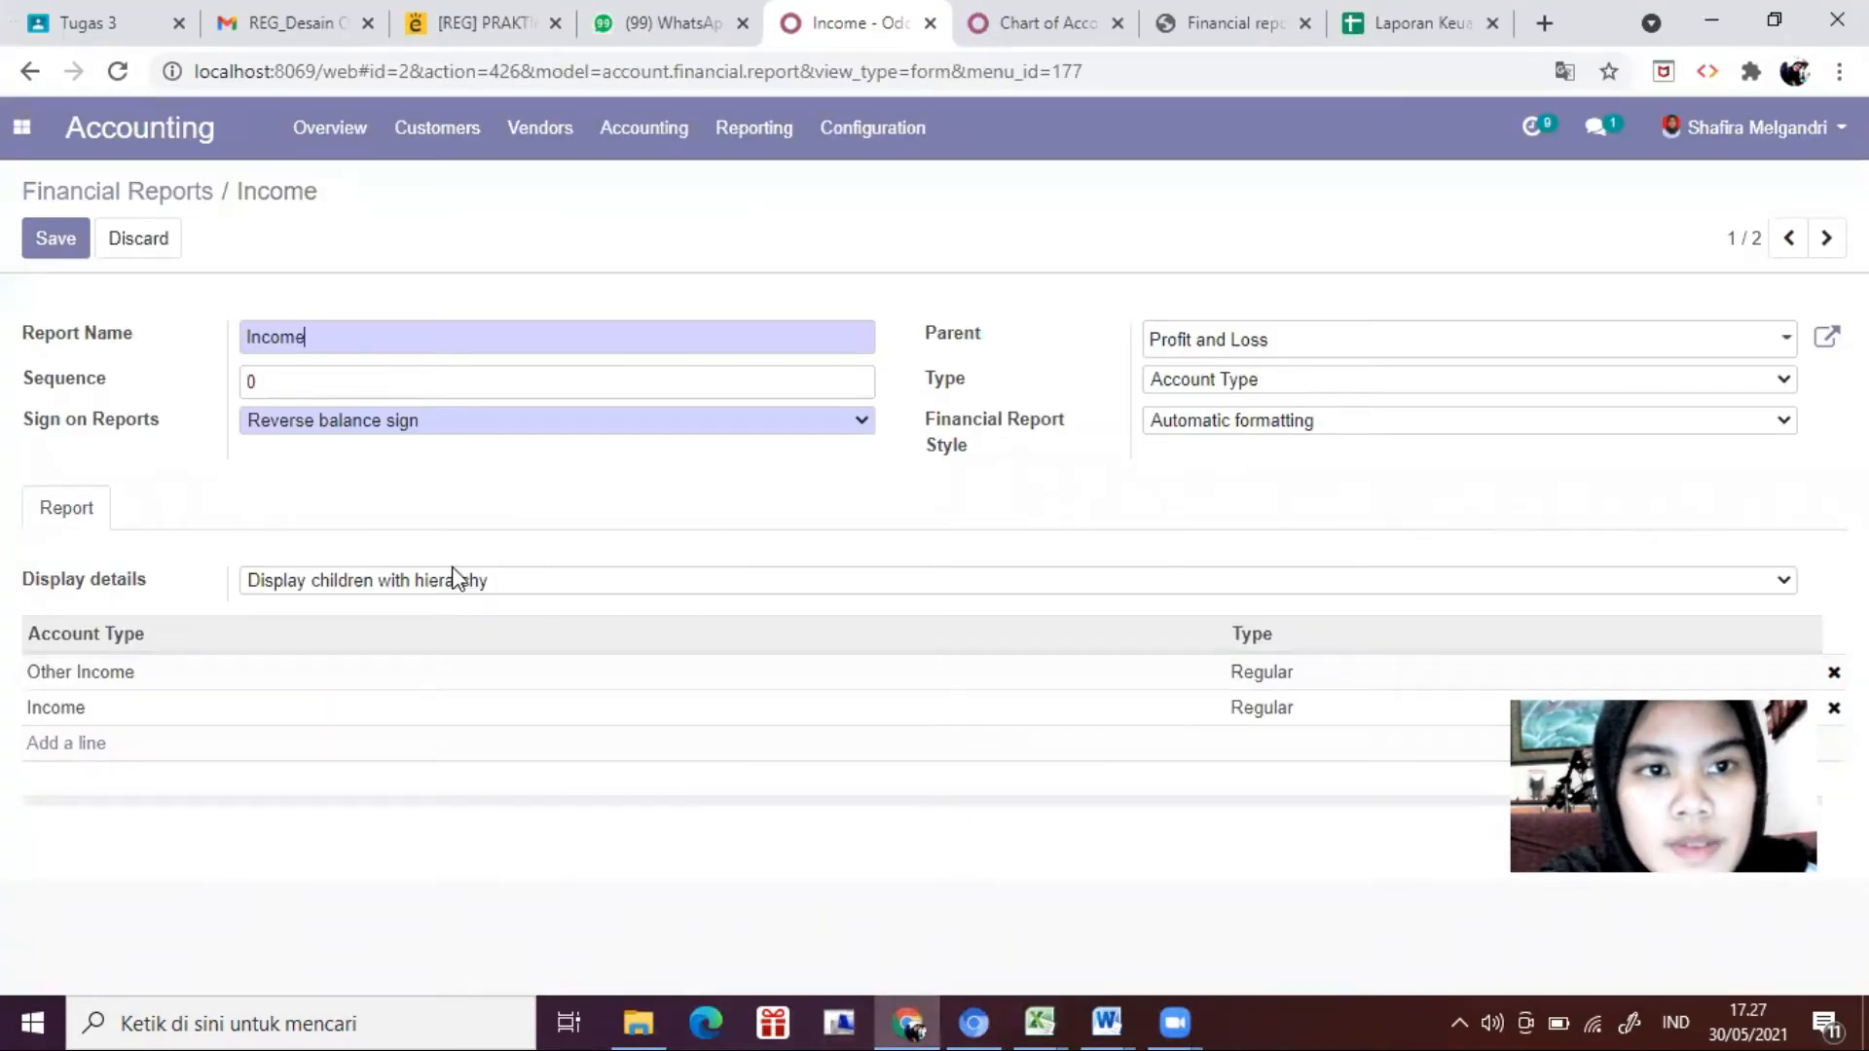
# Step: Back in Odoo, rename the Income report as Penjualan and set its sequence to 10
pyautogui.press('BackSpace')
pyautogui.press('BackSpace')
pyautogui.press('BackSpace')
pyautogui.press('BackSpace')
pyautogui.press('BackSpace')
pyautogui.press('BackSpace')
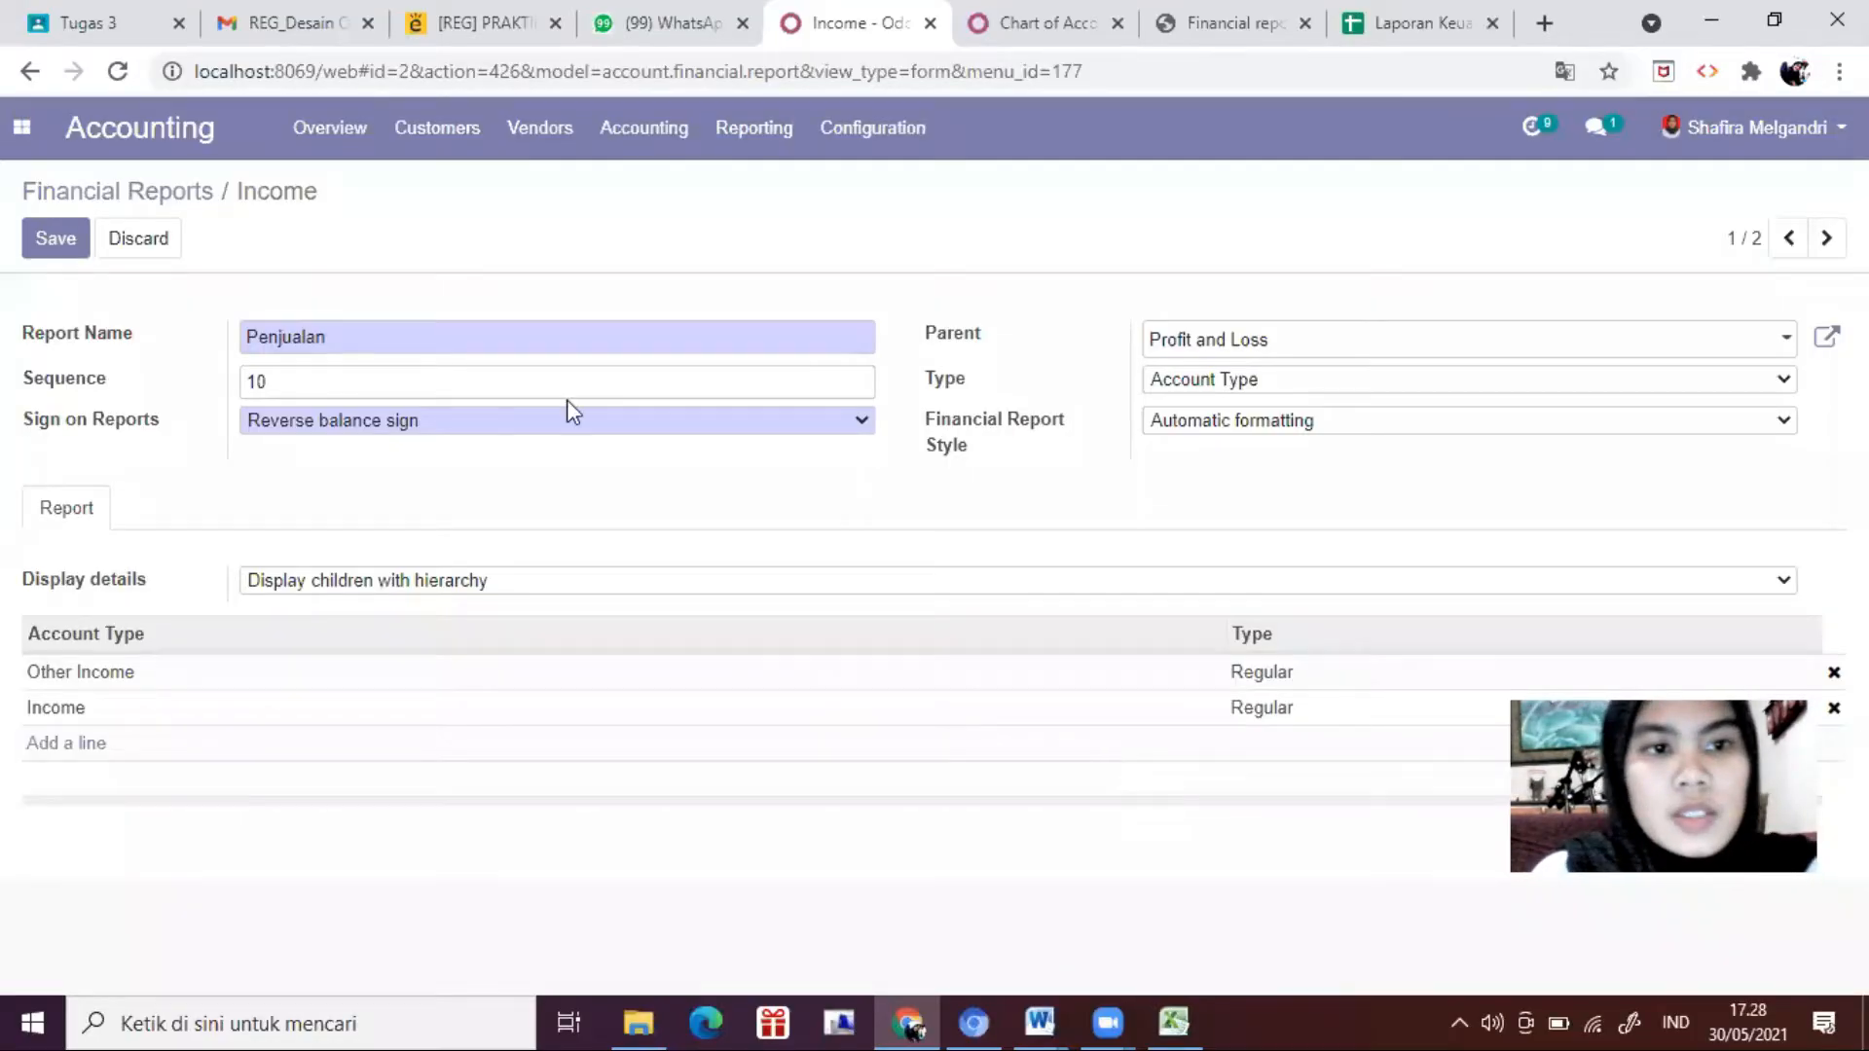
# Step: Review the Sign on Reports and Parent options, keeping Reverse balance sign and Profit and Loss
pyautogui.click(332, 426)
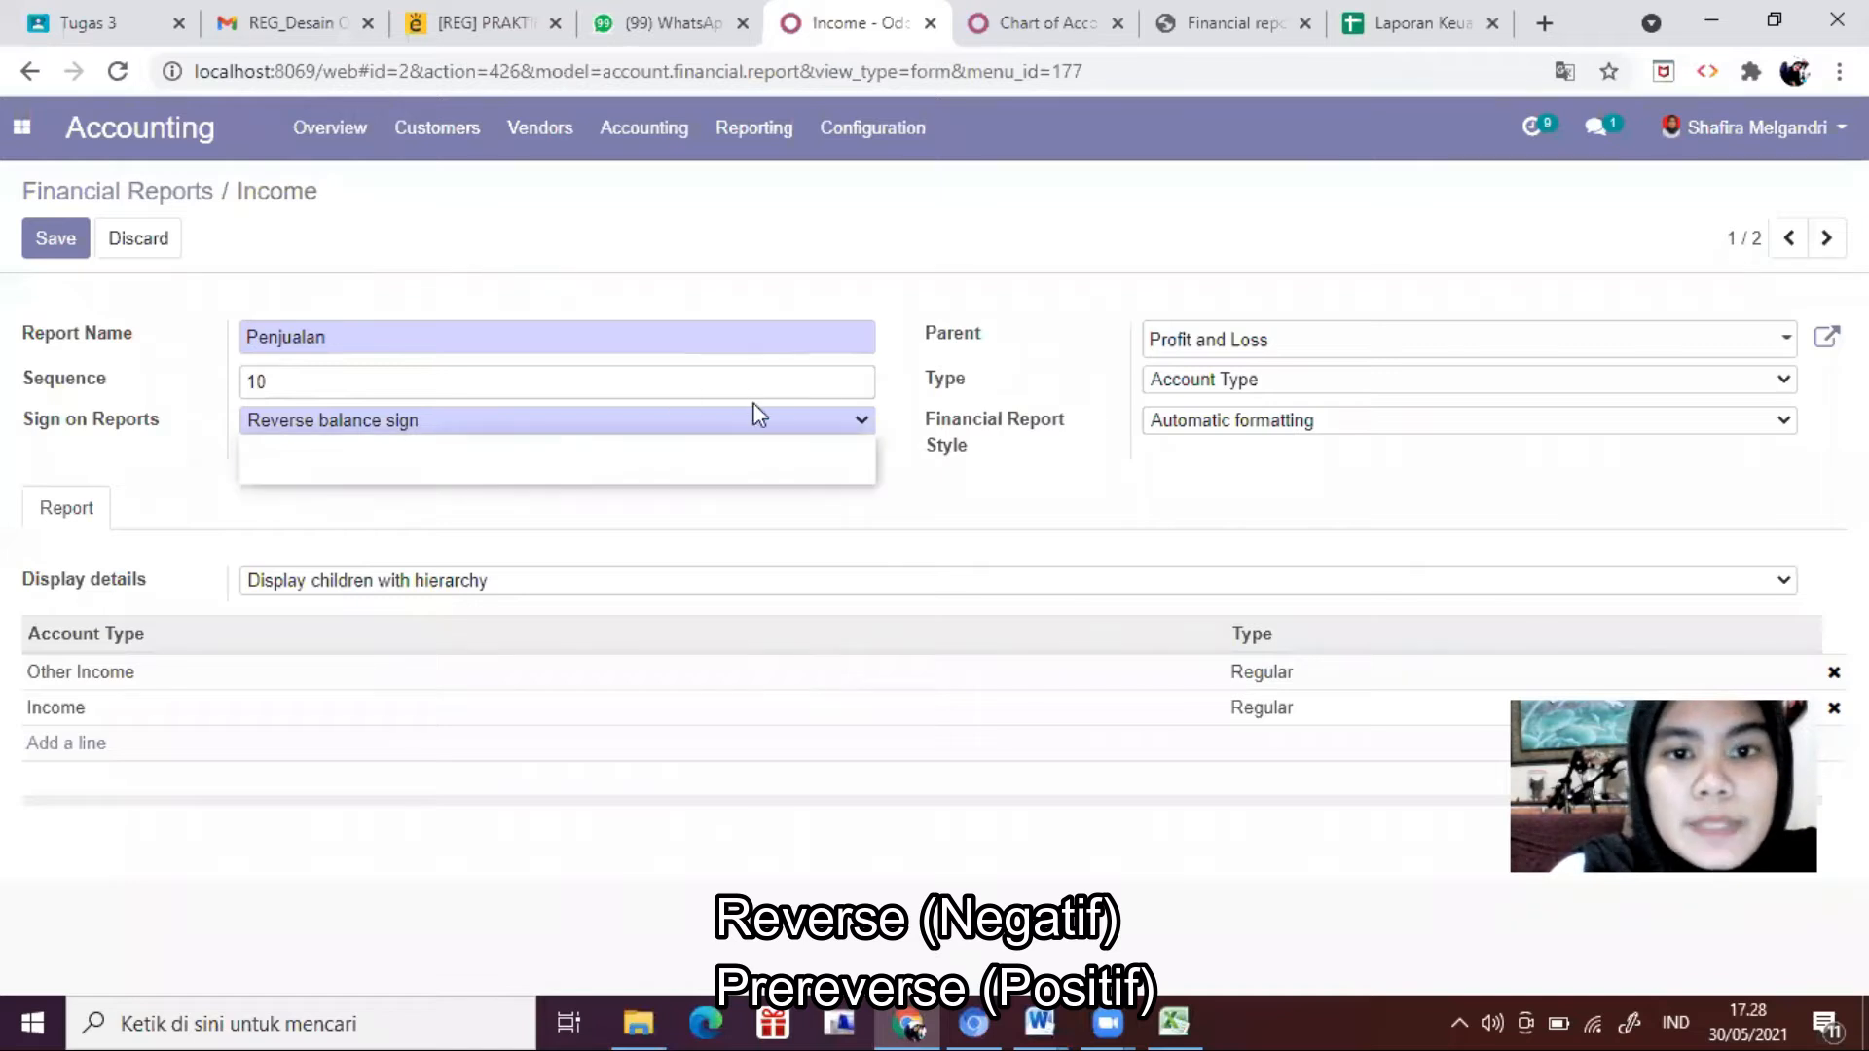
pyautogui.click(853, 415)
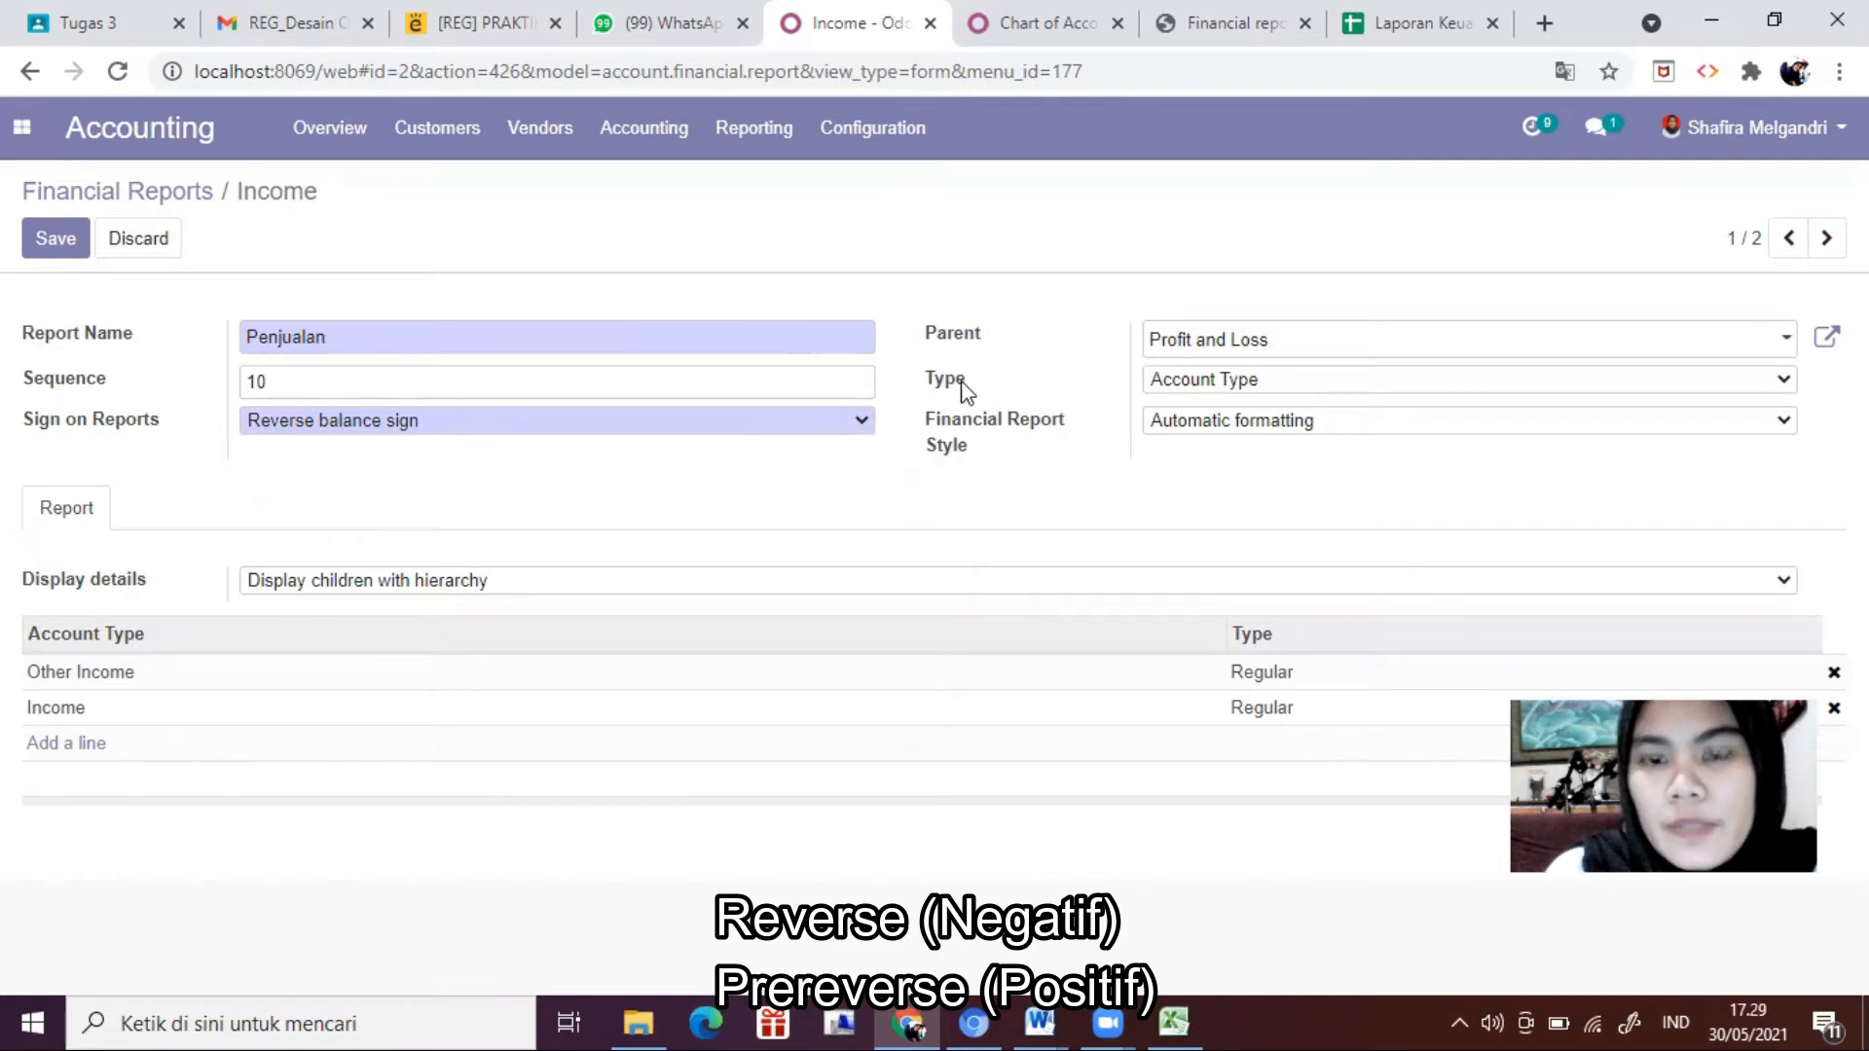
pyautogui.click(1211, 331)
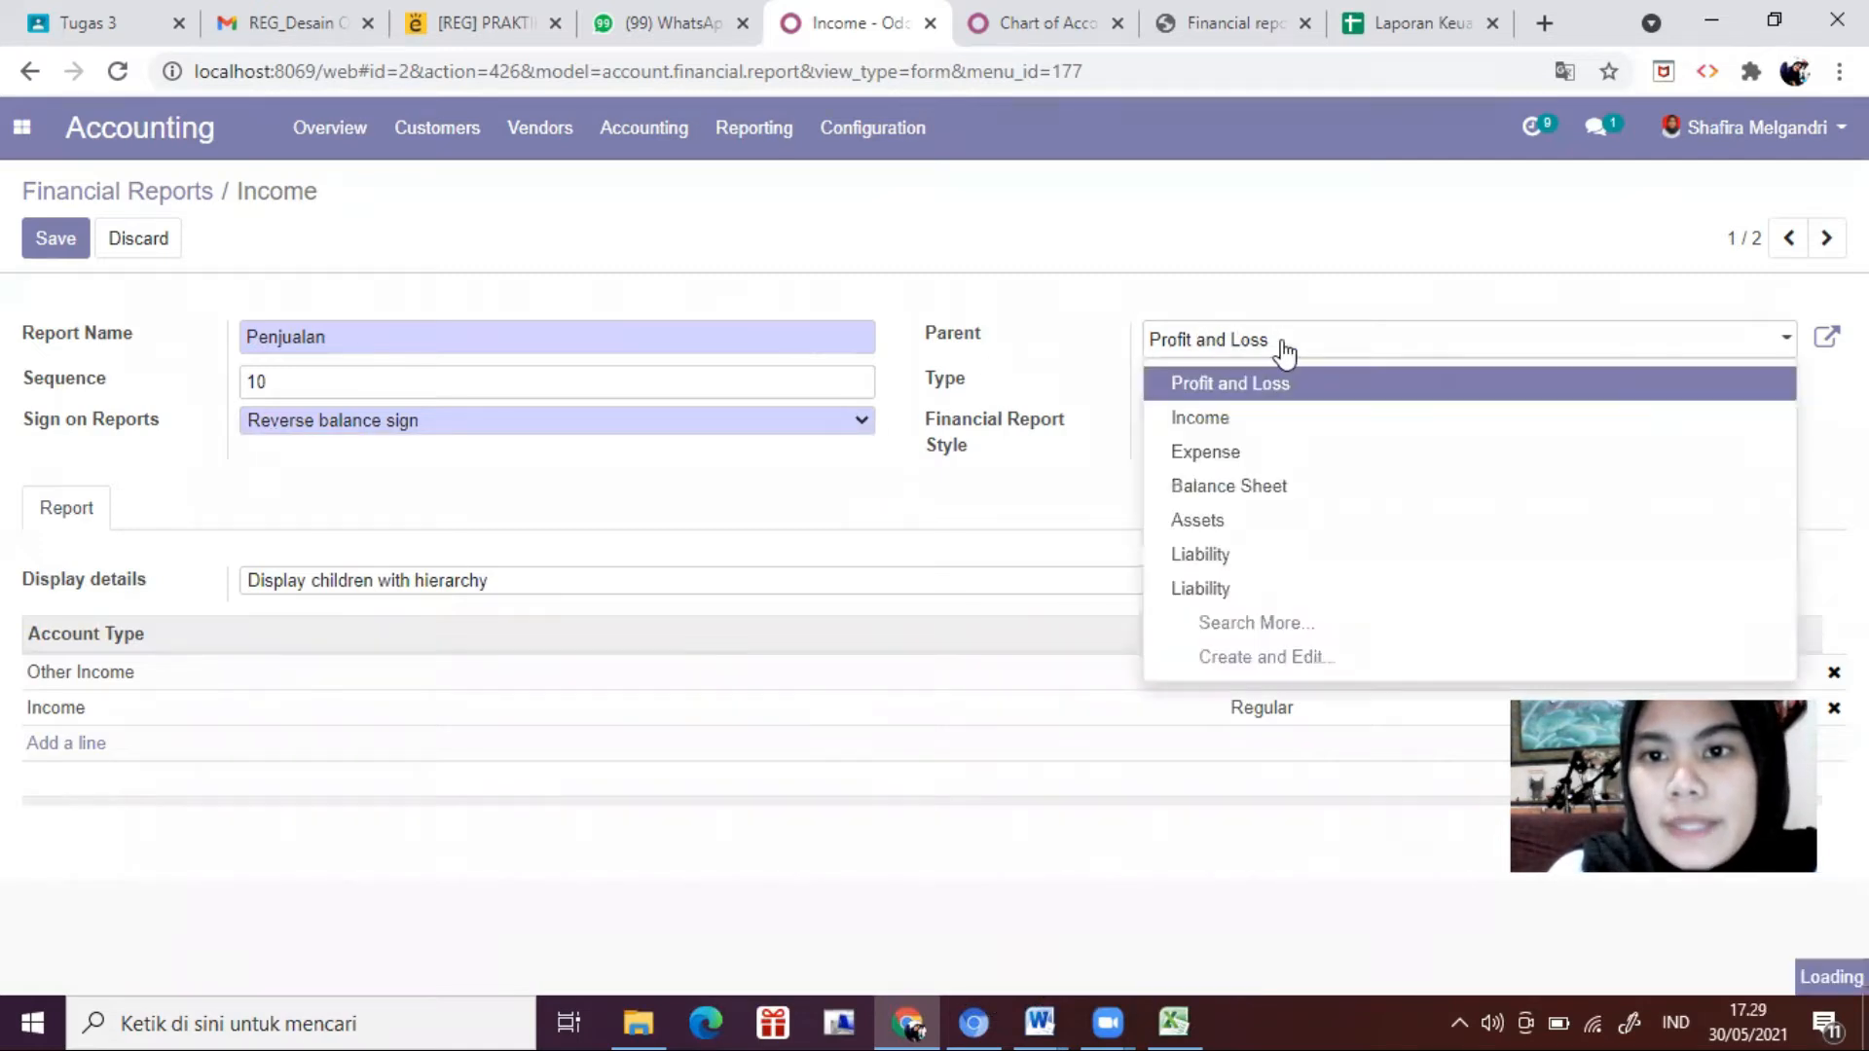
pyautogui.click(1279, 343)
# Step: Try the View type on the Penjualan report and return it to Account Type
pyautogui.click(1263, 389)
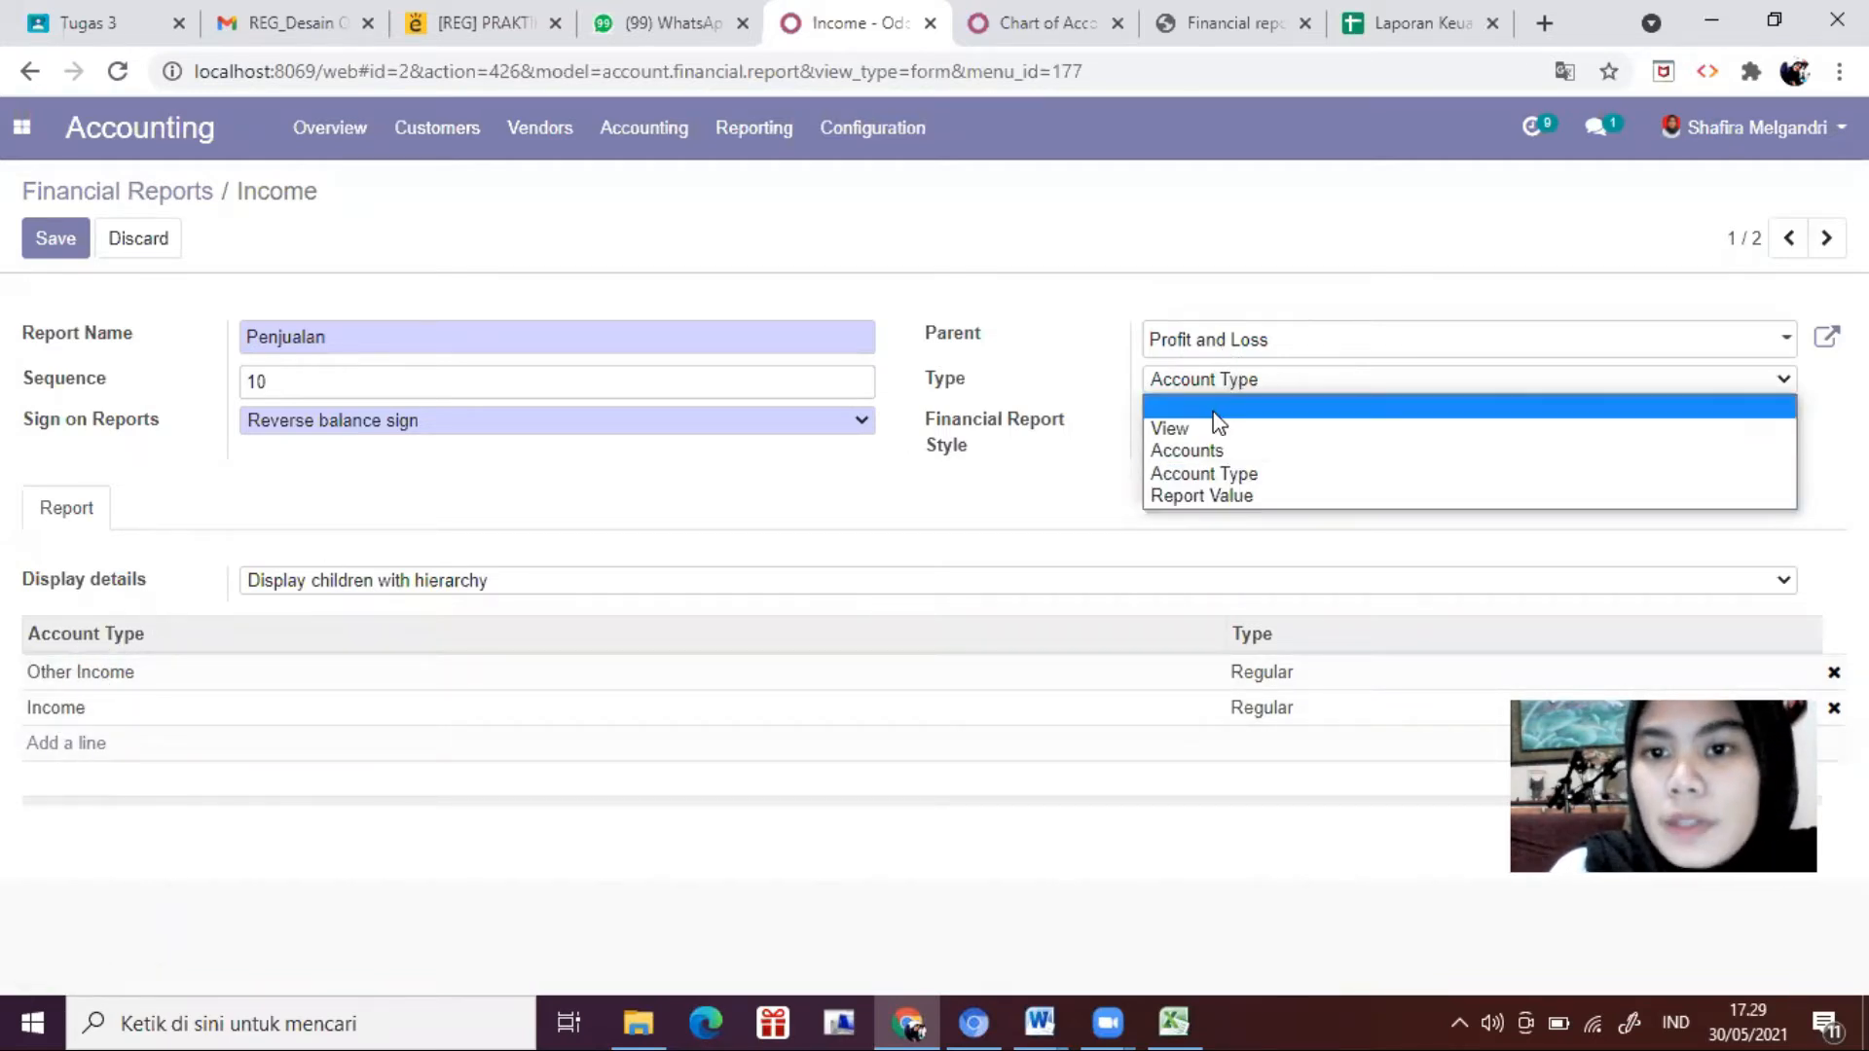
pyautogui.click(1183, 432)
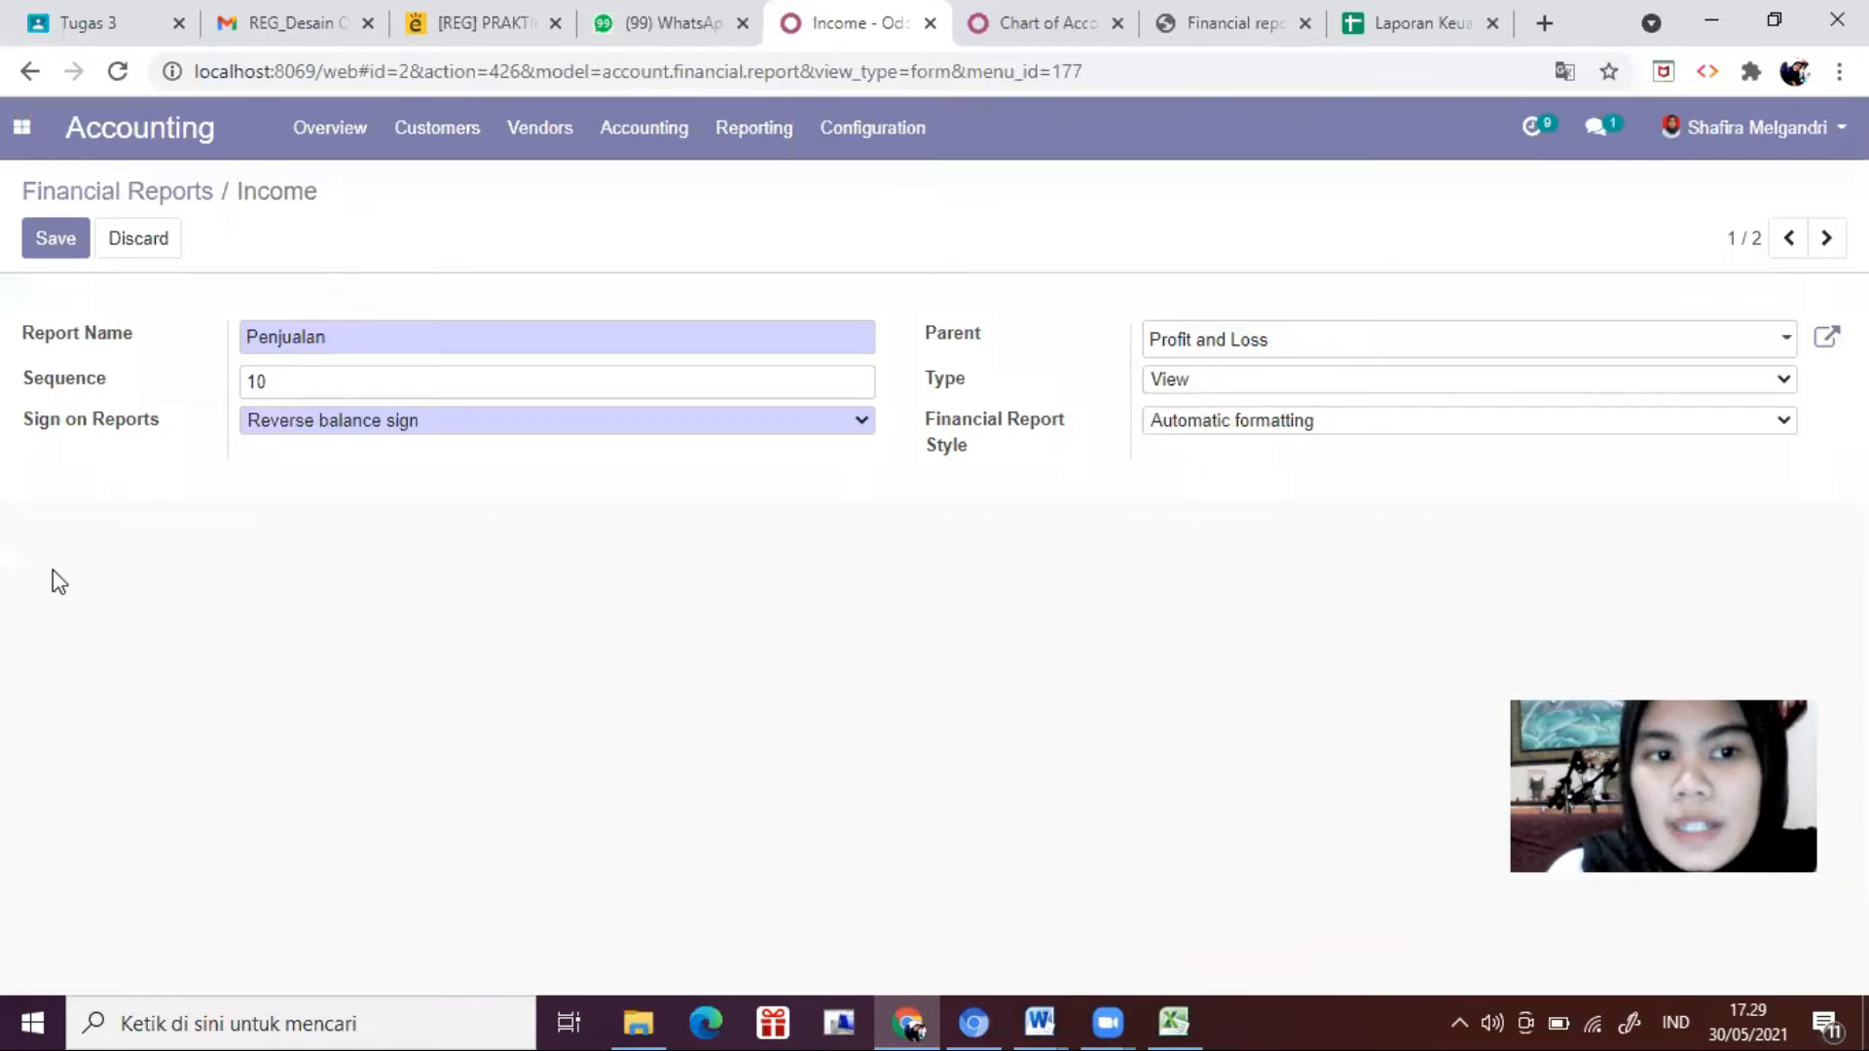
pyautogui.click(1179, 380)
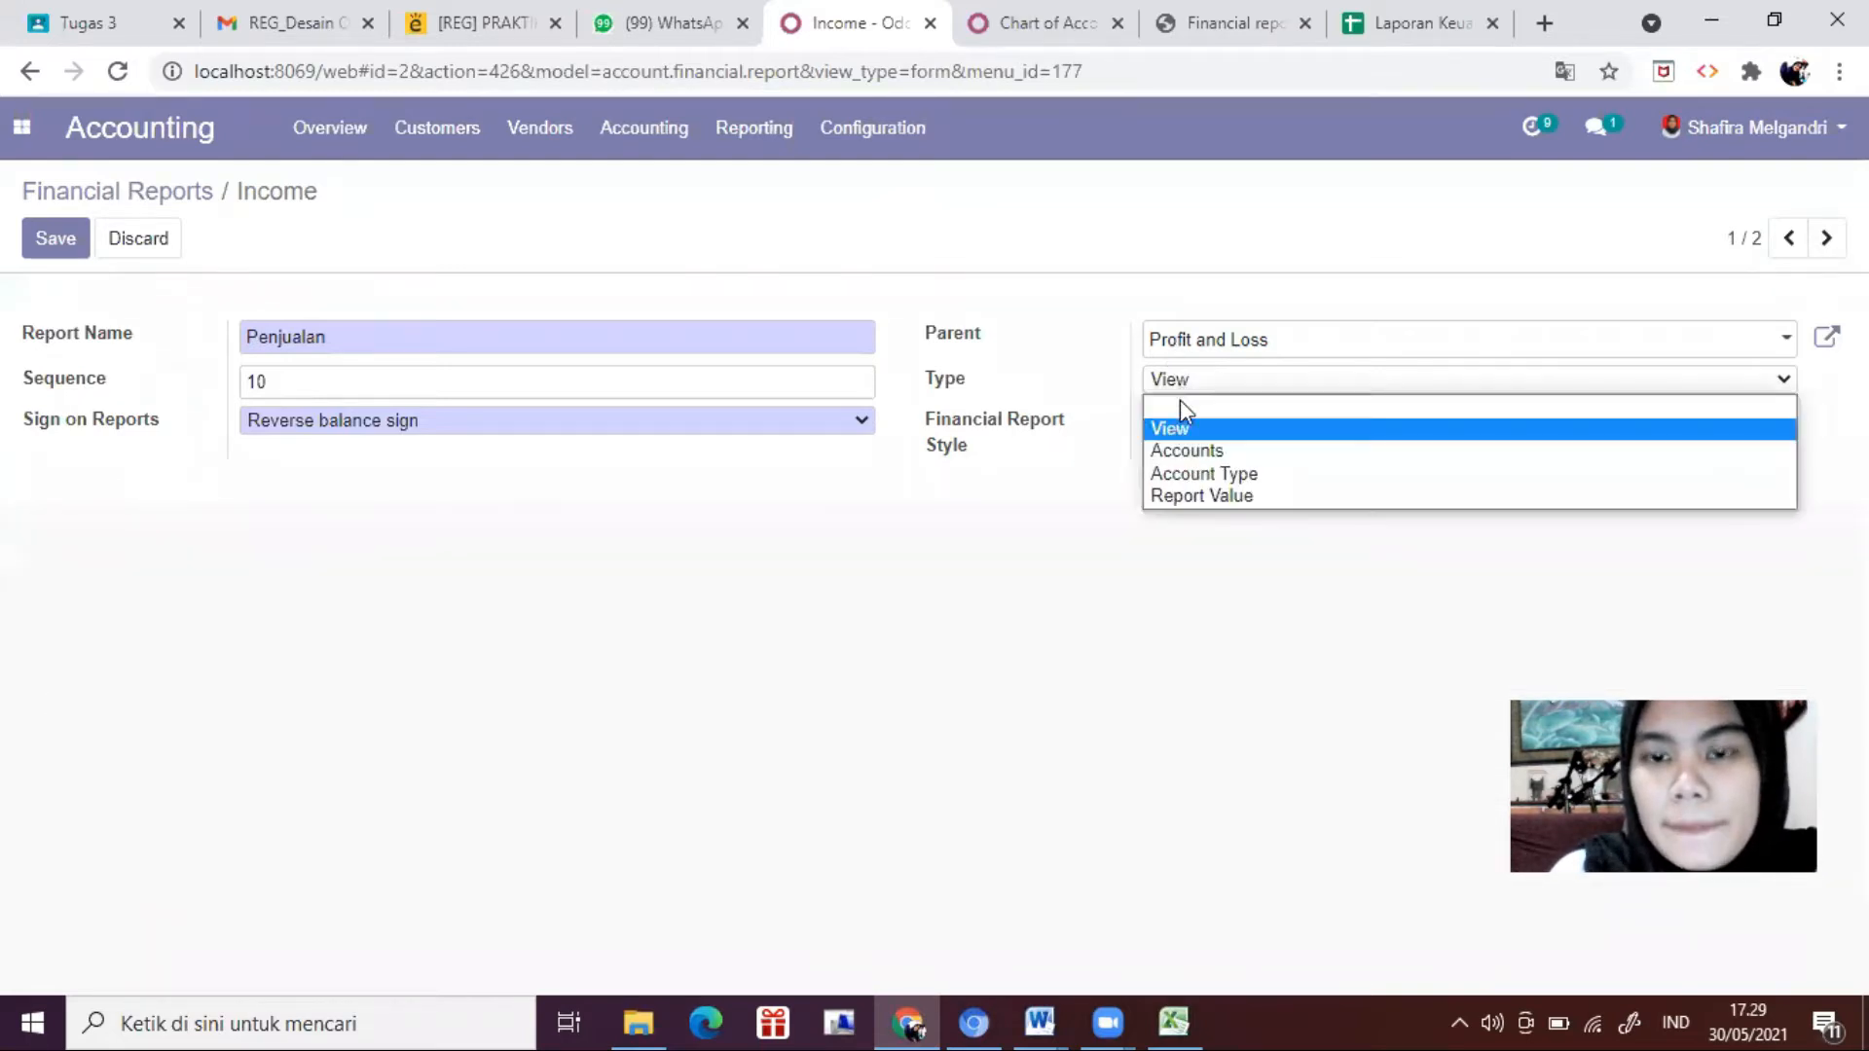
pyautogui.click(1183, 469)
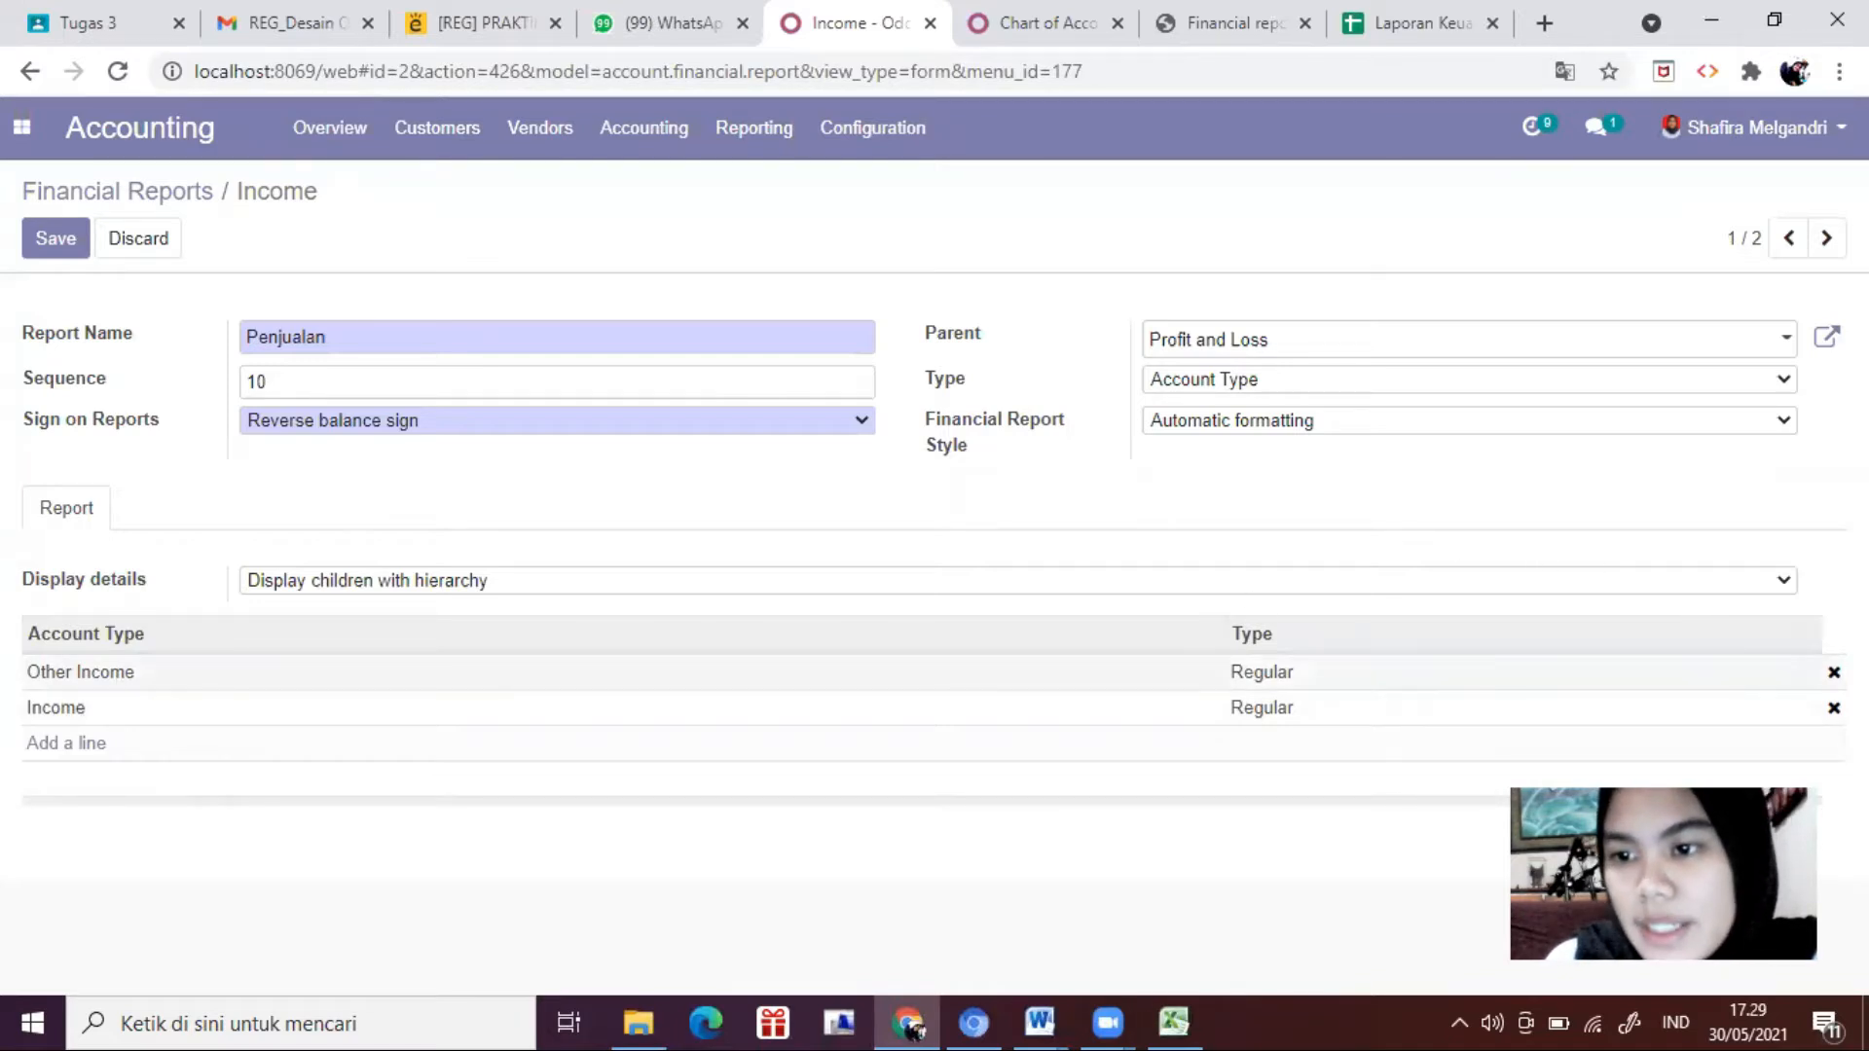
# Step: Remove Other Income and Income from the report's account types and open the list of account types to add
pyautogui.click(1834, 672)
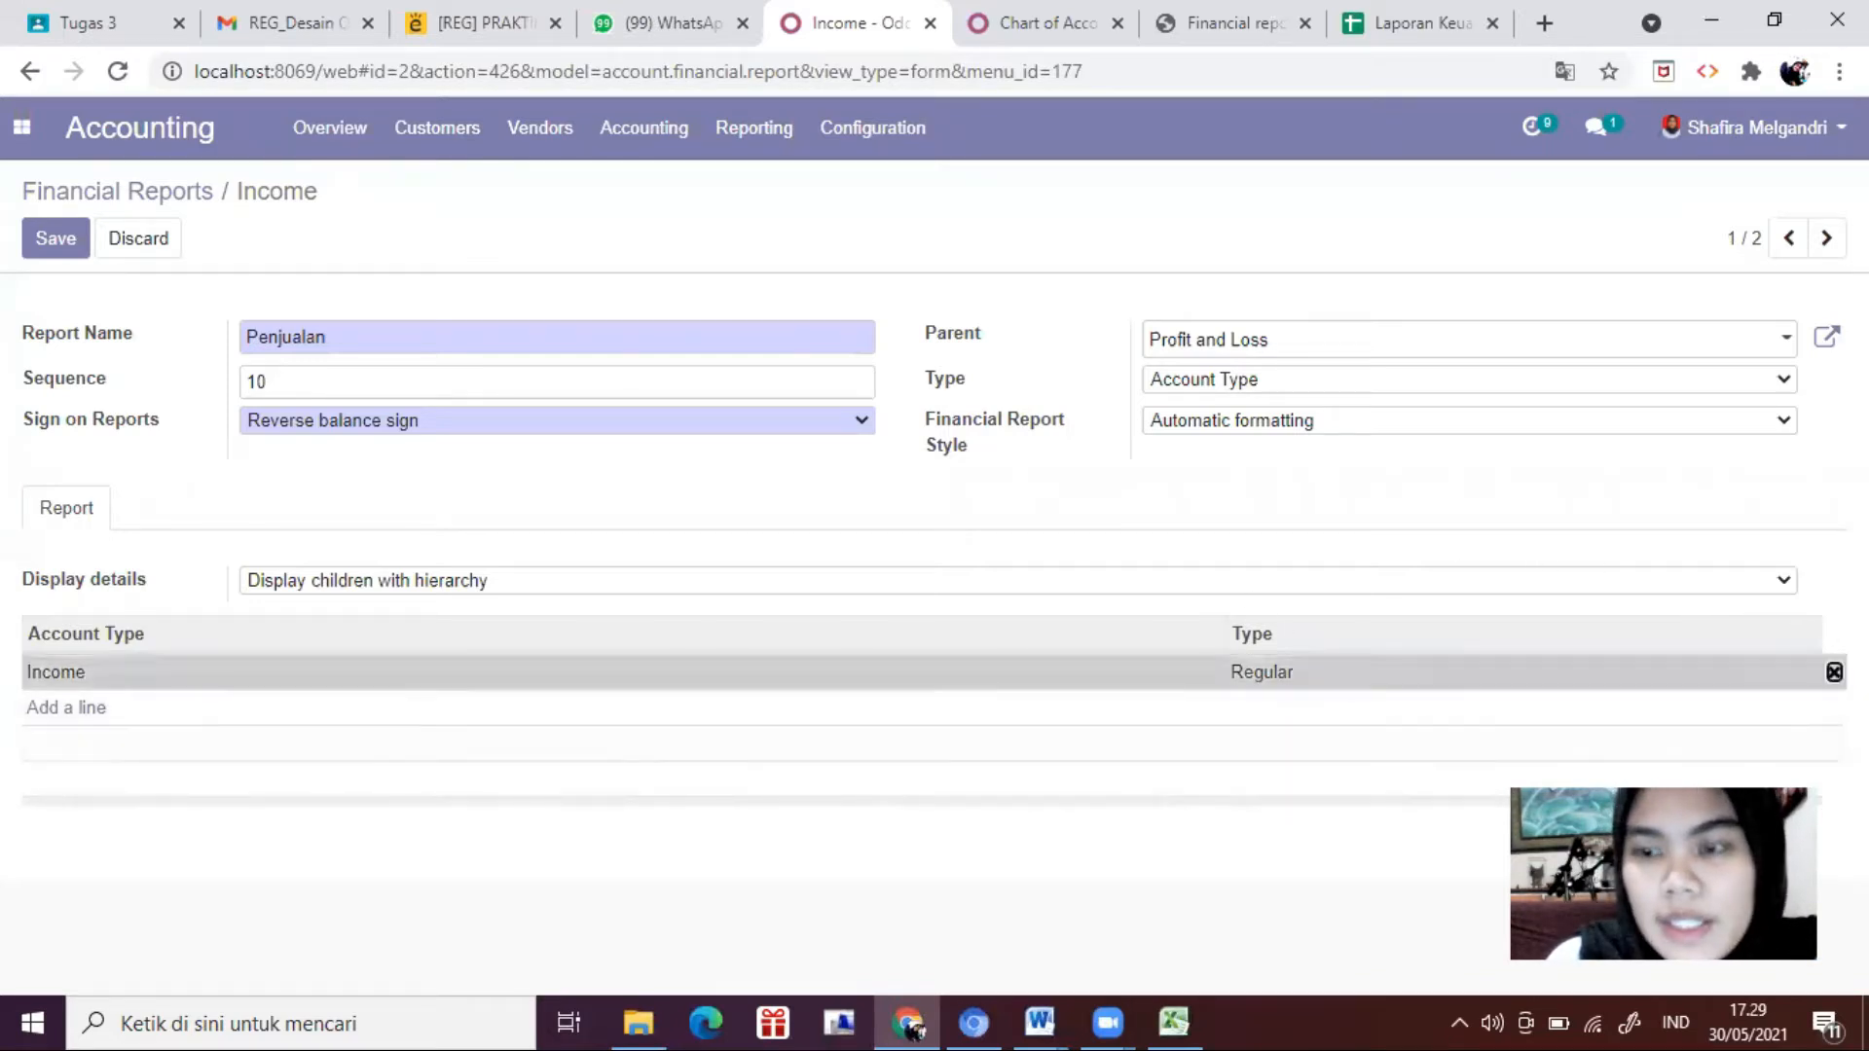
pyautogui.click(1834, 672)
pyautogui.click(42, 675)
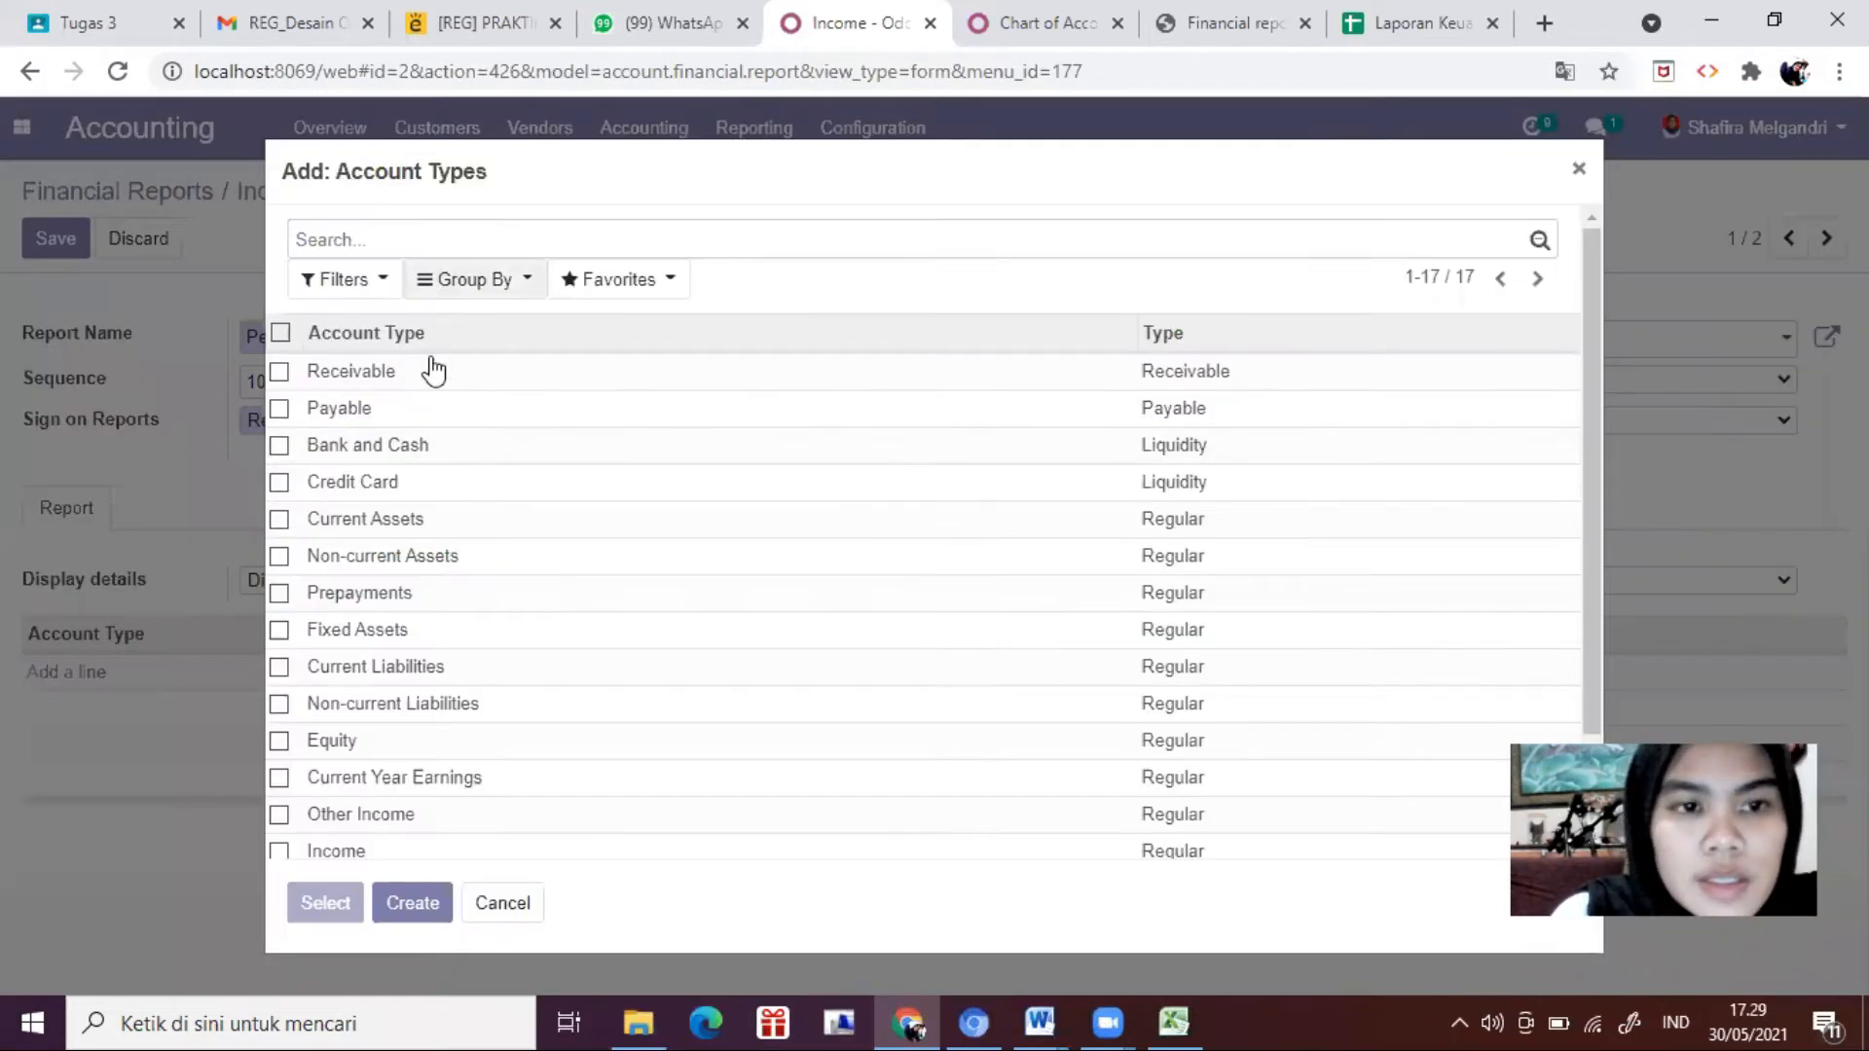
pyautogui.scroll(-3, 397, 657)
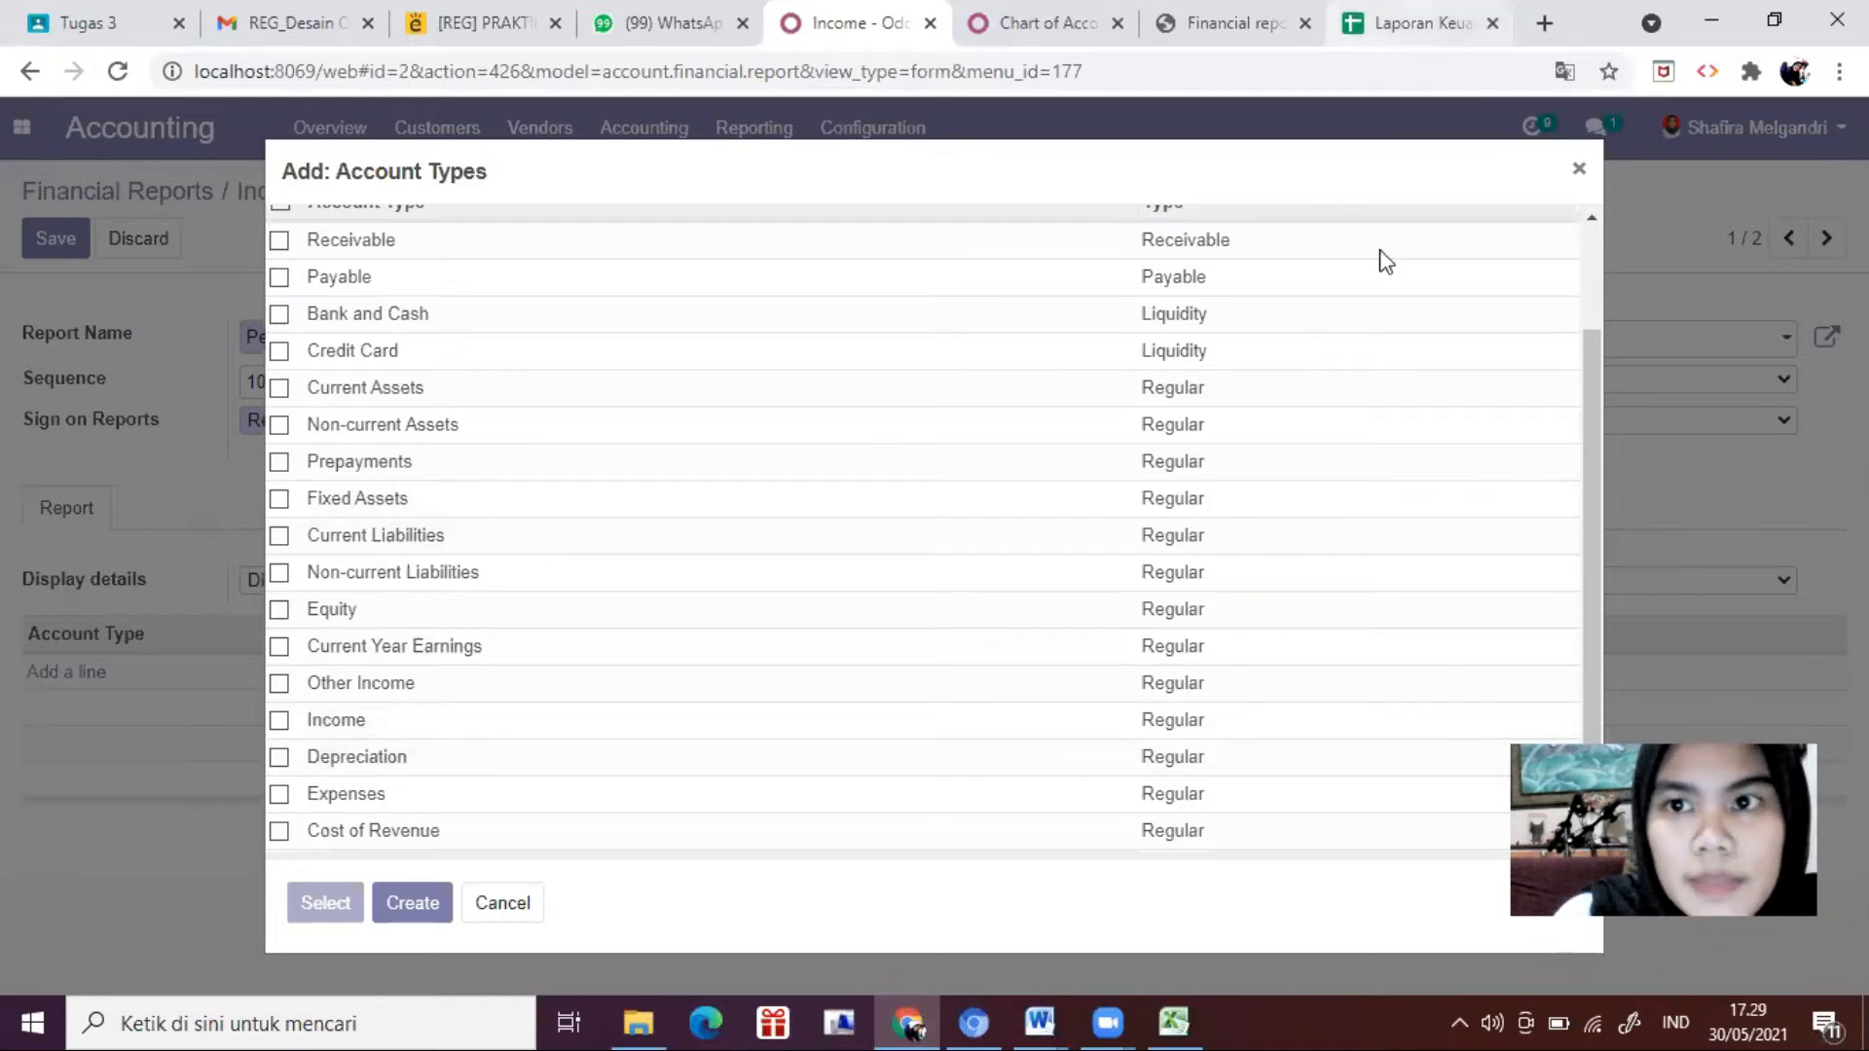
# Step: Check the sequence, name and account code of the Penjualan row in the Laba Rugi sheet of the Excel workbook
pyautogui.click(1173, 1022)
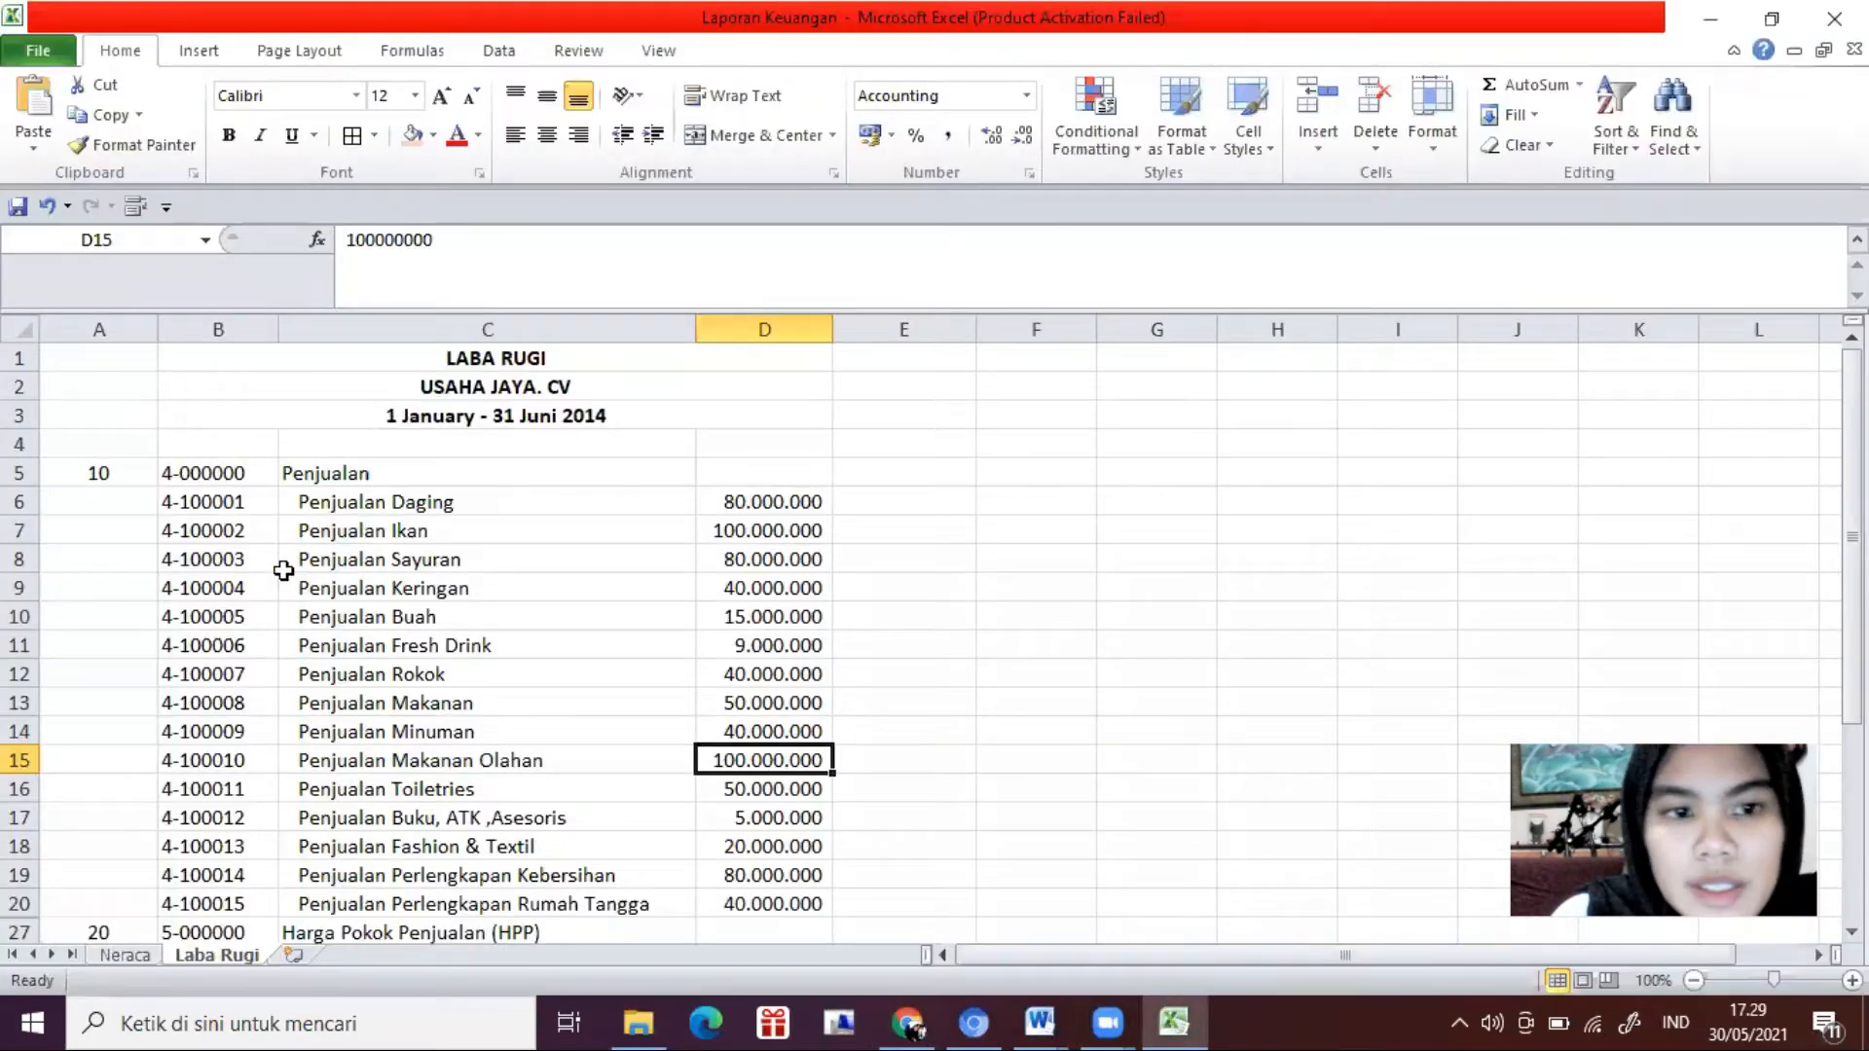
pyautogui.click(101, 474)
pyautogui.click(288, 473)
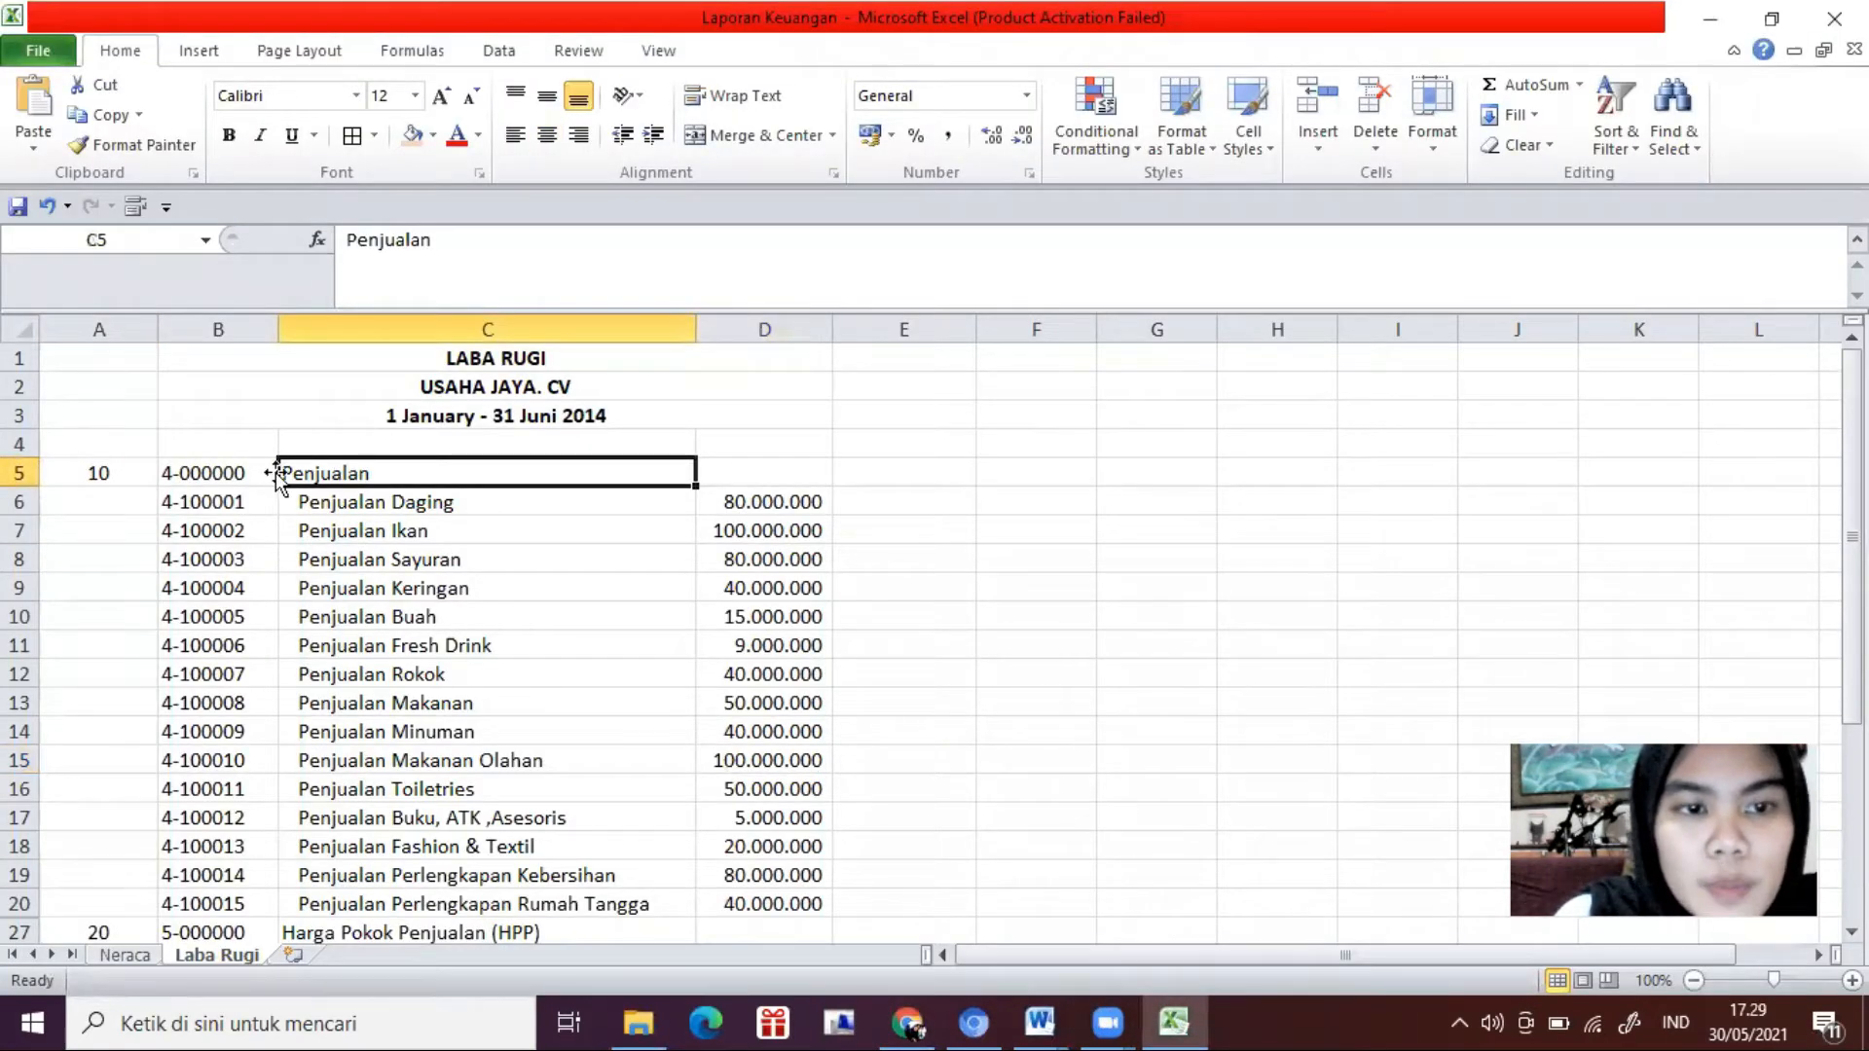
pyautogui.click(207, 473)
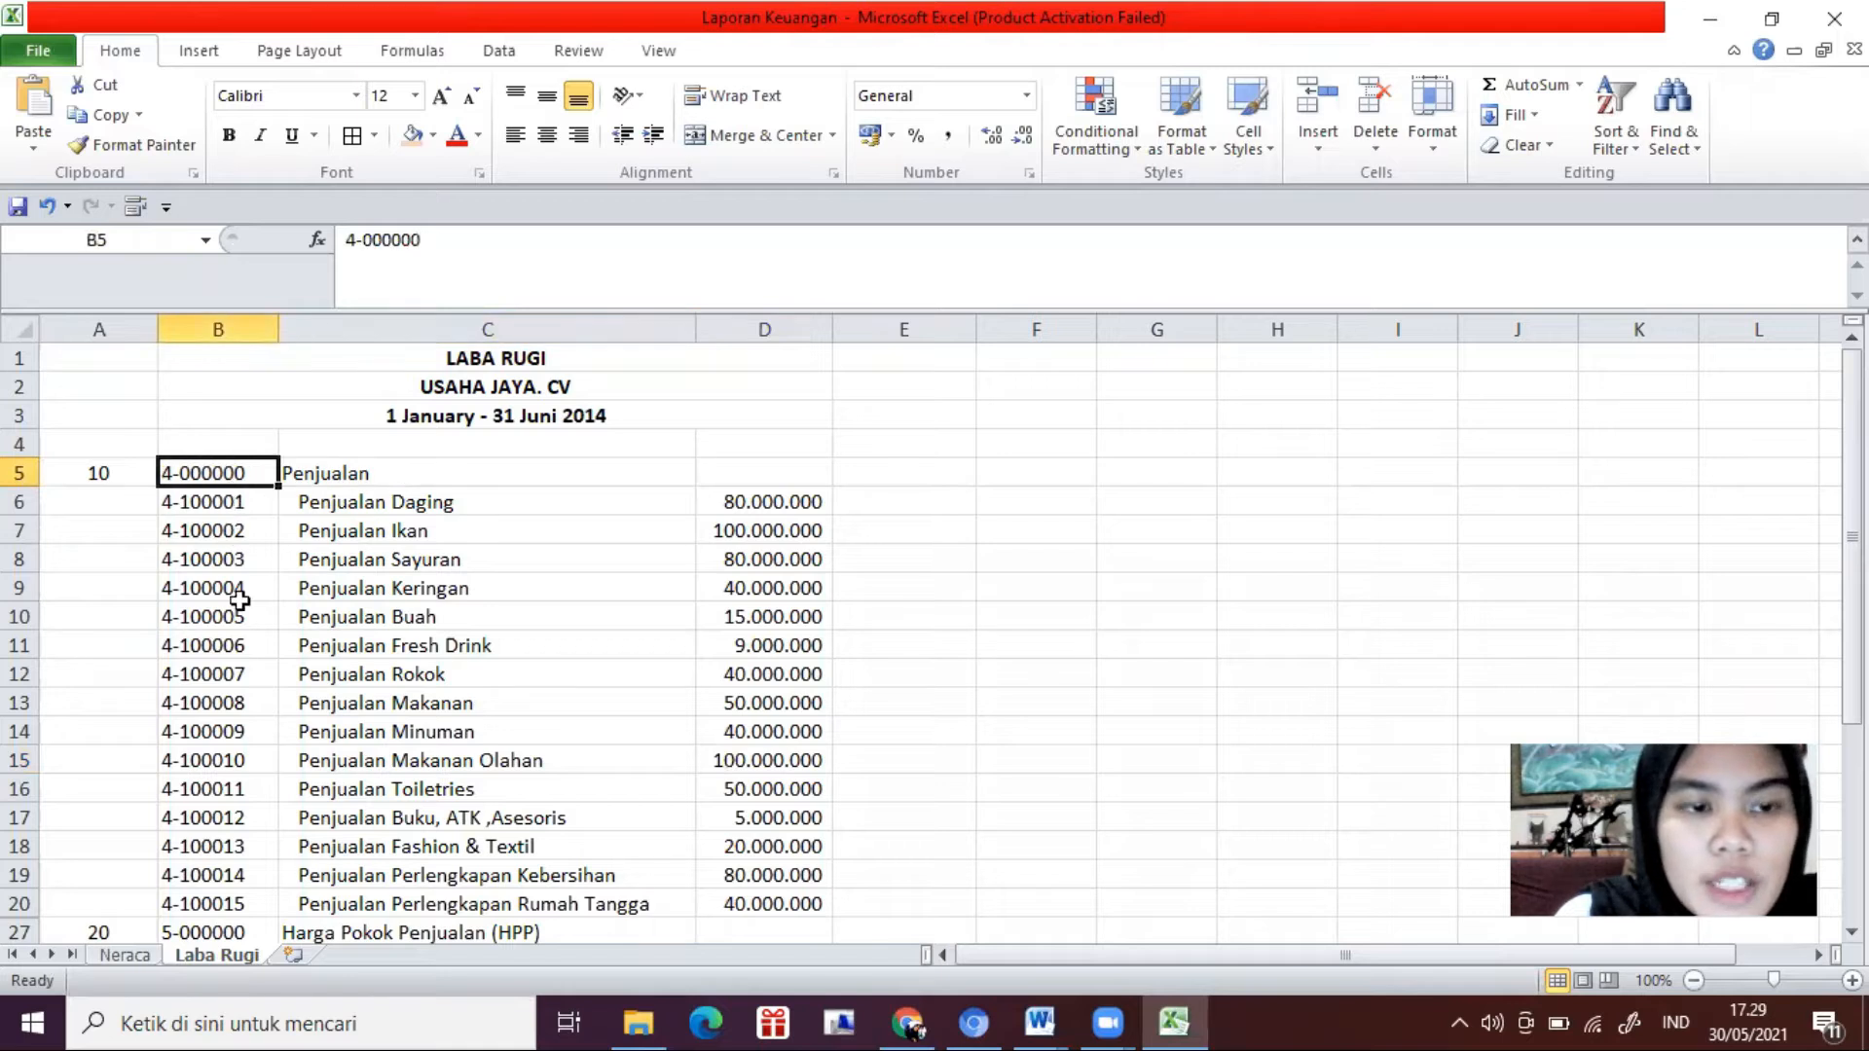
pyautogui.click(907, 1022)
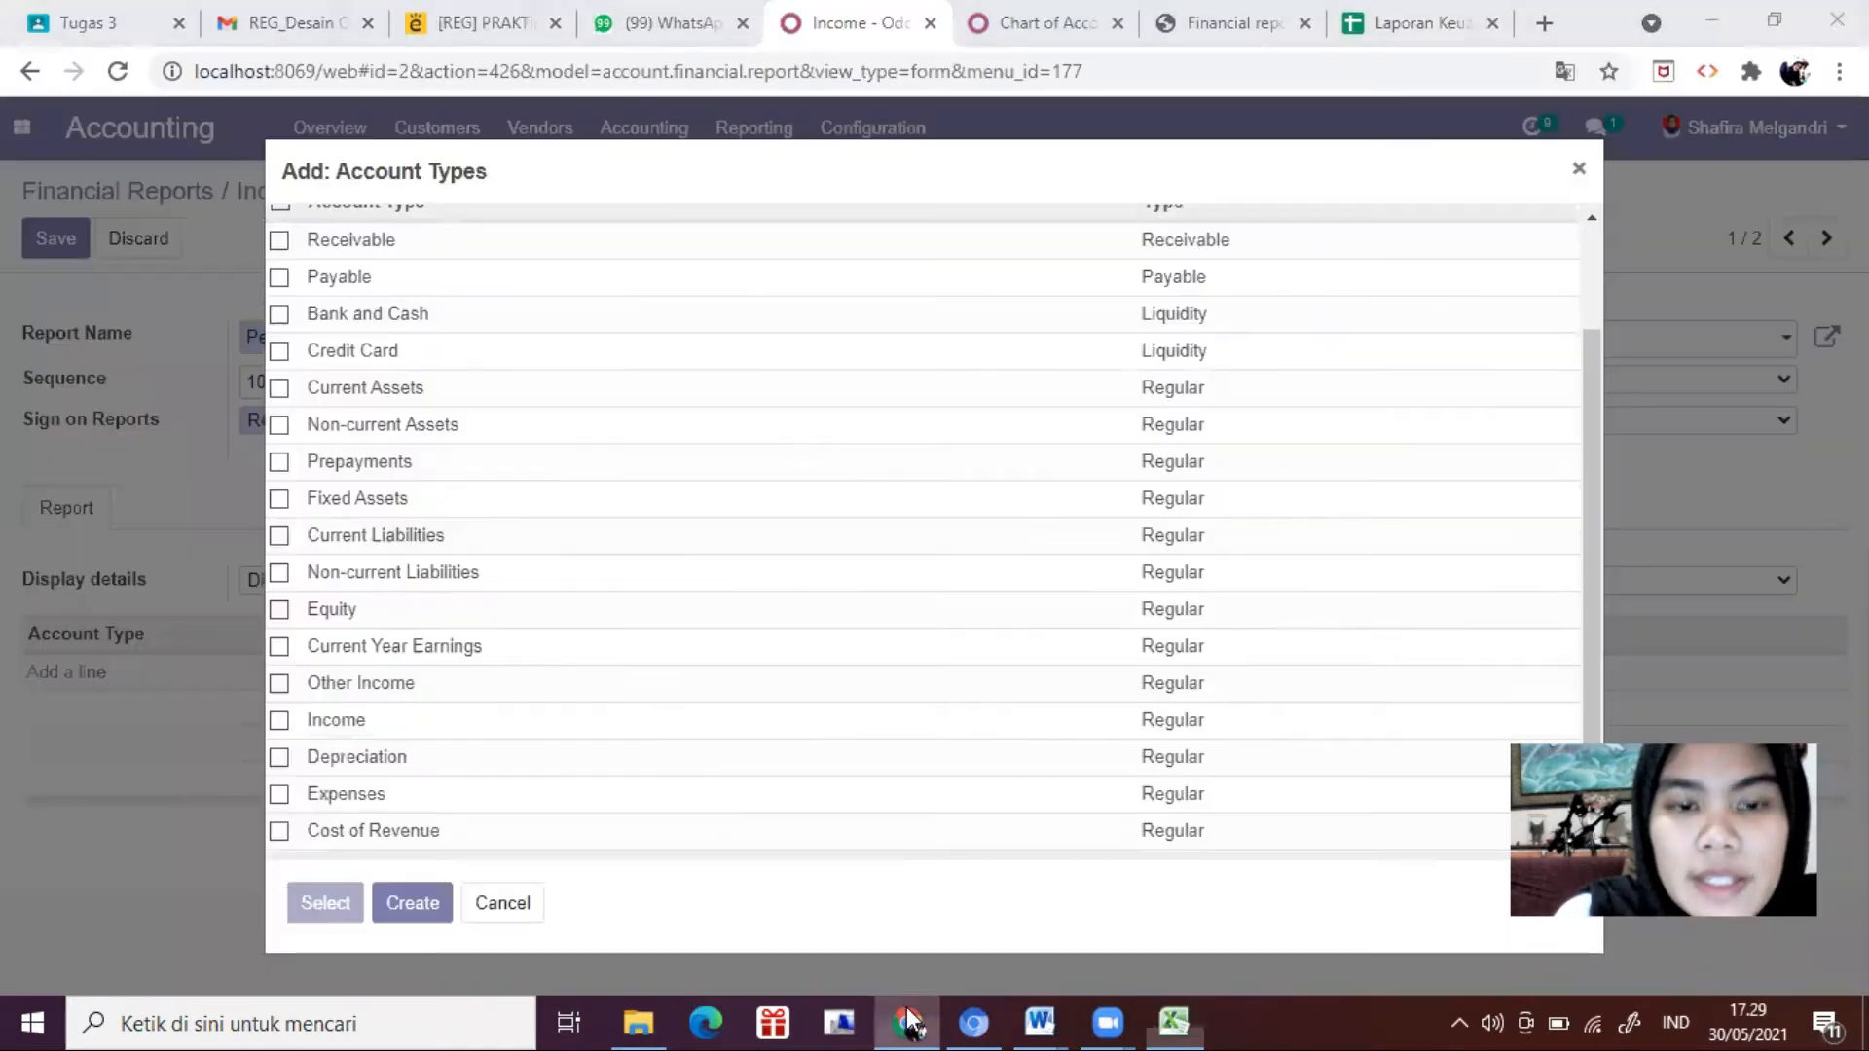
# Step: Group Odoo's Chart of Accounts by Account Type and examine the accounts in the Income group
pyautogui.click(983, 13)
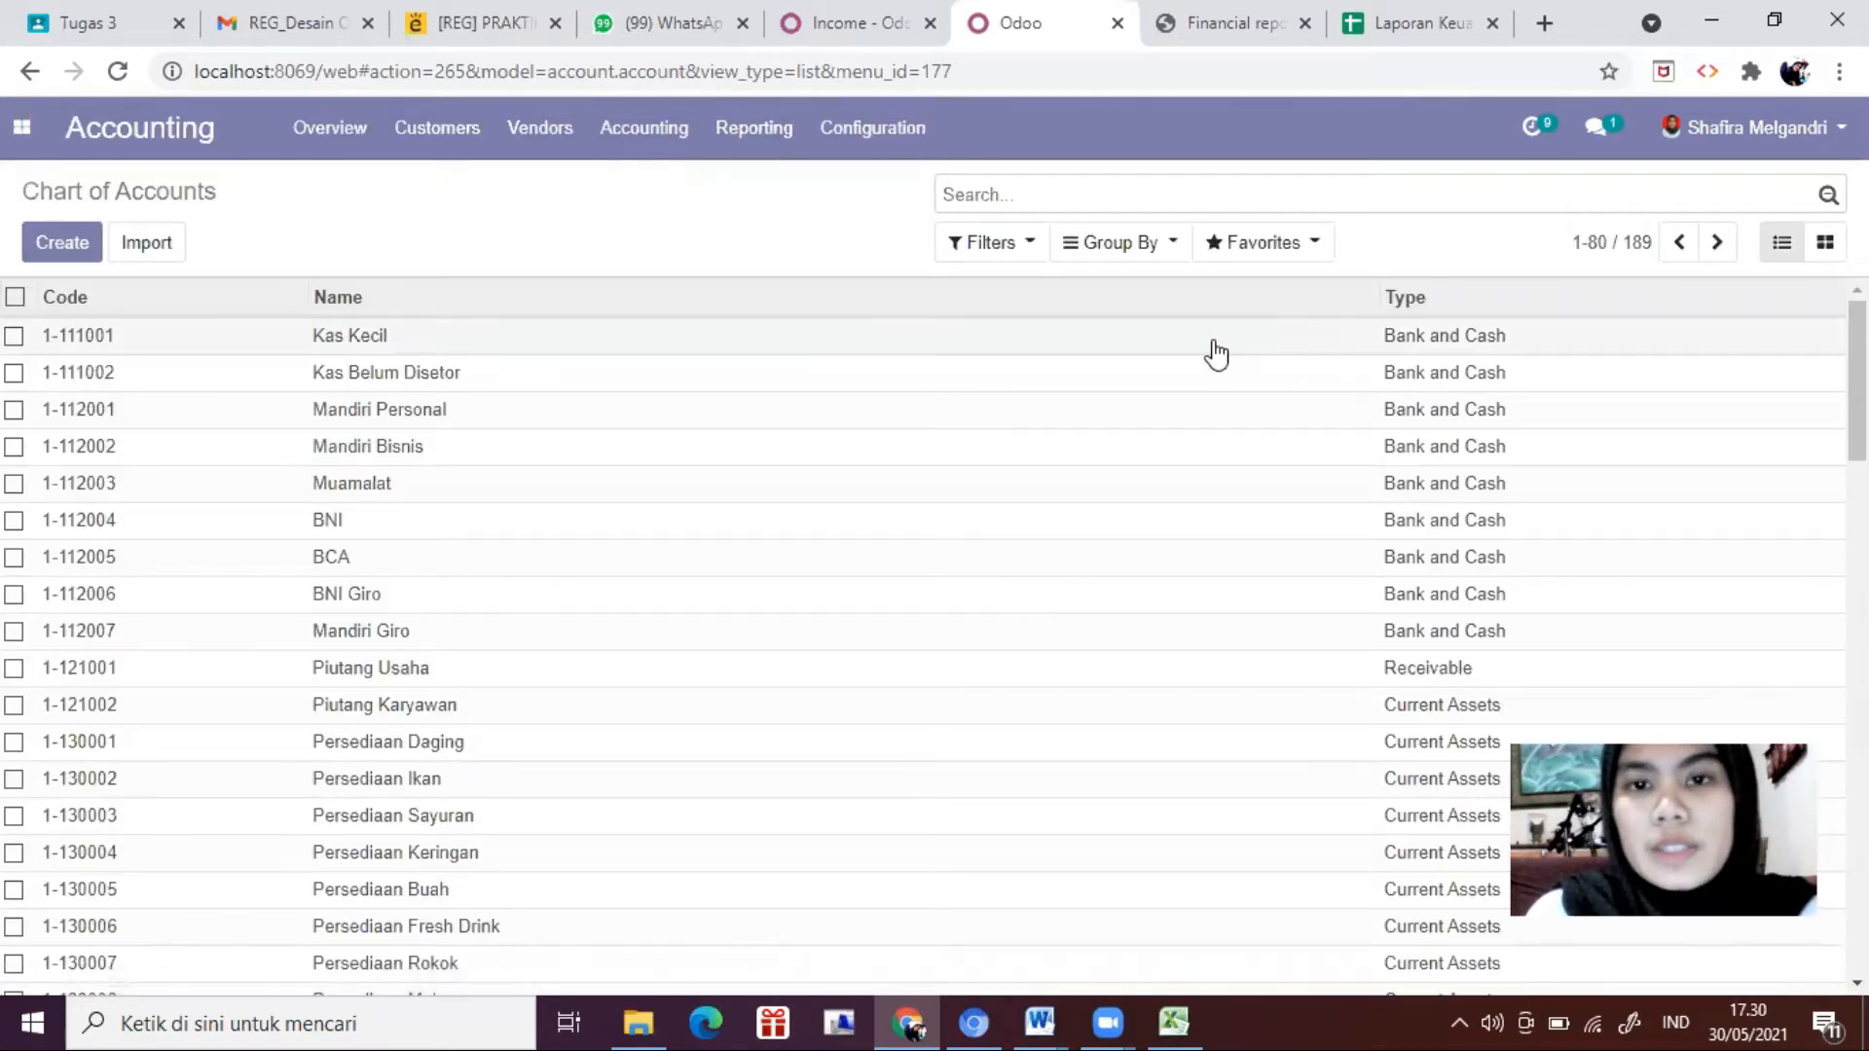
pyautogui.click(1180, 251)
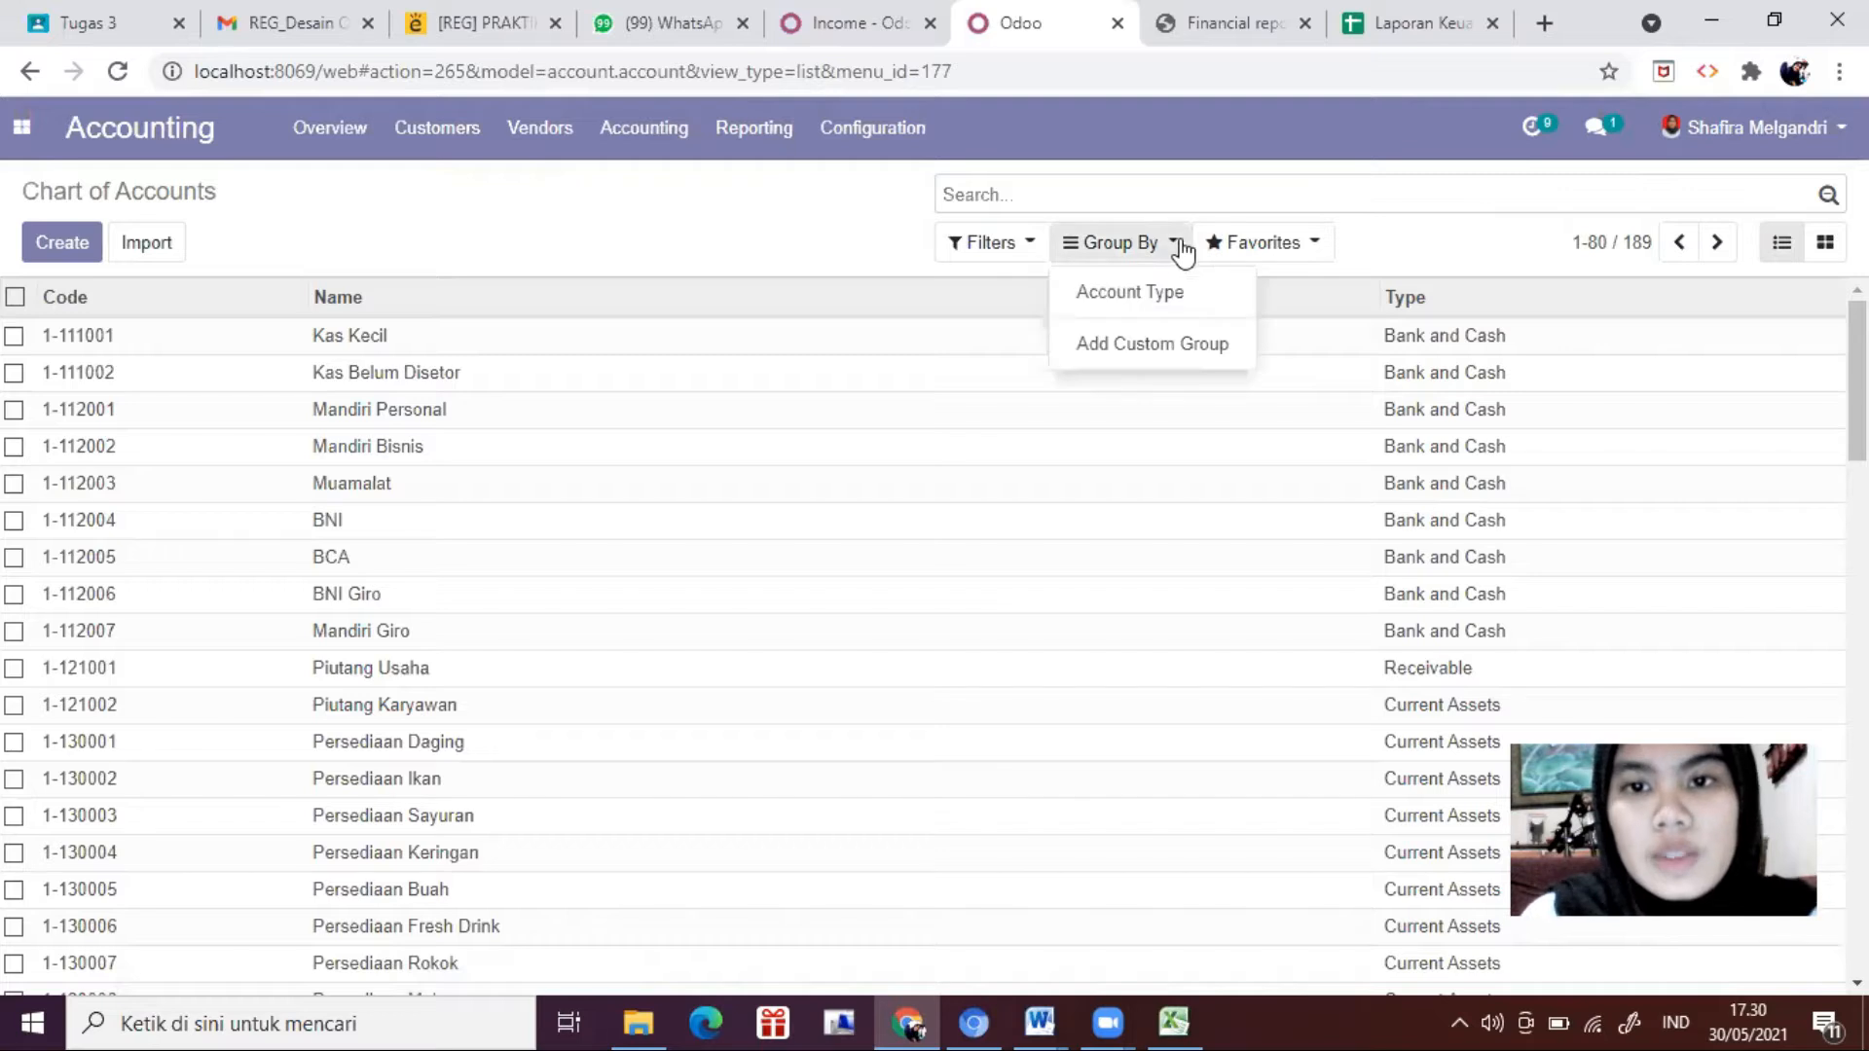
pyautogui.click(1127, 306)
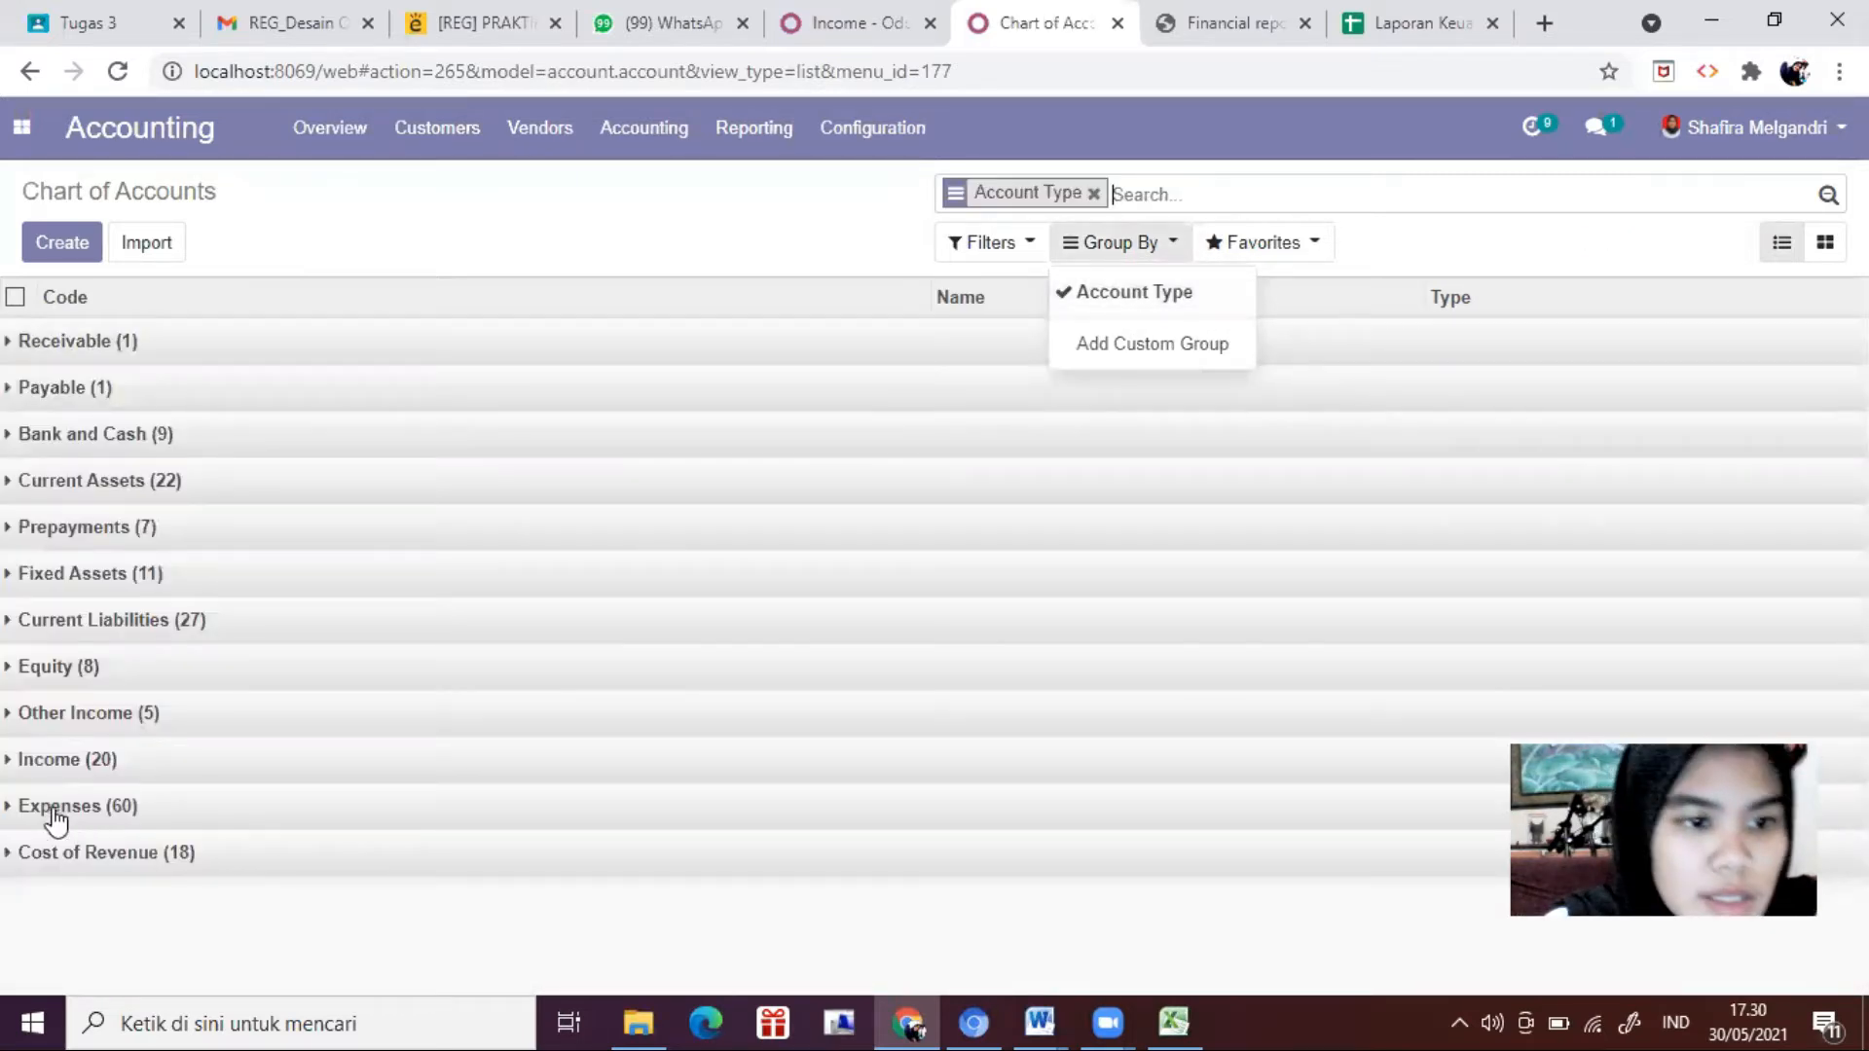
pyautogui.click(174, 716)
pyautogui.click(132, 777)
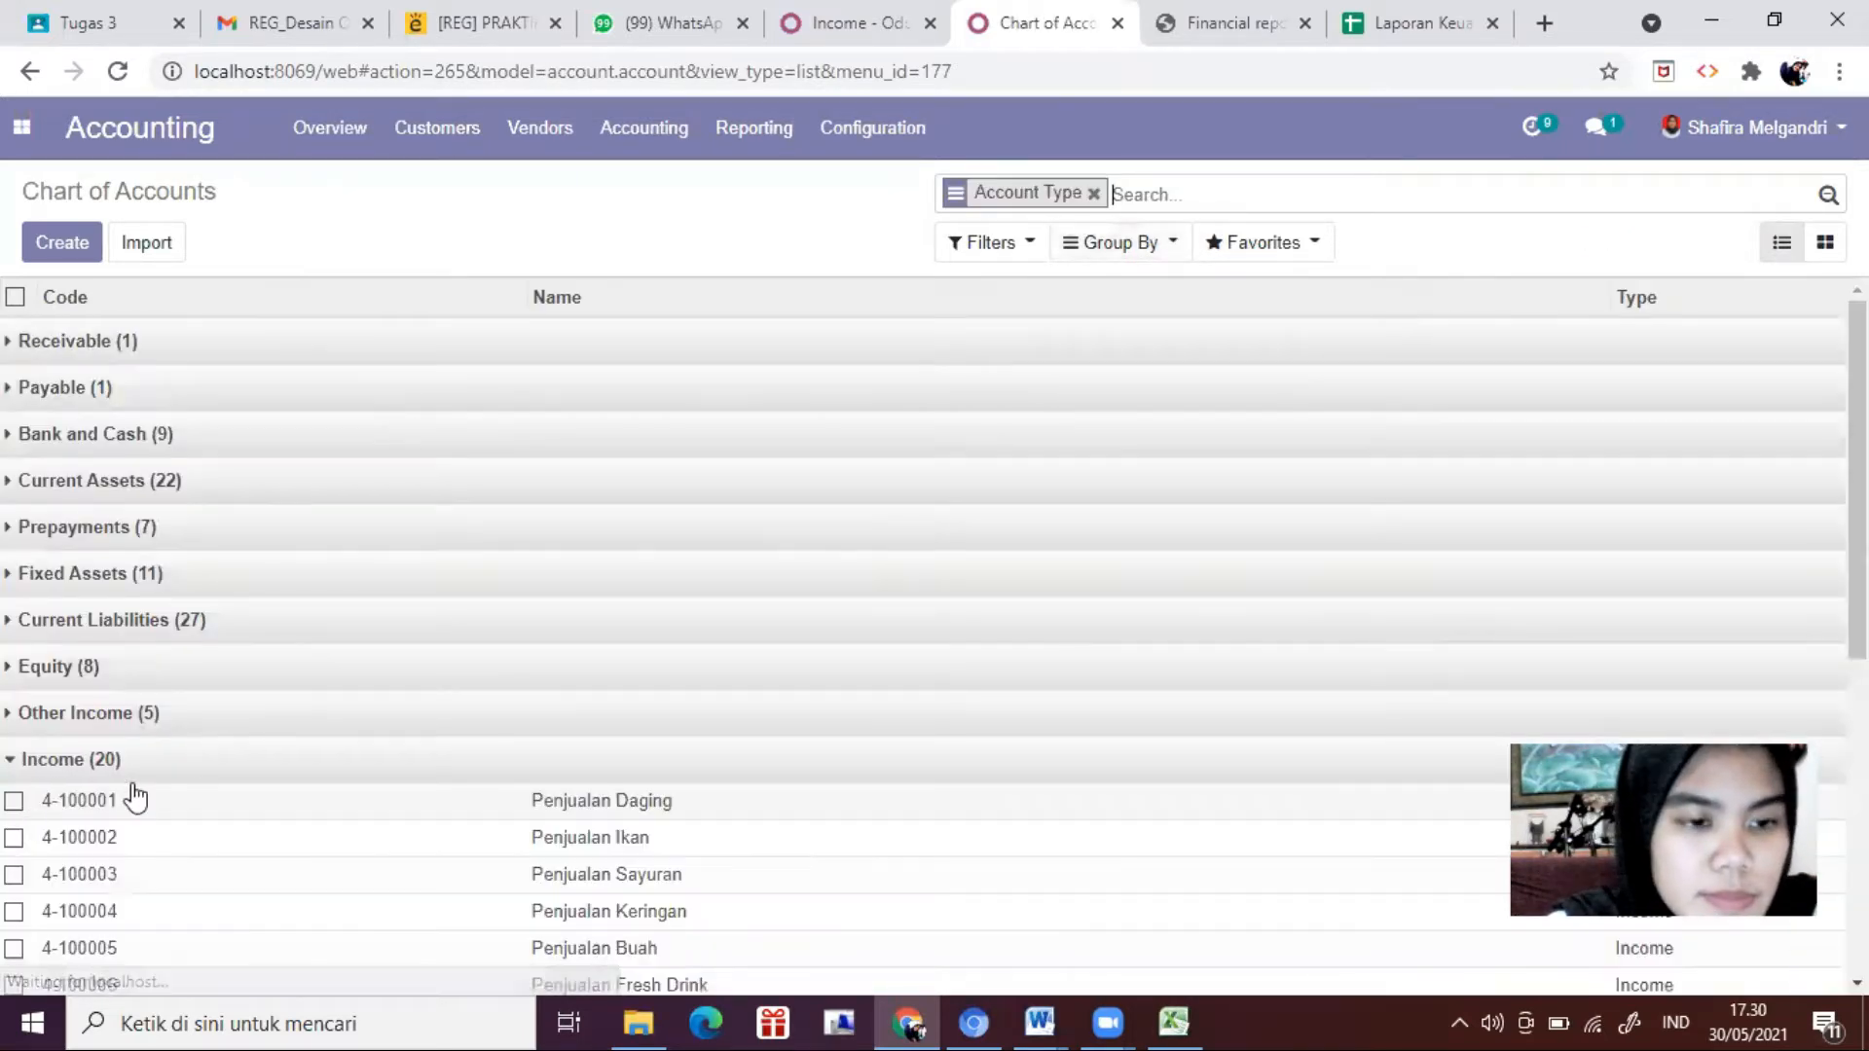
pyautogui.scroll(-2, 135, 796)
pyautogui.scroll(-5, 91, 633)
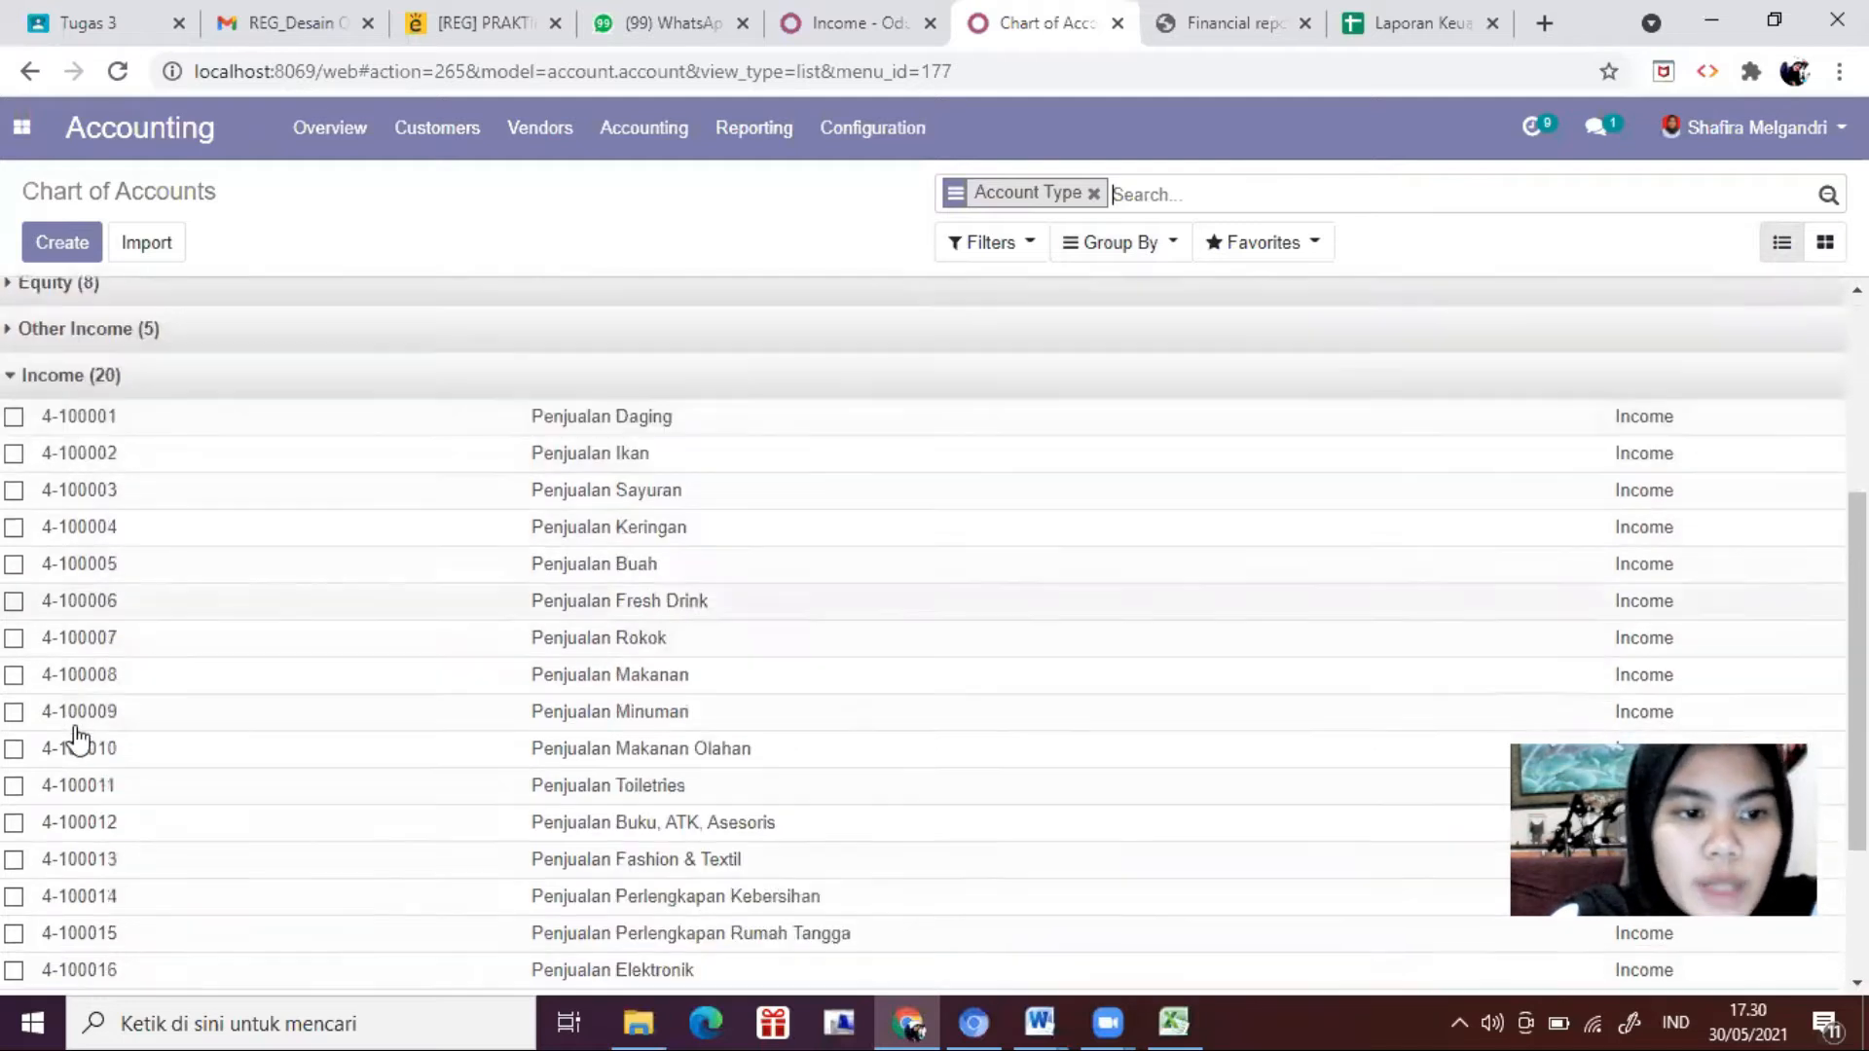
# Step: Add the Income account type to the Penjualan report and save the report
pyautogui.click(833, 14)
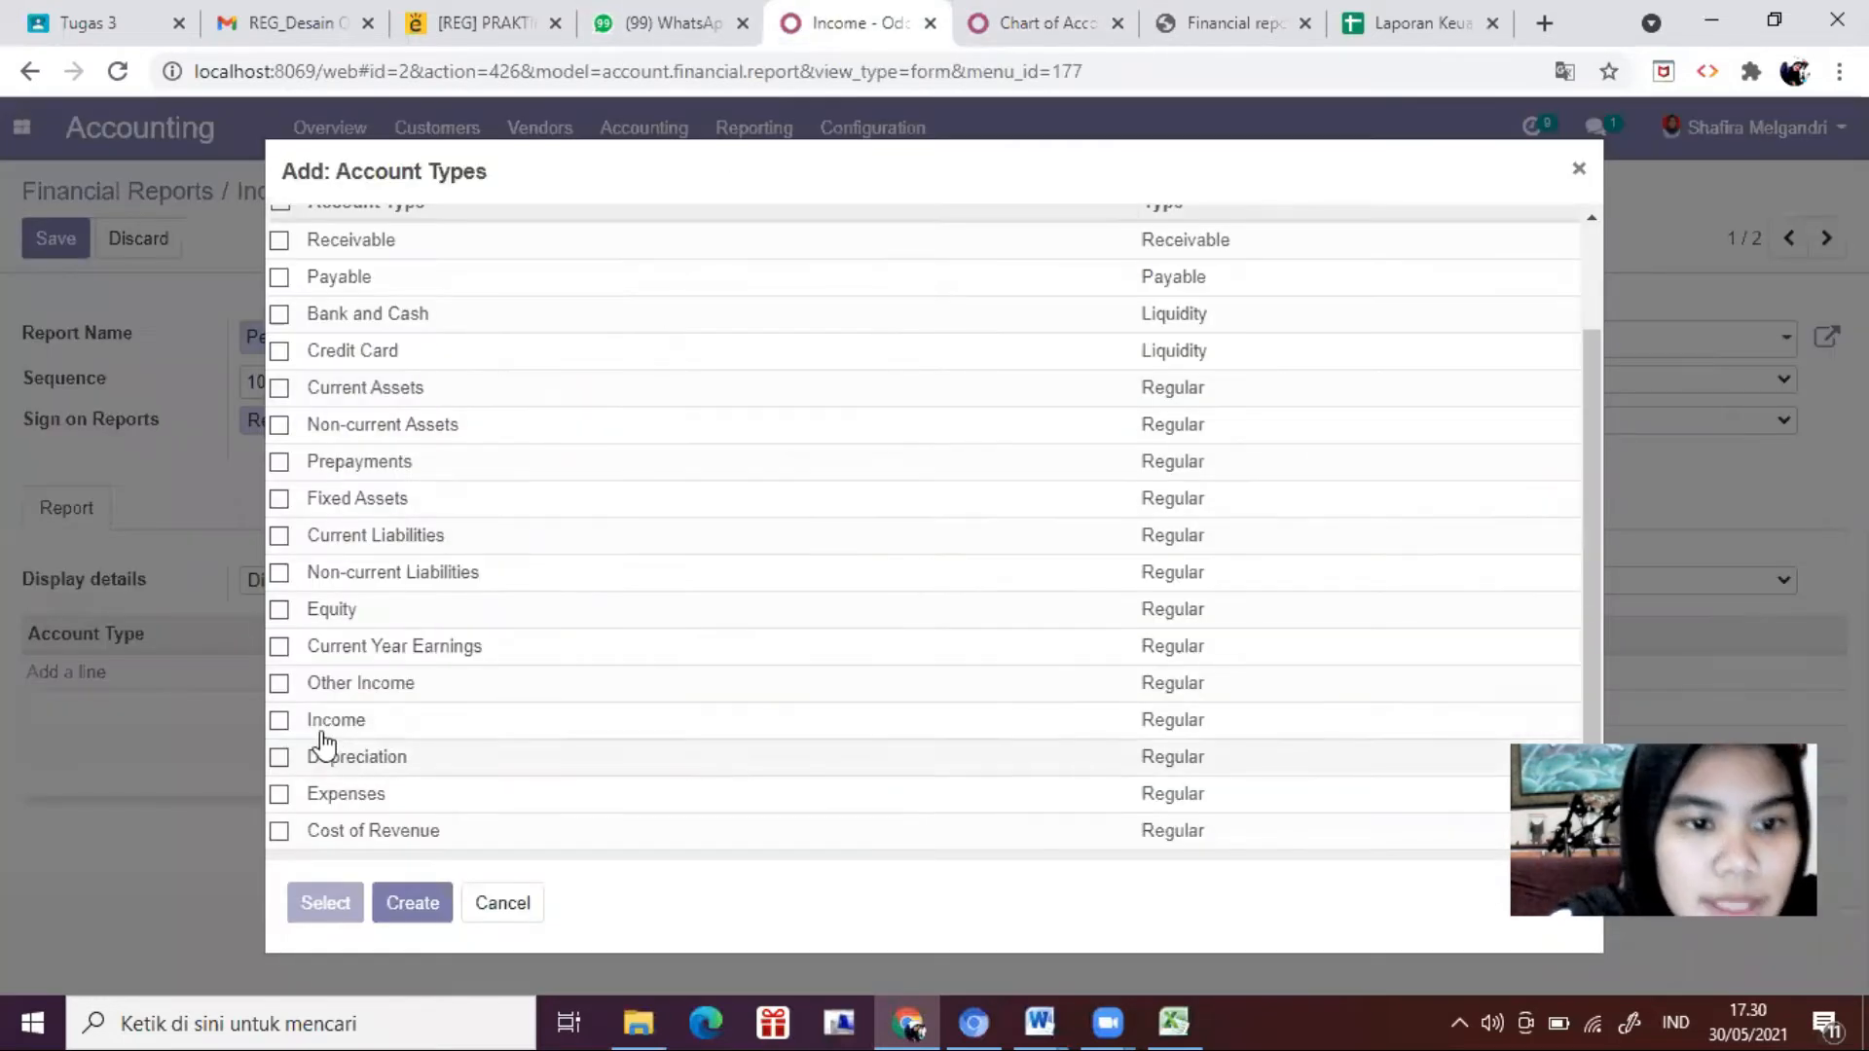
pyautogui.click(279, 720)
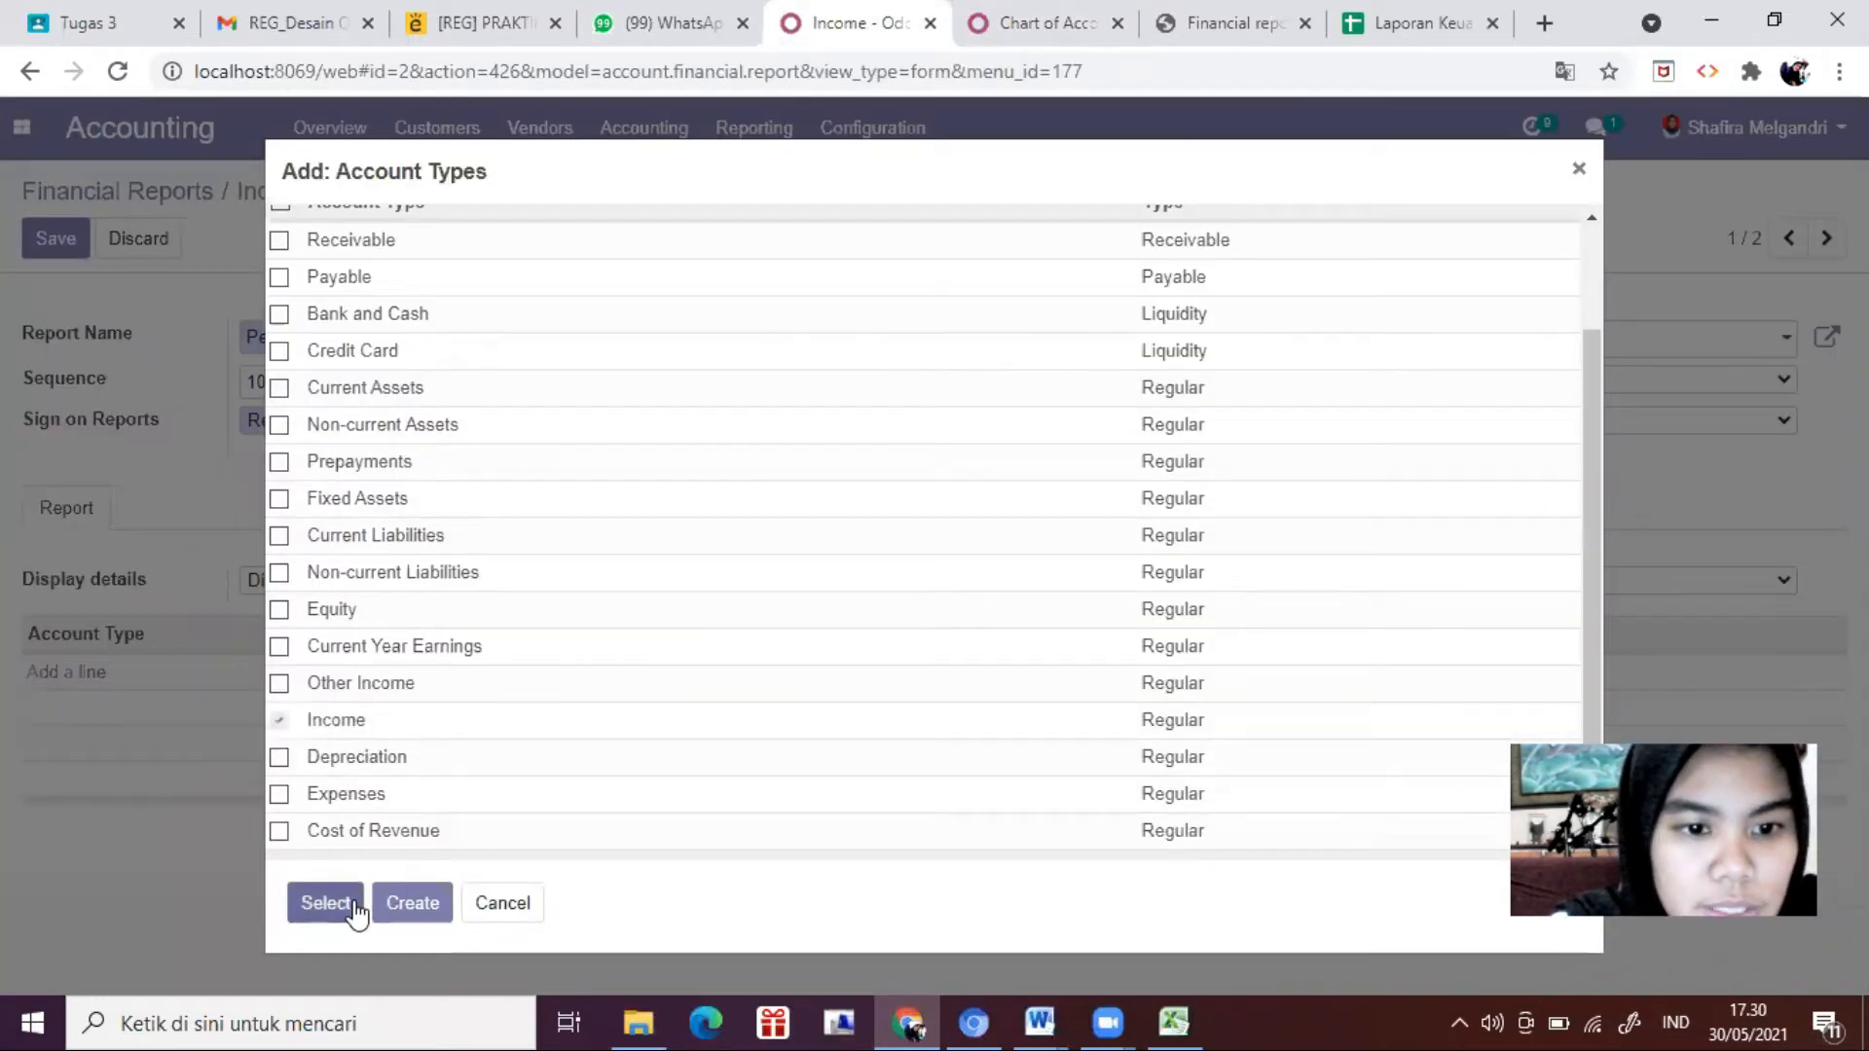
pyautogui.click(336, 904)
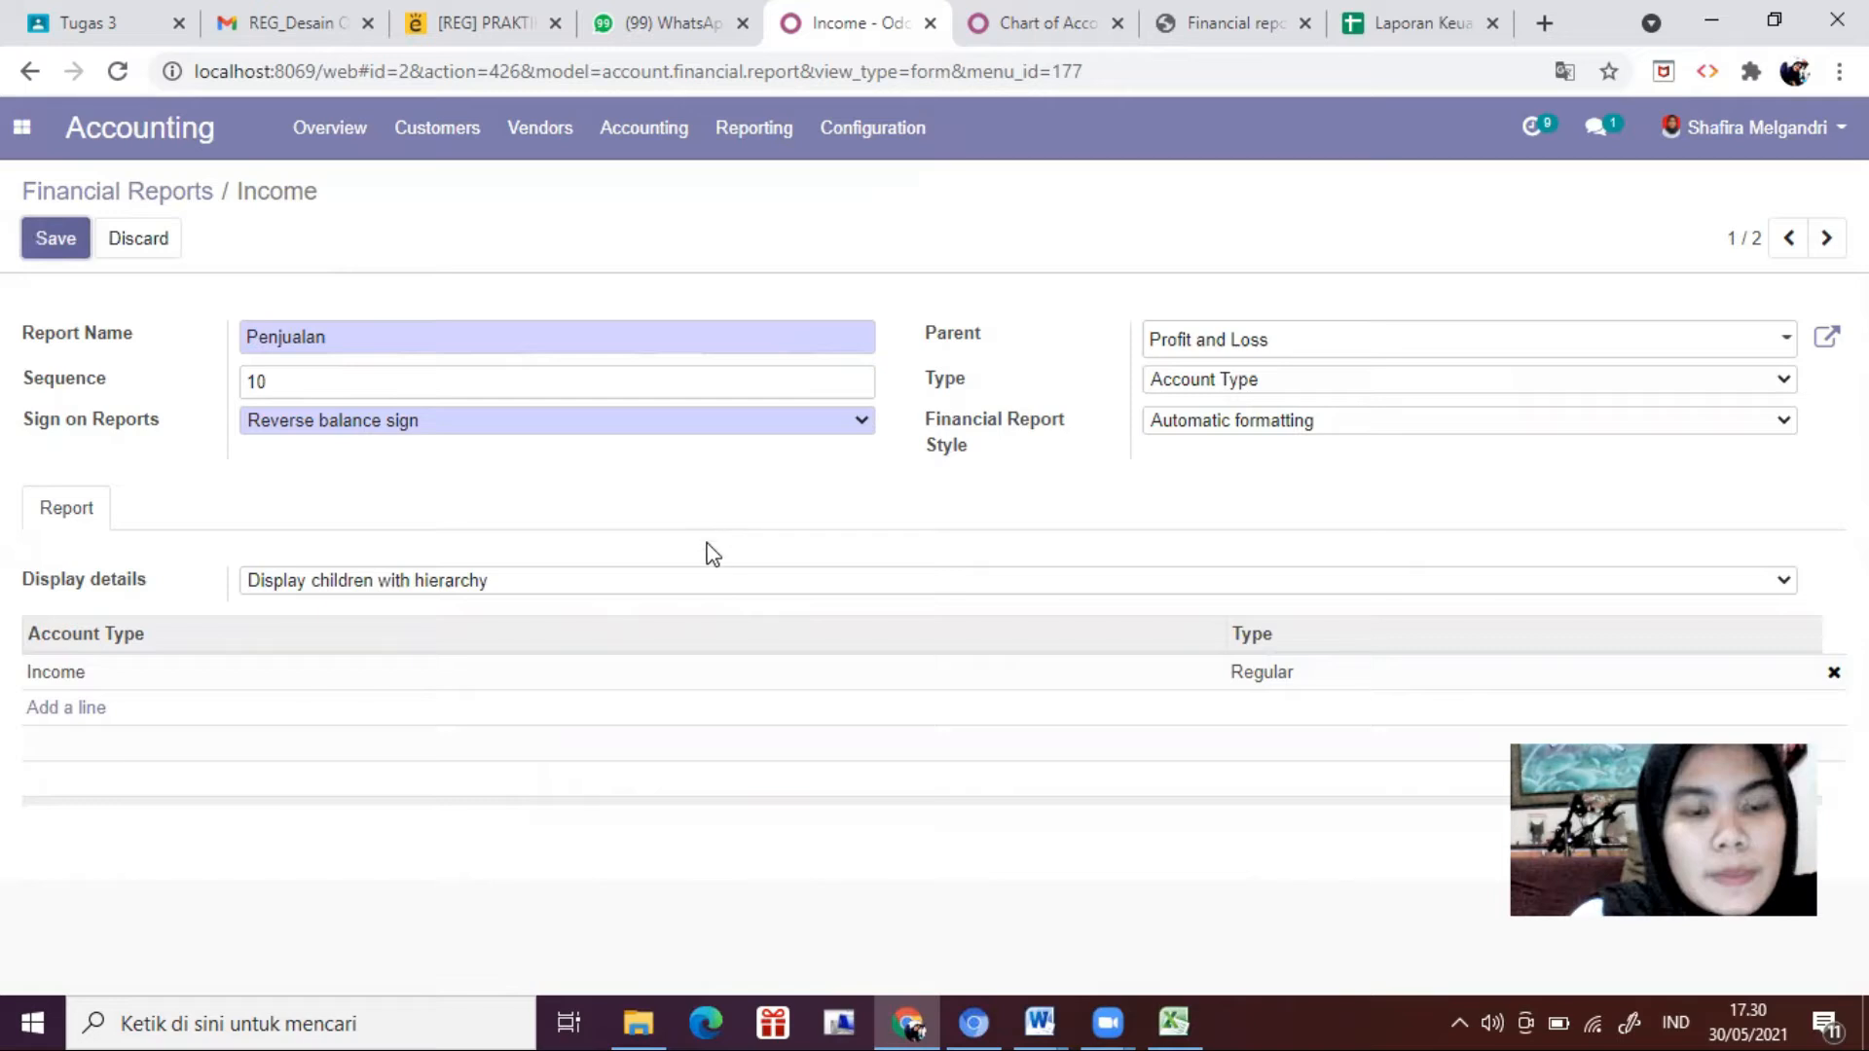
pyautogui.hotkey('alt', 's')
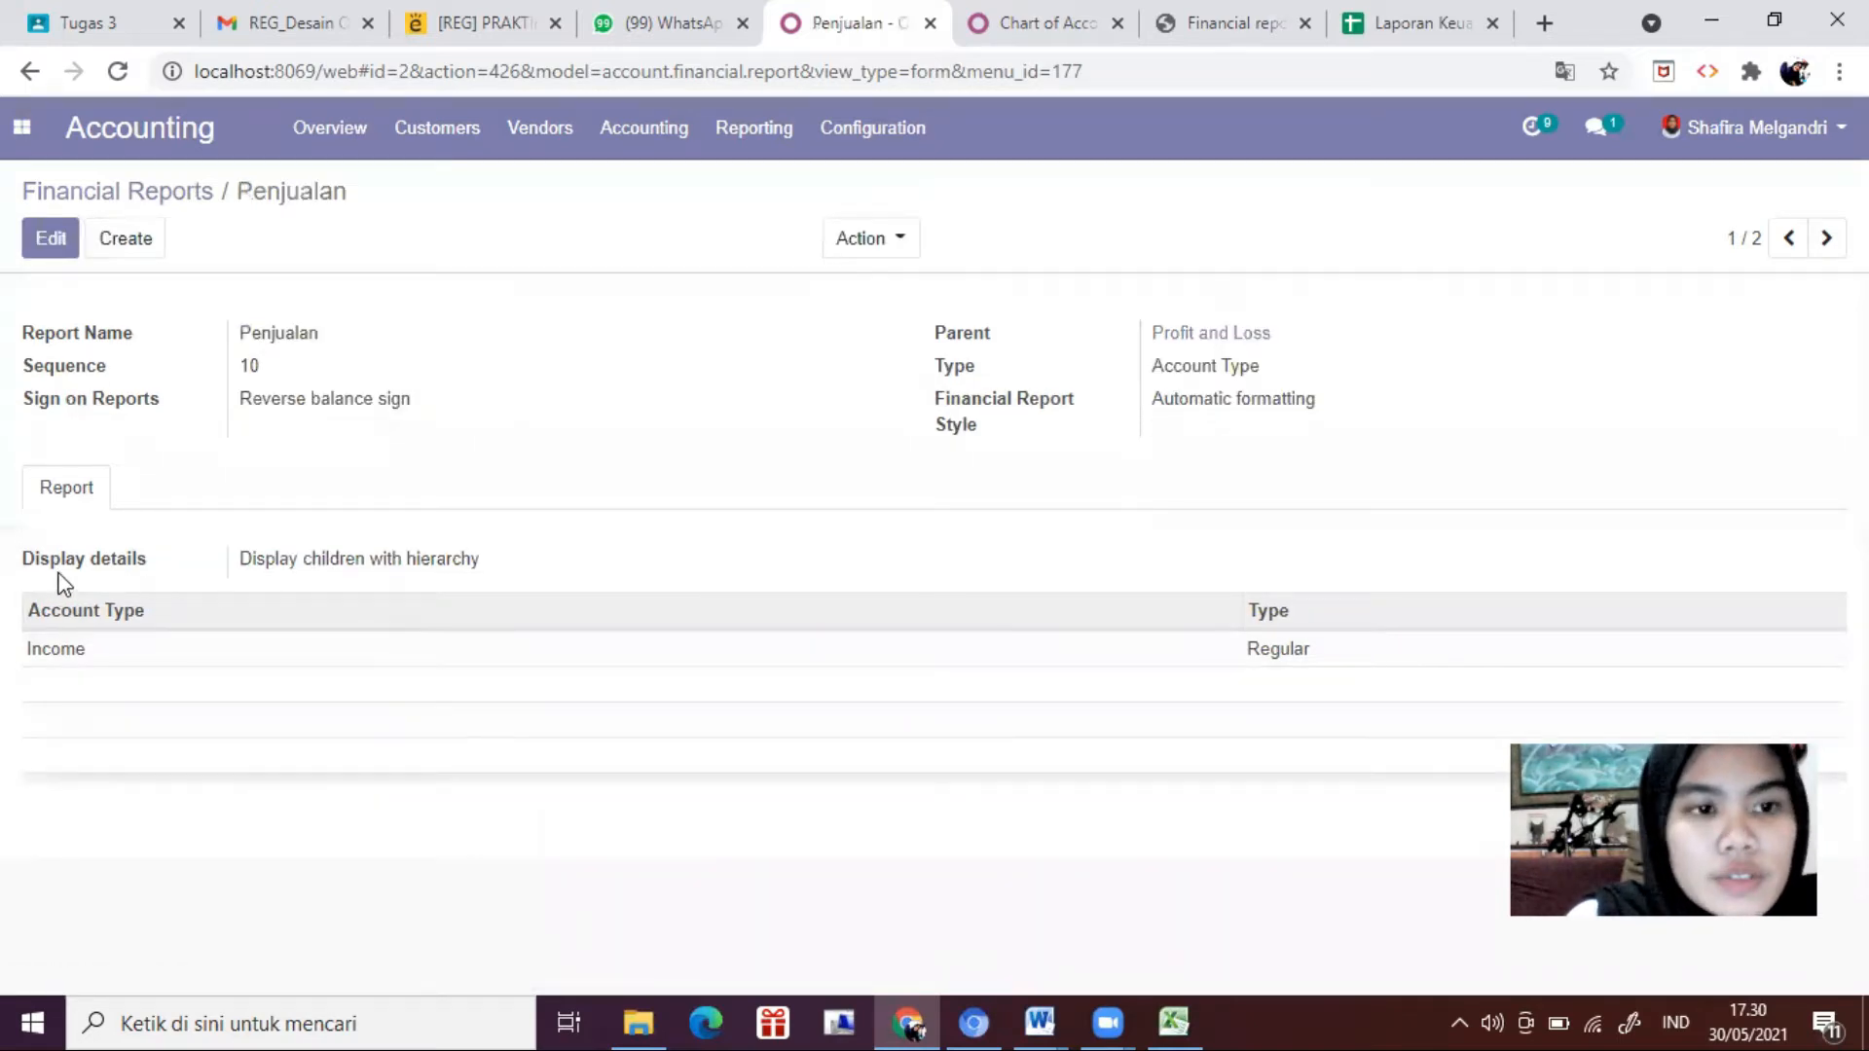
# Step: Reopen the Penjualan report for editing and review the Display details options, keeping Display children with hierarchy
pyautogui.click(61, 245)
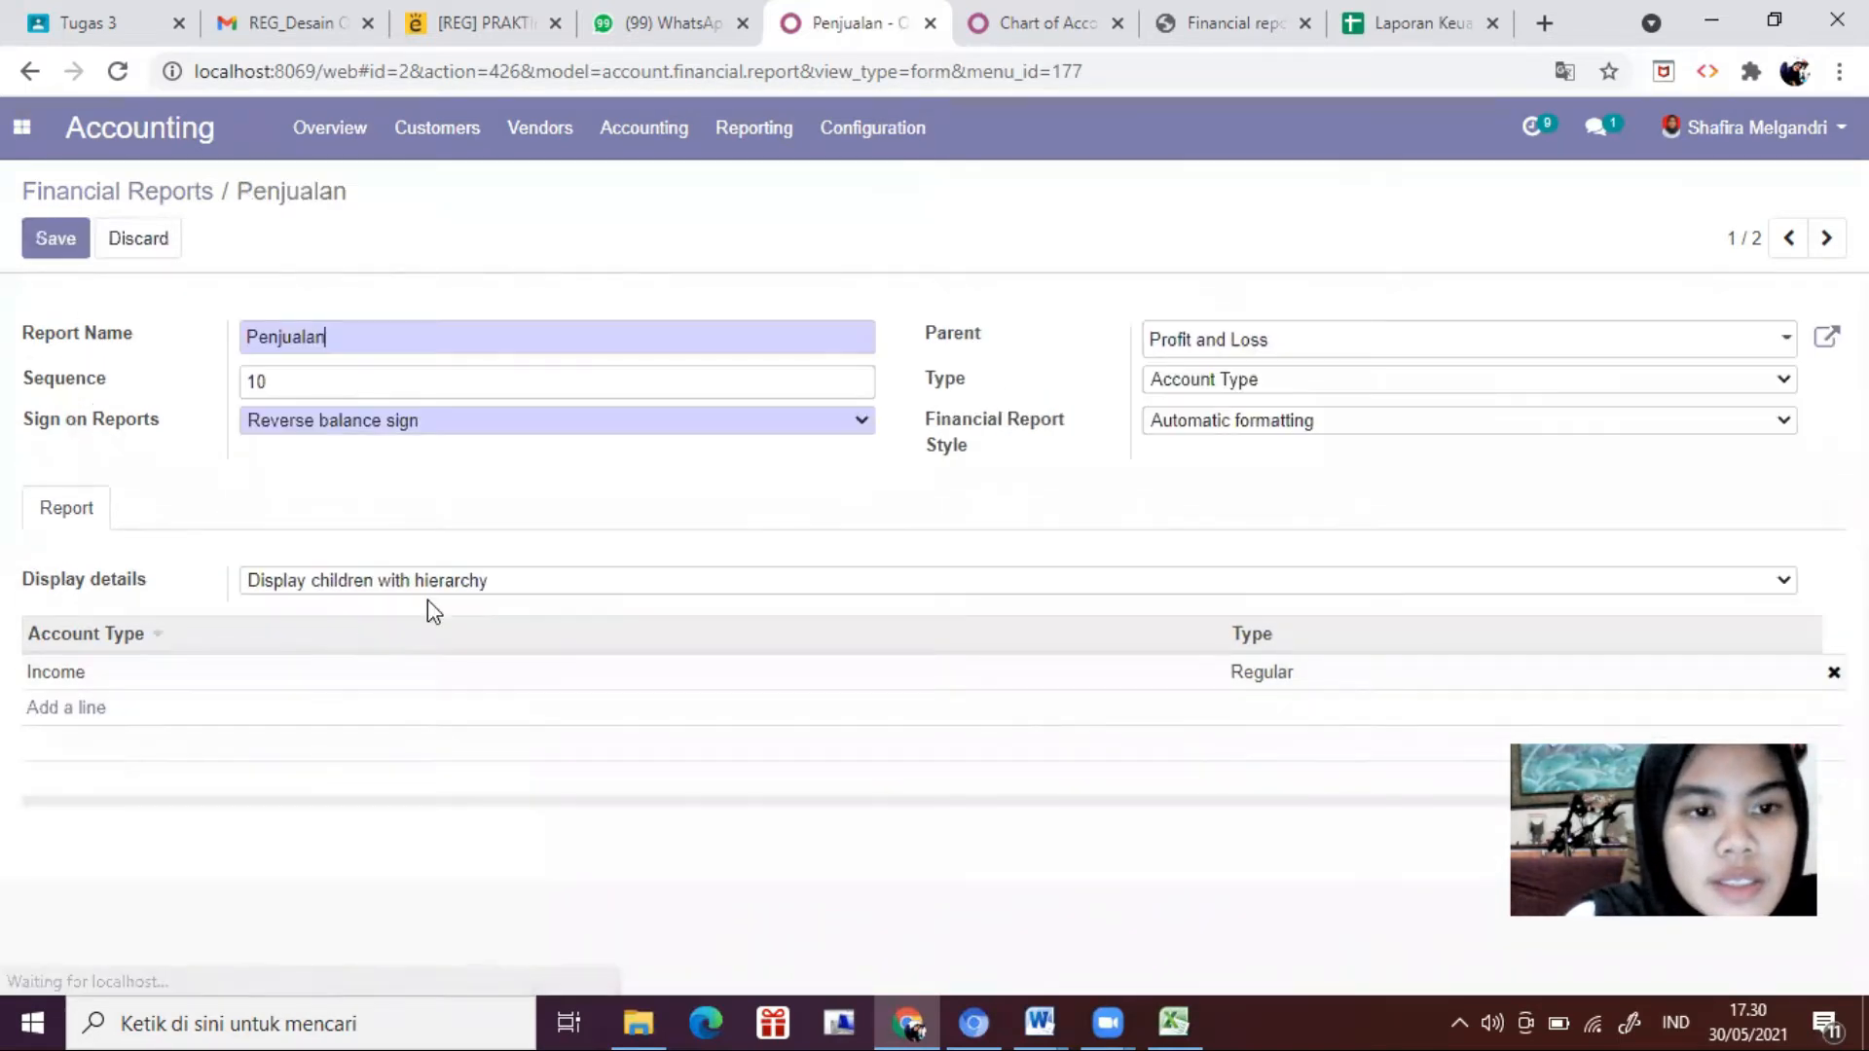
pyautogui.click(492, 584)
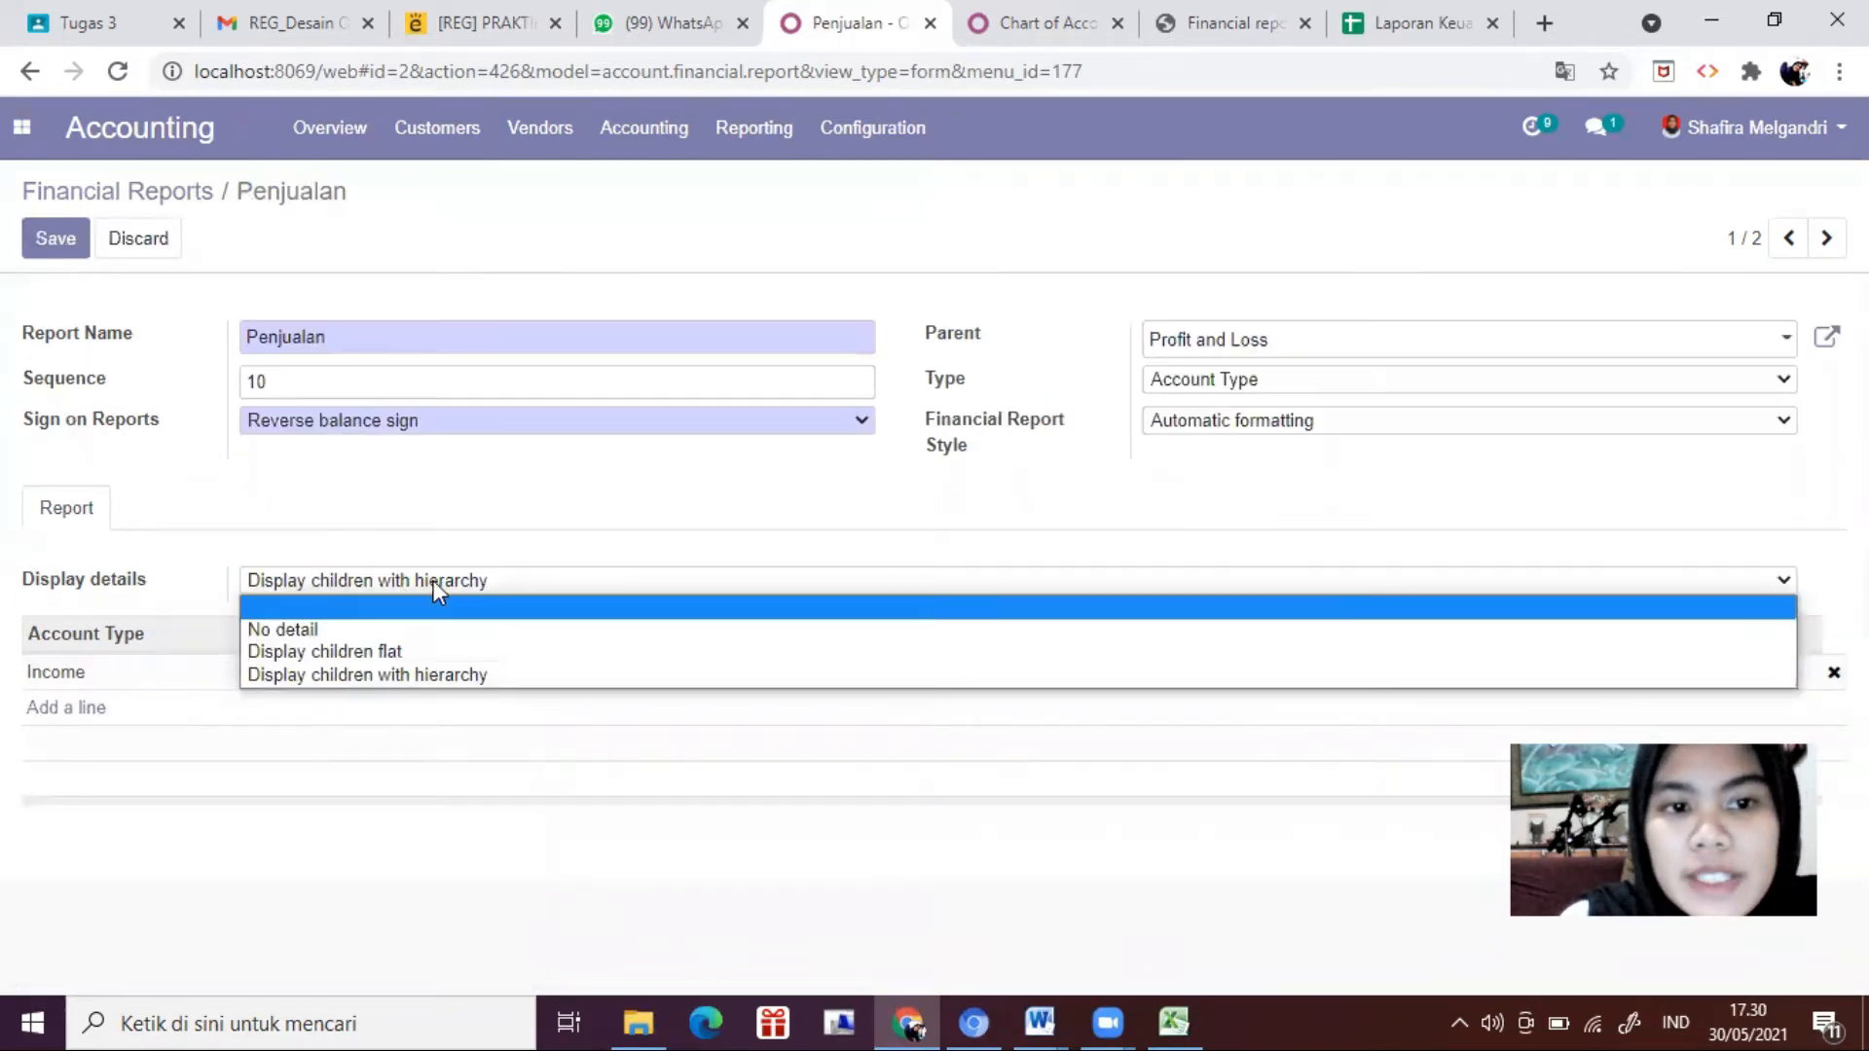
pyautogui.click(476, 580)
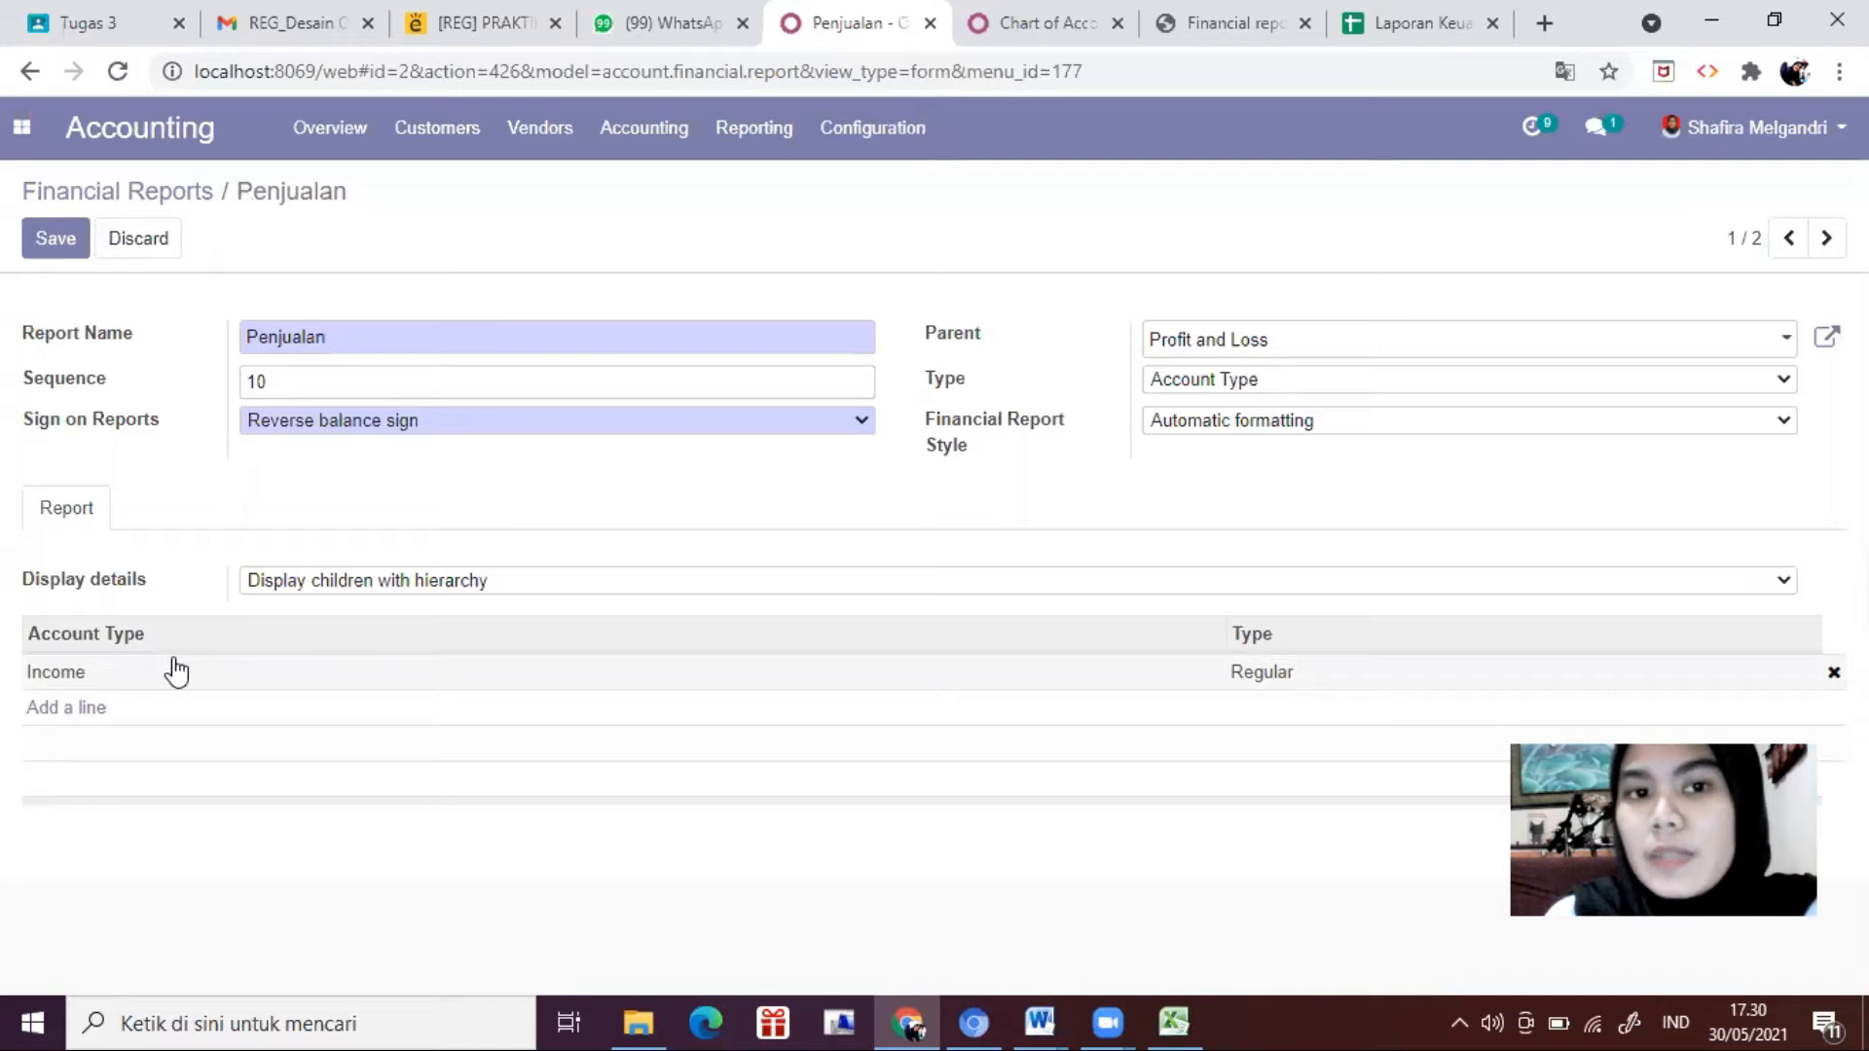
# Step: Review the Penjualan accounts listed under the Income type in the Chart of Accounts
pyautogui.click(1037, 21)
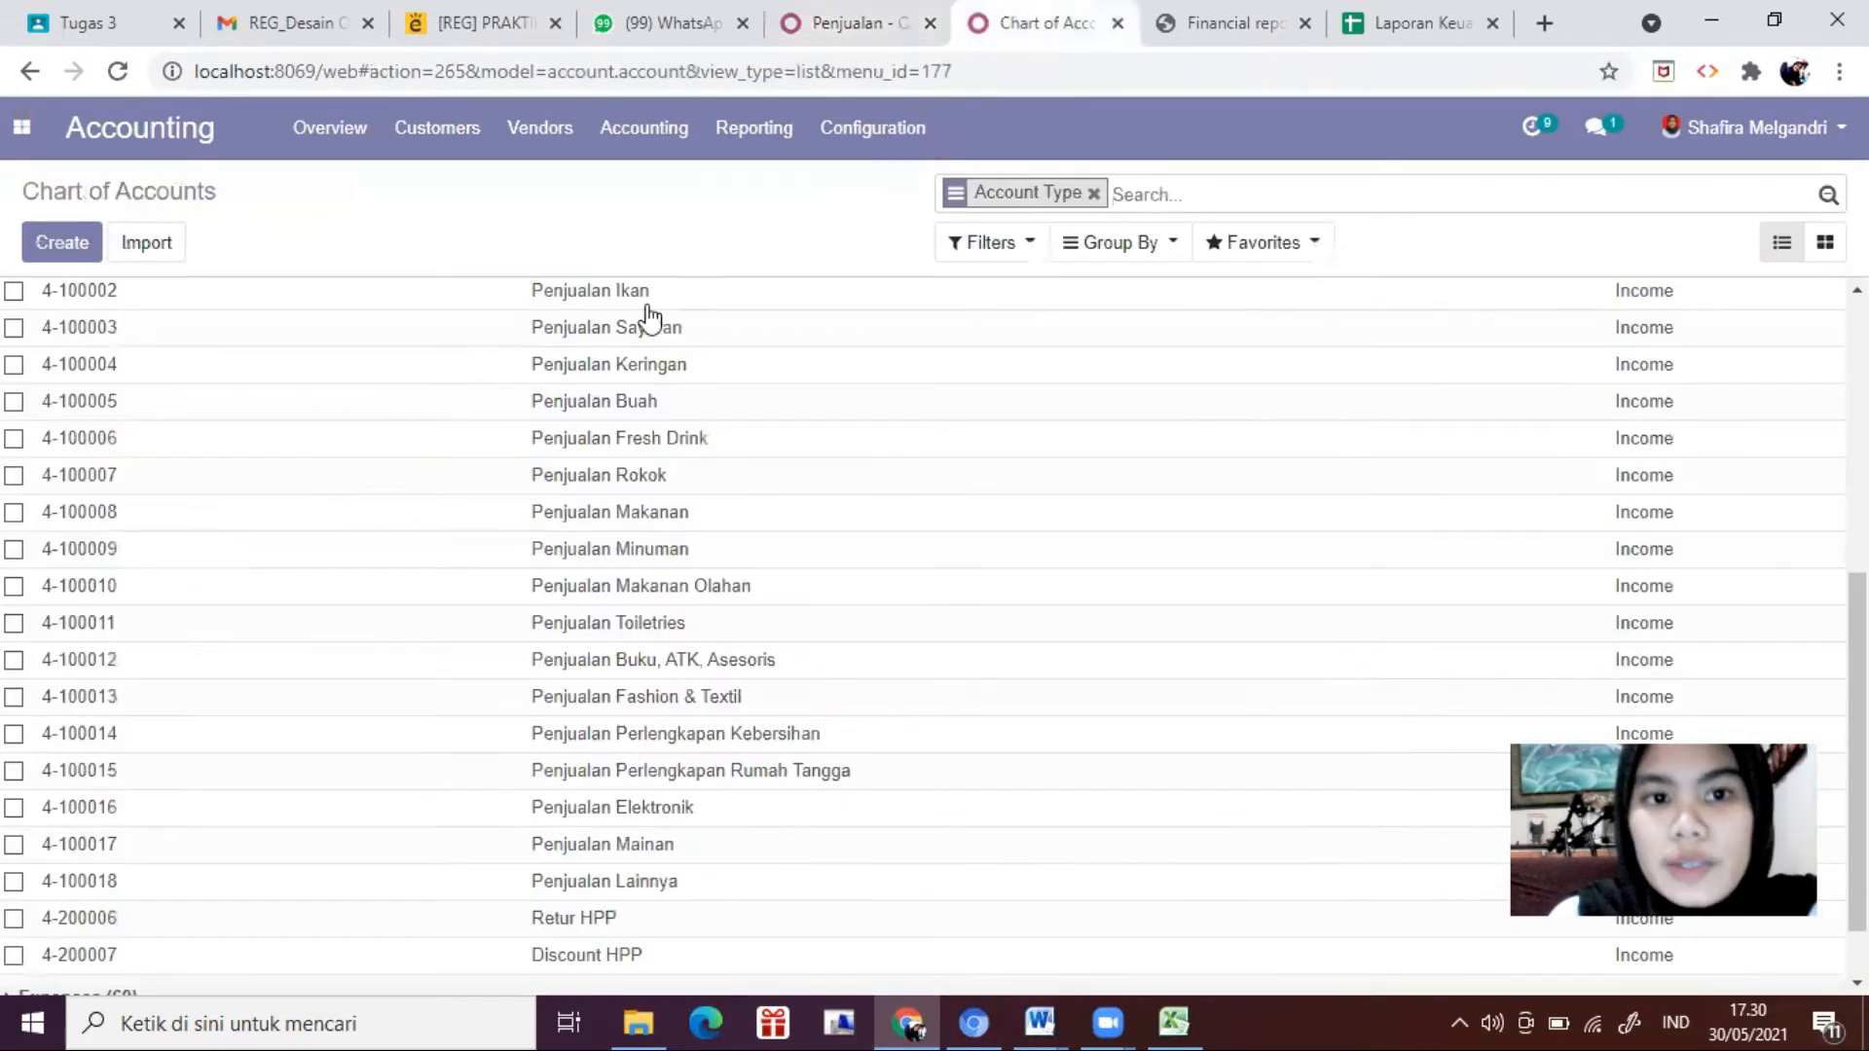
pyautogui.scroll(5, 605, 492)
pyautogui.scroll(-3, 605, 492)
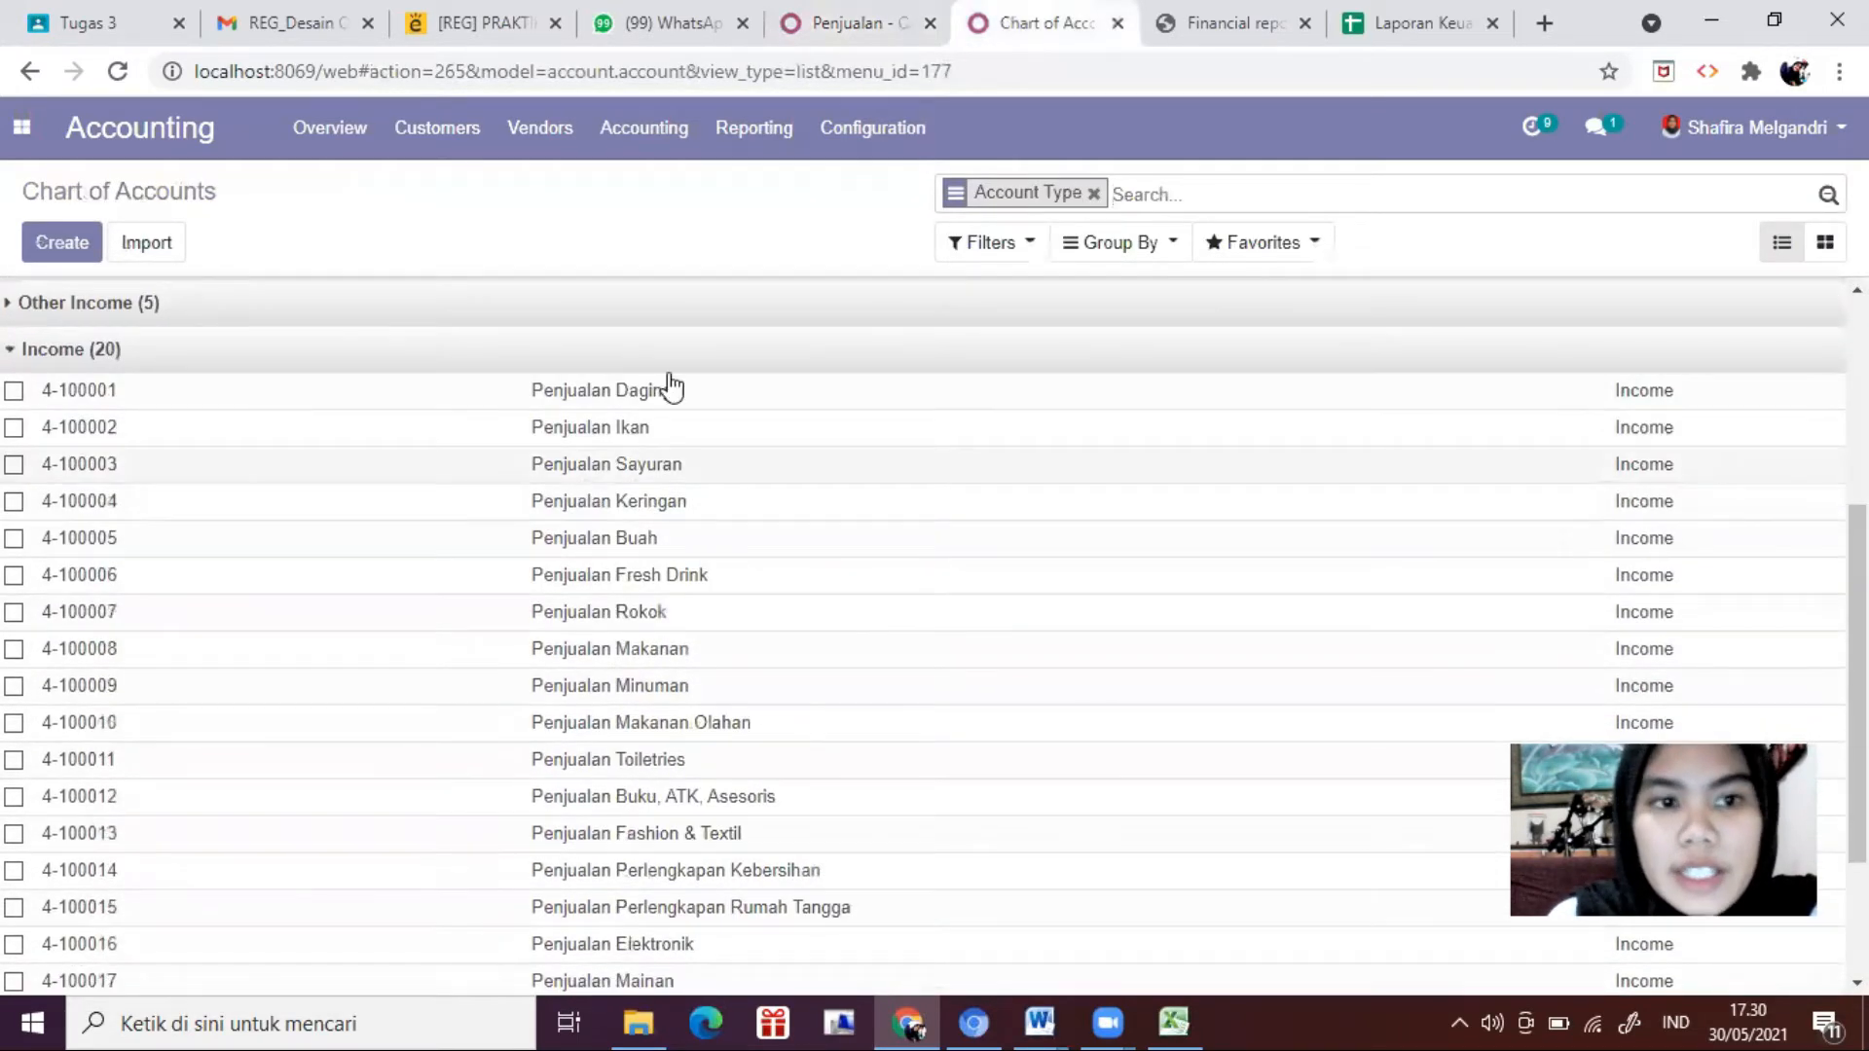
# Step: Return to the Penjualan report, keep its details set to Display children with hierarchy, and save the report
pyautogui.click(843, 31)
pyautogui.click(518, 588)
pyautogui.click(513, 582)
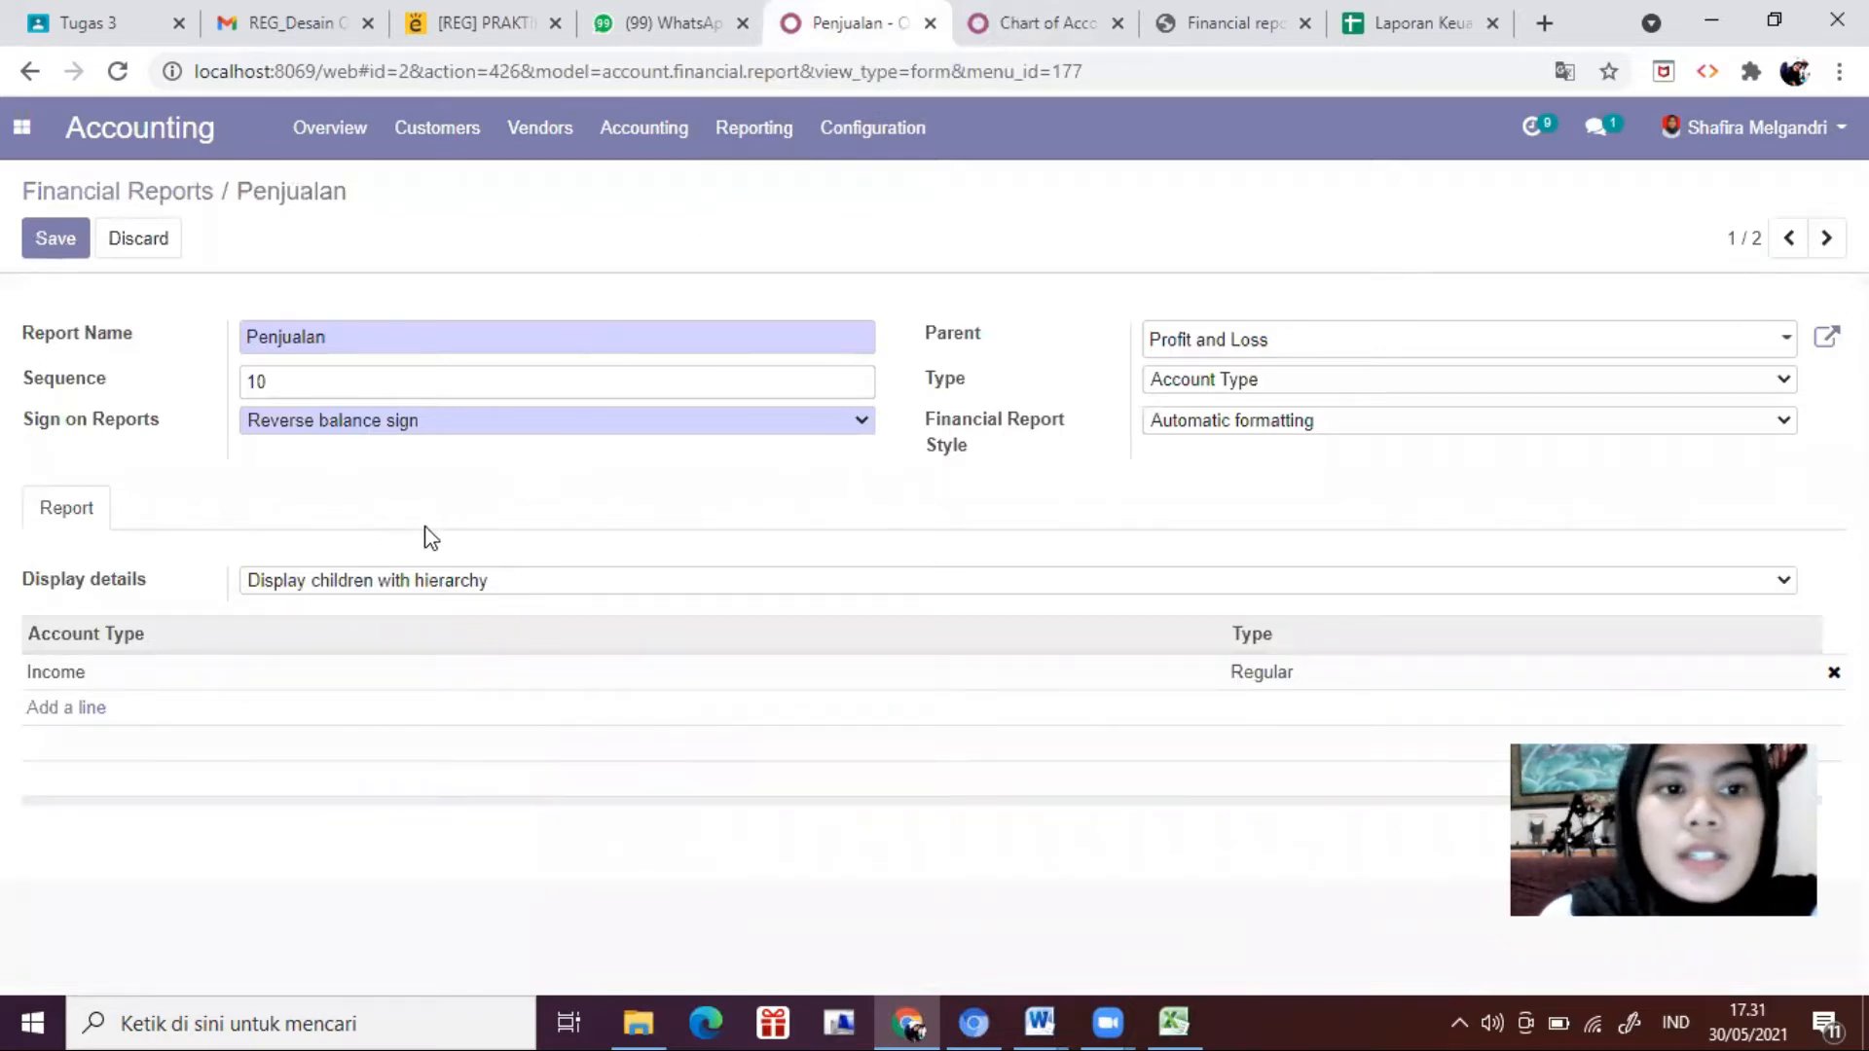
pyautogui.click(56, 238)
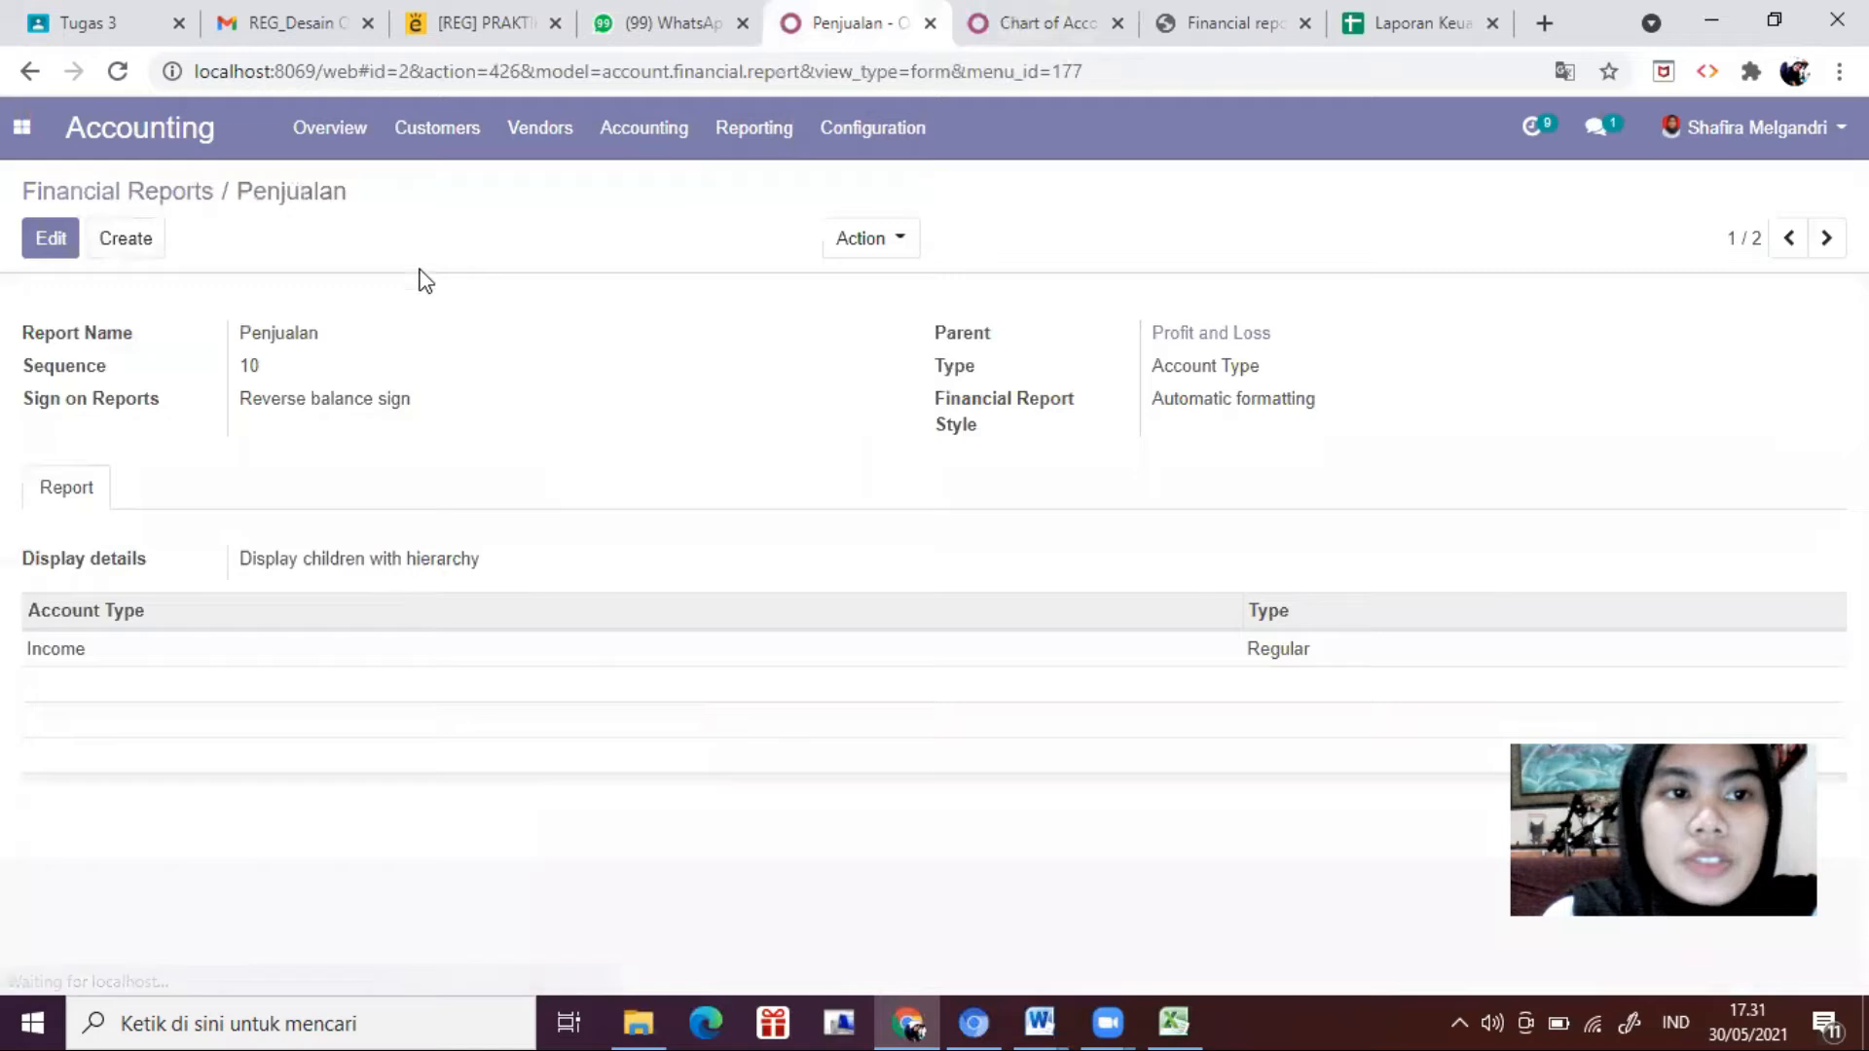
# Step: Edit the Expense report, renaming it Harga Pokok Penjualan (HPP) and setting its sequence to 20 according to Excel's Laba Rugi sheet
pyautogui.click(1822, 241)
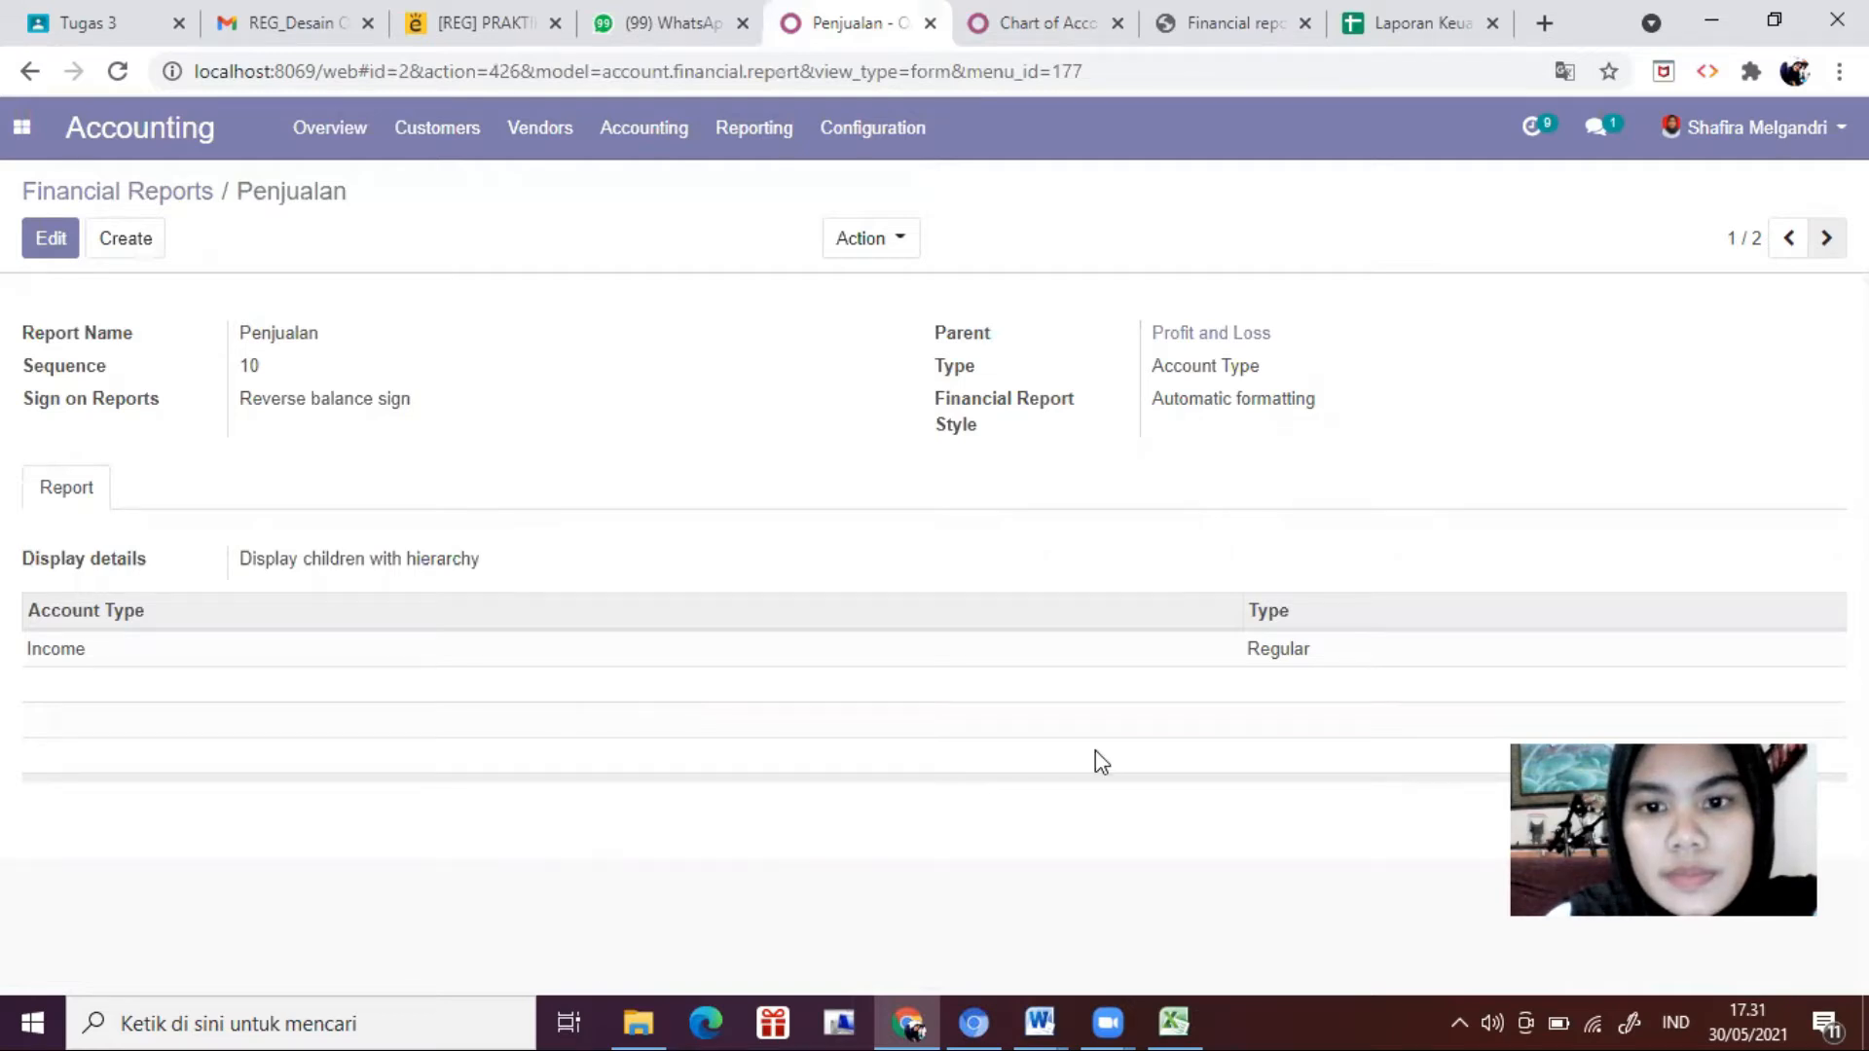
pyautogui.hotkey('alt', 'n')
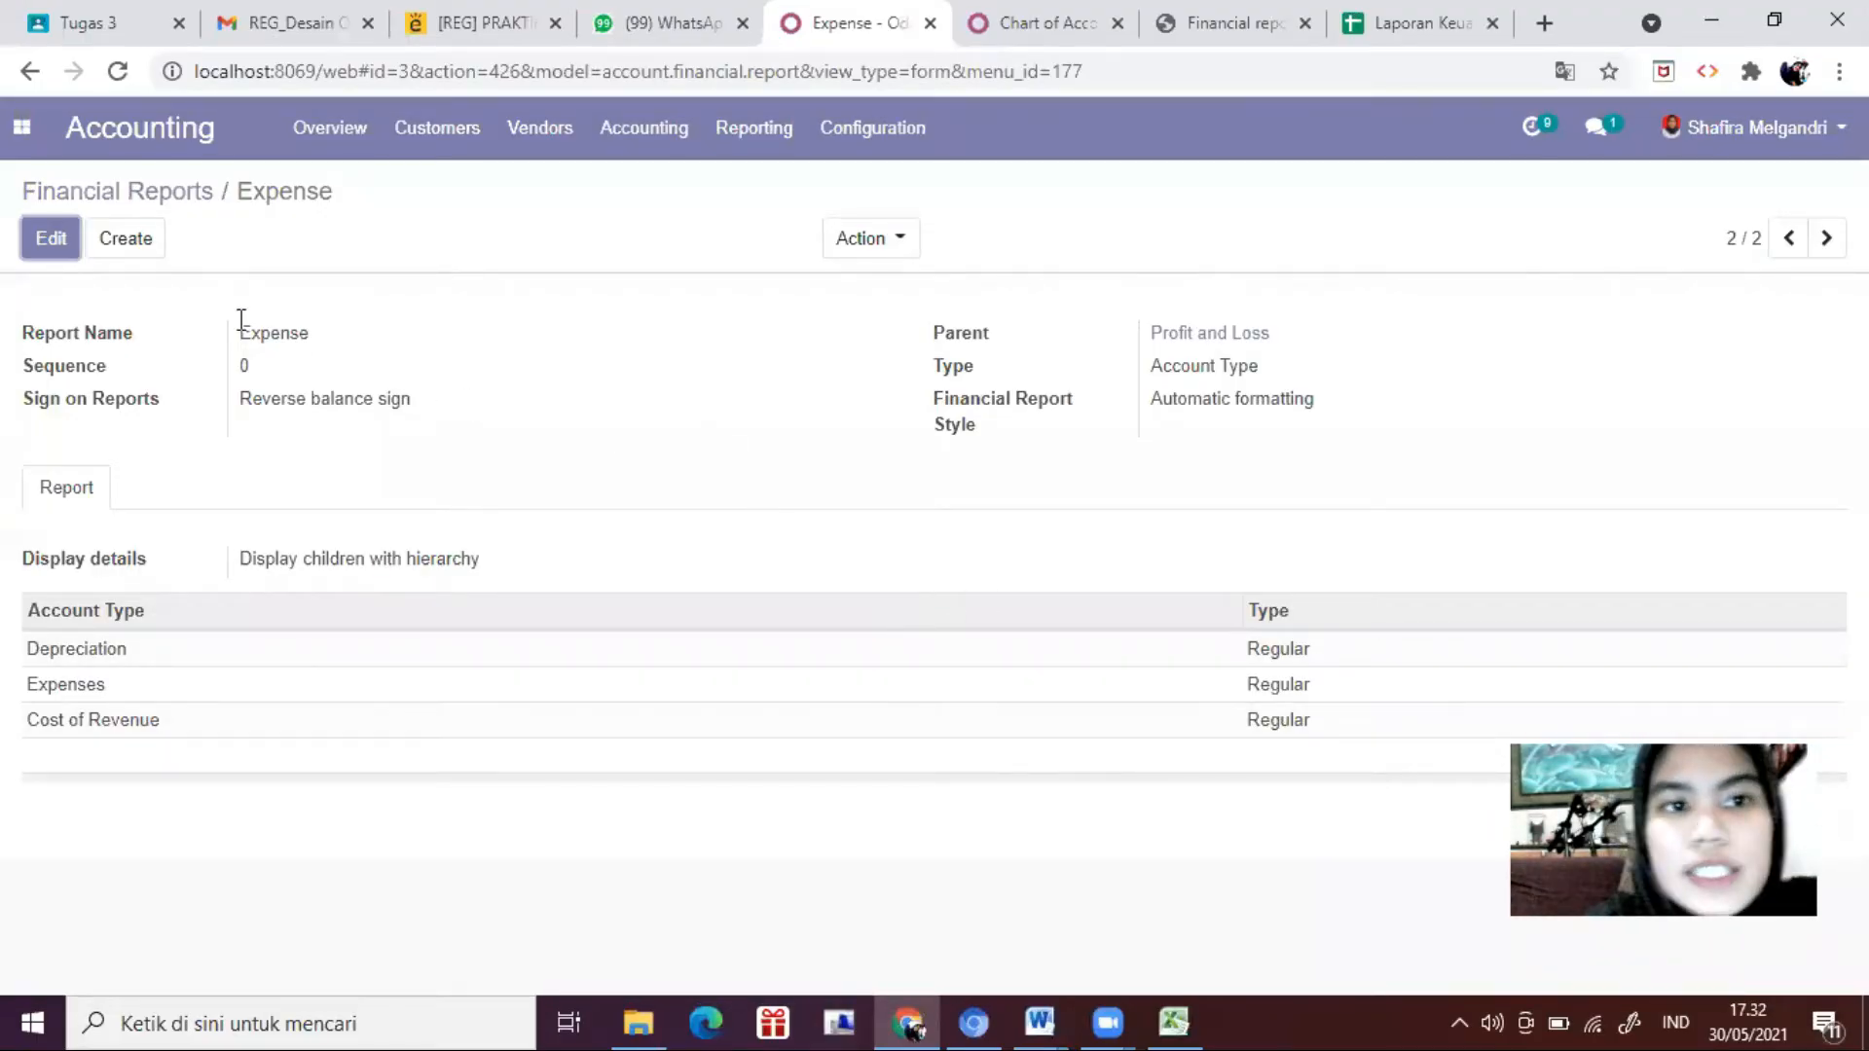
pyautogui.click(51, 241)
pyautogui.moveTo(323, 332); pyautogui.dragTo(253, 332)
pyautogui.click(1174, 1022)
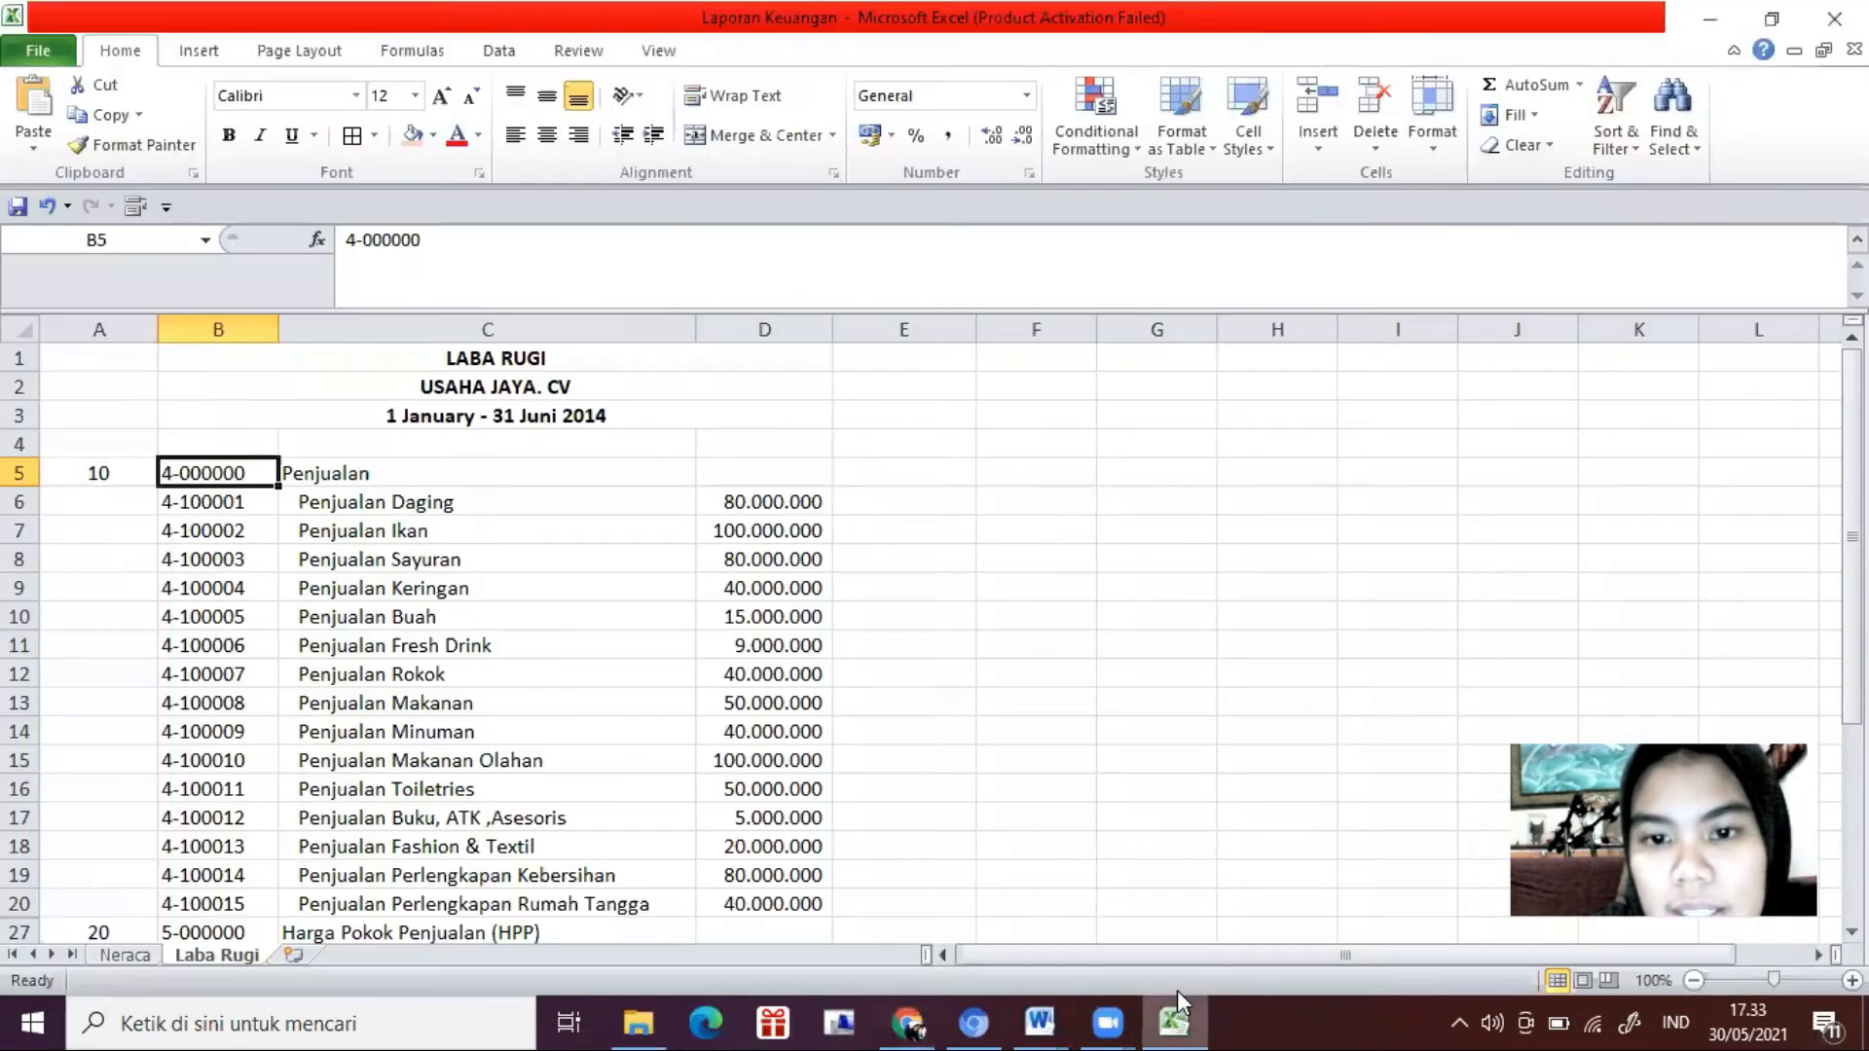
pyautogui.scroll(-2, 196, 594)
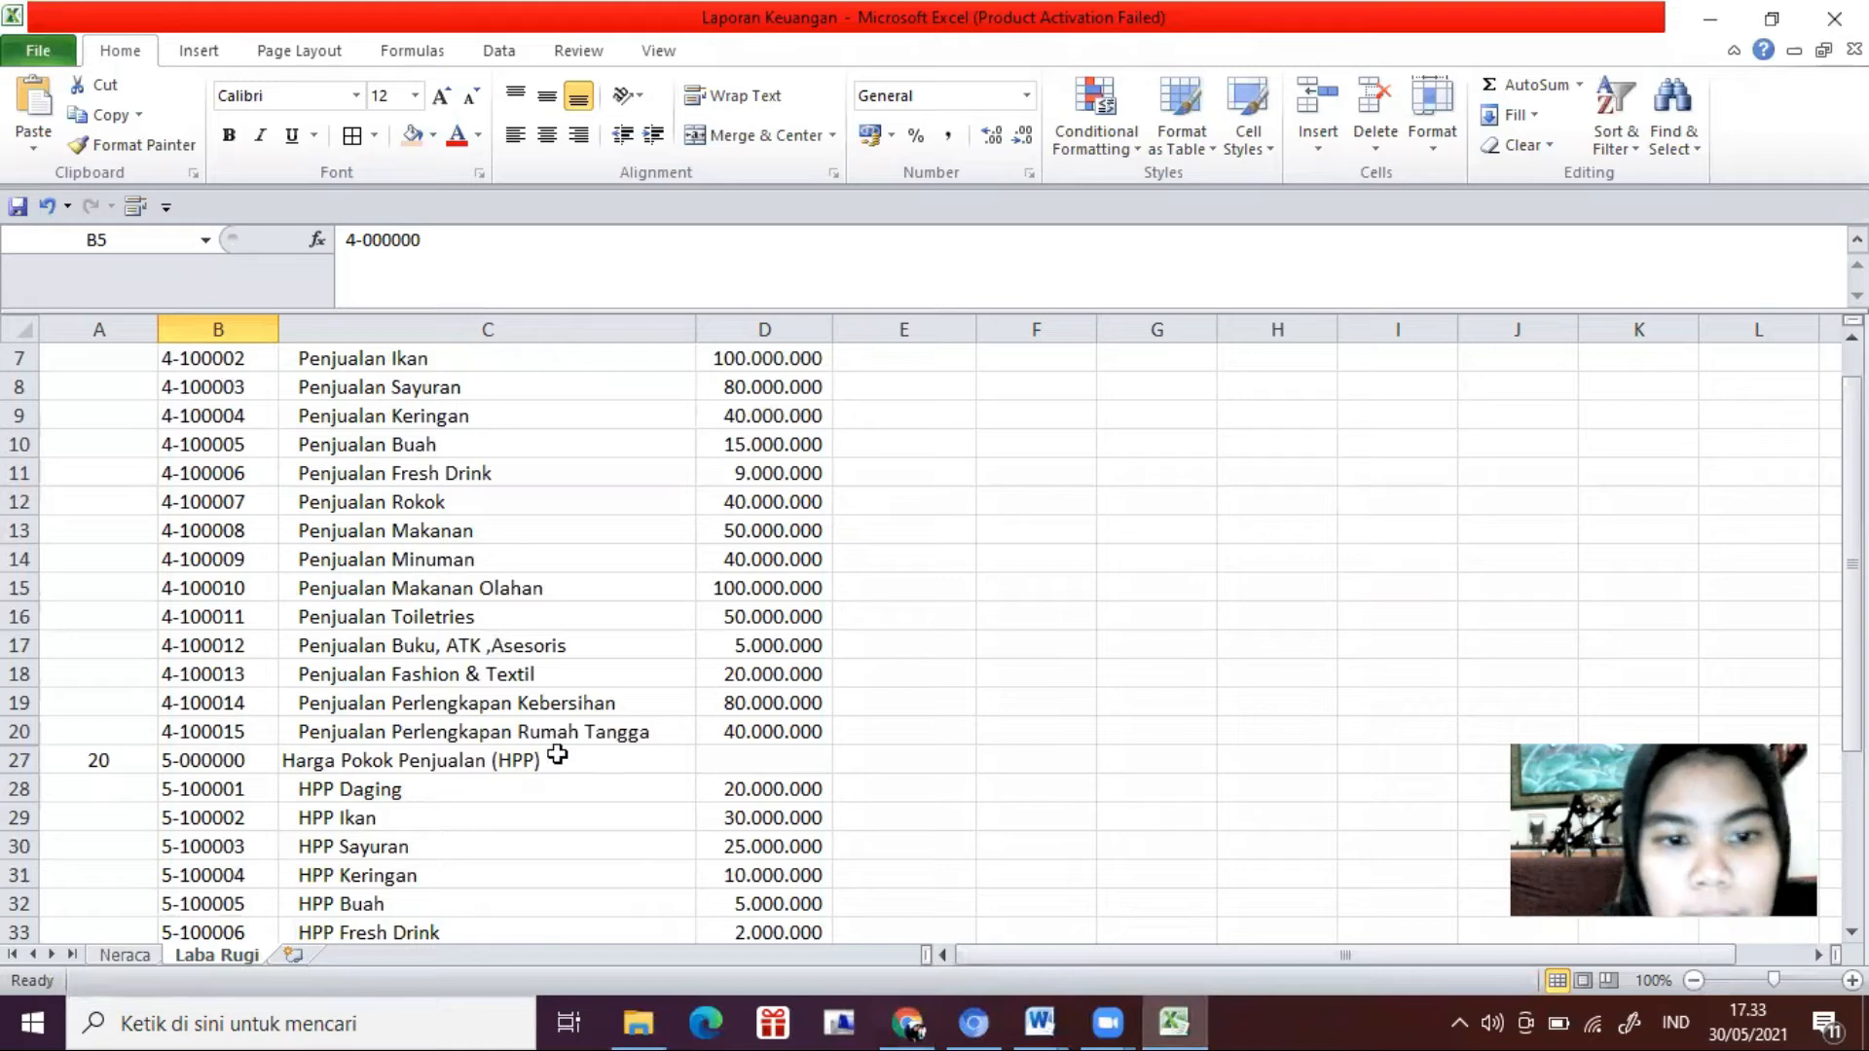
pyautogui.moveTo(909, 1019)
pyautogui.click(939, 962)
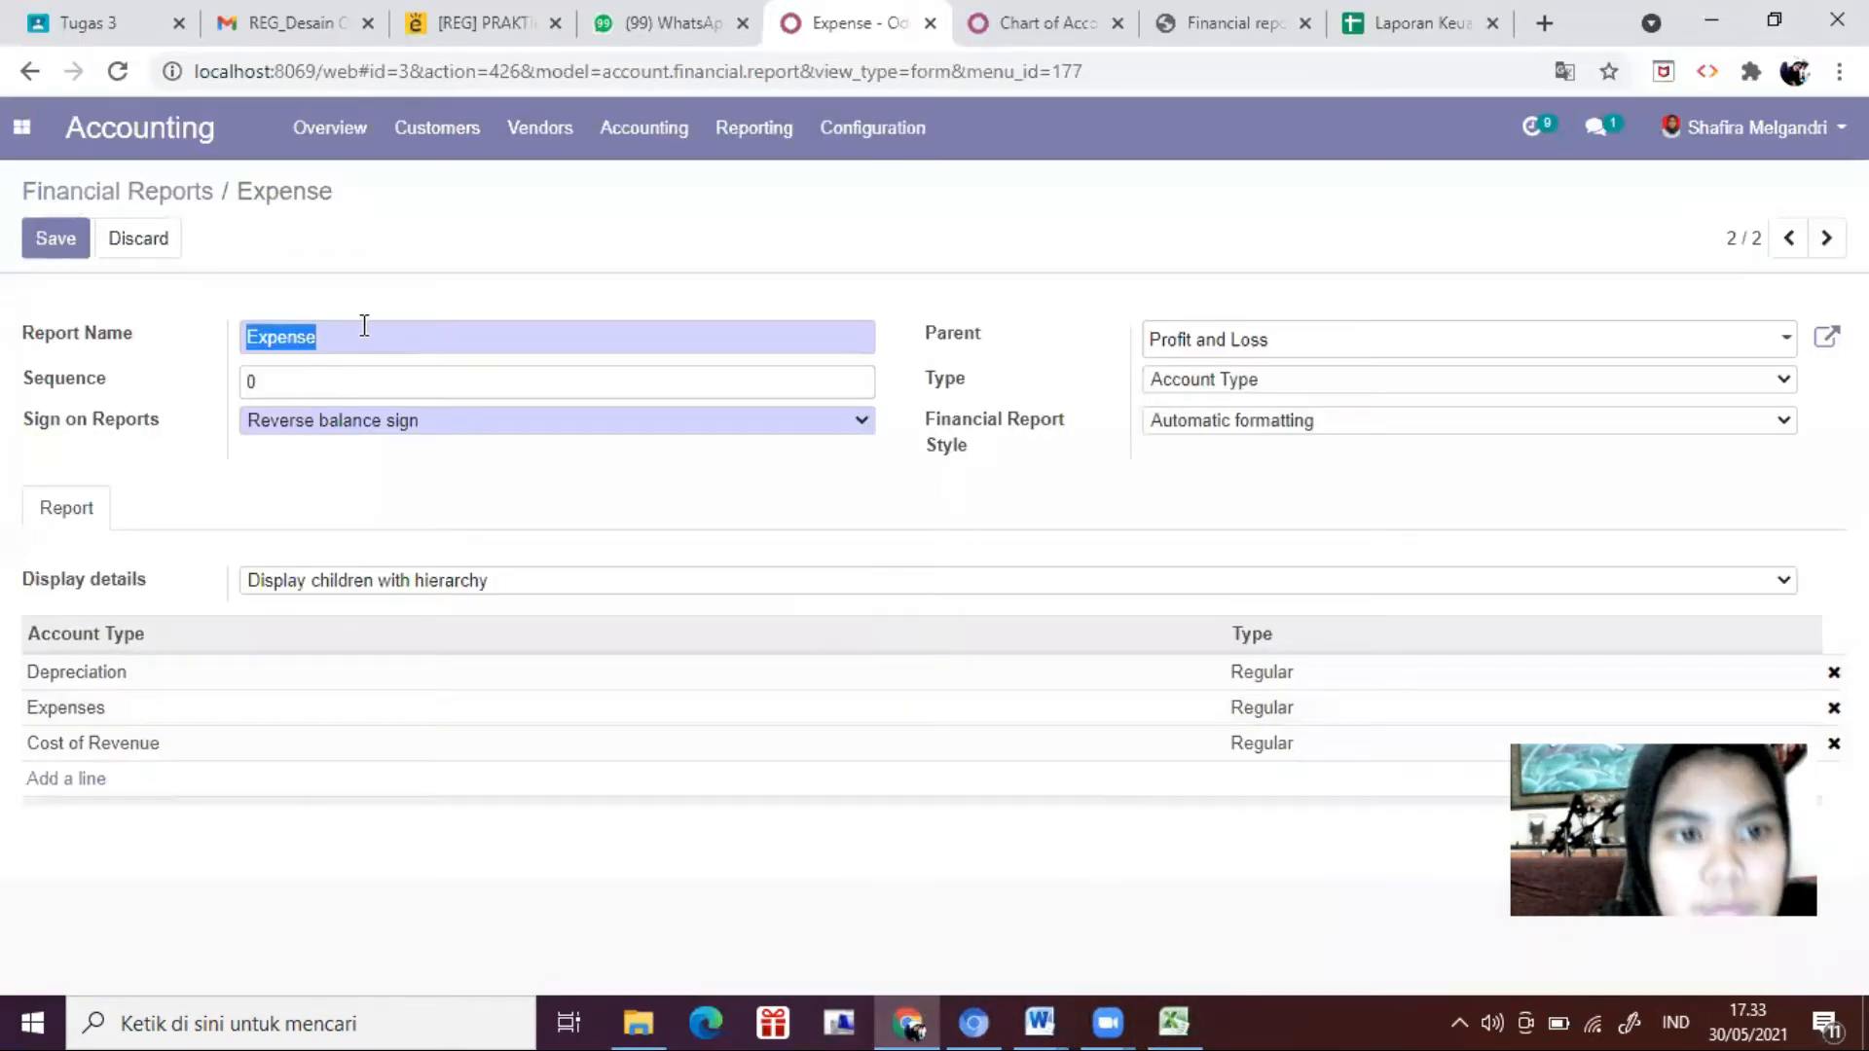
pyautogui.write('Harga Pokok Penjualan (HPP')
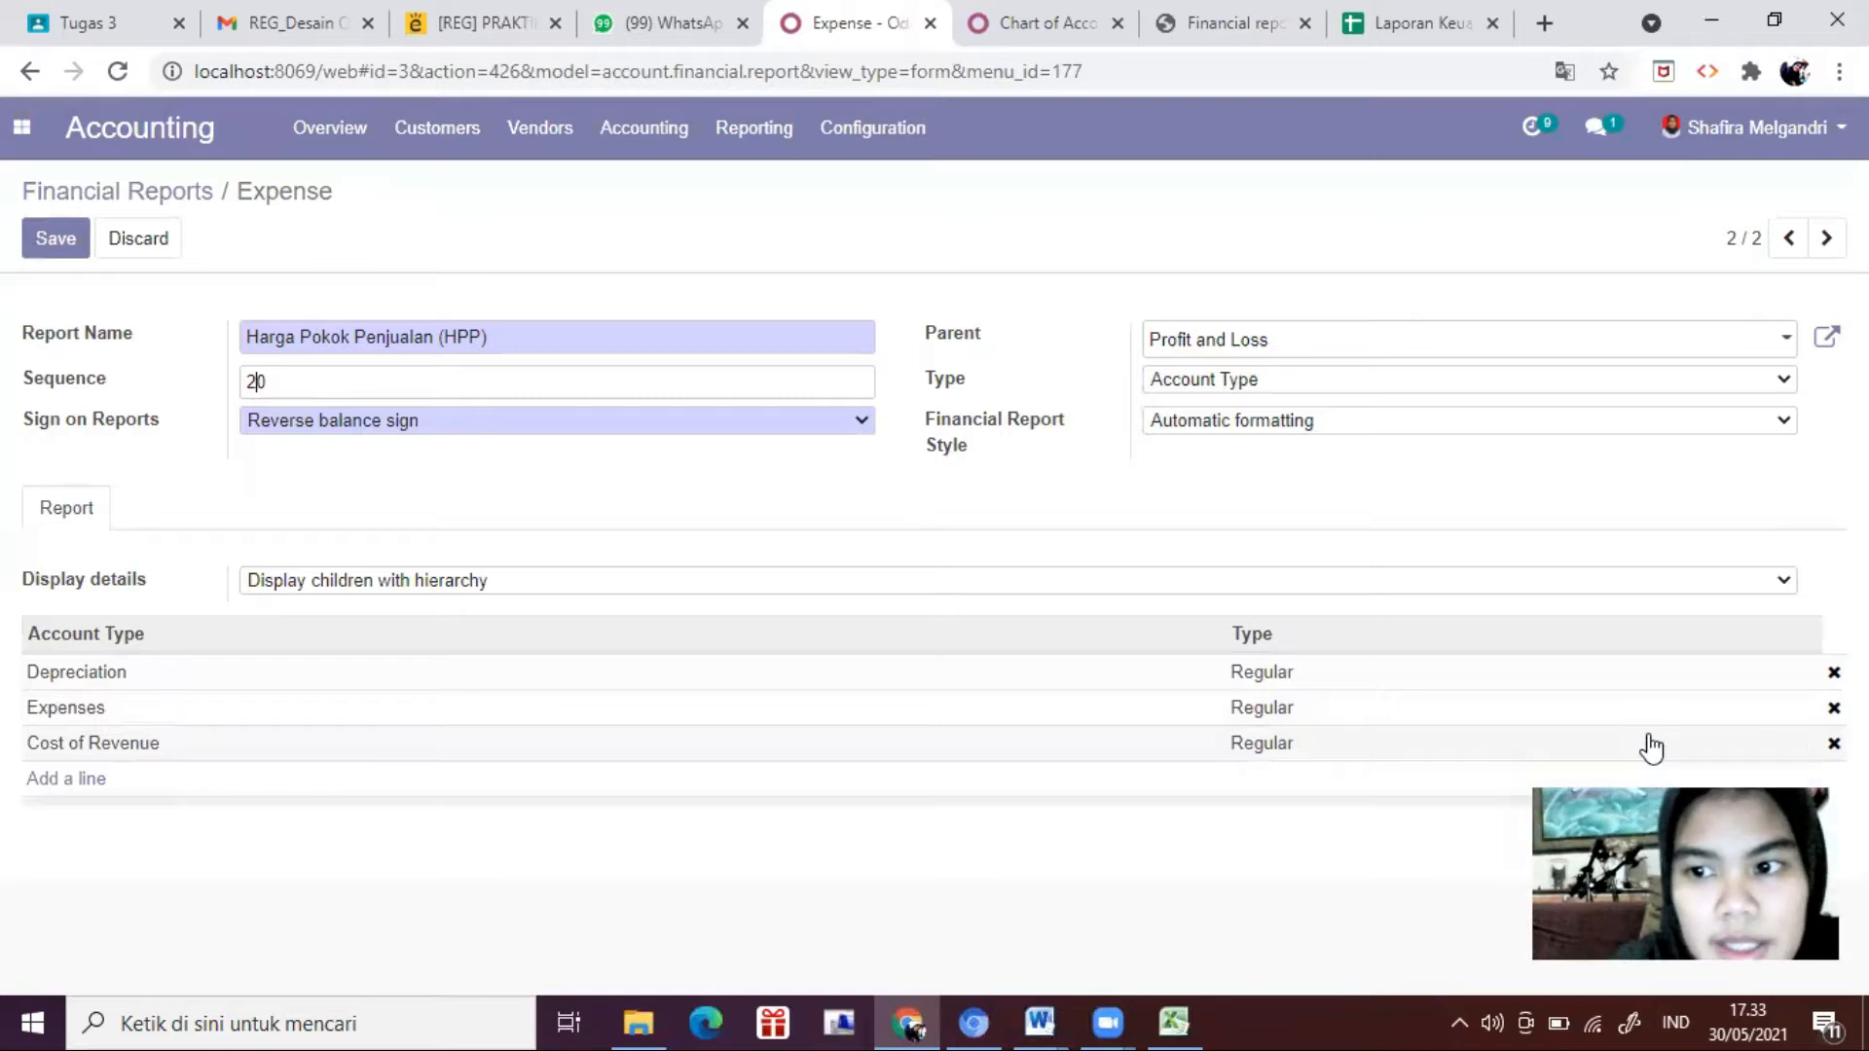
# Step: Remove the Depreciation, Expenses and Cost of Revenue account types from the Harga Pokok Penjualan (HPP) report
pyautogui.click(1834, 673)
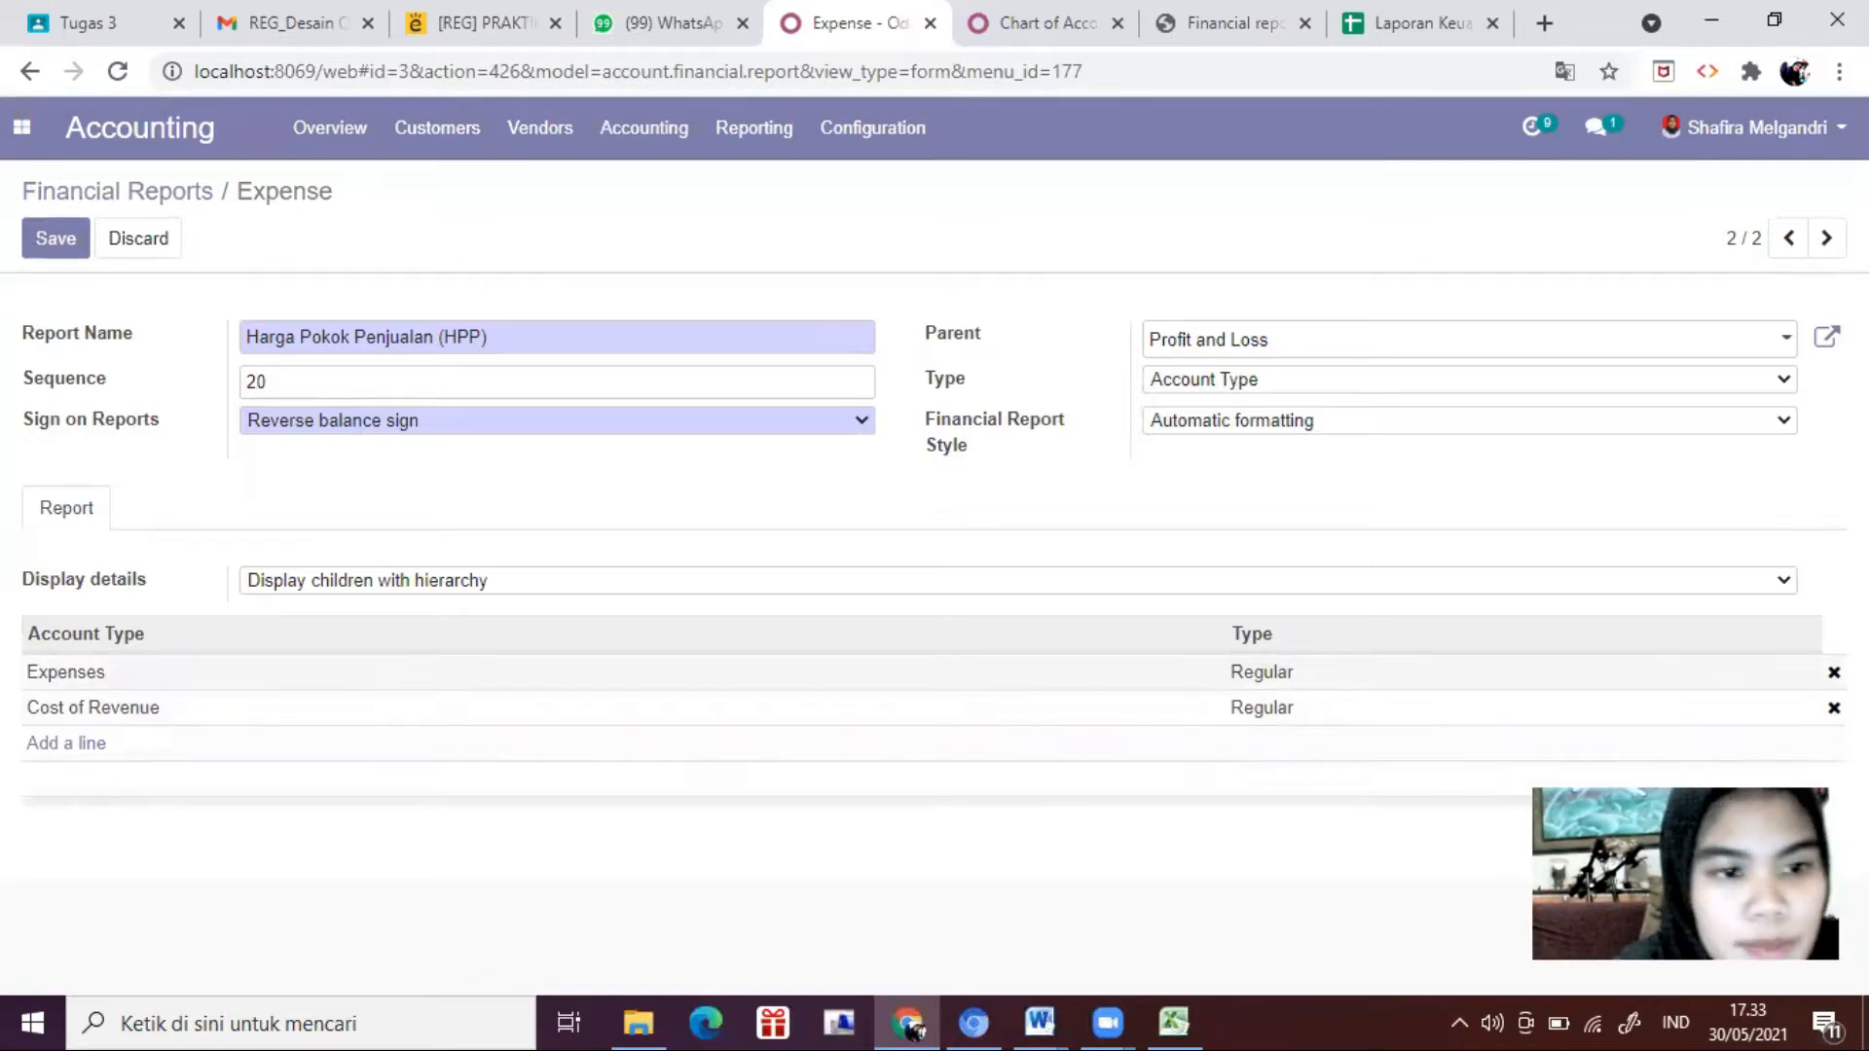
pyautogui.click(1834, 672)
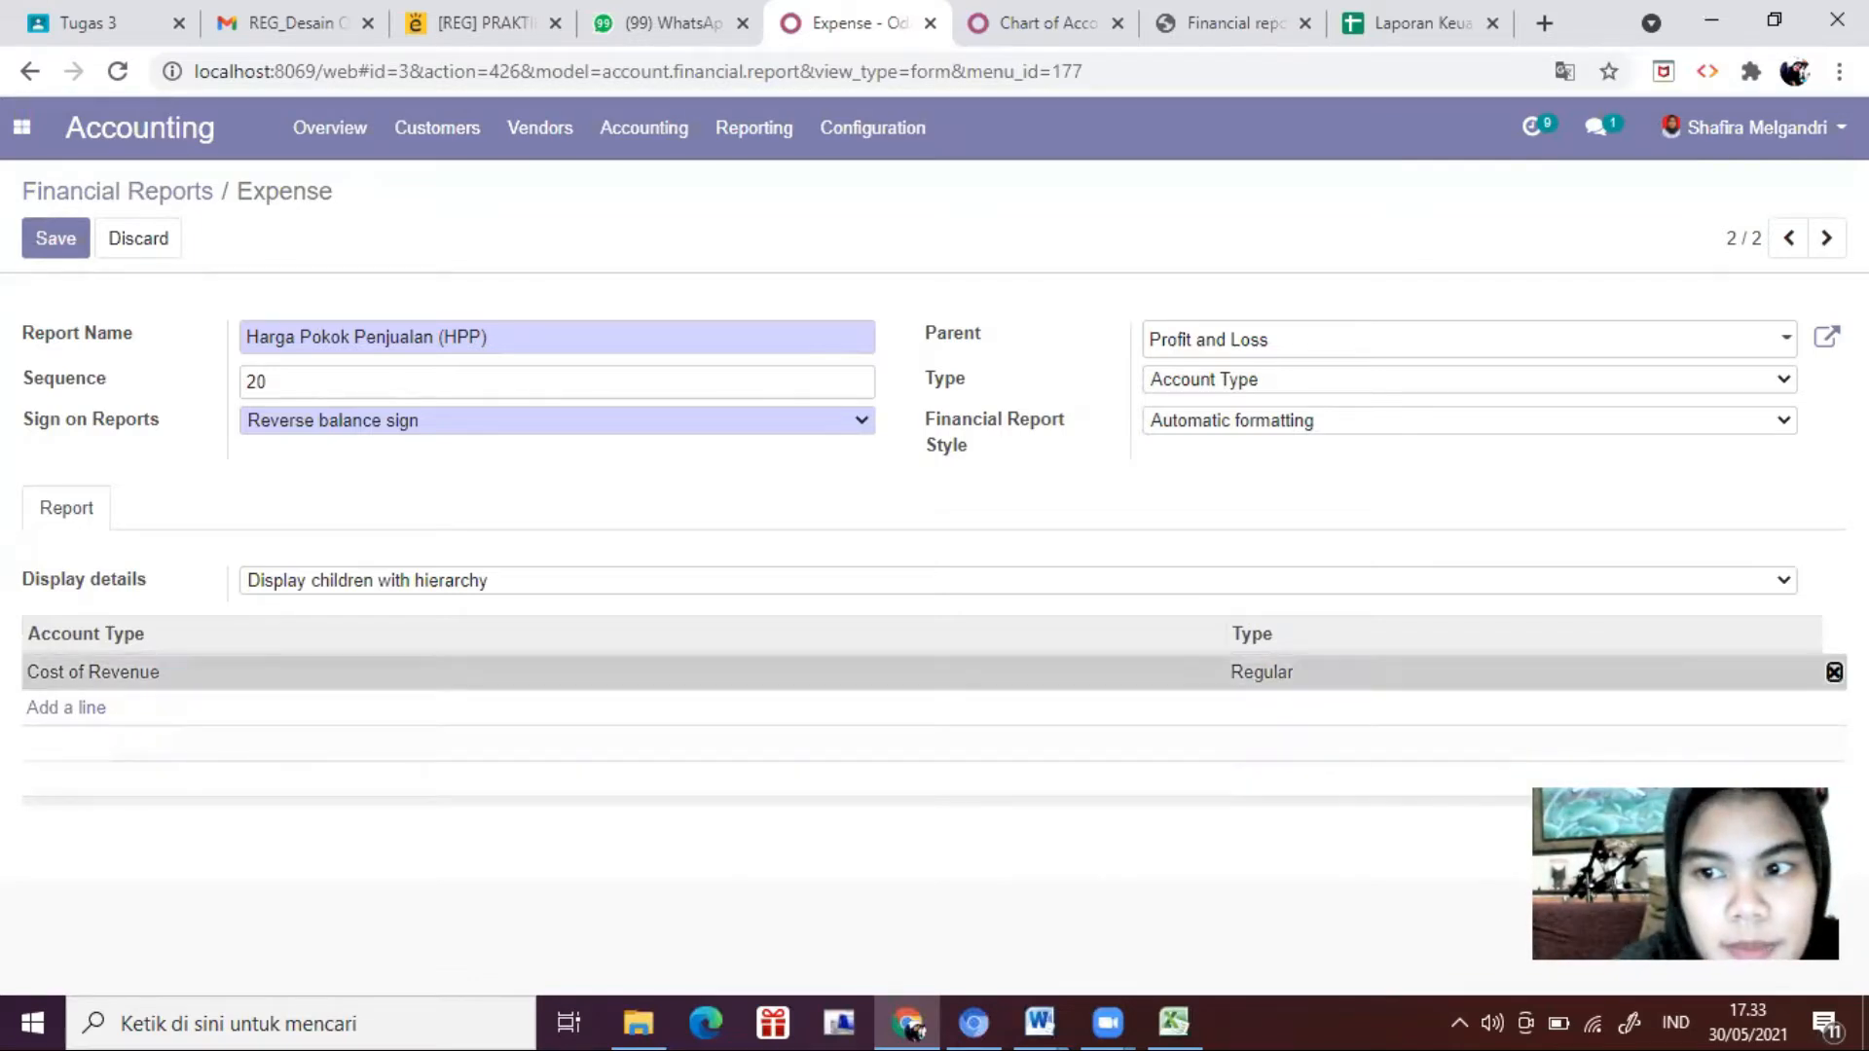
pyautogui.click(1834, 672)
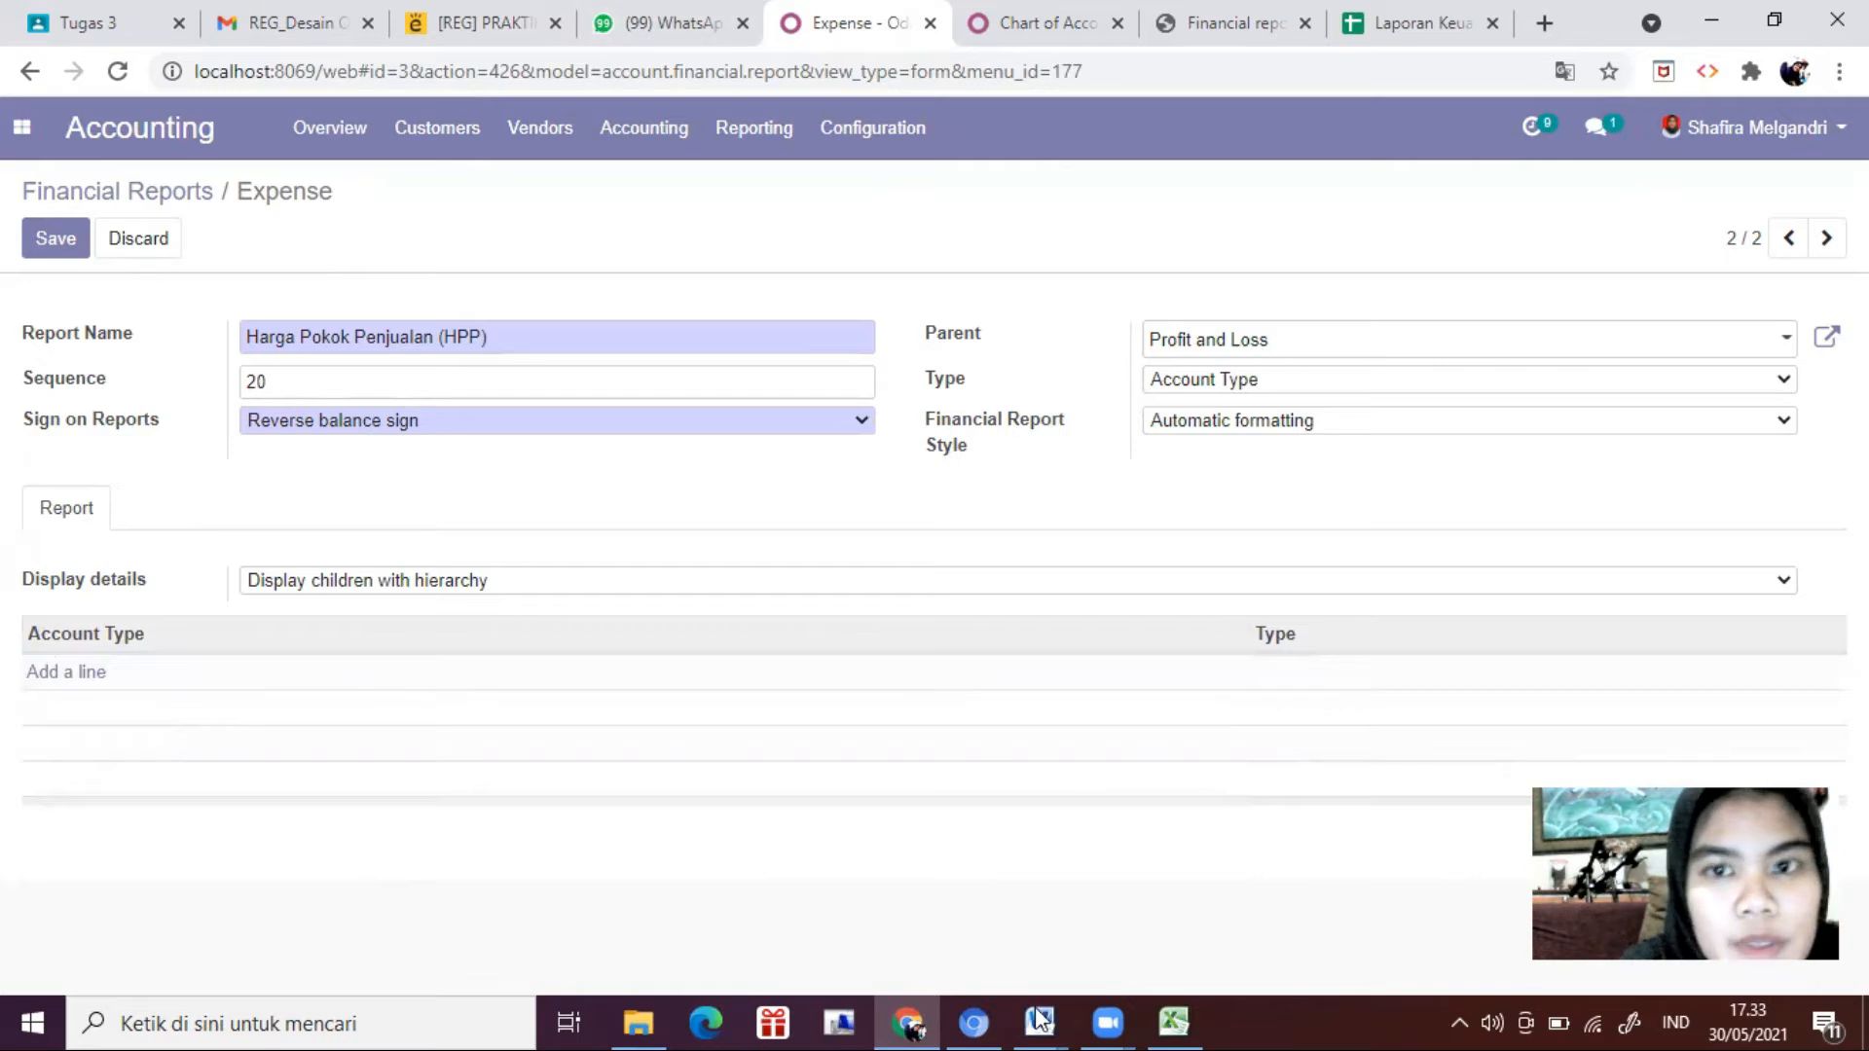
# Step: Compare the HPP accounts in Excel's Laba Rugi sheet with the Cost of Revenue group in Odoo's Chart of Accounts
pyautogui.click(1174, 1022)
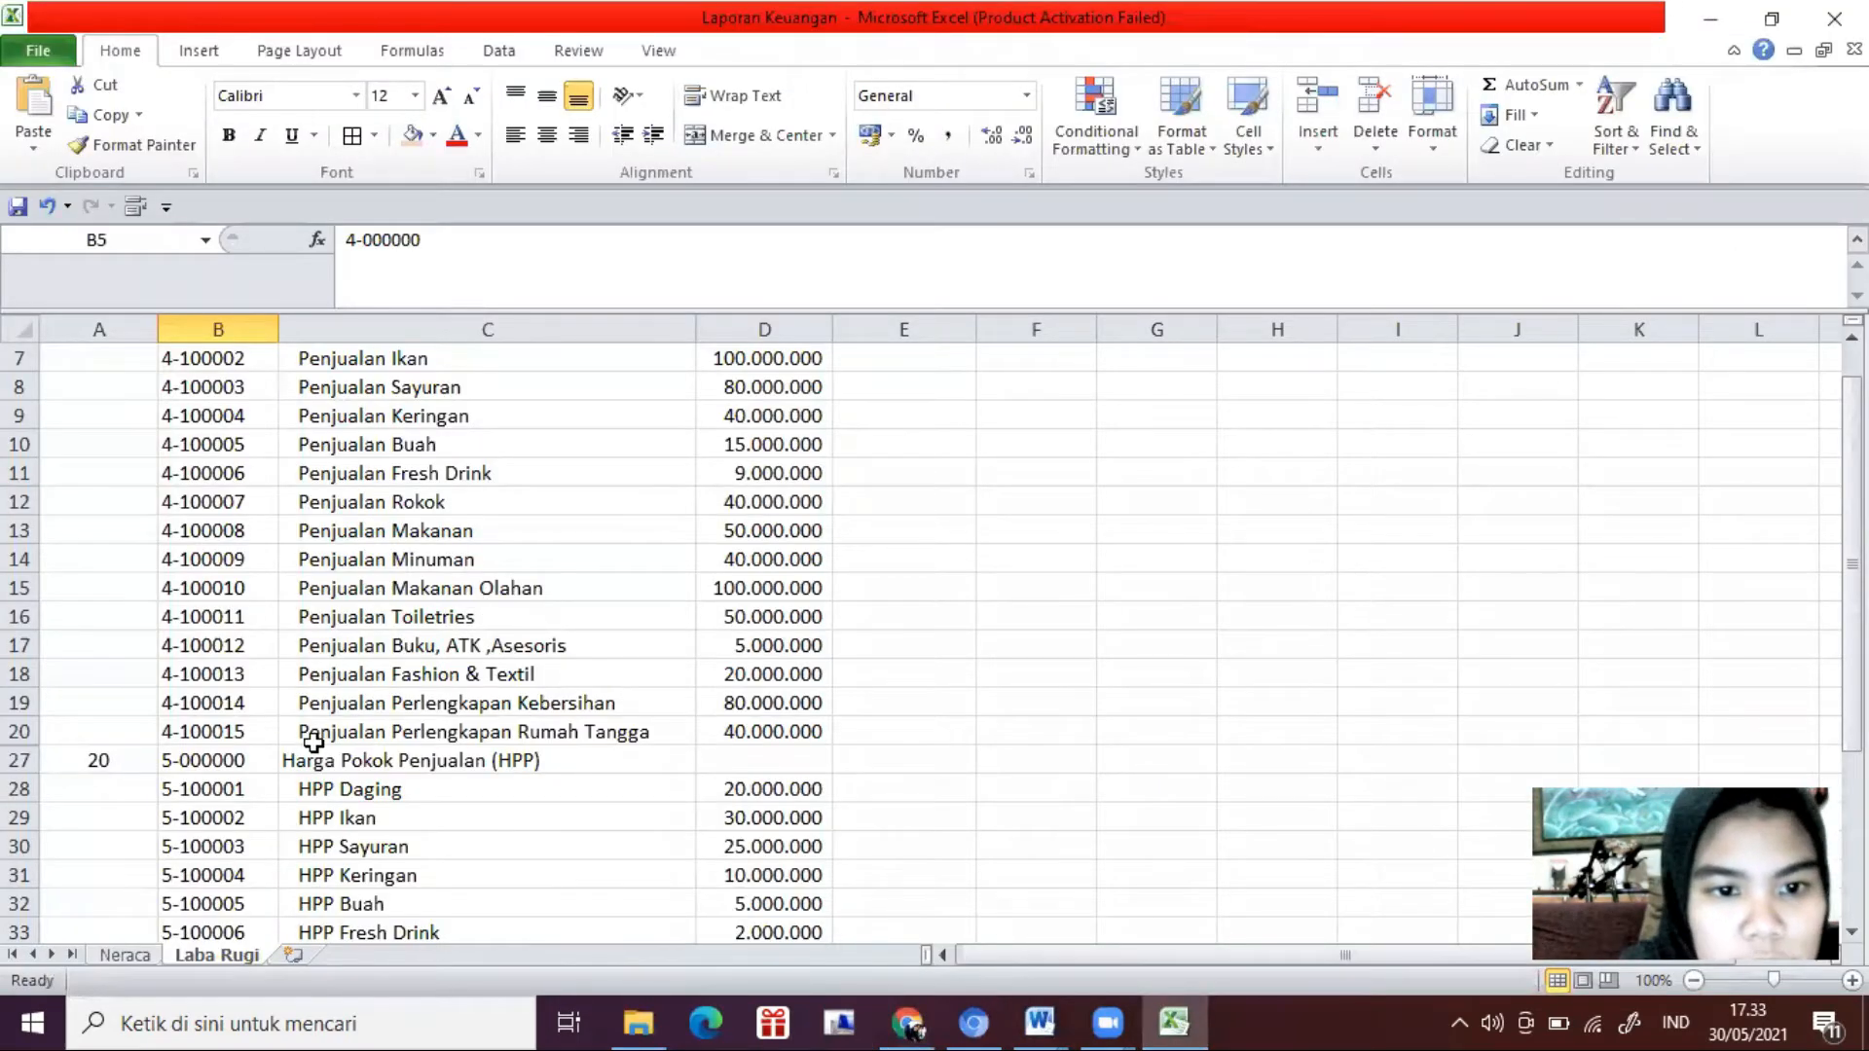
pyautogui.scroll(-1, 297, 669)
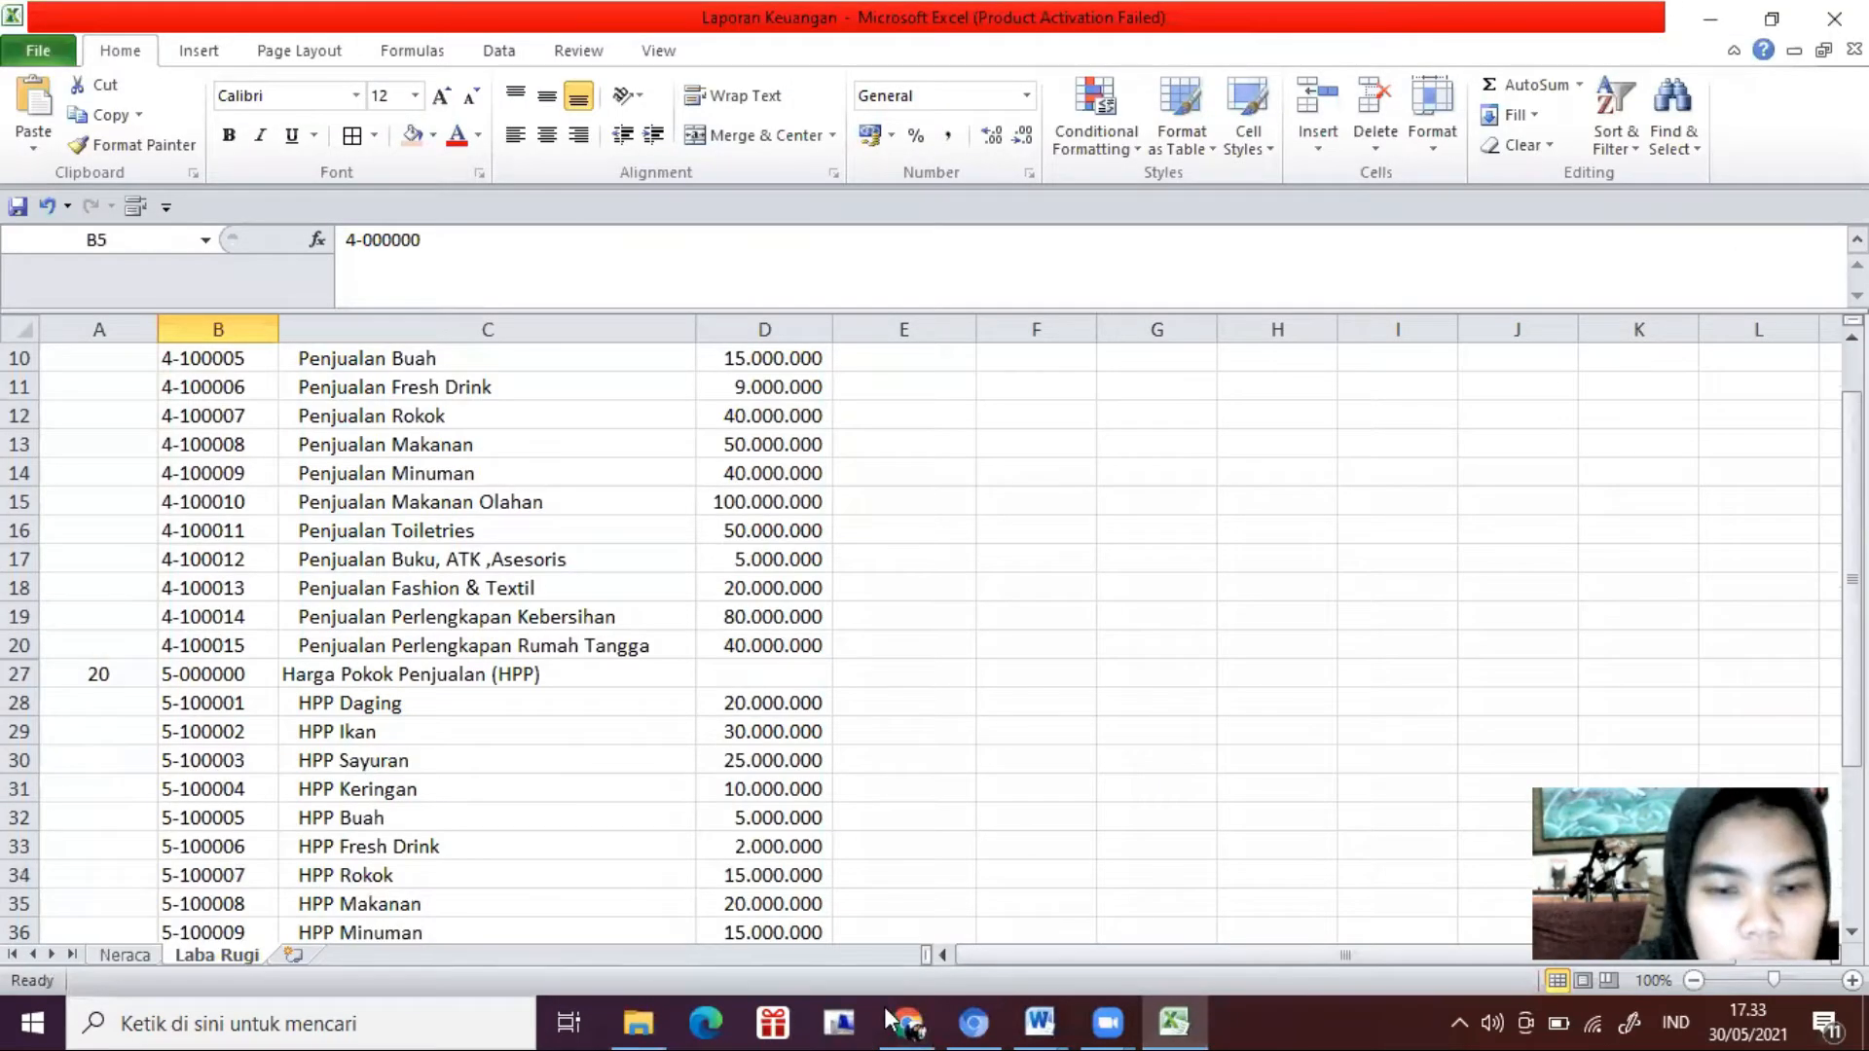
pyautogui.click(915, 1022)
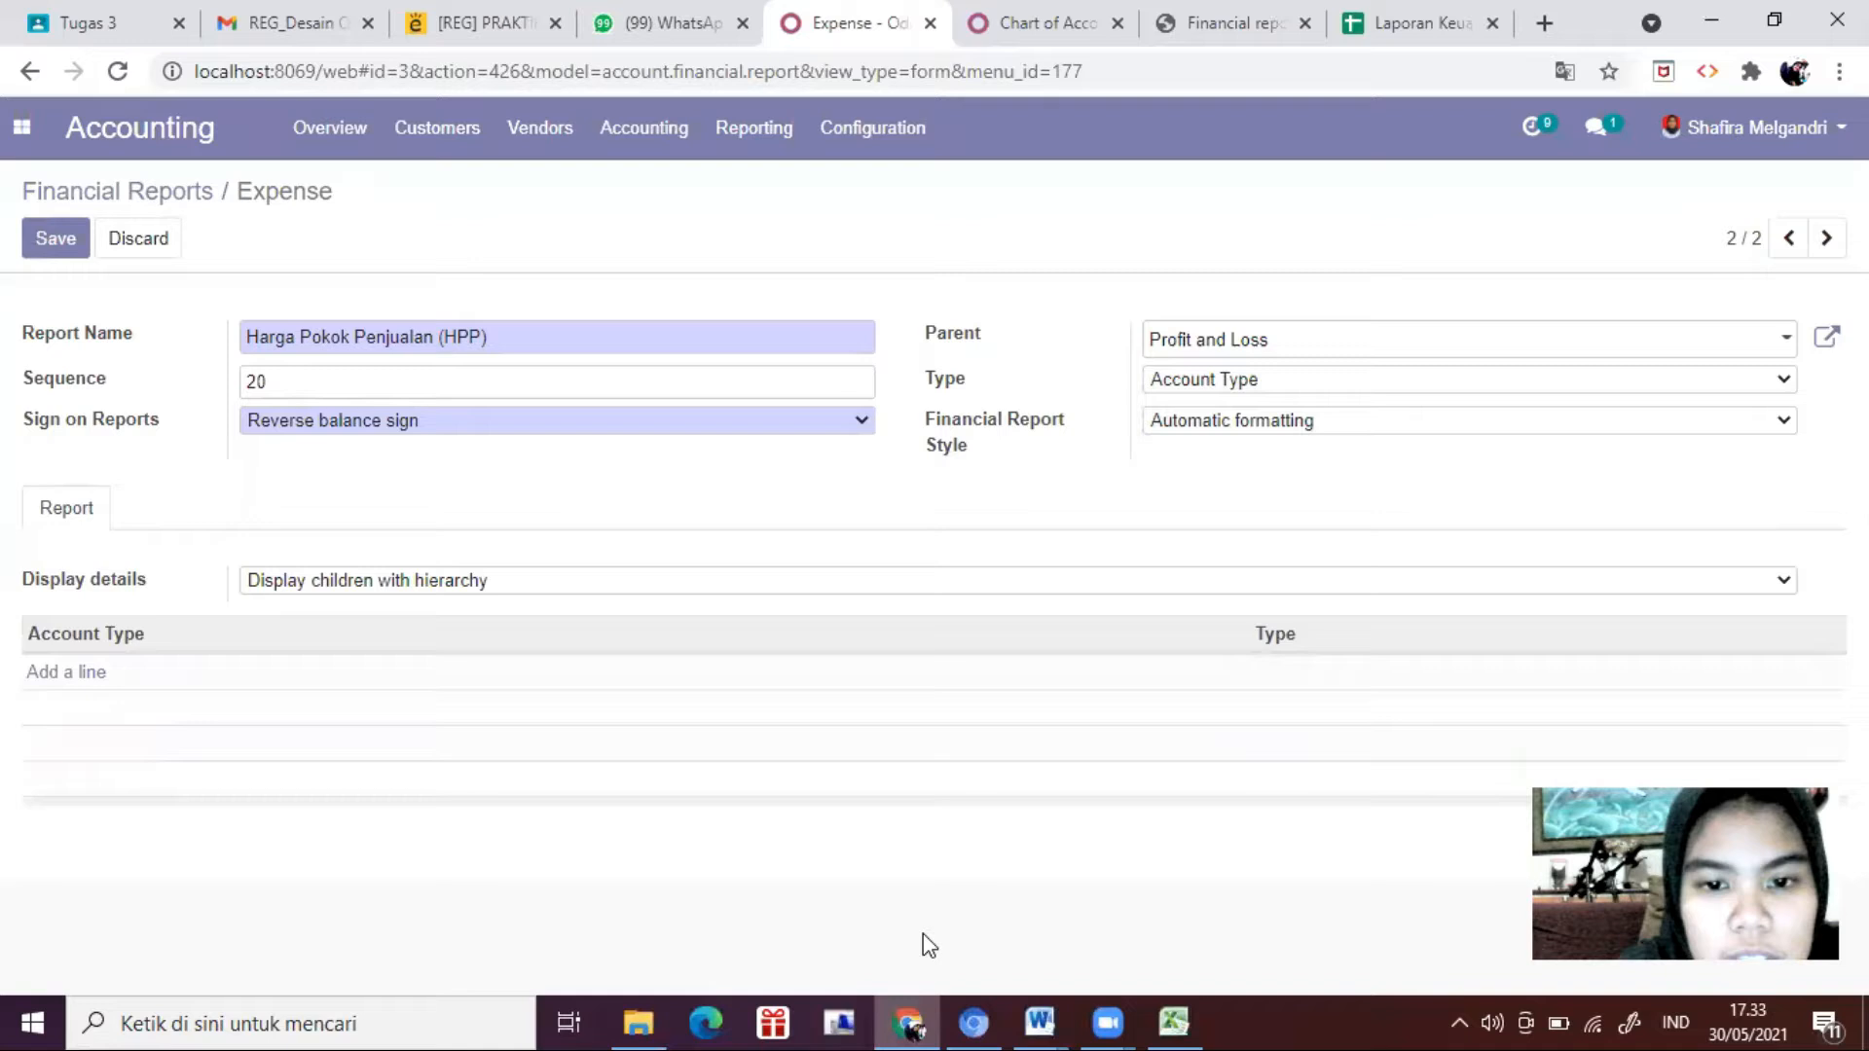
pyautogui.click(995, 33)
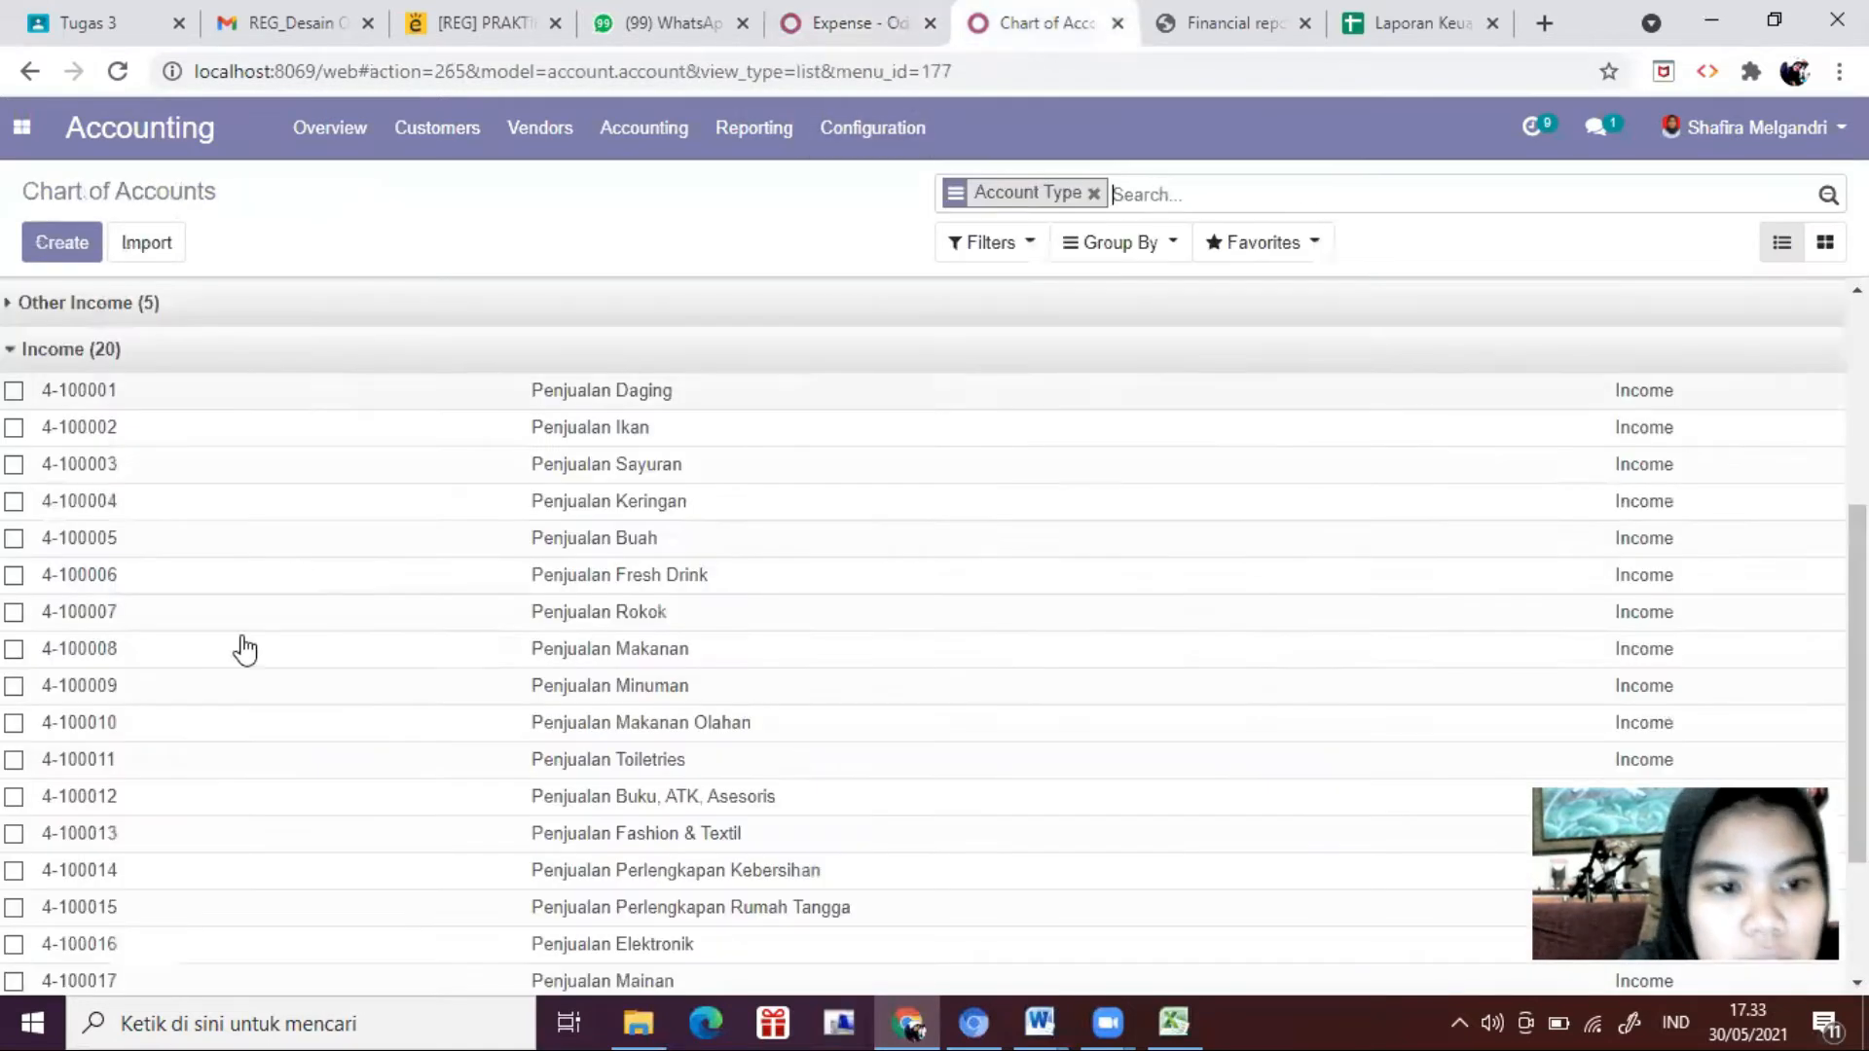
pyautogui.click(146, 368)
pyautogui.click(107, 806)
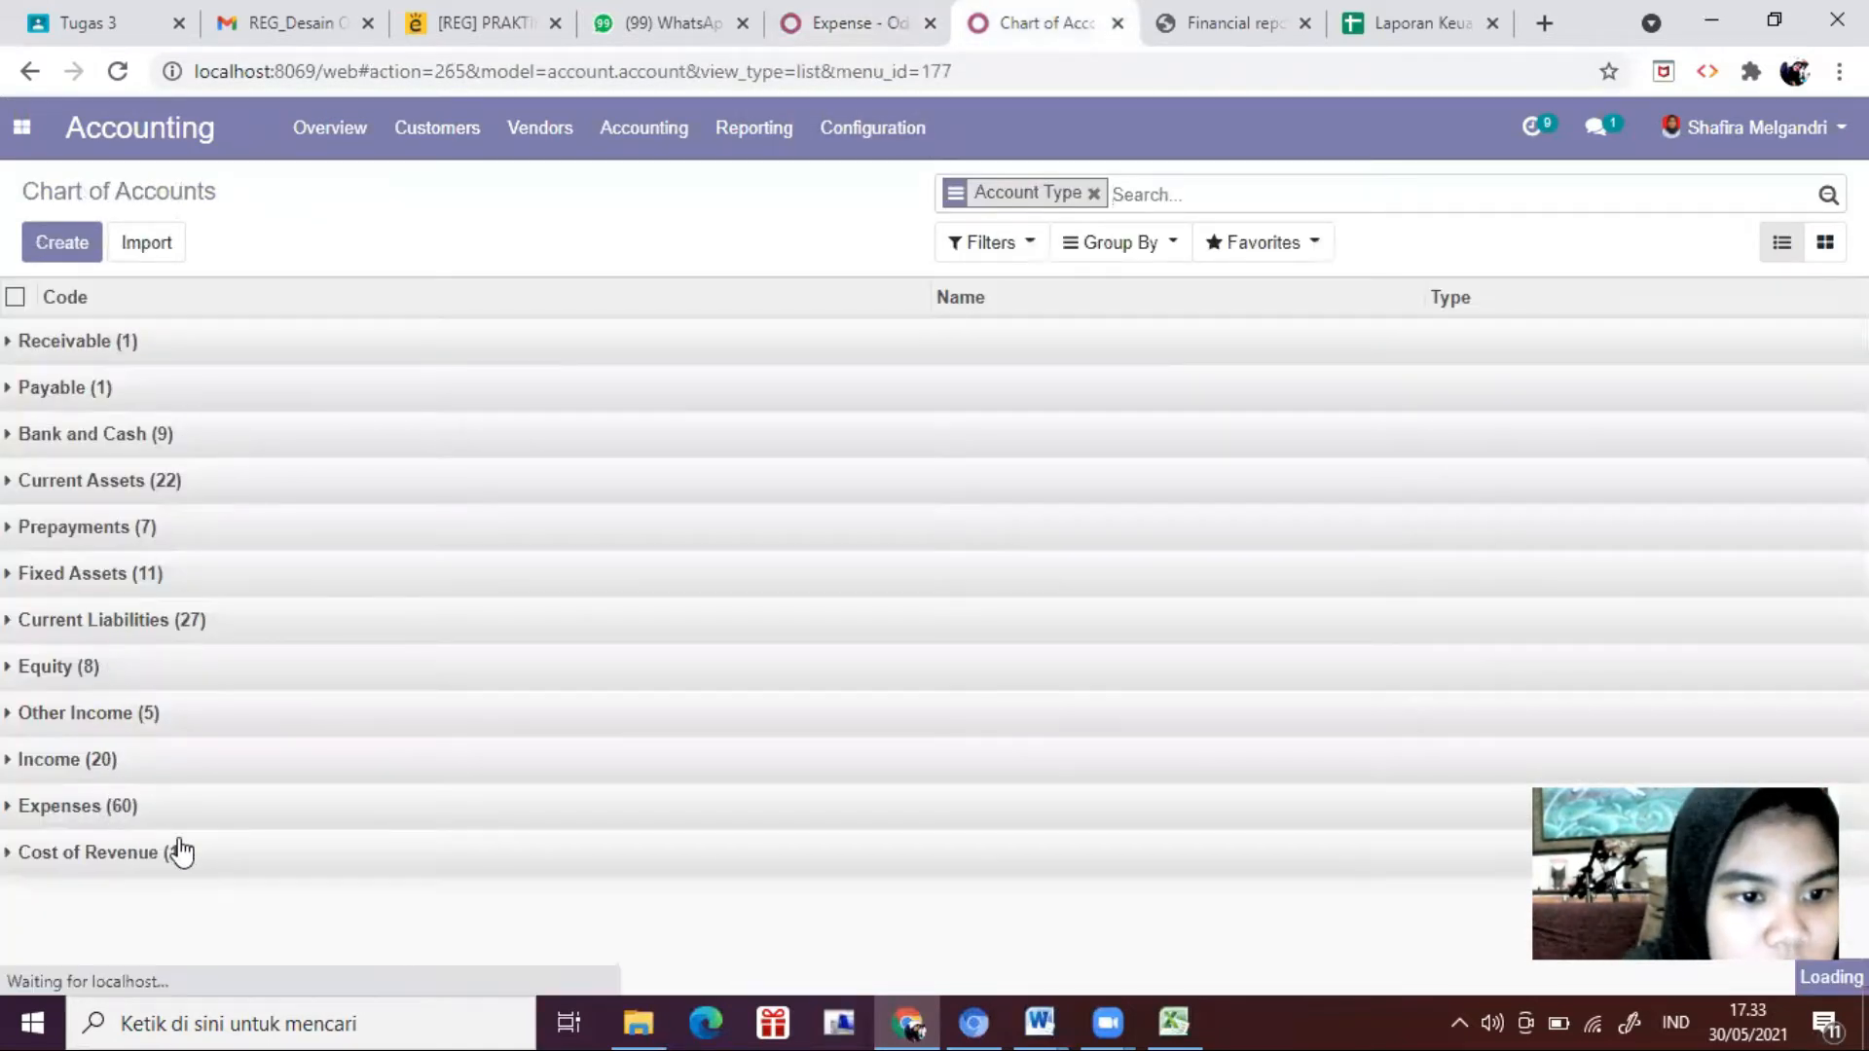
pyautogui.scroll(-1, 179, 814)
pyautogui.click(220, 679)
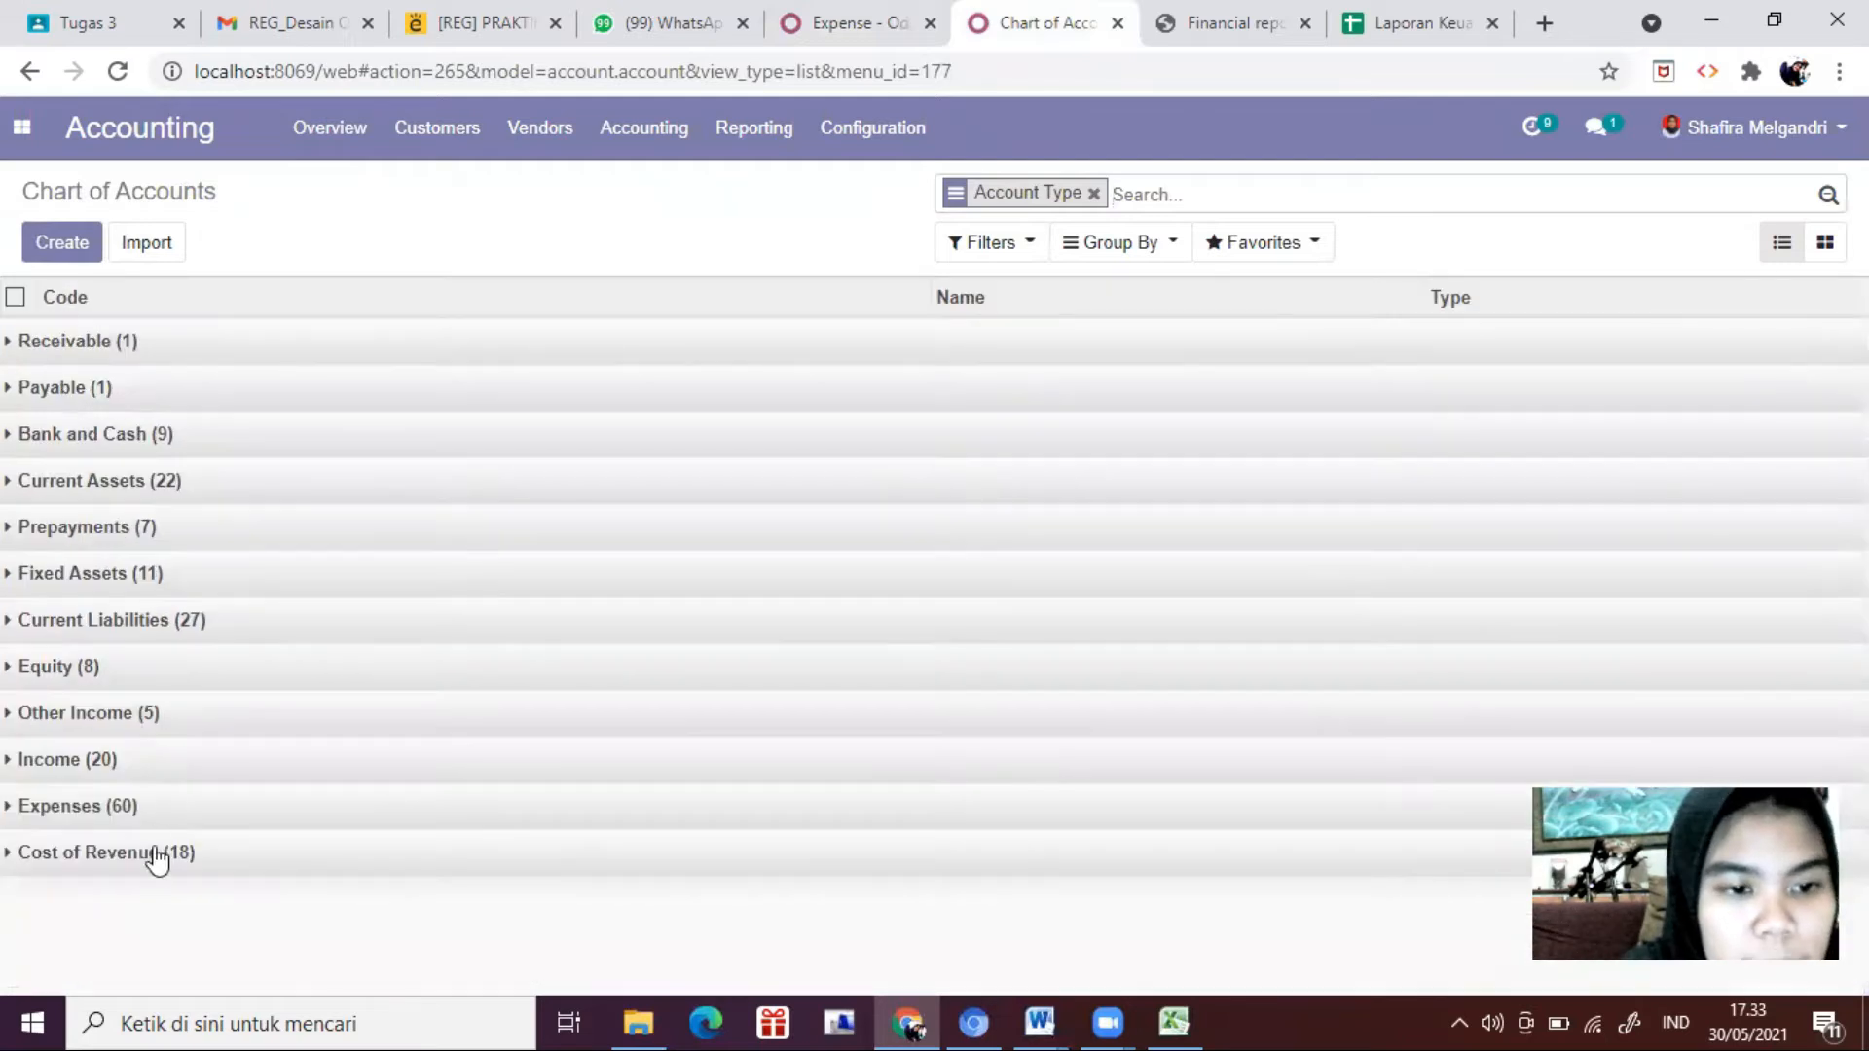
pyautogui.click(200, 866)
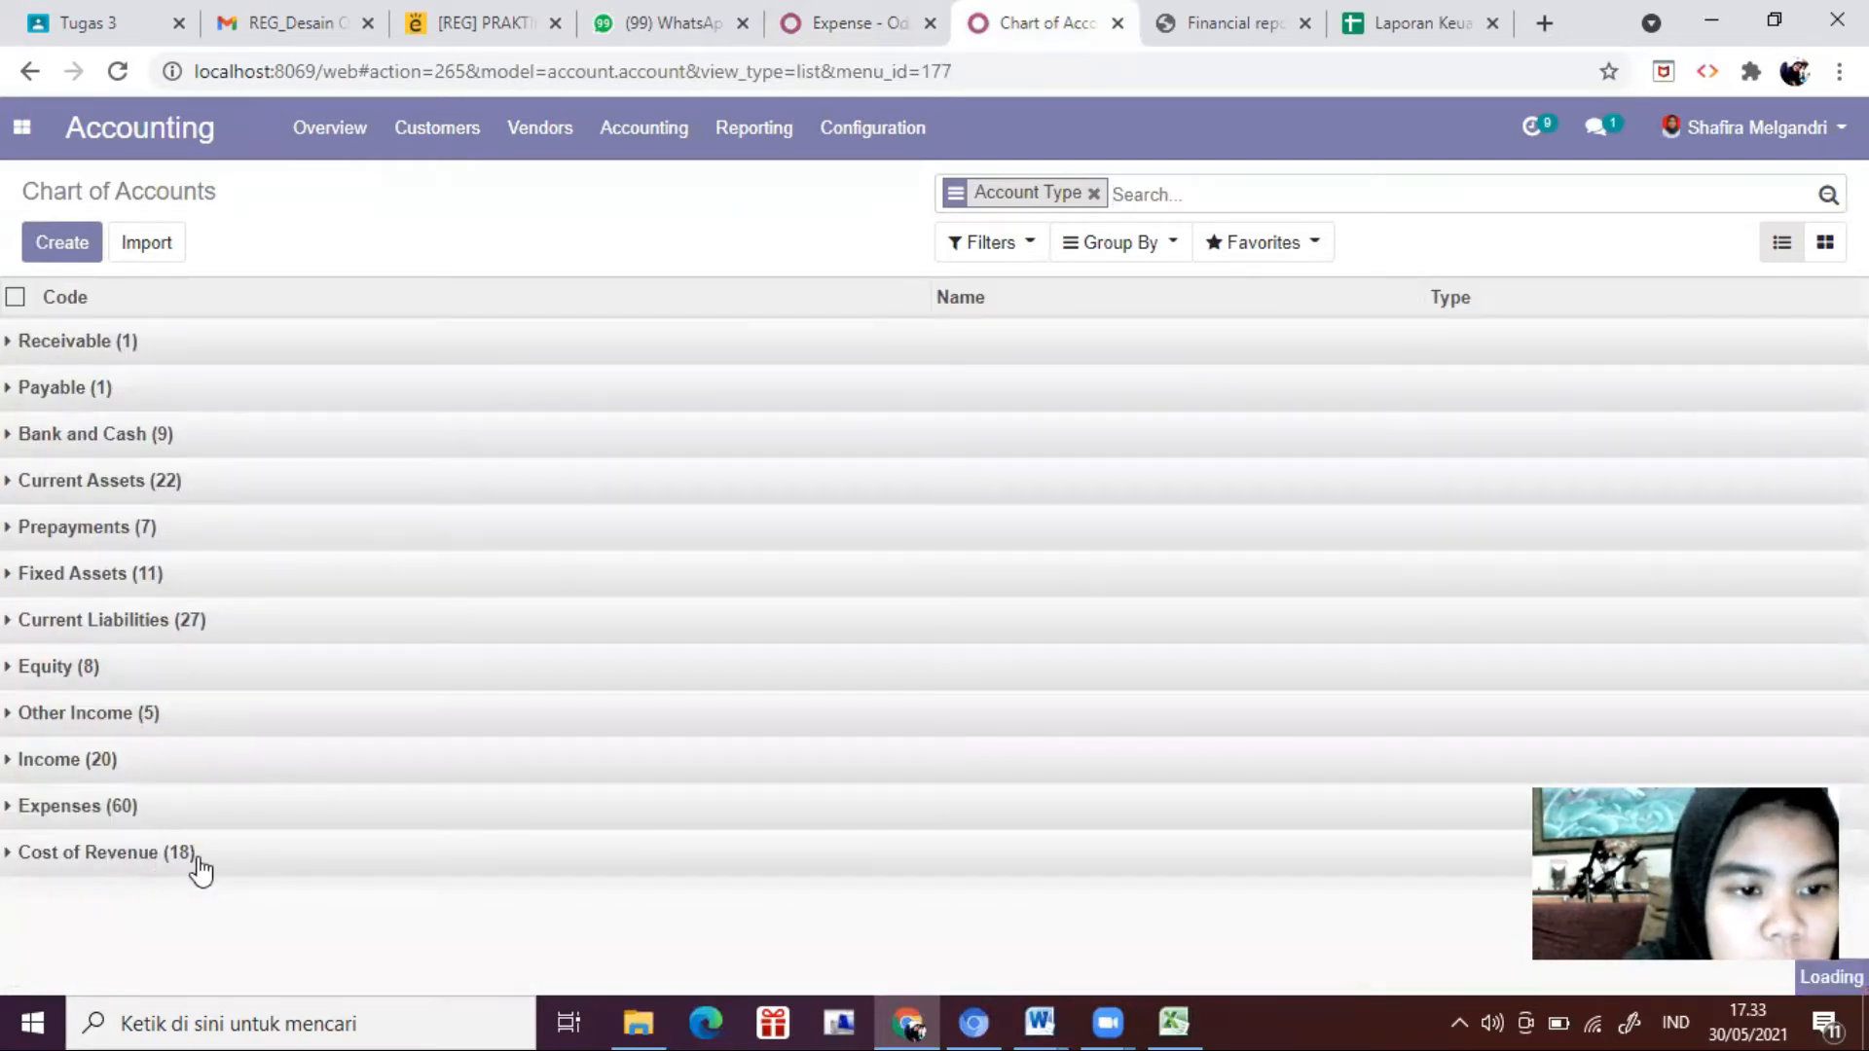
pyautogui.scroll(-1, 199, 866)
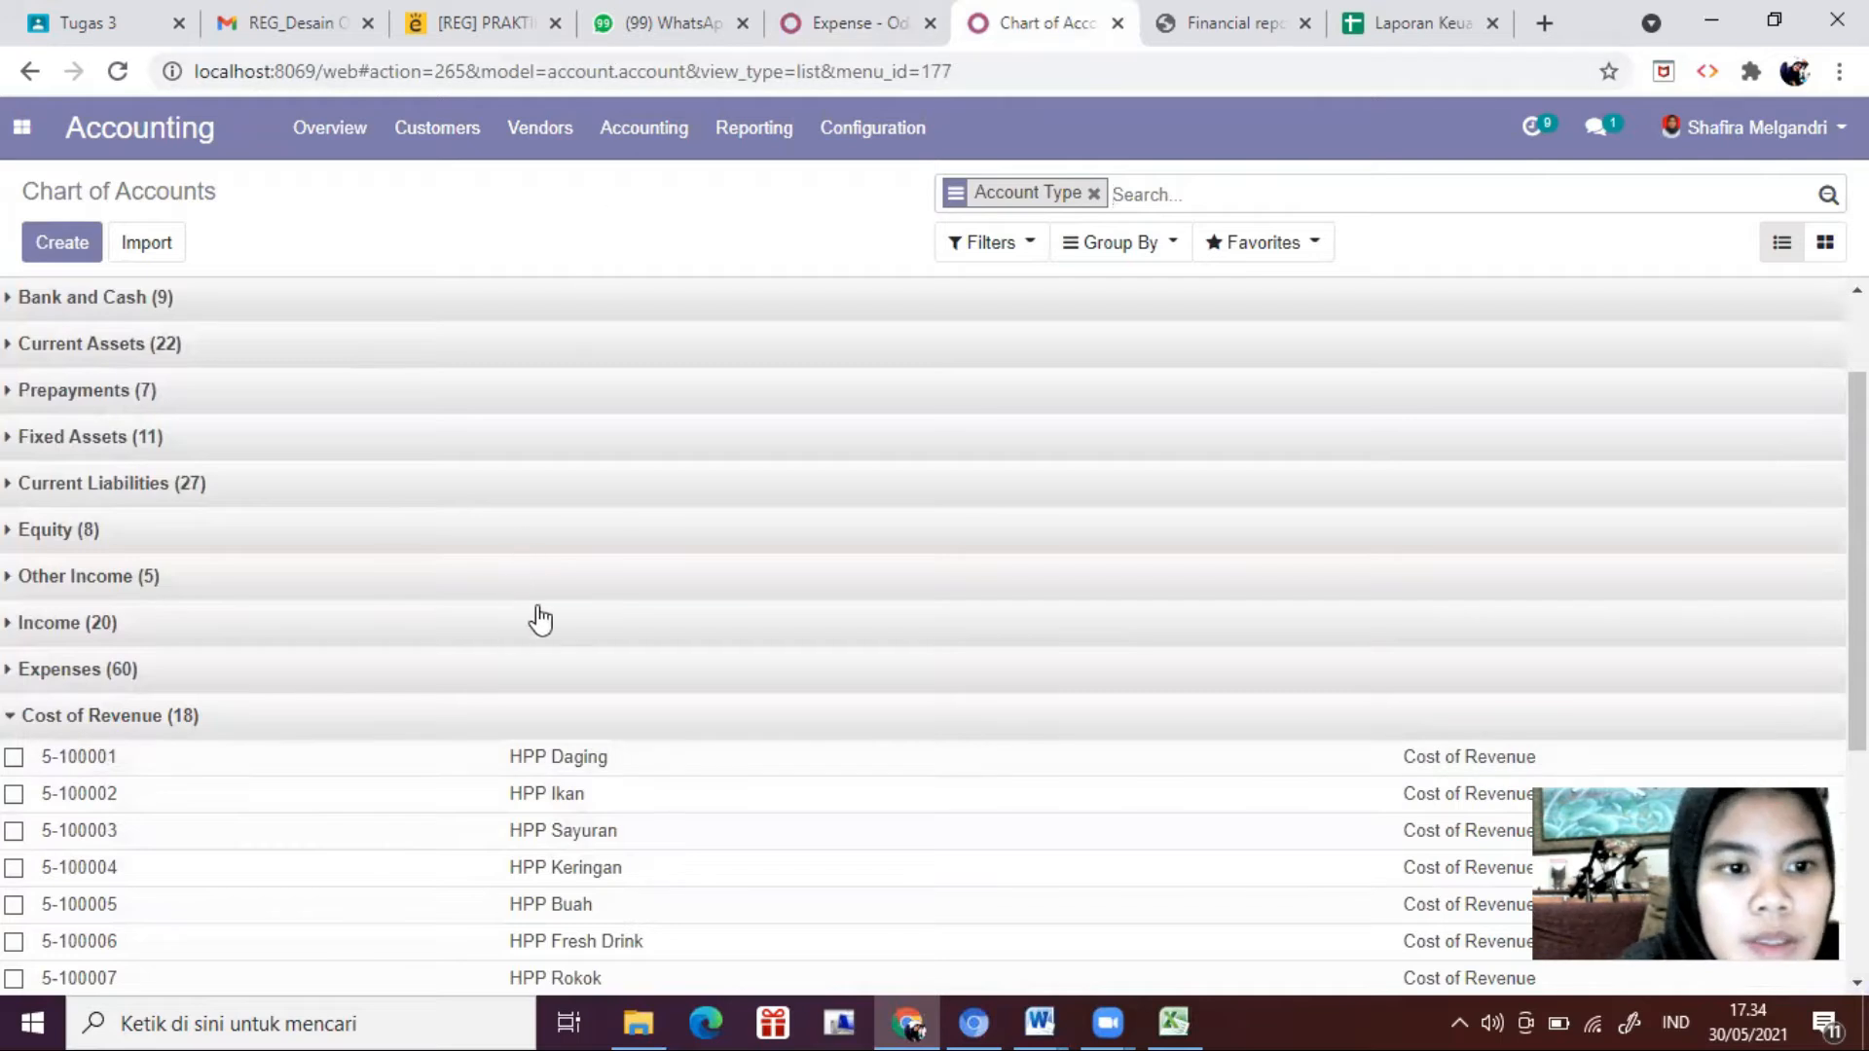
# Step: Add the Cost of Revenue account type to the Harga Pokok Penjualan (HPP) report and save the report
pyautogui.click(802, 28)
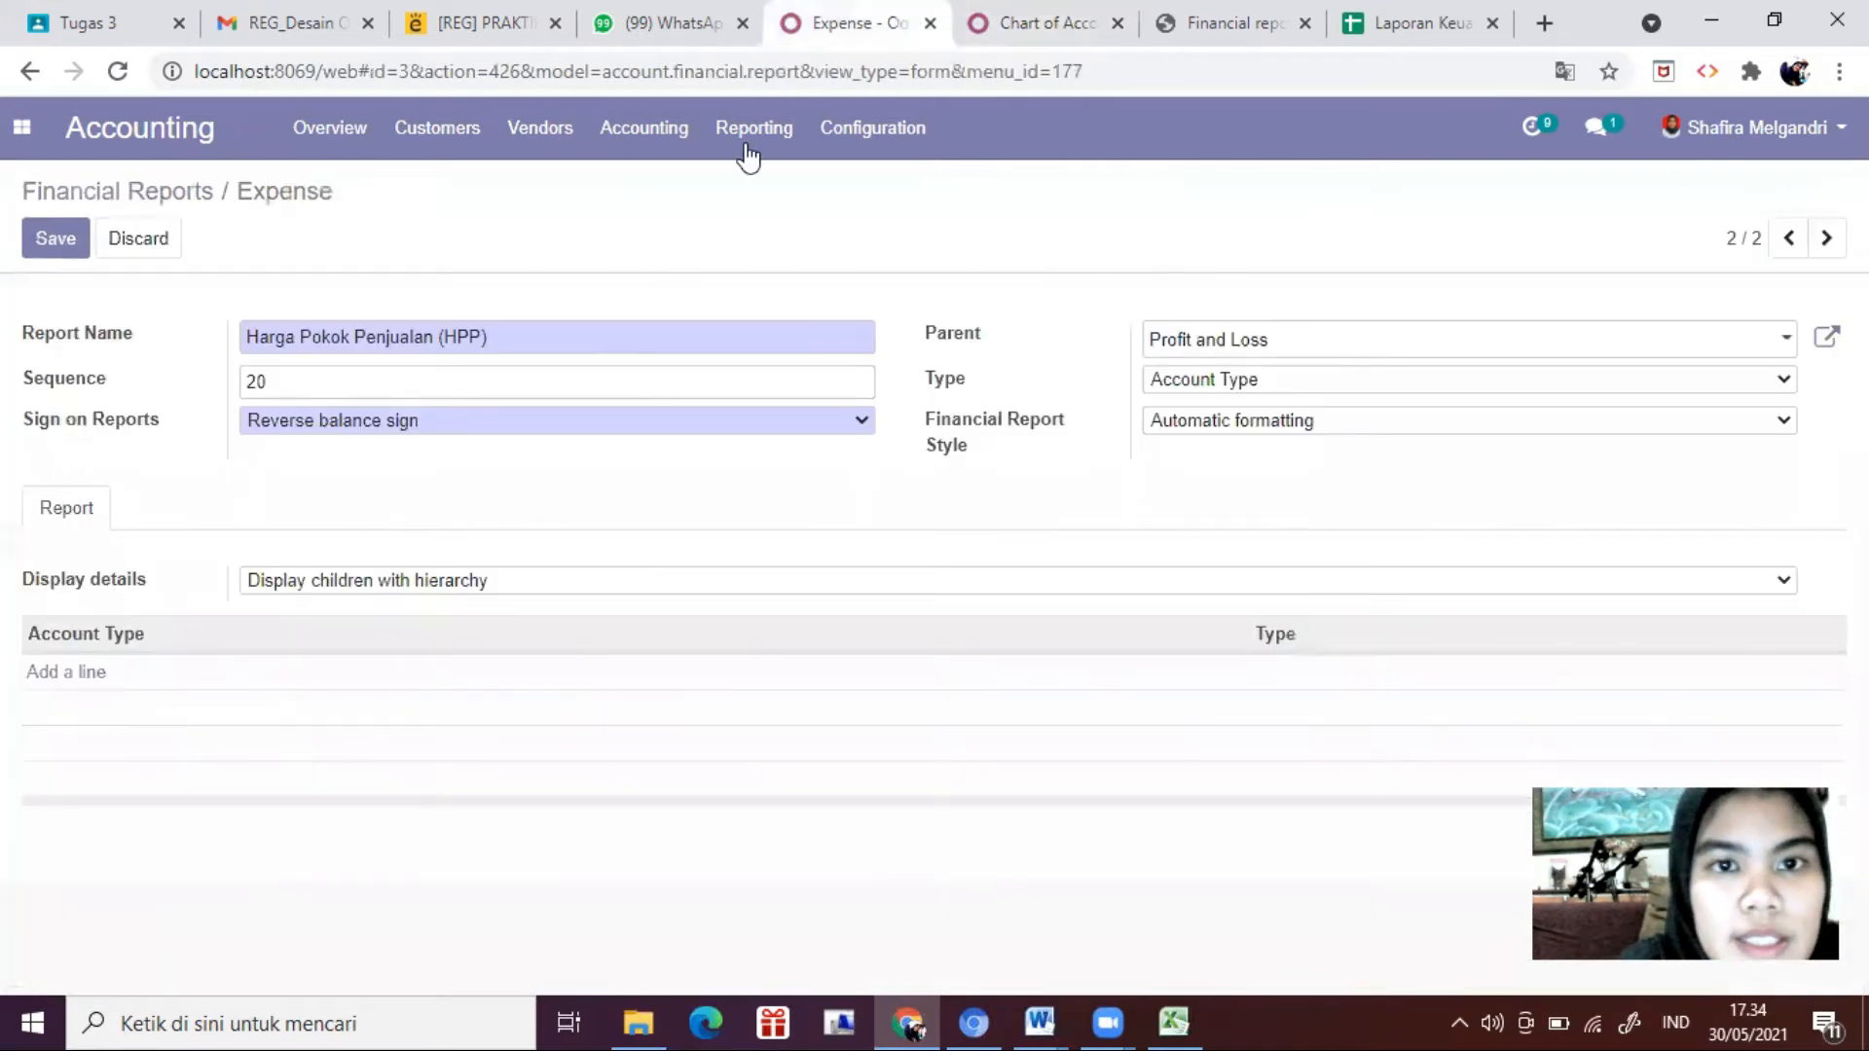
pyautogui.click(90, 671)
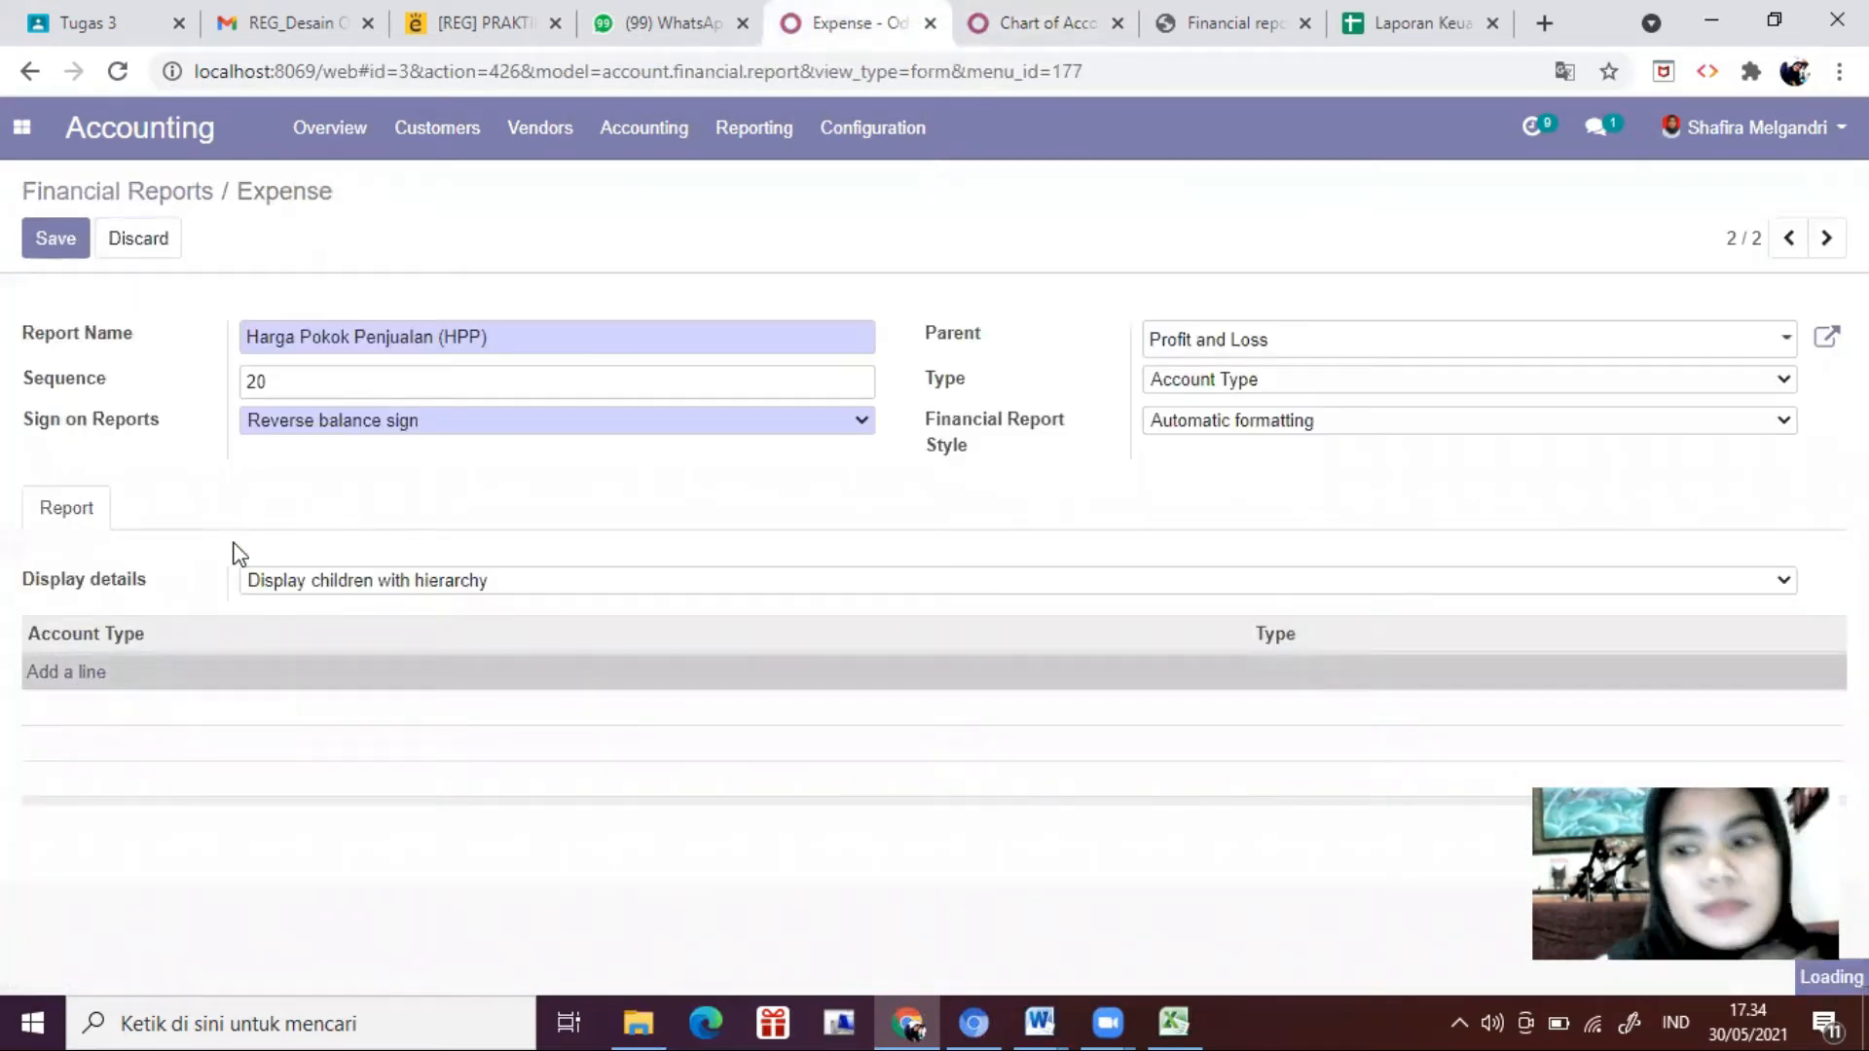
pyautogui.scroll(-1, 414, 774)
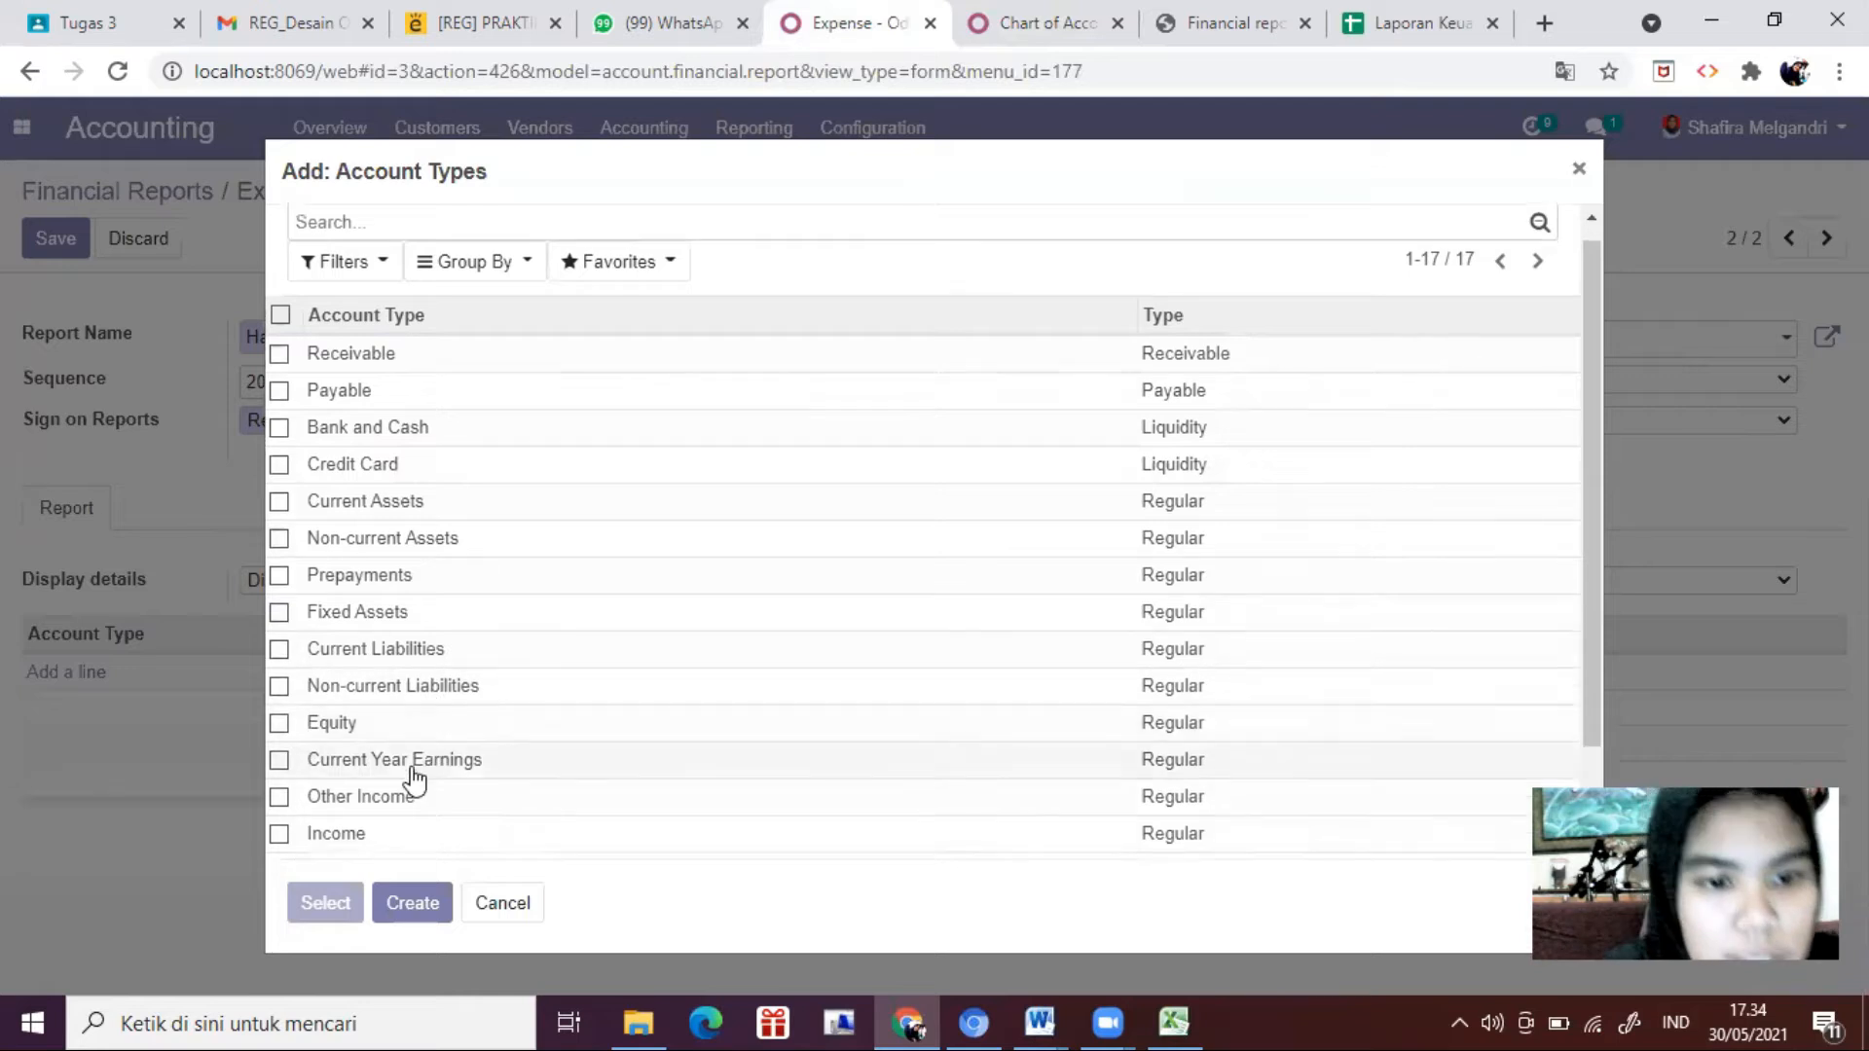
pyautogui.scroll(-2, 414, 774)
pyautogui.click(279, 833)
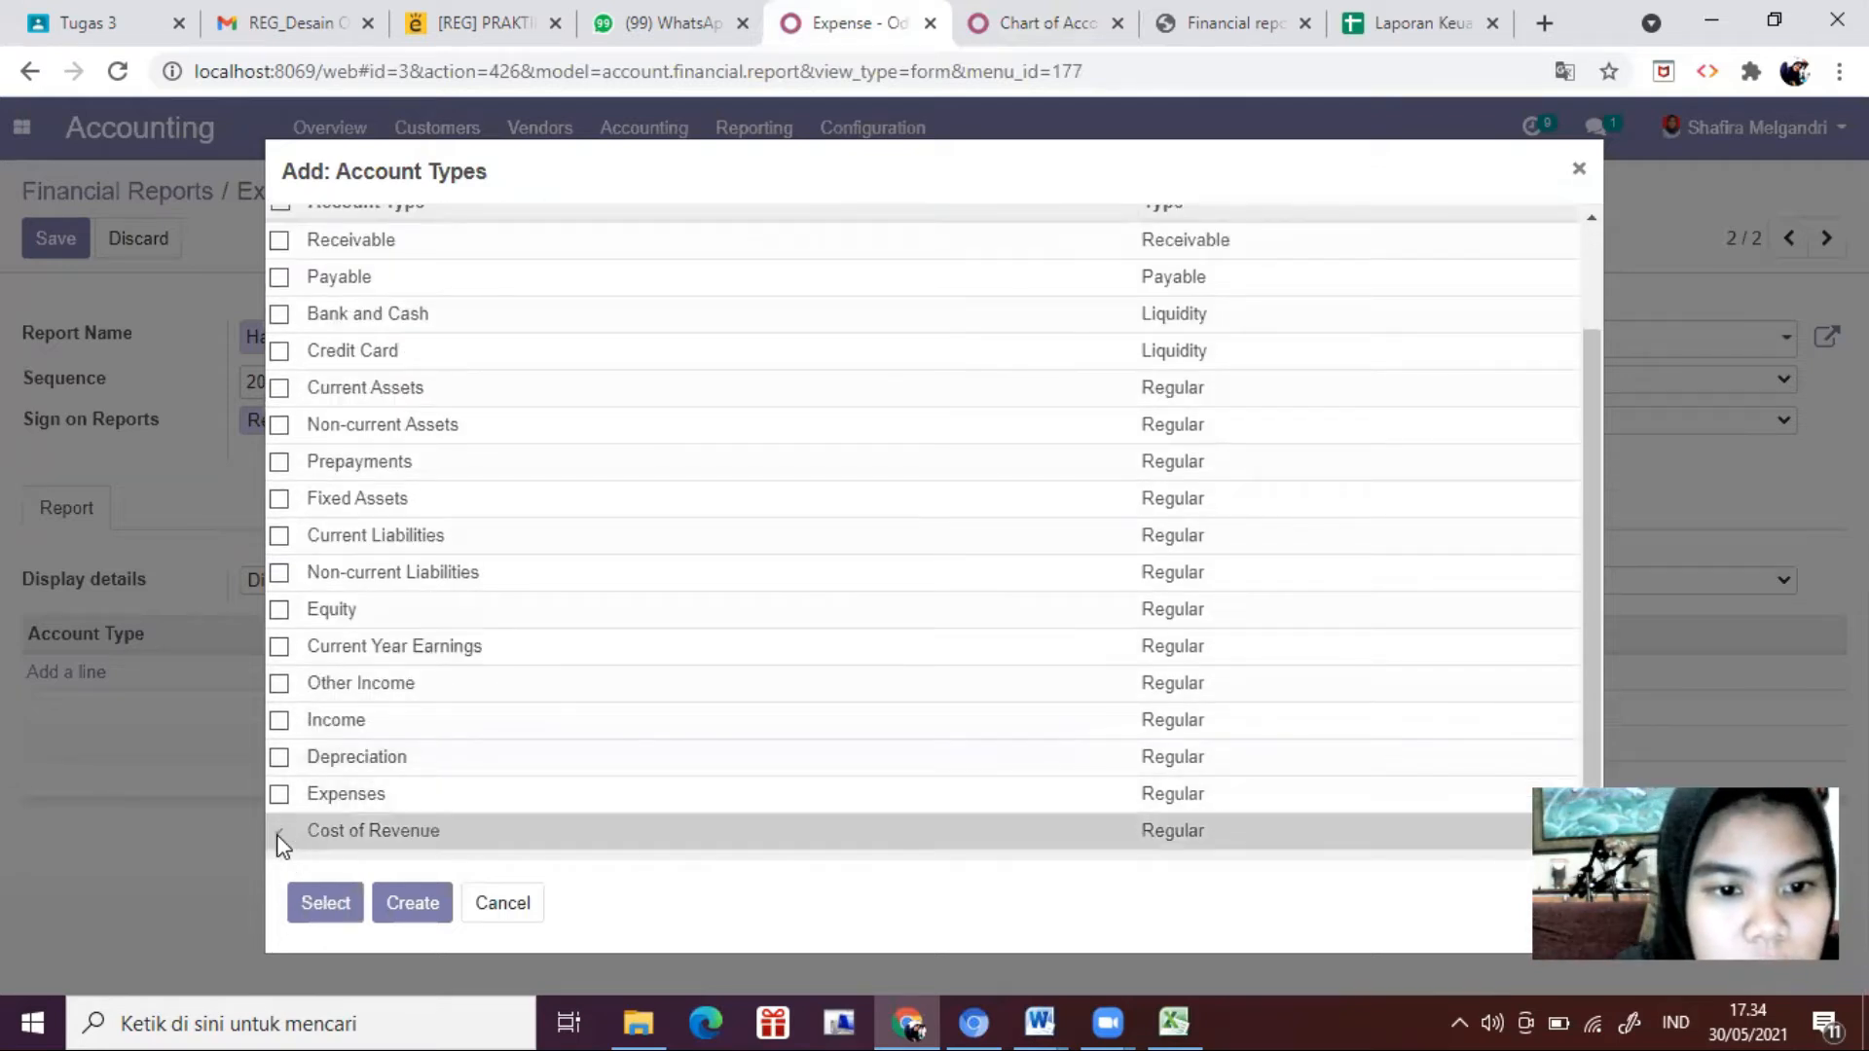
pyautogui.click(335, 904)
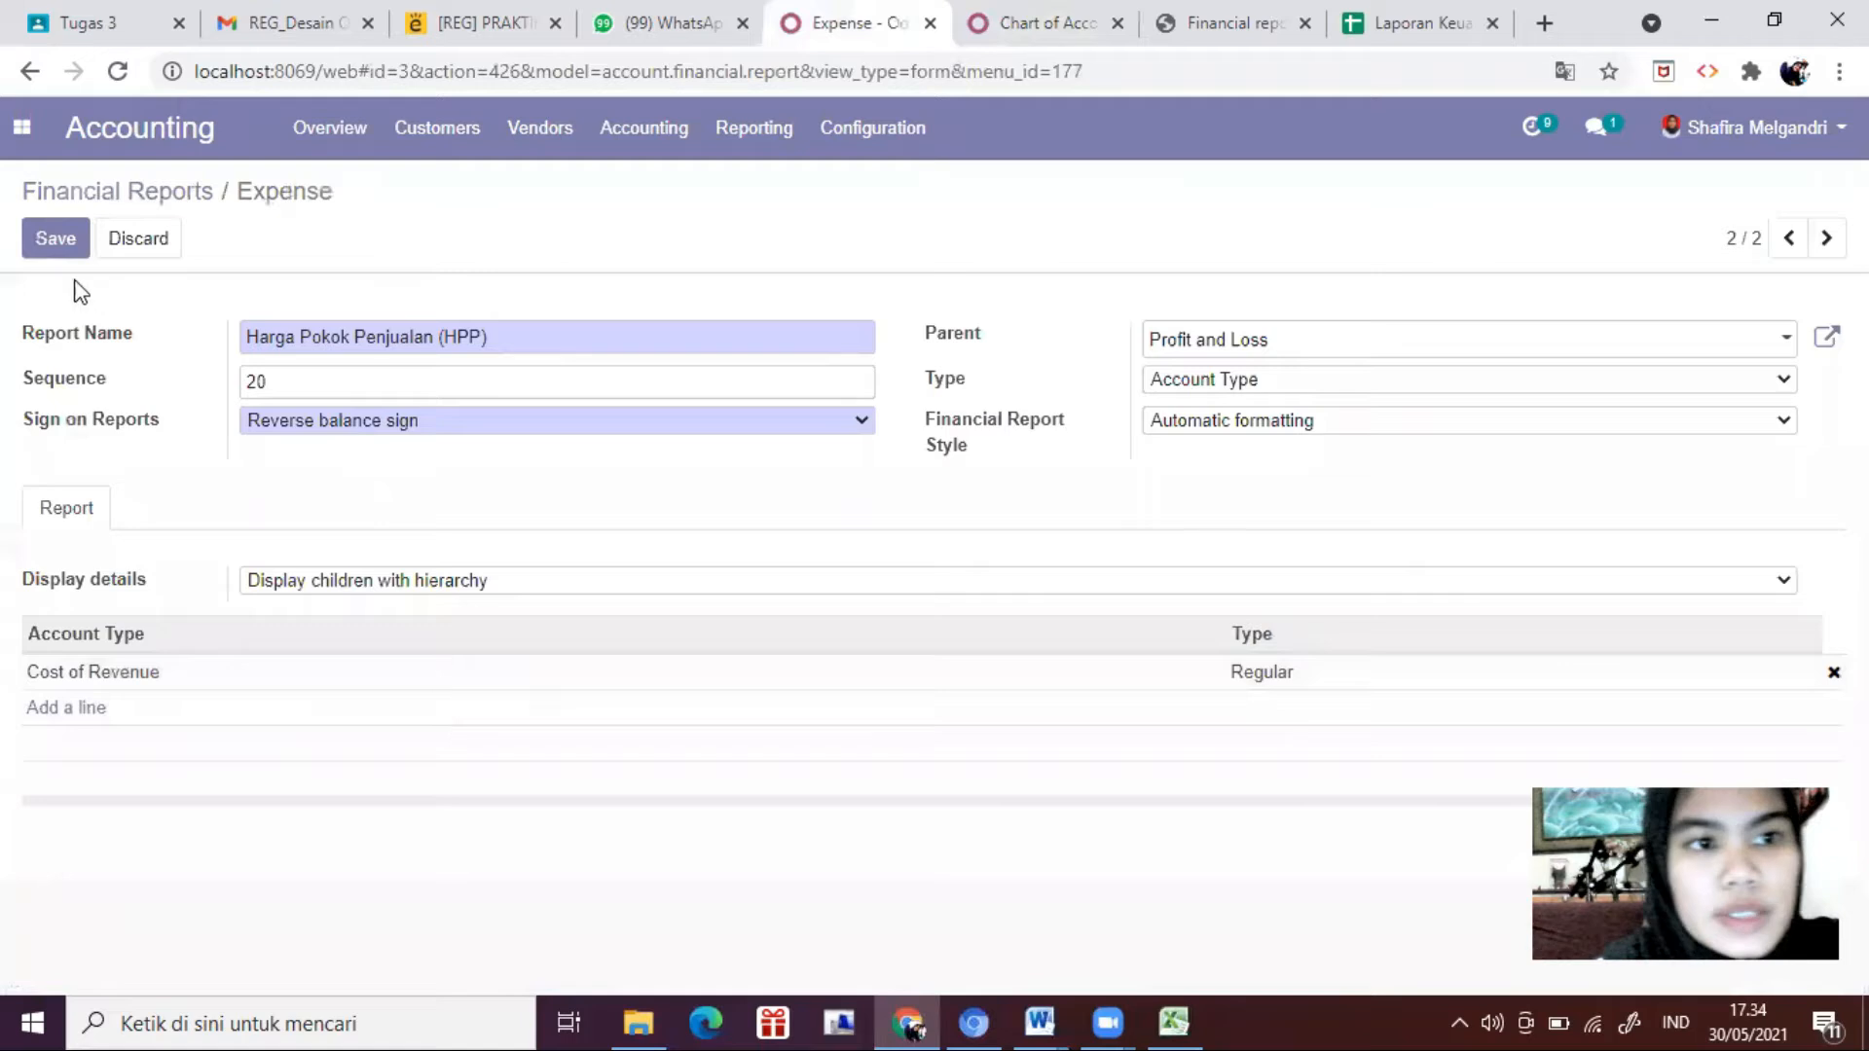
pyautogui.click(55, 241)
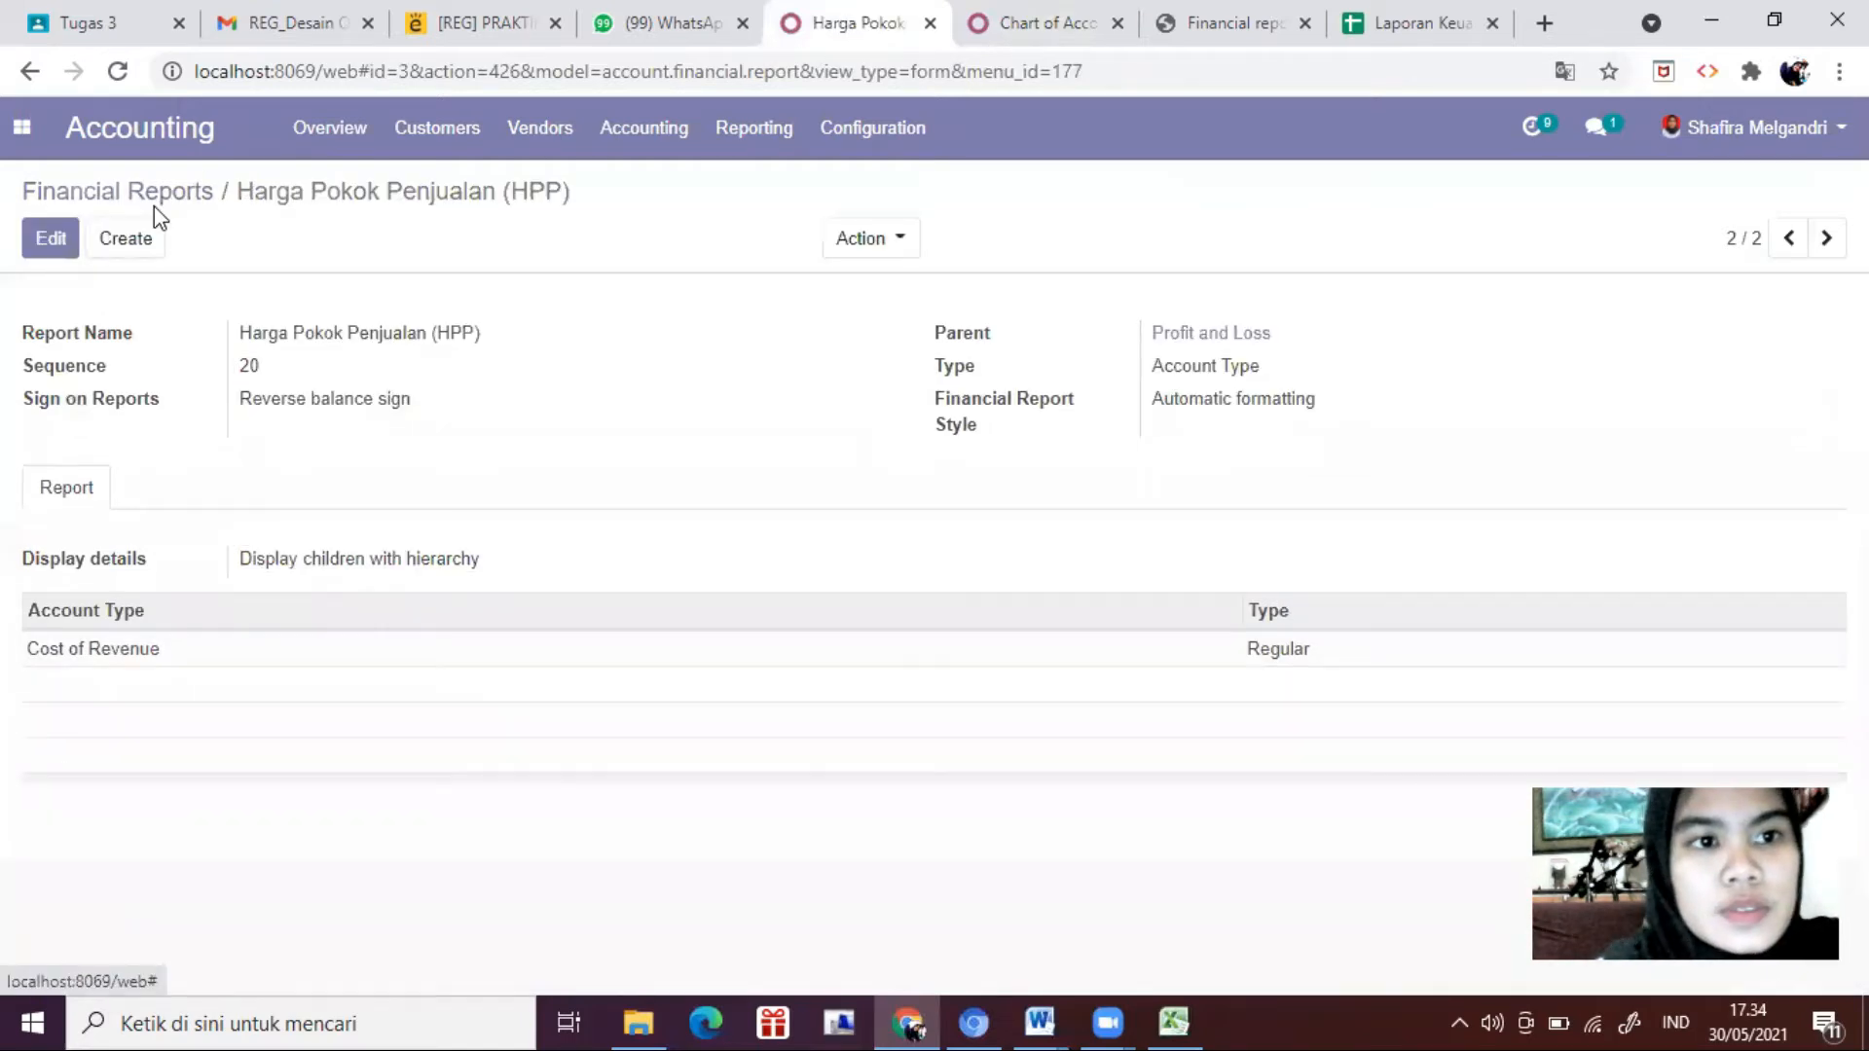
# Step: Create a financial report named Laba (Rugi) Kotor from the Excel sheet, with sequence 30, Reverse balance sign and parent Profit and Loss
pyautogui.click(119, 241)
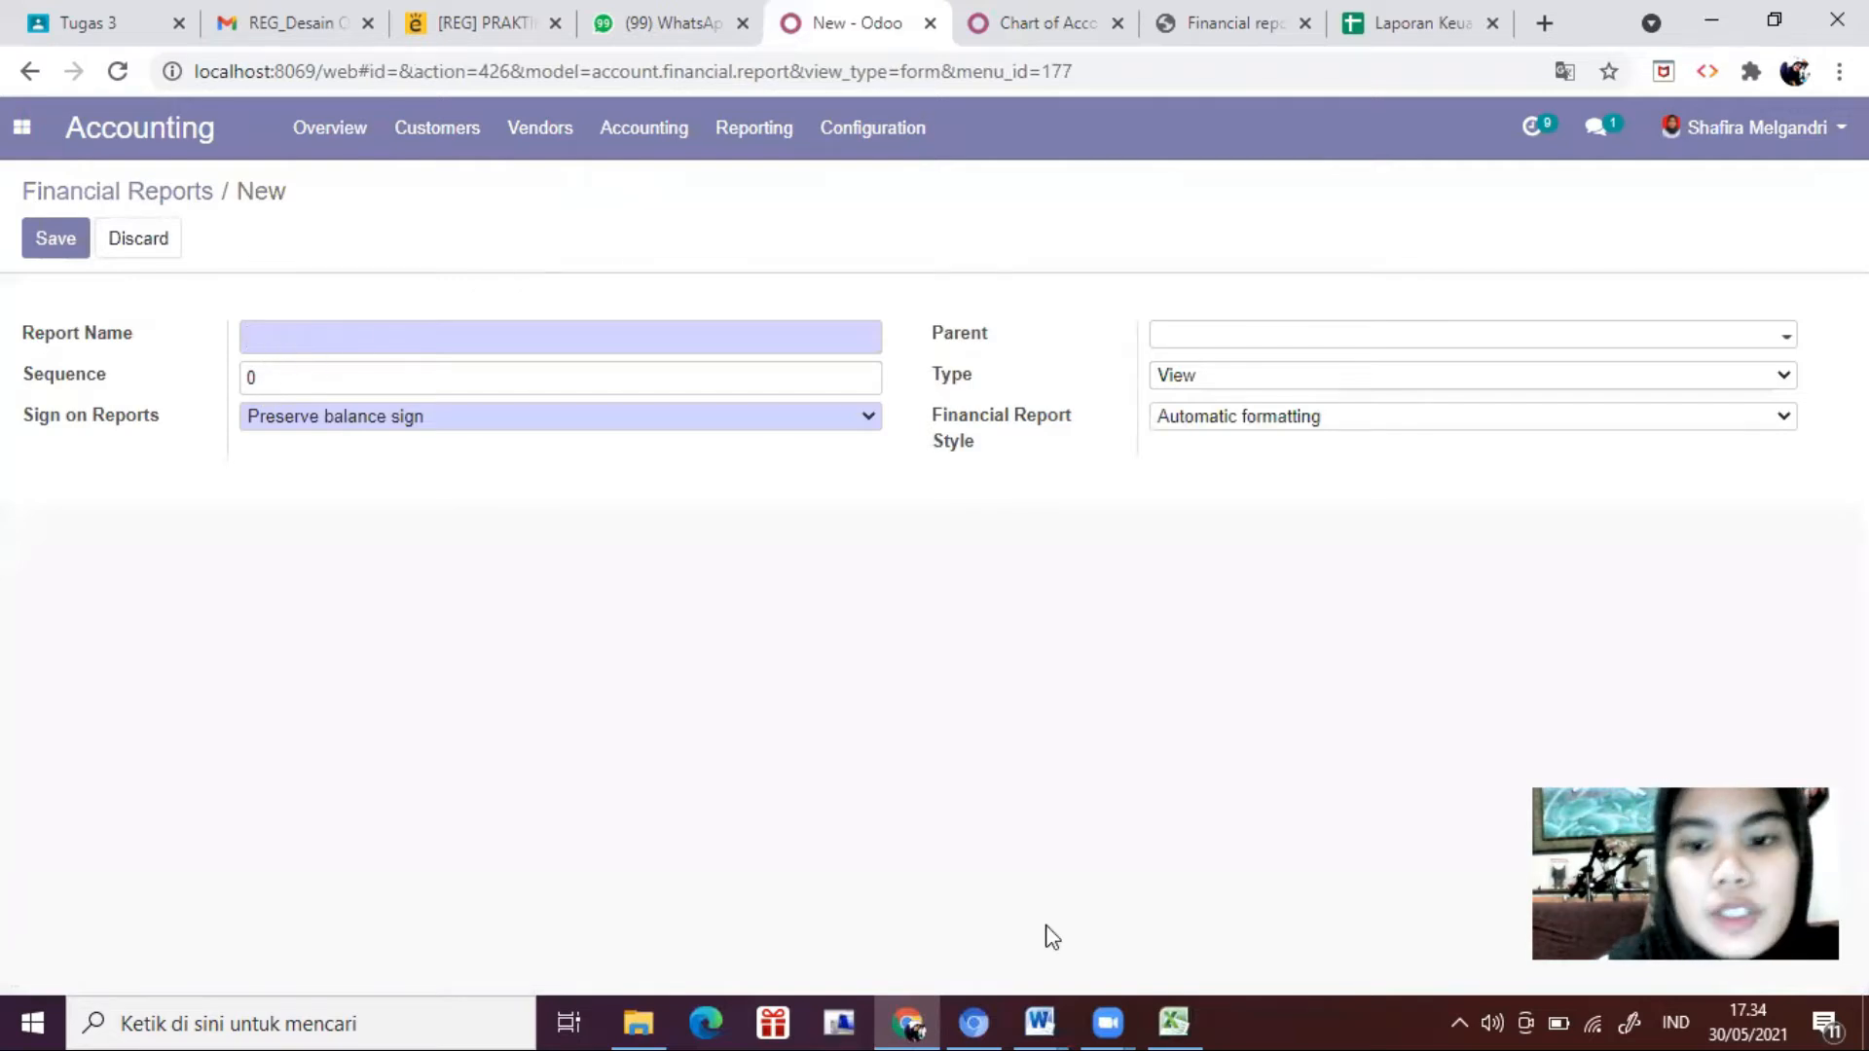
pyautogui.click(1176, 1022)
pyautogui.scroll(-1, 507, 770)
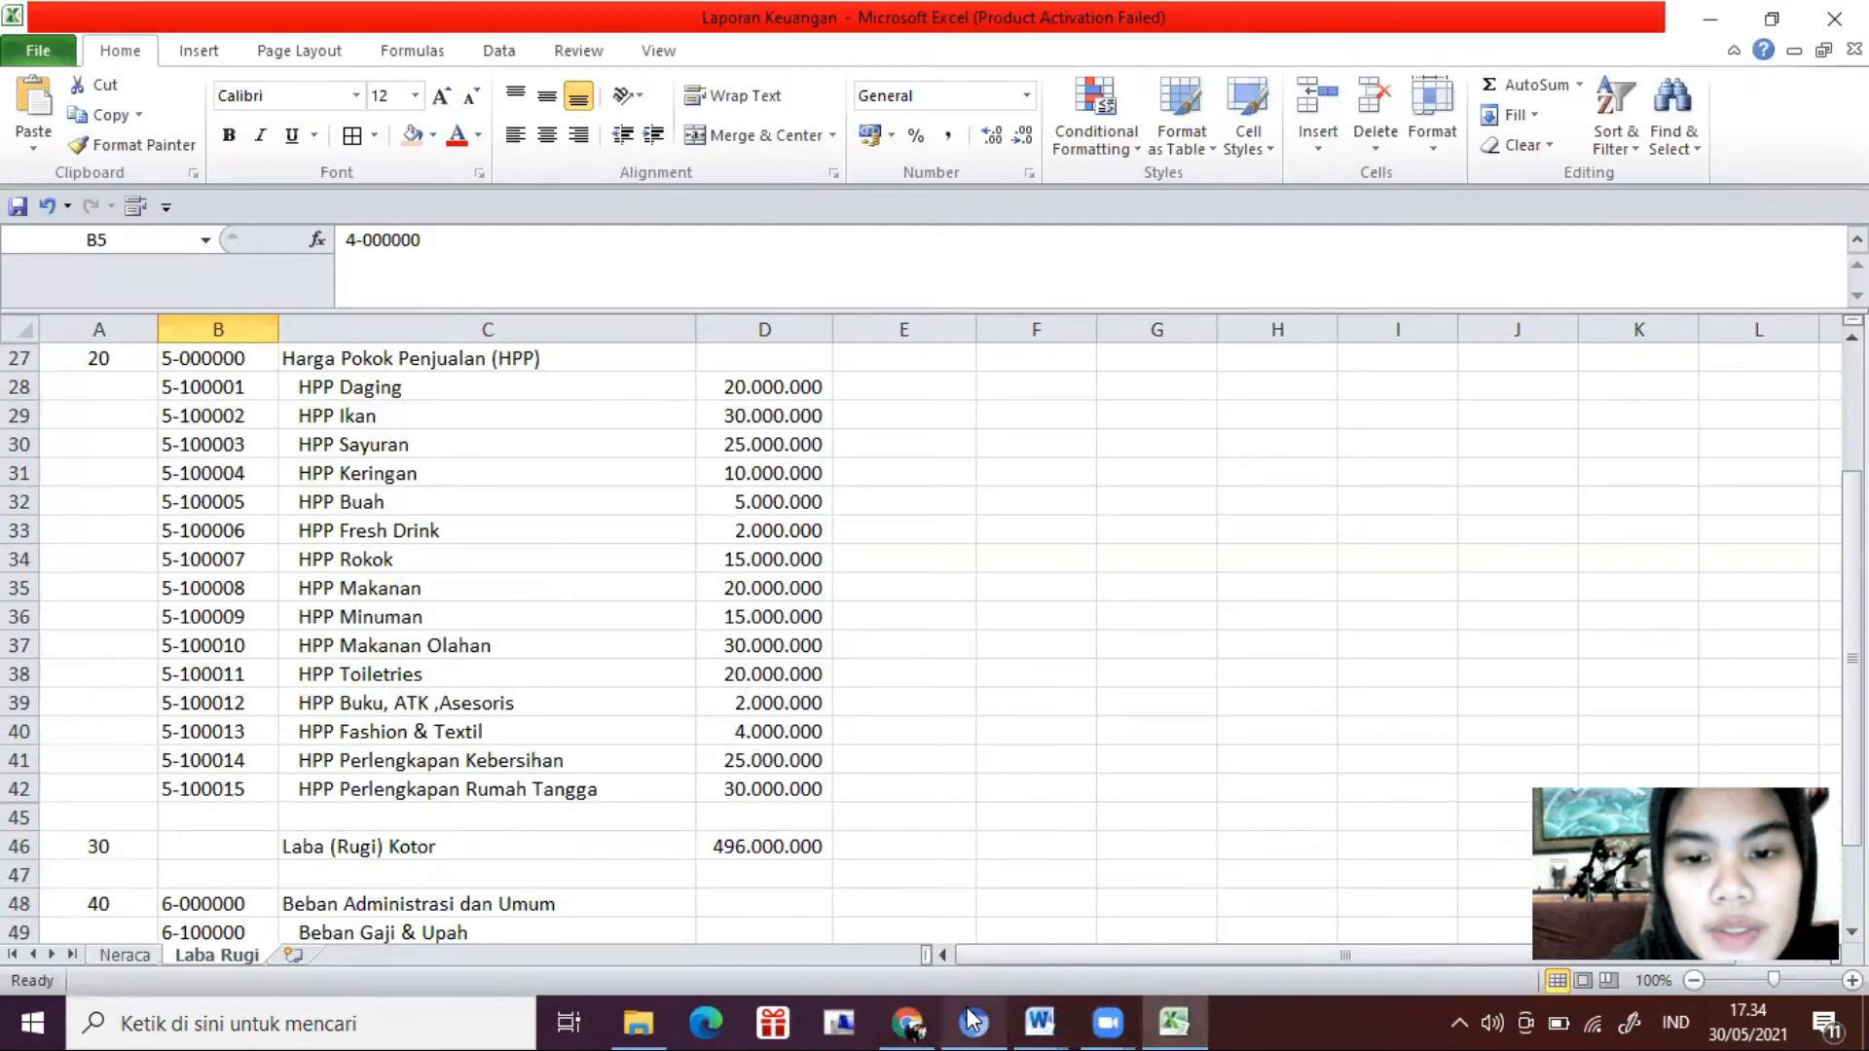
pyautogui.click(908, 1022)
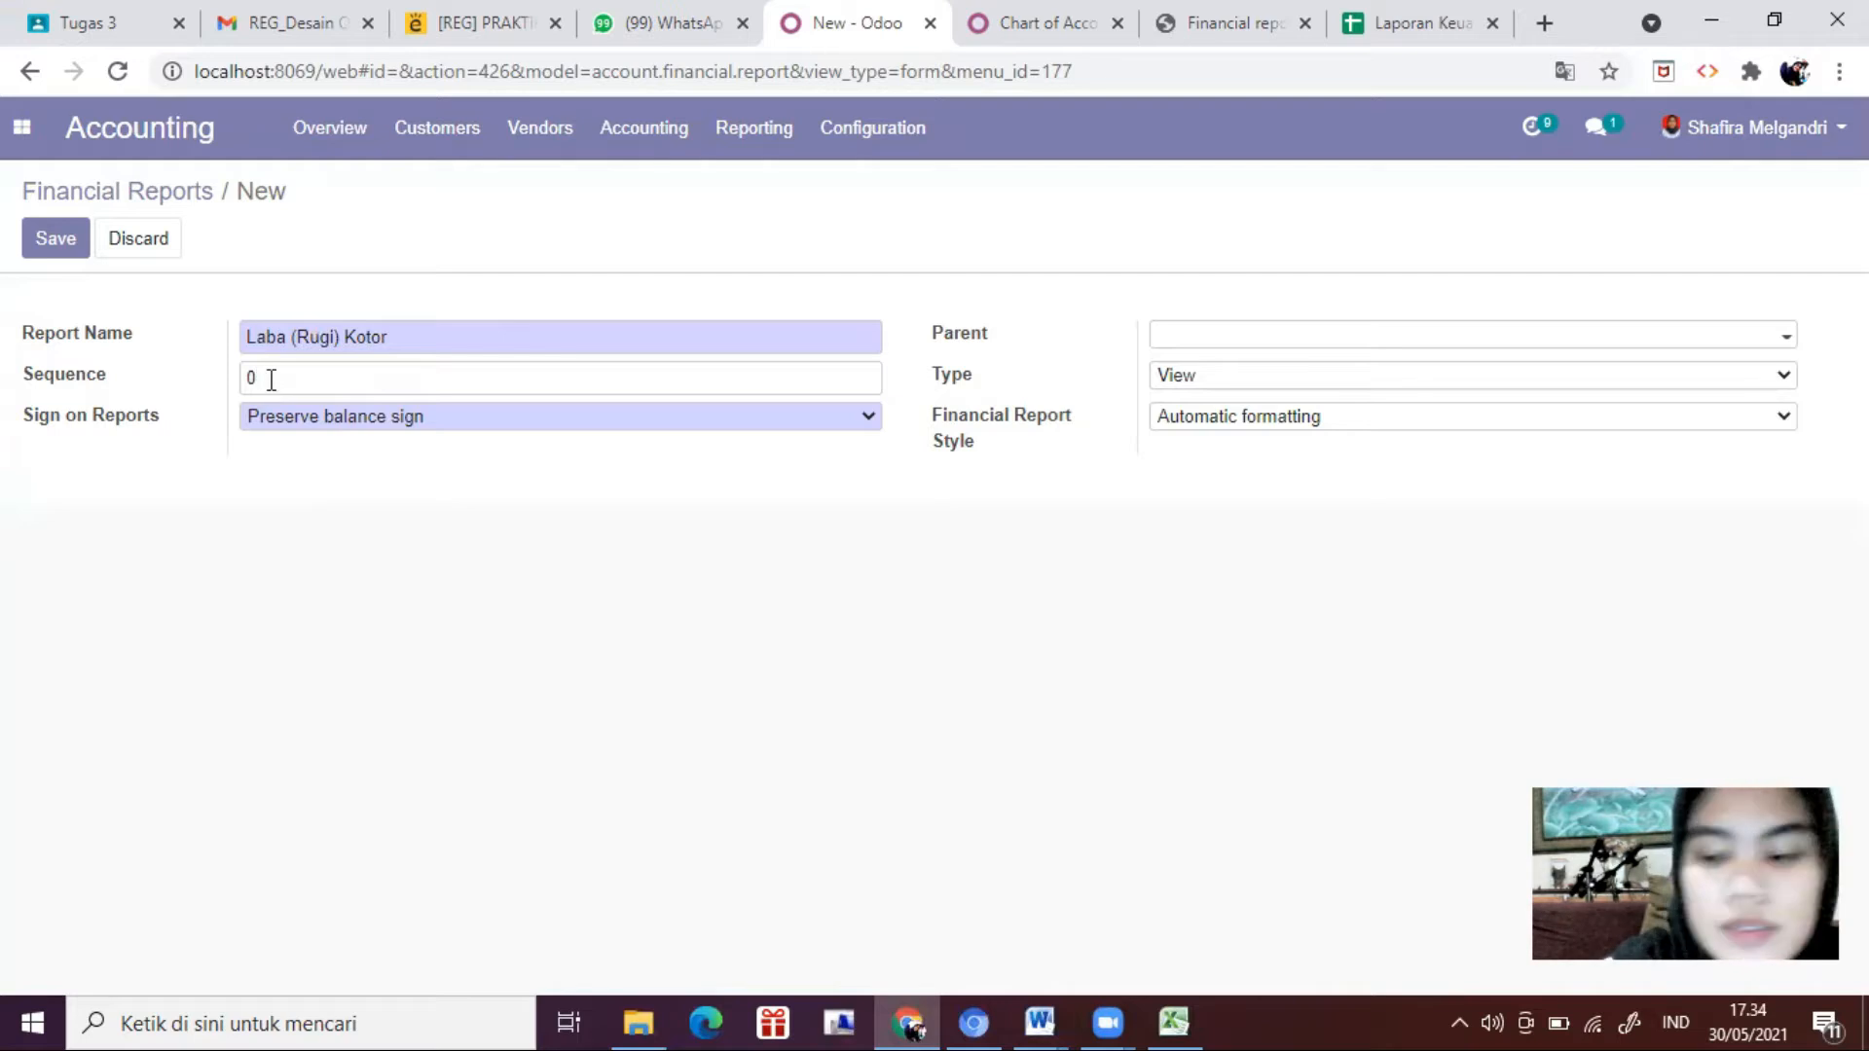
pyautogui.click(467, 418)
pyautogui.click(416, 446)
pyautogui.click(1192, 340)
pyautogui.click(1352, 375)
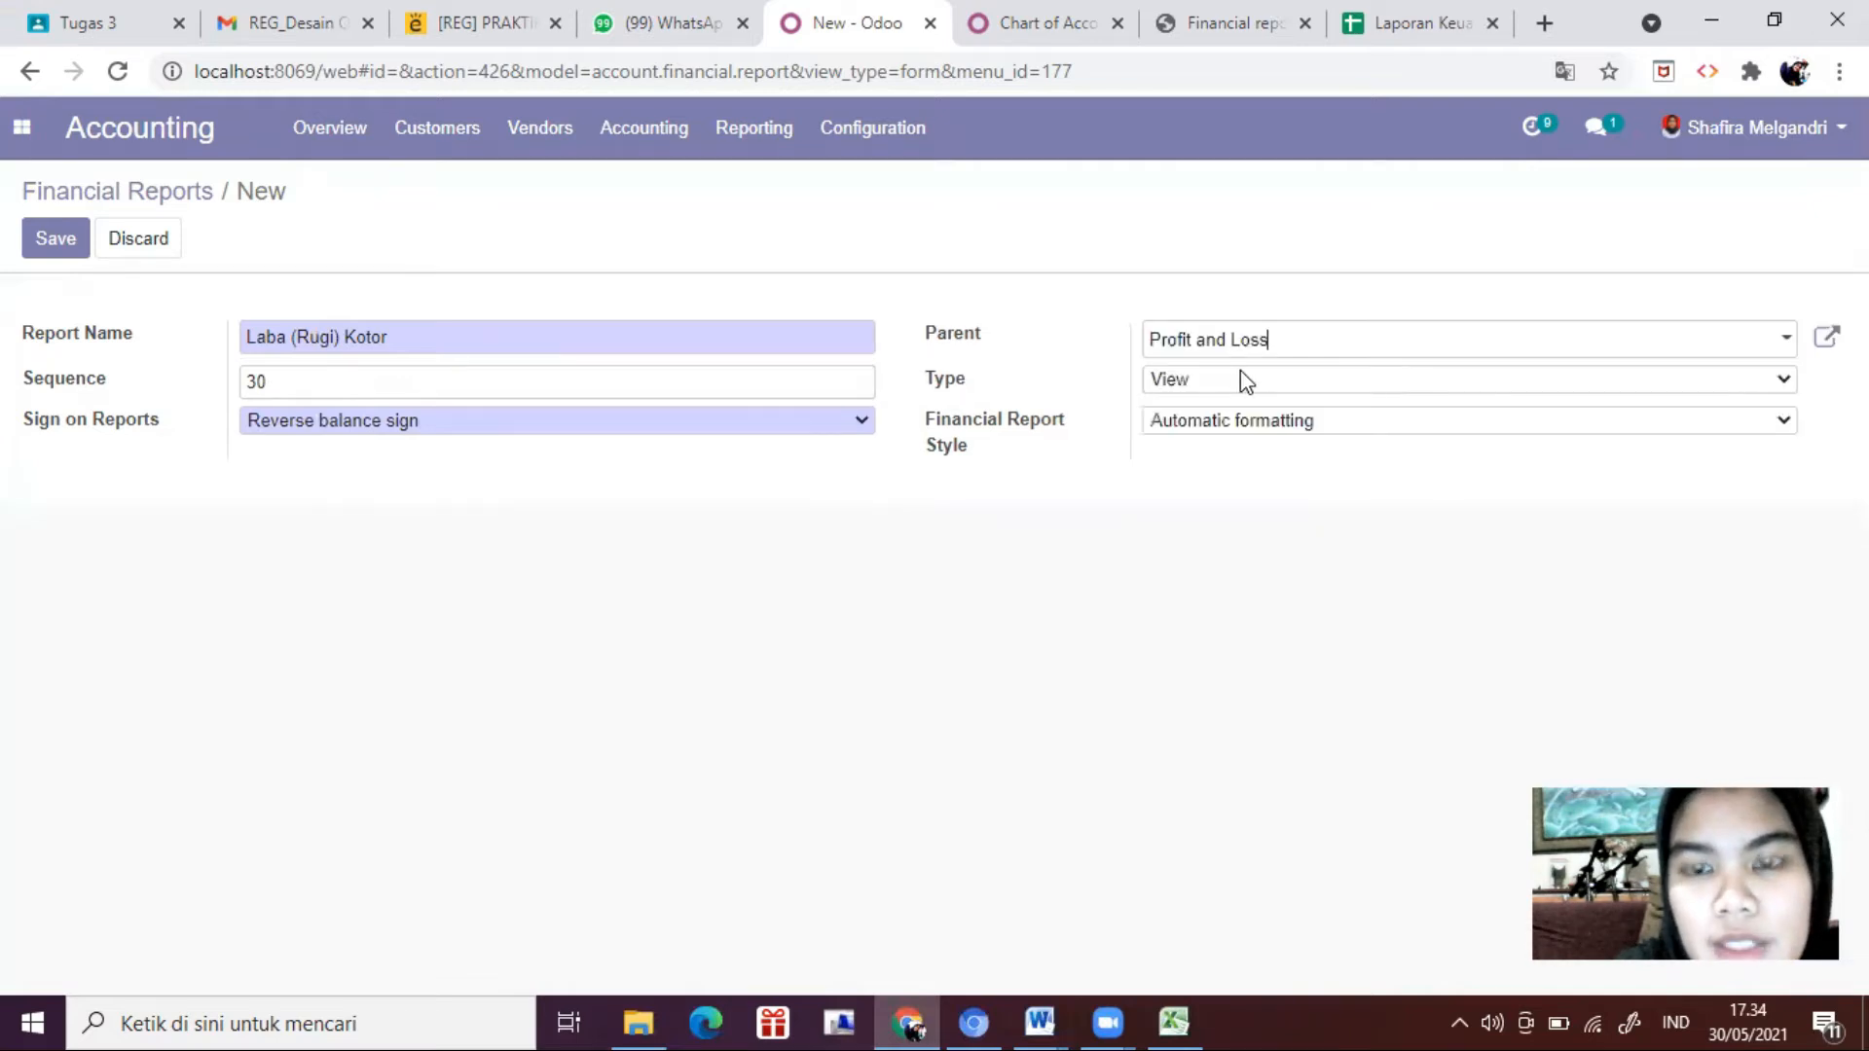
# Step: Set the Laba (Rugi) Kotor report's type to Account Type and its details to Display children with hierarchy
pyautogui.click(1234, 387)
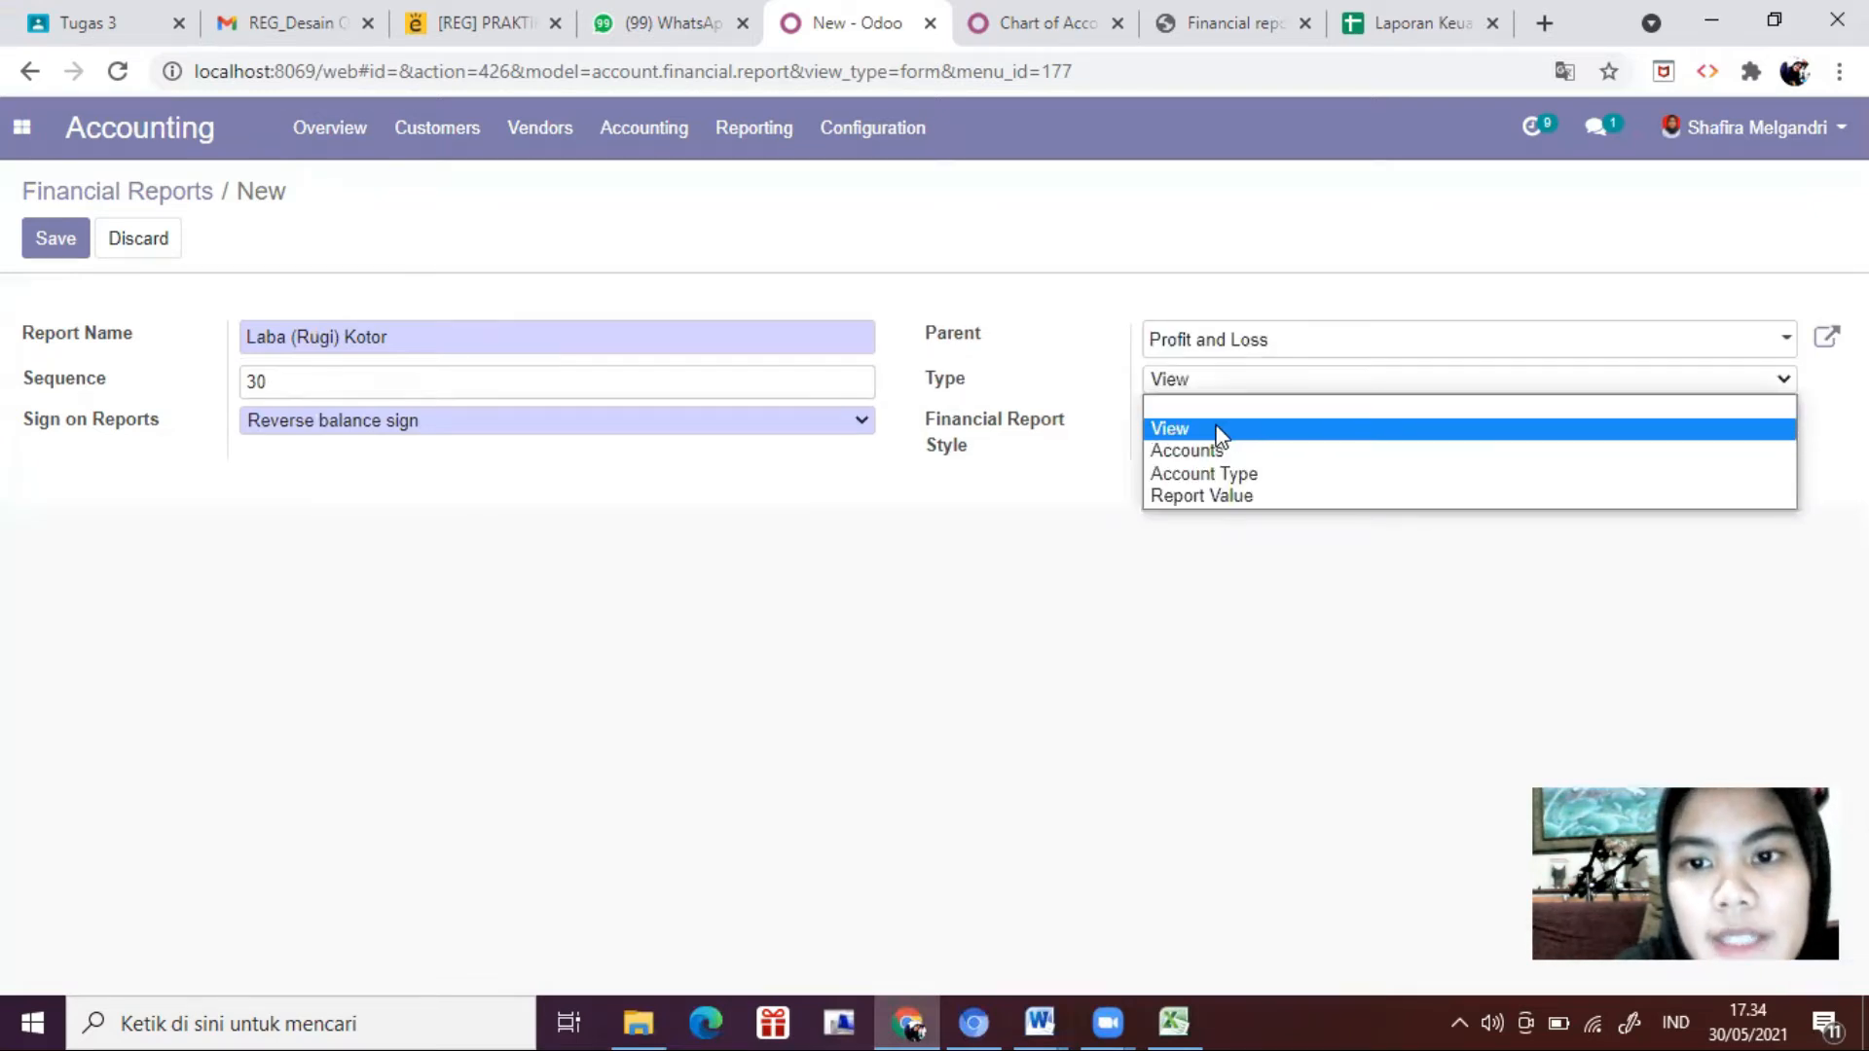
pyautogui.click(1234, 477)
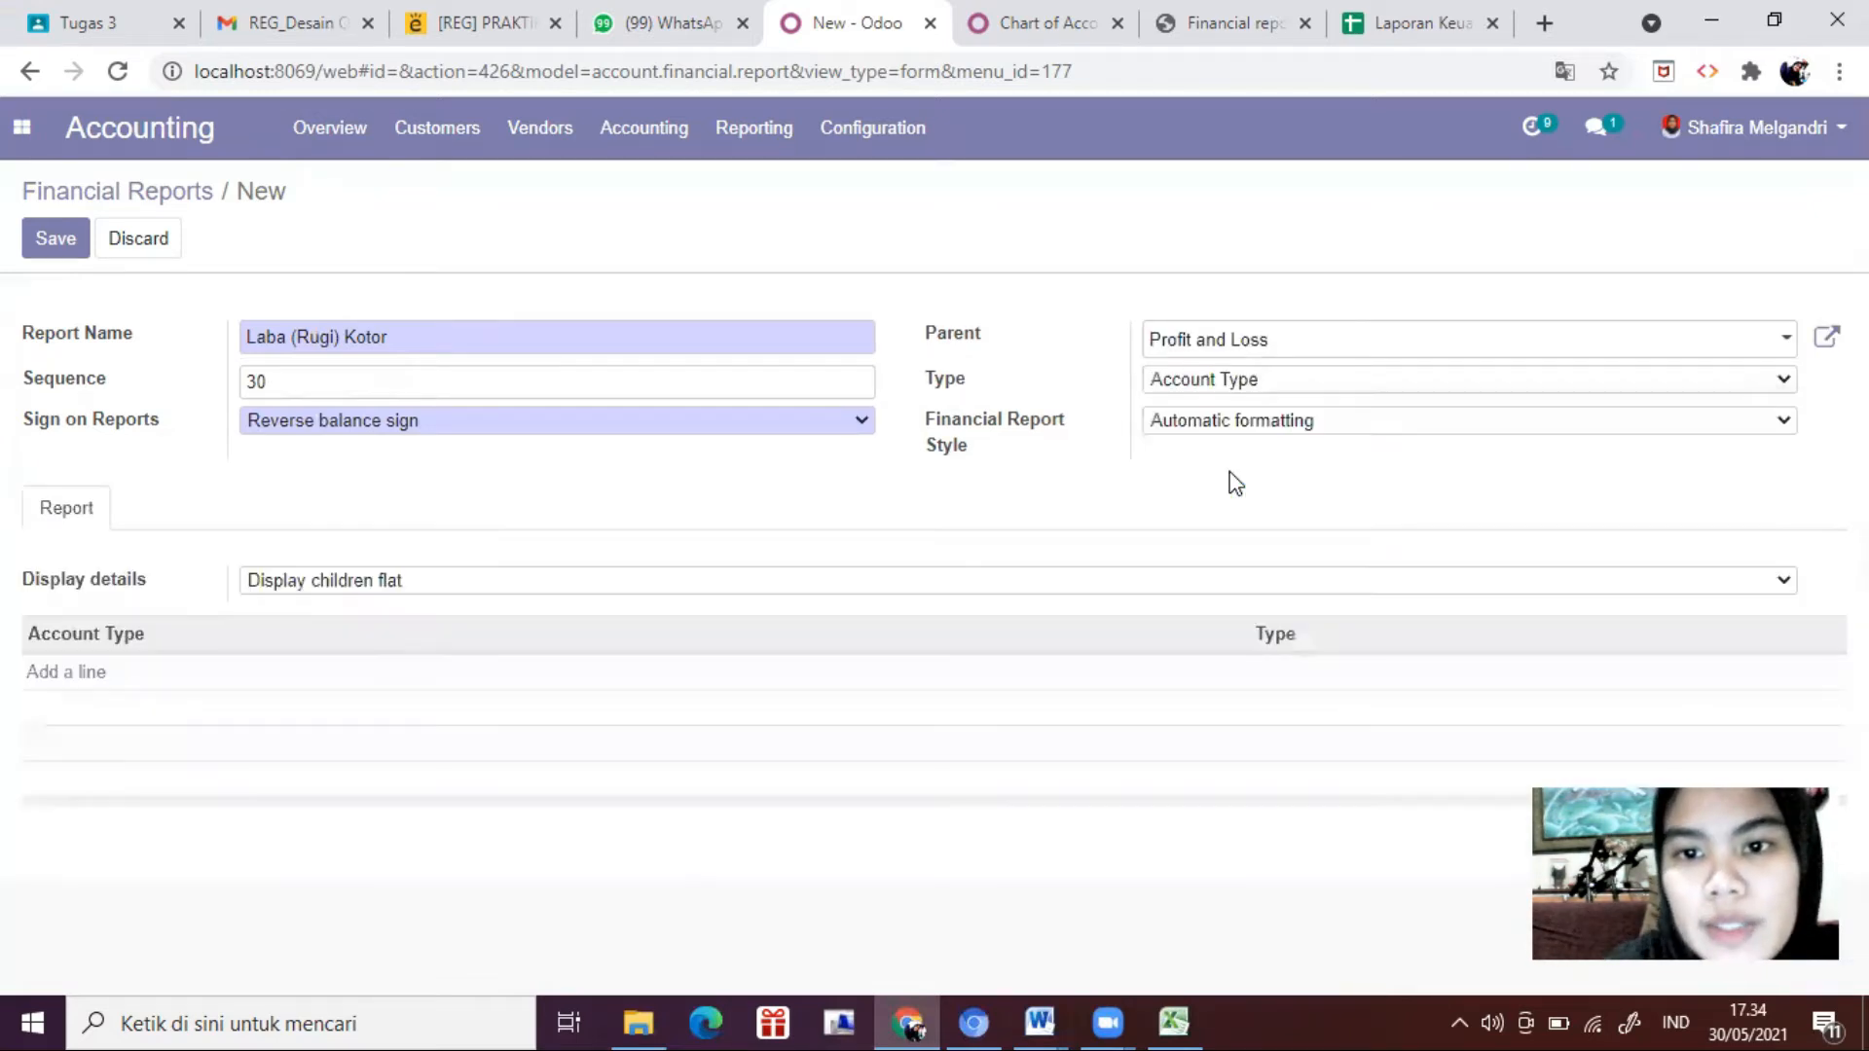
pyautogui.click(274, 594)
pyautogui.click(351, 676)
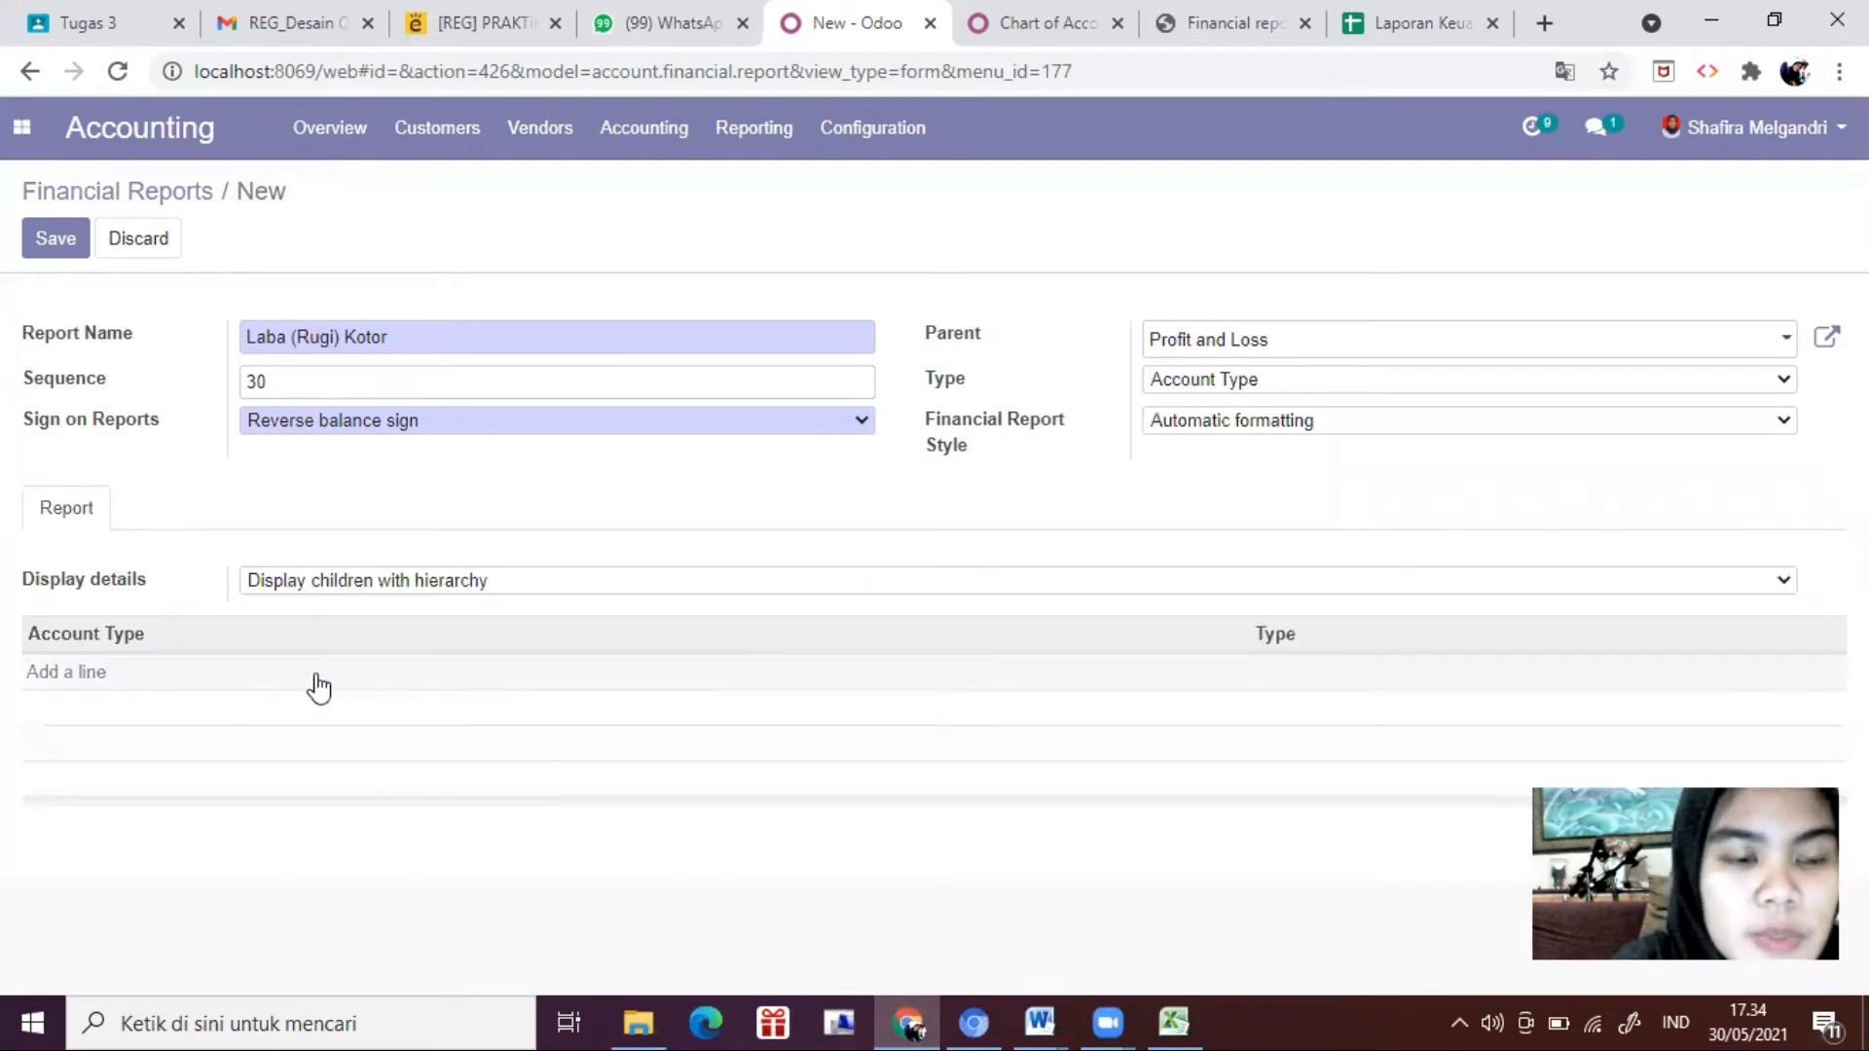
# Step: Check the Laba (Rugi) Kotor formula in Excel, and add the Income and Cost of Revenue account types to that Odoo report and save it
pyautogui.click(90, 678)
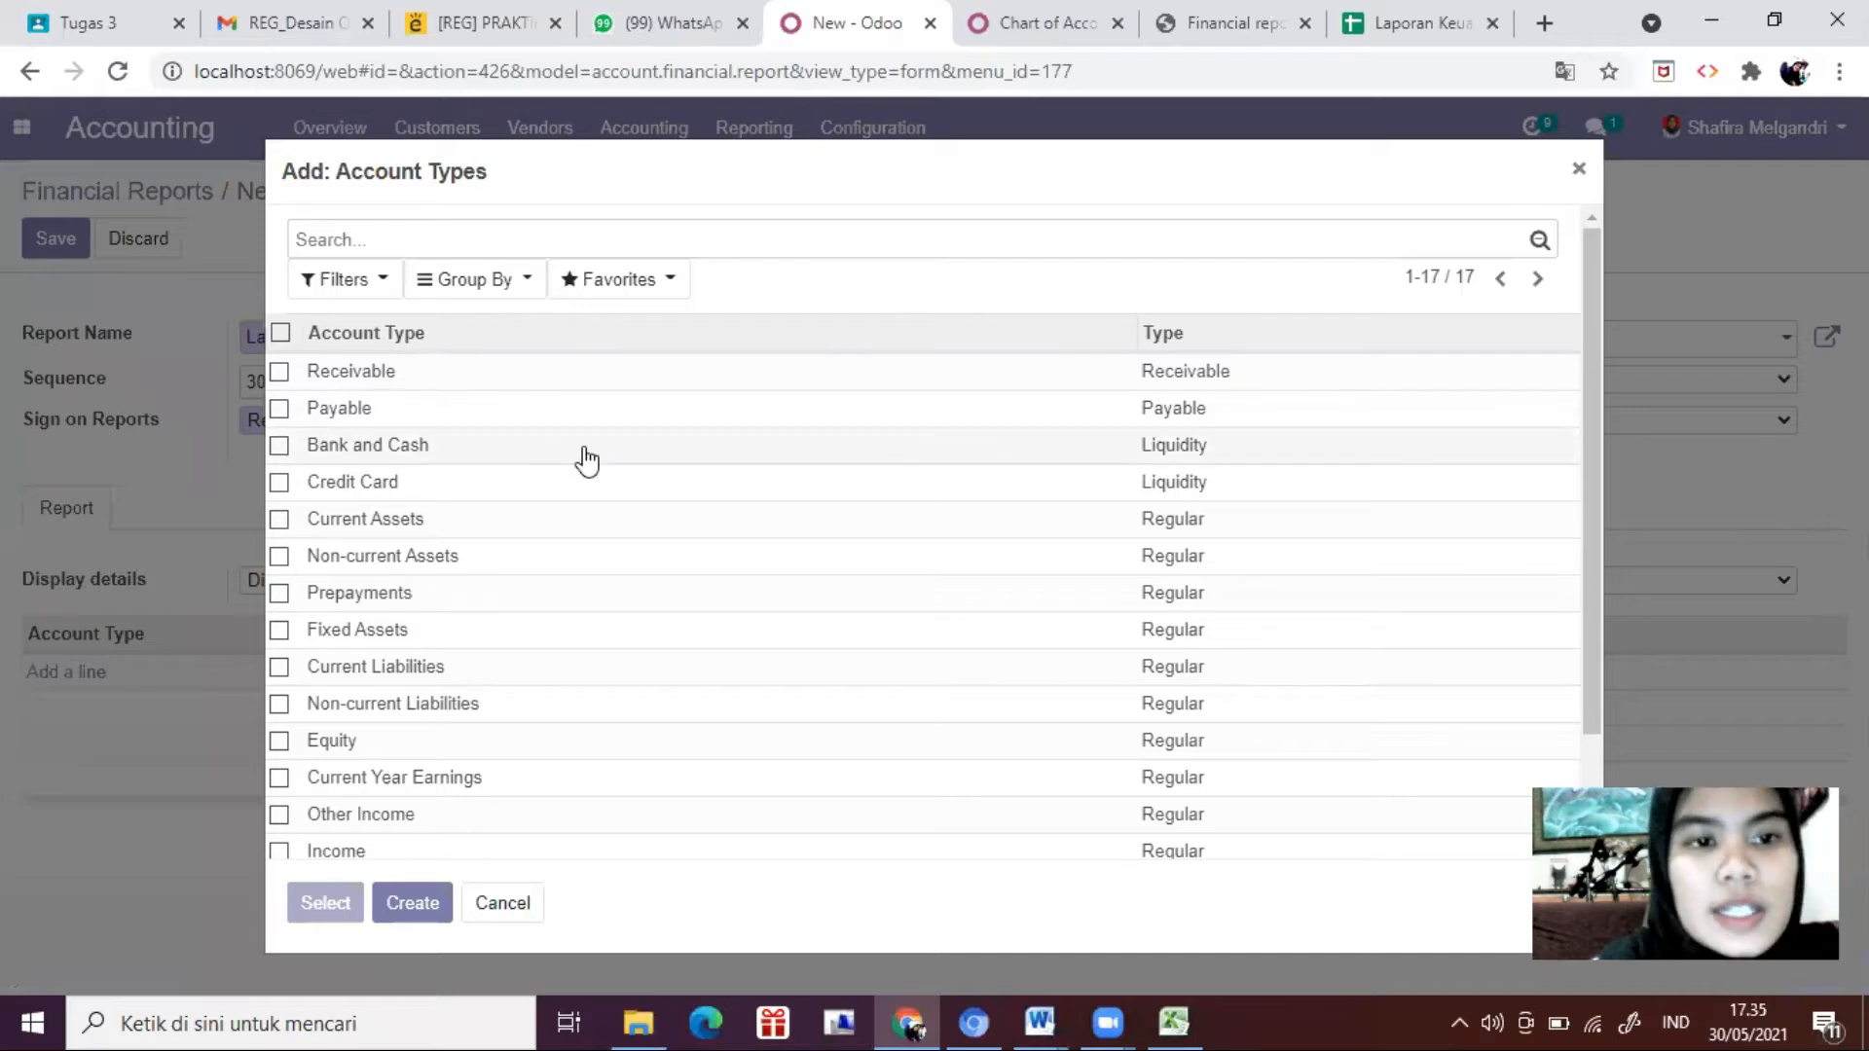
pyautogui.click(1174, 1022)
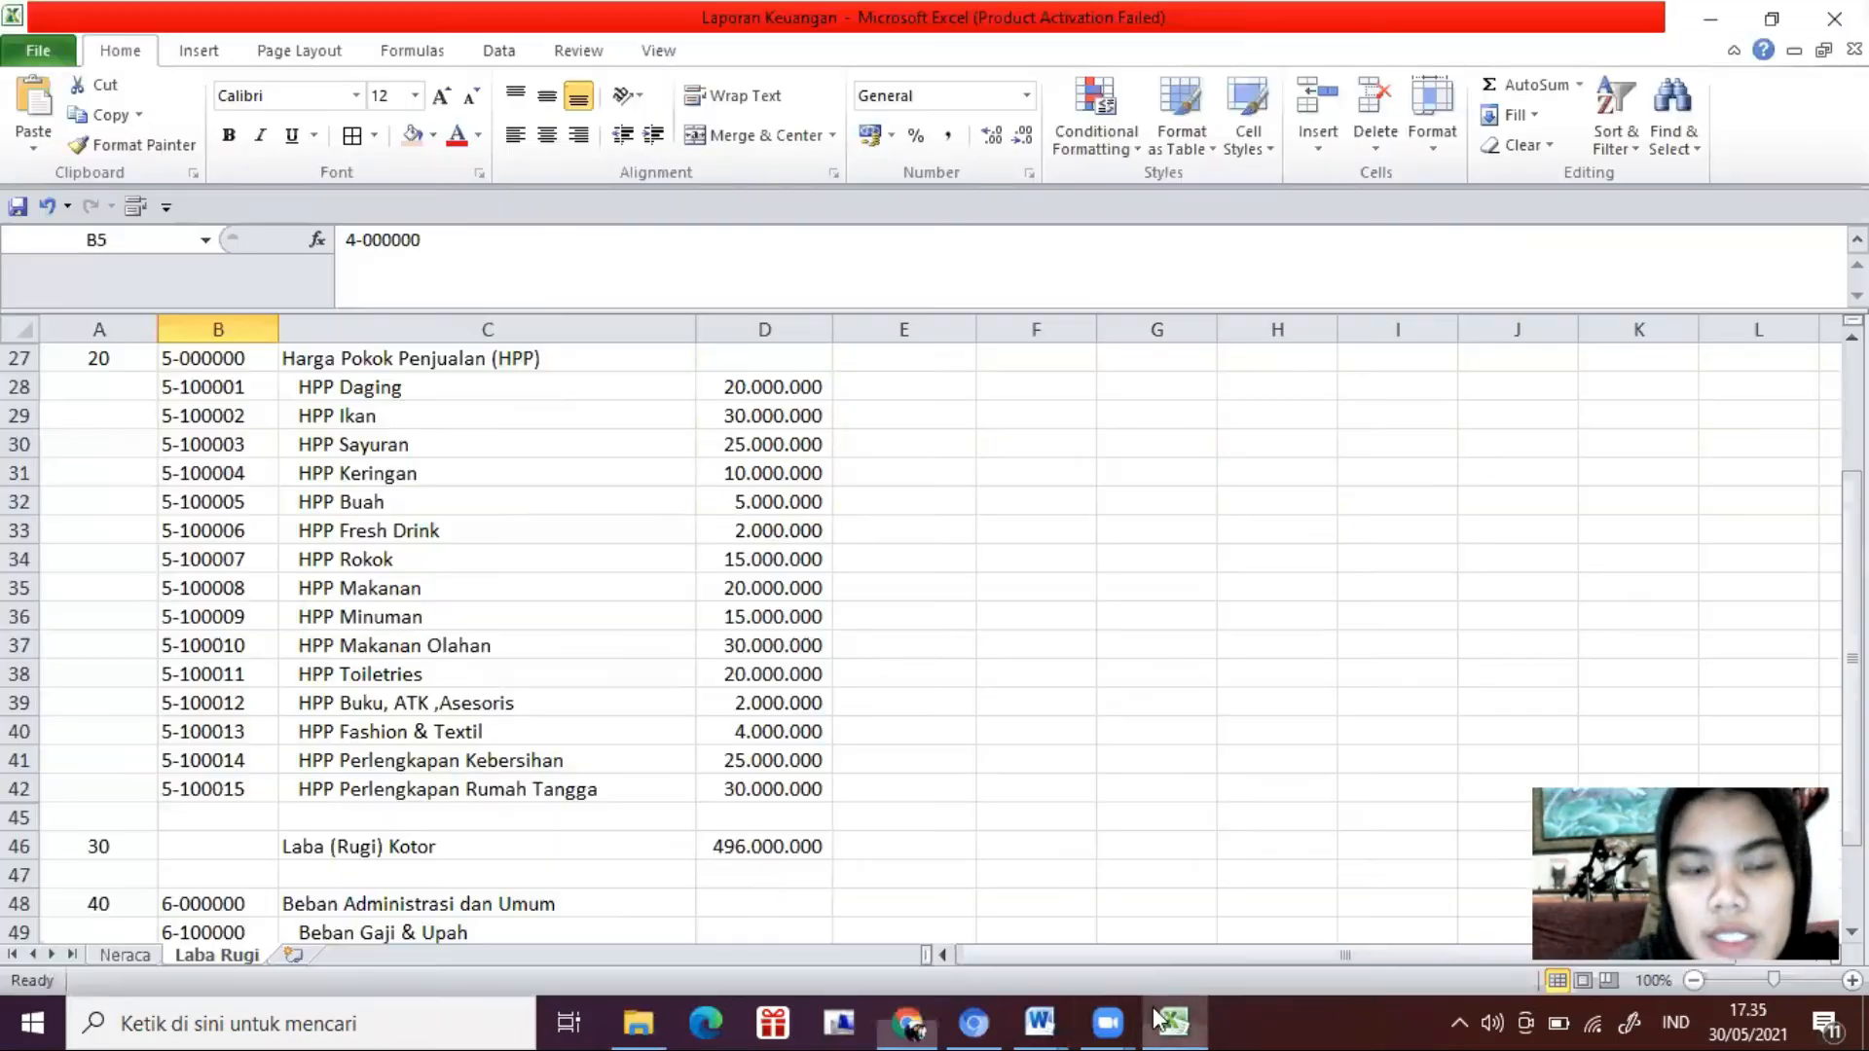
pyautogui.click(729, 843)
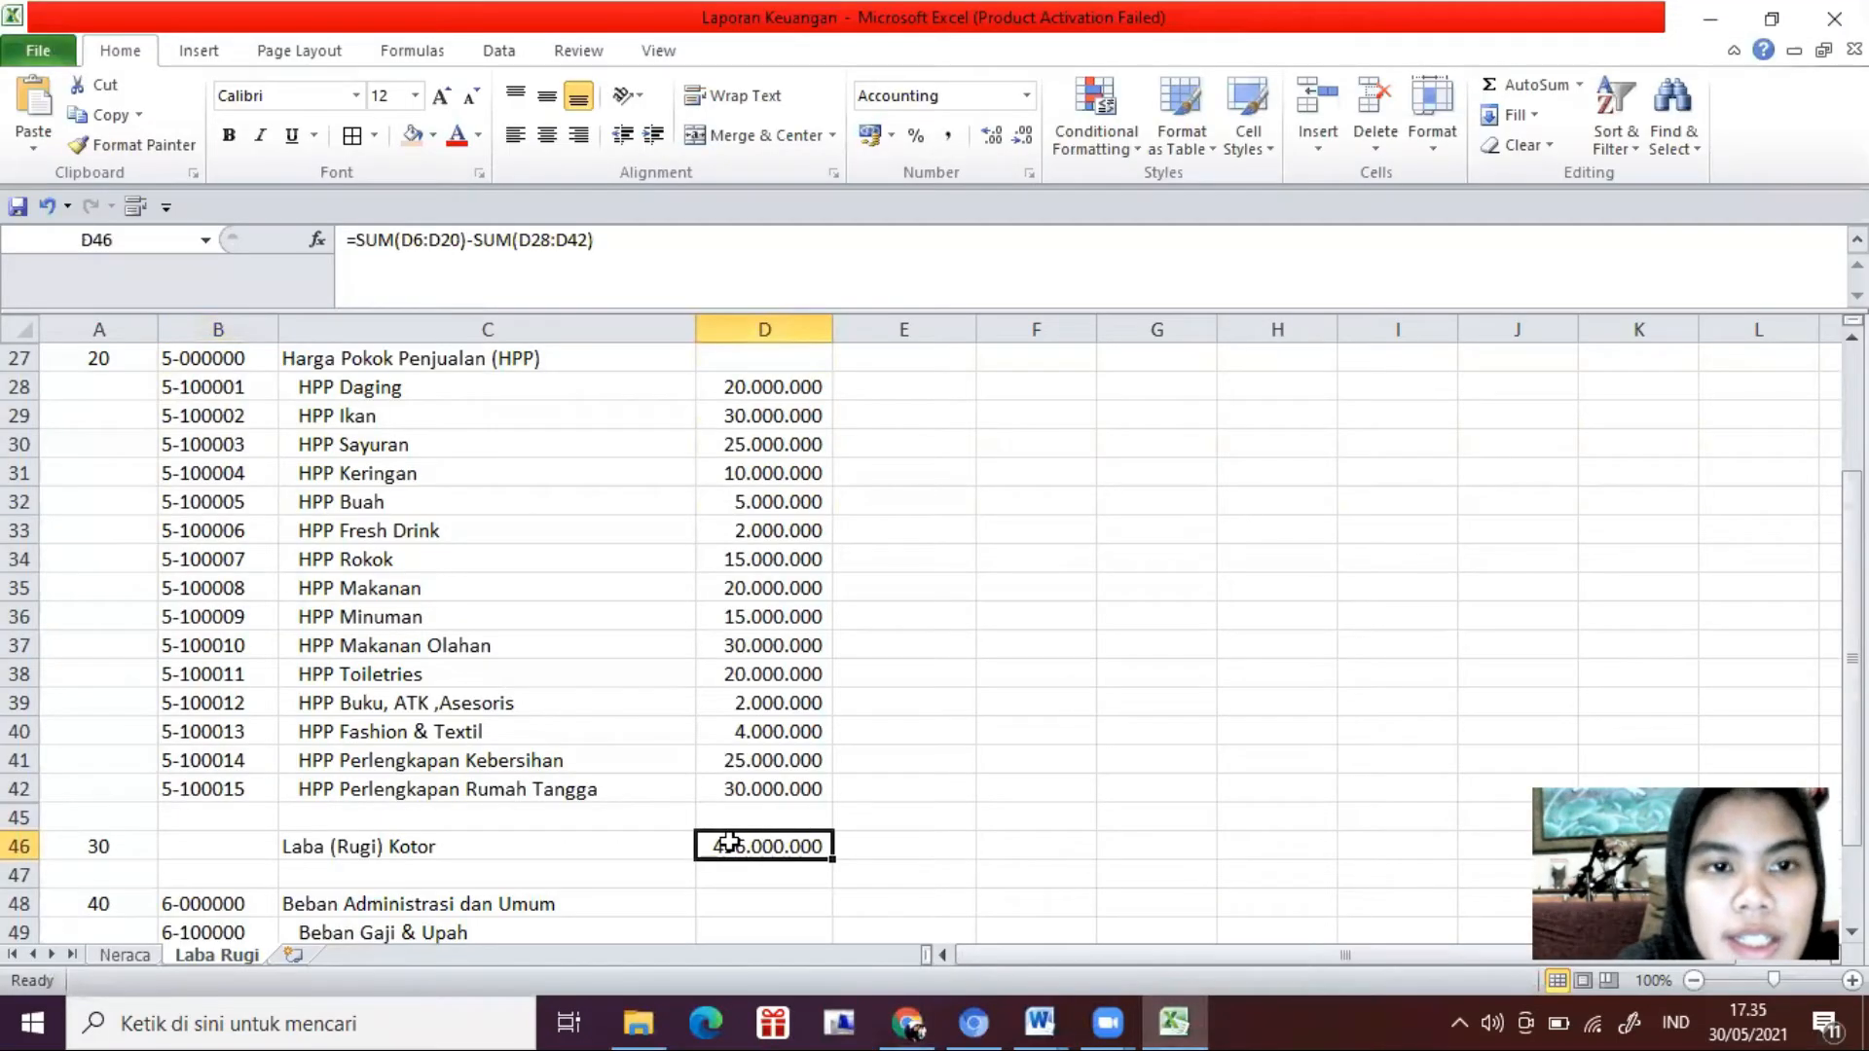
pyautogui.scroll(3, 620, 738)
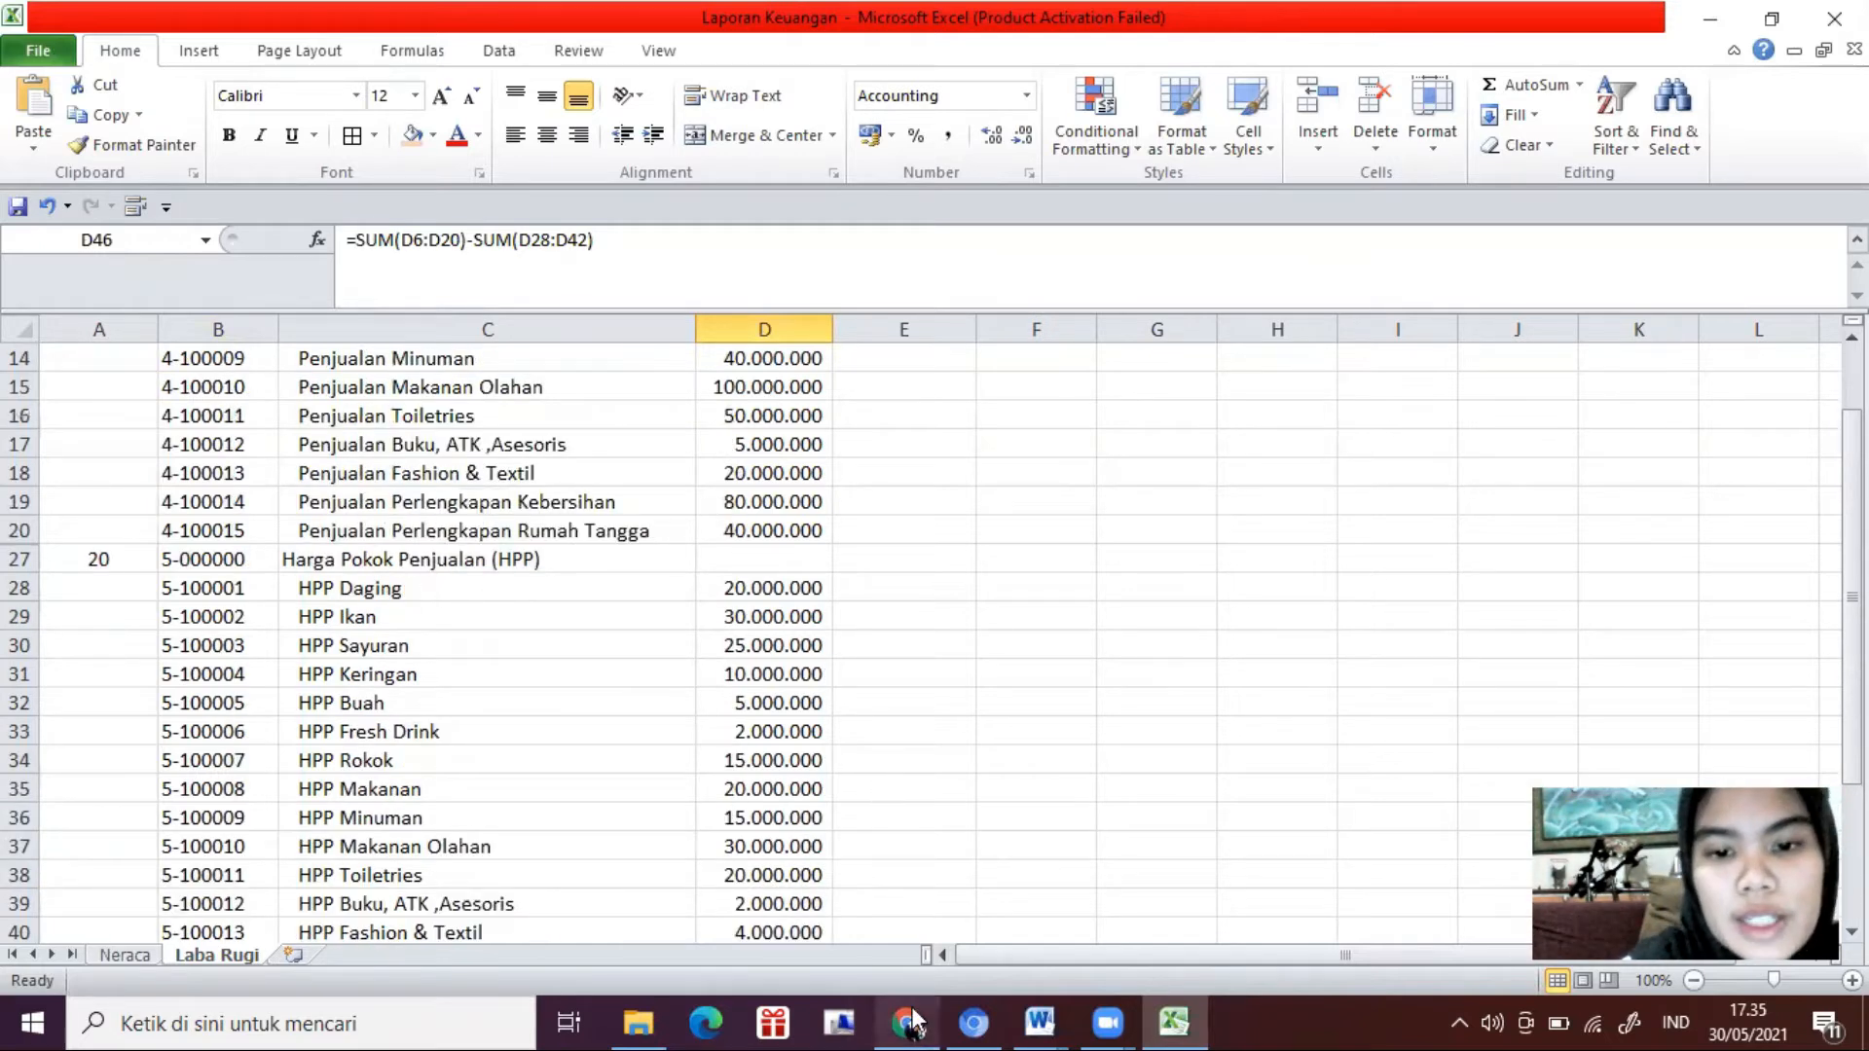
pyautogui.click(912, 1003)
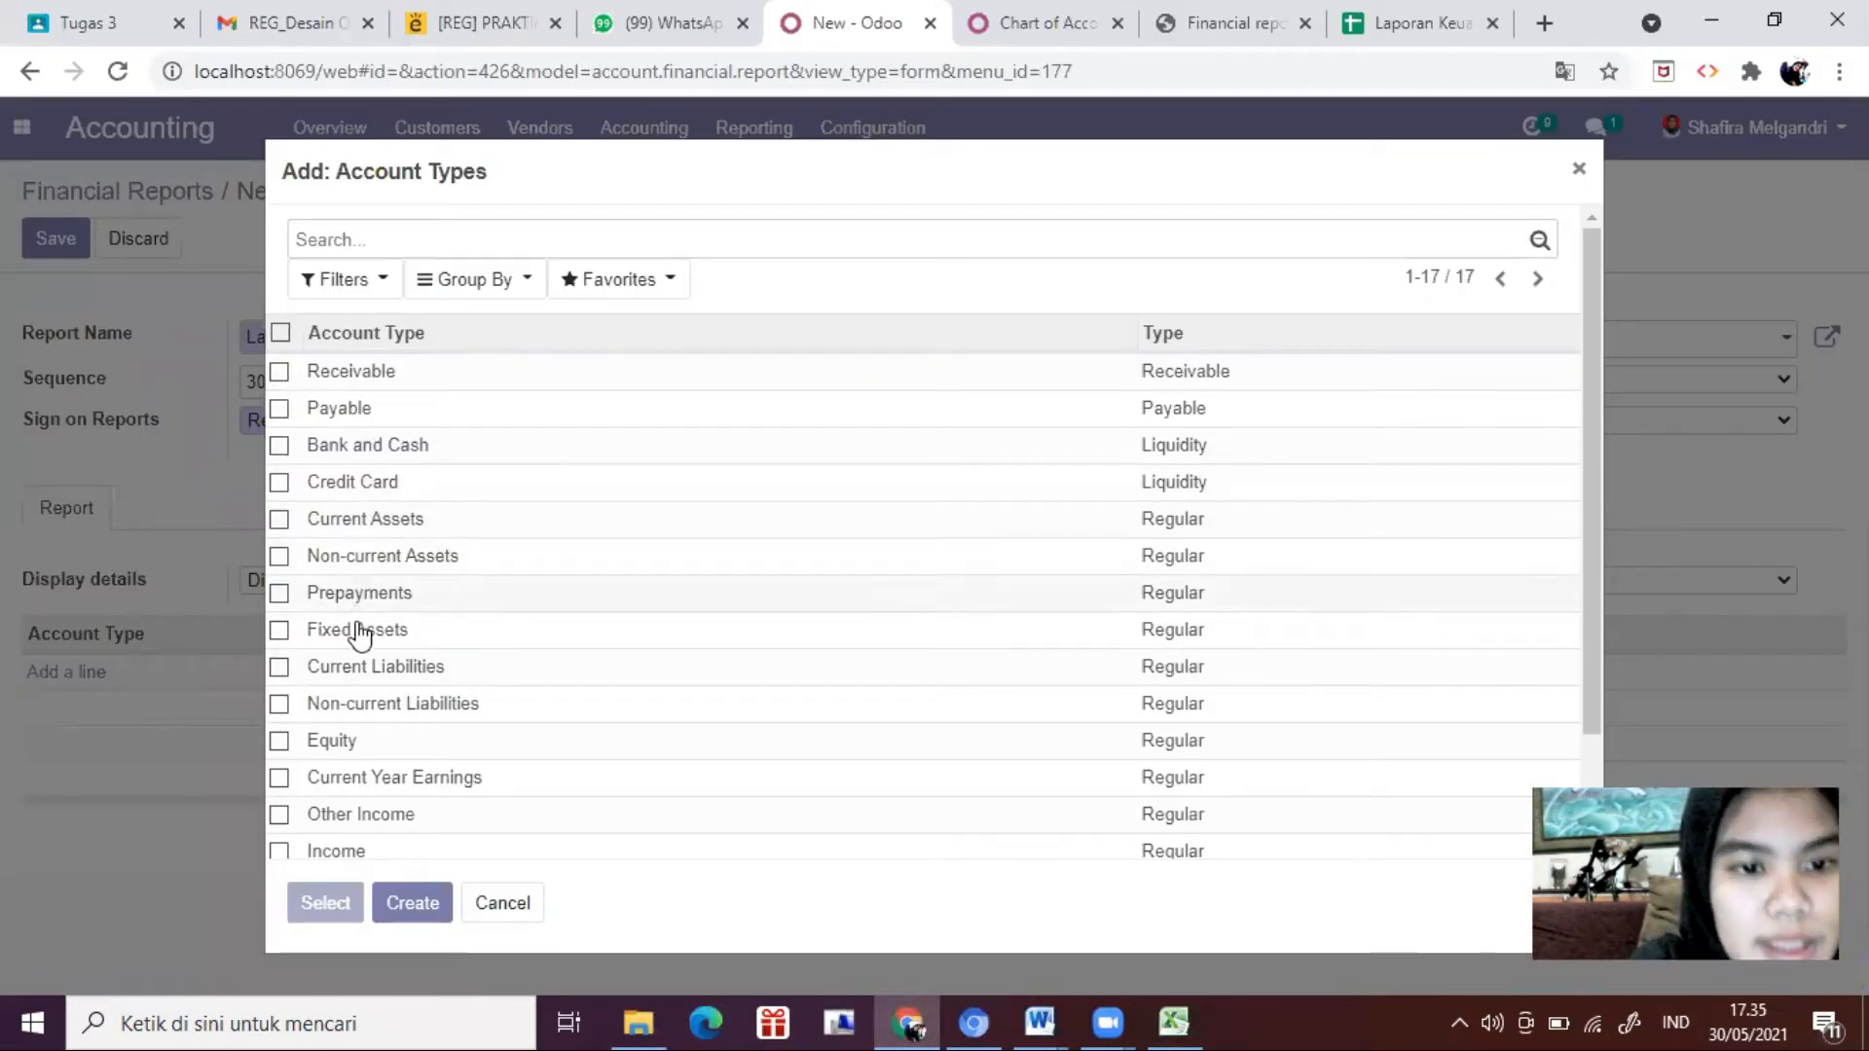
pyautogui.scroll(-2, 336, 703)
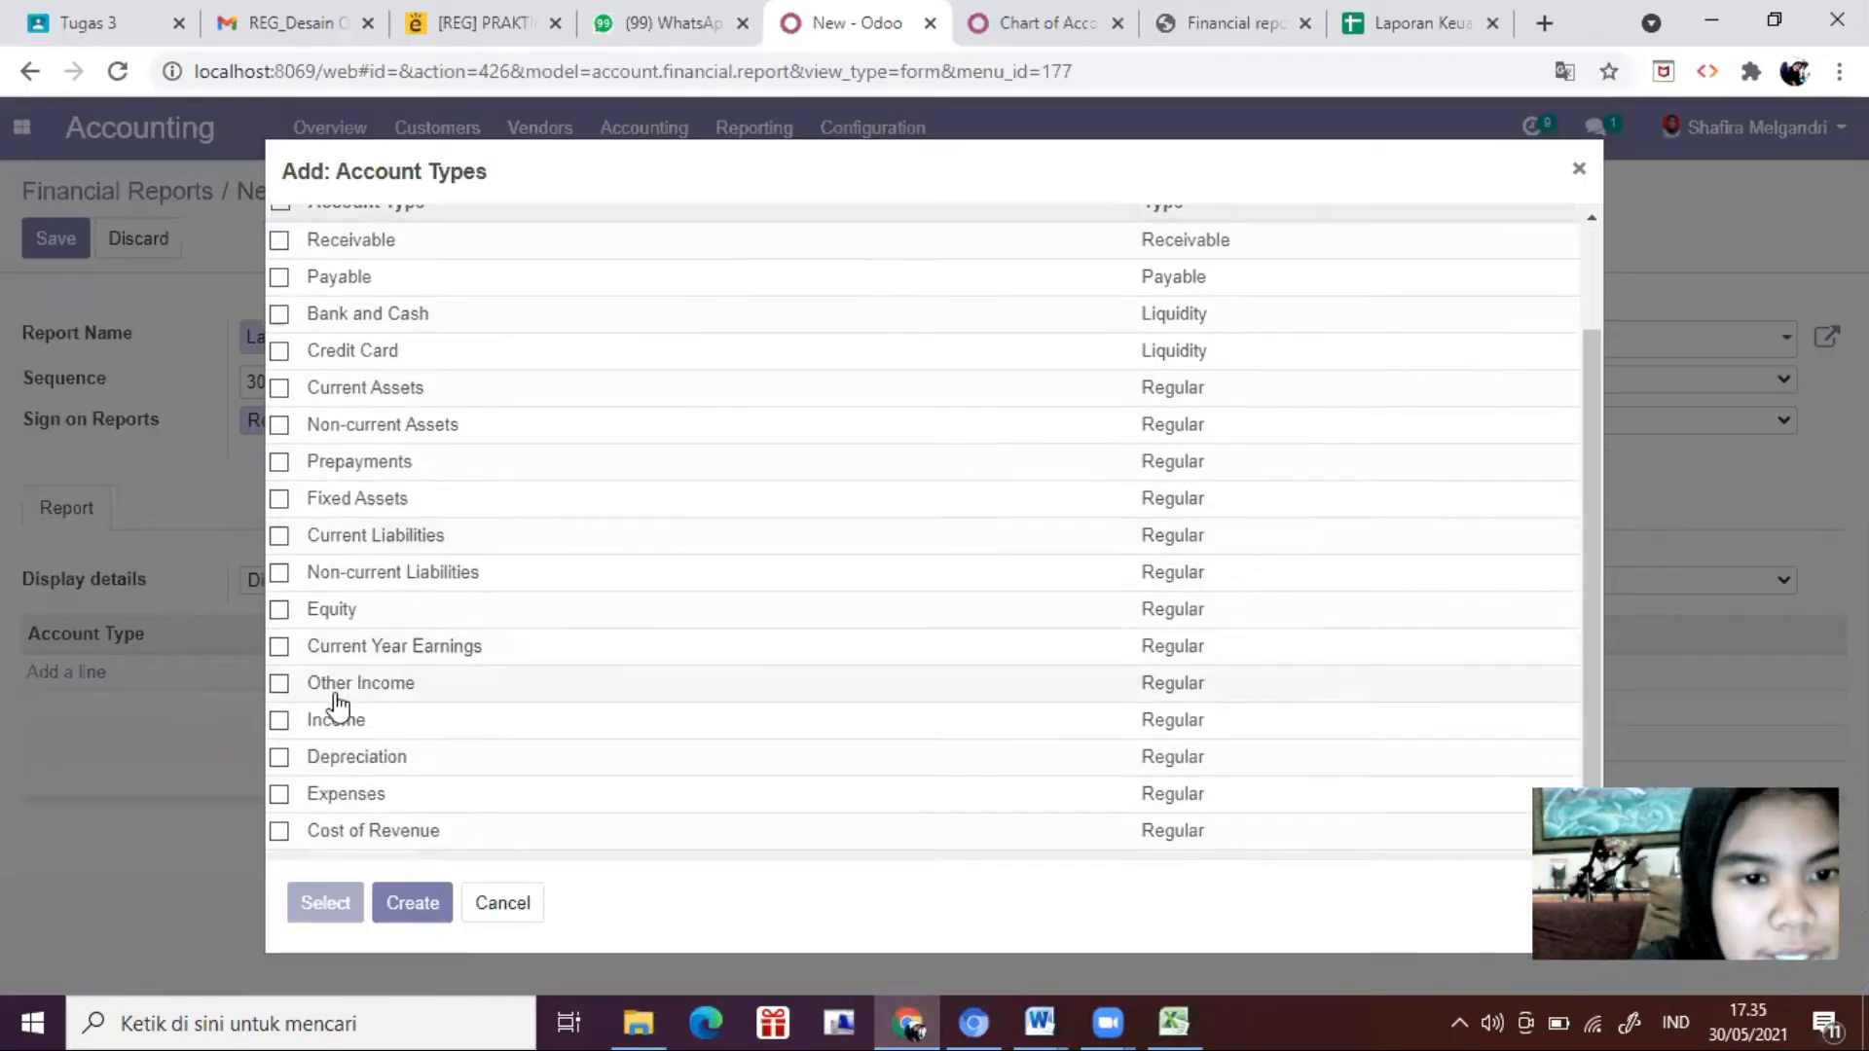
pyautogui.click(280, 722)
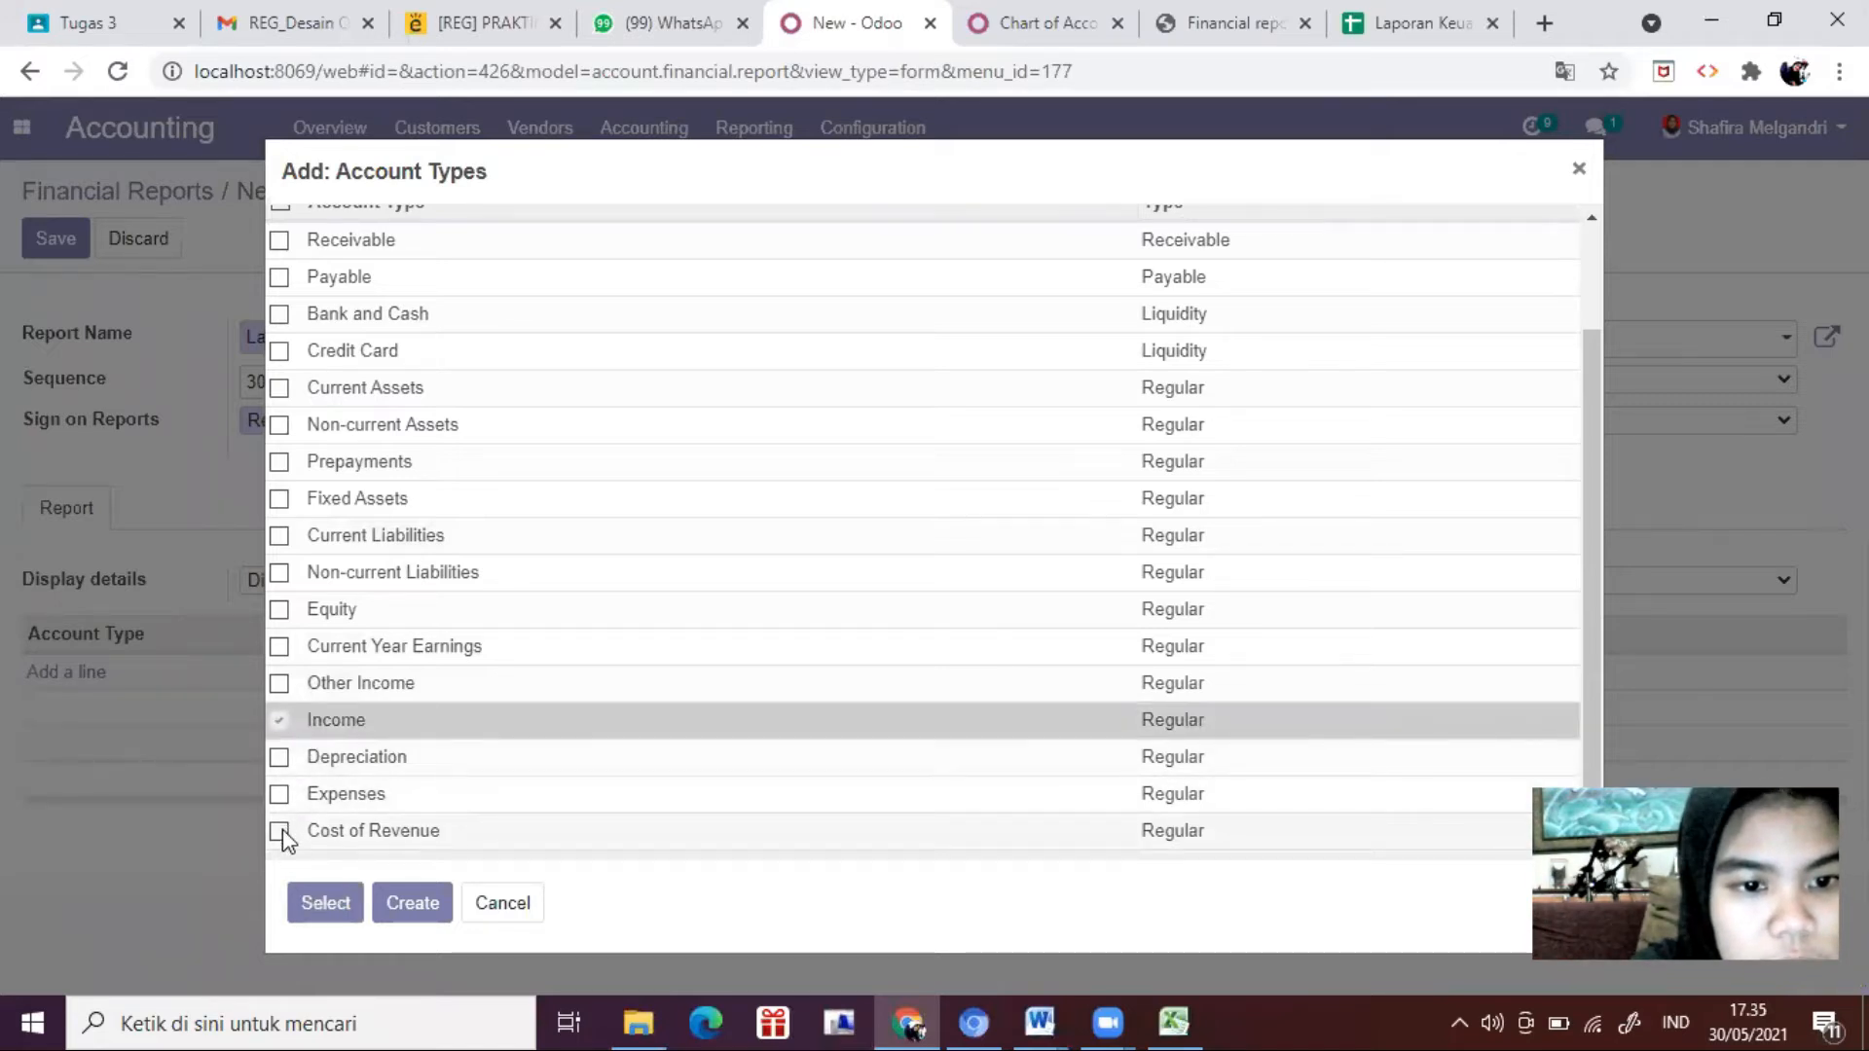
pyautogui.click(280, 832)
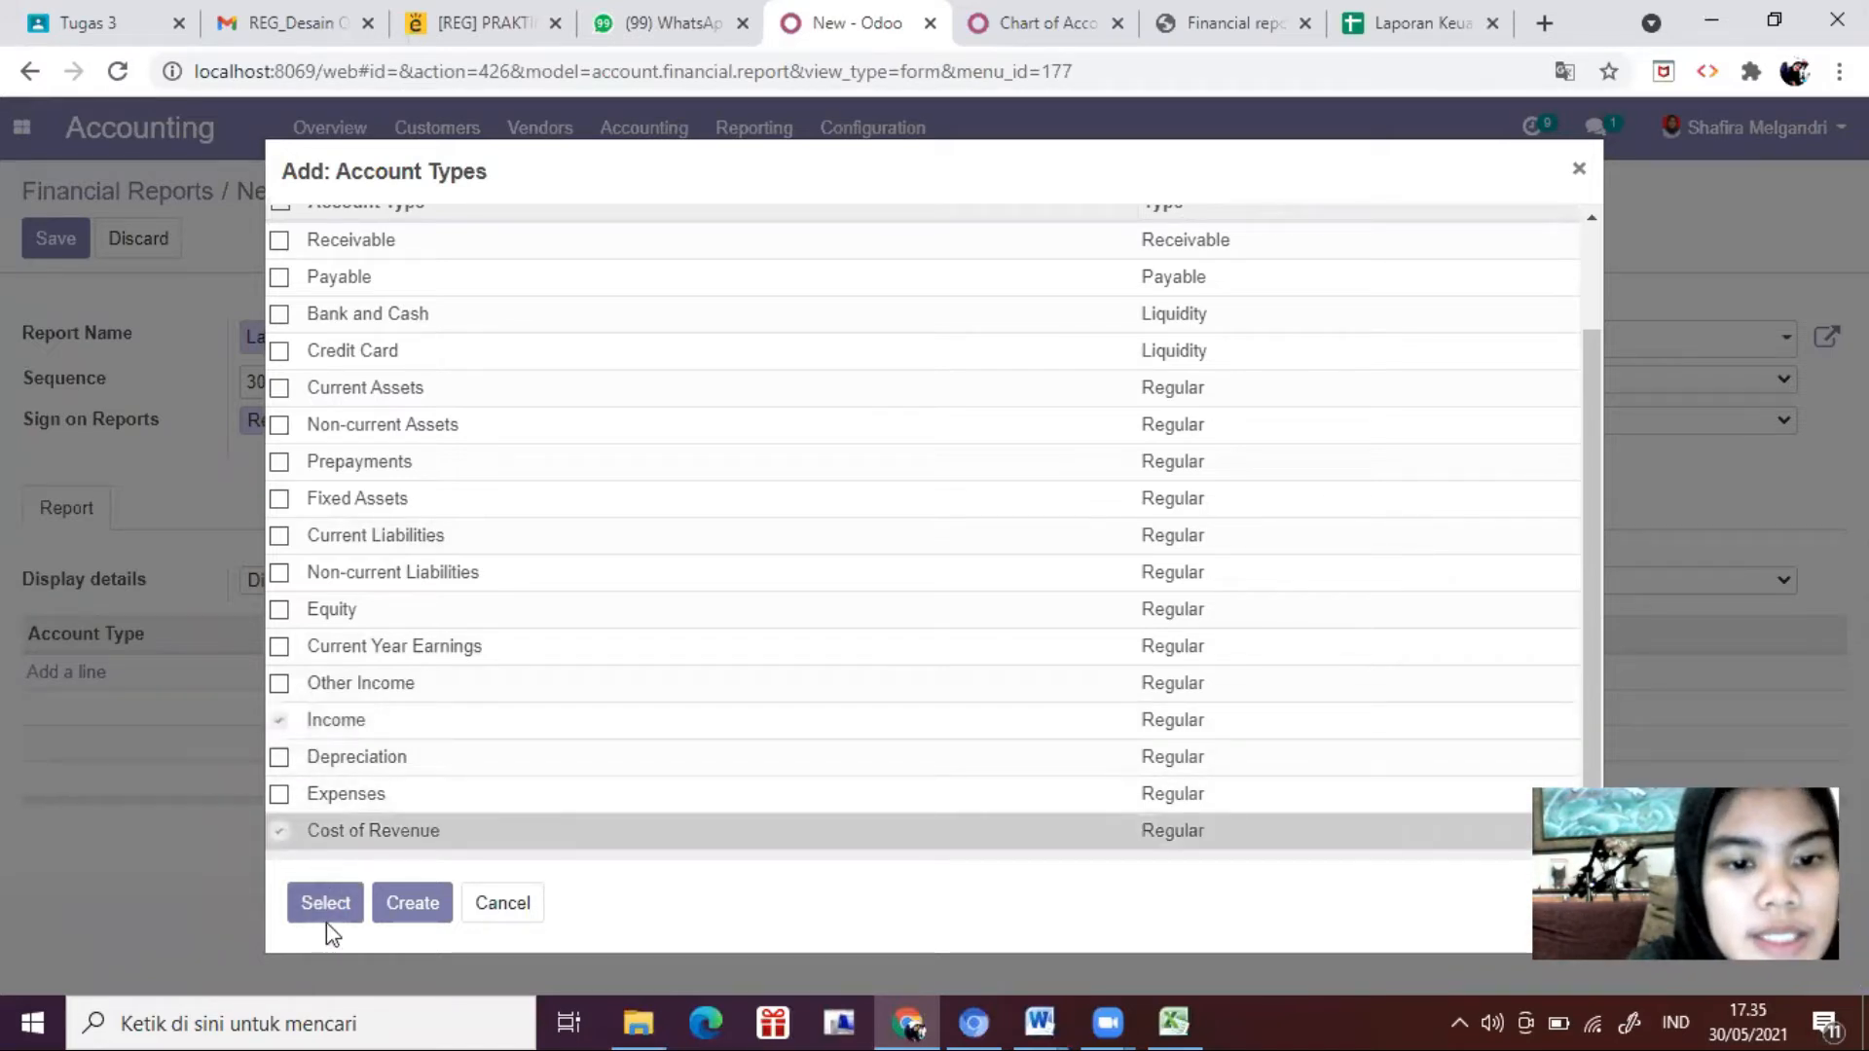
pyautogui.click(329, 915)
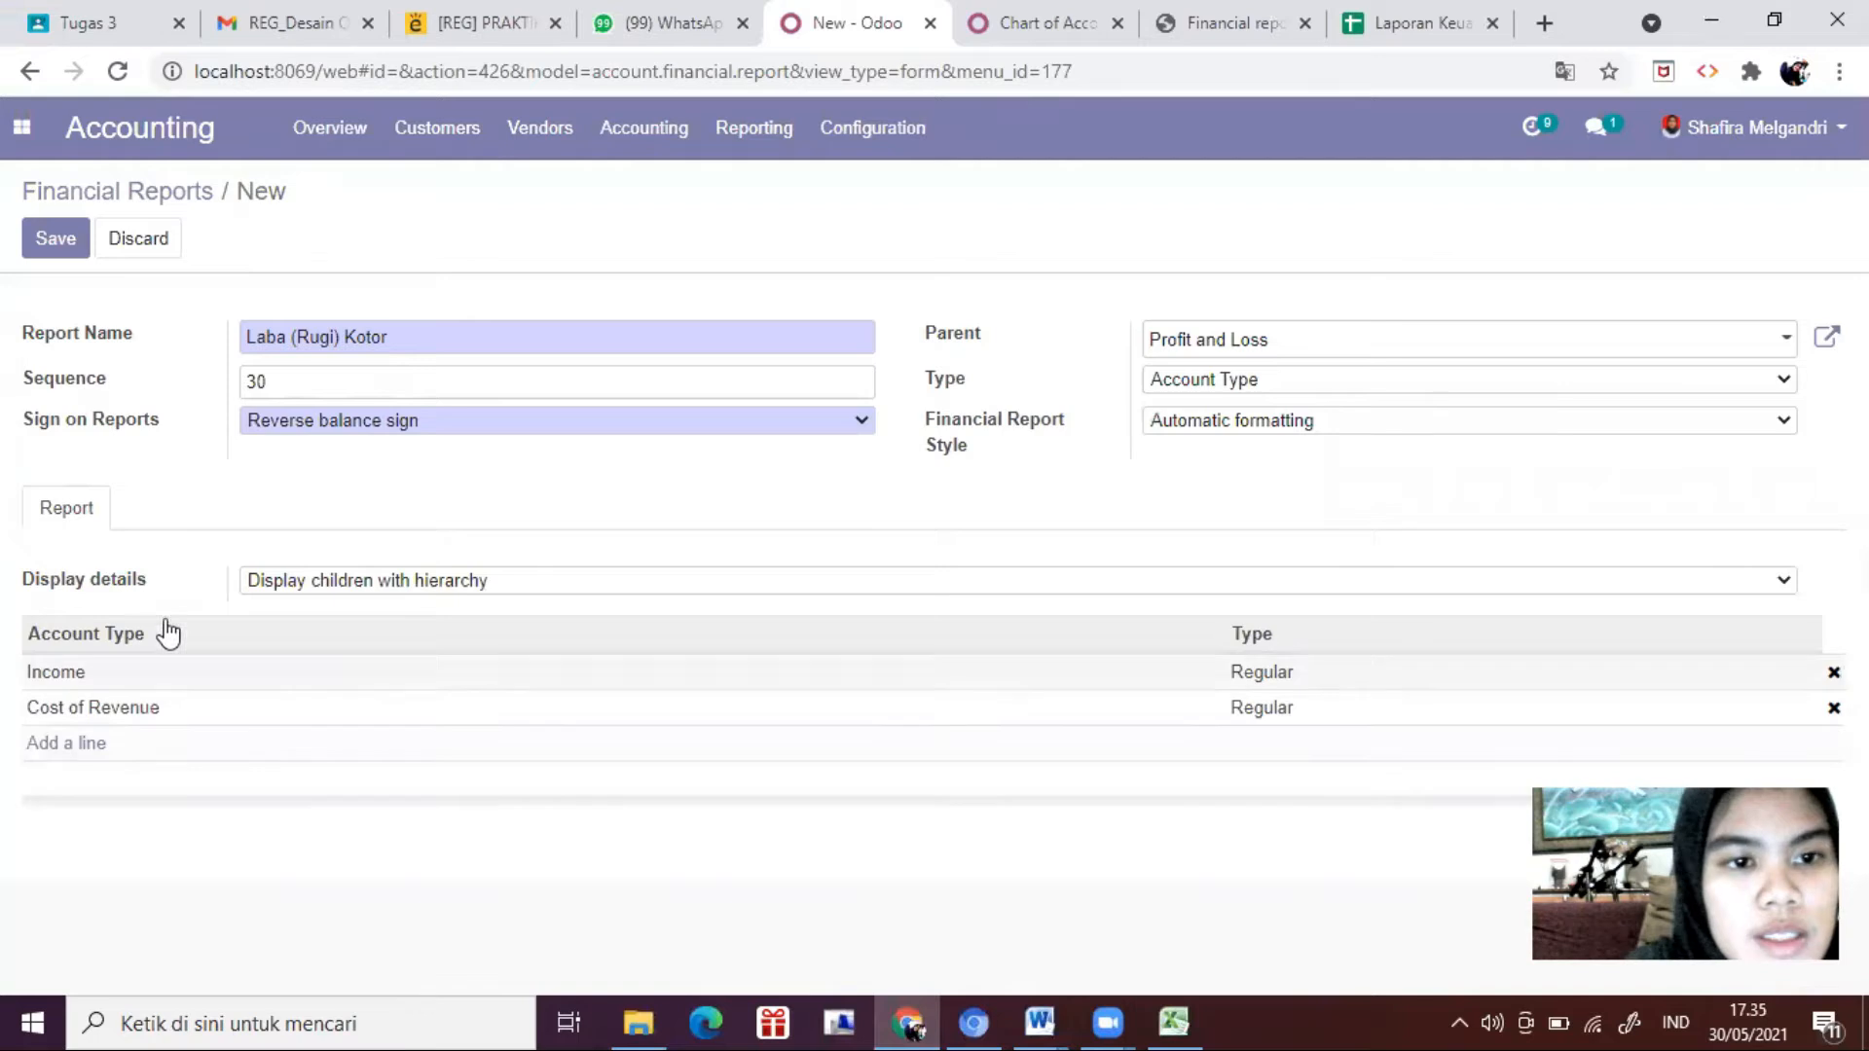
pyautogui.click(39, 236)
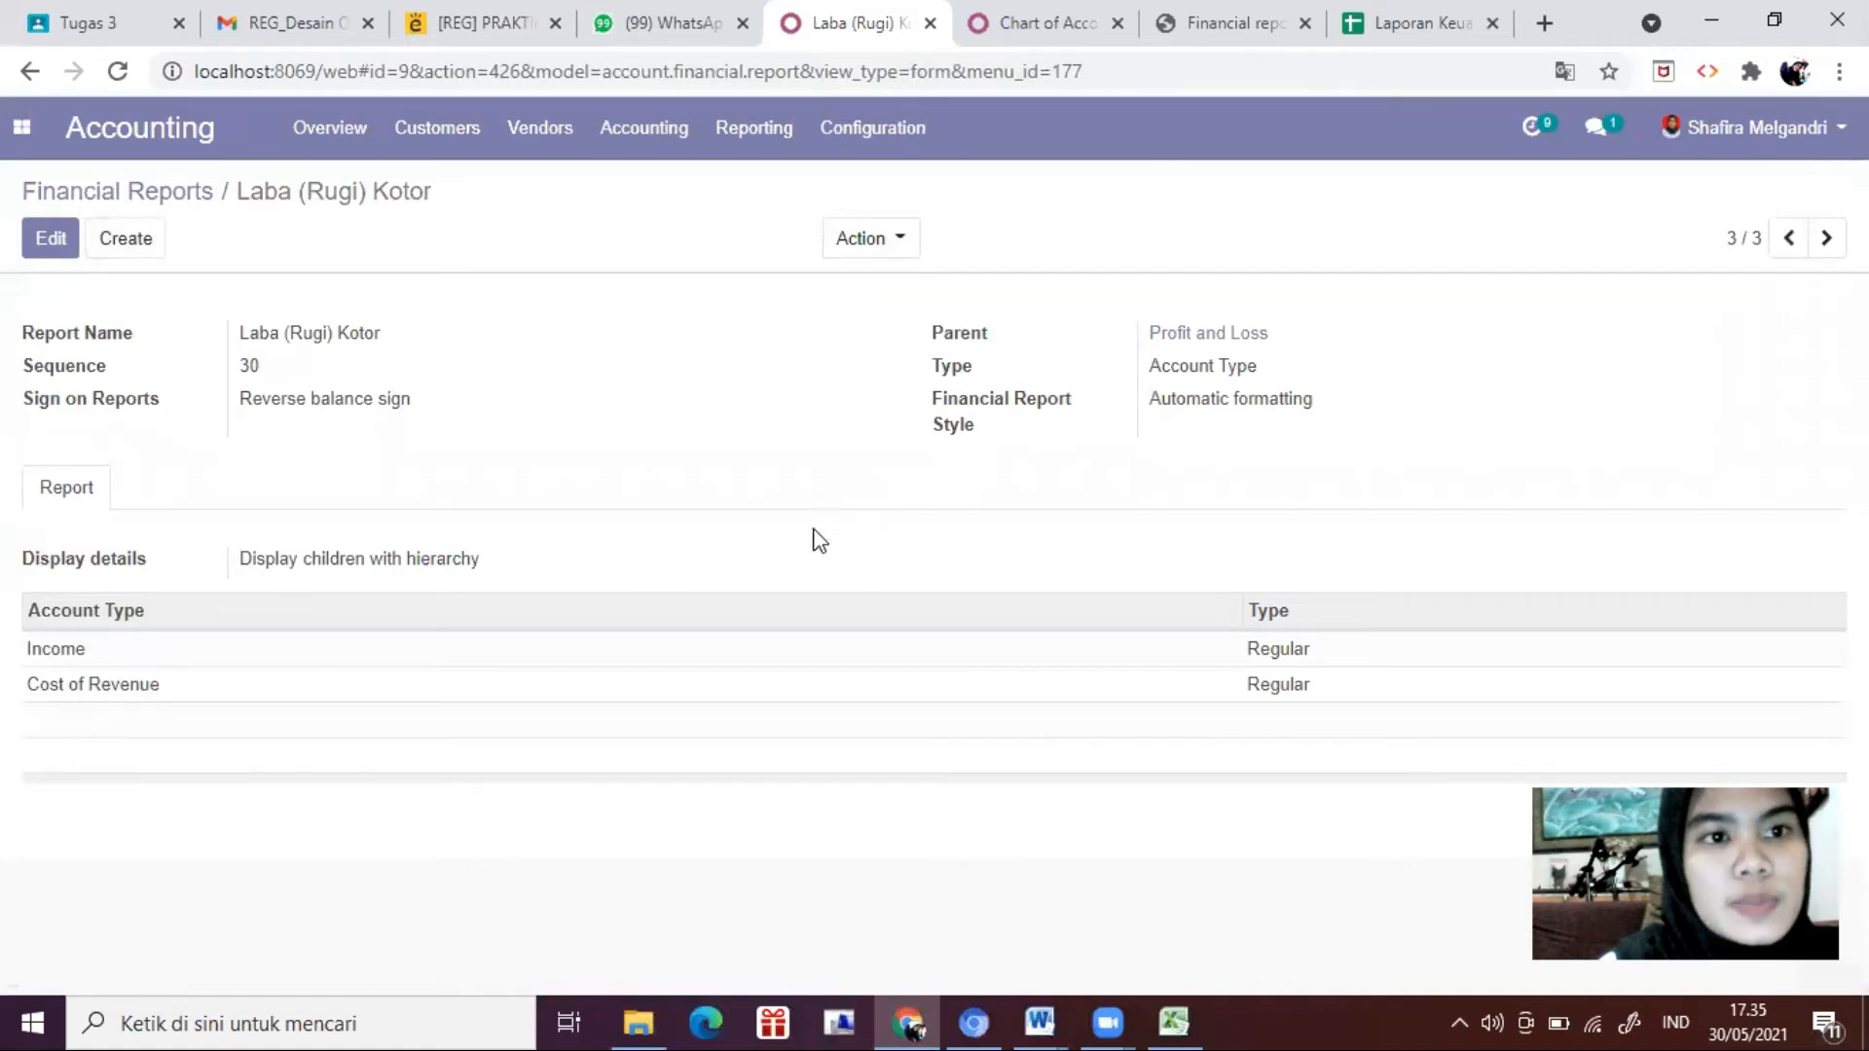
# Step: Start a new financial report named Pengeluaran Lain-lain and give it sequence 40 from the Laba Rugi sheet
pyautogui.hotkey('alt', 'c')
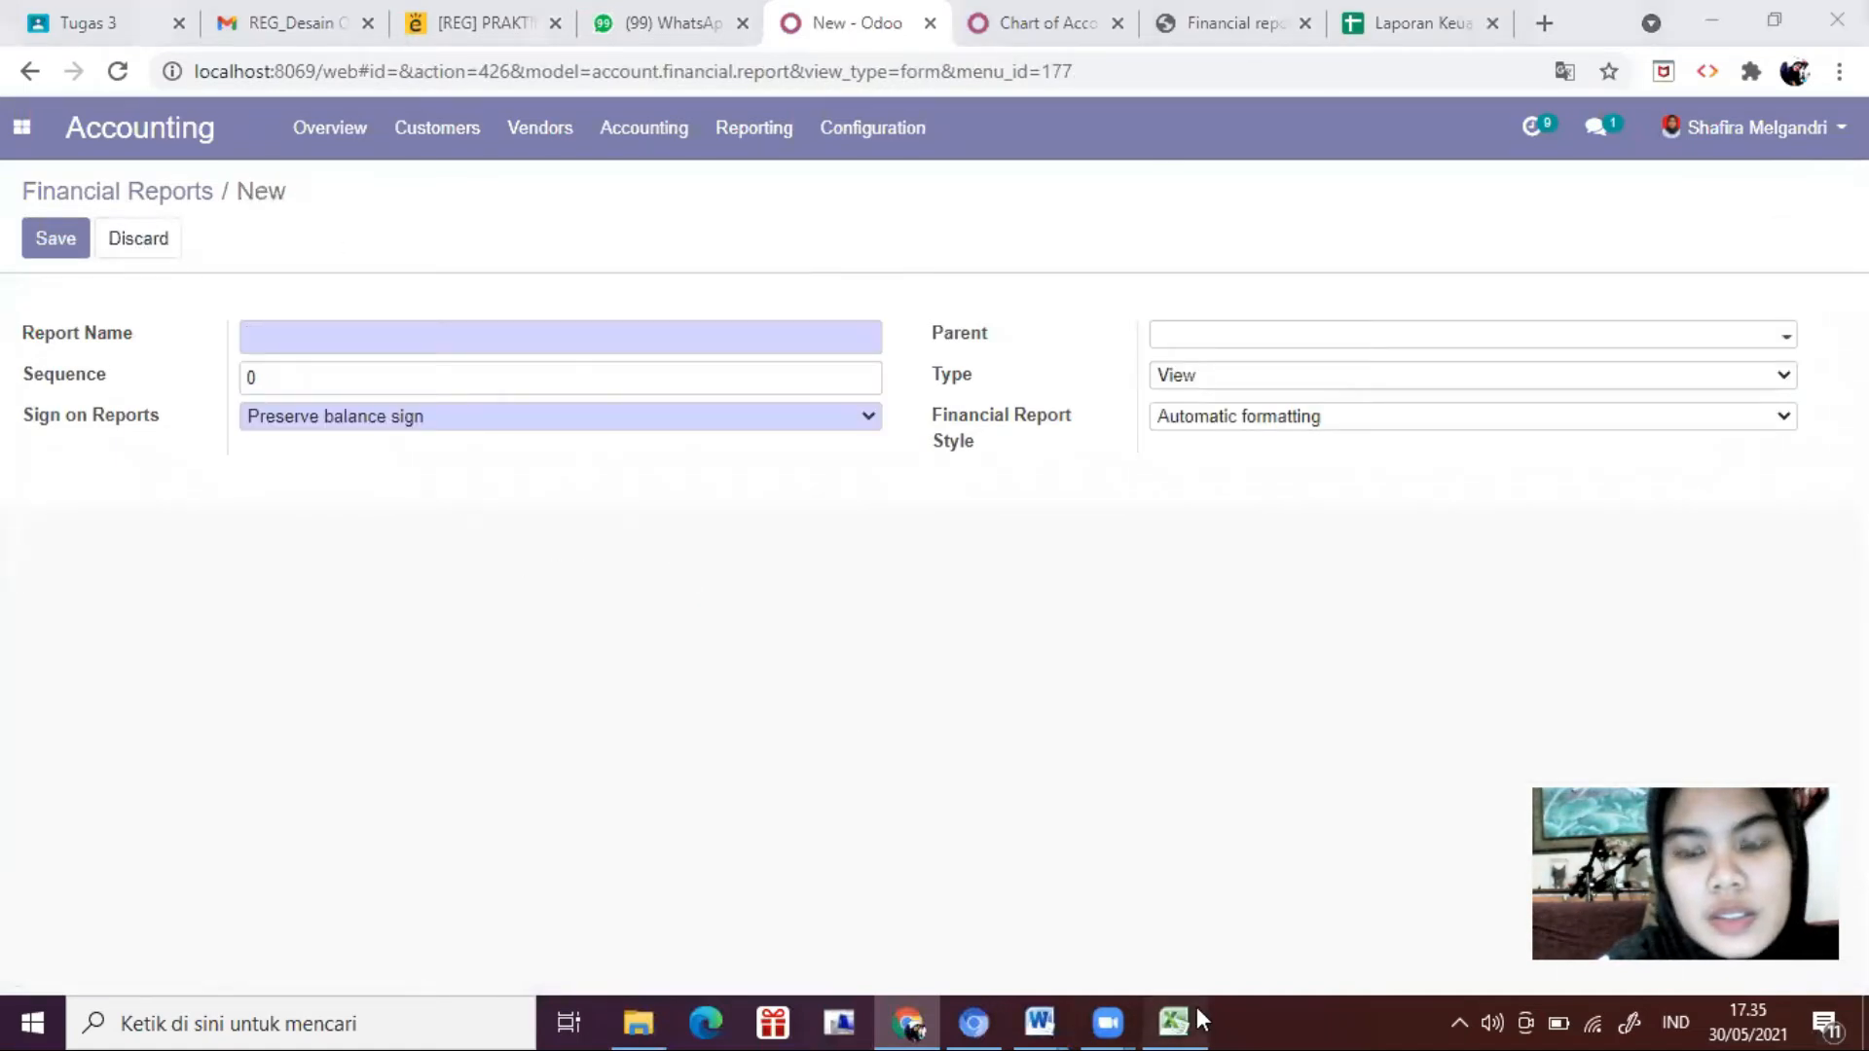
pyautogui.click(1193, 1018)
pyautogui.scroll(-7, 413, 712)
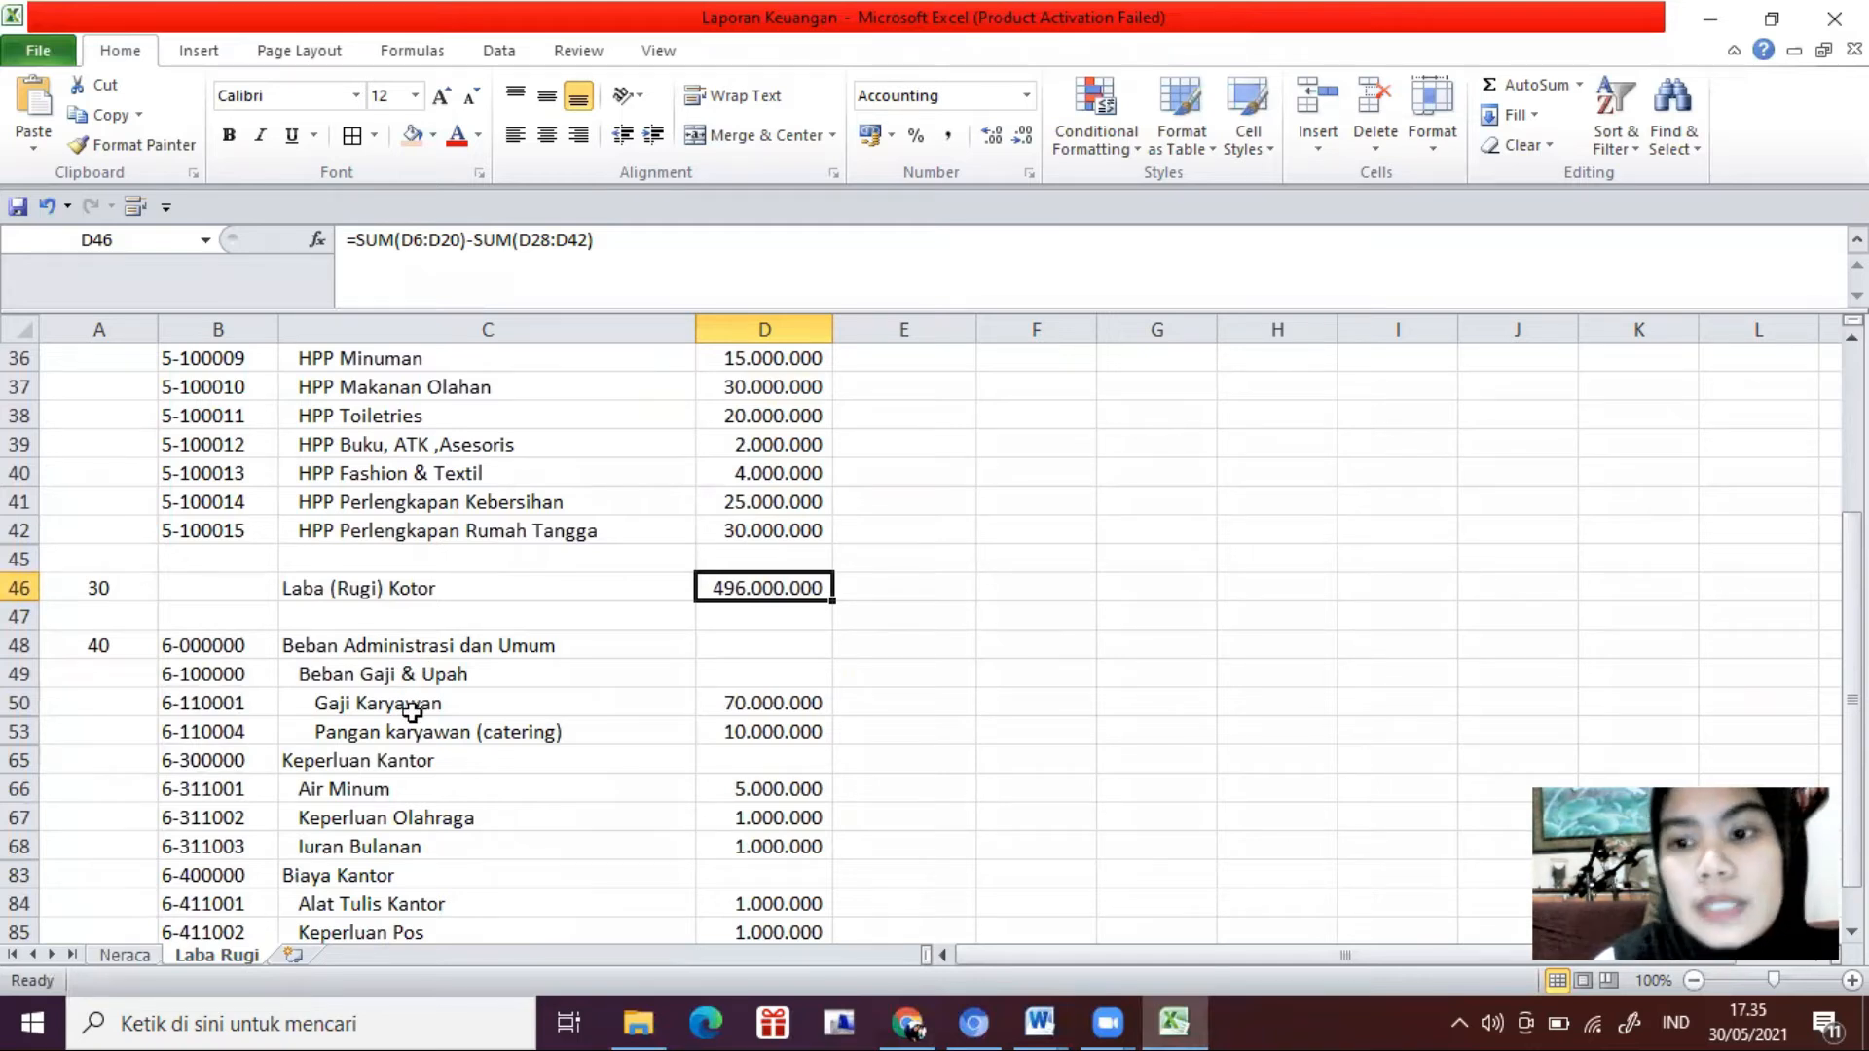
pyautogui.moveTo(1106, 1019)
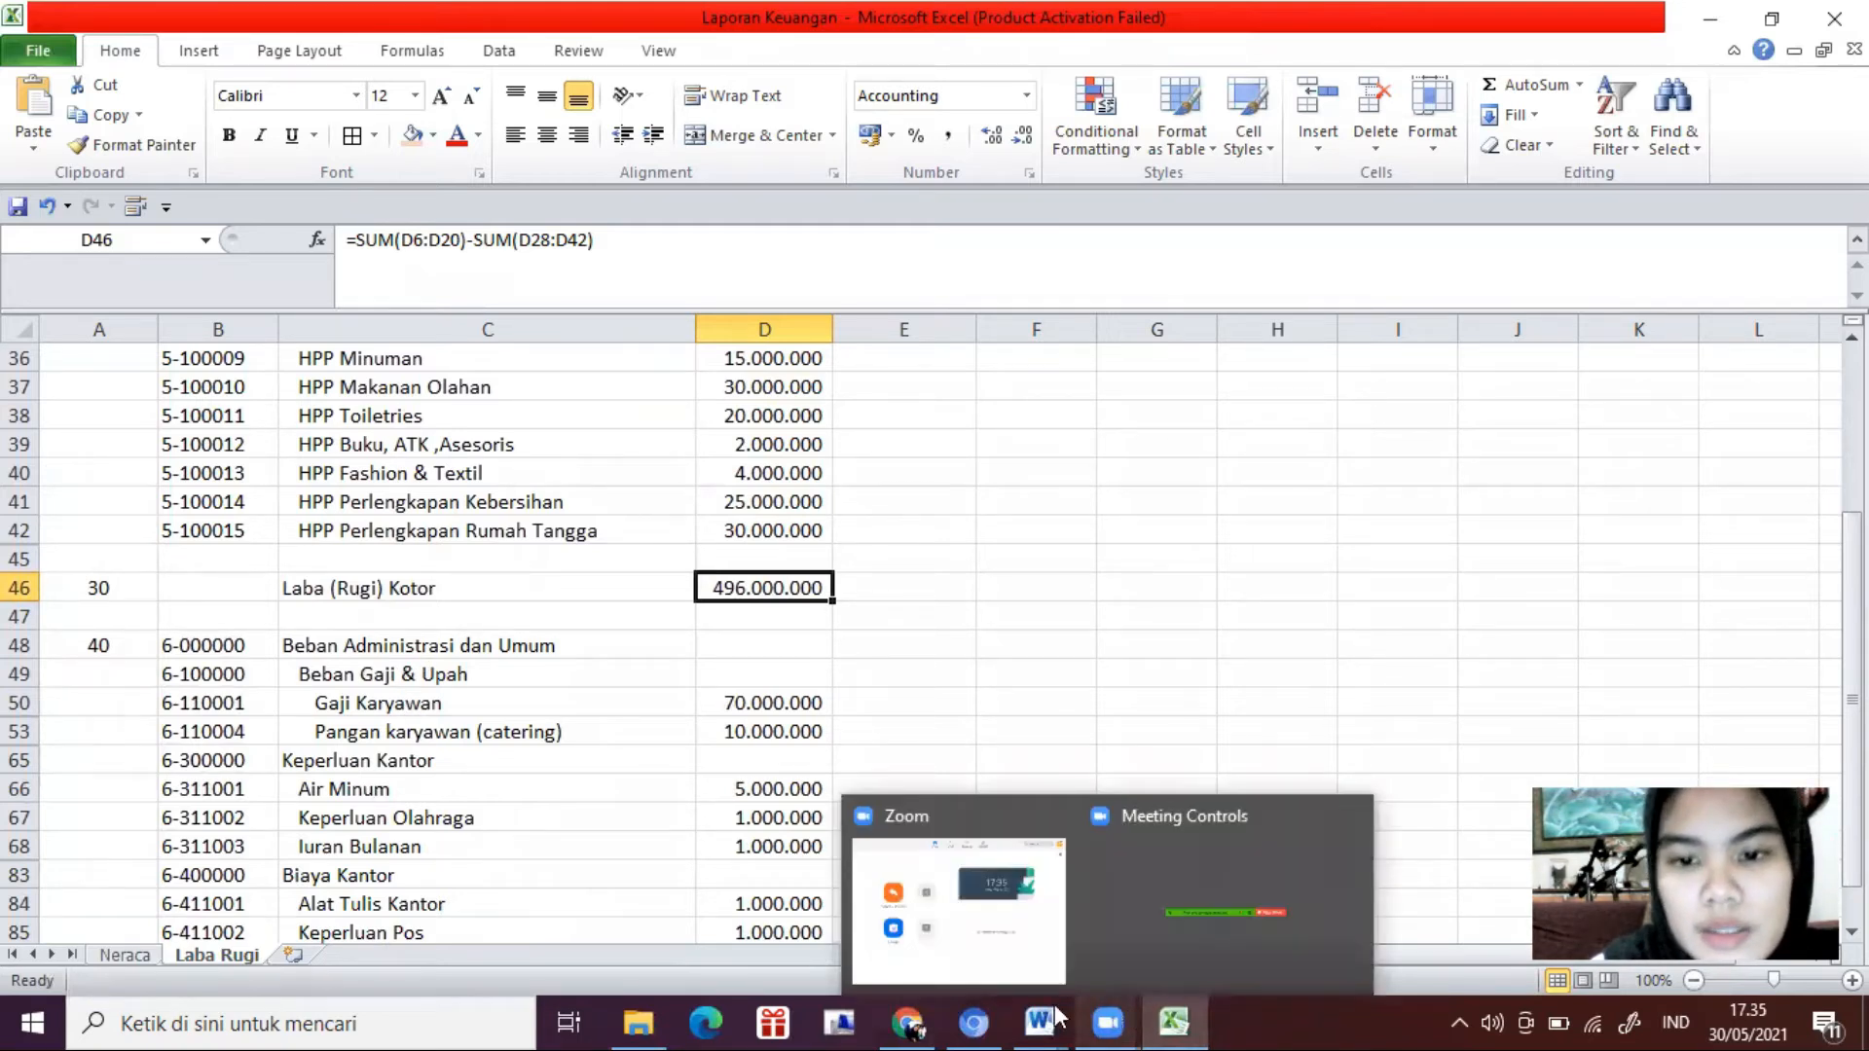
pyautogui.click(908, 1020)
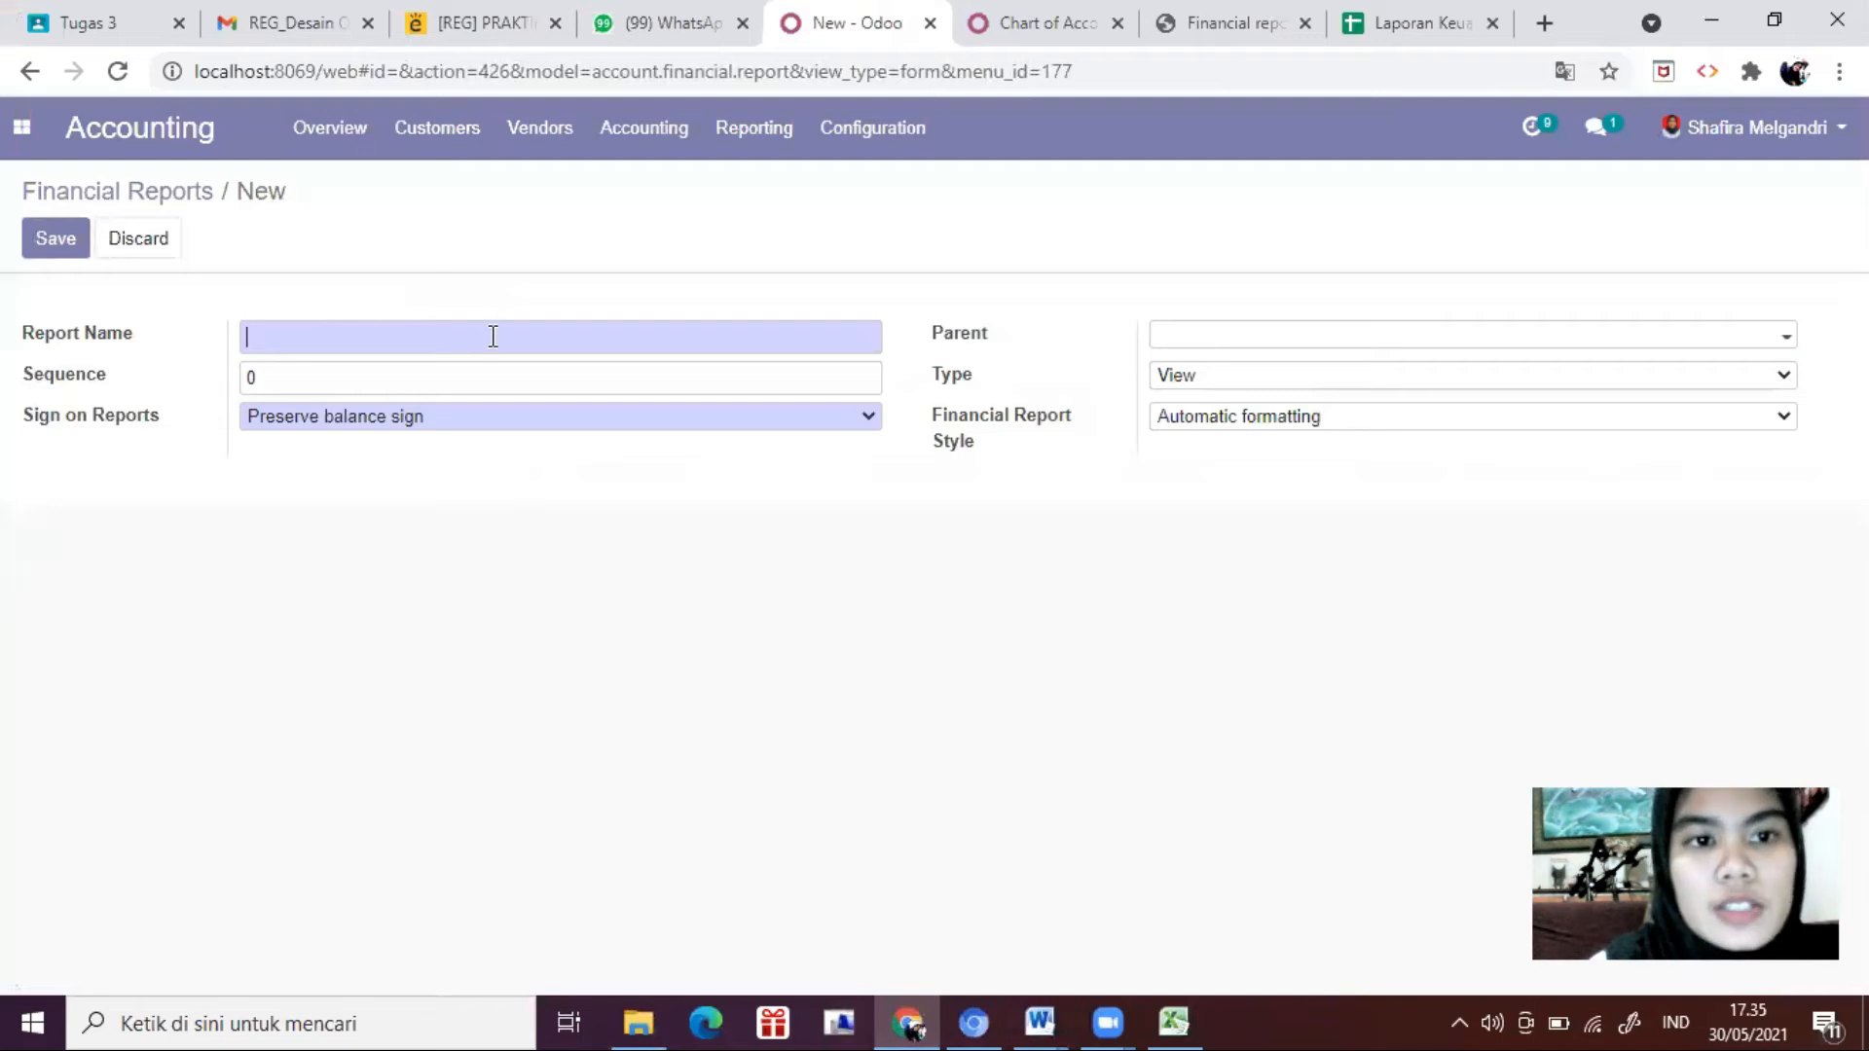
pyautogui.write('Pengeluaran Lain-lain')
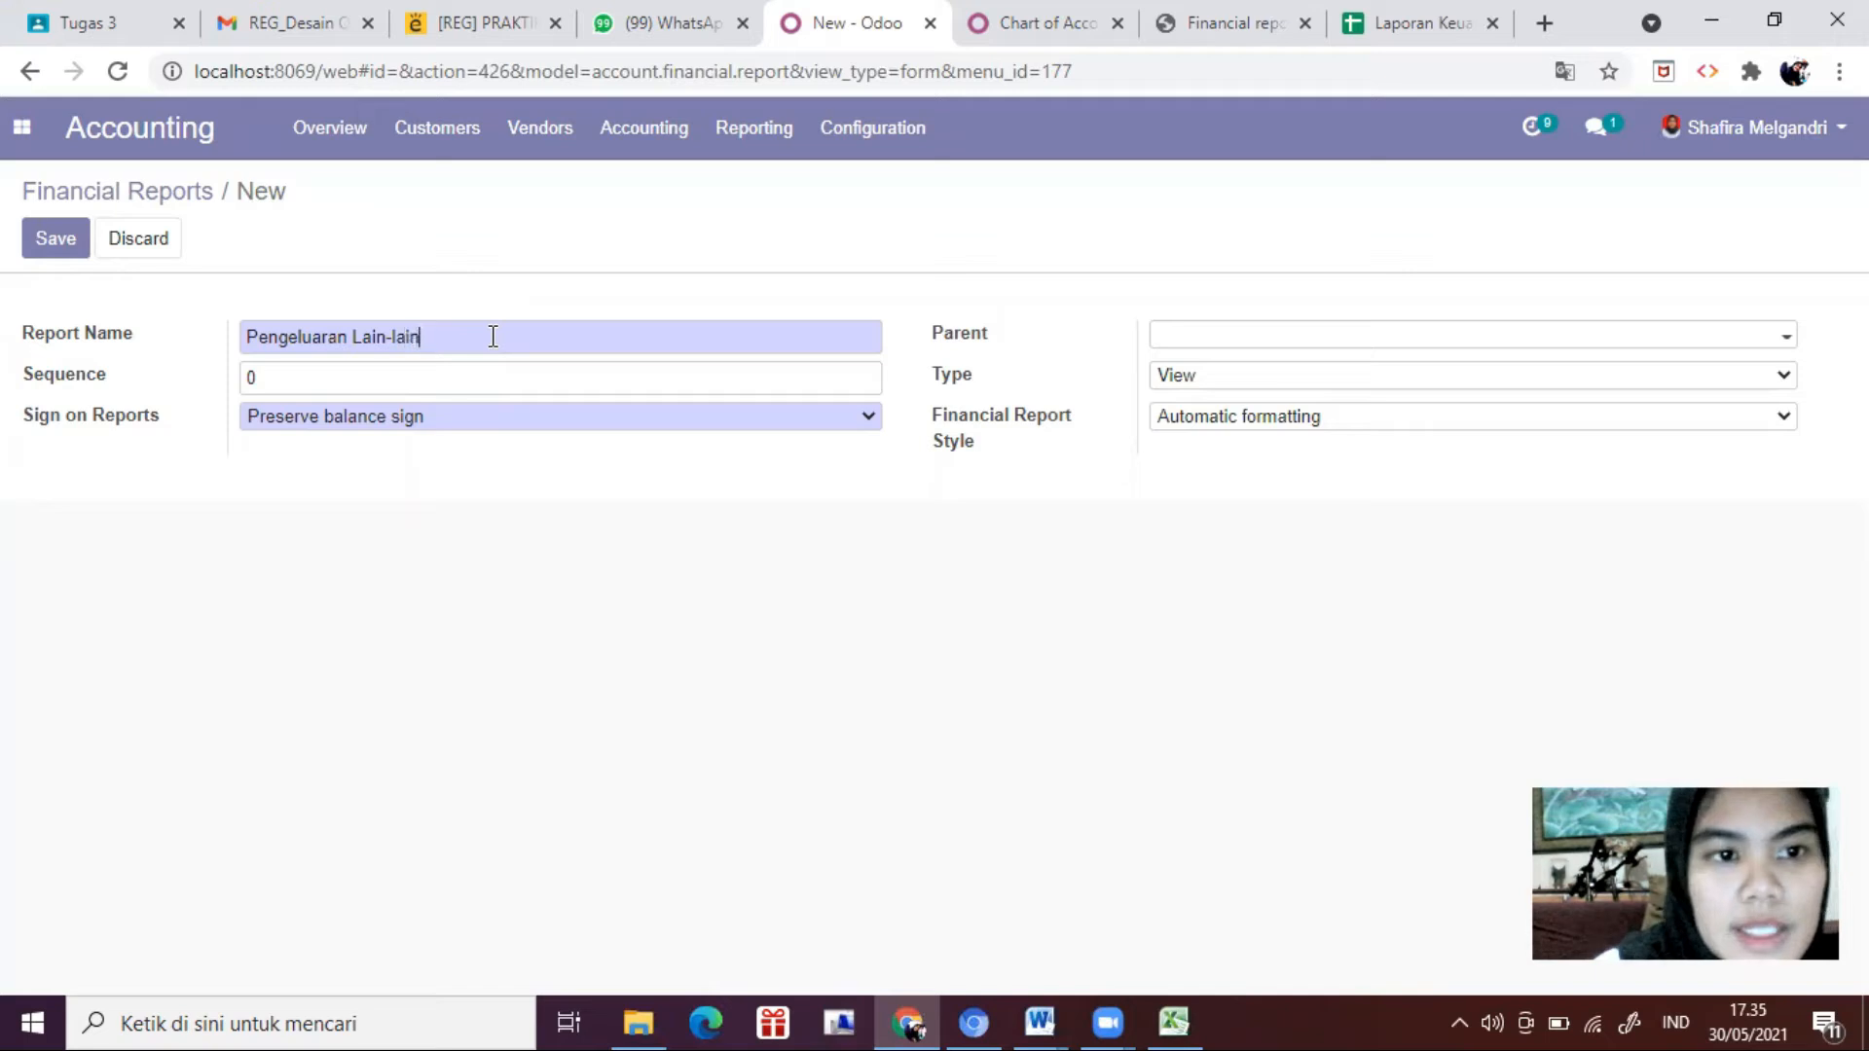
pyautogui.click(1176, 1019)
pyautogui.click(1164, 1019)
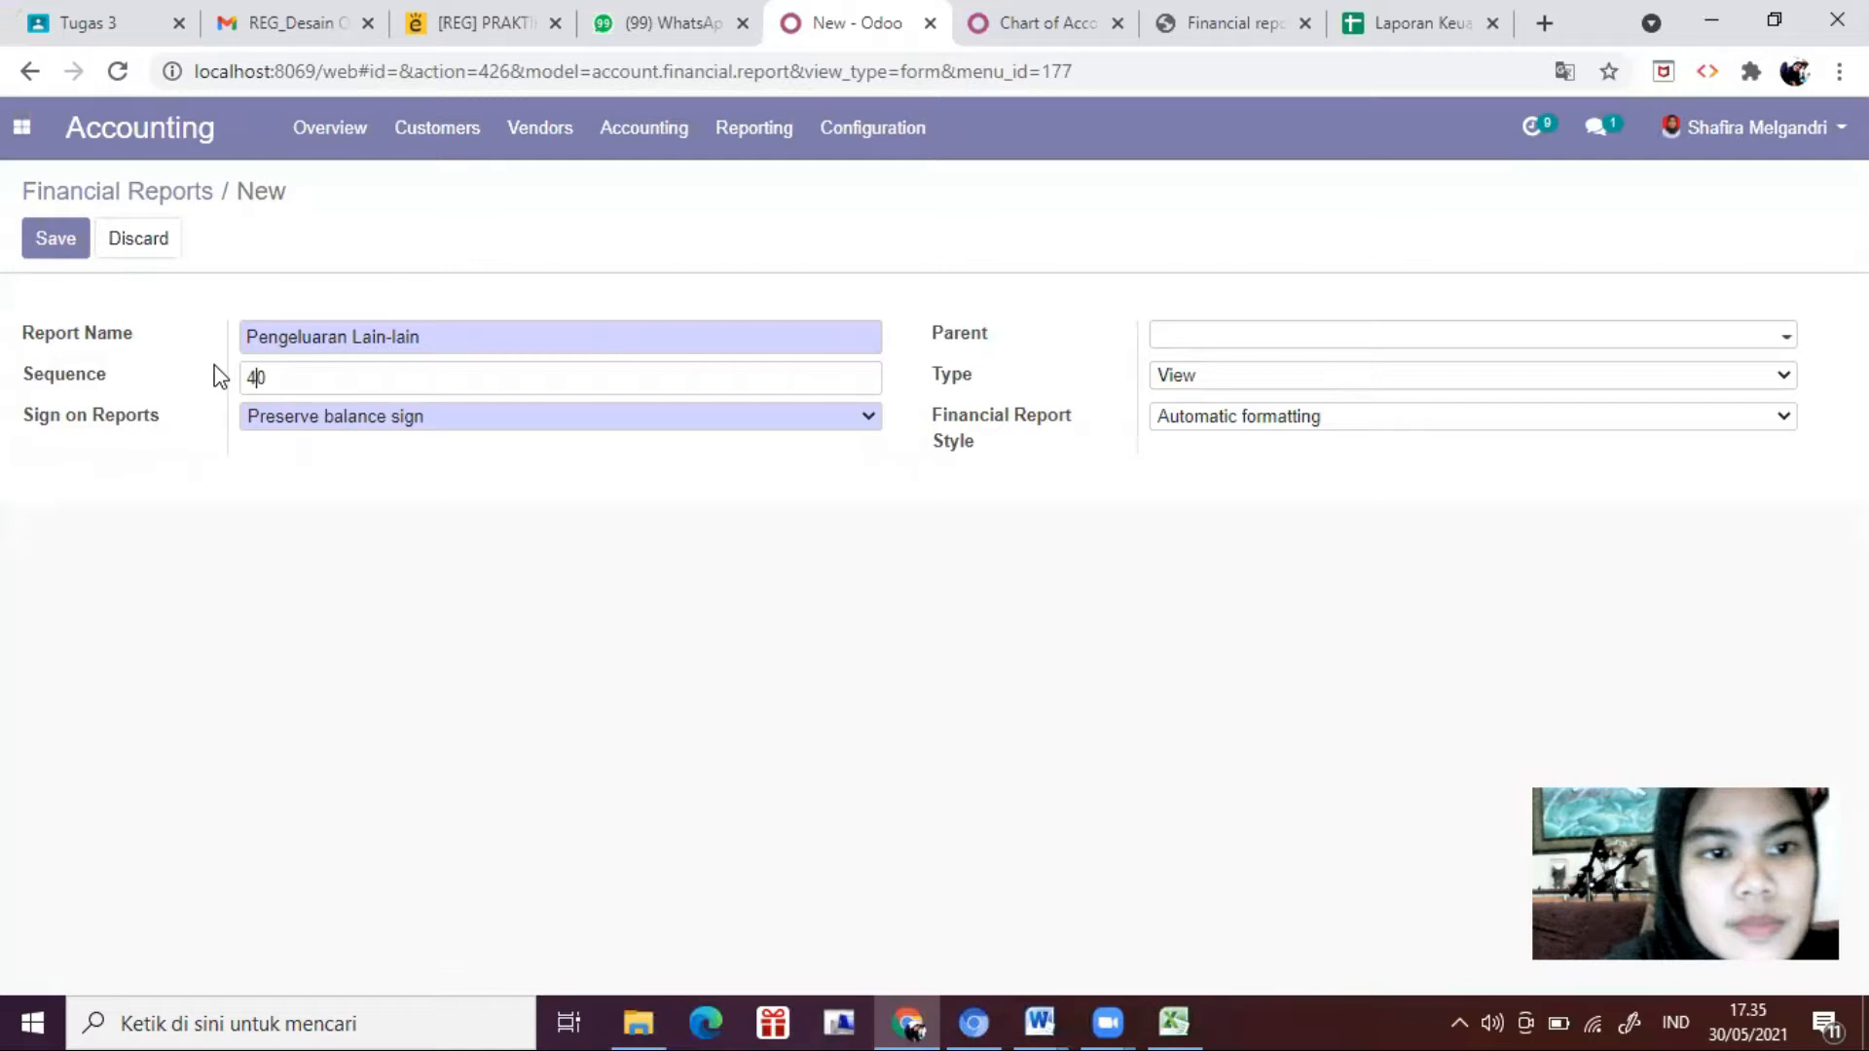
# Step: Set the Pengeluaran Lain-lain report to Reverse balance sign with Profit and Loss as its parent
pyautogui.click(538, 420)
pyautogui.click(469, 438)
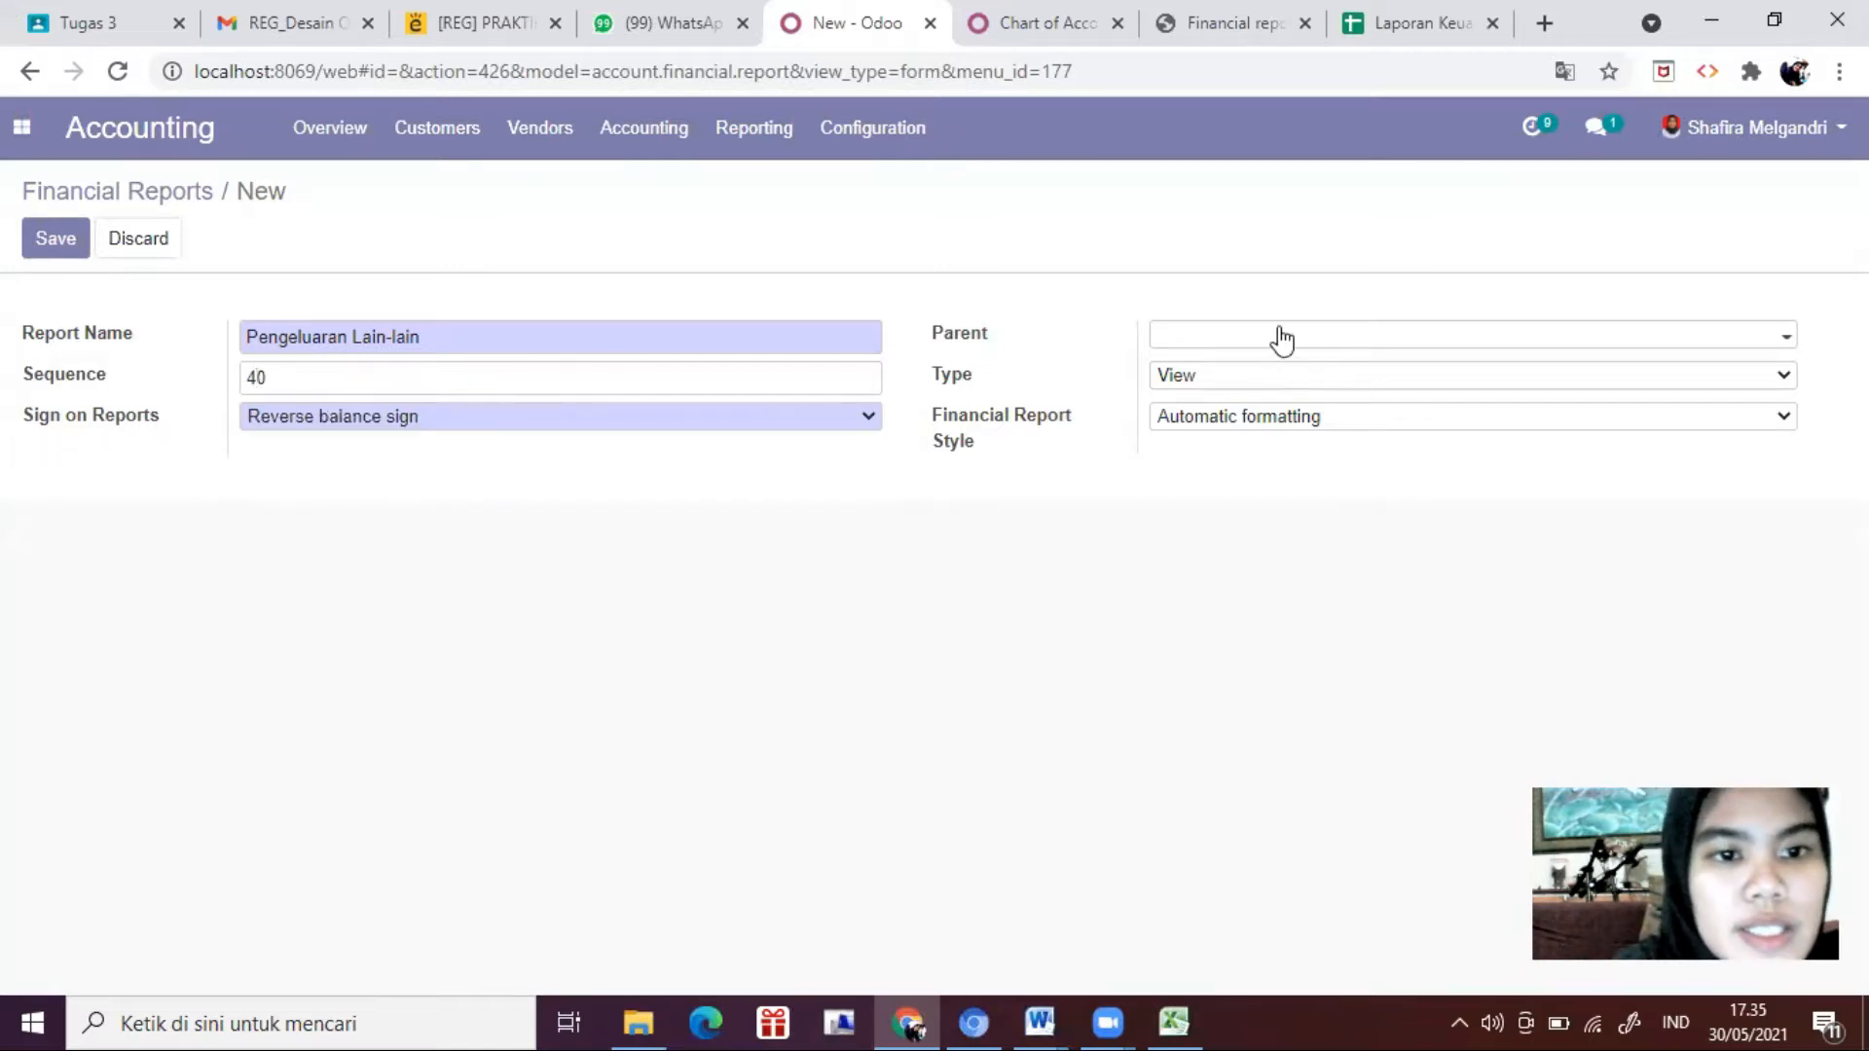
pyautogui.click(1779, 340)
pyautogui.click(1764, 343)
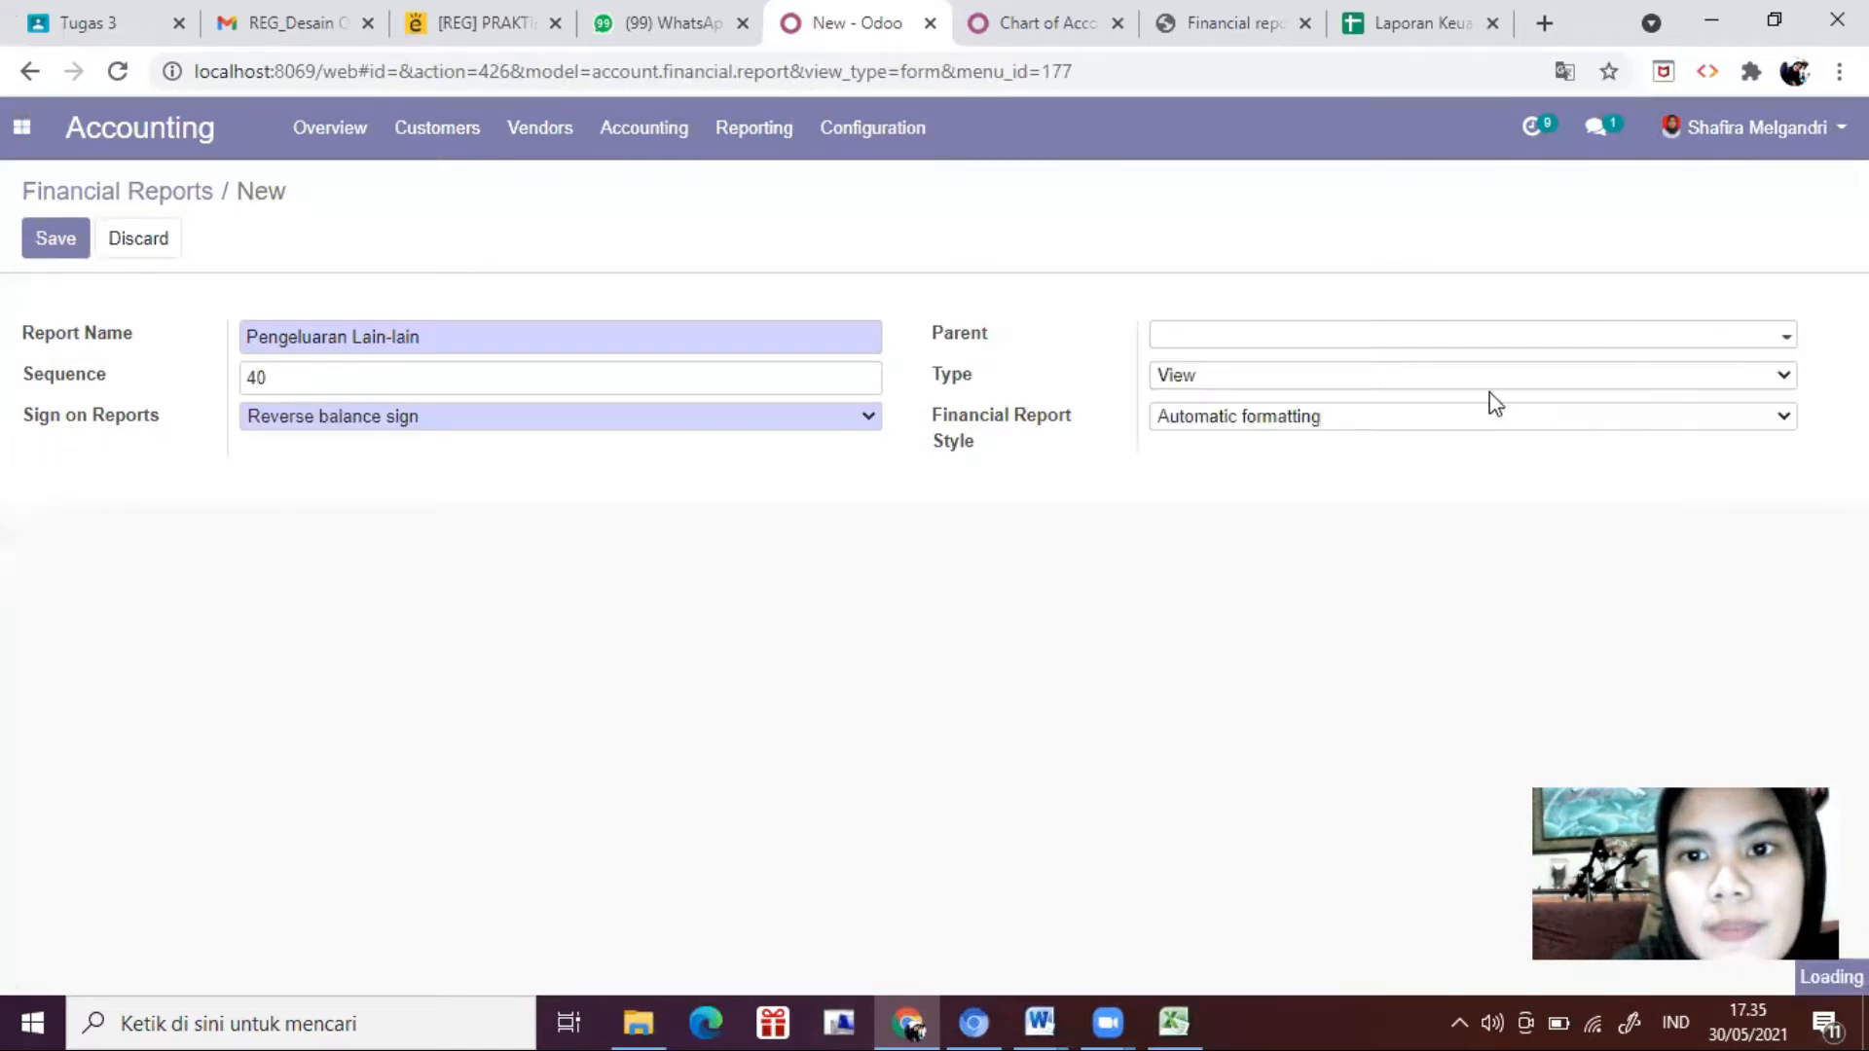
pyautogui.click(1331, 380)
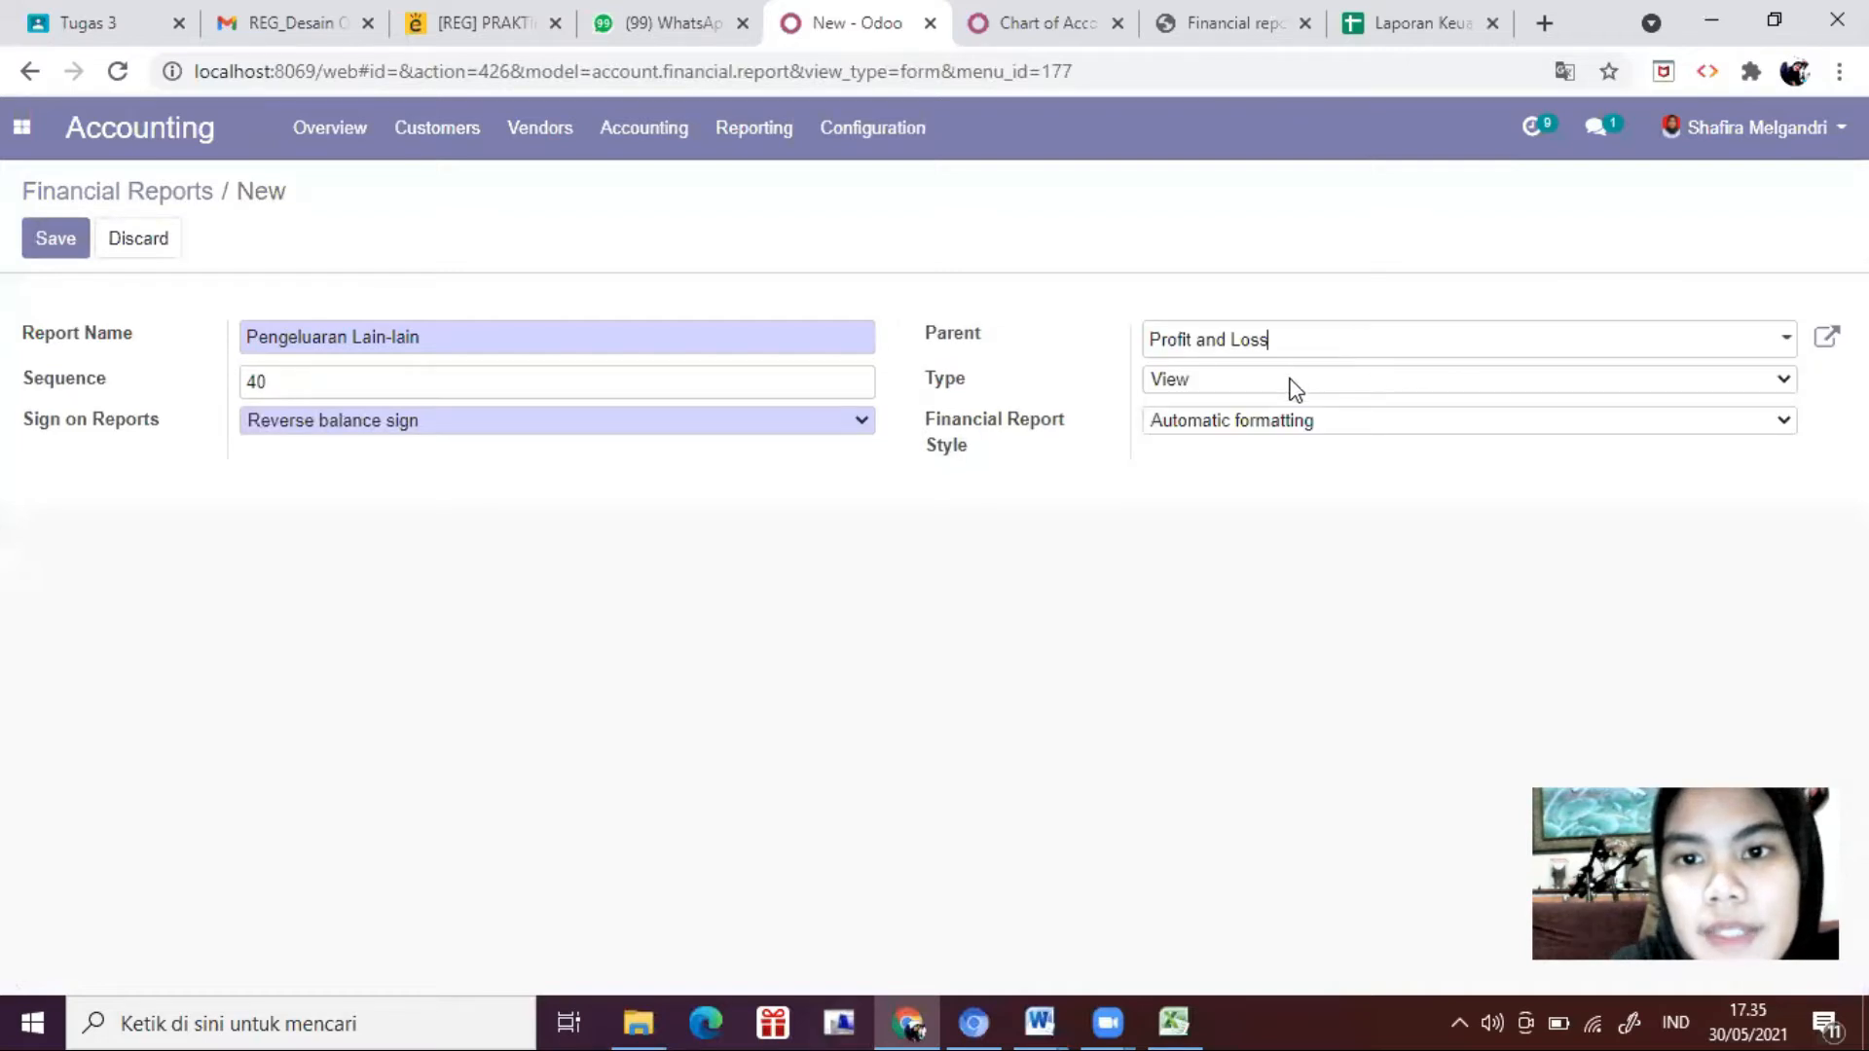
# Step: Set the Pengeluaran Lain-lain report's type to Account Type and its details to Display children with hierarchy
pyautogui.click(1294, 383)
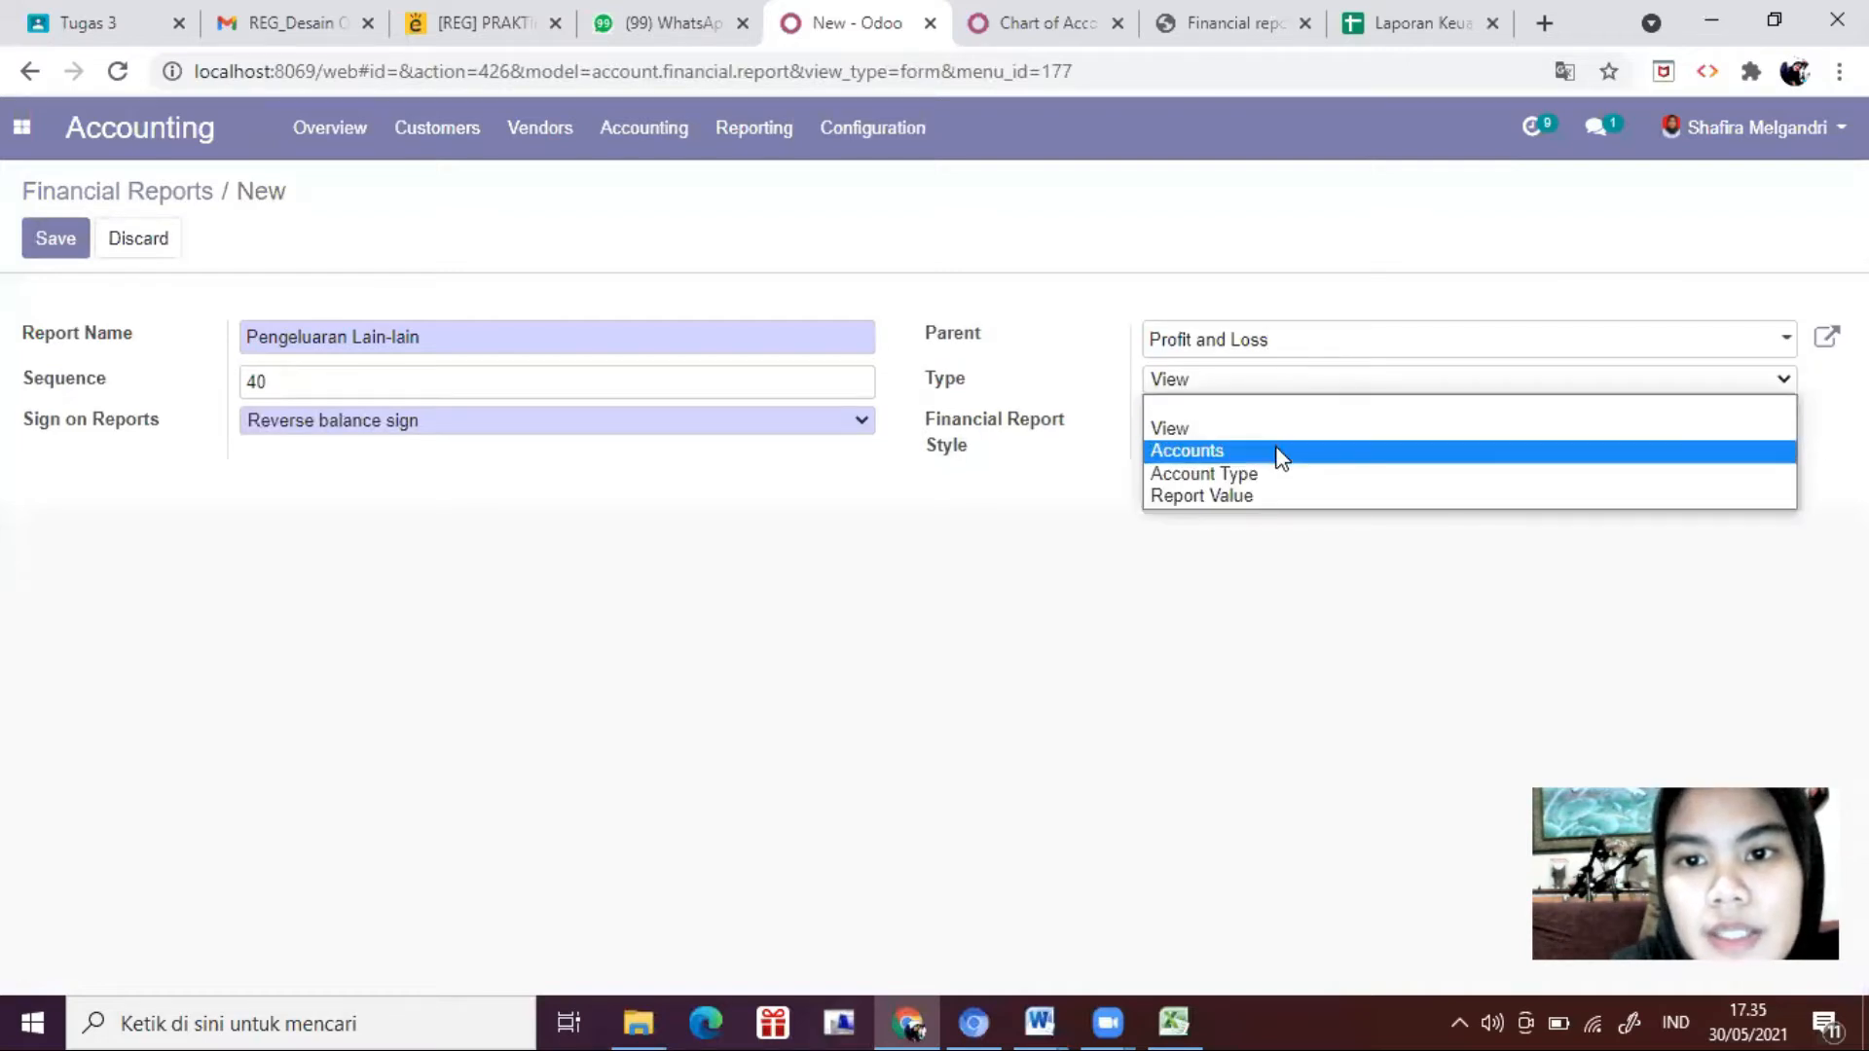
pyautogui.click(1213, 473)
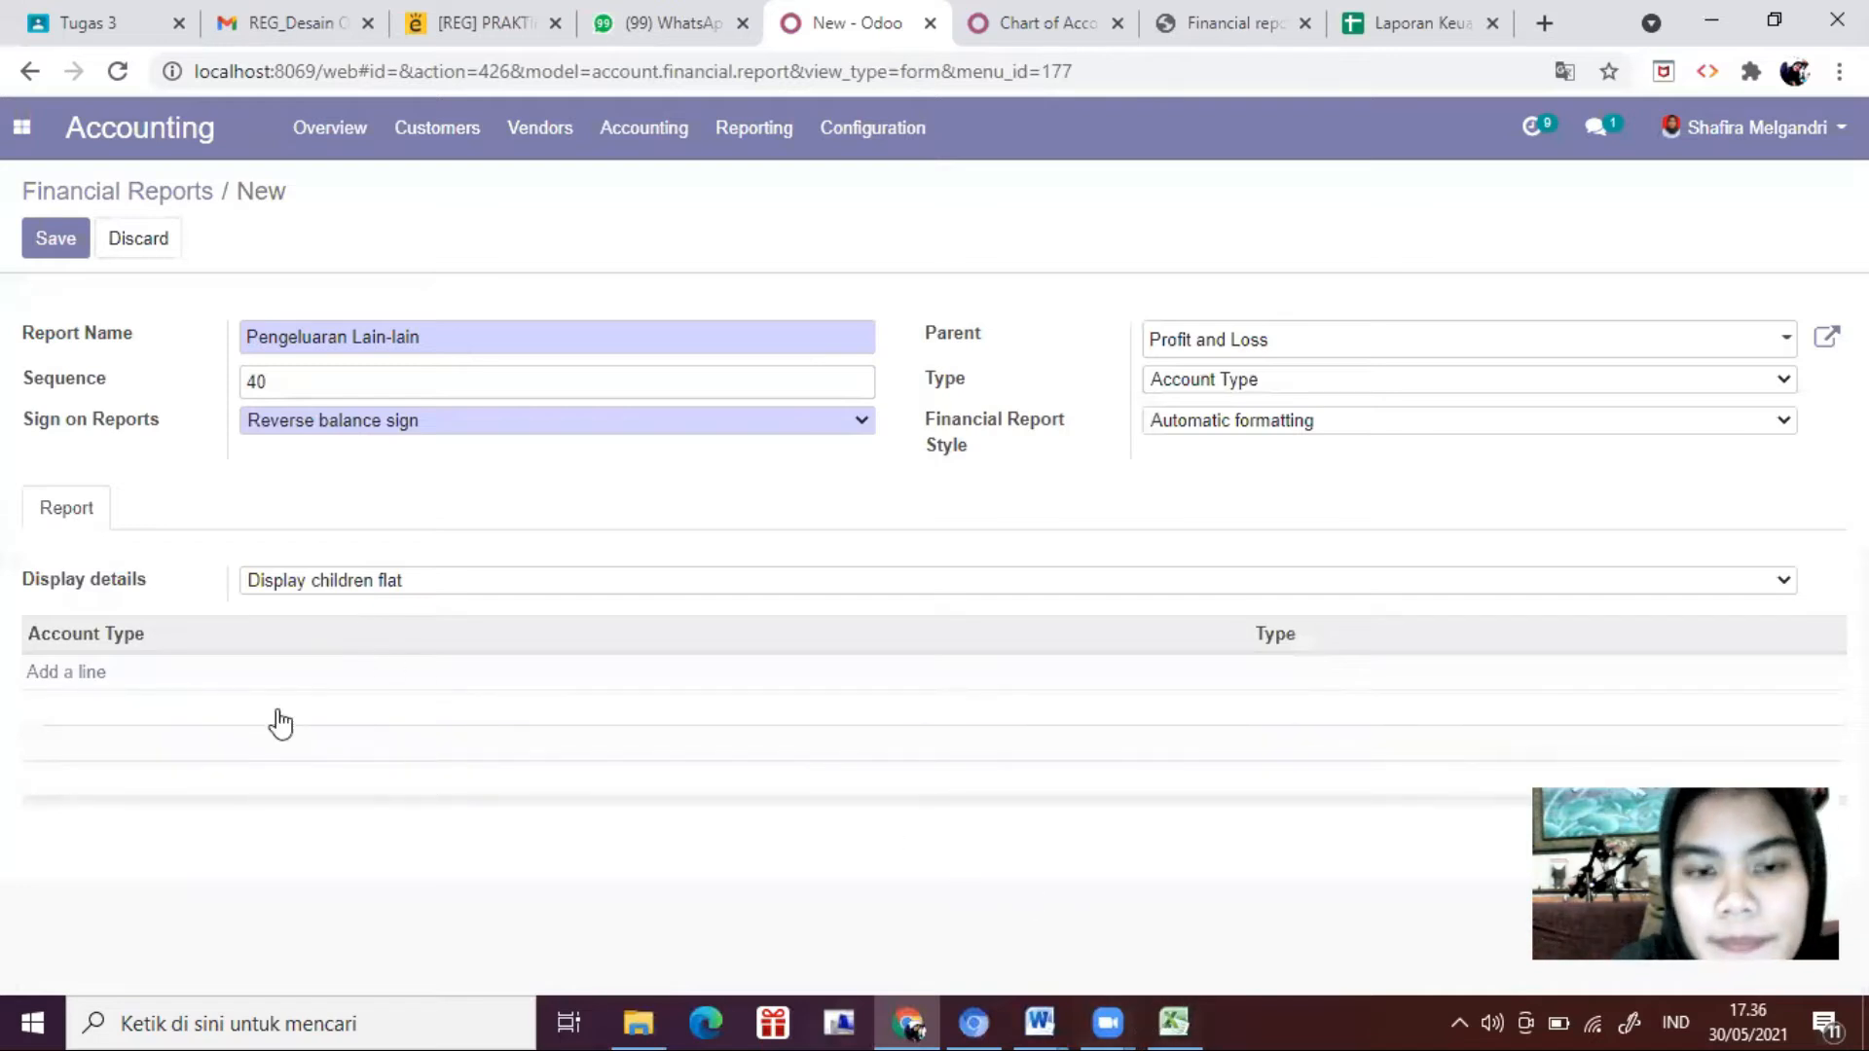
pyautogui.click(297, 584)
pyautogui.click(340, 673)
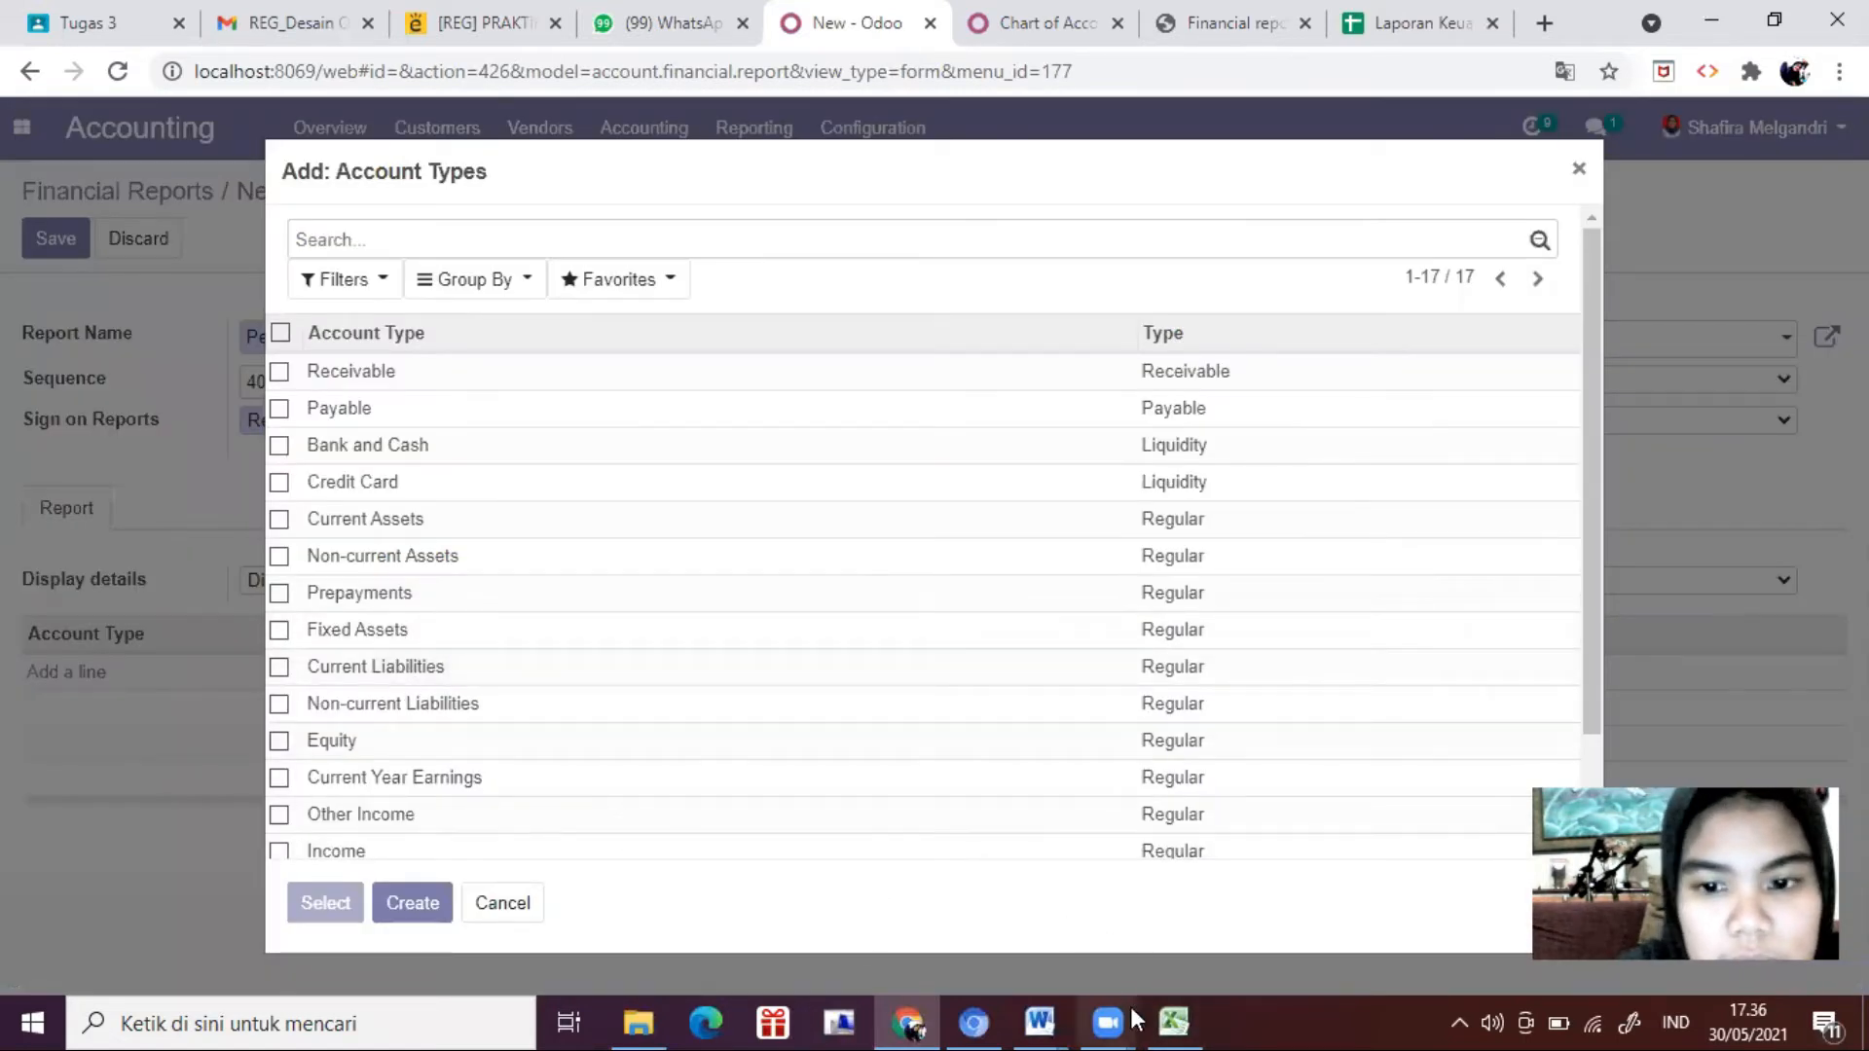
# Step: Compare the Beban accounts in Excel's Laba Rugi sheet with the Expenses group in Odoo's Chart of Accounts
pyautogui.click(1174, 1021)
pyautogui.scroll(-2, 457, 769)
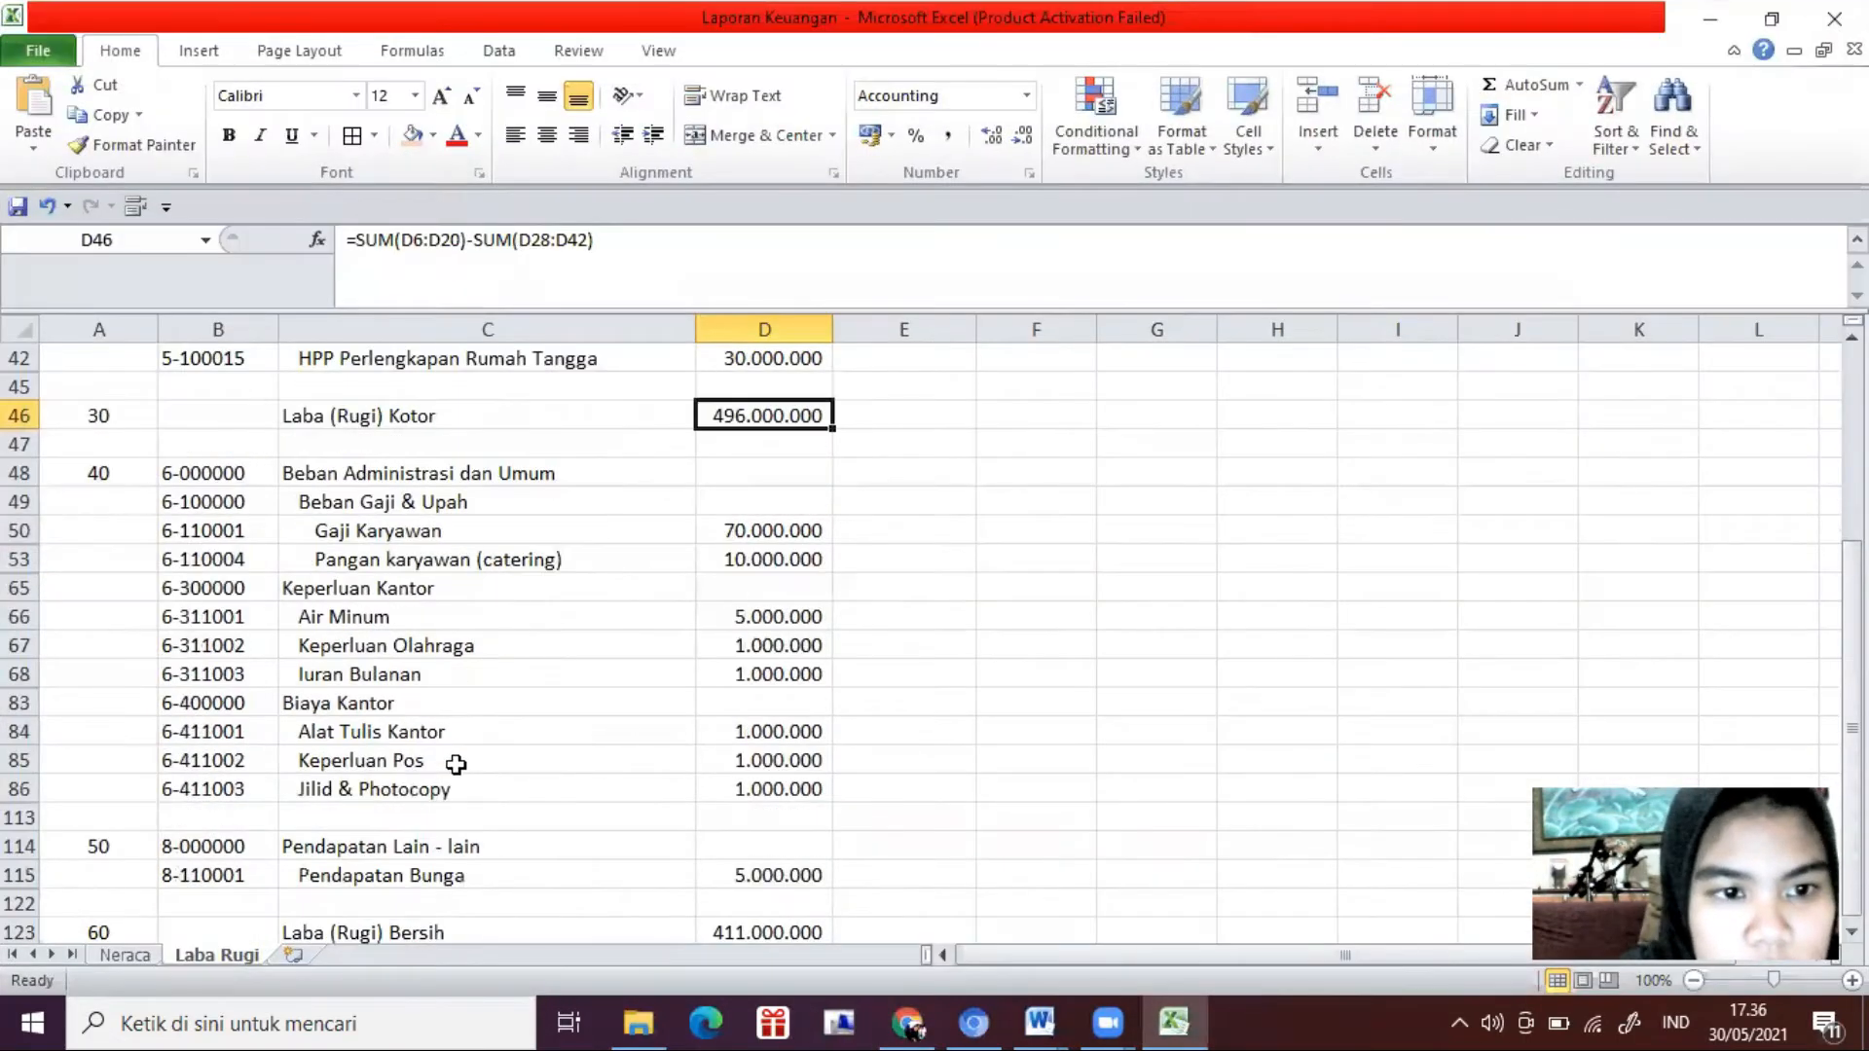
pyautogui.click(907, 1022)
pyautogui.click(1056, 25)
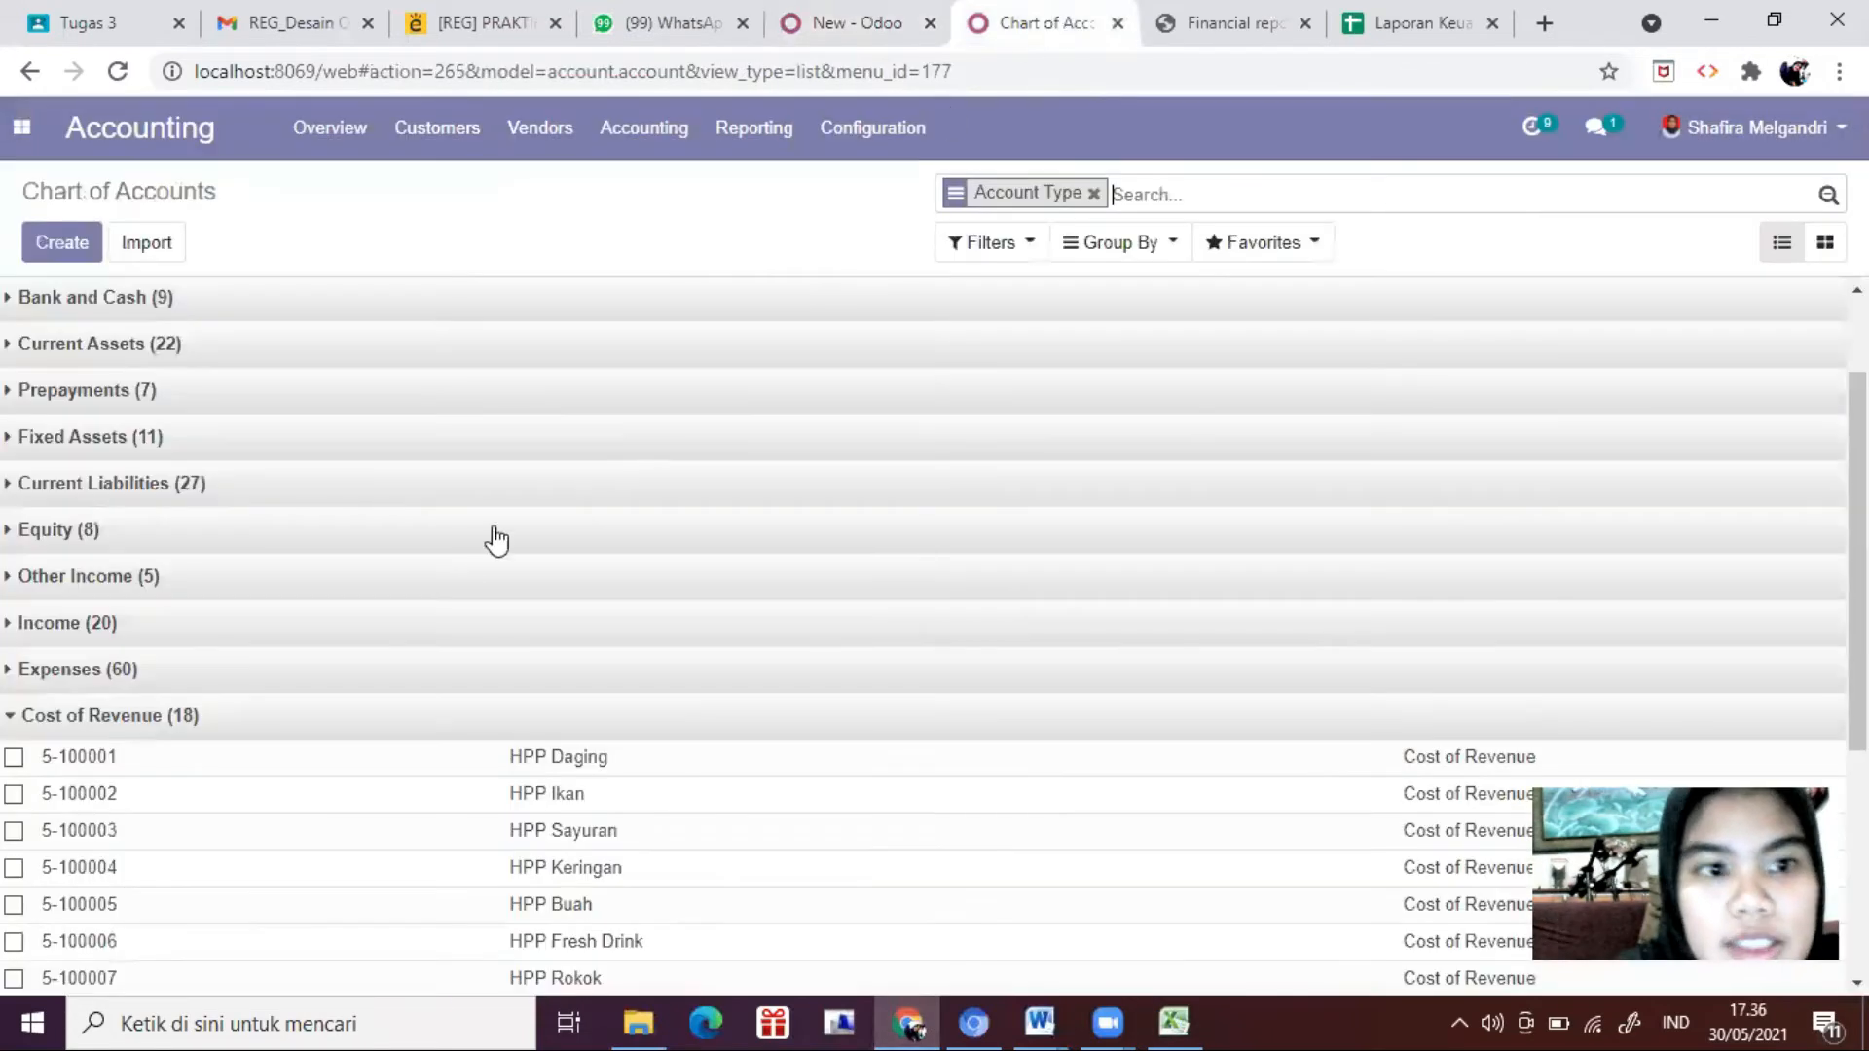
pyautogui.click(255, 715)
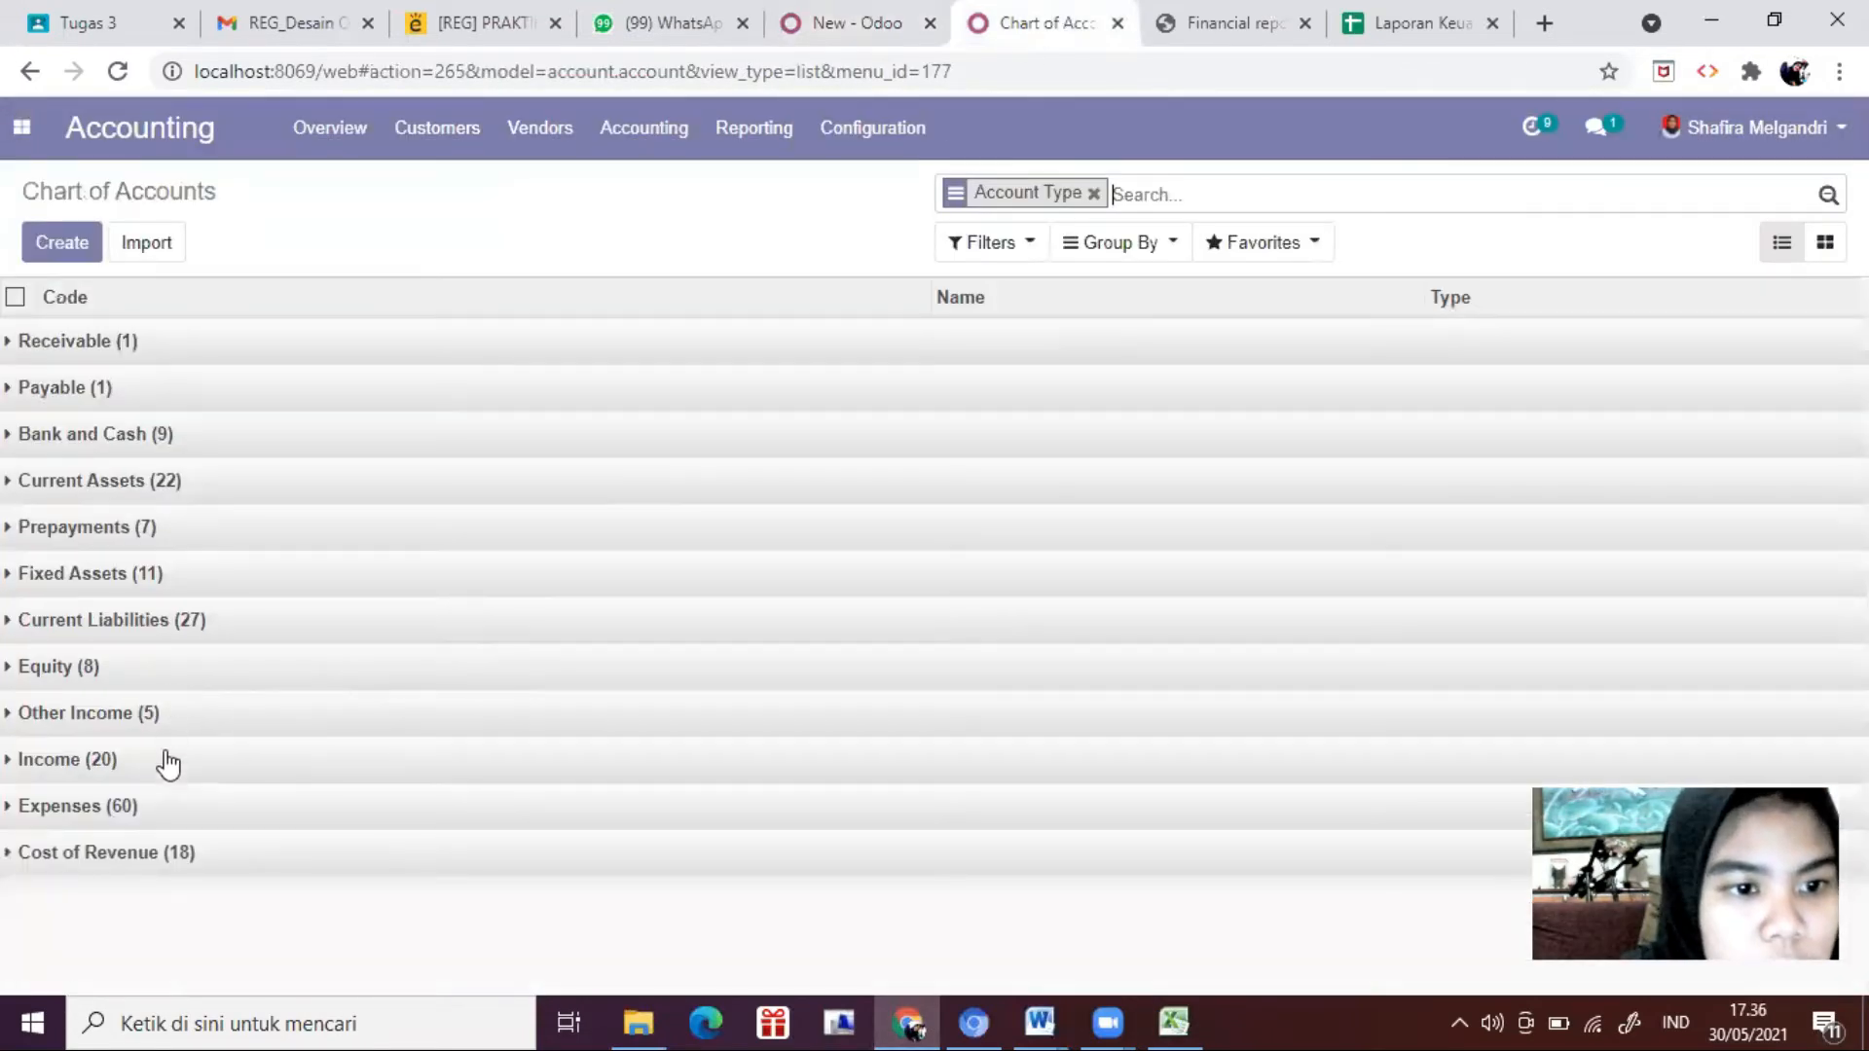
pyautogui.click(173, 812)
pyautogui.scroll(-2, 192, 721)
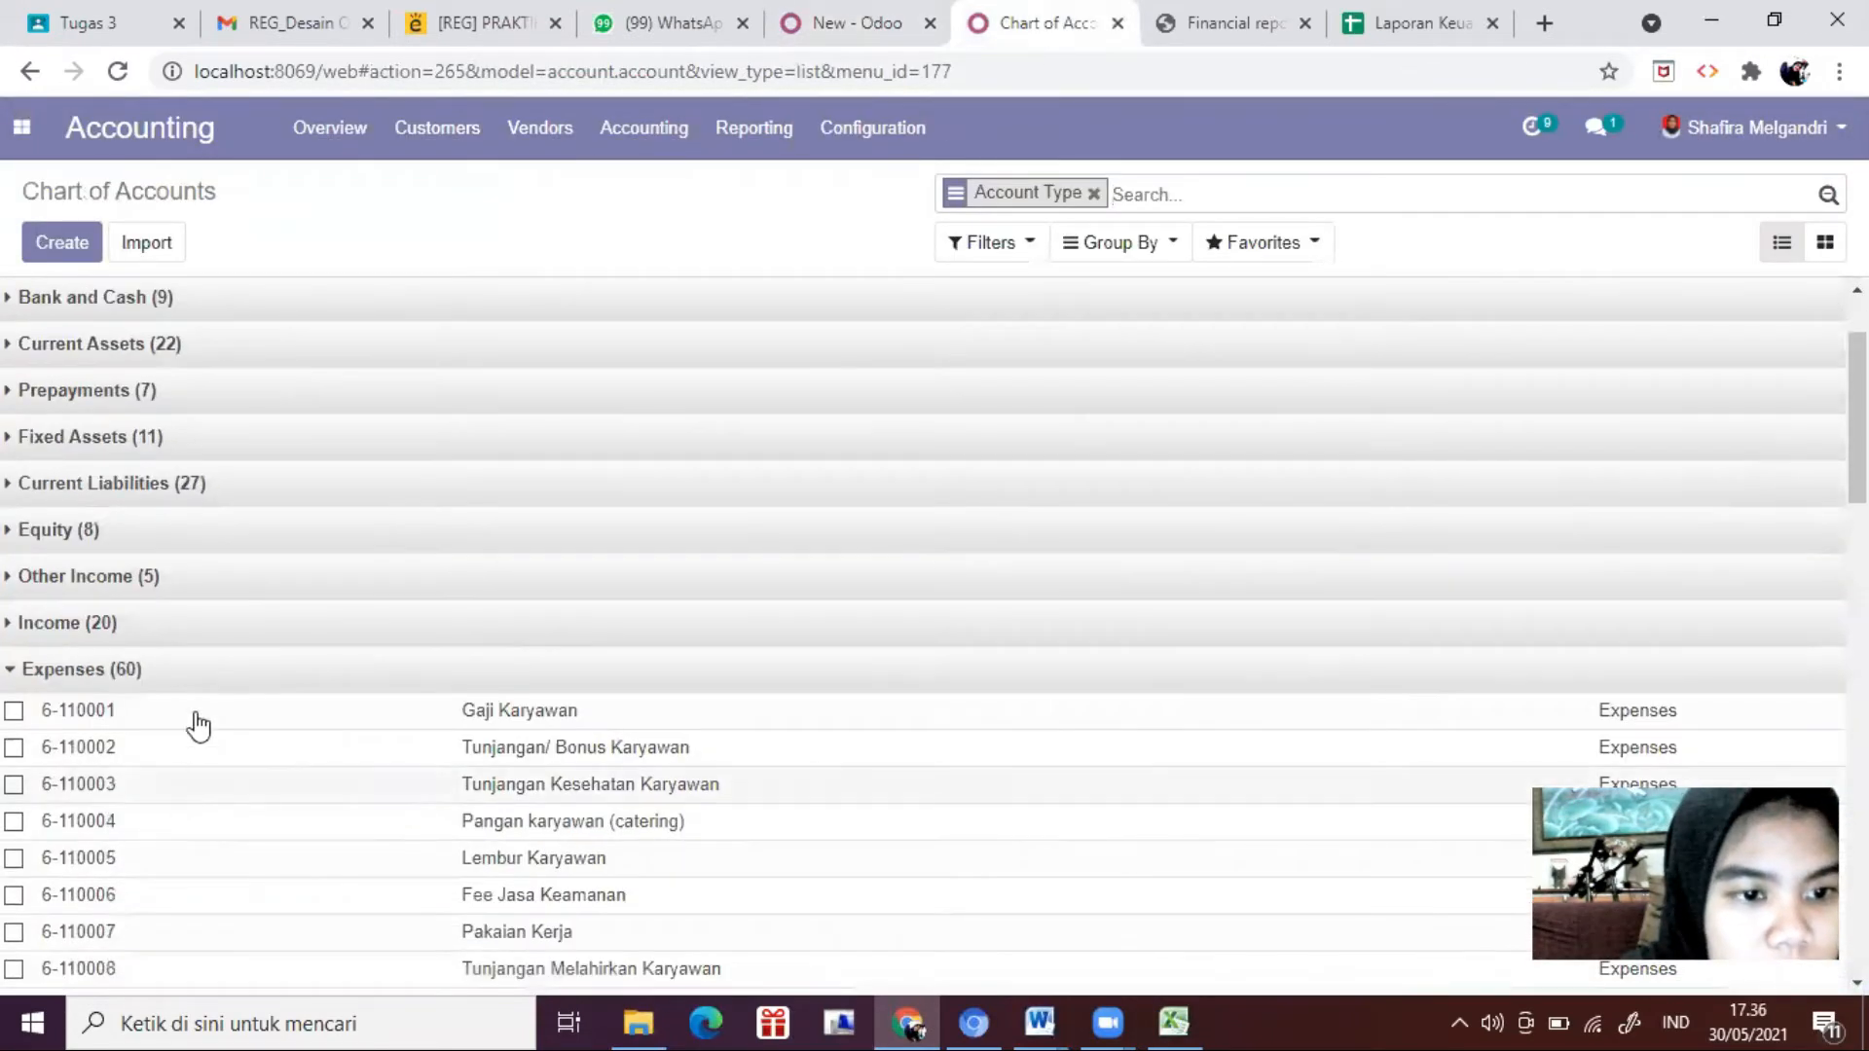
# Step: Add the Expenses account type to the Pengeluaran Lain-lain report and save the report
pyautogui.click(808, 21)
pyautogui.scroll(-2, 292, 779)
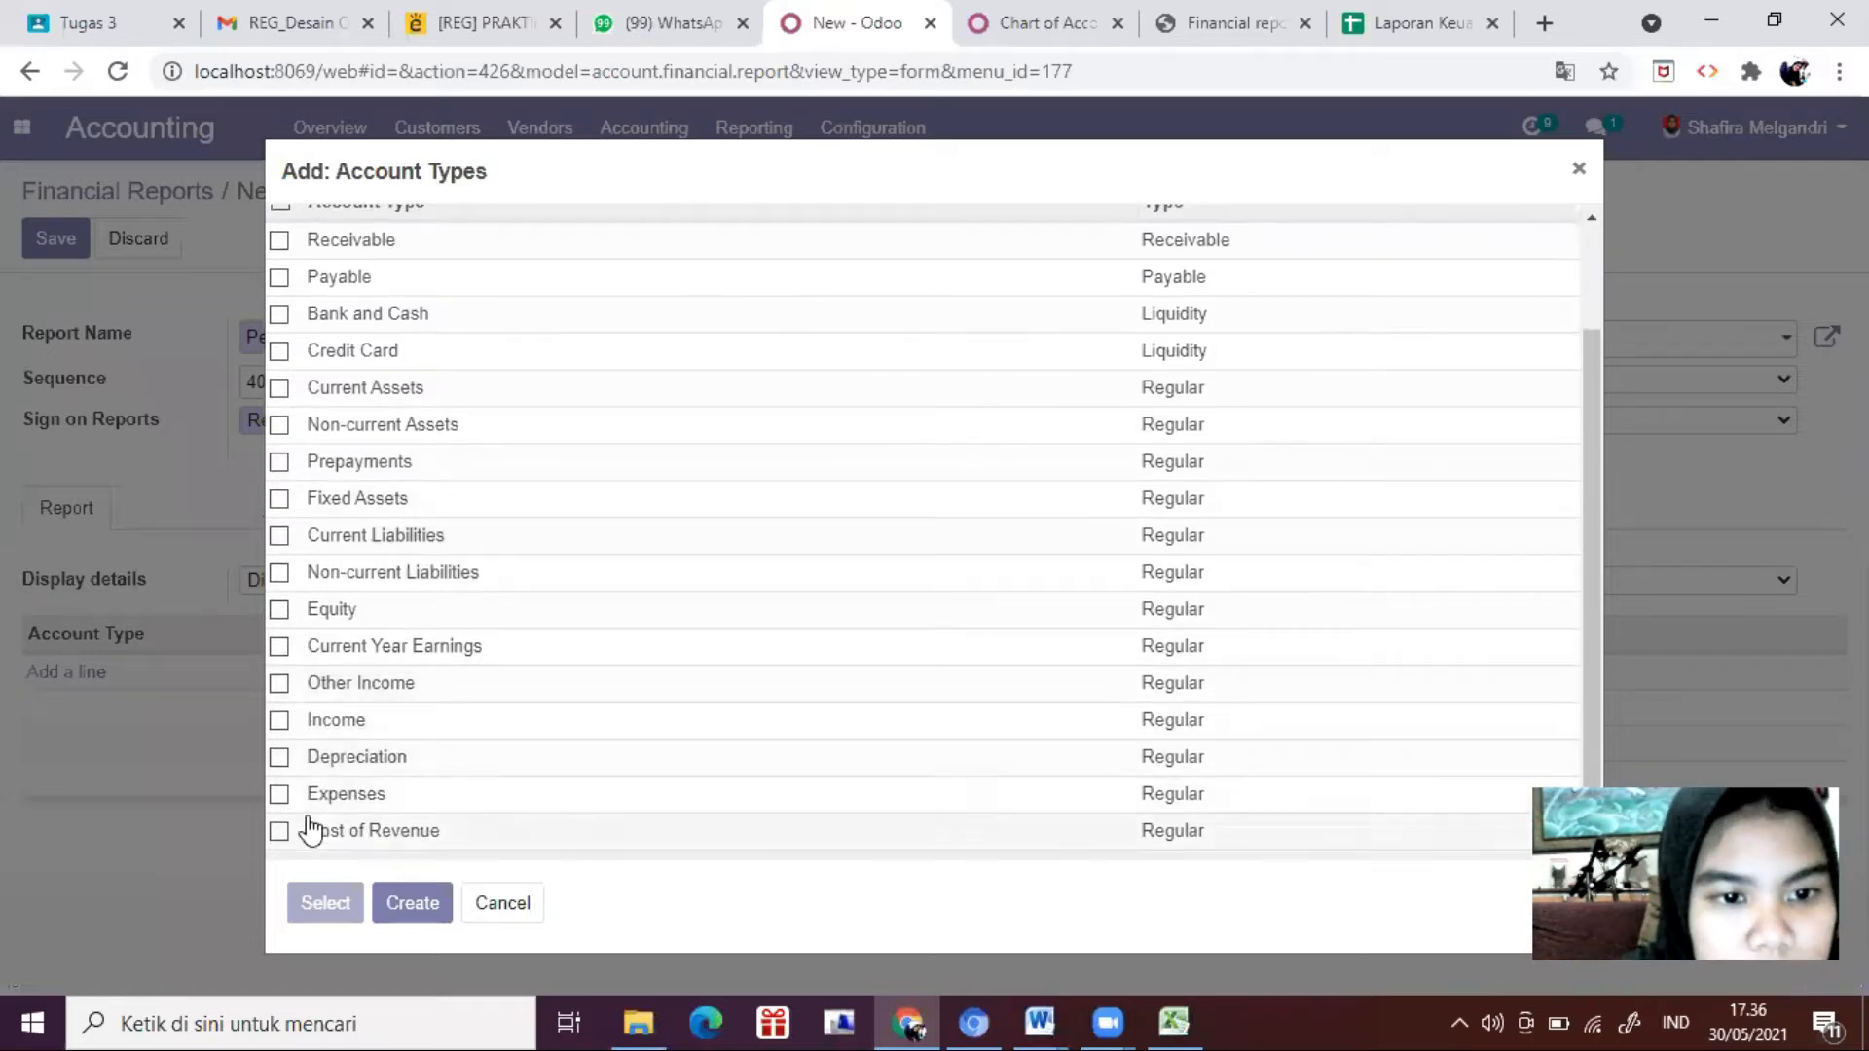
pyautogui.click(280, 794)
pyautogui.click(360, 901)
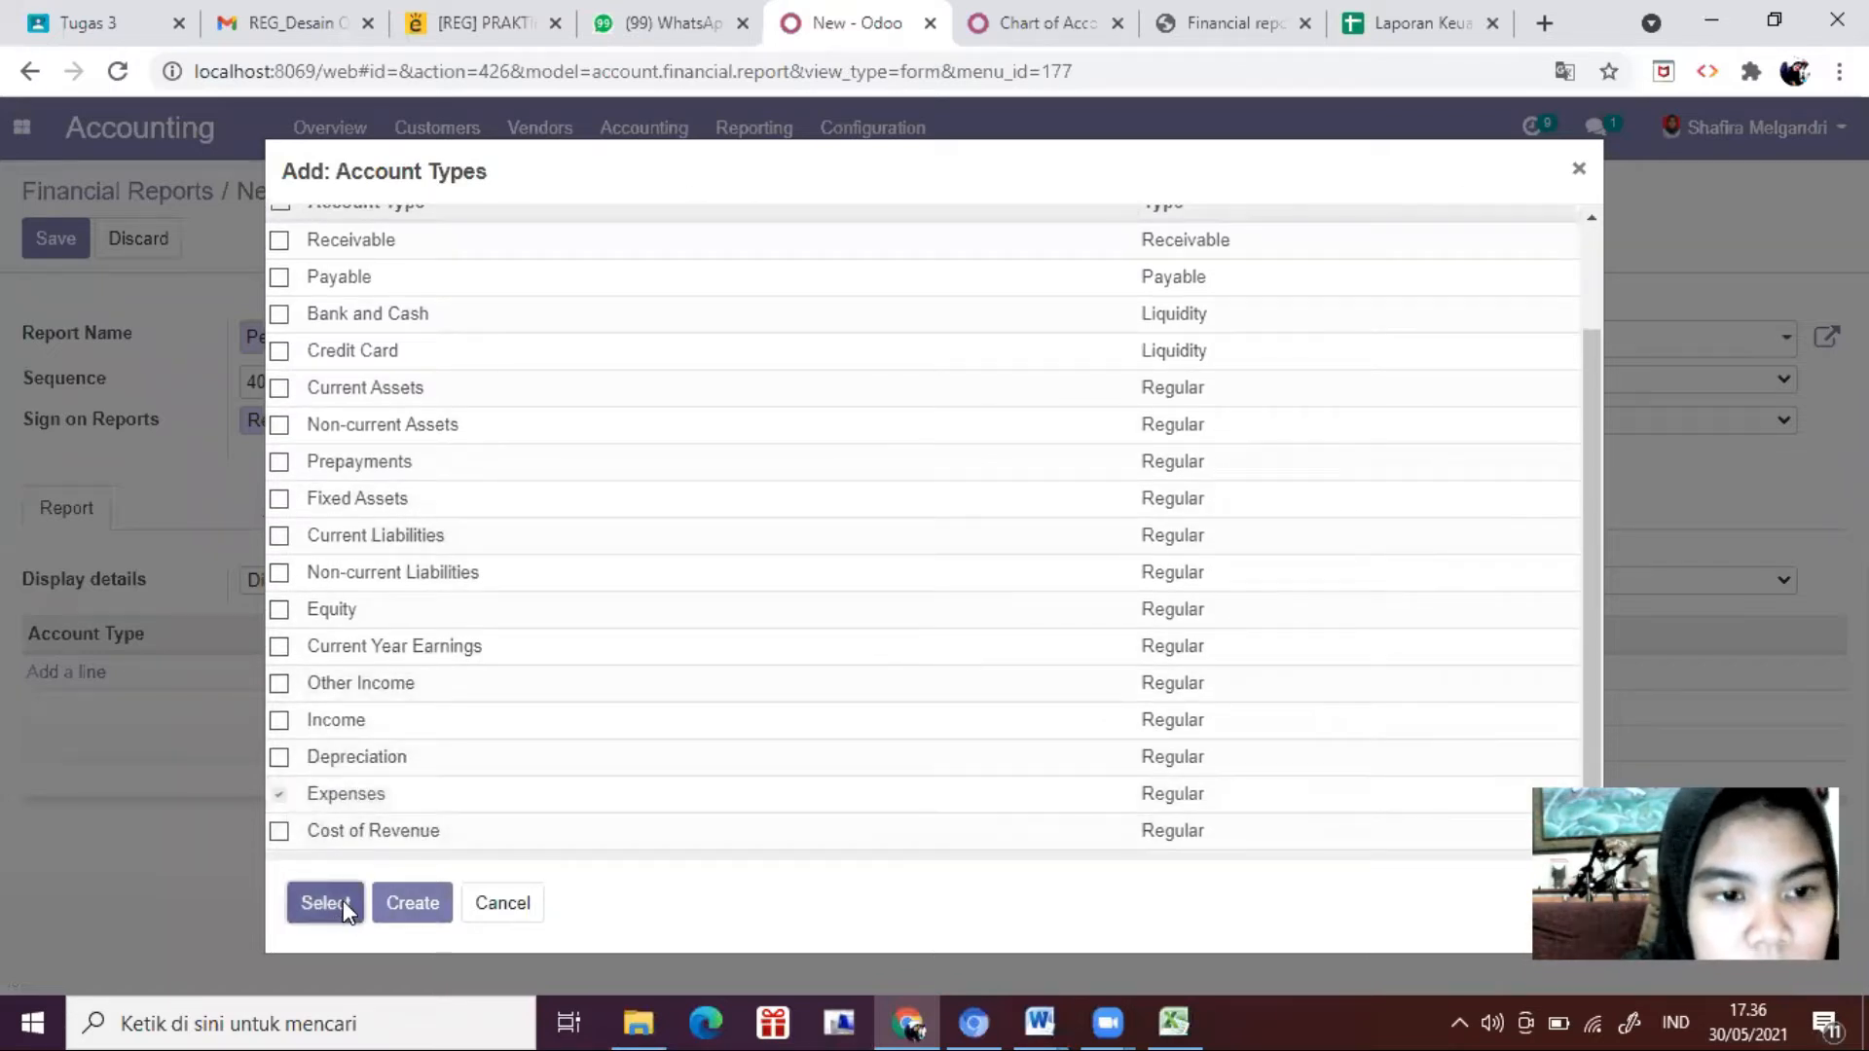
pyautogui.click(59, 240)
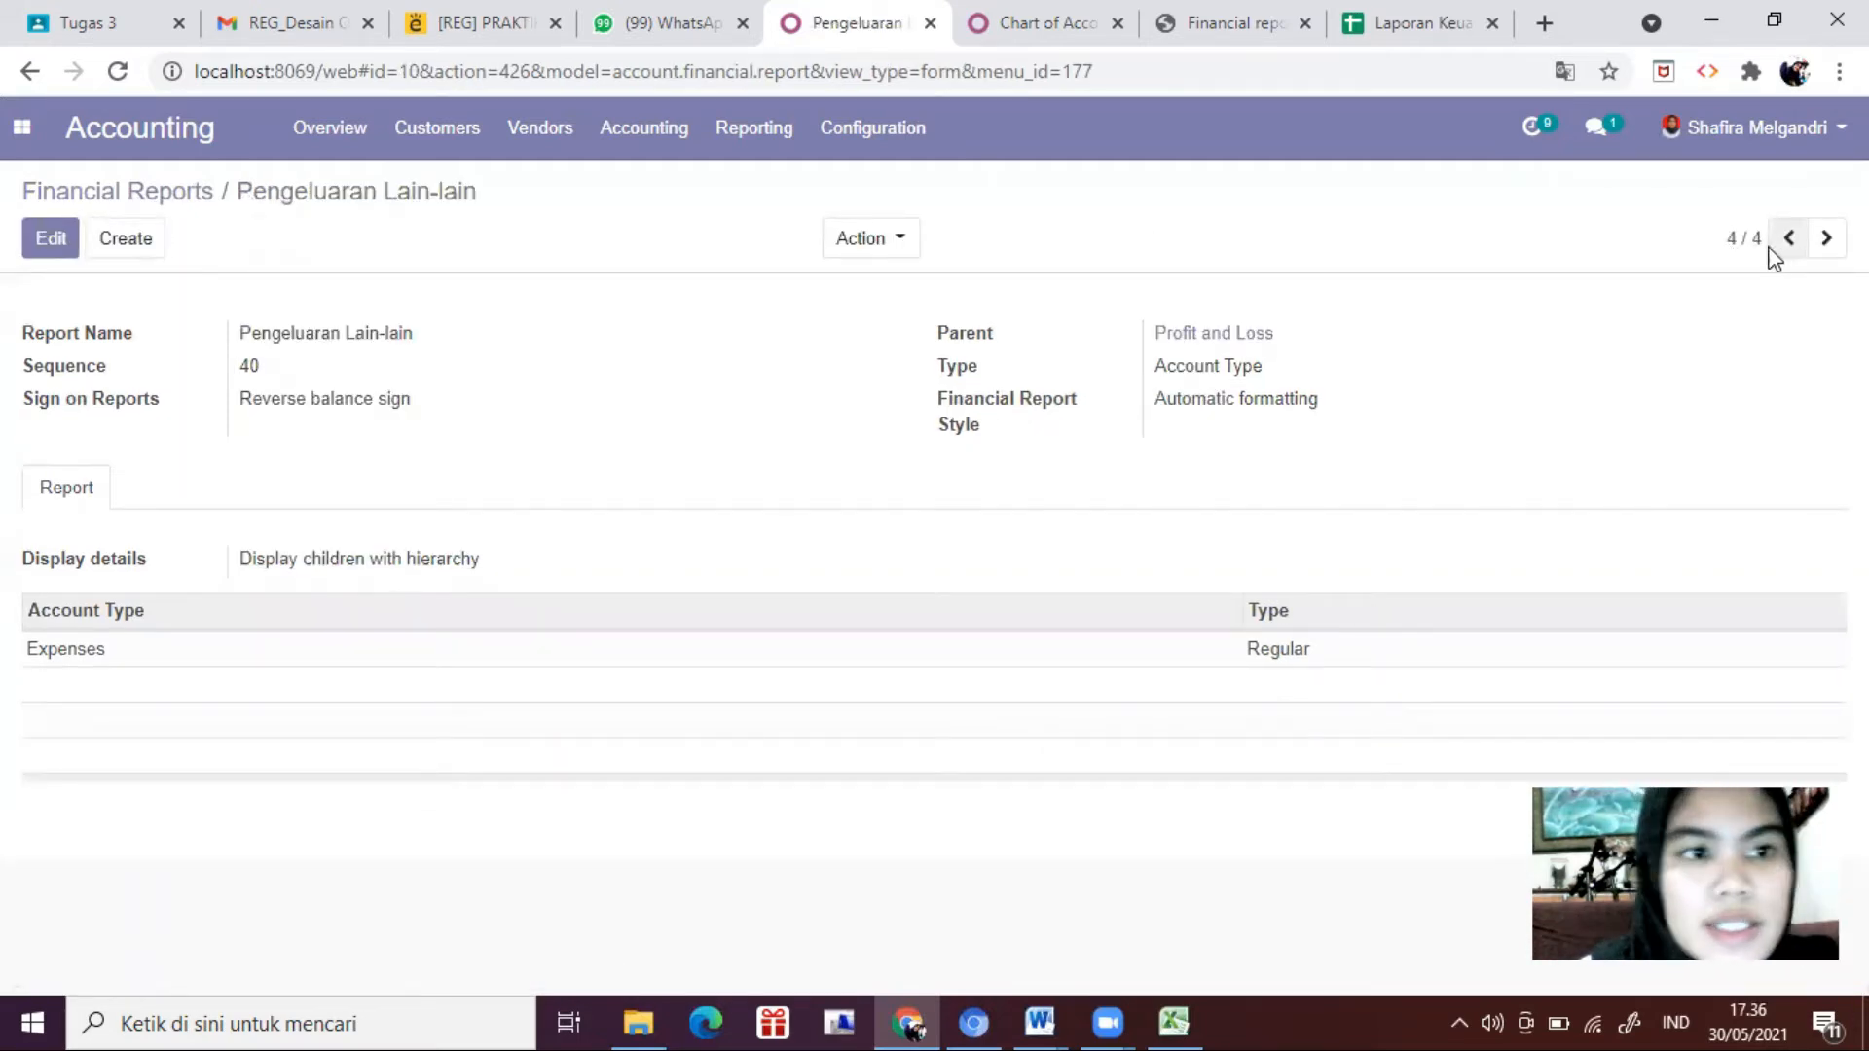
# Step: Return to the Laba (Rugi) Kotor report, check its row in Excel's Laba Rugi sheet, and set the report's display details to No detail
pyautogui.hotkey('alt', 'p')
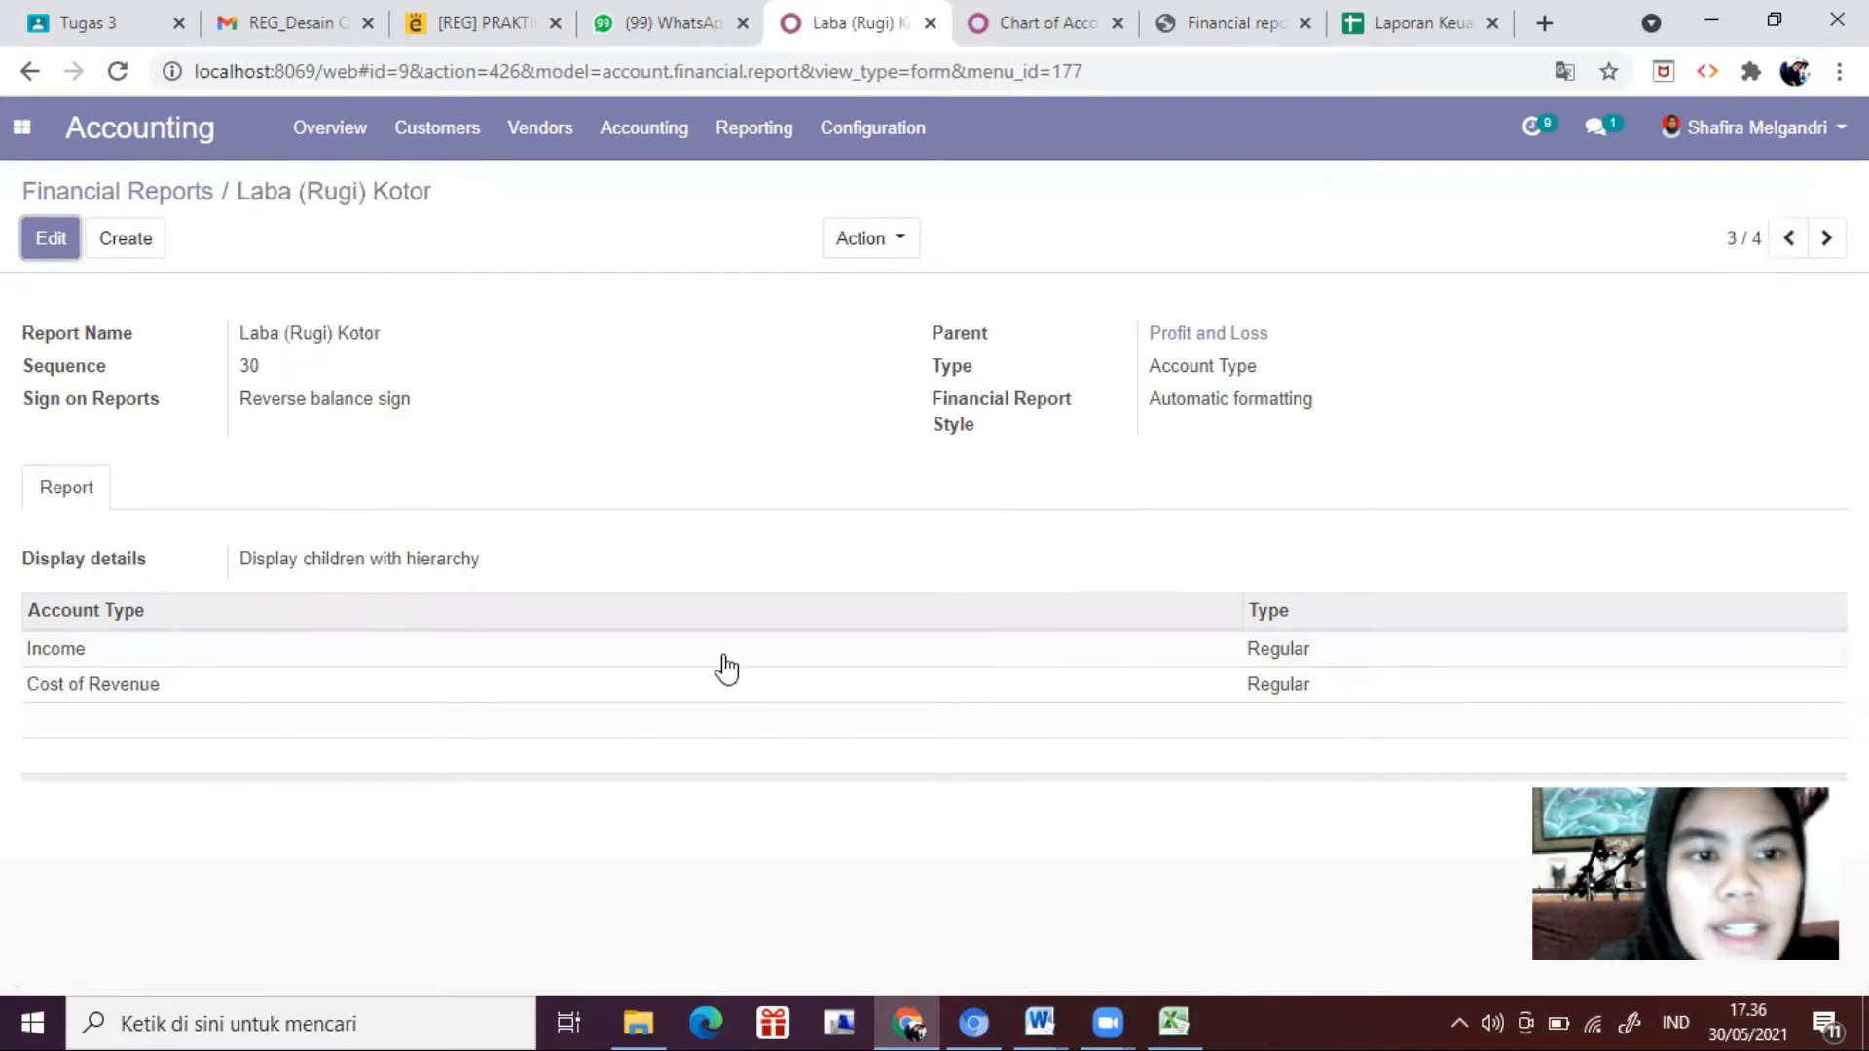
pyautogui.click(1204, 1017)
pyautogui.scroll(-1, 538, 730)
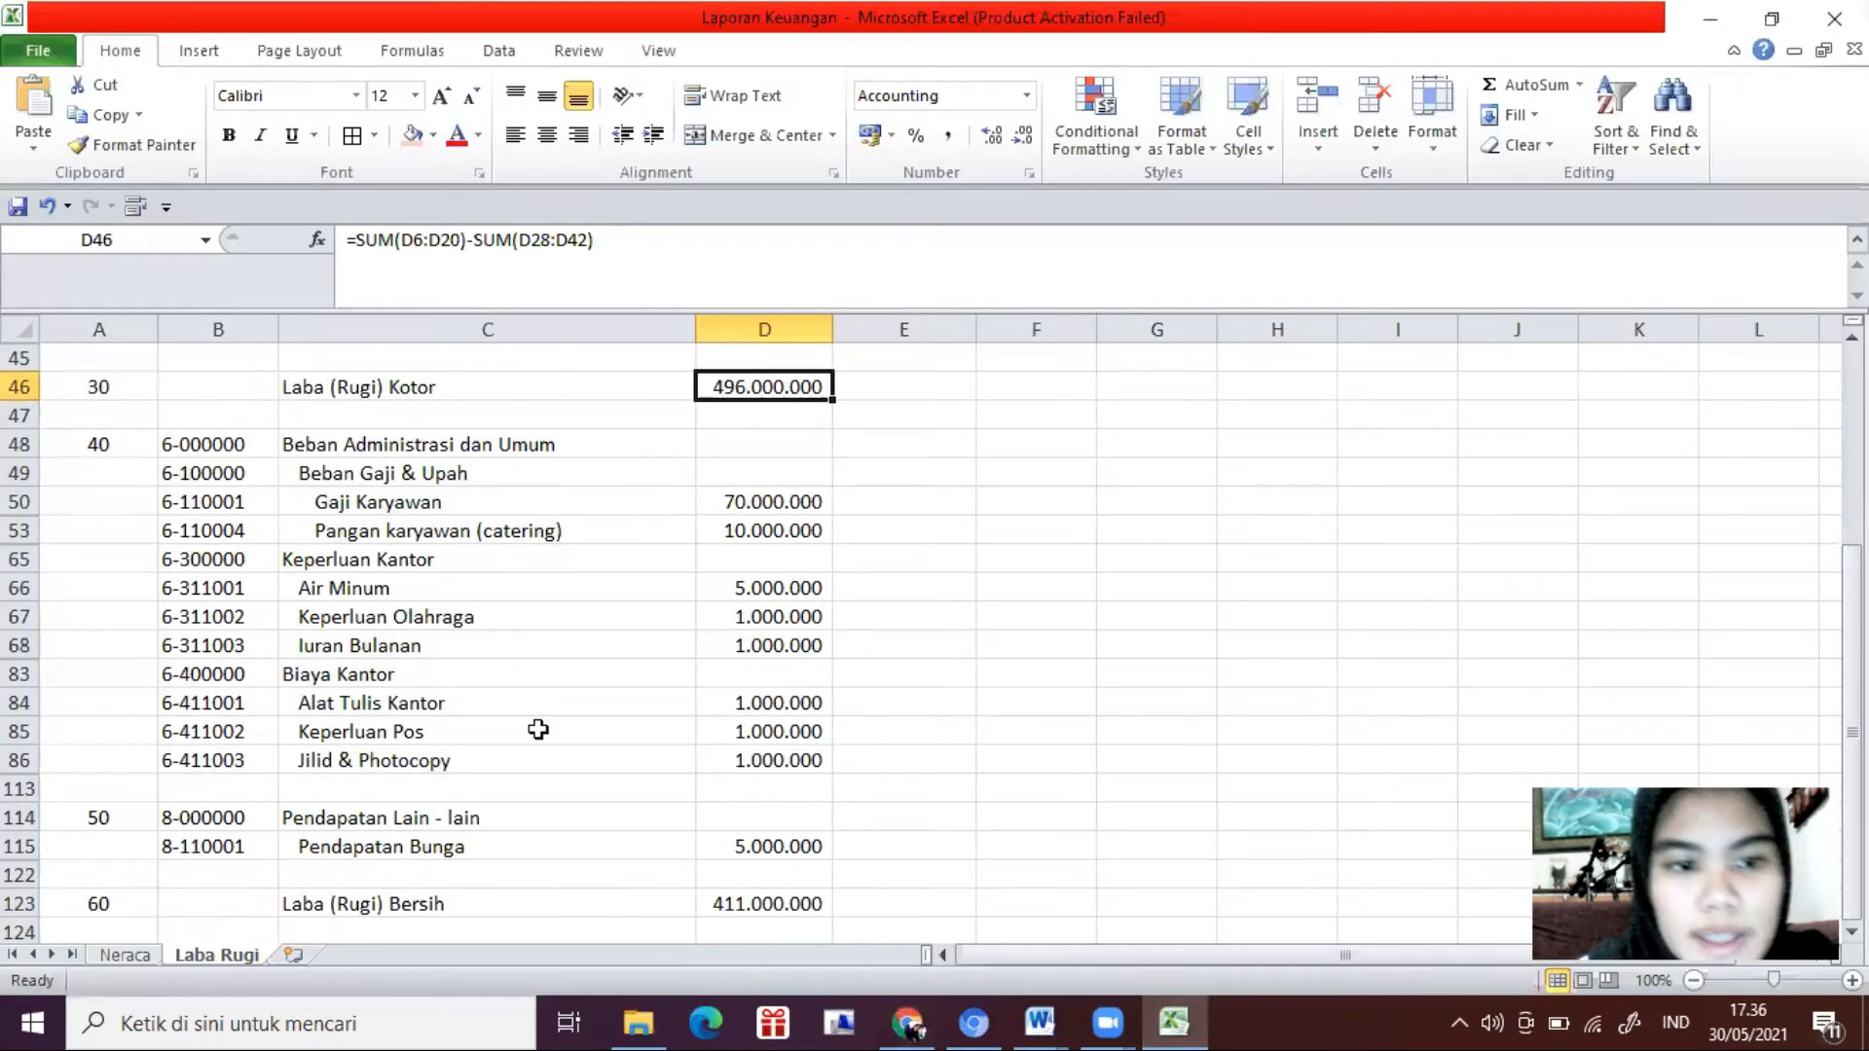
pyautogui.scroll(1, 462, 857)
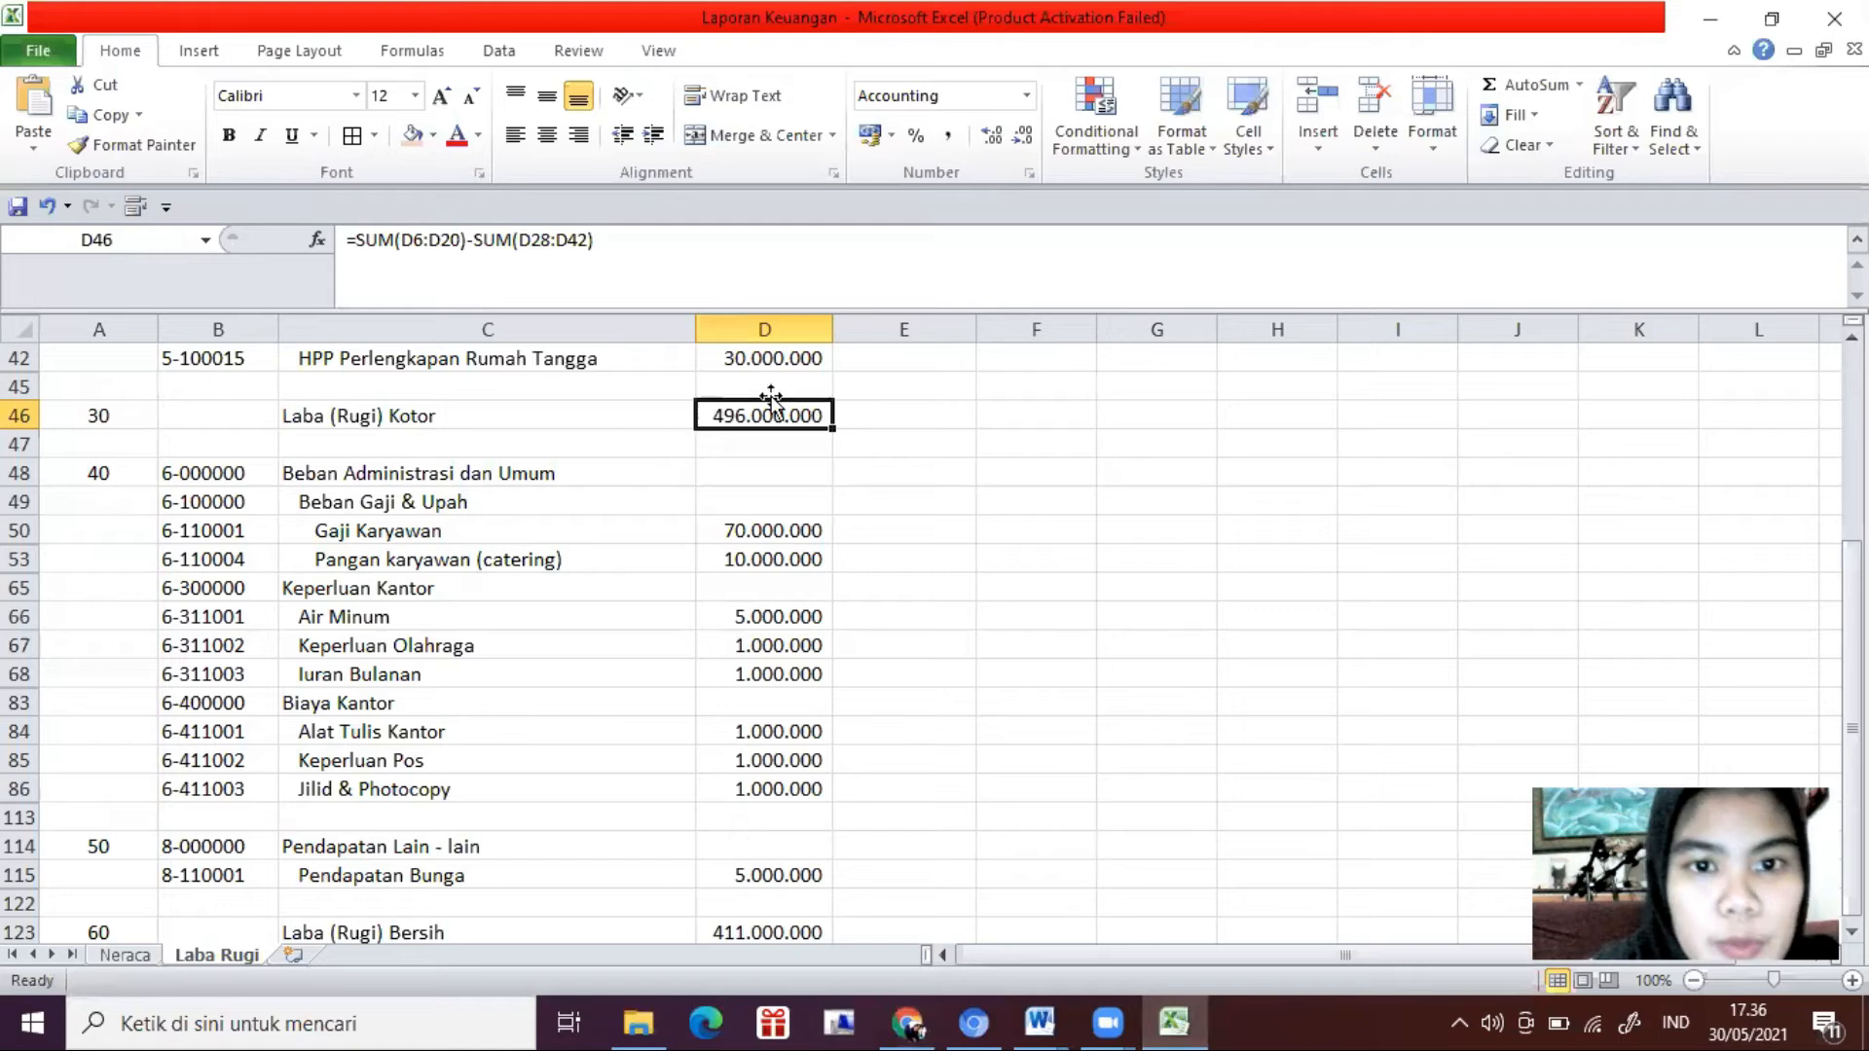
pyautogui.click(907, 1021)
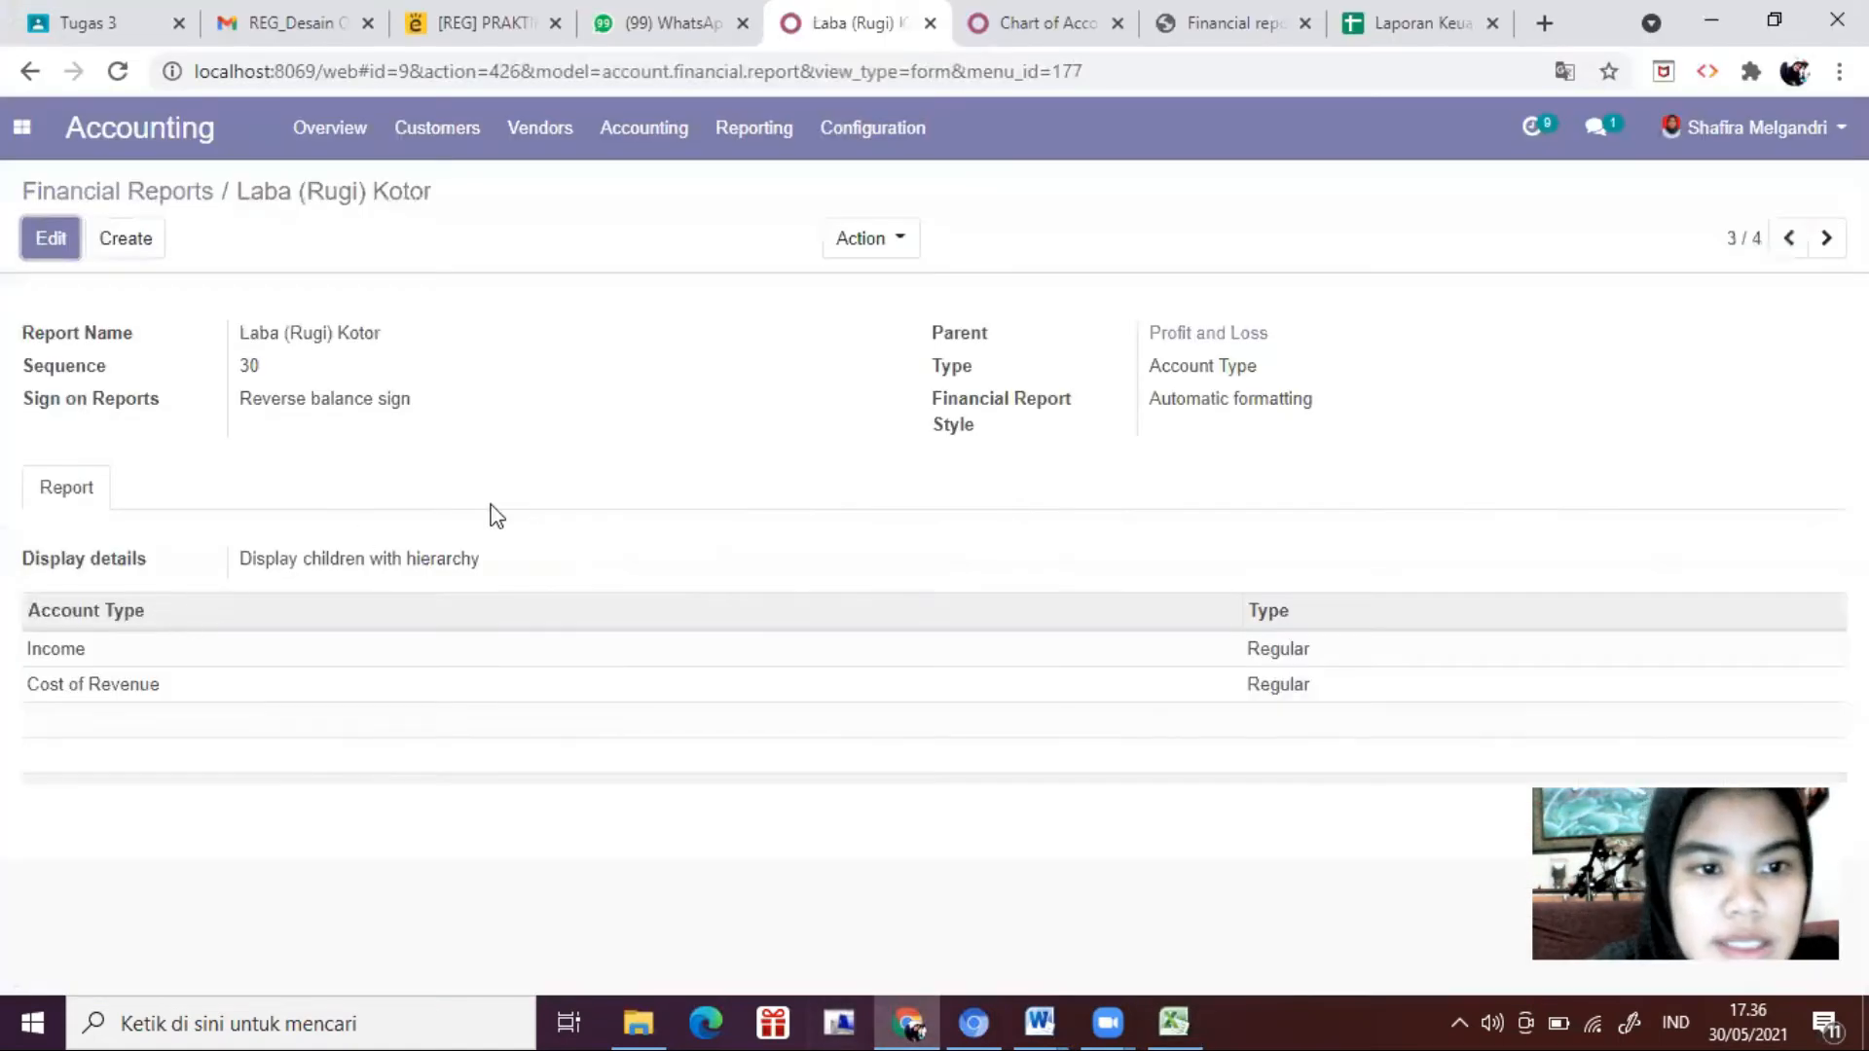
pyautogui.click(51, 238)
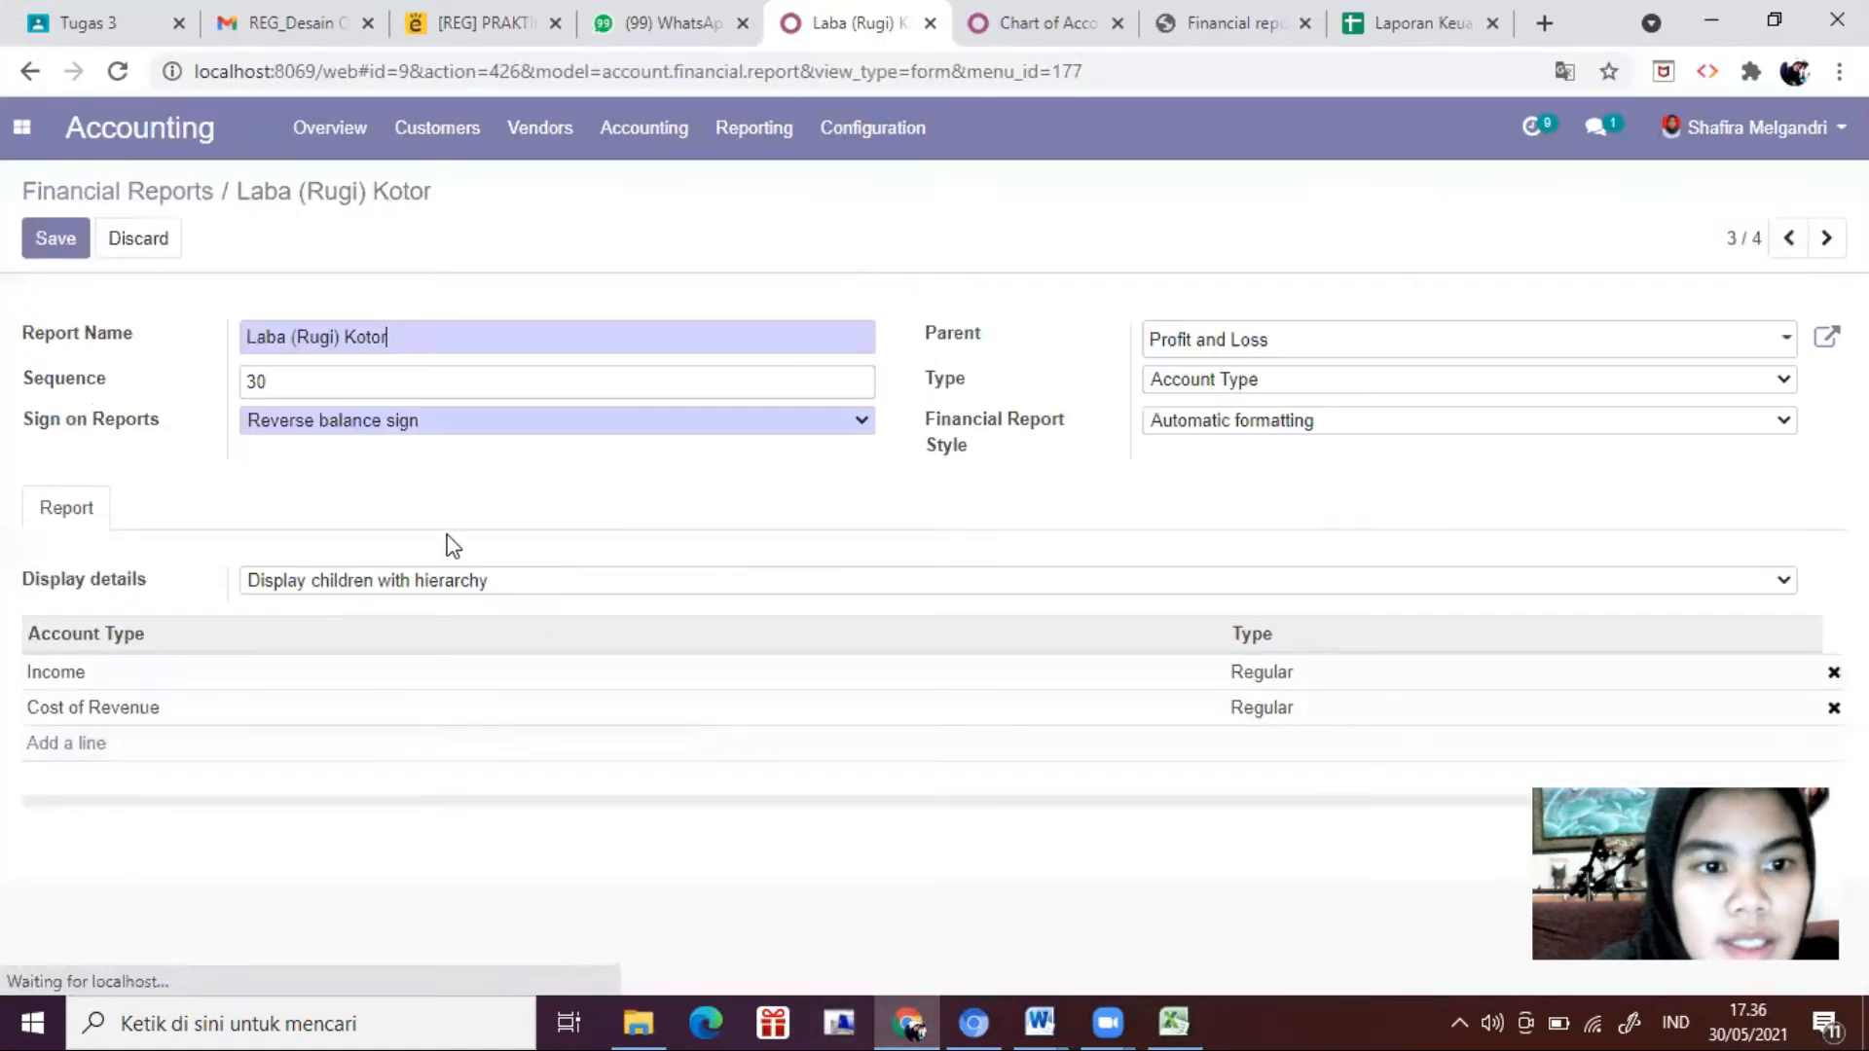
pyautogui.click(518, 580)
pyautogui.click(389, 631)
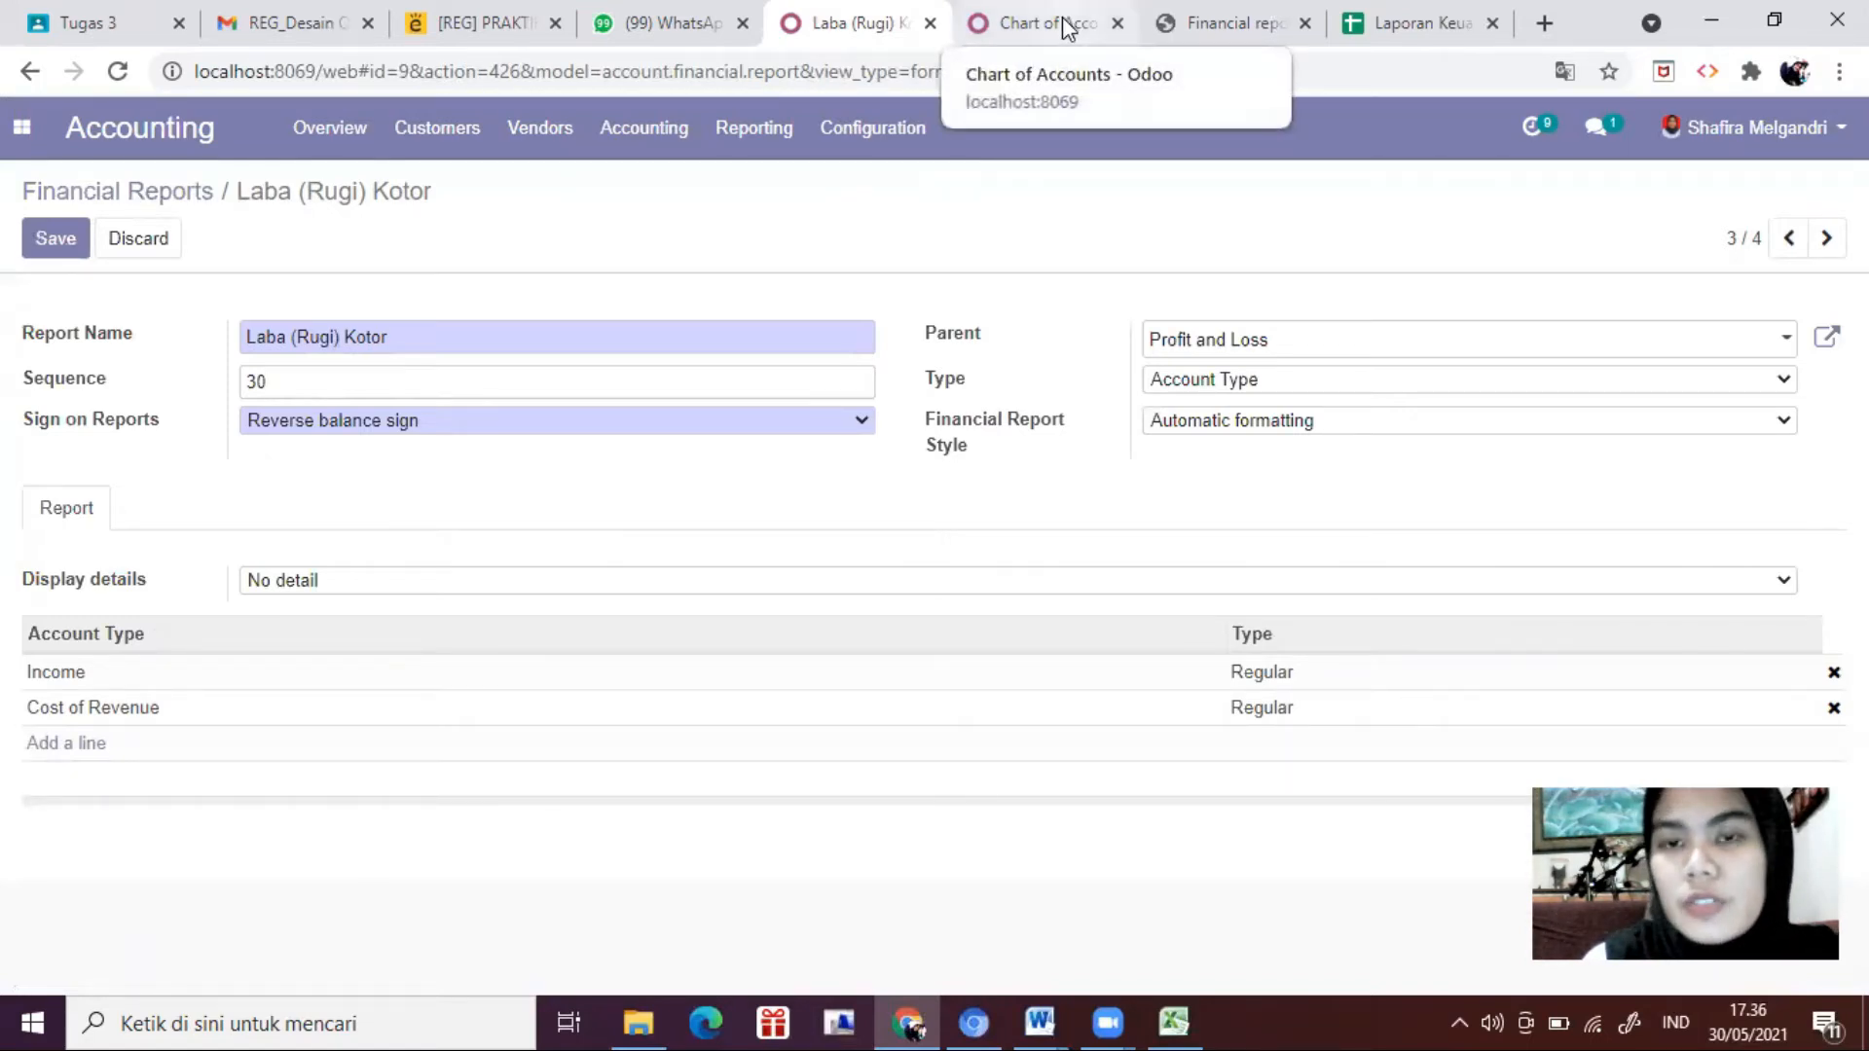
# Step: Save the Laba (Rugi) Kotor report and create a new financial report named Pendapatan Lain-Lain with sequence 50
pyautogui.click(53, 233)
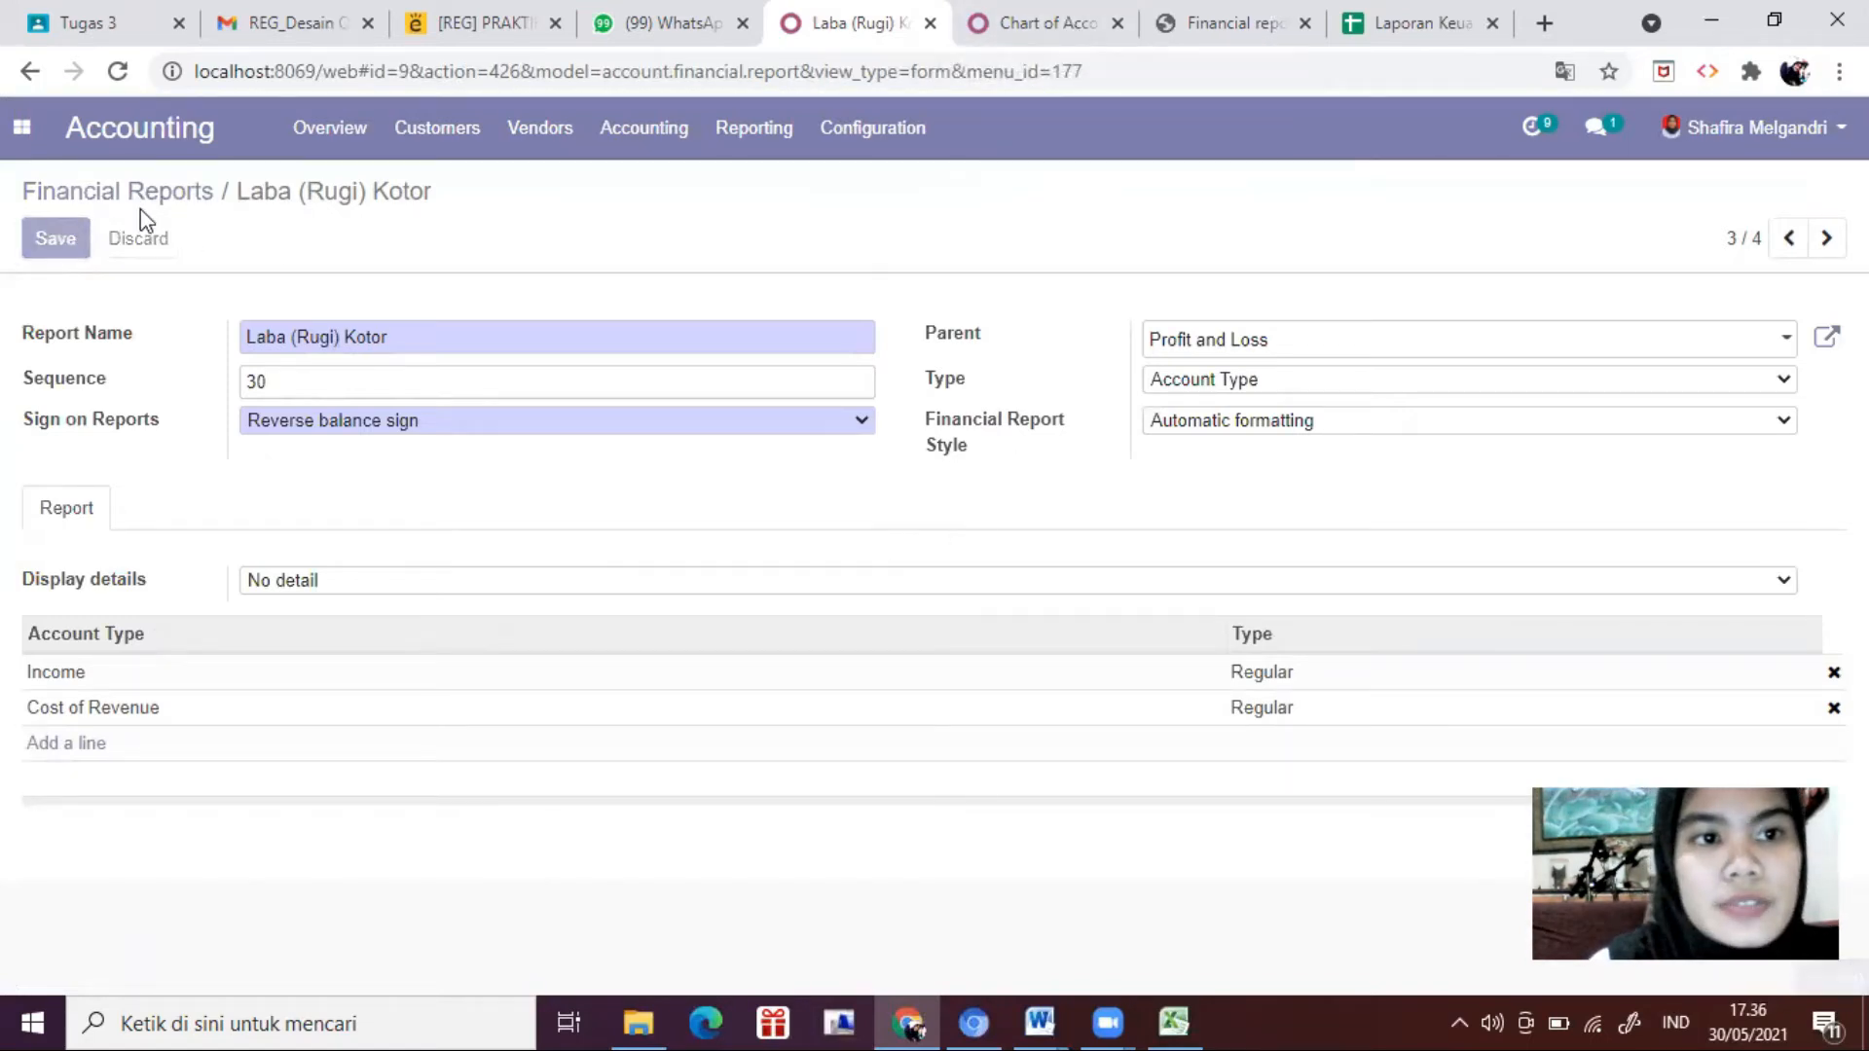
pyautogui.click(115, 244)
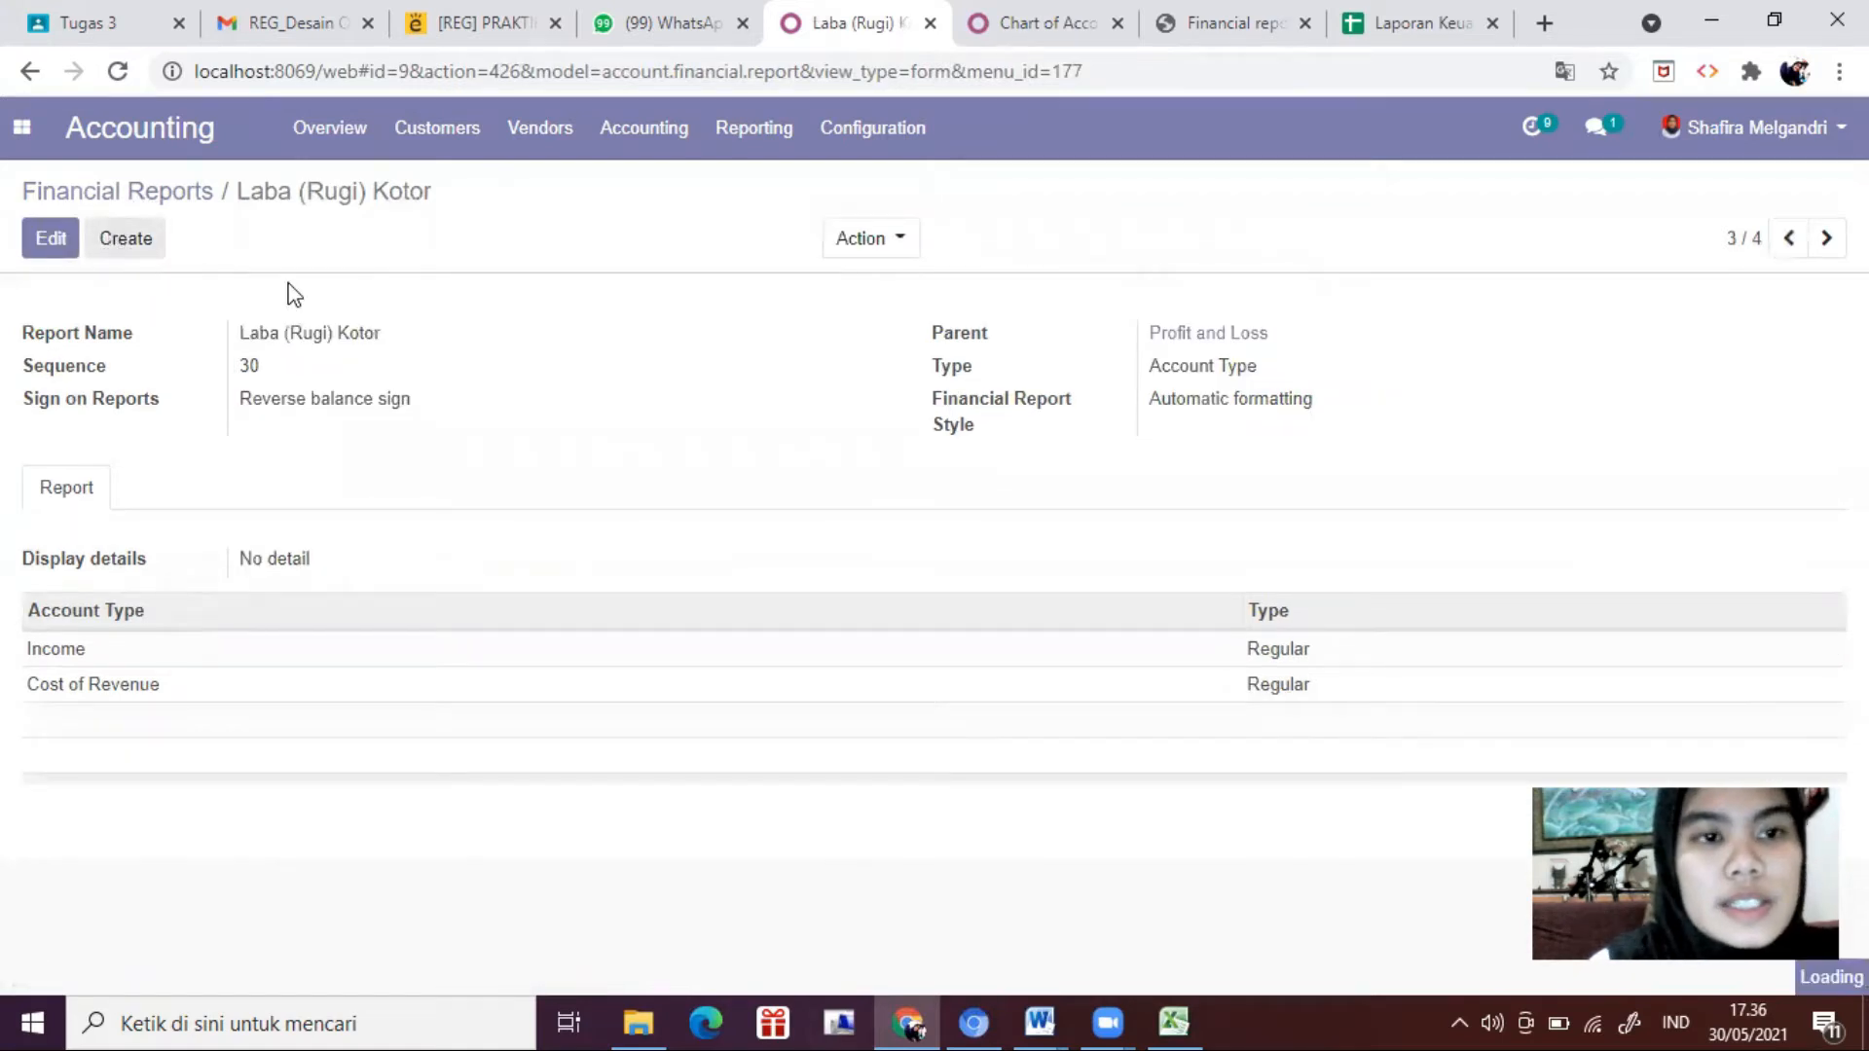
pyautogui.click(1174, 1022)
pyautogui.scroll(-2, 581, 671)
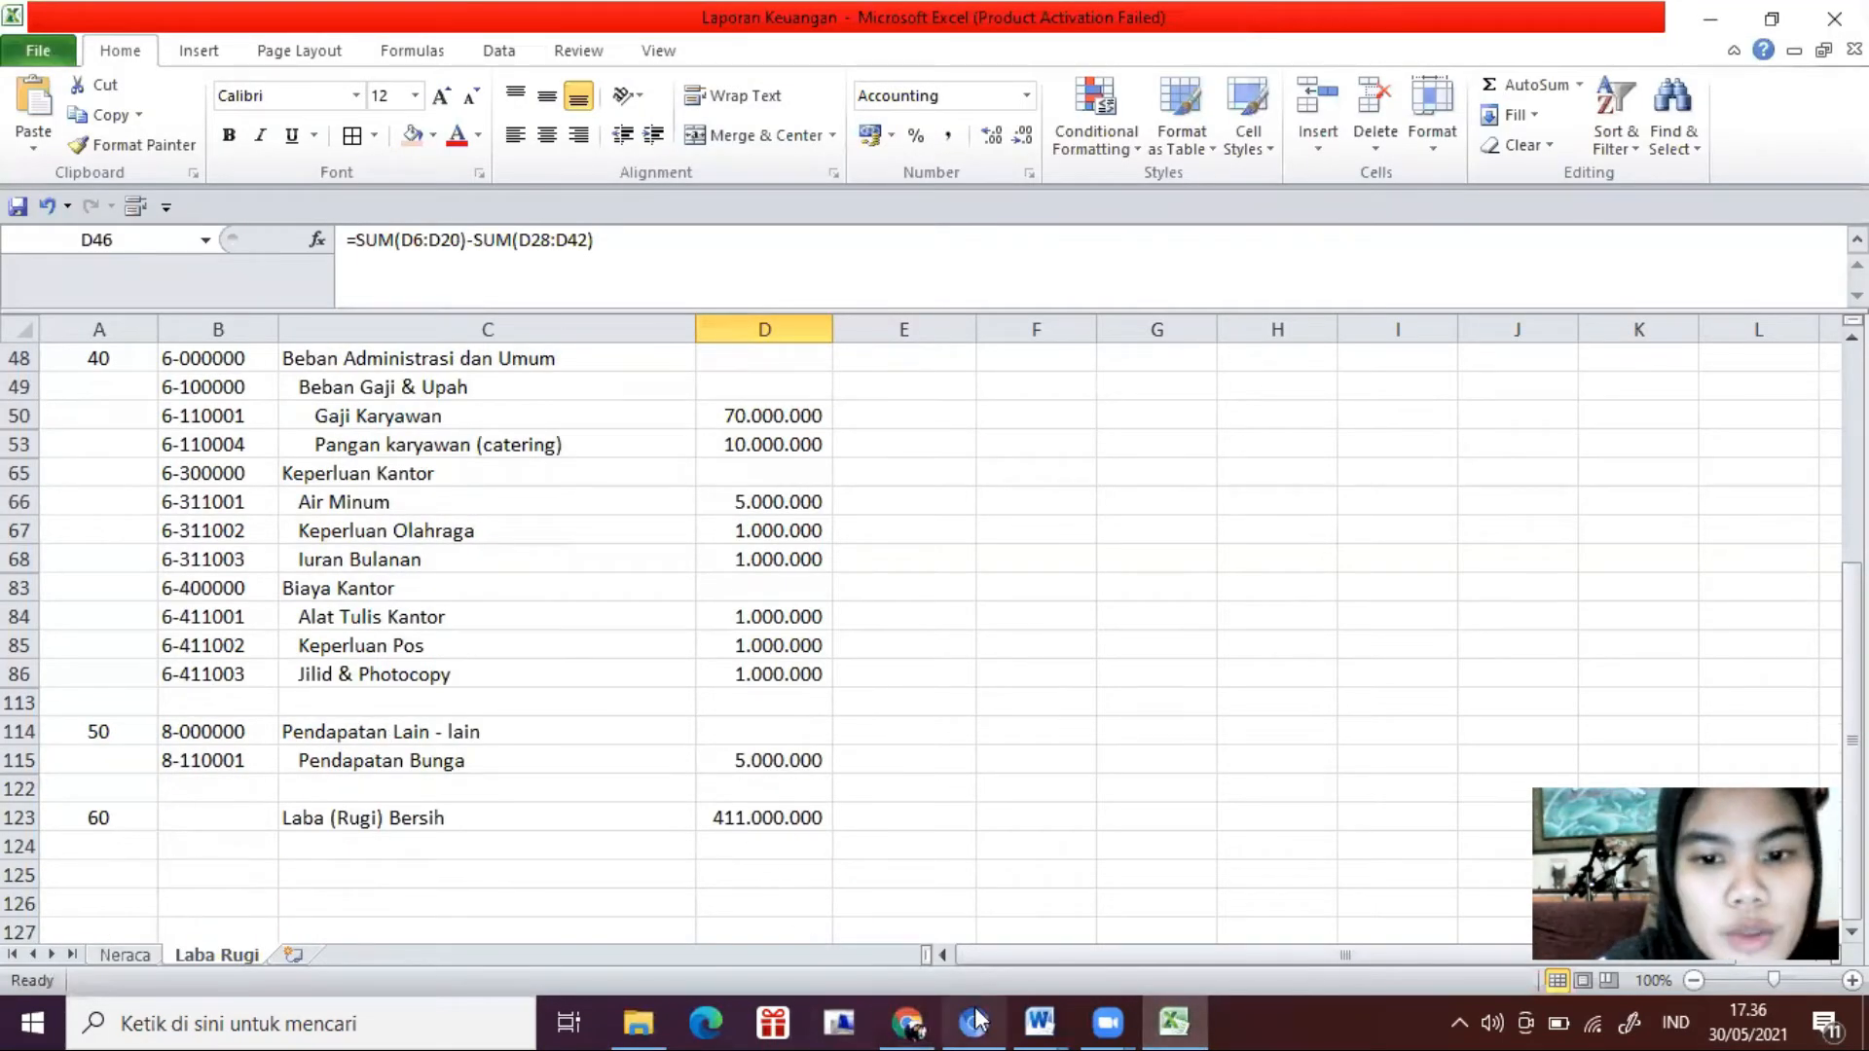
pyautogui.click(907, 1022)
pyautogui.write('Pendapatan Lain-Lain')
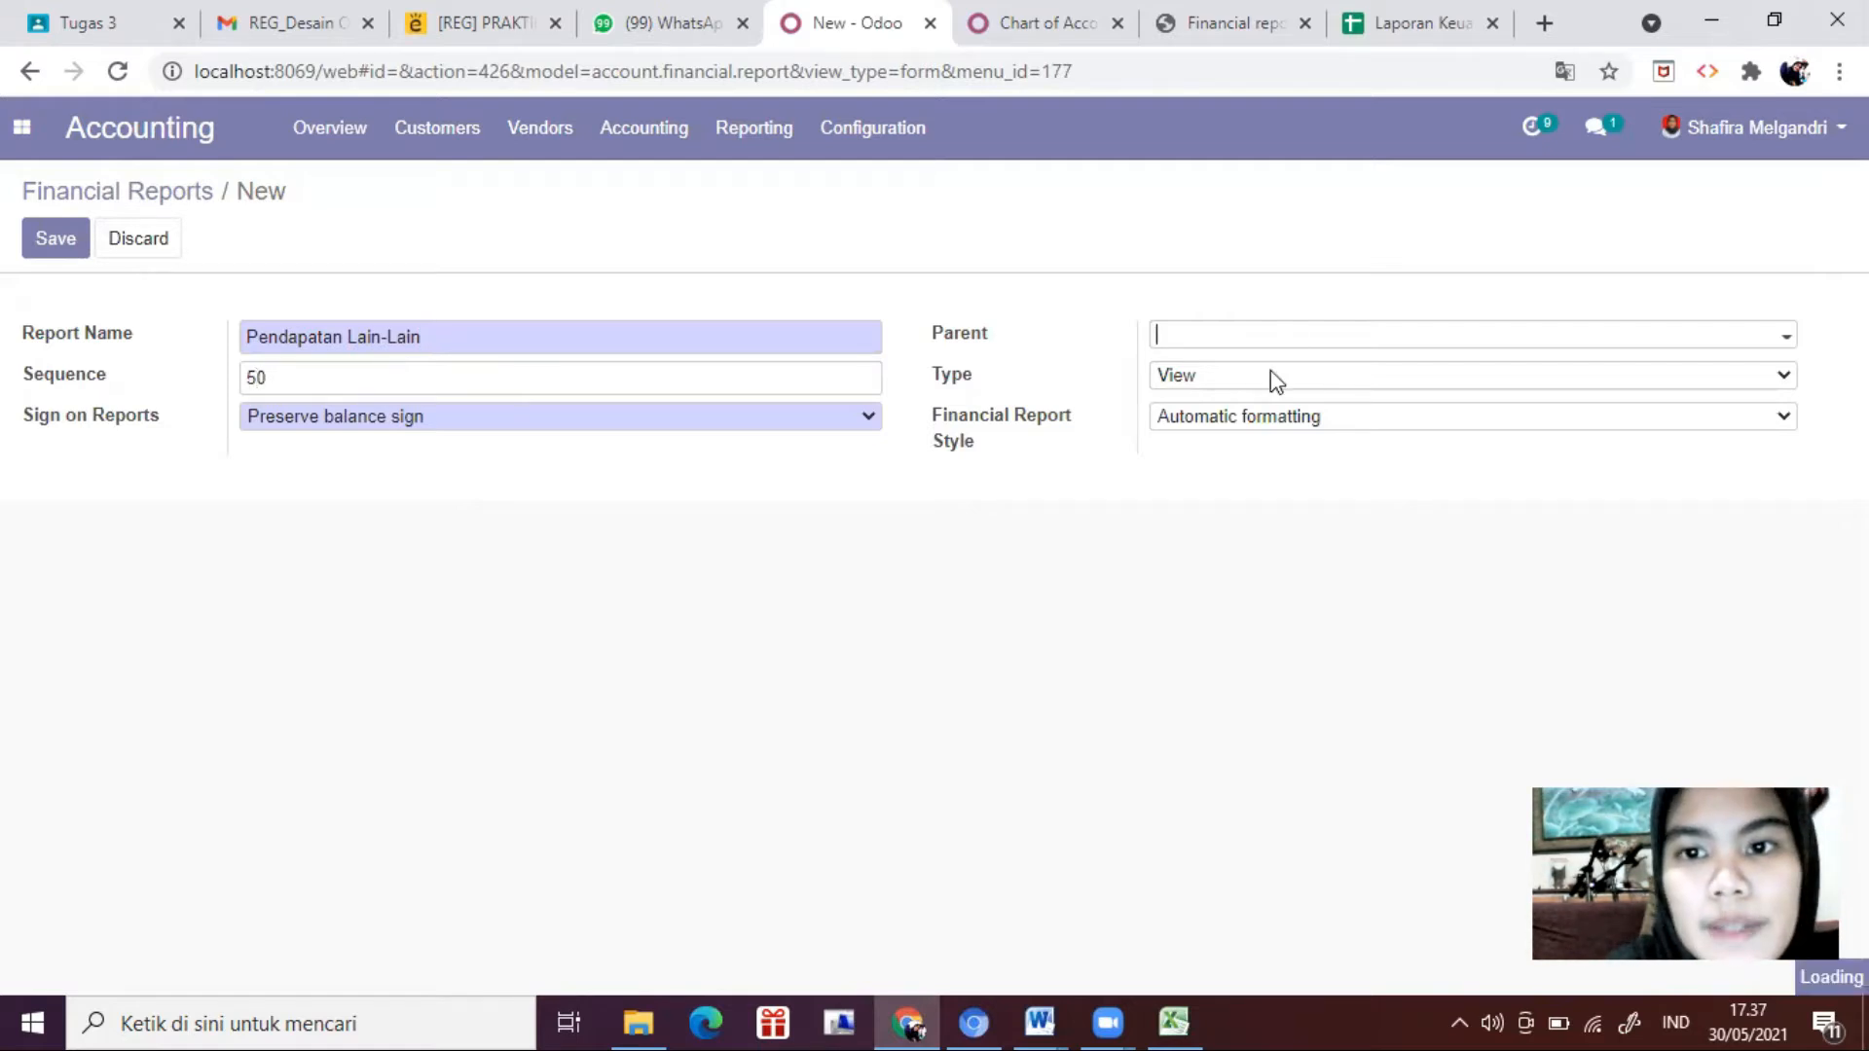
# Step: Set the Pendapatan Lain-Lain report's parent to Profit and Loss, type to Account Type, and details to Display children with hierarchy
pyautogui.click(1305, 370)
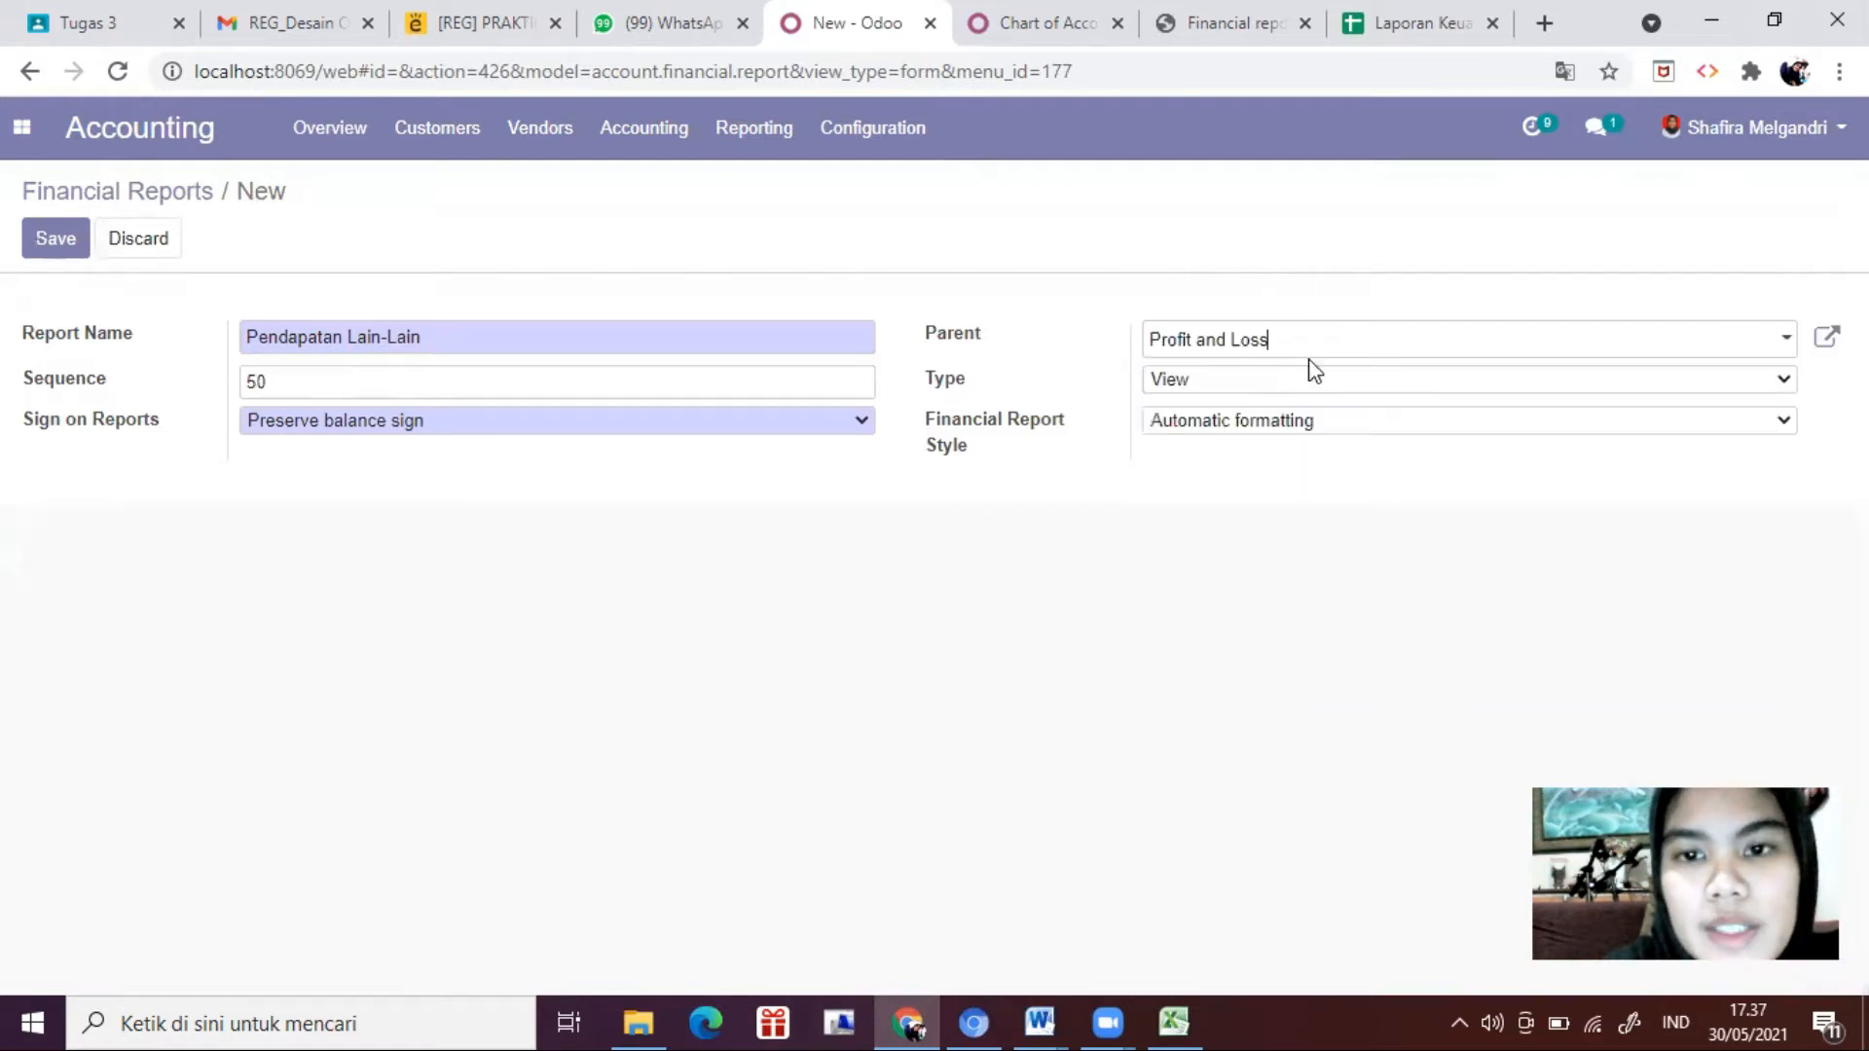
pyautogui.click(1268, 392)
pyautogui.click(1238, 471)
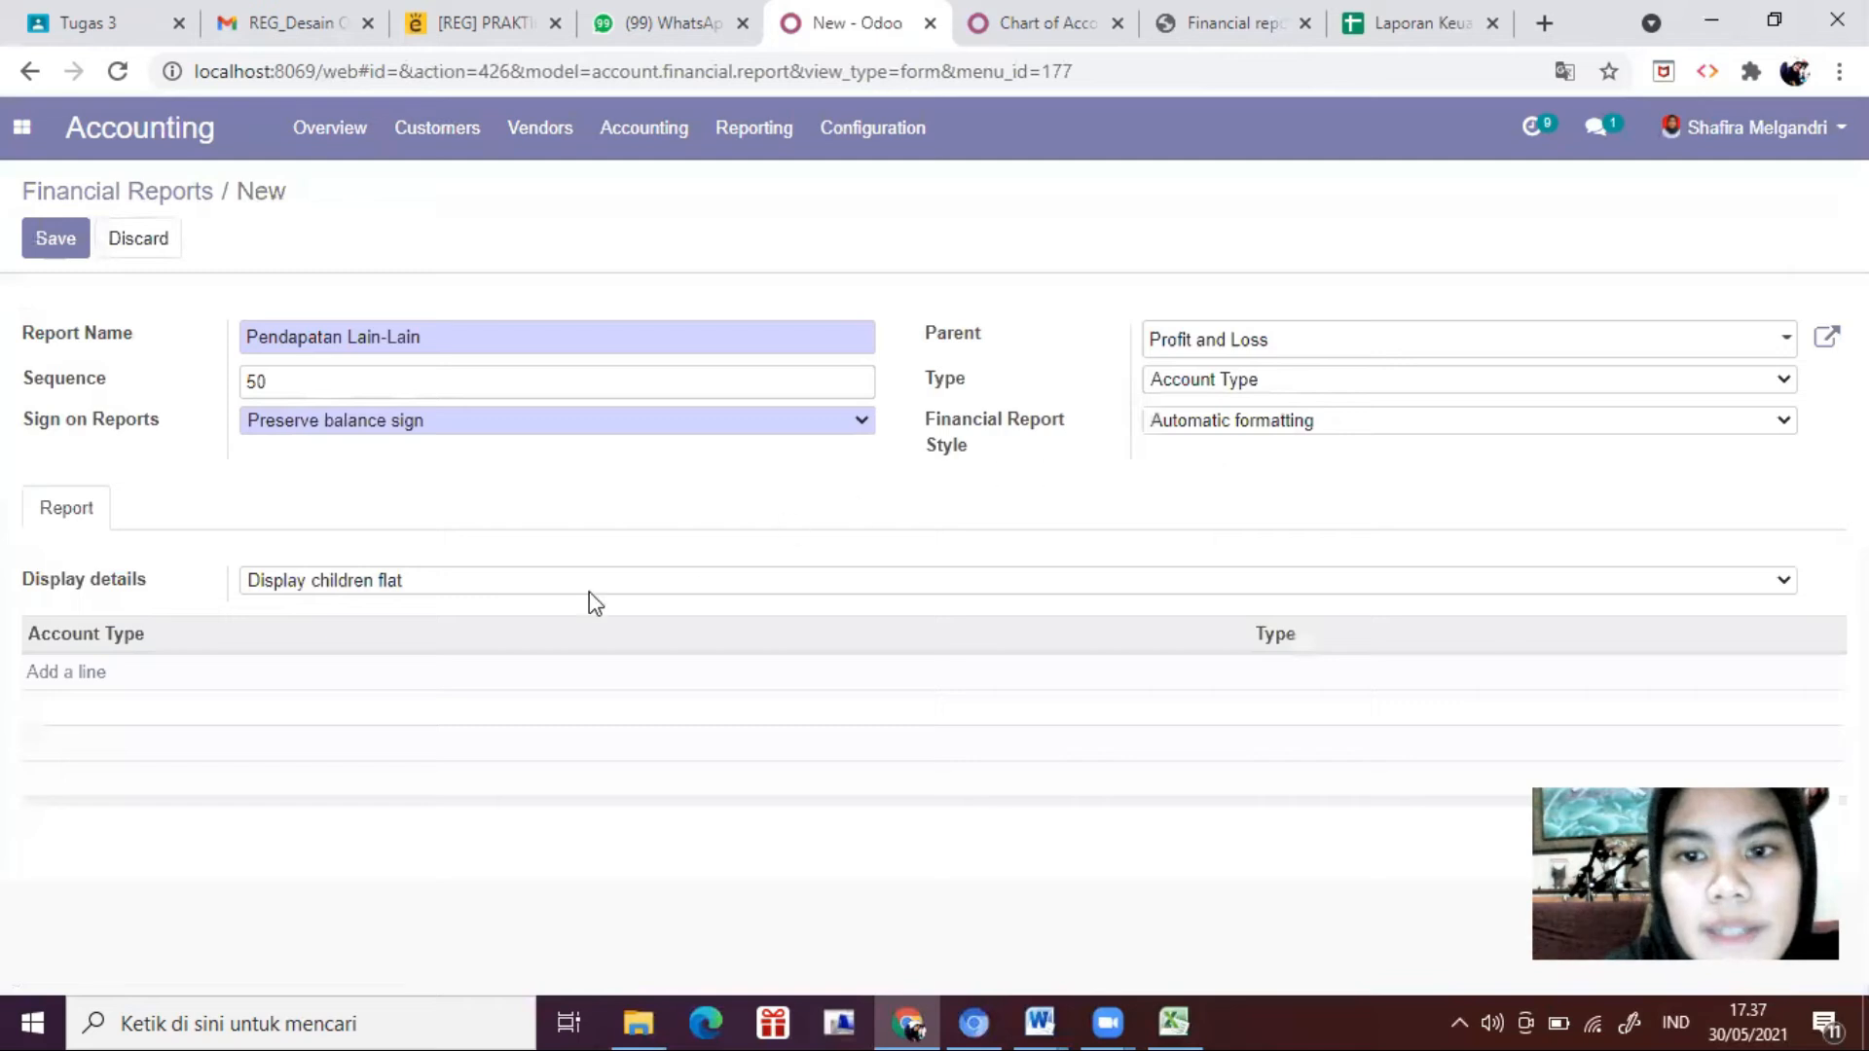
pyautogui.click(398, 584)
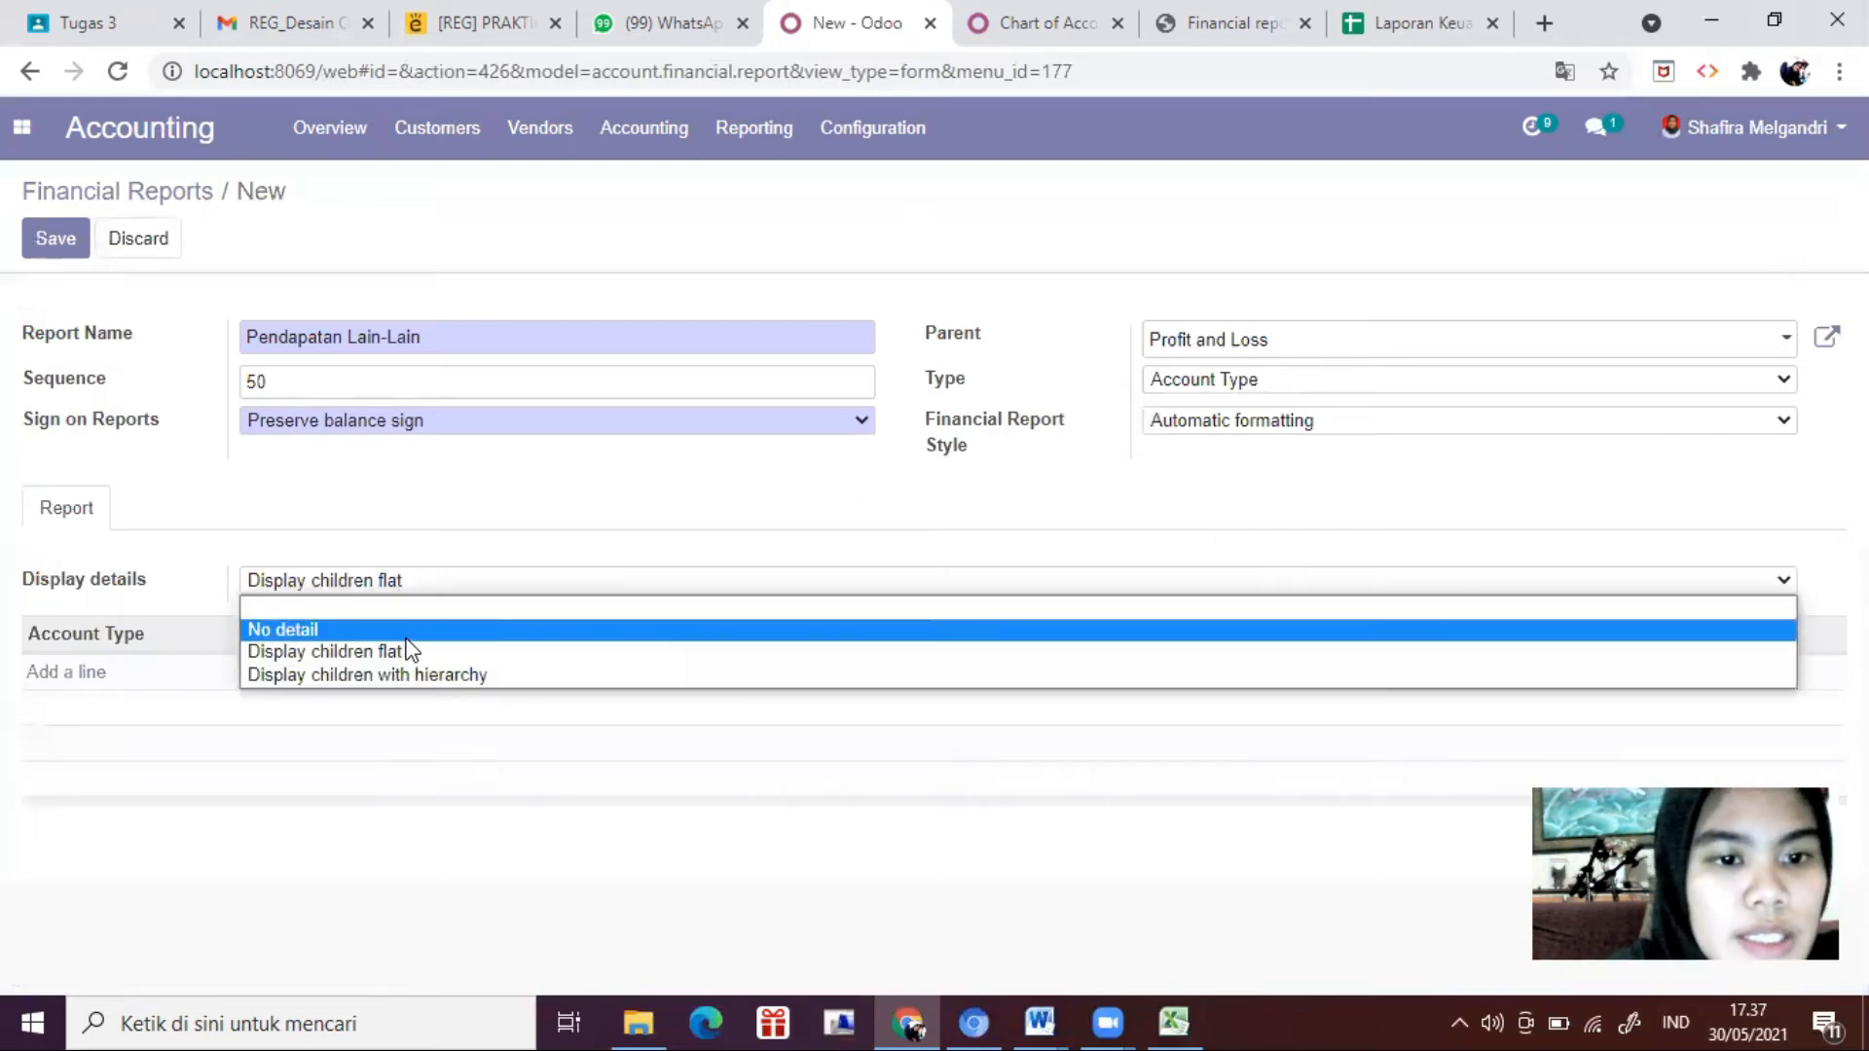
pyautogui.click(401, 676)
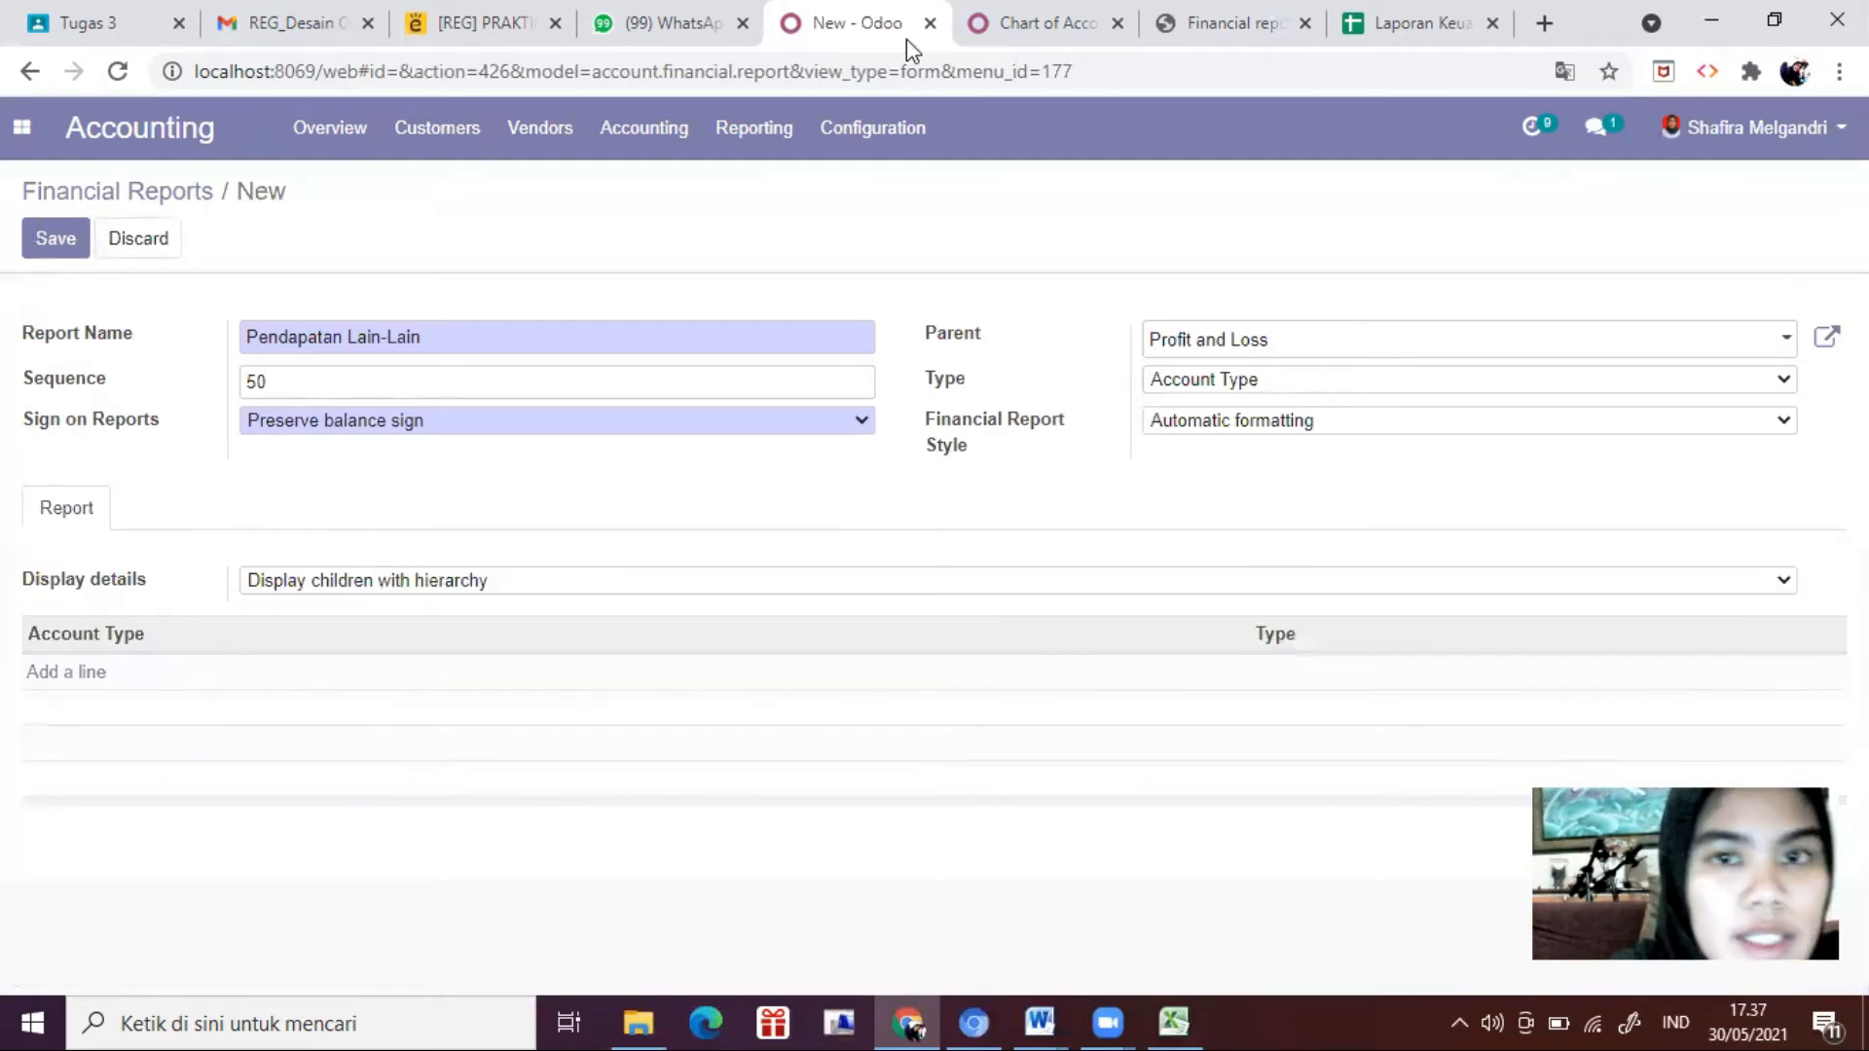
# Step: Compare the Pendapatan Lain - lain row in Excel's Laba Rugi sheet with the Other Income group in Odoo's Chart of Accounts
pyautogui.click(1173, 1022)
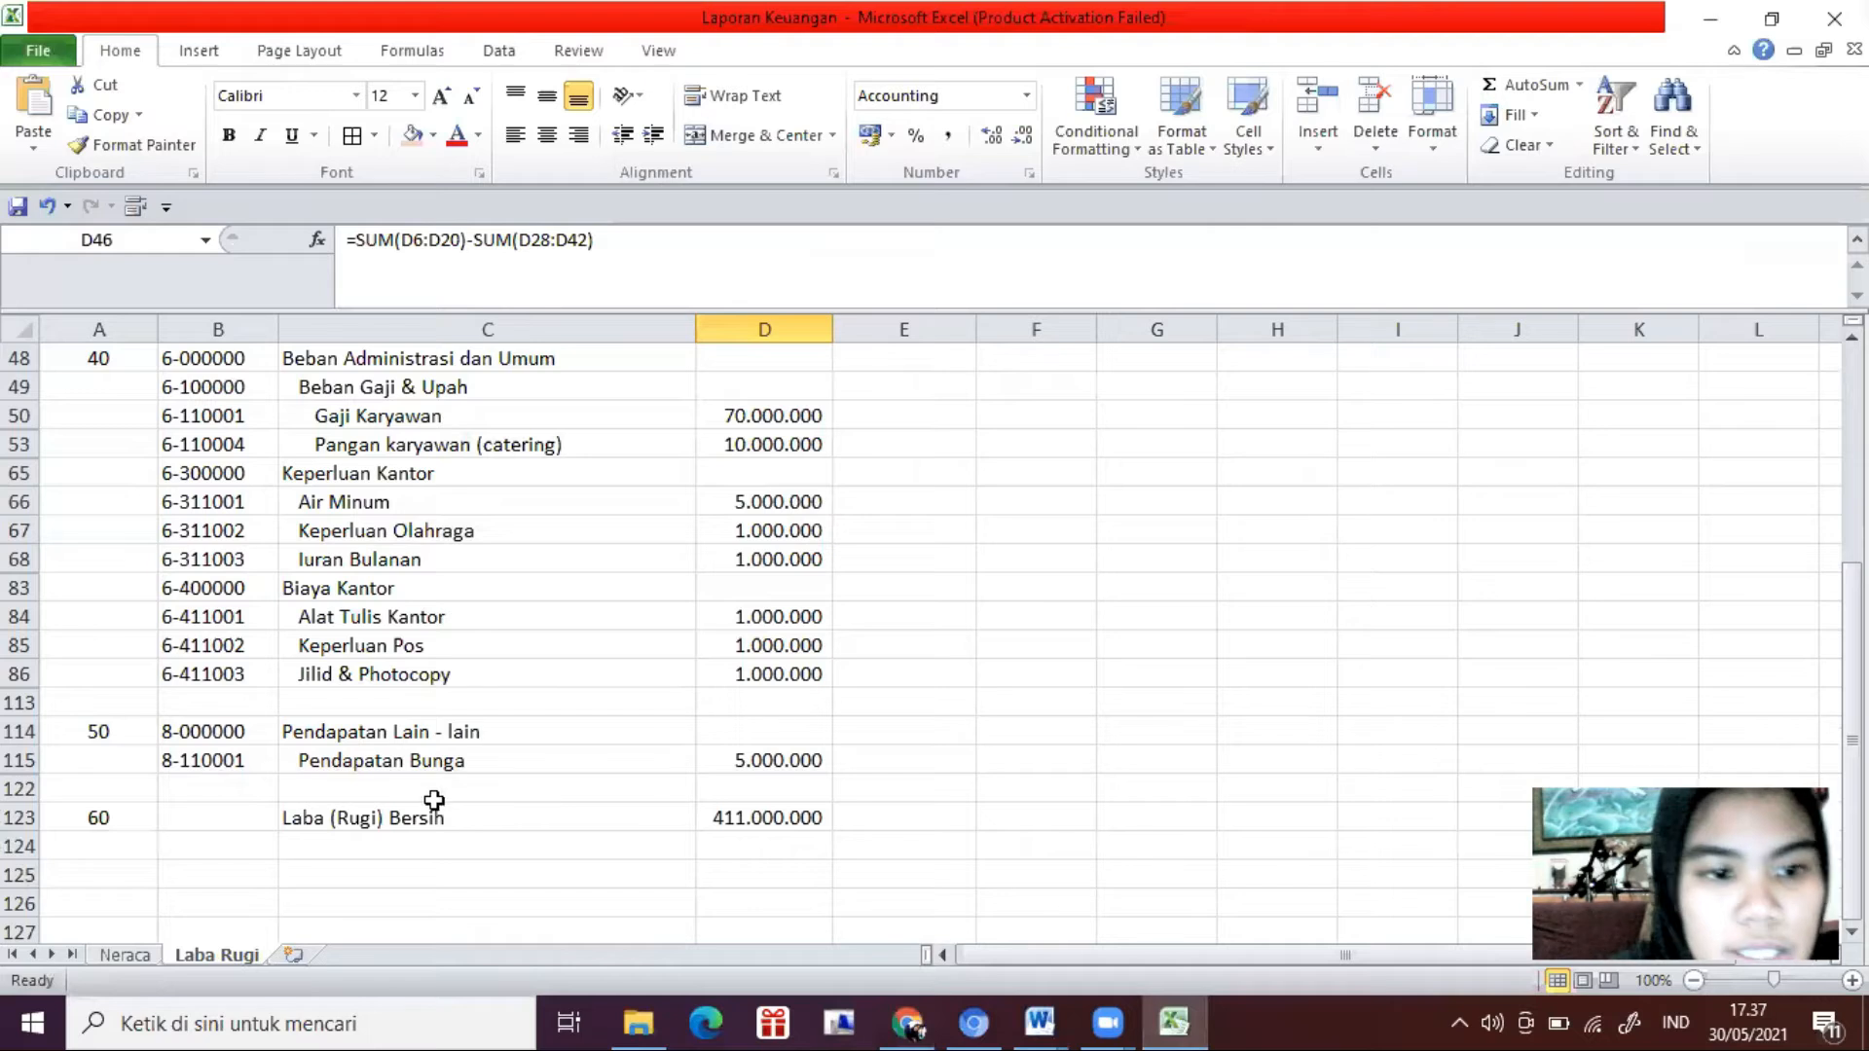
pyautogui.click(908, 1022)
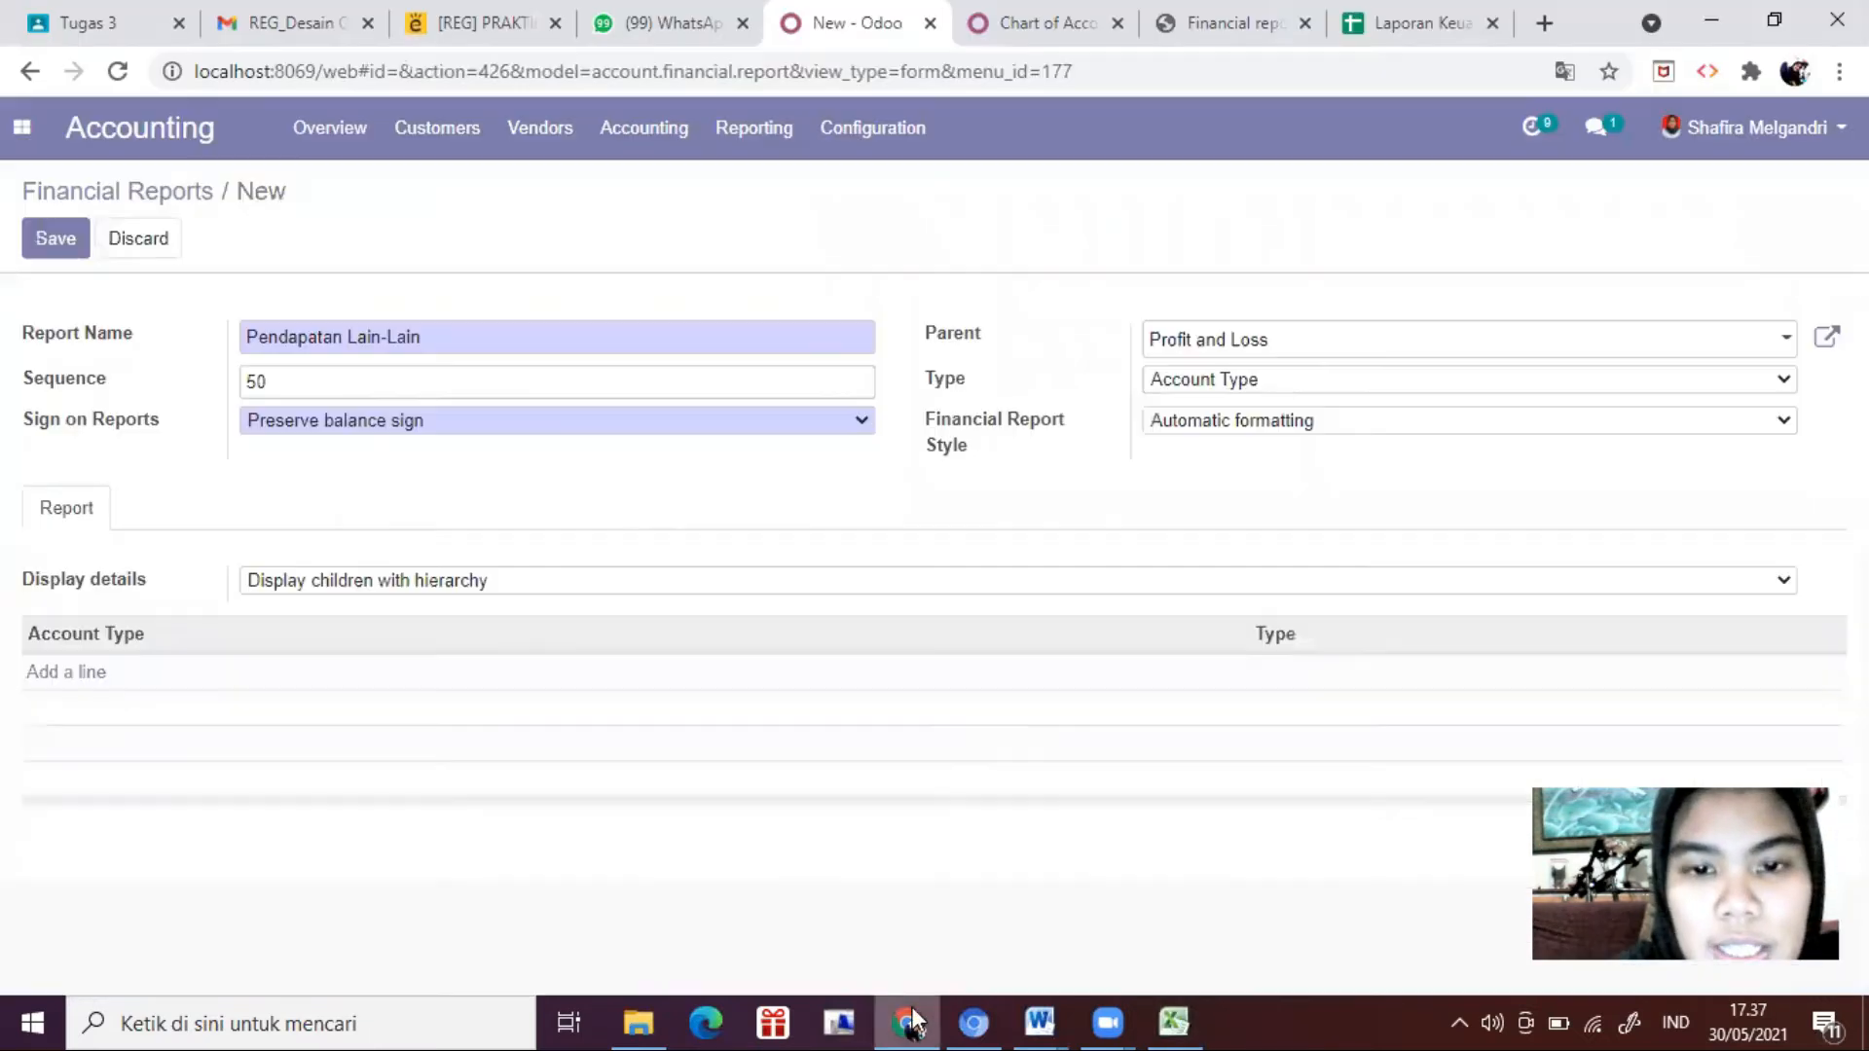
pyautogui.click(1033, 29)
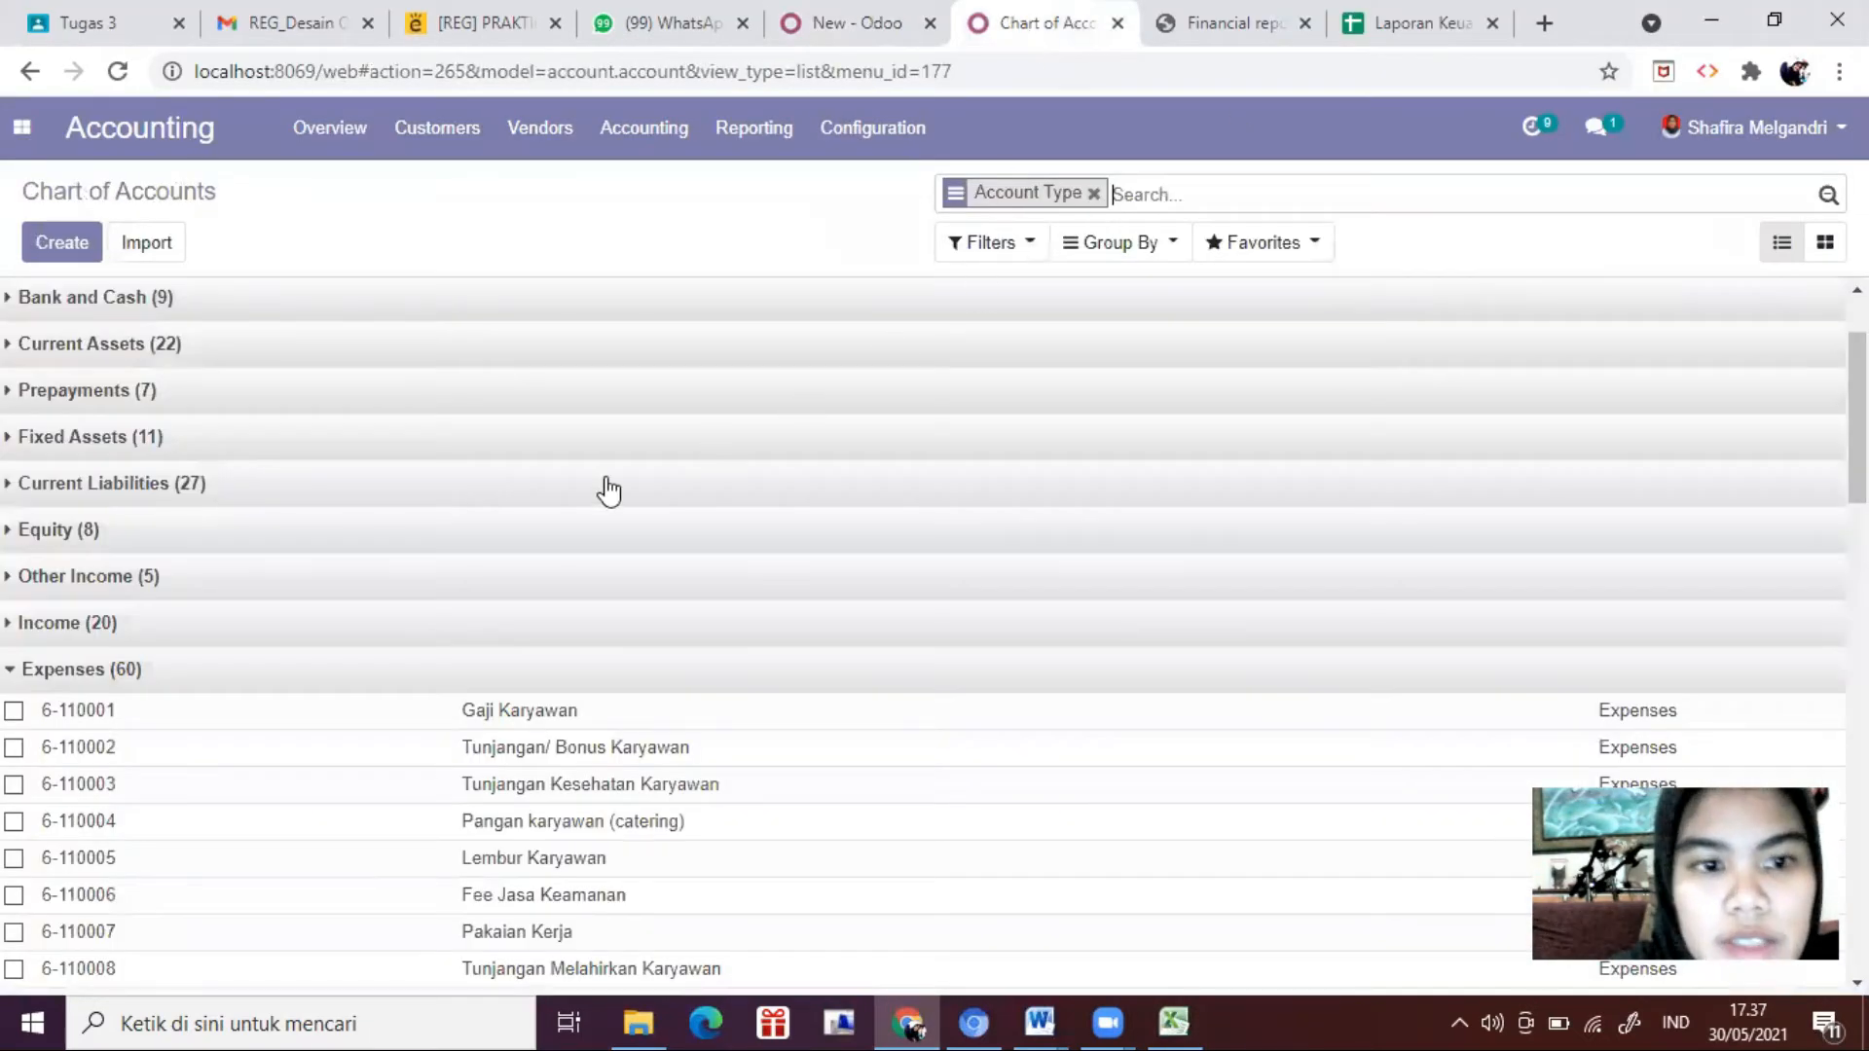
pyautogui.click(343, 670)
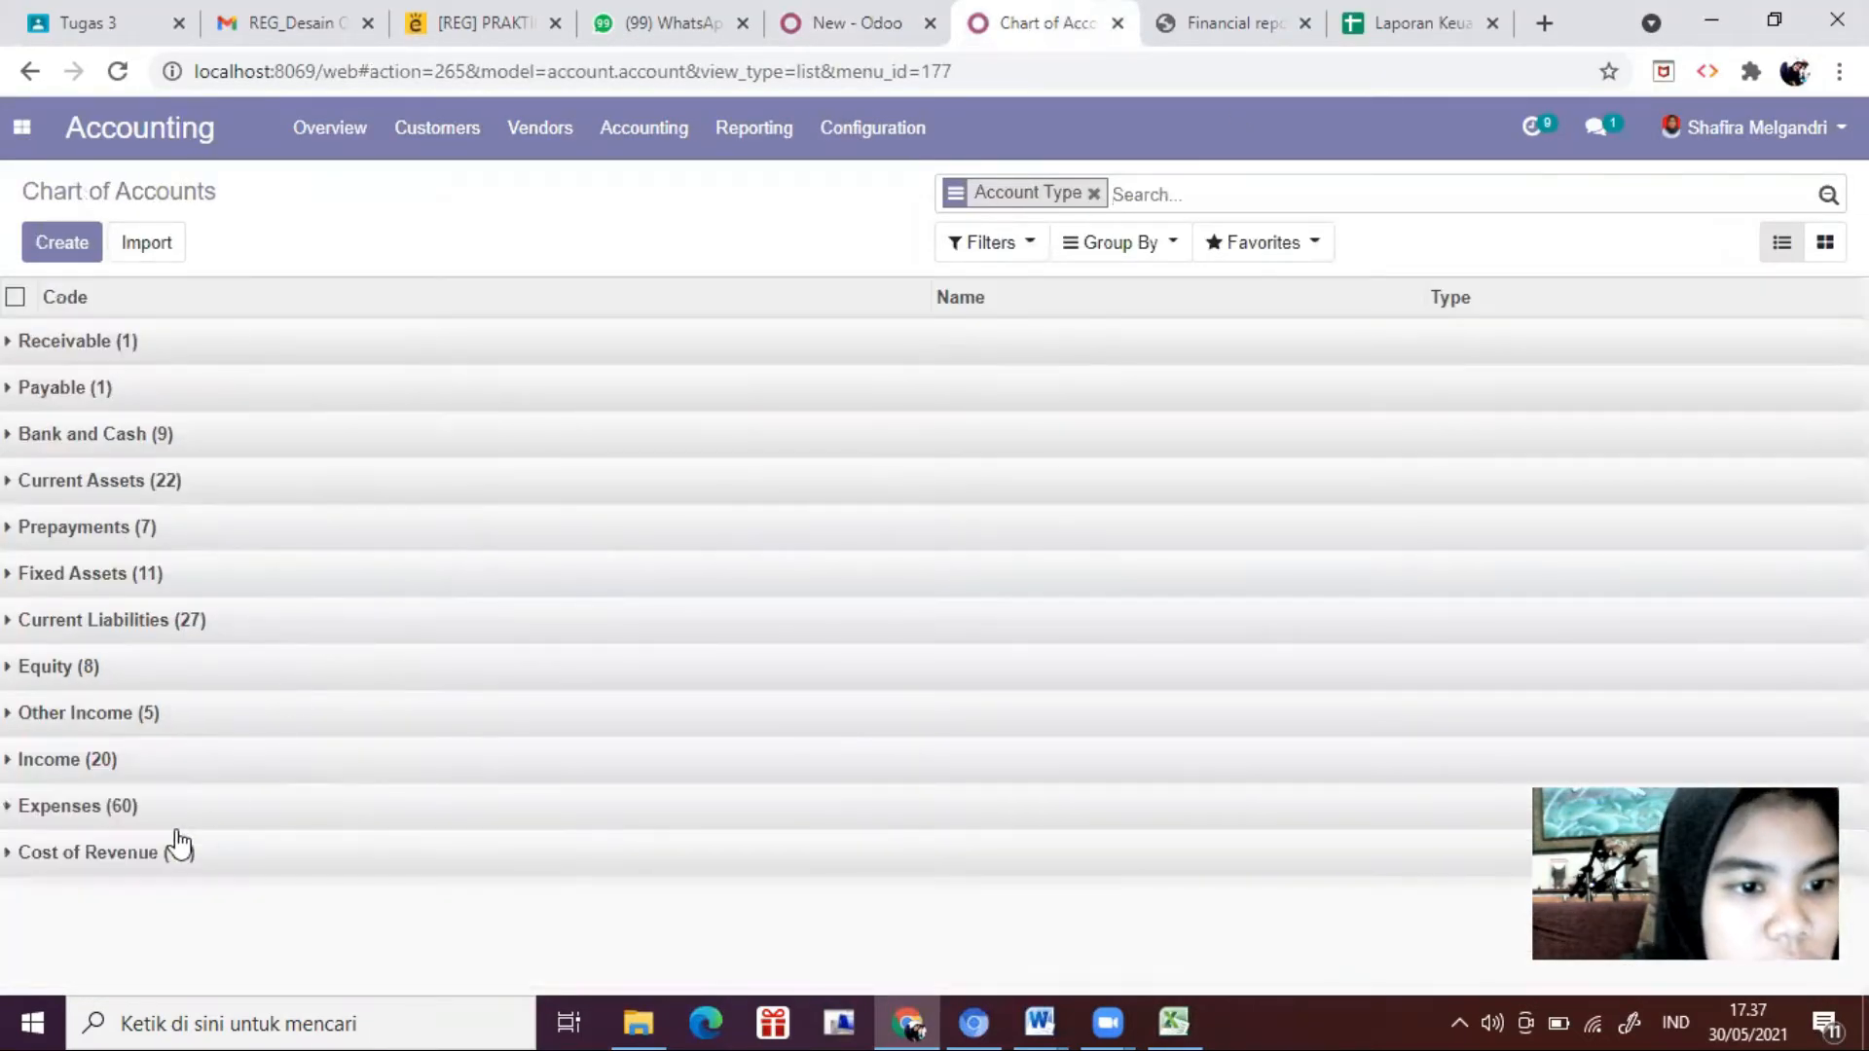
pyautogui.click(164, 719)
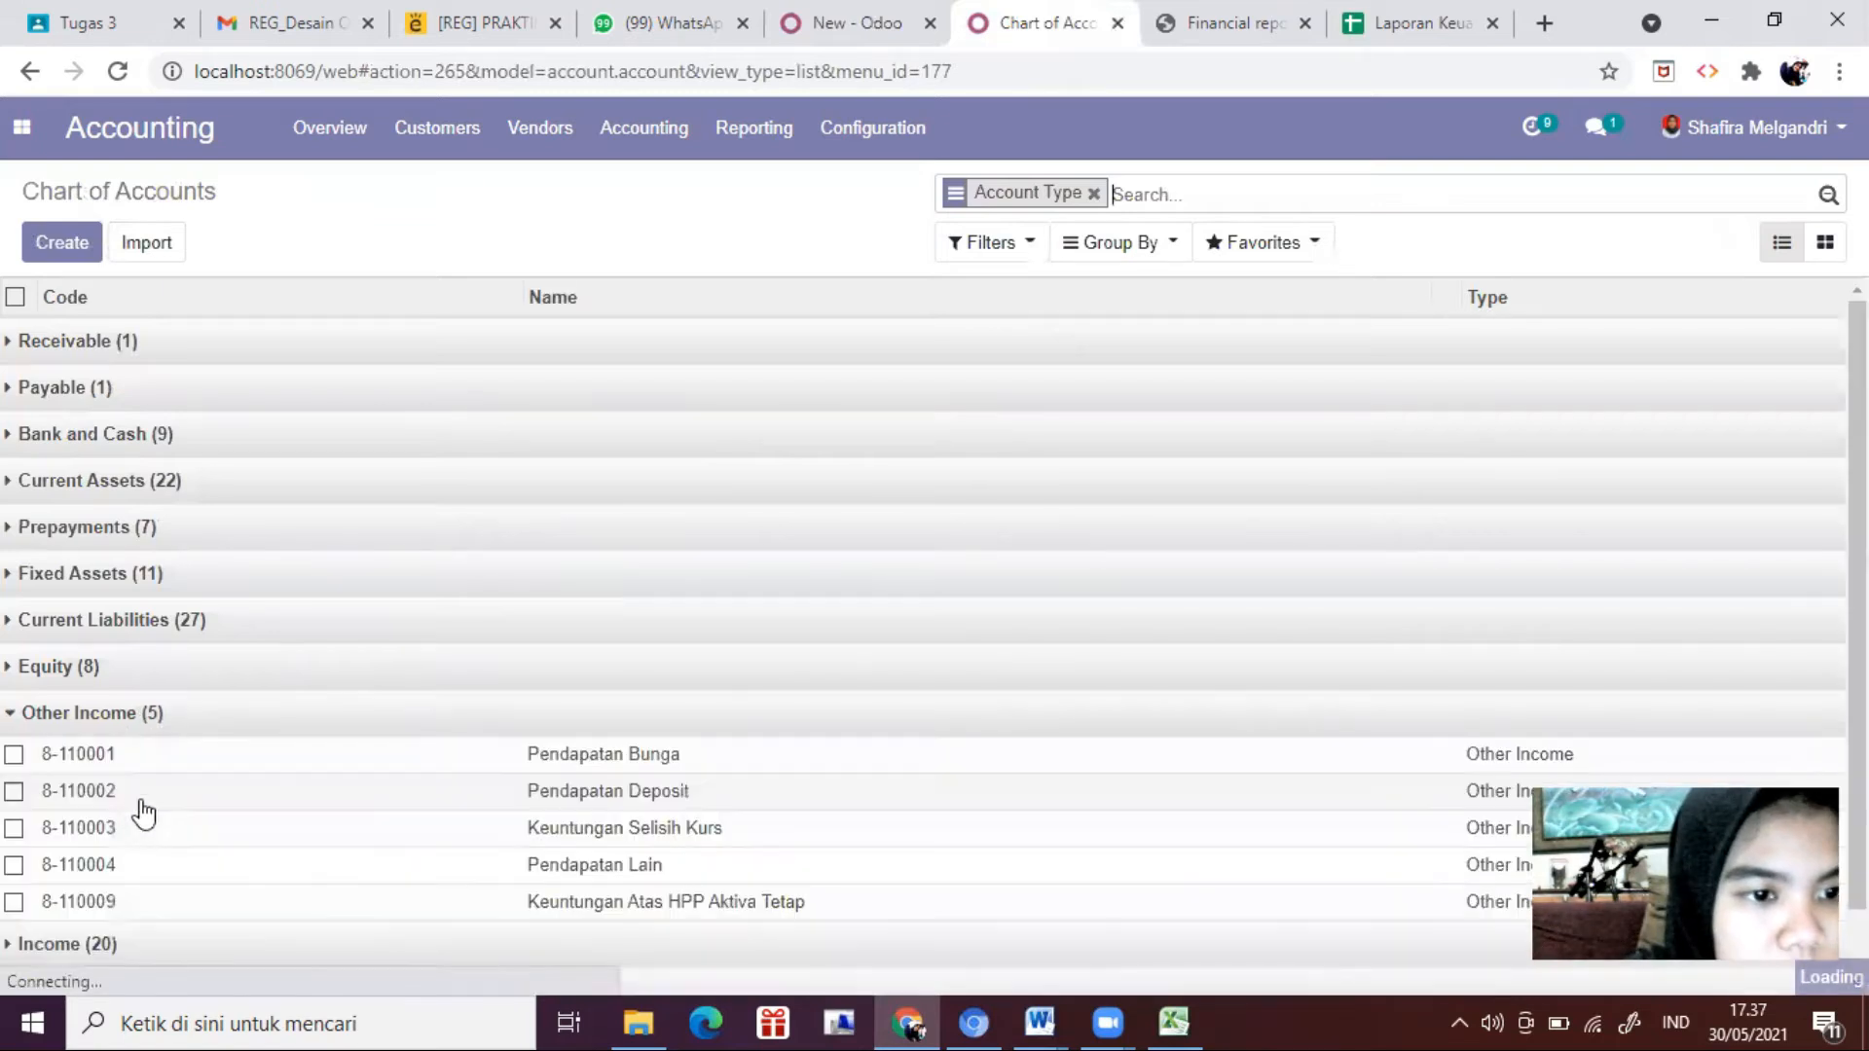
pyautogui.scroll(-1, 138, 808)
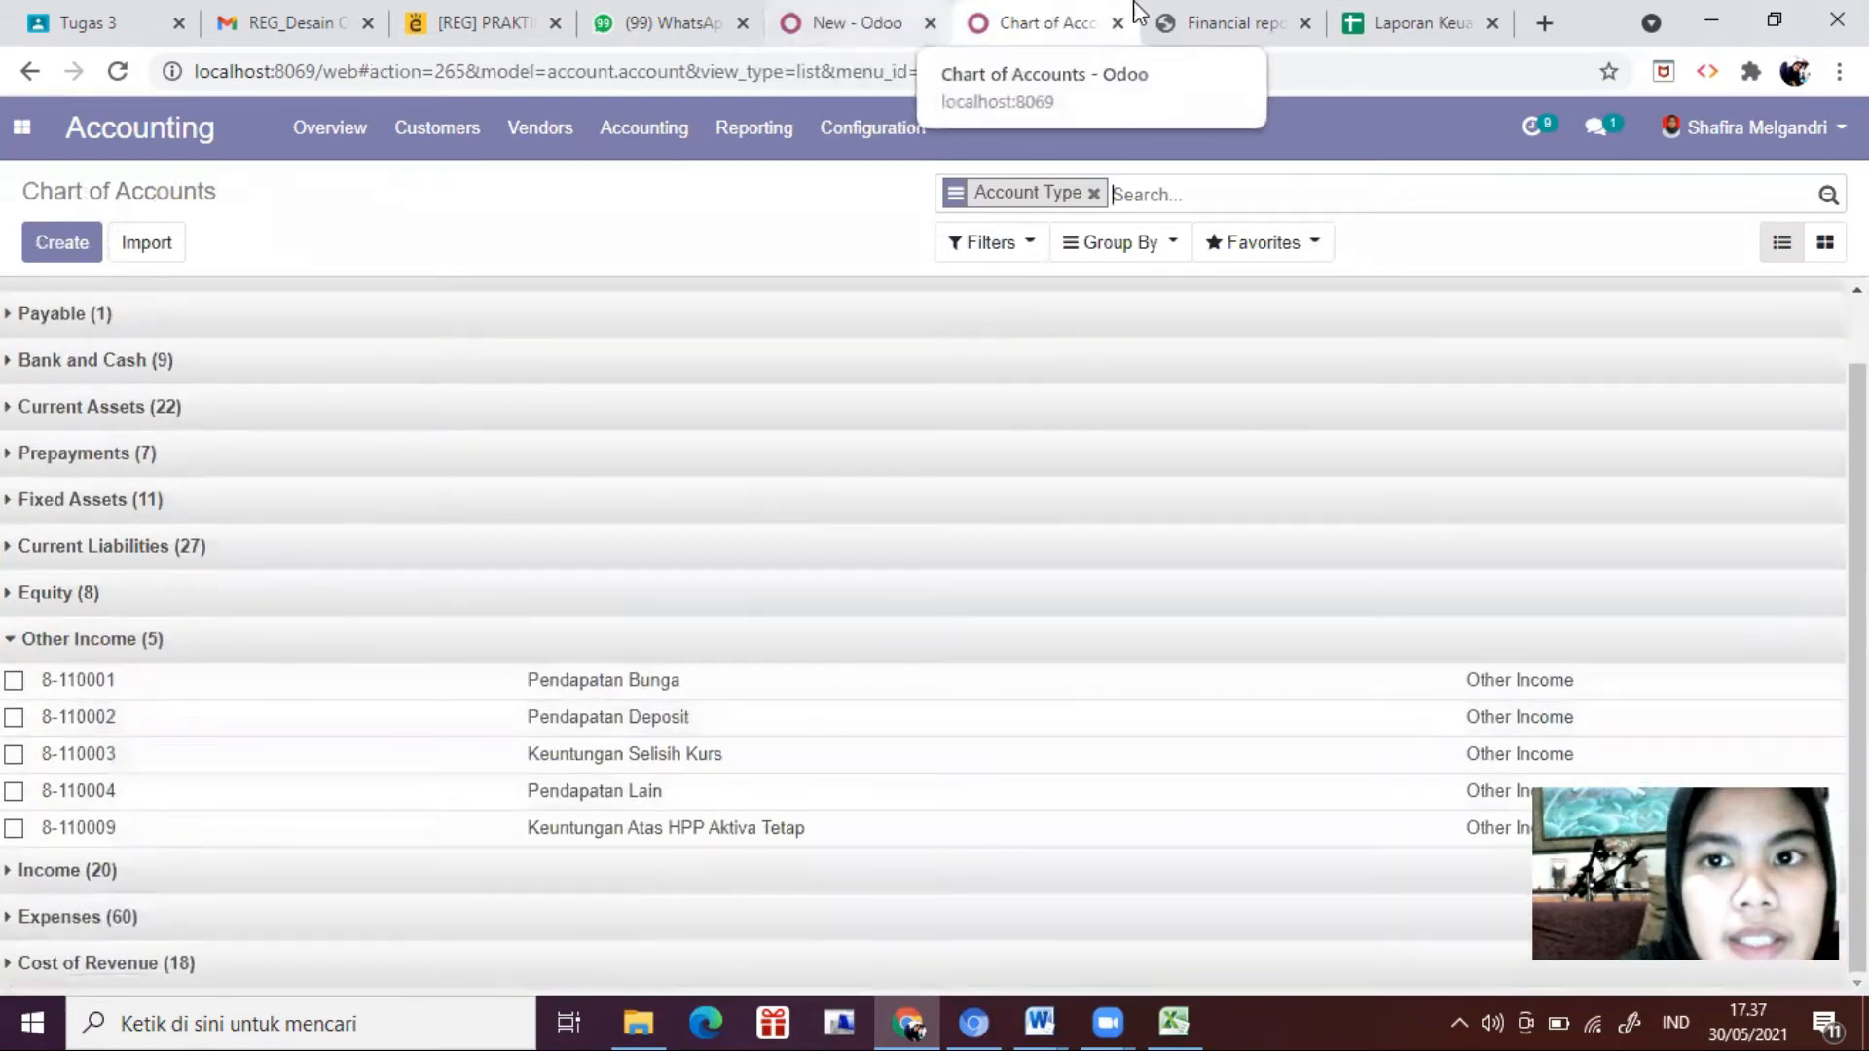
# Step: Add the Other Income account type to the Pendapatan Lain-Lain report and save the report
pyautogui.click(876, 27)
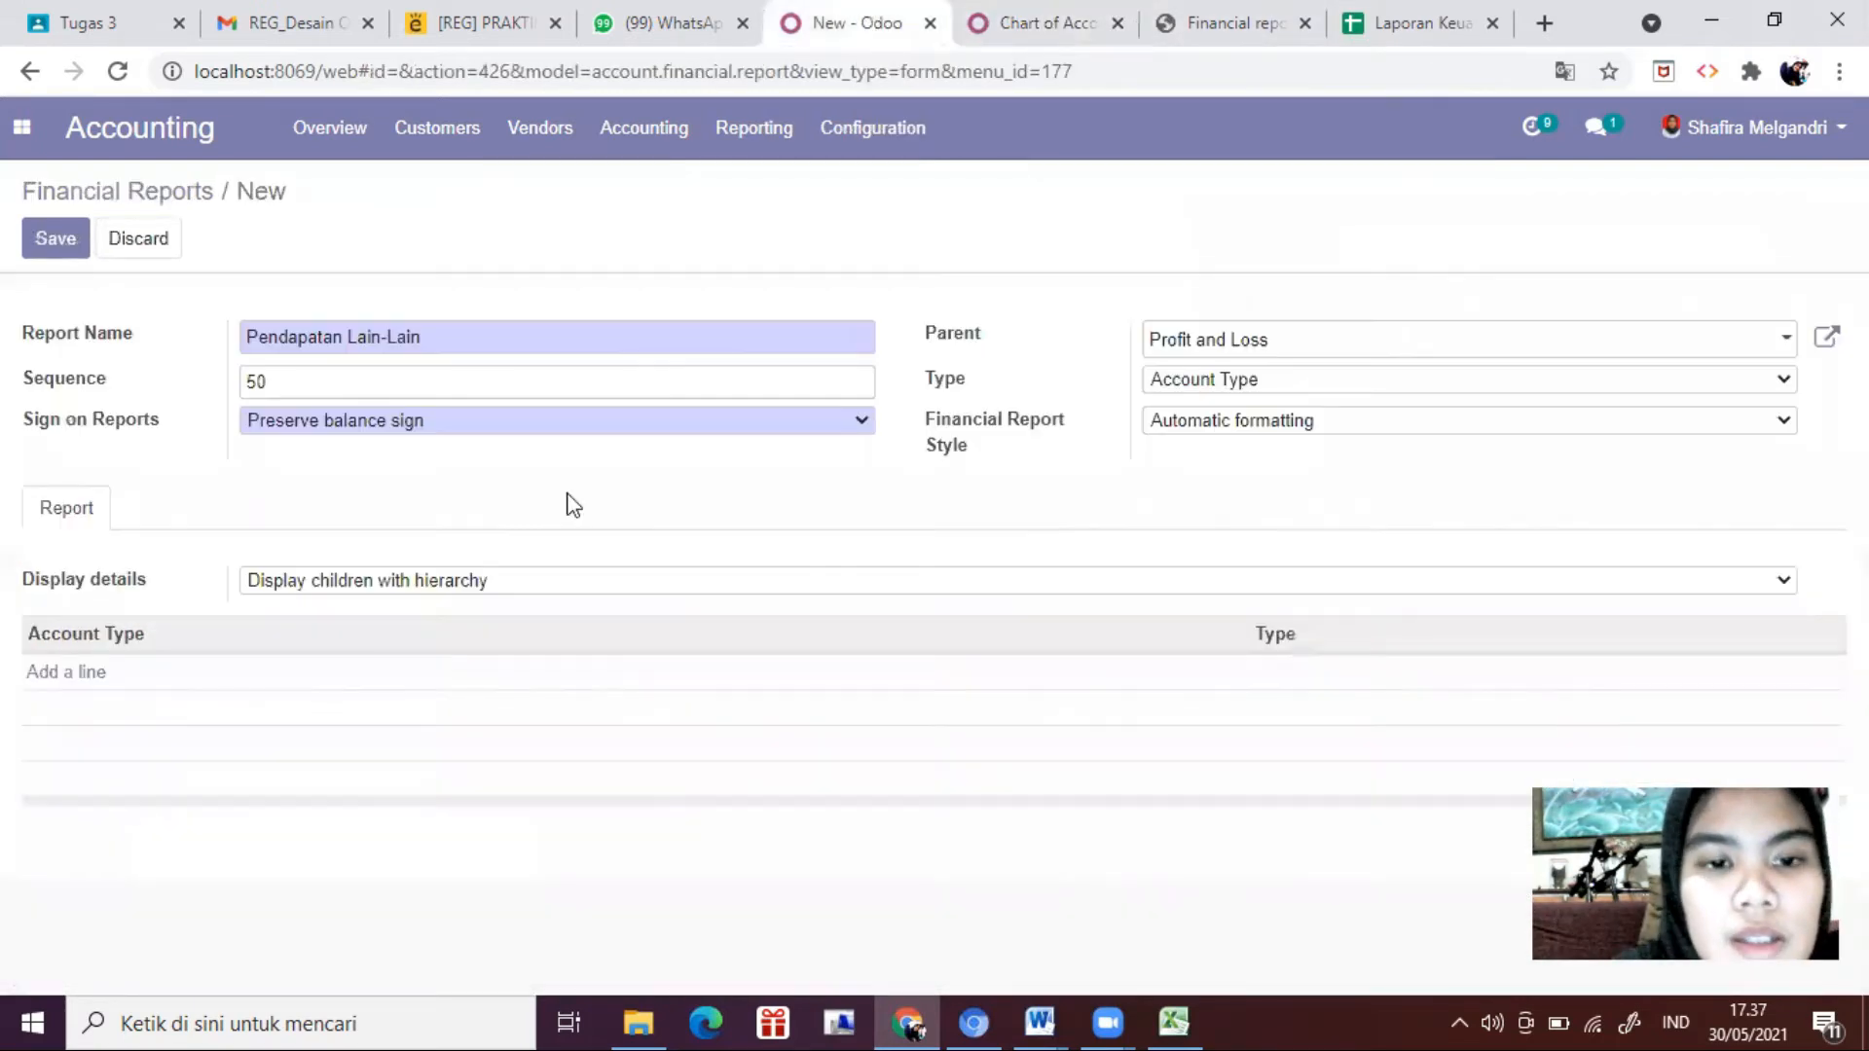
pyautogui.click(75, 674)
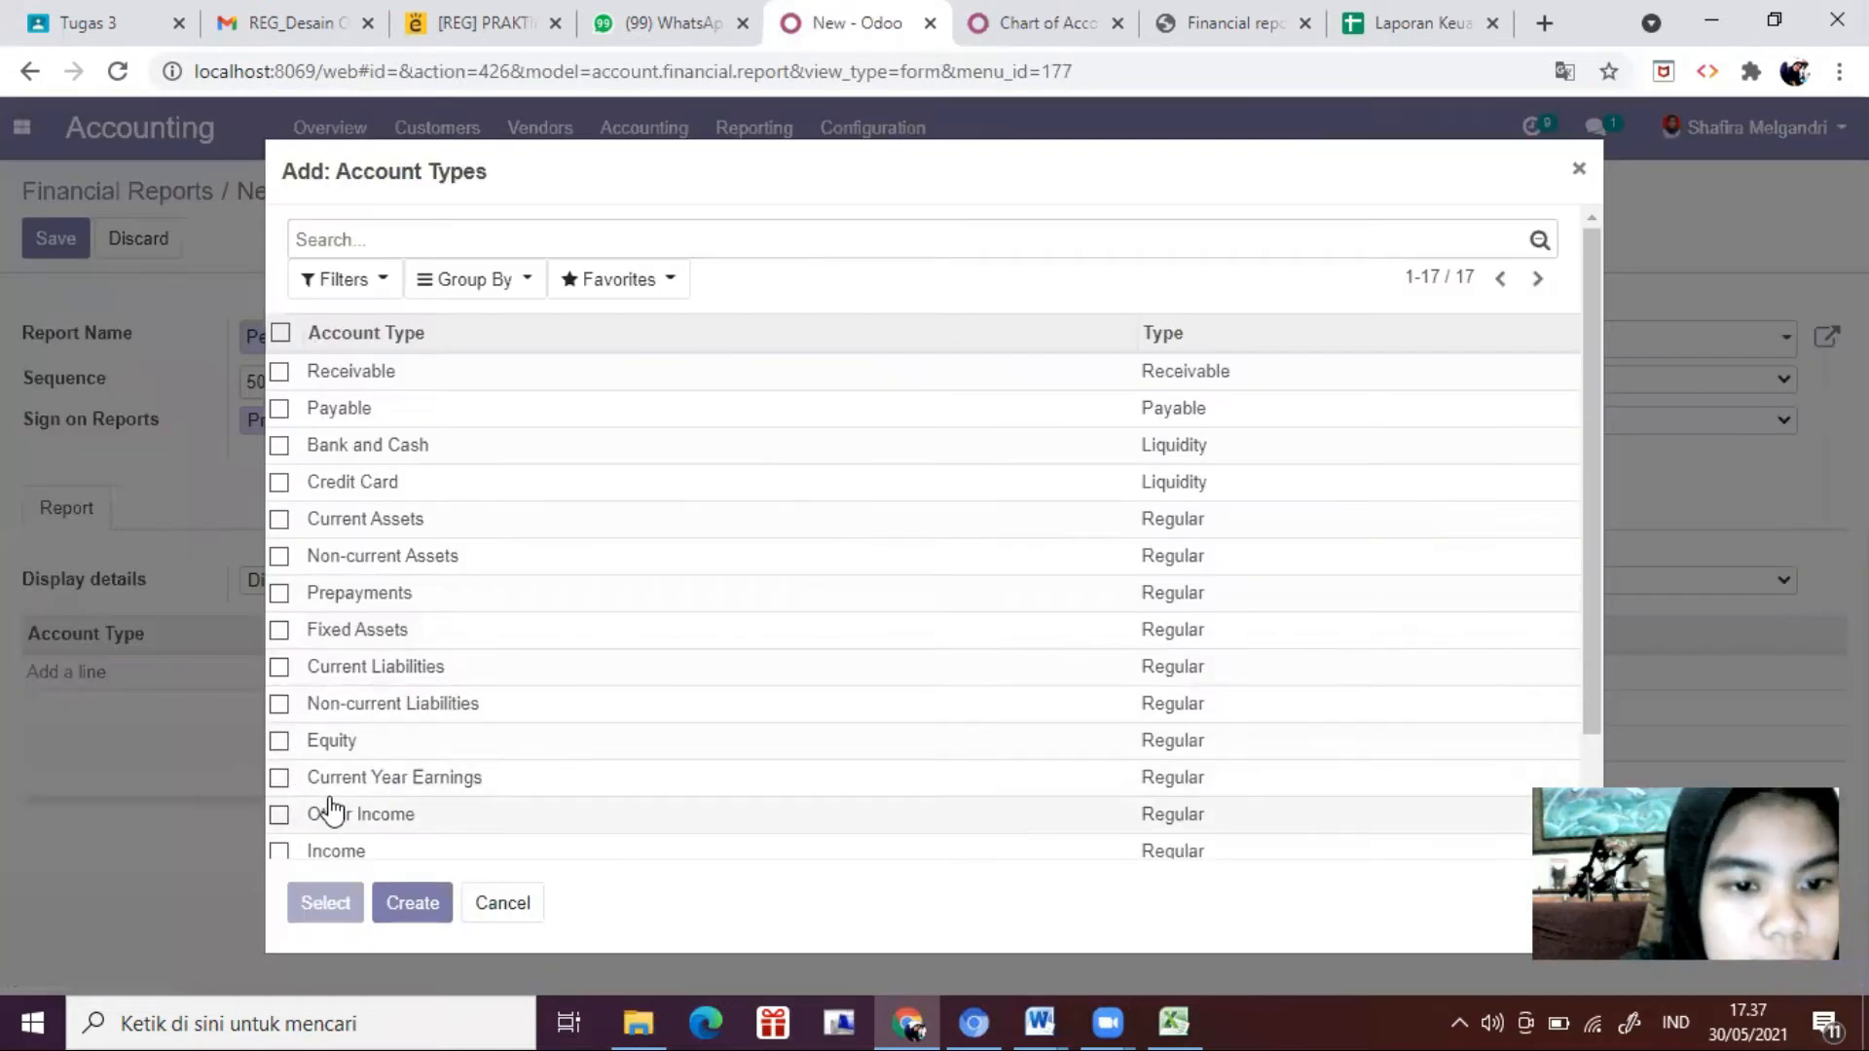
pyautogui.scroll(-2, 282, 778)
pyautogui.click(279, 683)
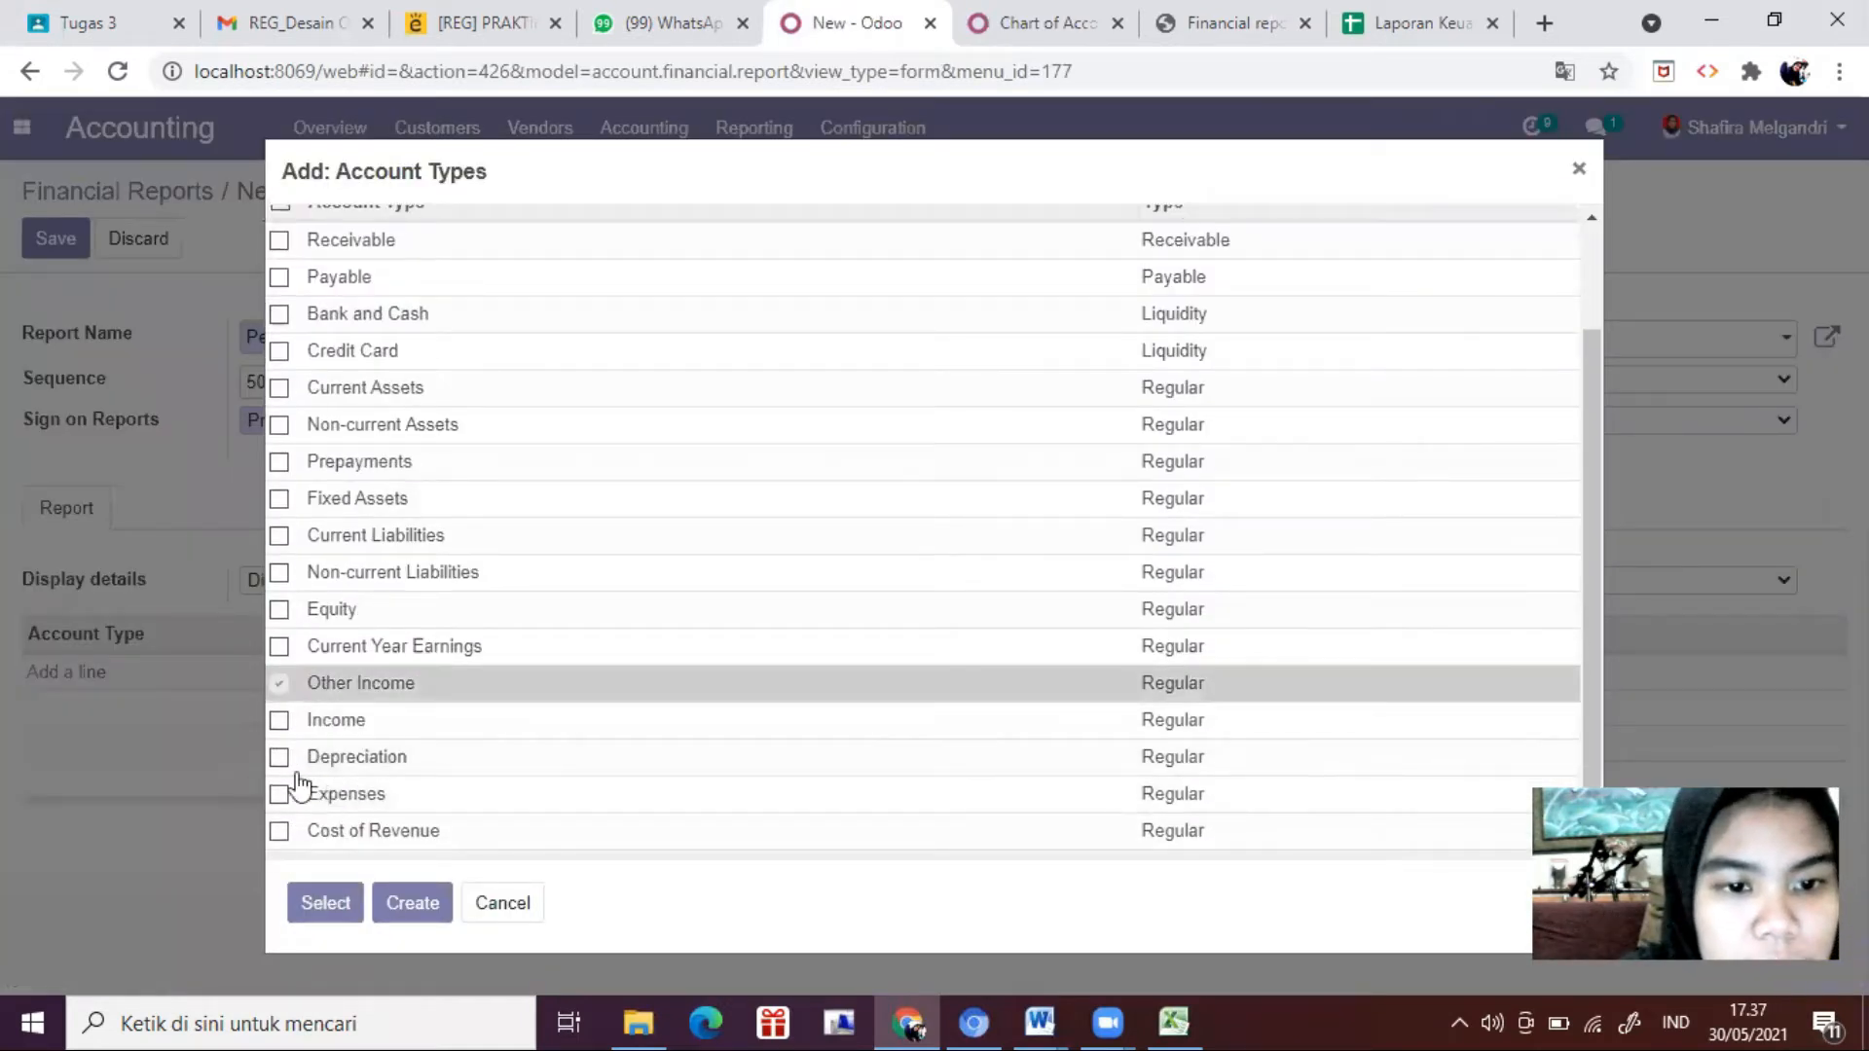
pyautogui.click(322, 898)
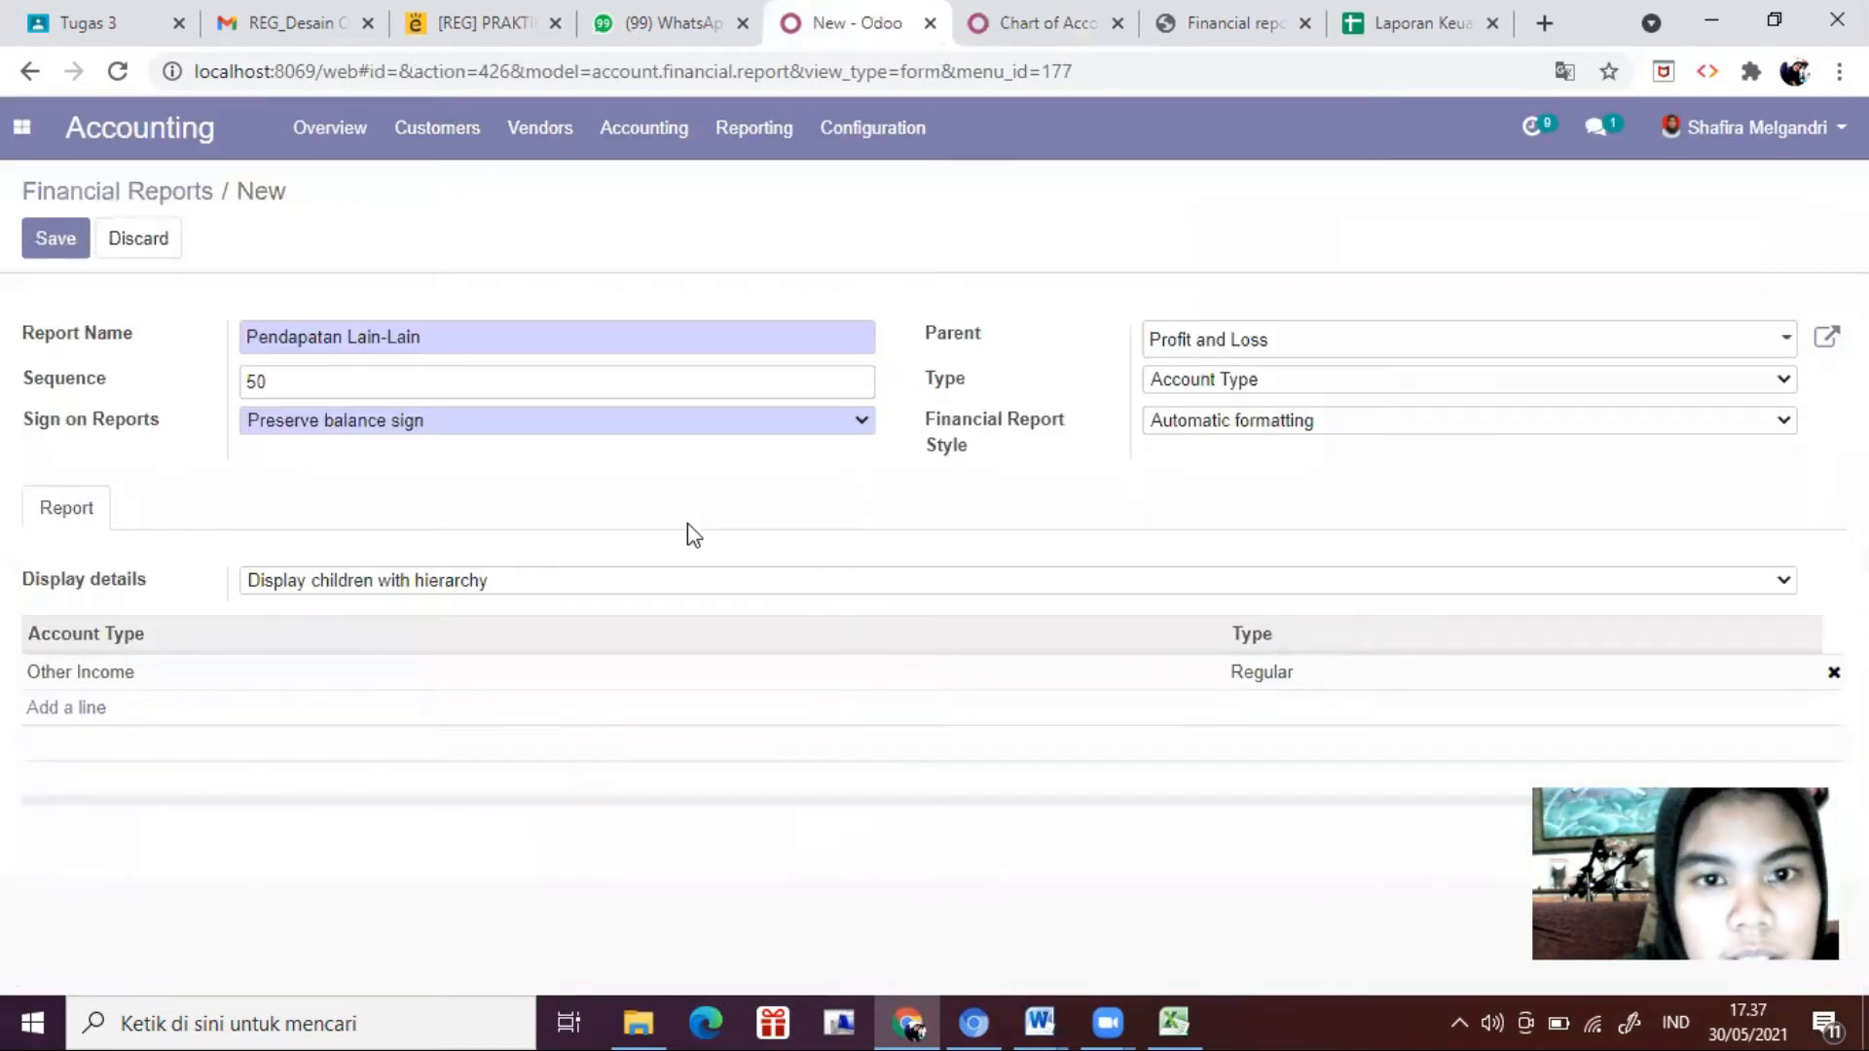
pyautogui.click(44, 240)
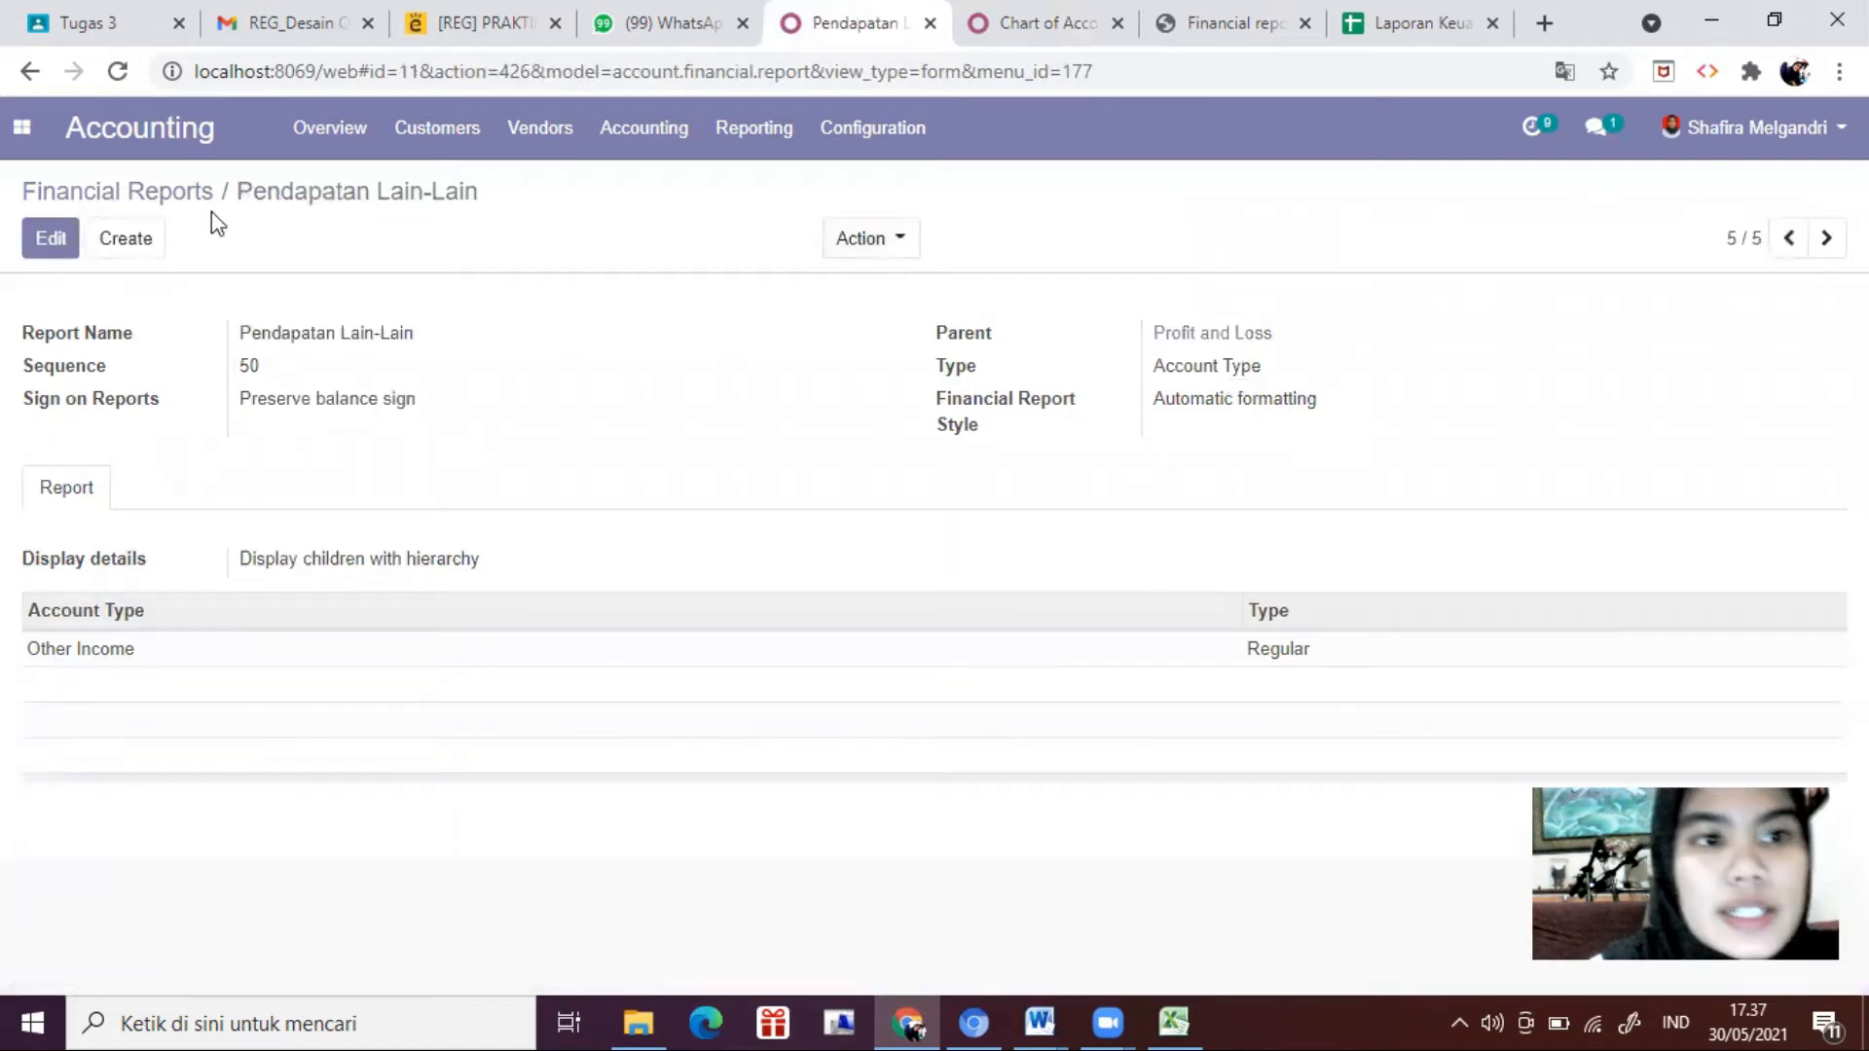
# Step: Create a new financial report named Laba (Rugi) Bersih with sequence 60, following Excel's Laba Rugi sheet
pyautogui.click(155, 241)
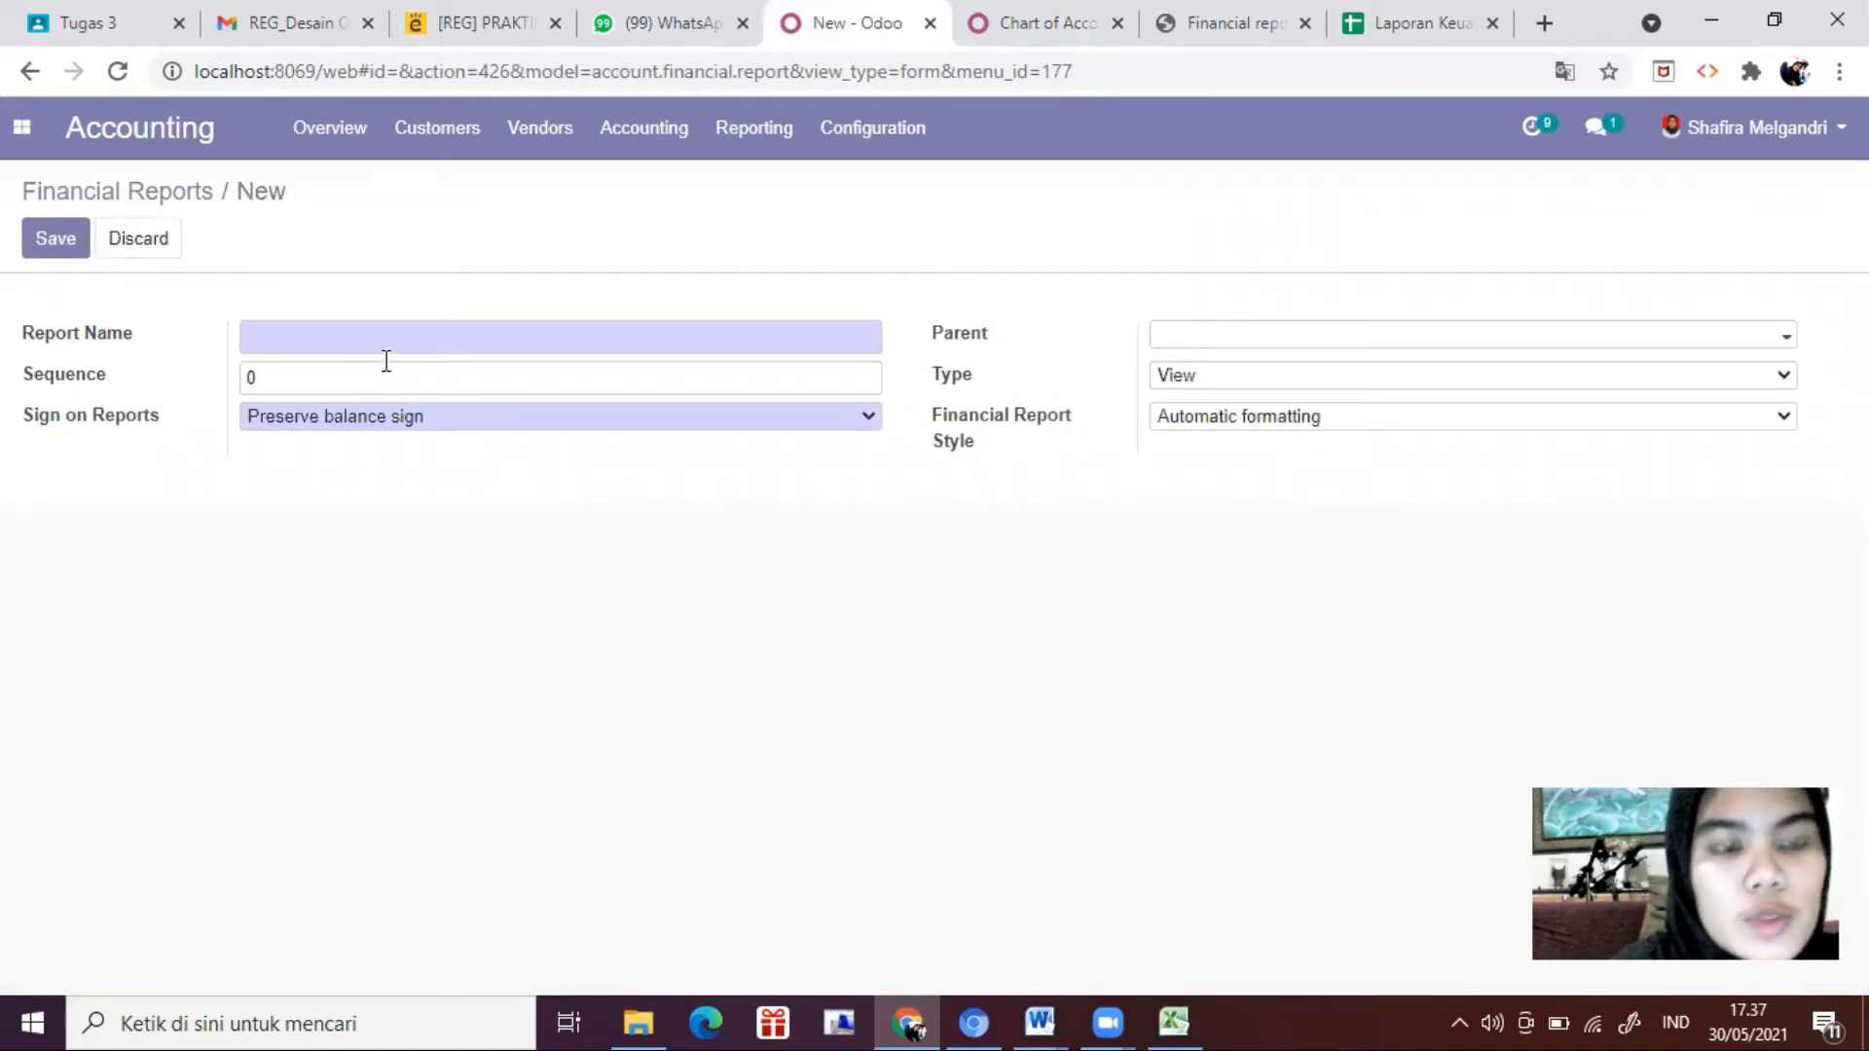
pyautogui.click(1173, 1018)
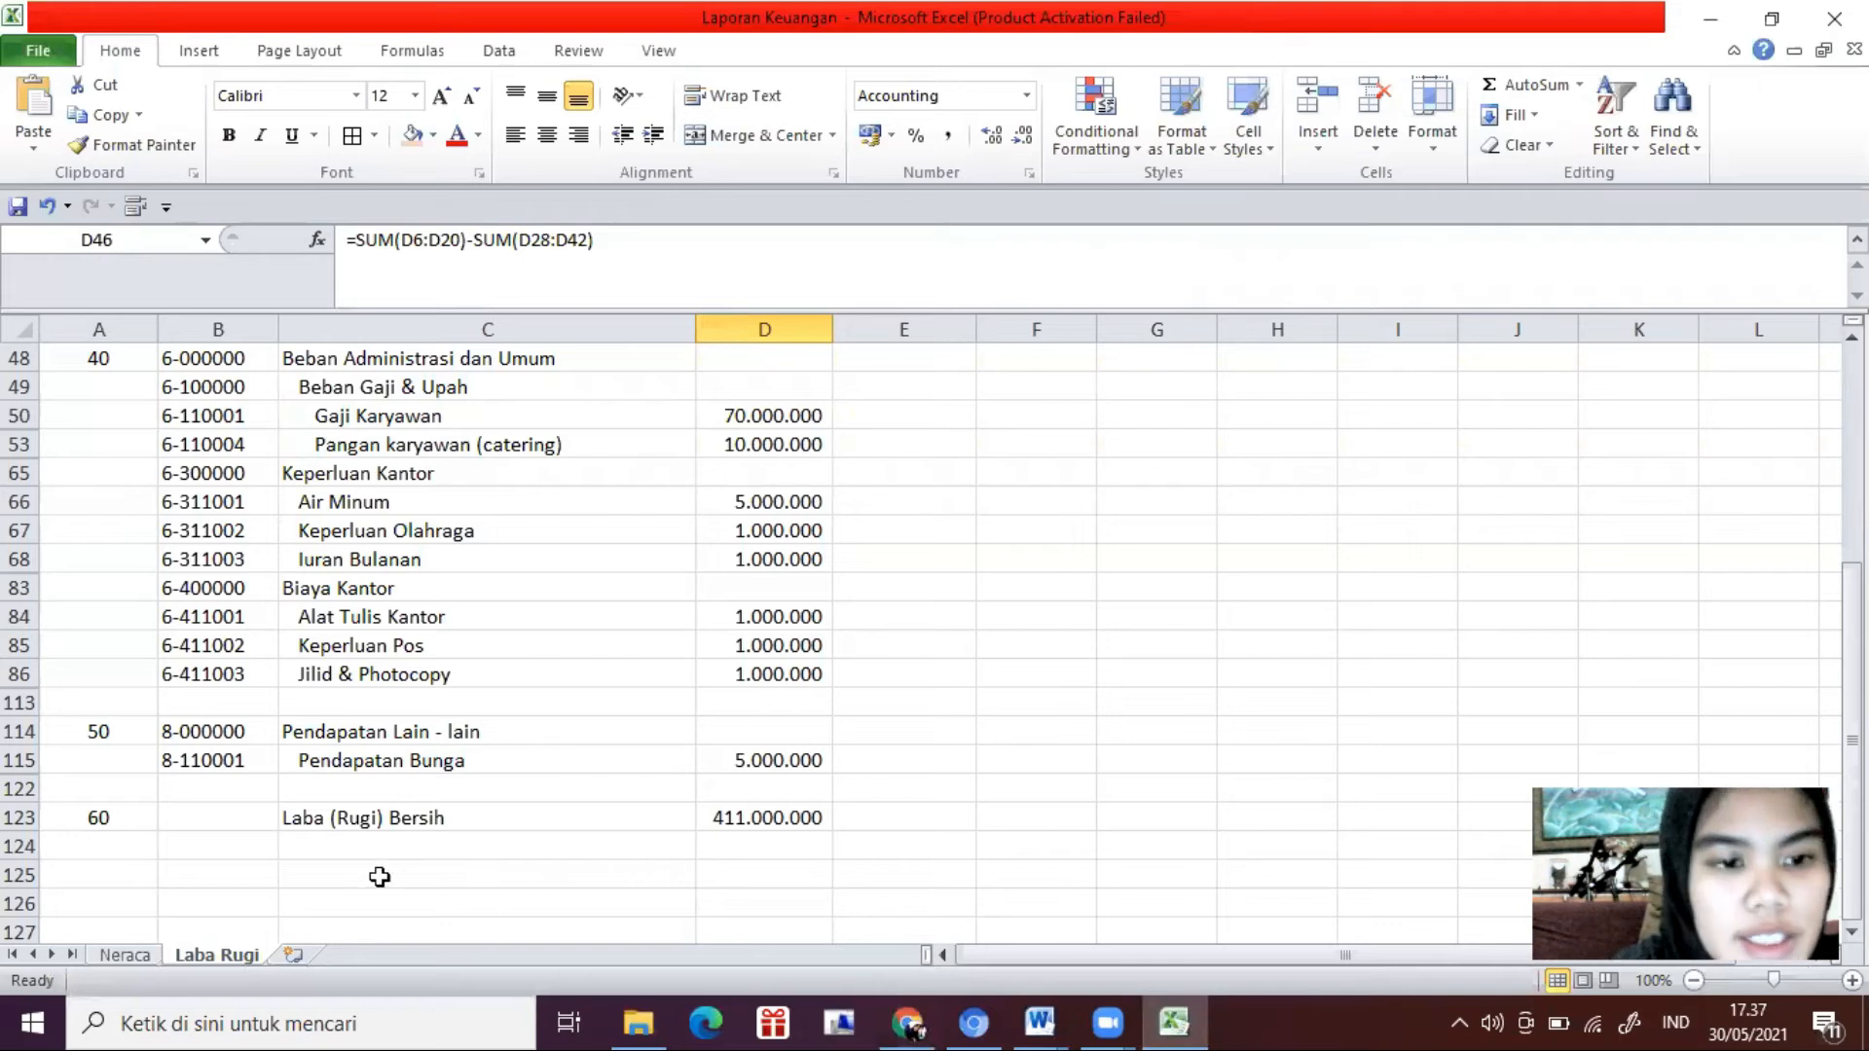
pyautogui.click(907, 1023)
pyautogui.write('Lab')
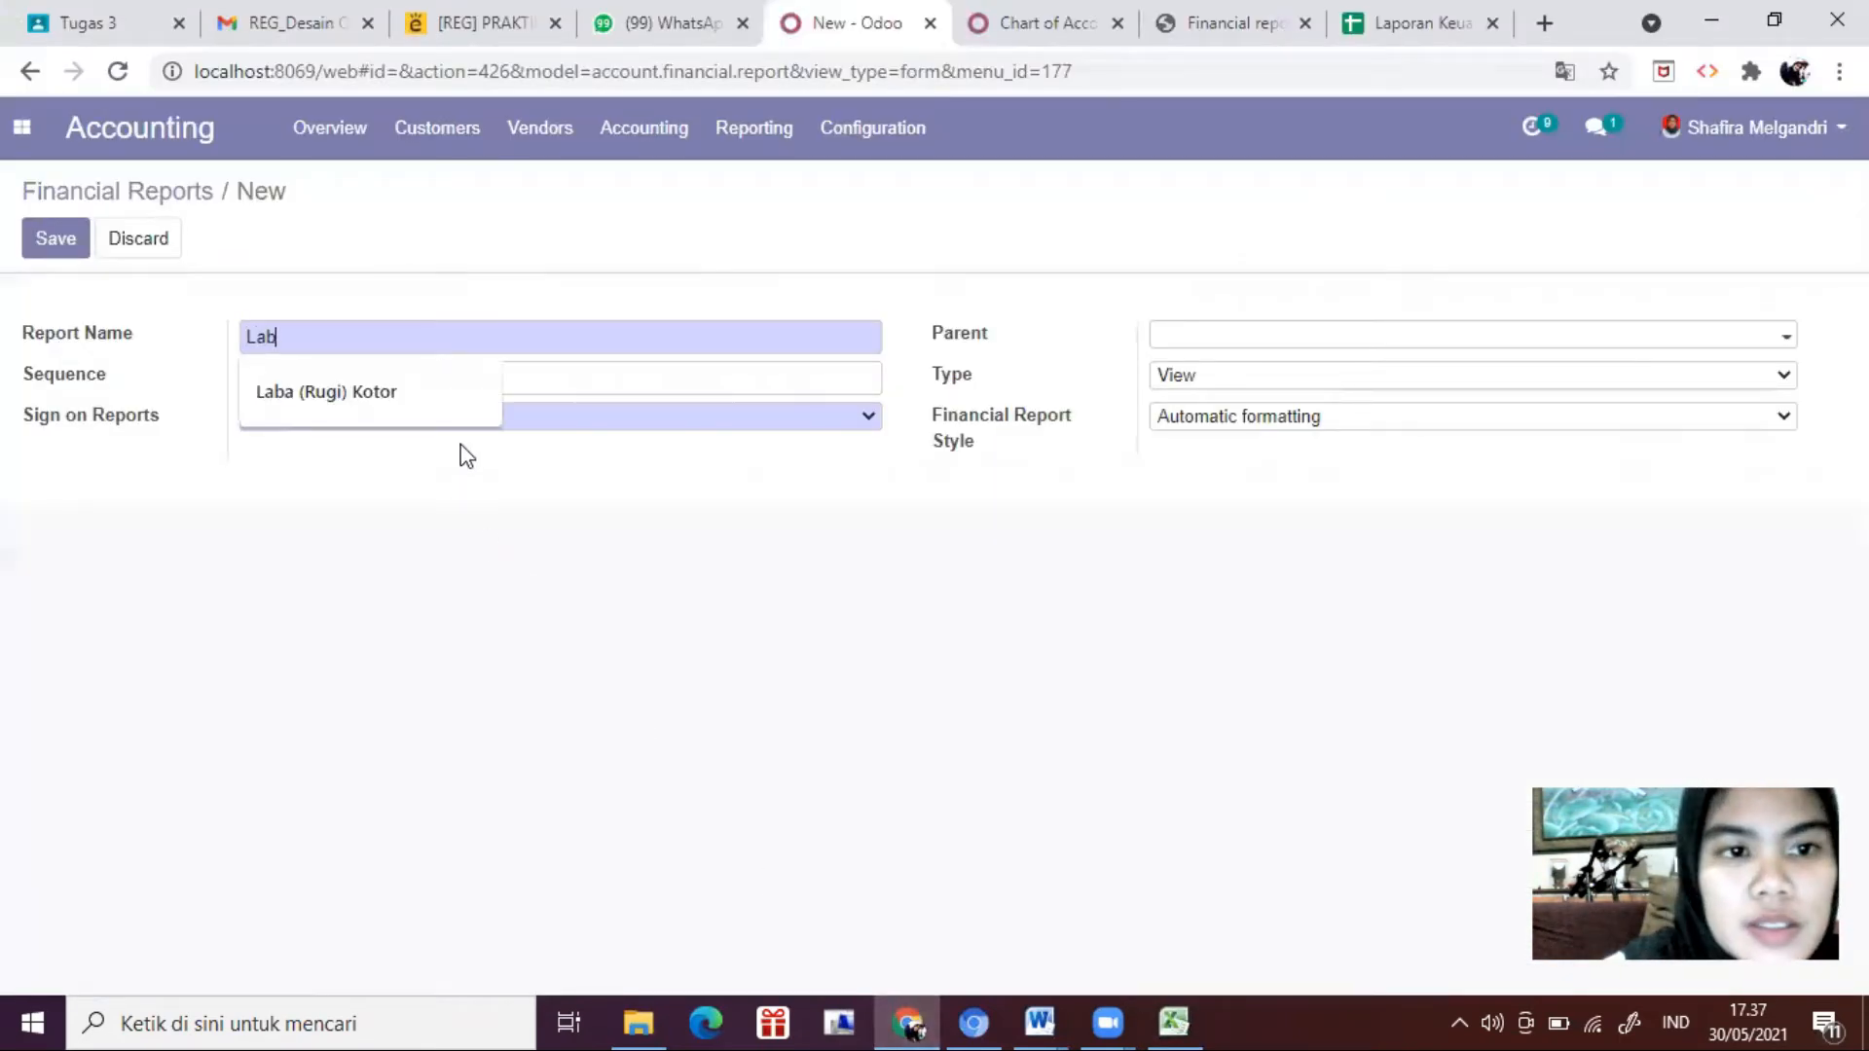
pyautogui.write('a (Rugi) Bersih')
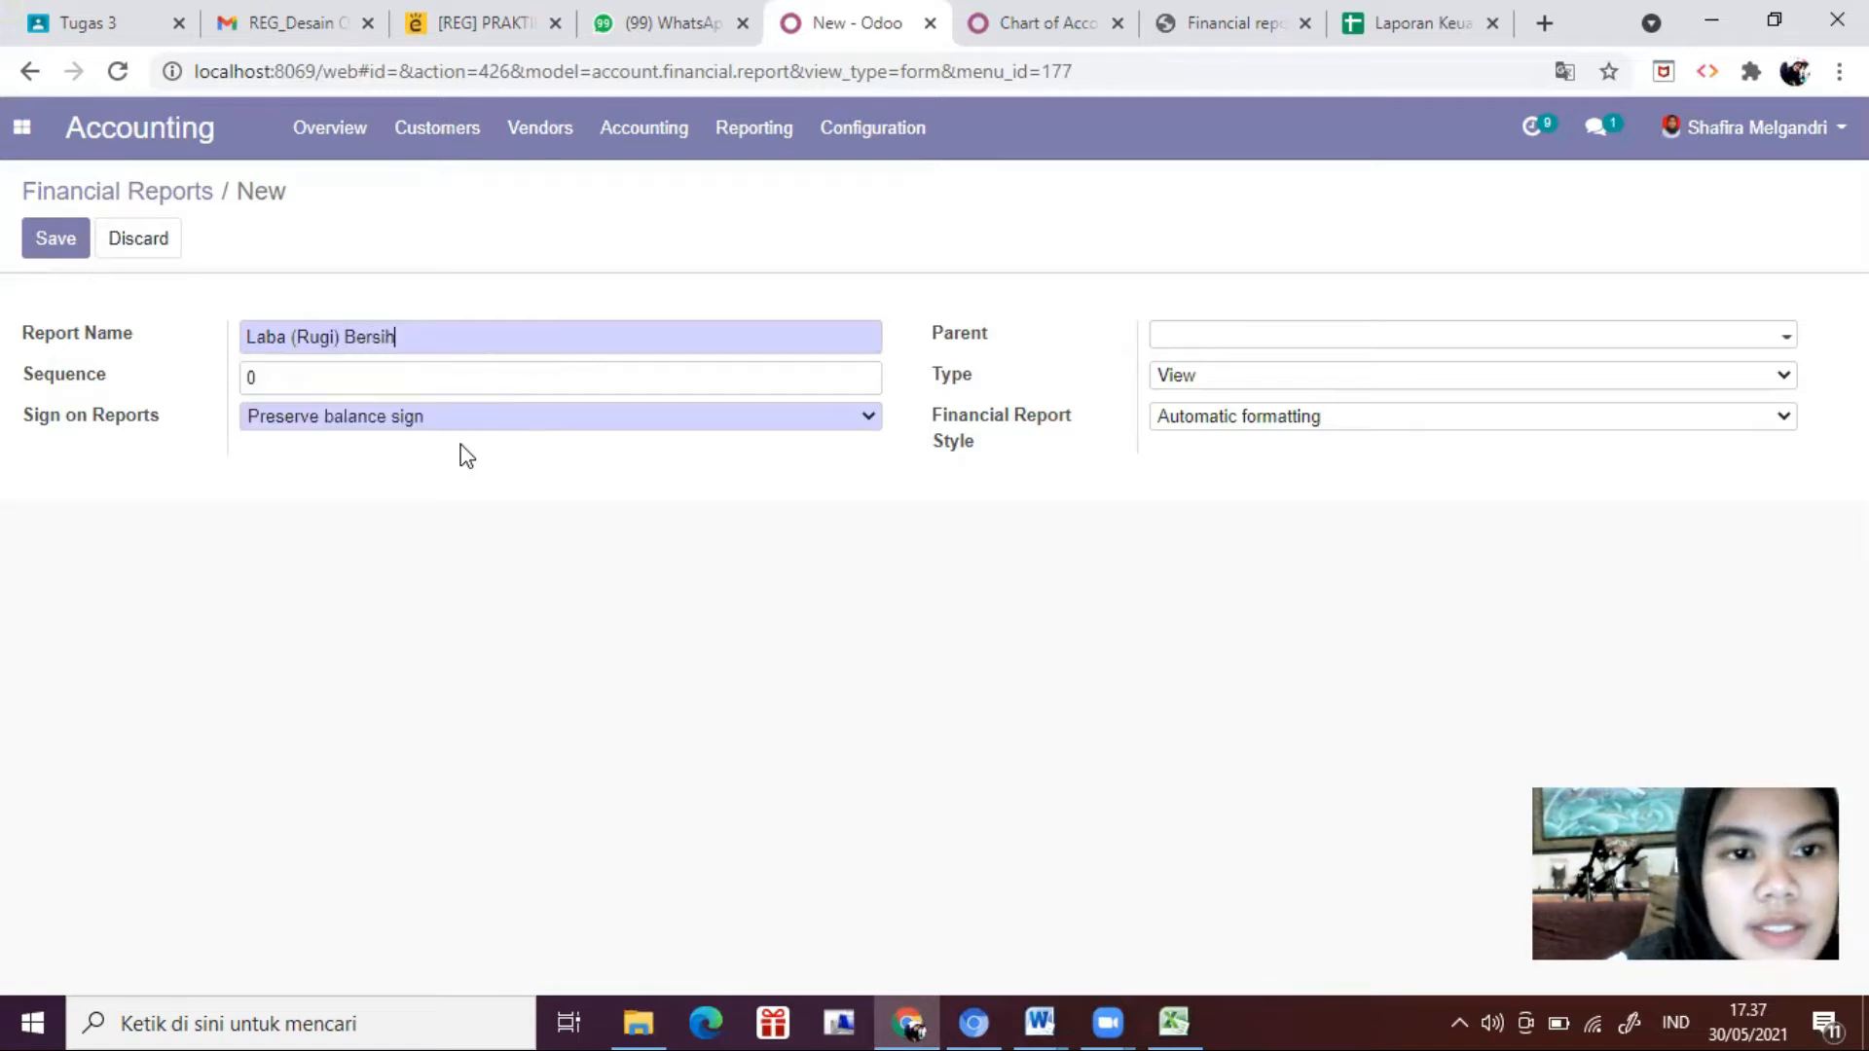
pyautogui.write('6')
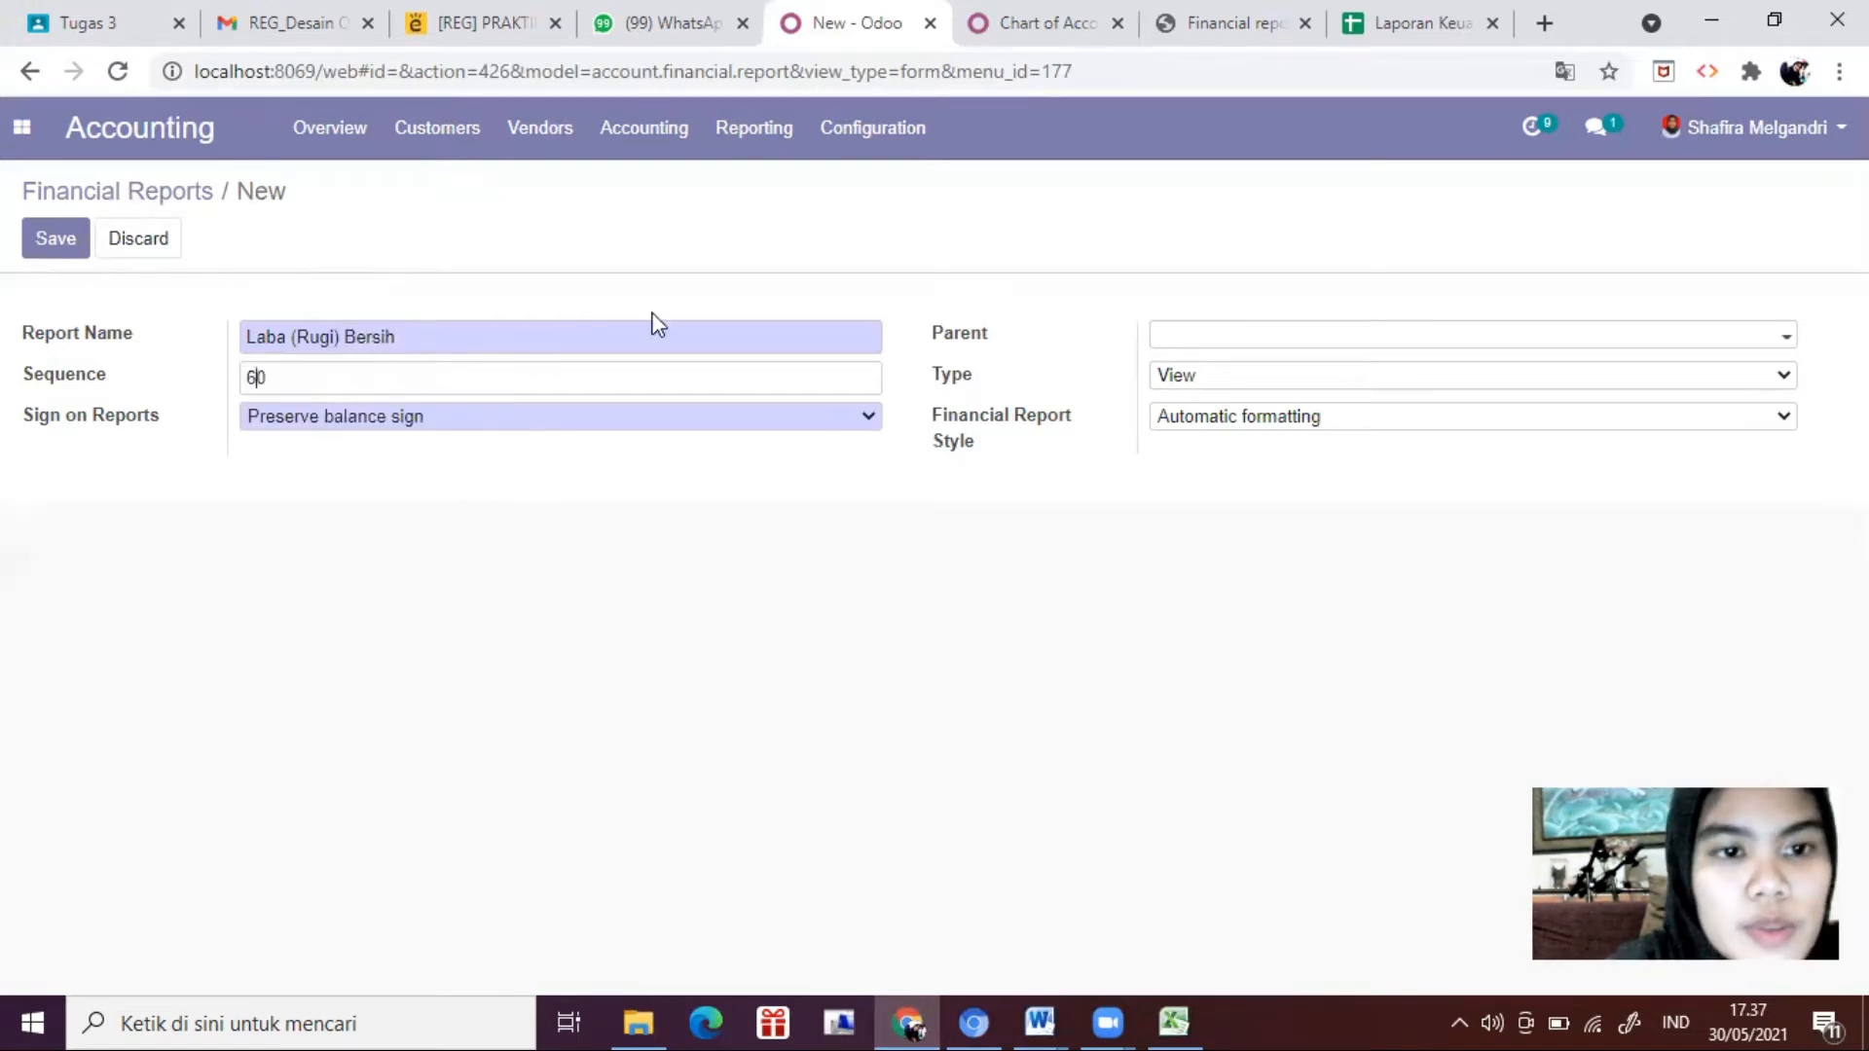
# Step: Set the Laba (Rugi) Bersih report's sign to Reverse balance sign, parent to Profit and Loss, and type to Account Type
pyautogui.click(844, 428)
pyautogui.click(510, 426)
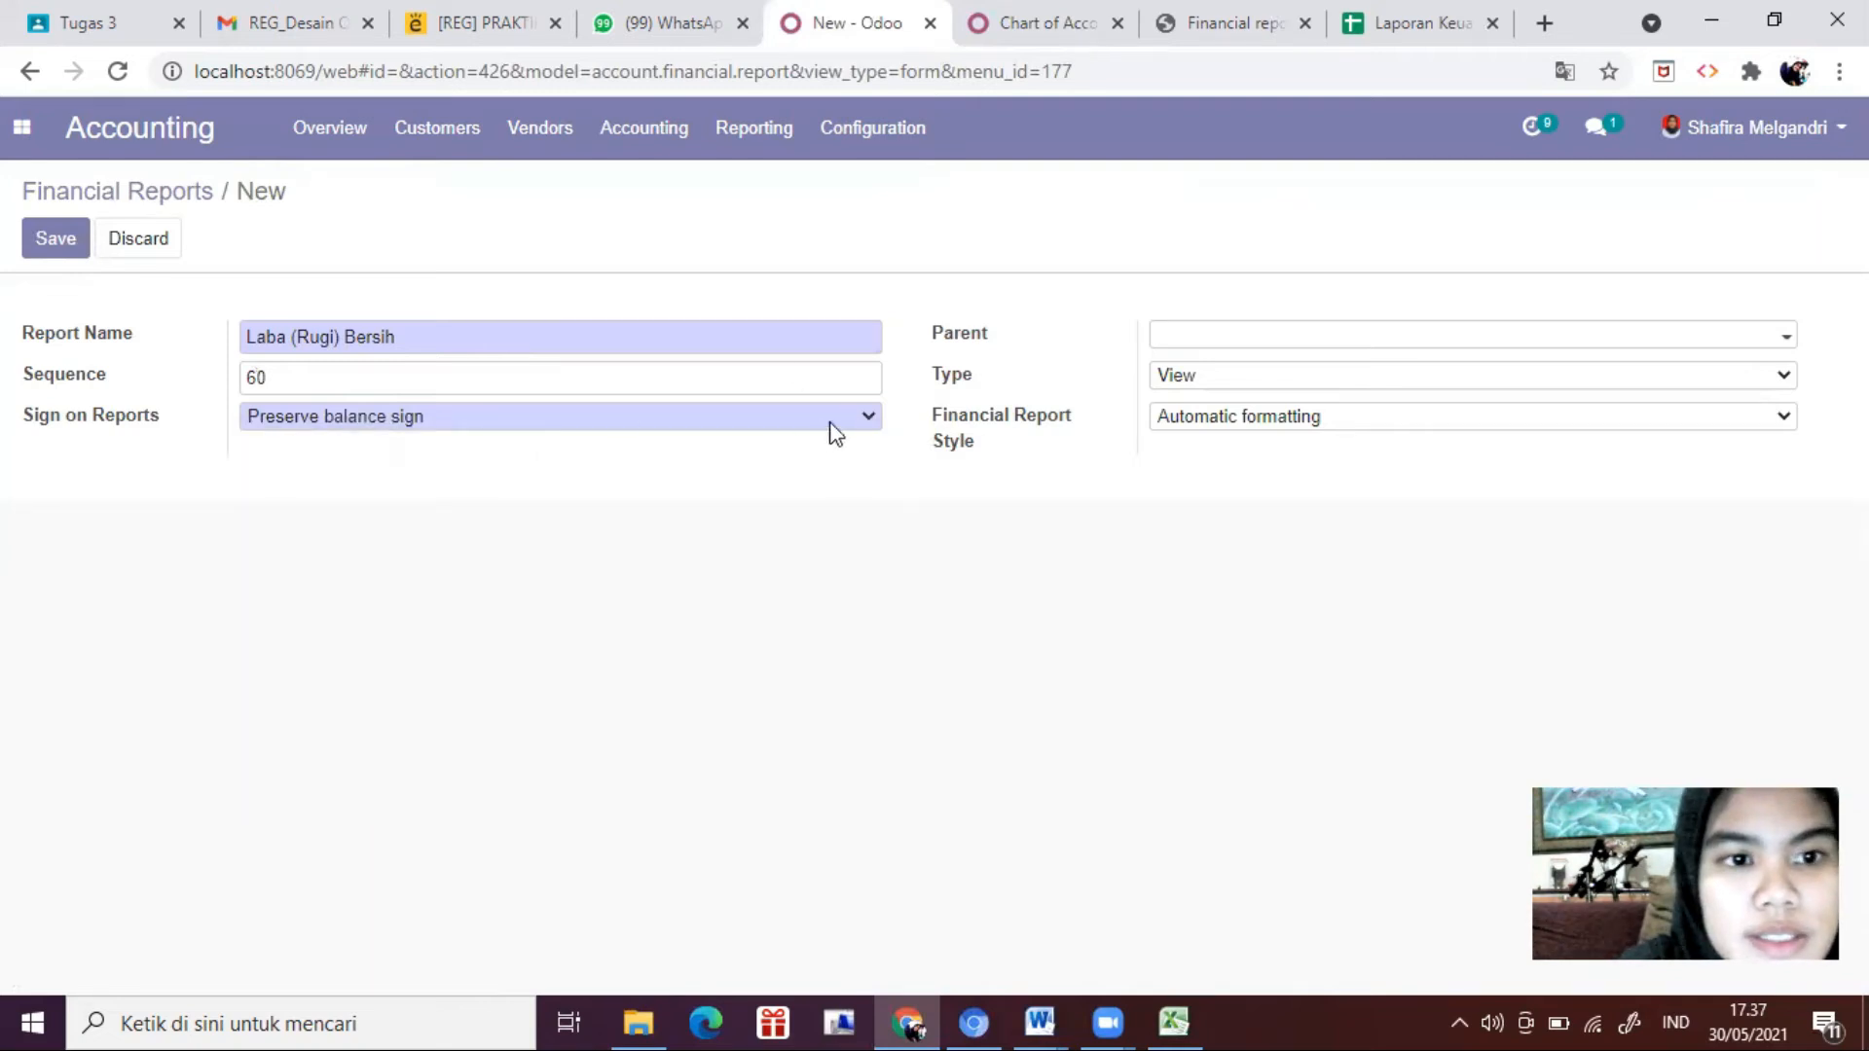
pyautogui.click(866, 424)
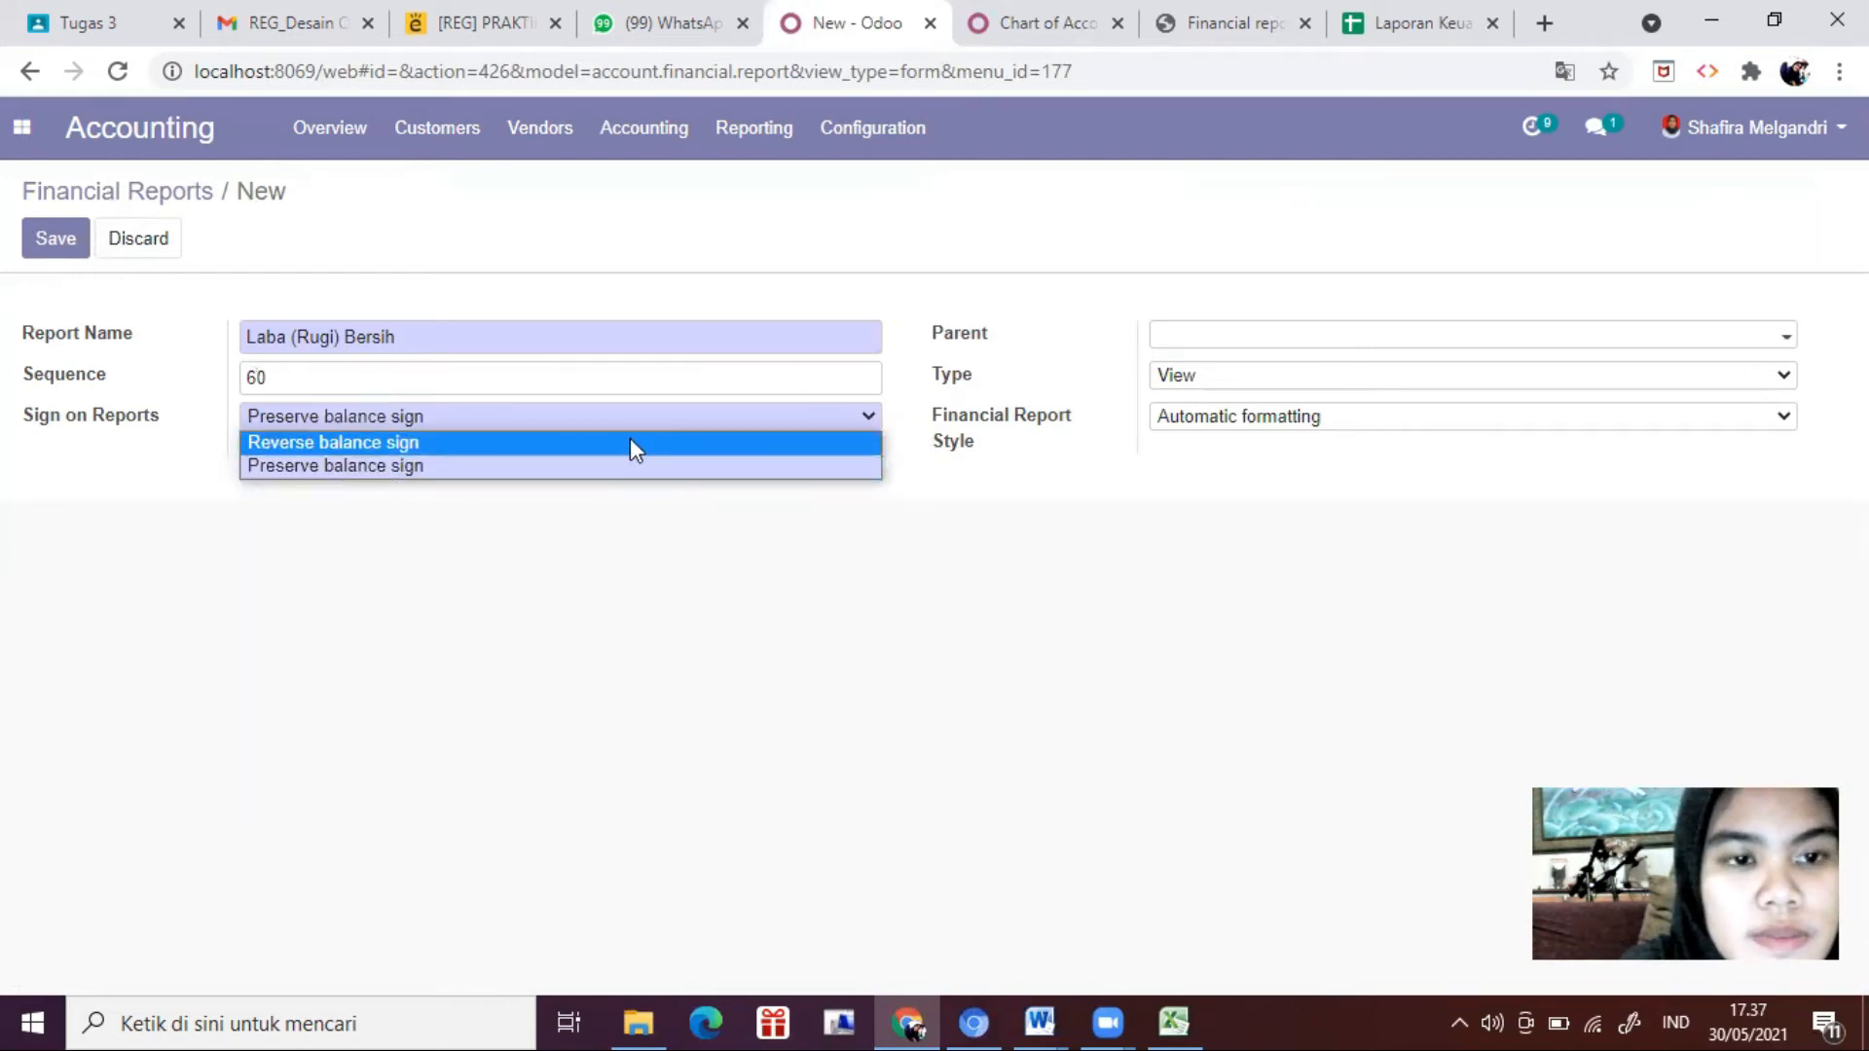
pyautogui.click(570, 441)
pyautogui.click(1204, 339)
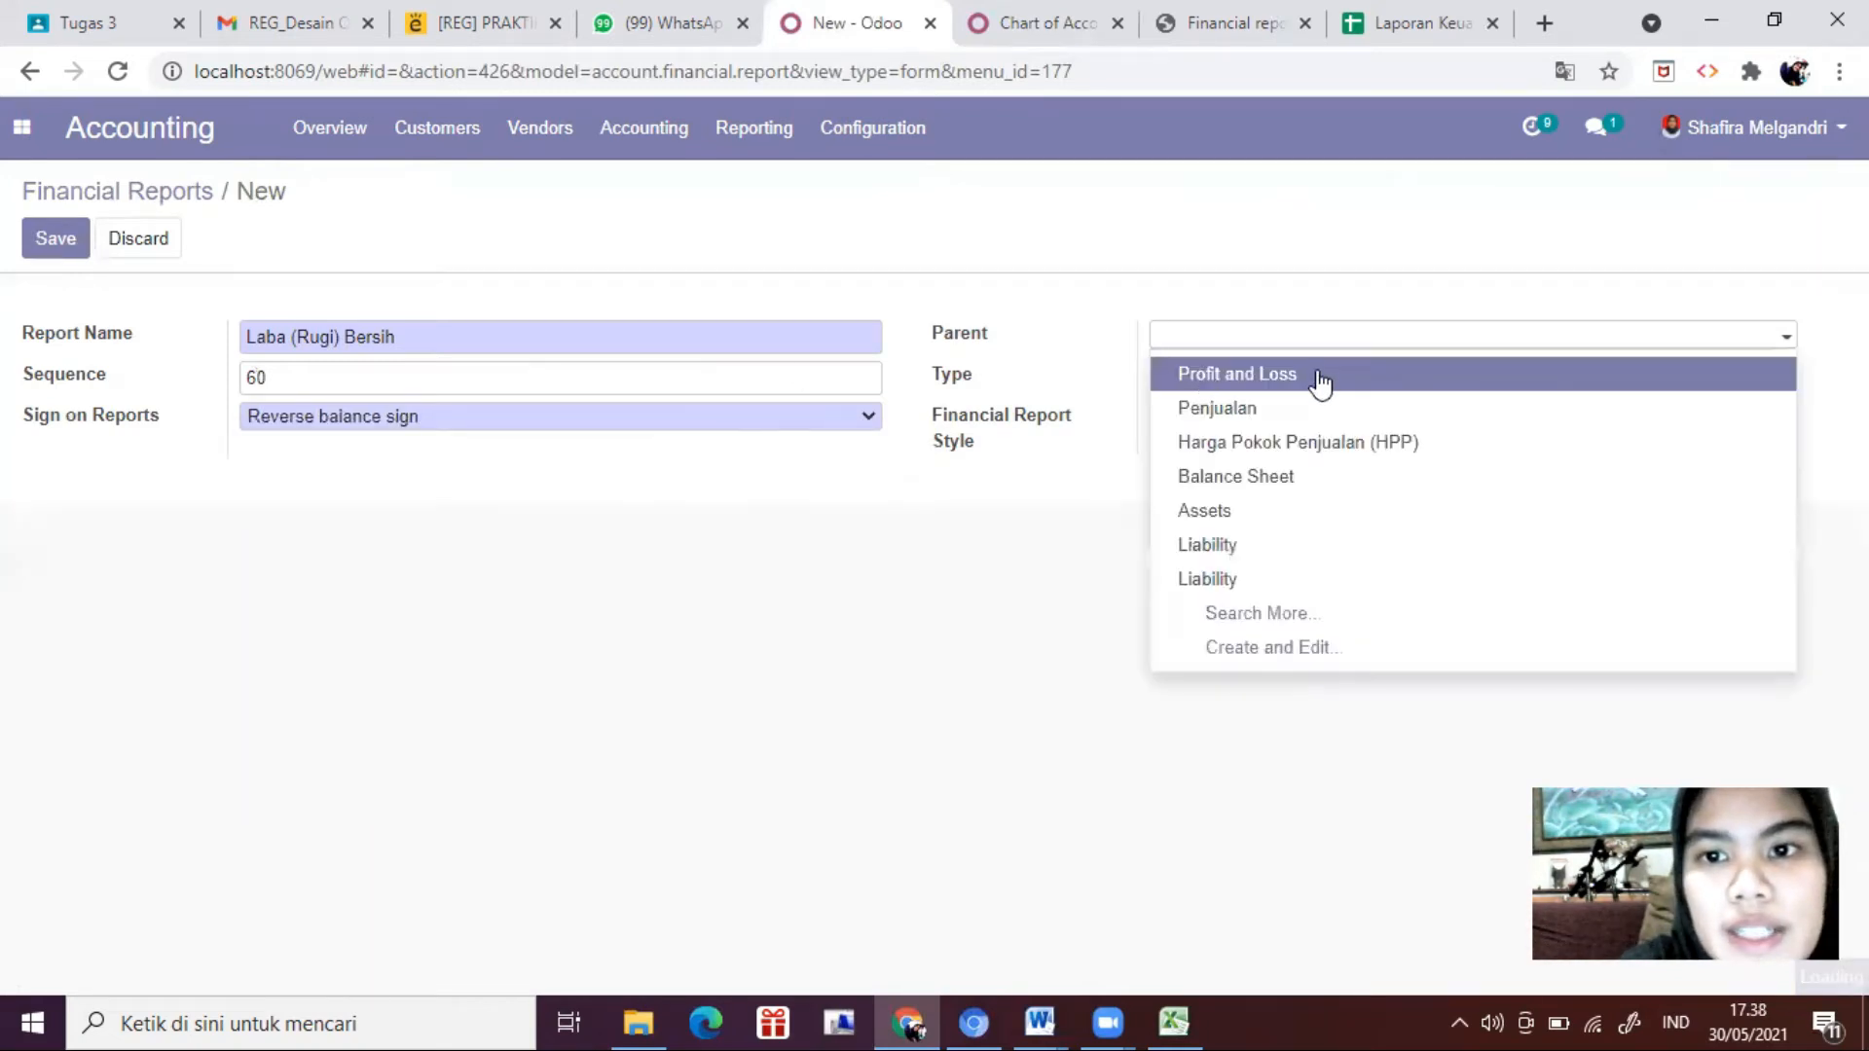
pyautogui.click(1321, 378)
pyautogui.click(1254, 387)
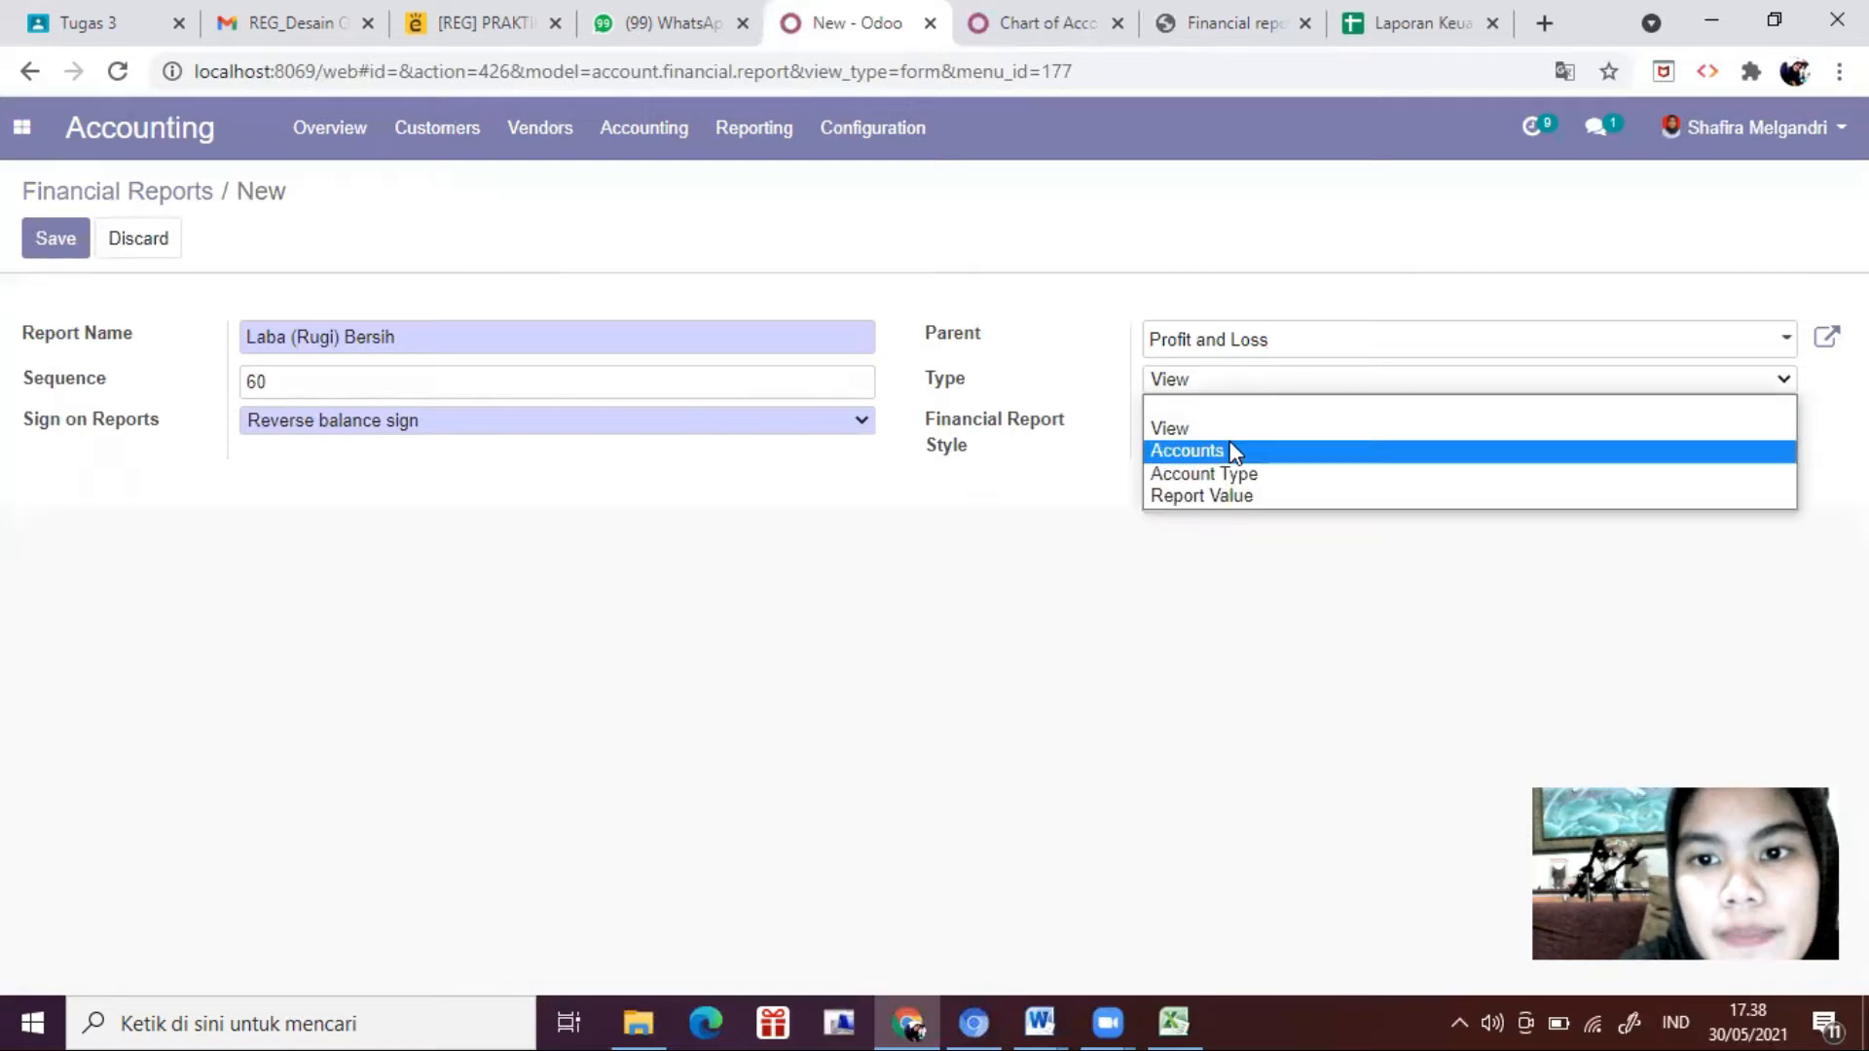
pyautogui.click(1236, 472)
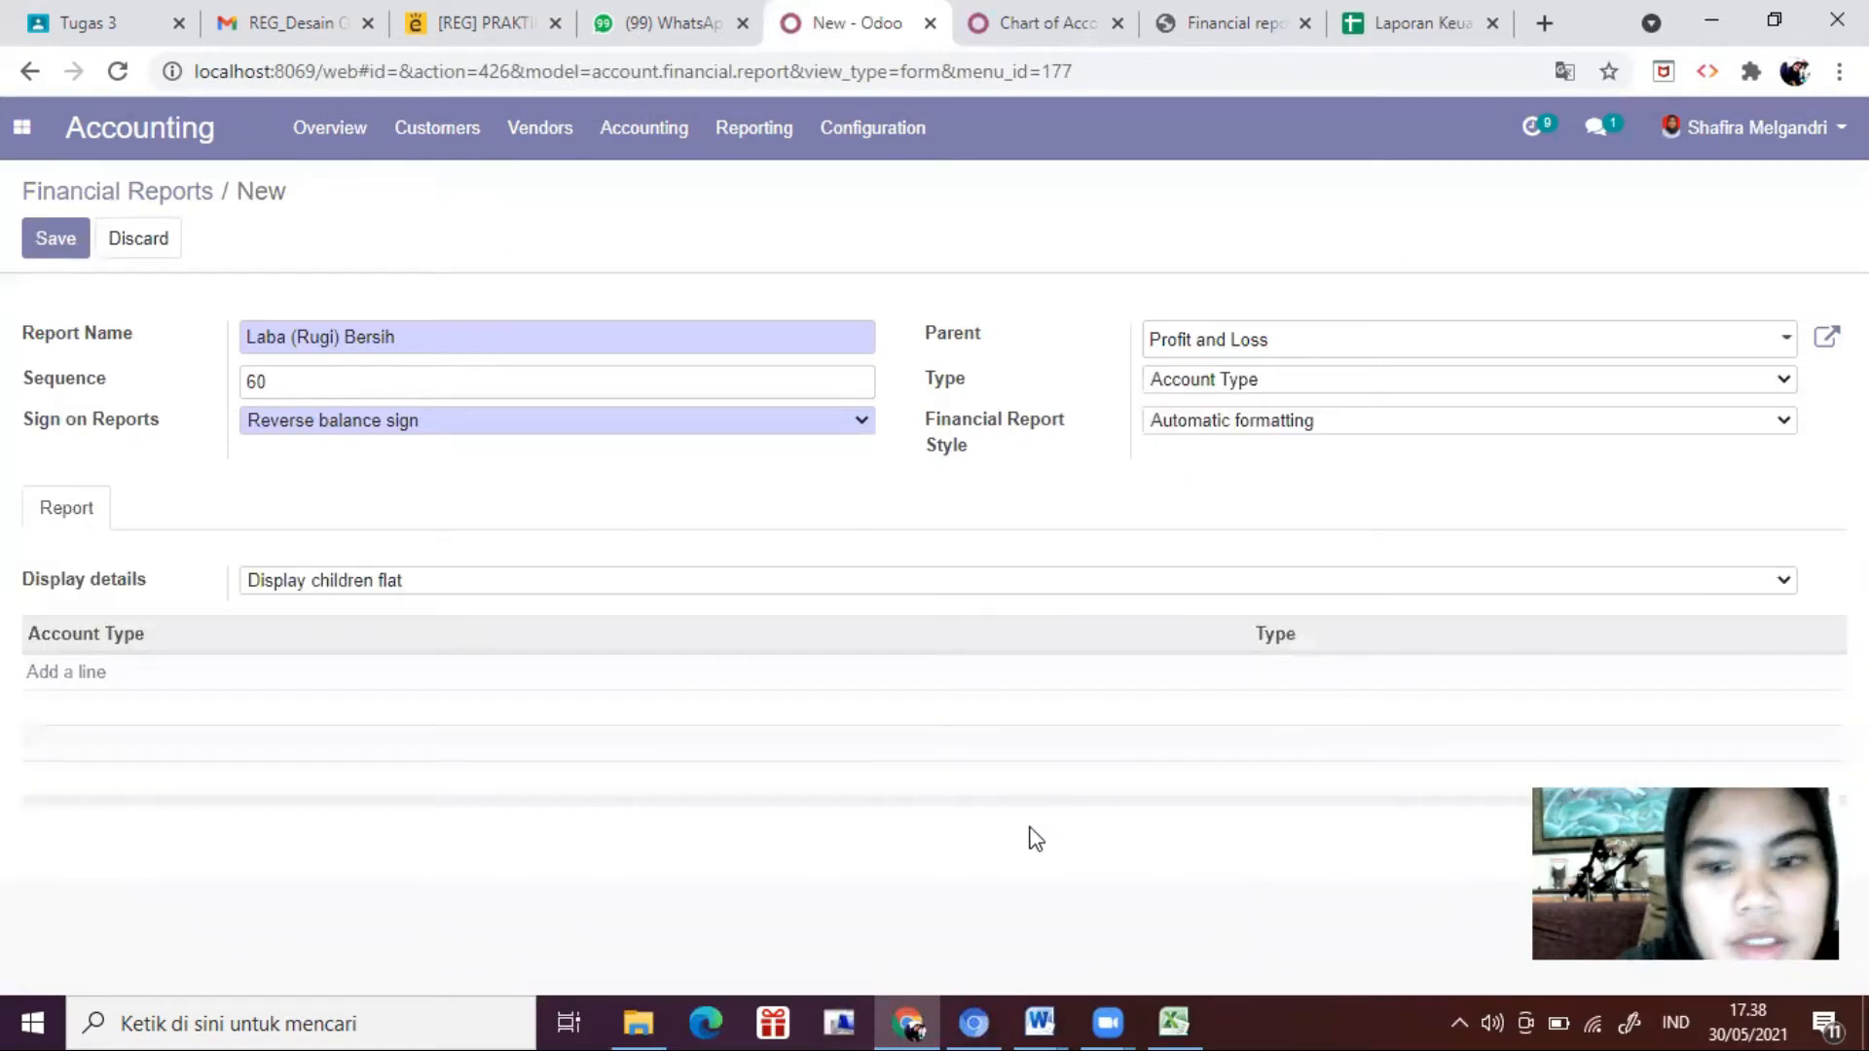
# Step: Check the Laba (Rugi) Bersih row in Excel and set the report's display details to No detail
pyautogui.click(1173, 1022)
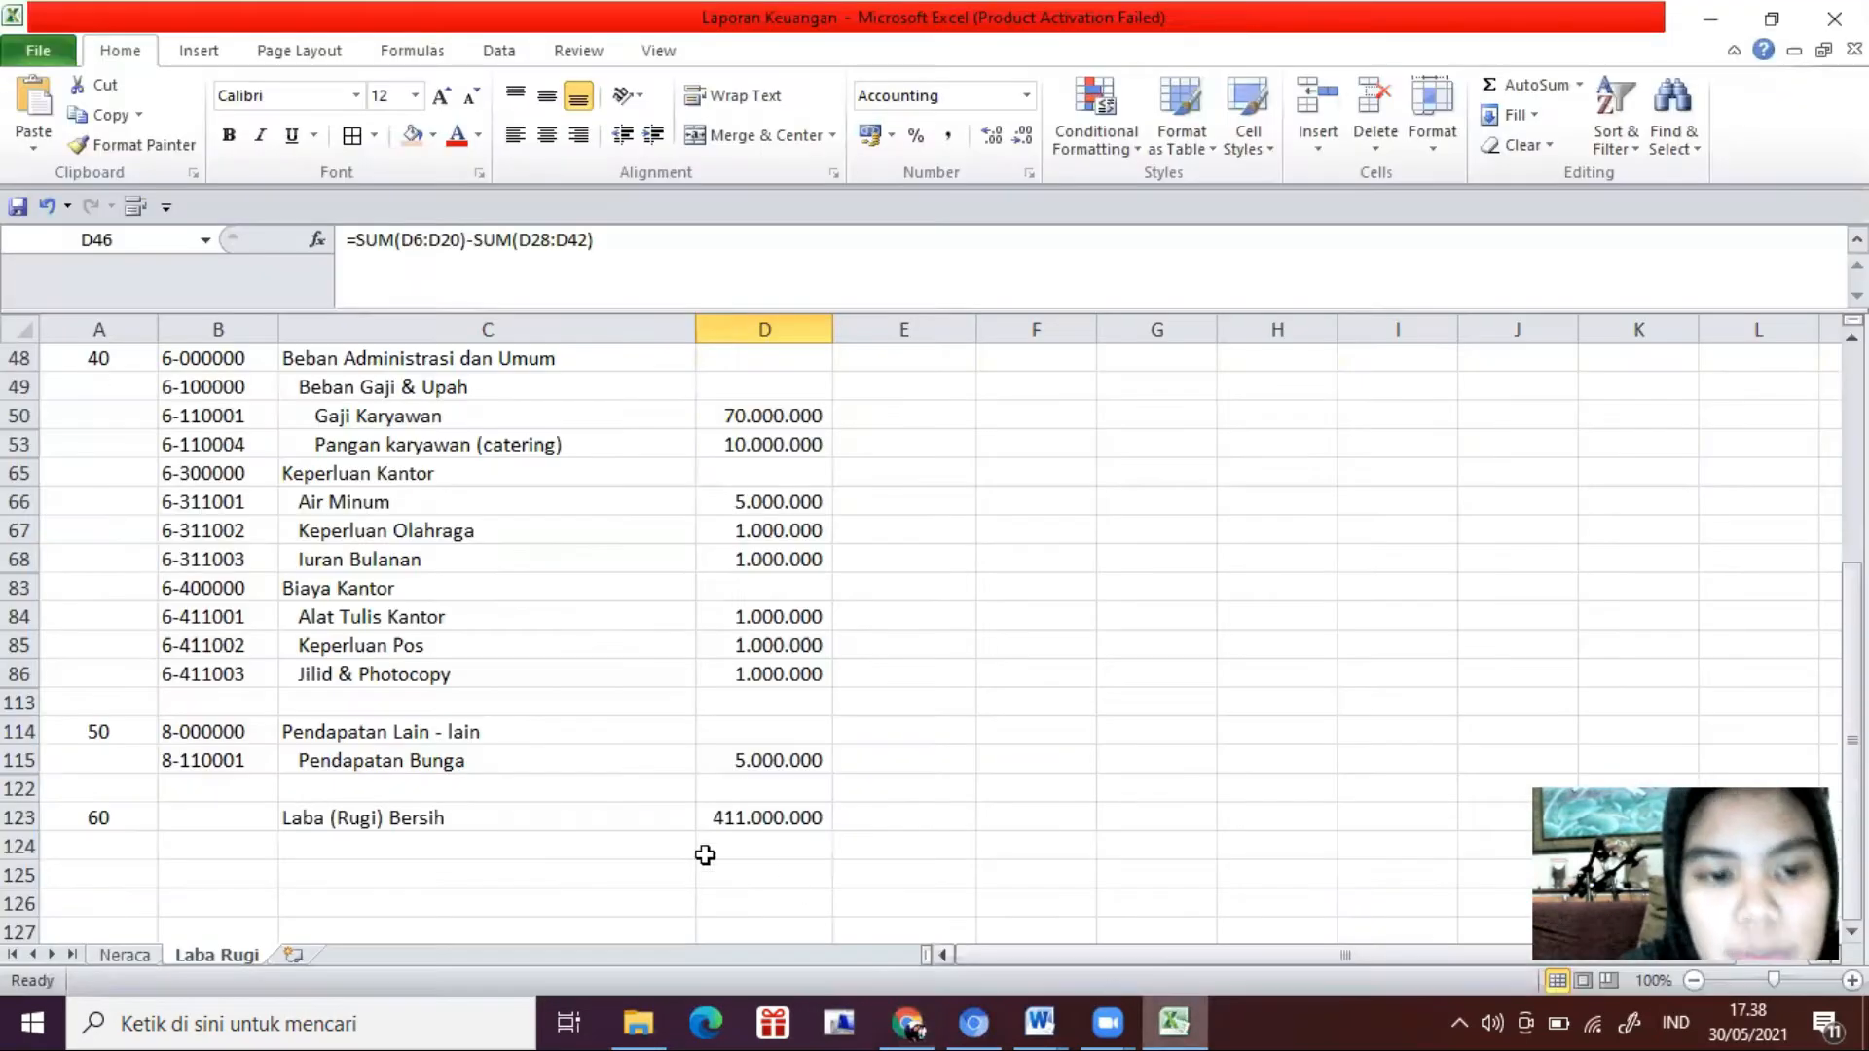
pyautogui.click(908, 1022)
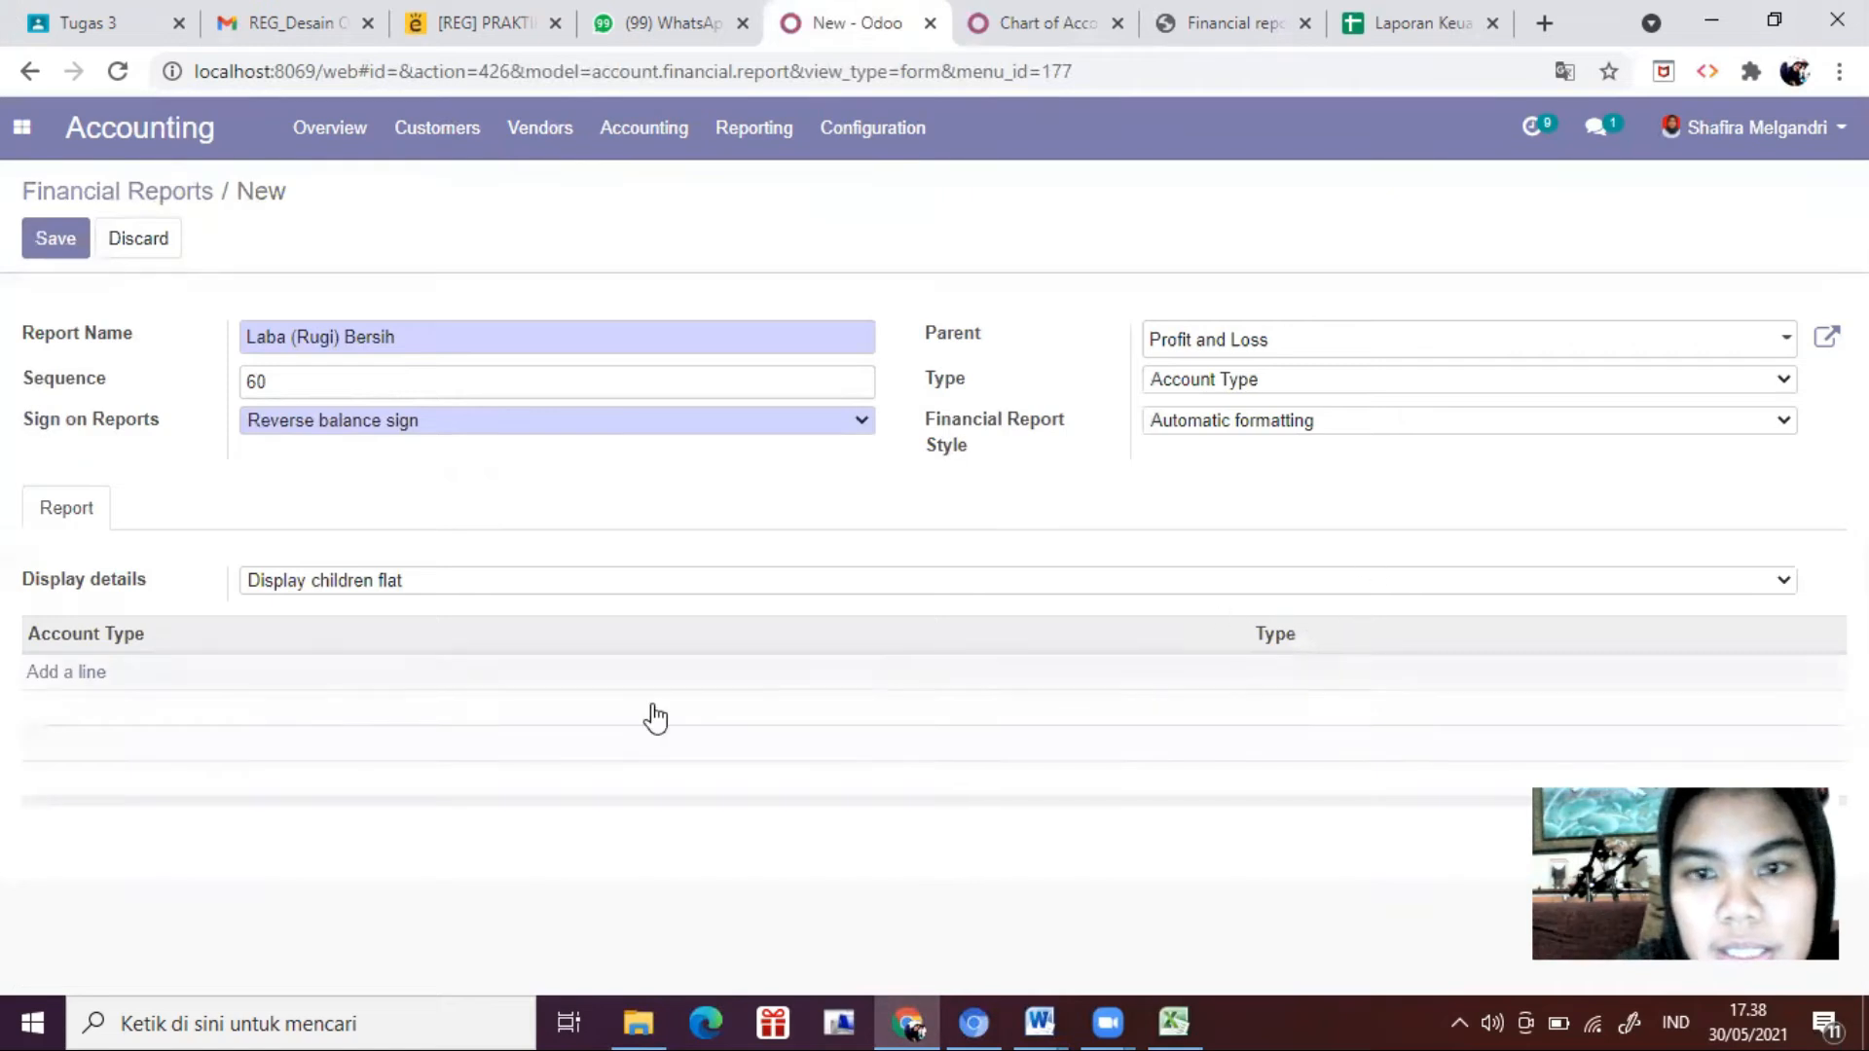
pyautogui.click(440, 588)
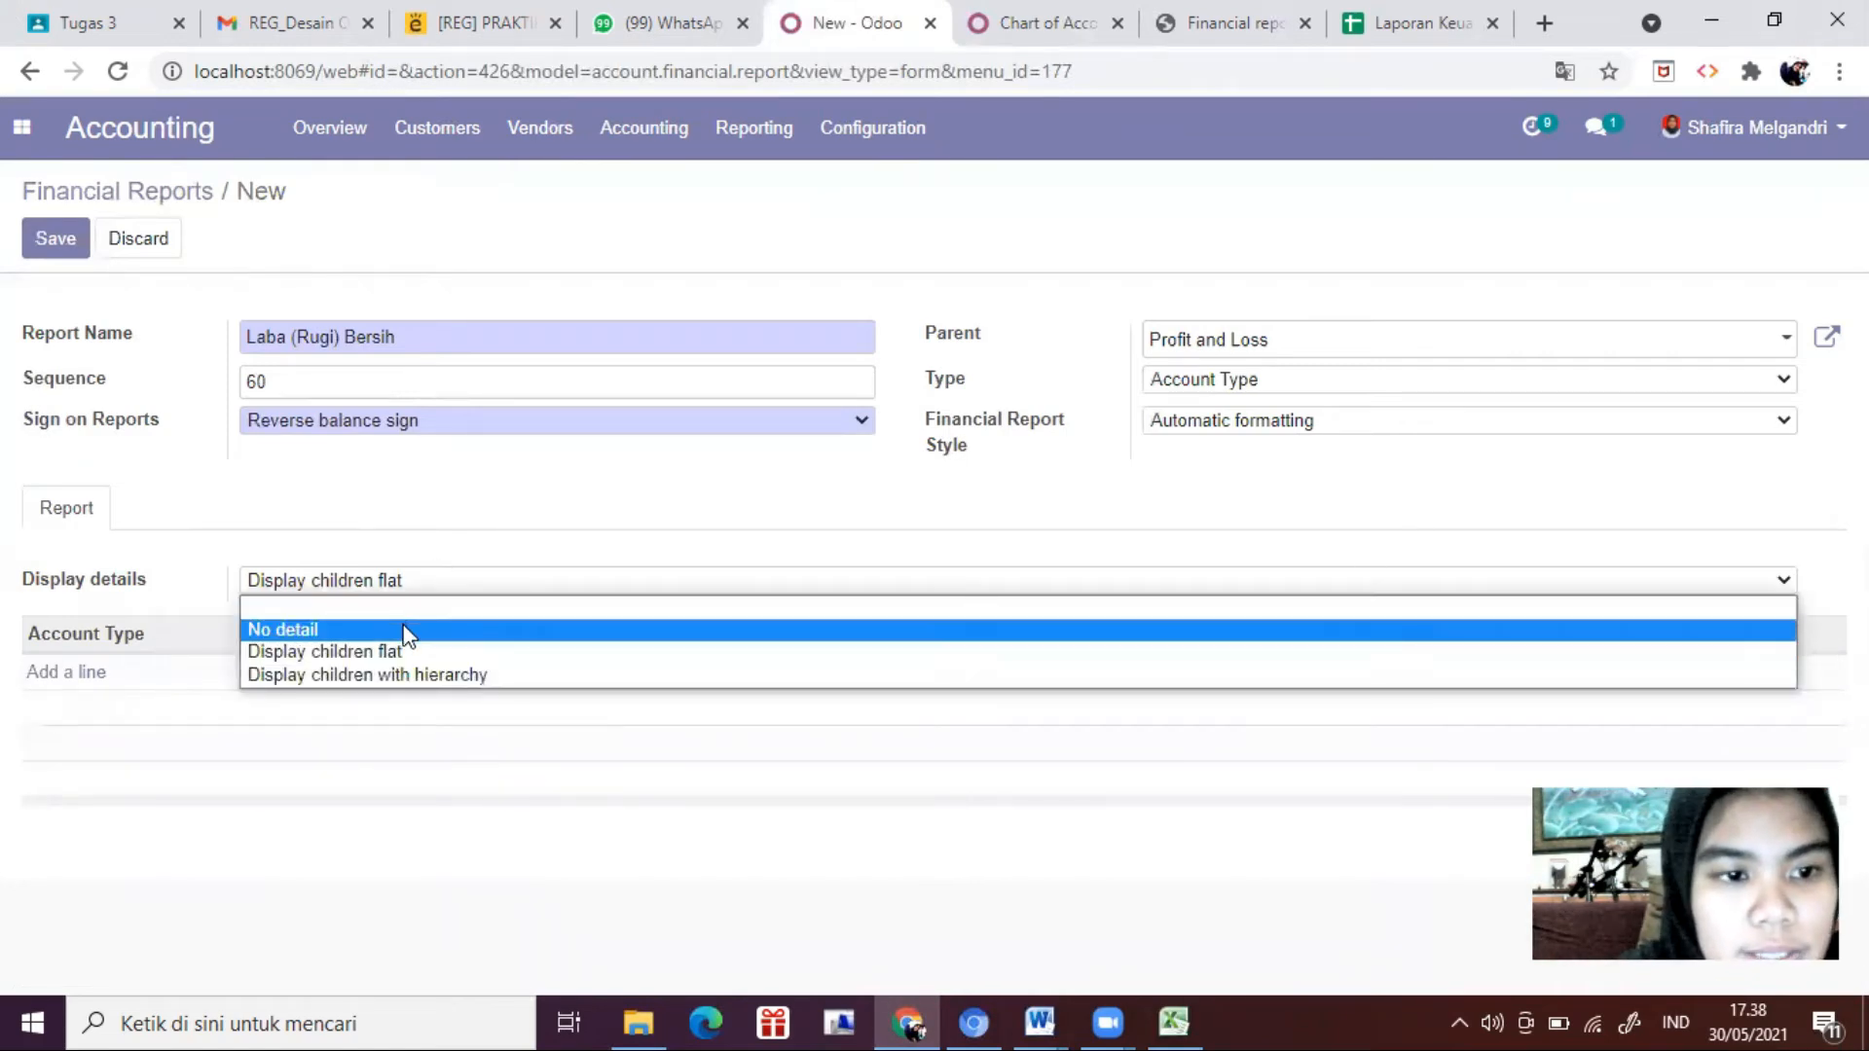
pyautogui.click(405, 628)
# Step: Start adding account types to Laba (Rugi) Bersih and review the sections of Excel's Laba Rugi sheet that feed into it
pyautogui.click(87, 681)
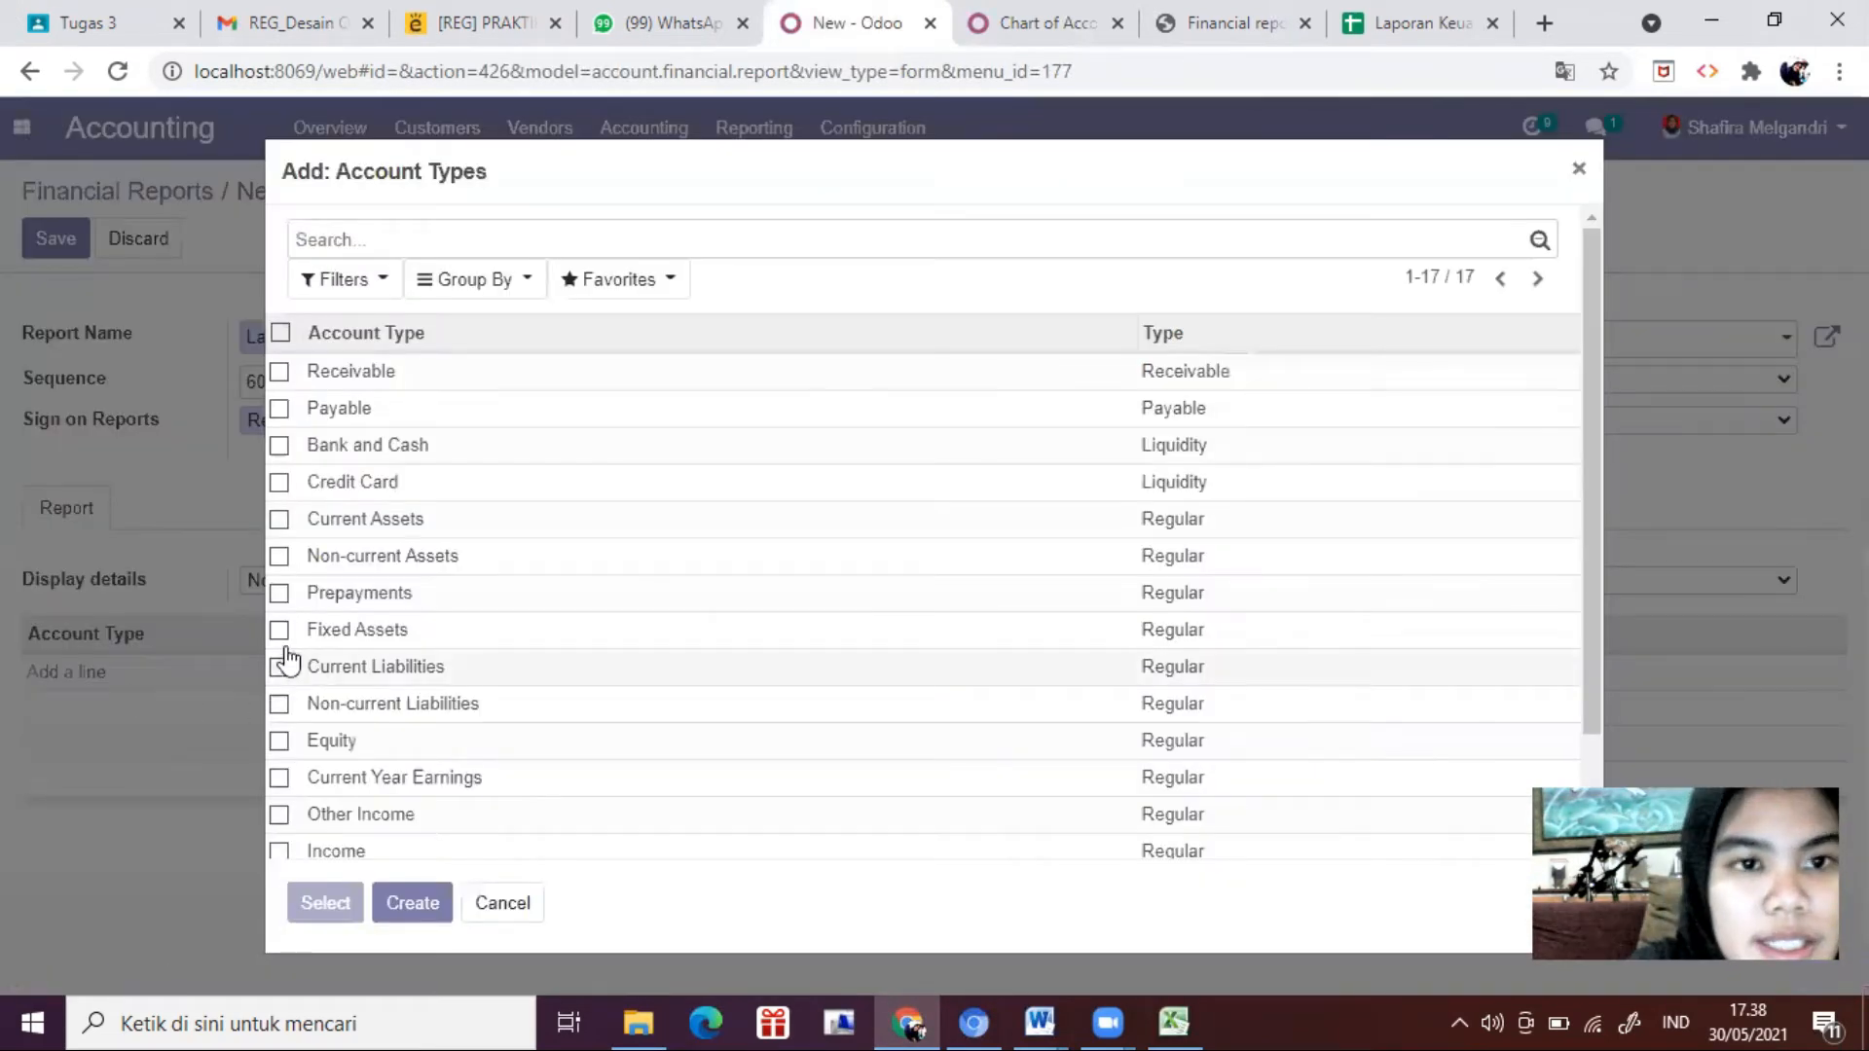
pyautogui.click(1199, 1012)
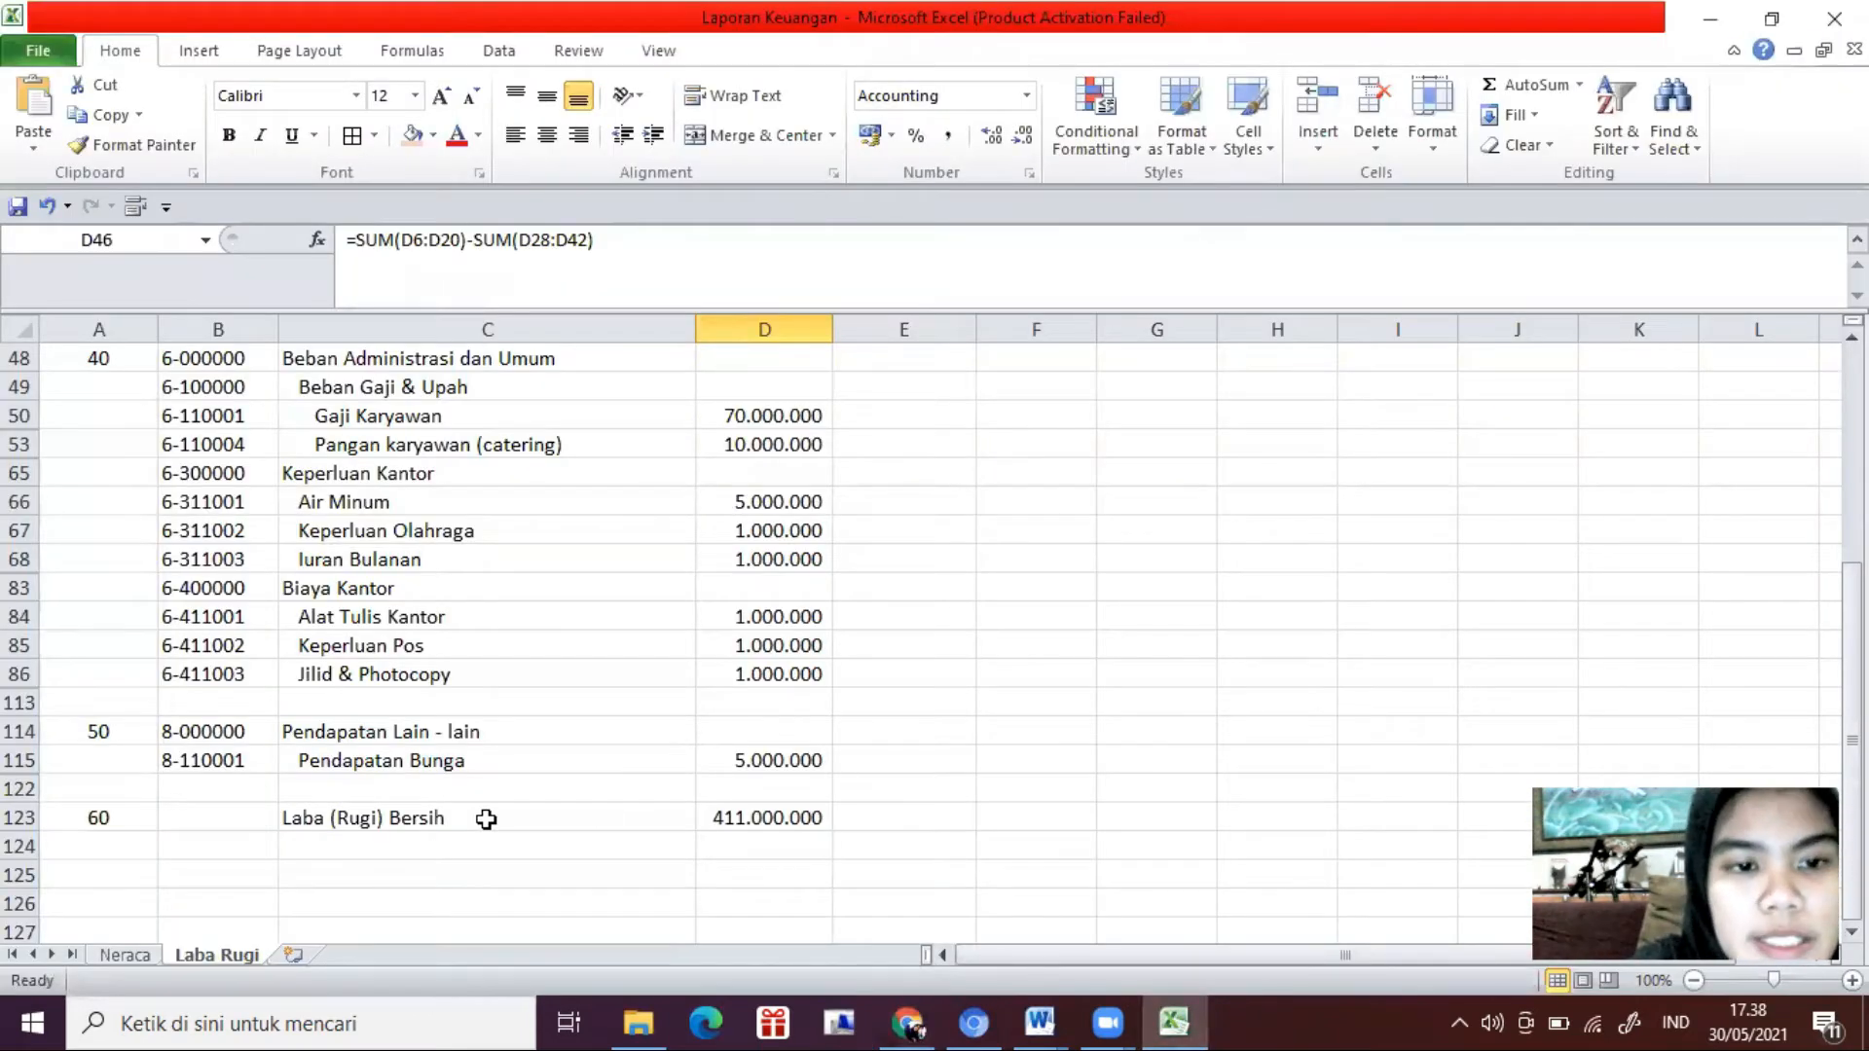
pyautogui.scroll(12, 485, 819)
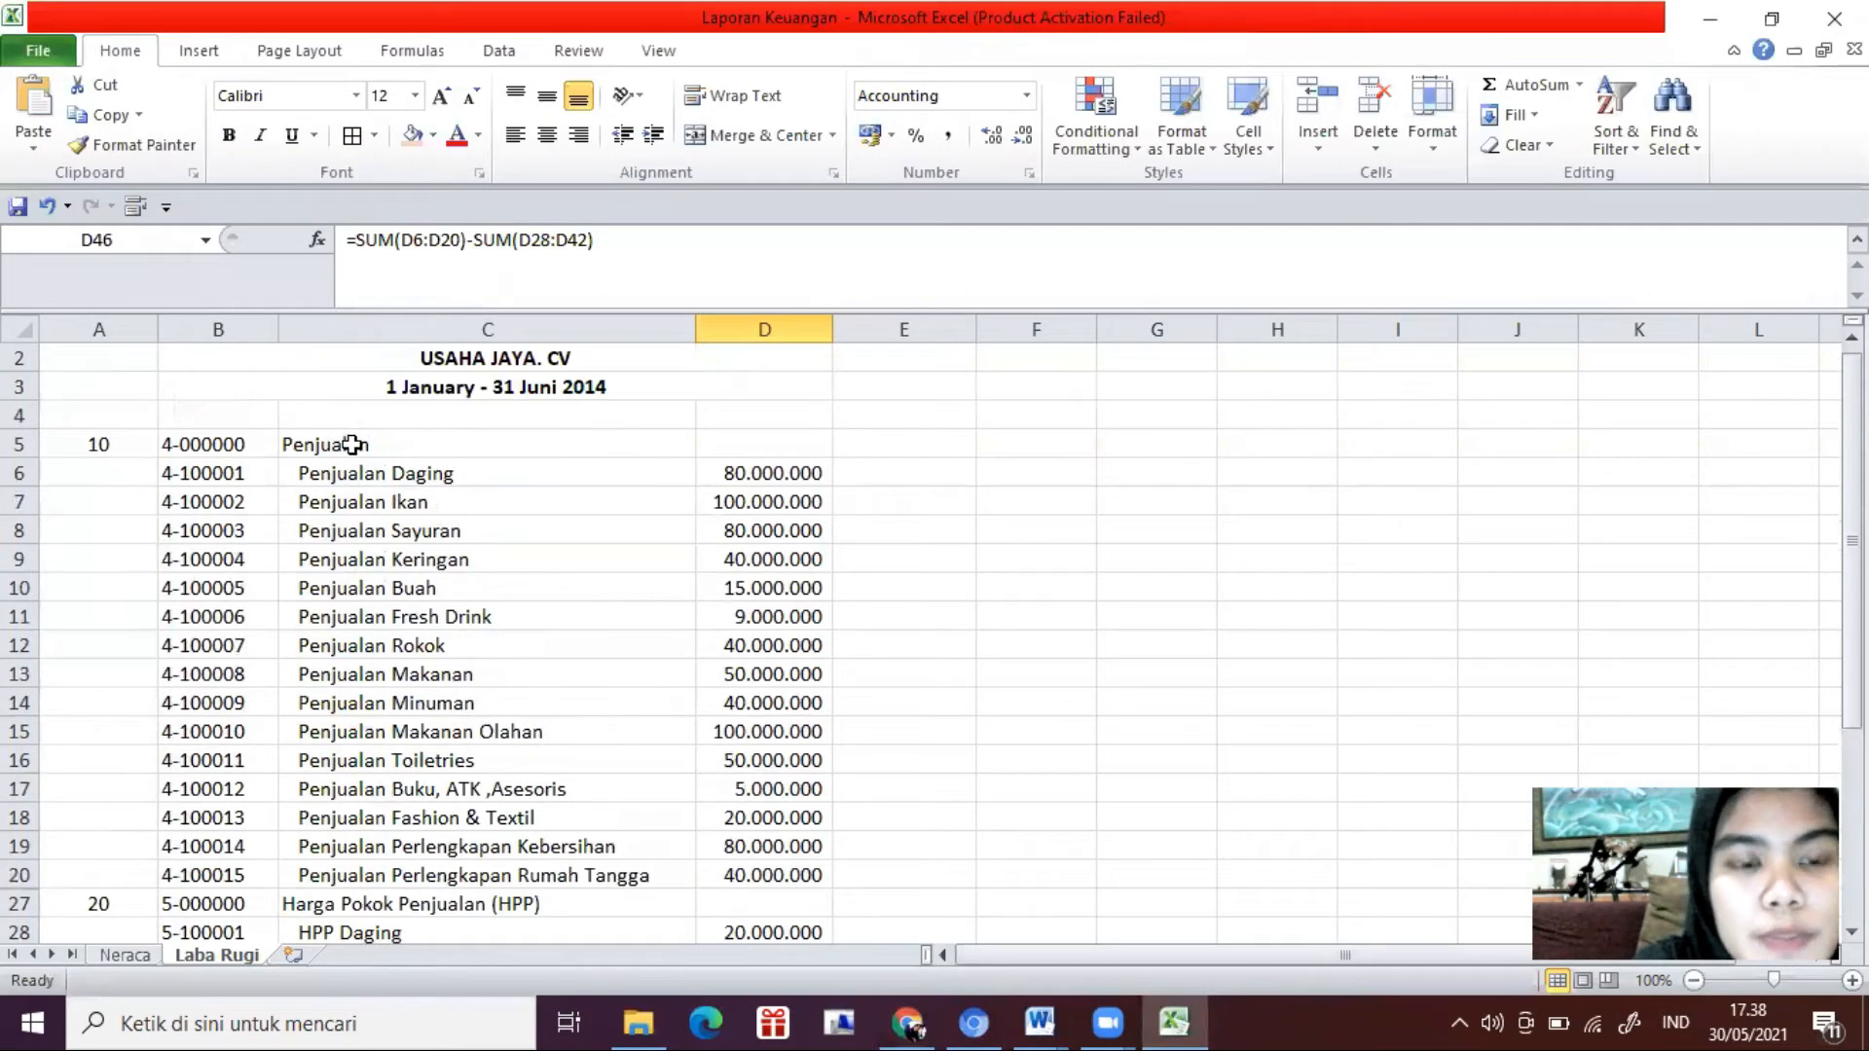
pyautogui.scroll(-4, 353, 428)
pyautogui.scroll(-5, 475, 592)
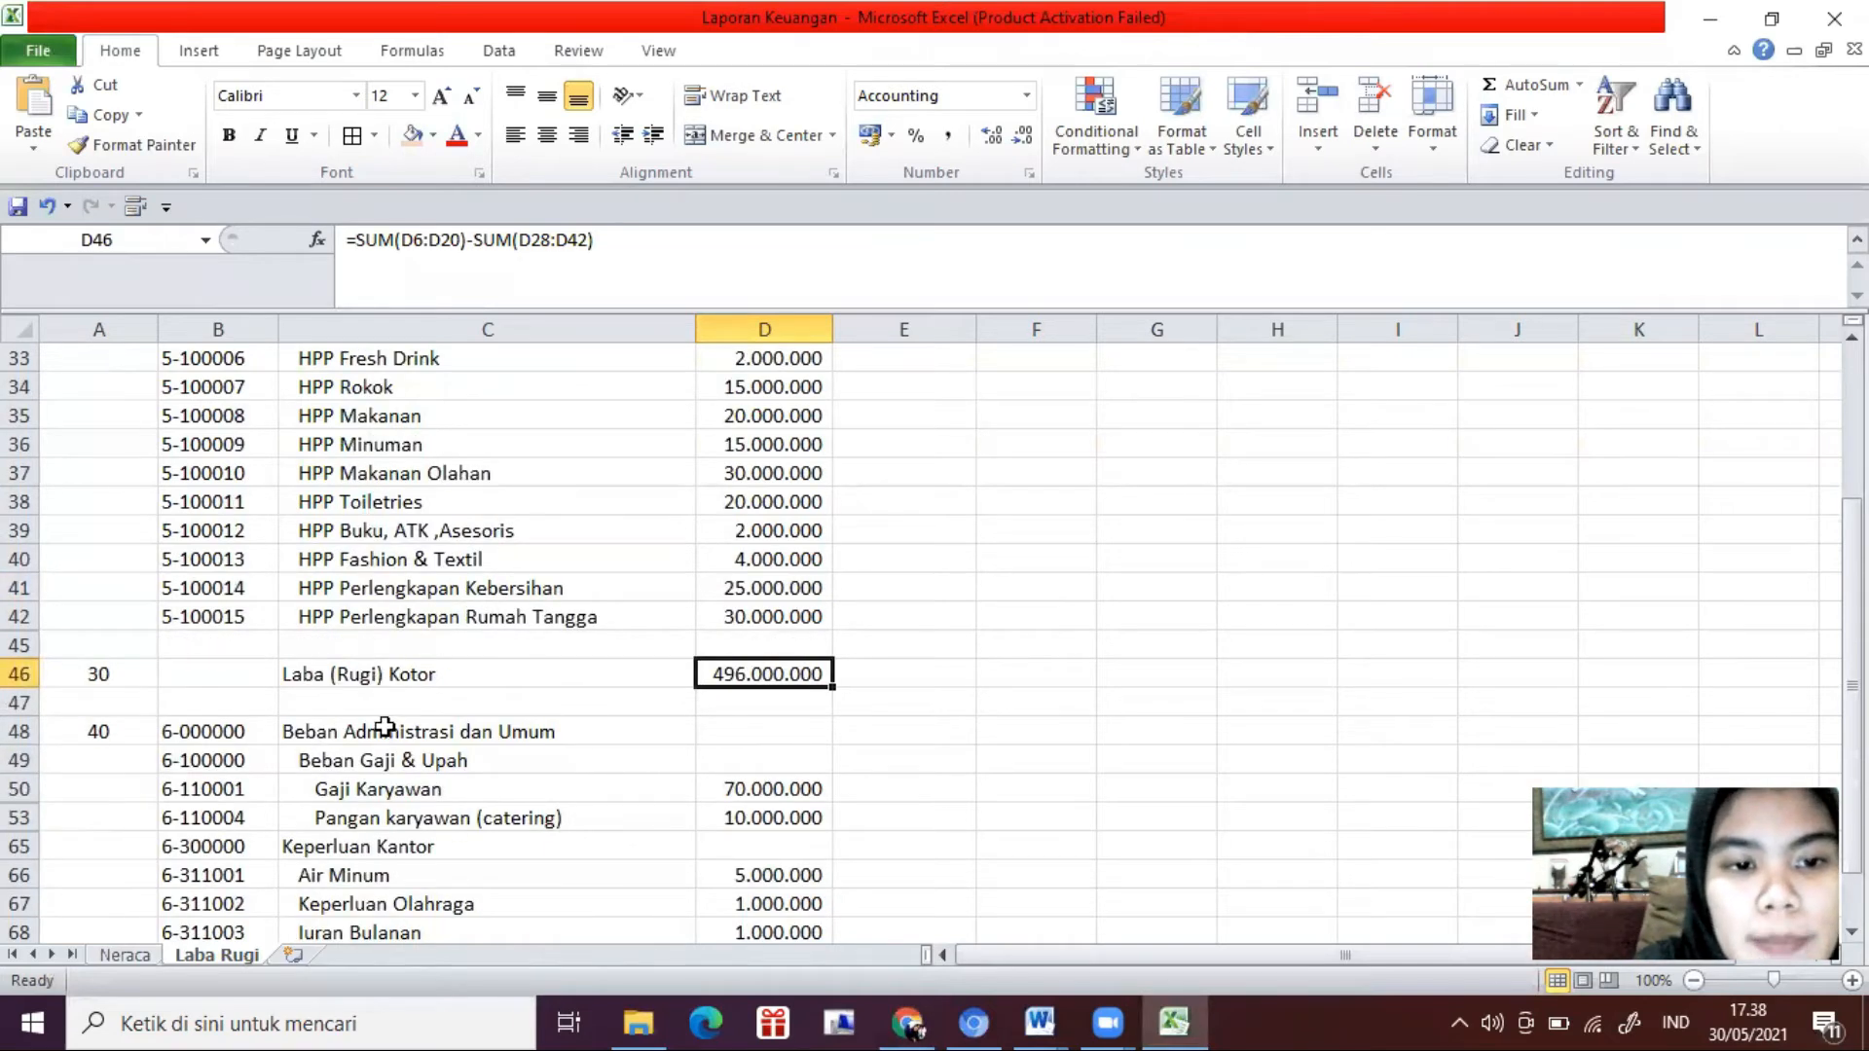
pyautogui.scroll(-4, 429, 734)
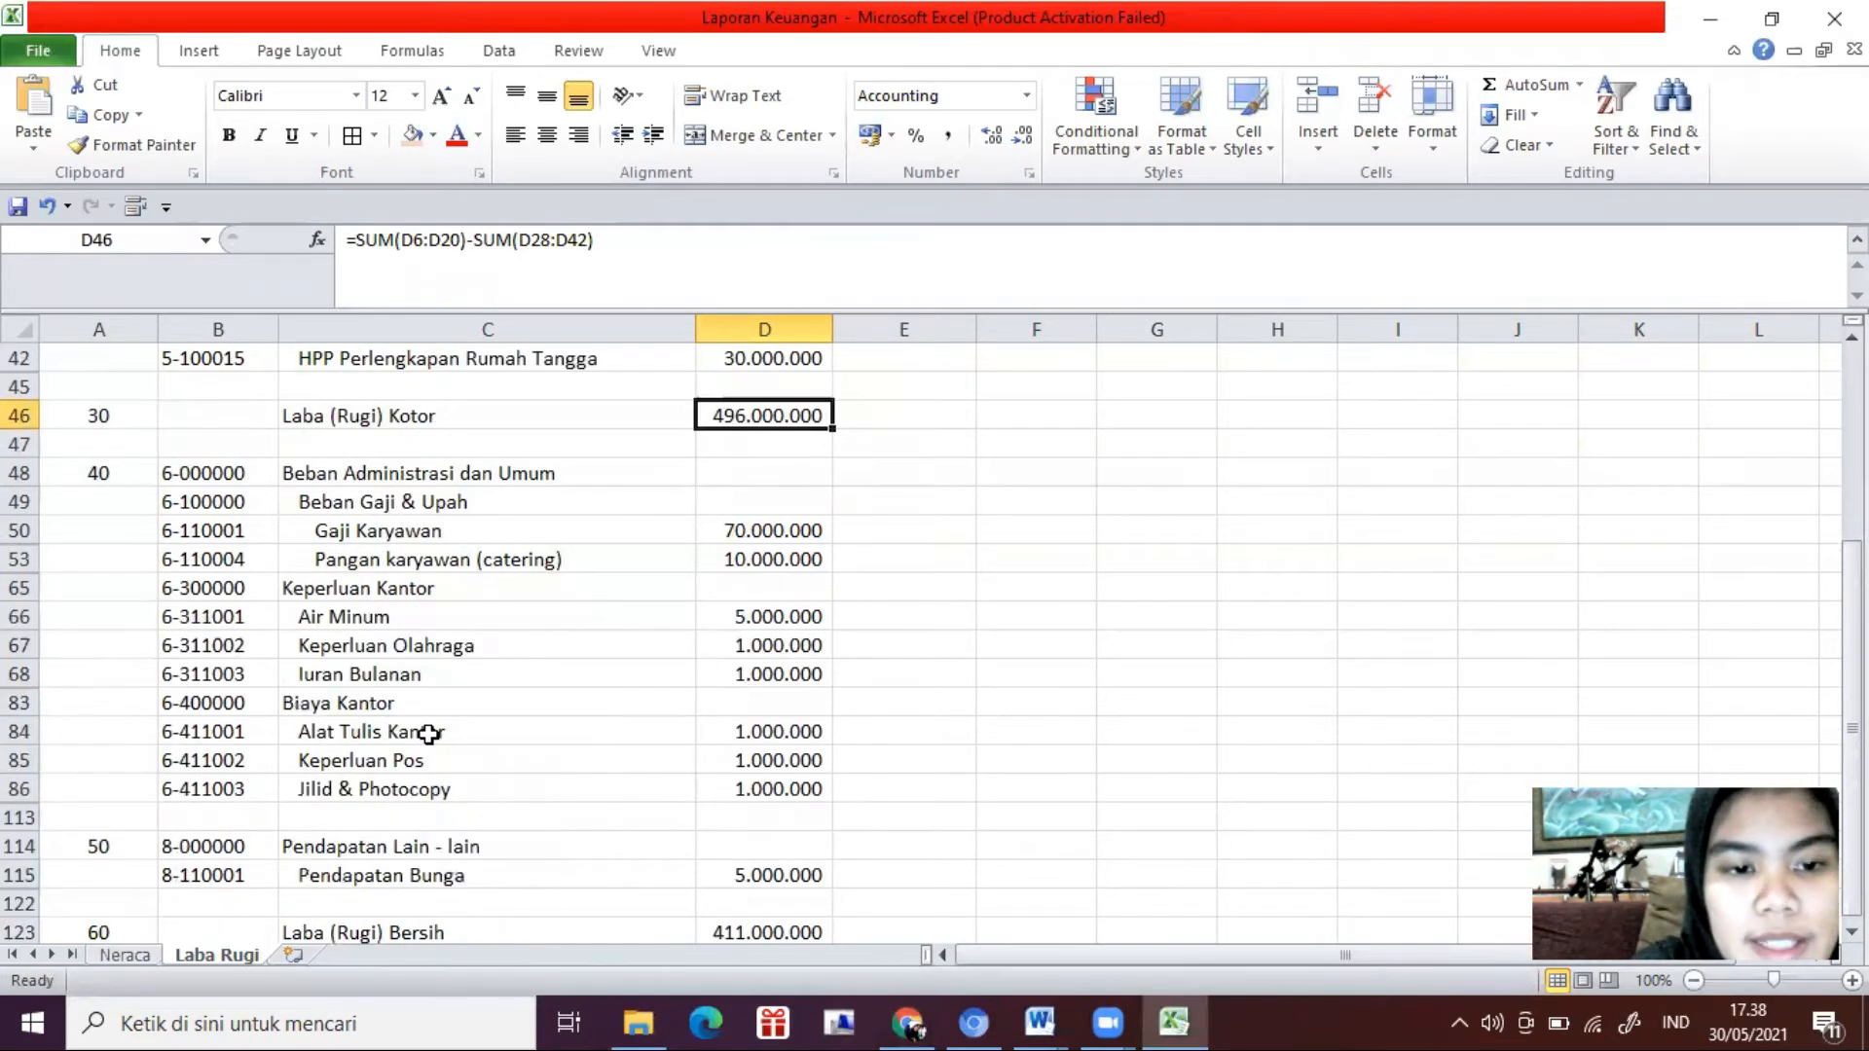
pyautogui.scroll(-3, 467, 837)
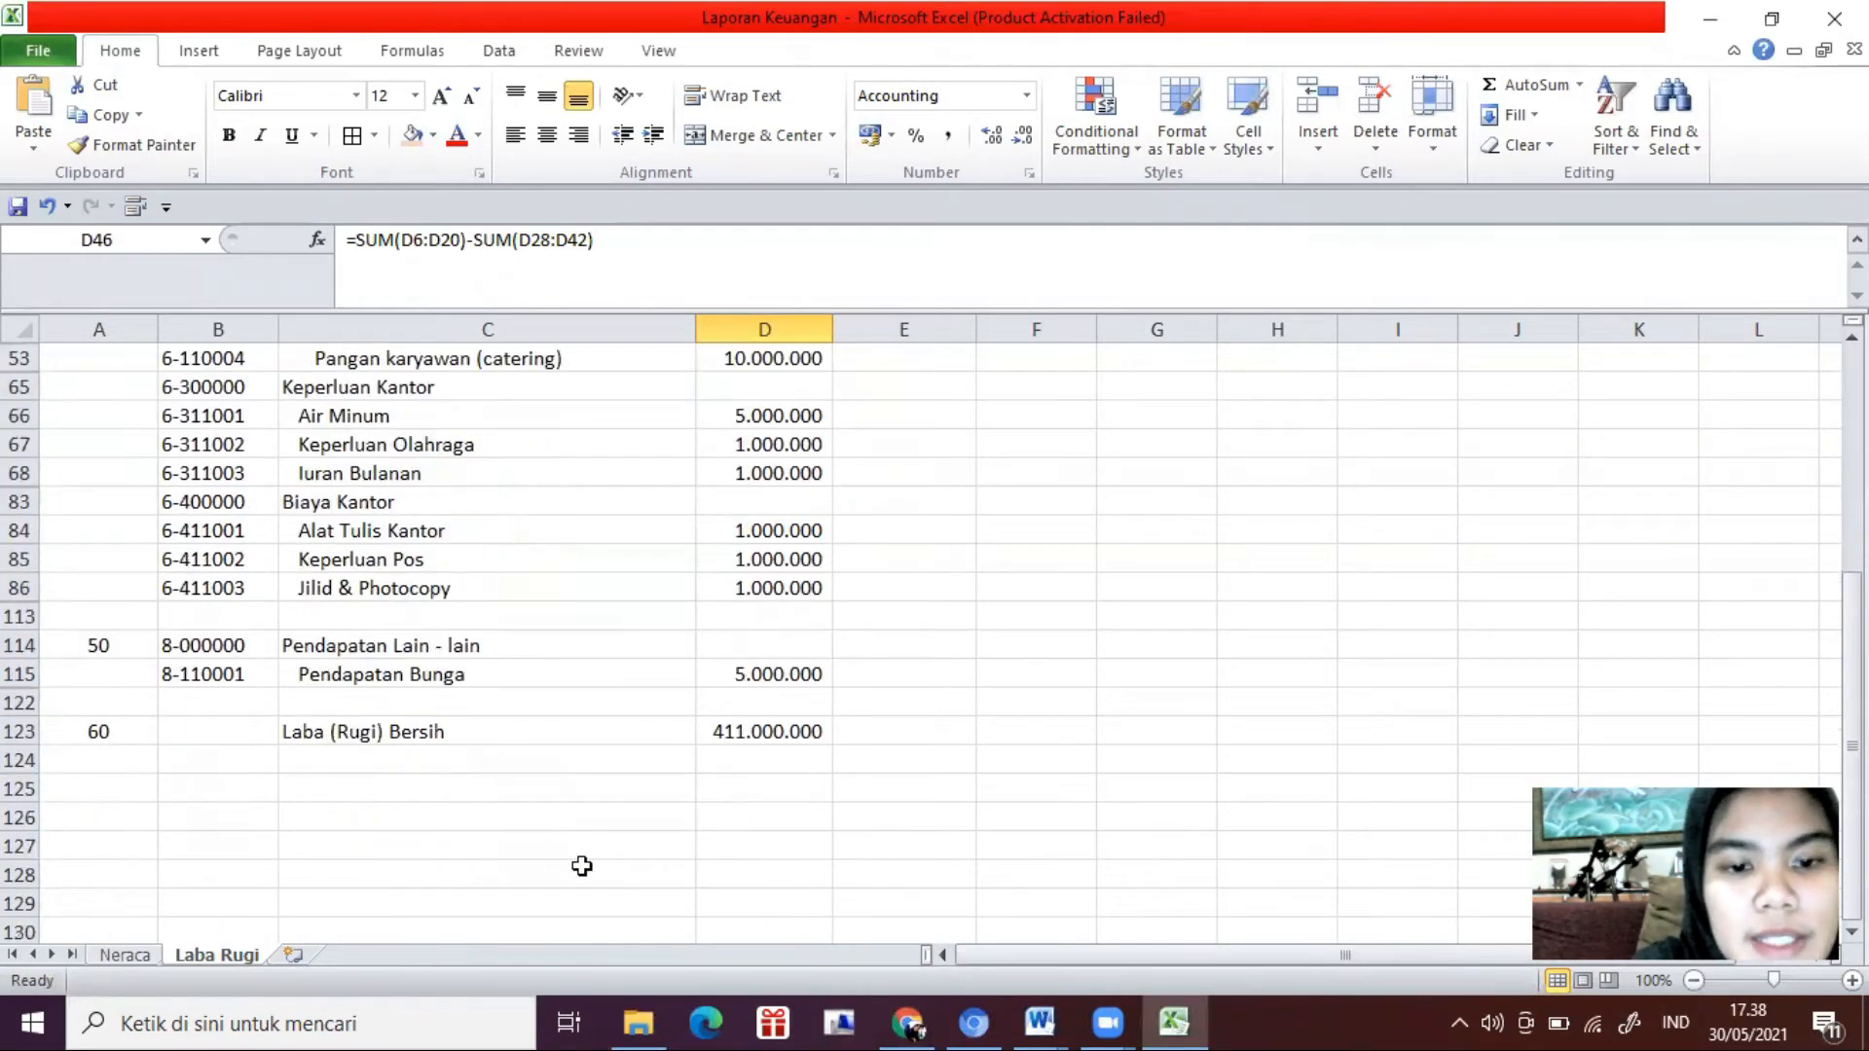
pyautogui.click(908, 1022)
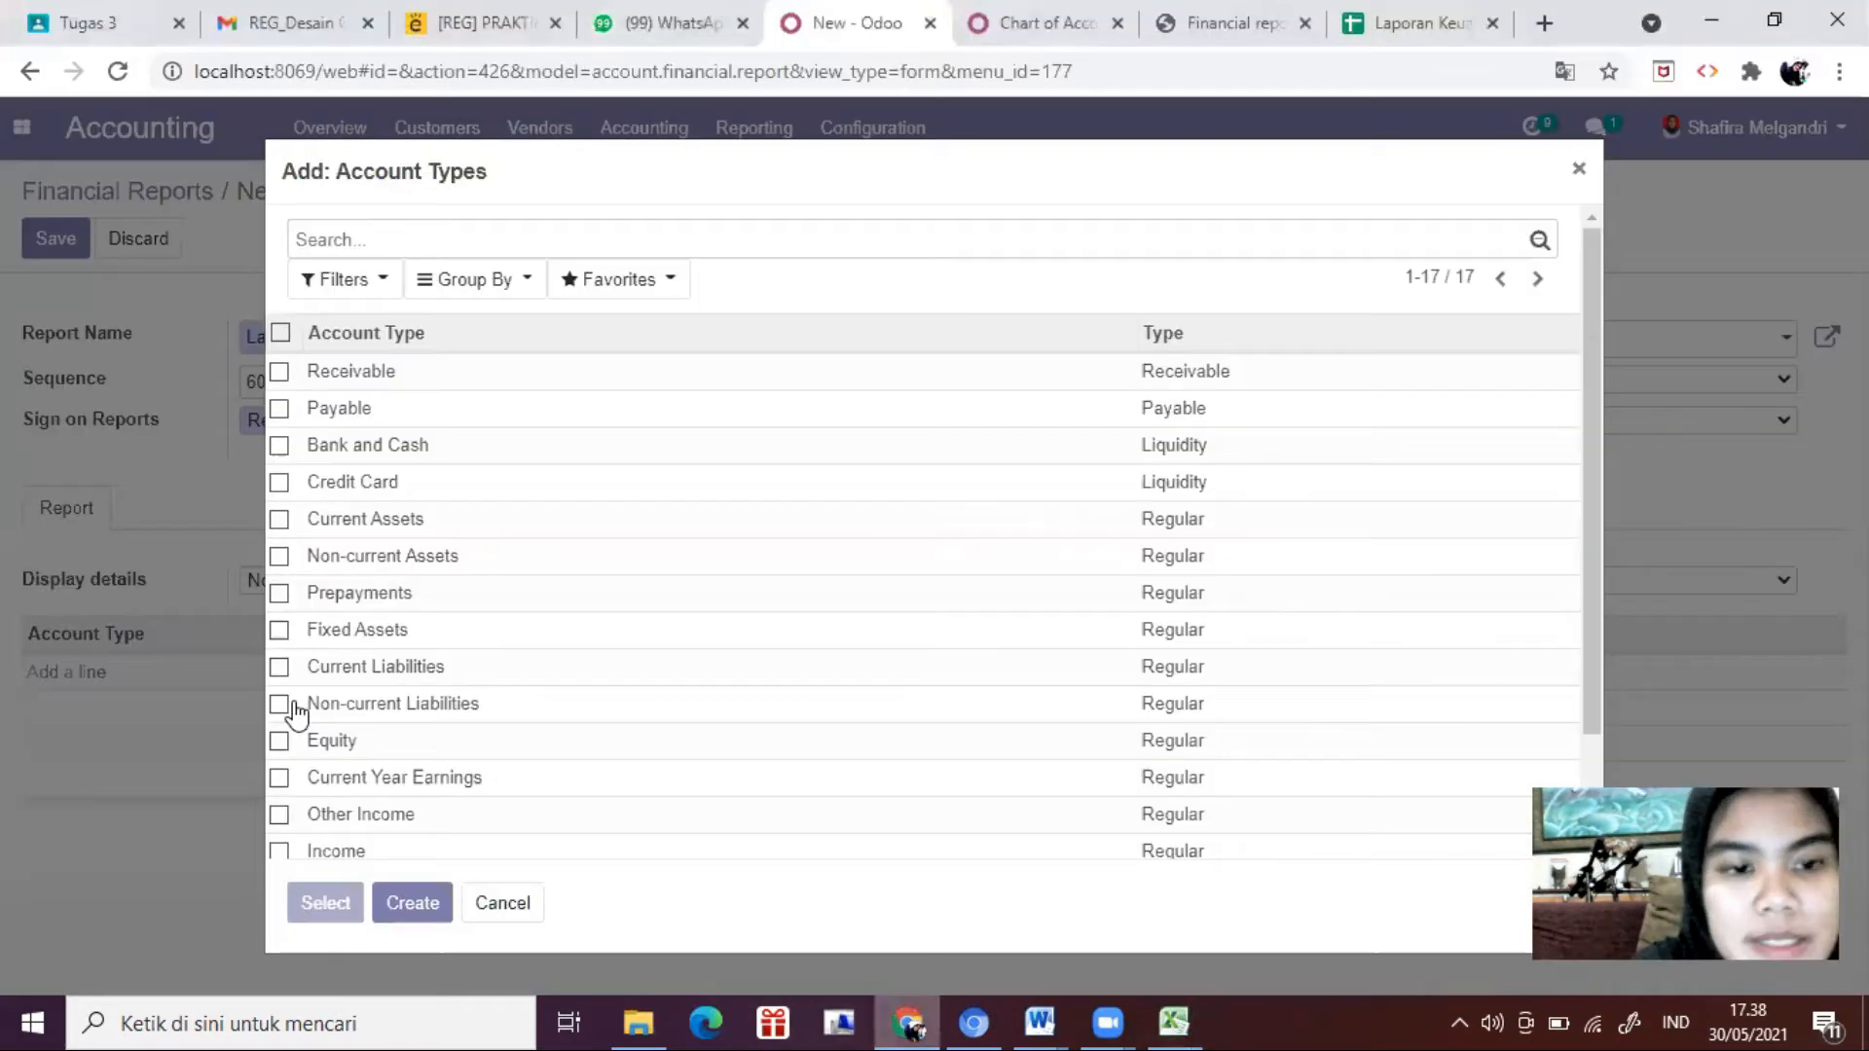
# Step: Add the Other Income, Income, Expenses and Cost of Revenue account types to the Laba (Rugi) Bersih report and save it
pyautogui.scroll(-1, 321, 788)
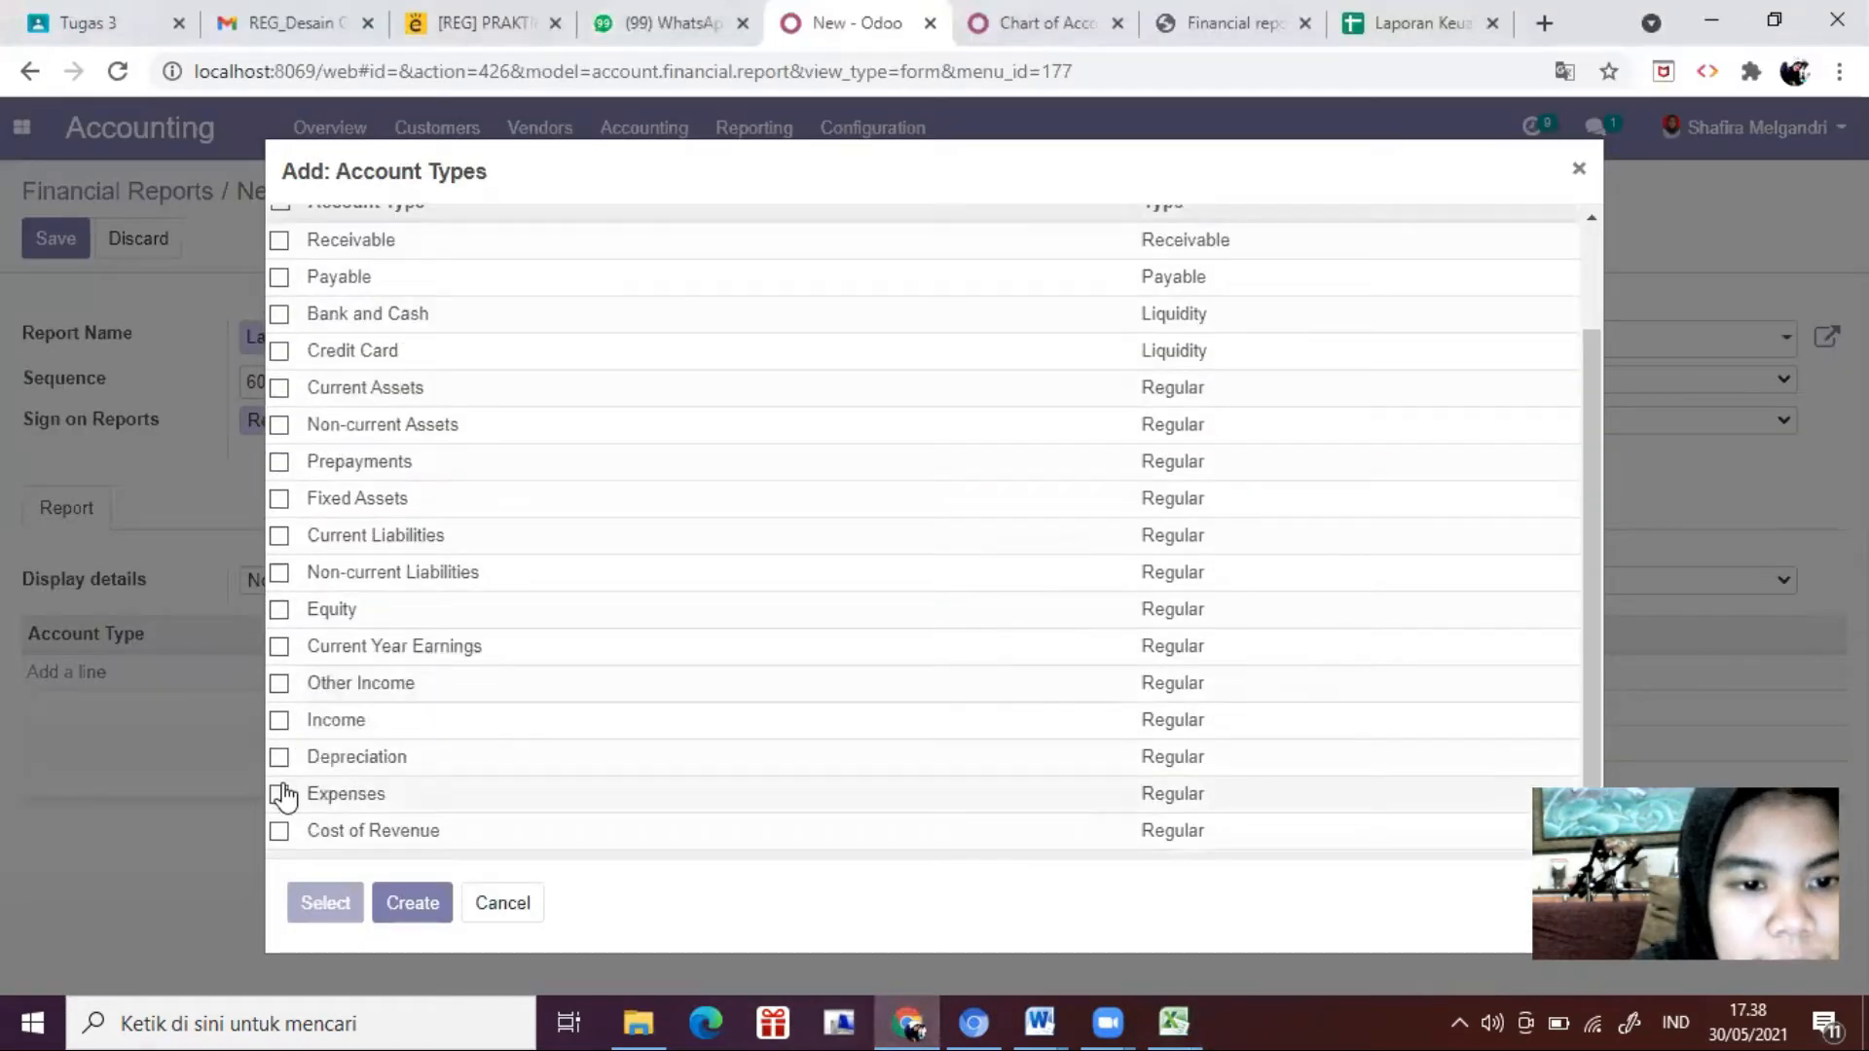
pyautogui.click(281, 720)
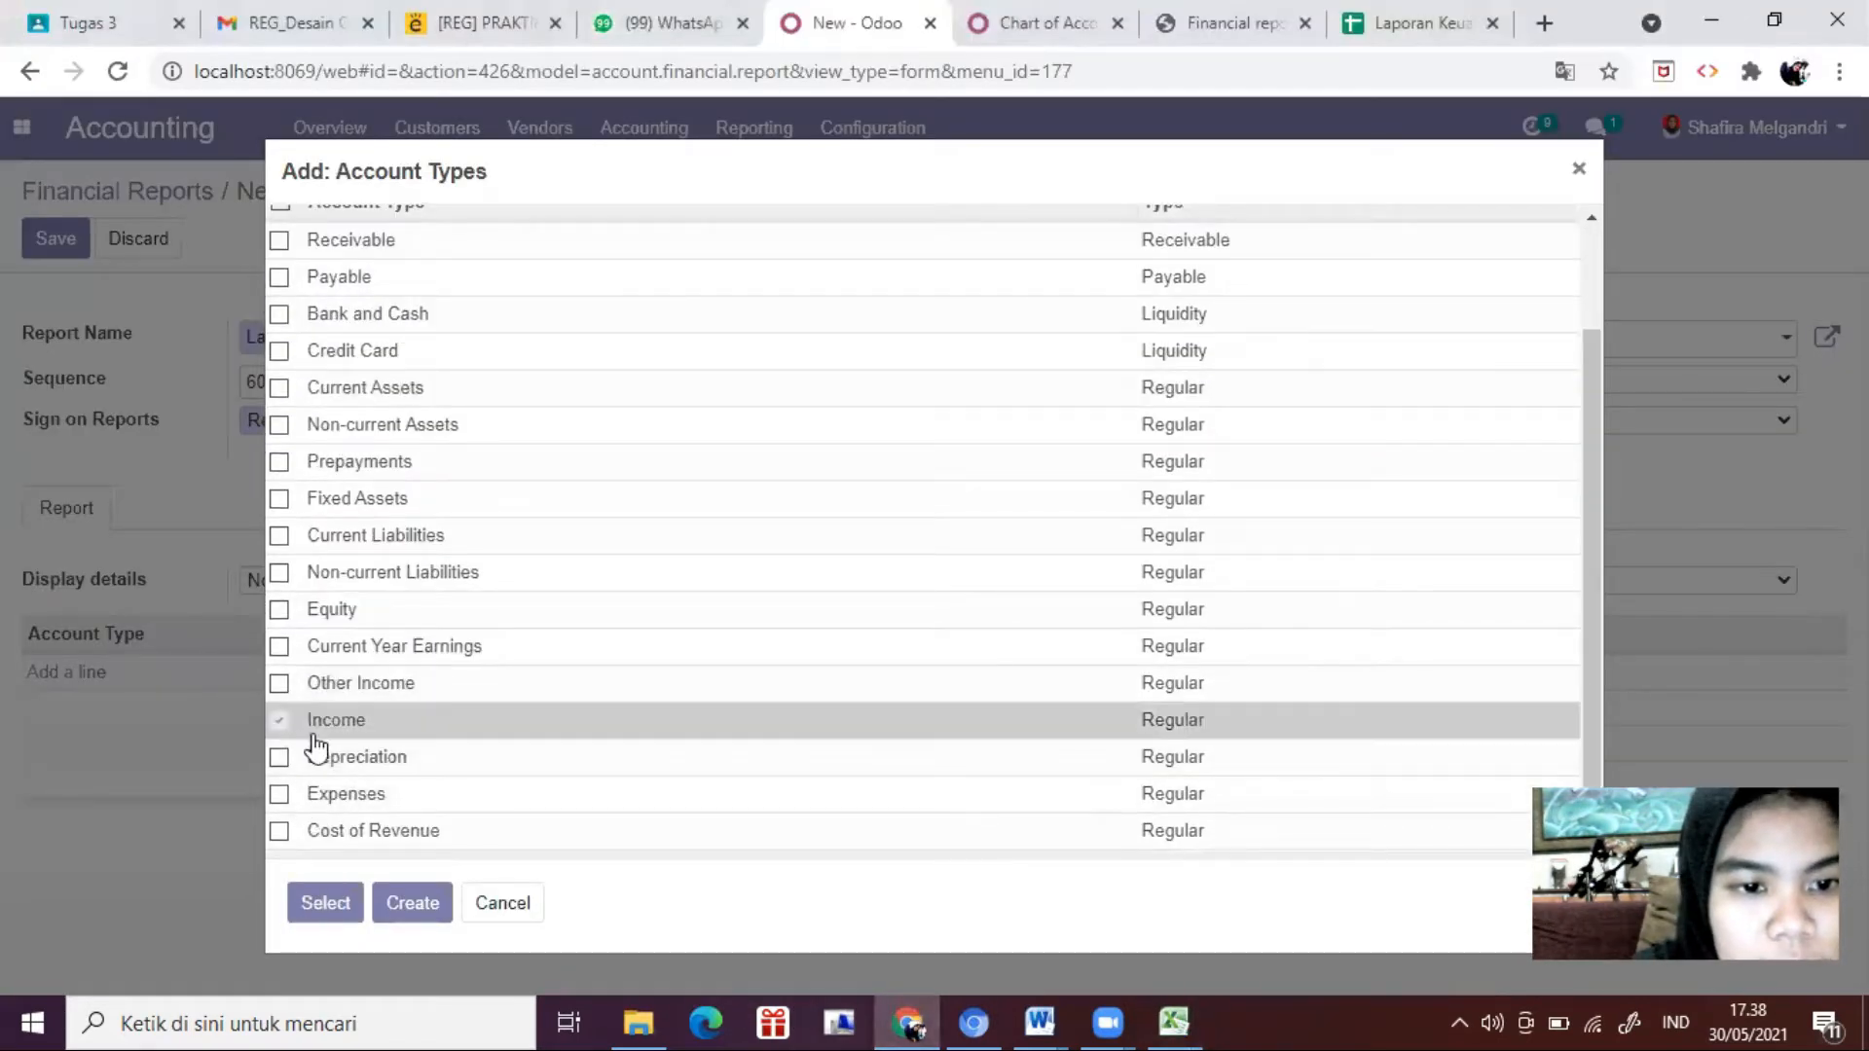
pyautogui.click(278, 832)
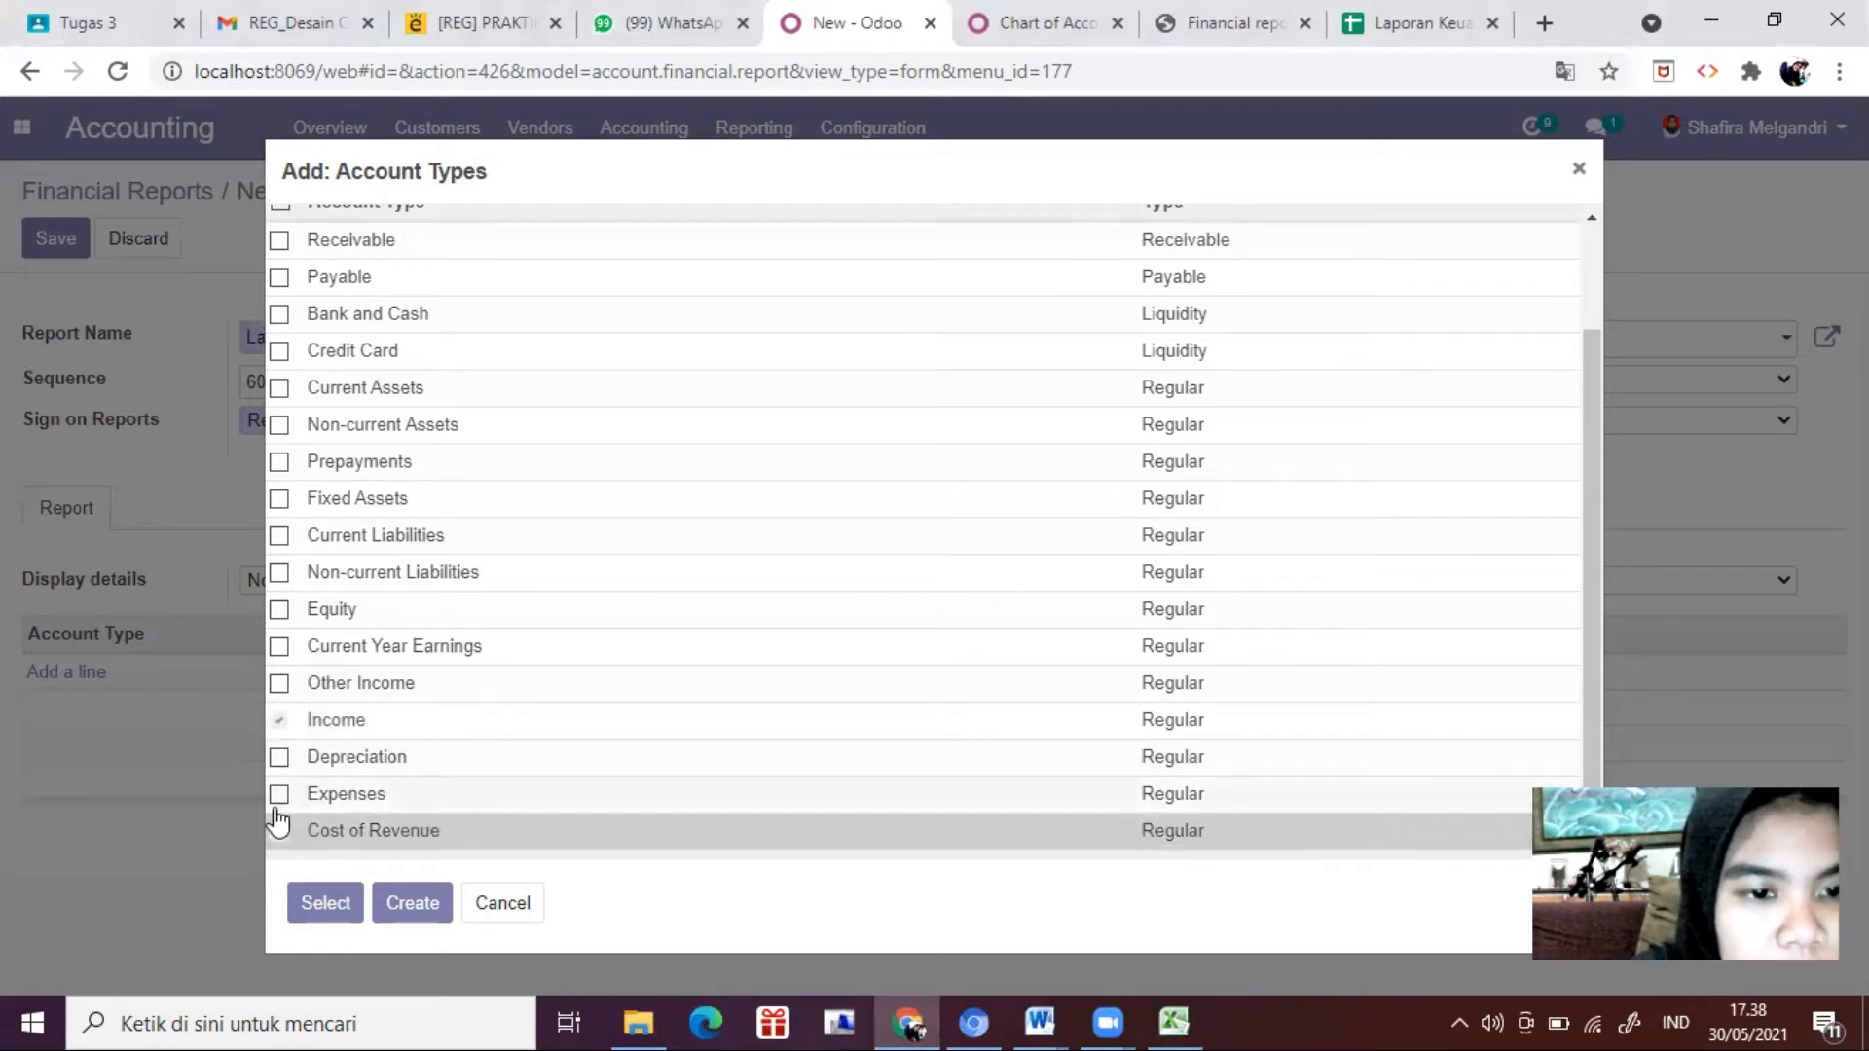
pyautogui.click(279, 794)
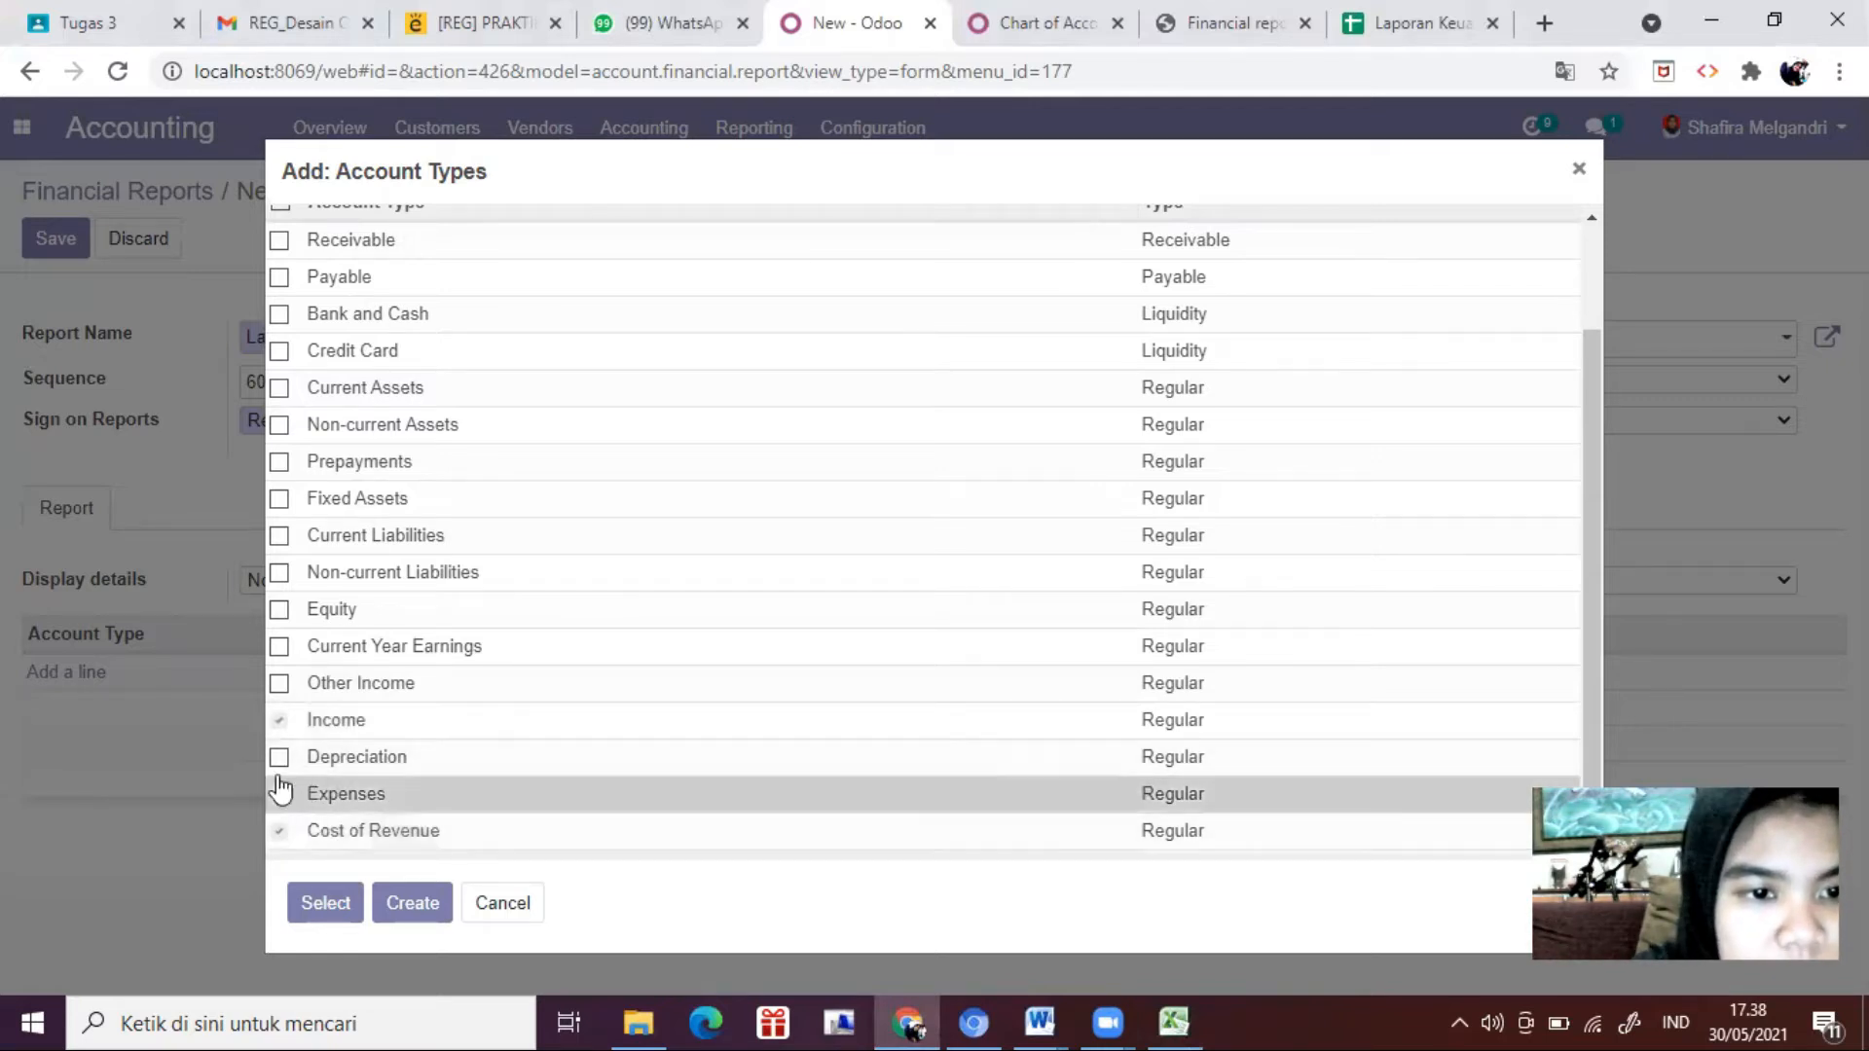
pyautogui.click(279, 684)
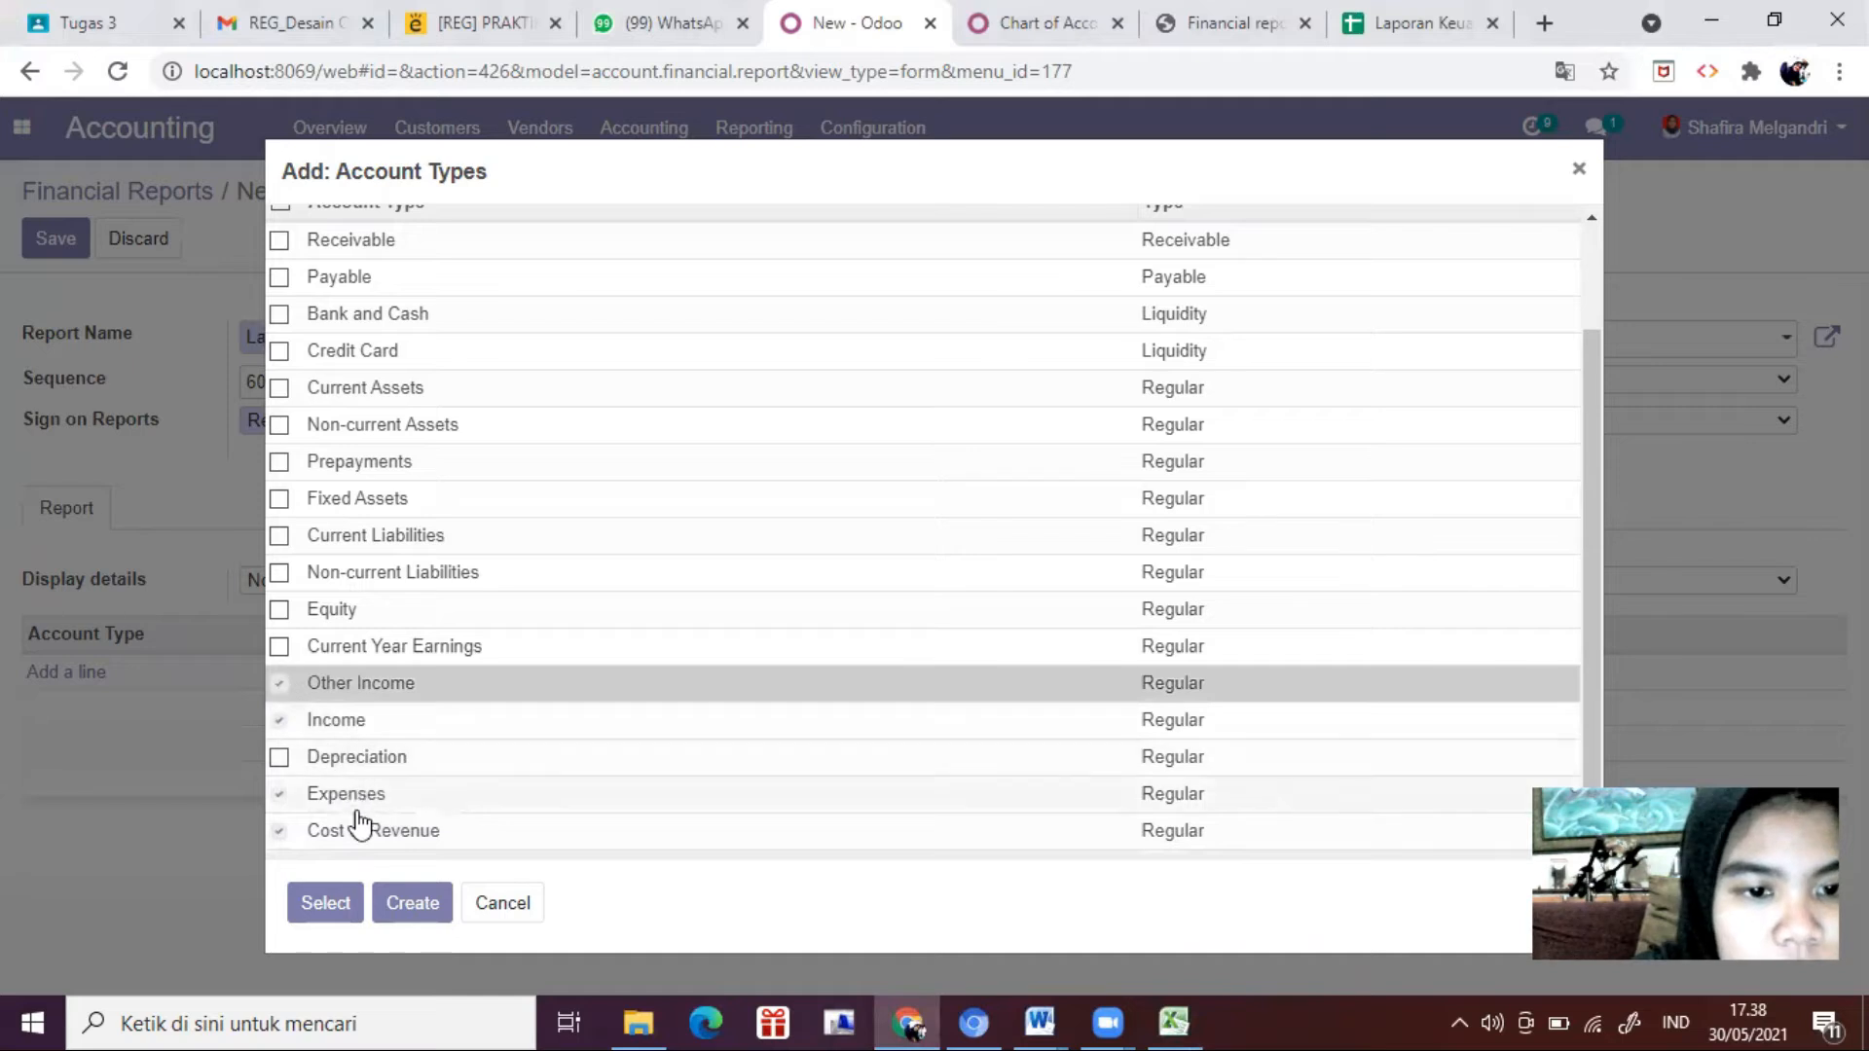
pyautogui.click(331, 903)
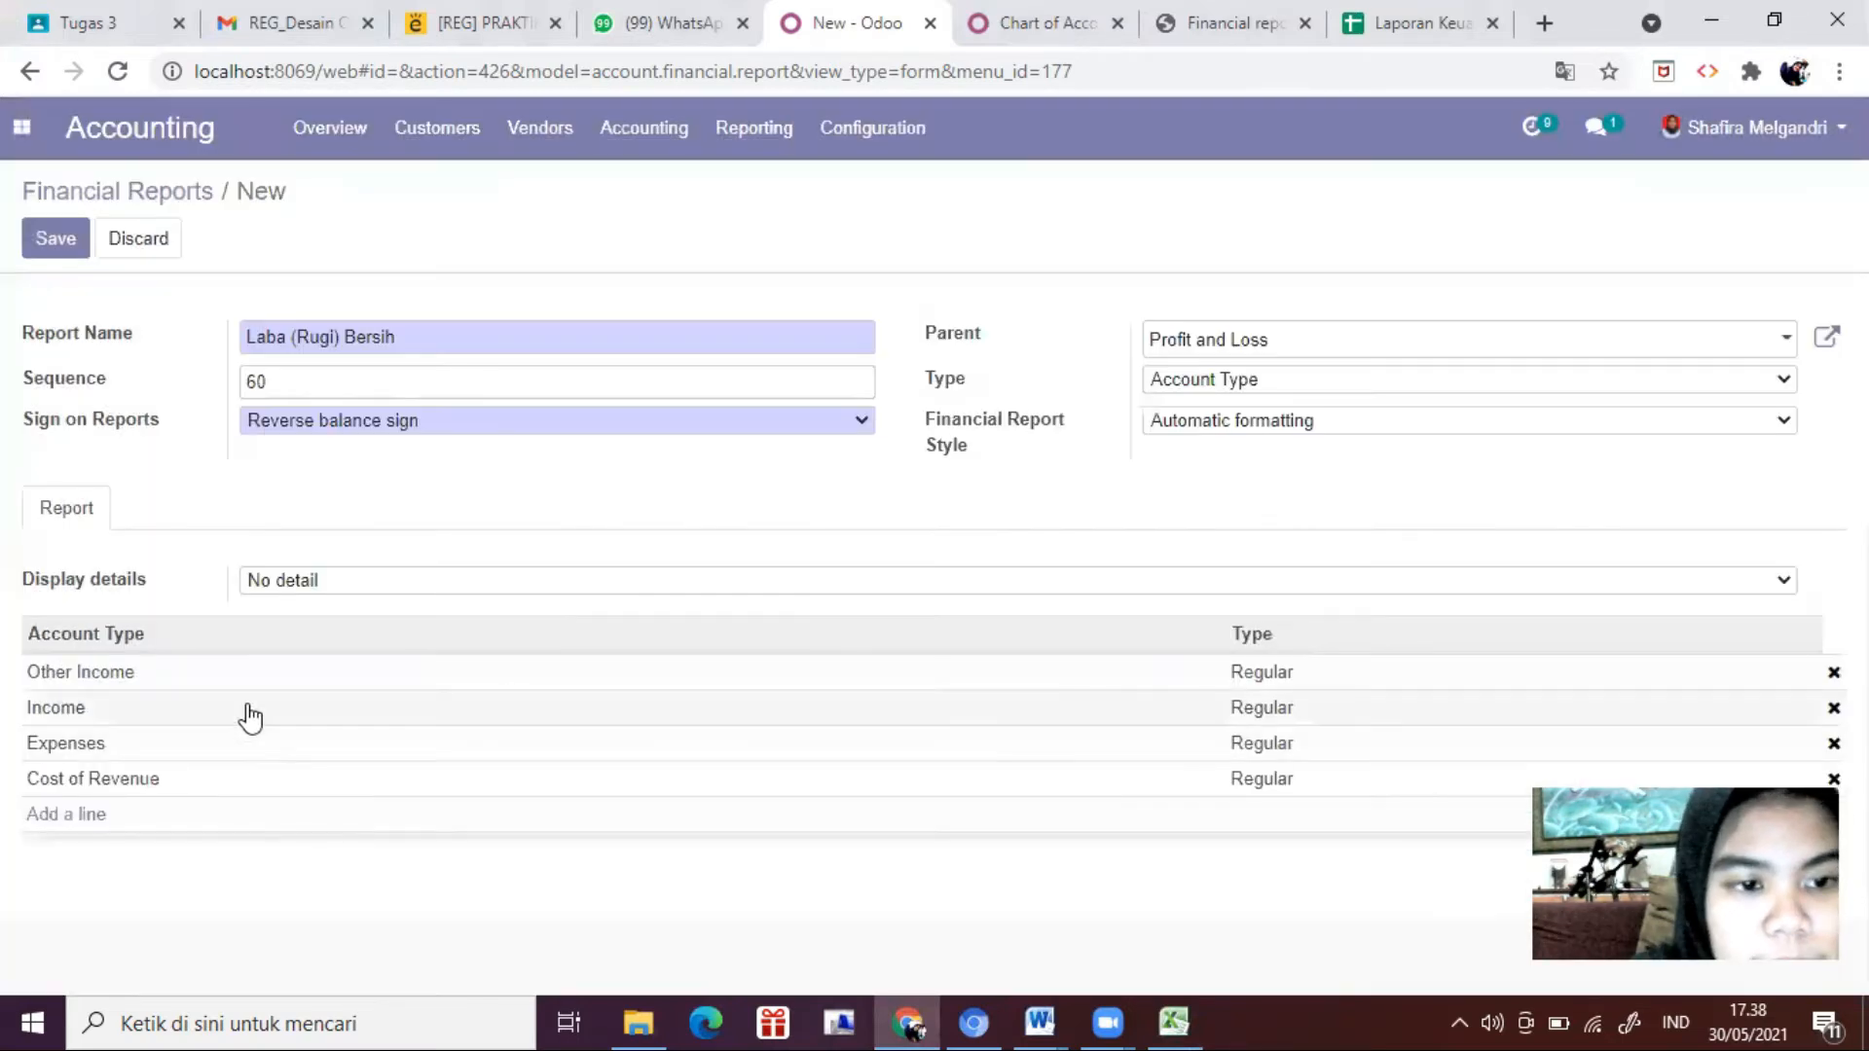
pyautogui.click(41, 246)
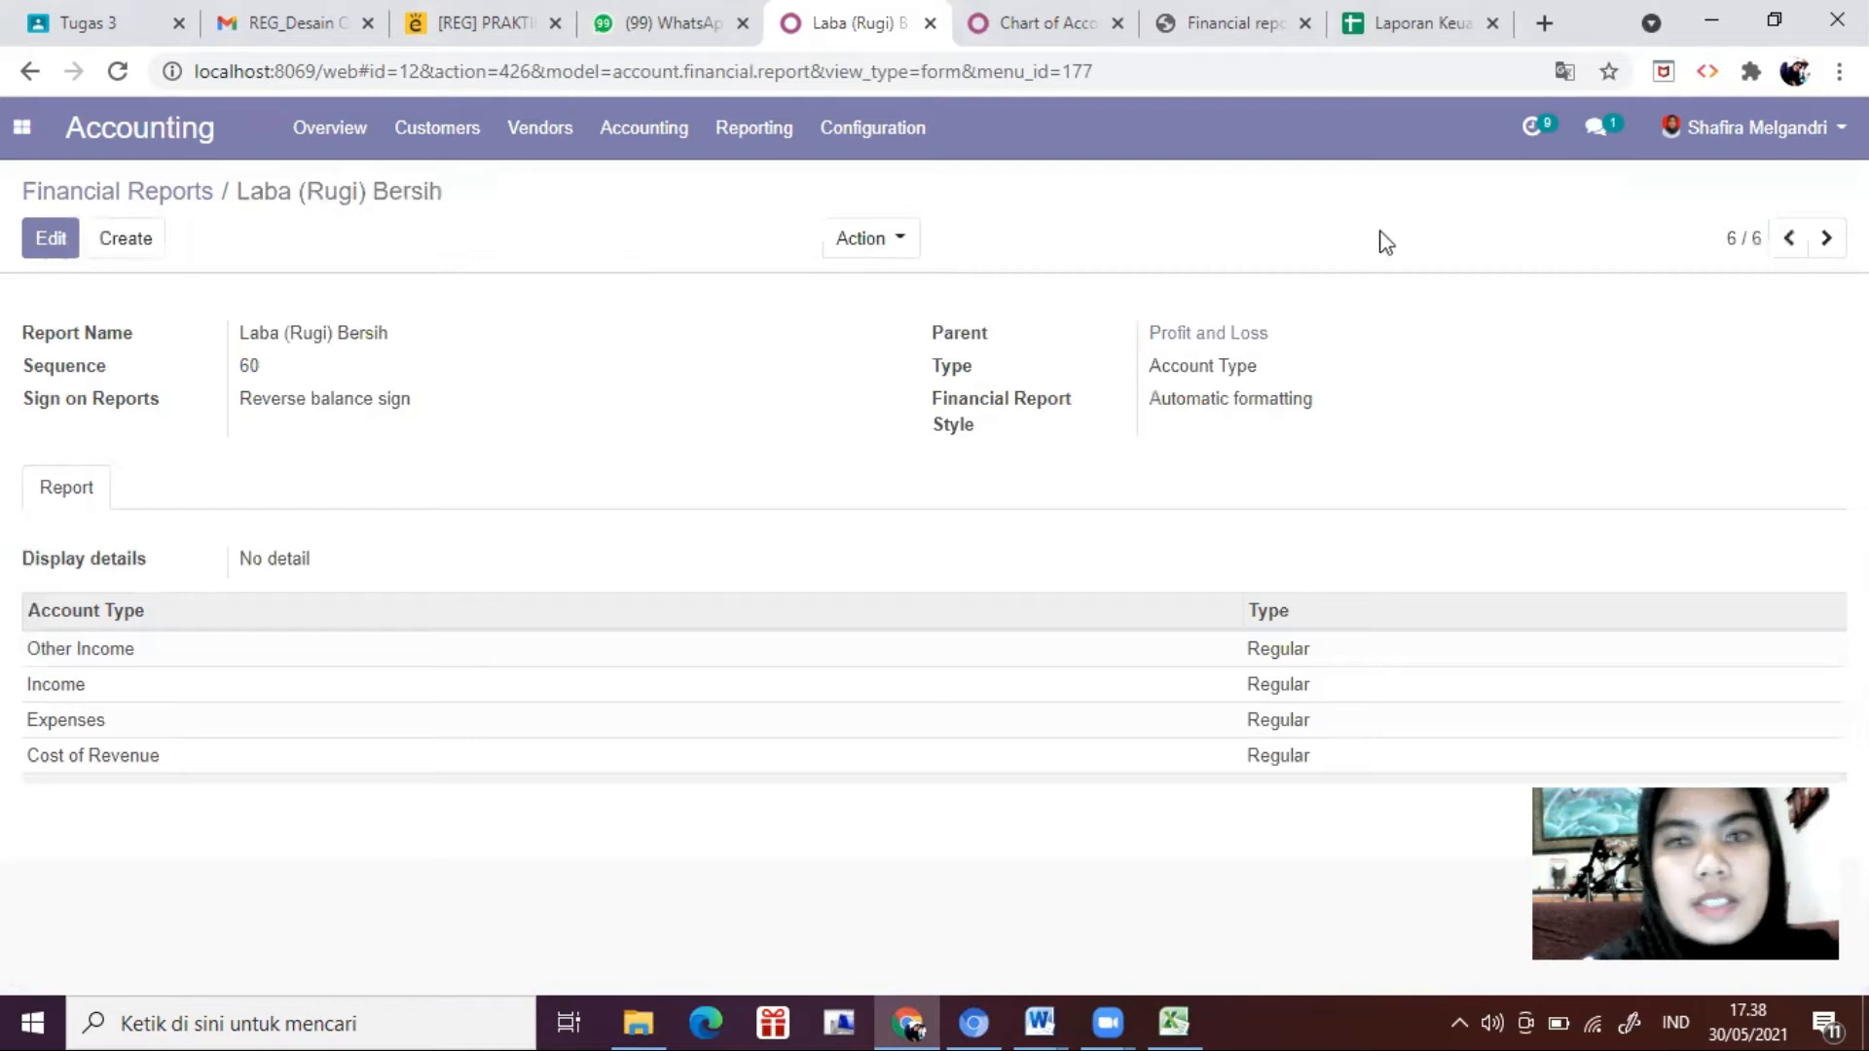
# Step: Set the Pendapatan Lain-Lain report's sign to Reverse balance sign and save the report
pyautogui.click(1774, 240)
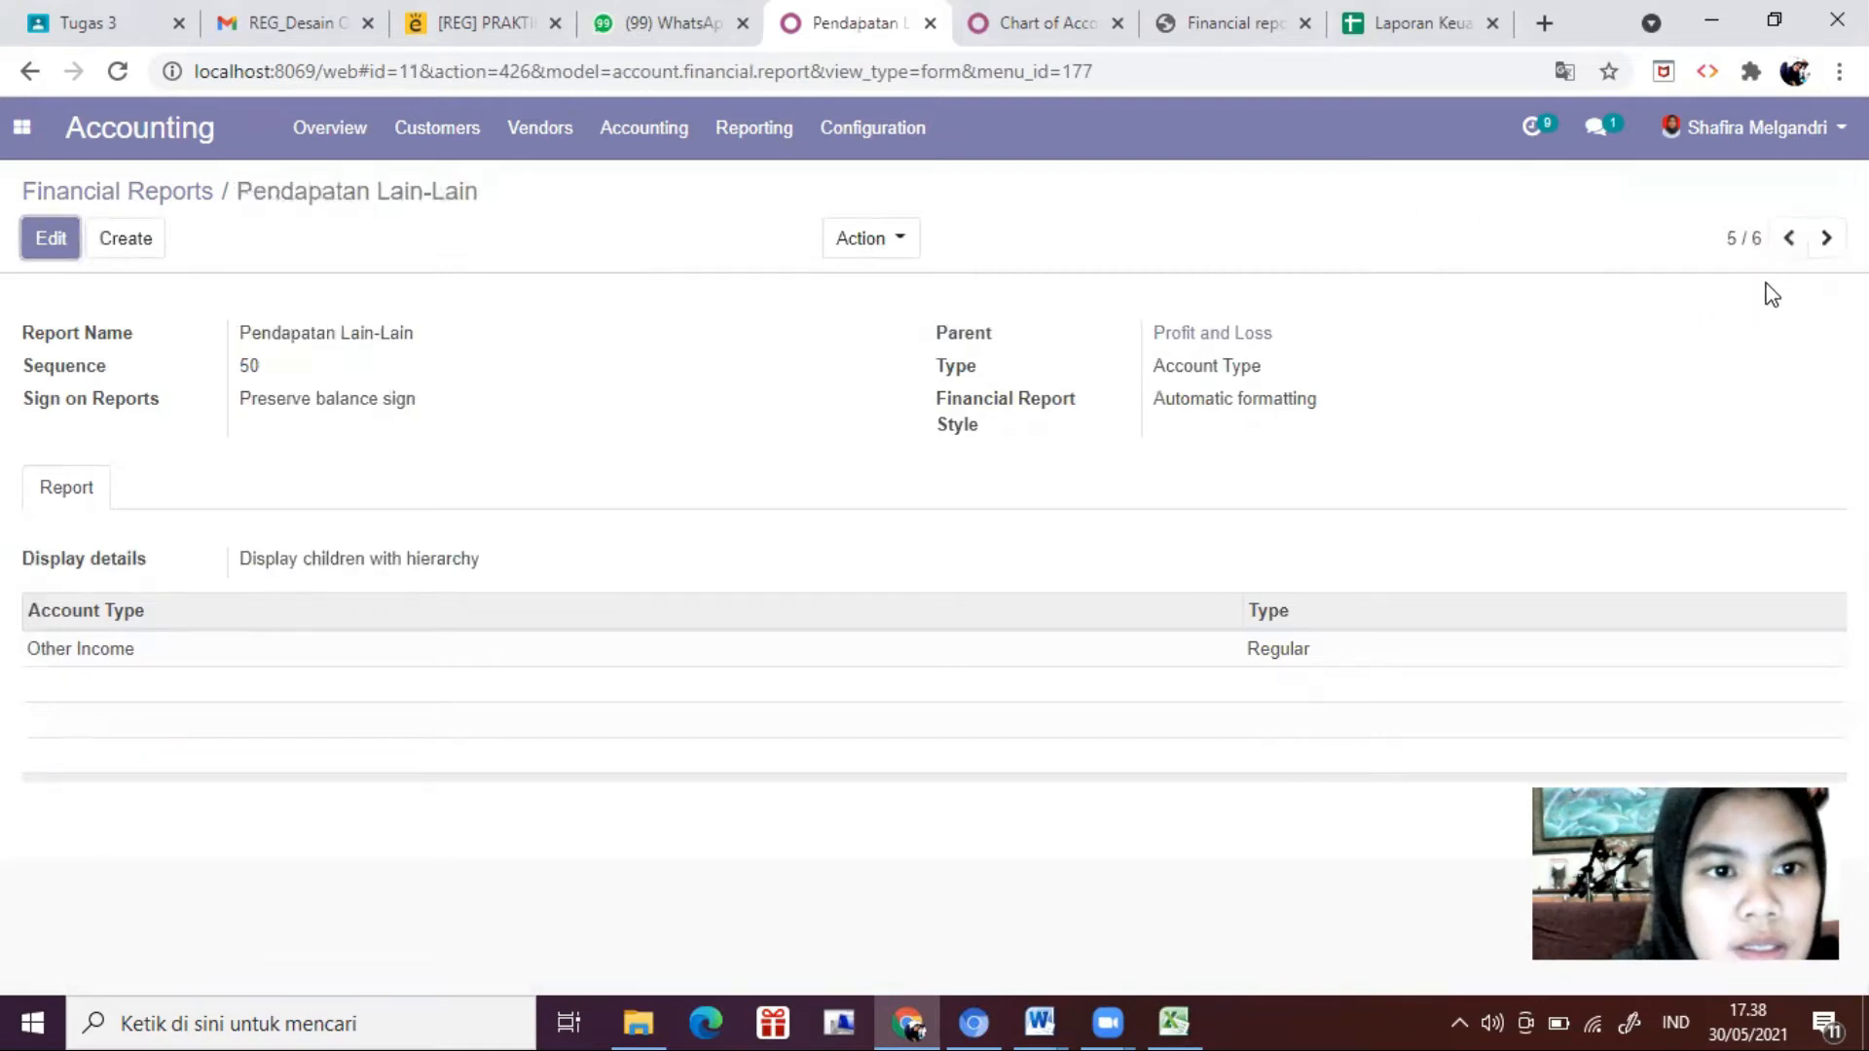
pyautogui.click(51, 239)
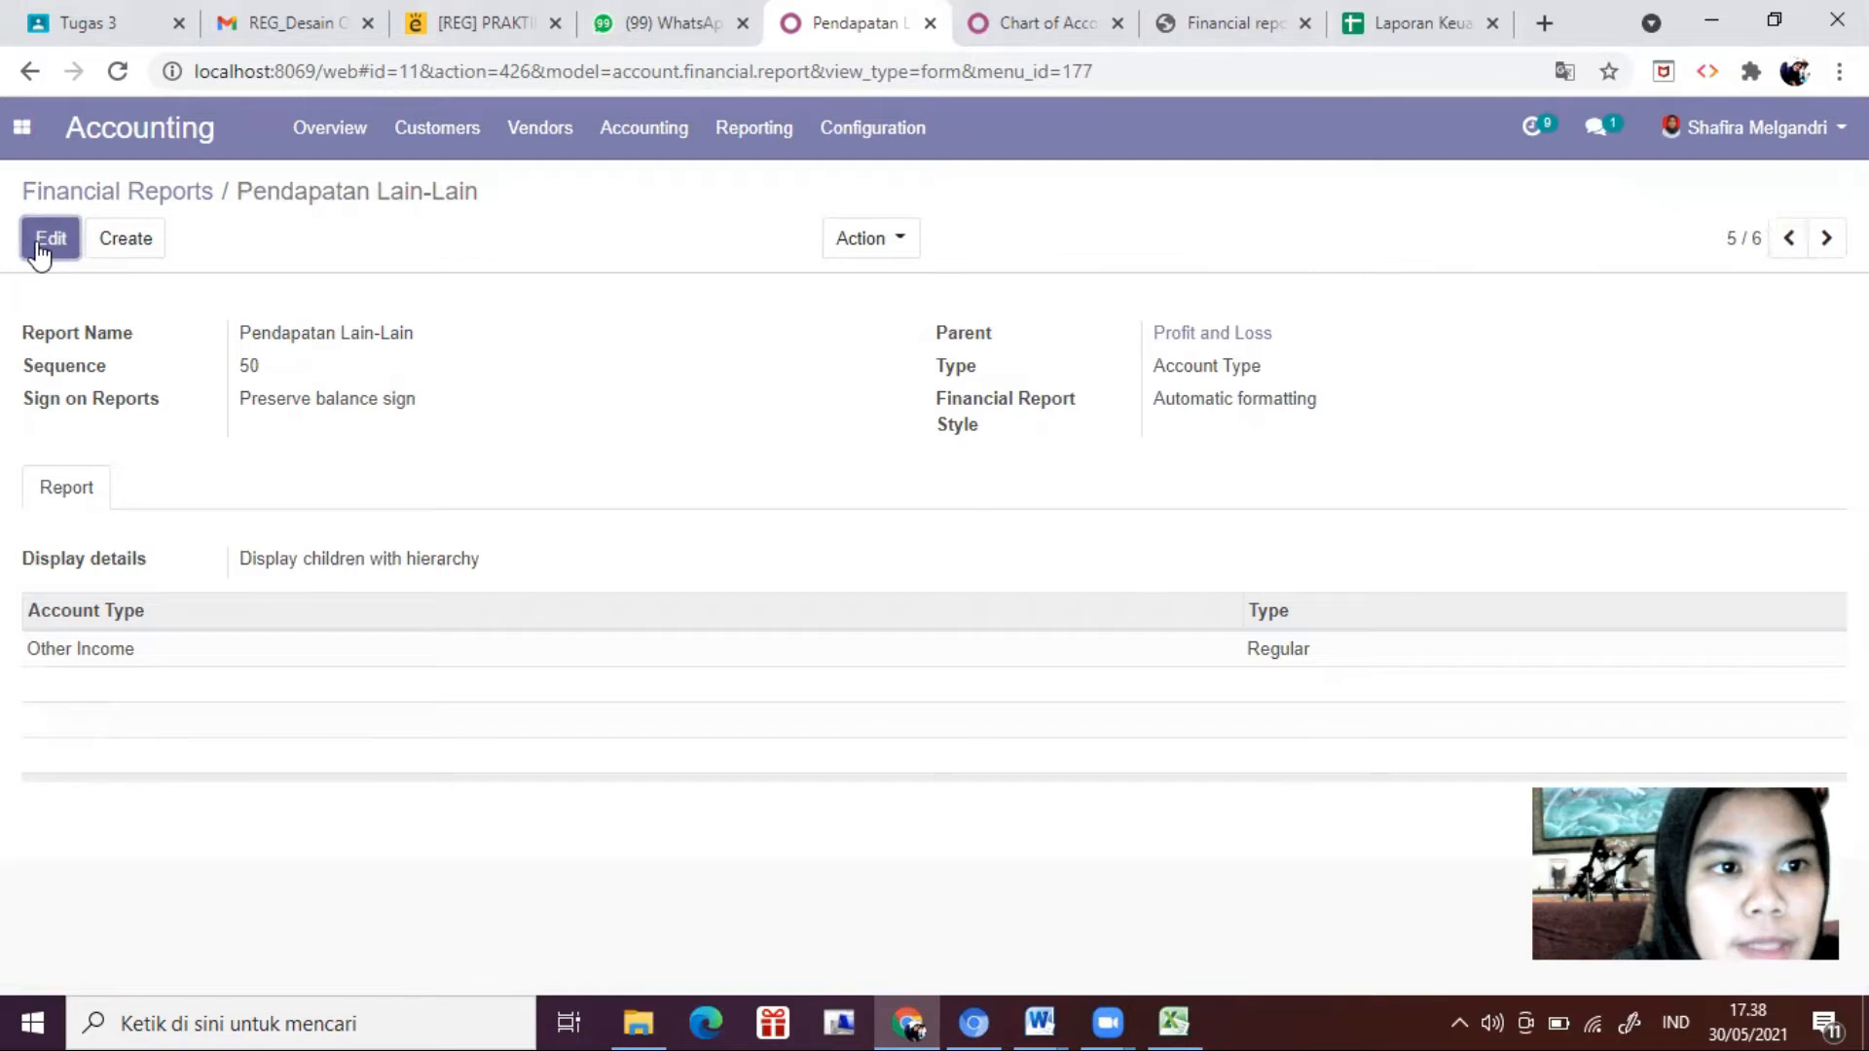
pyautogui.click(433, 430)
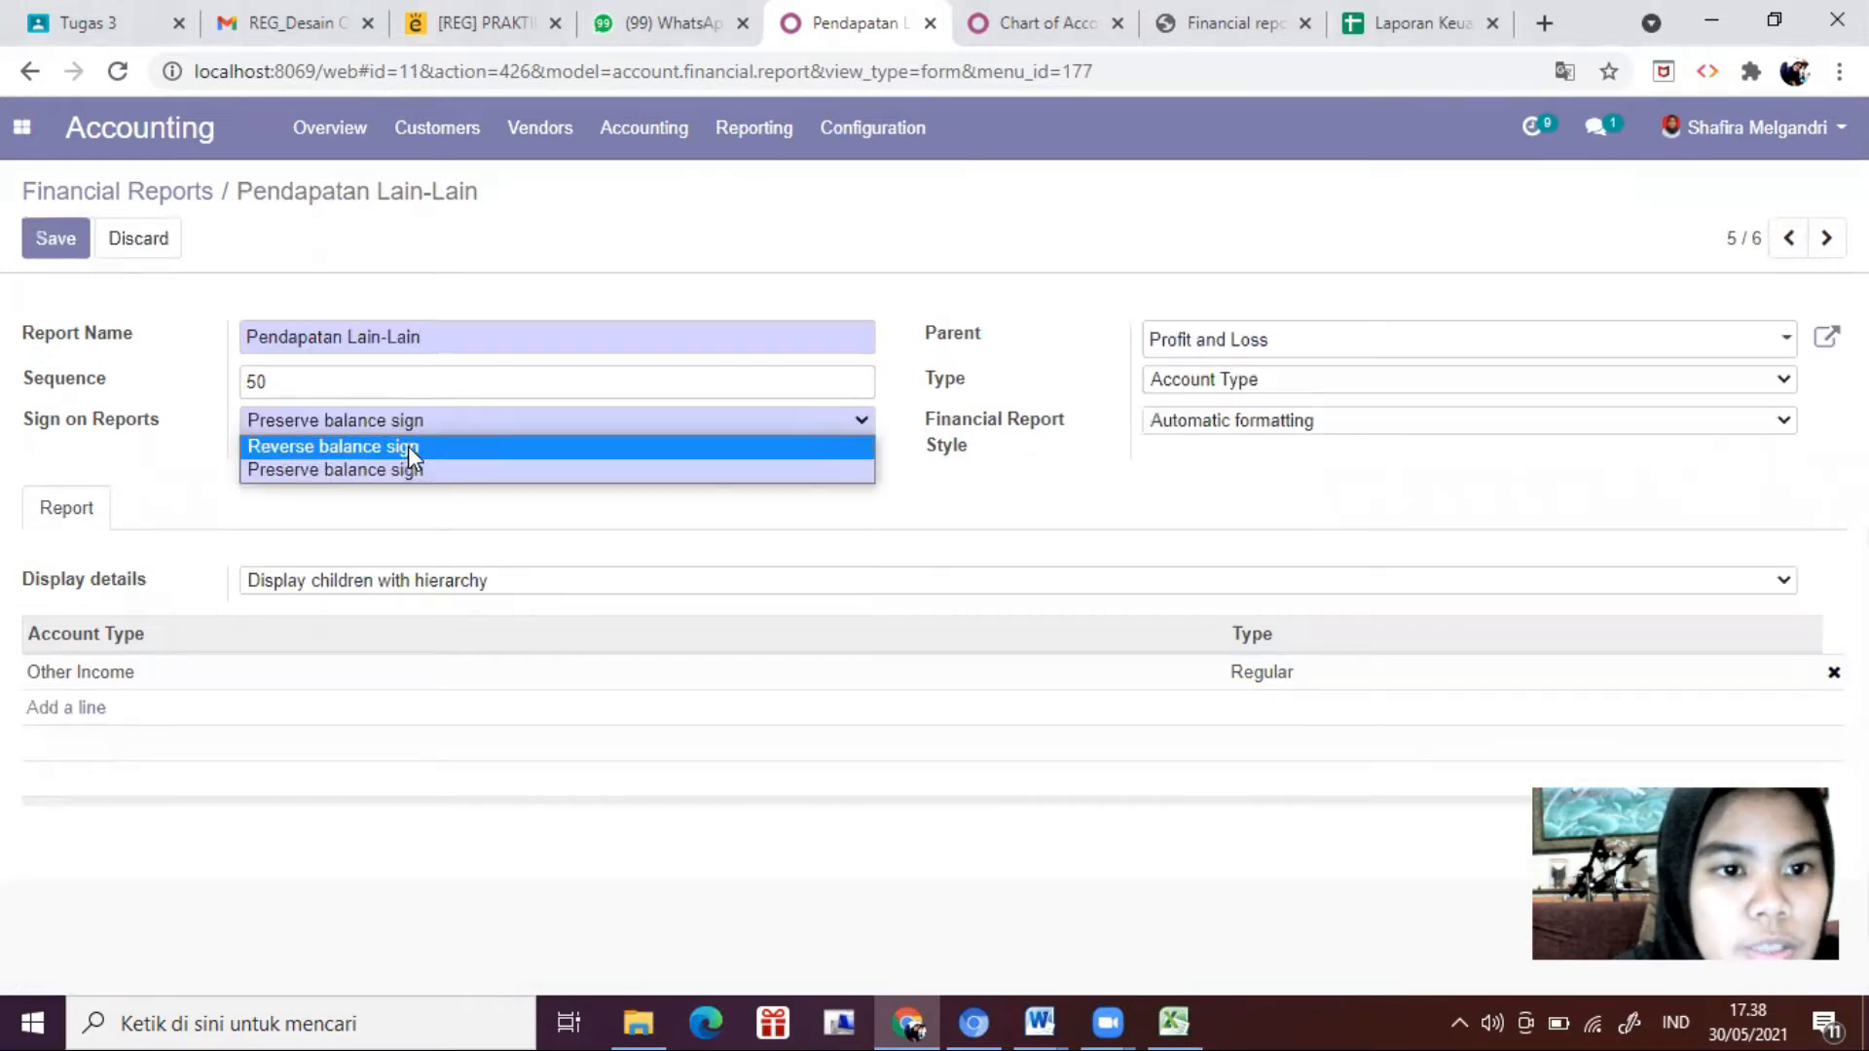
pyautogui.click(405, 448)
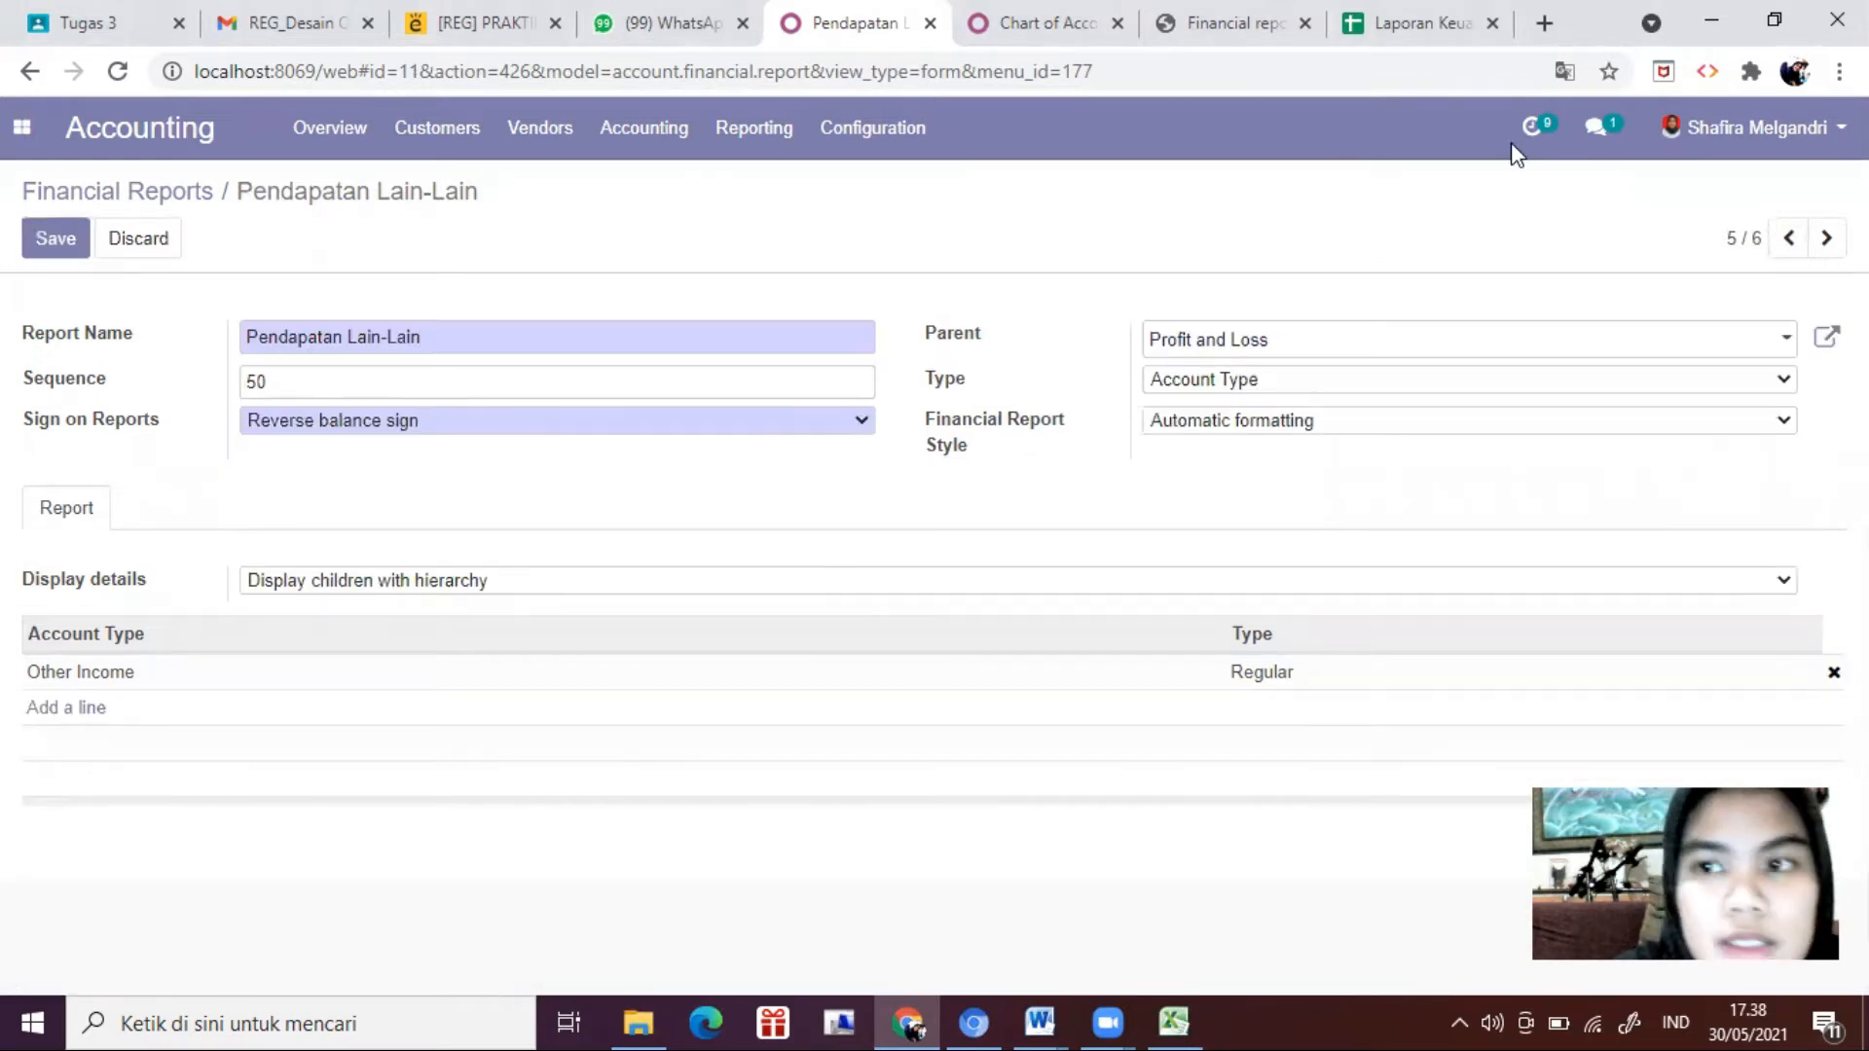
pyautogui.click(60, 237)
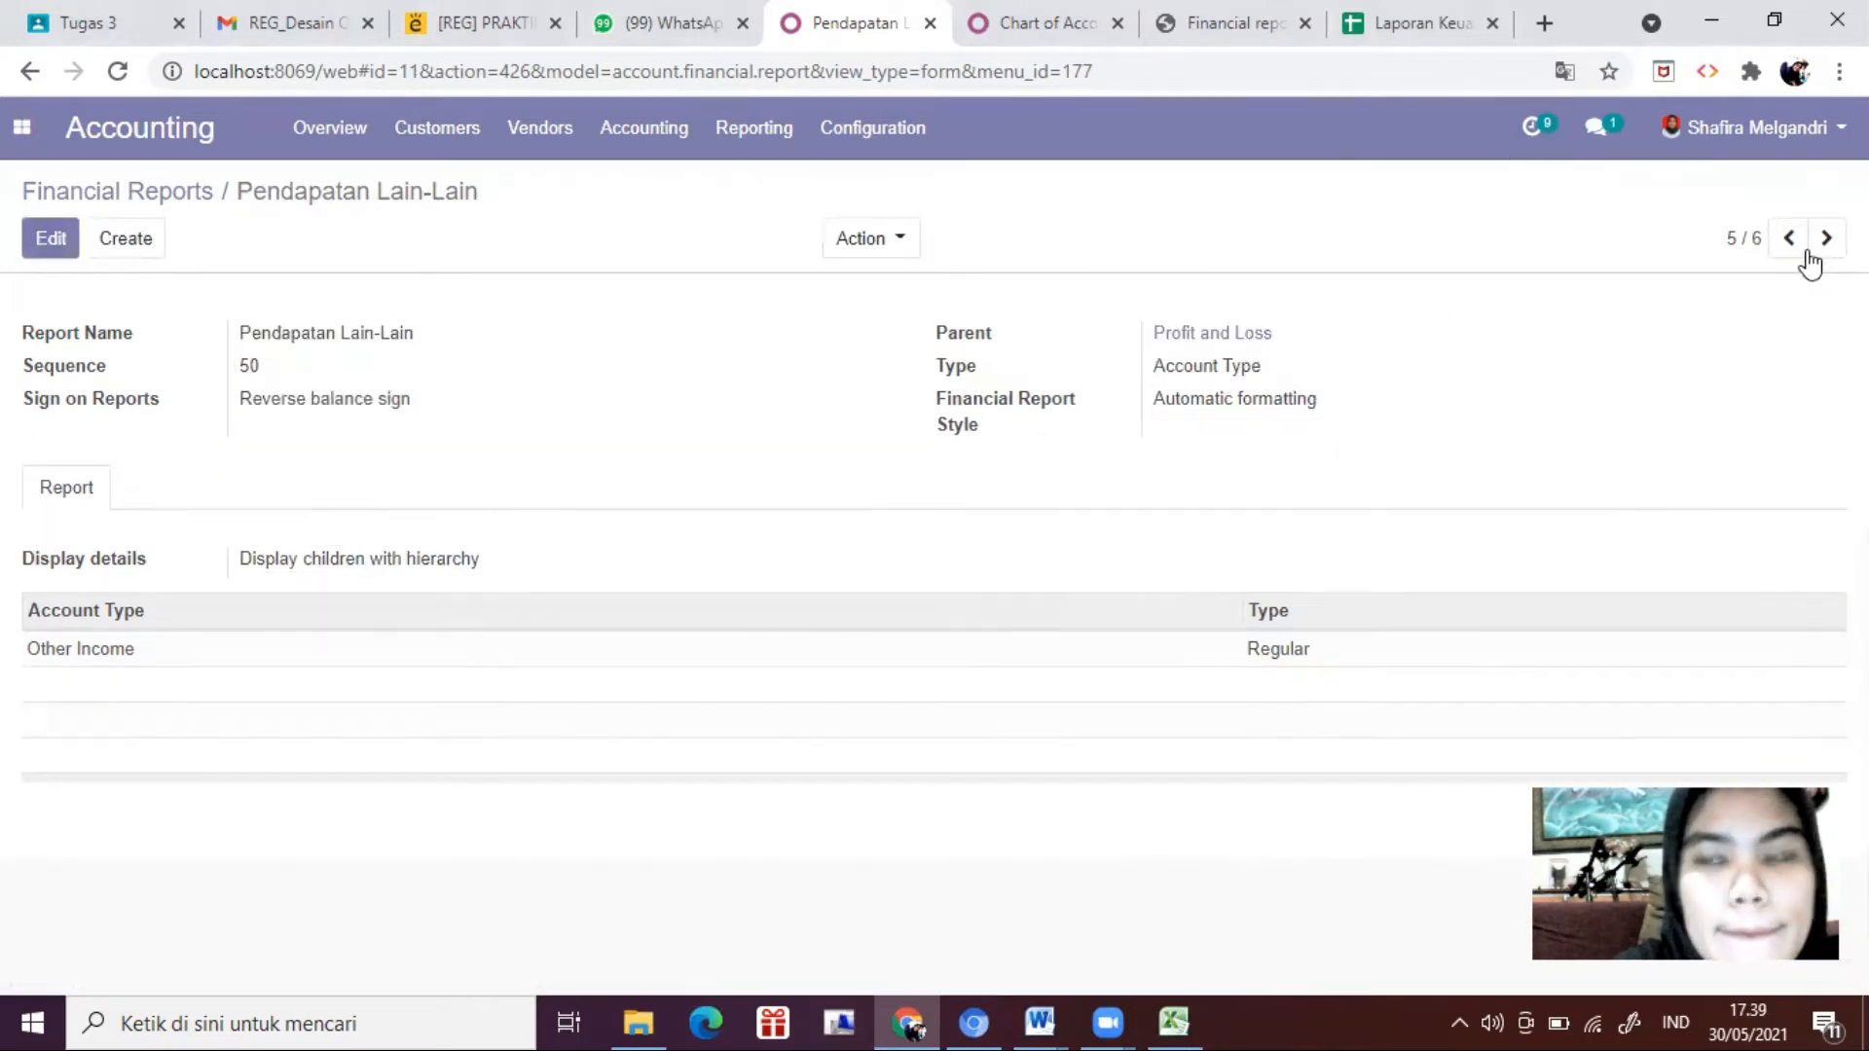
# Step: Check the settings of the remaining Profit and Loss reports, going back from Pengeluaran Lain-lain to Penjualan
pyautogui.click(1788, 240)
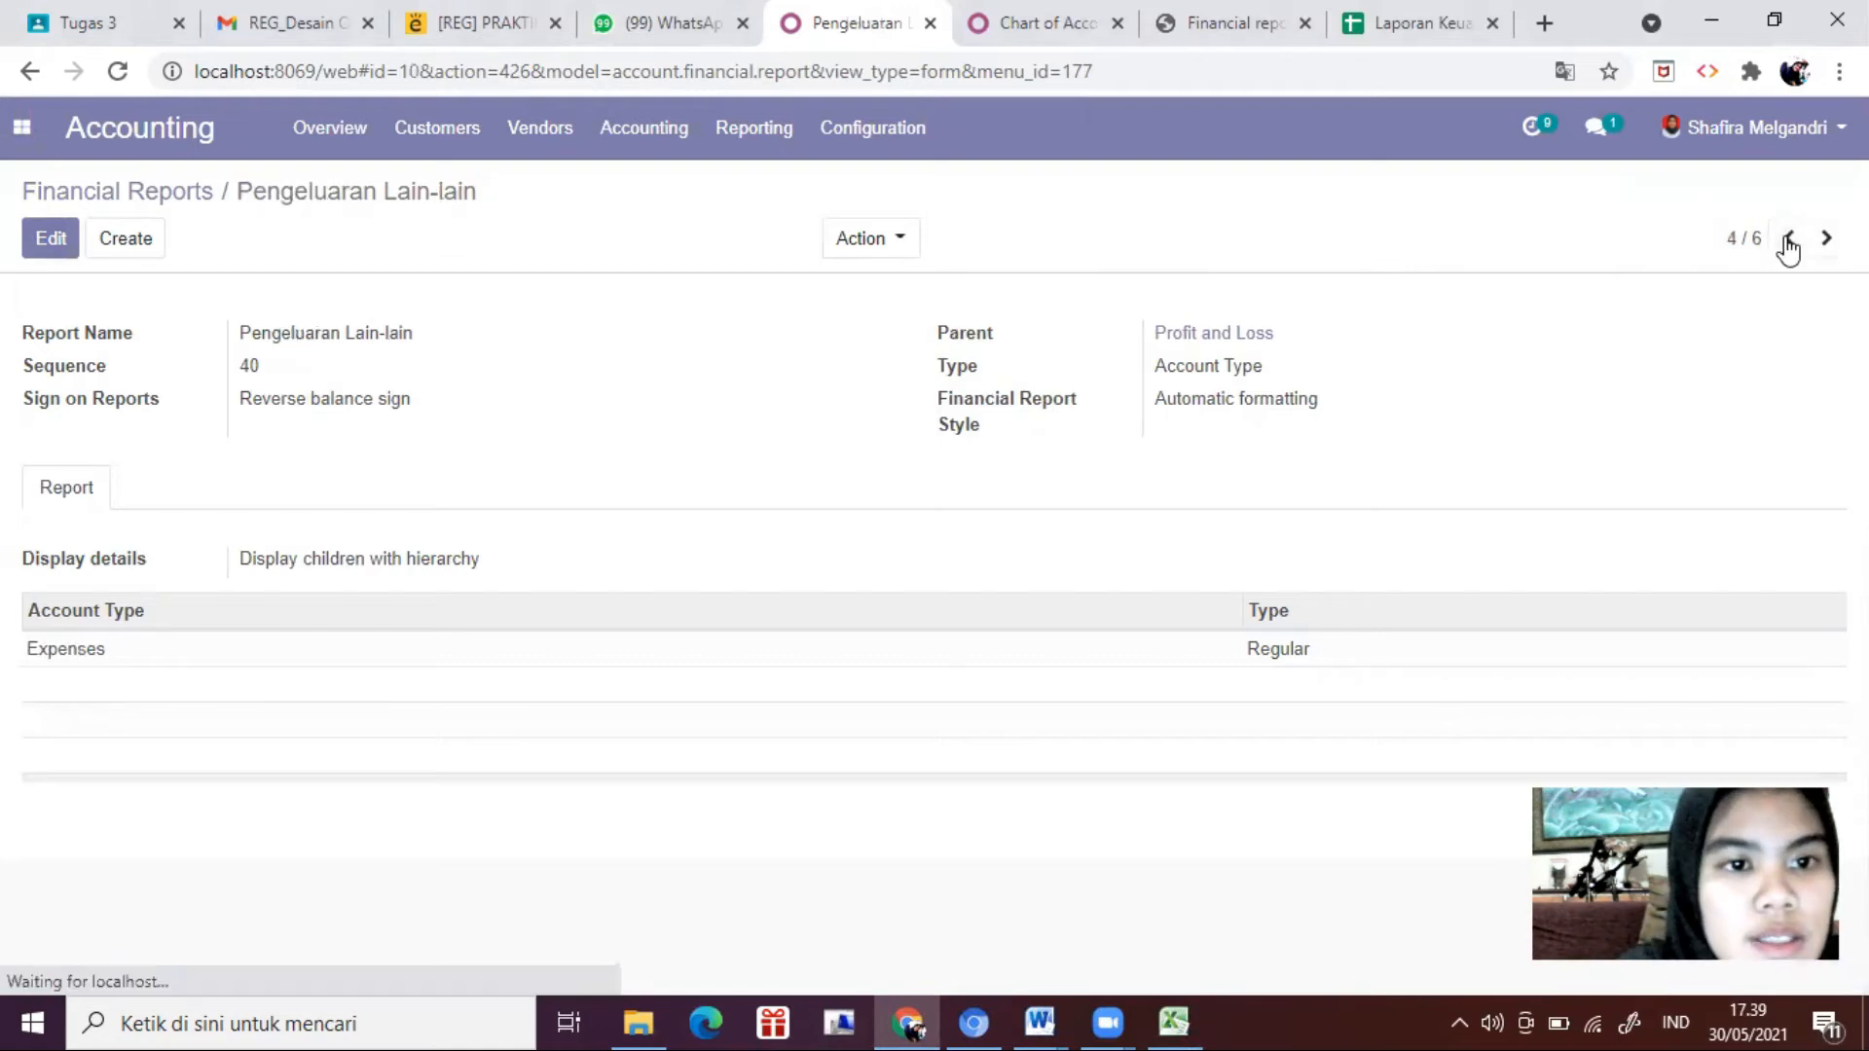
pyautogui.click(1788, 239)
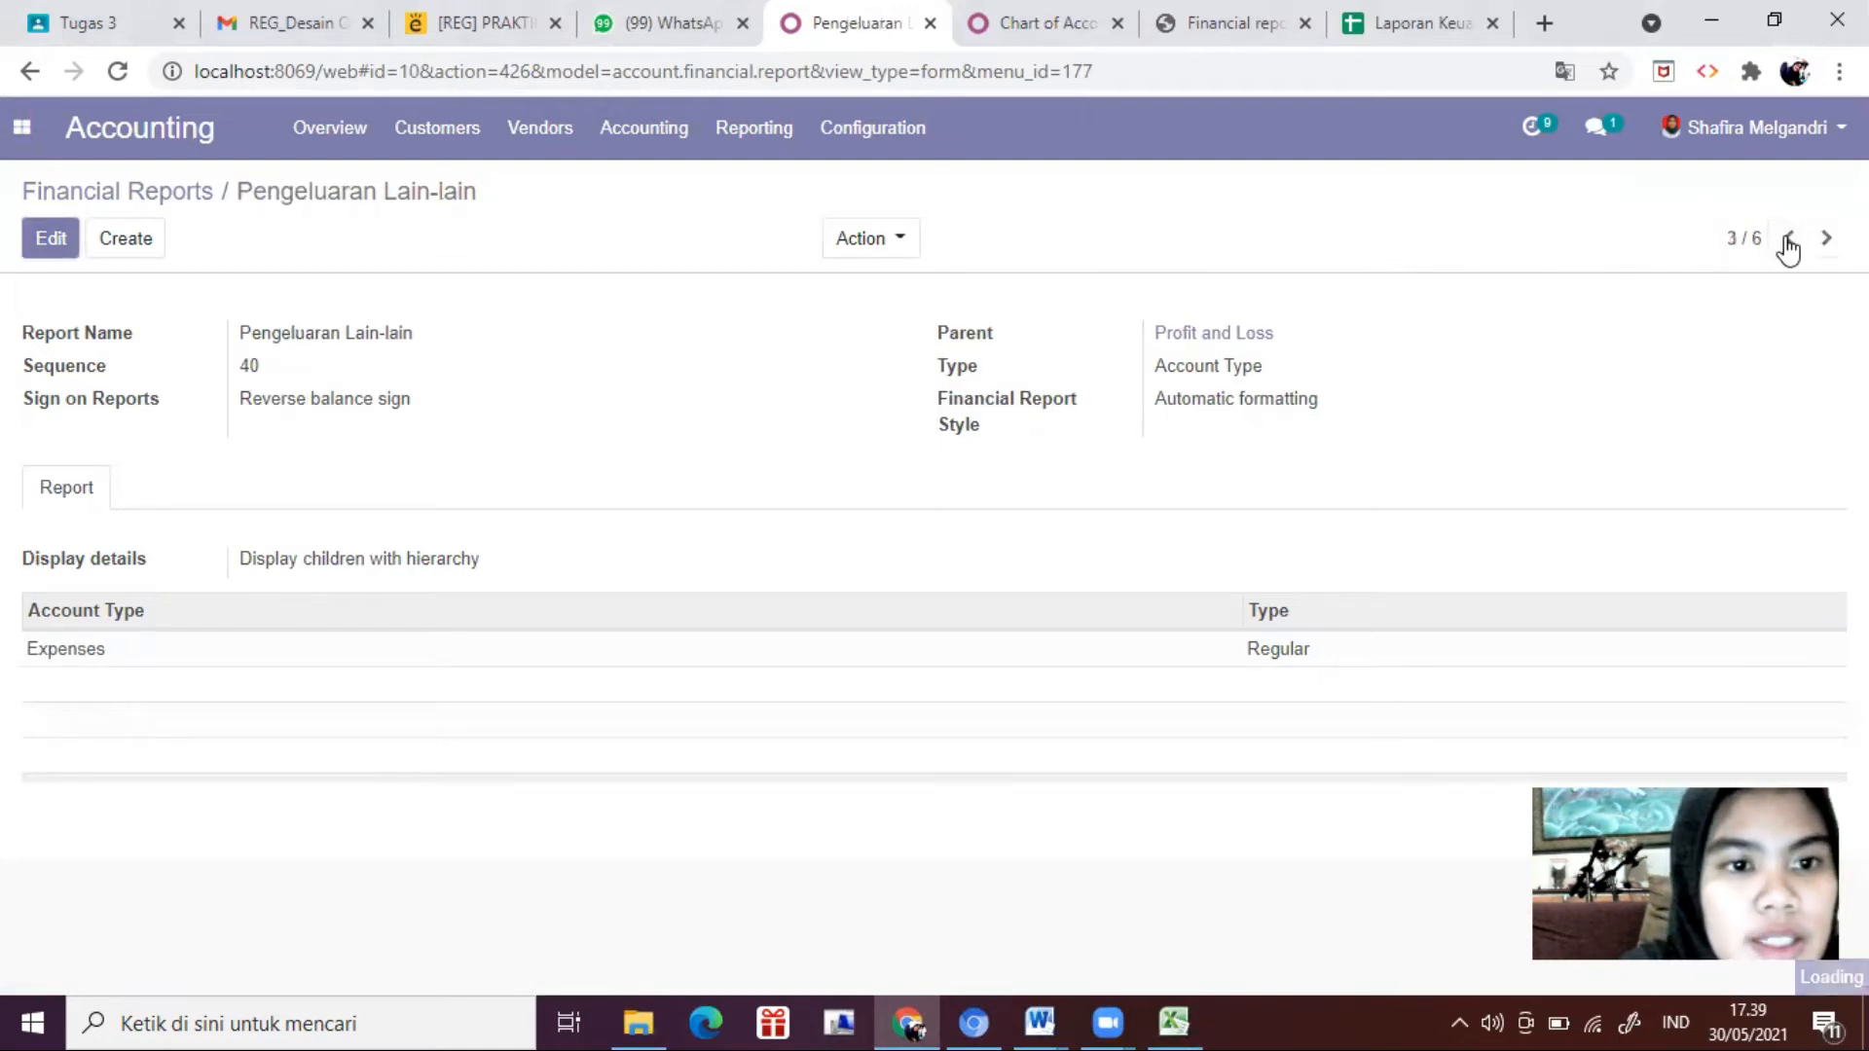
pyautogui.click(1788, 240)
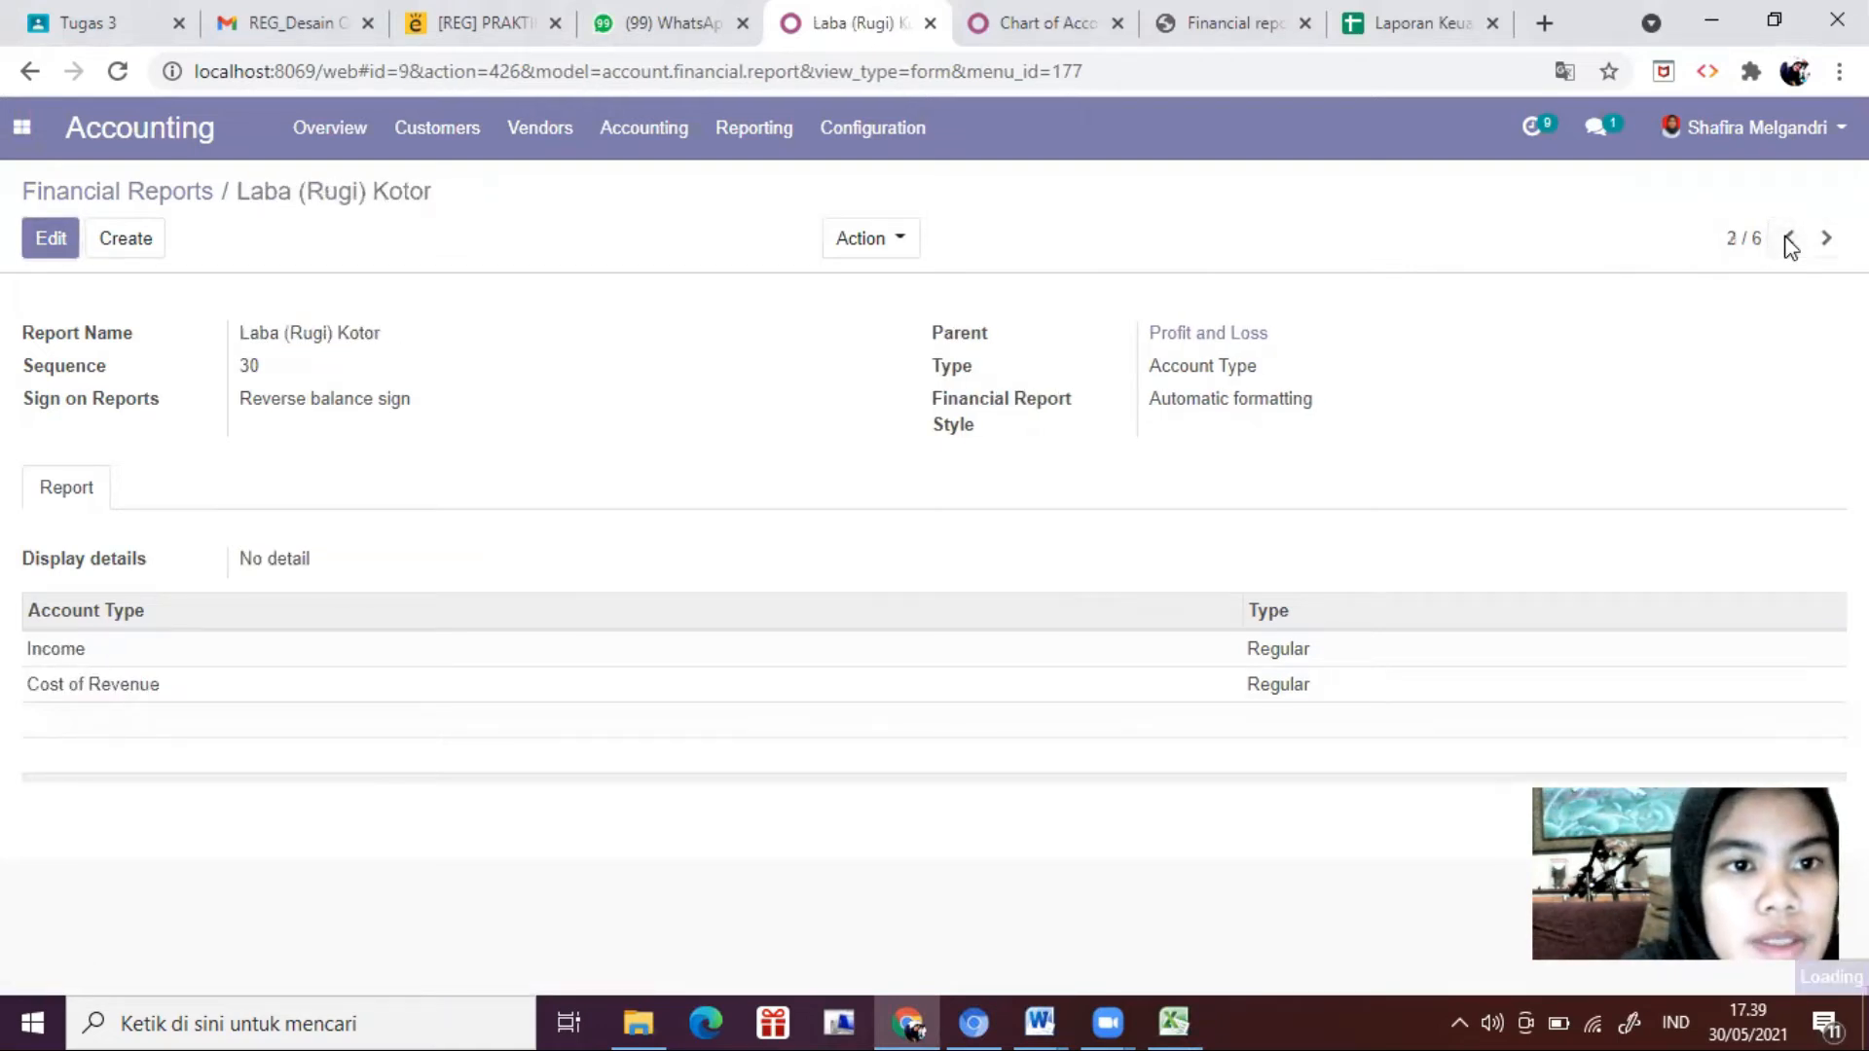
pyautogui.click(1788, 242)
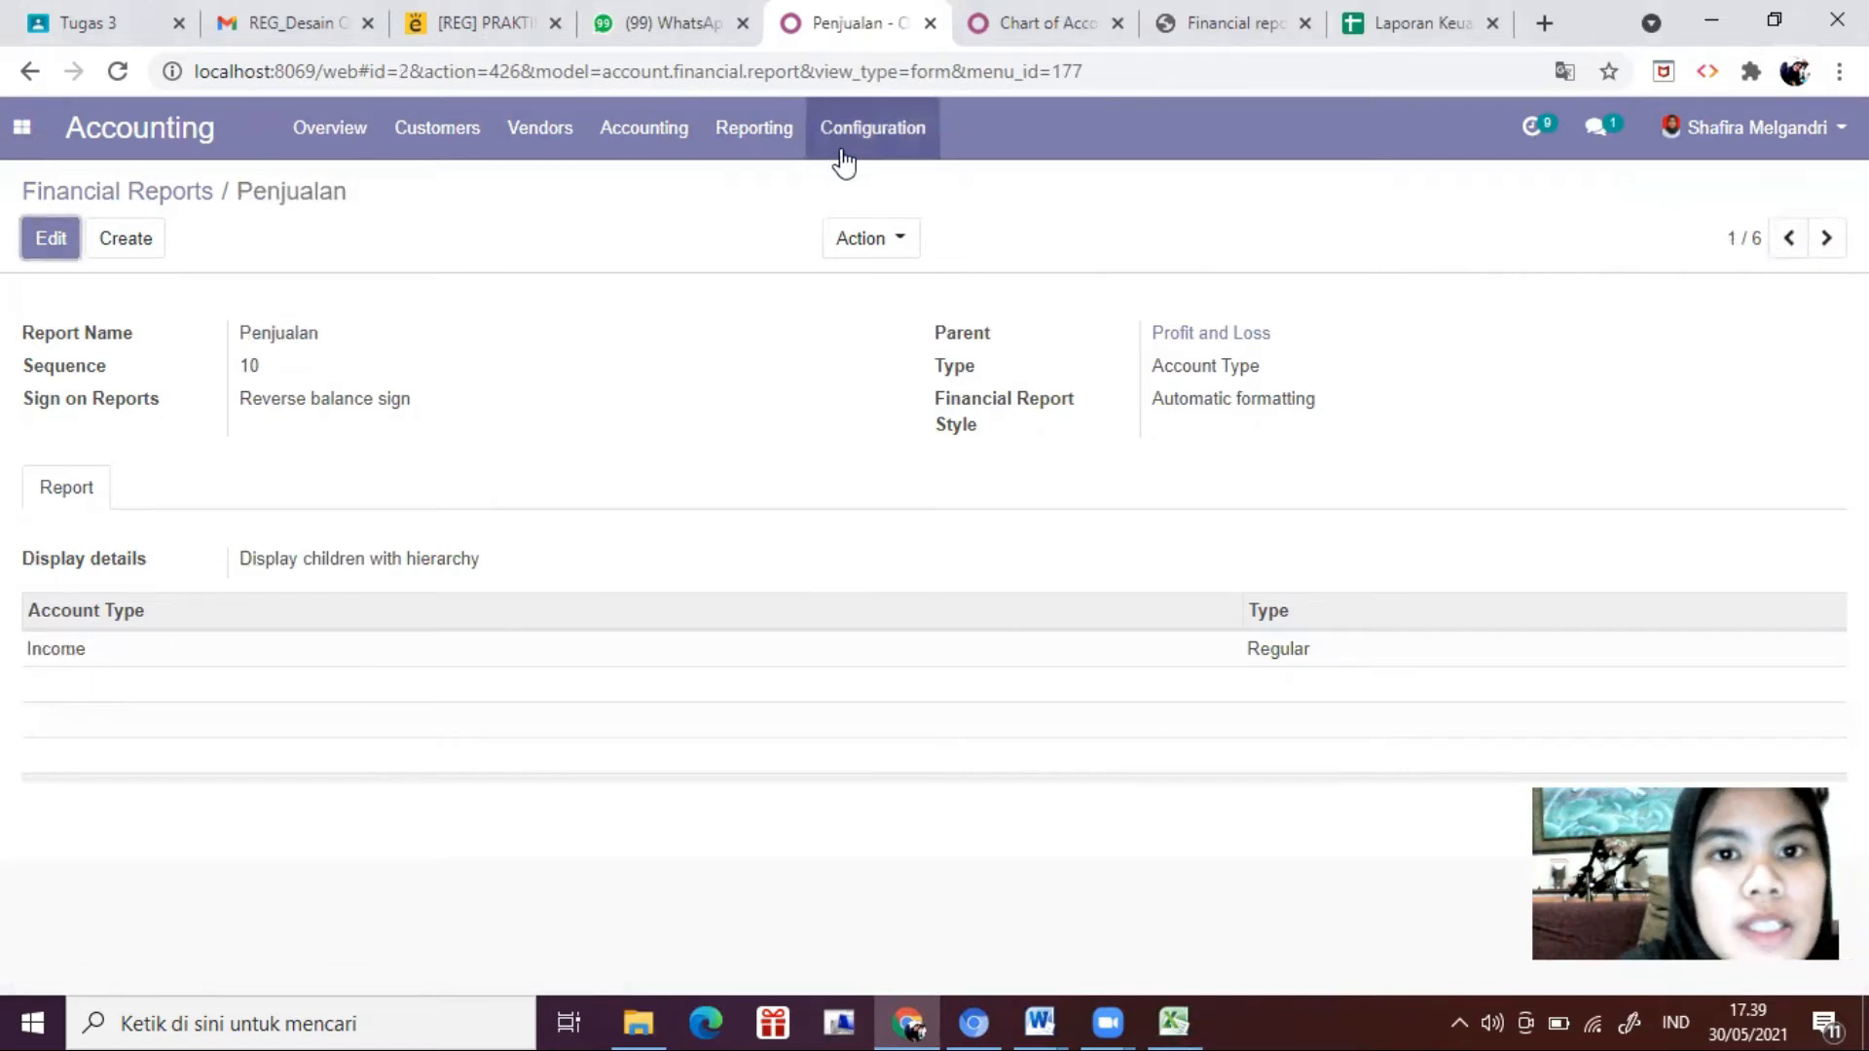
# Step: Print the Profit and Loss report with target moves set to All Entries
pyautogui.click(764, 152)
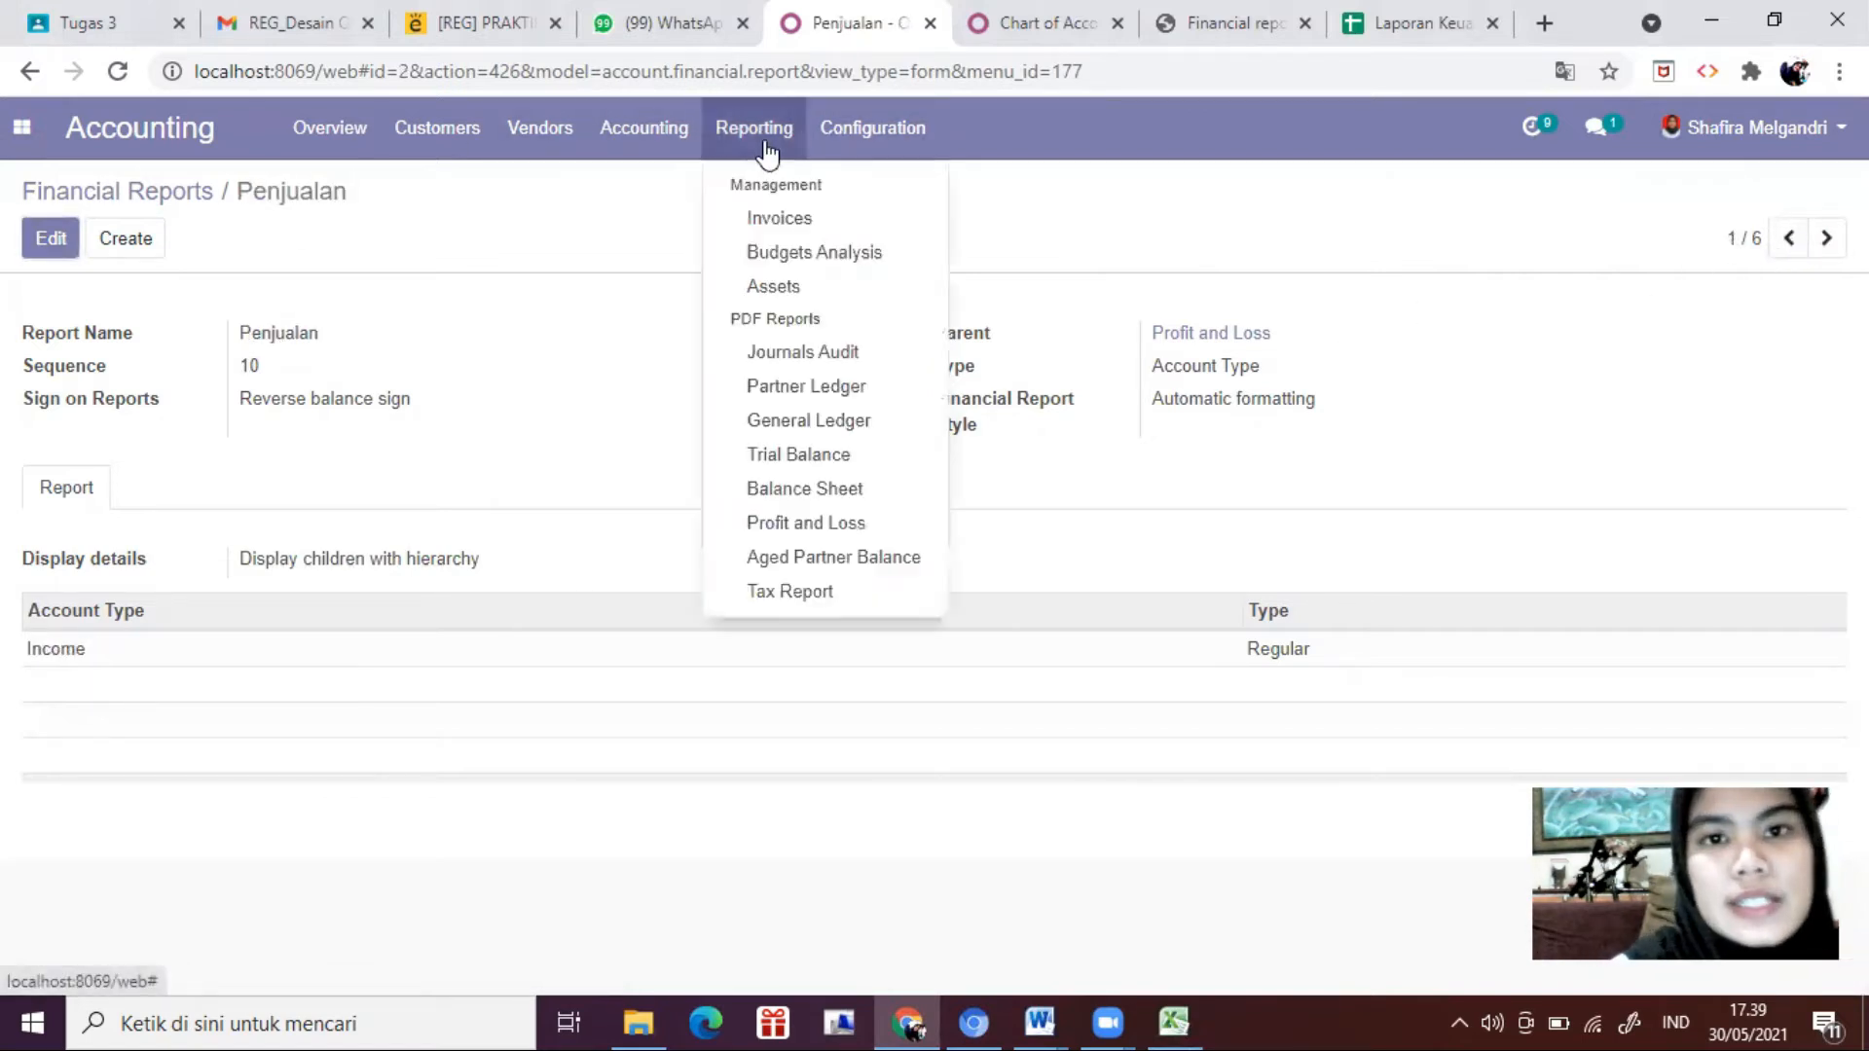
pyautogui.click(824, 526)
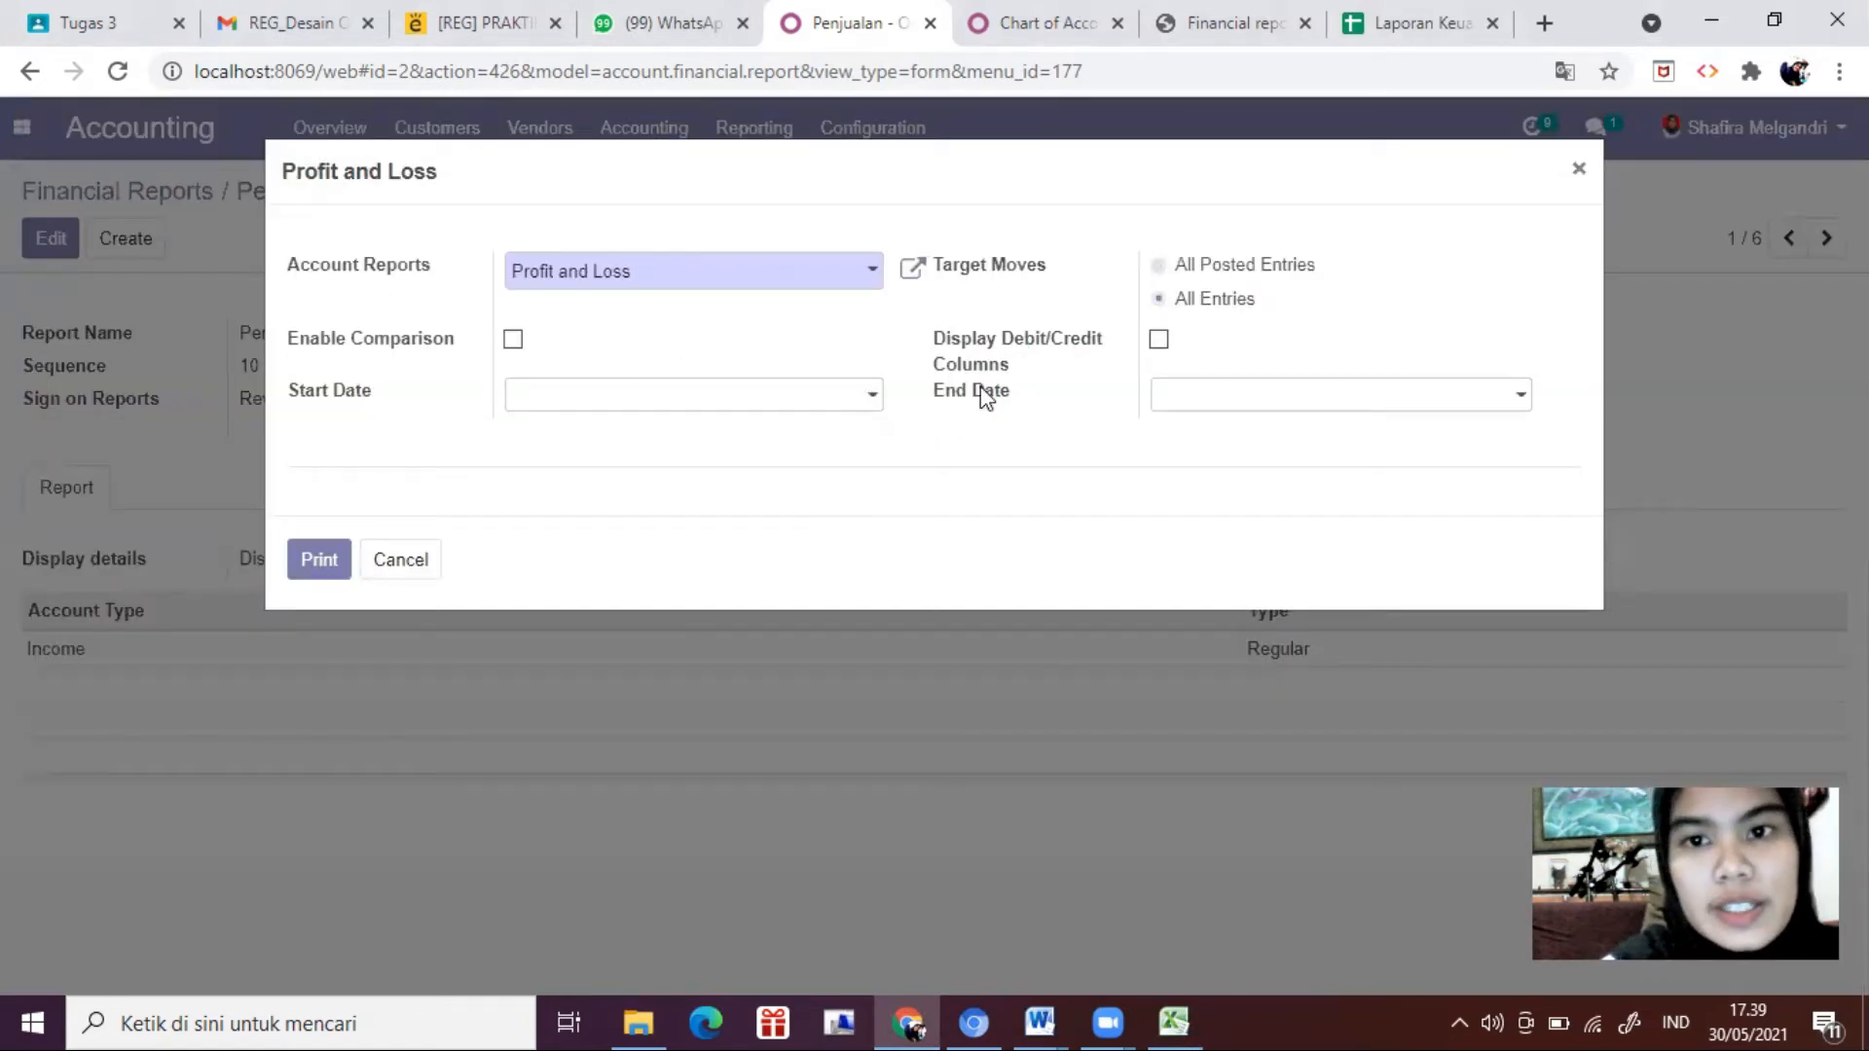
pyautogui.click(318, 560)
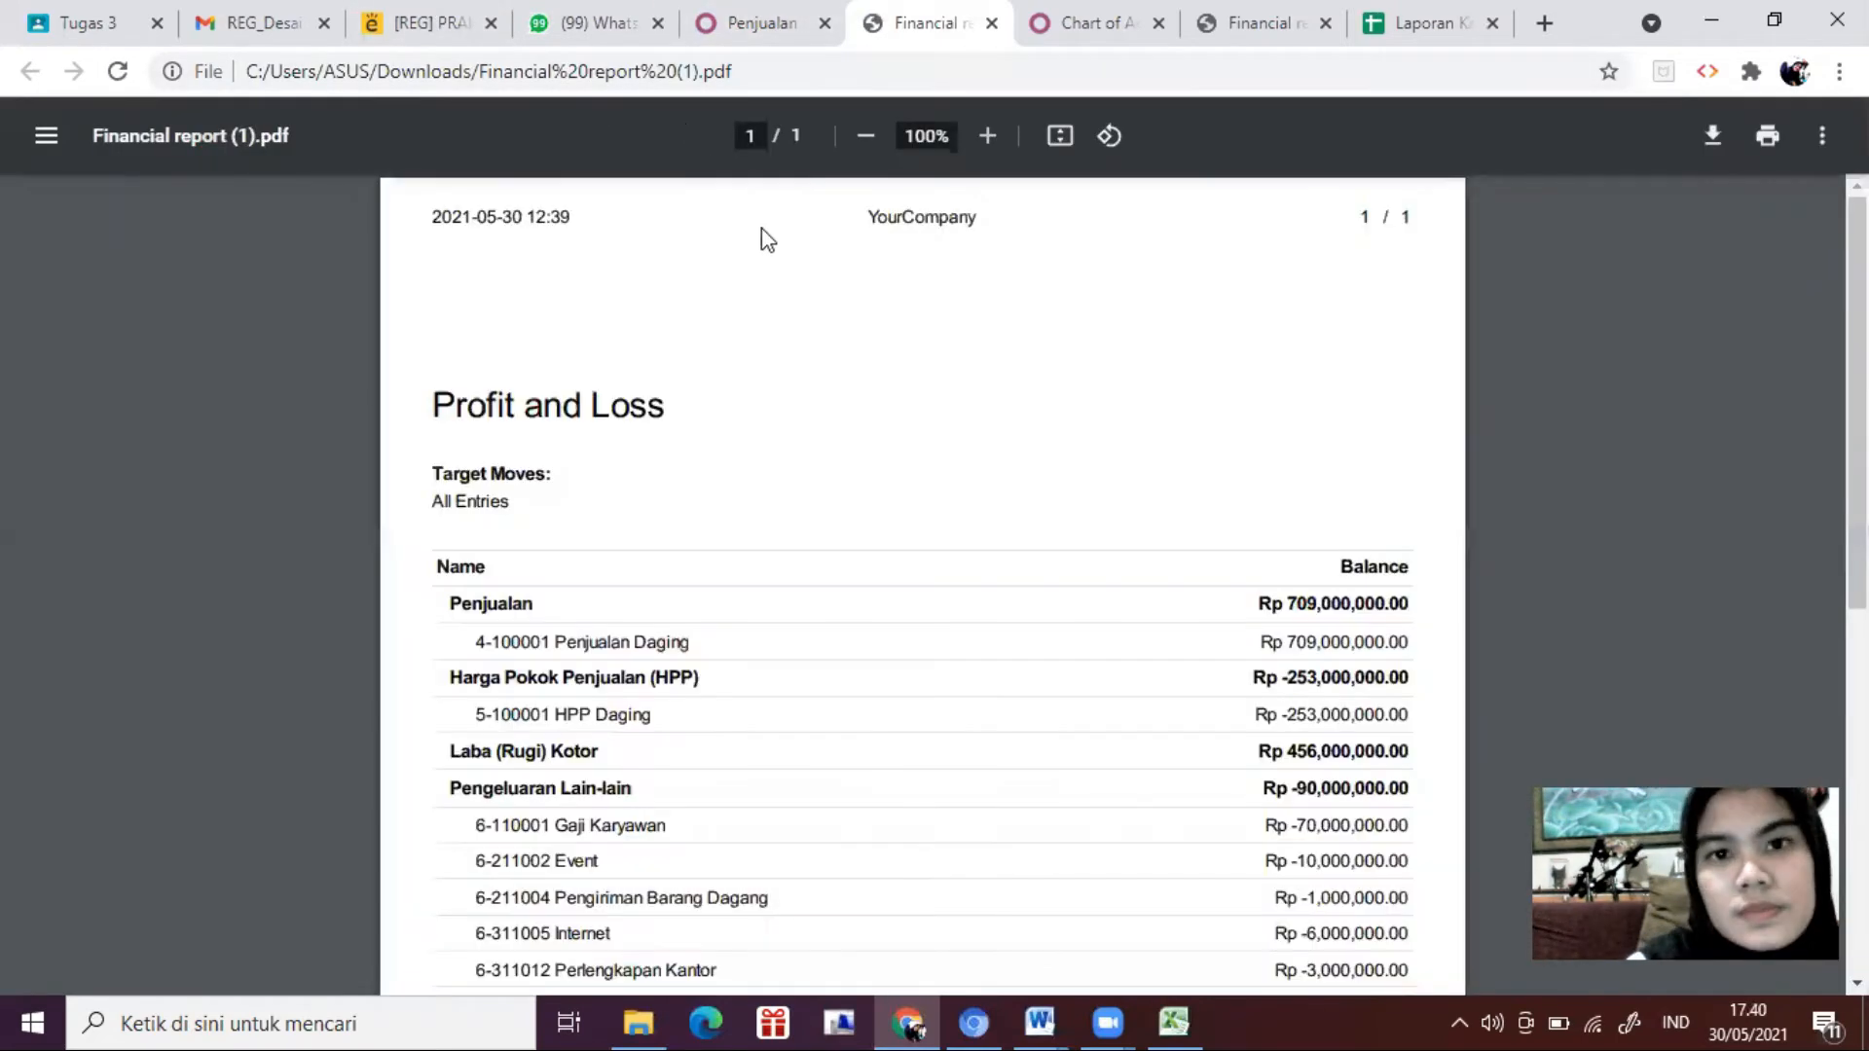
# Step: Examine the Profit and Loss PDF's sections and balances from Penjualan through Laba (Rugi) Bersih
pyautogui.scroll(-2, 473, 645)
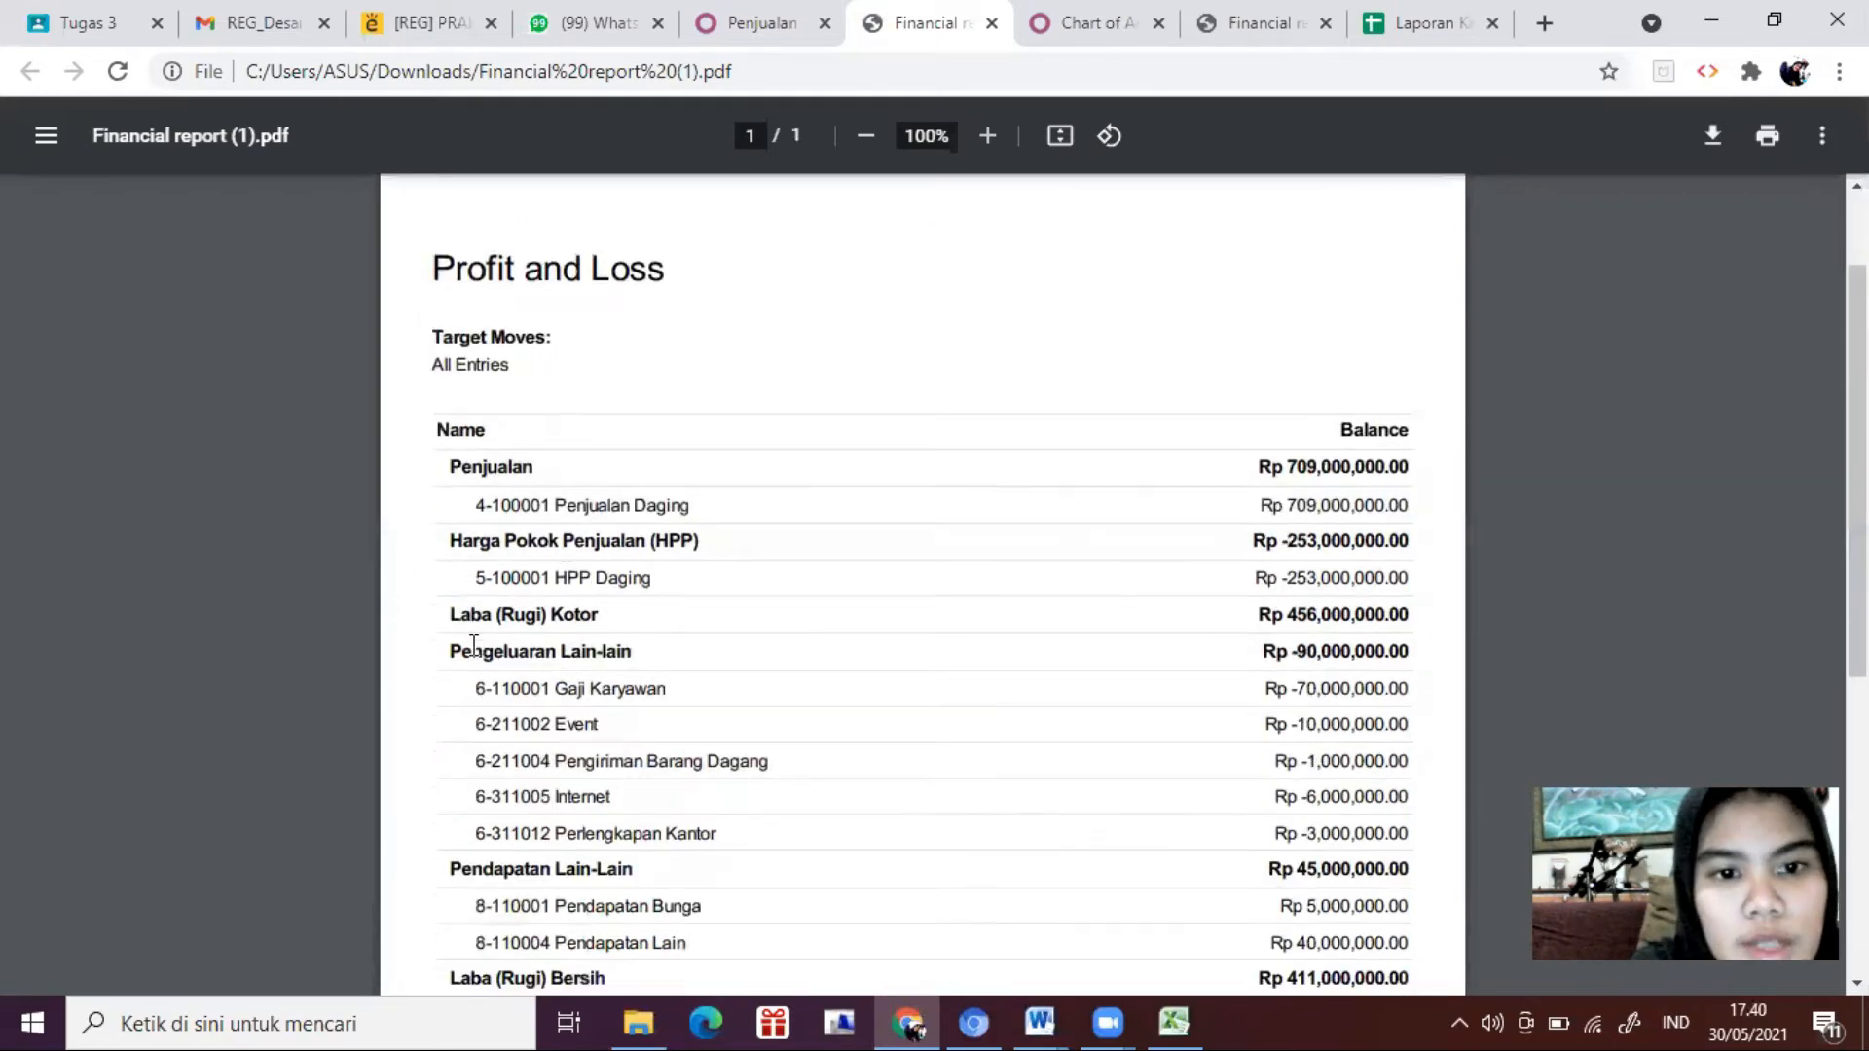
pyautogui.scroll(-1, 556, 484)
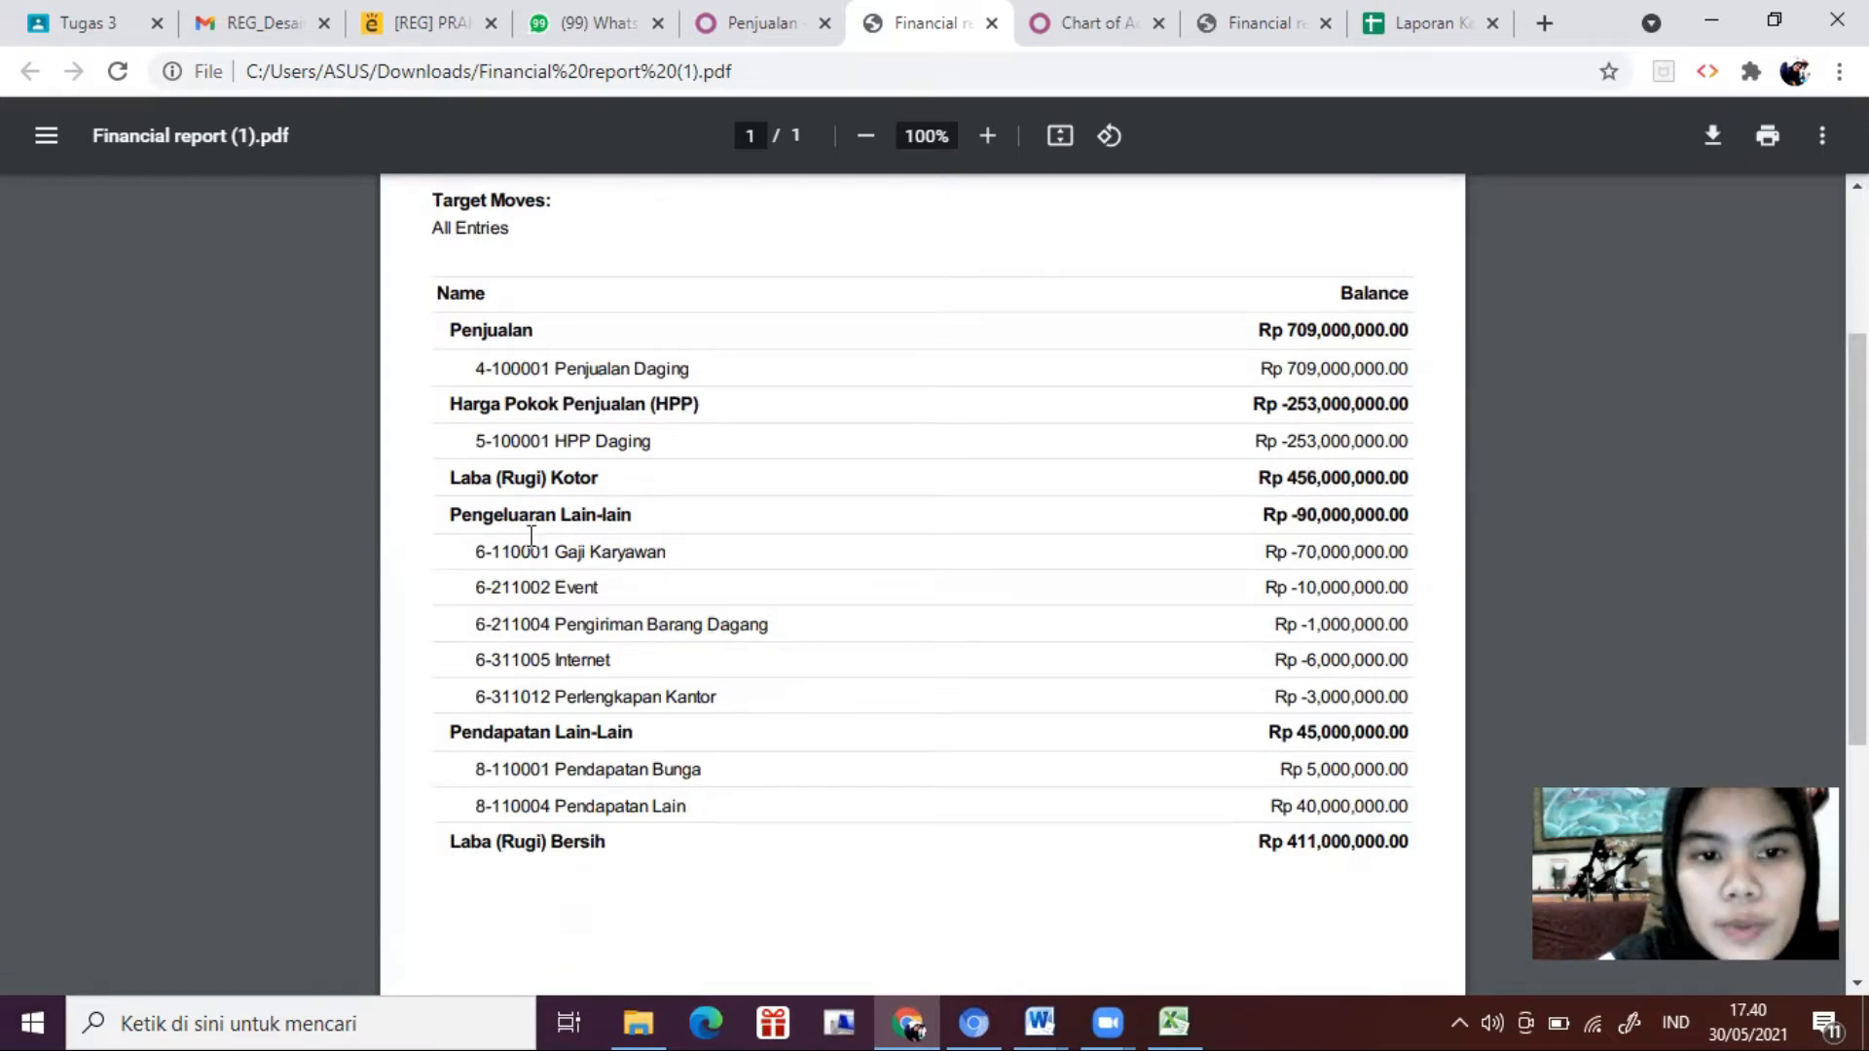
pyautogui.scroll(-2, 592, 737)
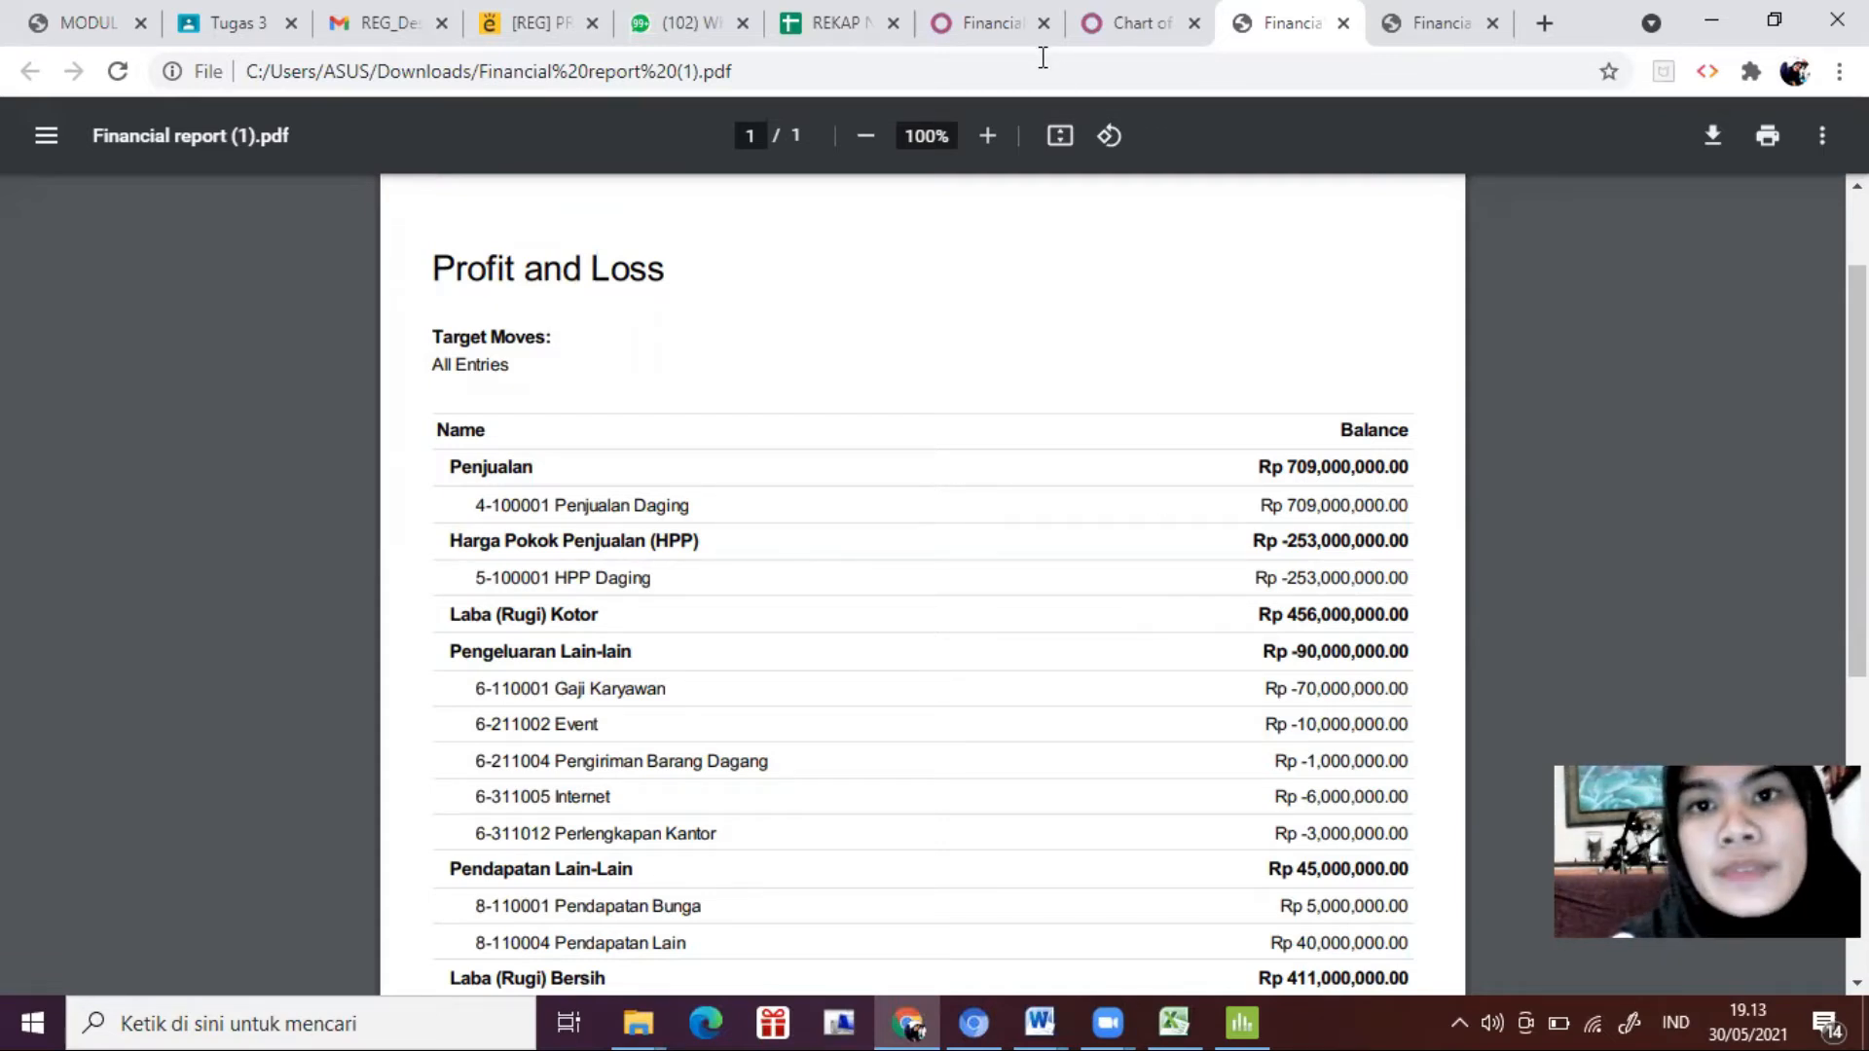
# Step: Reopen the Balance Sheet report options in Odoo, set target moves to All Entries, and view the Balance Sheet PDF
pyautogui.click(991, 34)
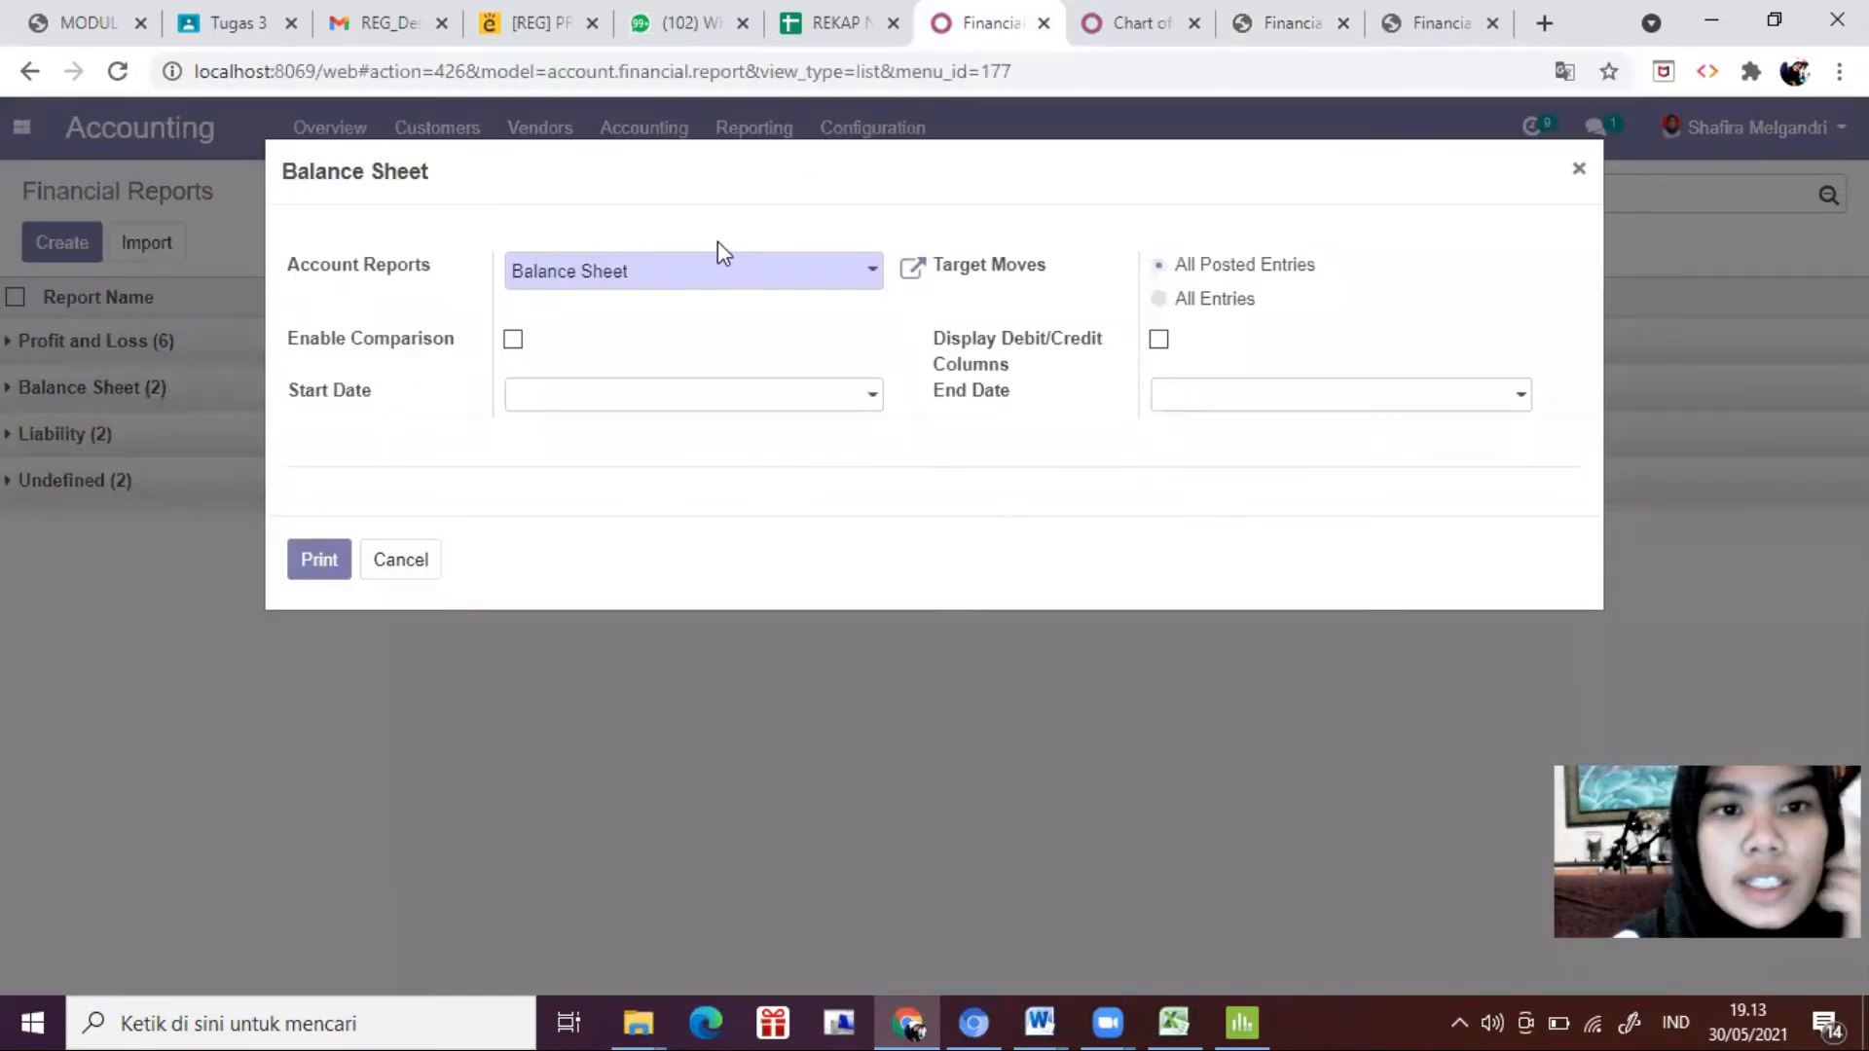
pyautogui.click(1580, 173)
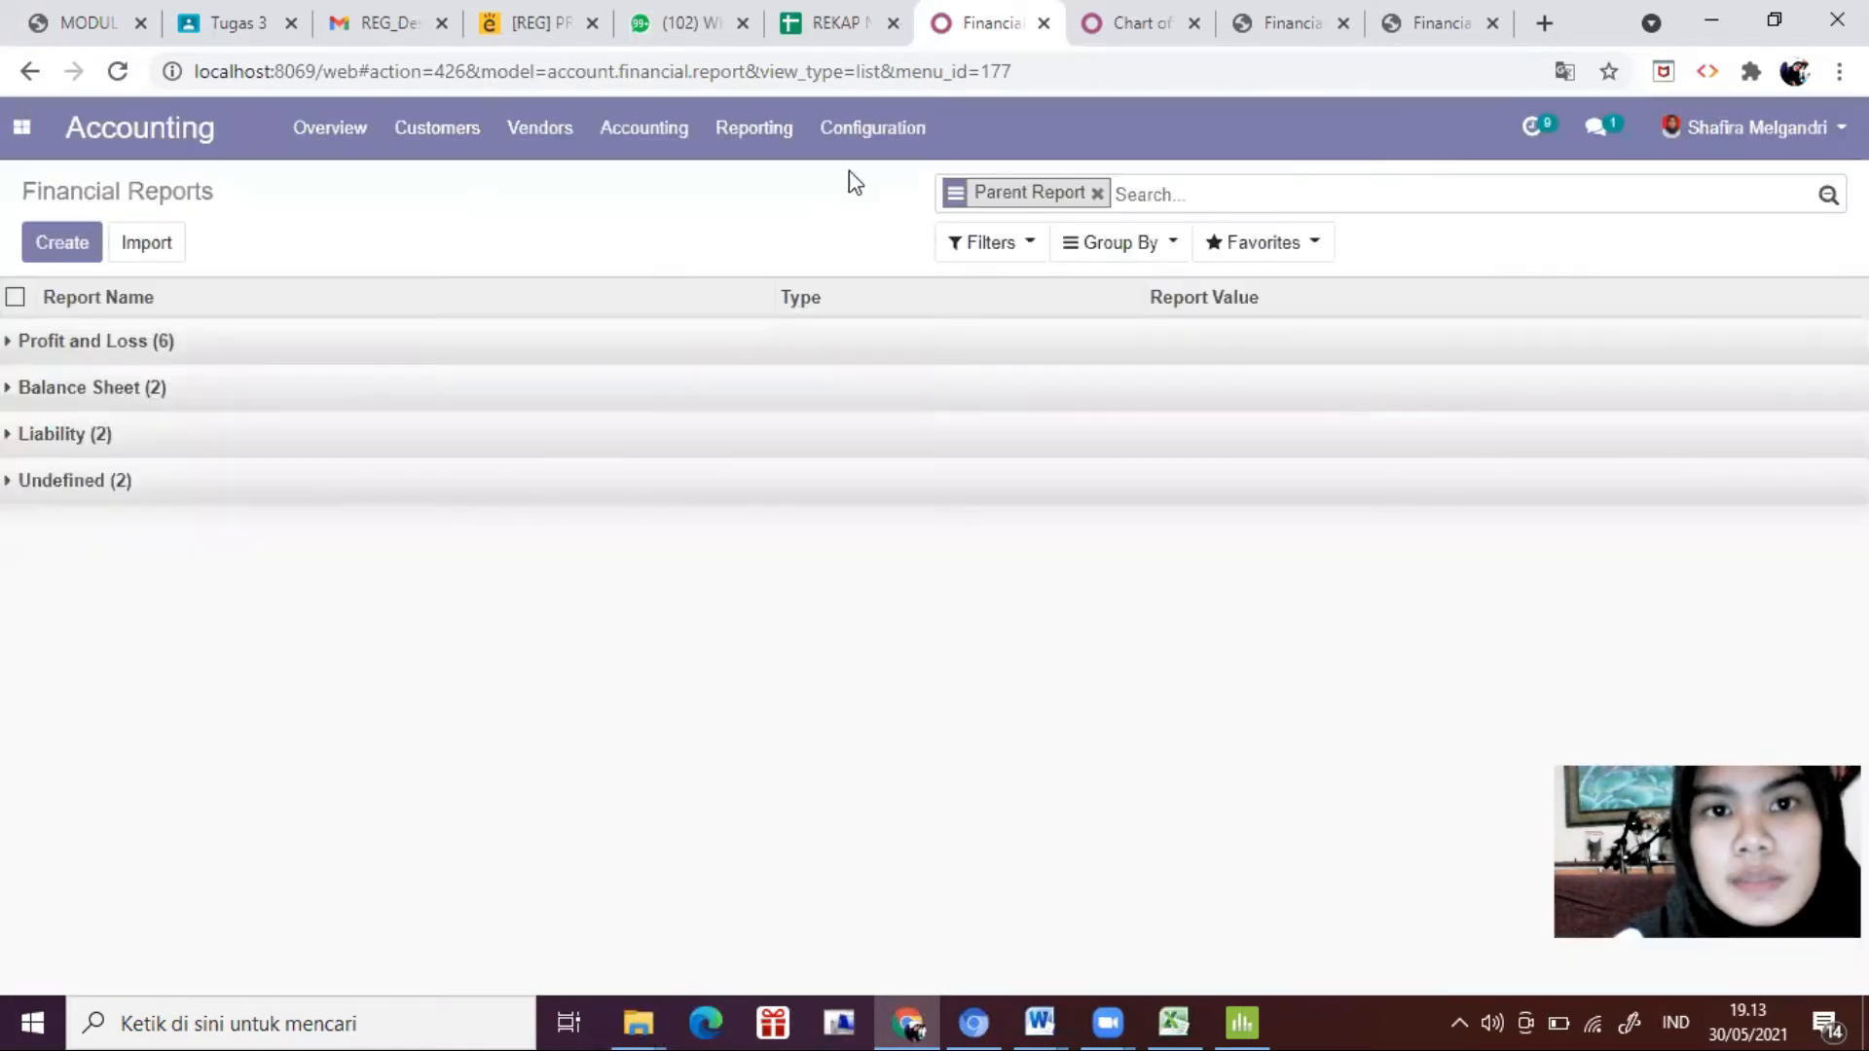
pyautogui.click(764, 146)
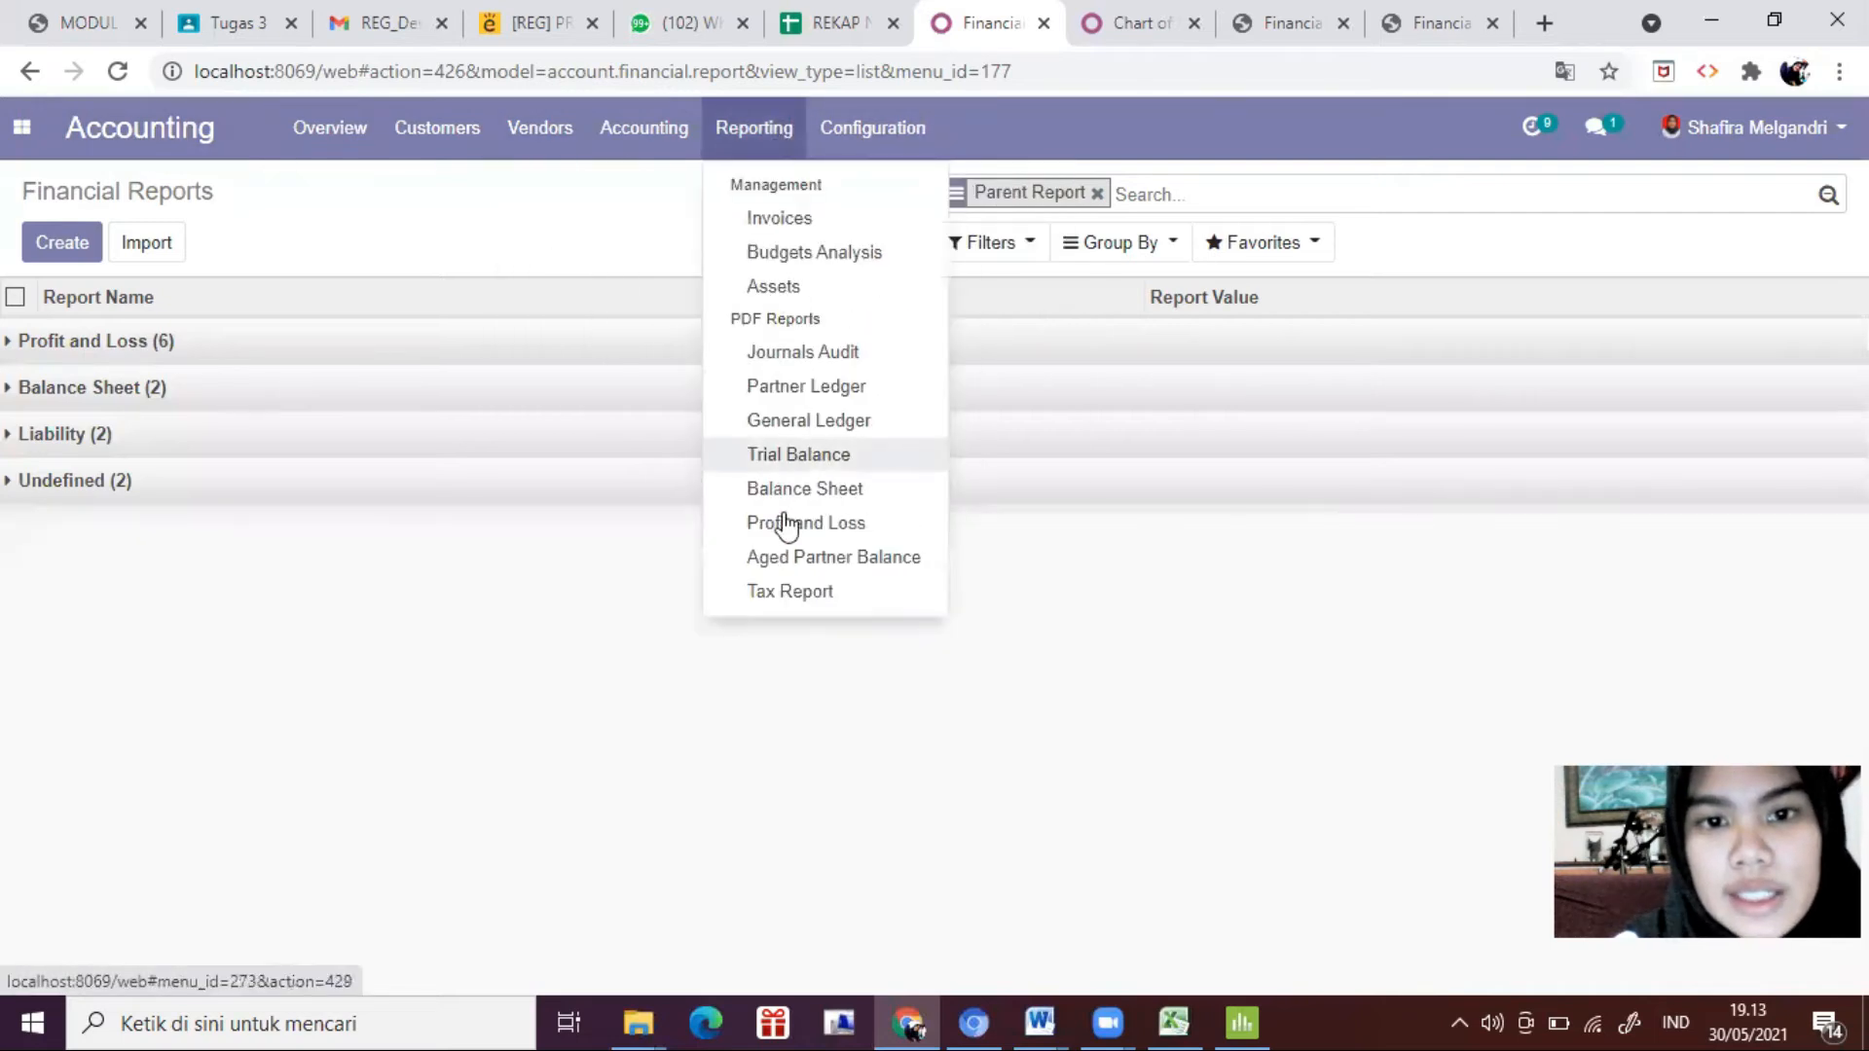
pyautogui.click(820, 491)
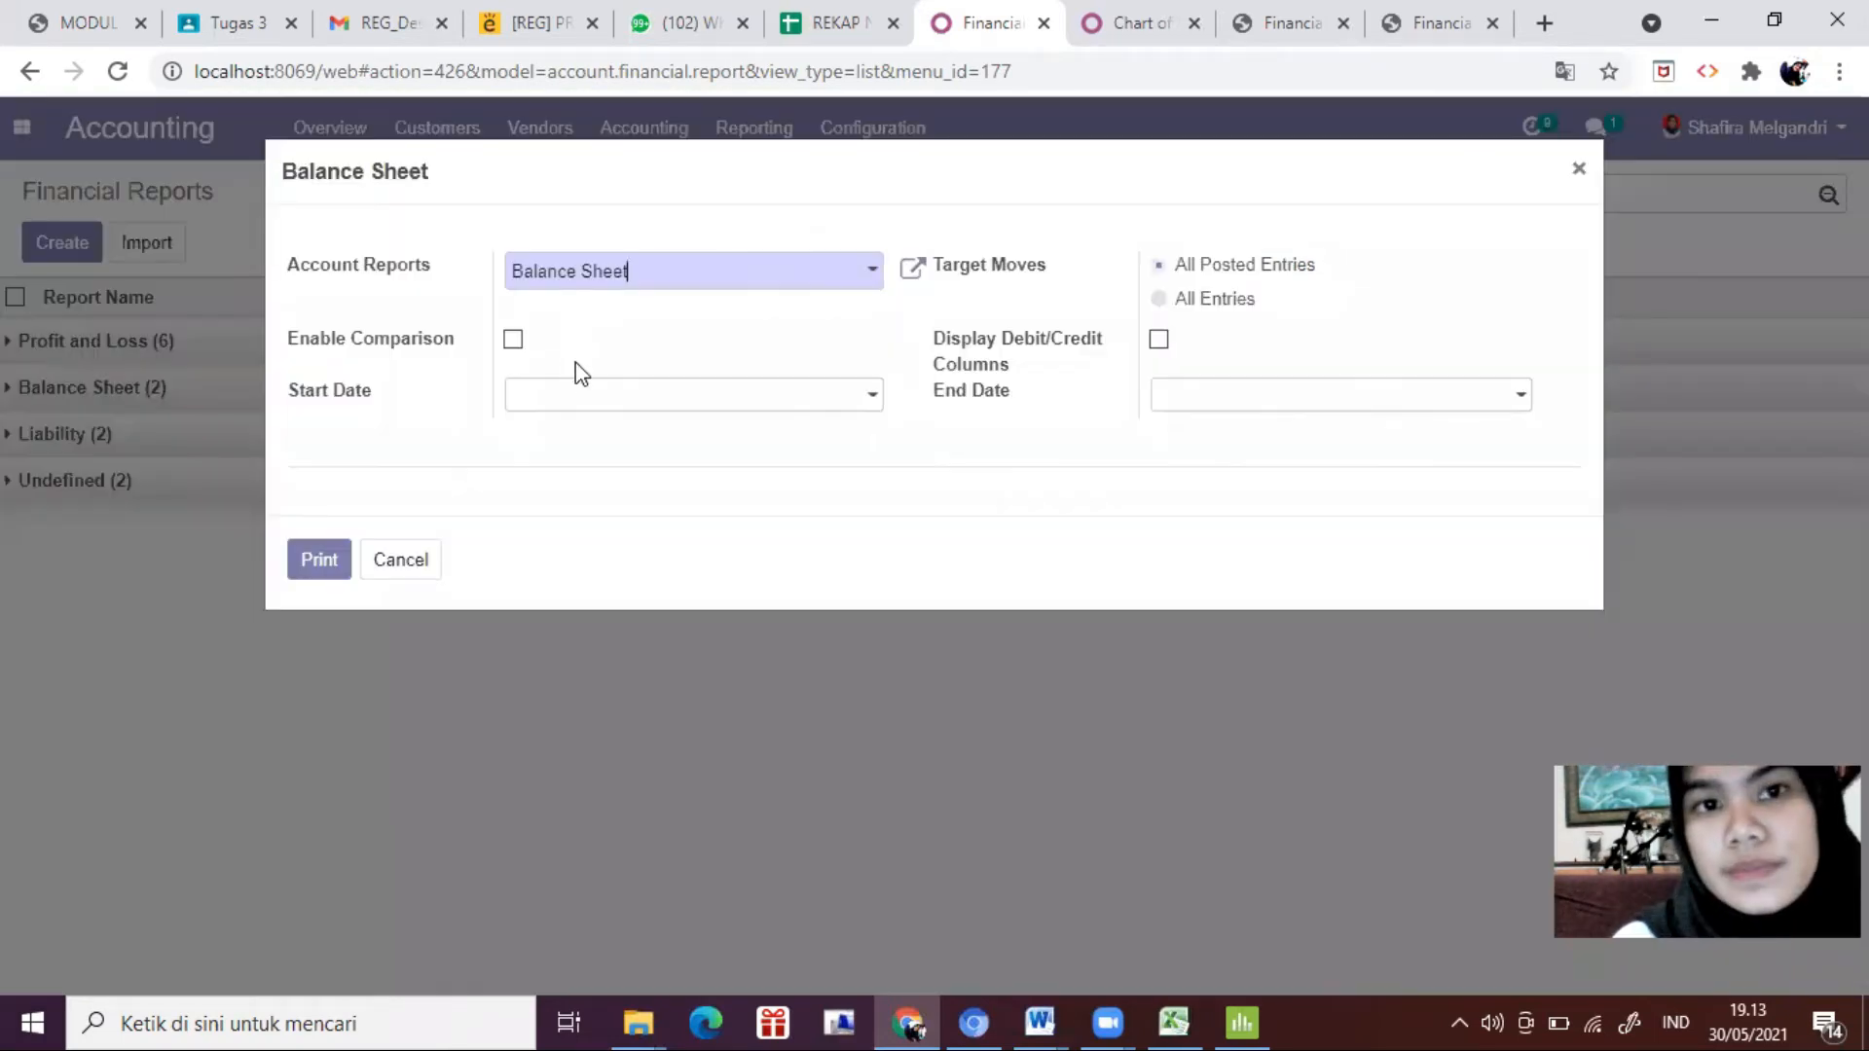
pyautogui.click(1161, 302)
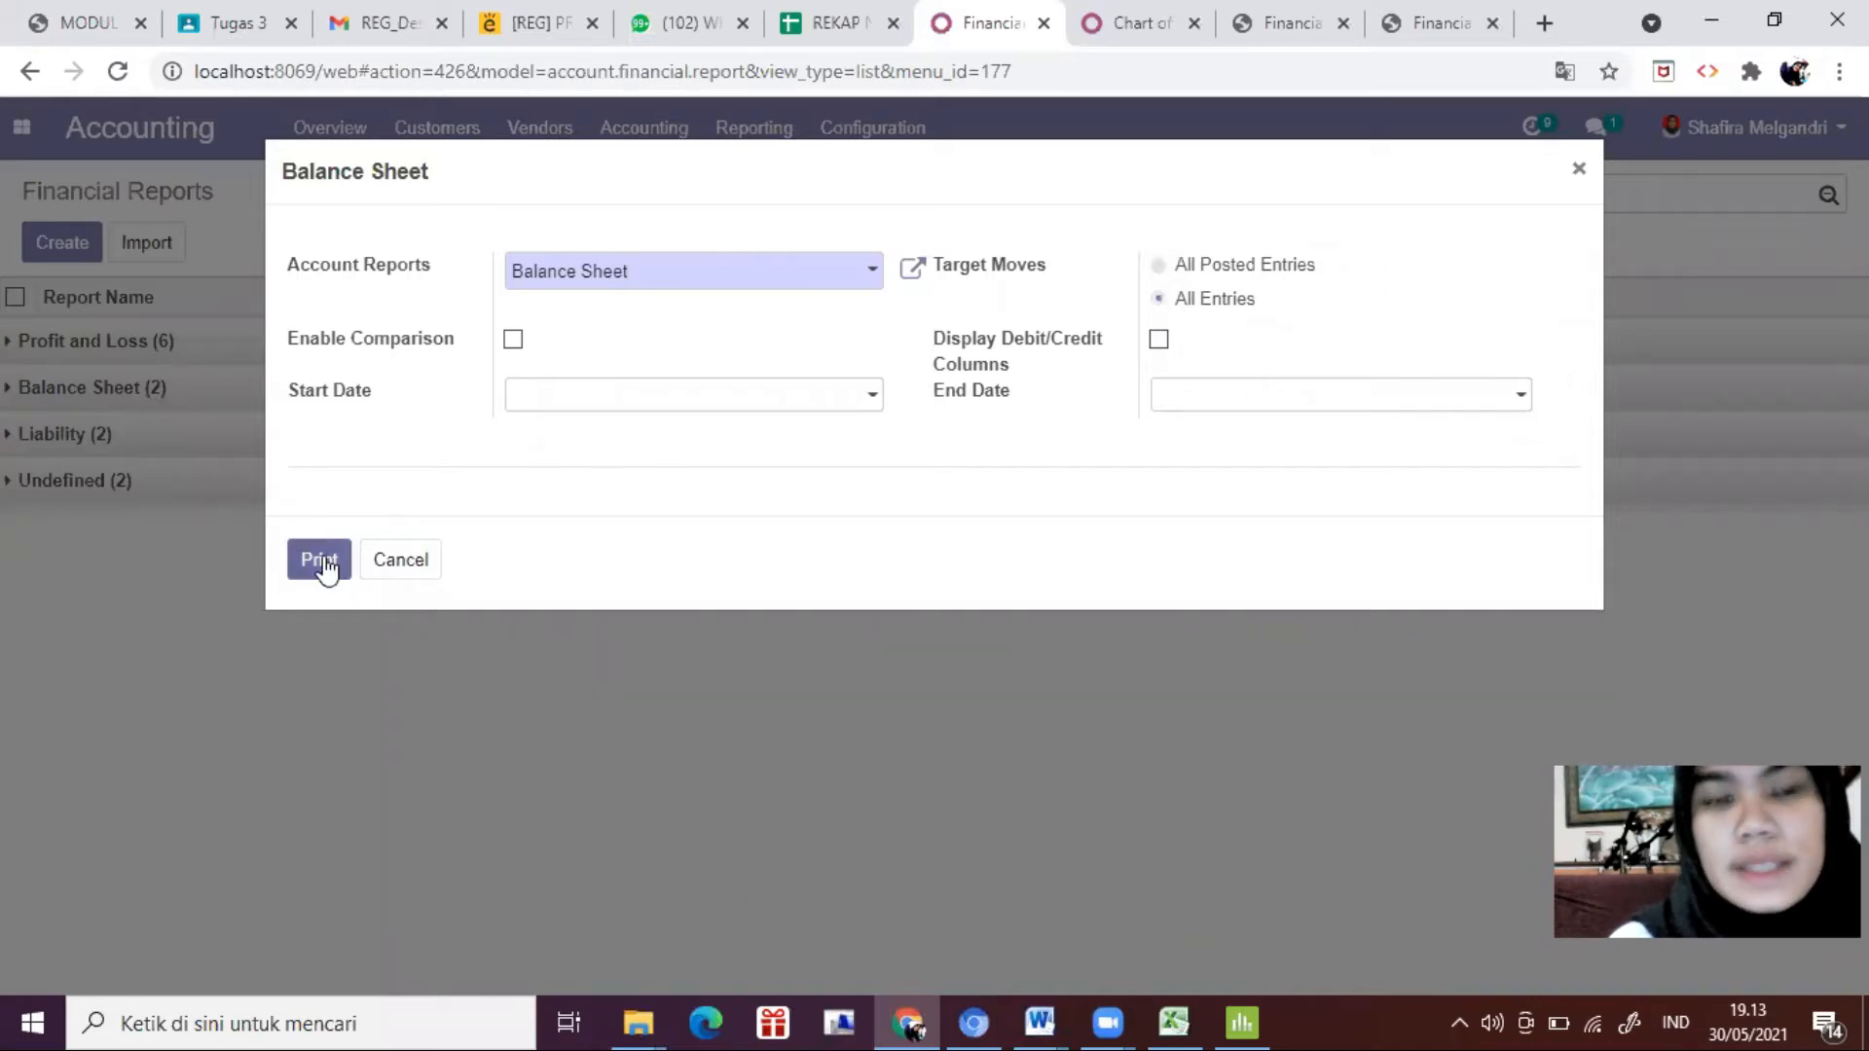
pyautogui.click(1421, 22)
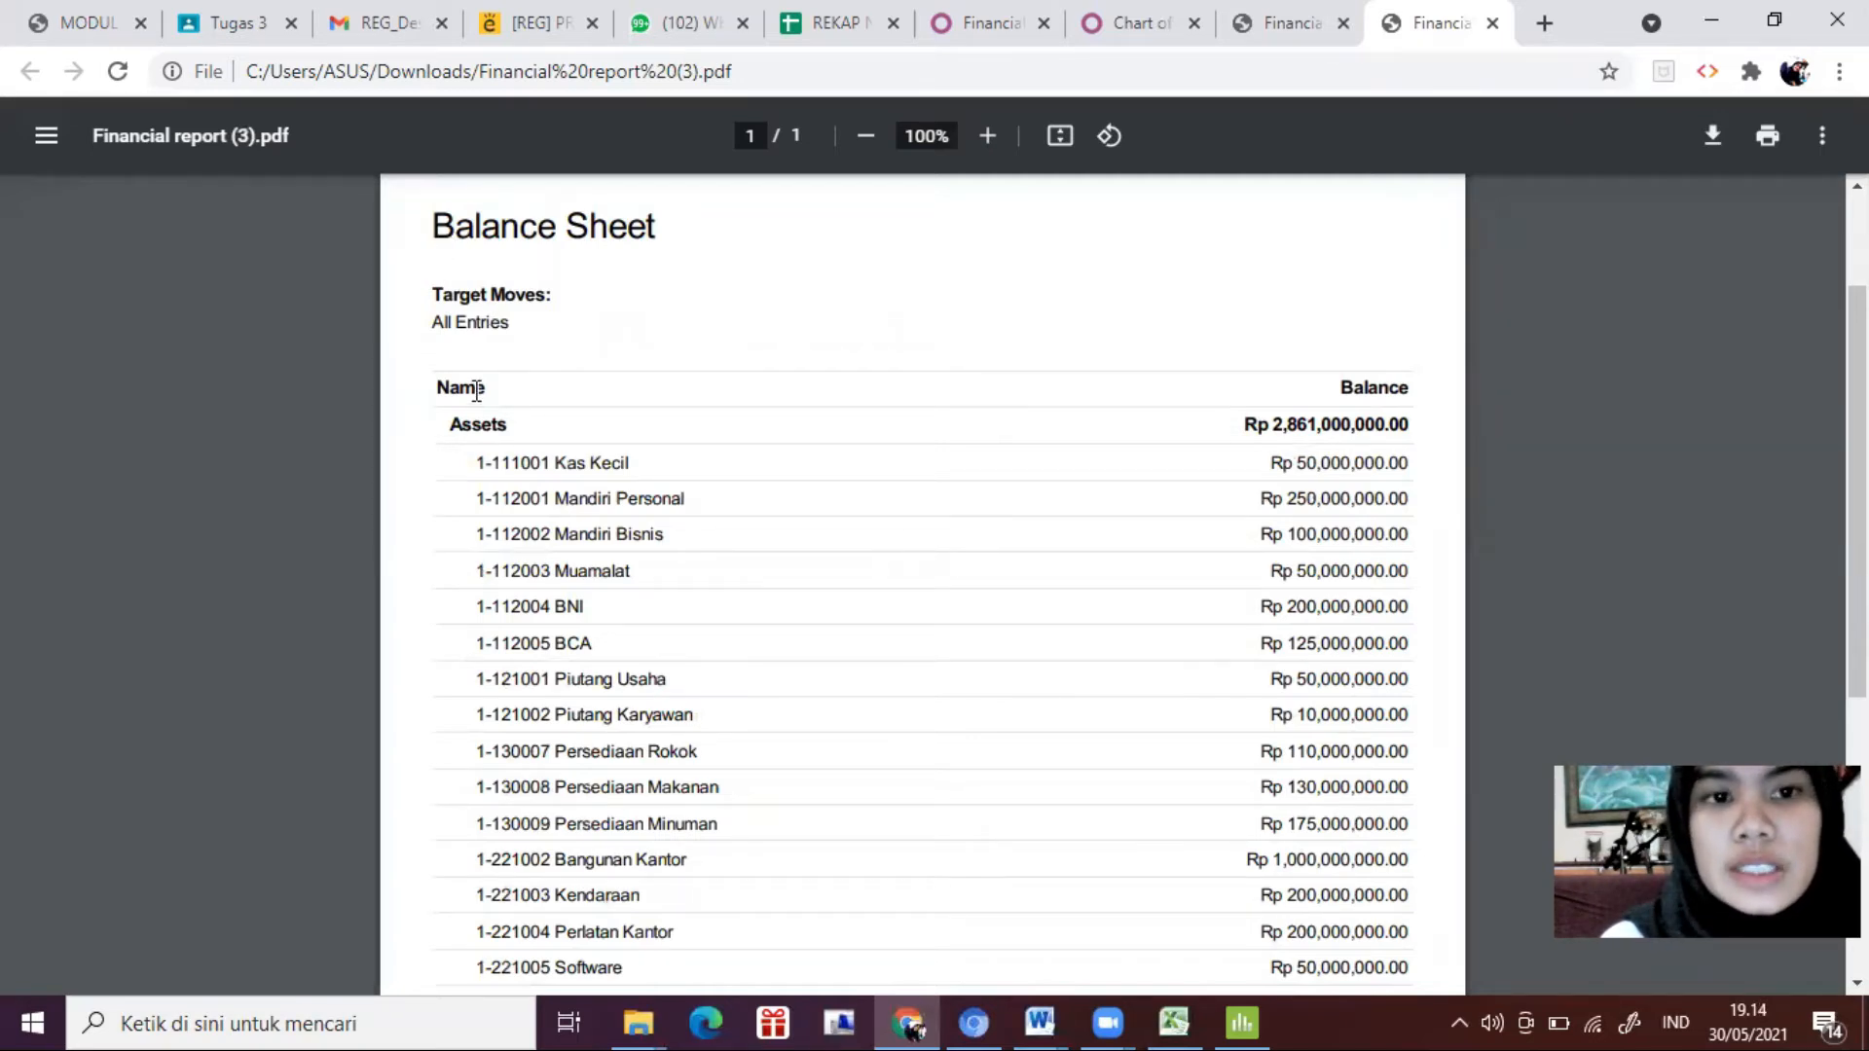
# Step: Review the Balance Sheet PDF's accounts and place it side by side with the Neraca sheet in Excel
pyautogui.scroll(-3, 482, 420)
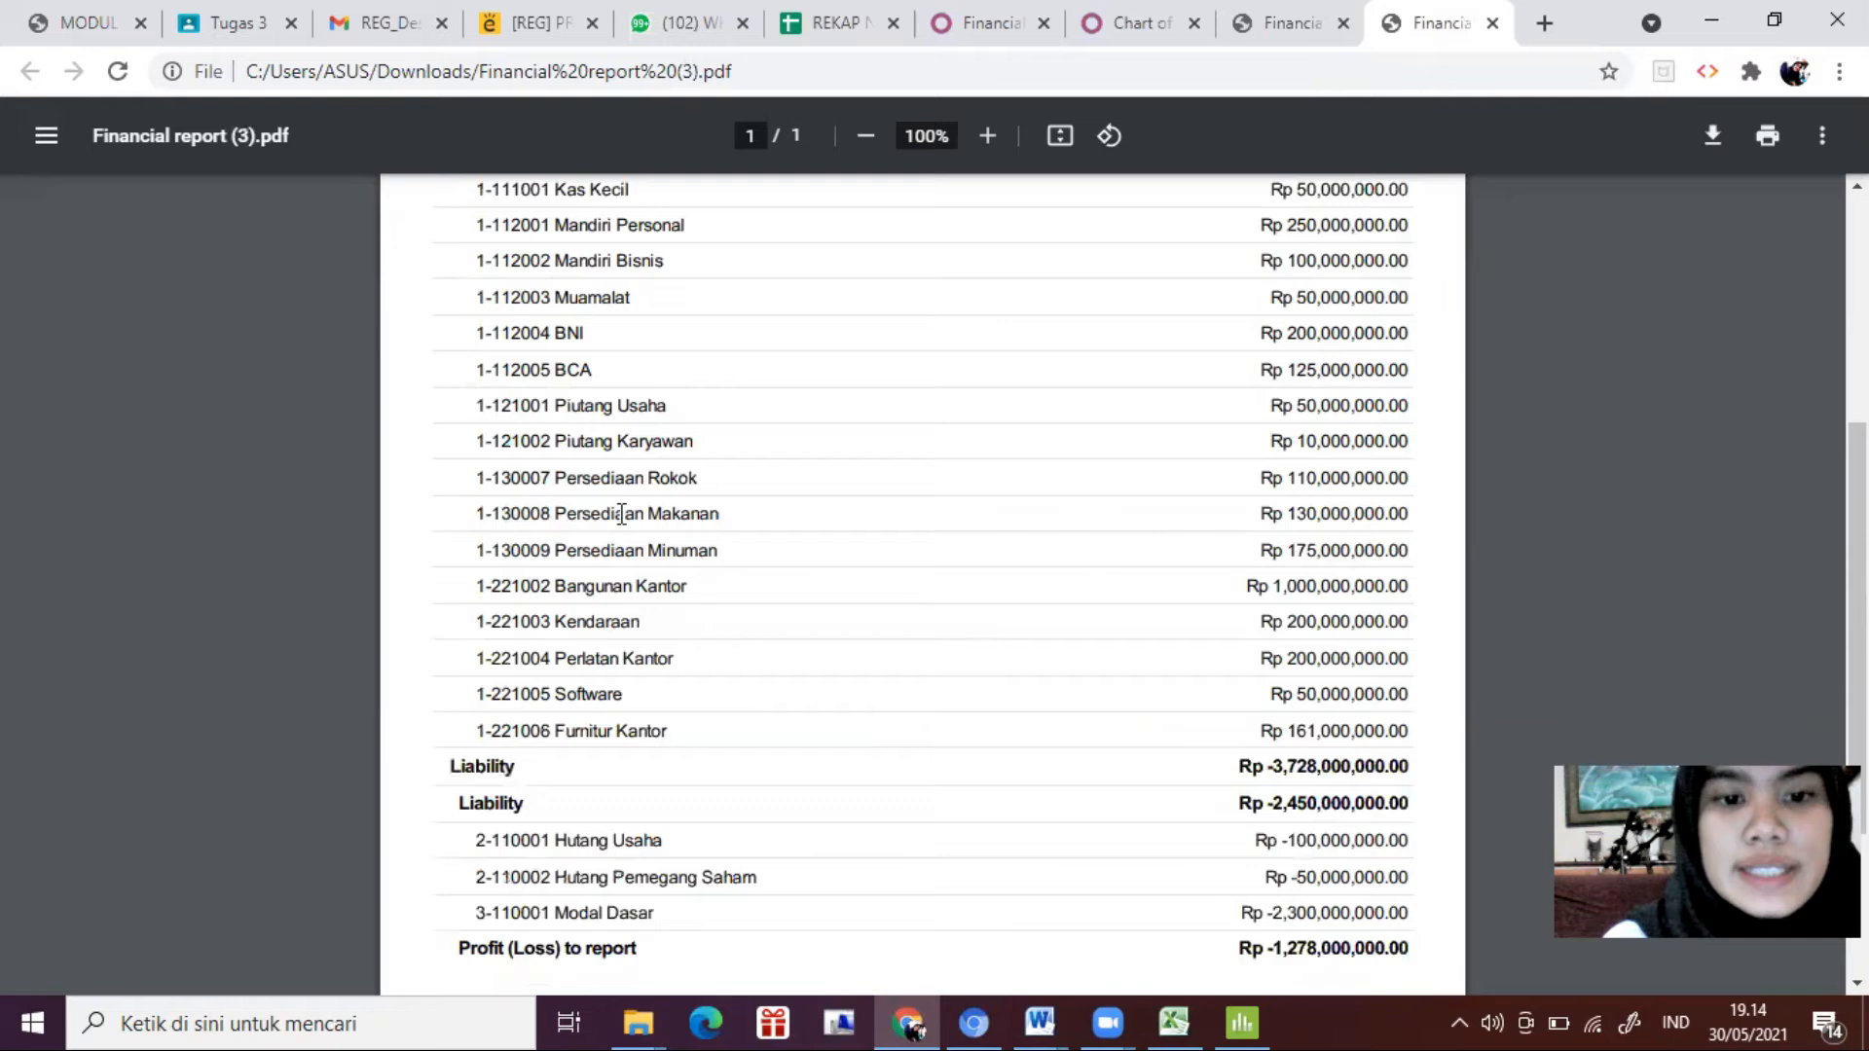
pyautogui.scroll(-3, 662, 594)
pyautogui.scroll(4, 660, 596)
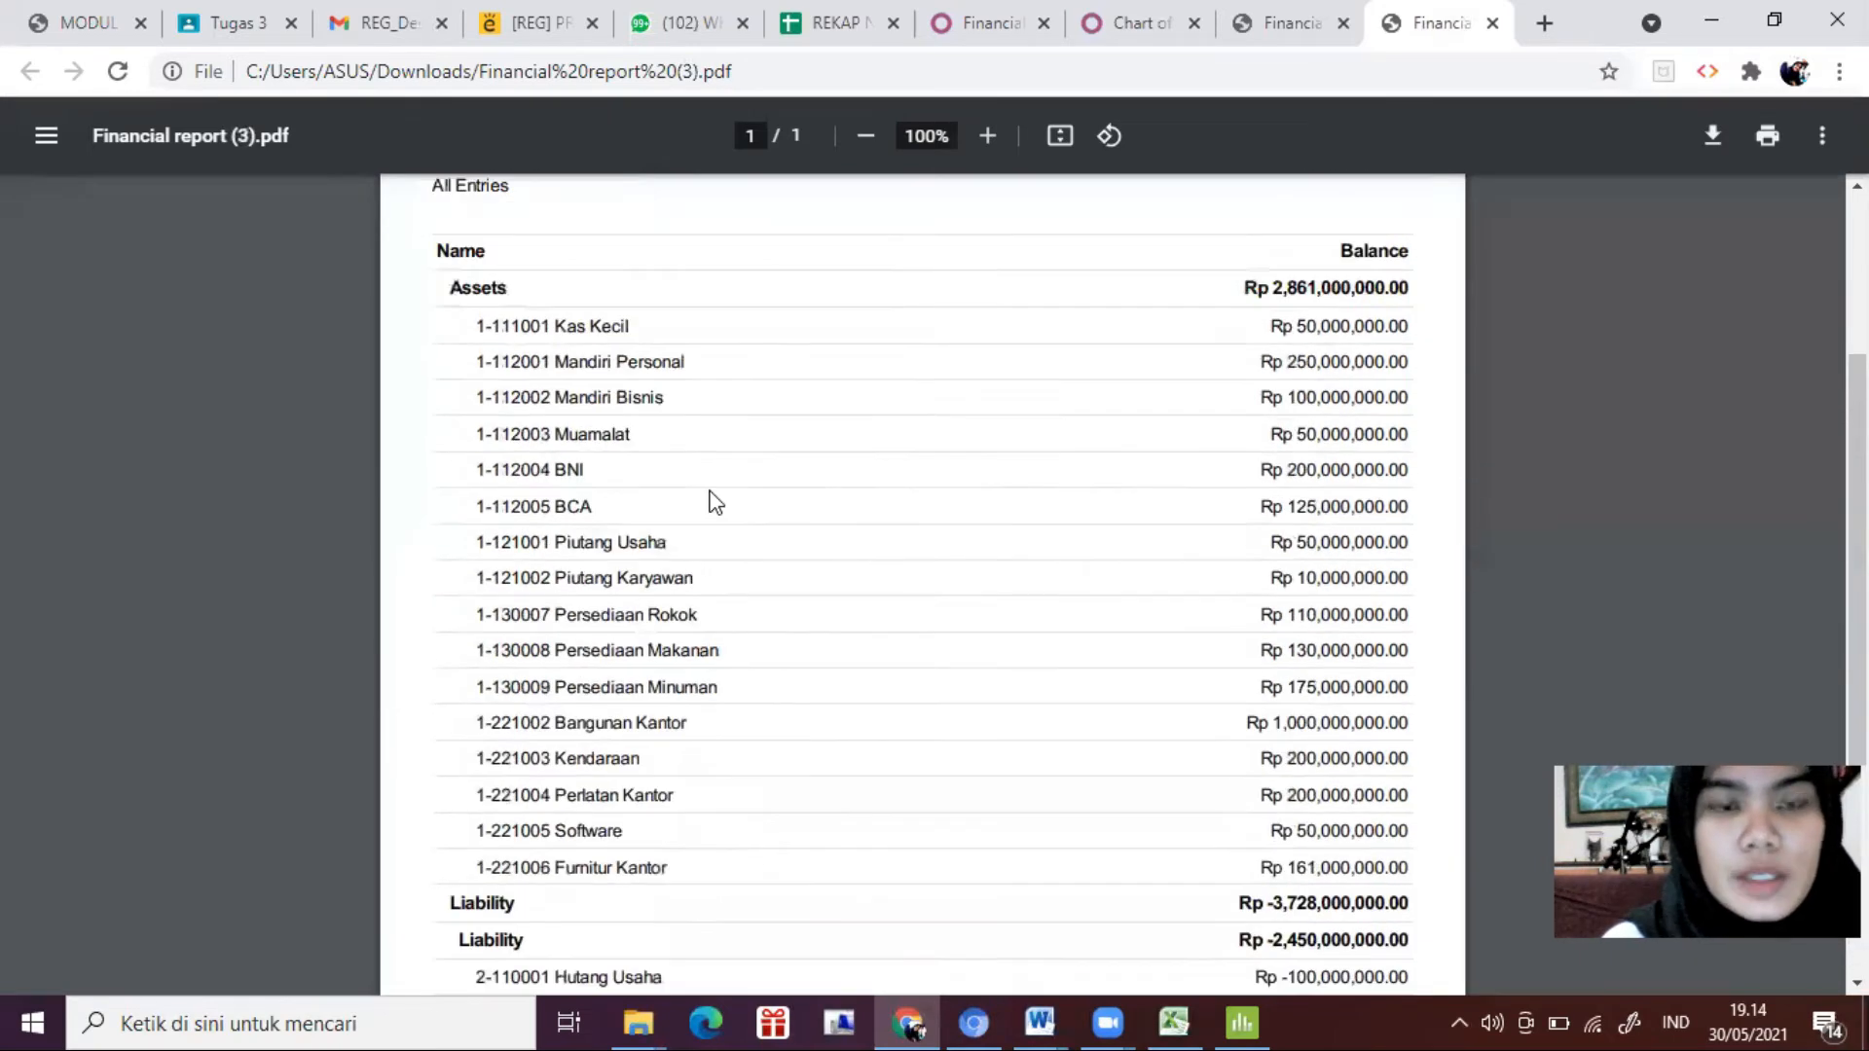
pyautogui.press('super+Left')
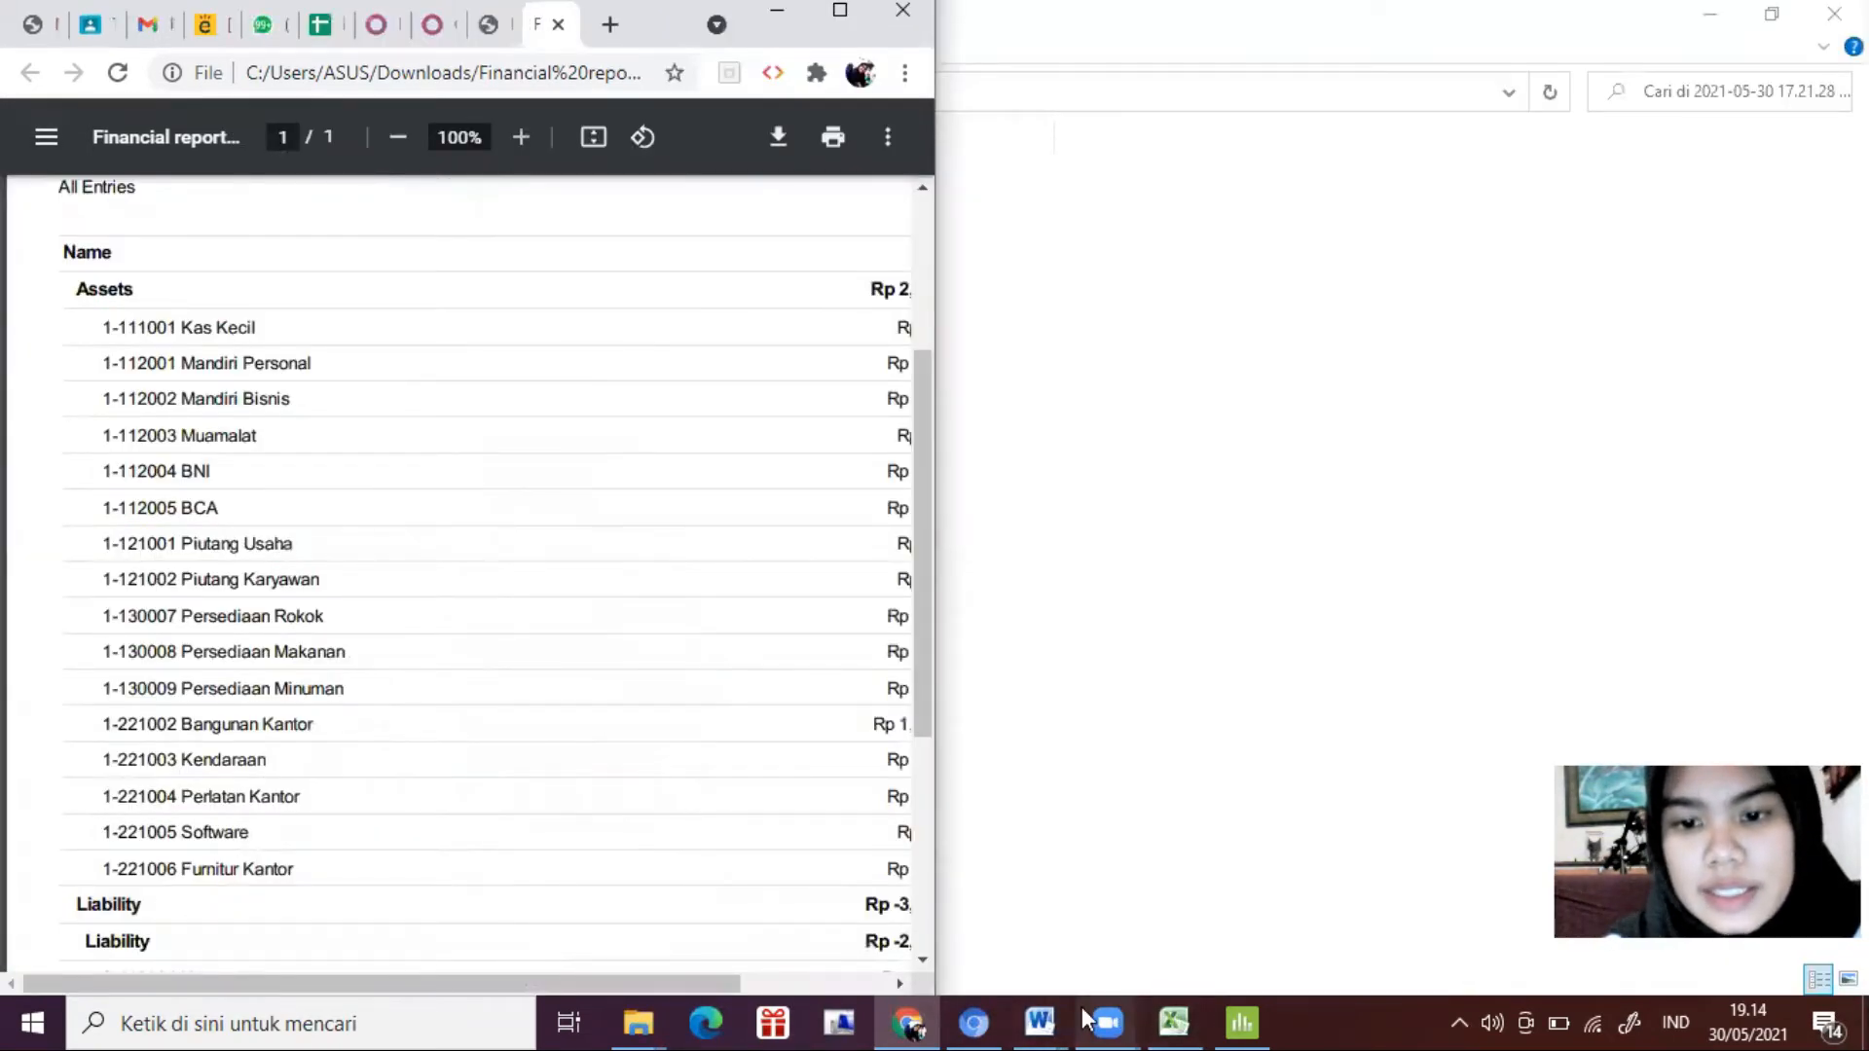
pyautogui.click(1174, 1022)
pyautogui.click(1293, 658)
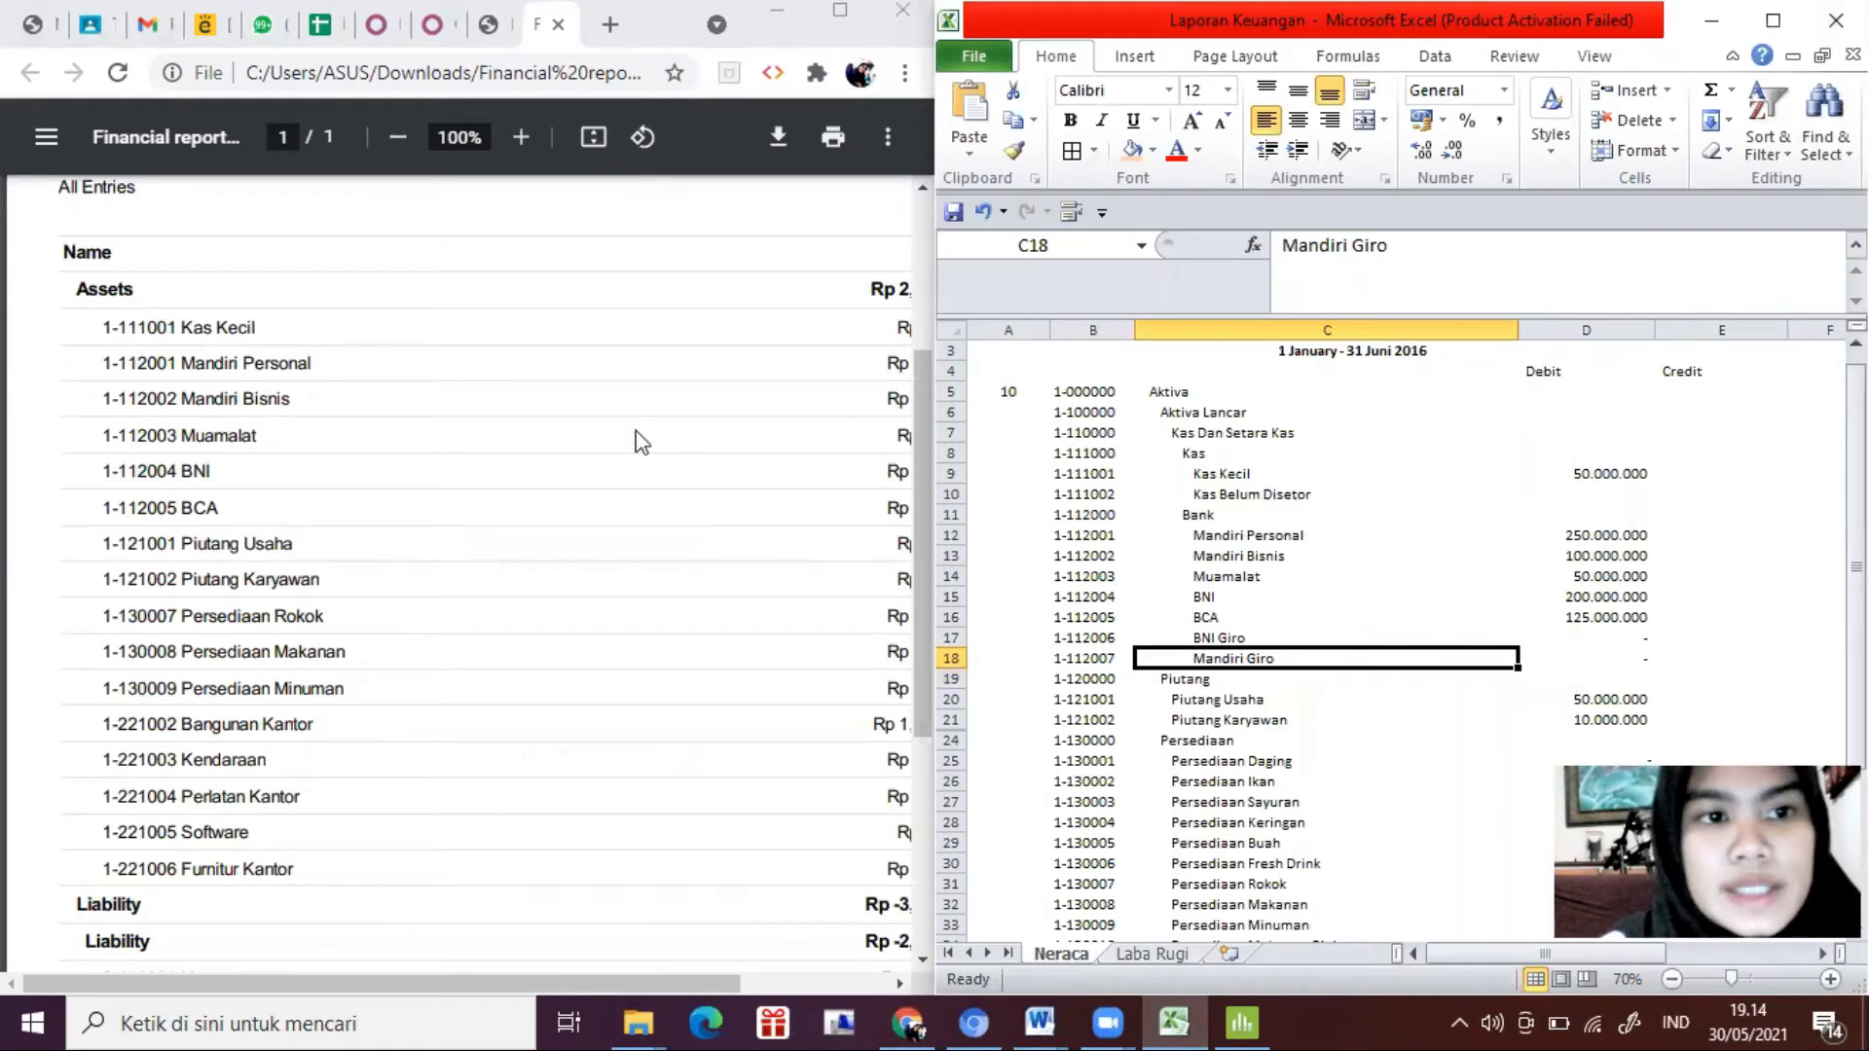
# Step: Compare the Aktiva and Aktiva Lancar hierarchy in the Neraca sheet with the Assets section of the Balance Sheet PDF
pyautogui.click(1257, 413)
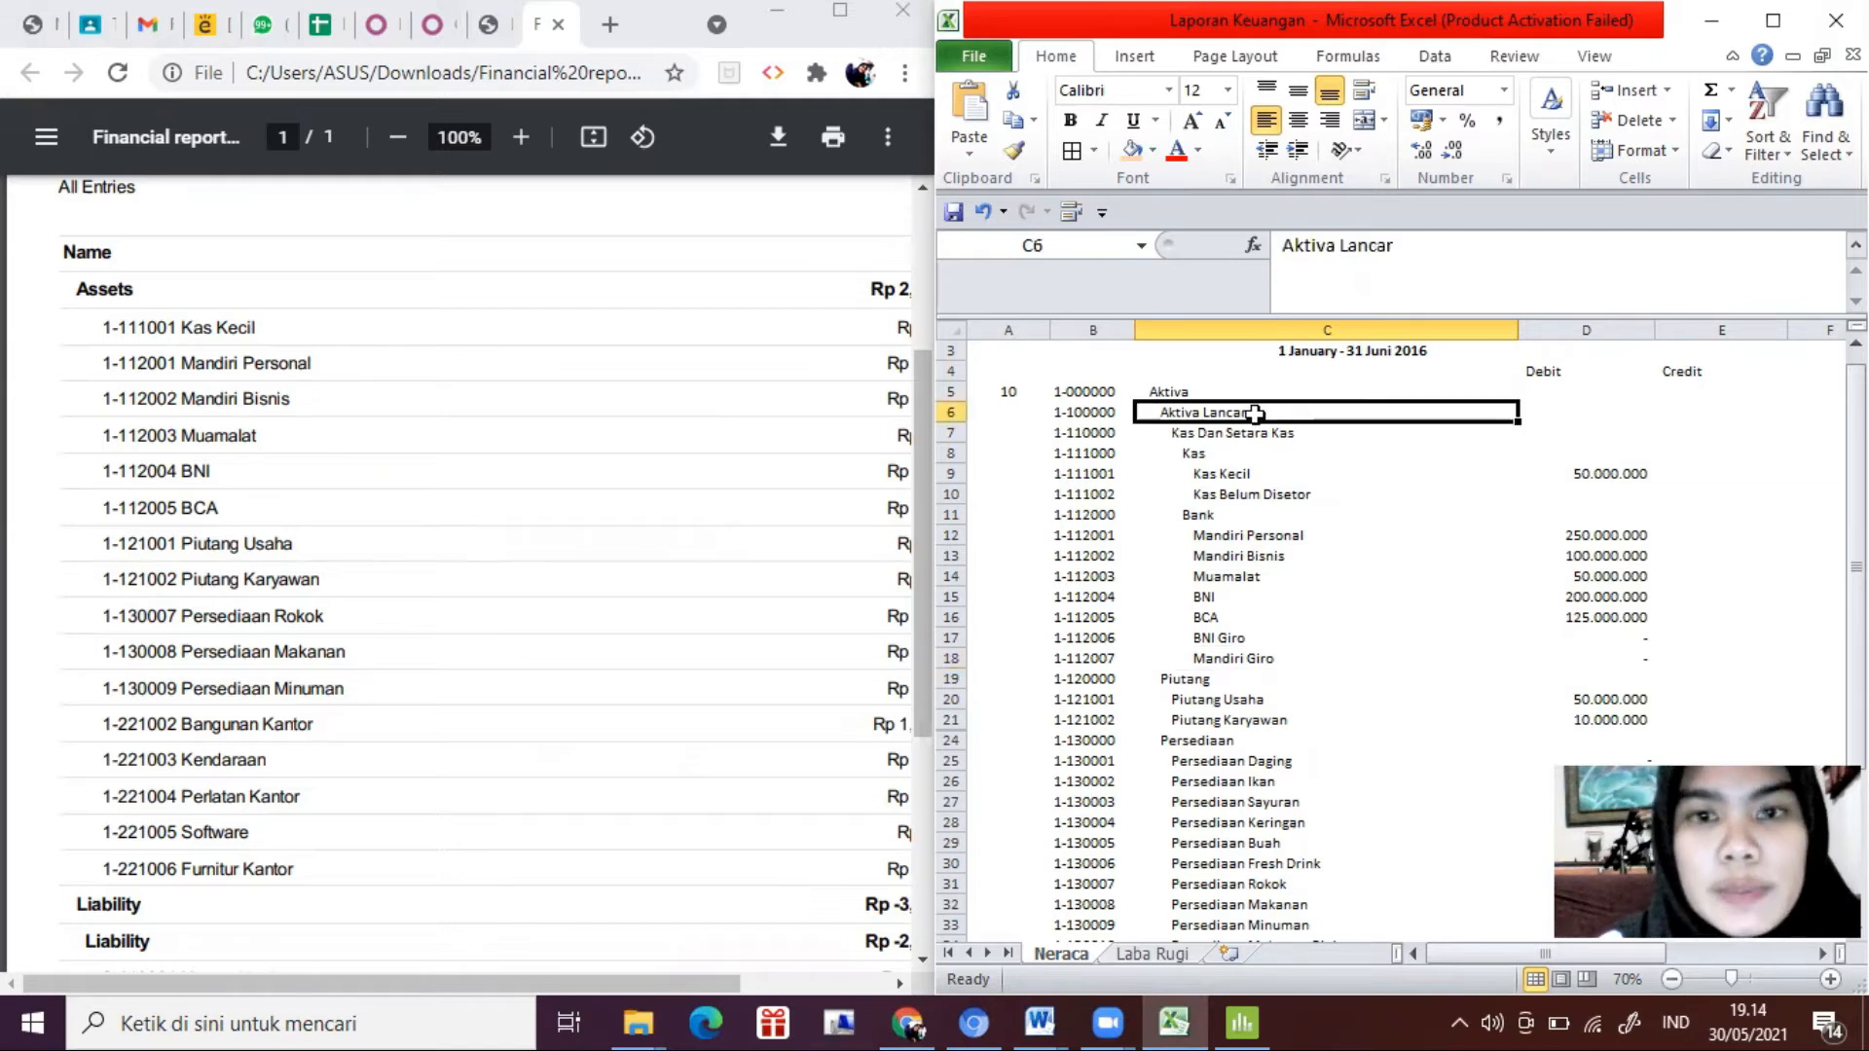
pyautogui.click(1208, 392)
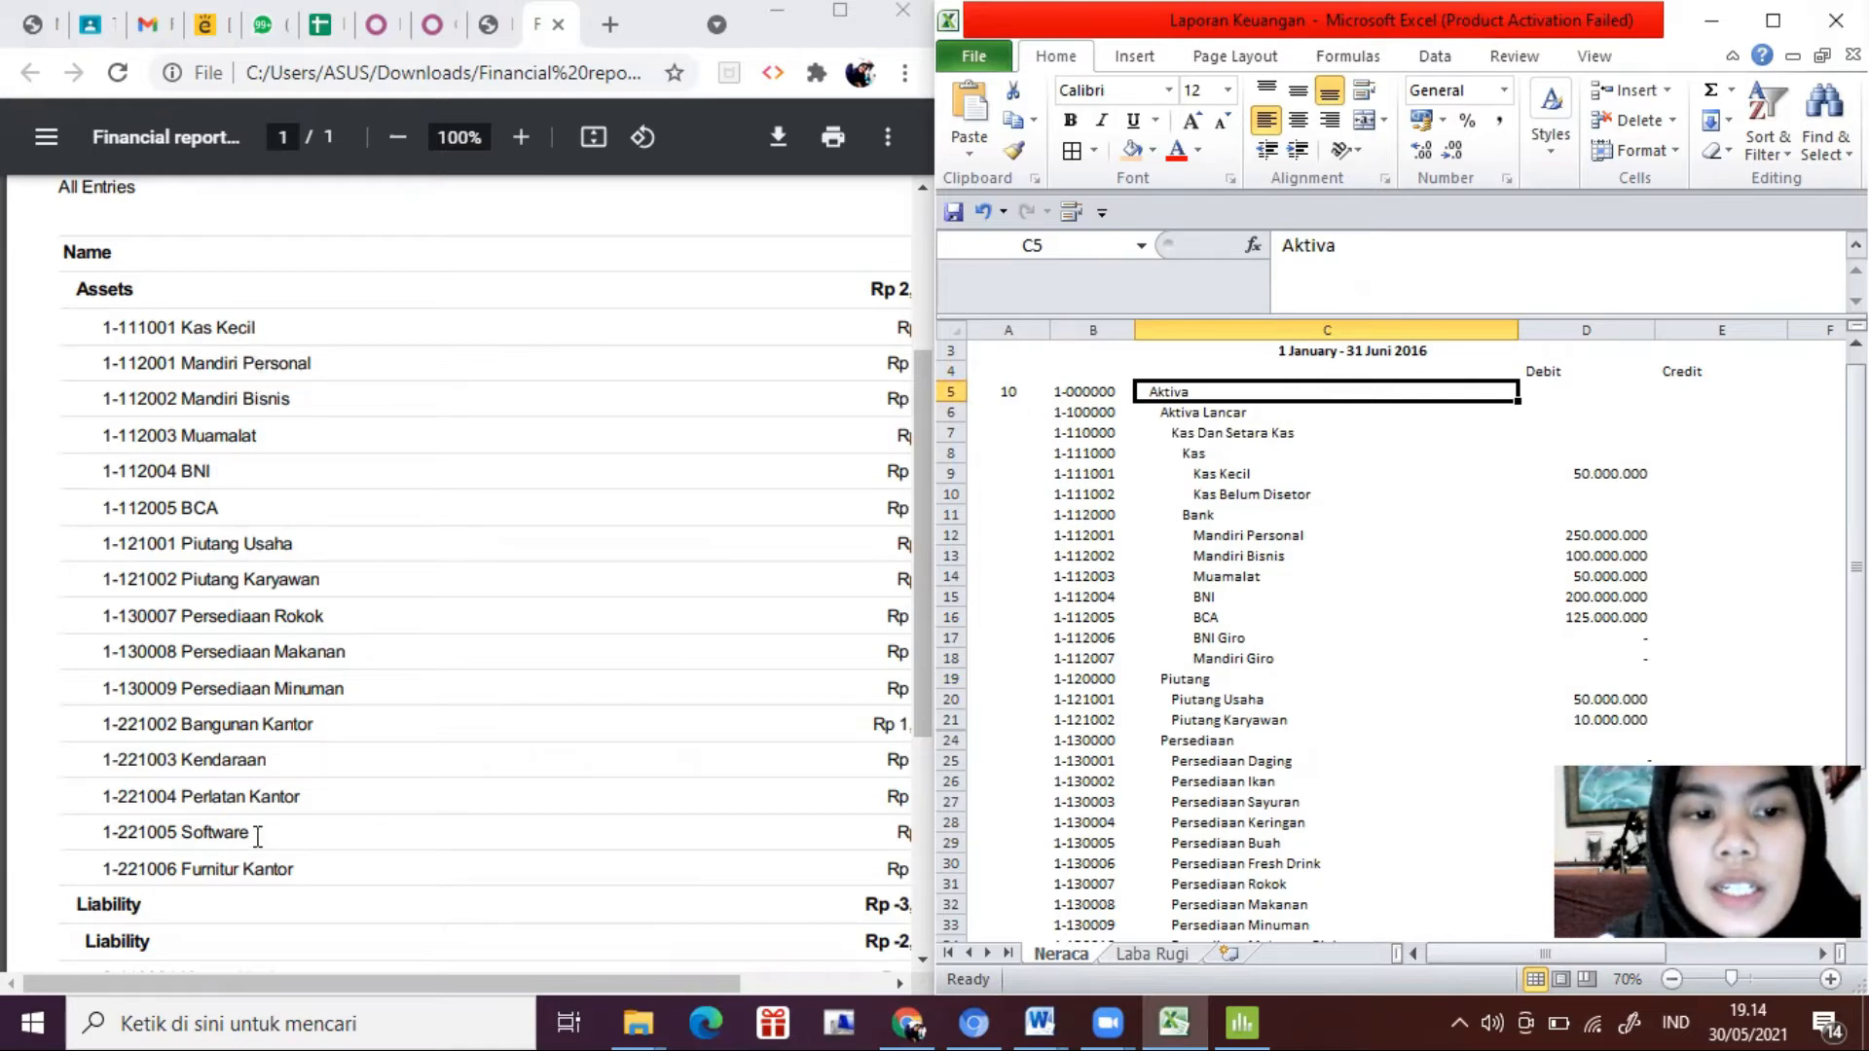
pyautogui.click(1351, 631)
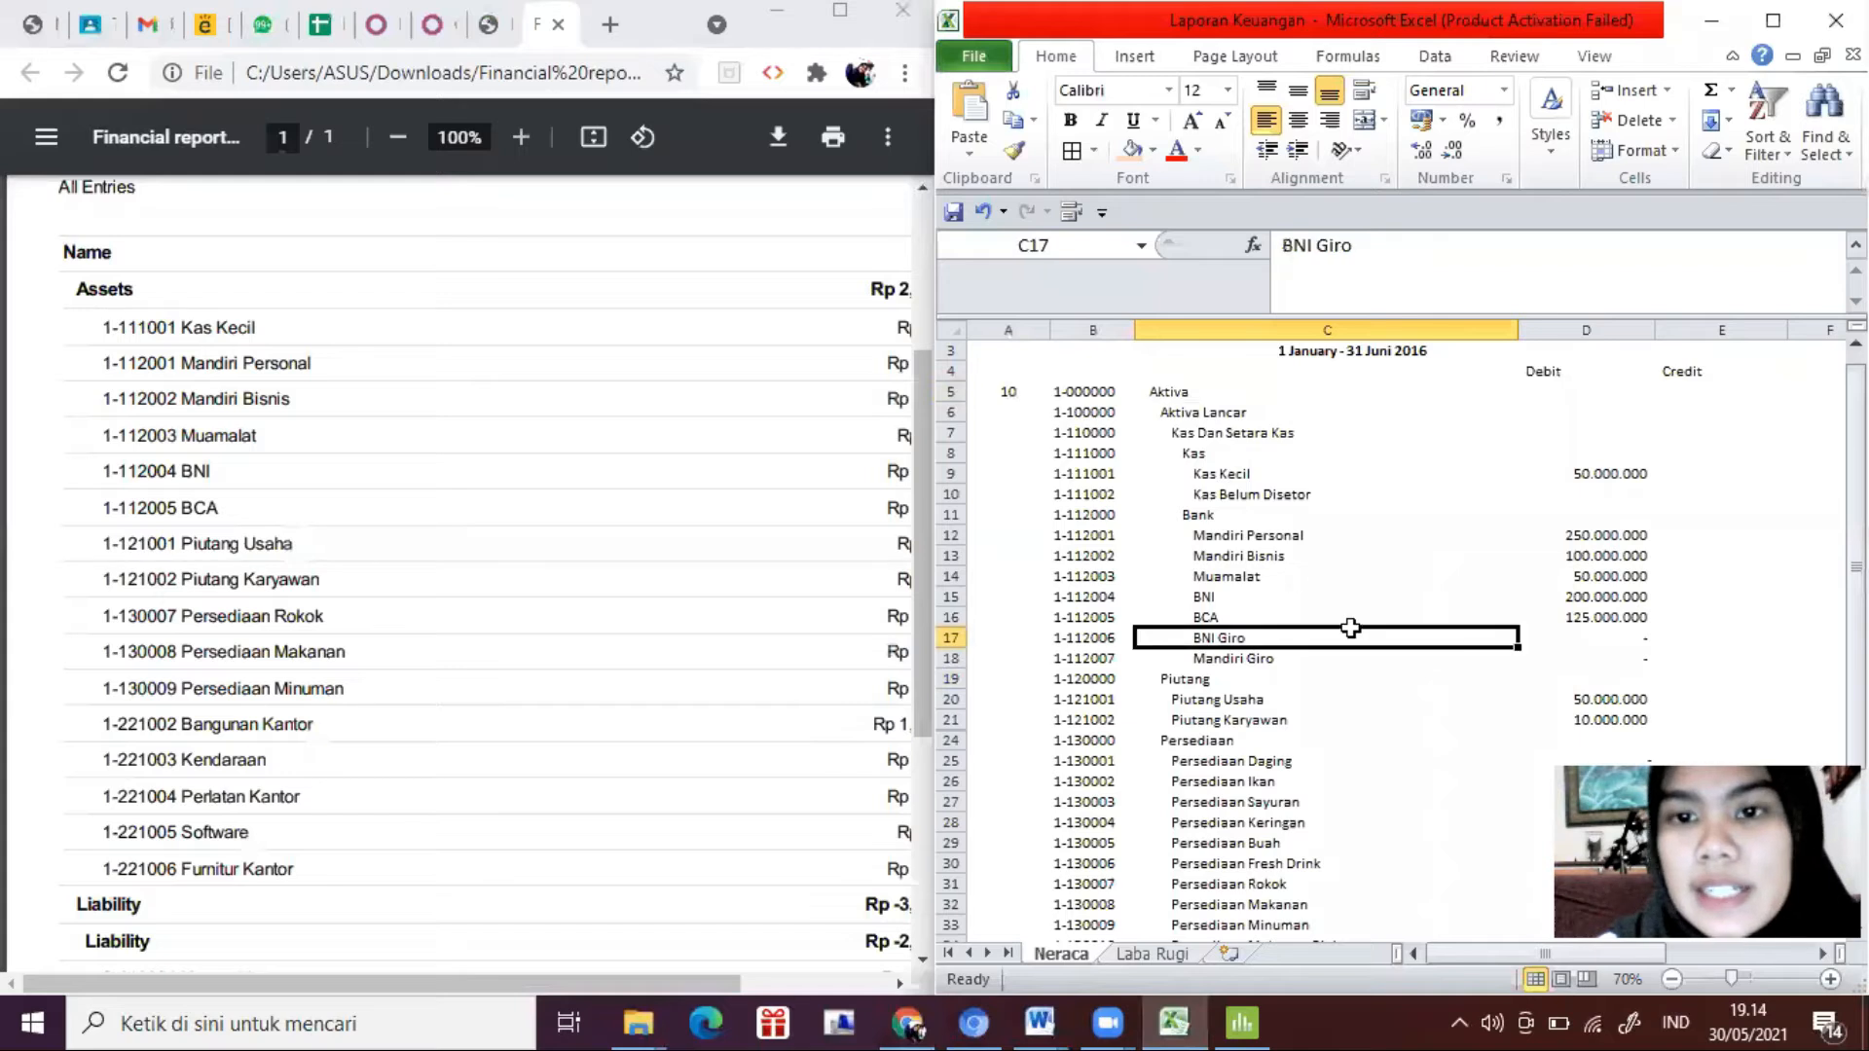
pyautogui.click(1079, 394)
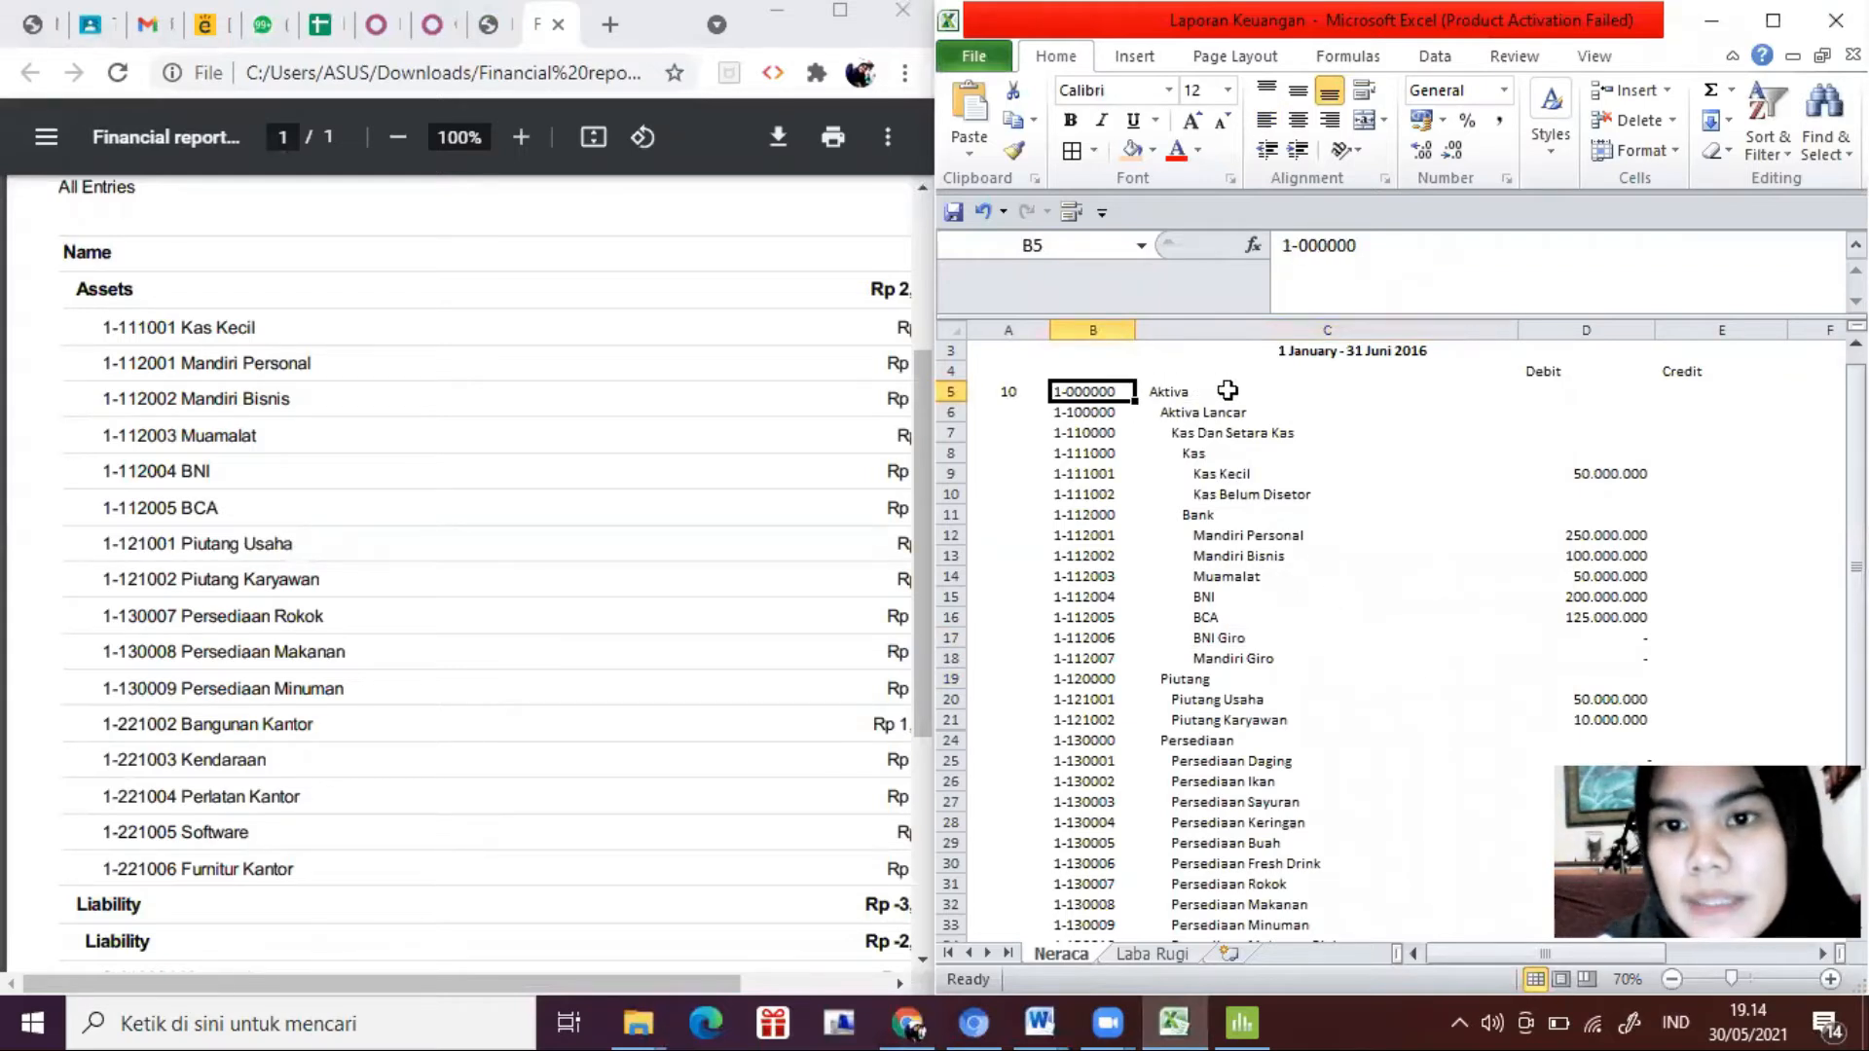
pyautogui.click(1228, 391)
pyautogui.scroll(1, 1370, 395)
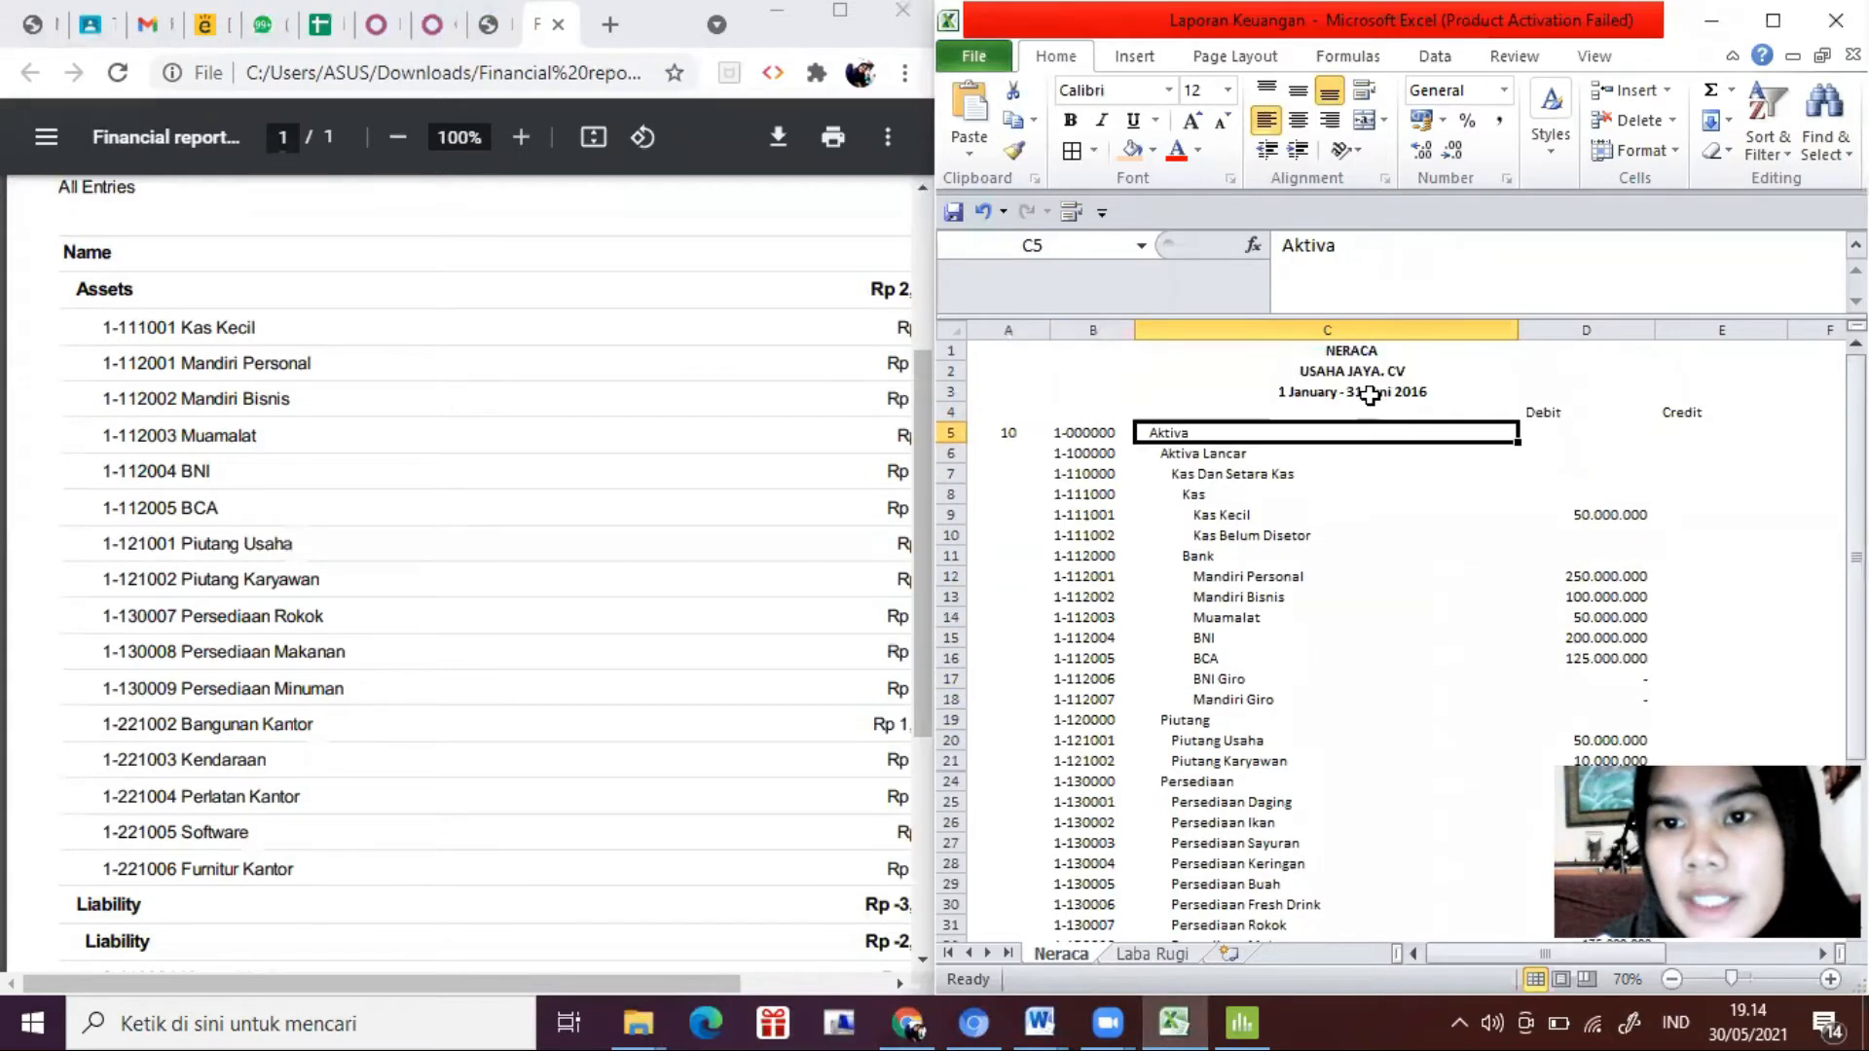
pyautogui.scroll(-5, 1217, 642)
pyautogui.scroll(5, 1218, 658)
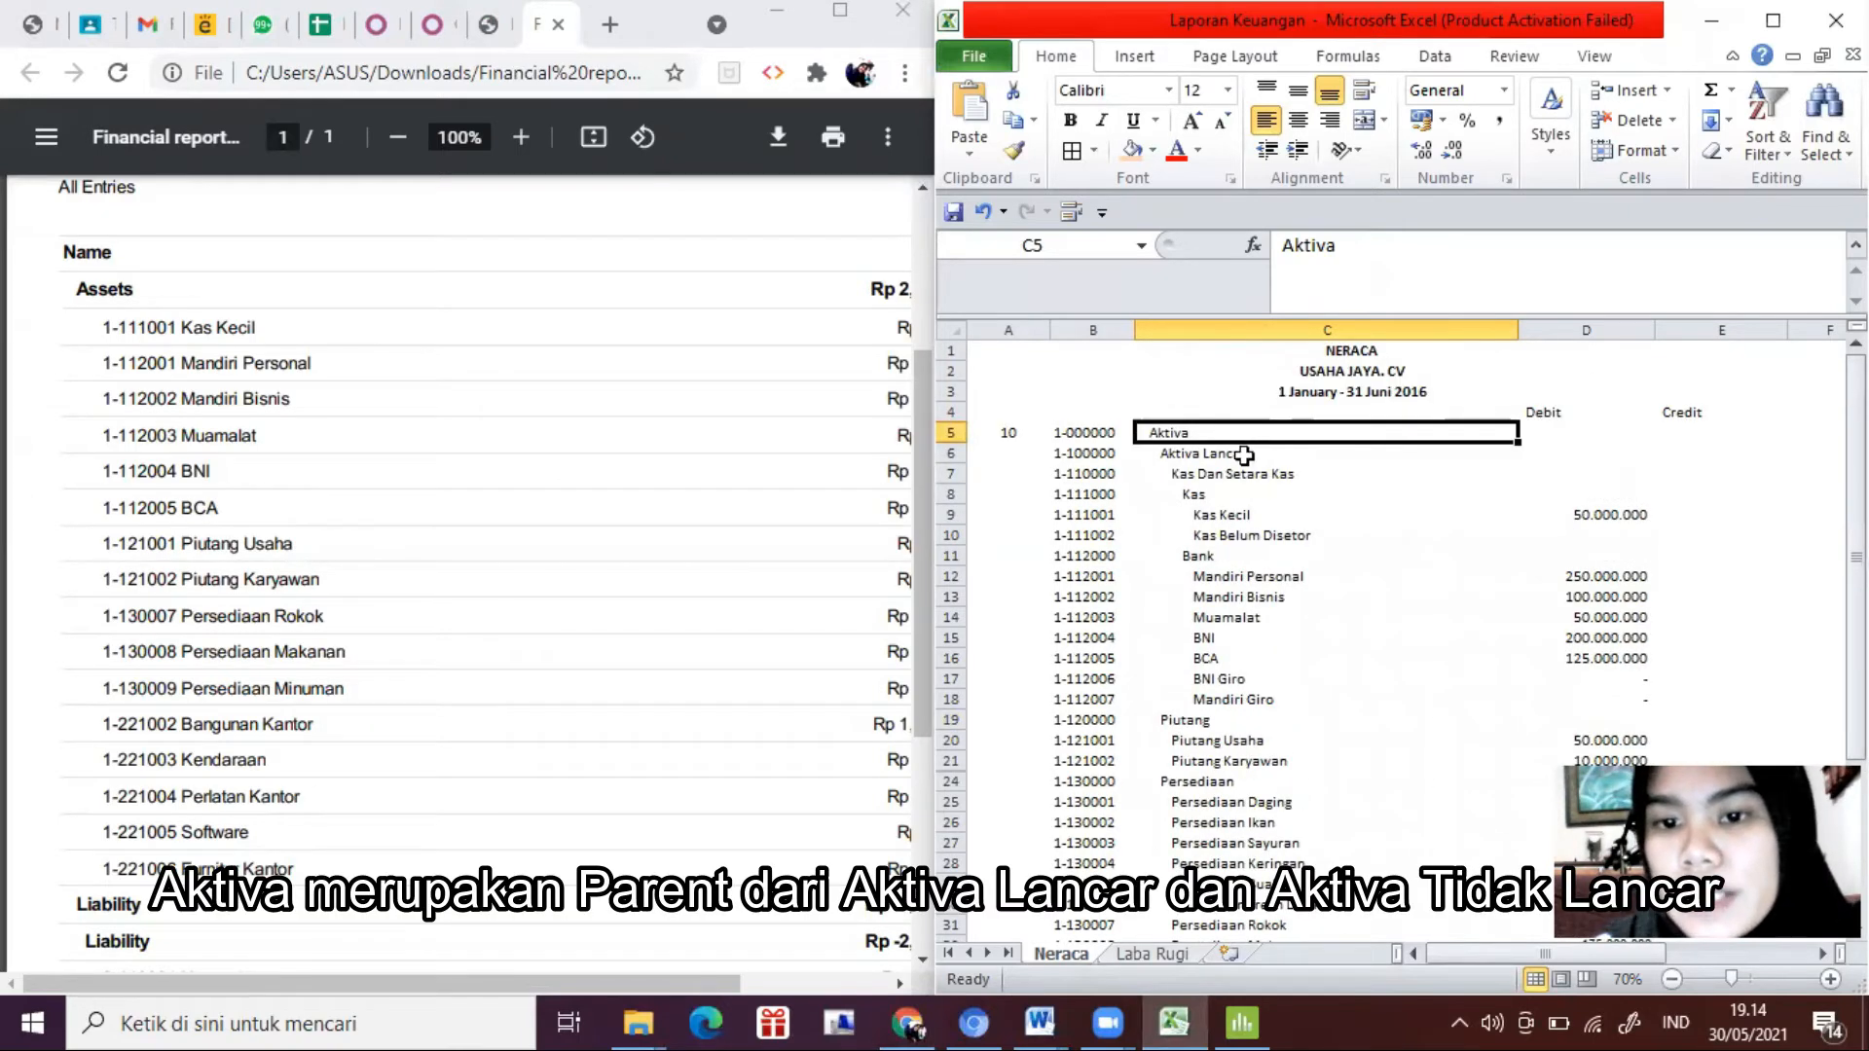
# Step: Examine the Aktiva Tidak Lancar and Hutang dan Modal sections of the Neraca sheet
pyautogui.scroll(-8, 1219, 766)
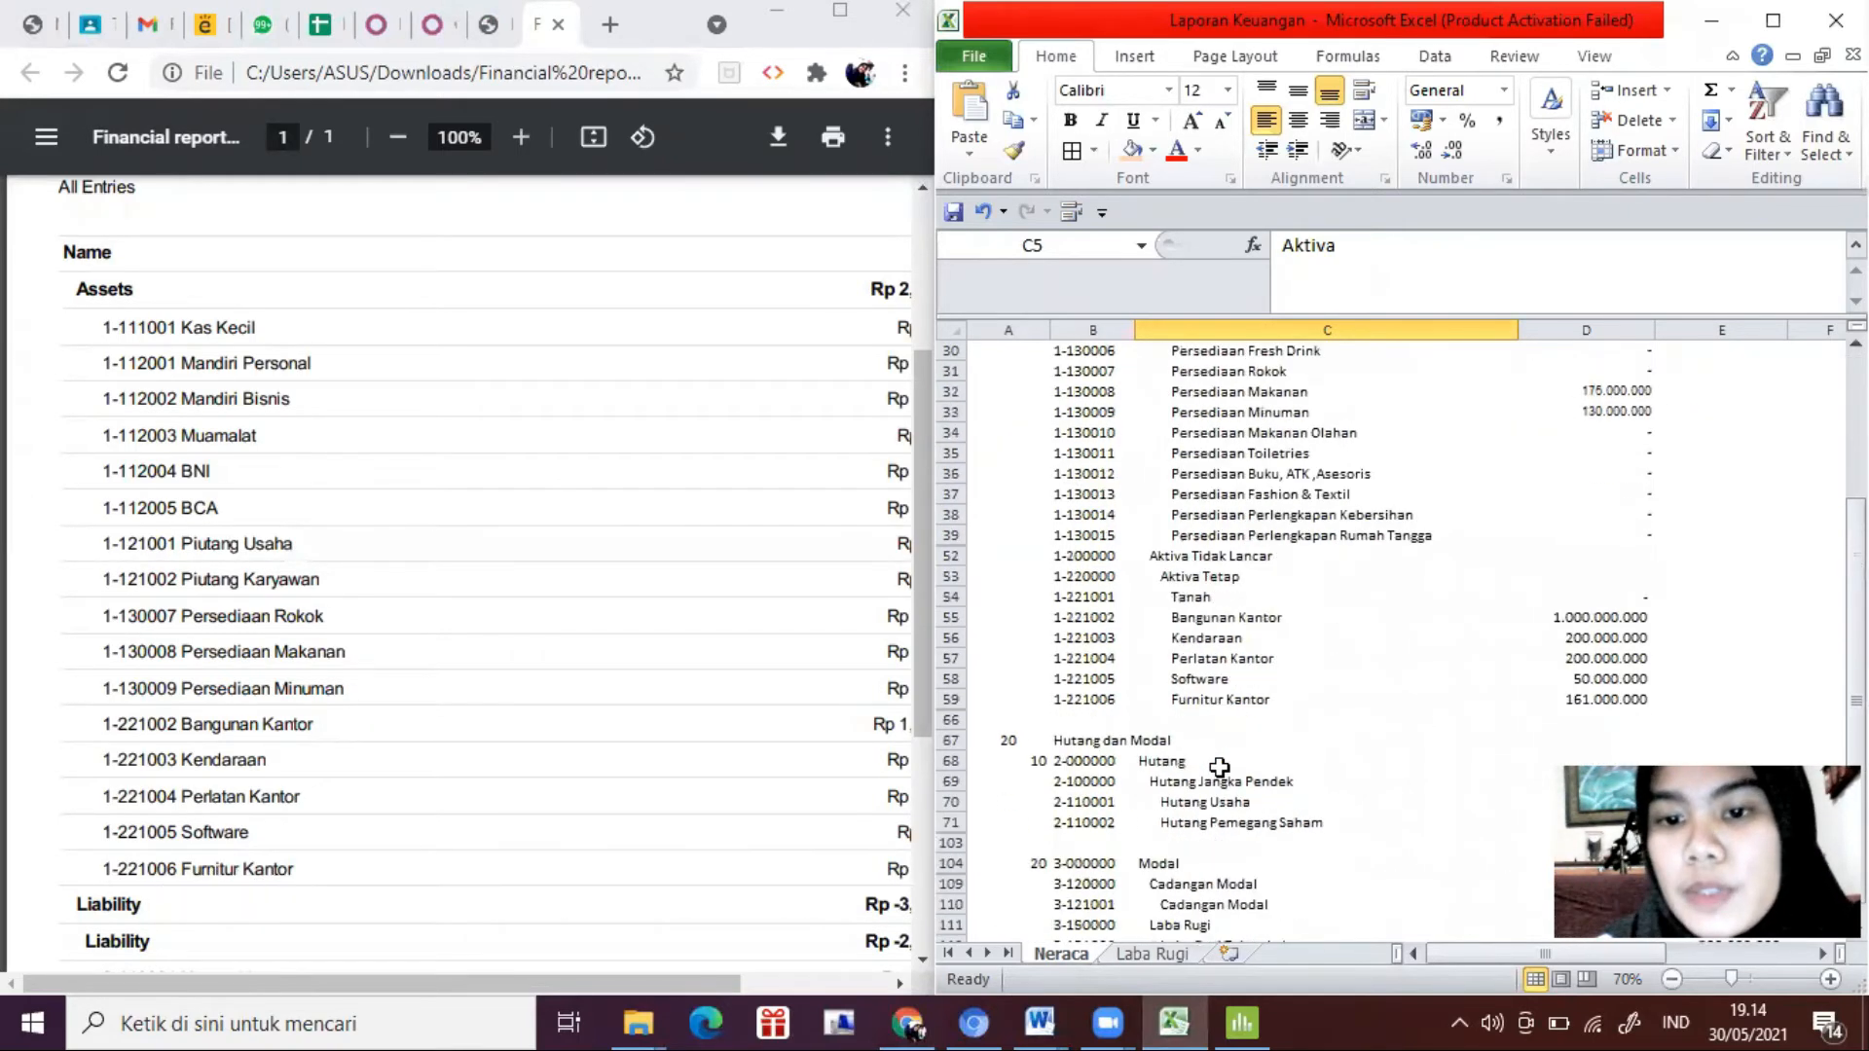
pyautogui.click(1149, 743)
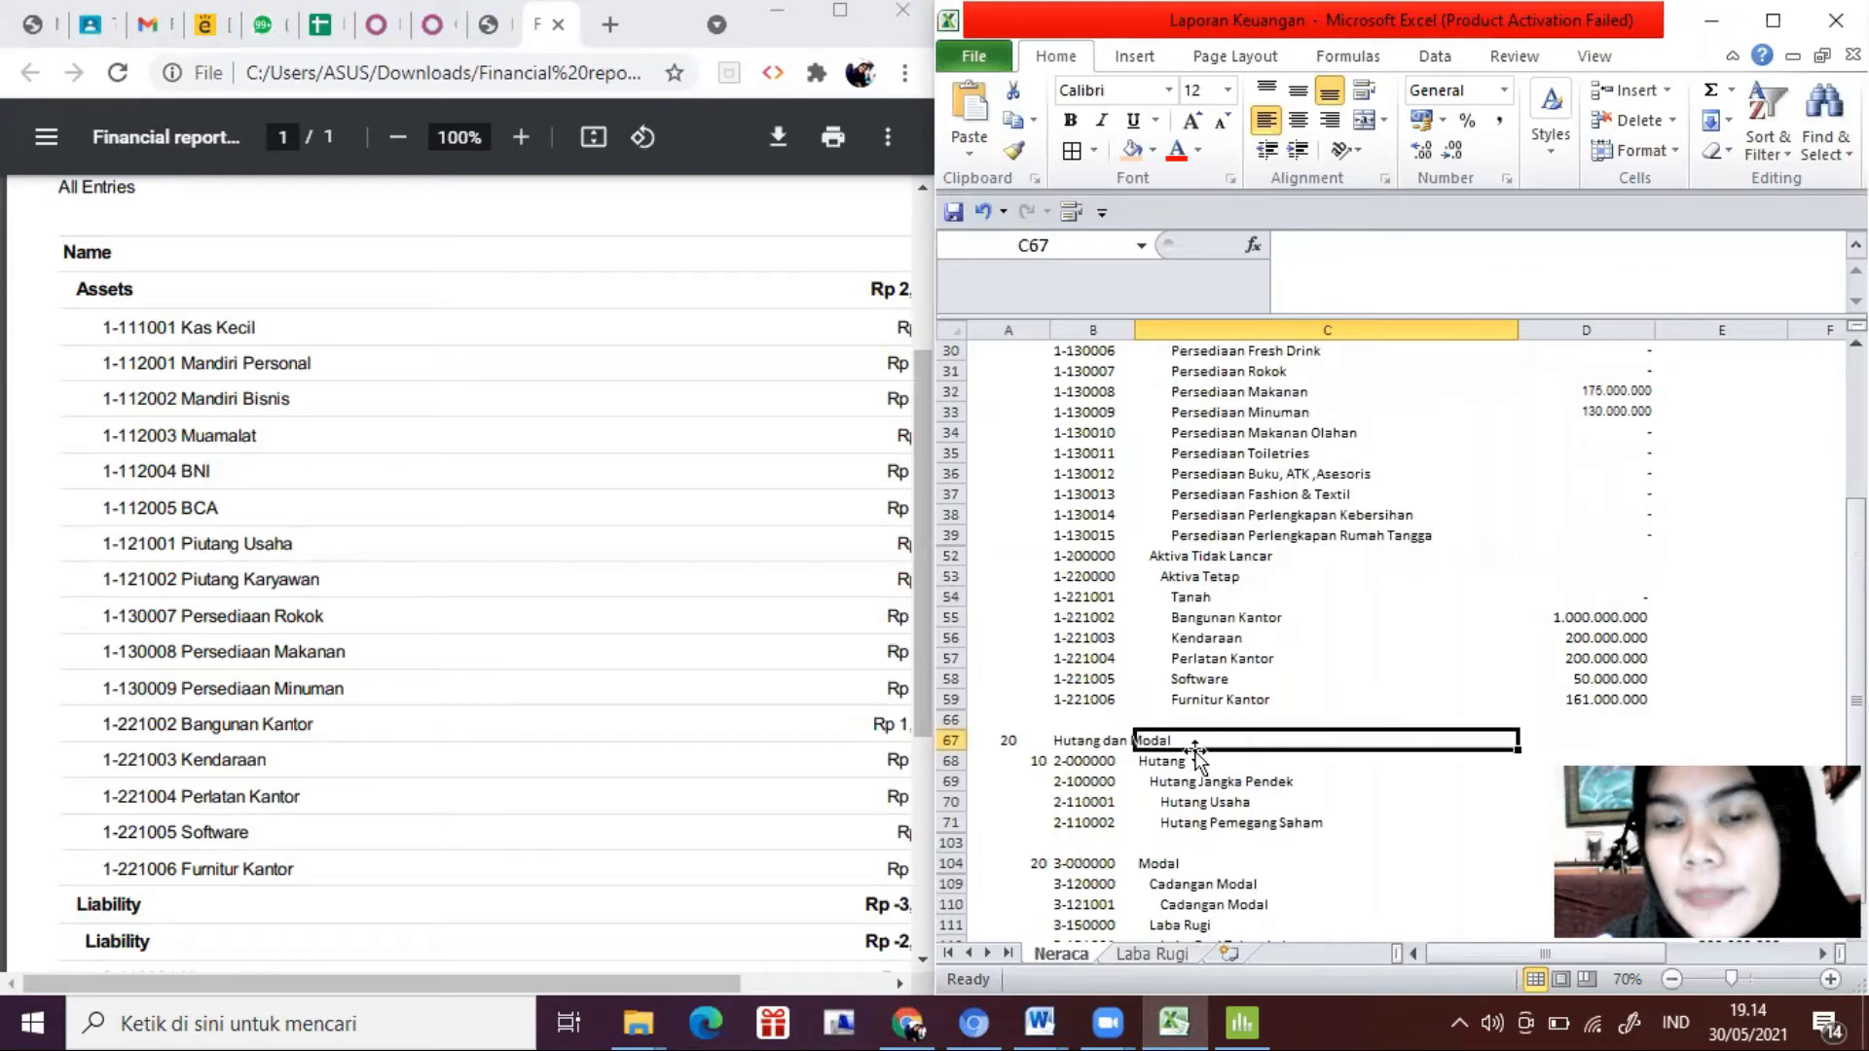
pyautogui.click(1198, 762)
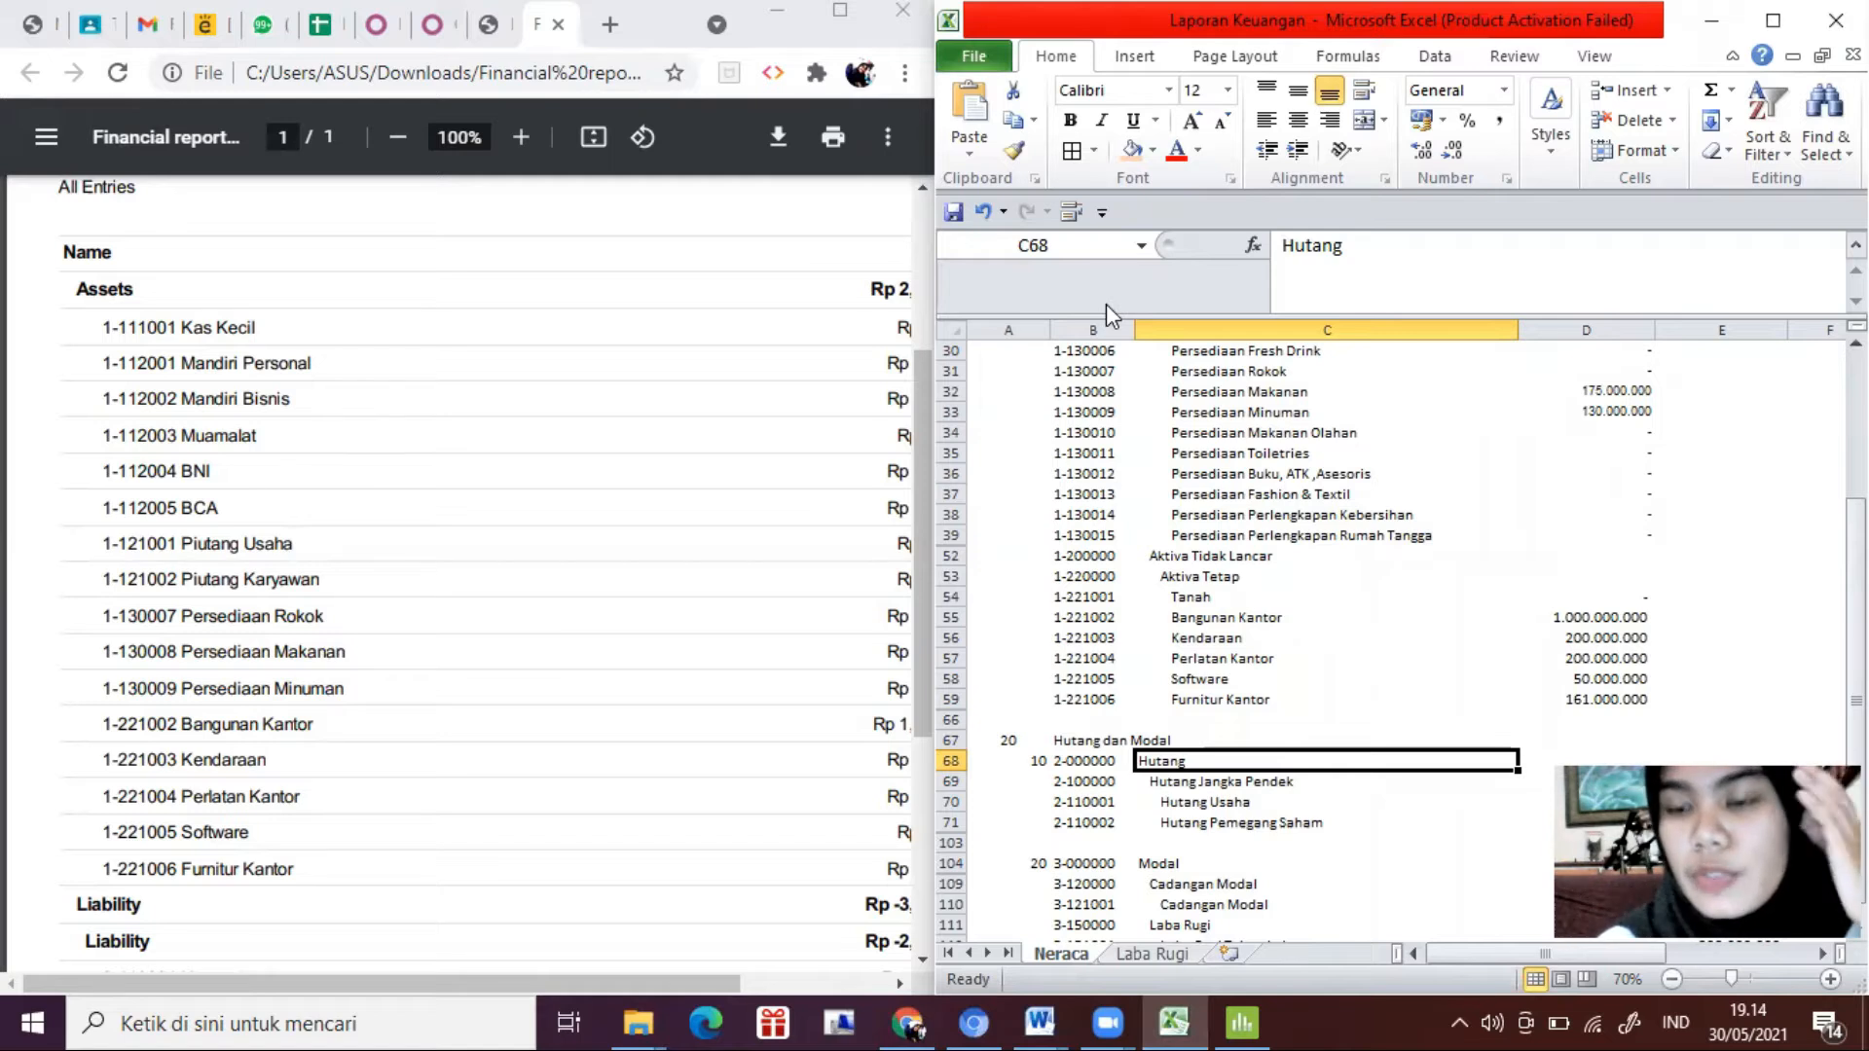
pyautogui.click(1168, 434)
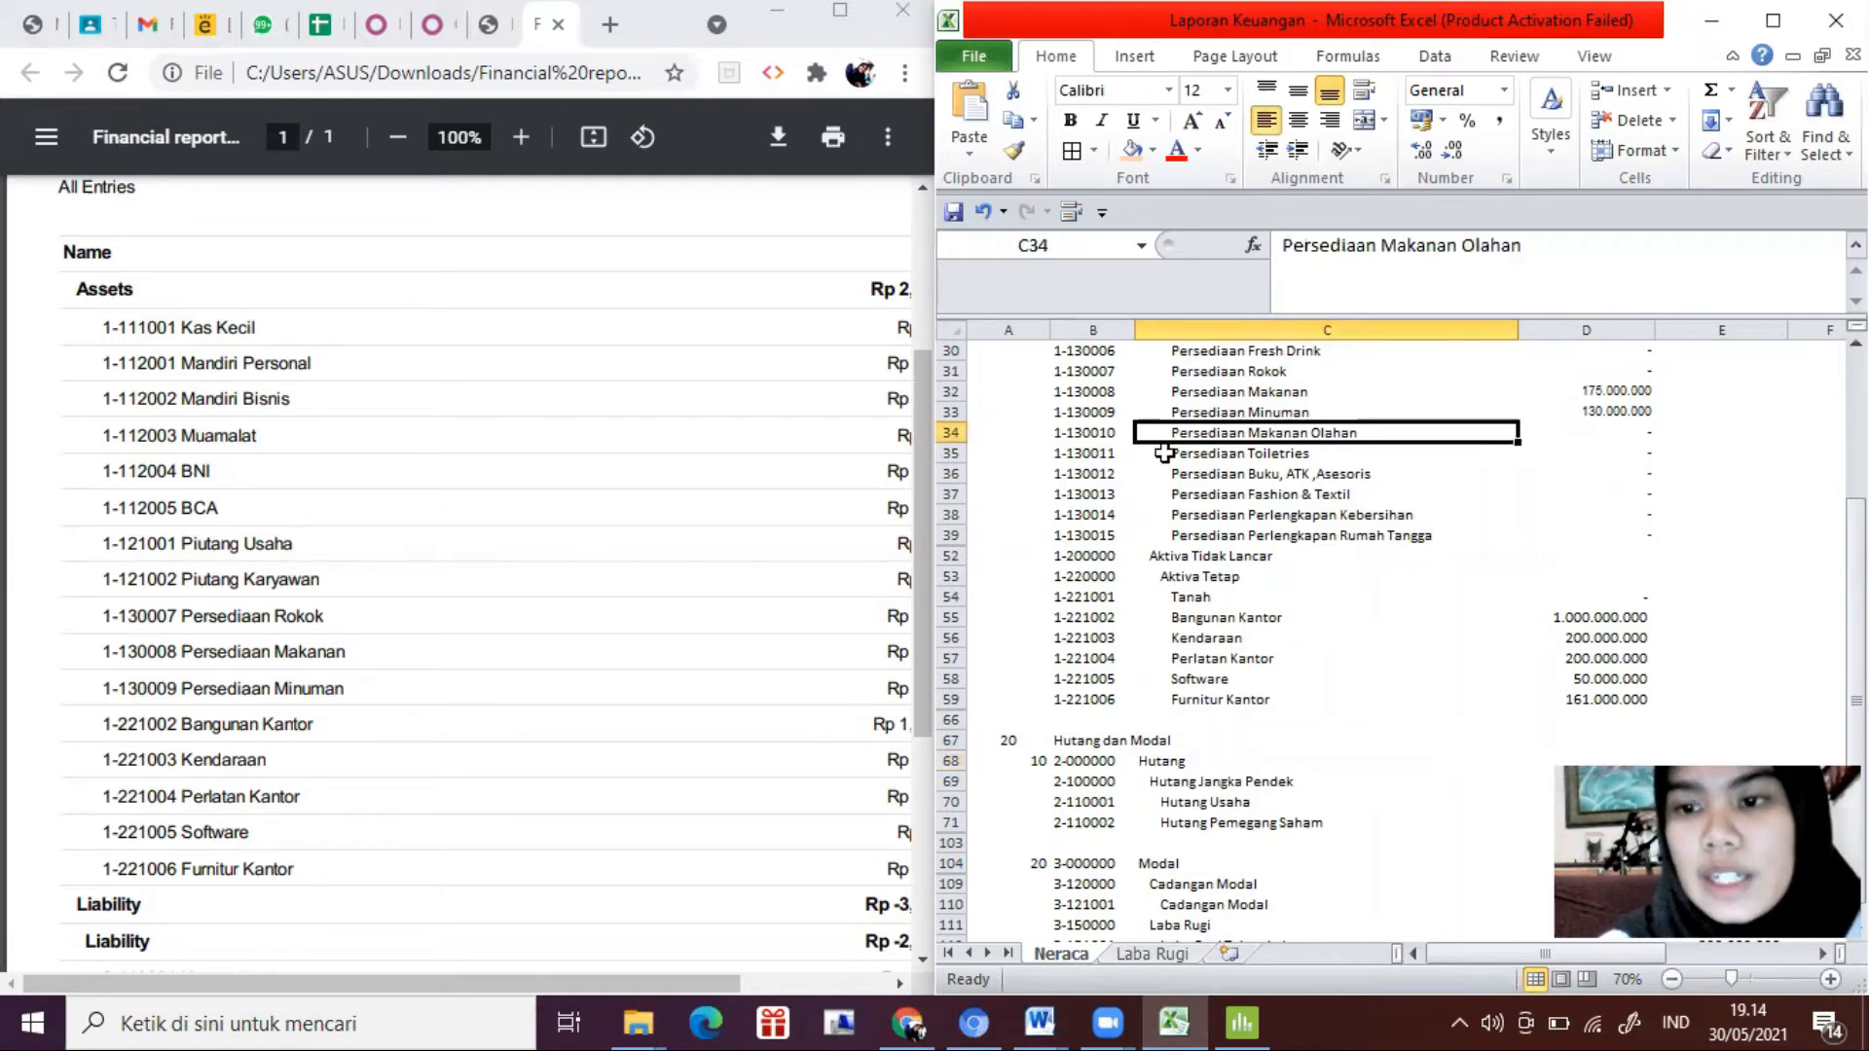
pyautogui.scroll(2, 1164, 453)
pyautogui.scroll(8, 1165, 458)
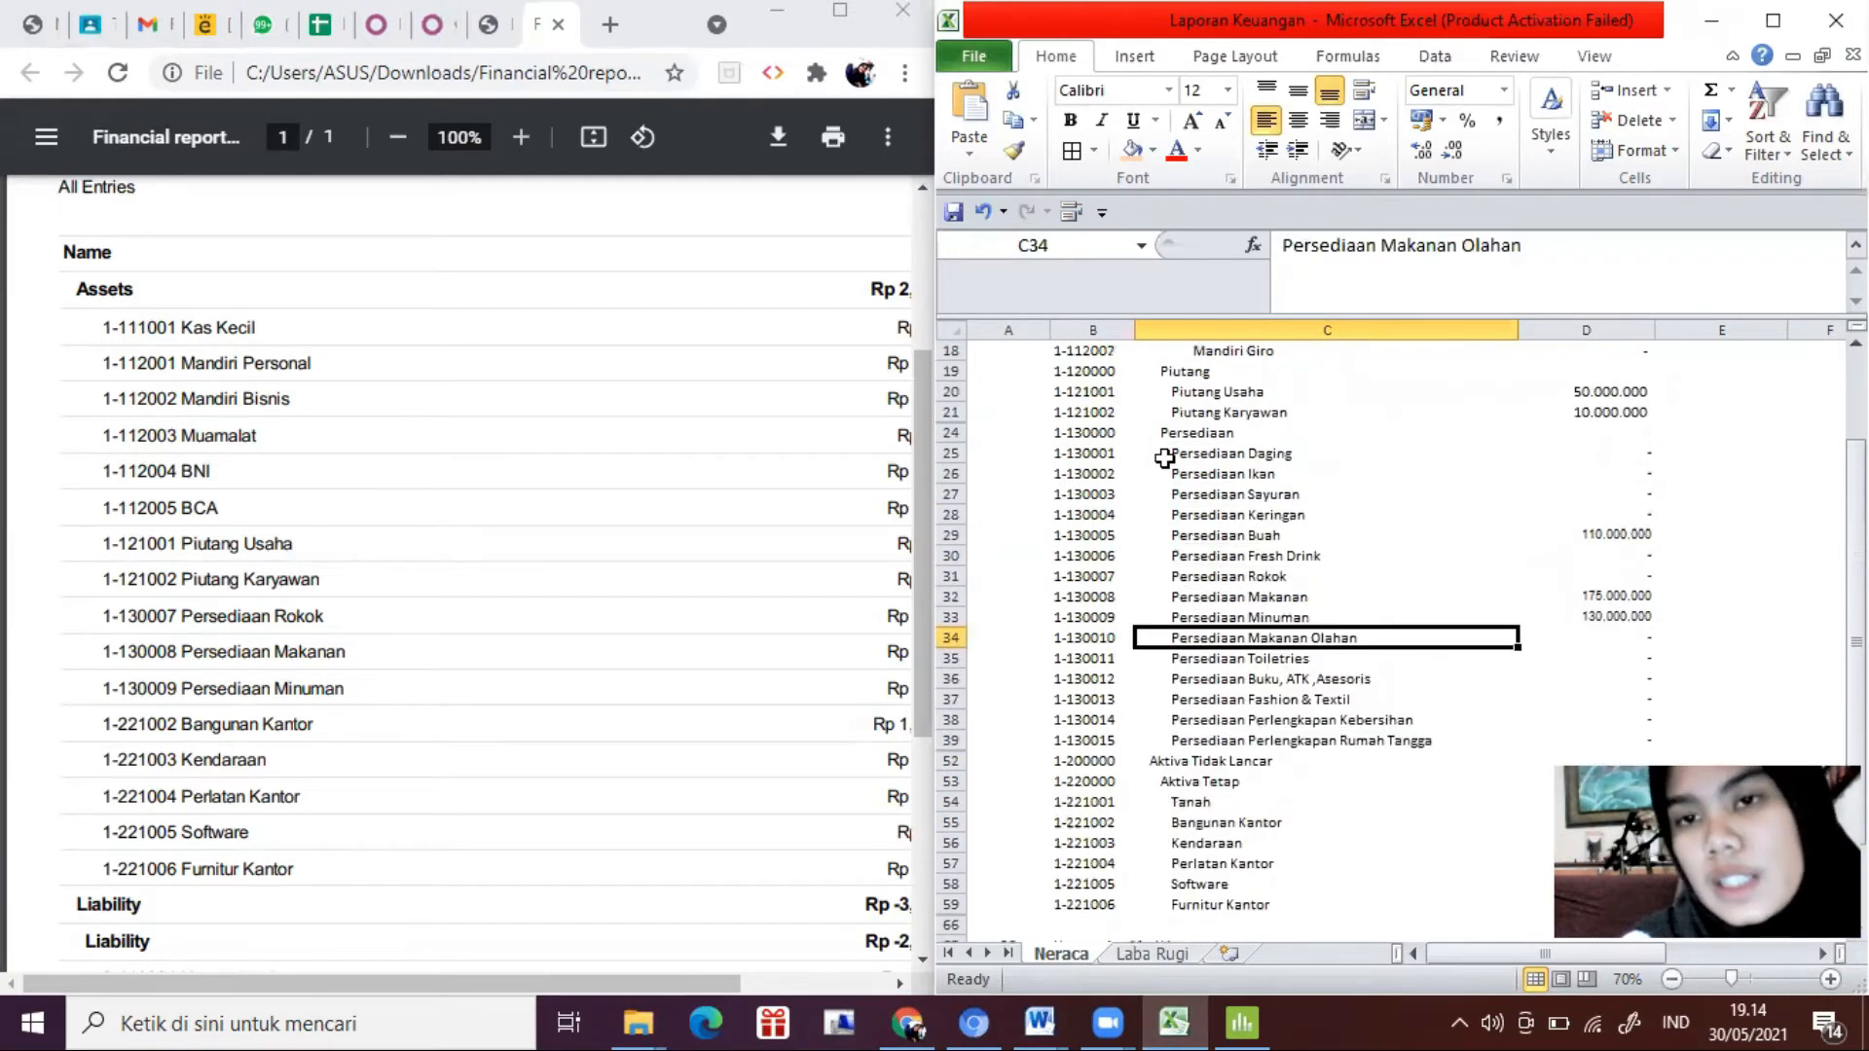
# Step: Return to Odoo, dismiss the Balance Sheet print options, and reopen the maximized Account Reports list grouped by Parent Report
pyautogui.click(380, 24)
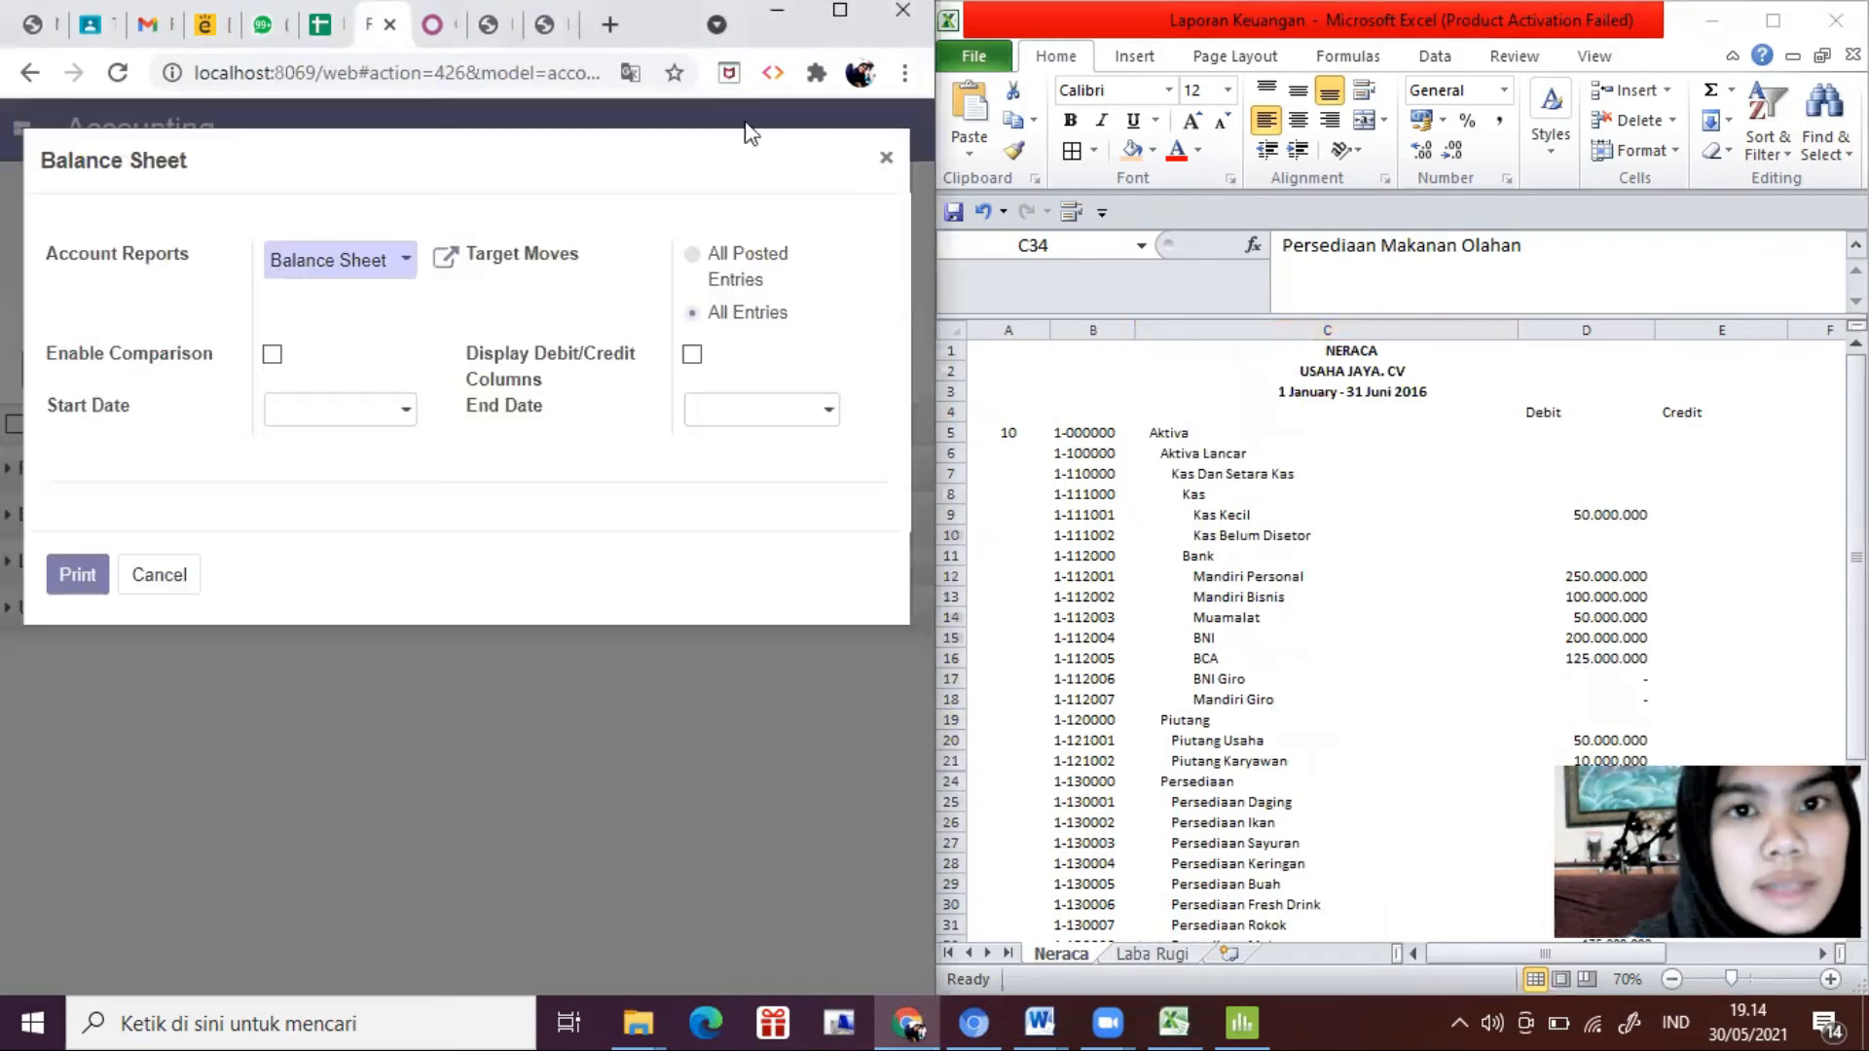
pyautogui.click(885, 157)
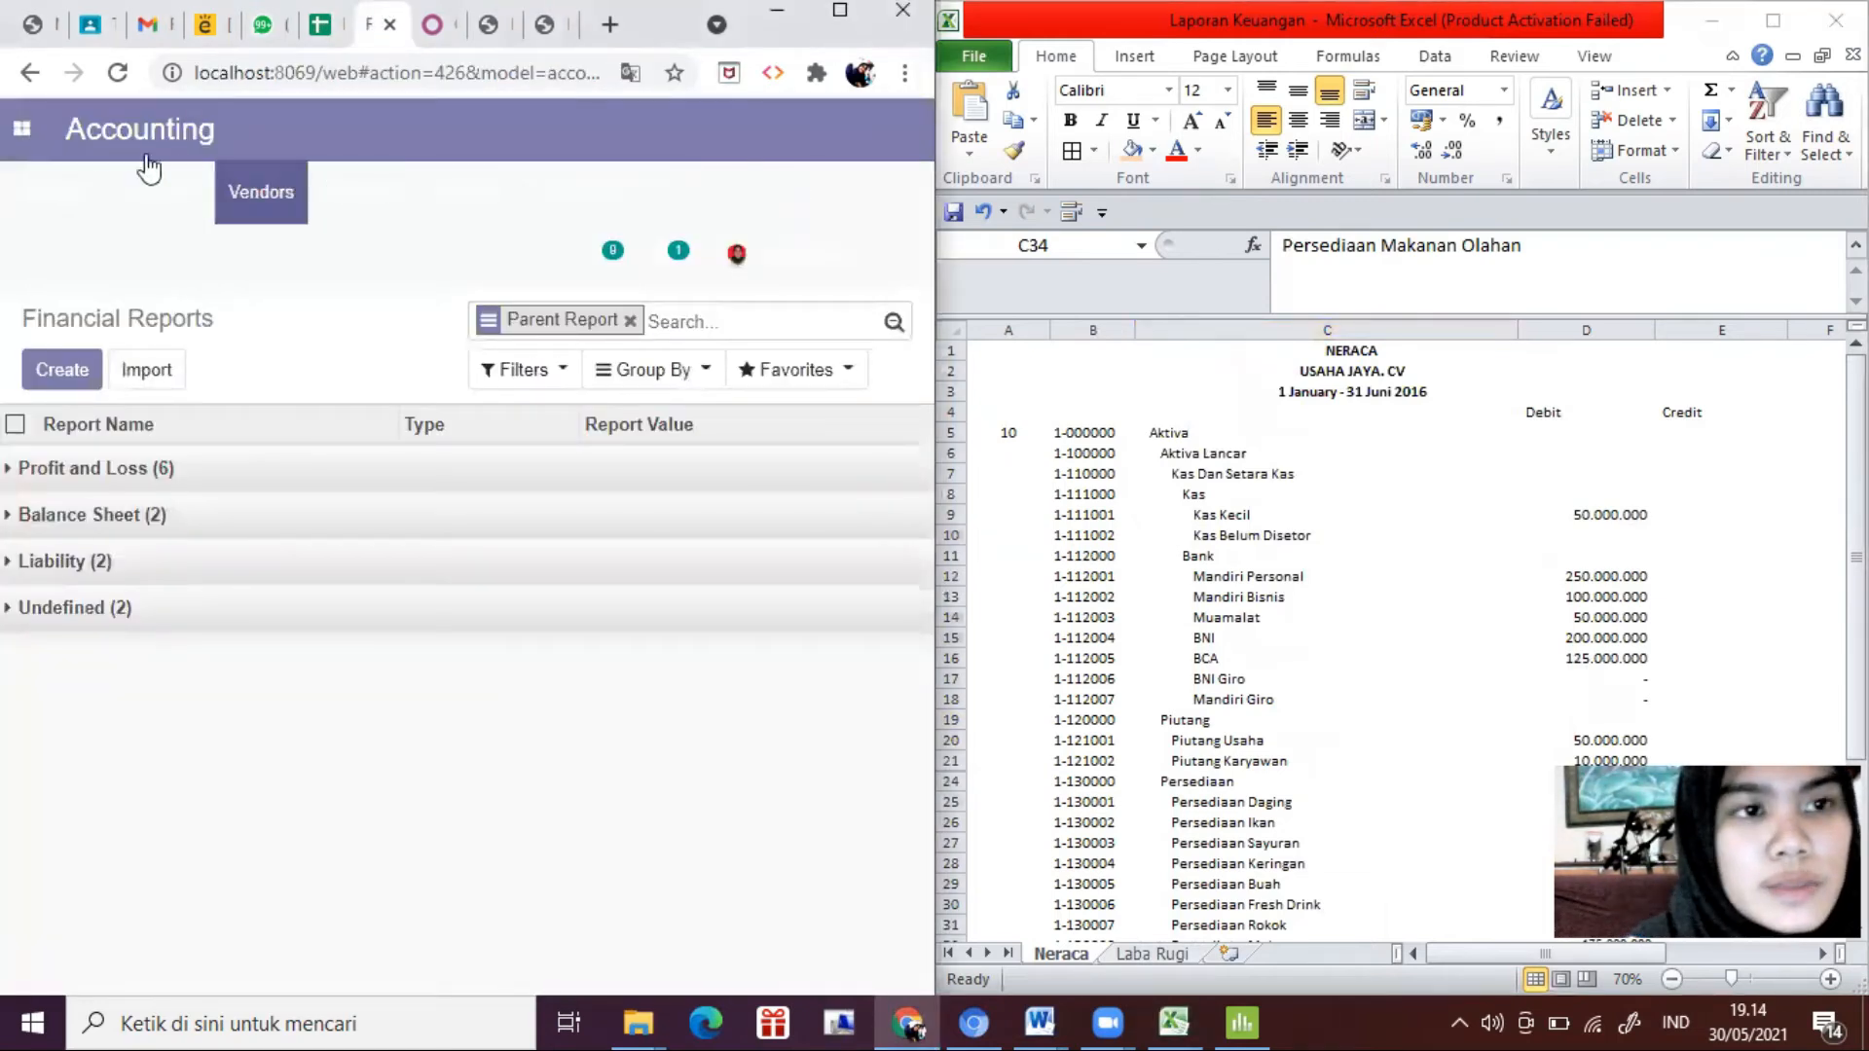
pyautogui.click(839, 11)
pyautogui.click(890, 144)
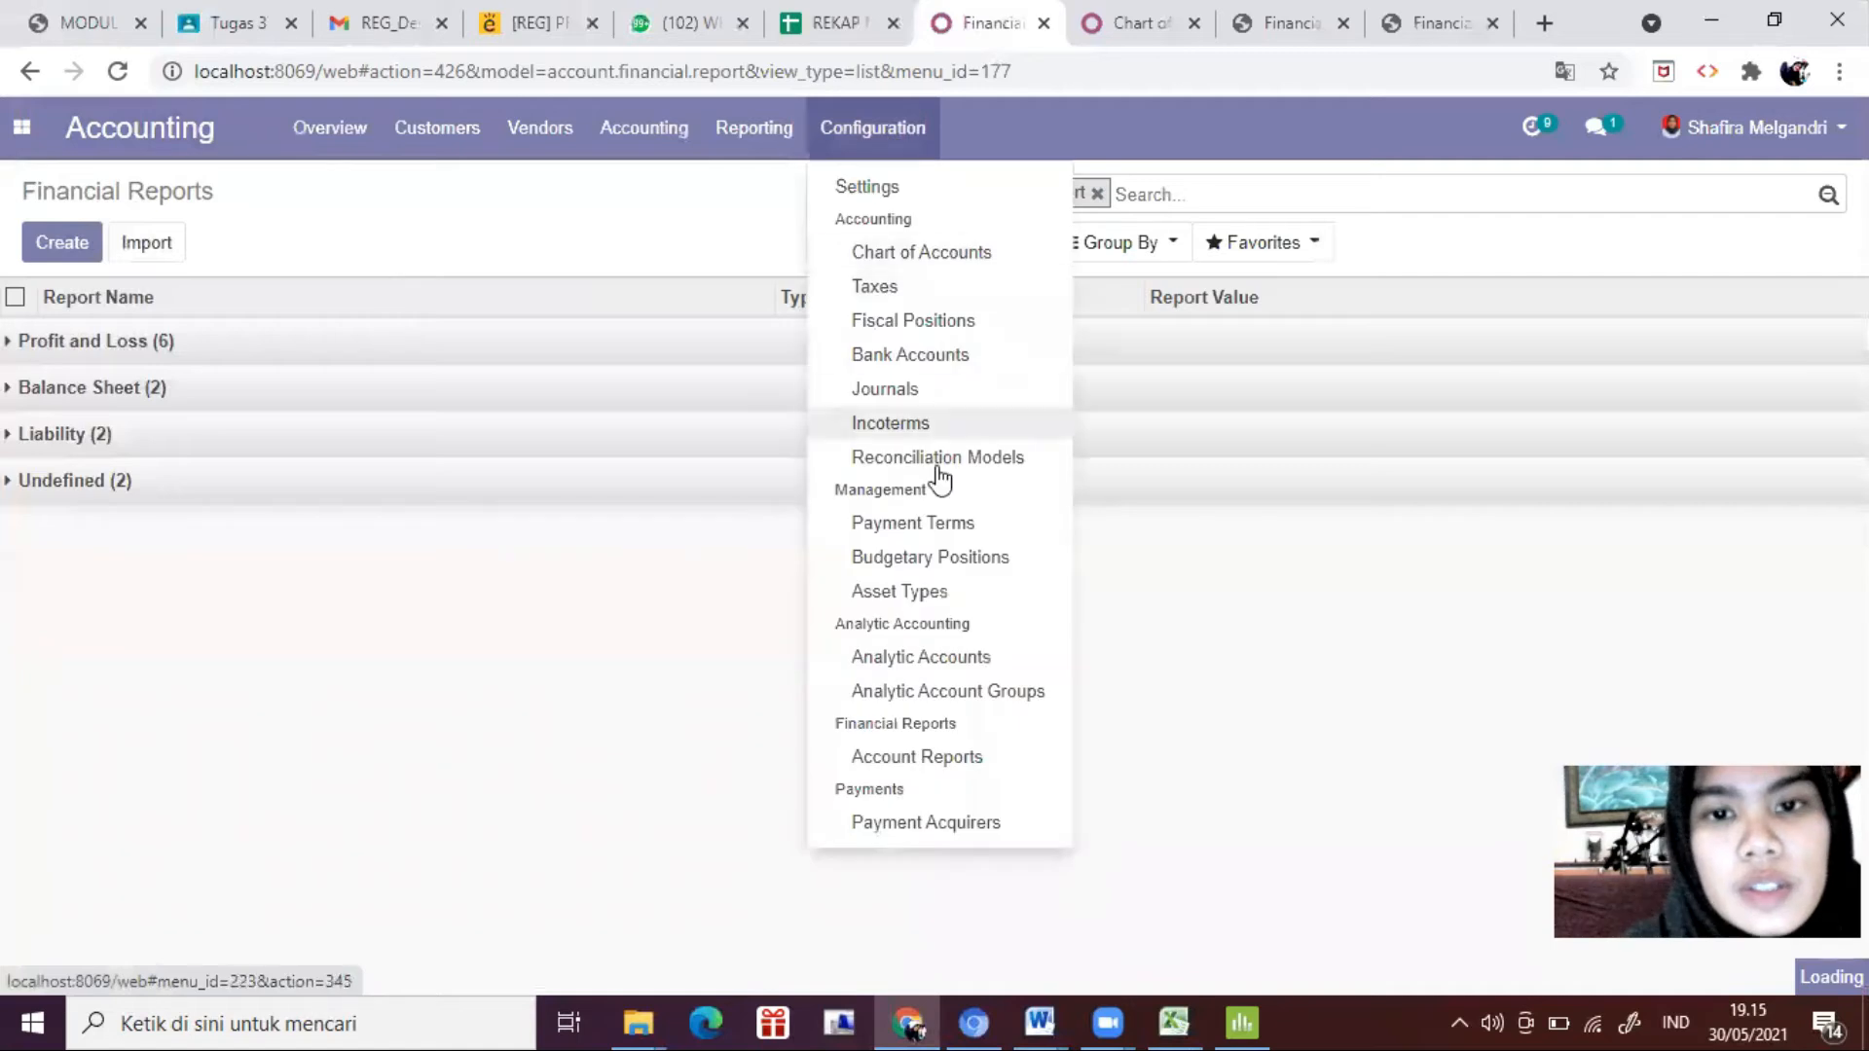
pyautogui.click(910, 752)
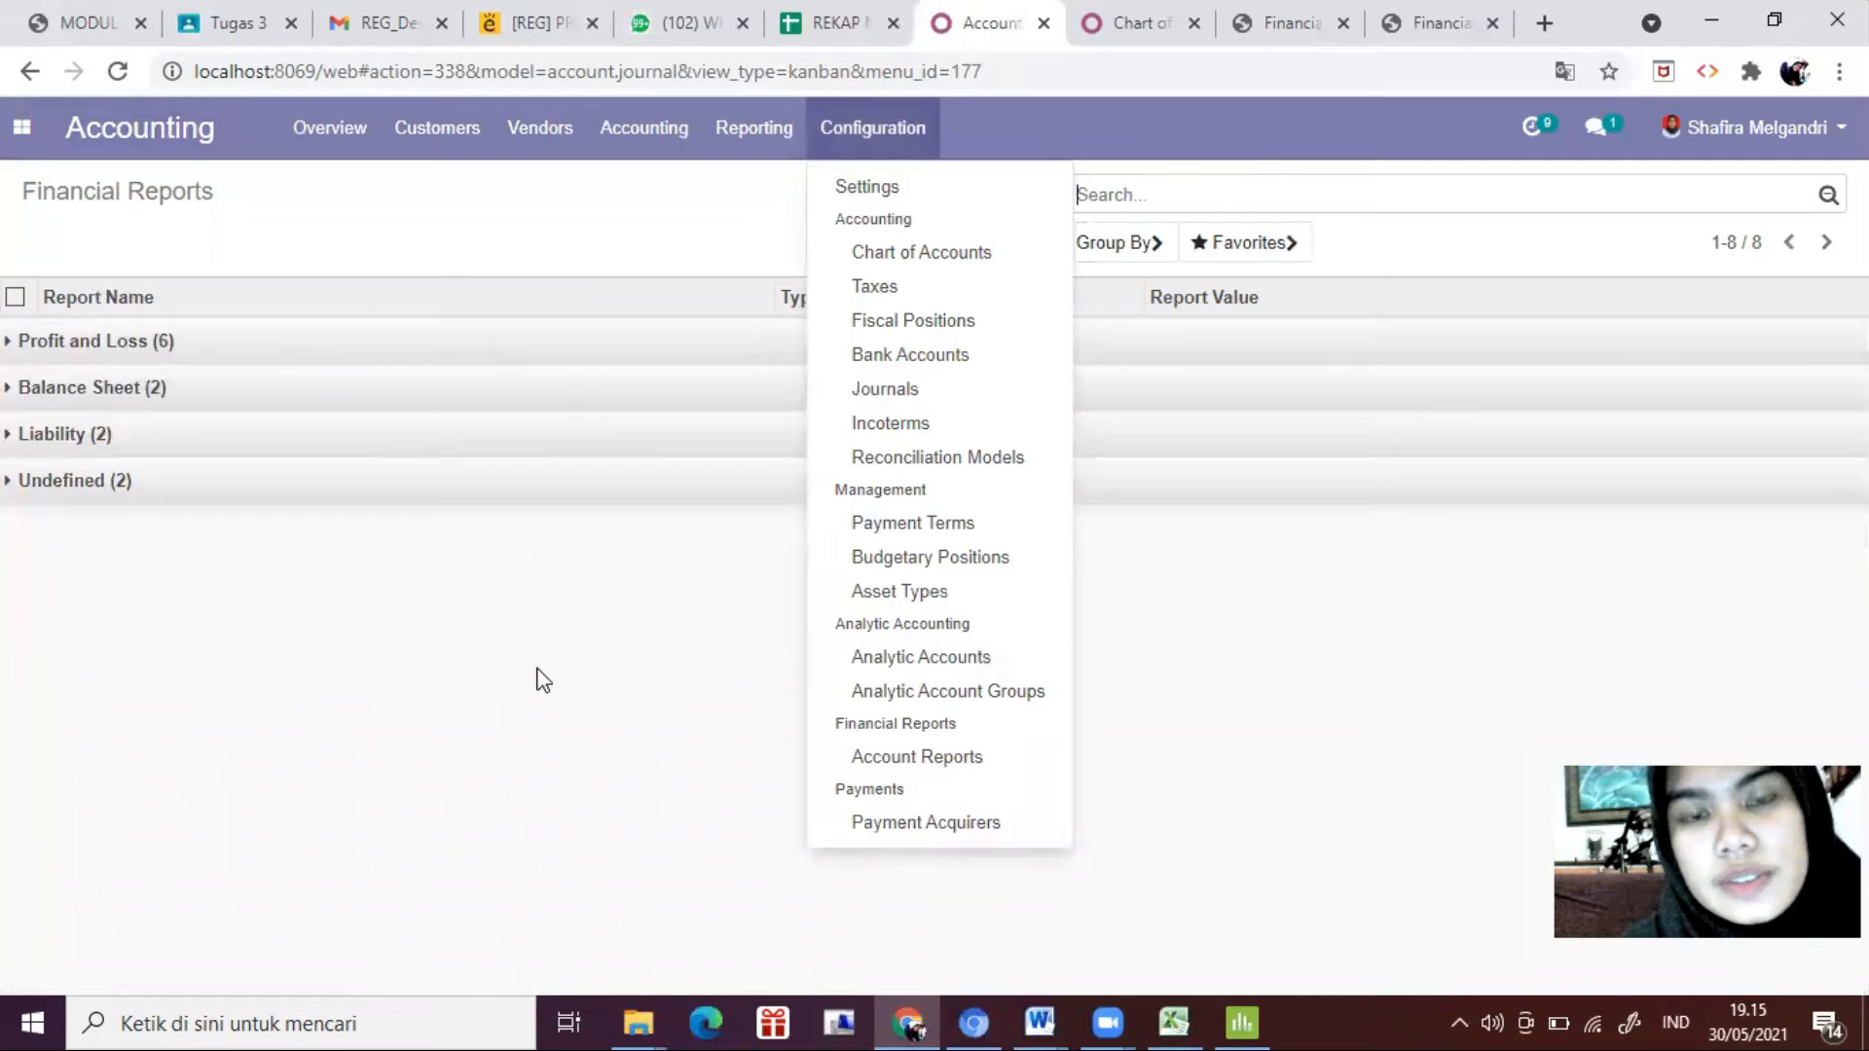
pyautogui.click(872, 321)
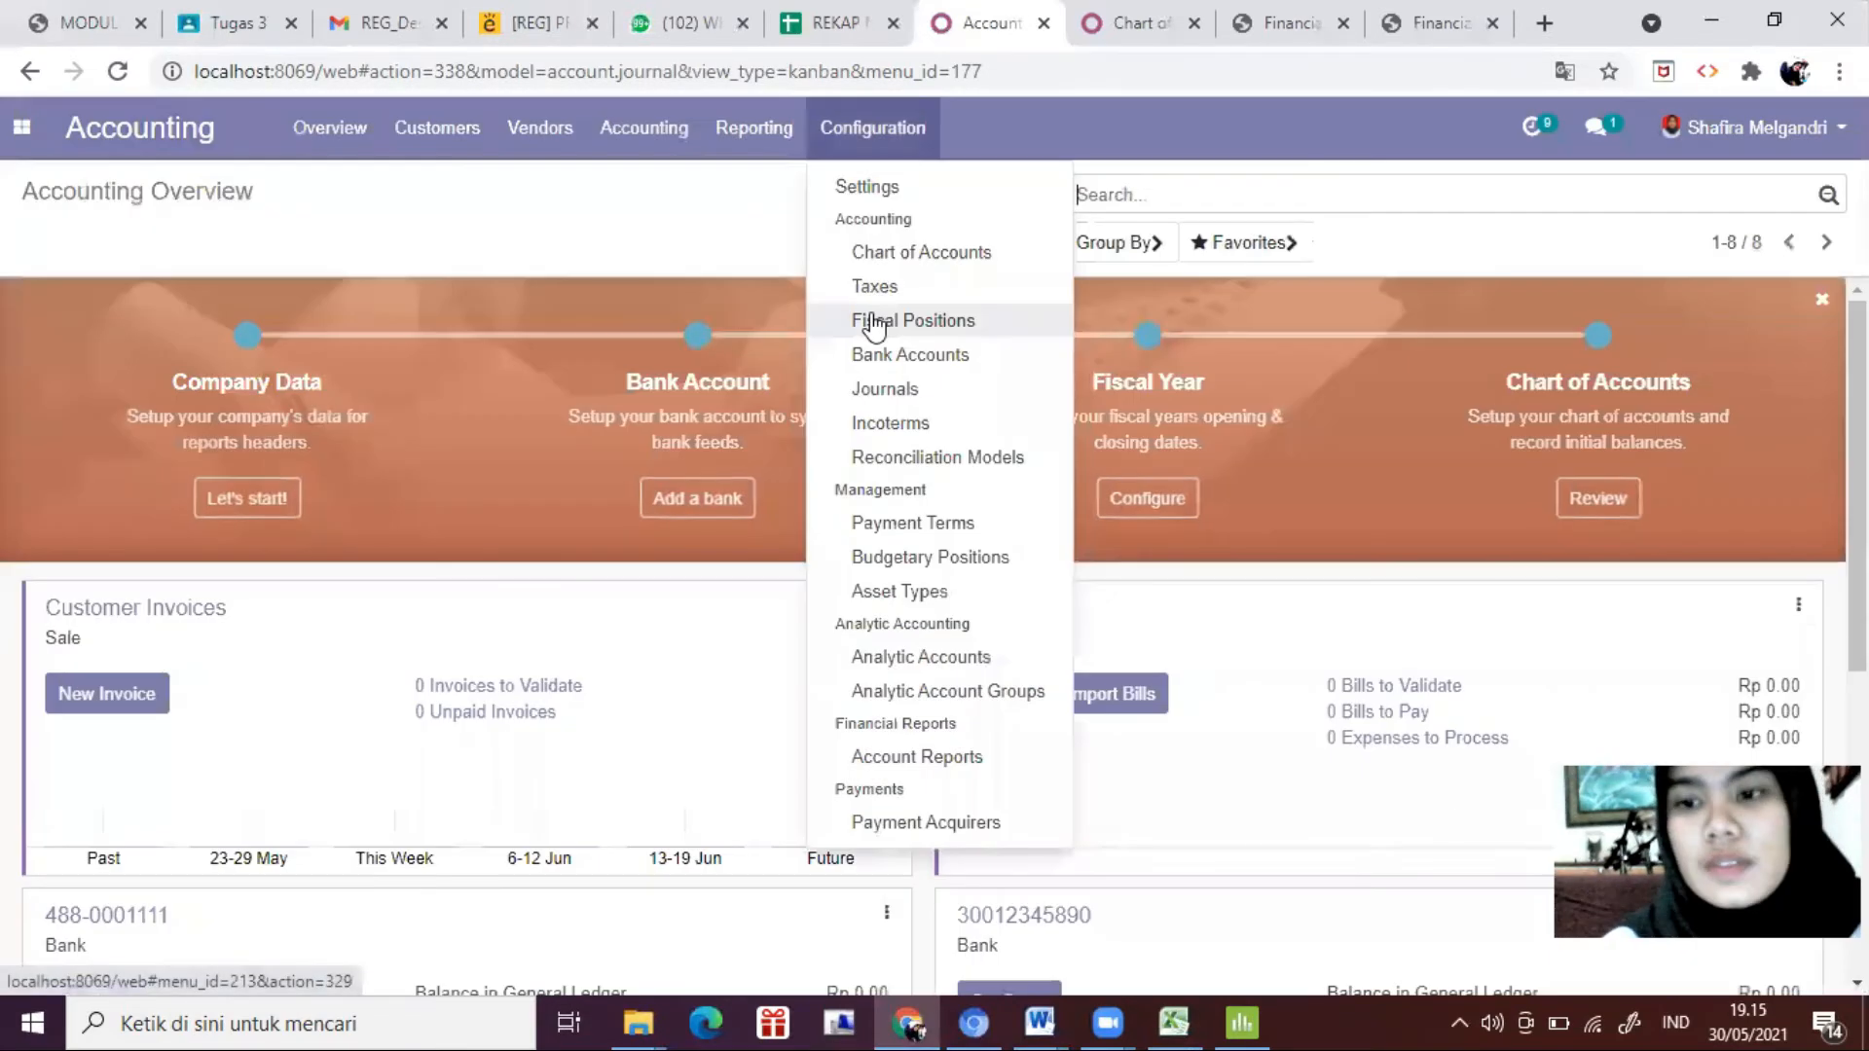
pyautogui.click(937, 765)
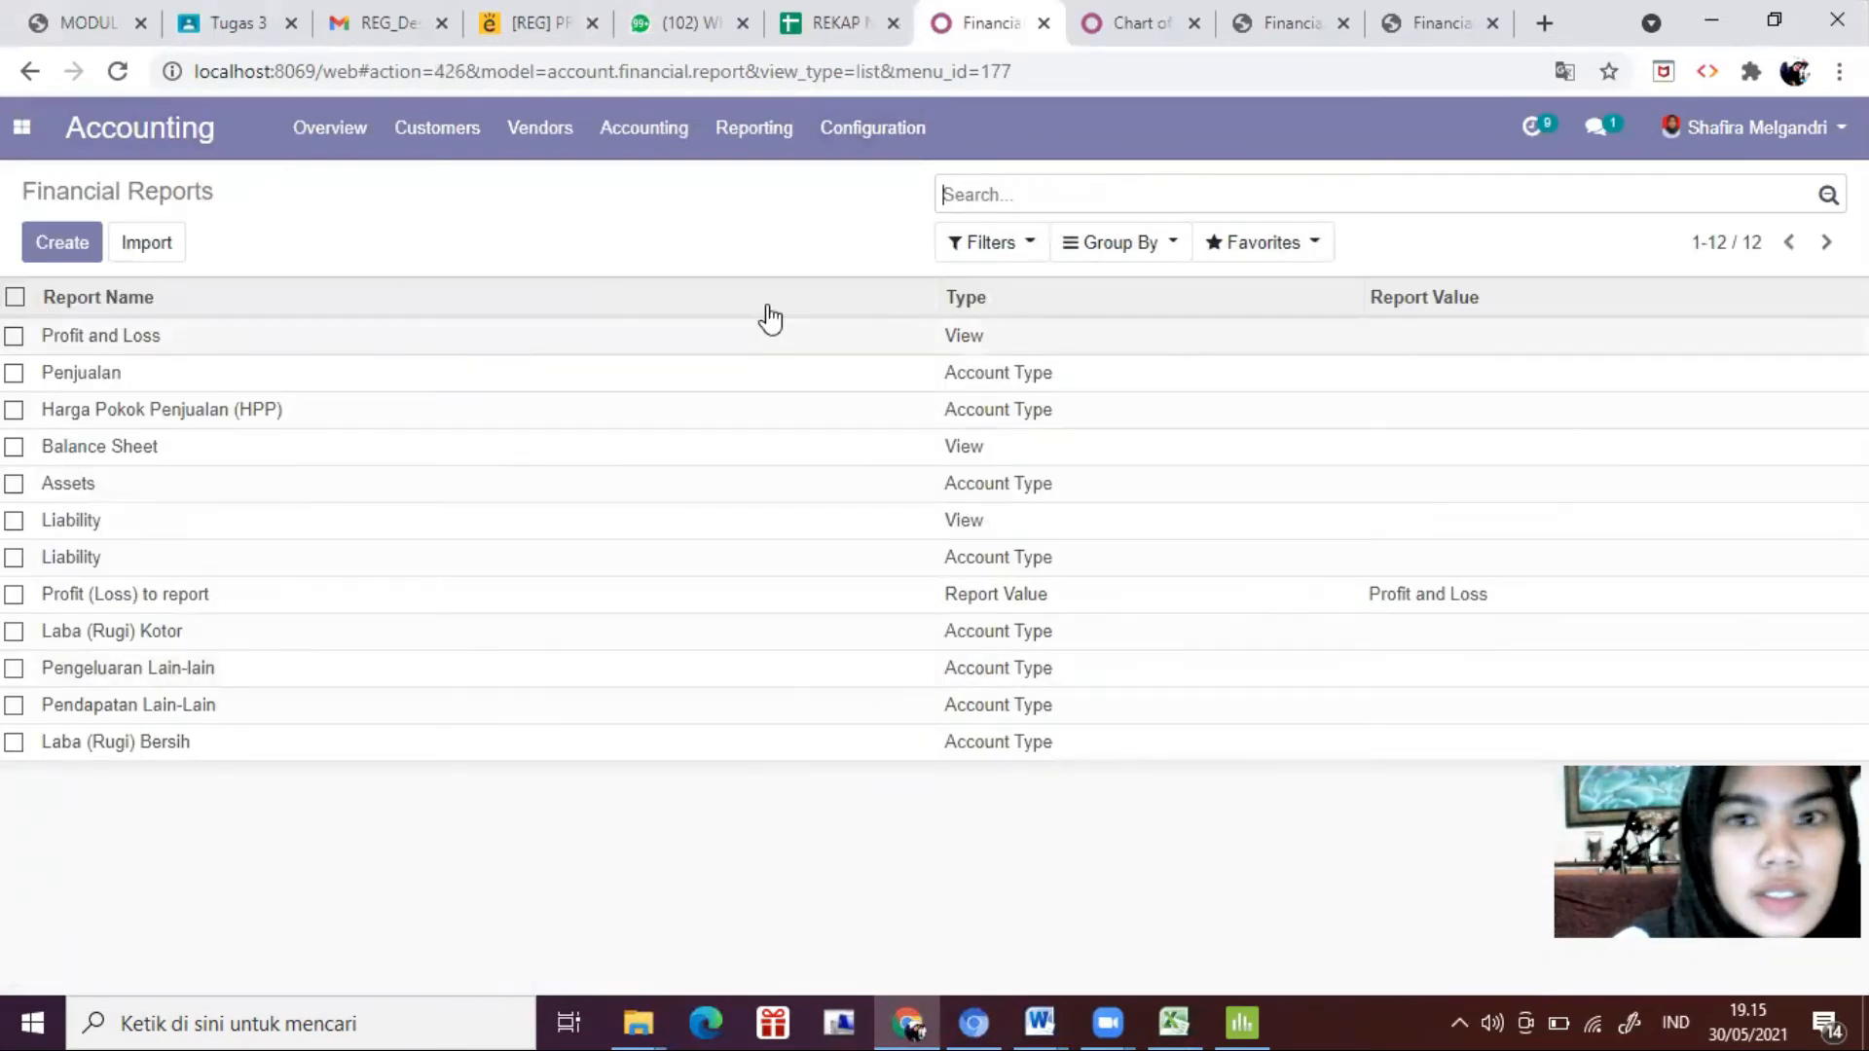
pyautogui.click(1122, 249)
pyautogui.click(1137, 294)
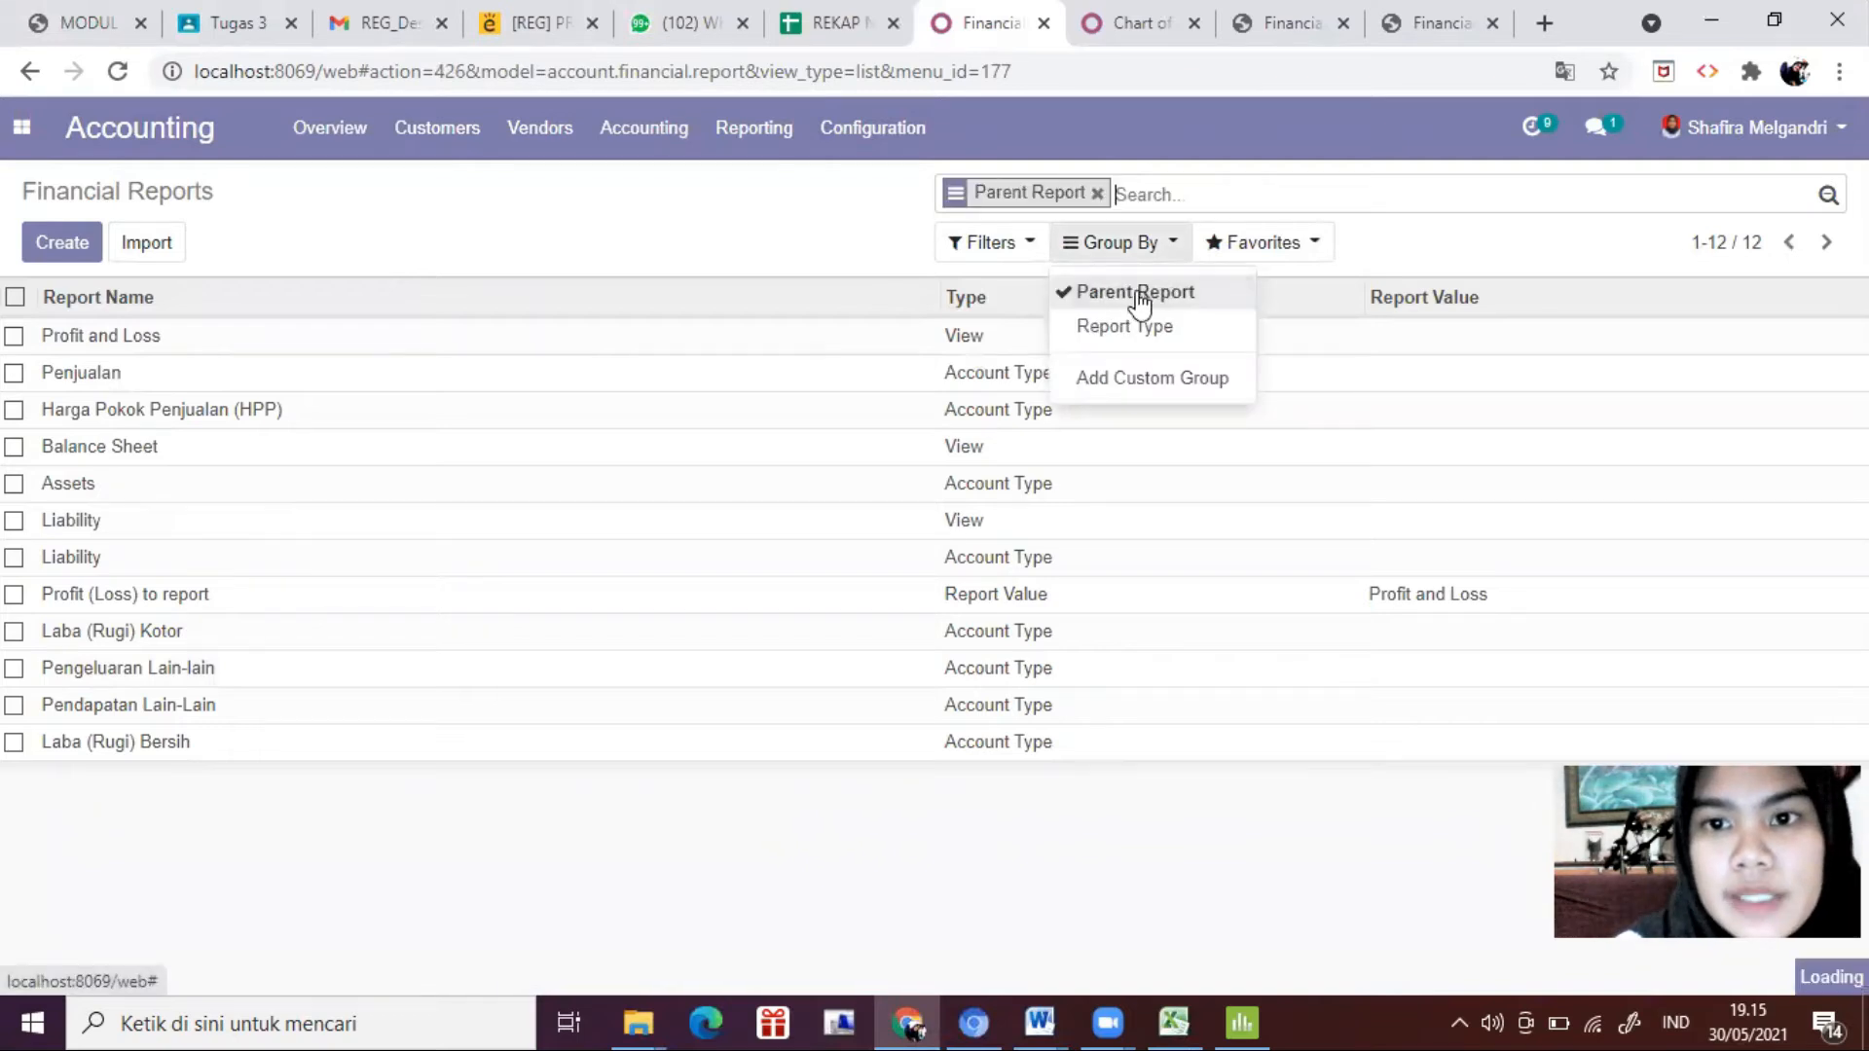
# Step: Open the Assets report under Balance Sheet for editing and review it beside the Aktiva accounts in the Neraca sheet
pyautogui.click(198, 401)
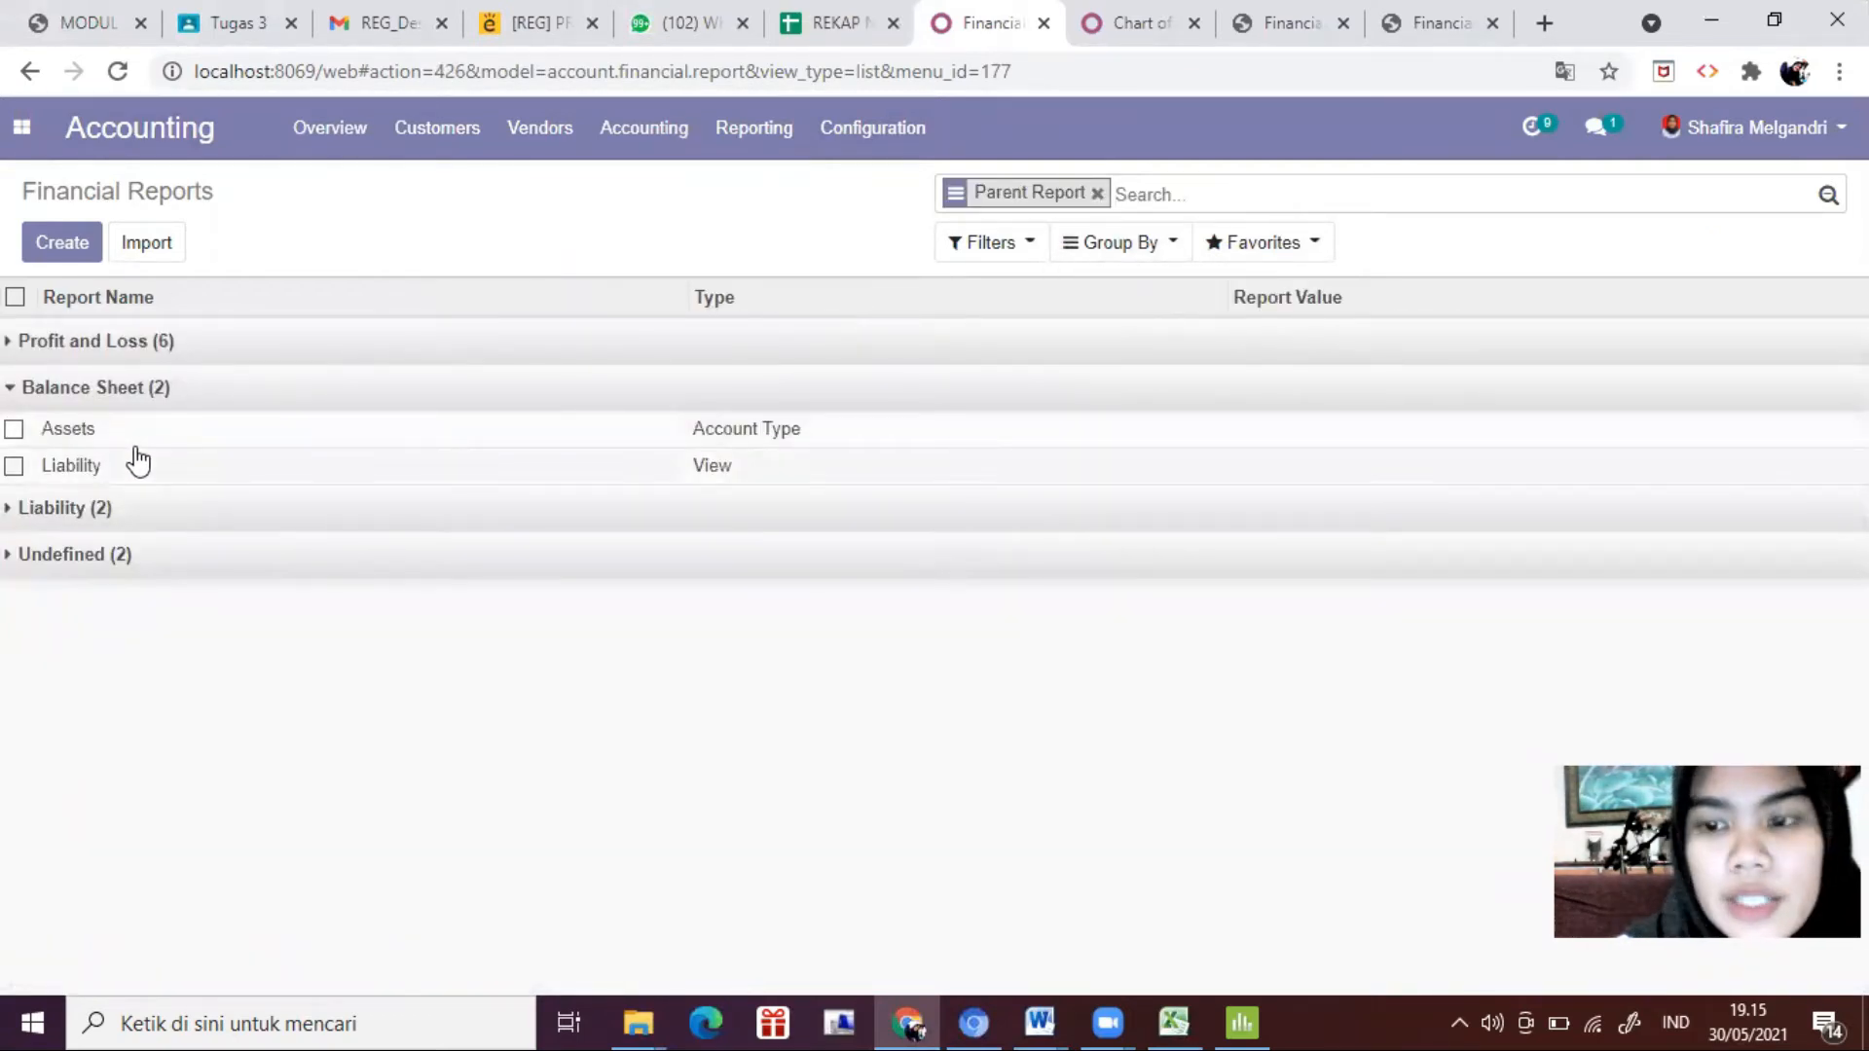
pyautogui.click(88, 436)
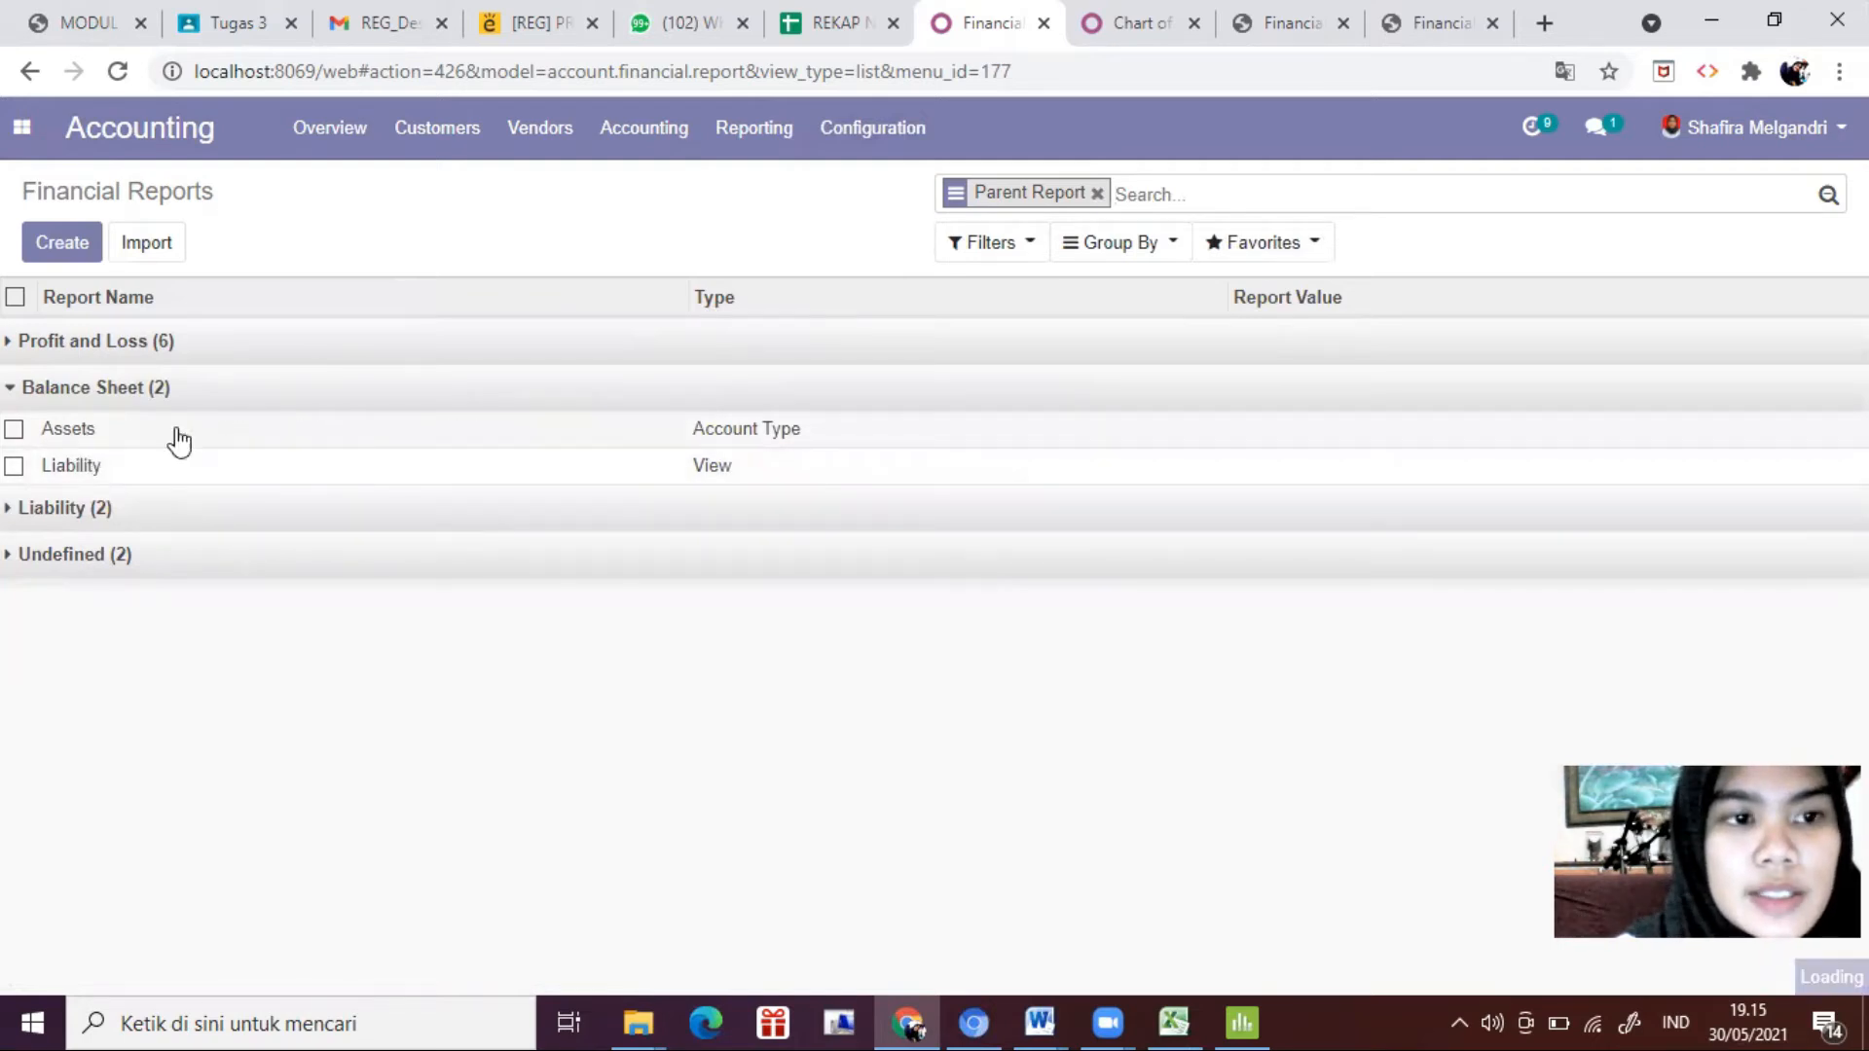
pyautogui.click(56, 244)
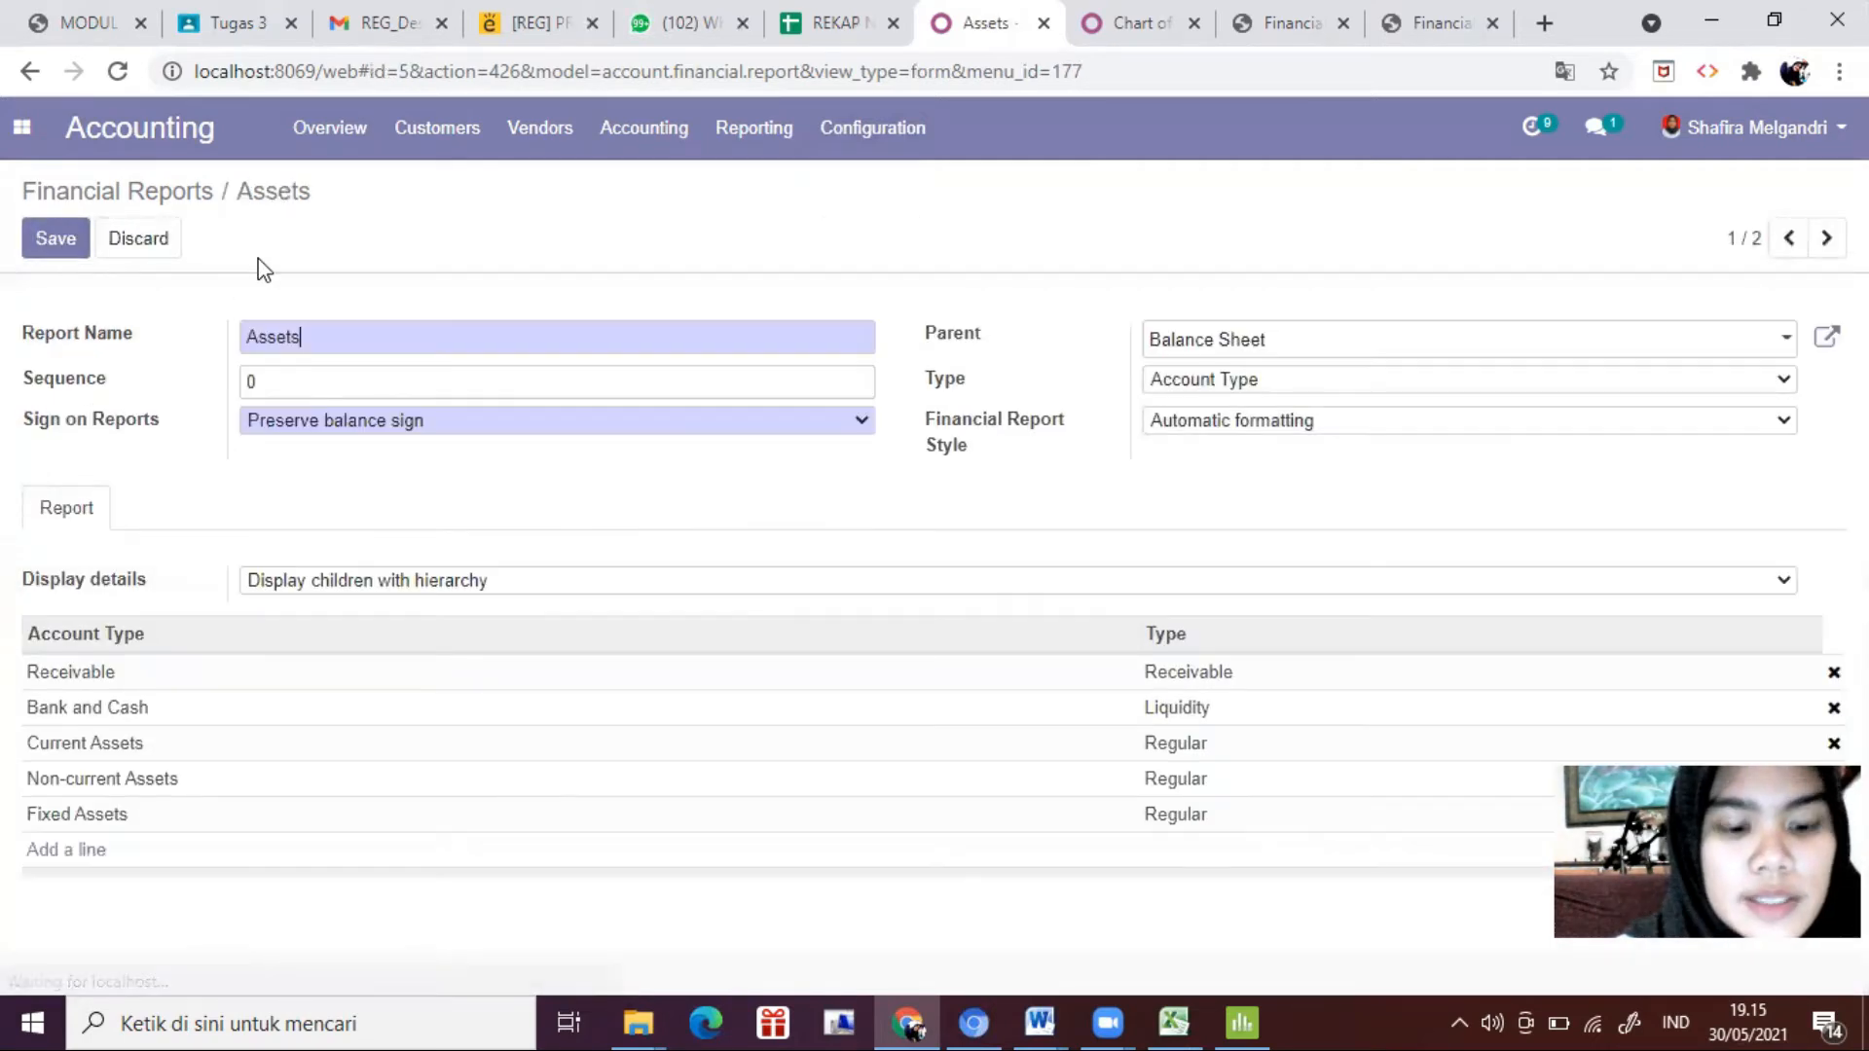
pyautogui.press('super+Left')
pyautogui.click(1131, 435)
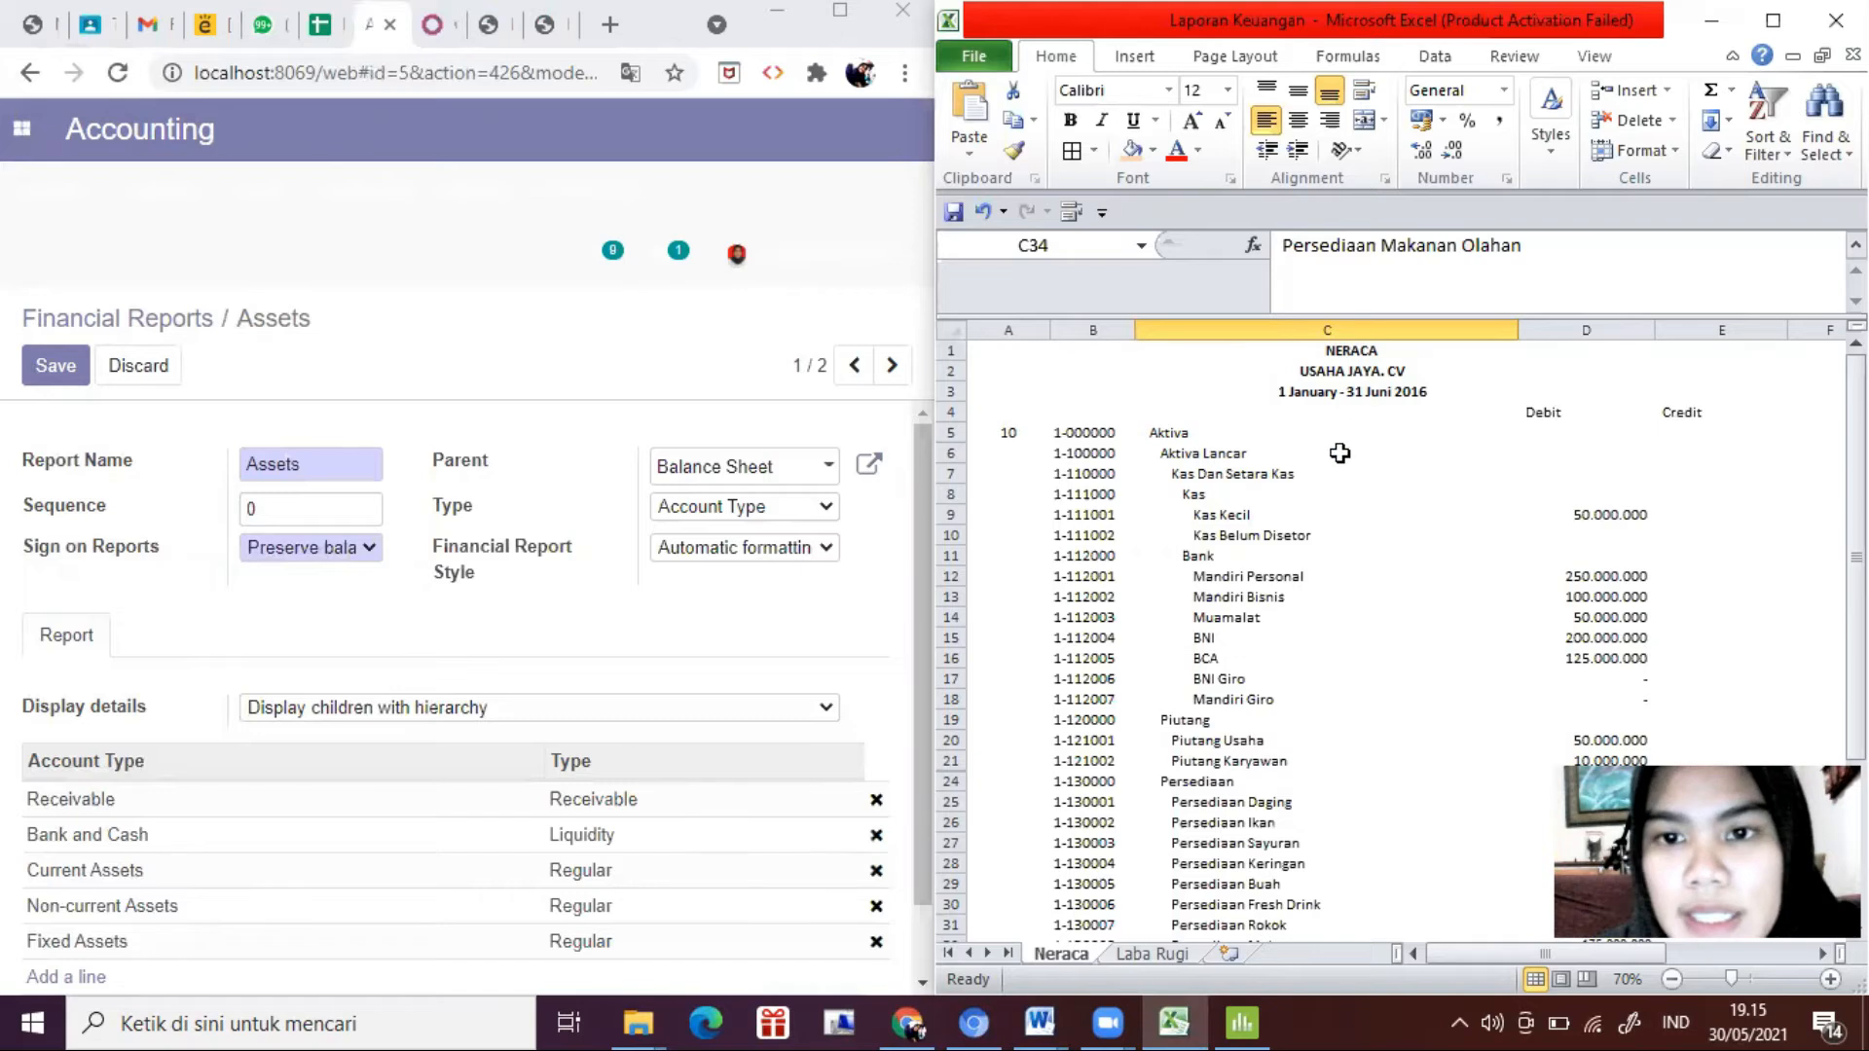
pyautogui.scroll(-3, 1339, 455)
pyautogui.scroll(3, 1339, 453)
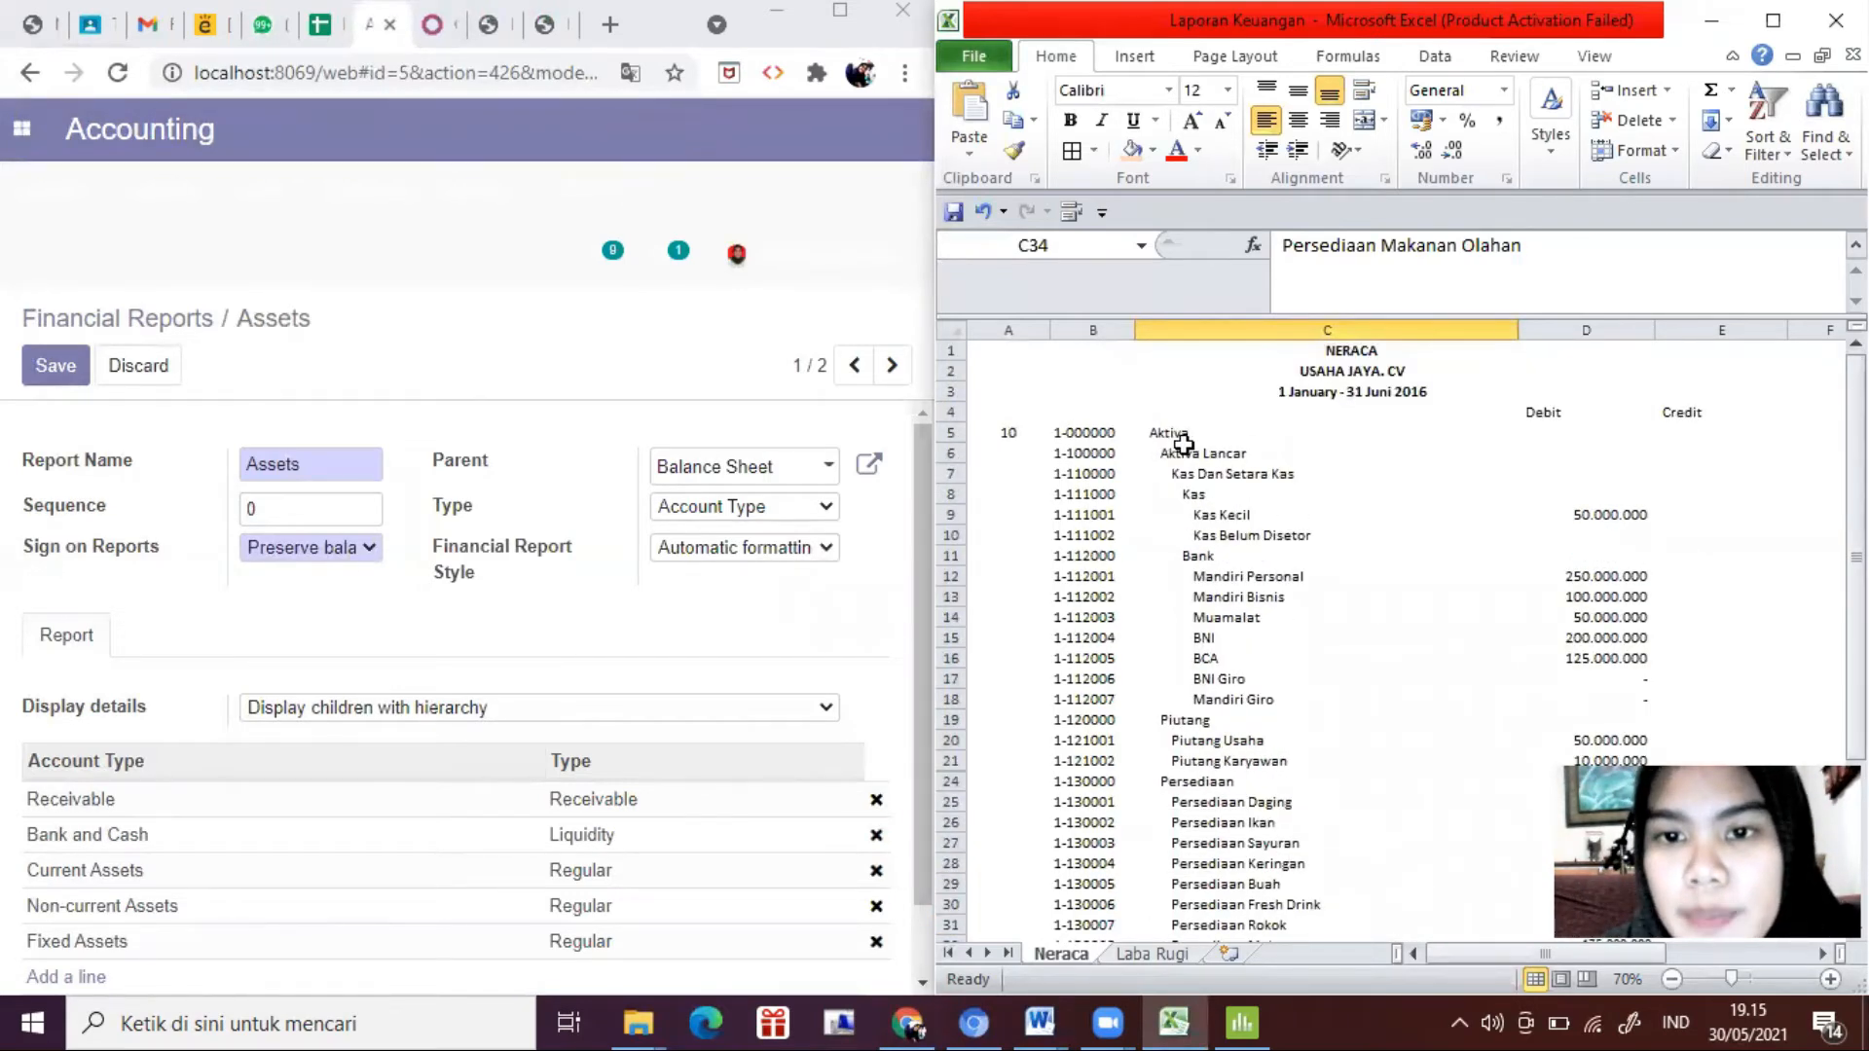
pyautogui.scroll(-2, 1210, 589)
pyautogui.scroll(-3, 1210, 589)
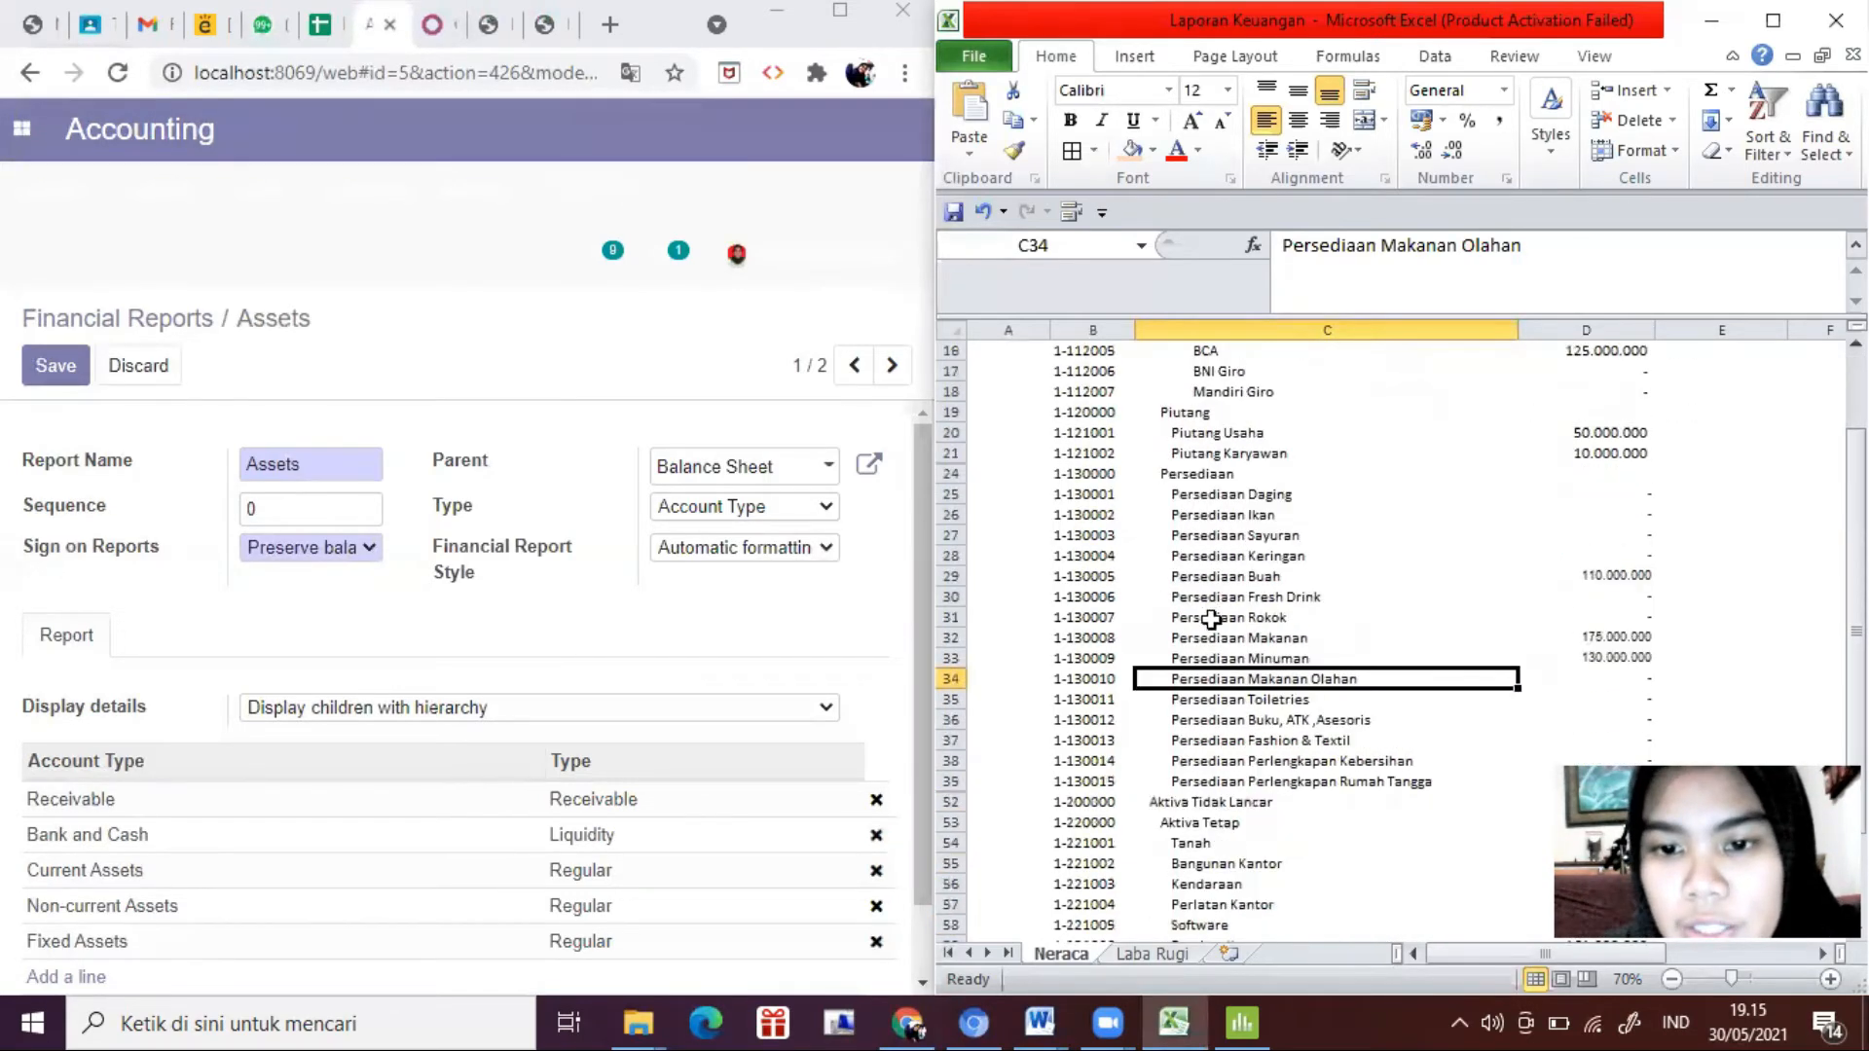
# Step: Rename the Assets report to Aktiva and set its sequence to 10
pyautogui.click(350, 468)
pyautogui.doubleClick(317, 475)
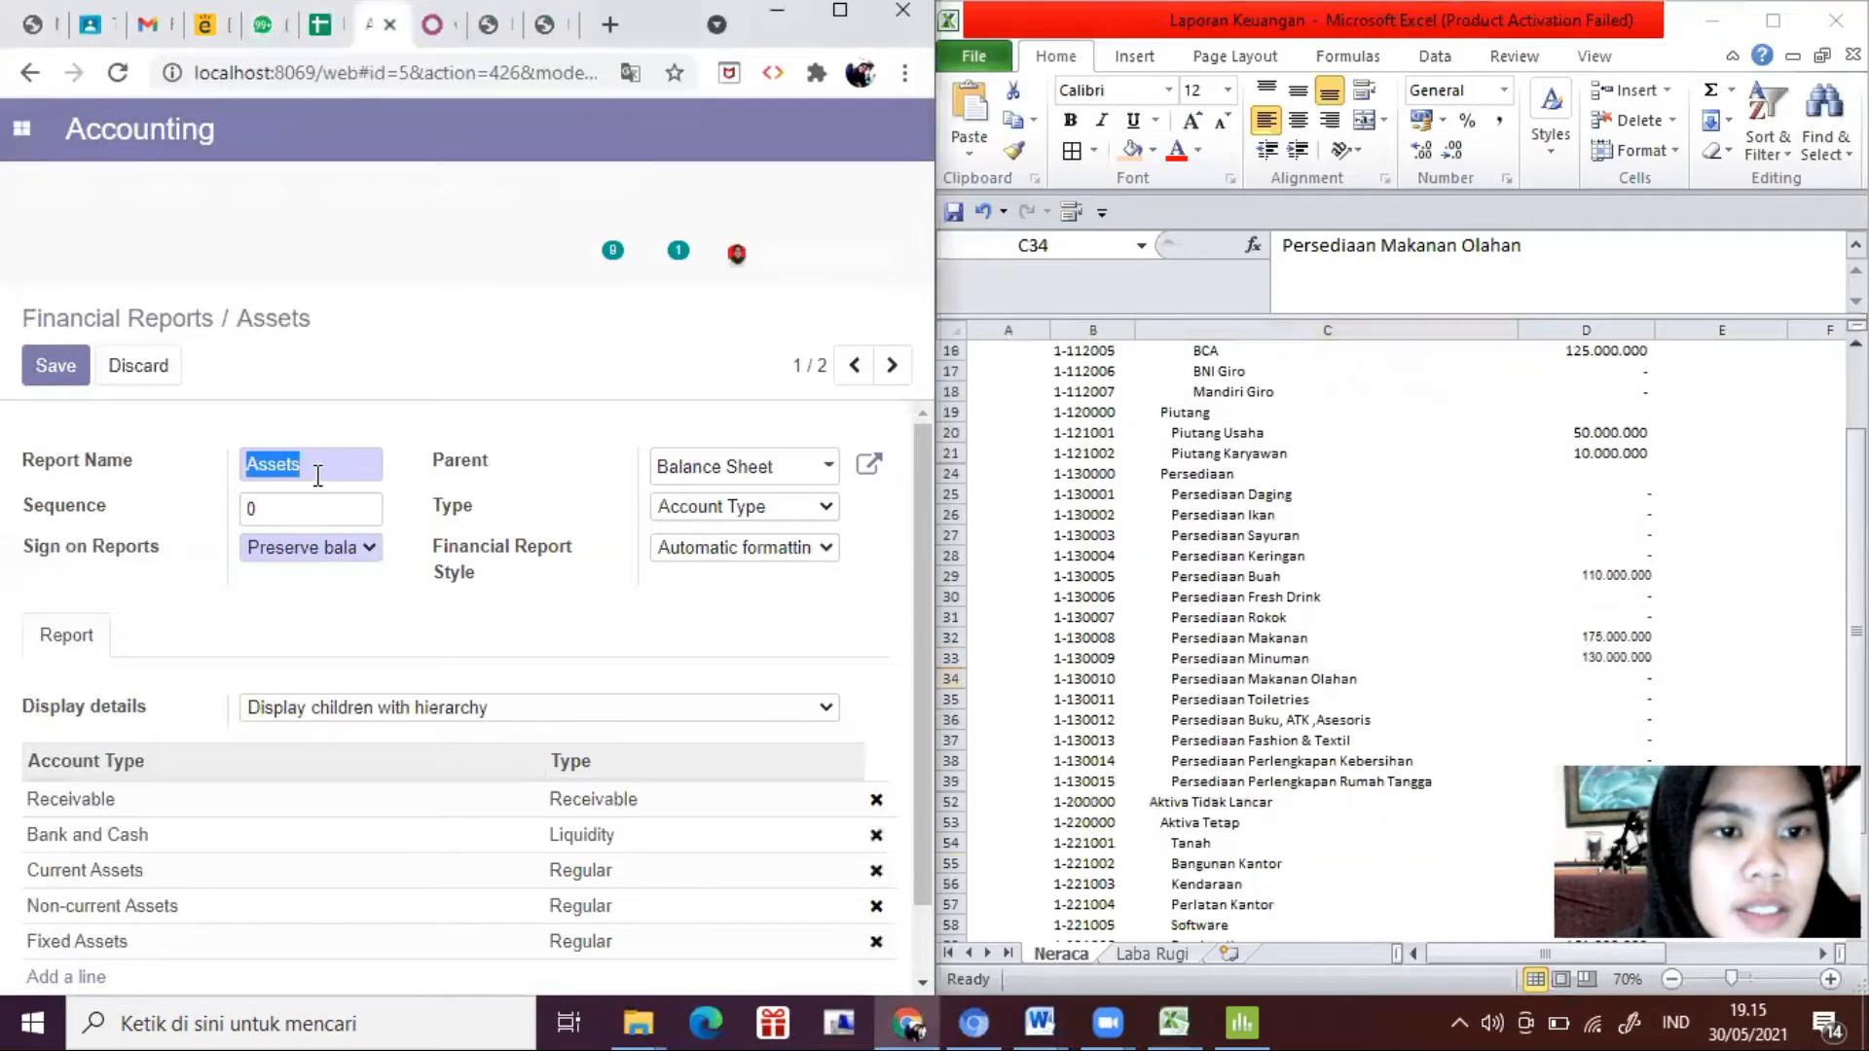
pyautogui.write('Aktiva')
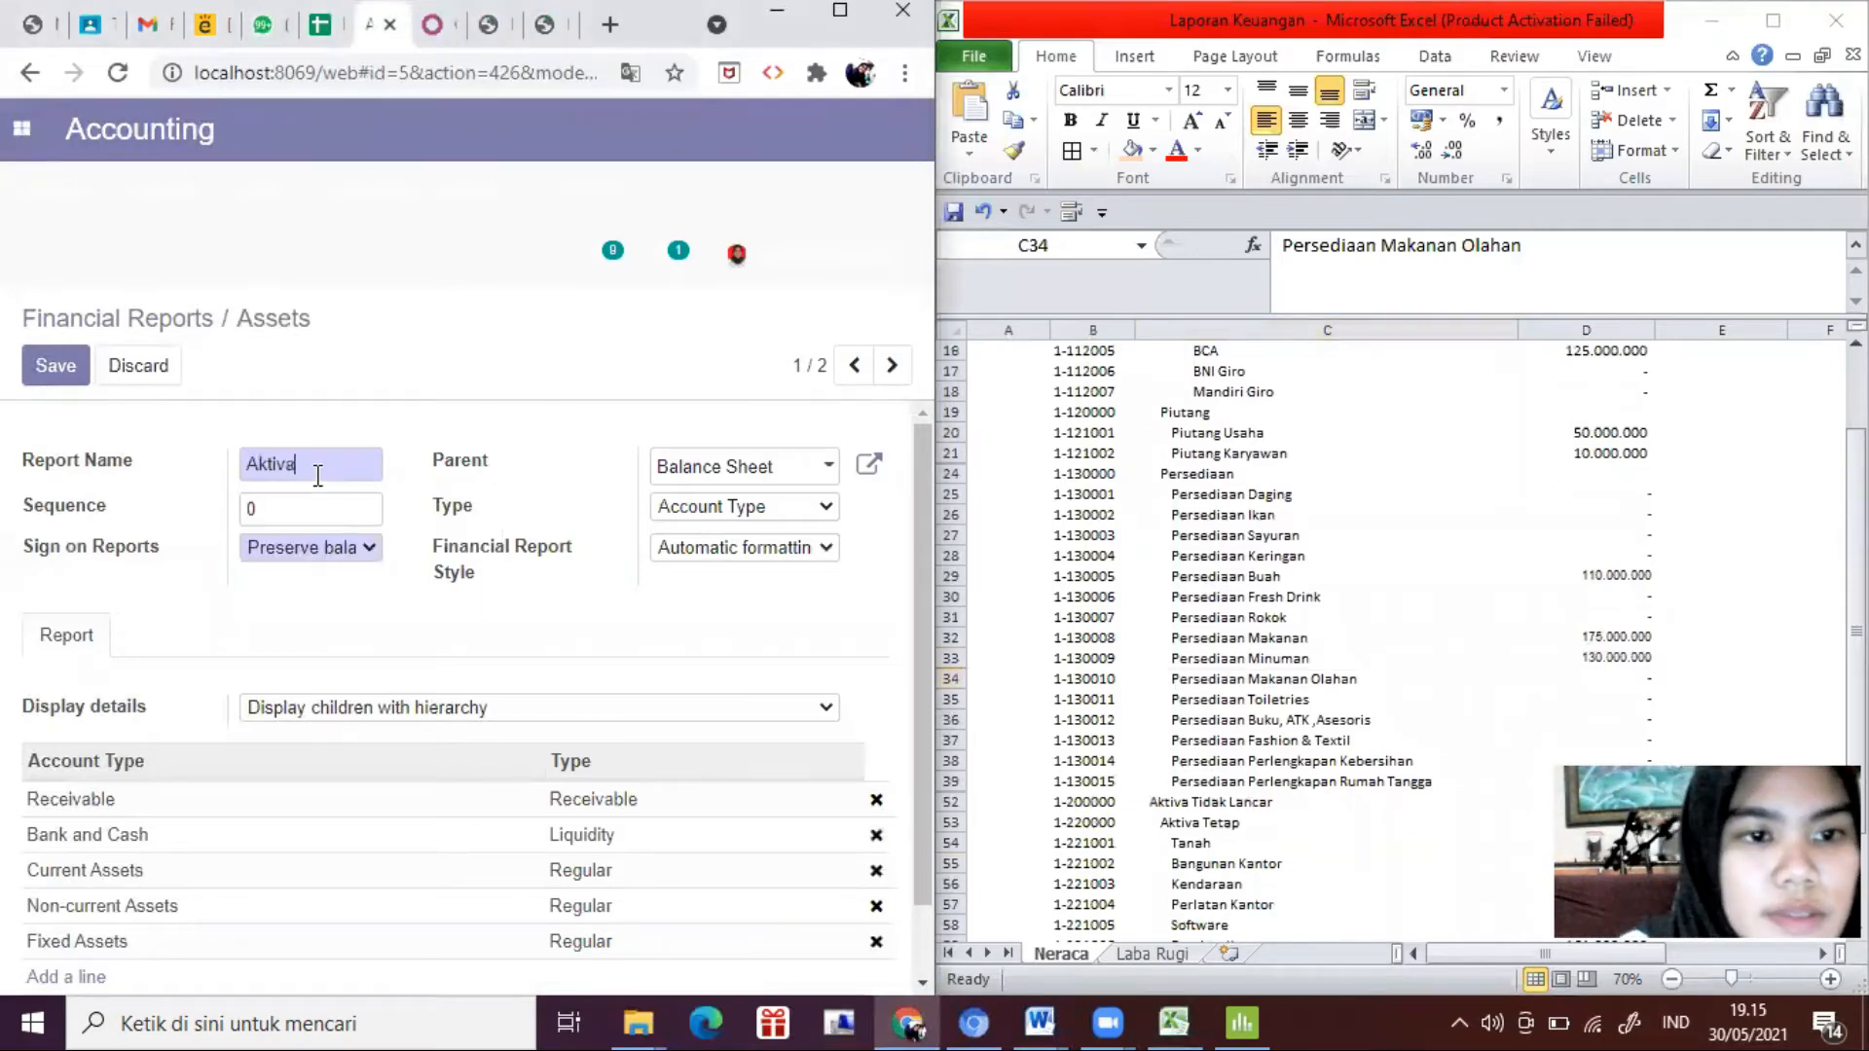
pyautogui.click(299, 501)
pyautogui.write('1')
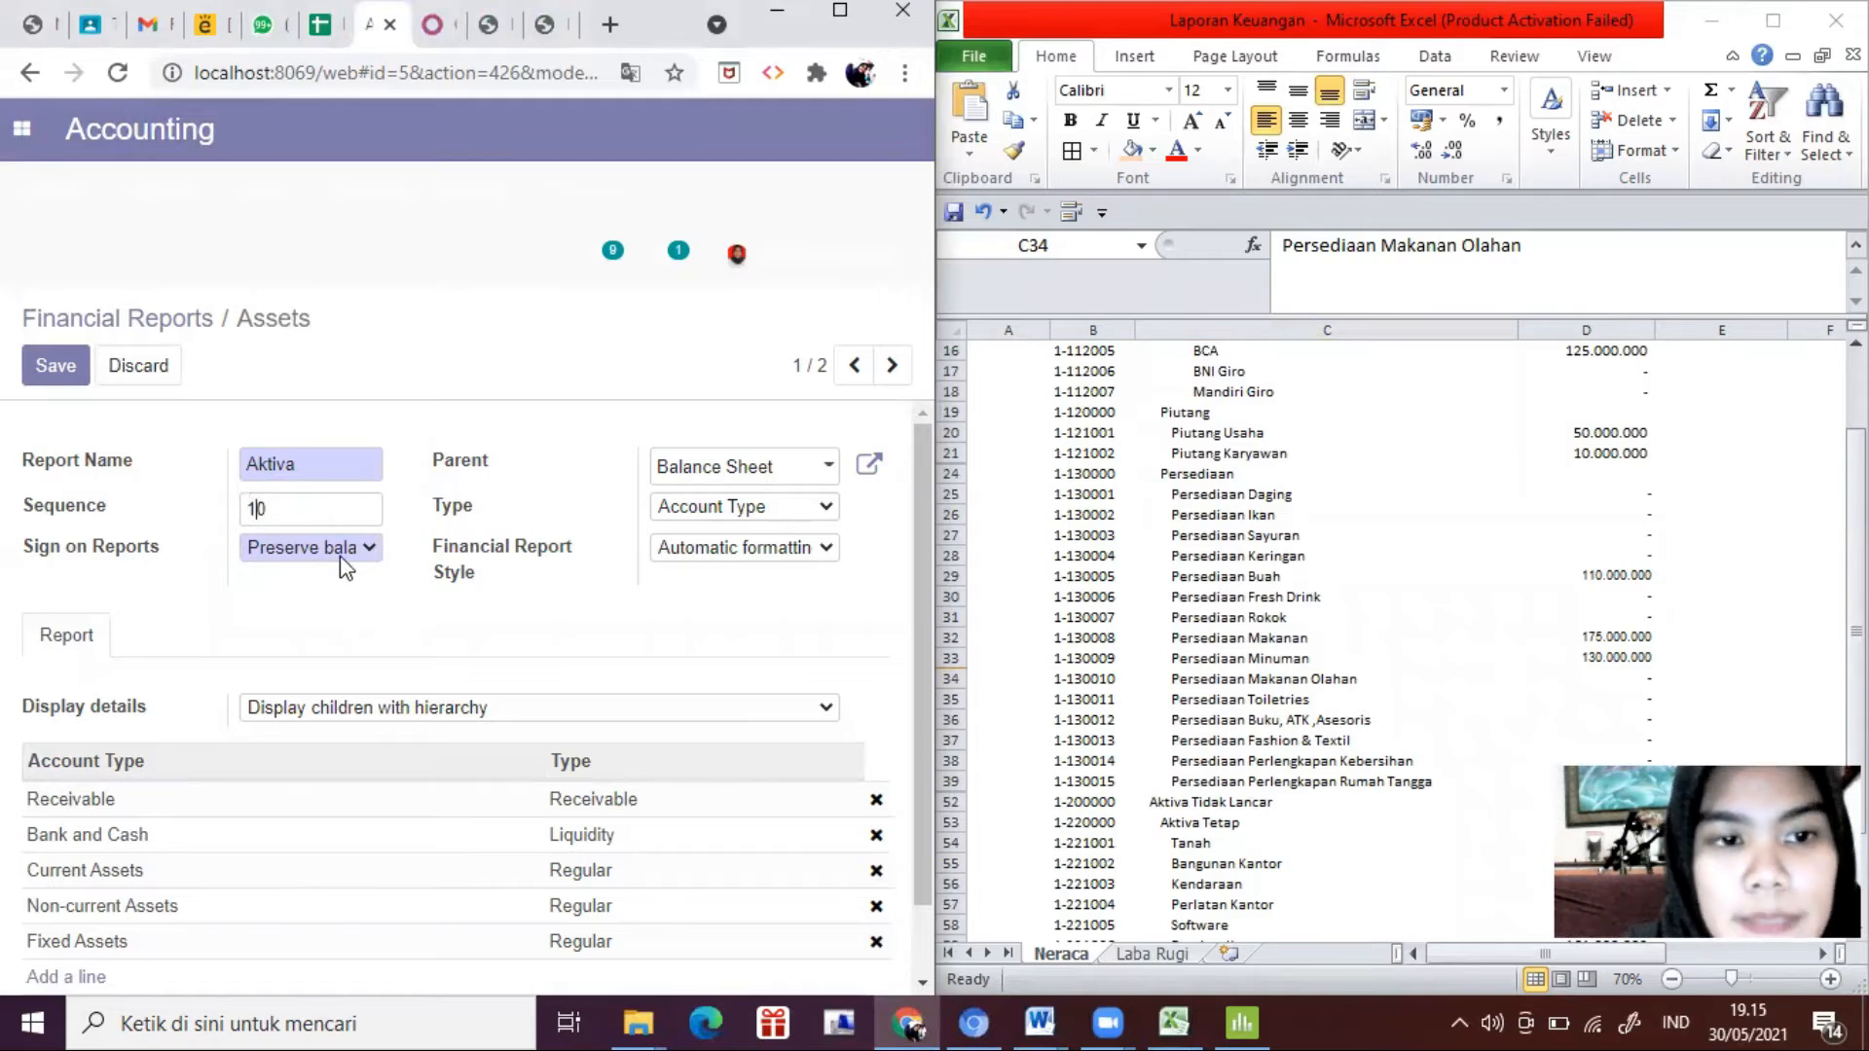
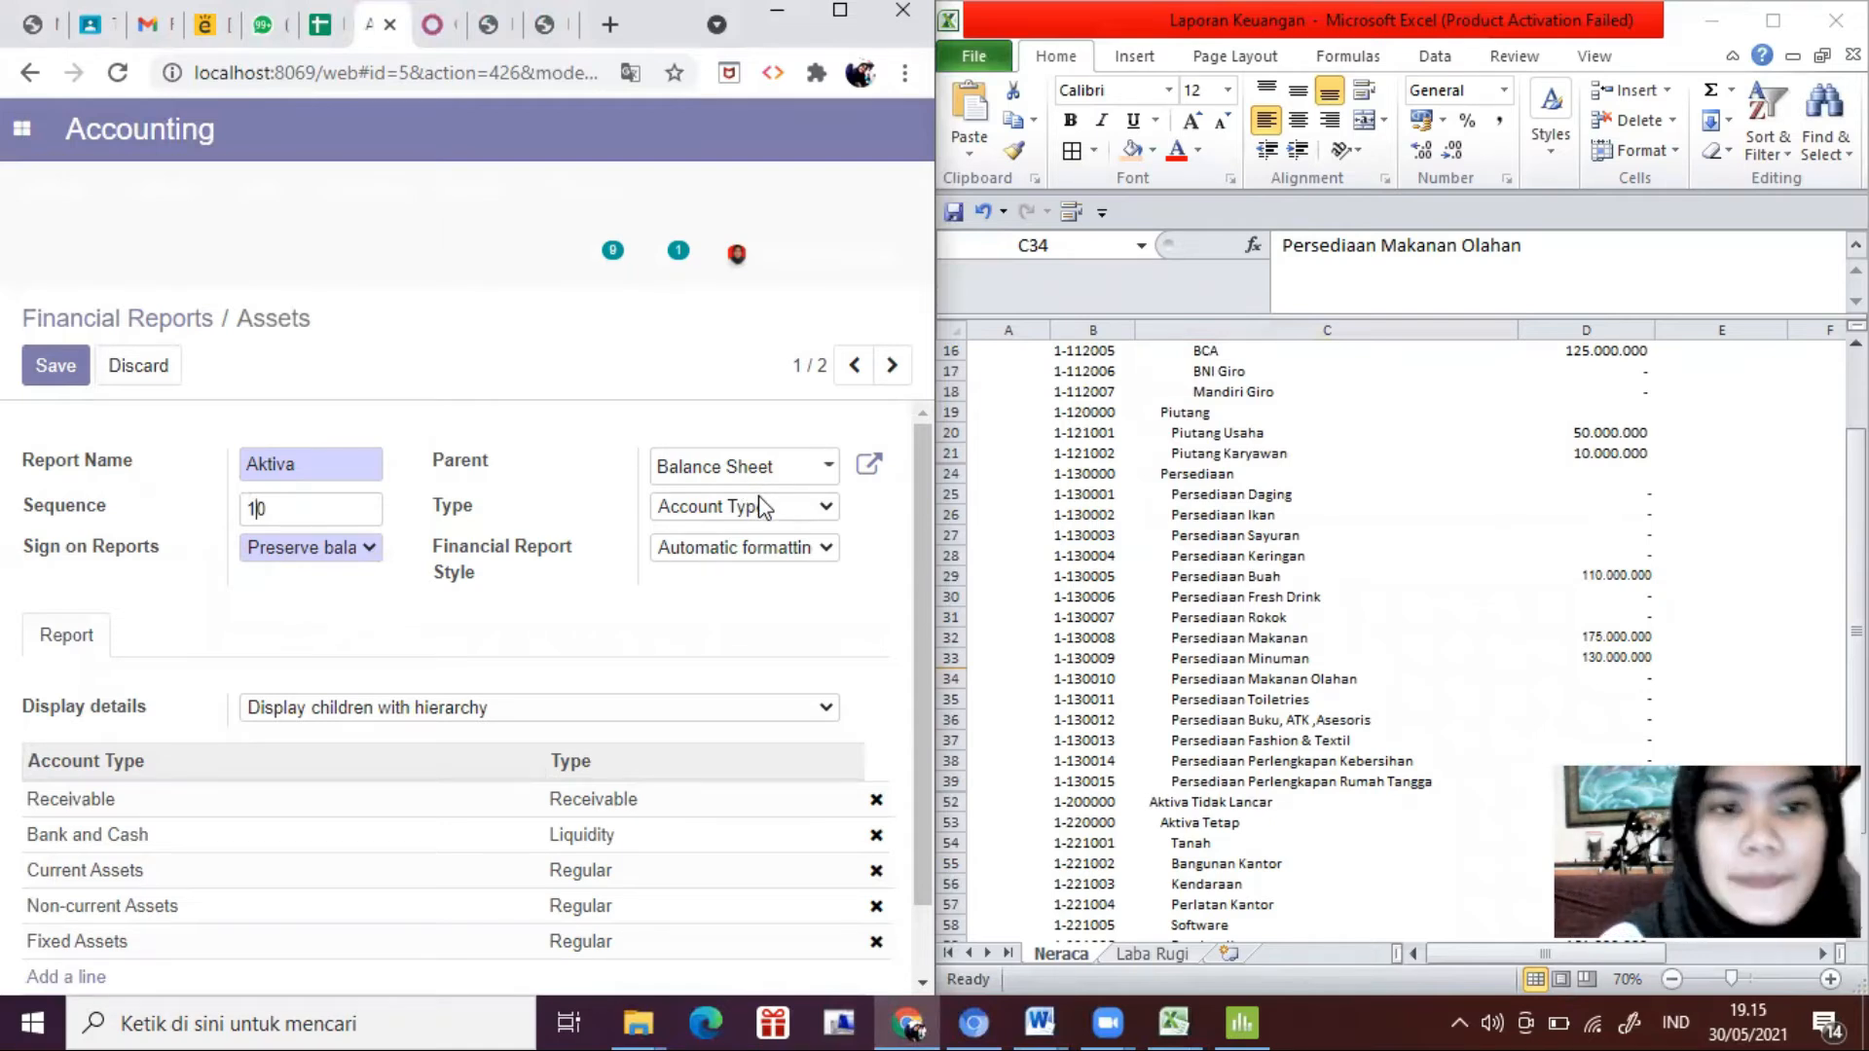
# Step: Check the Aktiva hierarchy in the Neraca sheet, then set the Aktiva report's type to View and save it
pyautogui.click(763, 514)
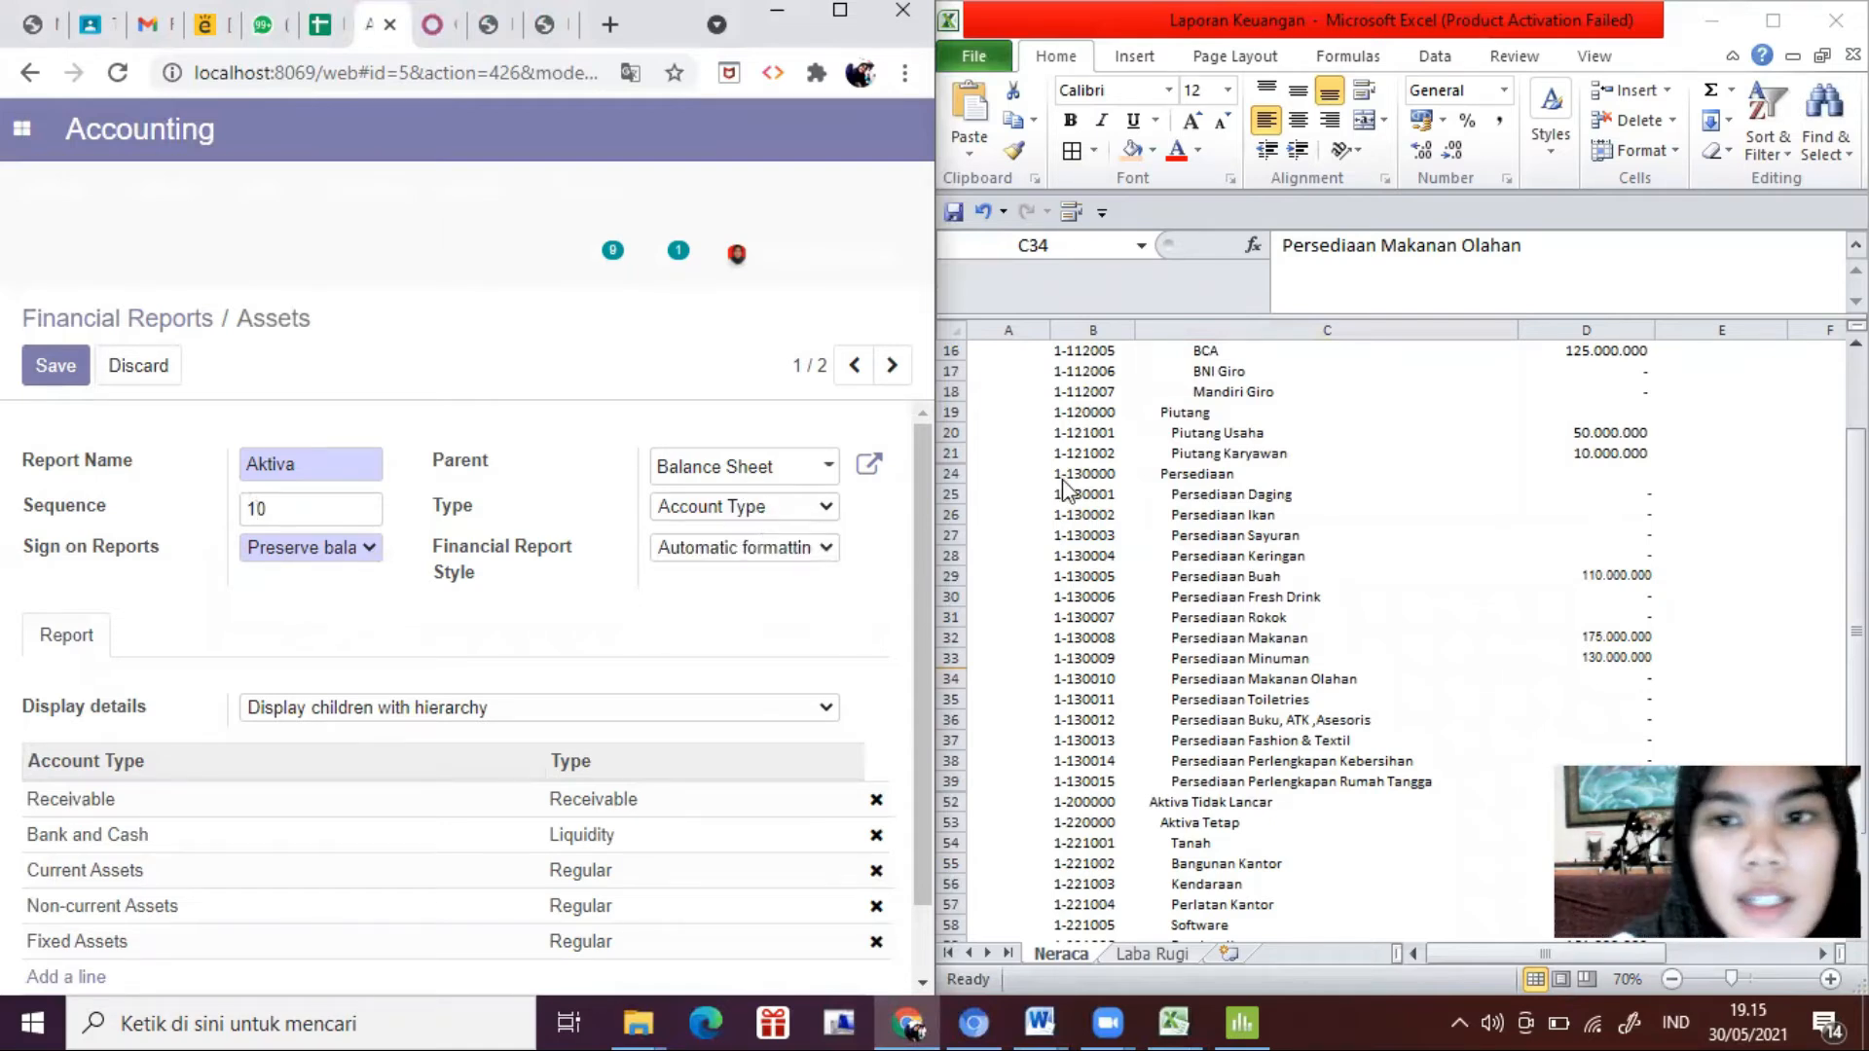
pyautogui.click(1178, 474)
pyautogui.scroll(5, 1205, 467)
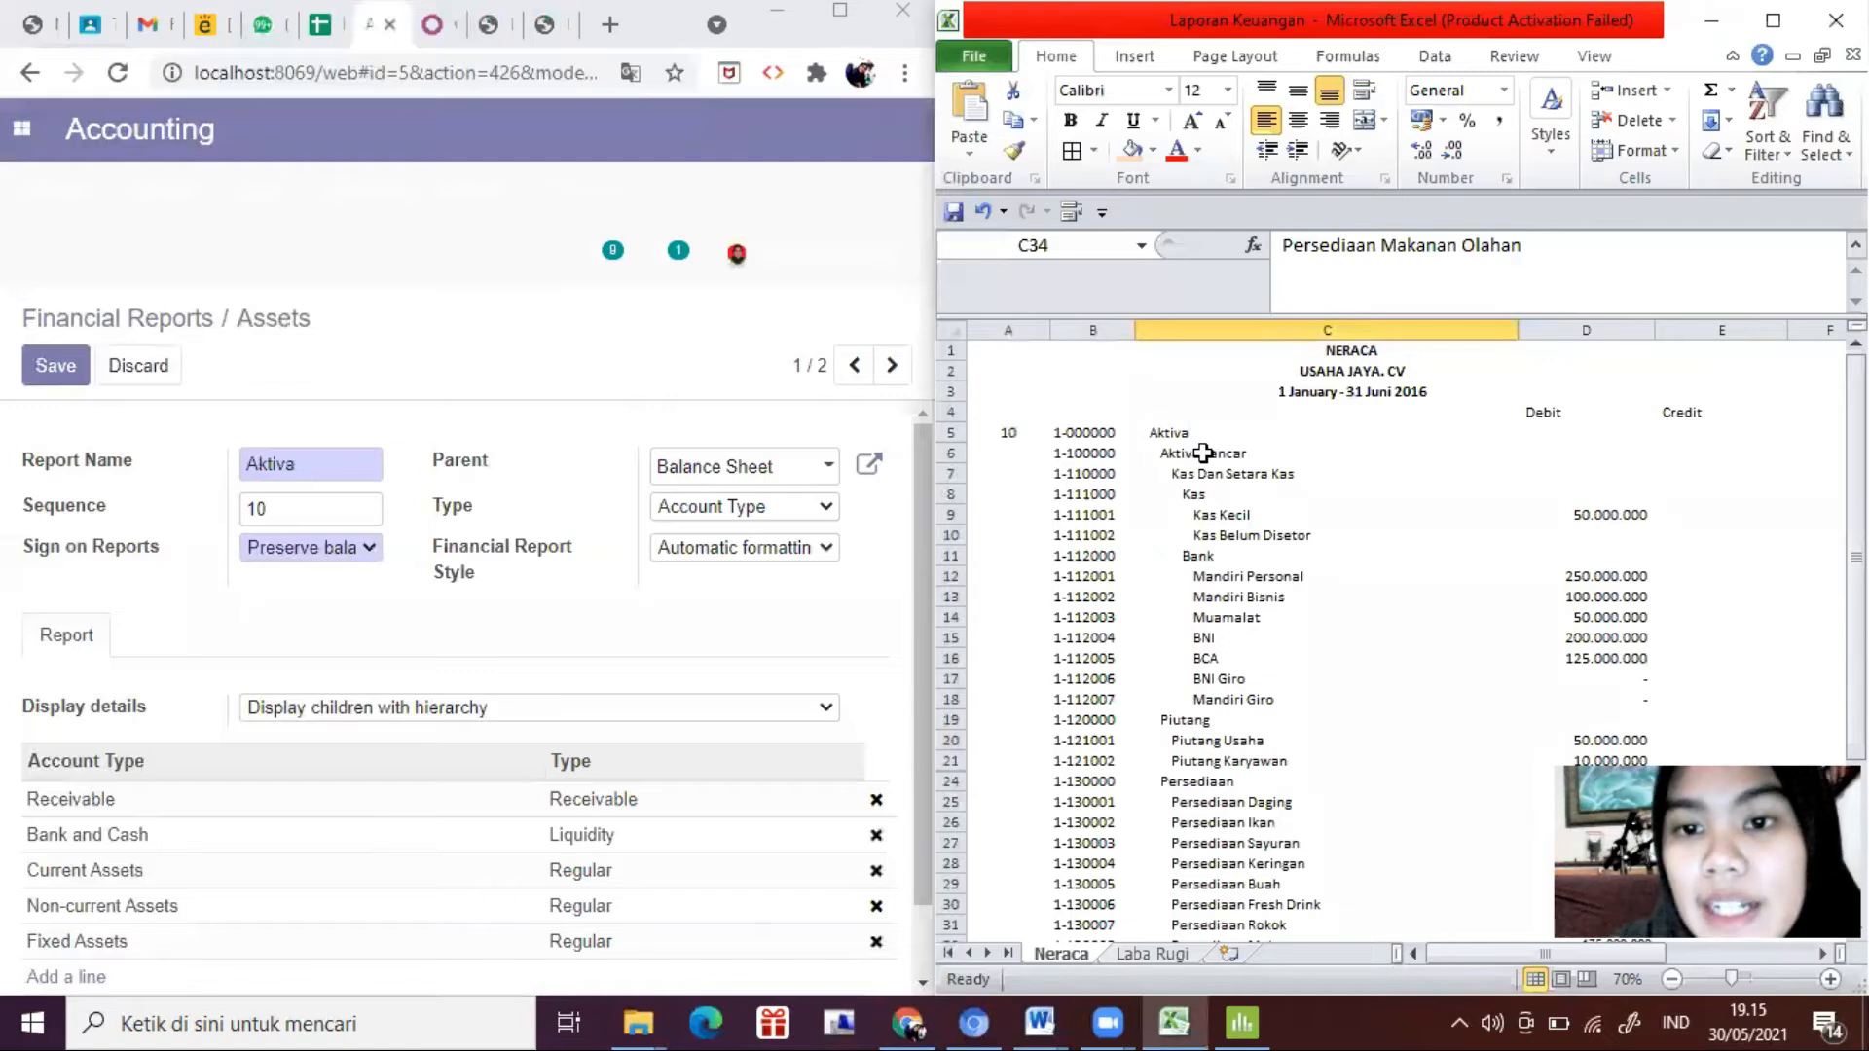
pyautogui.click(1205, 453)
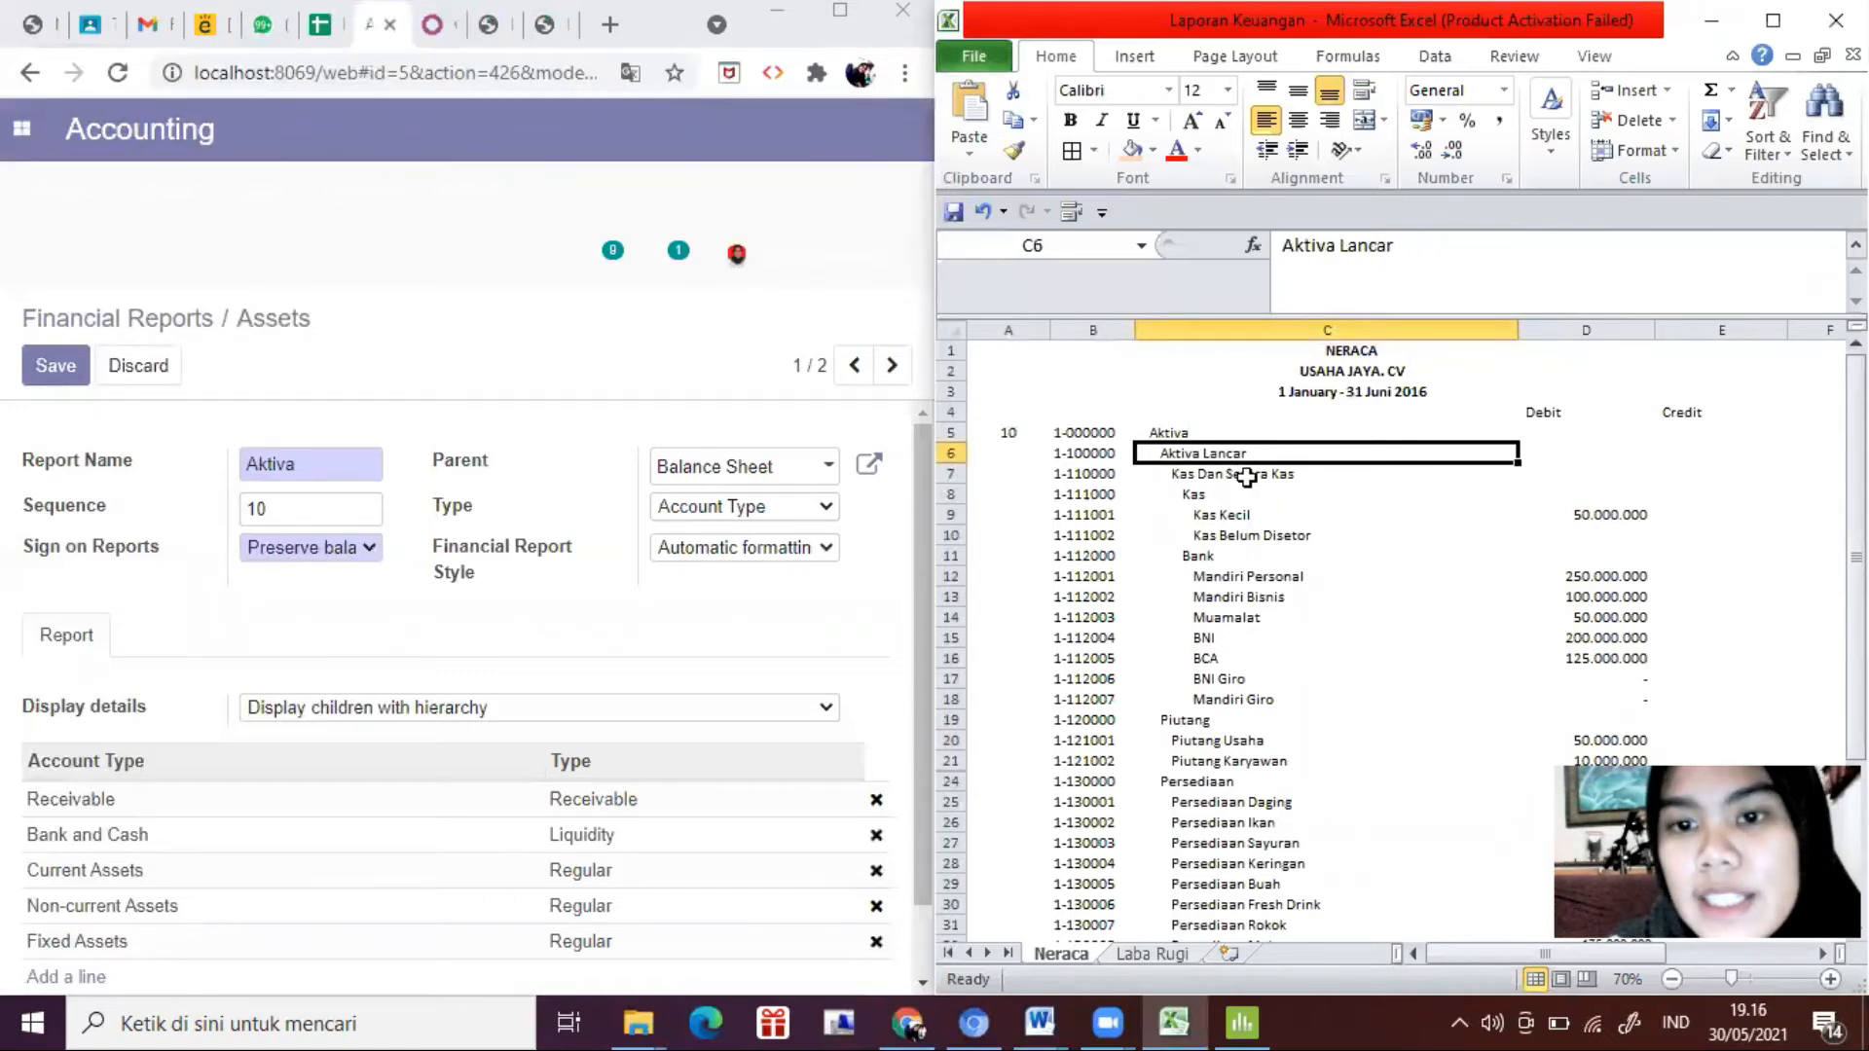
pyautogui.click(1246, 476)
pyautogui.click(816, 506)
pyautogui.click(828, 508)
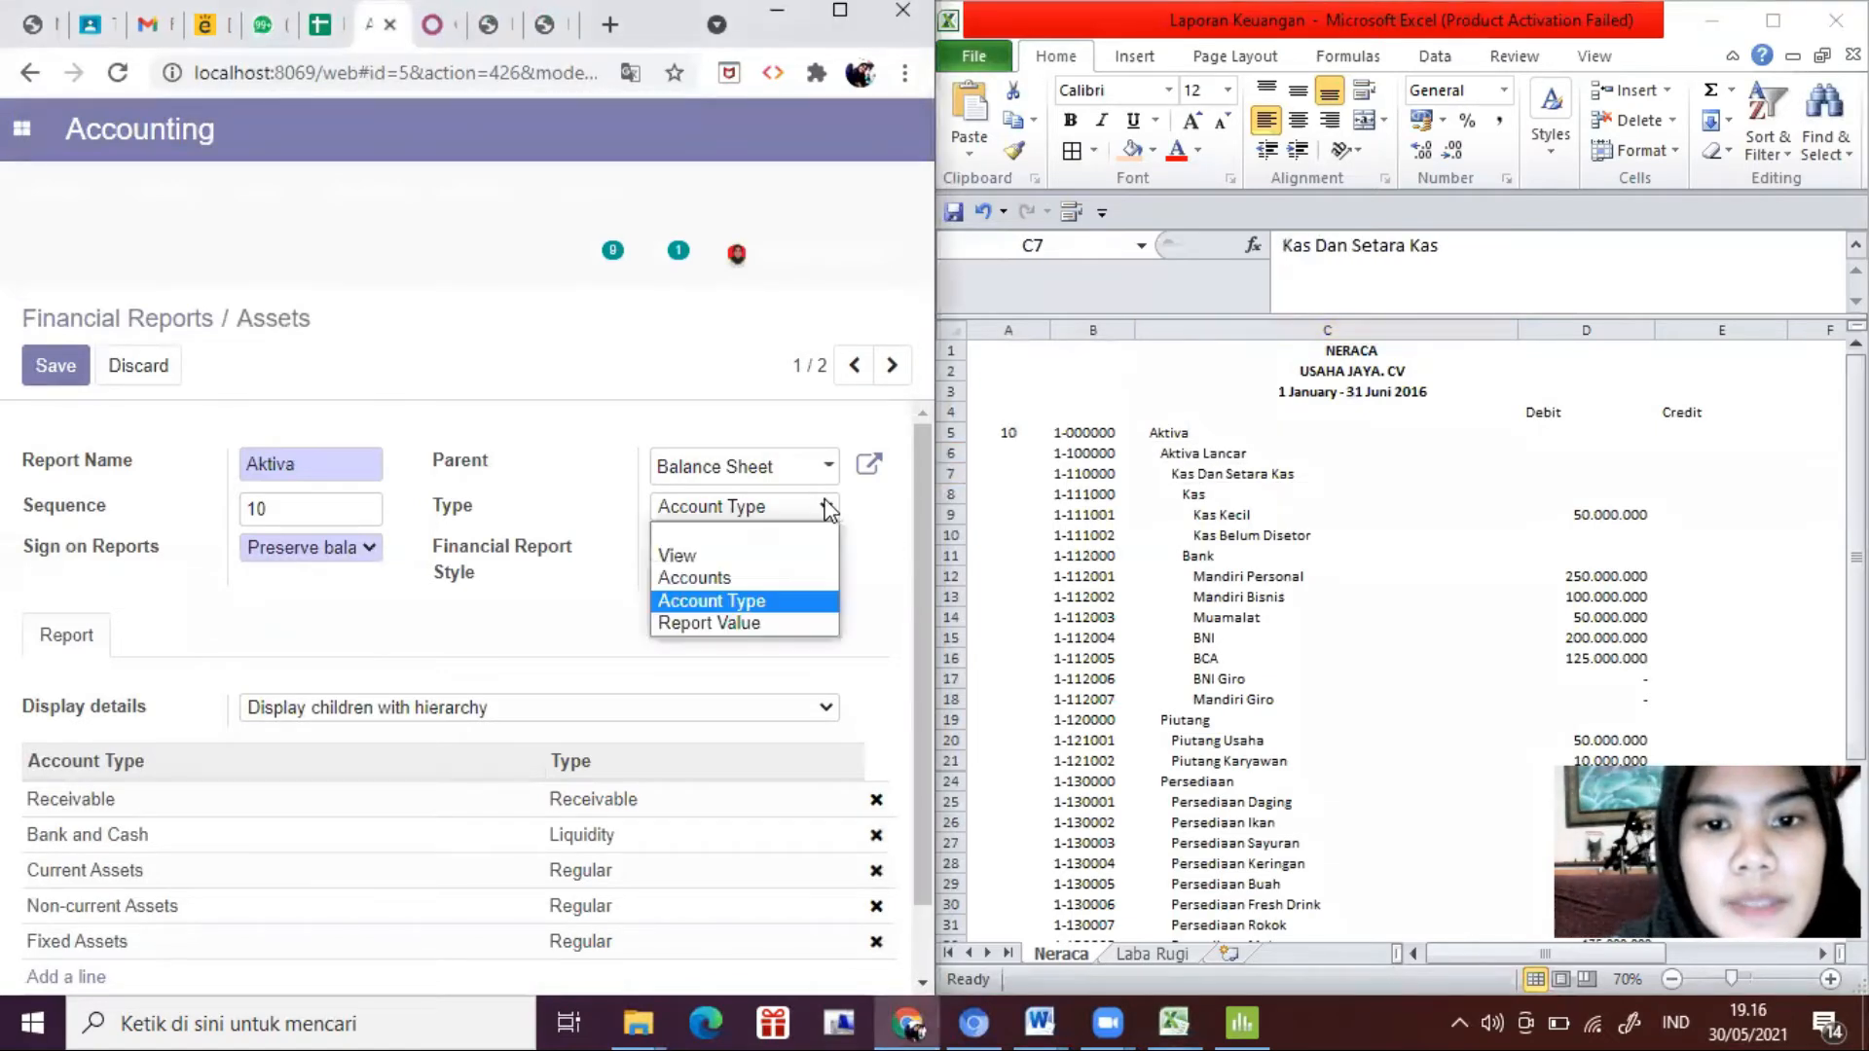
pyautogui.click(745, 553)
pyautogui.click(45, 355)
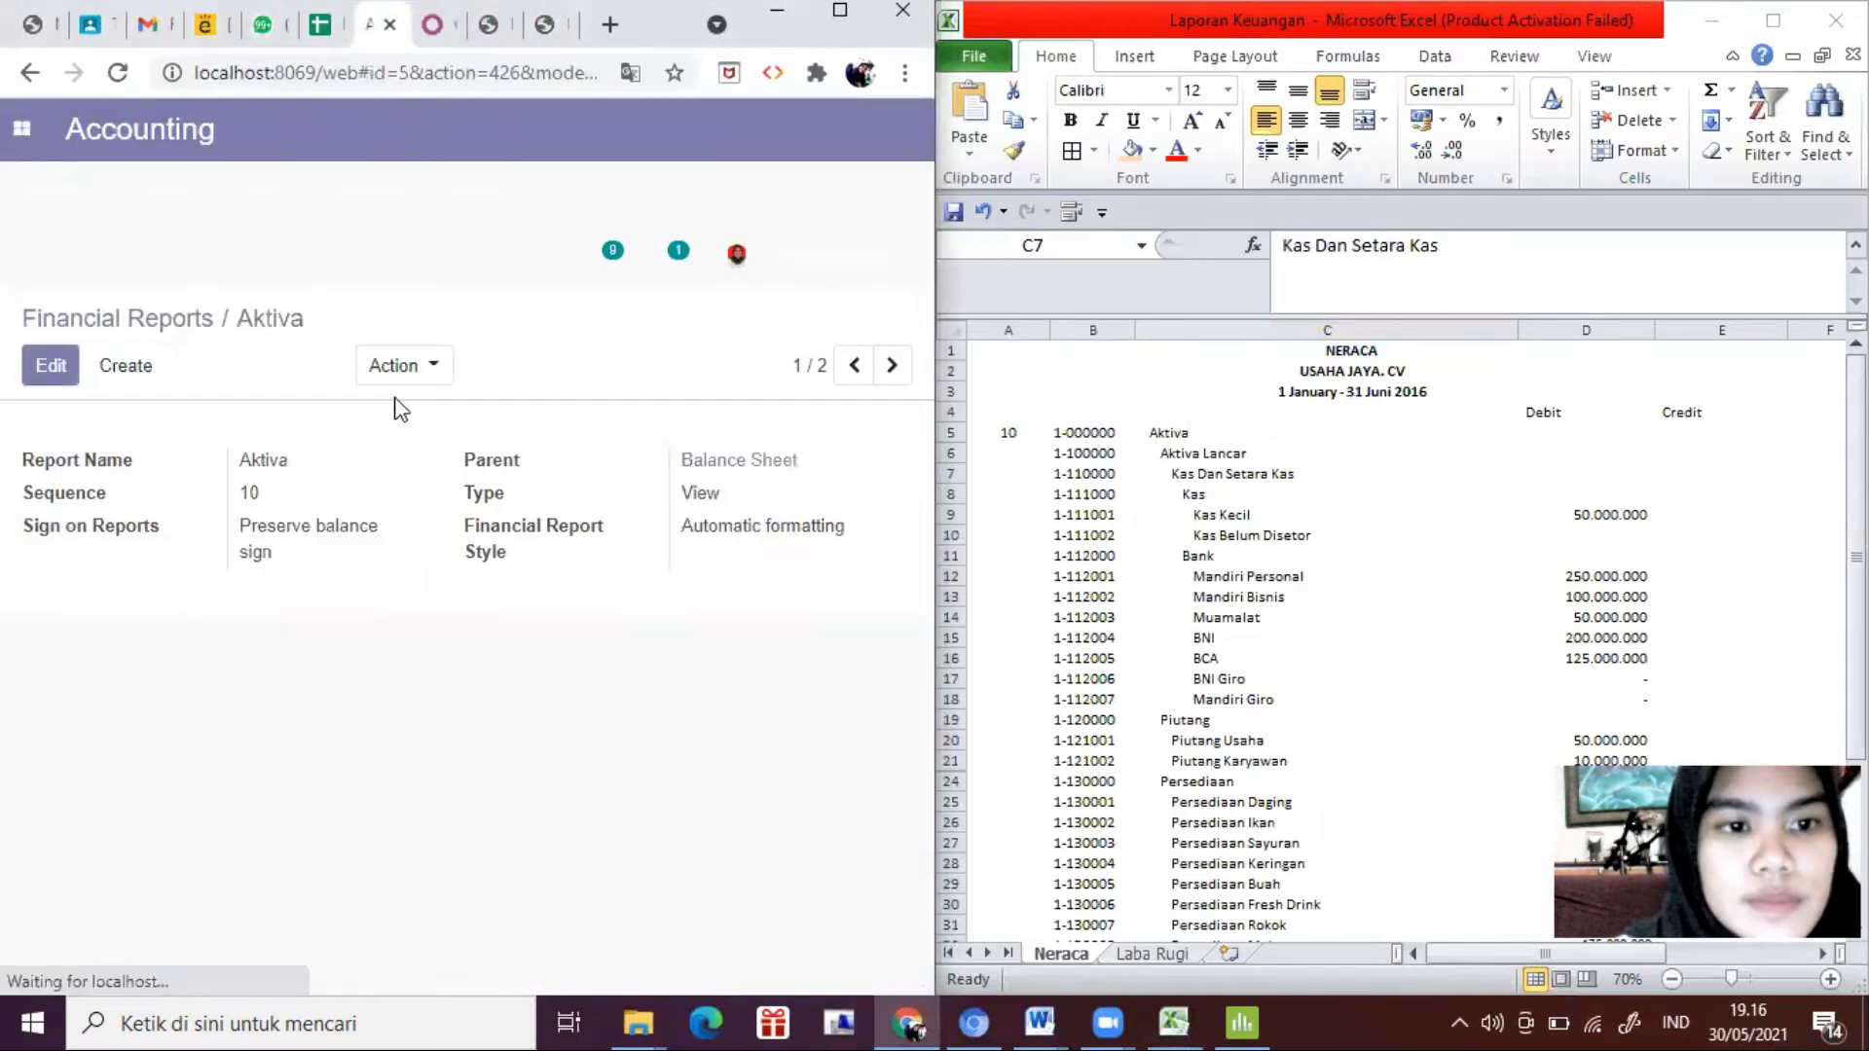
# Step: Rename the Liability report to Hutang dan Modal, set its sequence to 20 as in the Neraca sheet, and save it
pyautogui.click(892, 366)
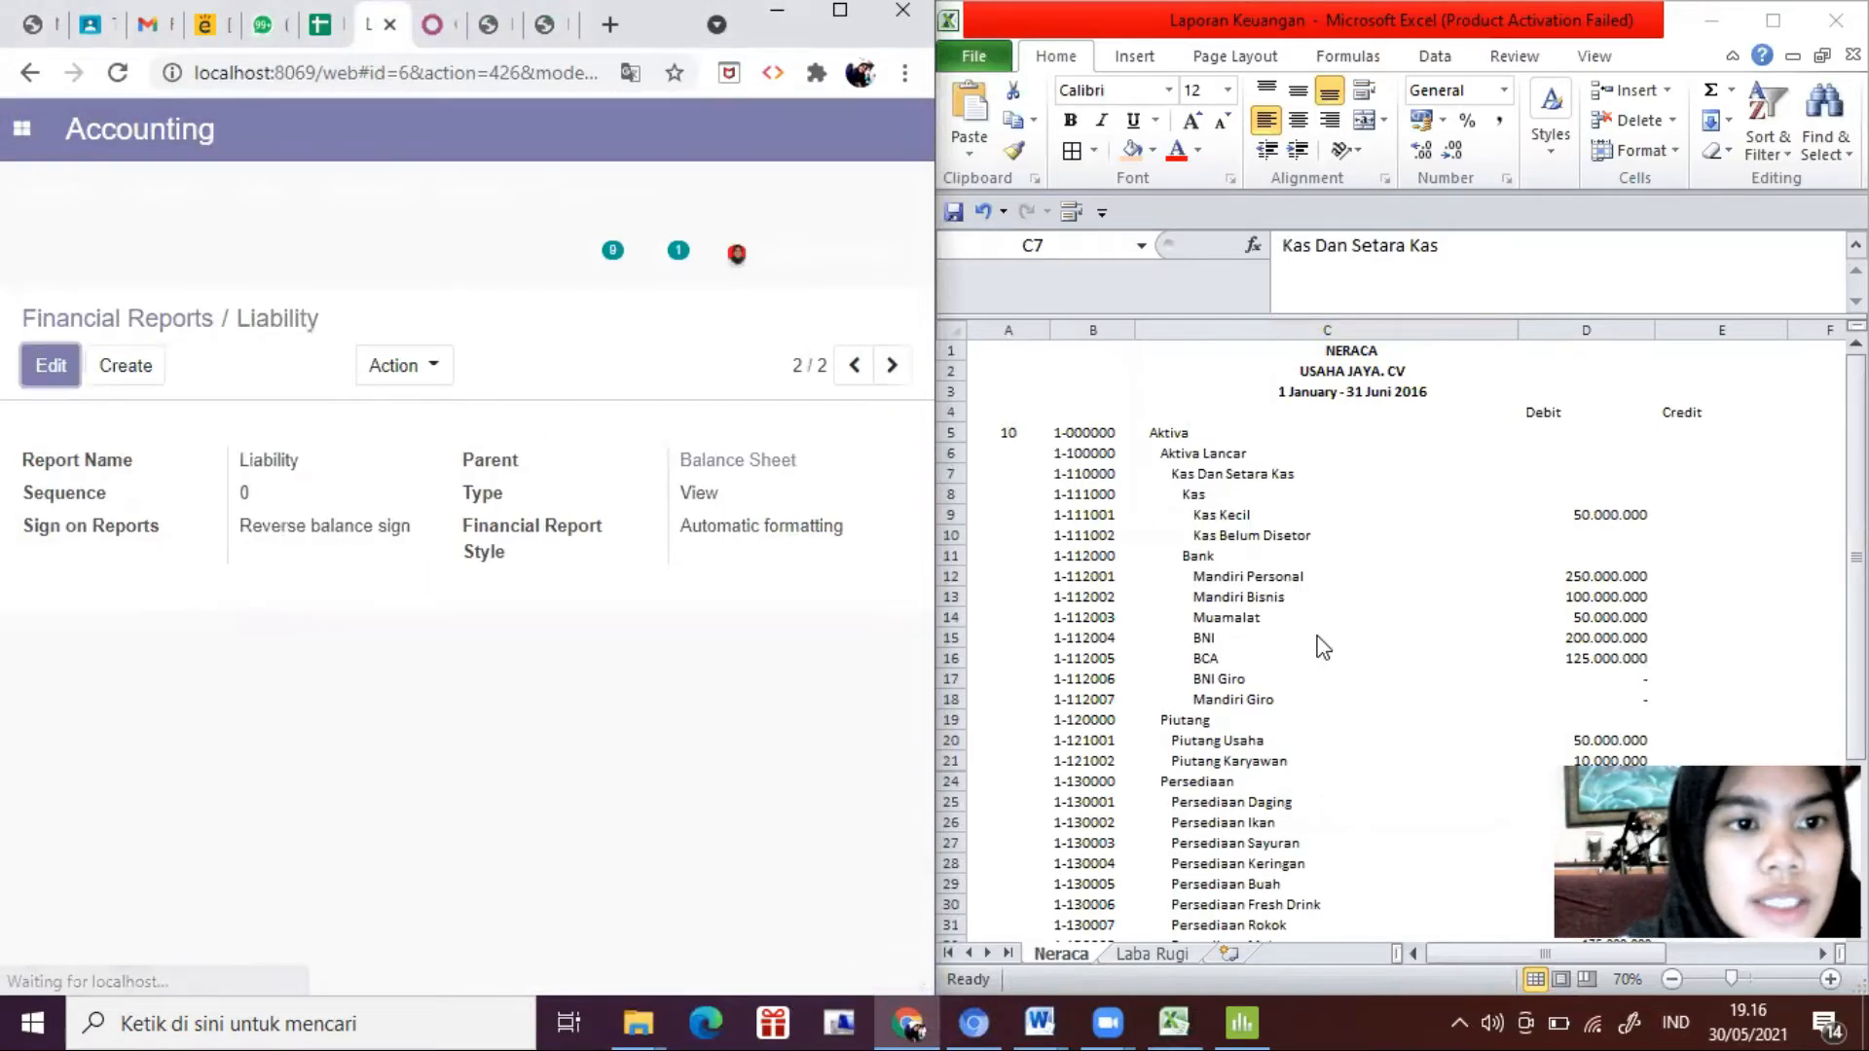
pyautogui.scroll(-9, 1288, 638)
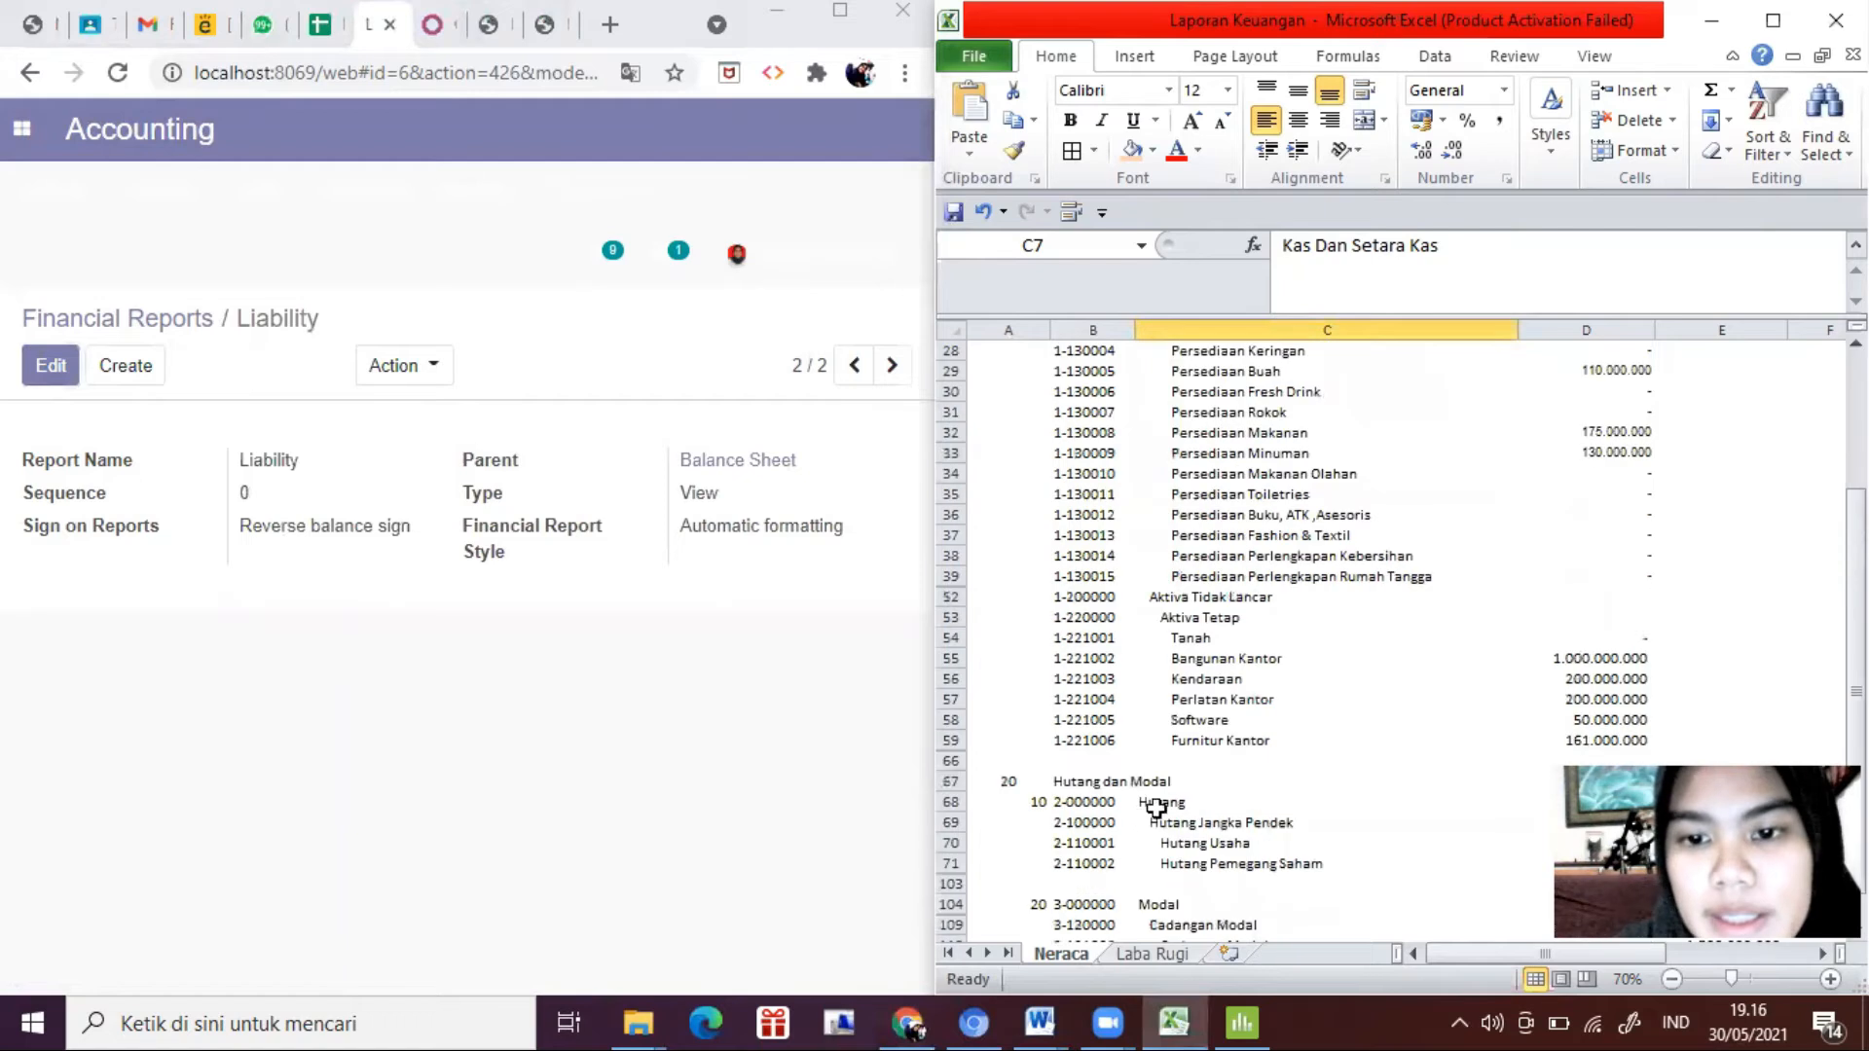
pyautogui.click(51, 365)
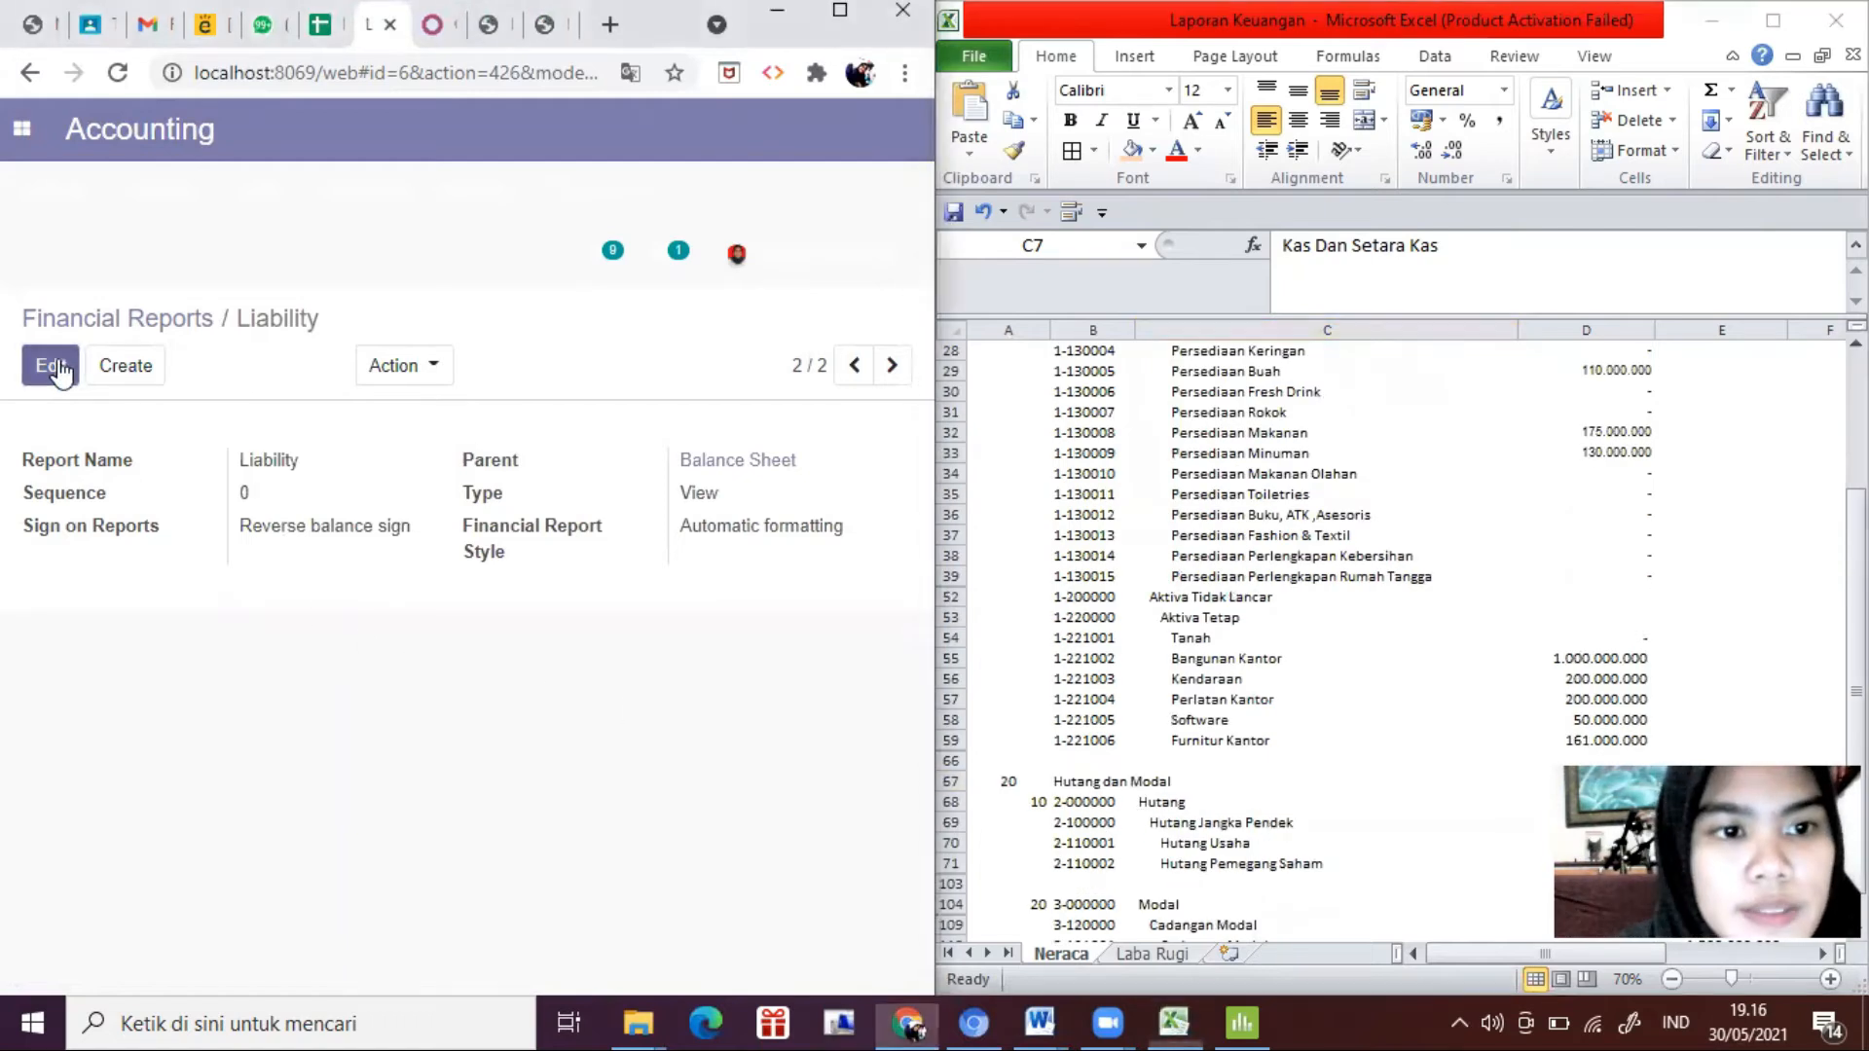
pyautogui.moveTo(359, 474); pyautogui.dragTo(163, 456)
pyautogui.write('Hutang dan Modal')
pyautogui.click(253, 508)
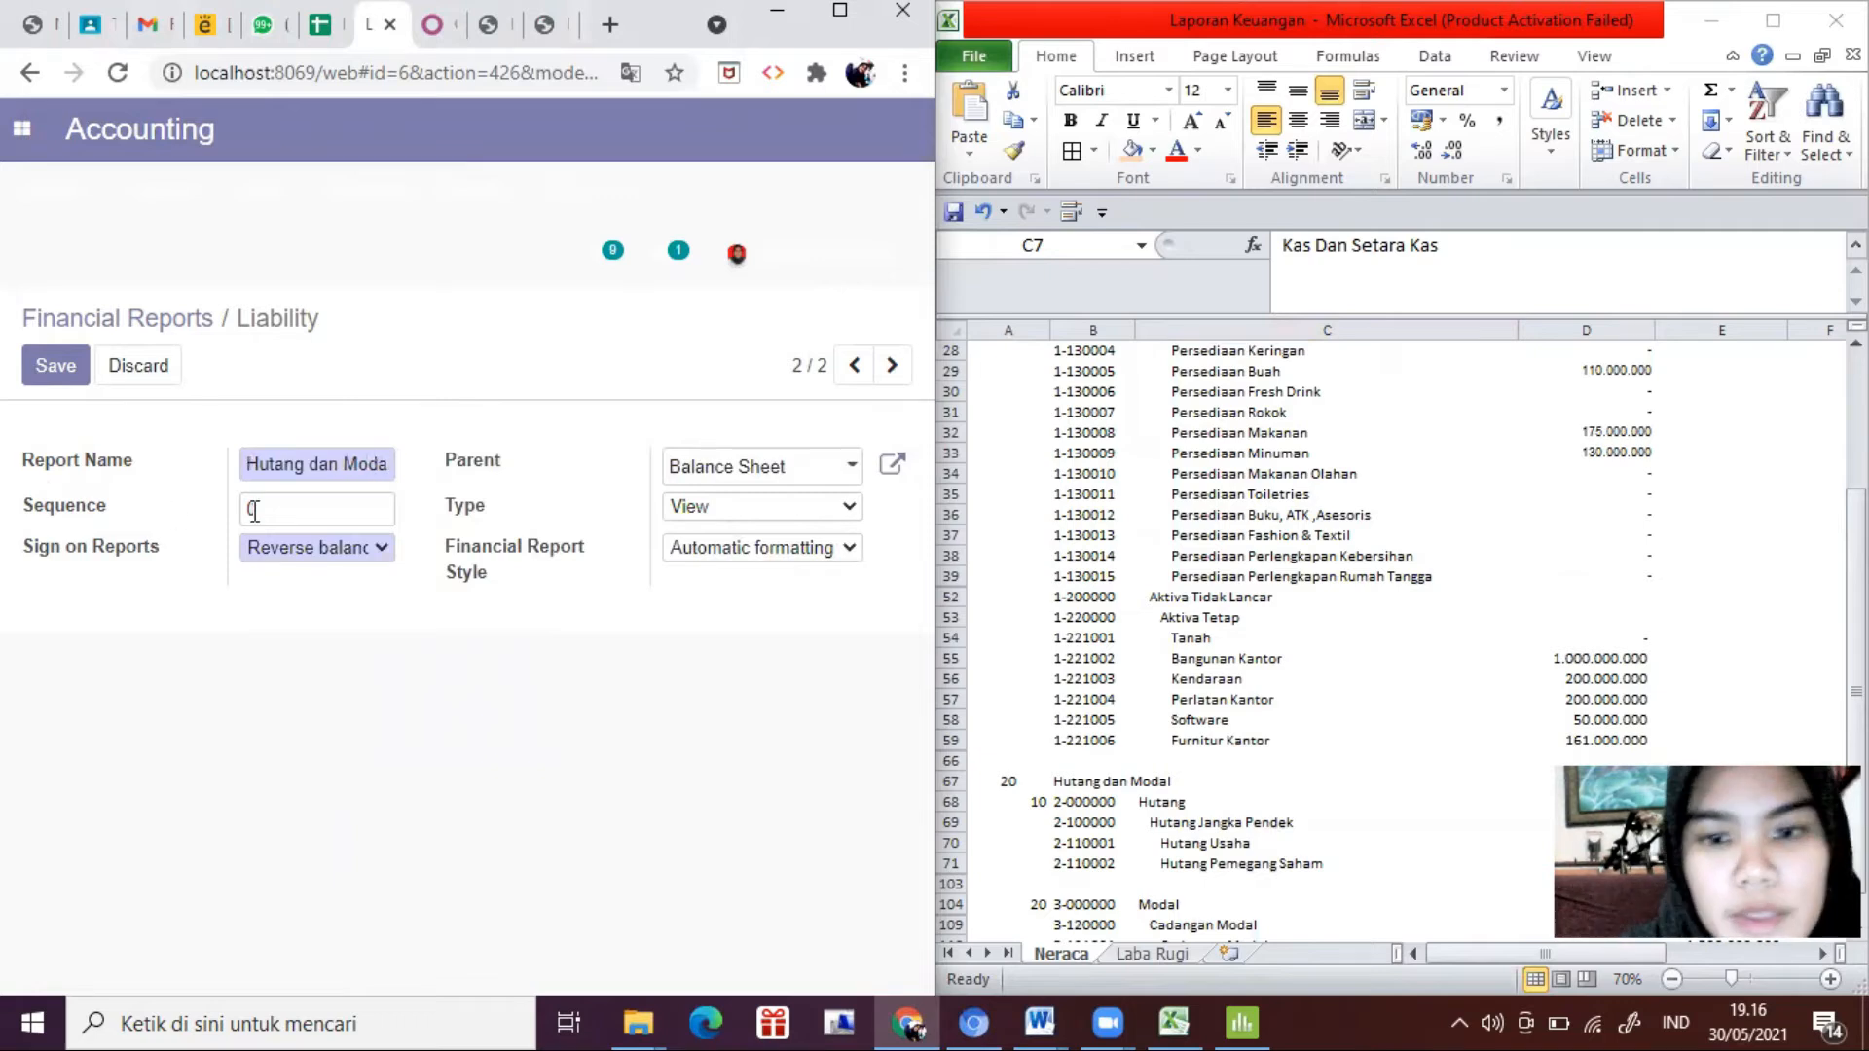
pyautogui.click(797, 482)
pyautogui.click(800, 482)
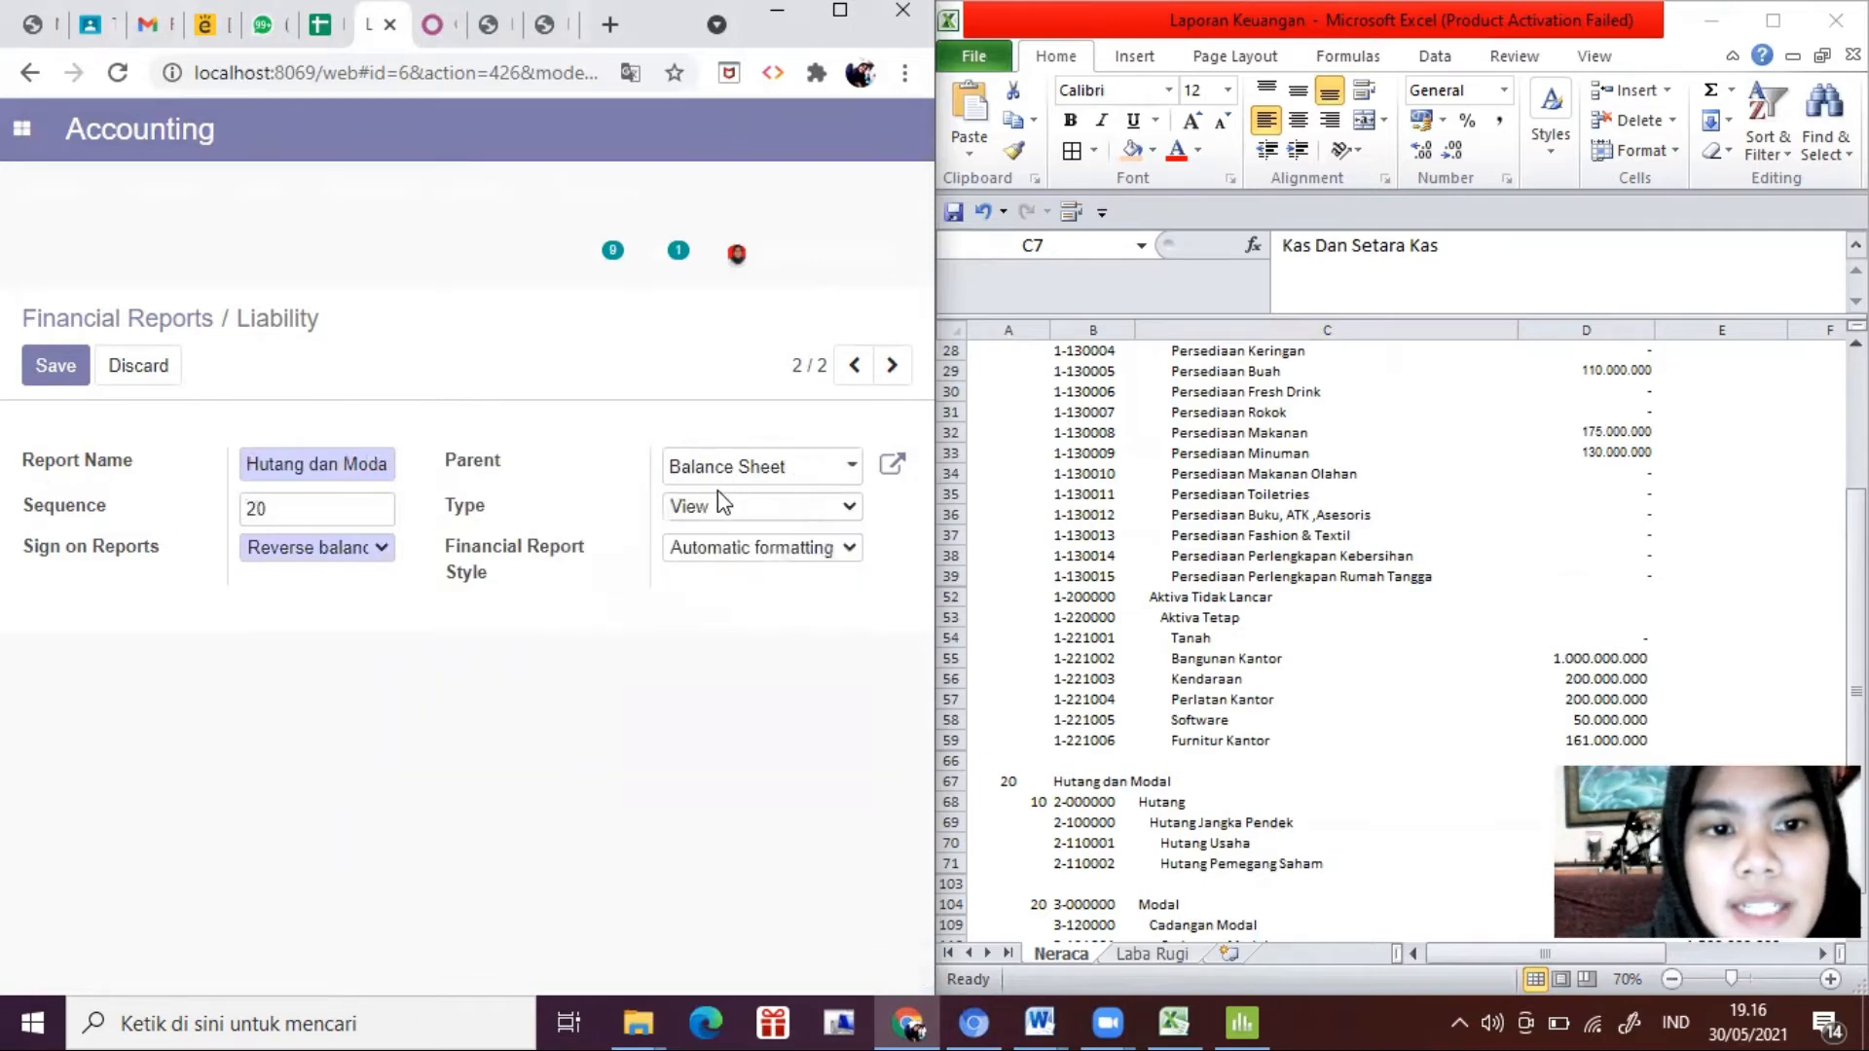
pyautogui.click(1182, 700)
pyautogui.scroll(-2, 1156, 742)
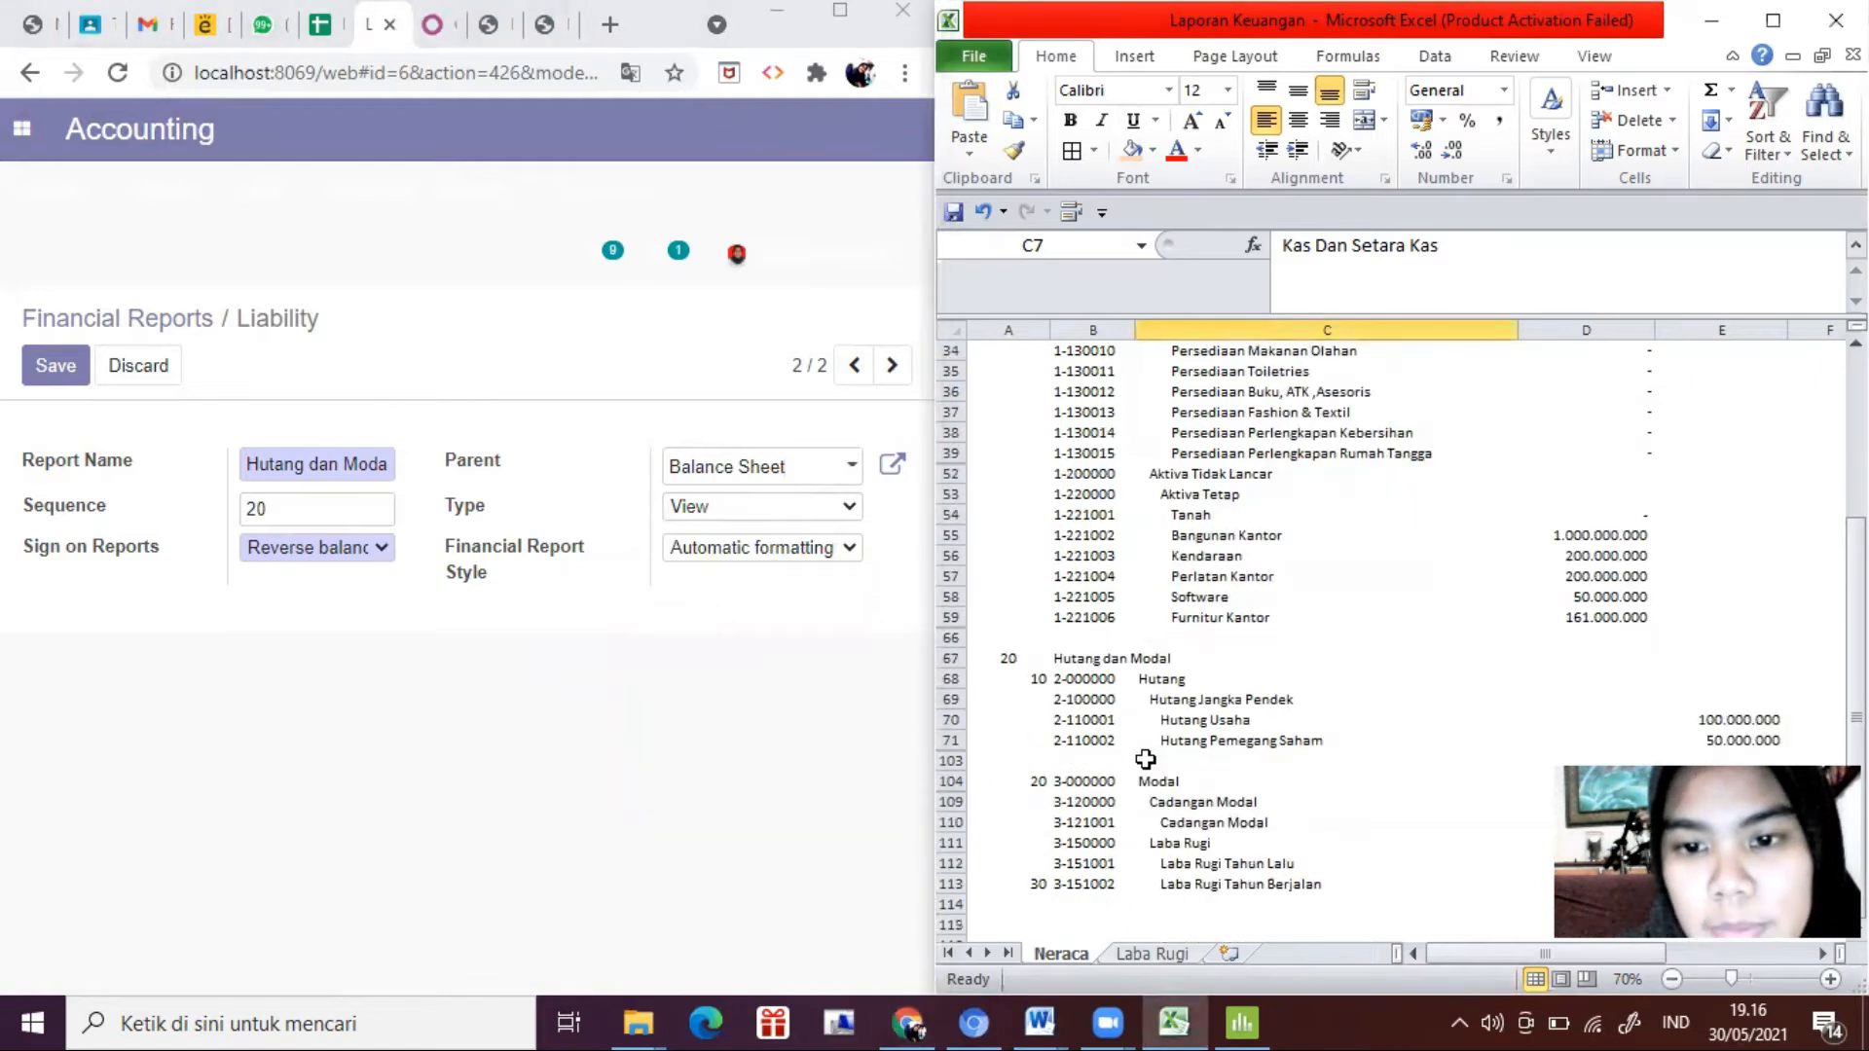
pyautogui.click(1185, 679)
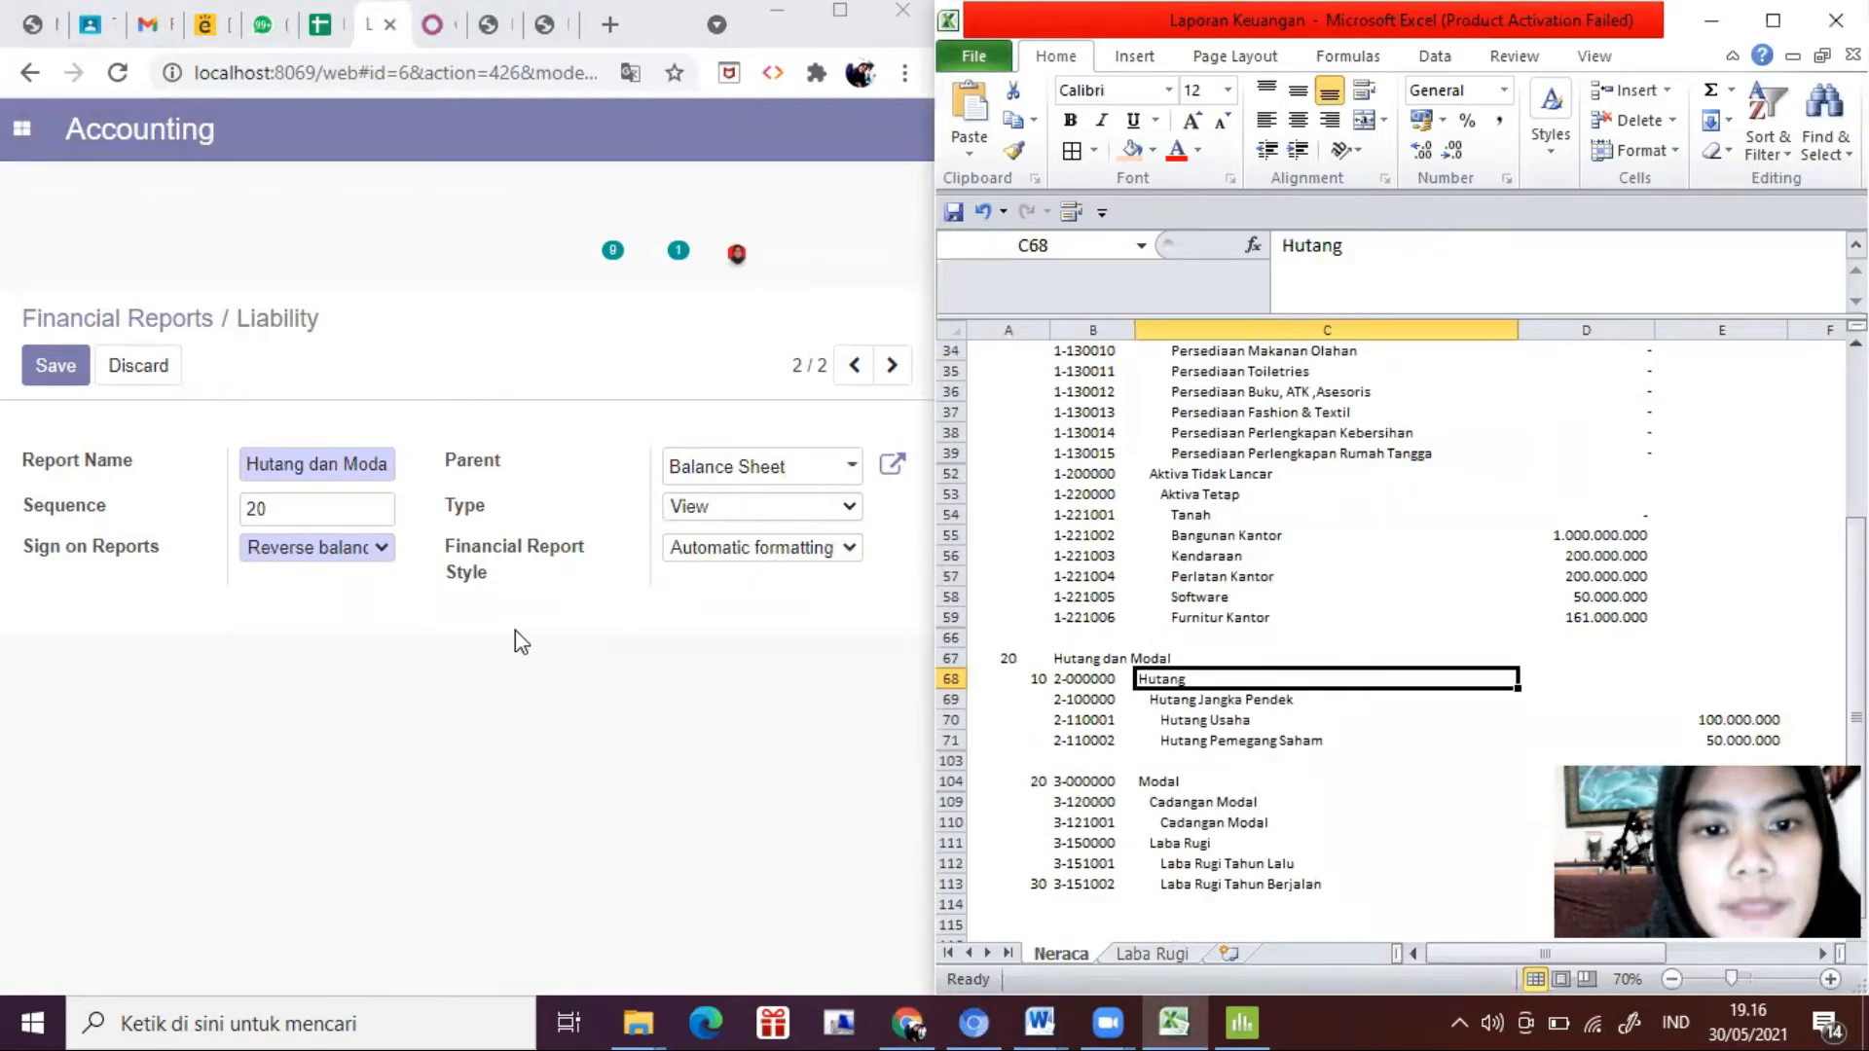
pyautogui.click(52, 370)
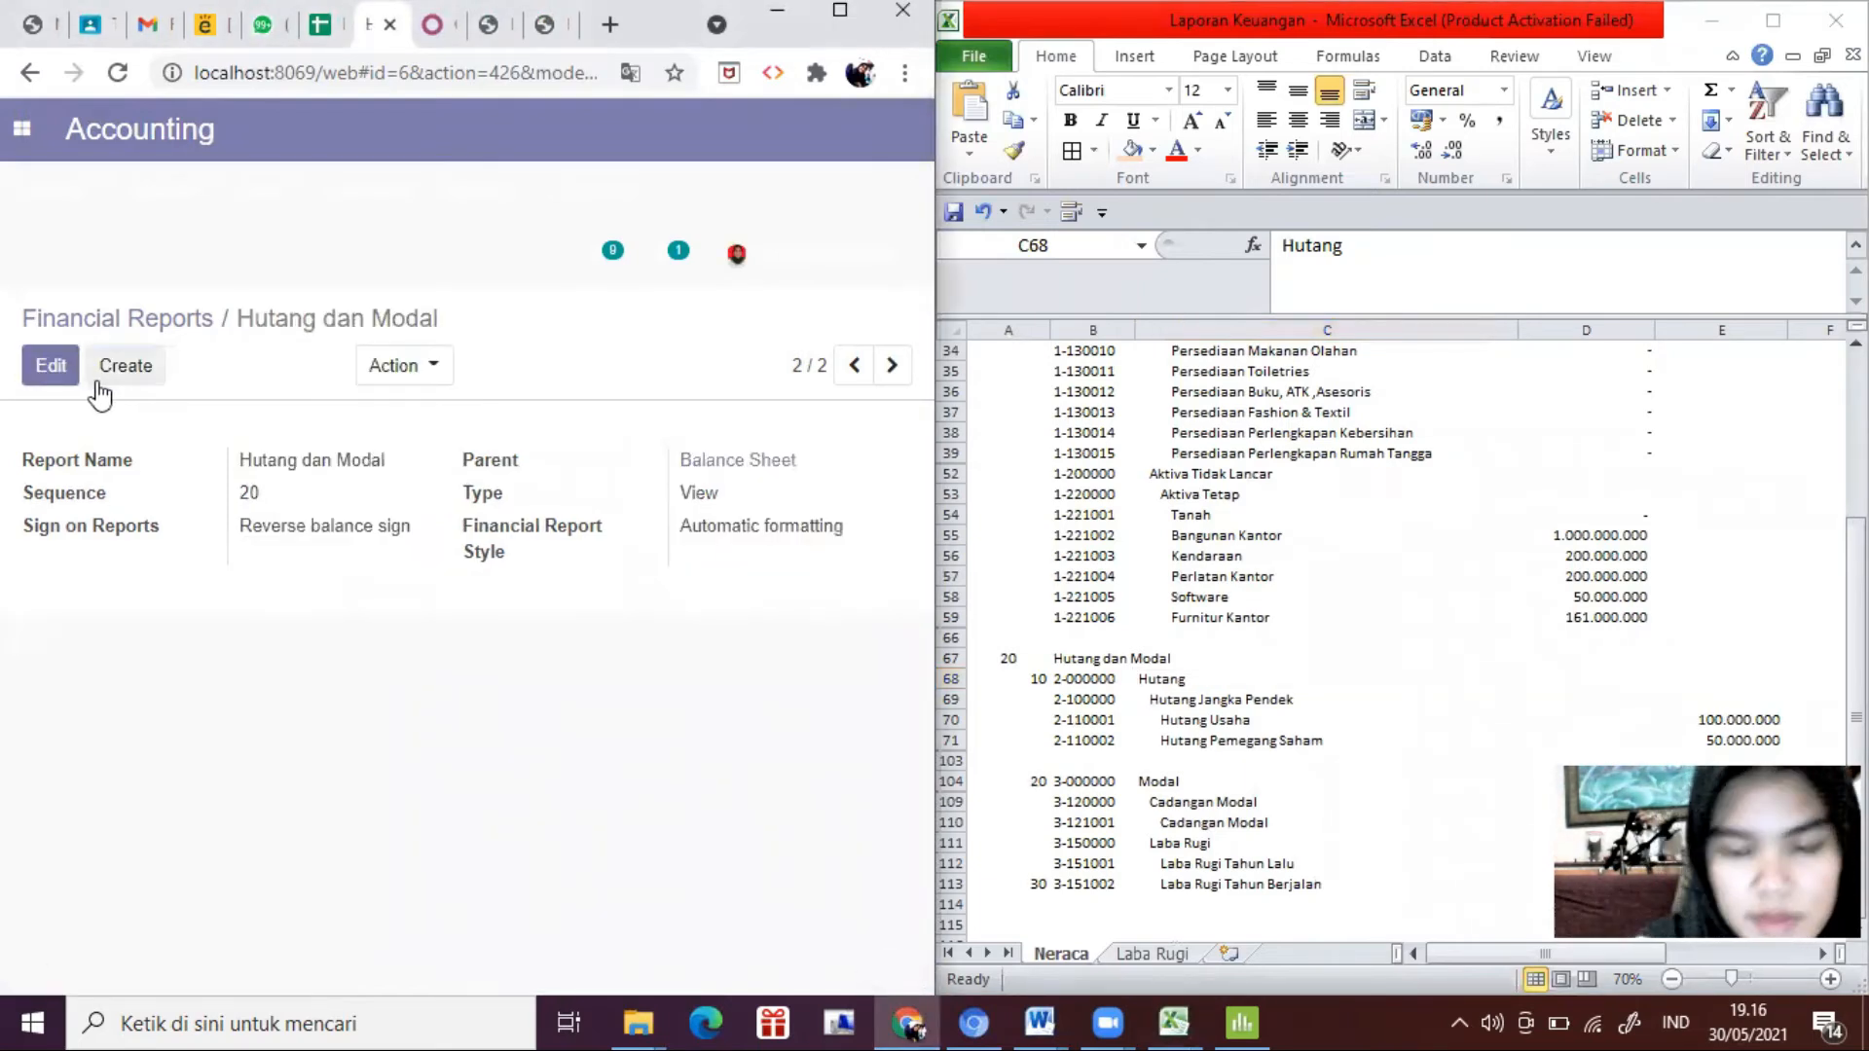
# Step: Start a new financial report and review the Aktiva Lancar, Piutang and Persediaan groups in the Neraca sheet
pyautogui.click(139, 373)
pyautogui.scroll(11, 1109, 464)
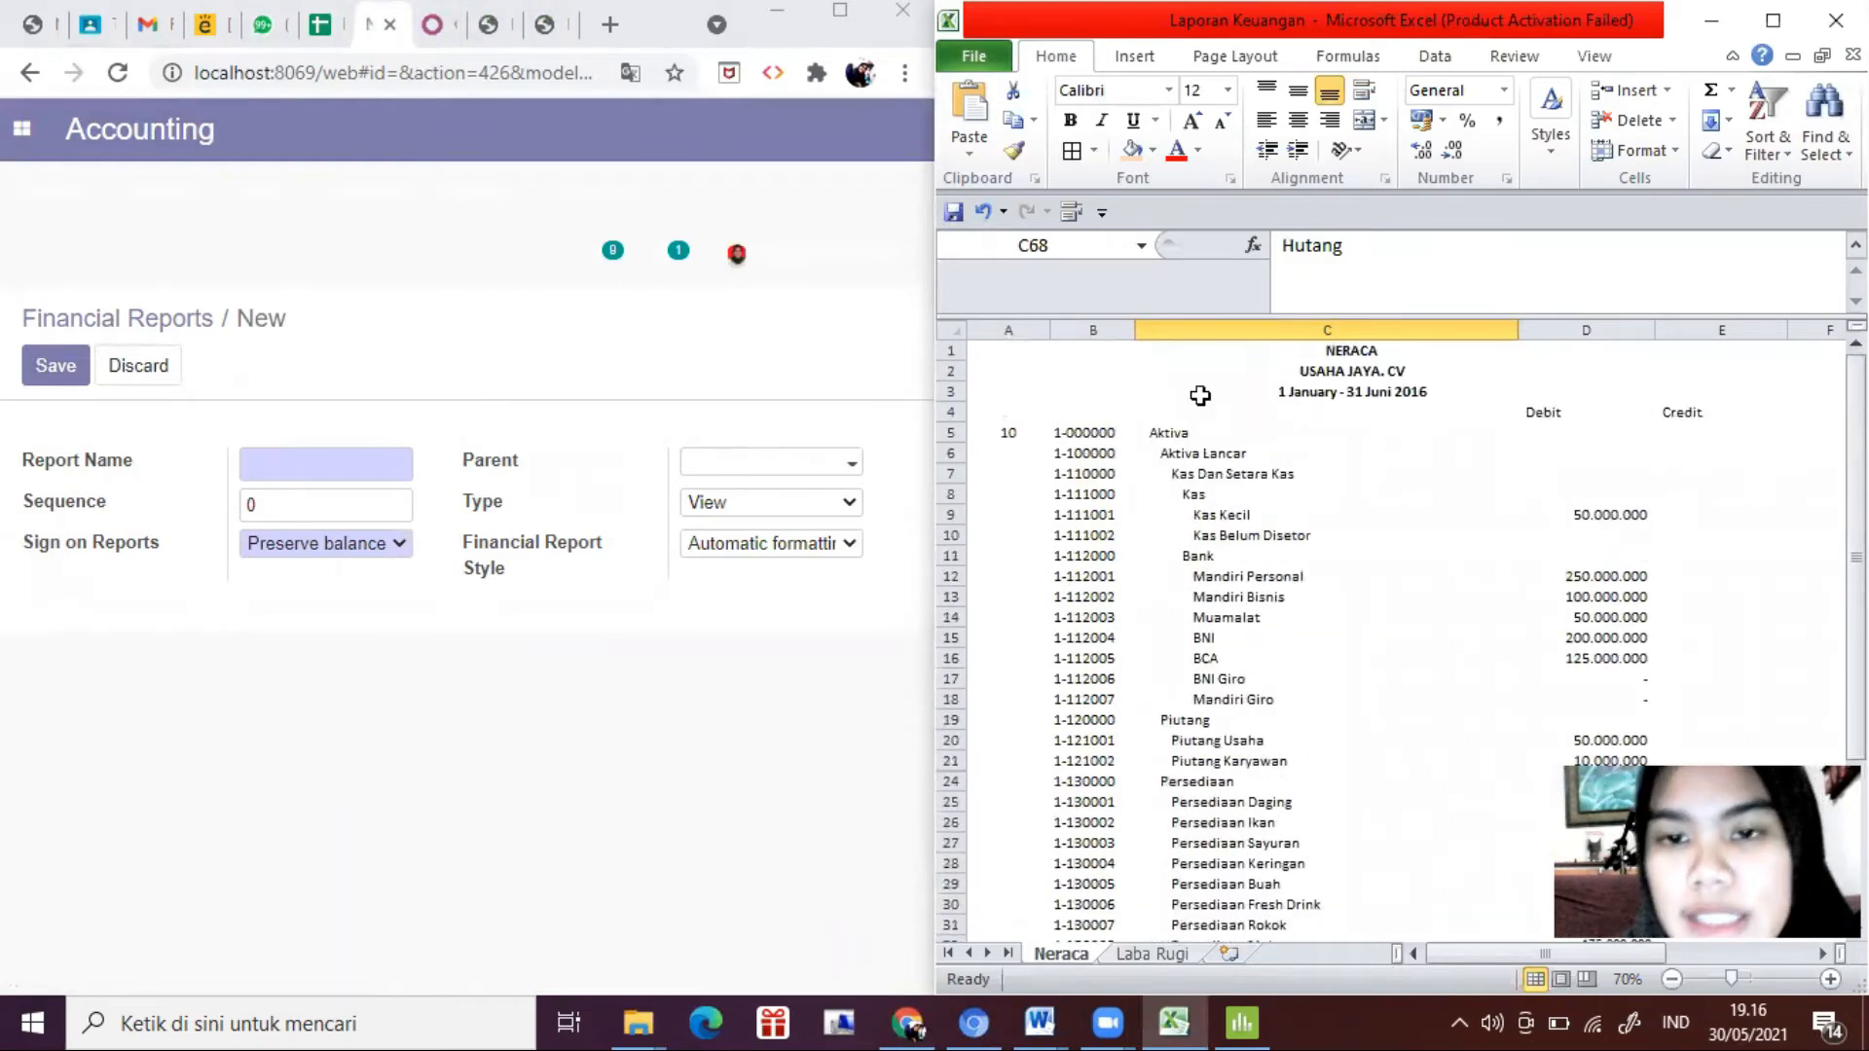
pyautogui.click(1168, 458)
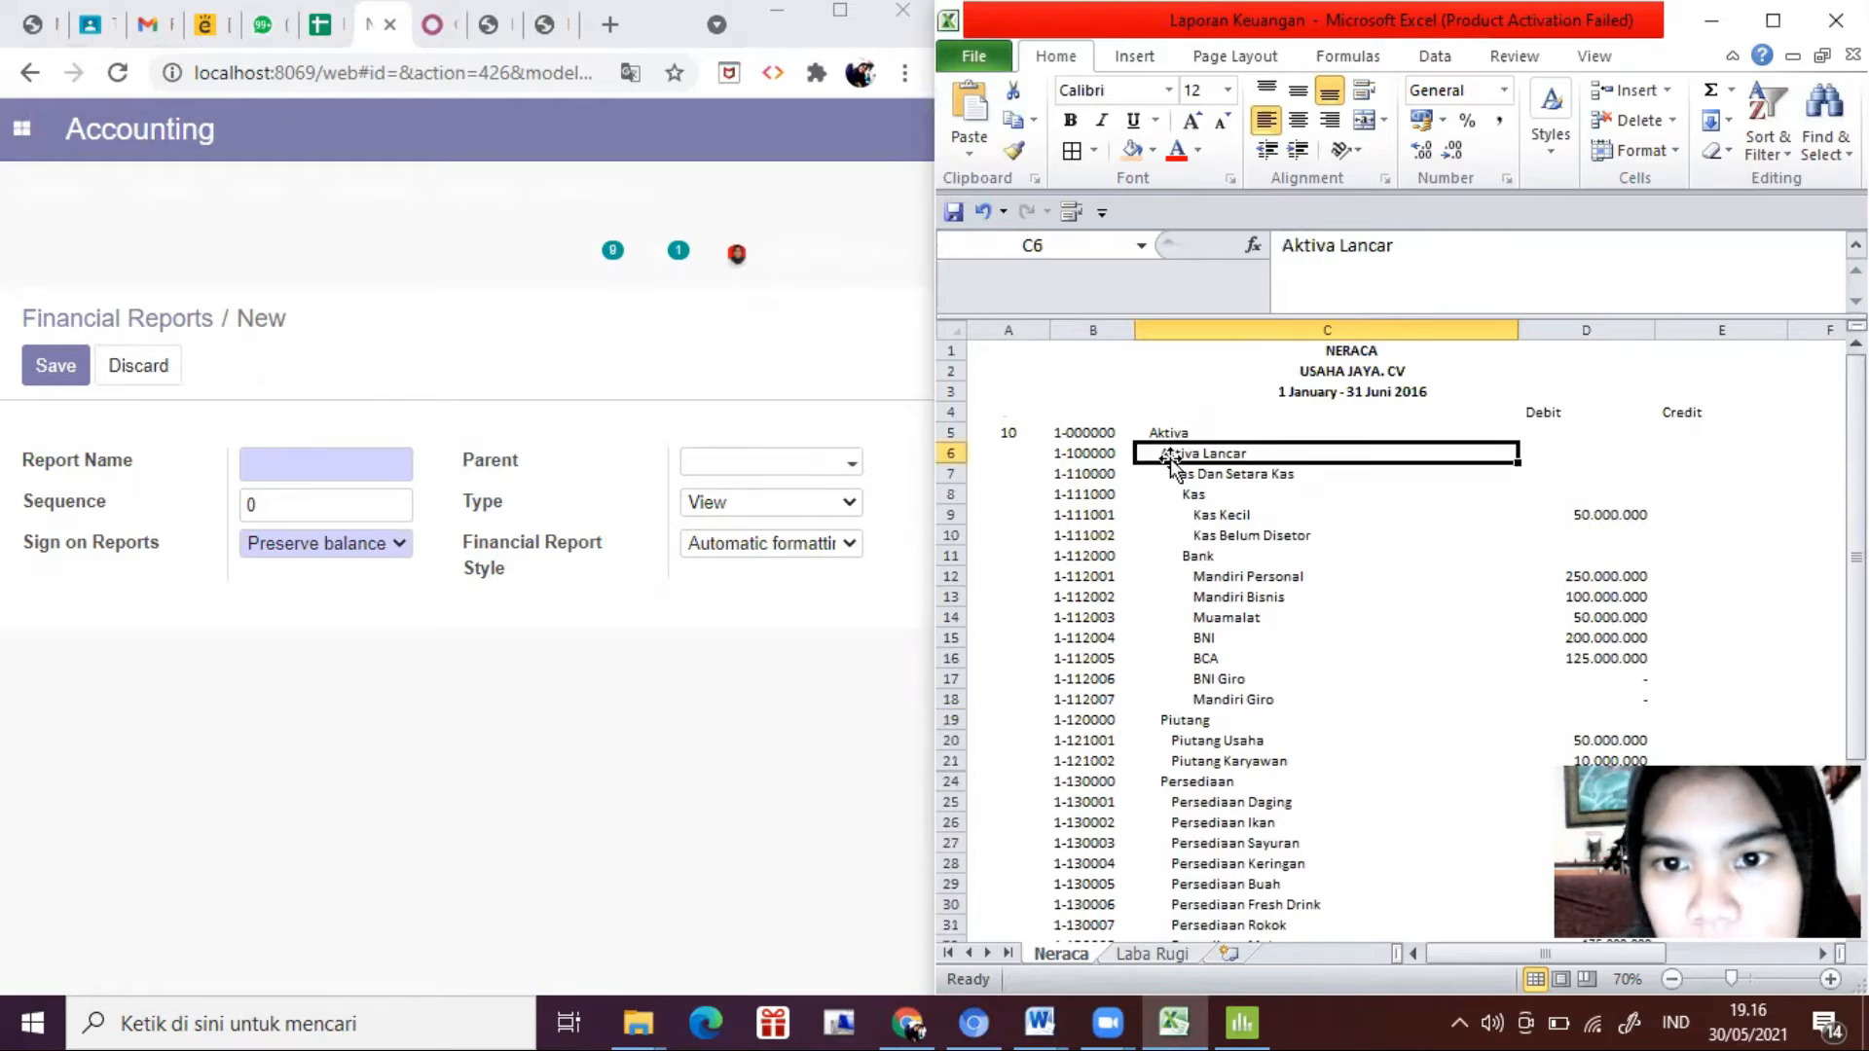
pyautogui.click(1098, 456)
pyautogui.click(1147, 722)
pyautogui.click(1056, 722)
pyautogui.scroll(-2, 1168, 739)
pyautogui.click(1086, 658)
pyautogui.click(1199, 659)
pyautogui.scroll(2, 1299, 431)
pyautogui.click(1189, 454)
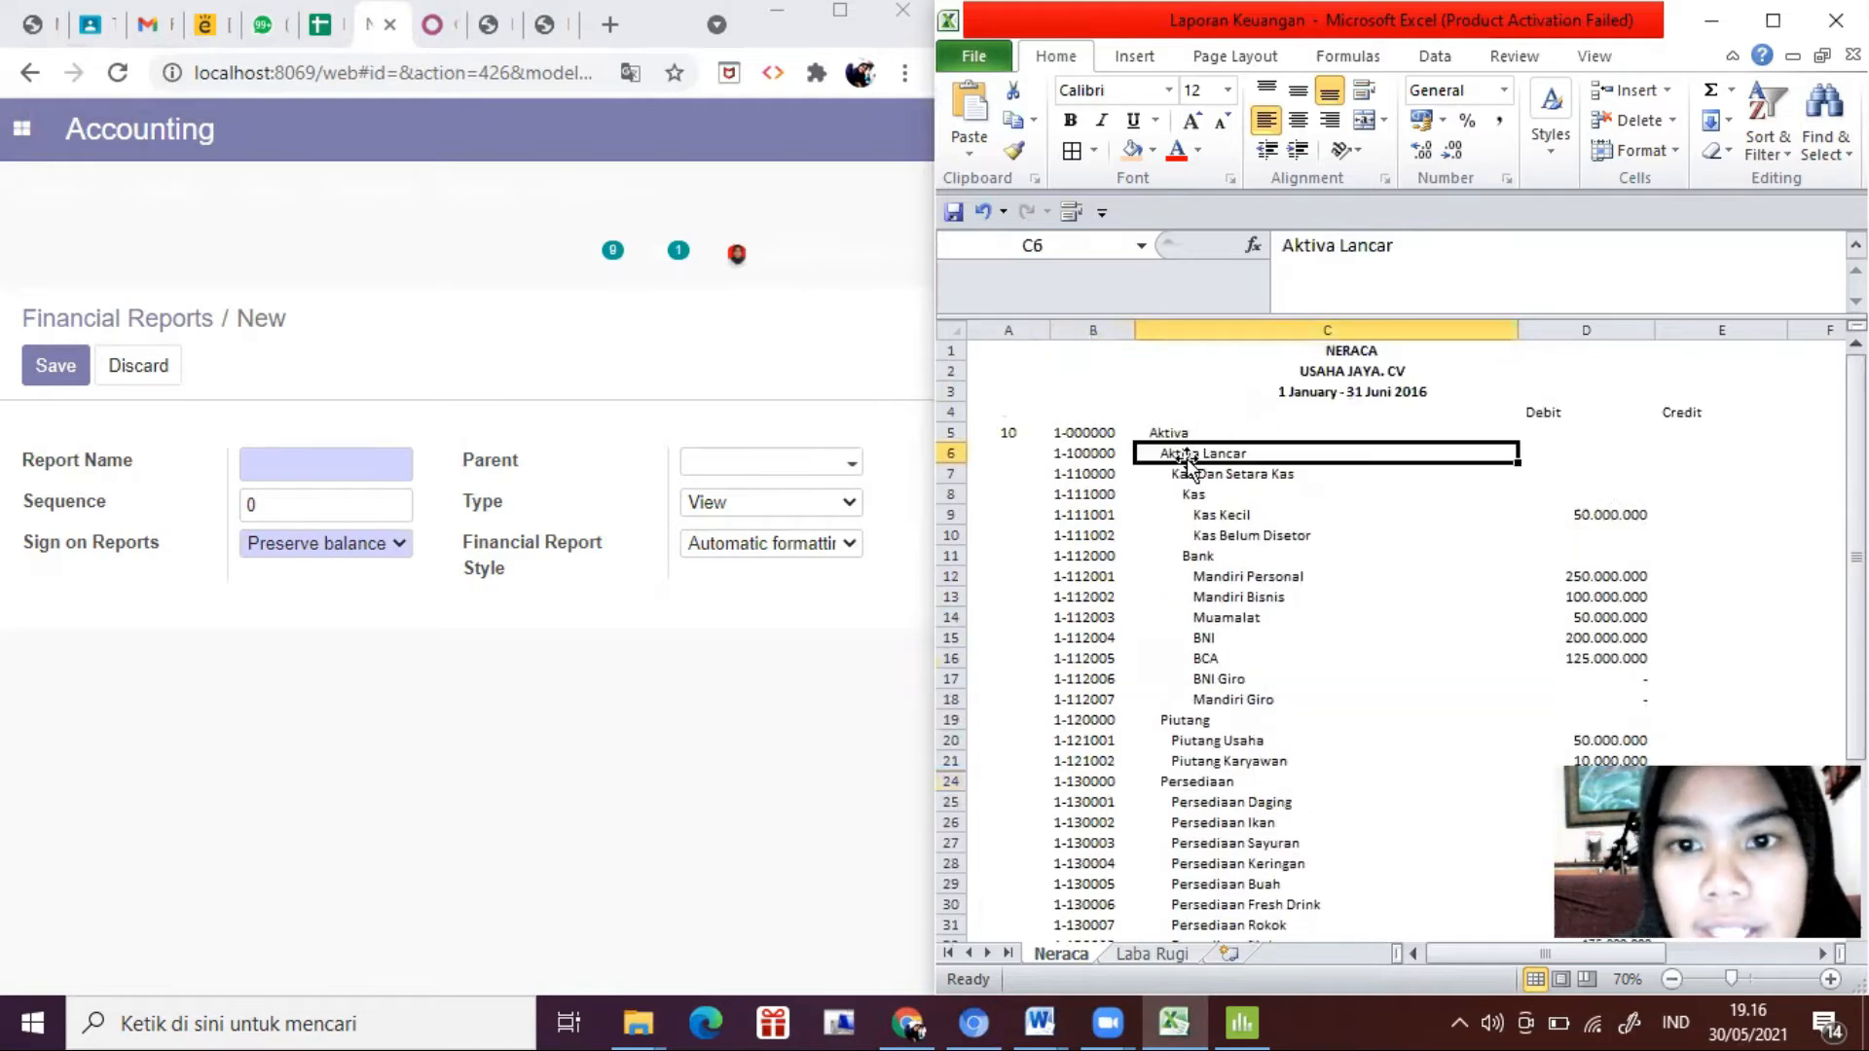
# Step: Name the new report Aktiva Lancar, give it sequence 10 and parent Aktiva, and save it
pyautogui.click(308, 466)
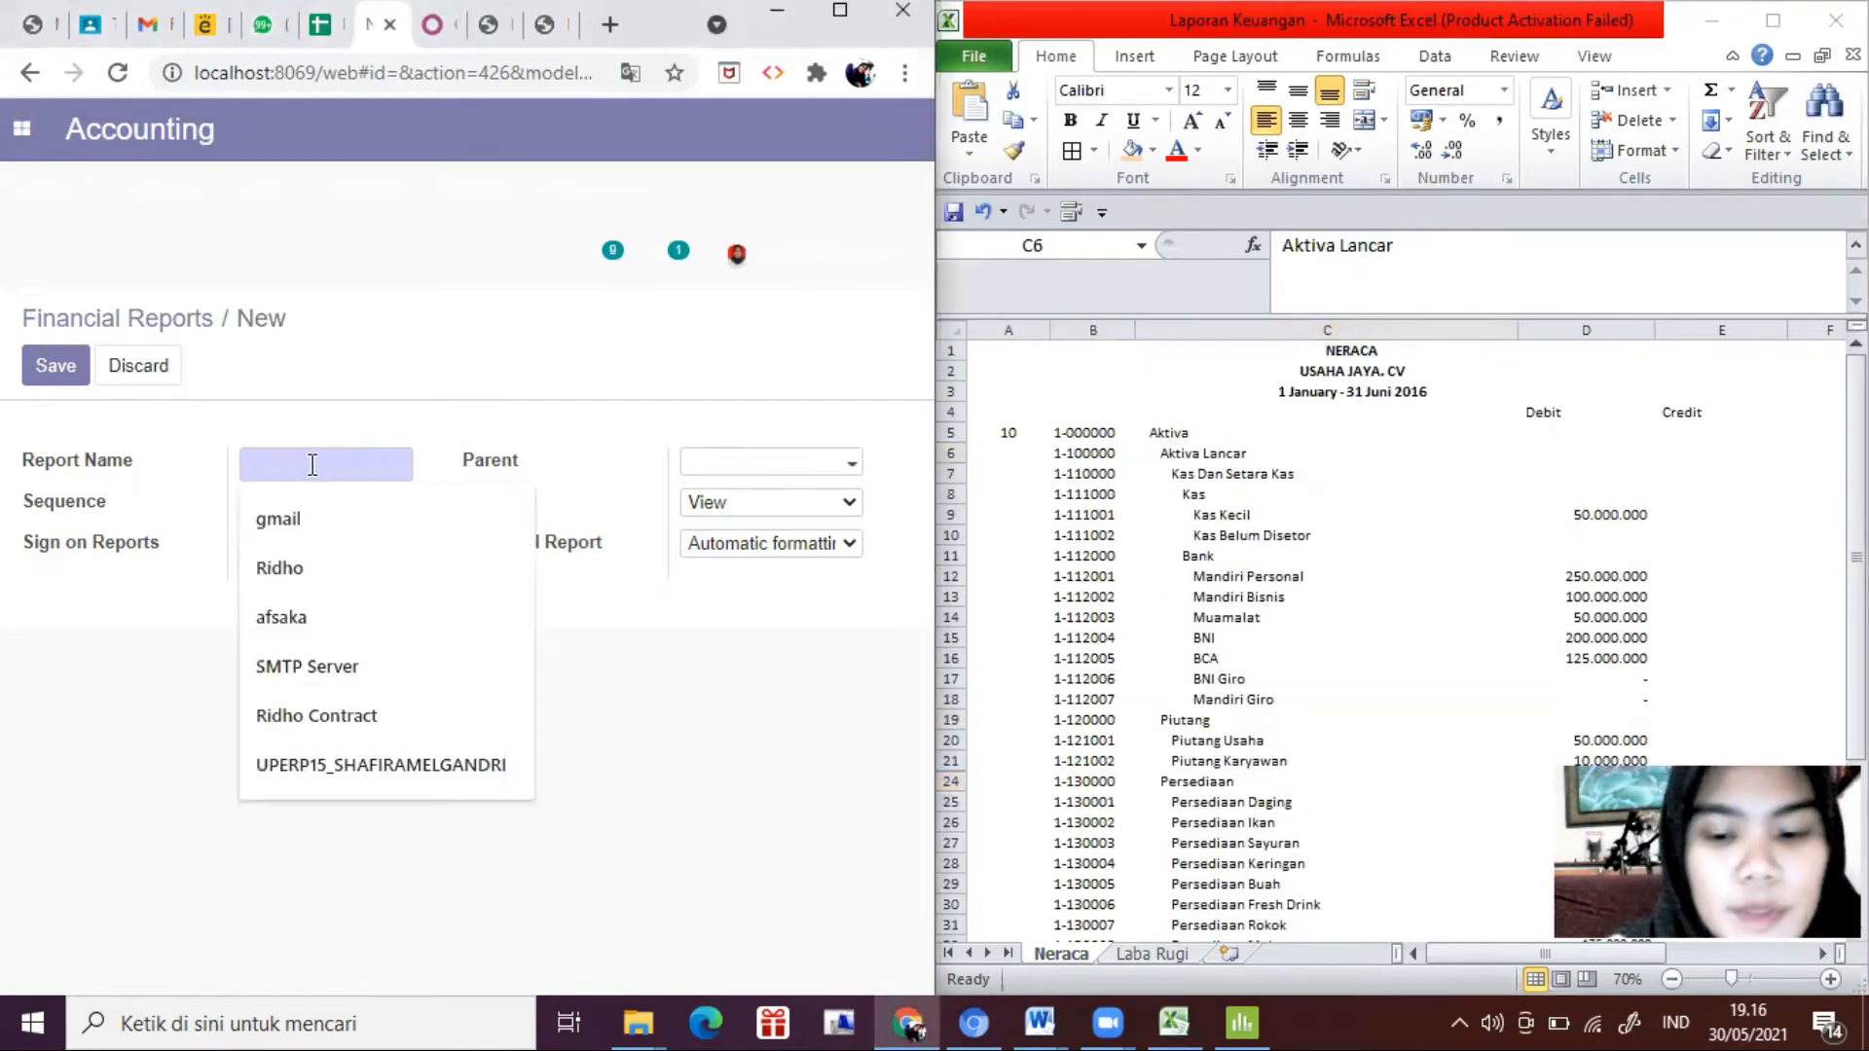
pyautogui.write('Aktiva Lancar')
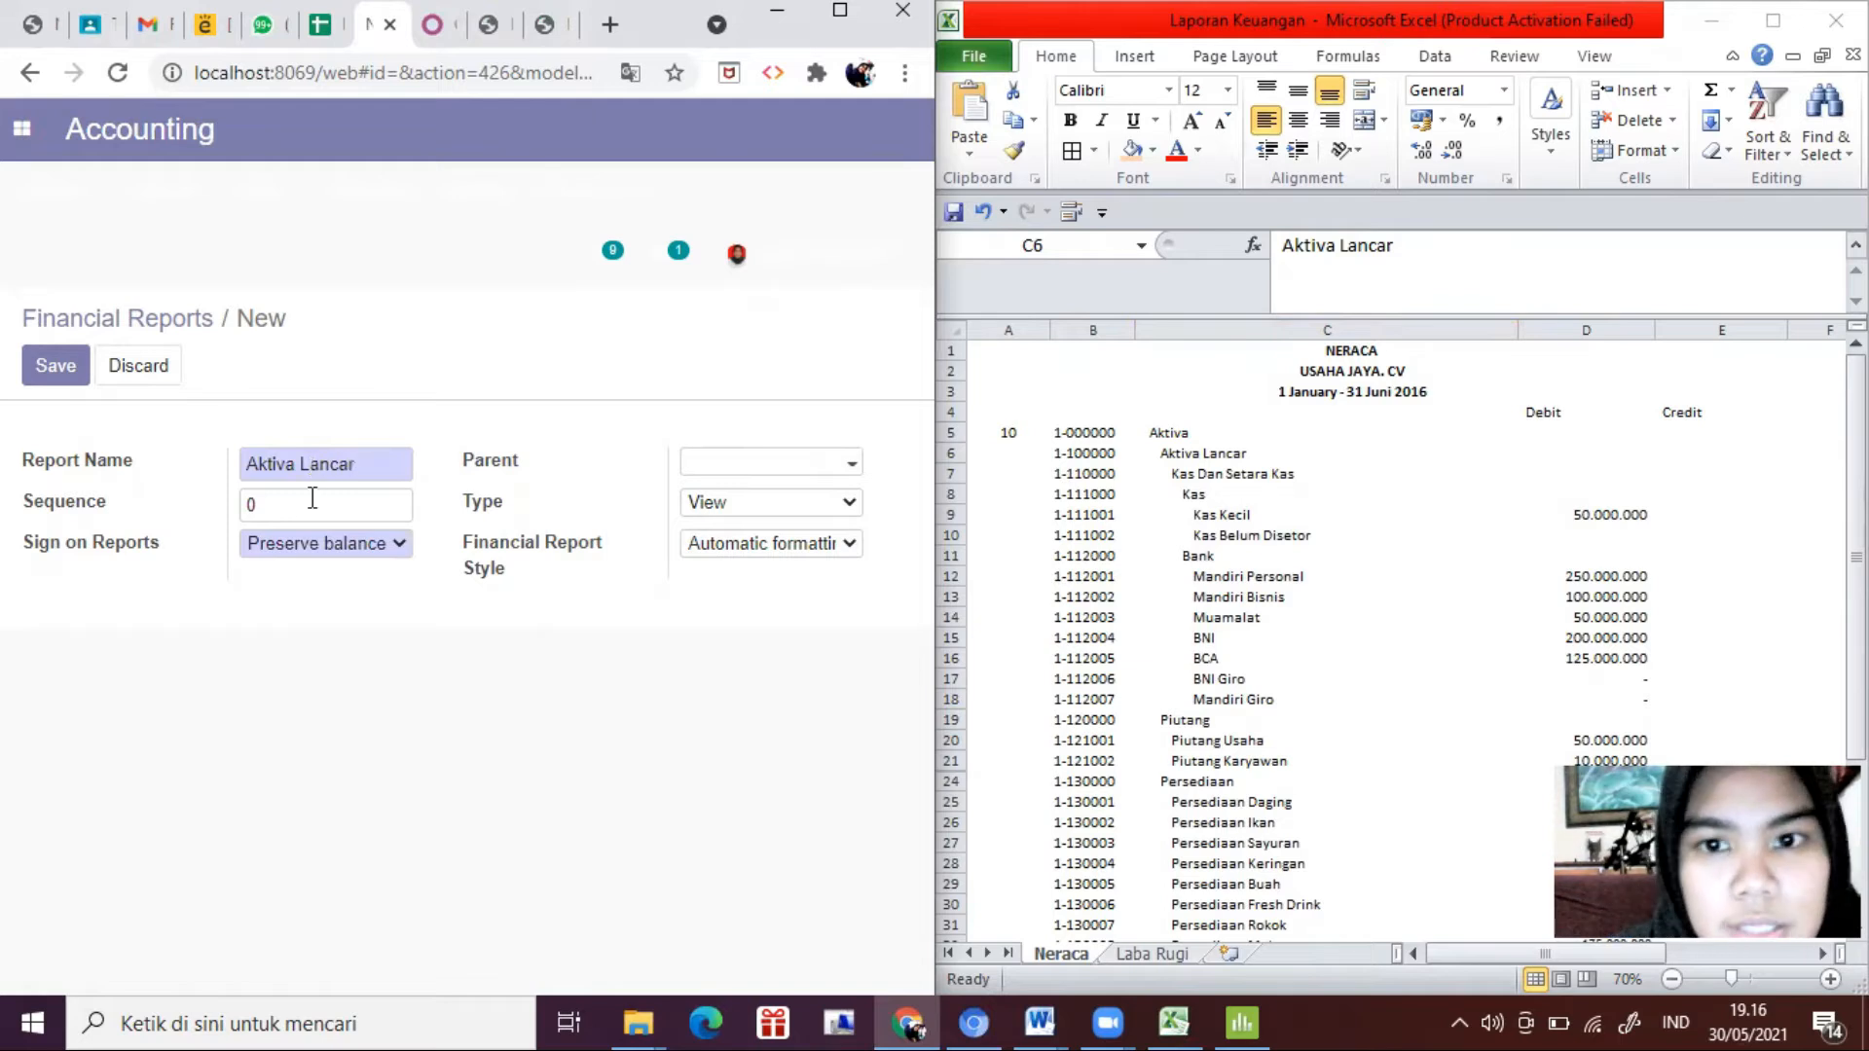
pyautogui.click(758, 469)
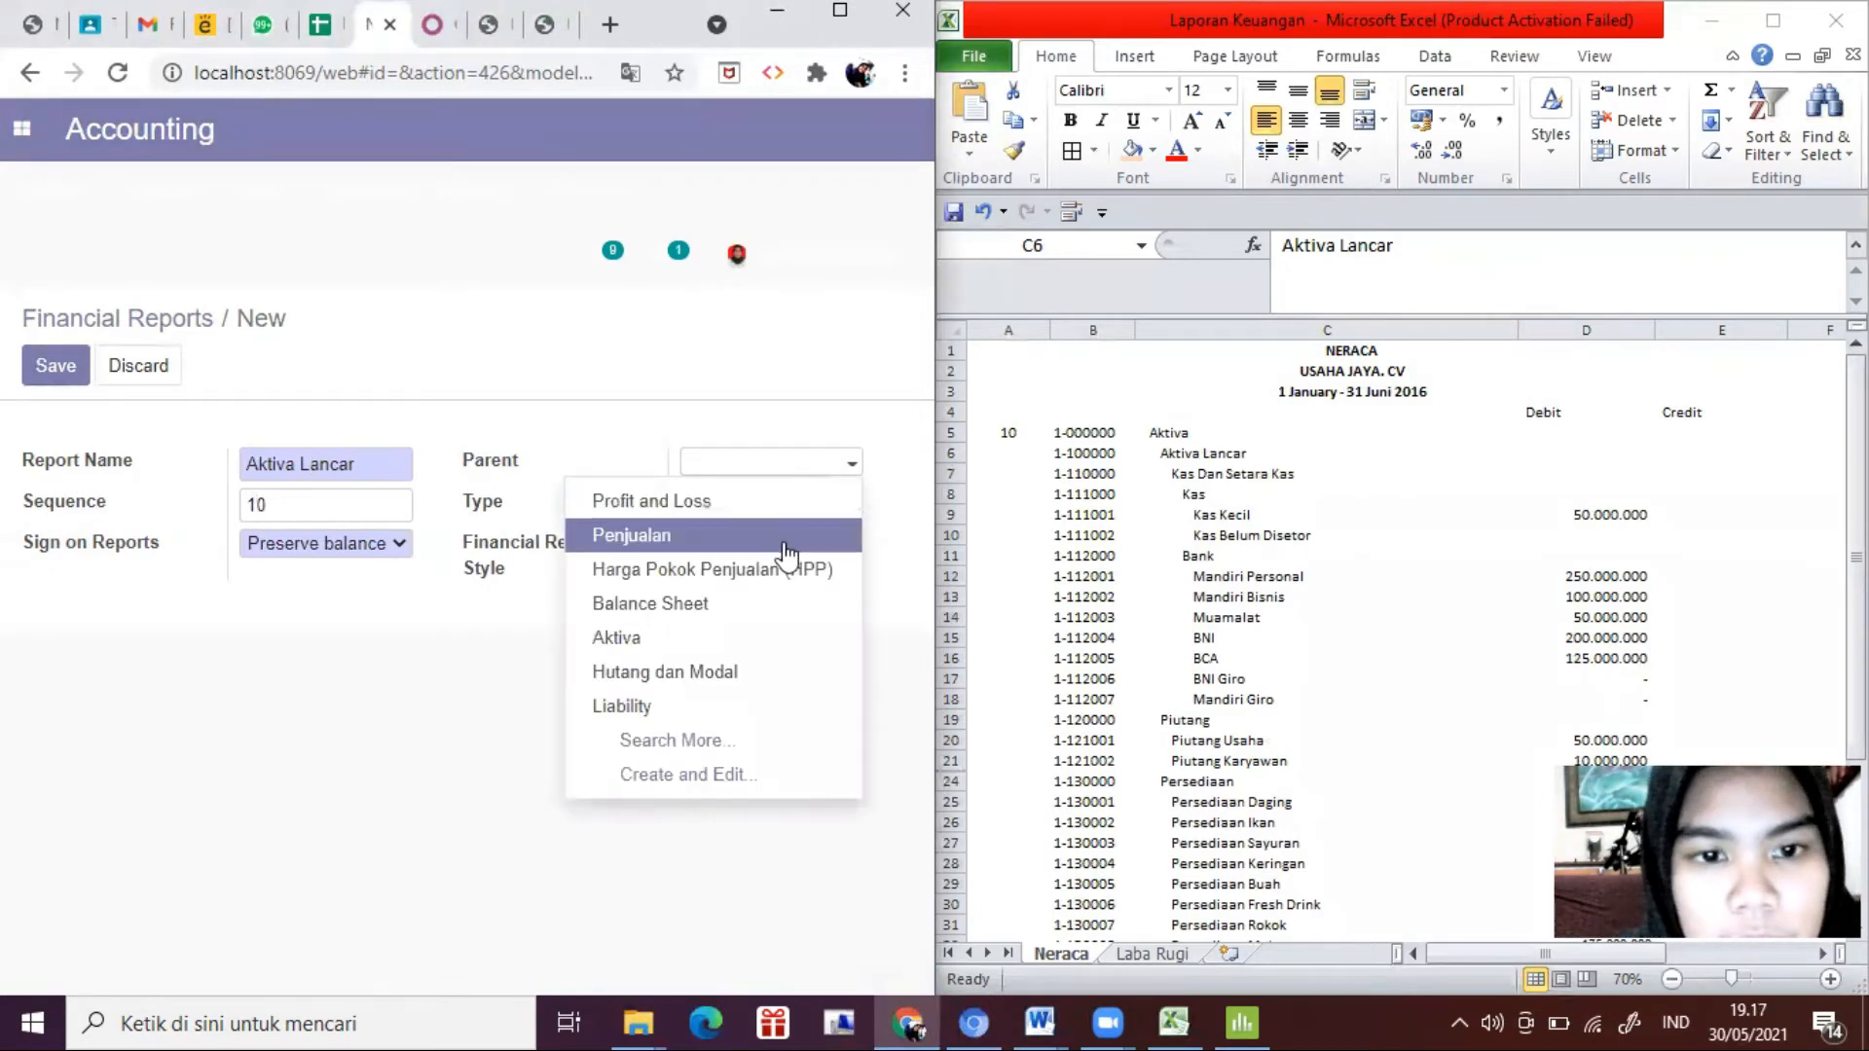
pyautogui.click(742, 638)
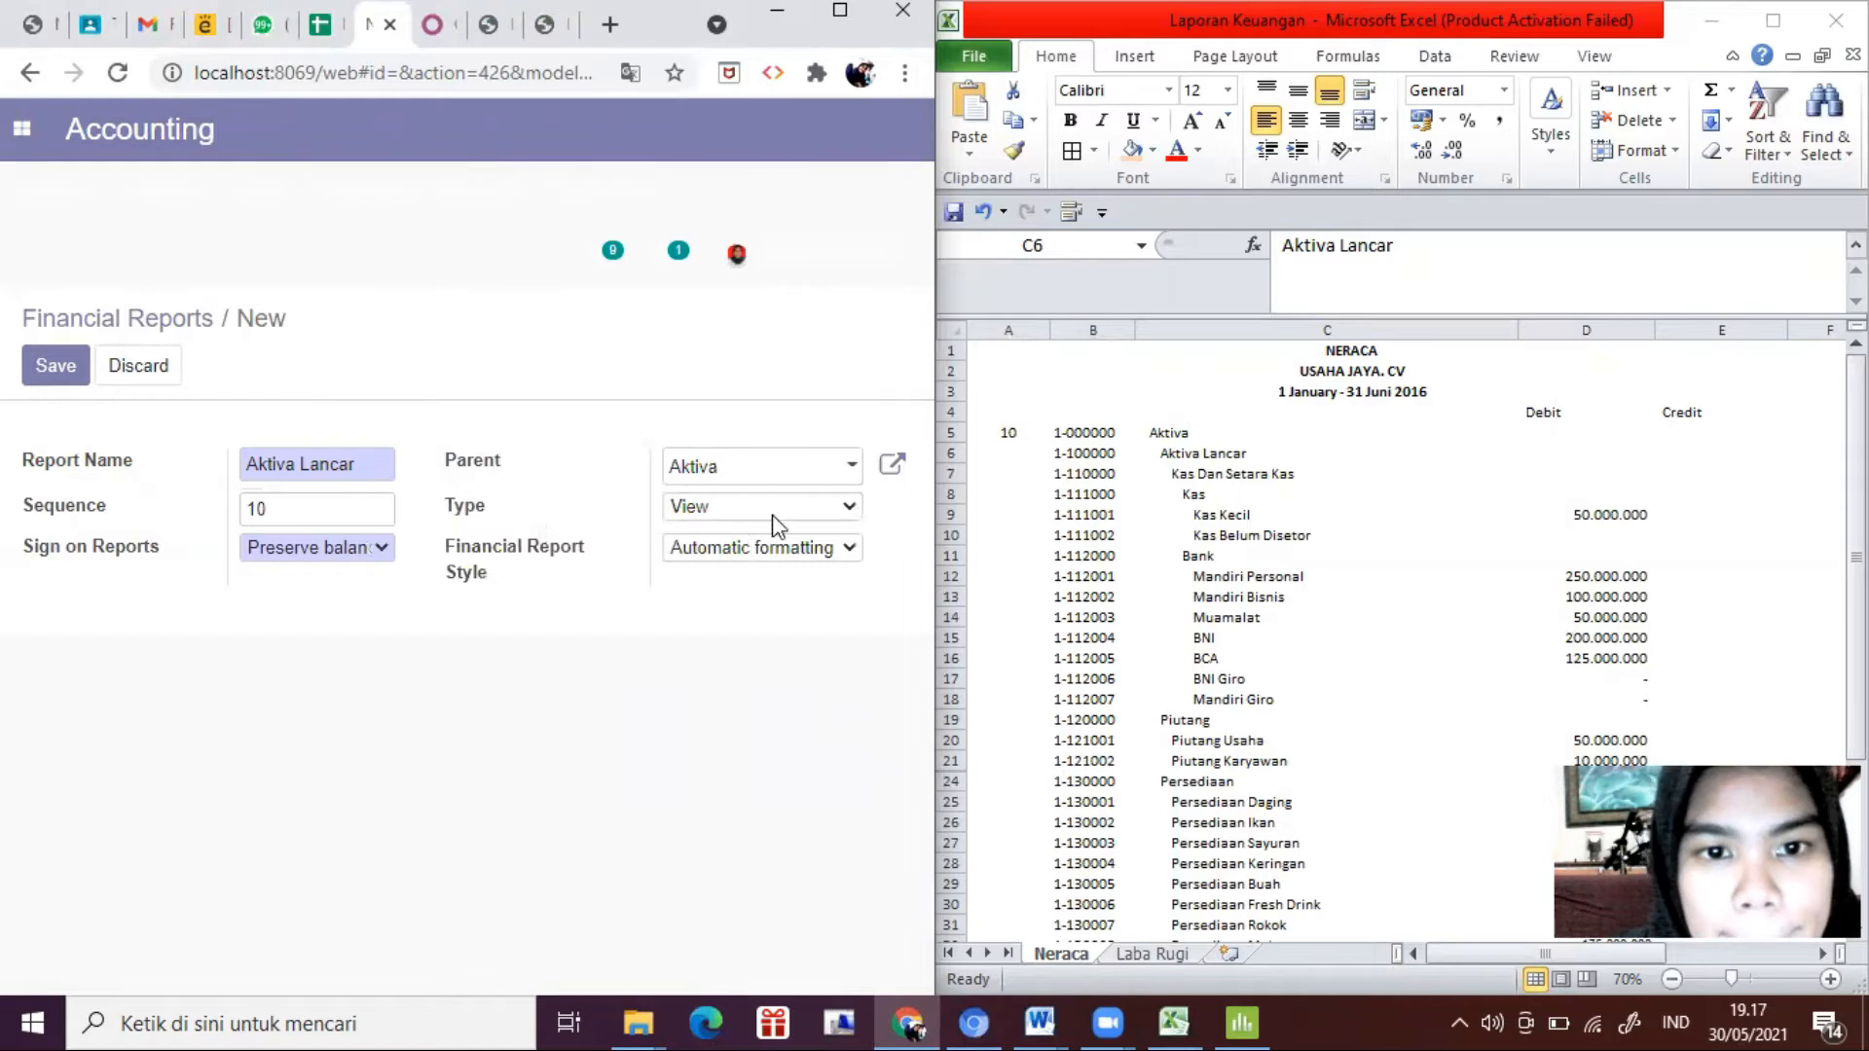
pyautogui.click(1241, 474)
pyautogui.click(1225, 449)
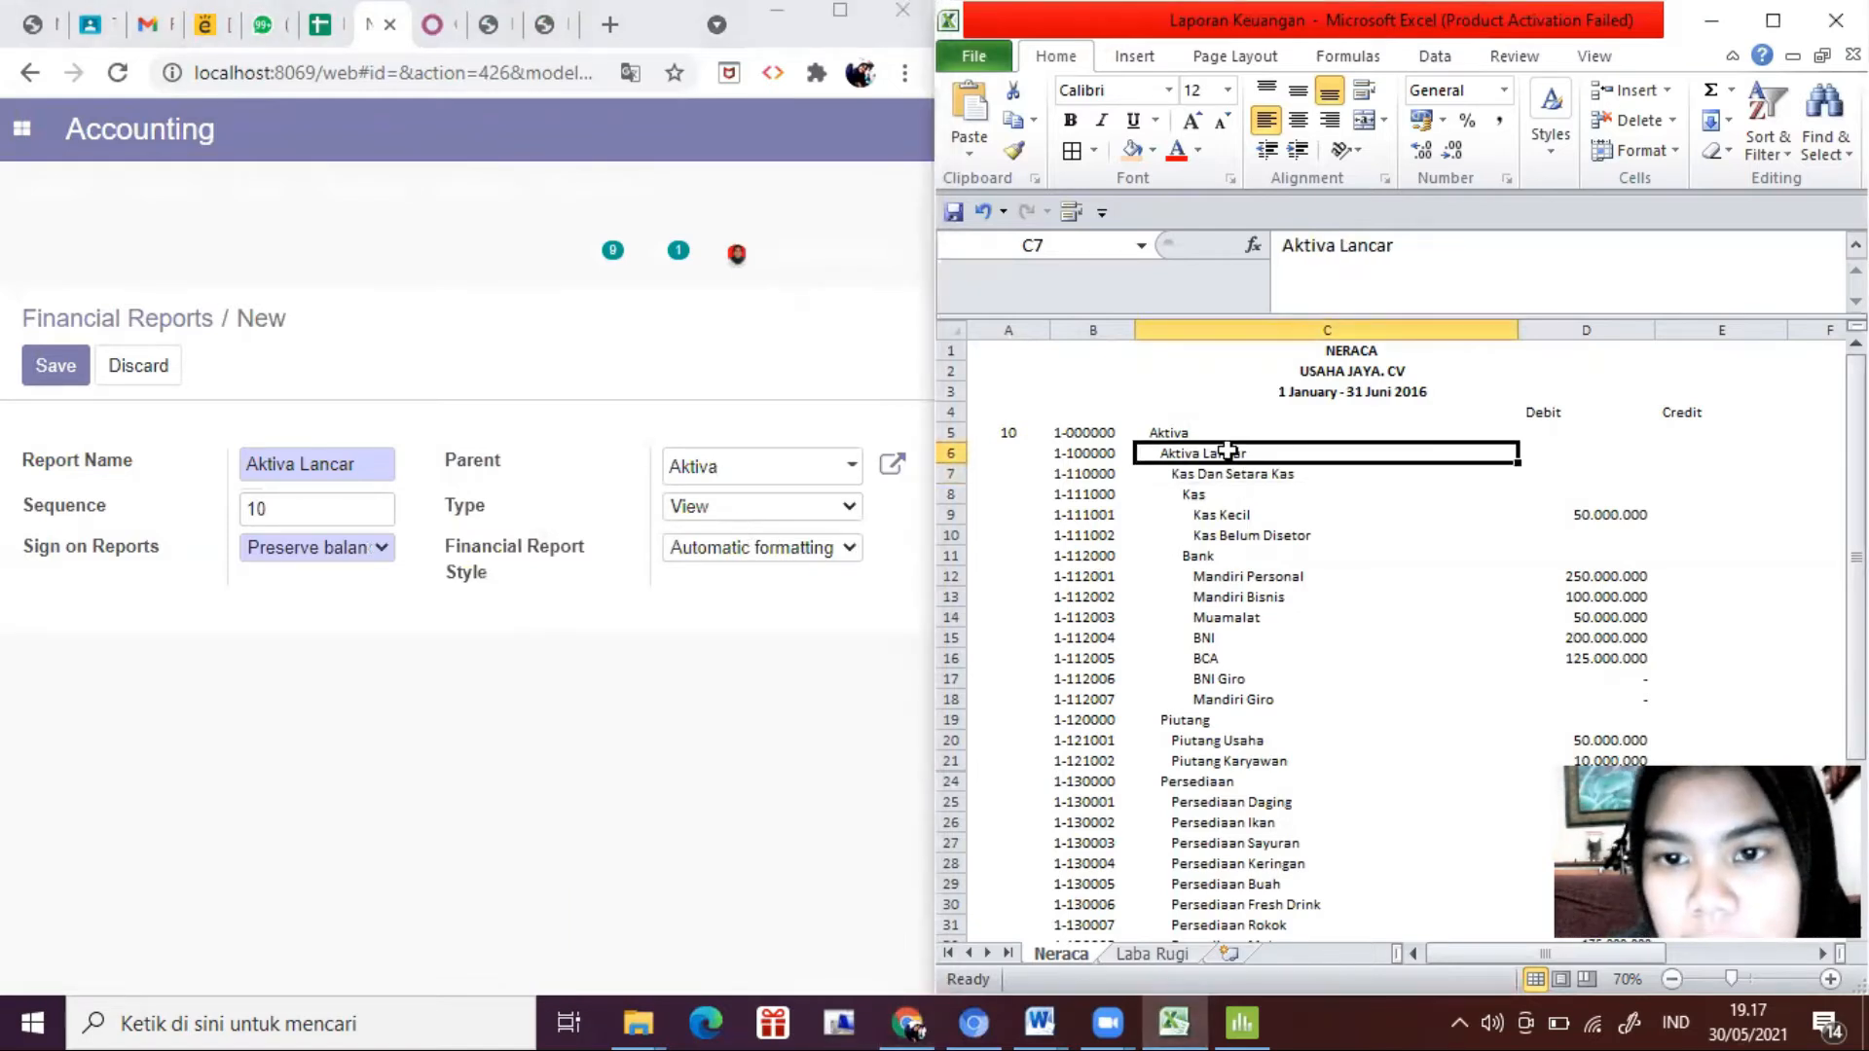
pyautogui.click(1238, 474)
pyautogui.click(1246, 497)
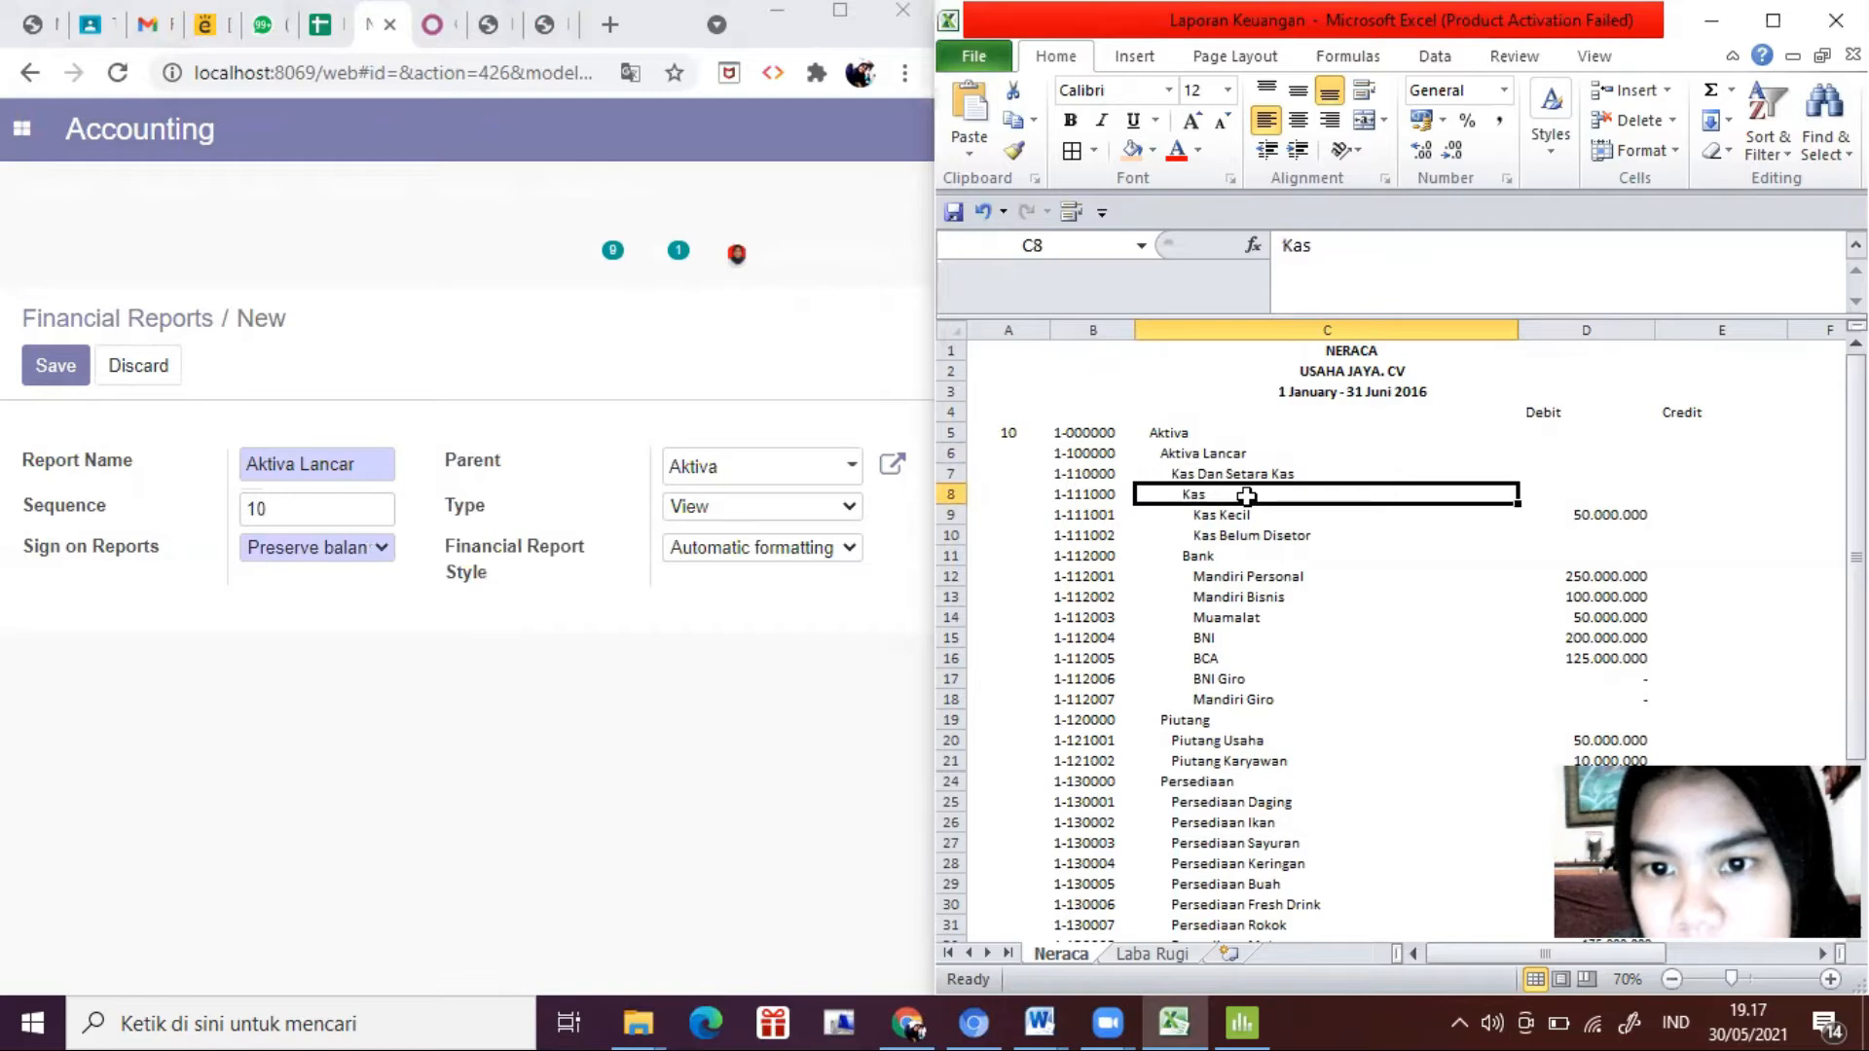
pyautogui.click(70, 388)
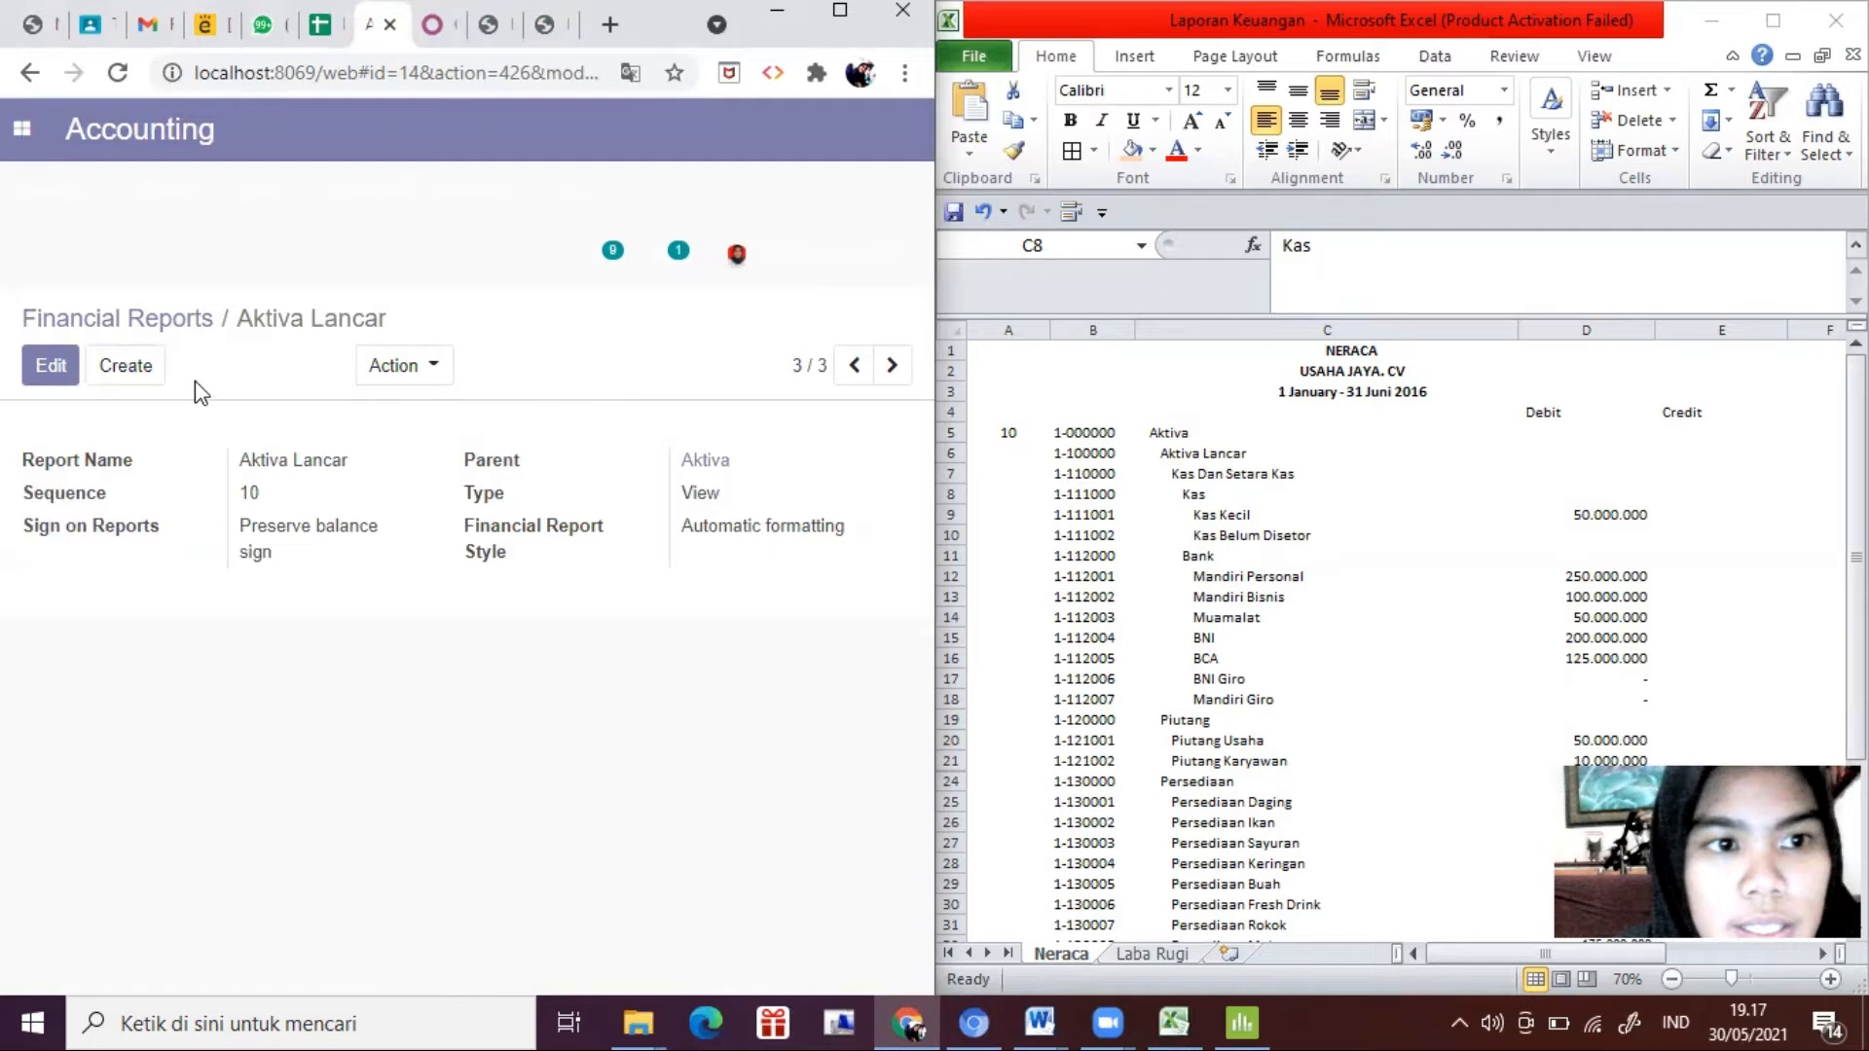
# Step: Start another financial report and review the Kas Dan Setara Kas, Kas and Bank rows in the Neraca sheet
pyautogui.click(134, 369)
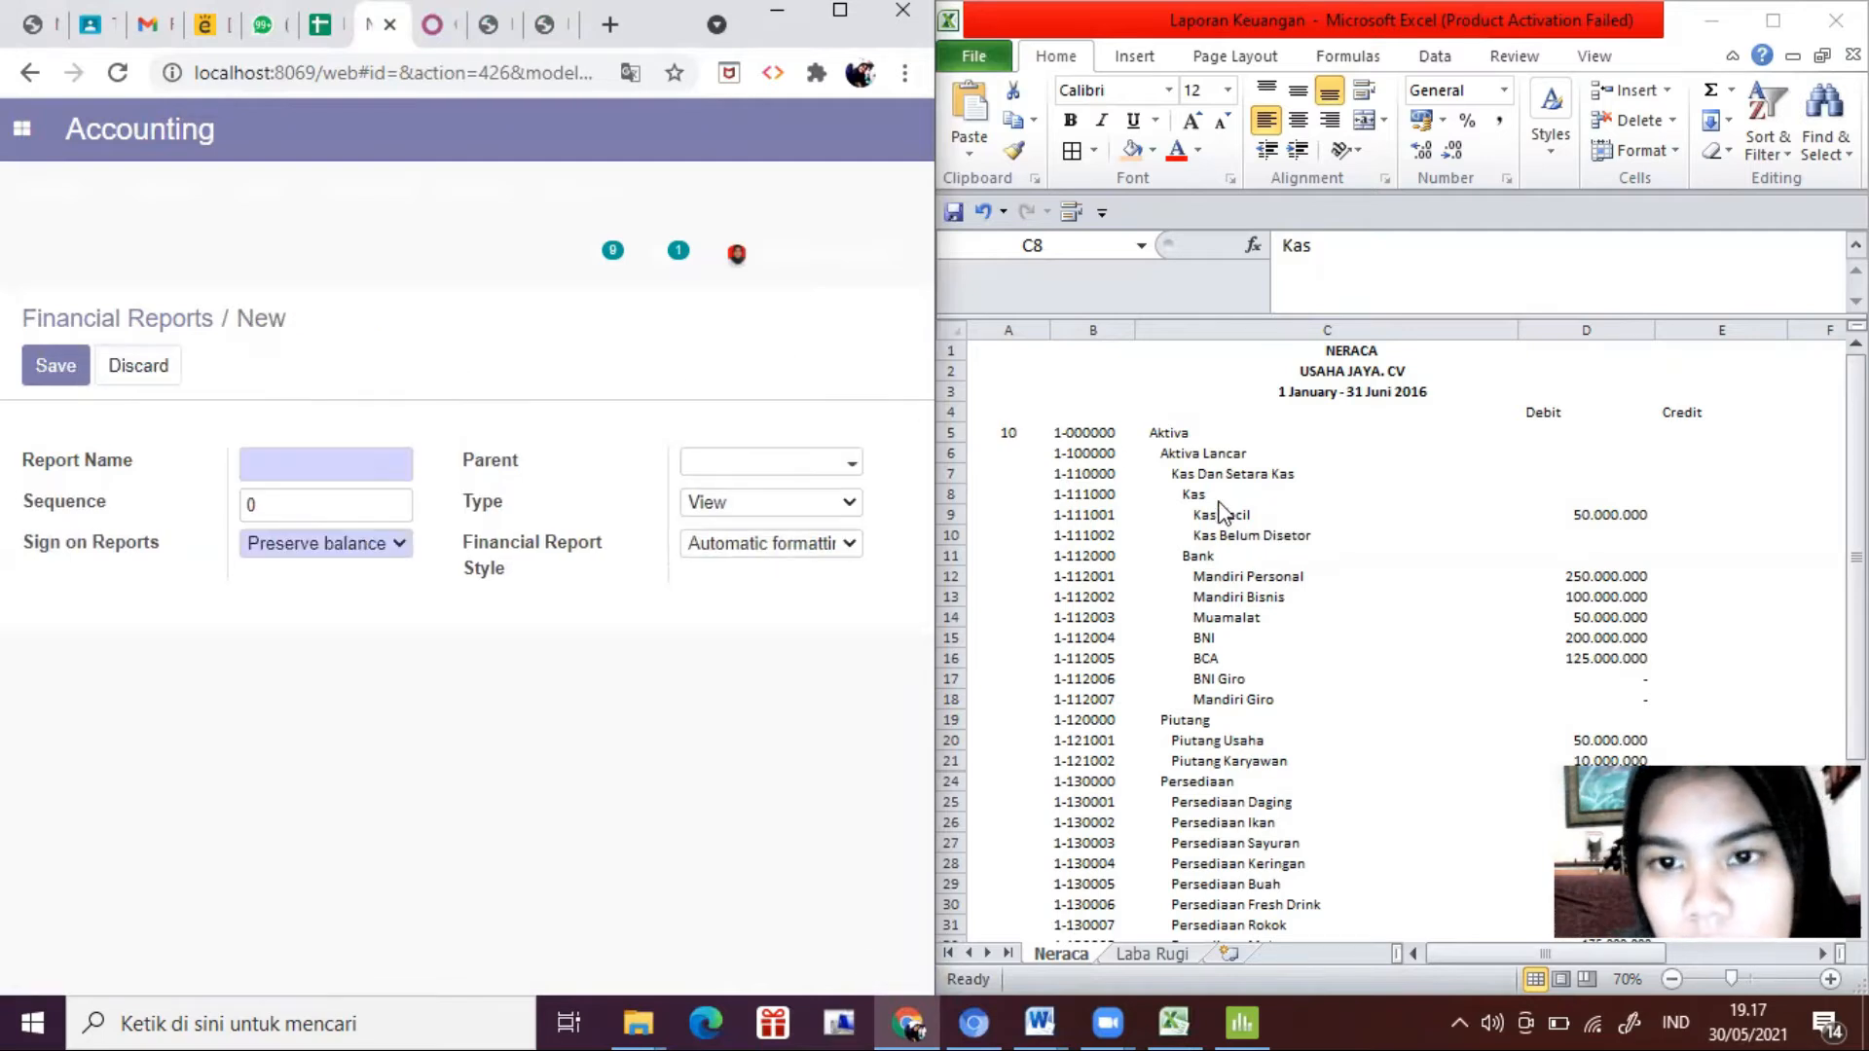
pyautogui.click(1241, 489)
pyautogui.click(1190, 457)
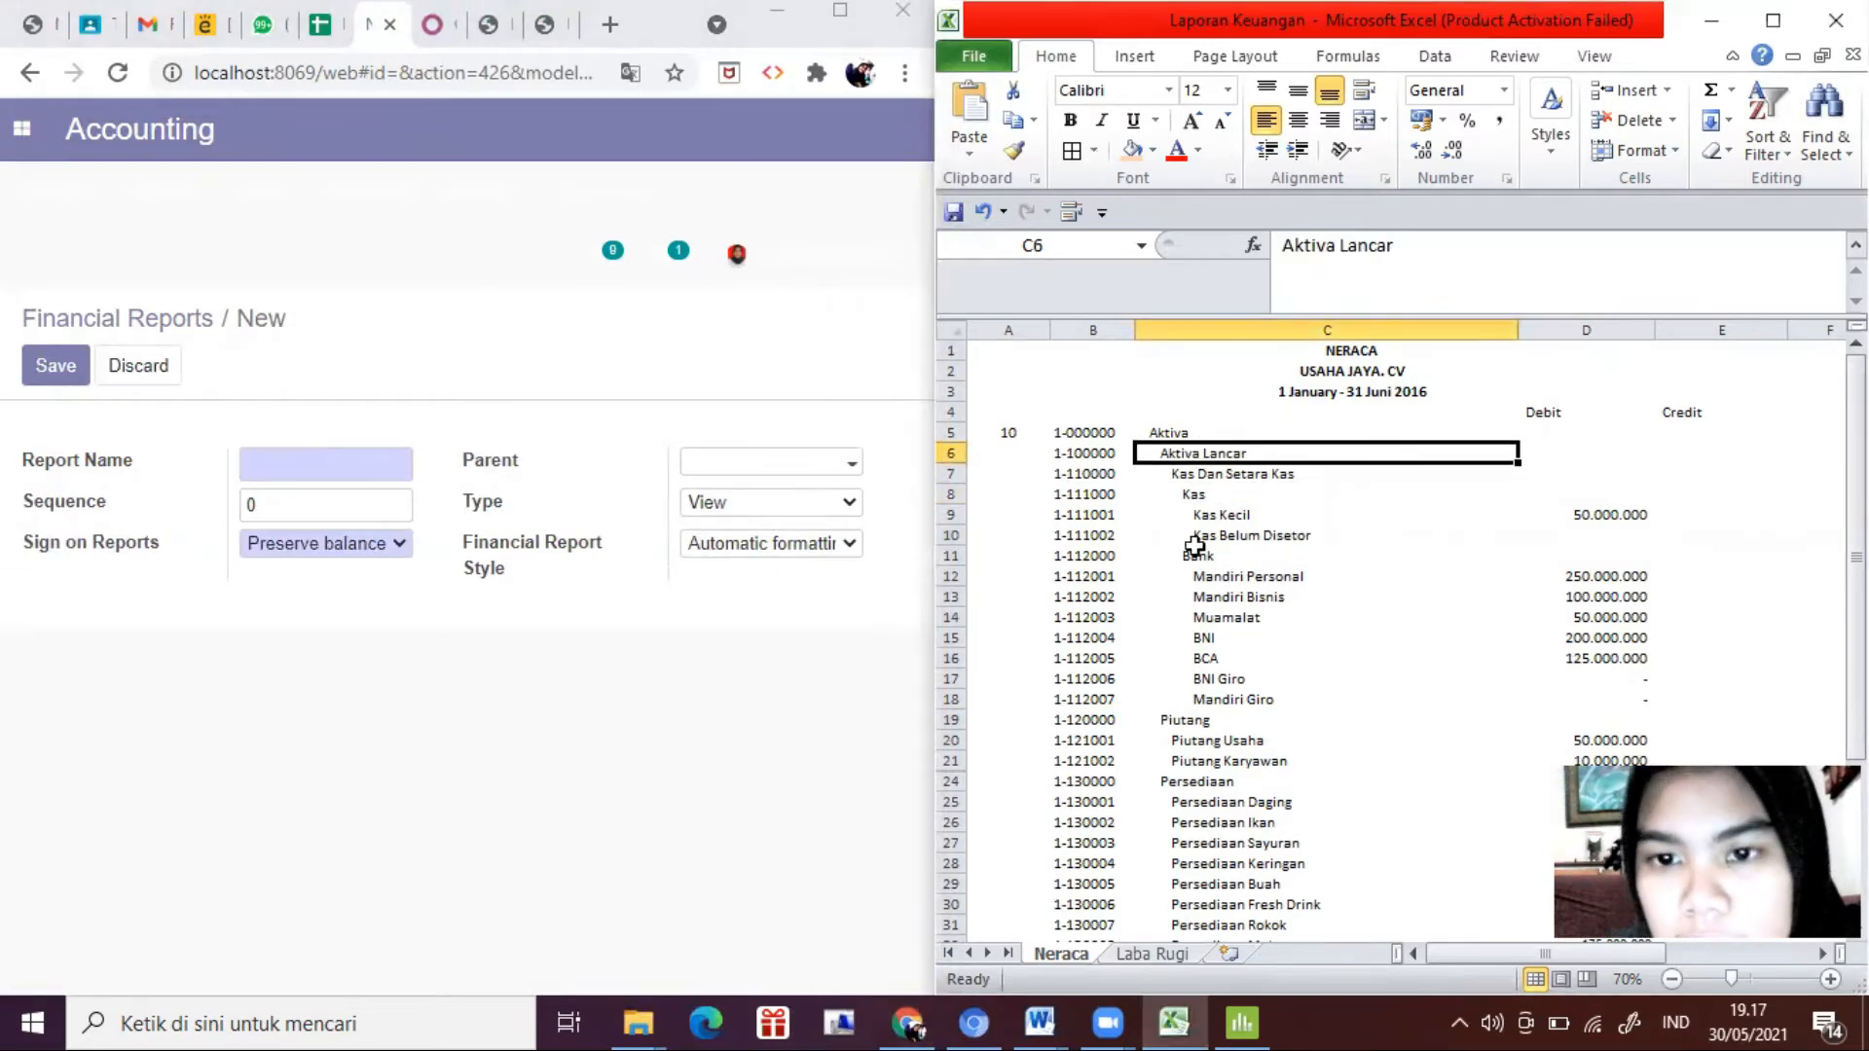
pyautogui.click(1205, 474)
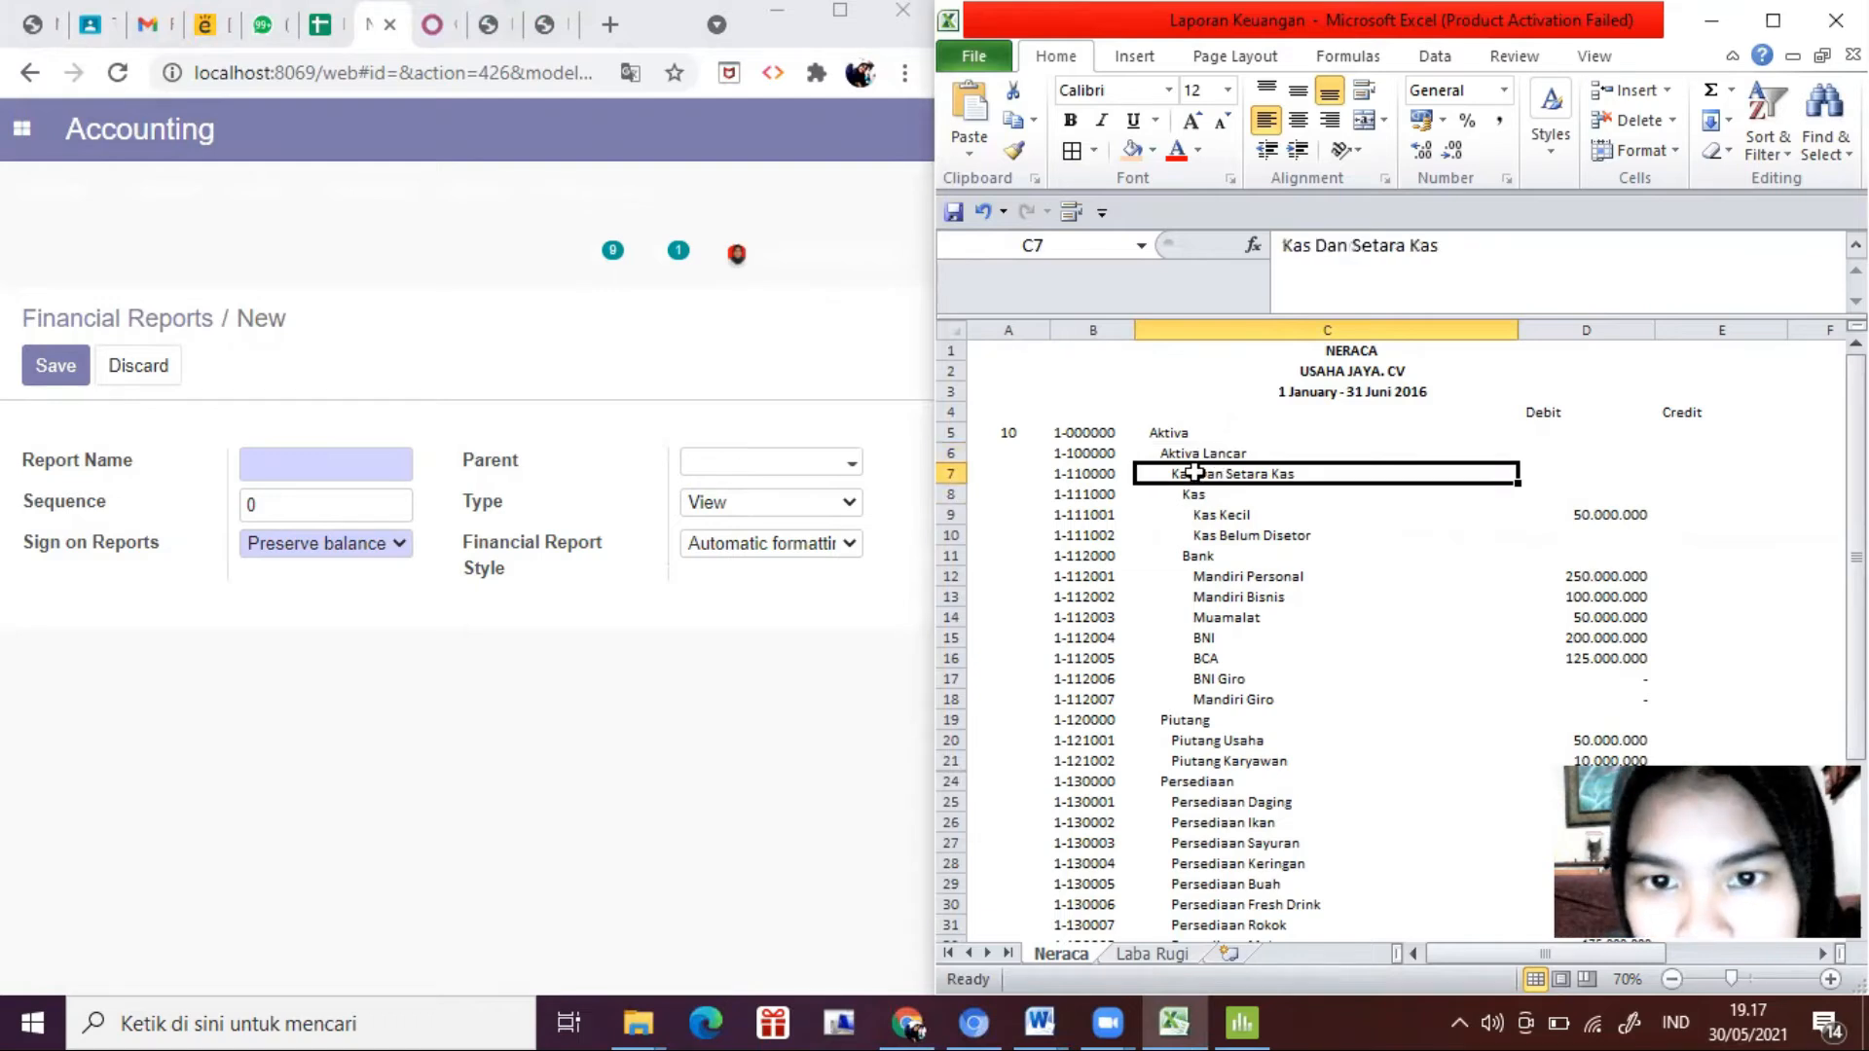
pyautogui.click(1079, 477)
pyautogui.click(1161, 471)
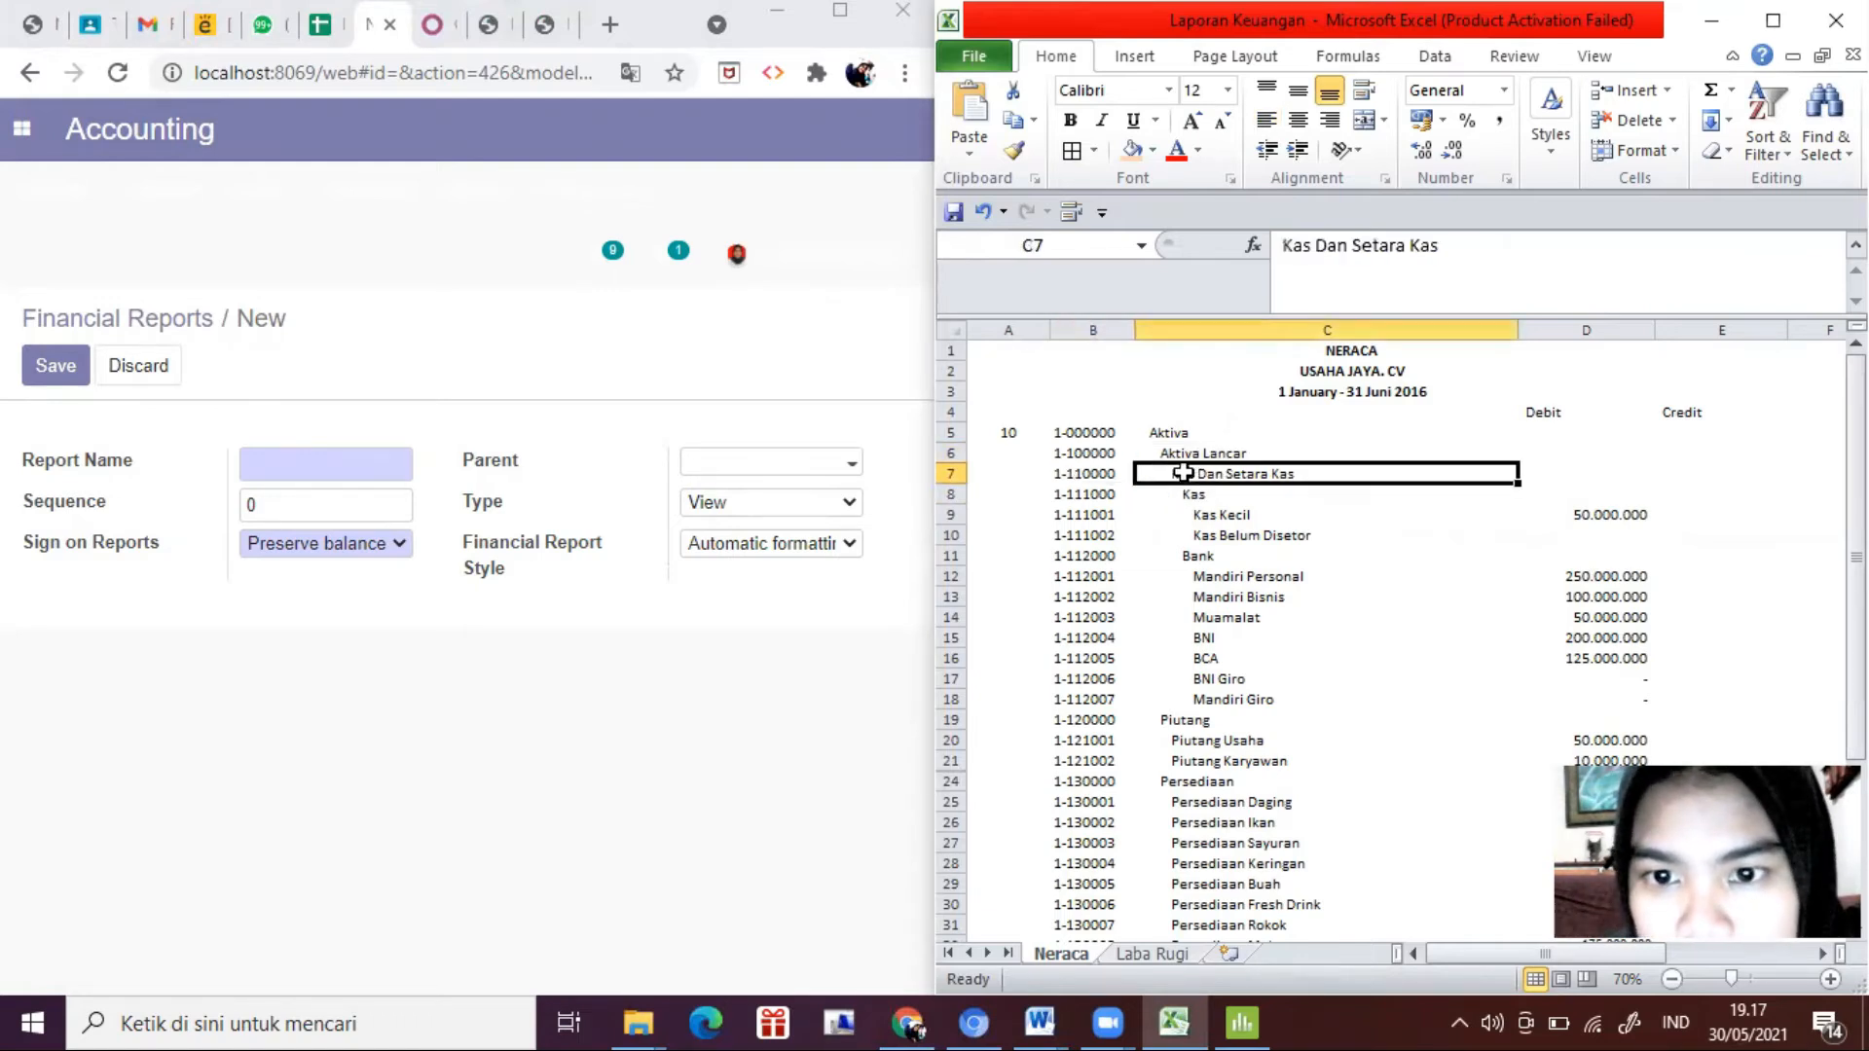
pyautogui.click(1159, 555)
pyautogui.click(1103, 555)
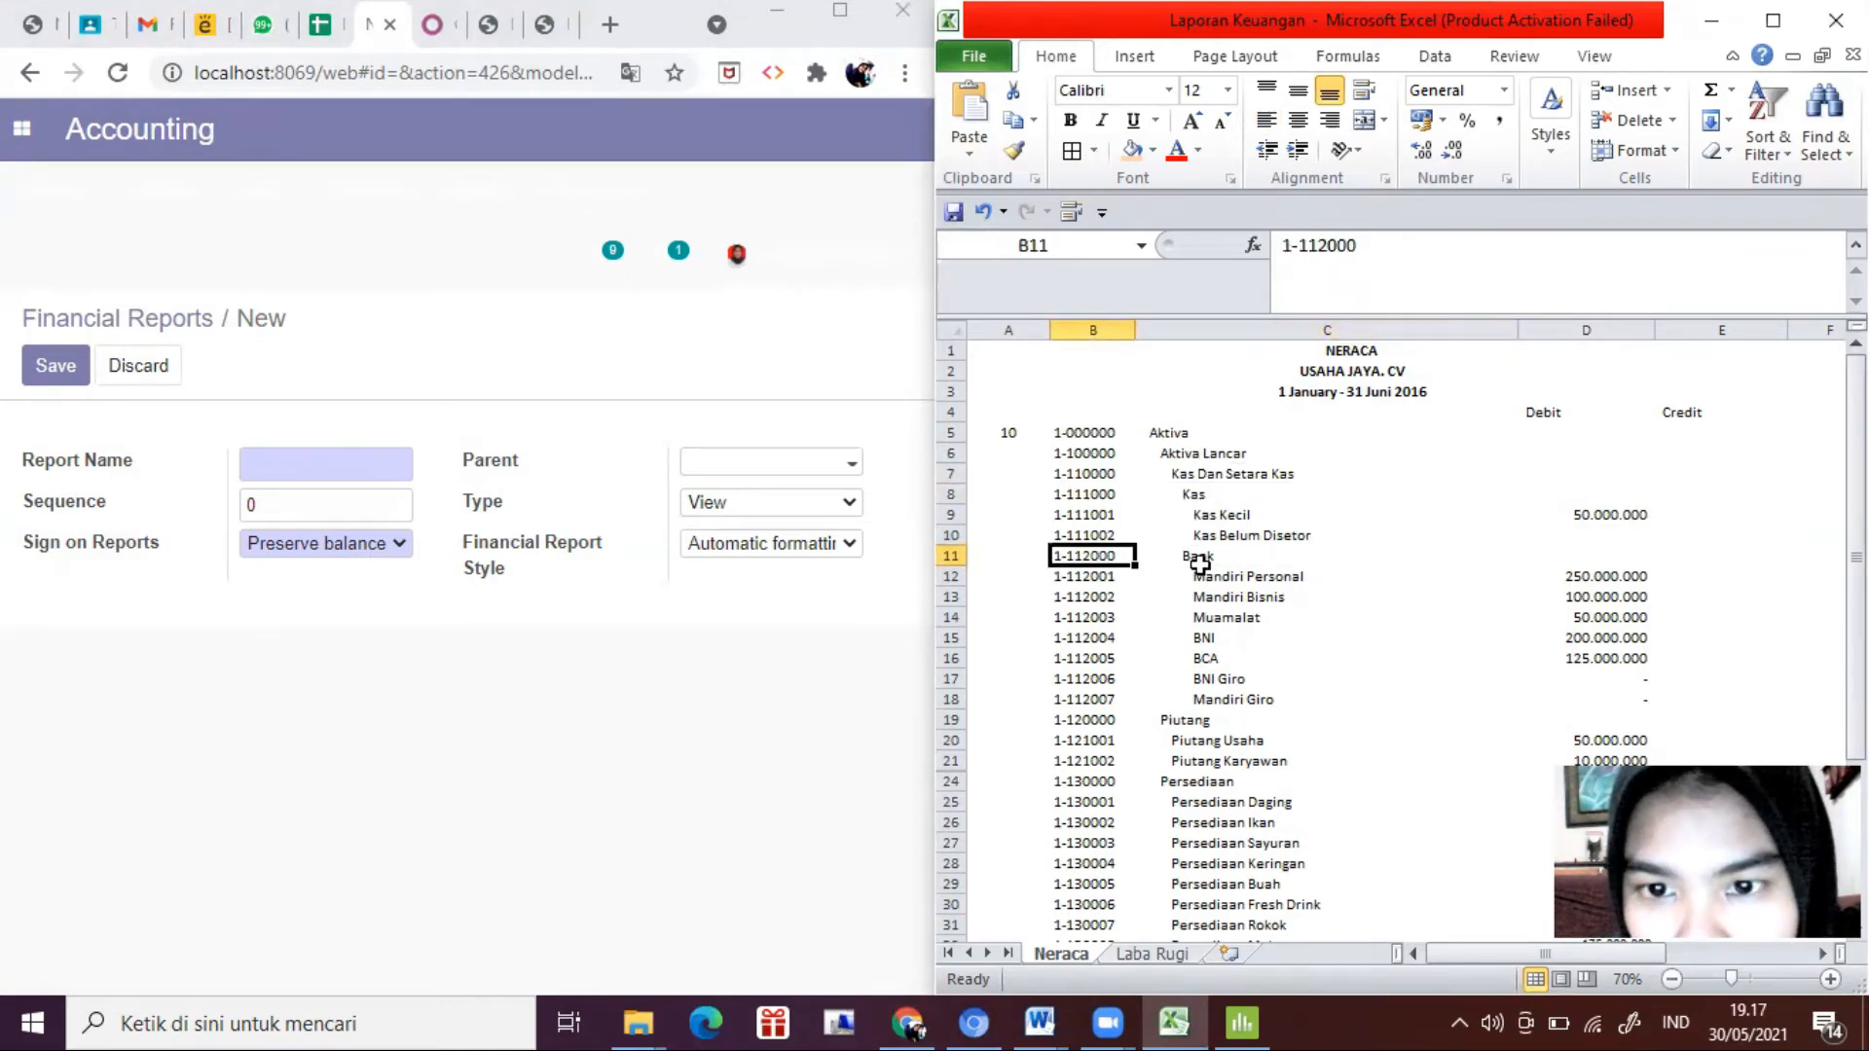
# Step: Name the new financial report Kas dan Setara Kas and set its sequence to 10
pyautogui.click(324, 467)
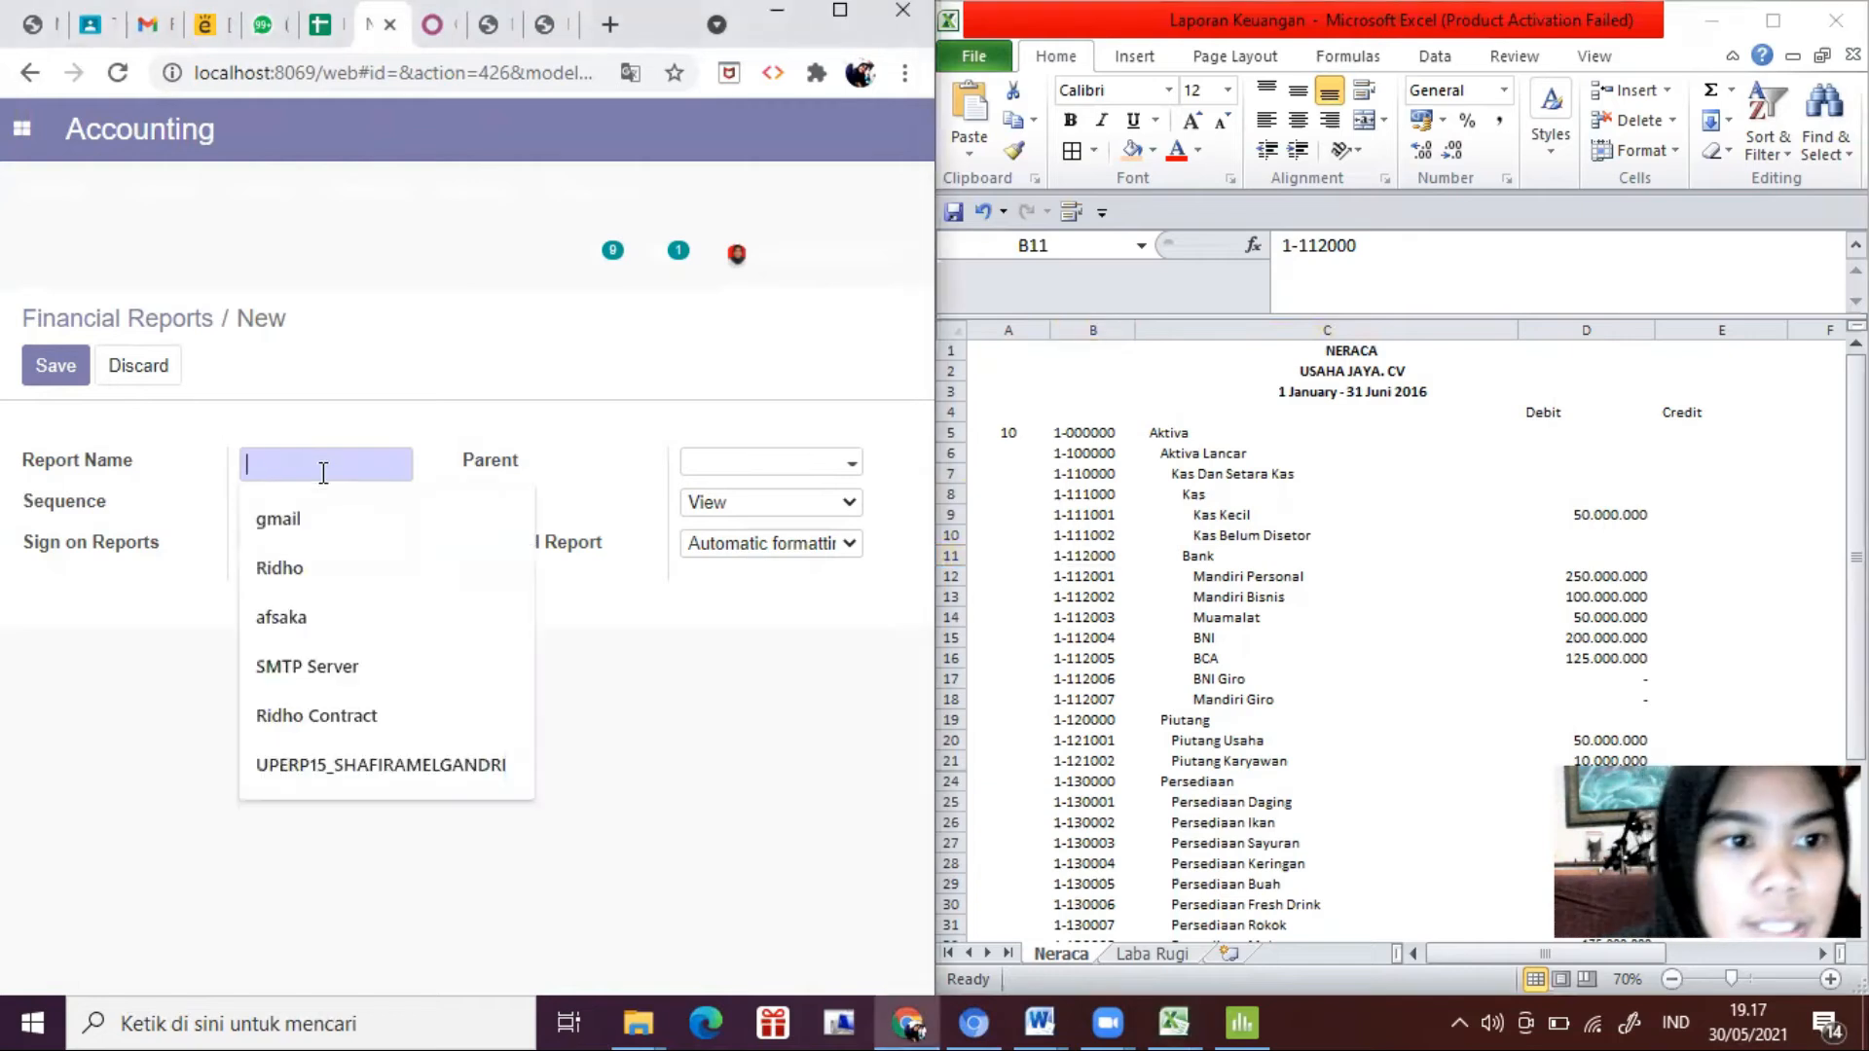
pyautogui.write('Kas')
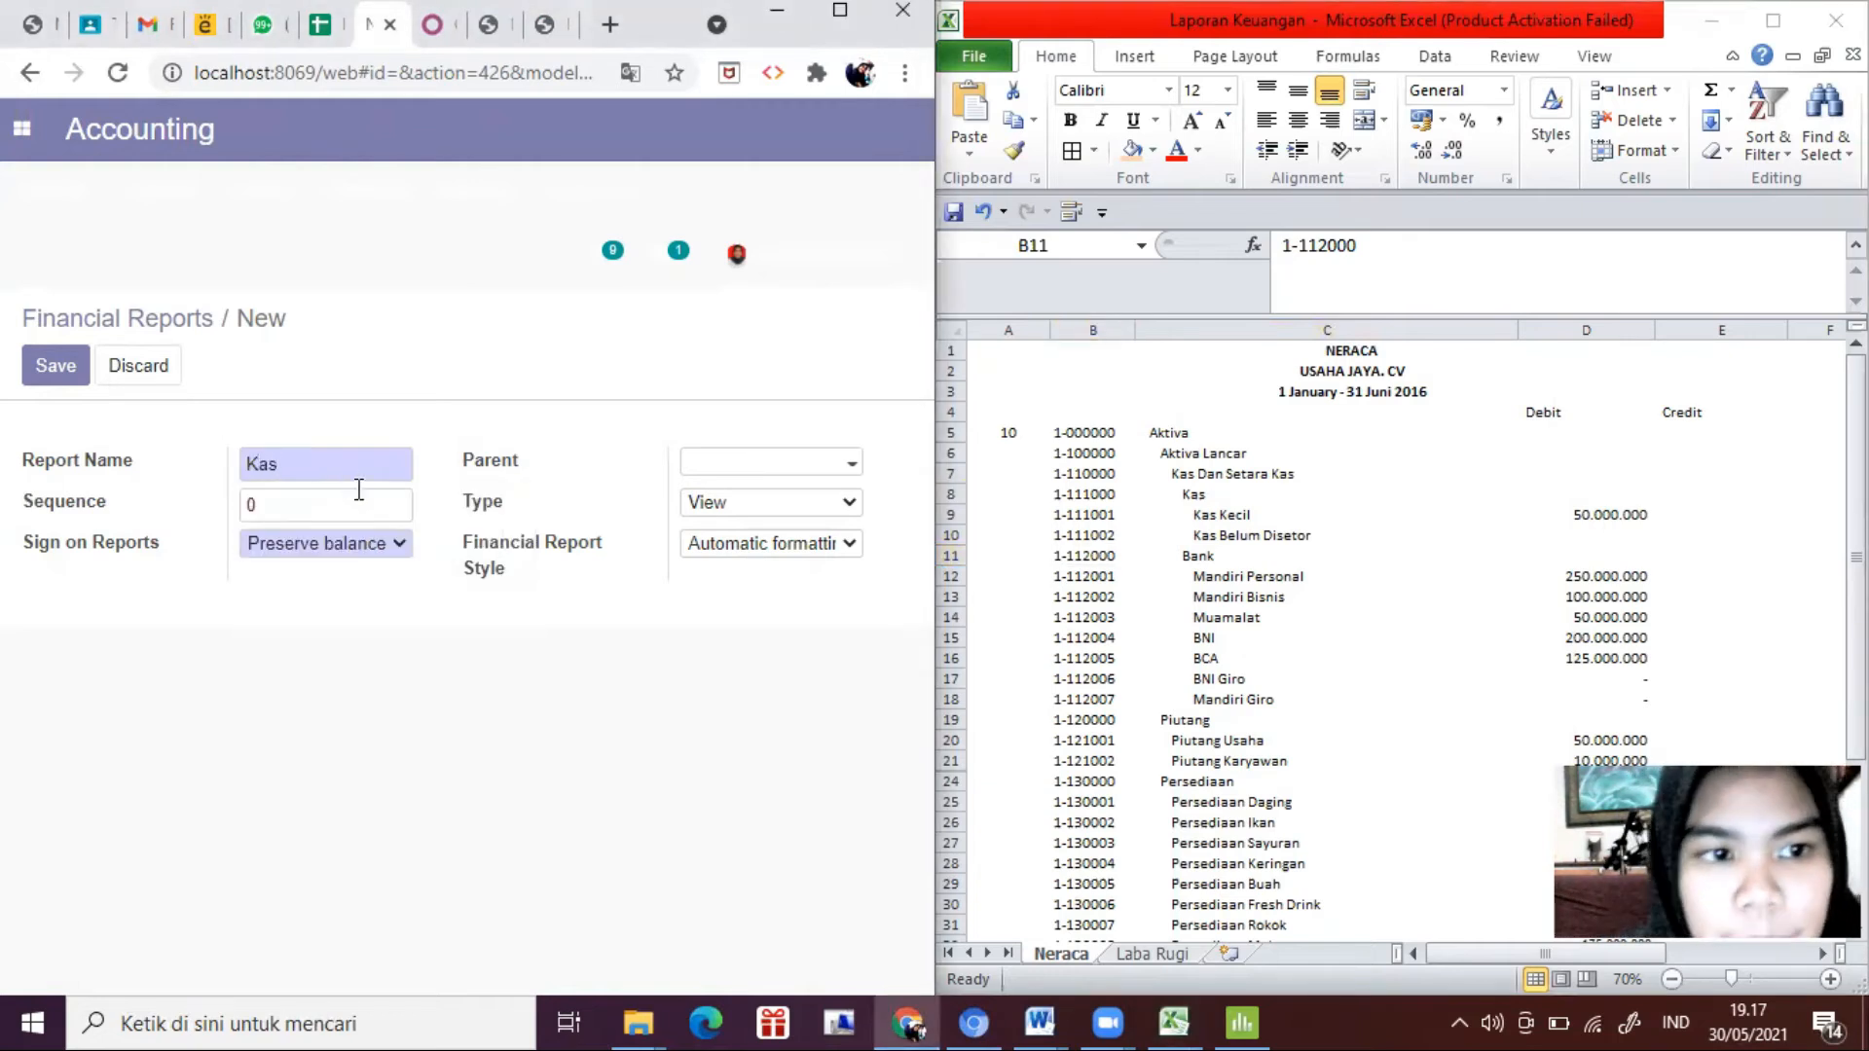
pyautogui.click(1231, 530)
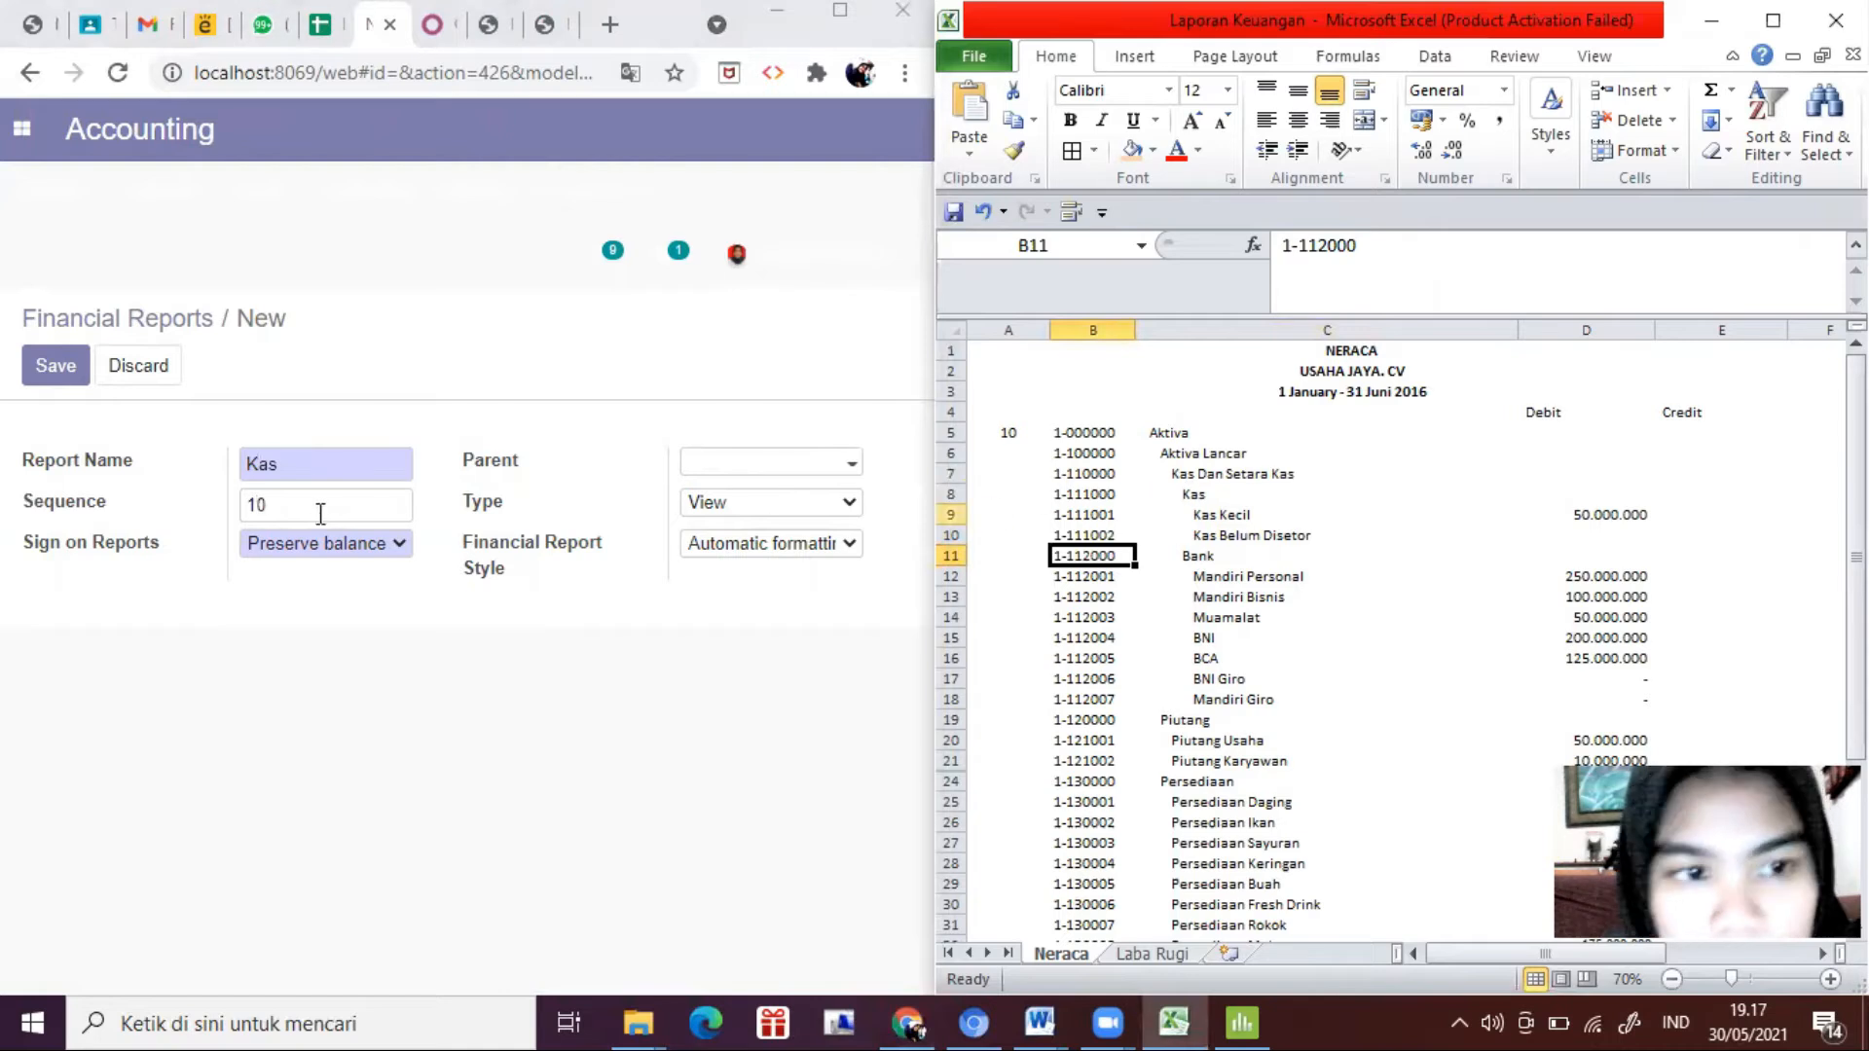
pyautogui.click(367, 451)
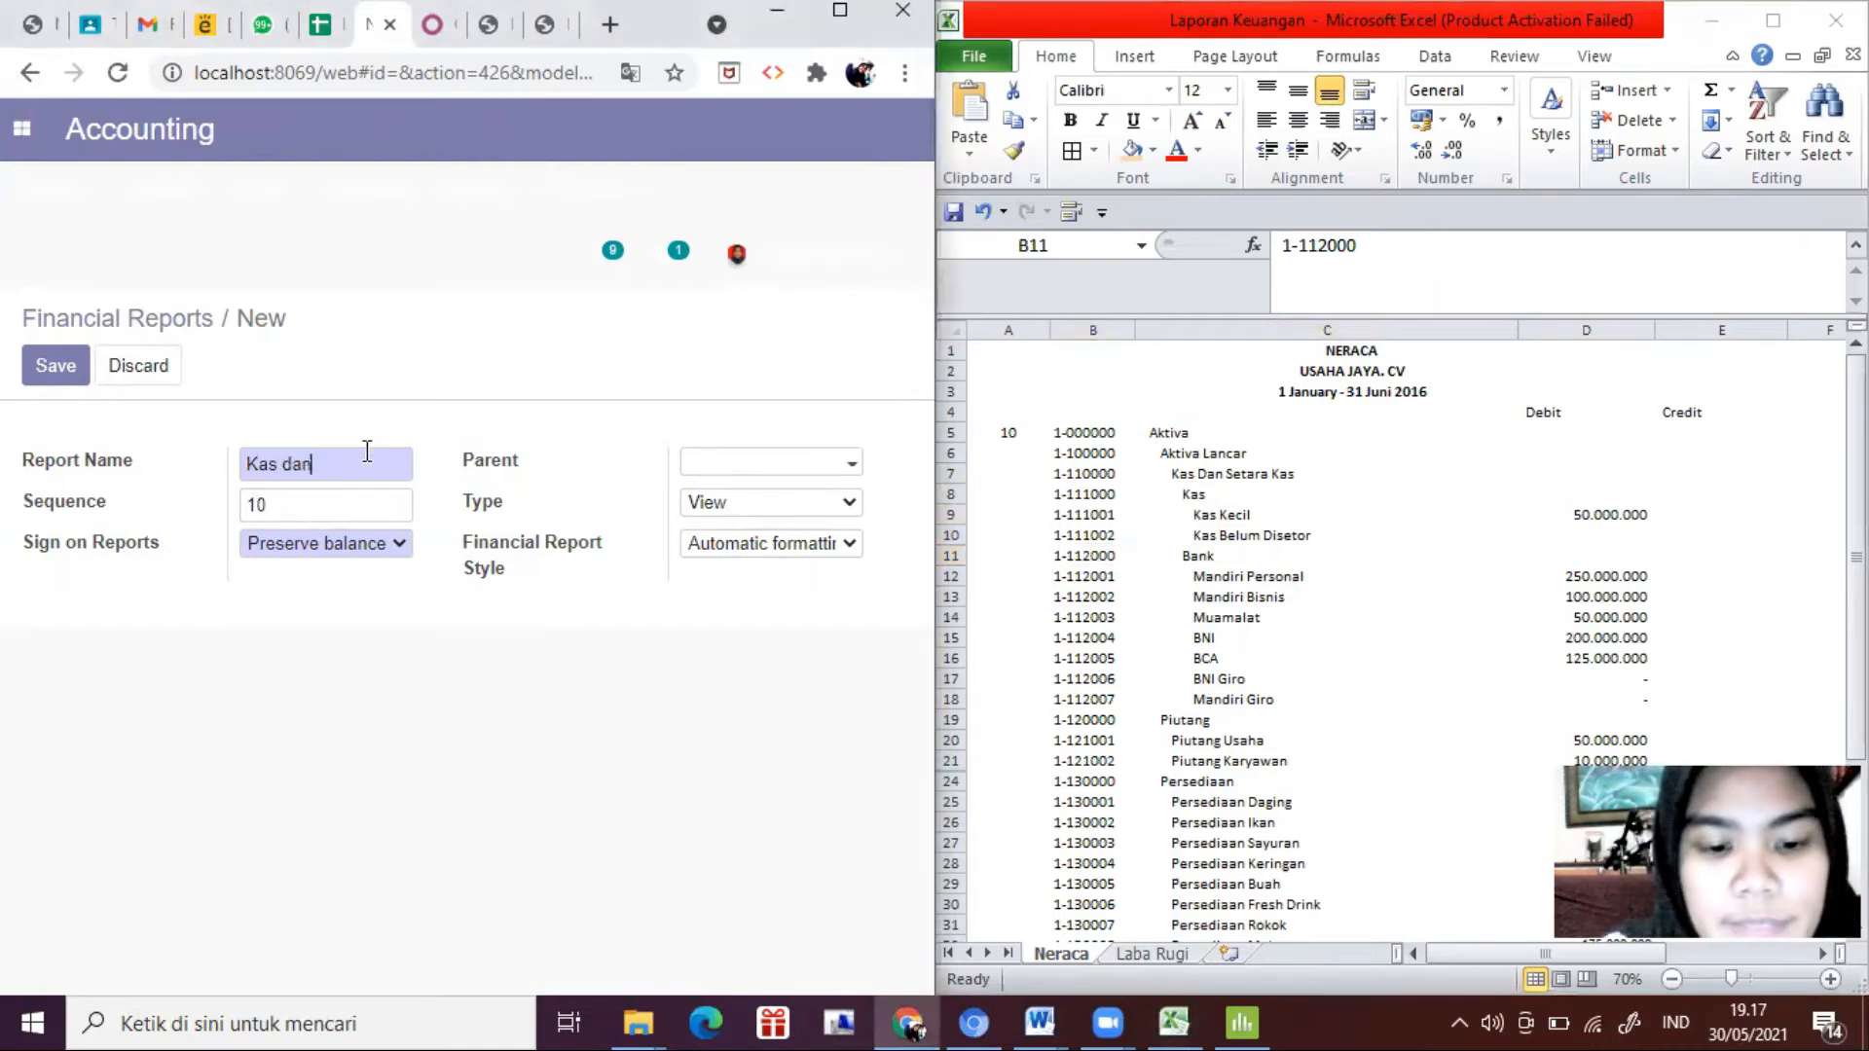
pyautogui.write('dan Setara Kas')
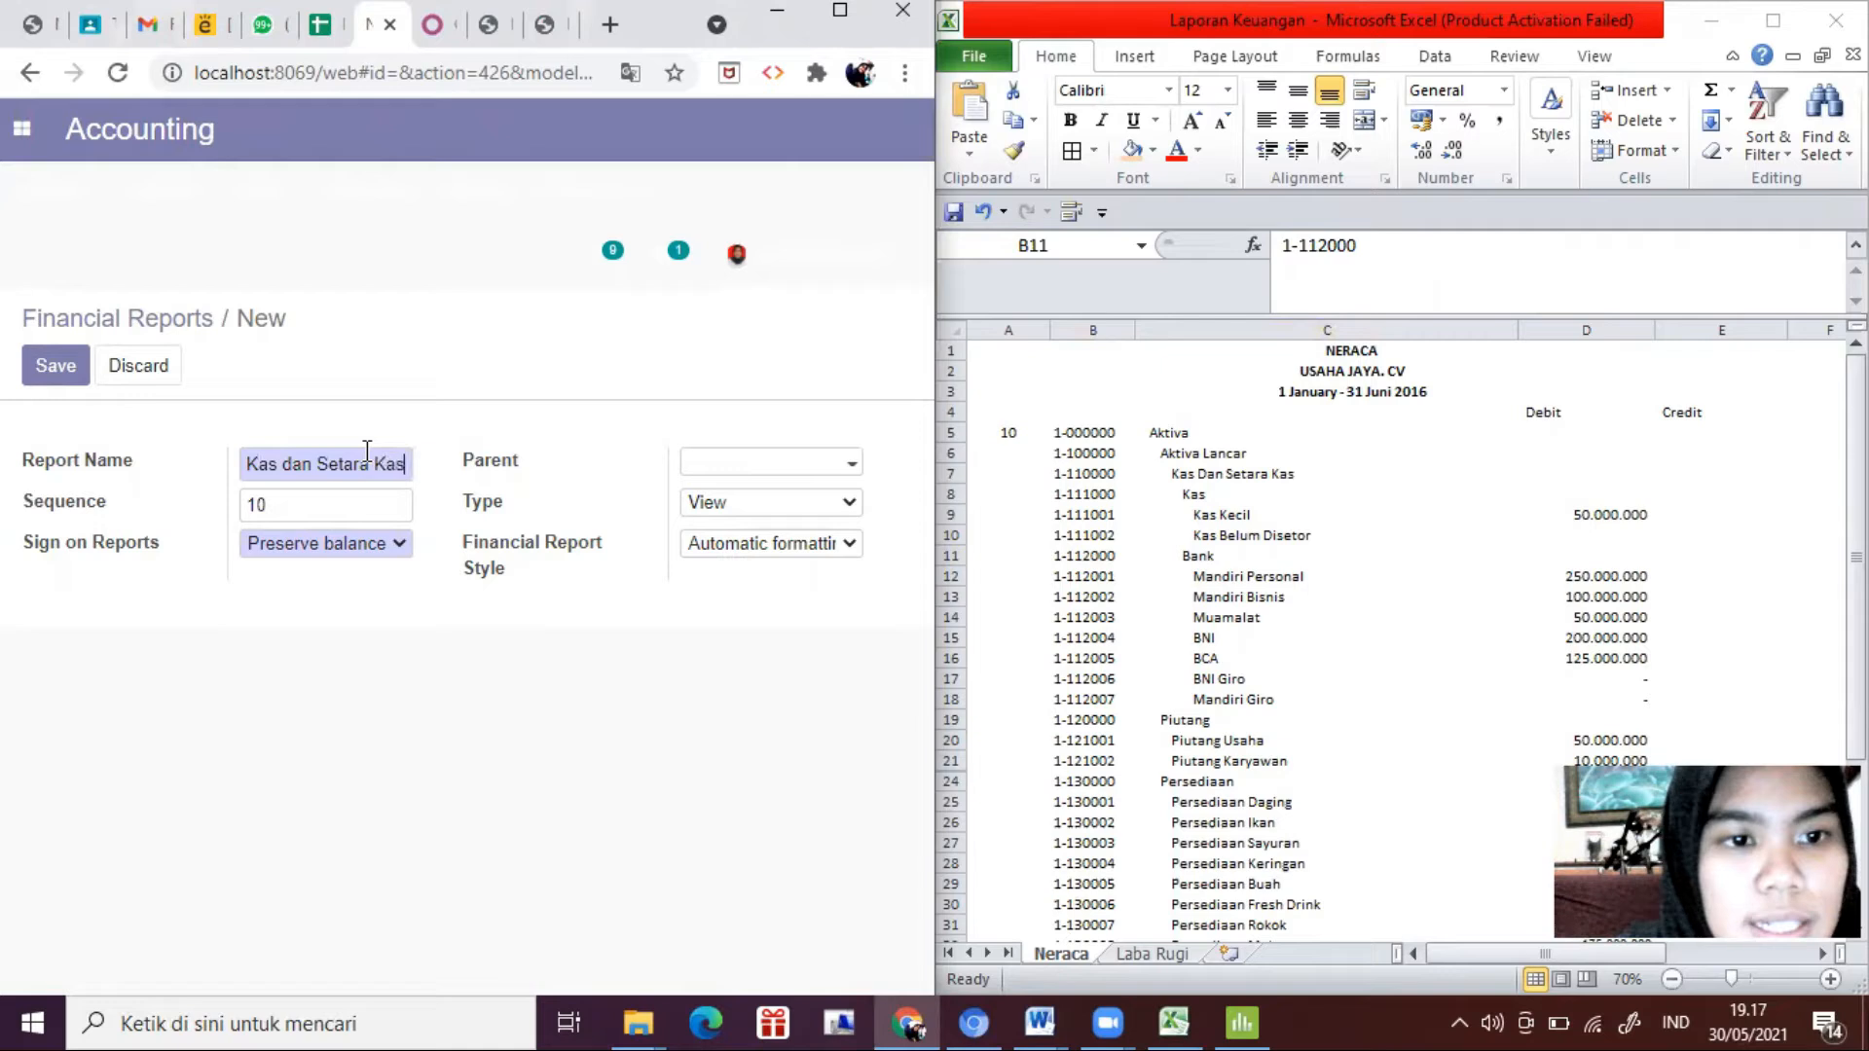
# Step: Enter "aktiva la" as the parent of the Kas dan Setara Kas report and save it
pyautogui.click(710, 469)
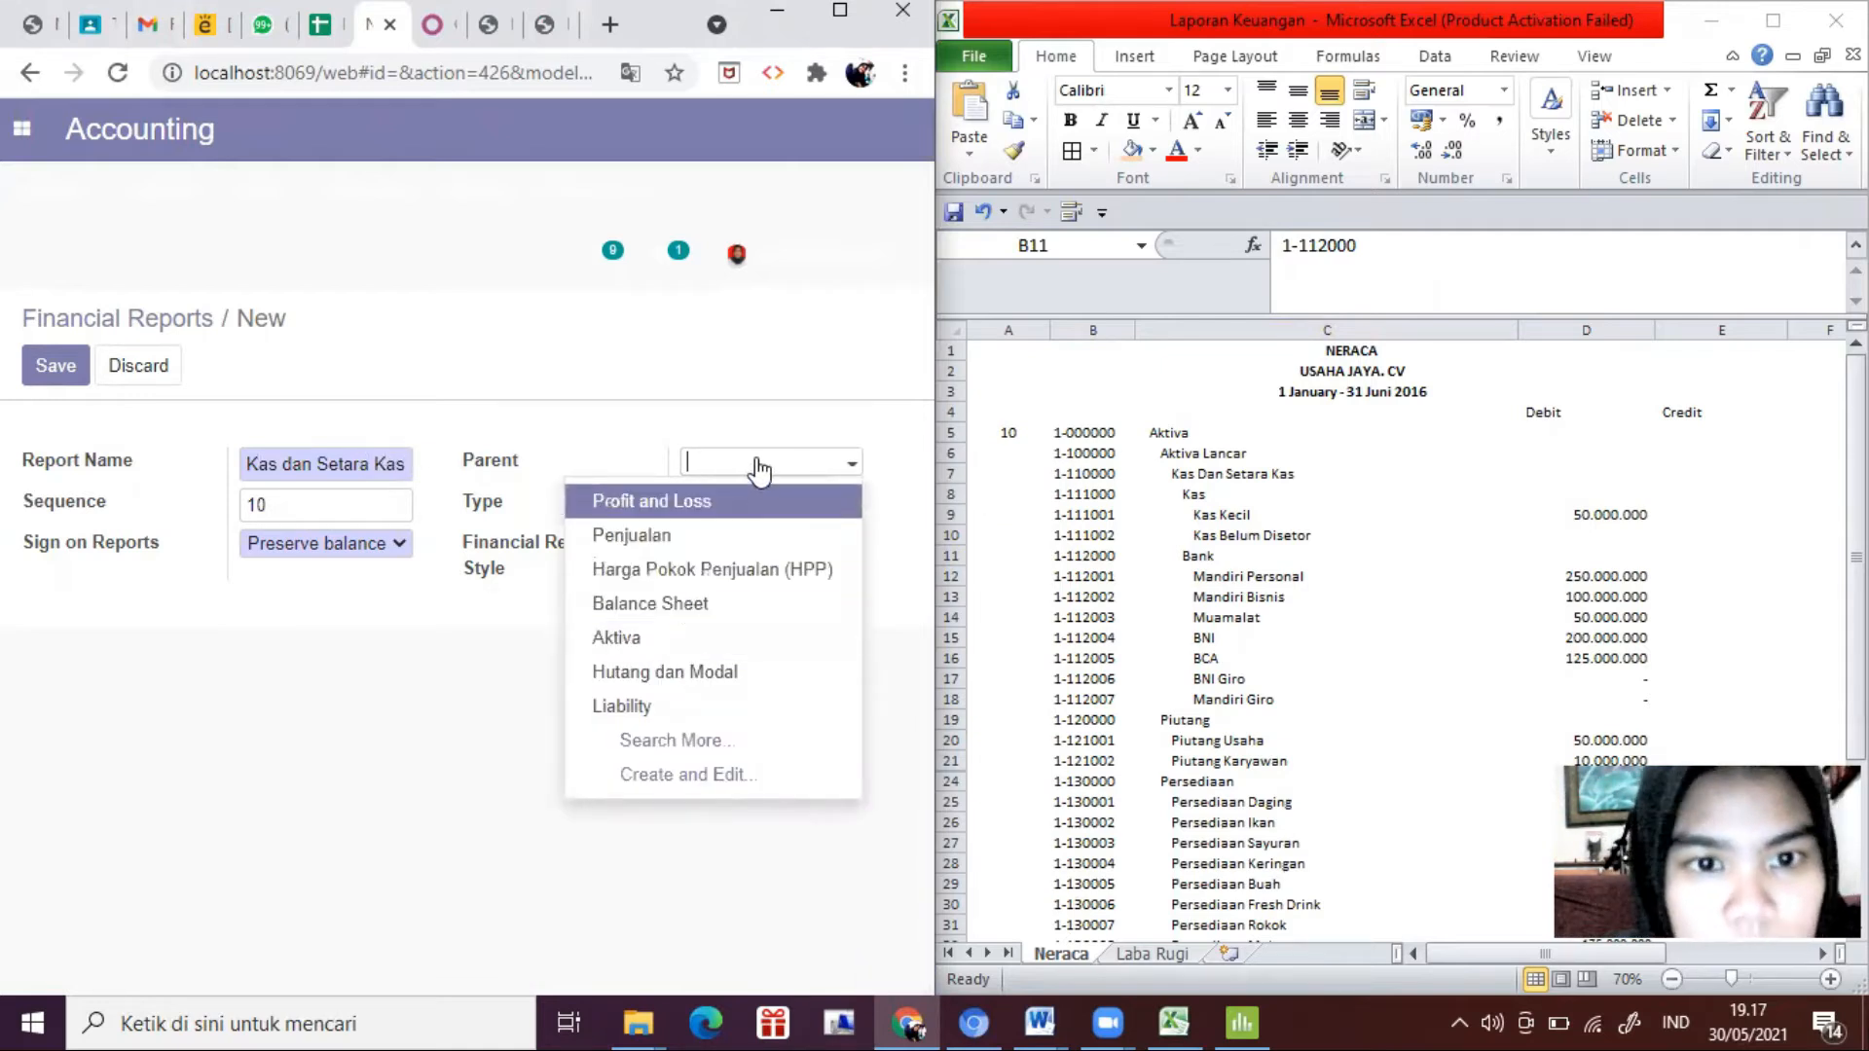
pyautogui.write('aktiva')
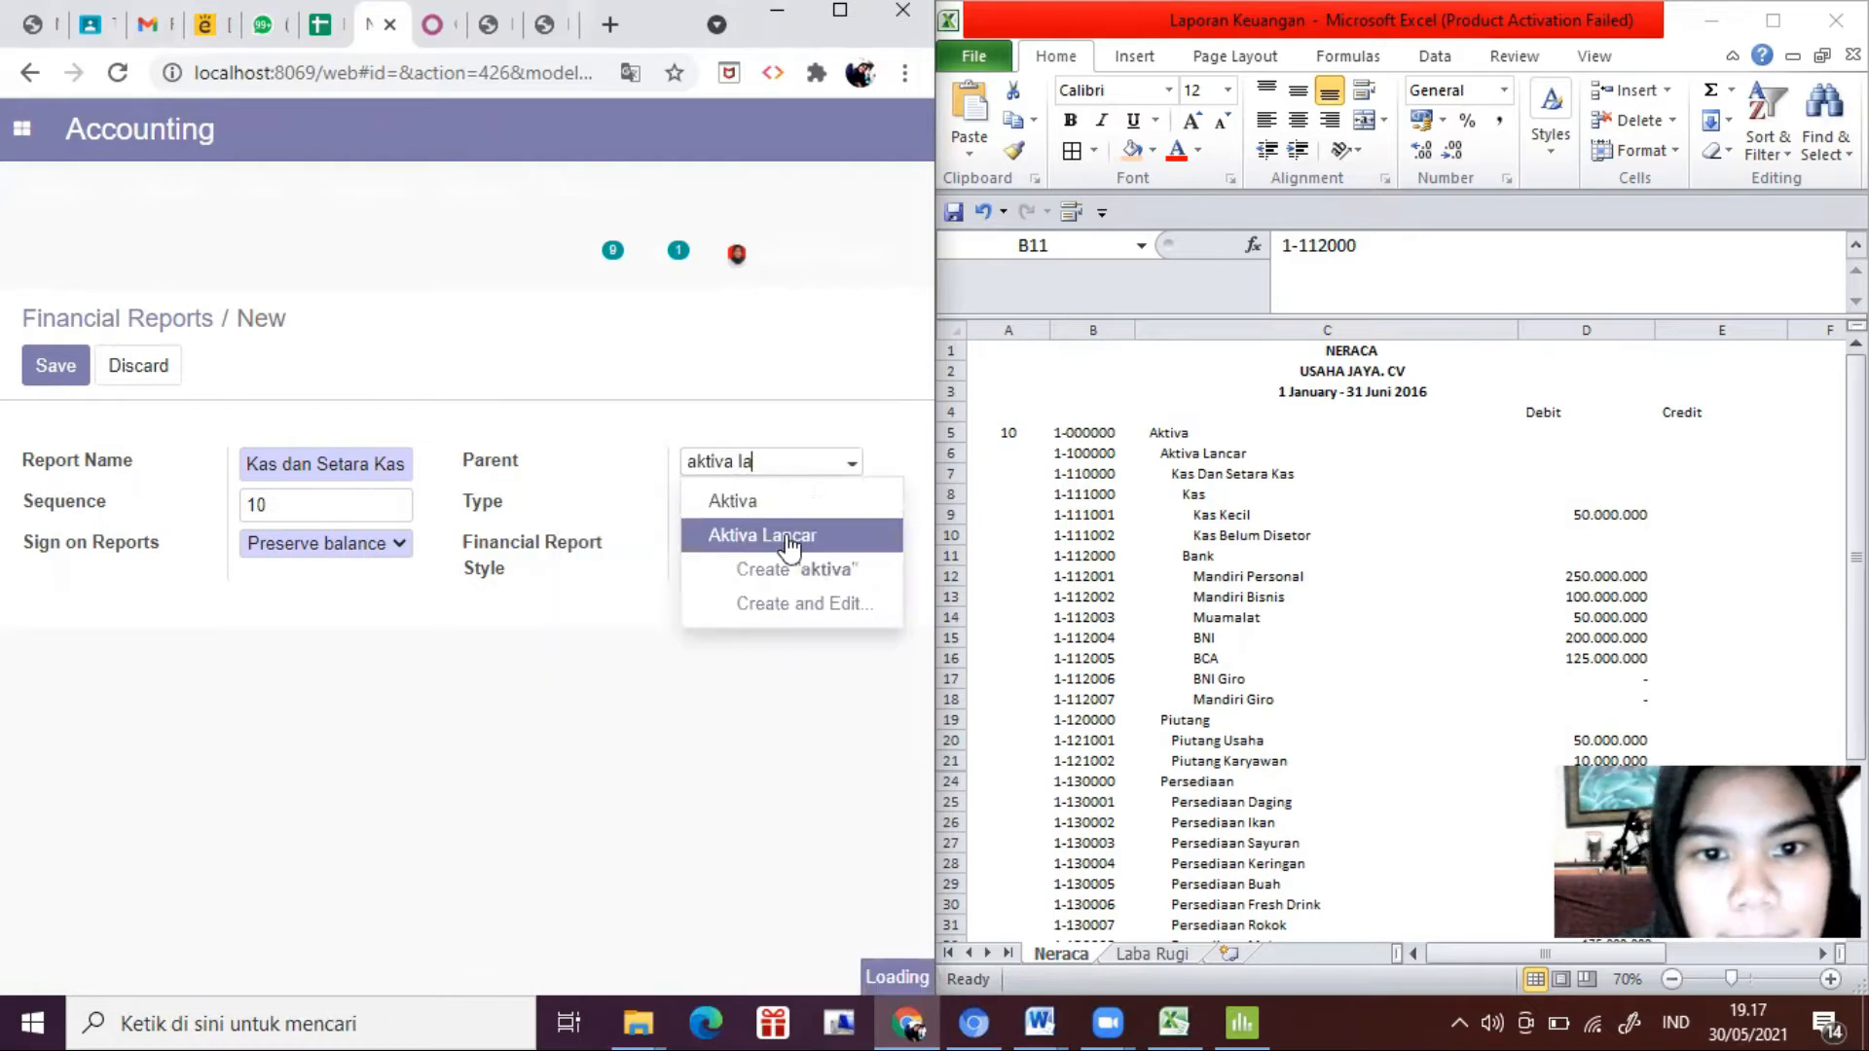
pyautogui.write(' la')
pyautogui.click(1184, 474)
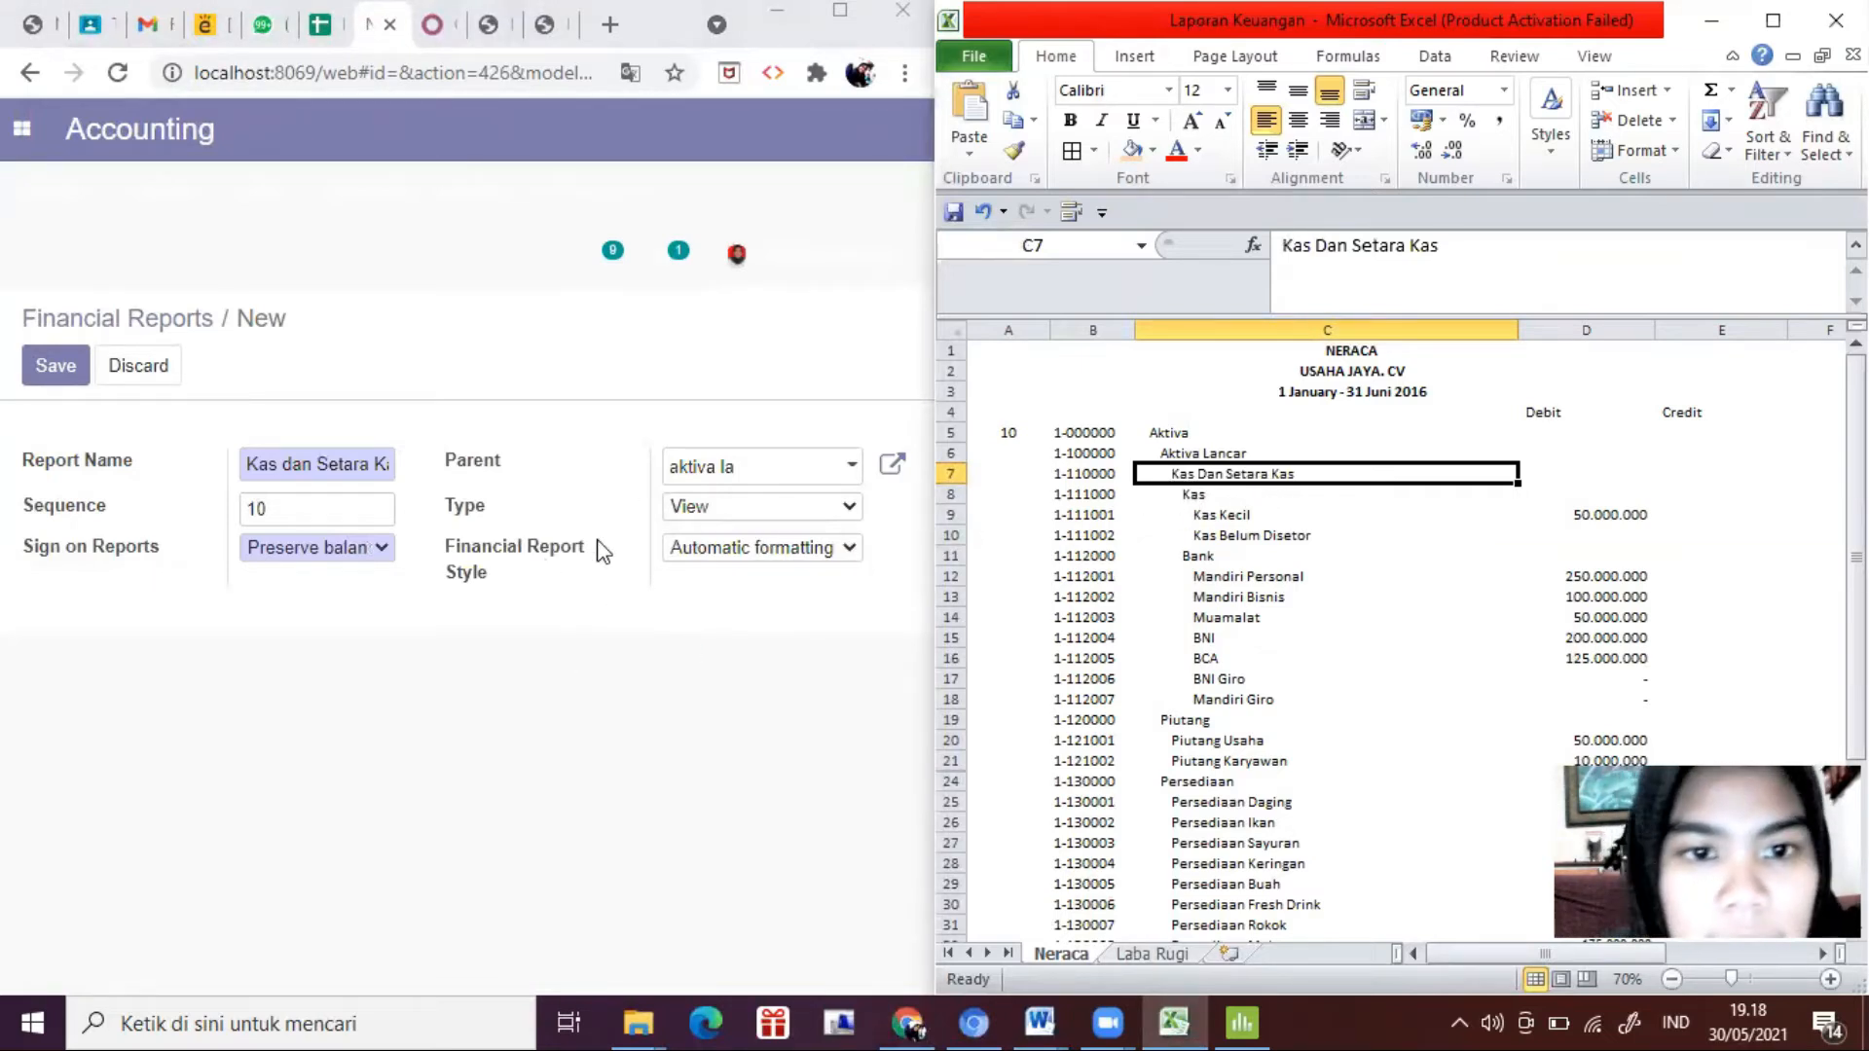
pyautogui.click(39, 368)
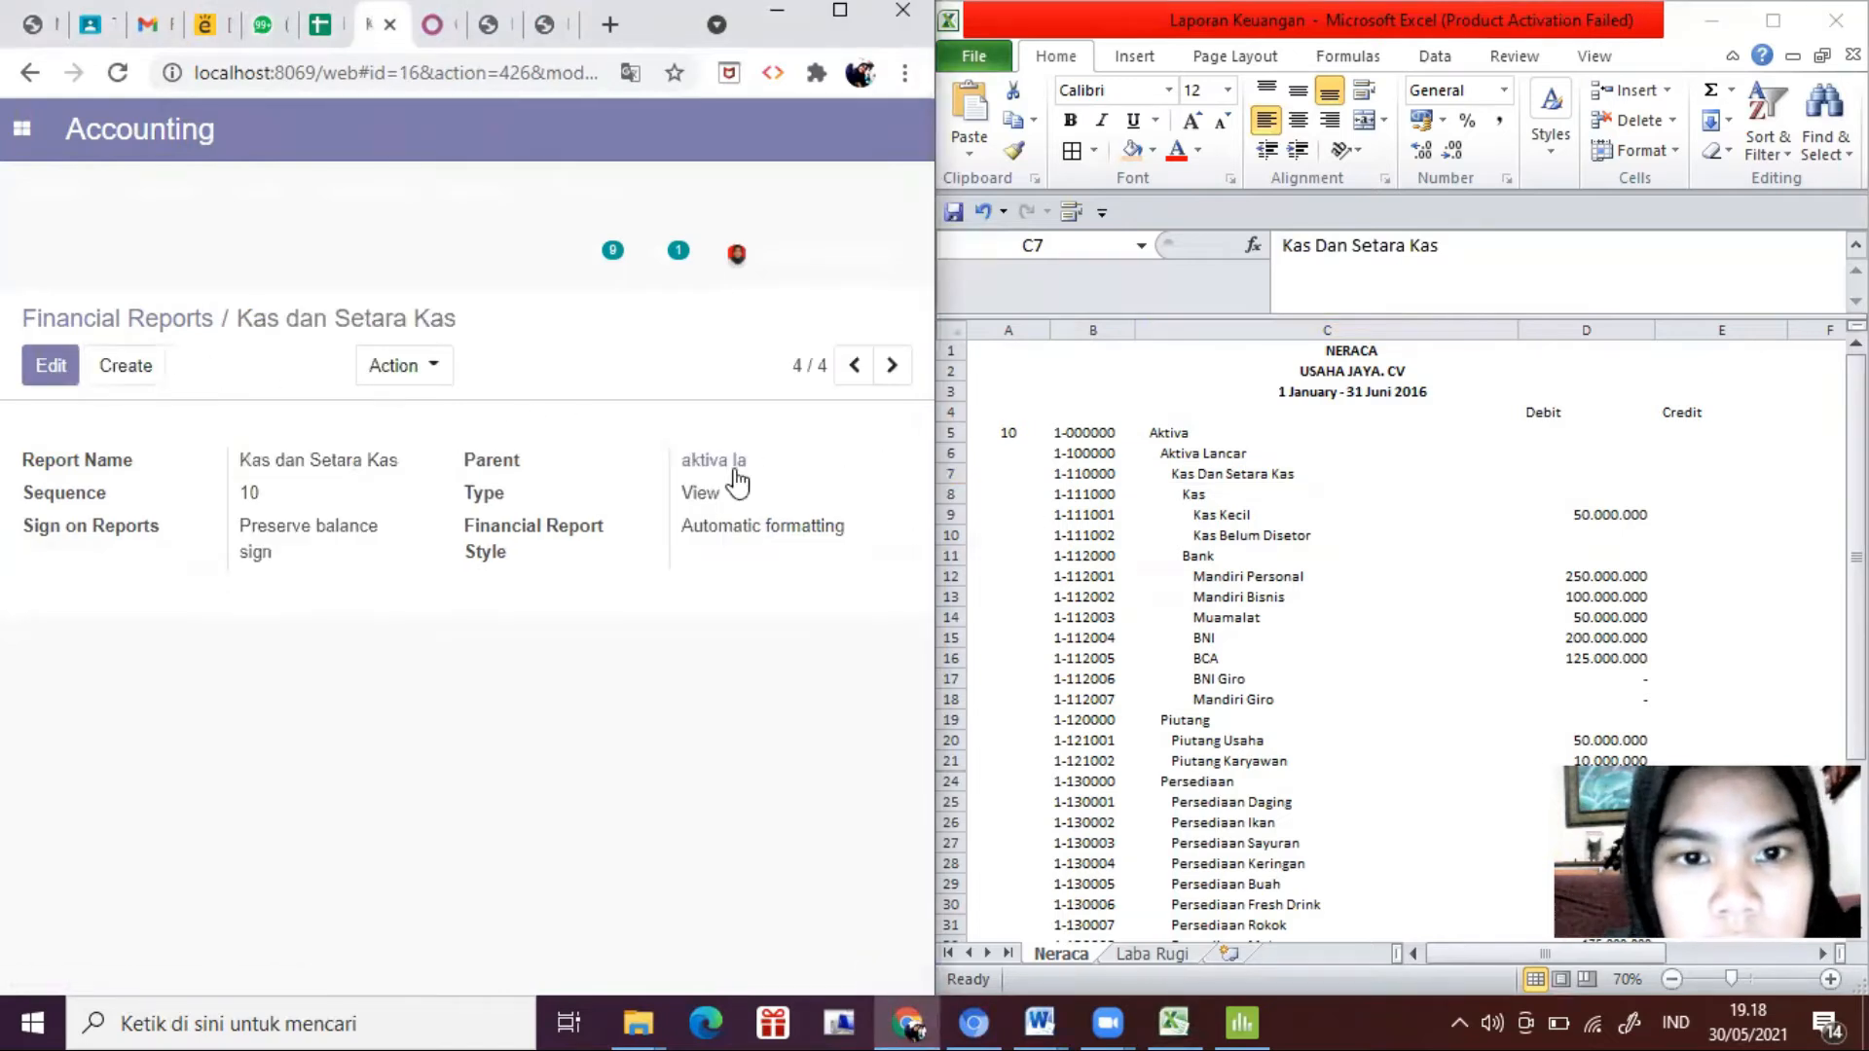
# Step: Change the parent of the Kas dan Setara Kas report to Aktiva Lancar and save it
pyautogui.click(59, 383)
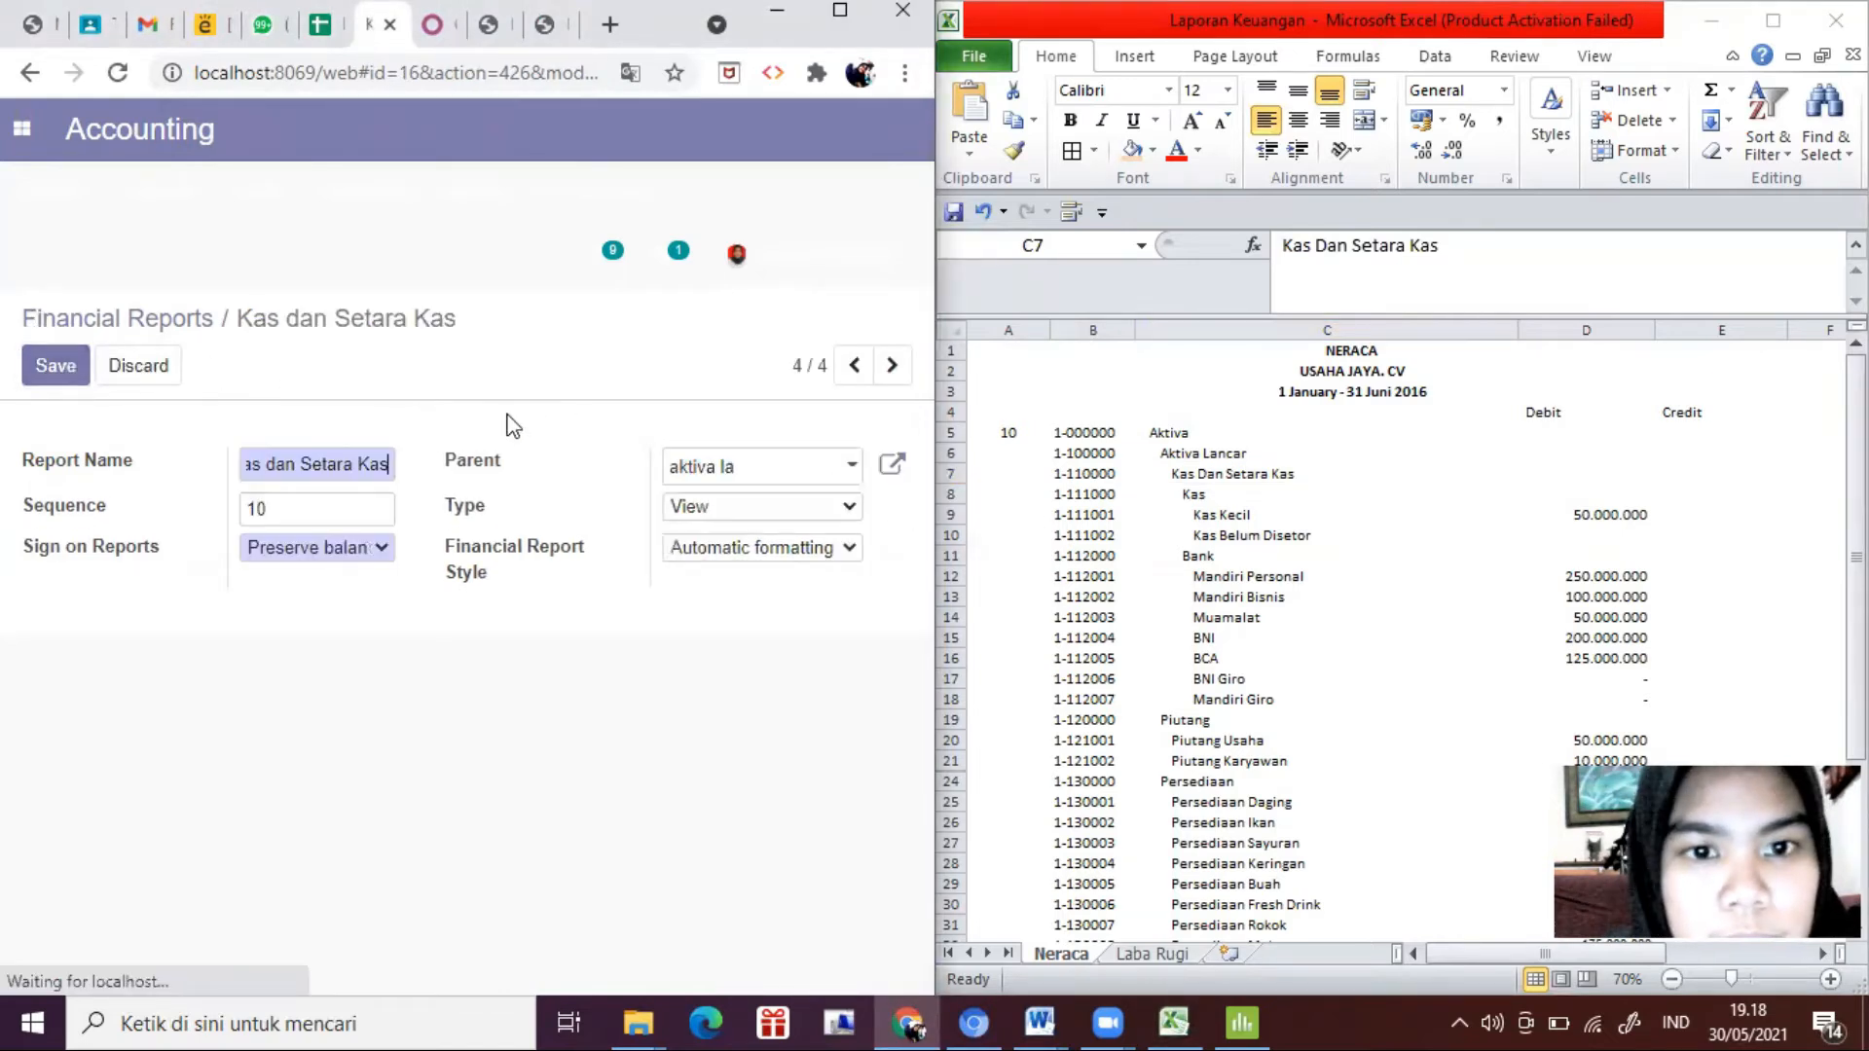
pyautogui.click(752, 471)
pyautogui.write('aktiva la')
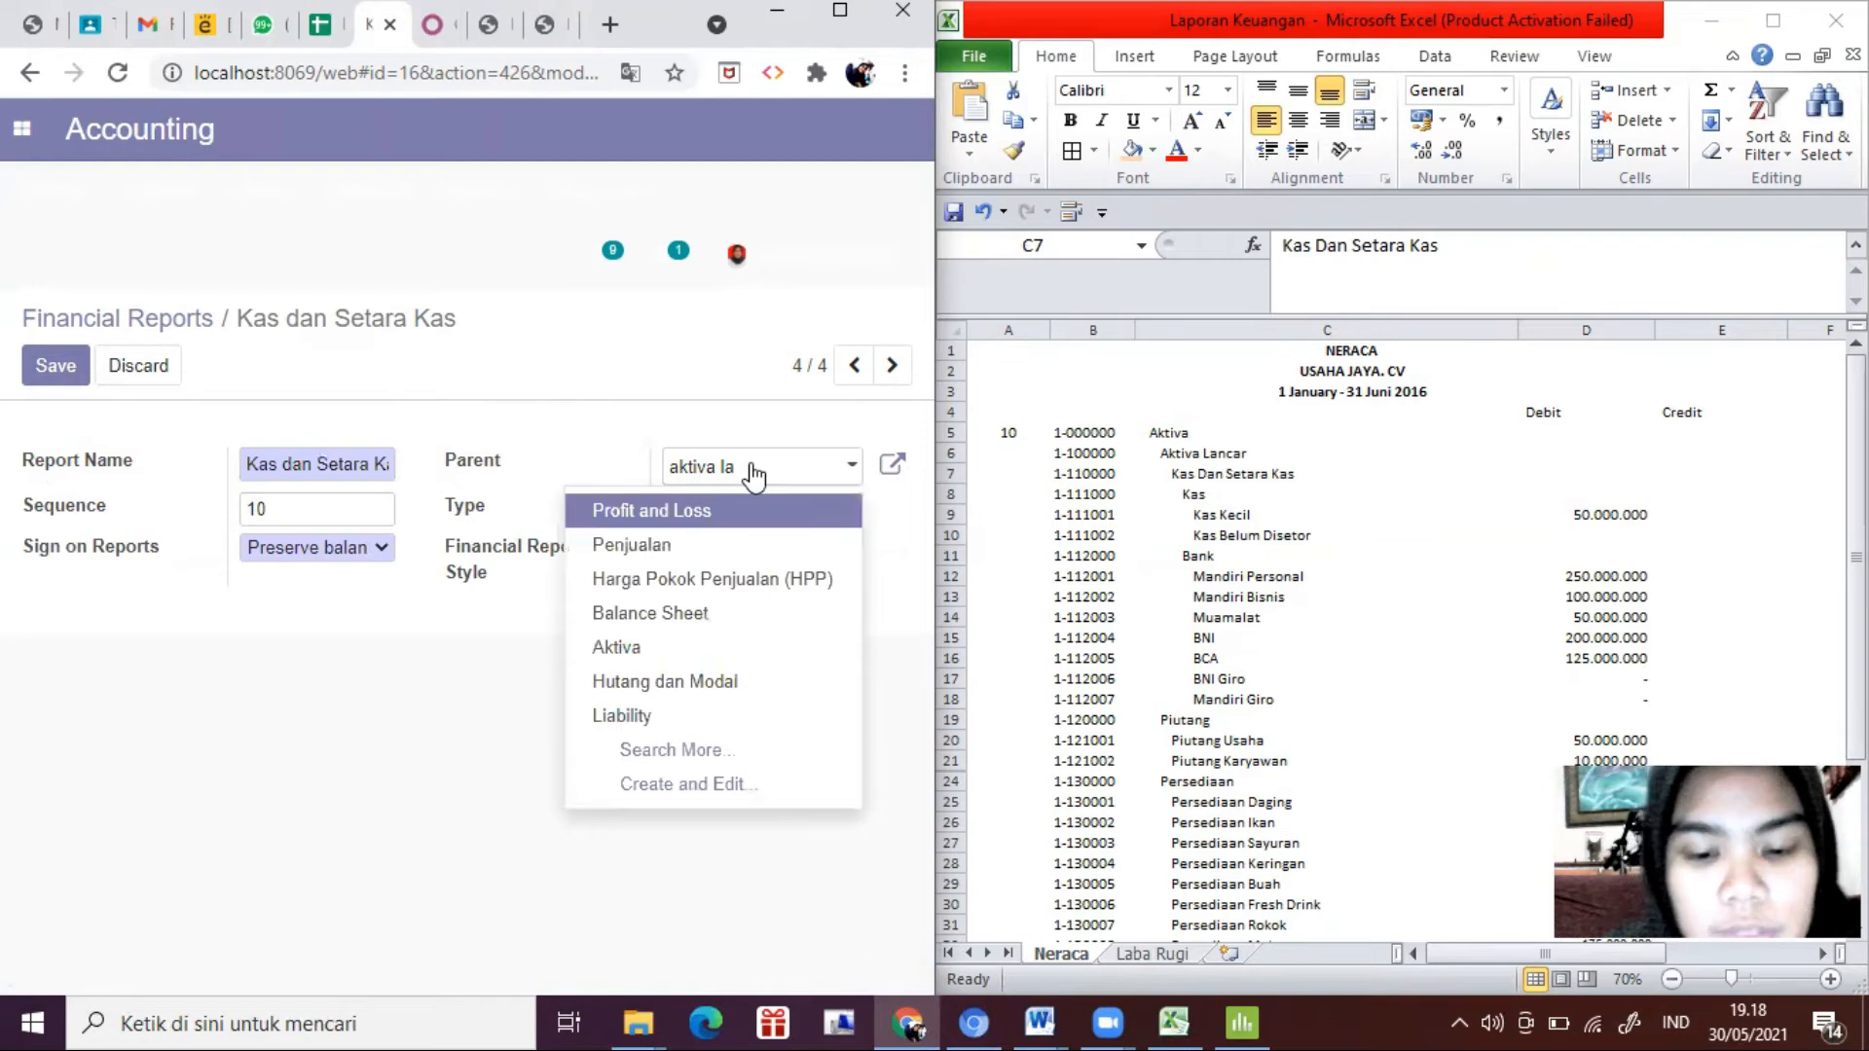
pyautogui.write('nca')
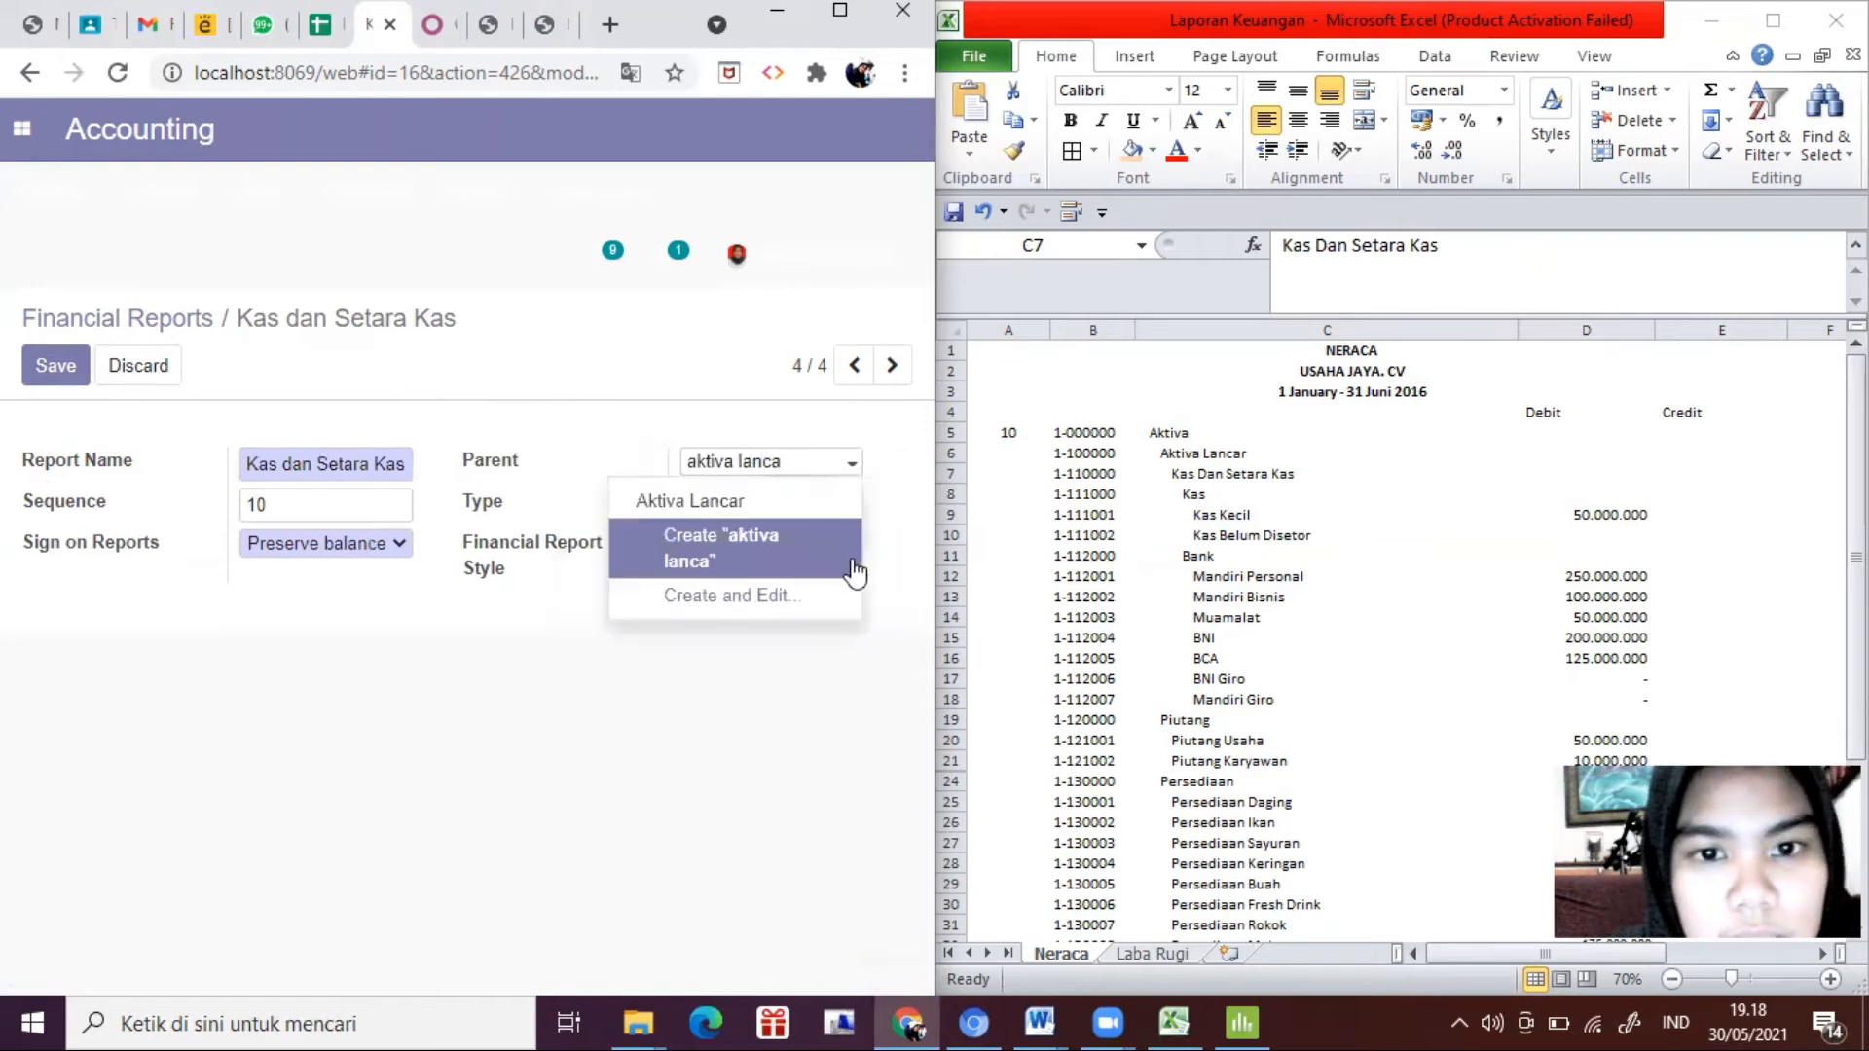
pyautogui.click(791, 501)
pyautogui.click(55, 366)
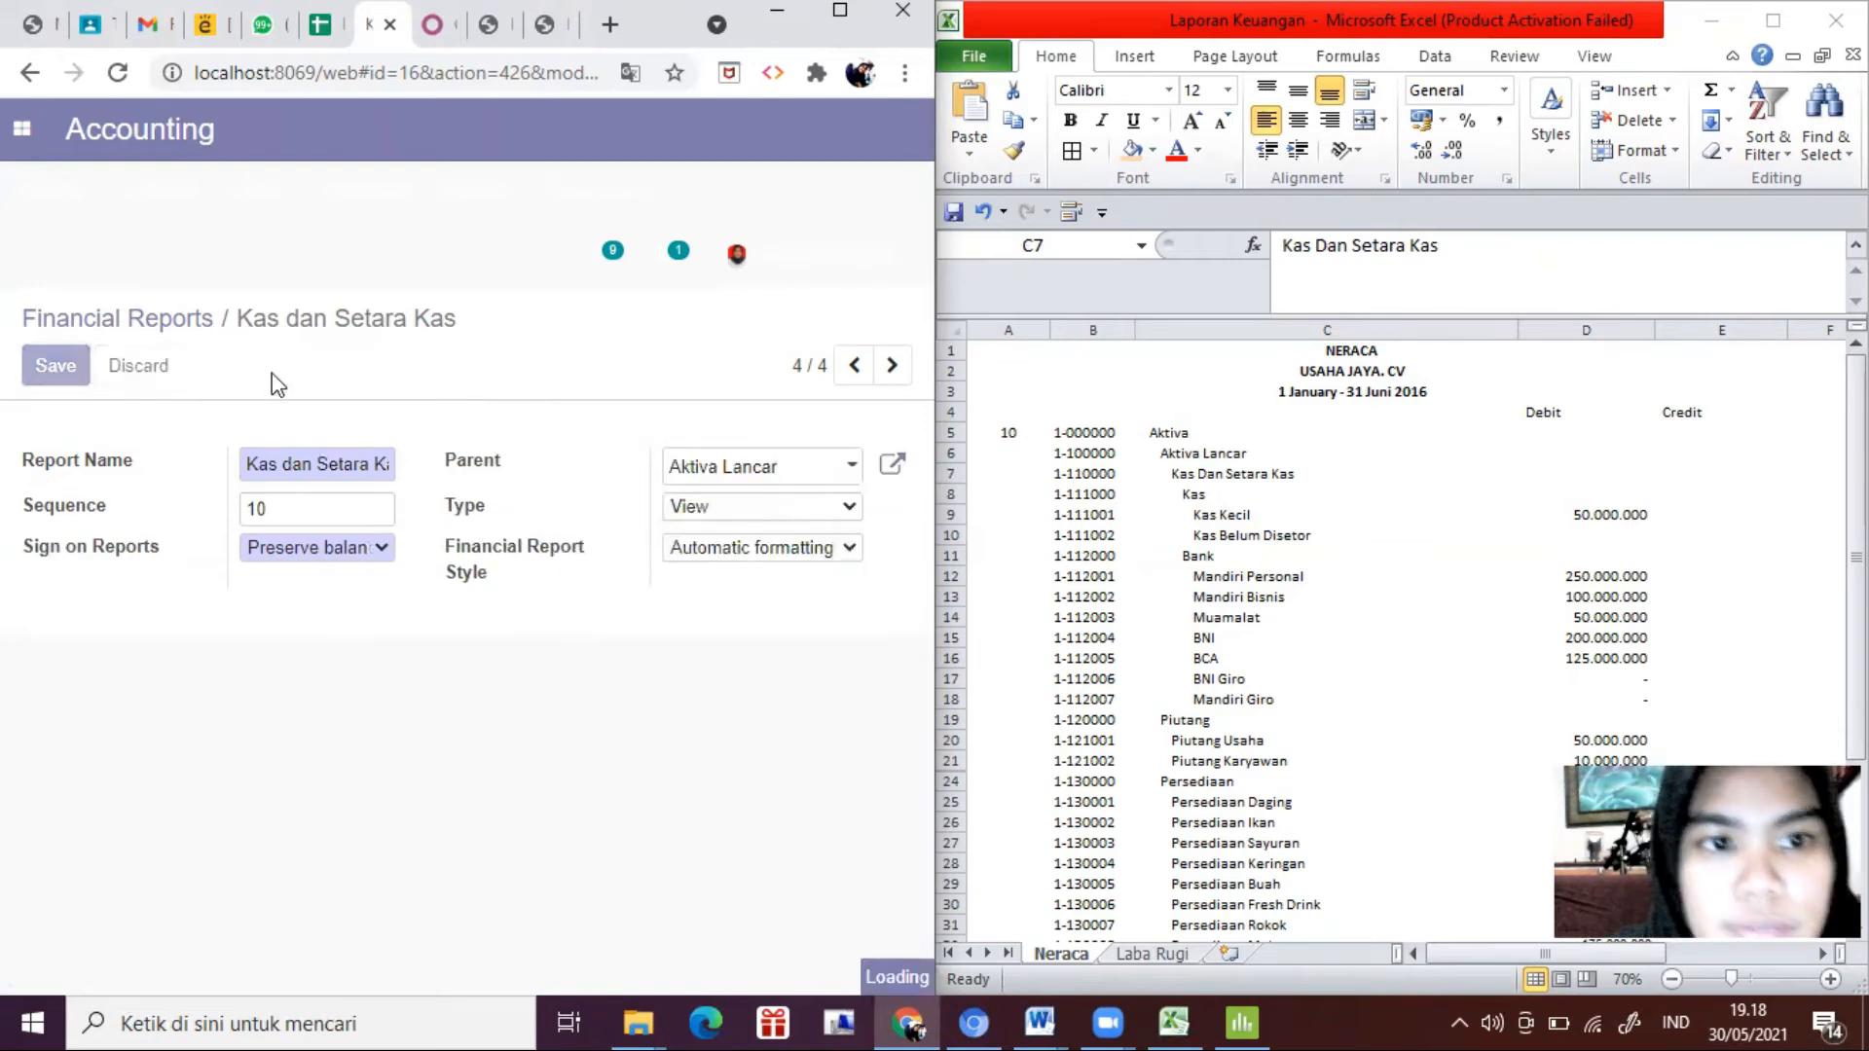
# Step: Start a financial report named Kas with sequence 10 and parent Kas dan Setara Kas, following the hierarchy in the Neraca sheet
pyautogui.click(1232, 475)
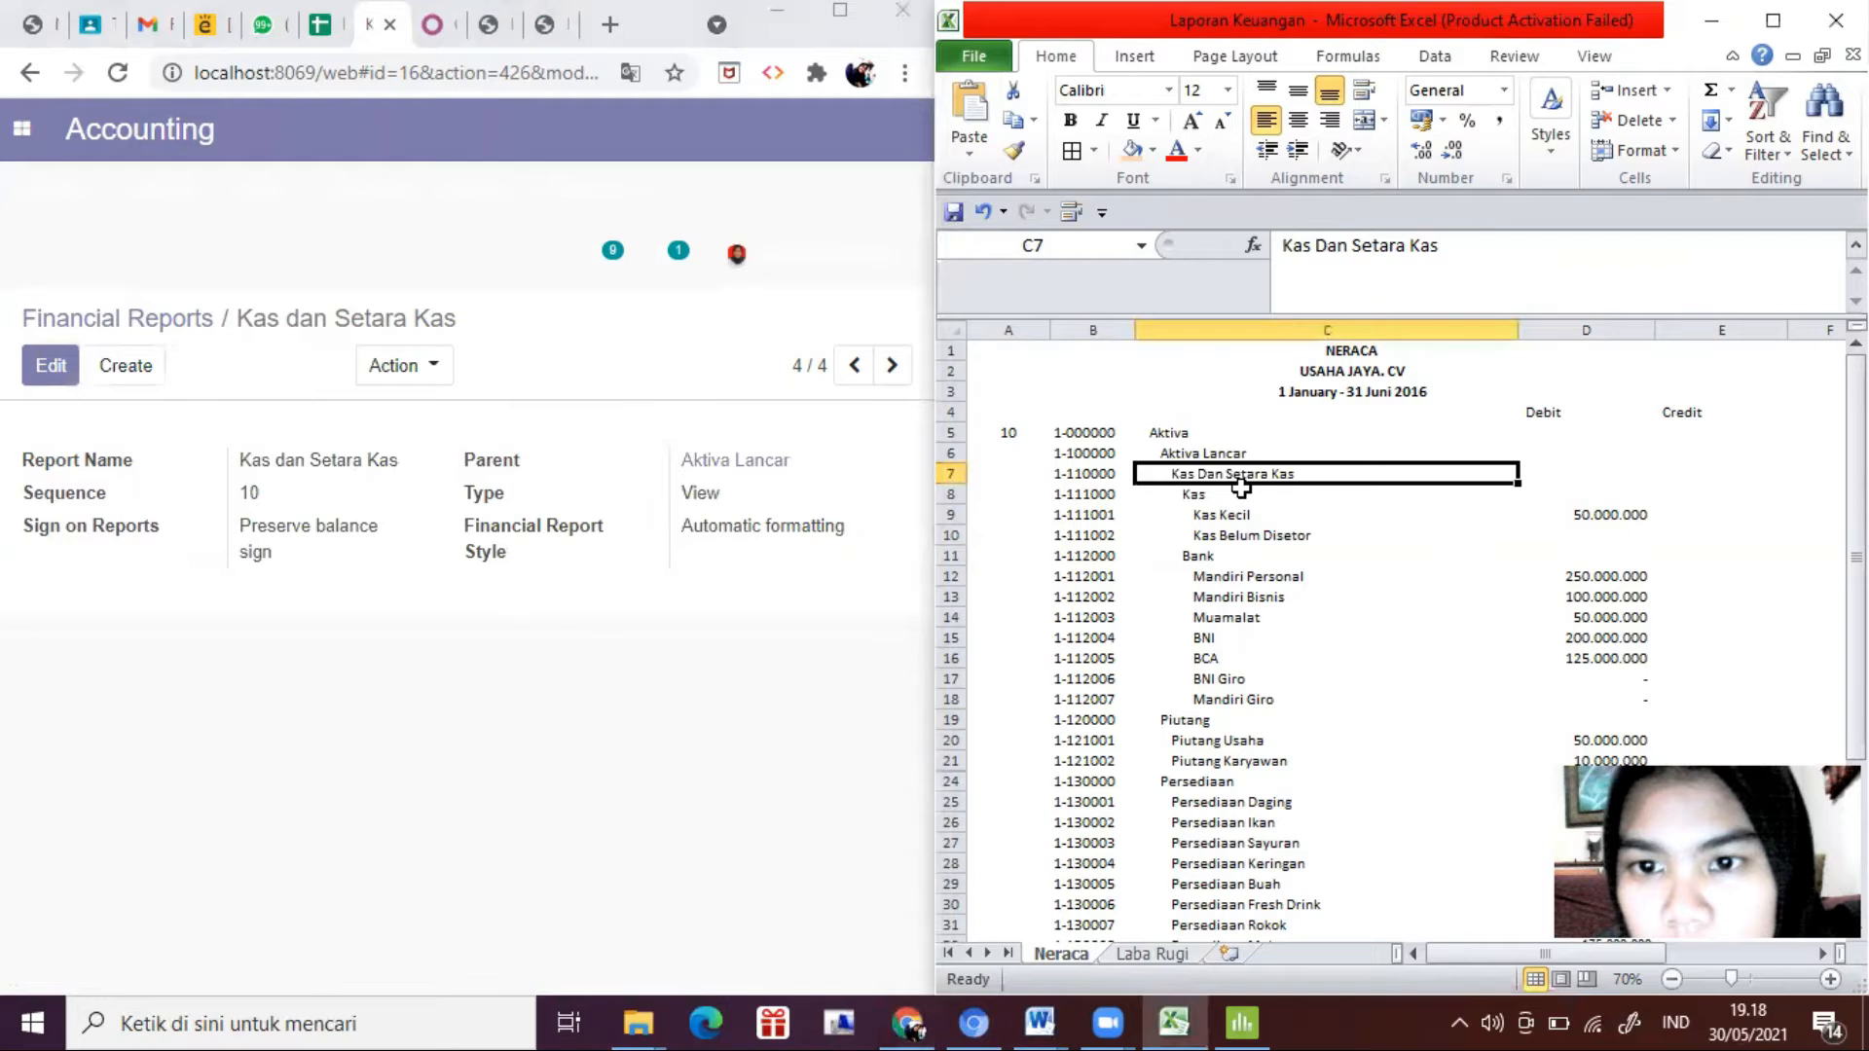
pyautogui.click(1241, 491)
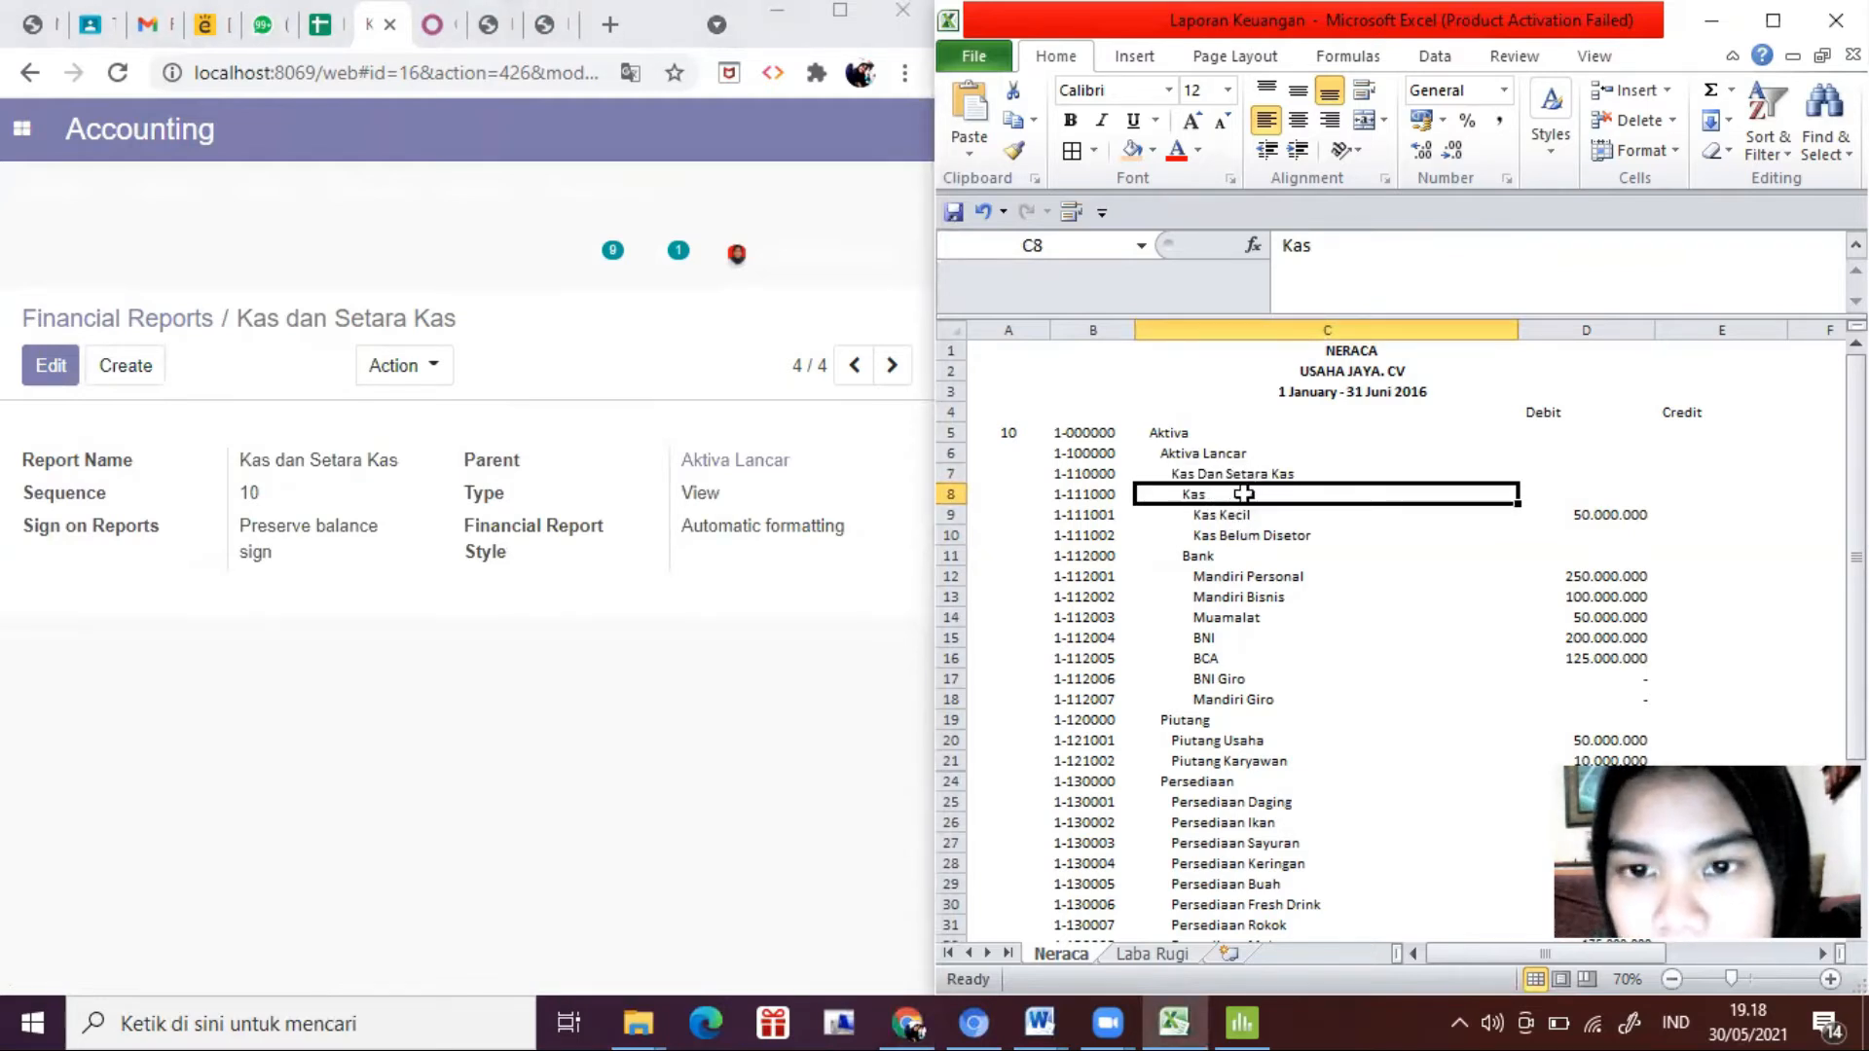
pyautogui.click(1237, 558)
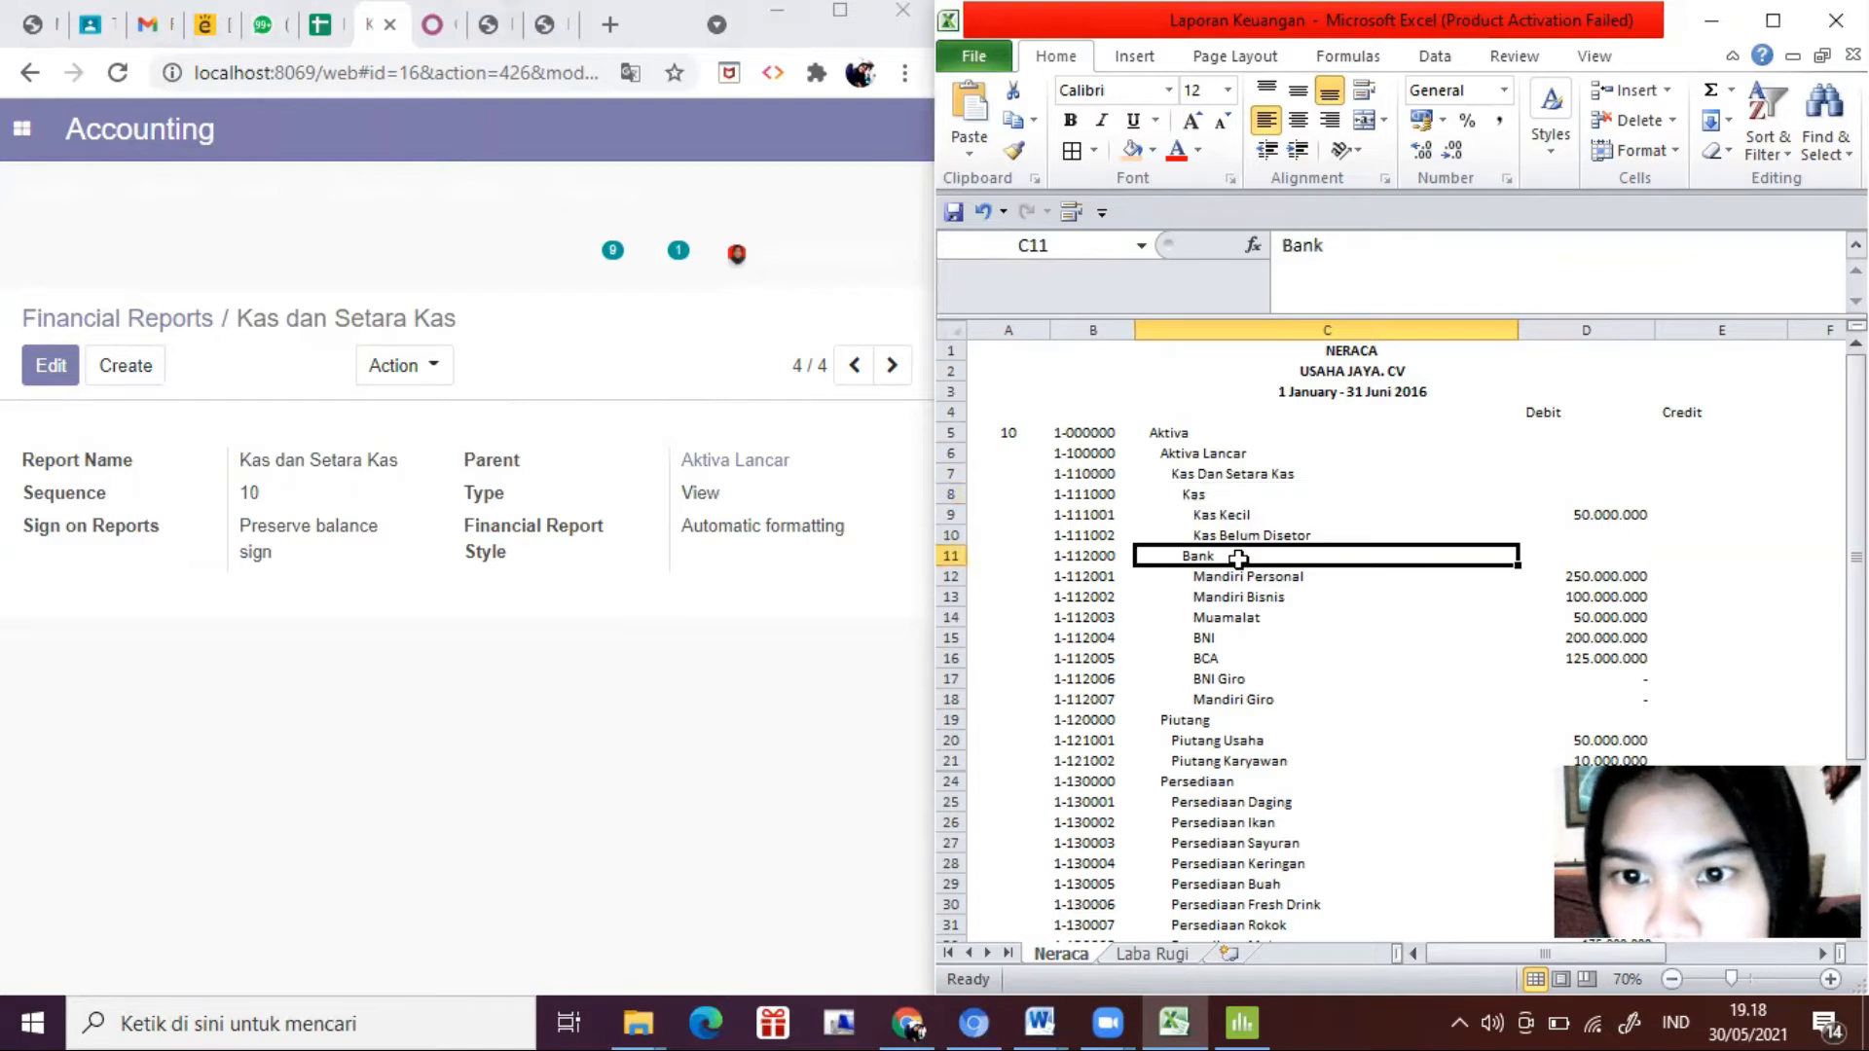
pyautogui.click(136, 371)
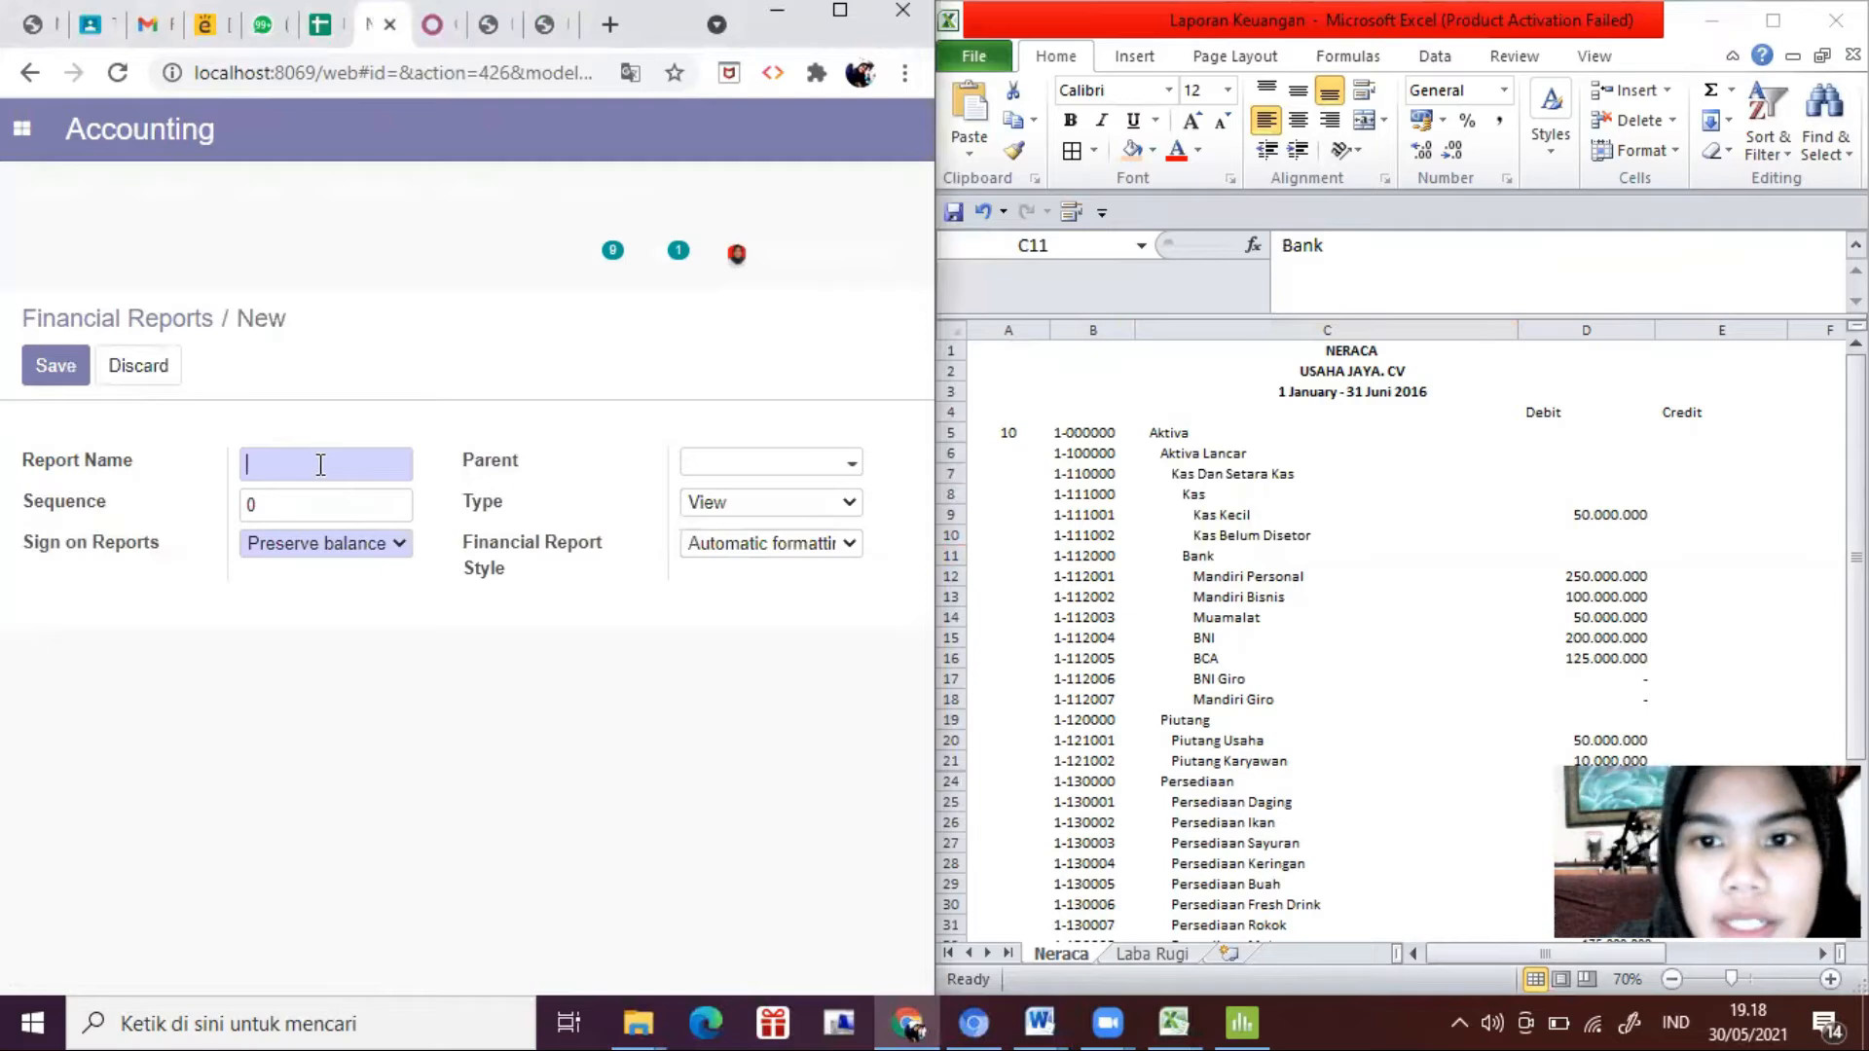
pyautogui.write('K')
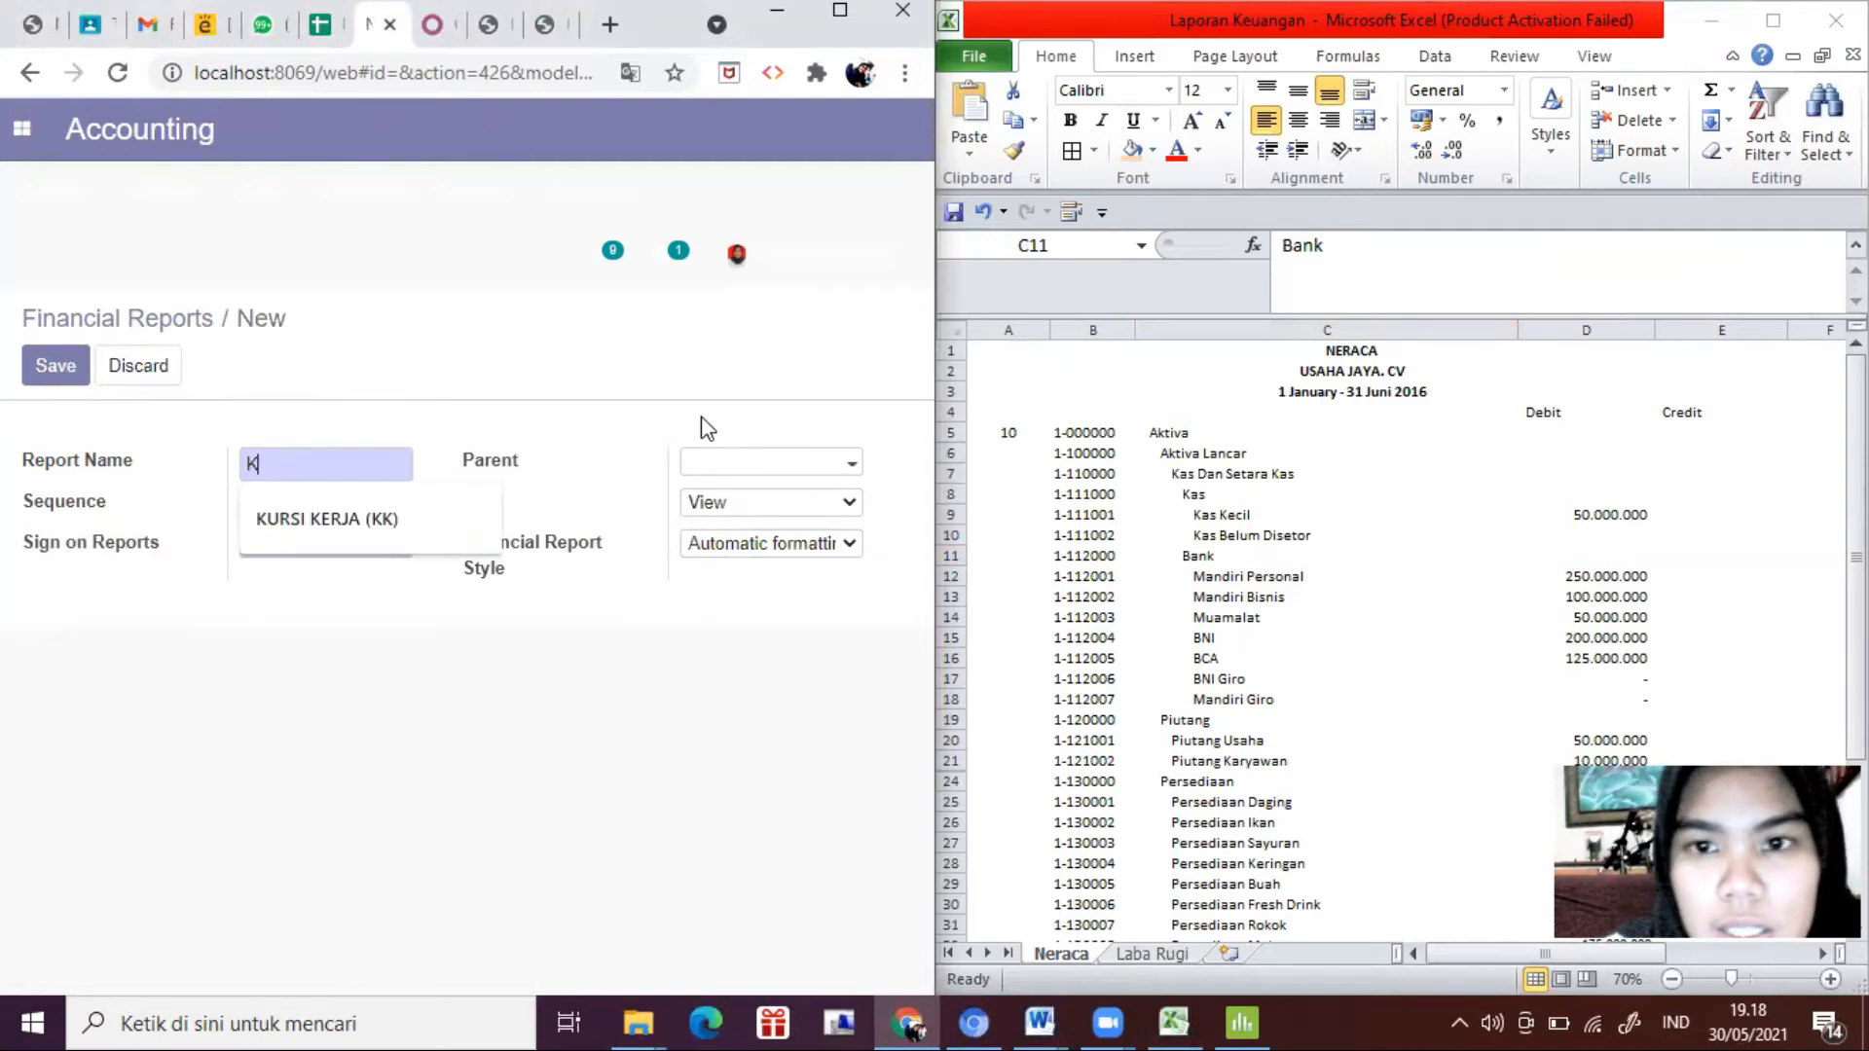
pyautogui.write('as')
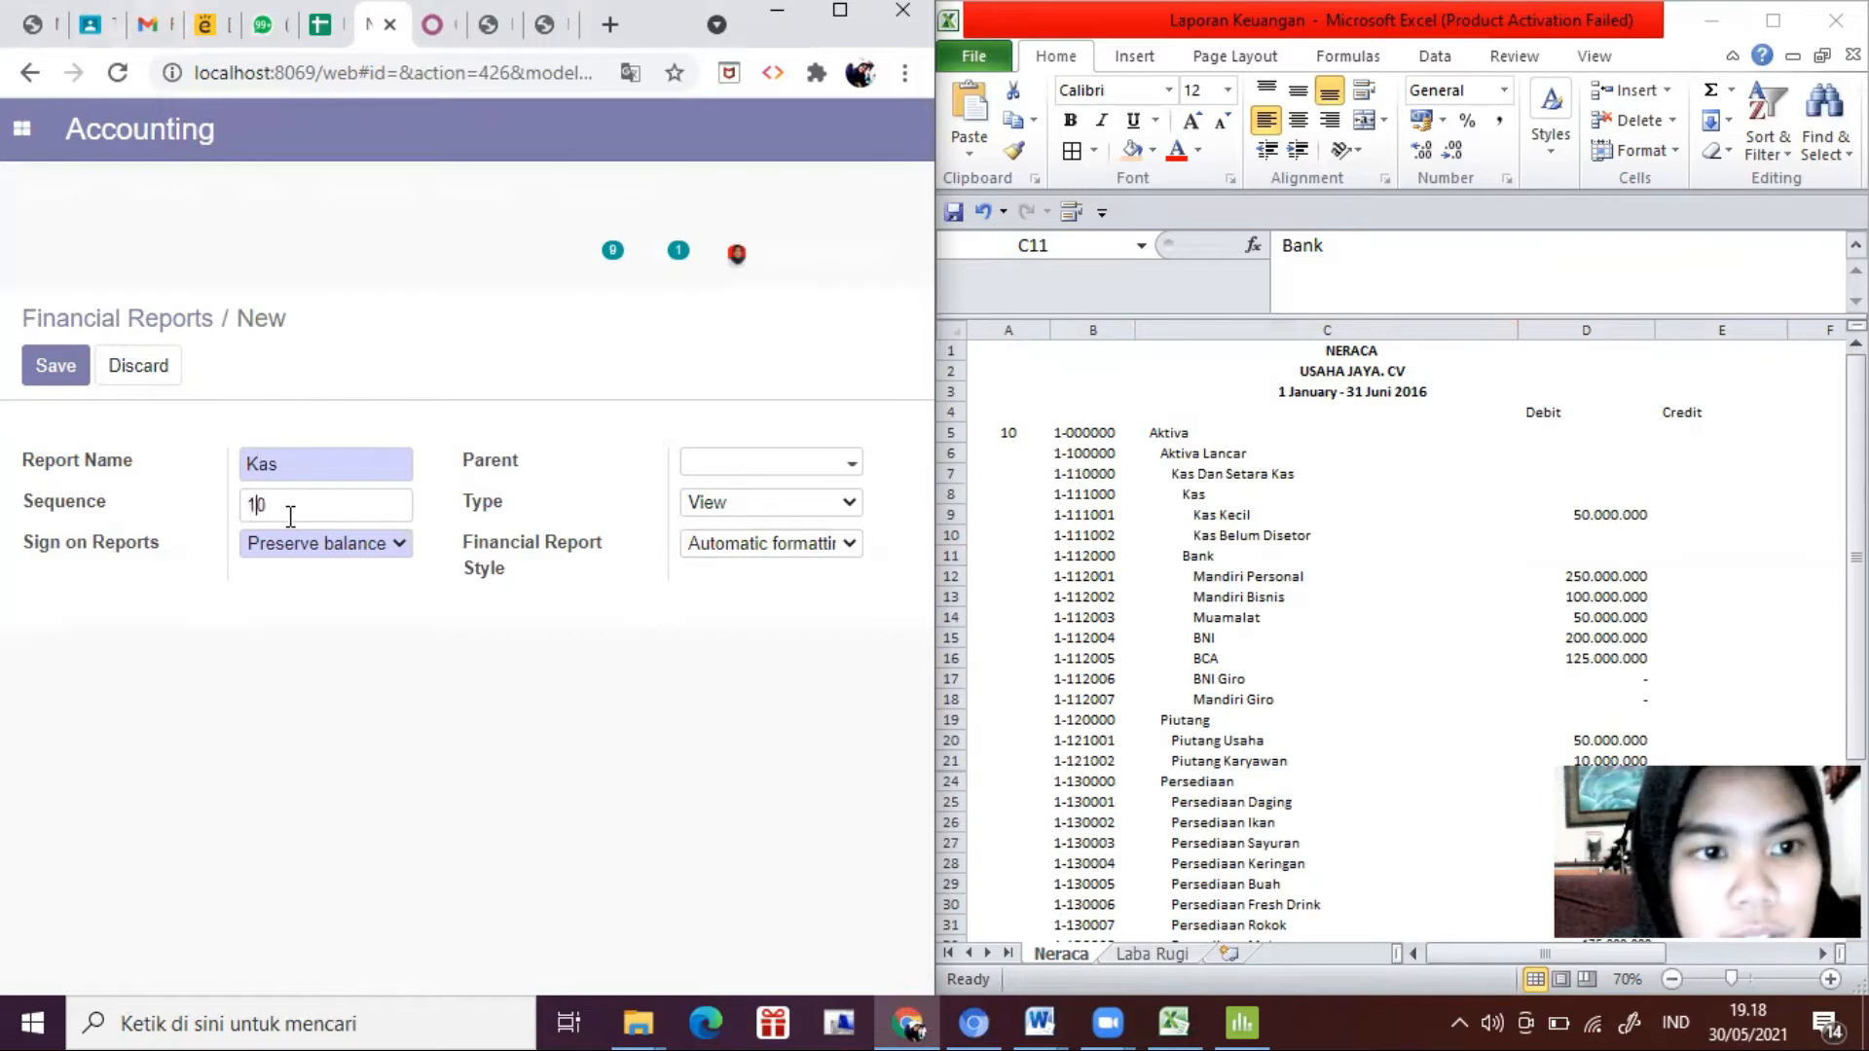
pyautogui.click(778, 469)
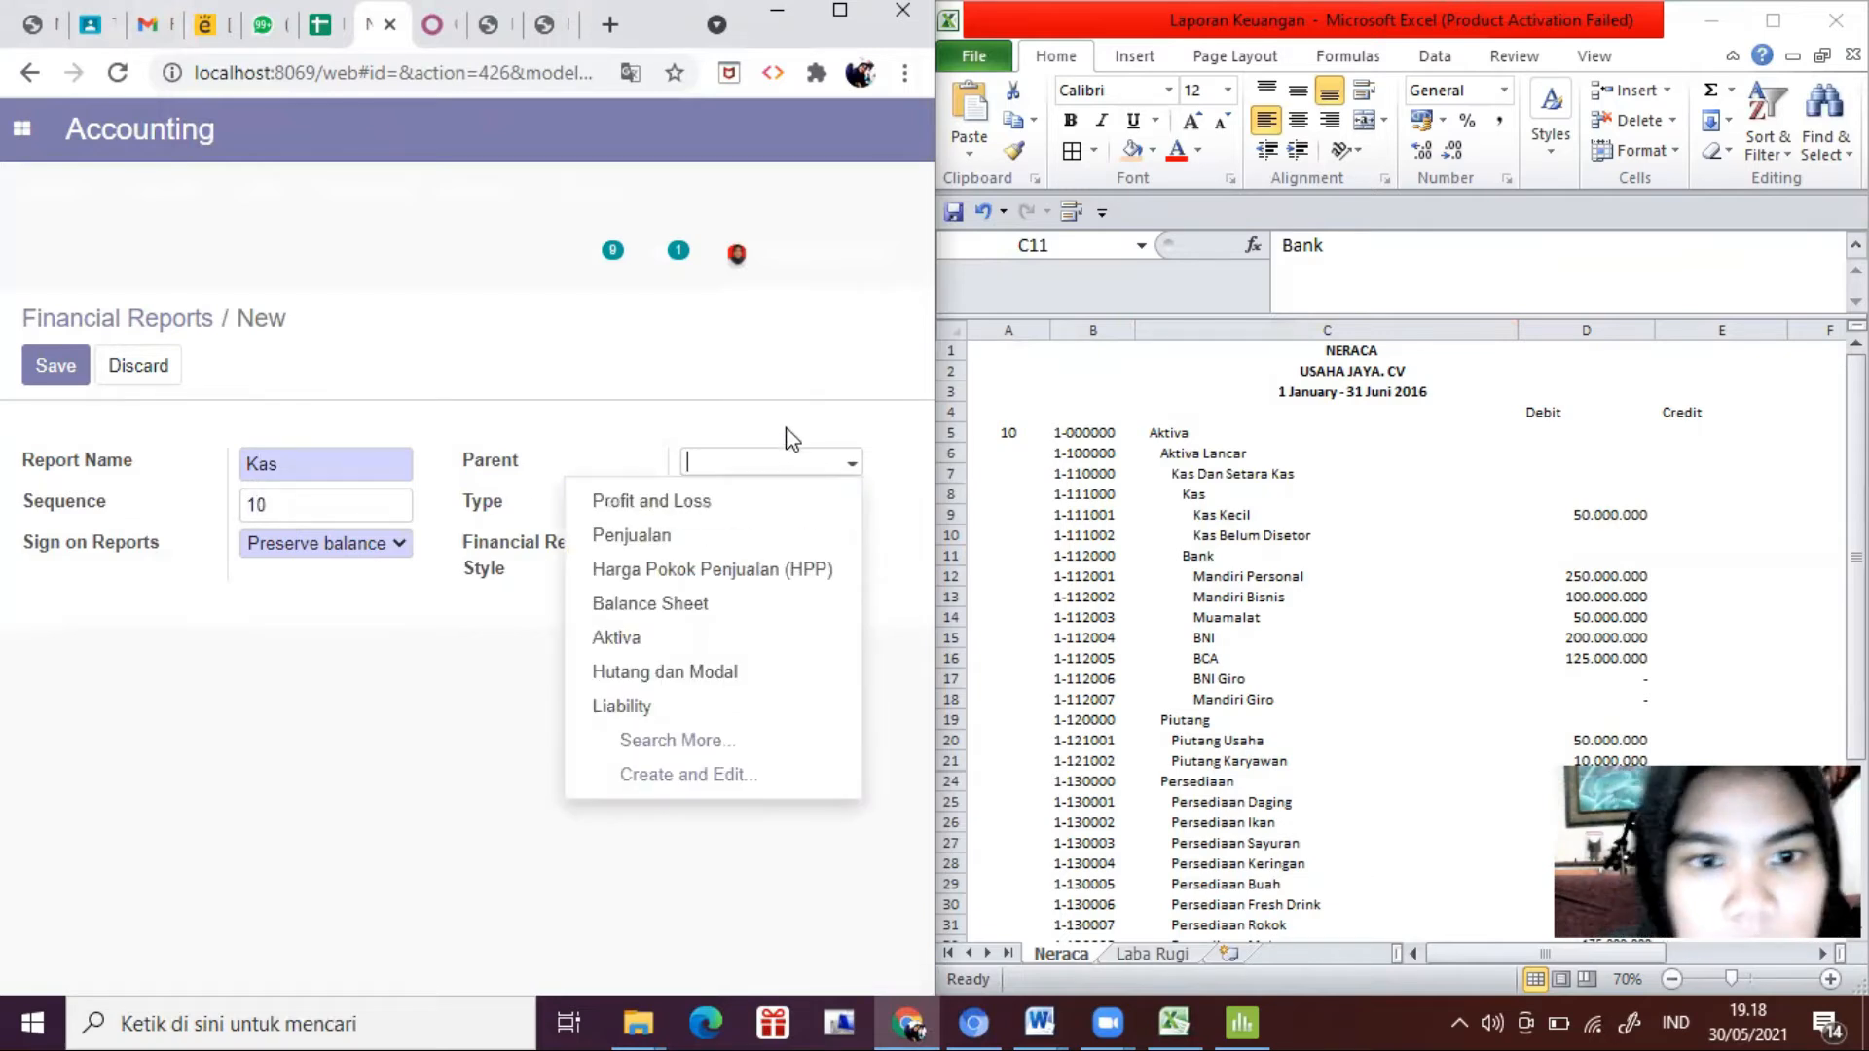
pyautogui.write('kas dan')
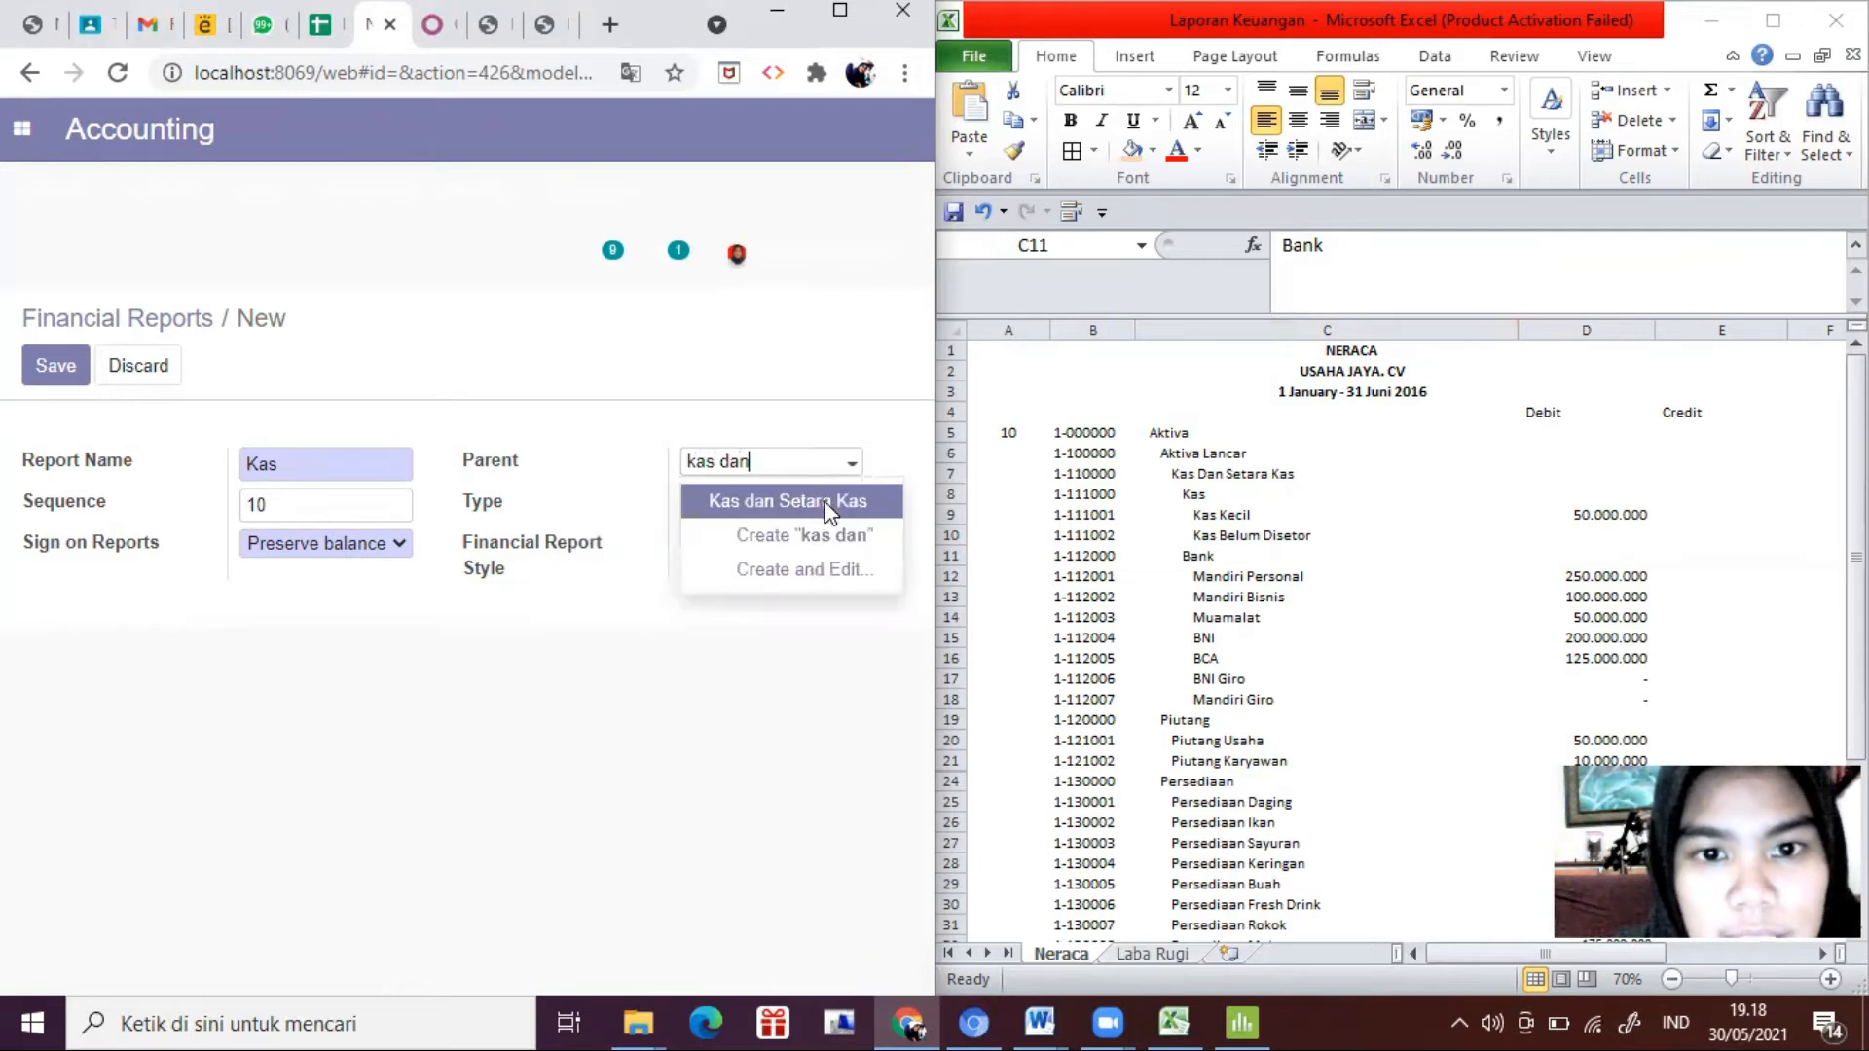
pyautogui.click(818, 501)
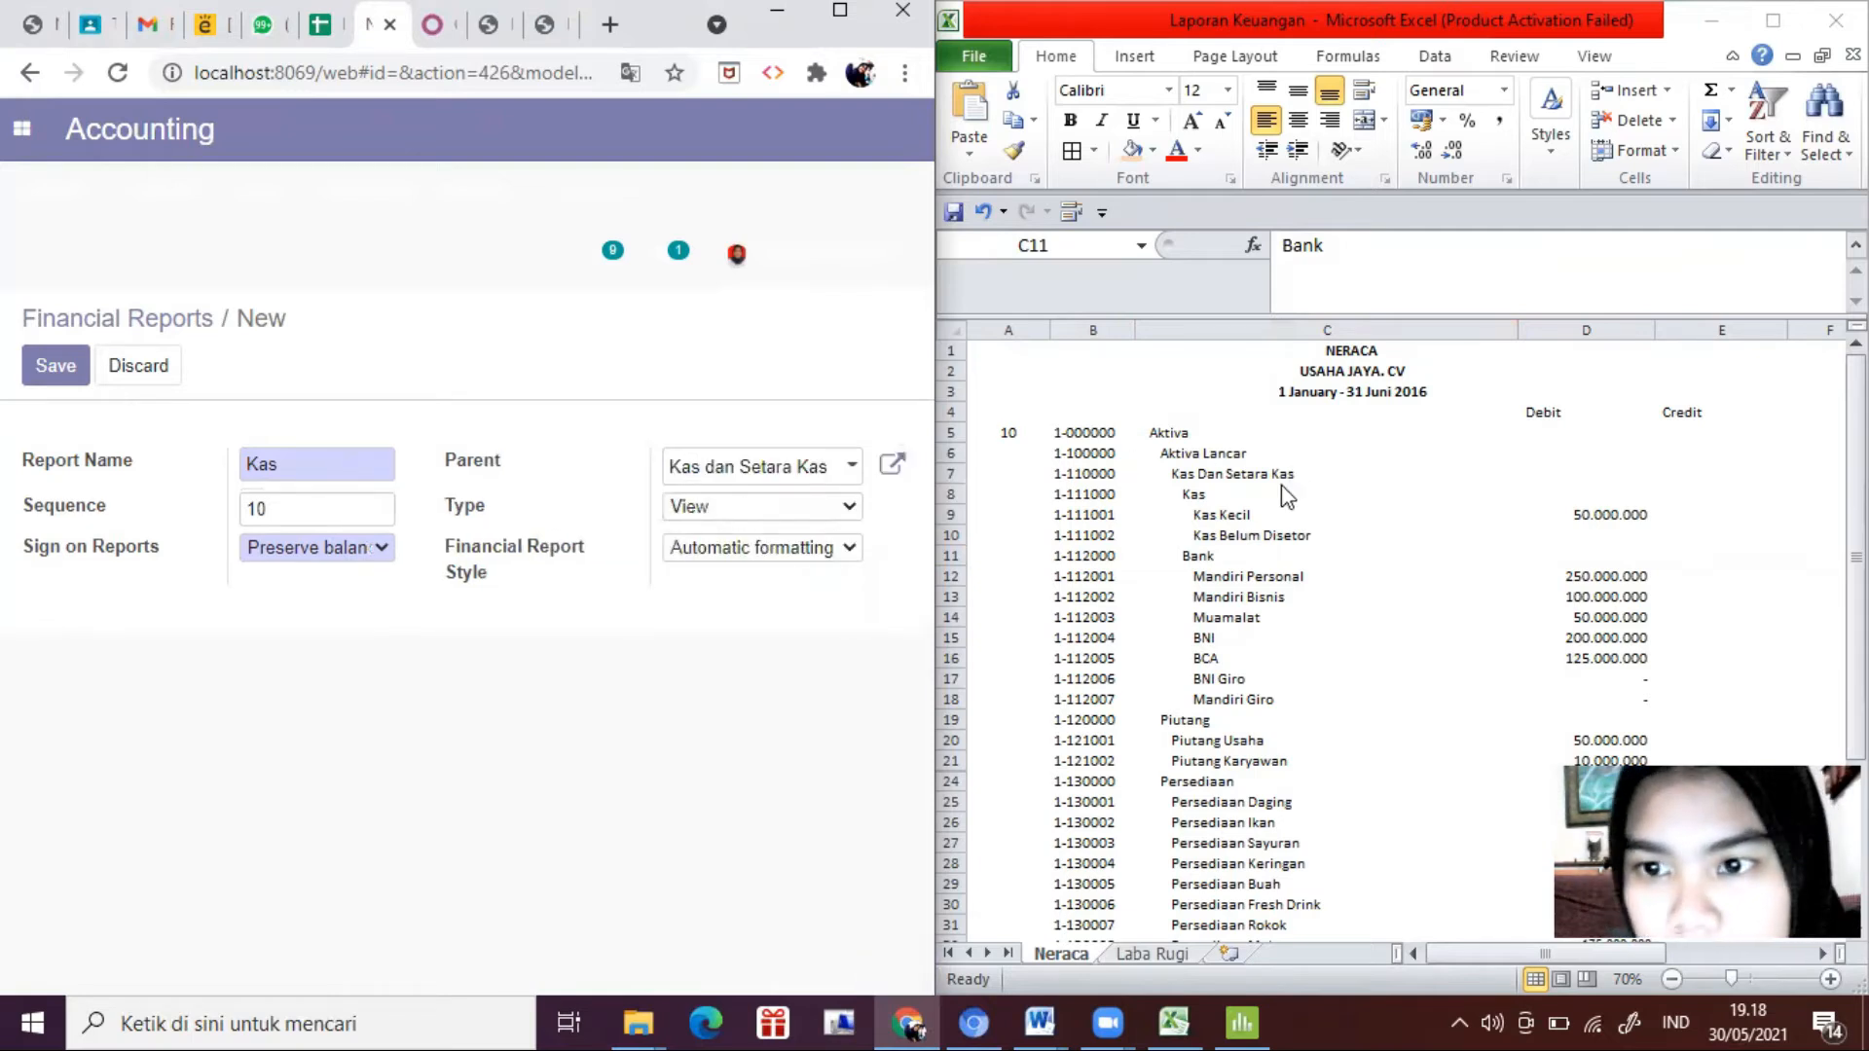
# Step: Check the Kas and Kas Kecil rows in the Neraca sheet and set the Kas report's type to Accounts
pyautogui.click(1222, 504)
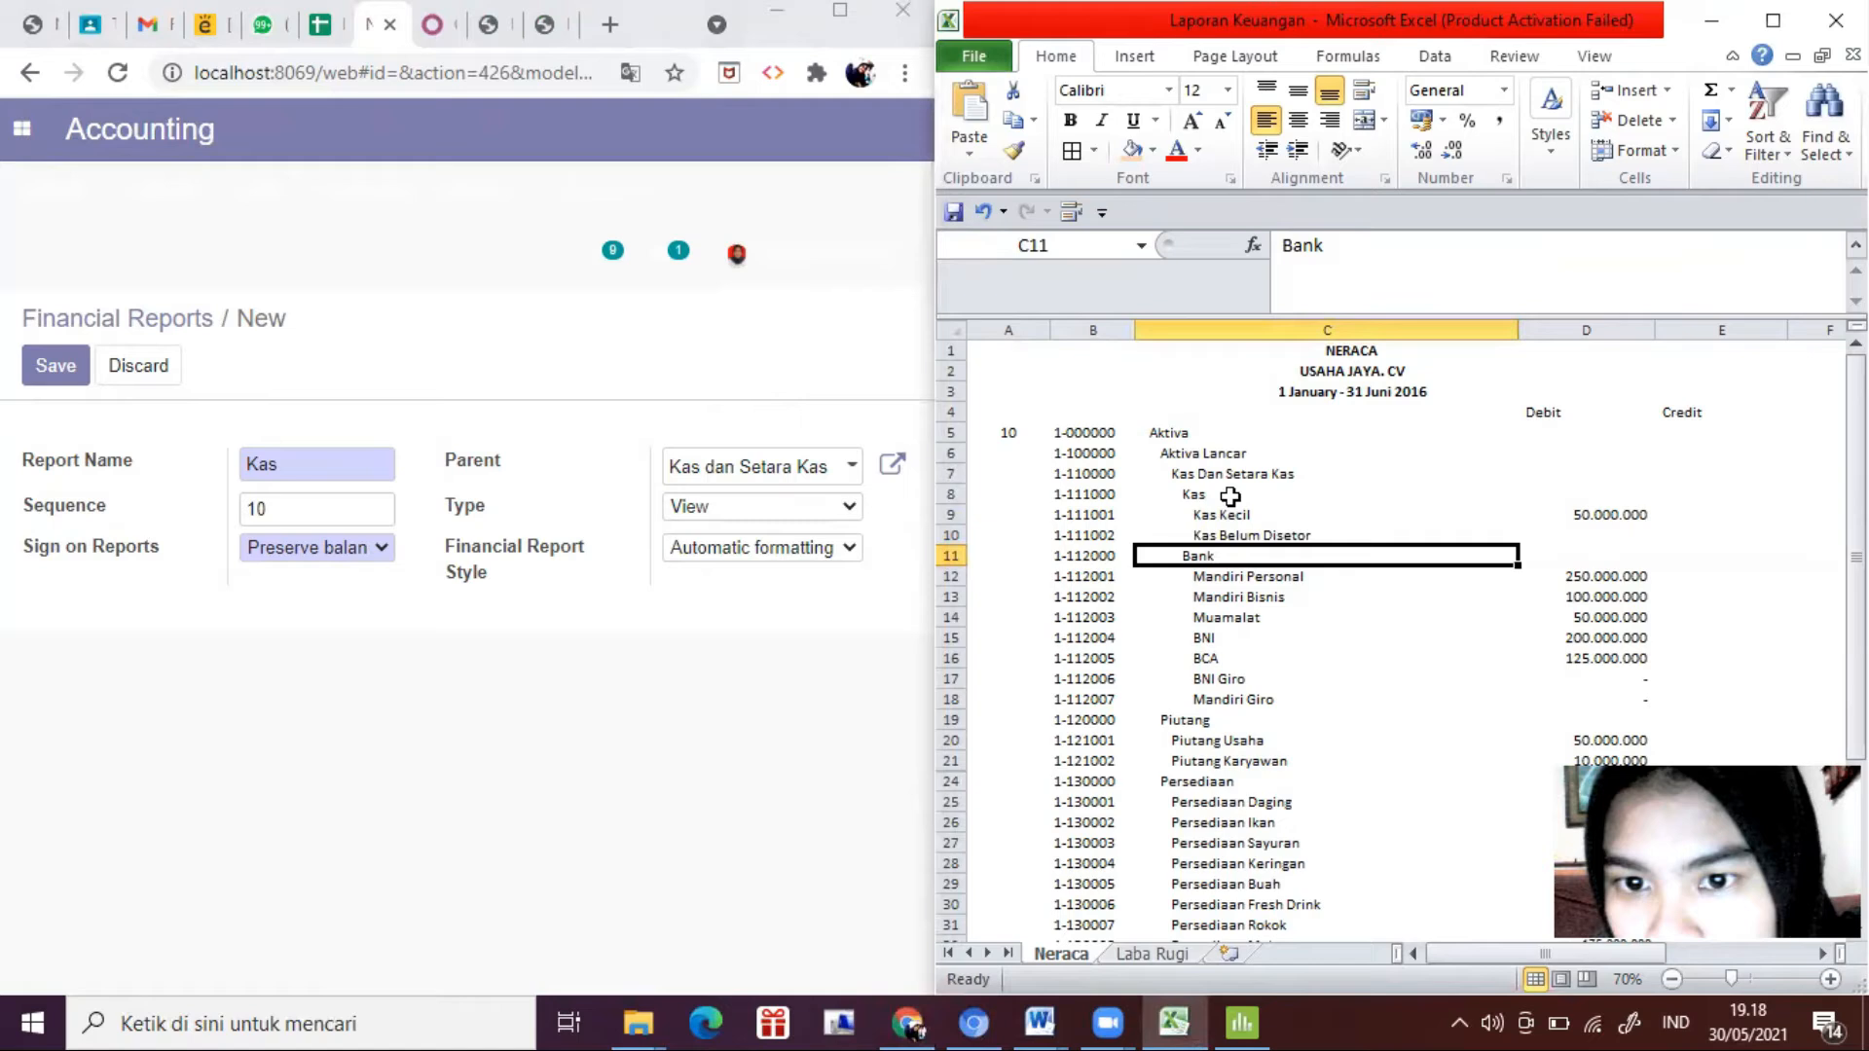
pyautogui.click(1261, 518)
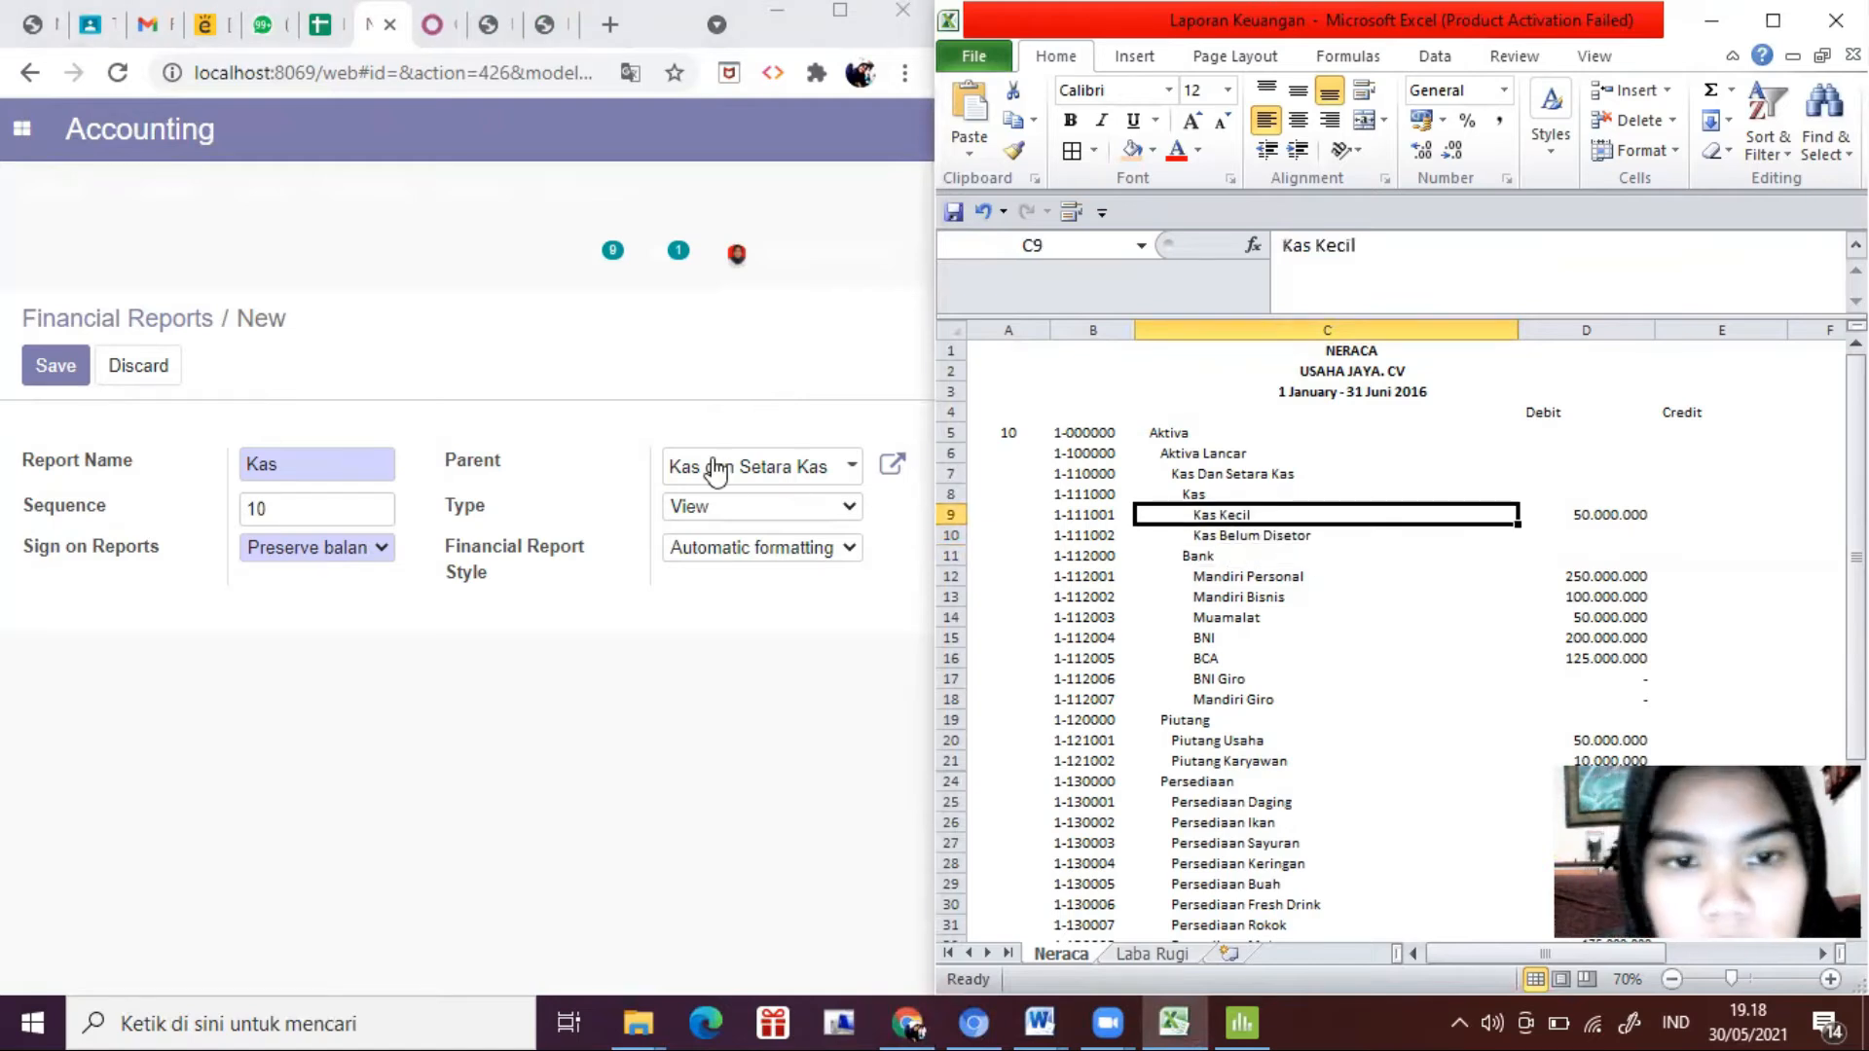
pyautogui.click(744, 509)
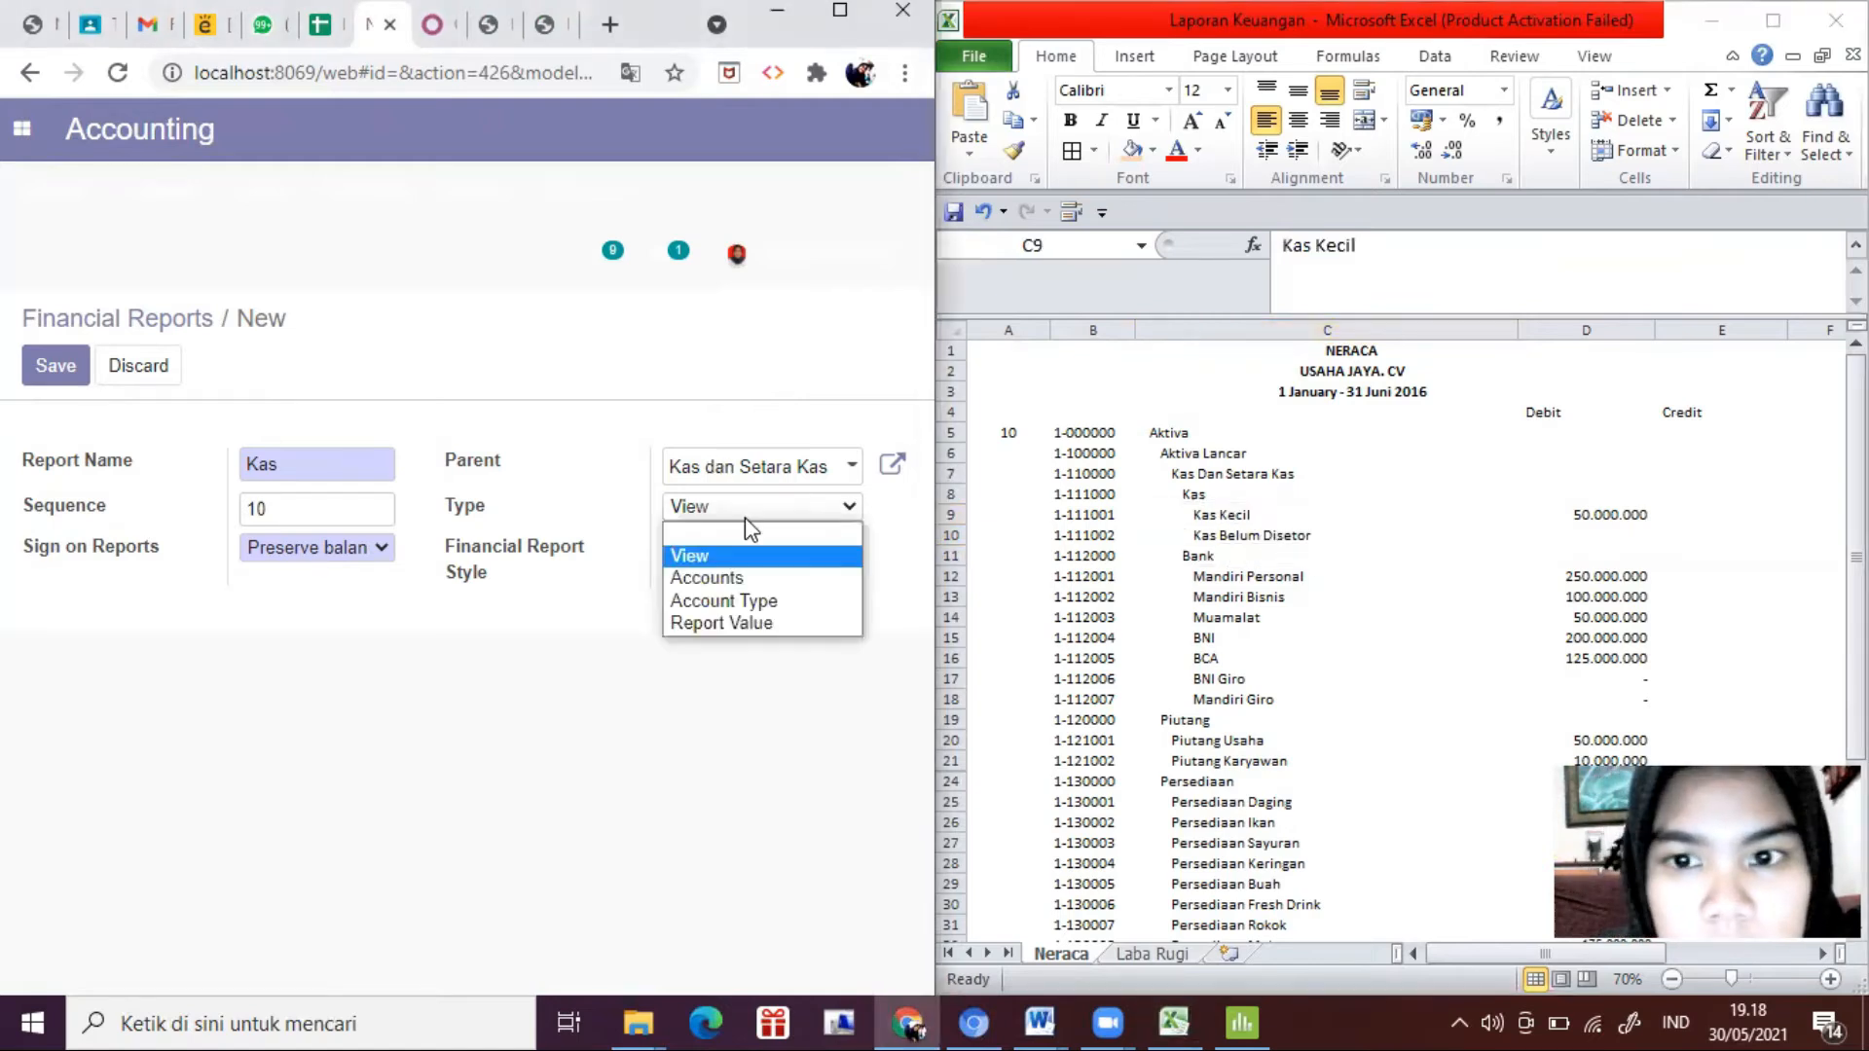
pyautogui.click(741, 577)
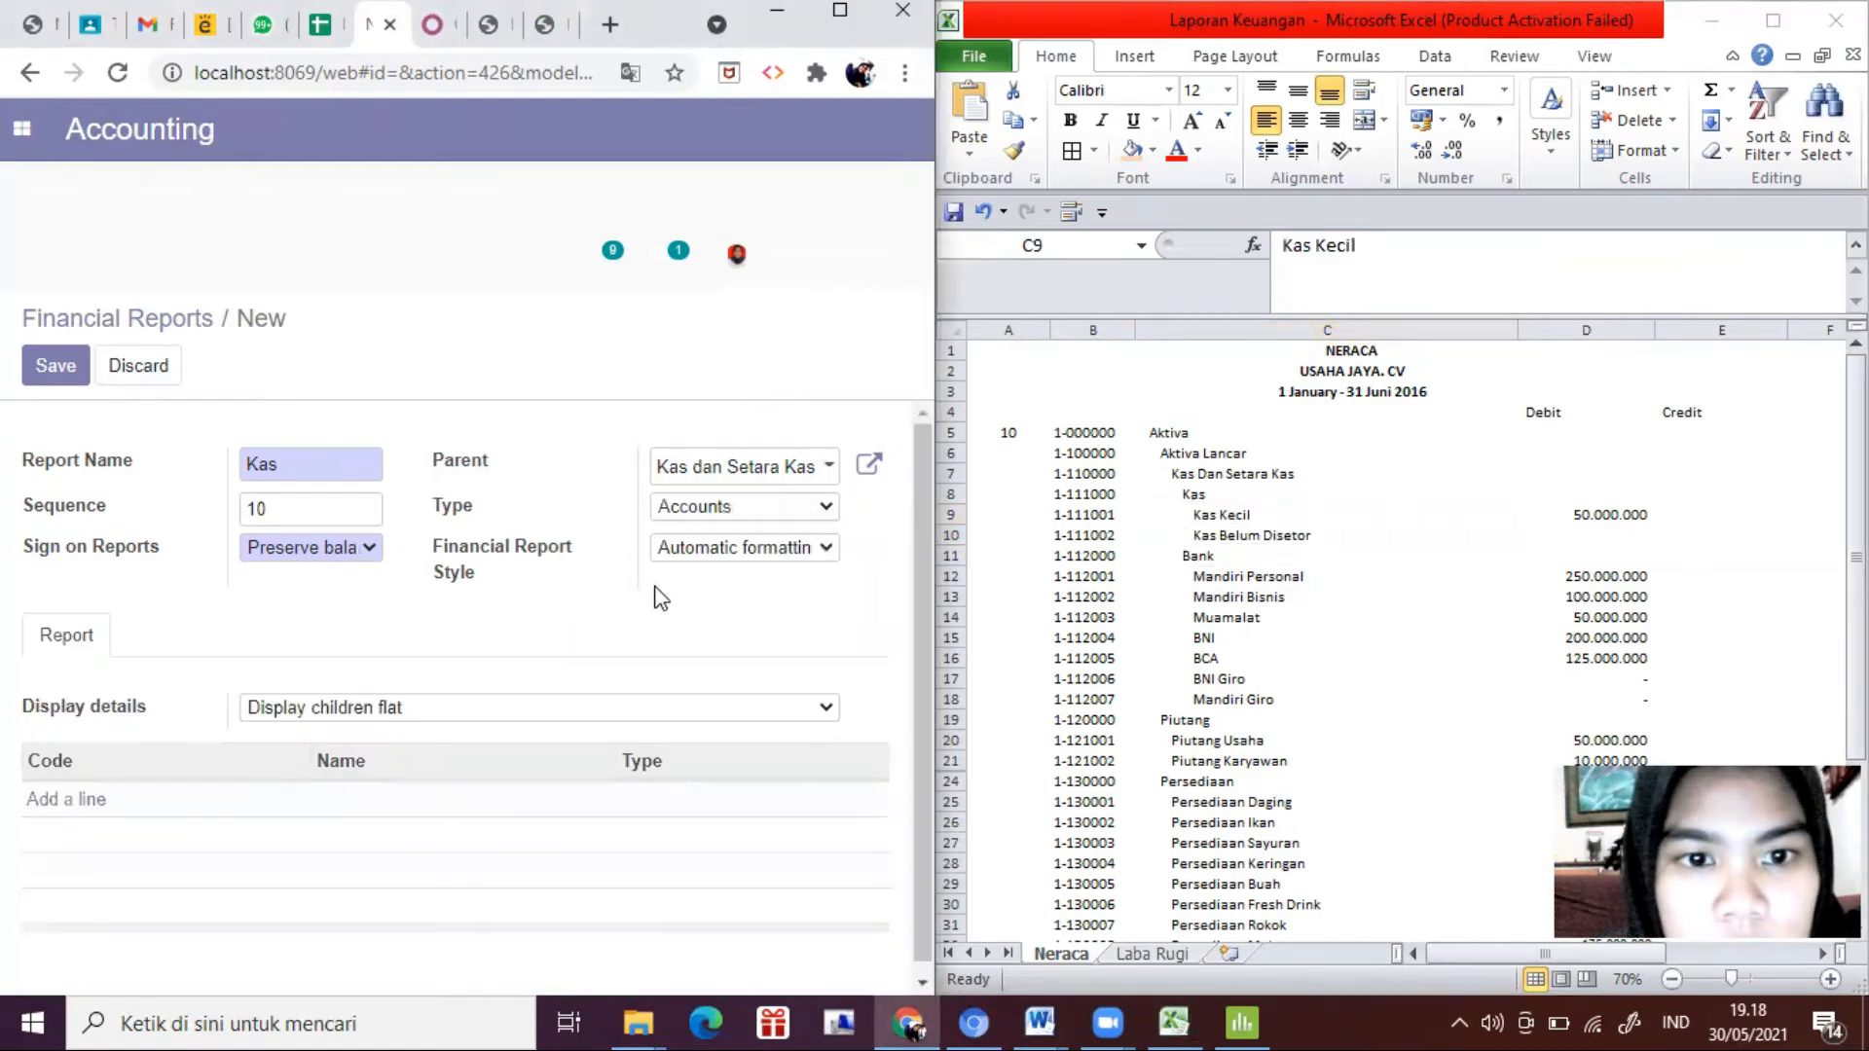
# Step: Set the Kas report to display children with hierarchy, add accounts 1-111001 Kas Kecil and 1-111002 Kas Belum Disetor, and save it
pyautogui.click(358, 710)
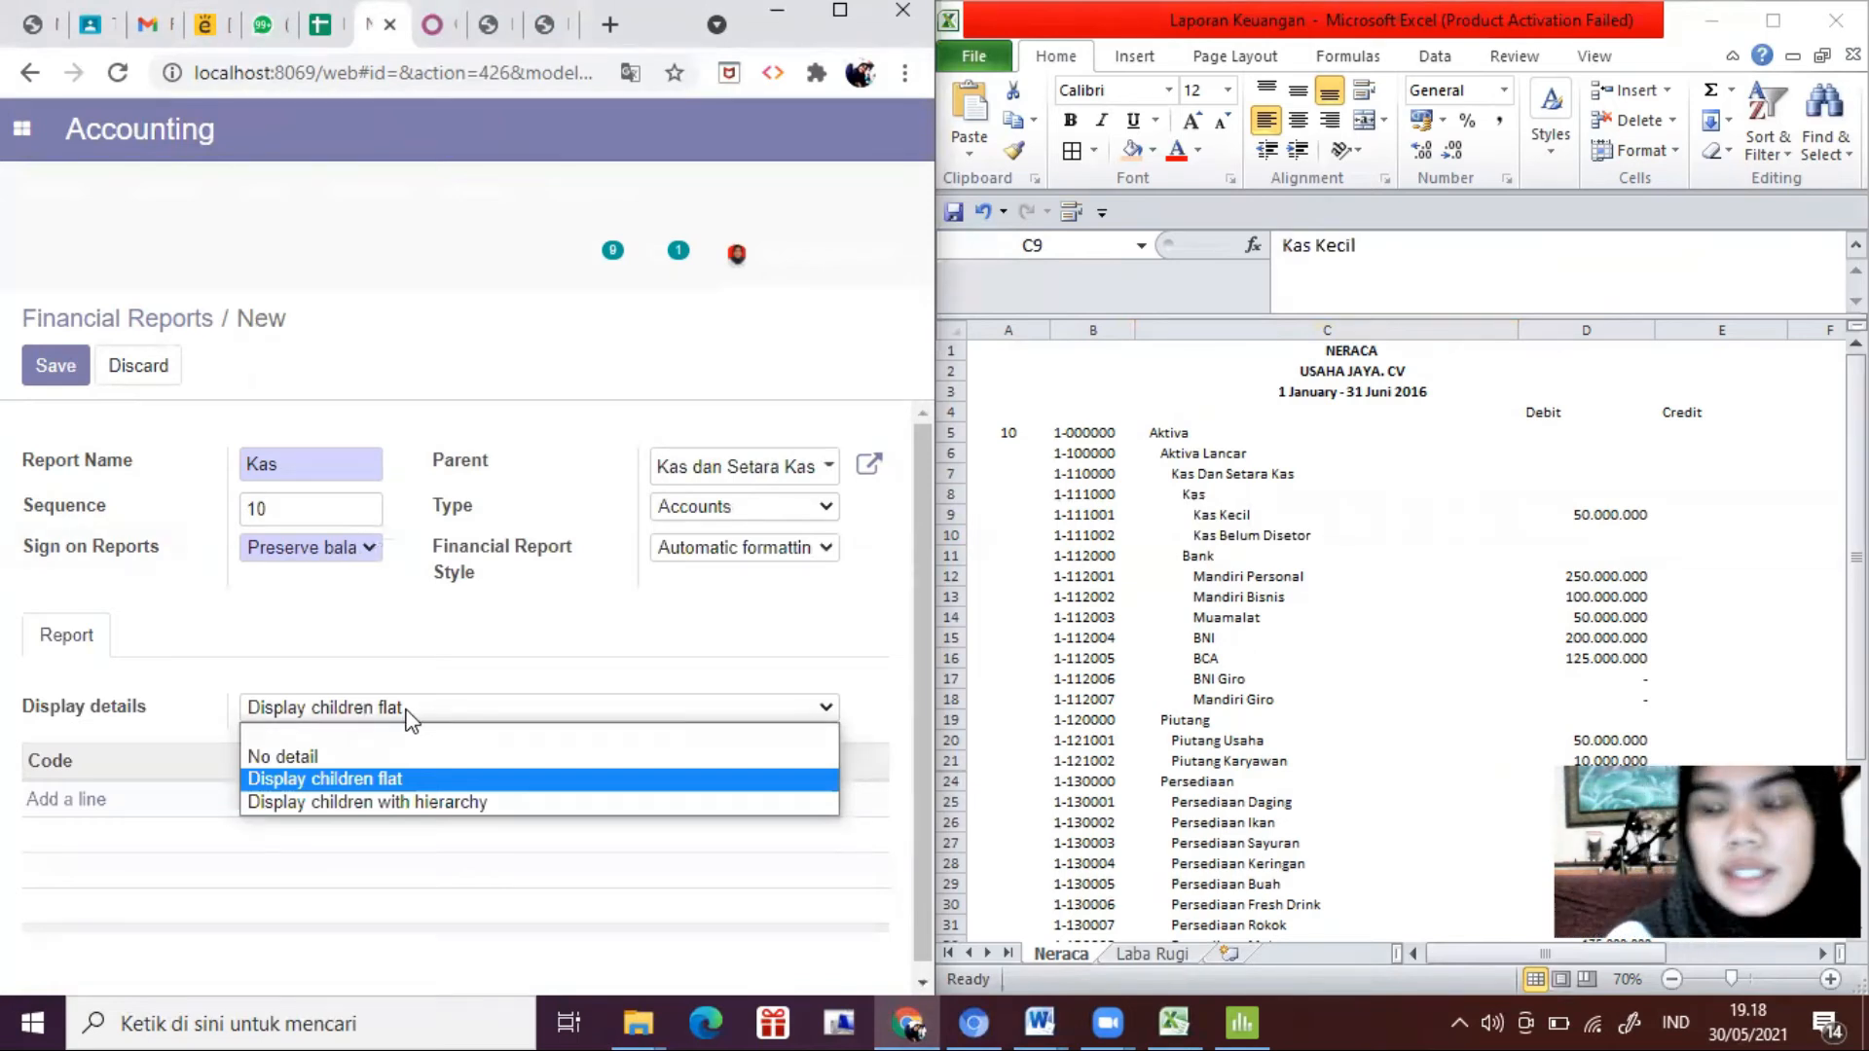
pyautogui.click(384, 802)
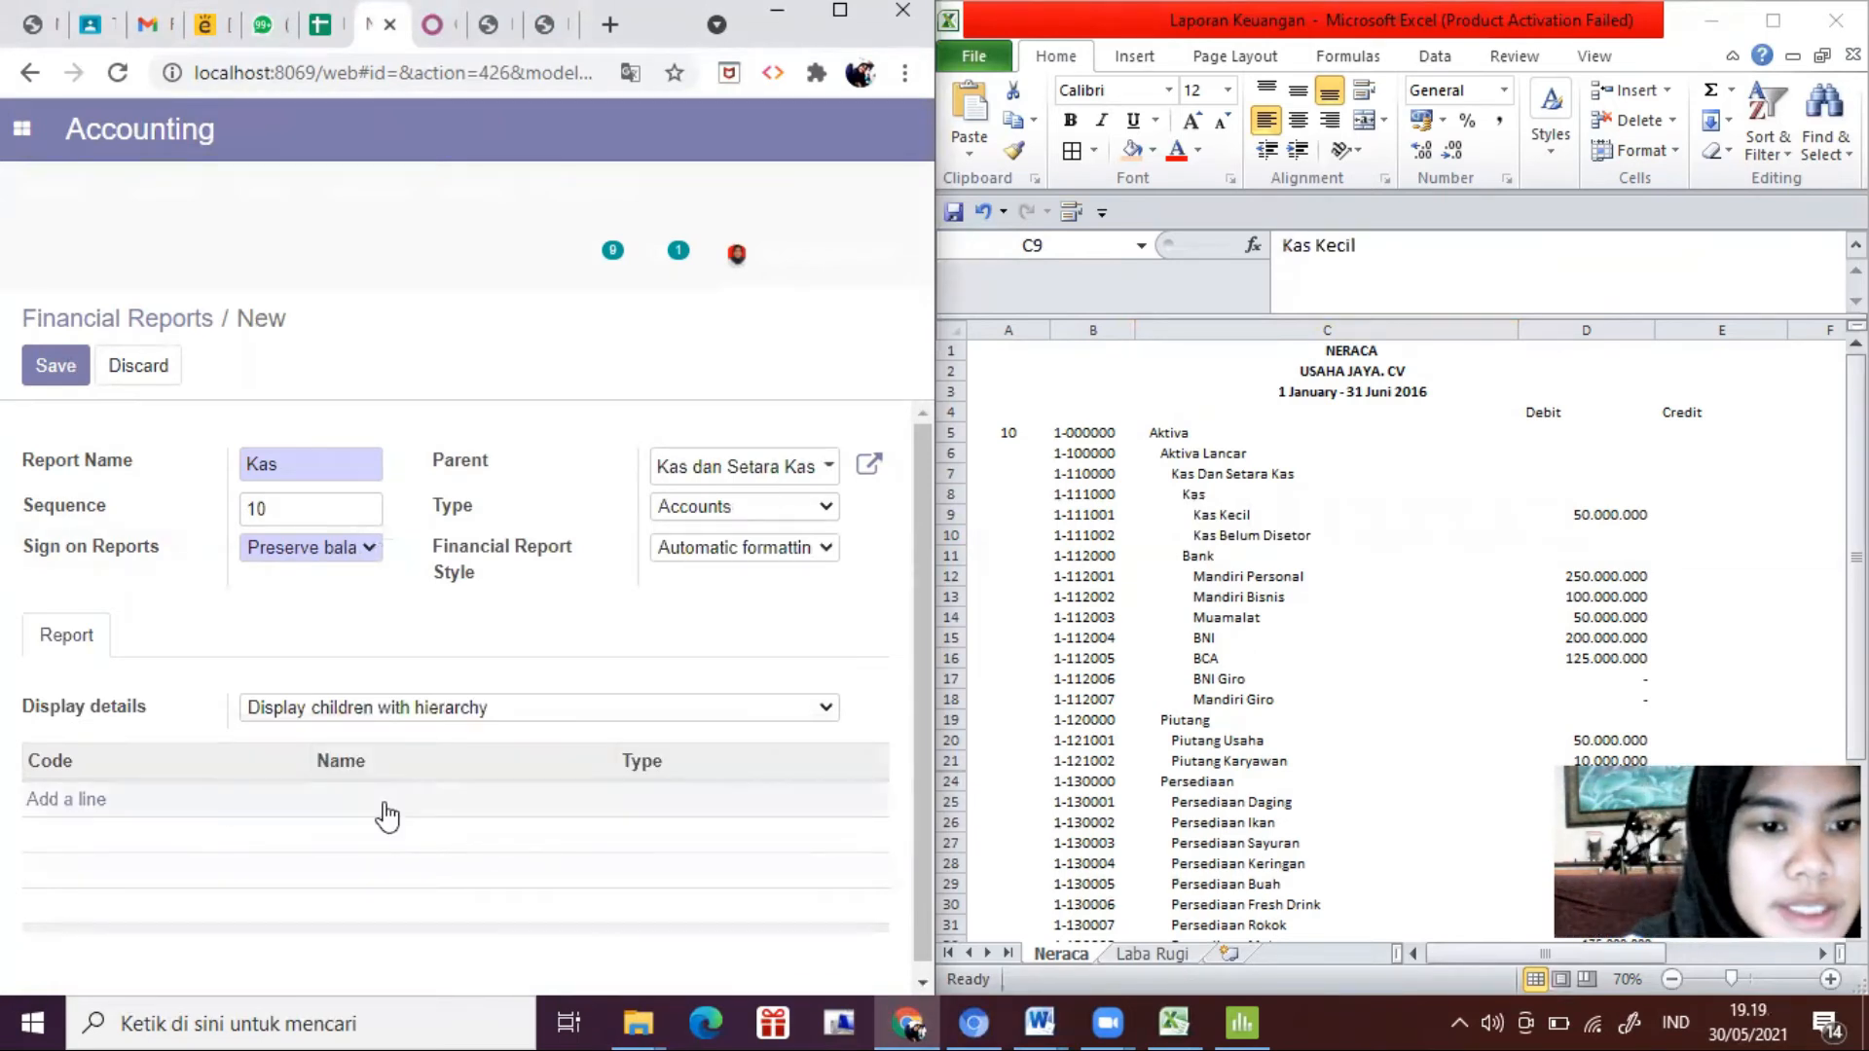
pyautogui.click(78, 811)
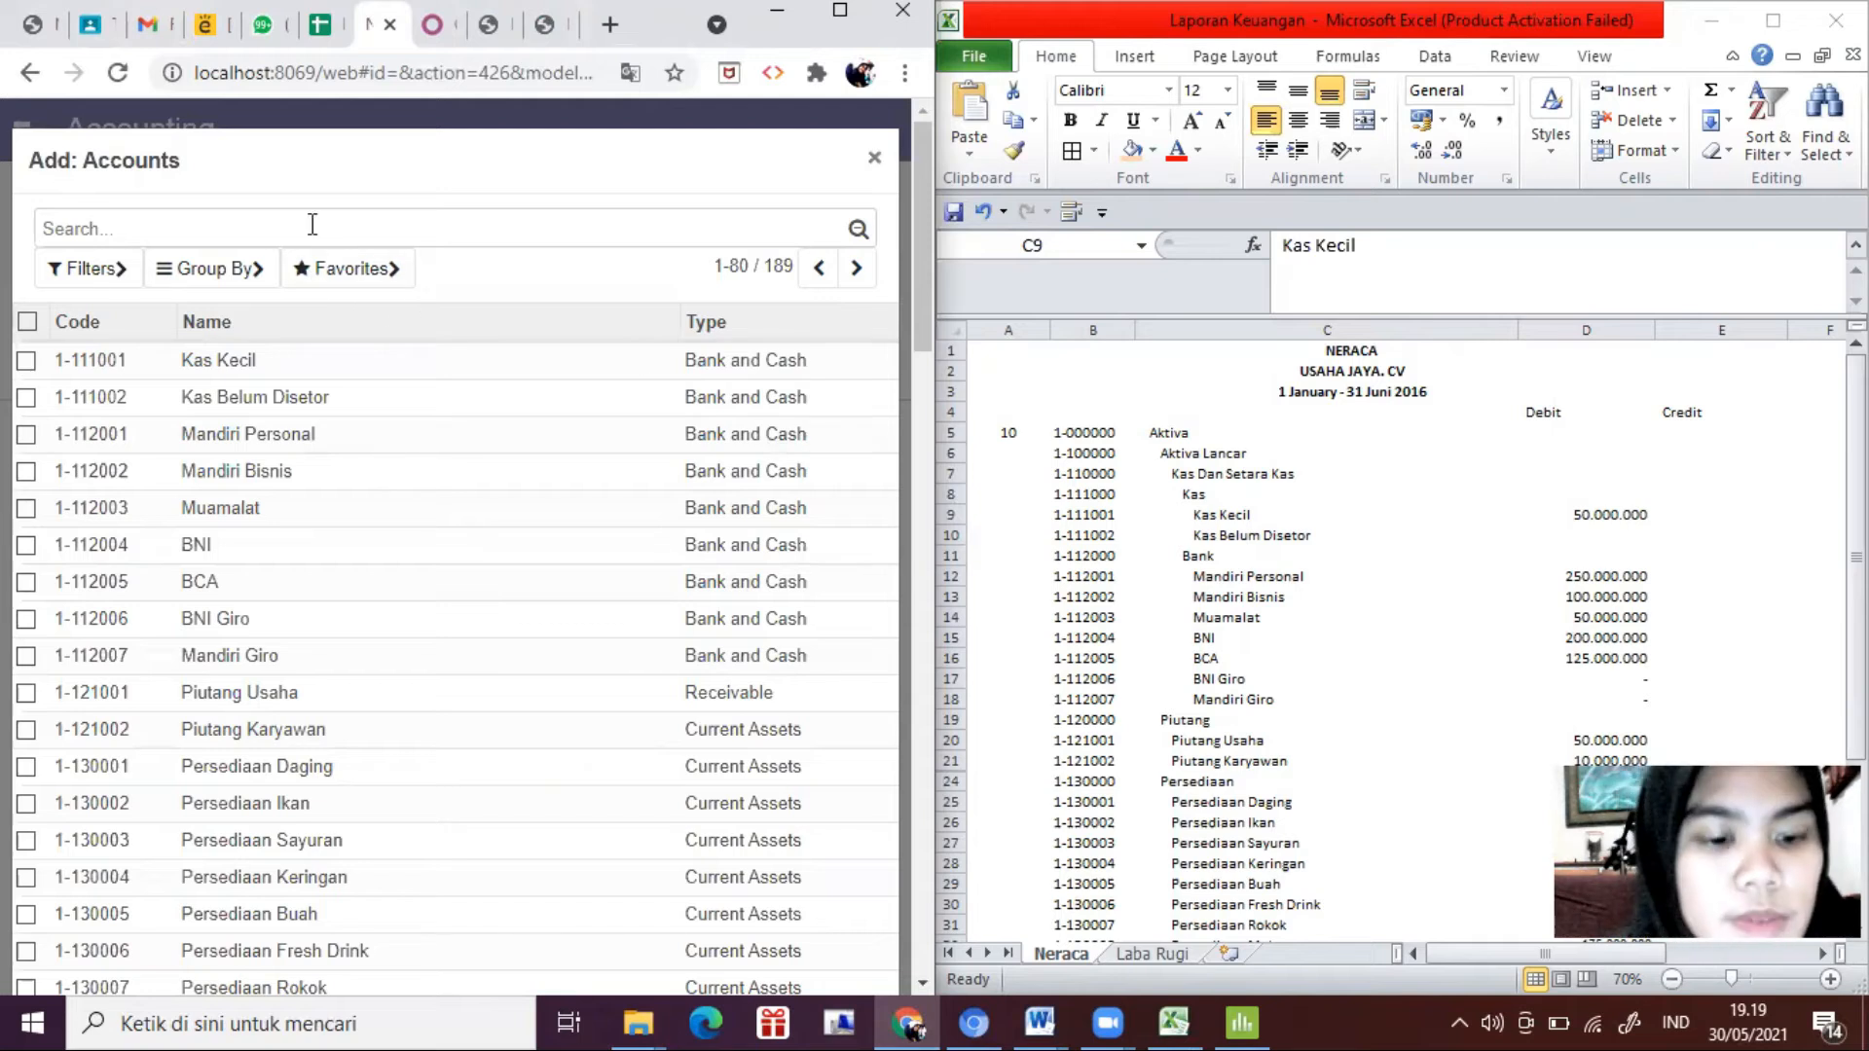
pyautogui.write('1')
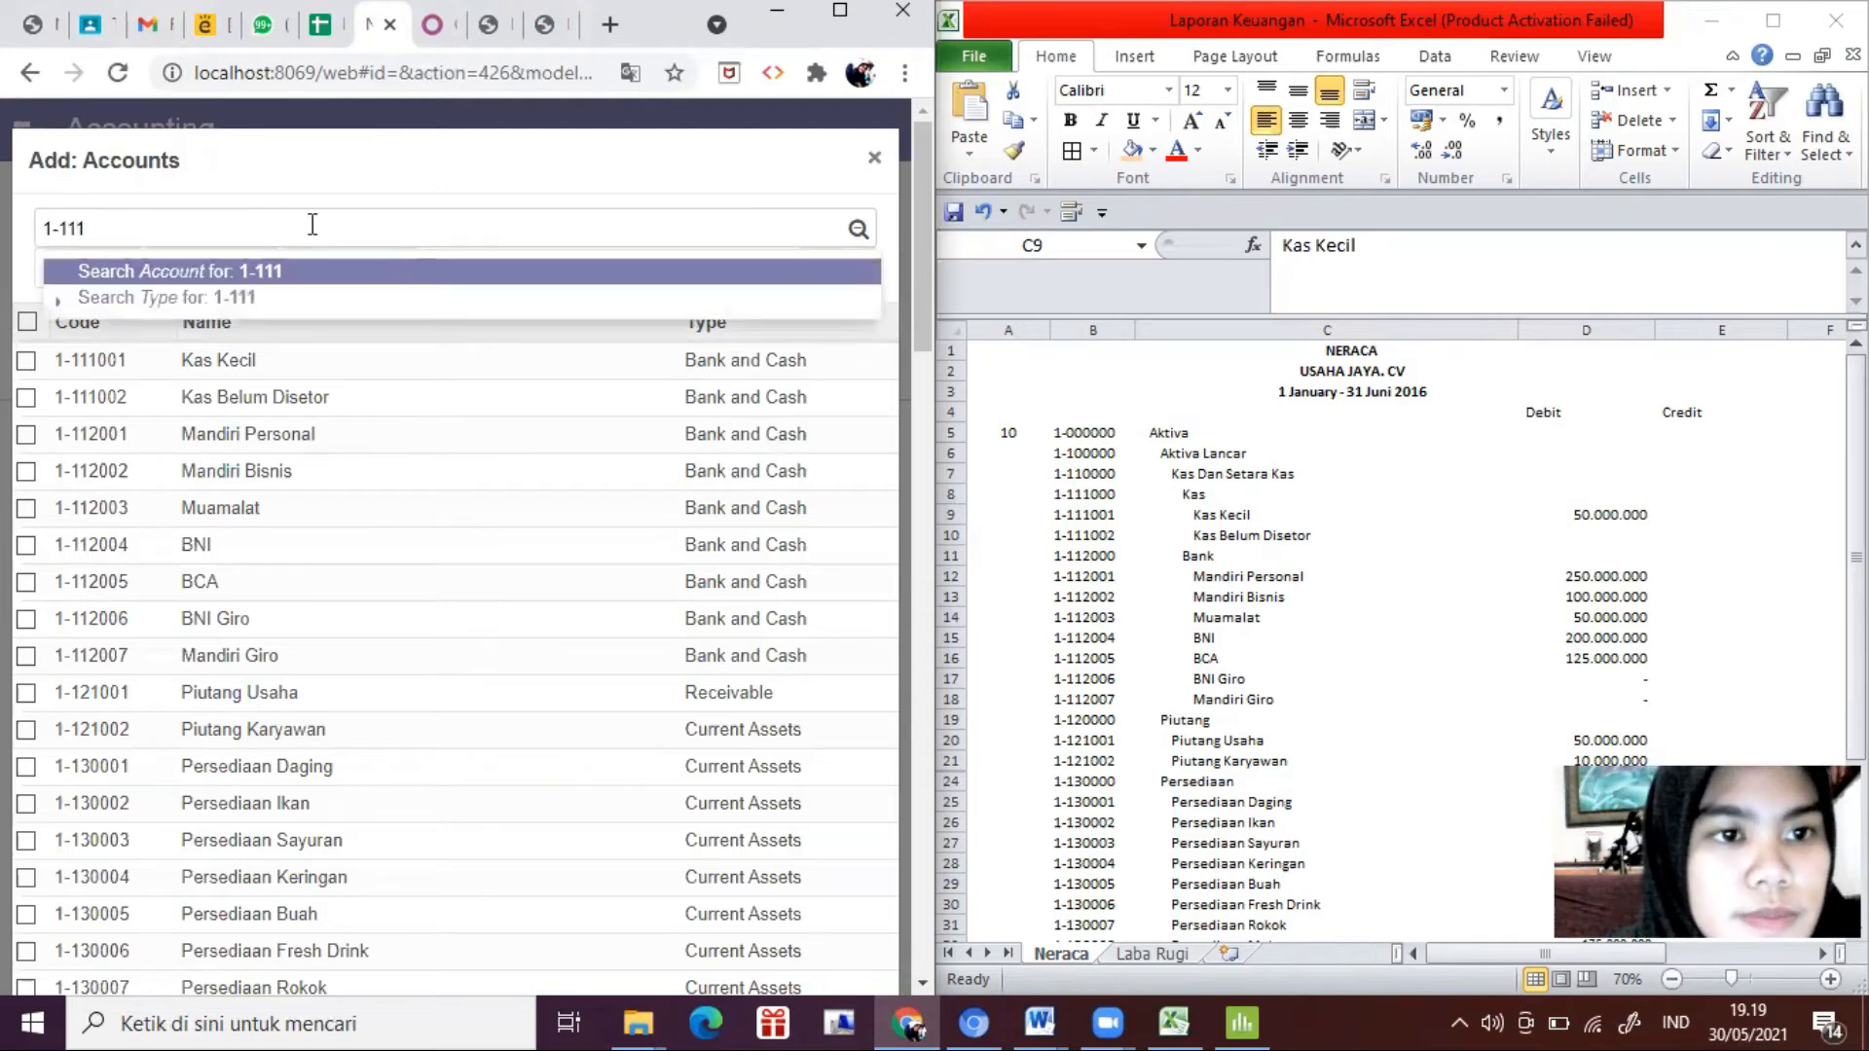
pyautogui.write('-111')
pyautogui.press('Return')
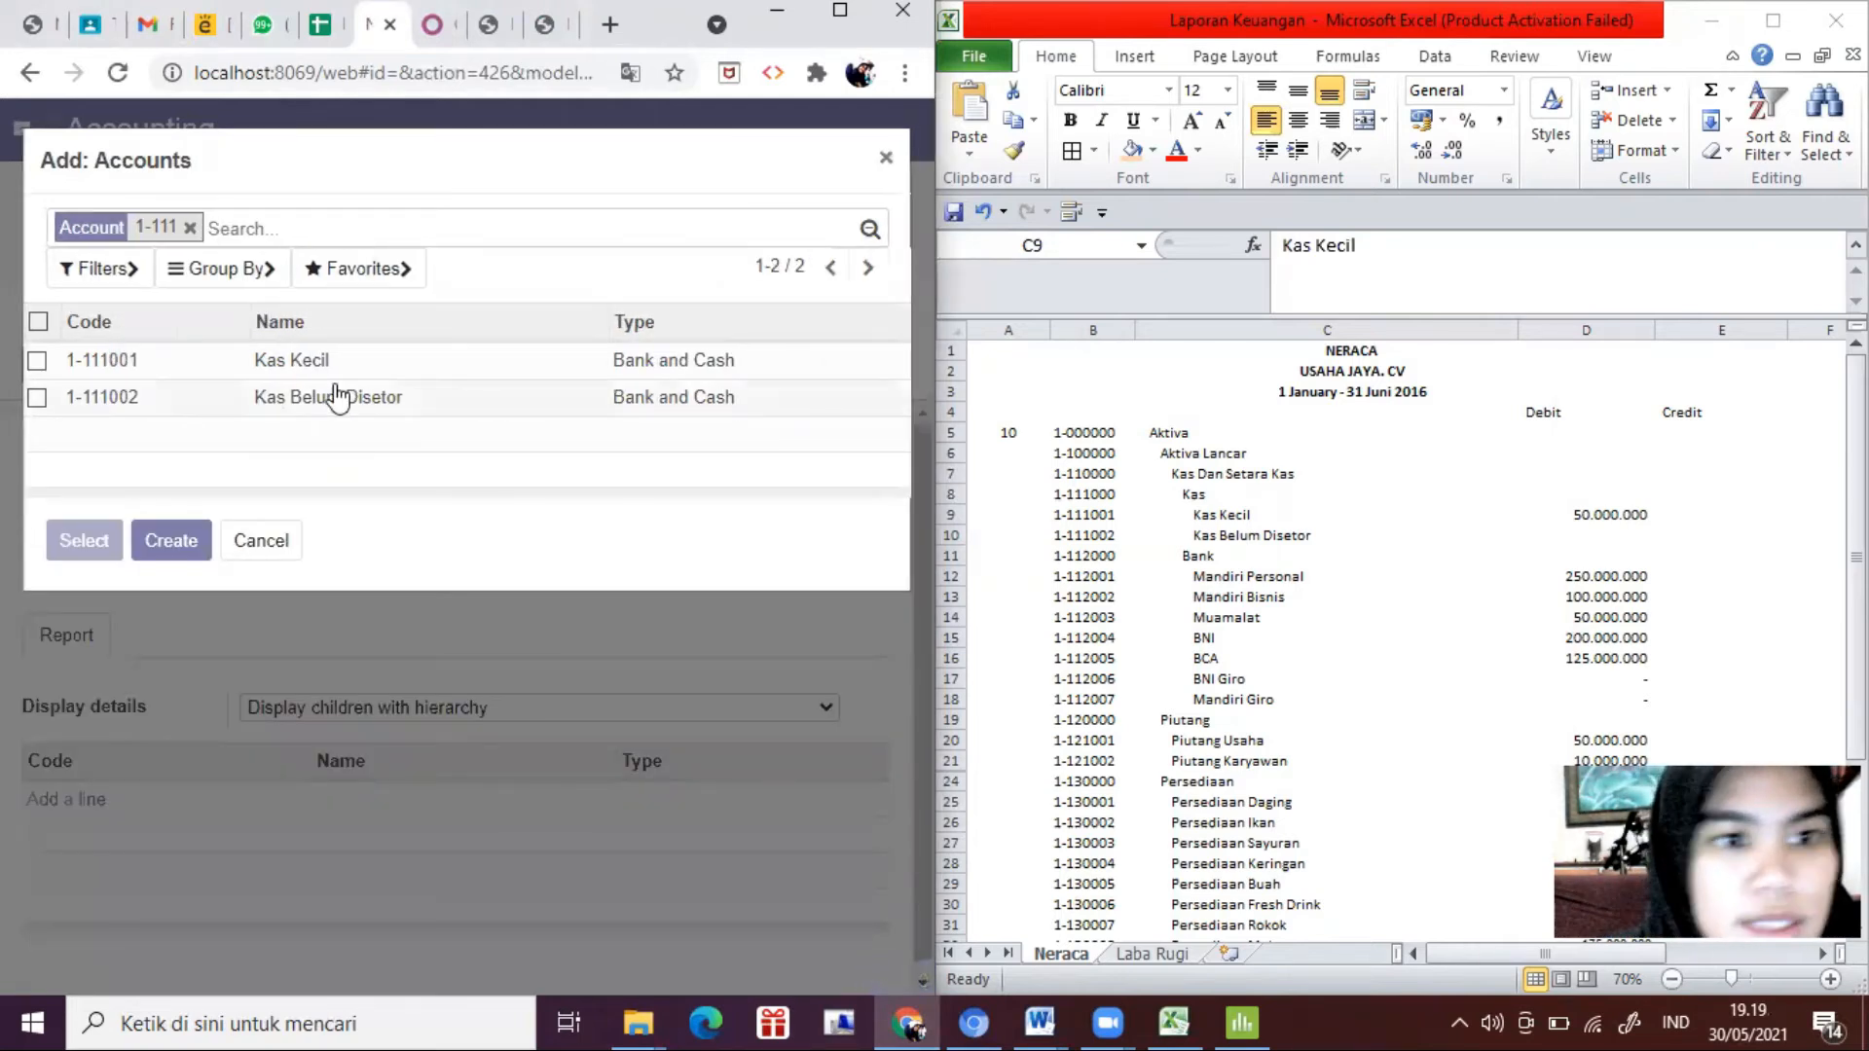
pyautogui.click(39, 322)
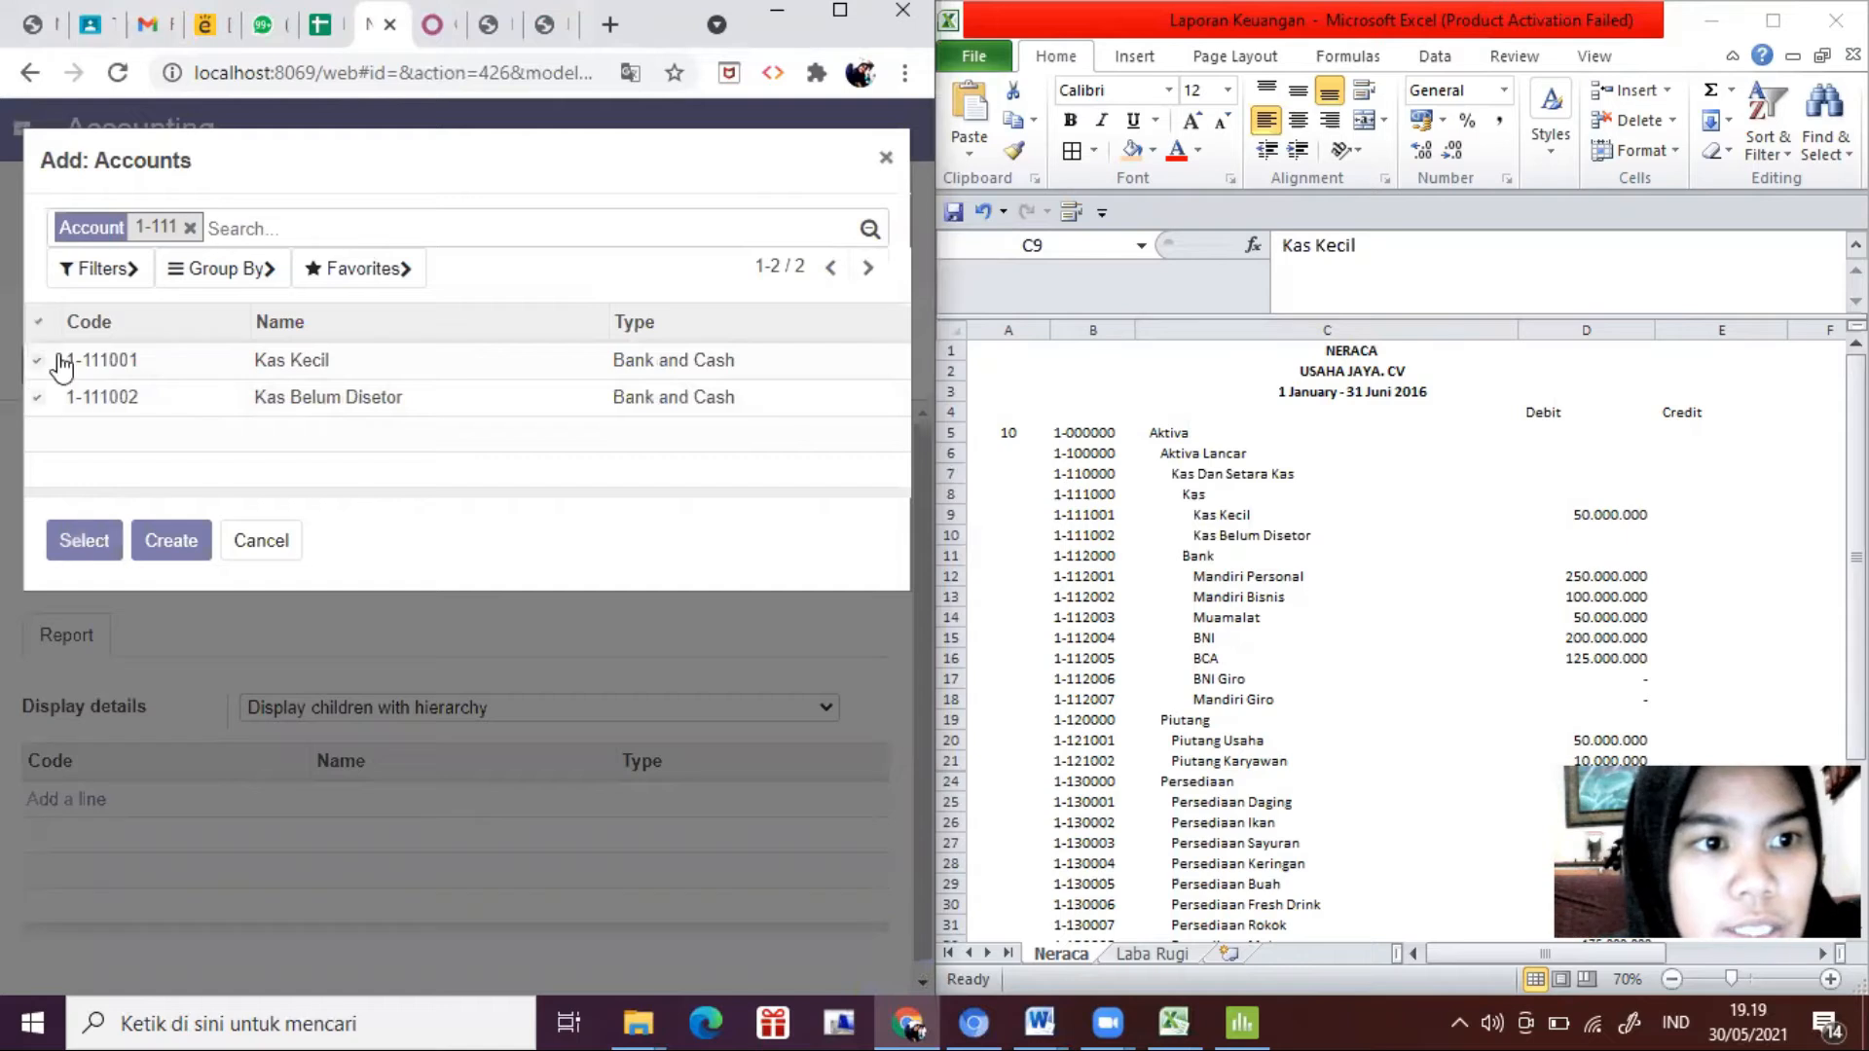
pyautogui.click(84, 540)
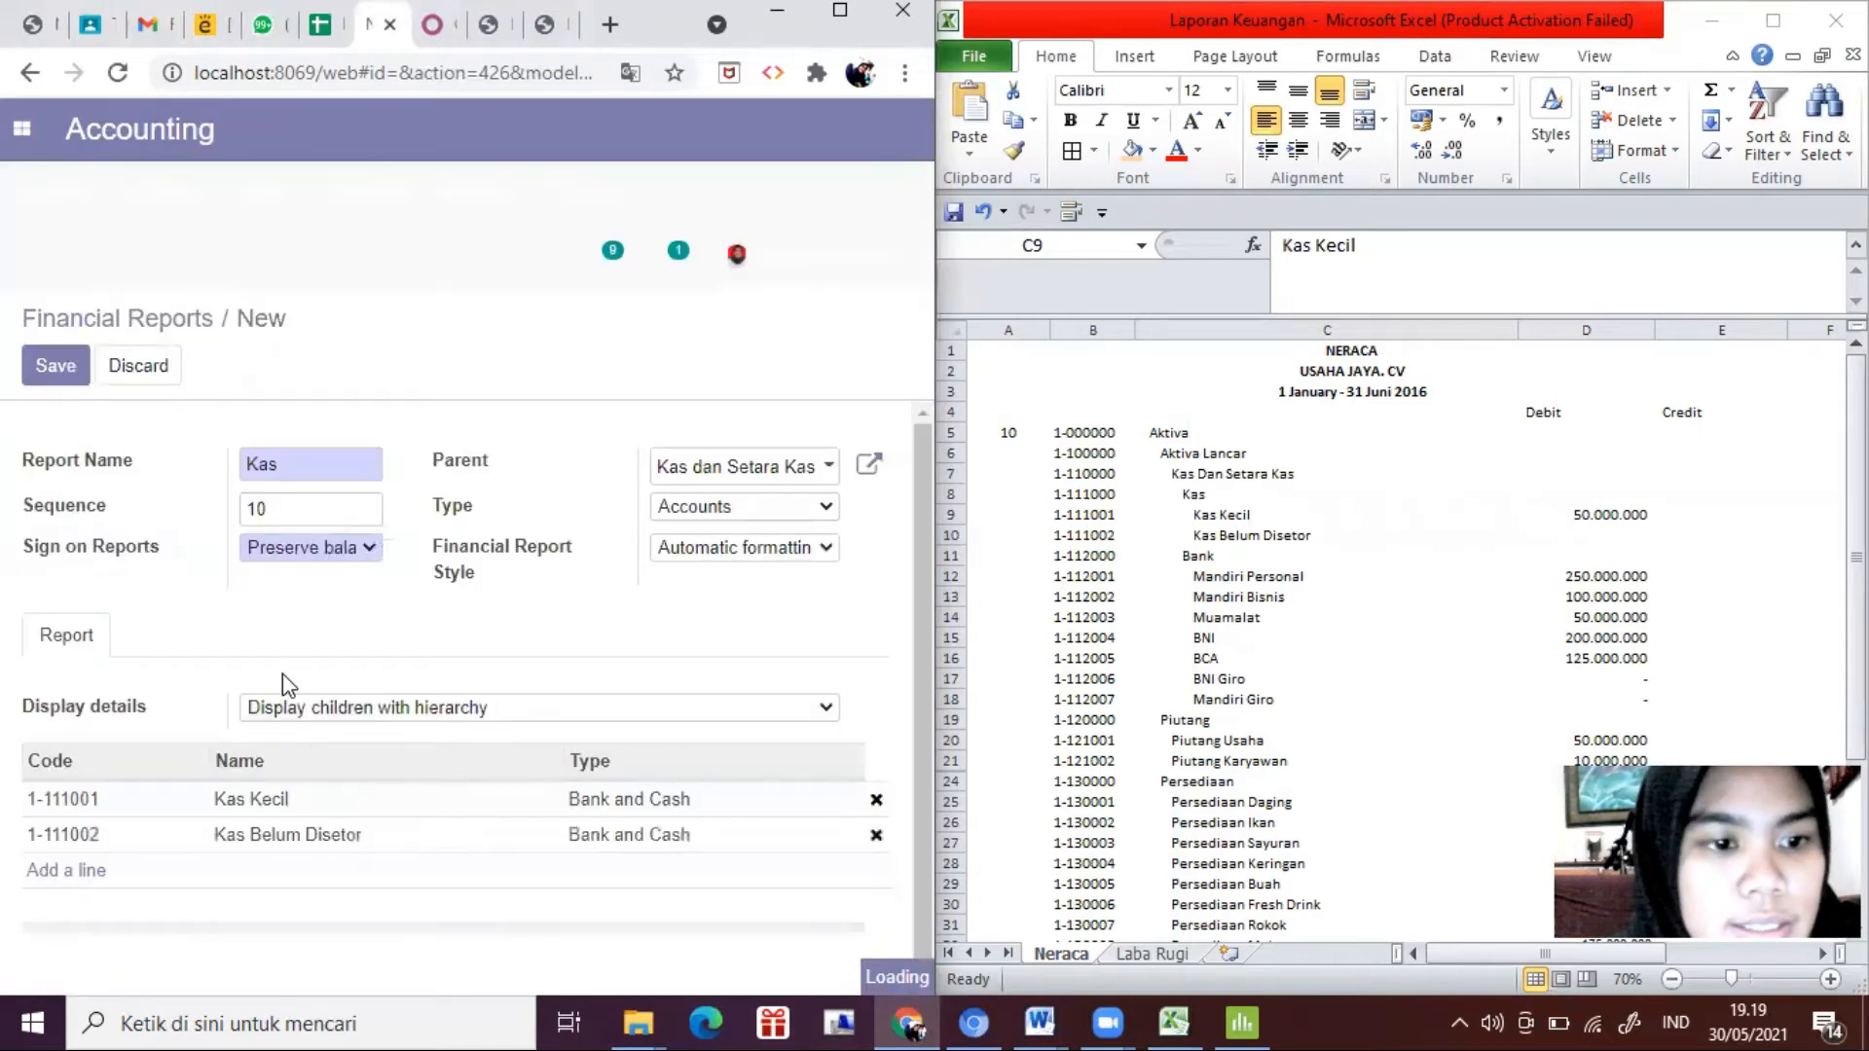
pyautogui.click(71, 380)
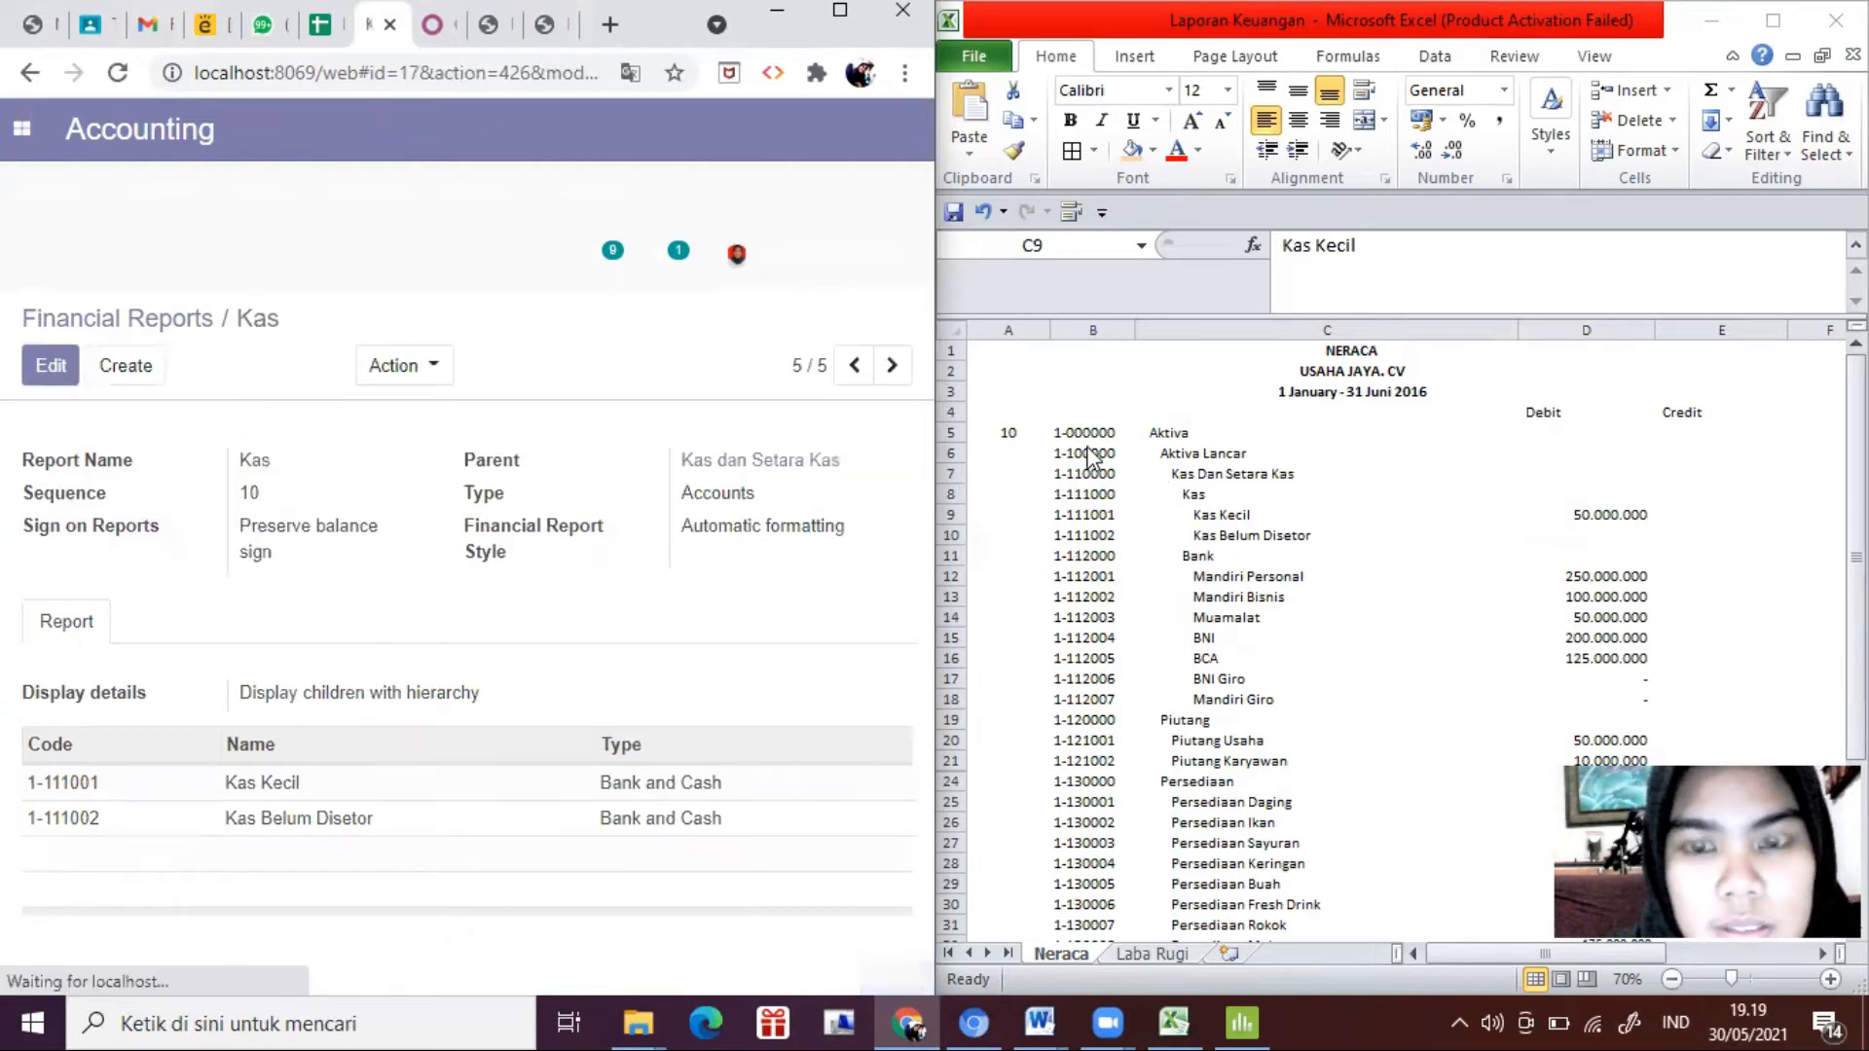
# Step: In the Excel balance sheet, colour the Kas Kecil and Kas Belum Disetor names red
pyautogui.click(1141, 457)
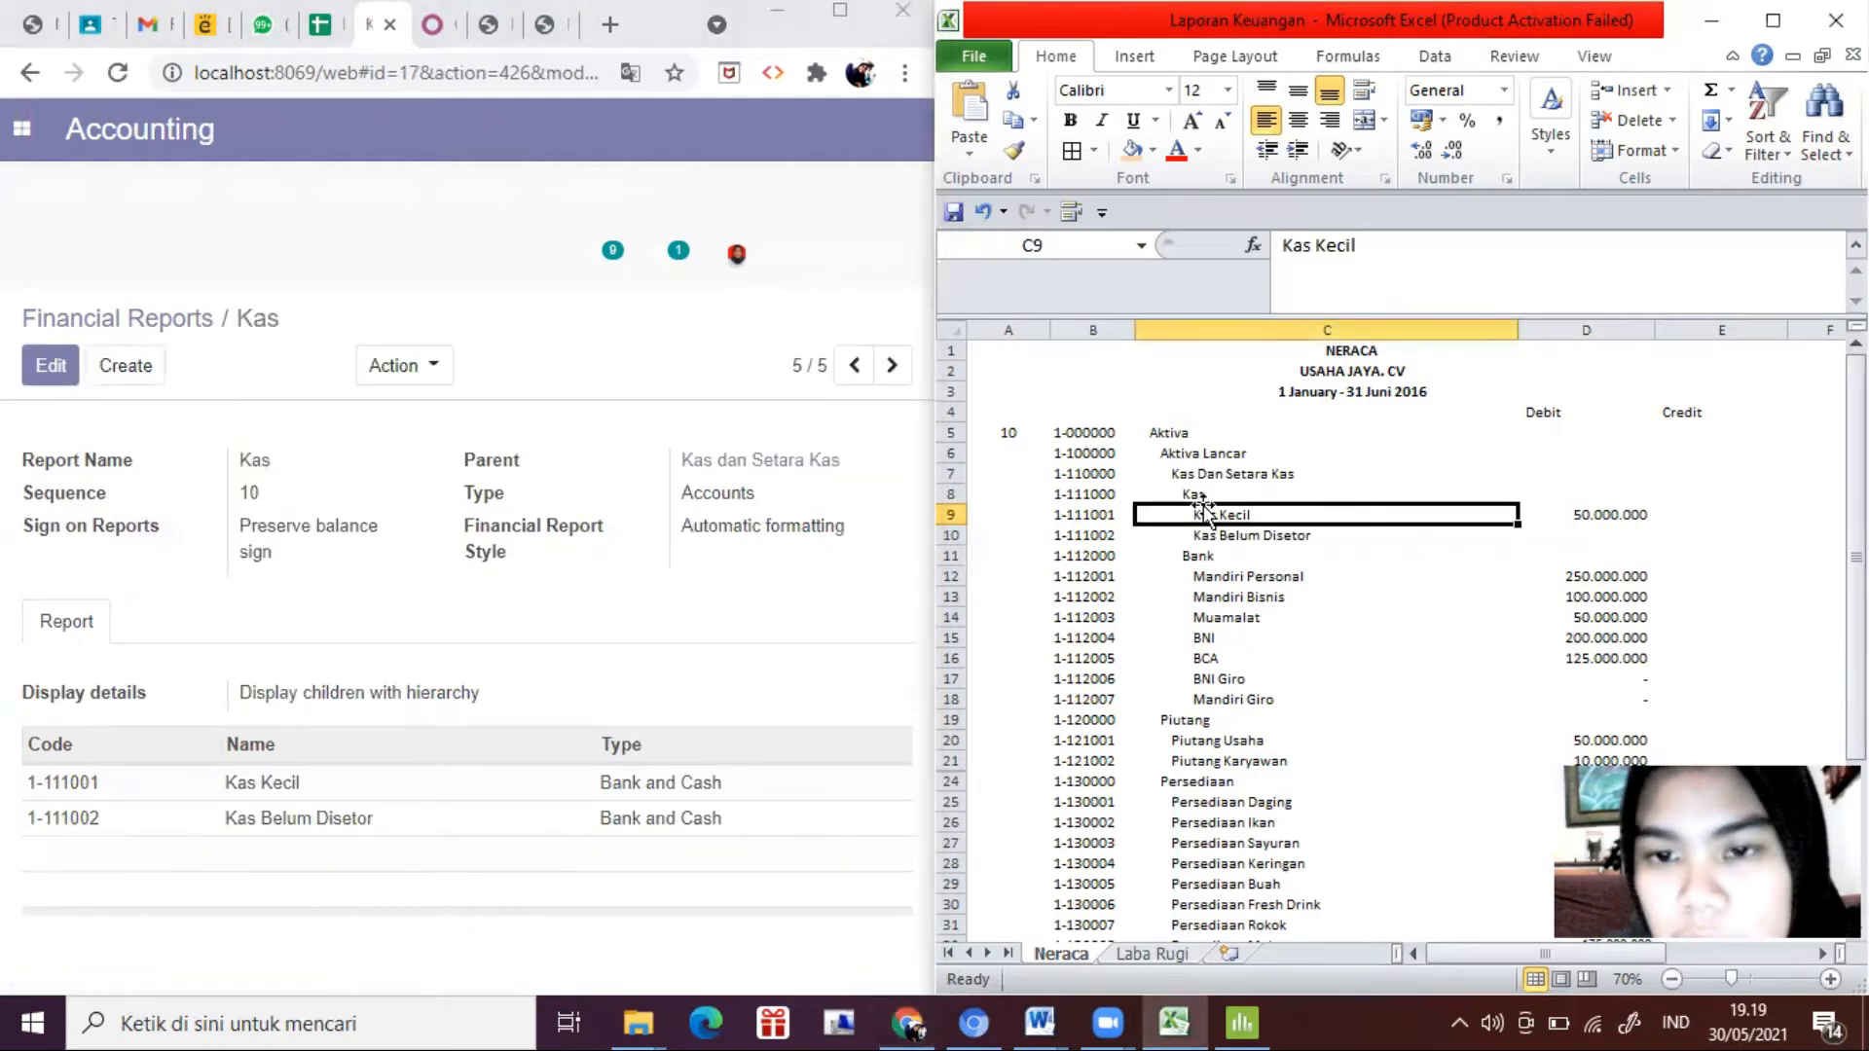
pyautogui.moveTo(1205, 510); pyautogui.dragTo(1207, 535)
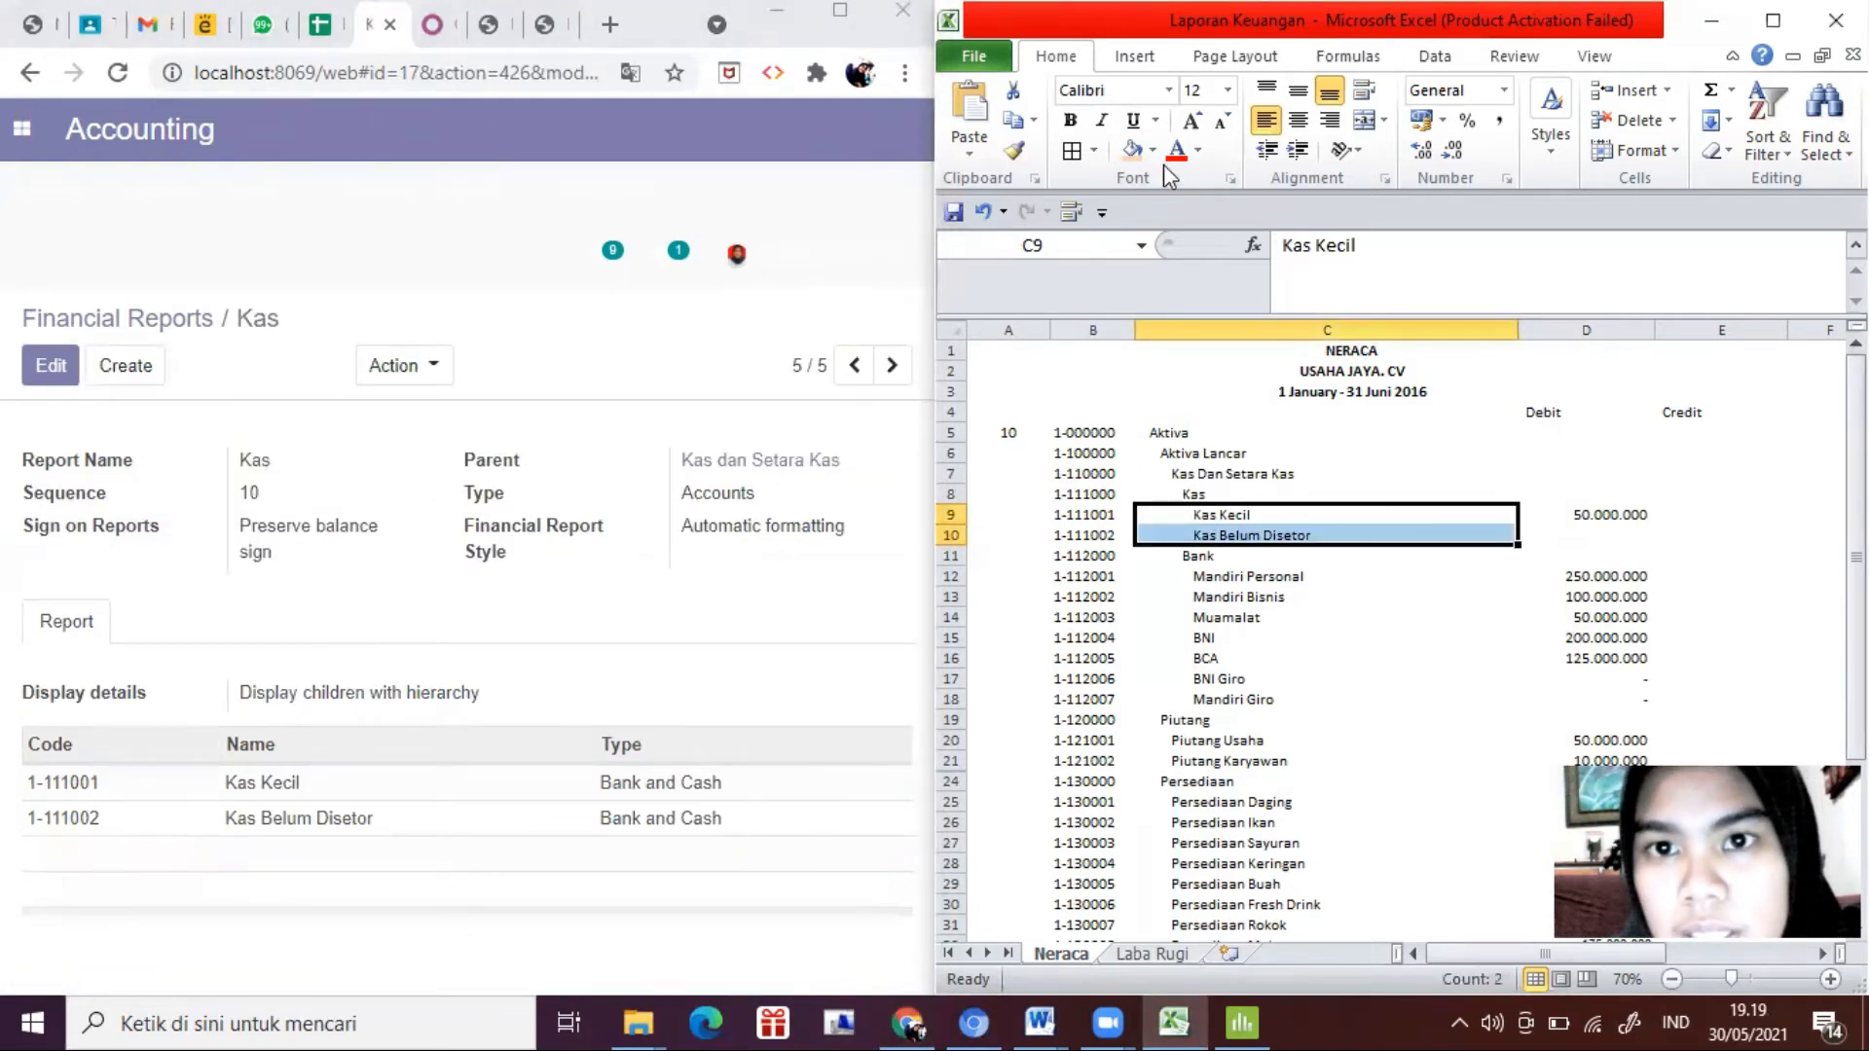
pyautogui.click(1262, 594)
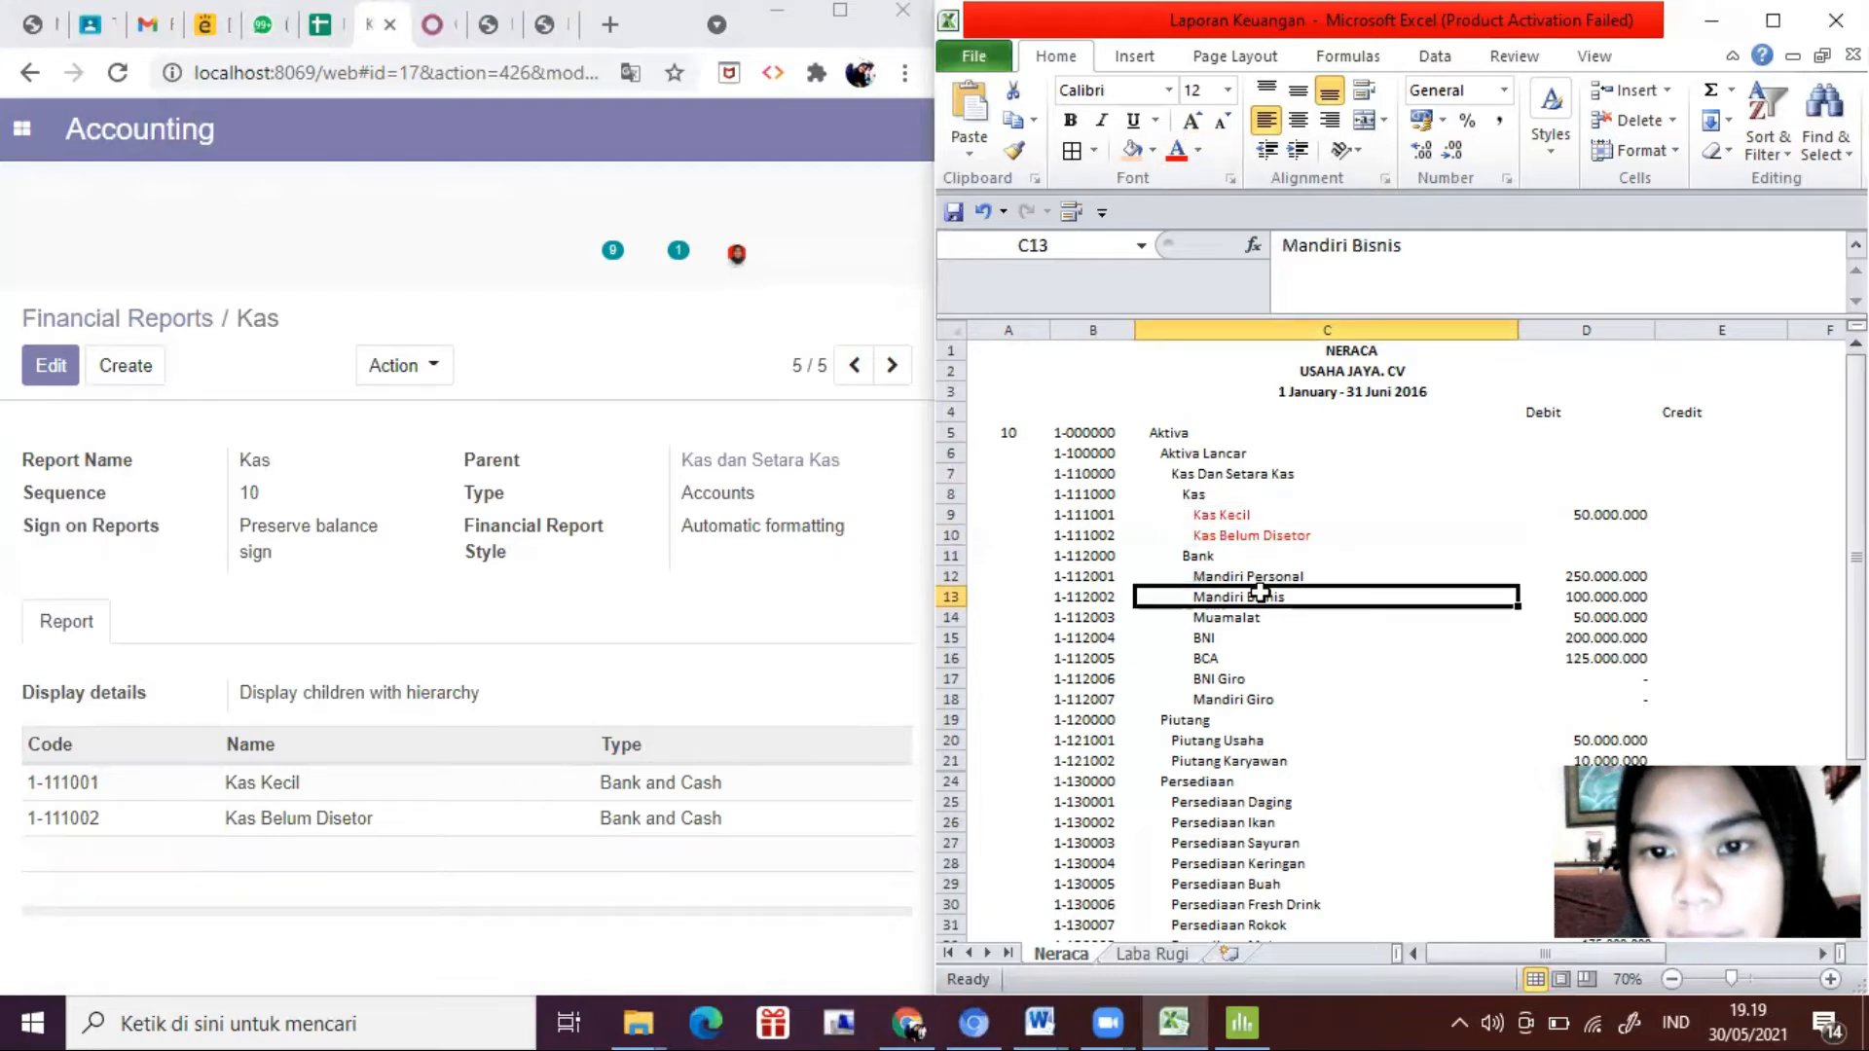
# Step: Back in Odoo, start a new financial report named Bank with Kas dan Setara Kas as its parent
pyautogui.click(125, 365)
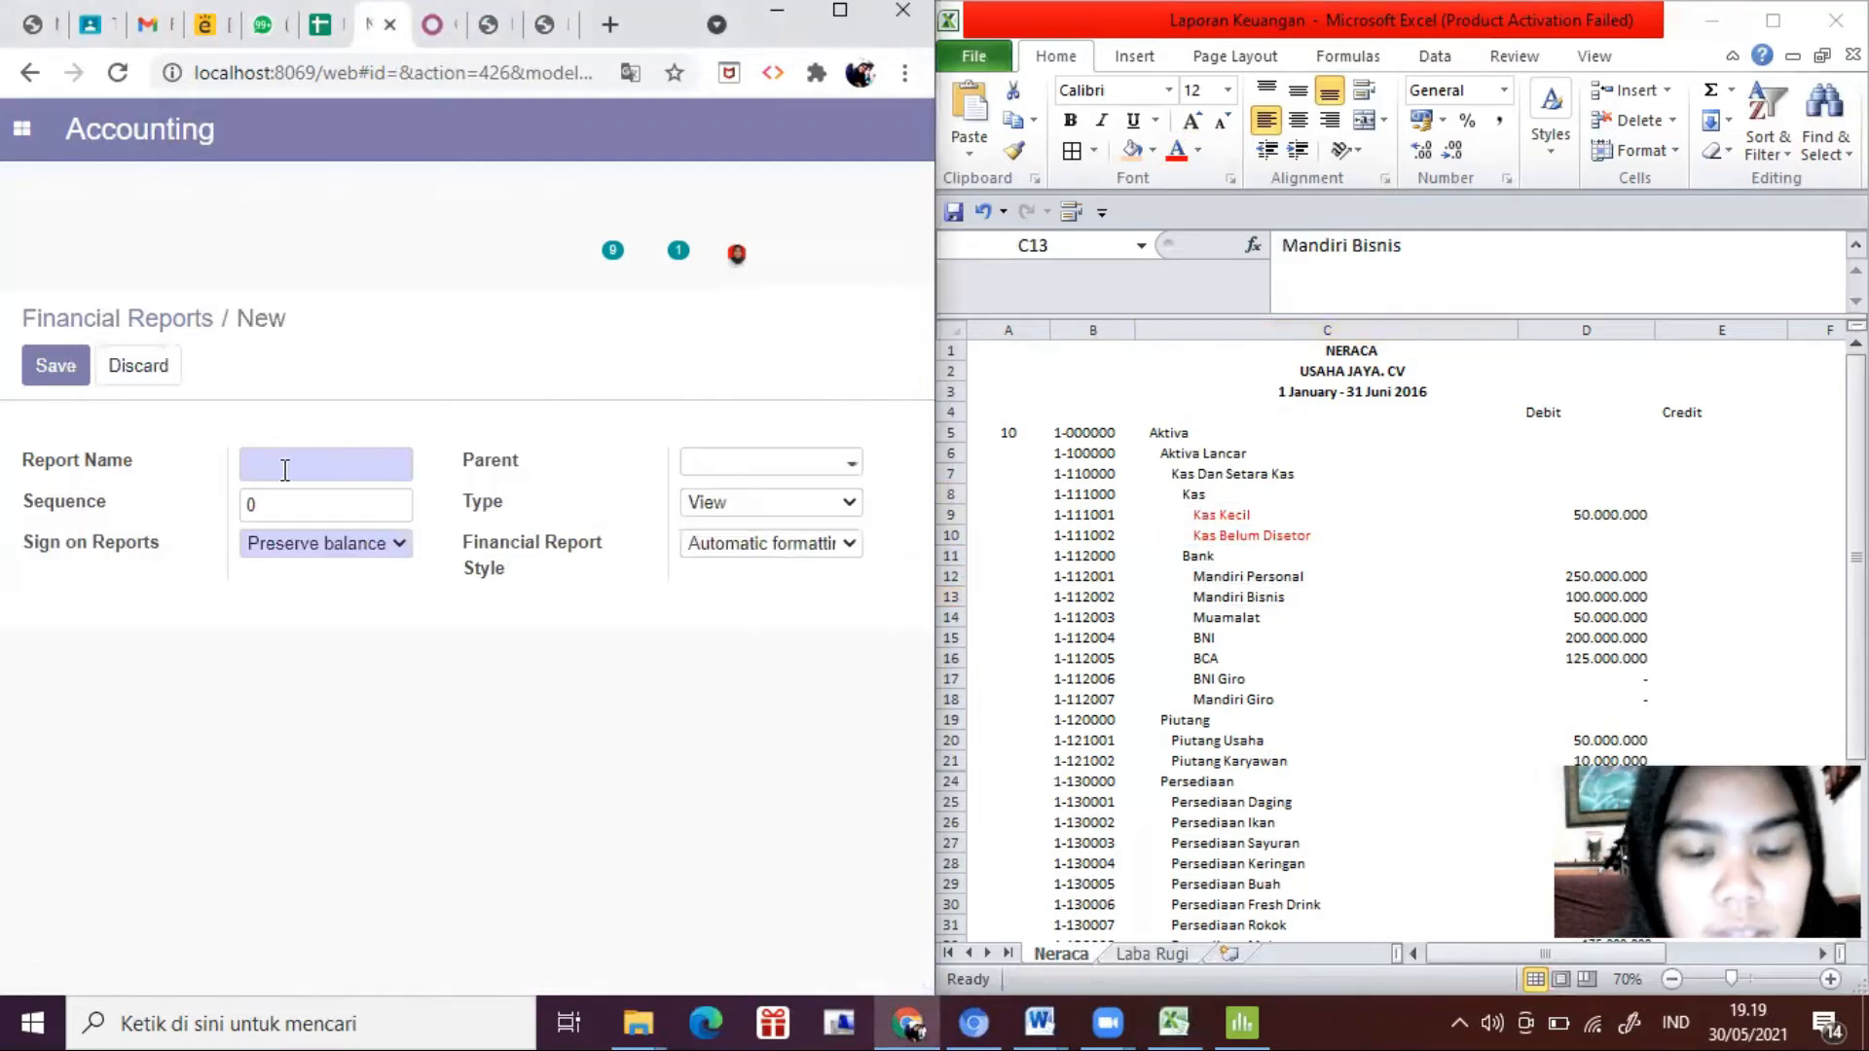
pyautogui.write('Bank')
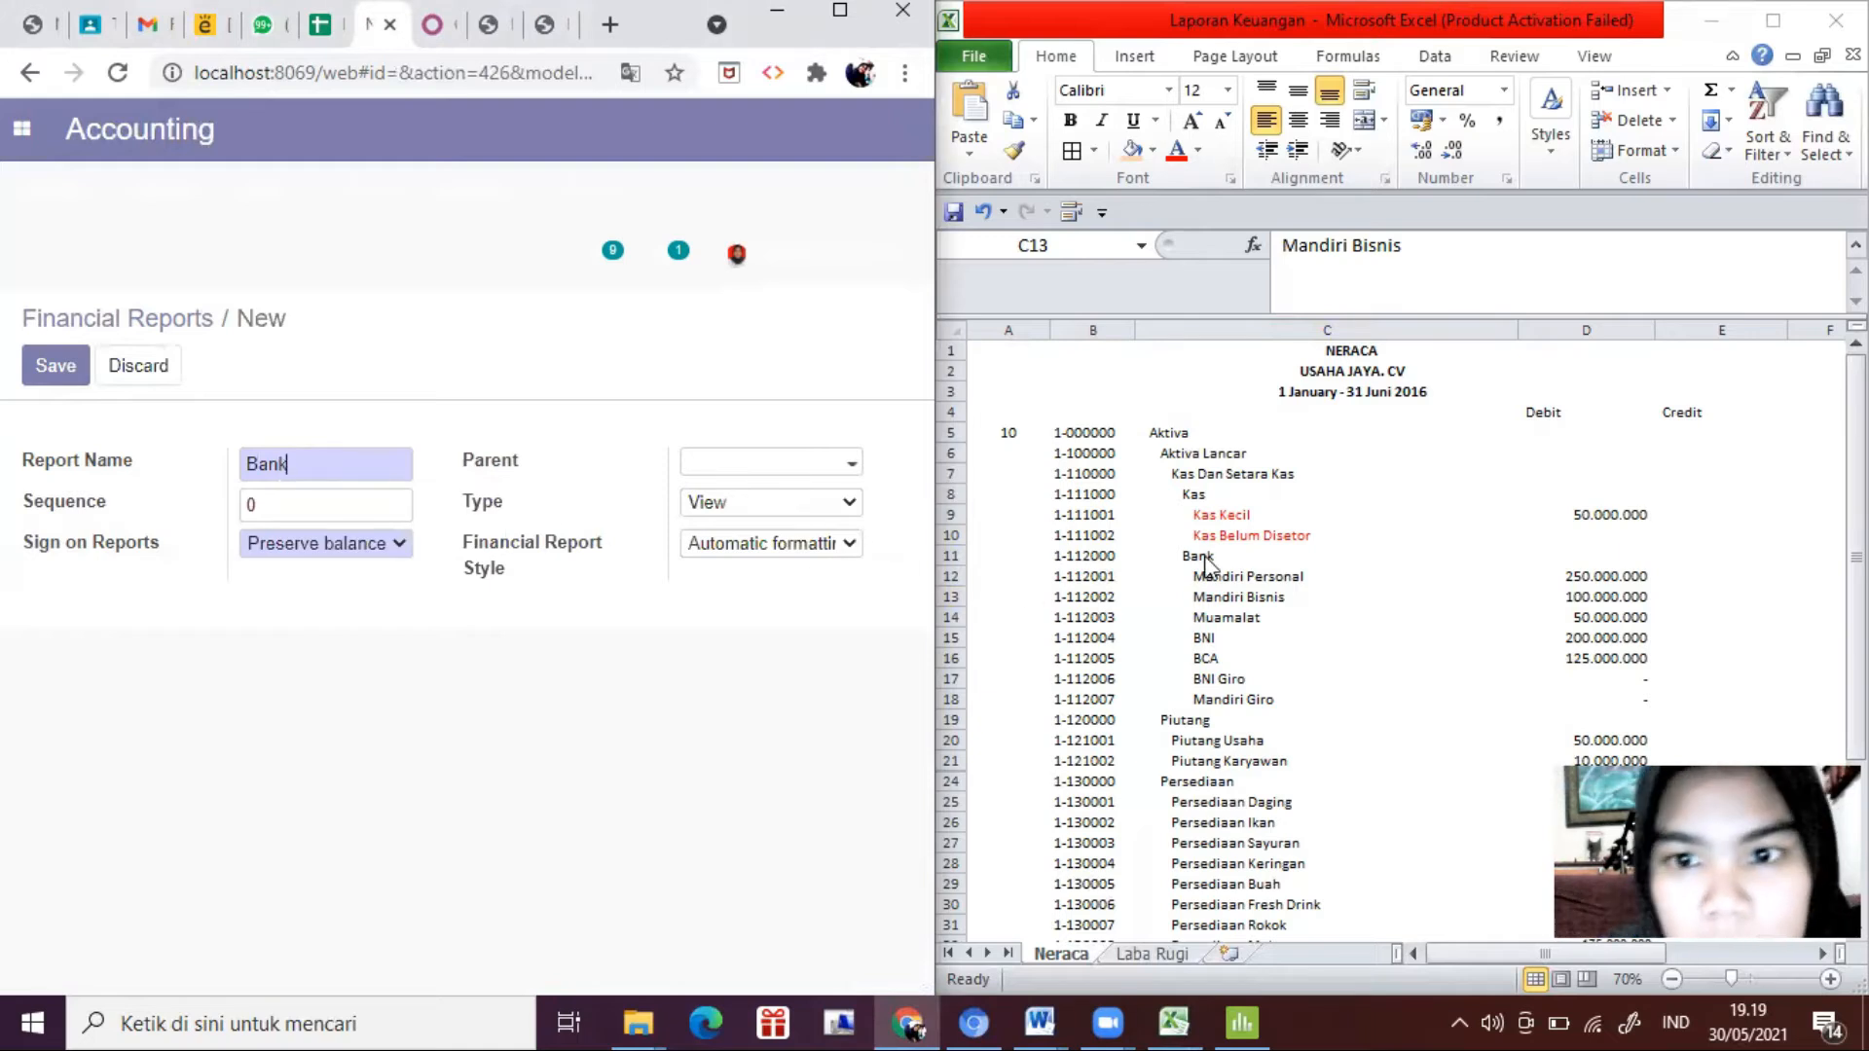
pyautogui.click(1124, 559)
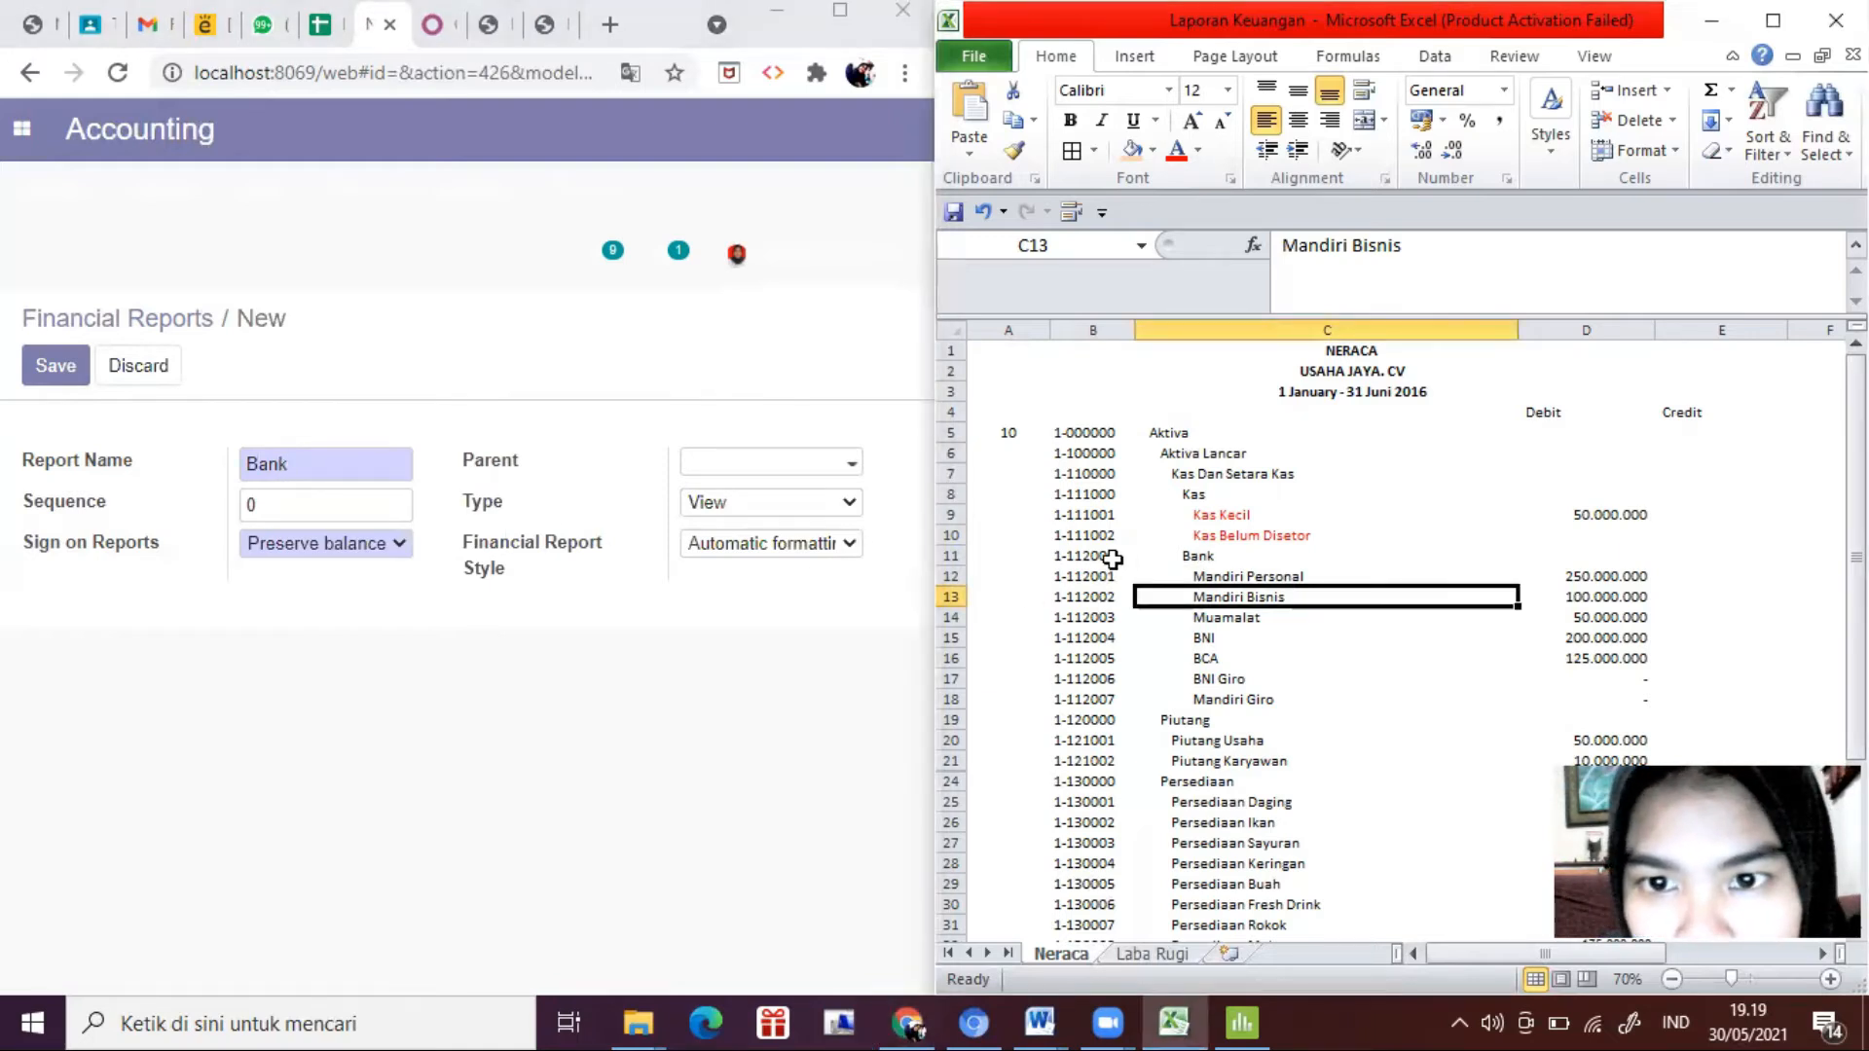
pyautogui.click(709, 473)
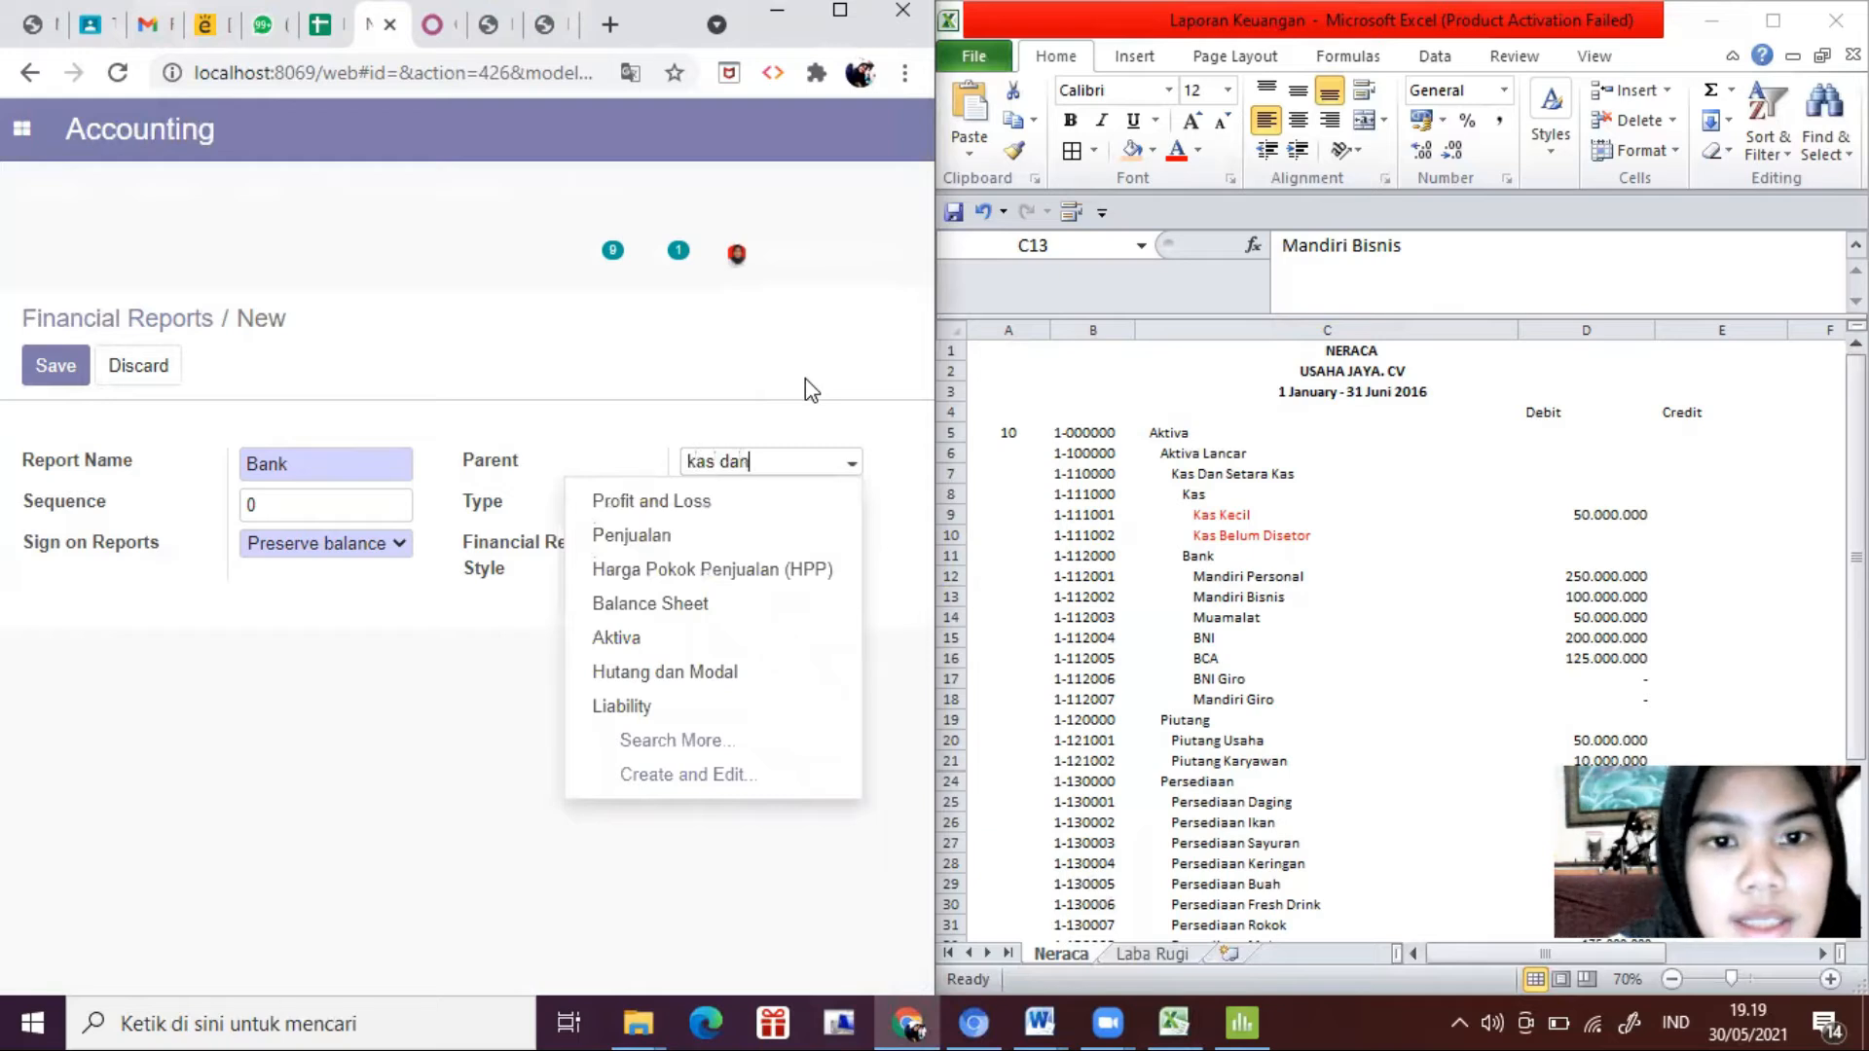
pyautogui.click(748, 500)
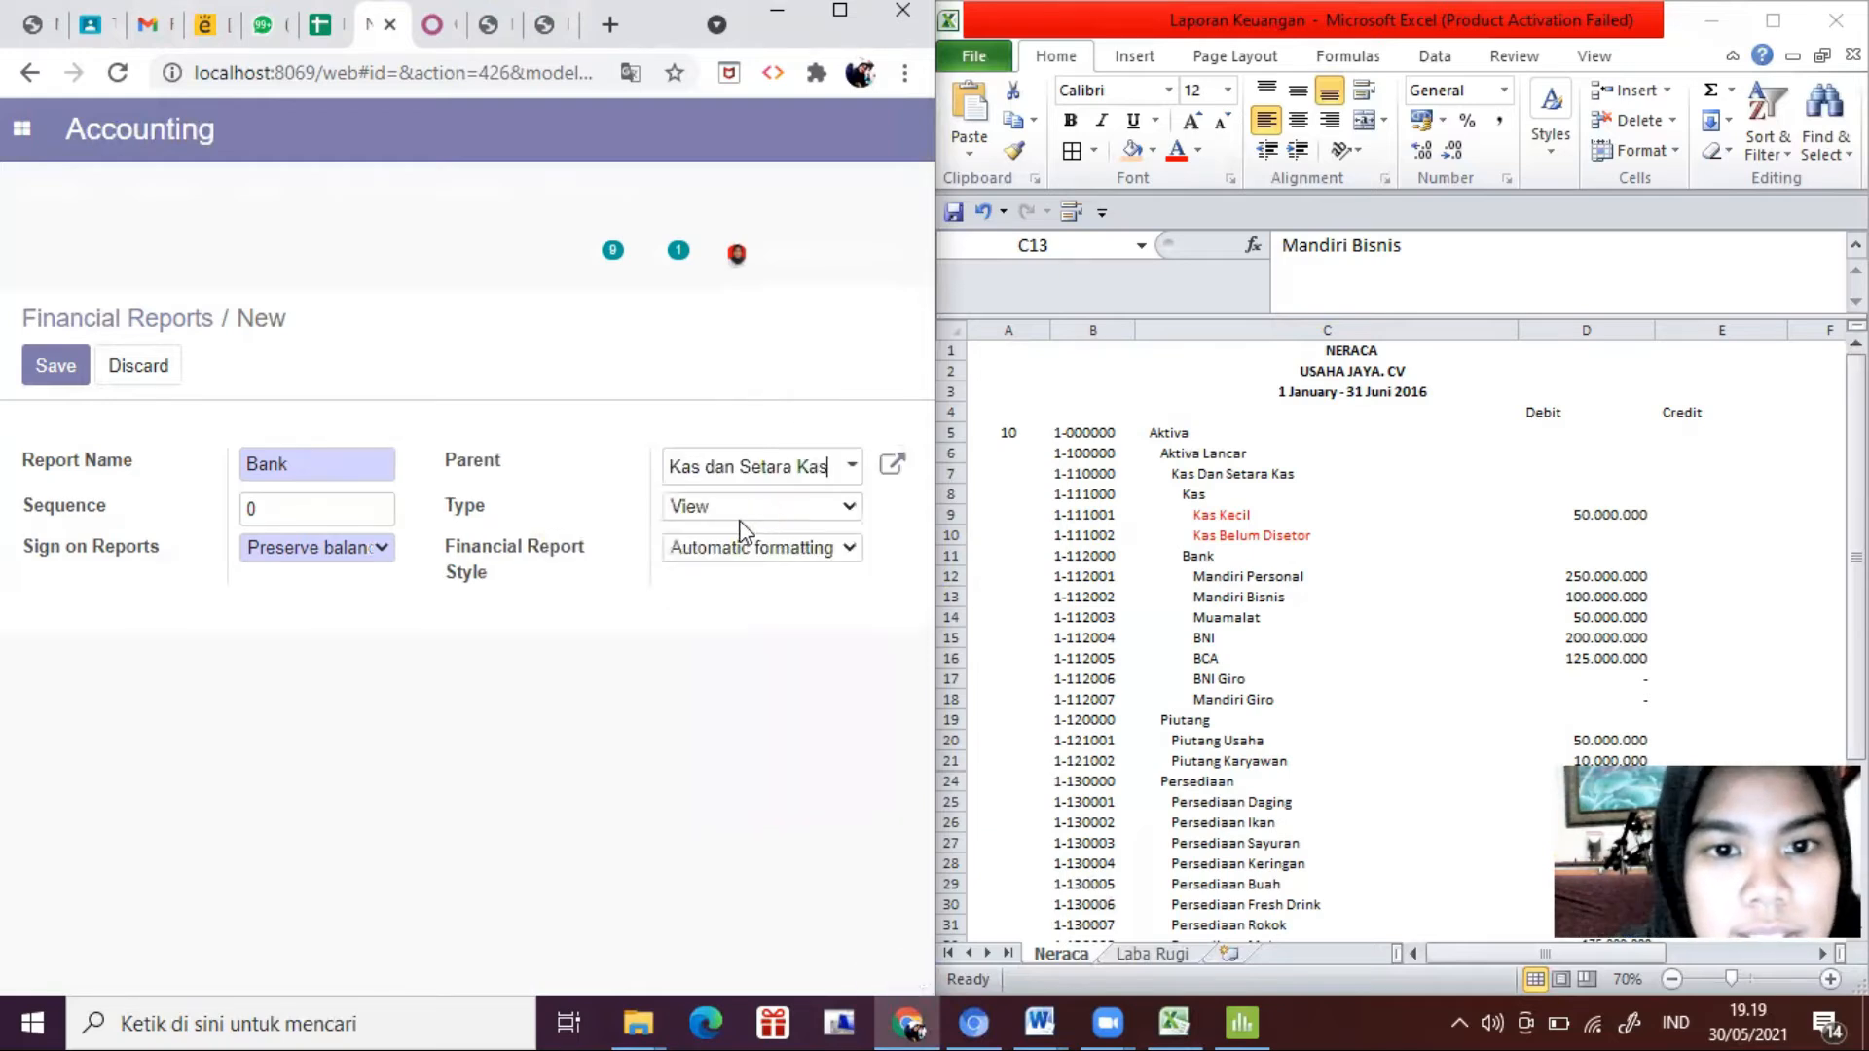
# Step: Set the Bank report's type to Accounts and add all accounts whose codes start with 1-112
pyautogui.click(1207, 568)
pyautogui.click(1226, 575)
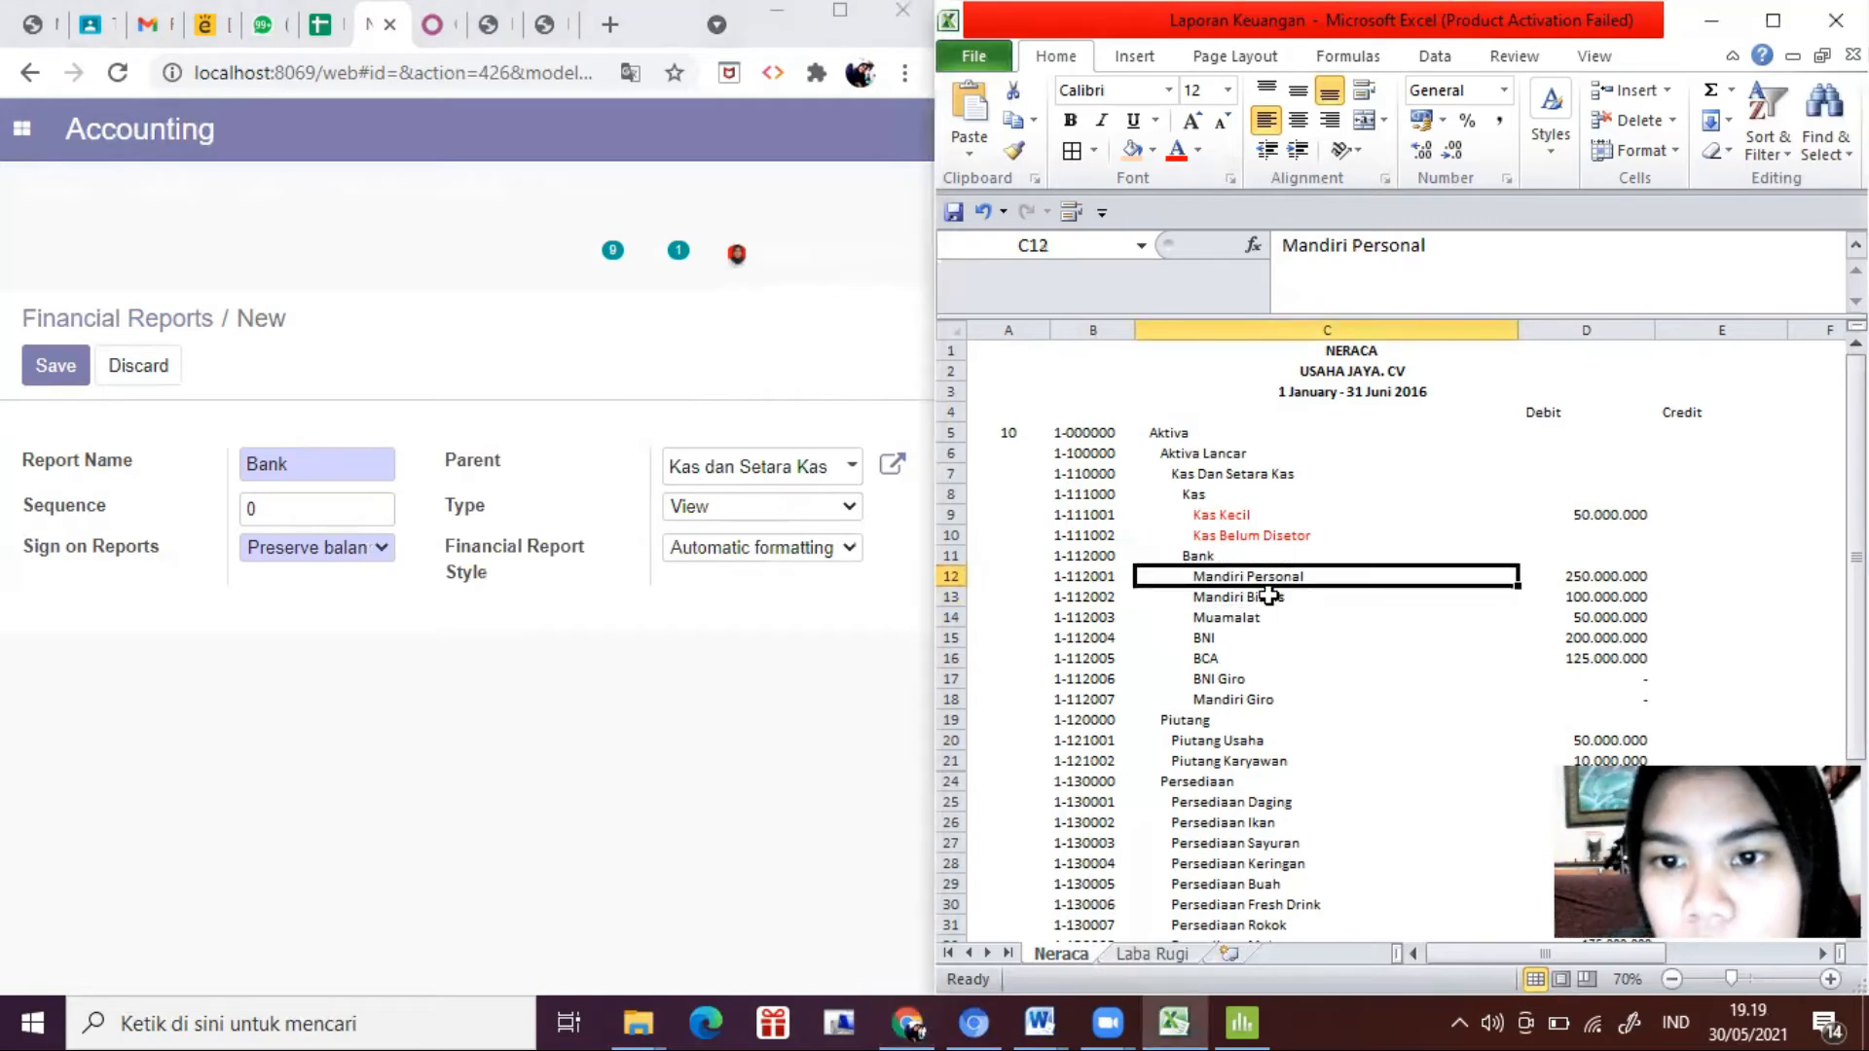
pyautogui.click(737, 510)
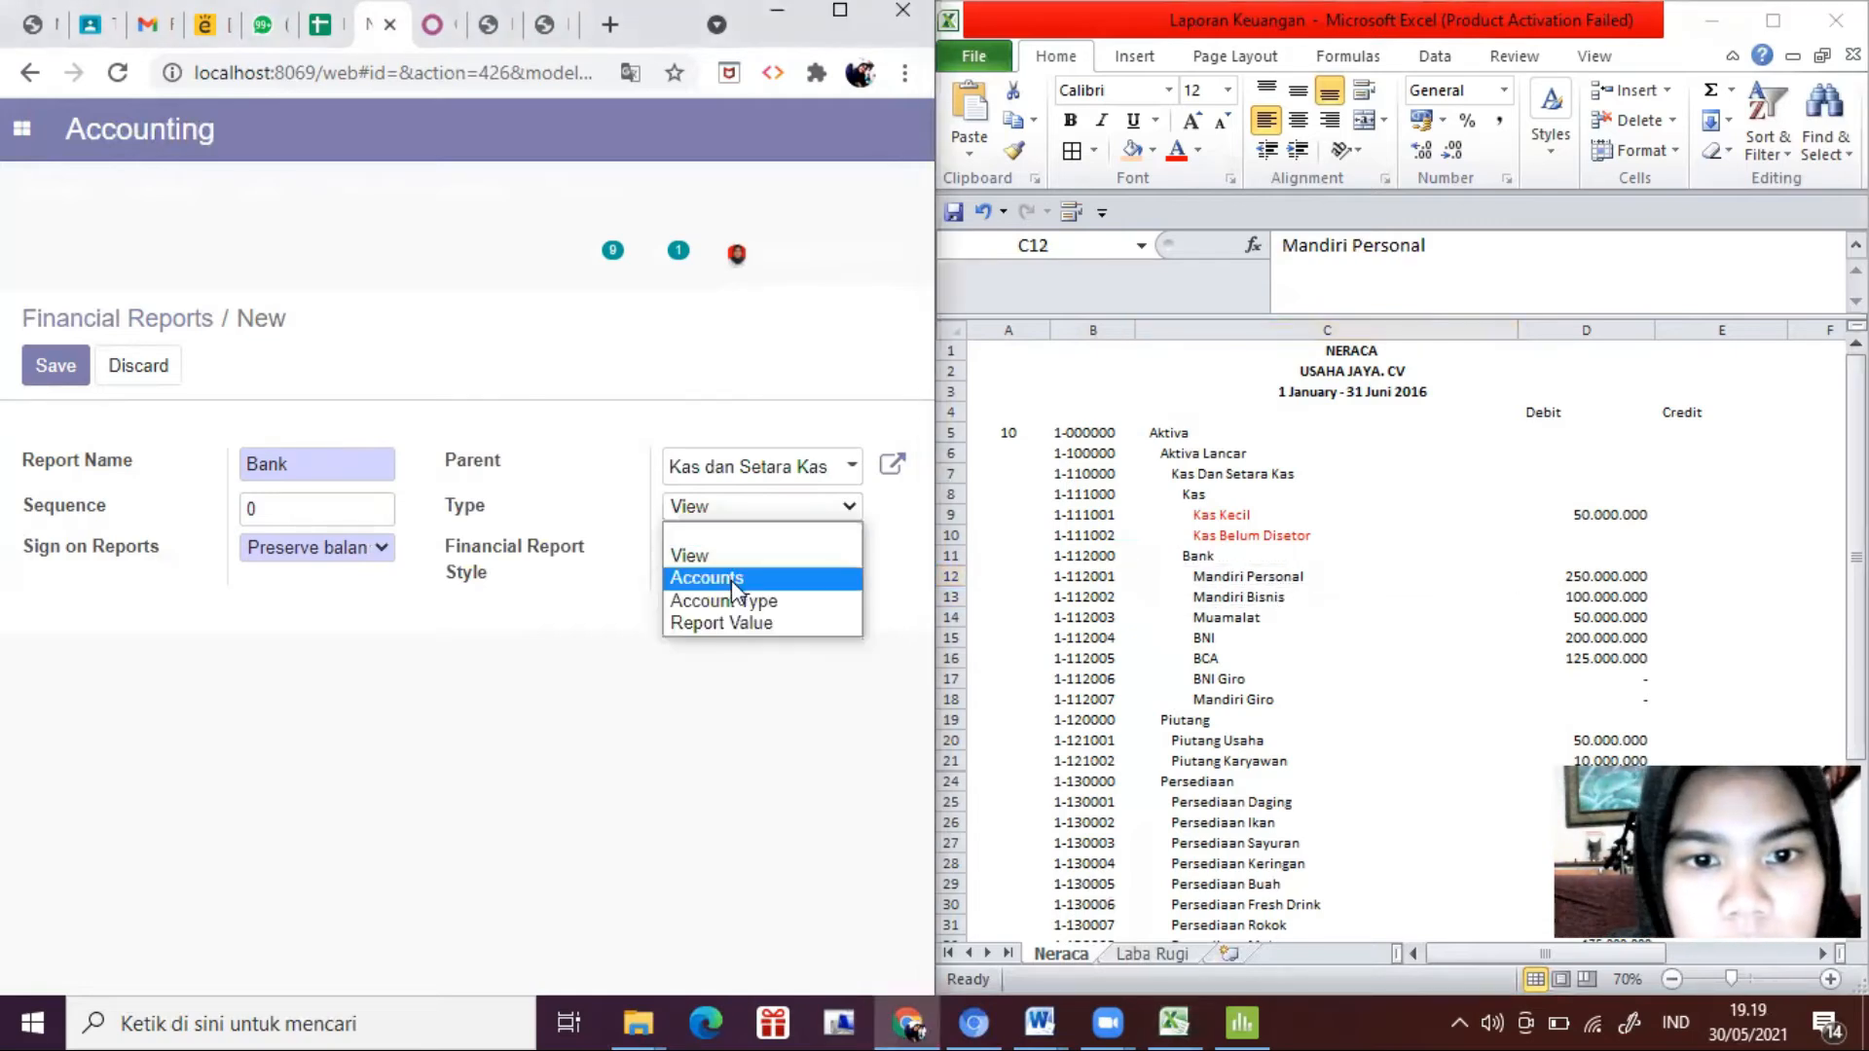
pyautogui.click(732, 580)
pyautogui.click(91, 801)
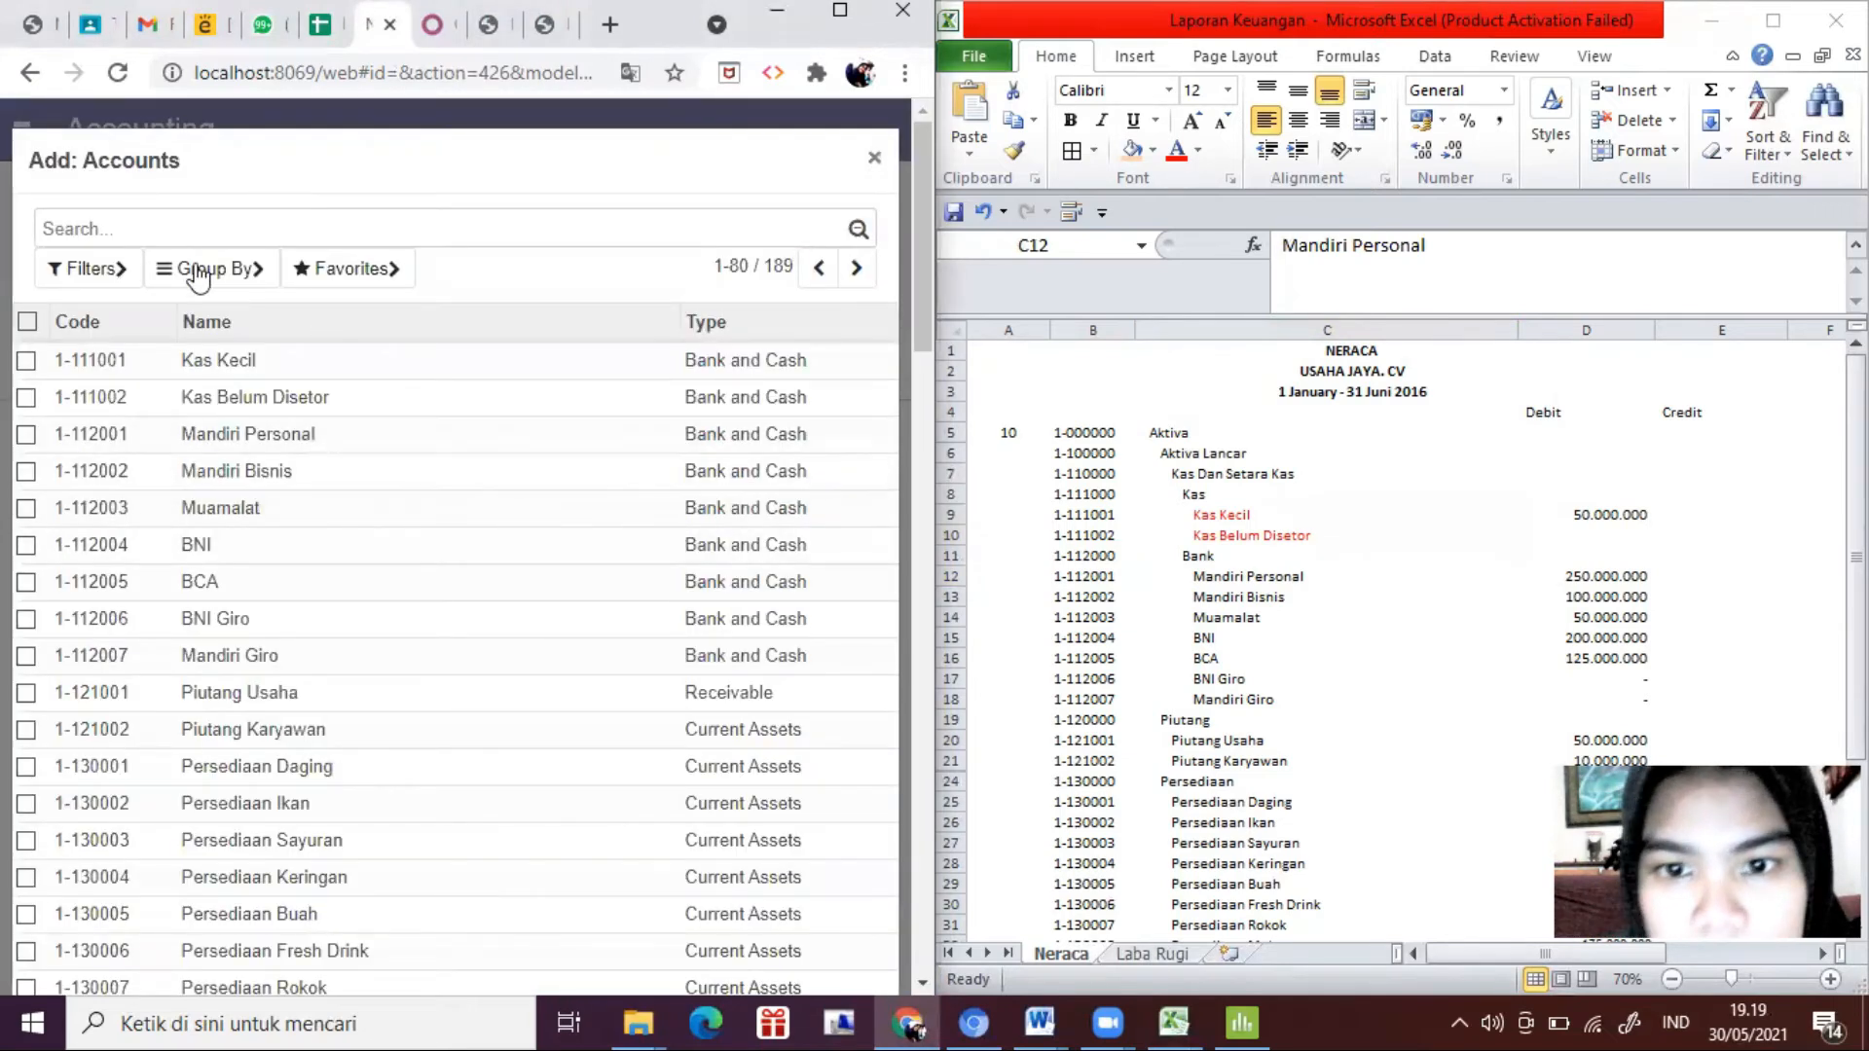
pyautogui.write('1-112')
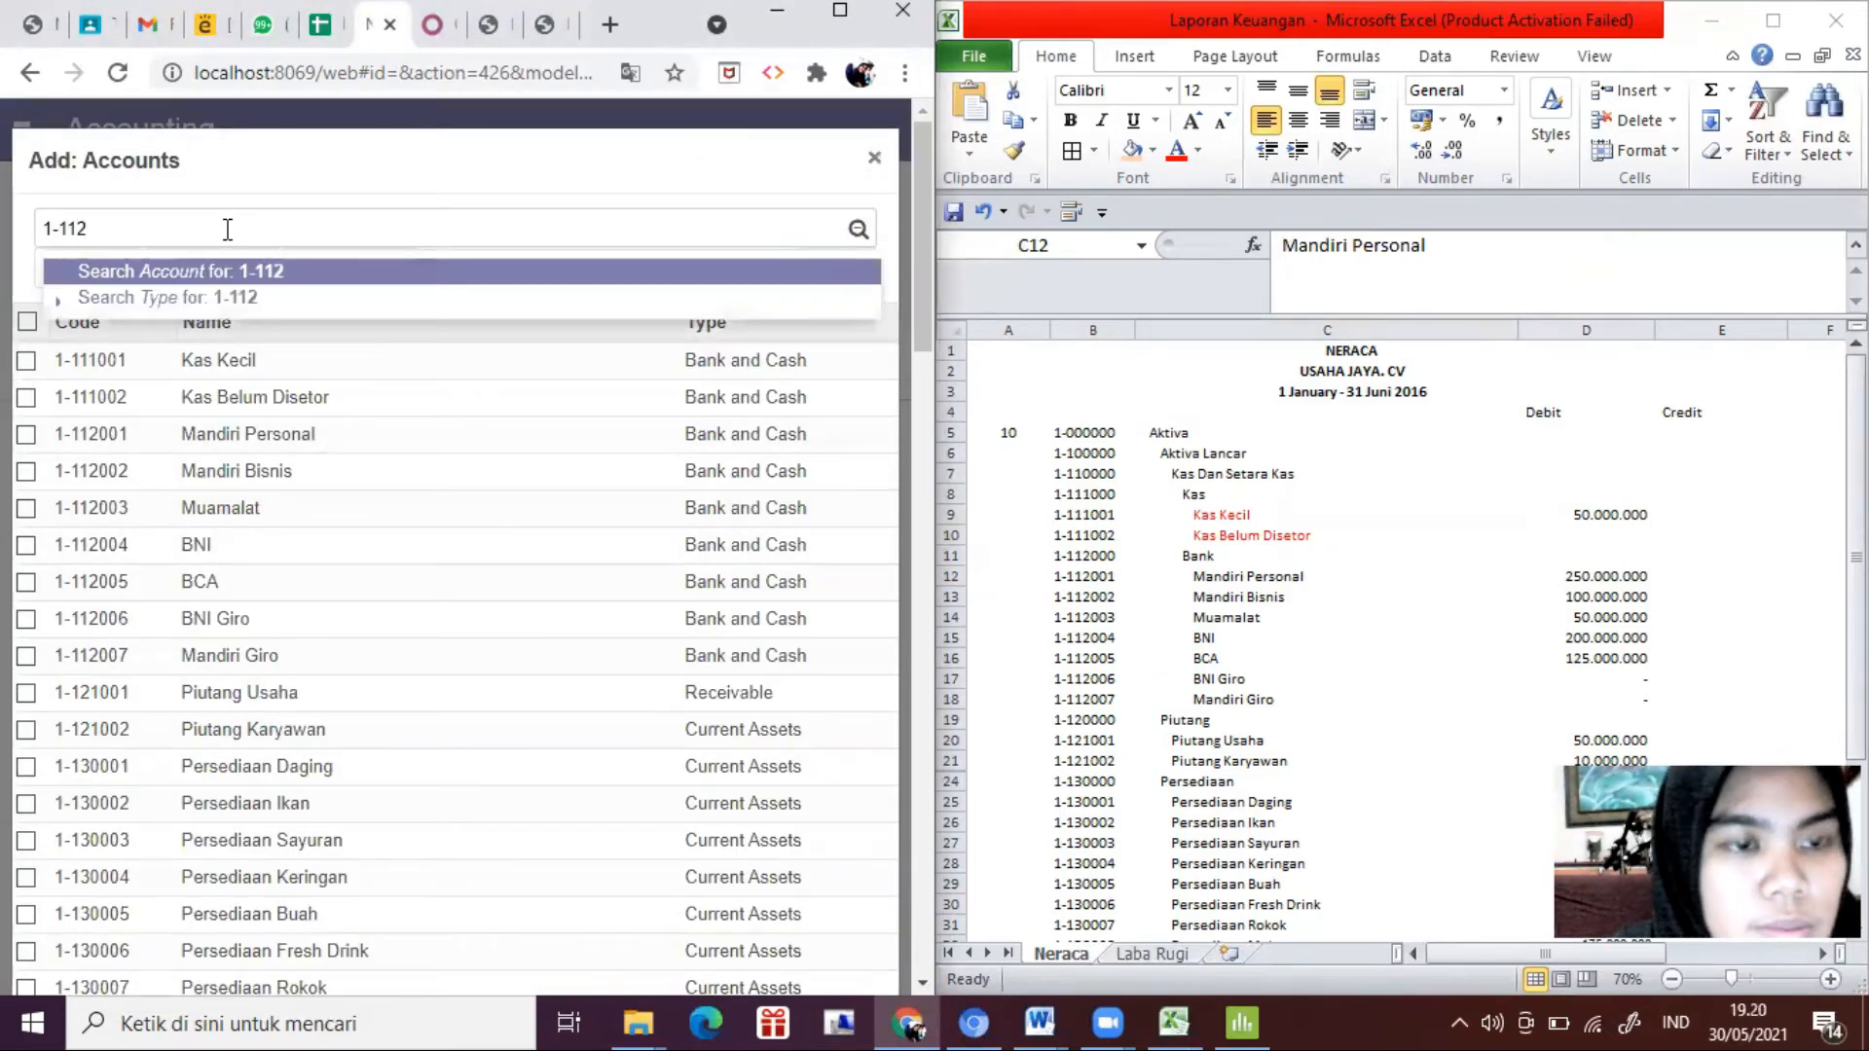
pyautogui.press('Return')
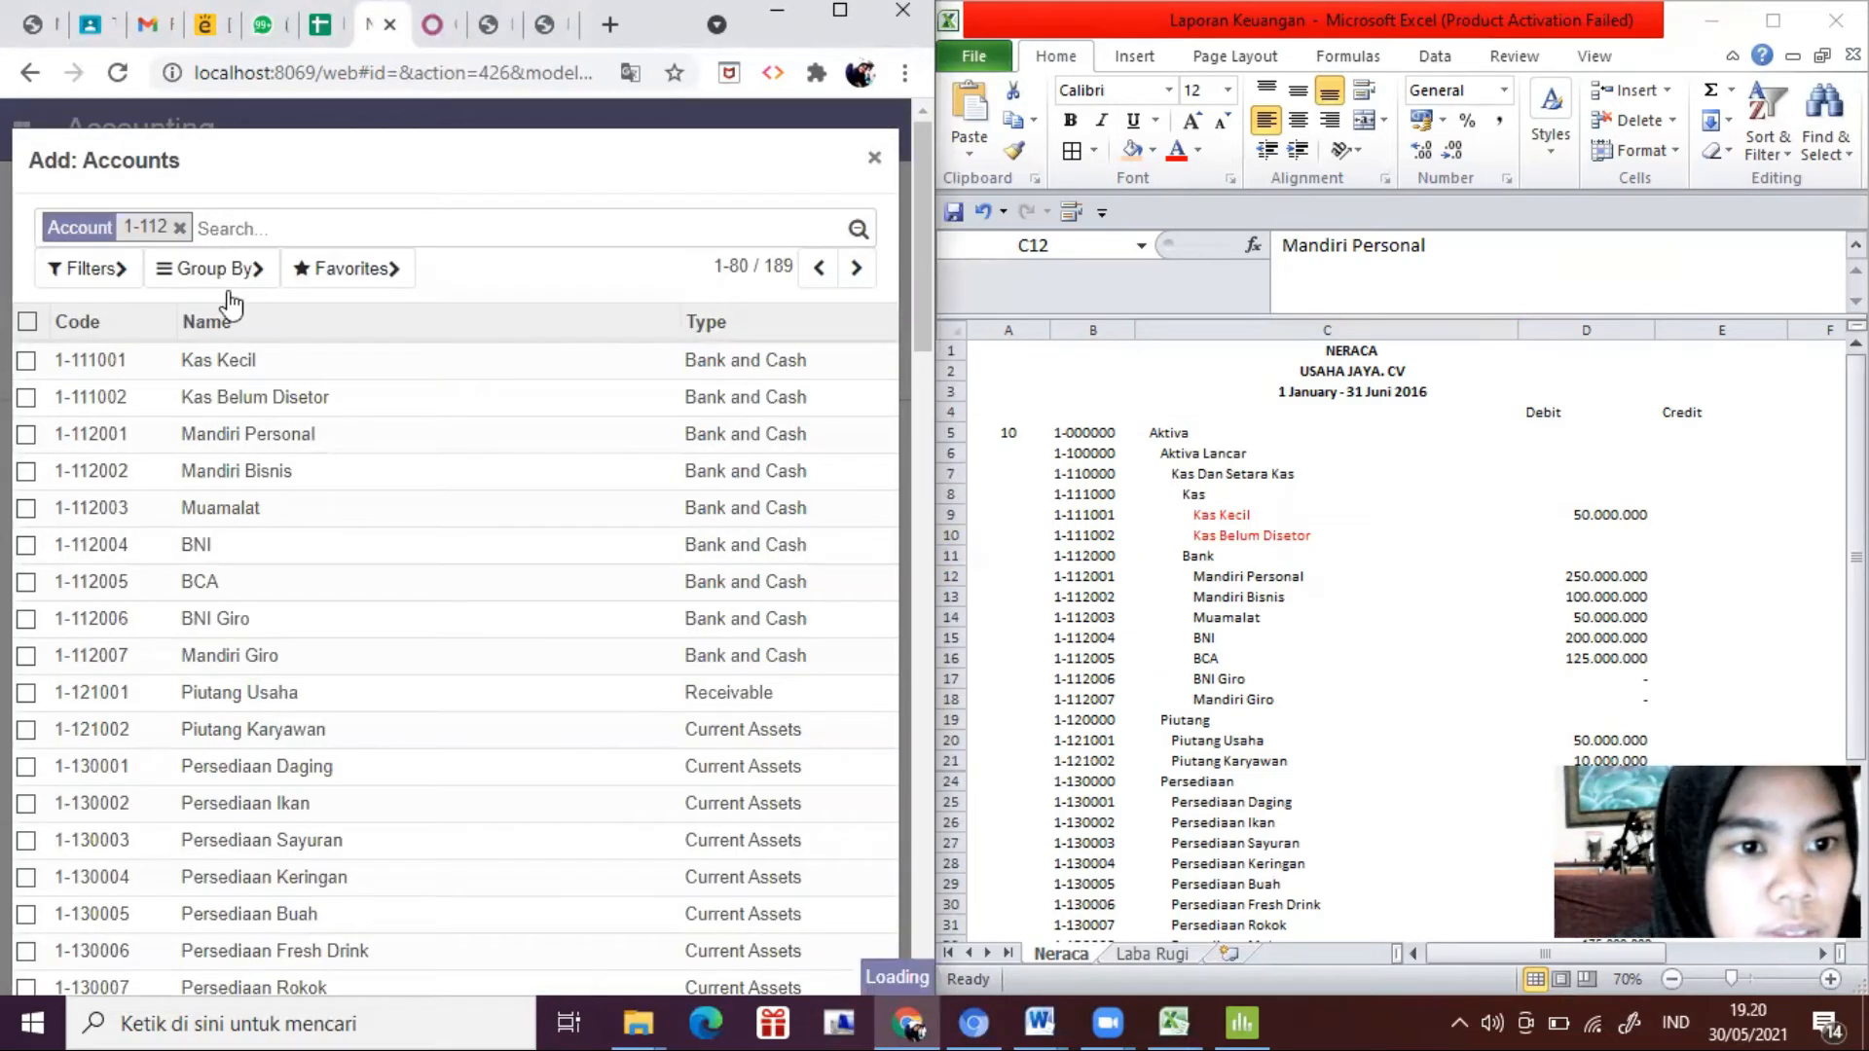
pyautogui.click(37, 321)
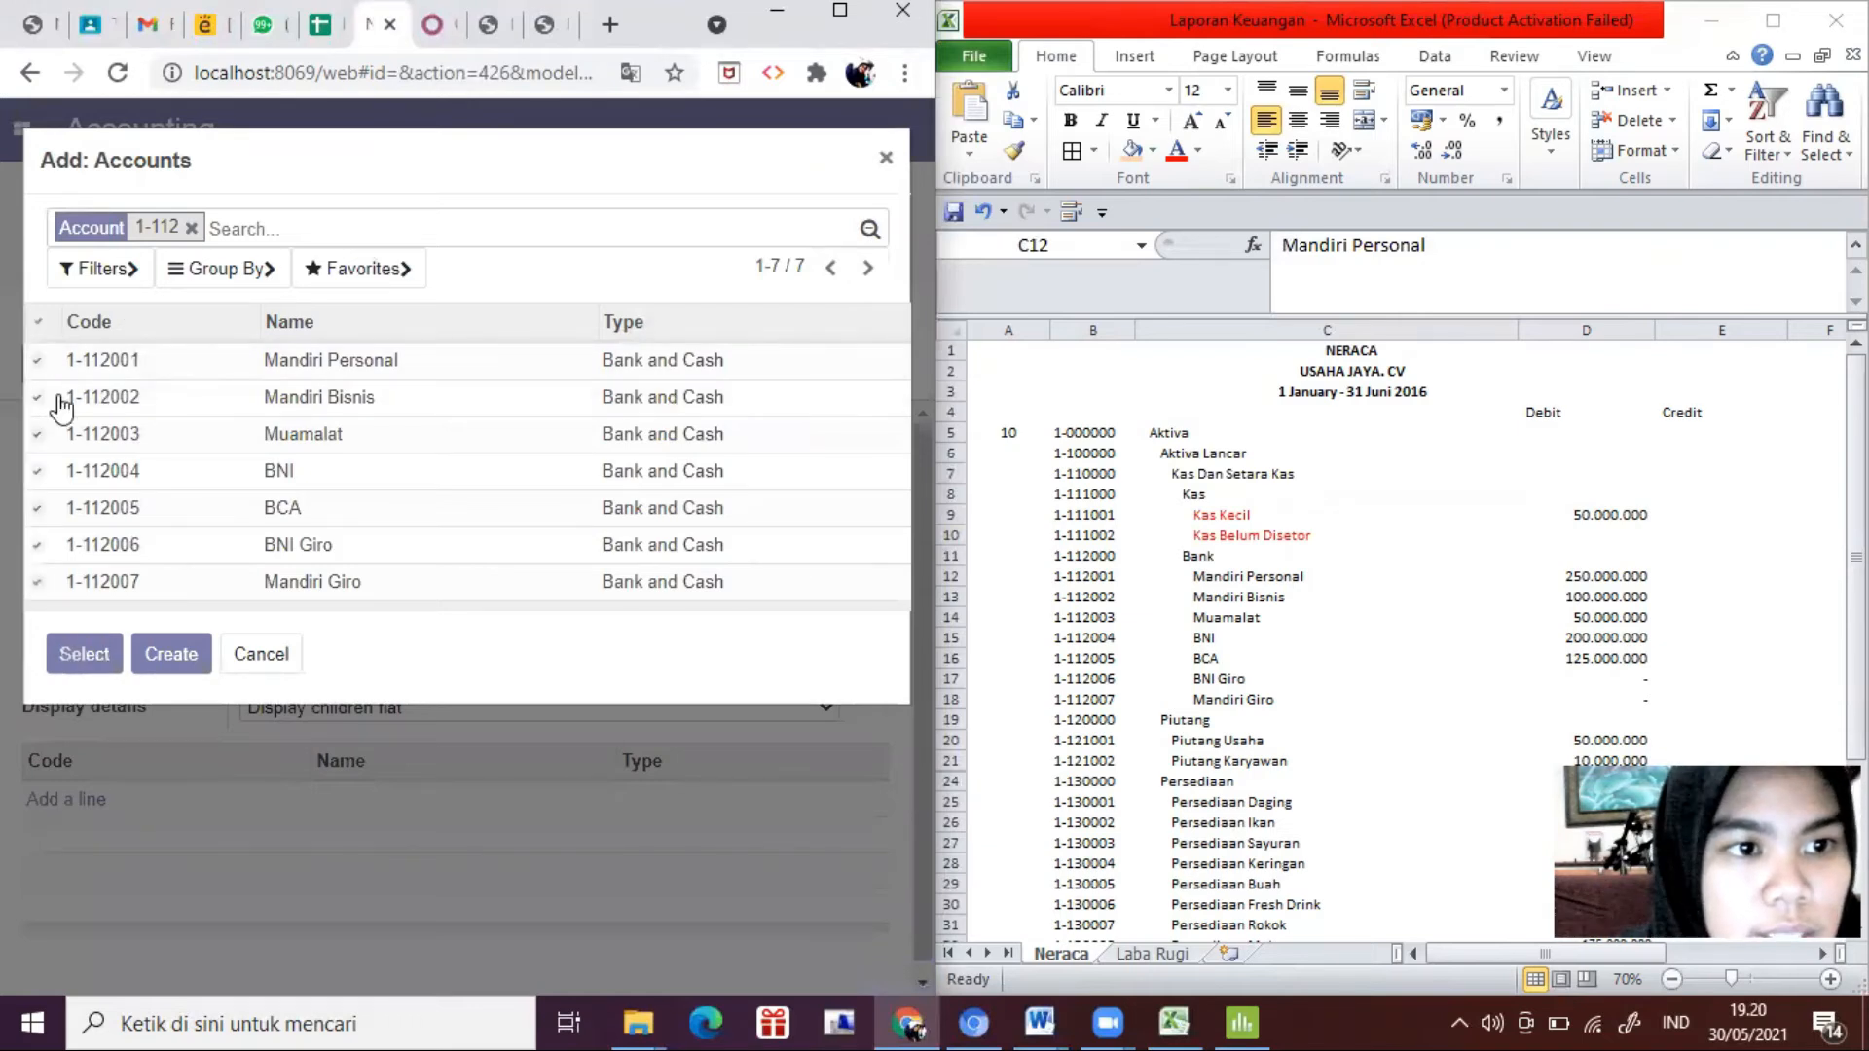
pyautogui.click(84, 654)
# Step: Set the Bank report's sequence to 10 and save the report
pyautogui.scroll(-1, 251, 671)
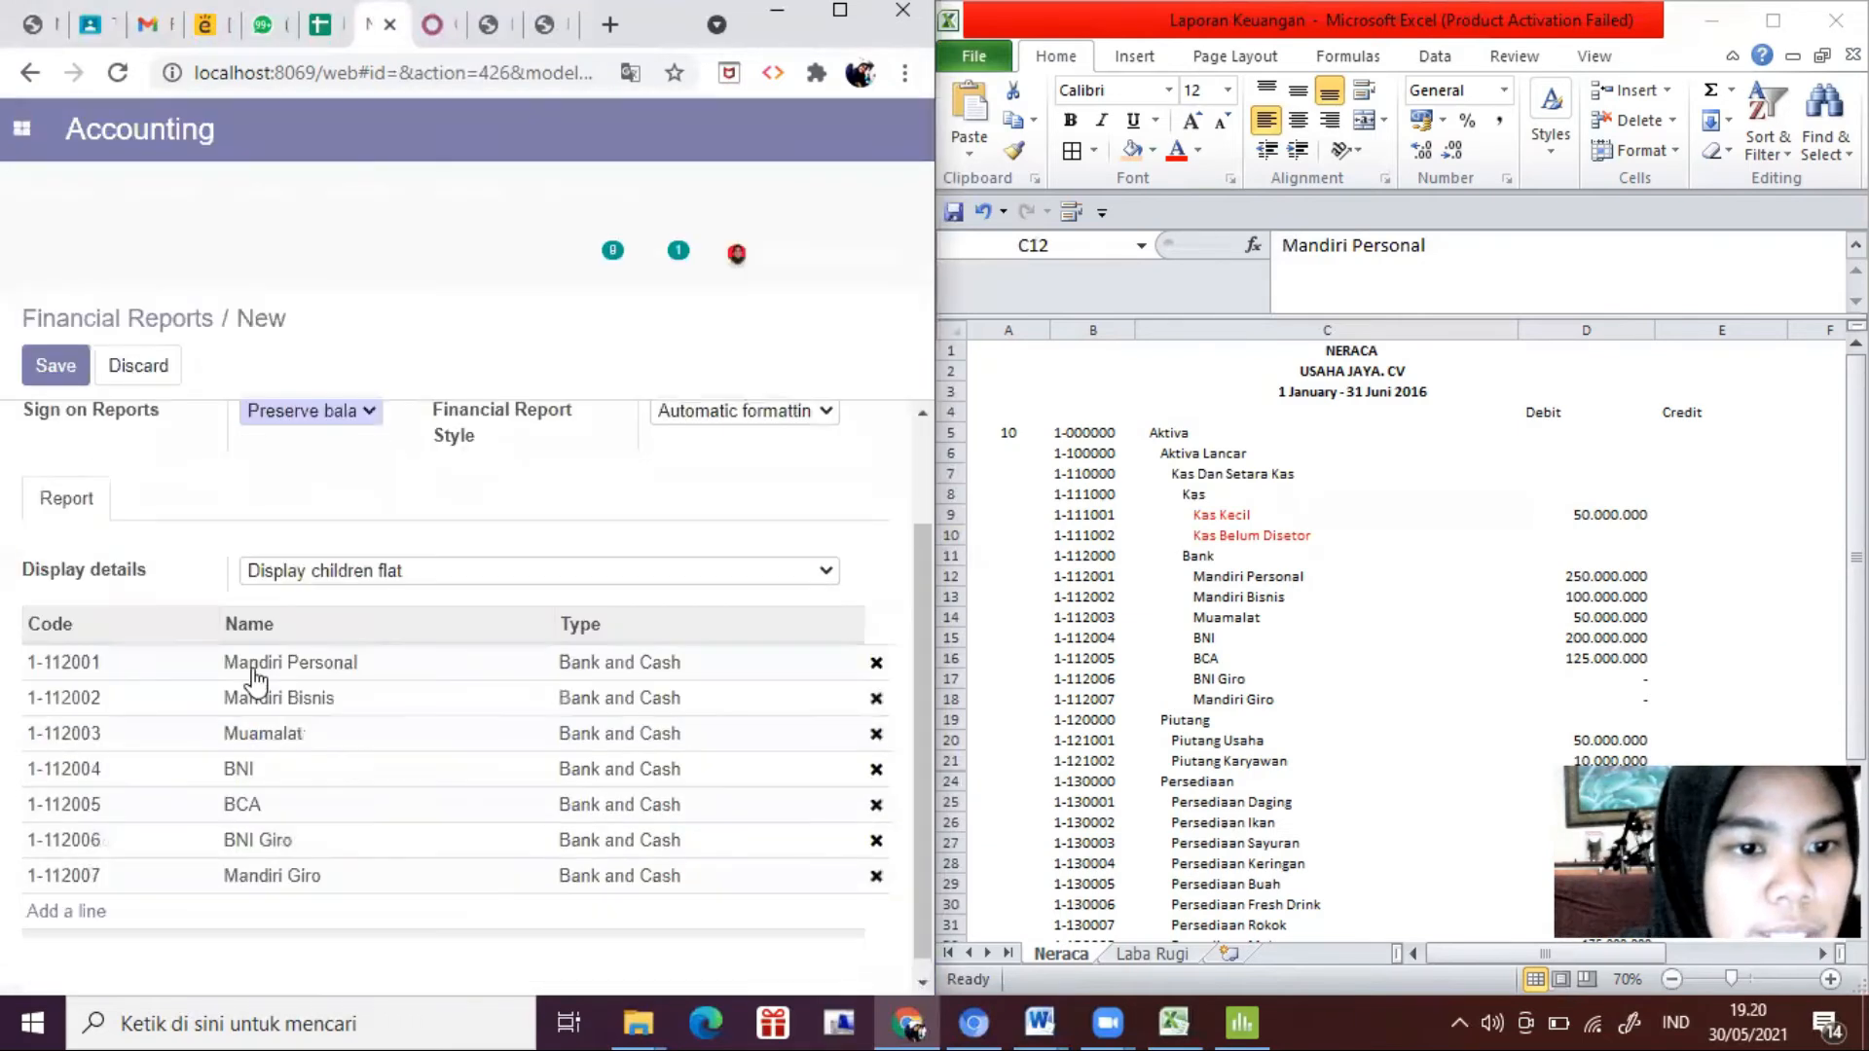
pyautogui.scroll(1, 107, 465)
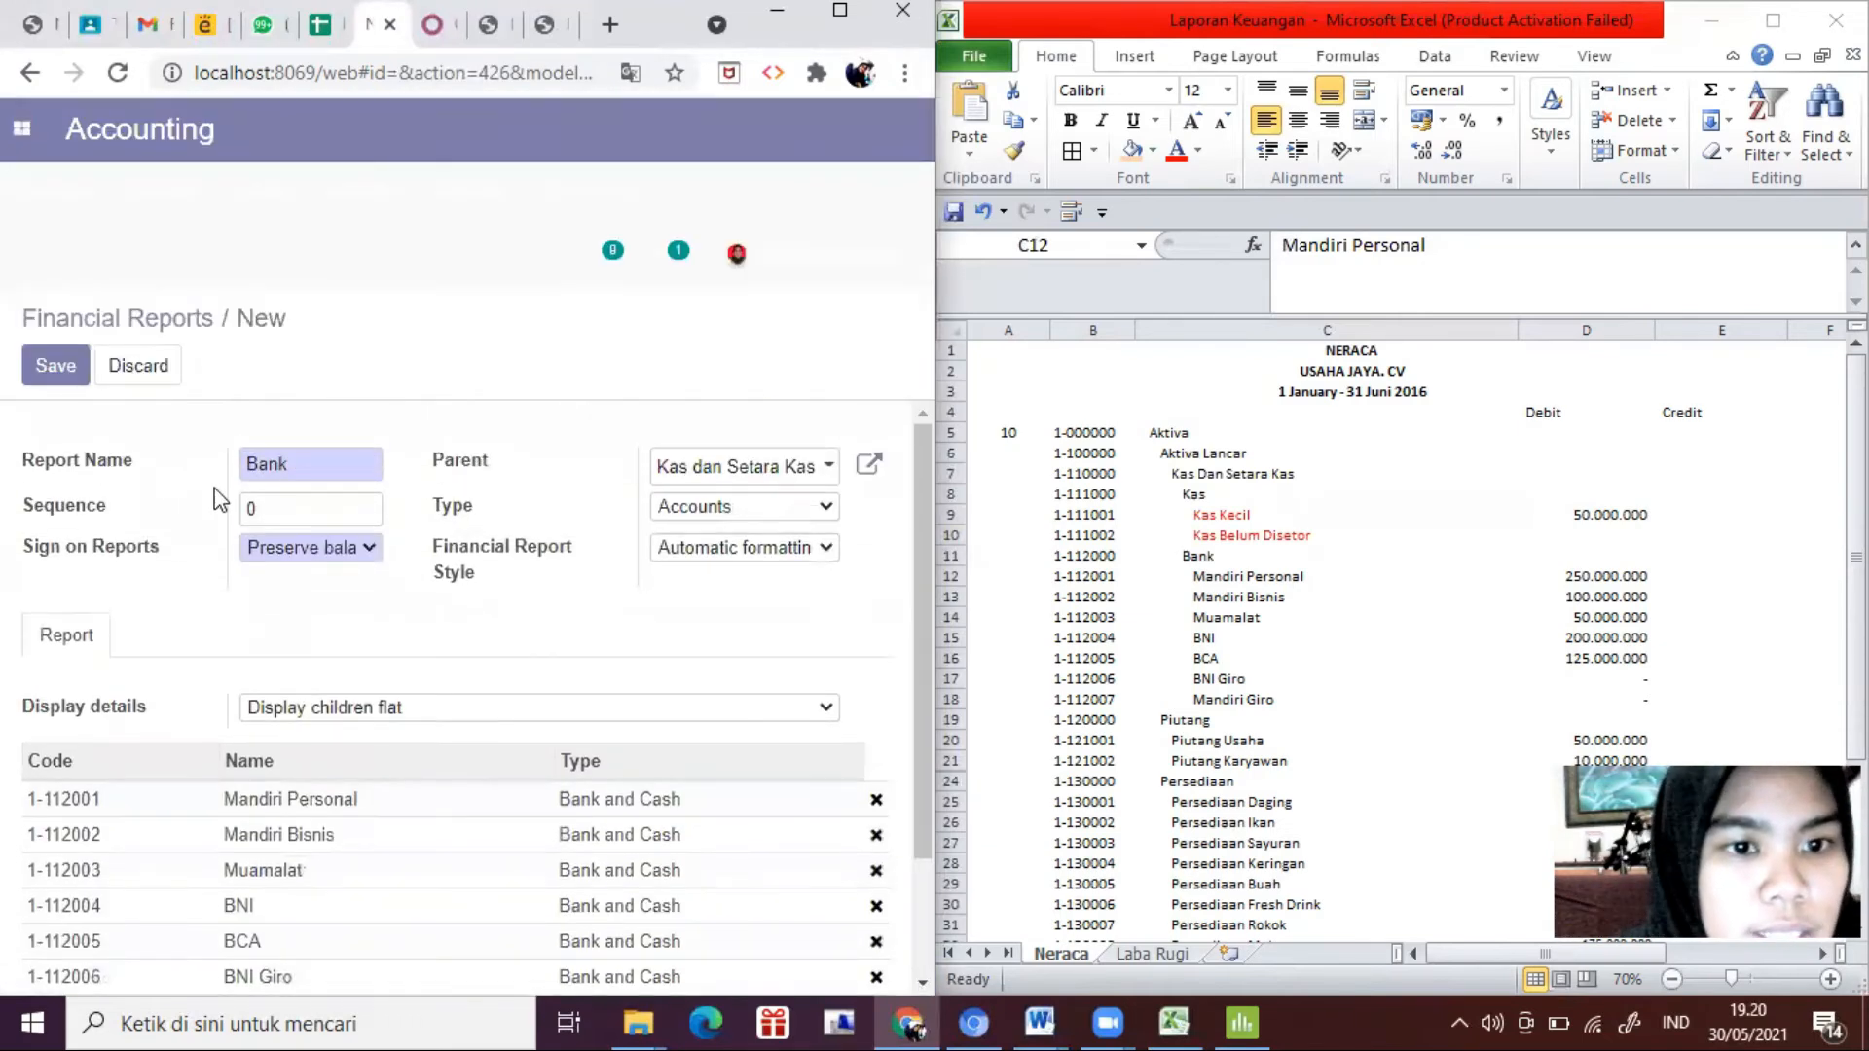
pyautogui.write('1')
pyautogui.click(56, 365)
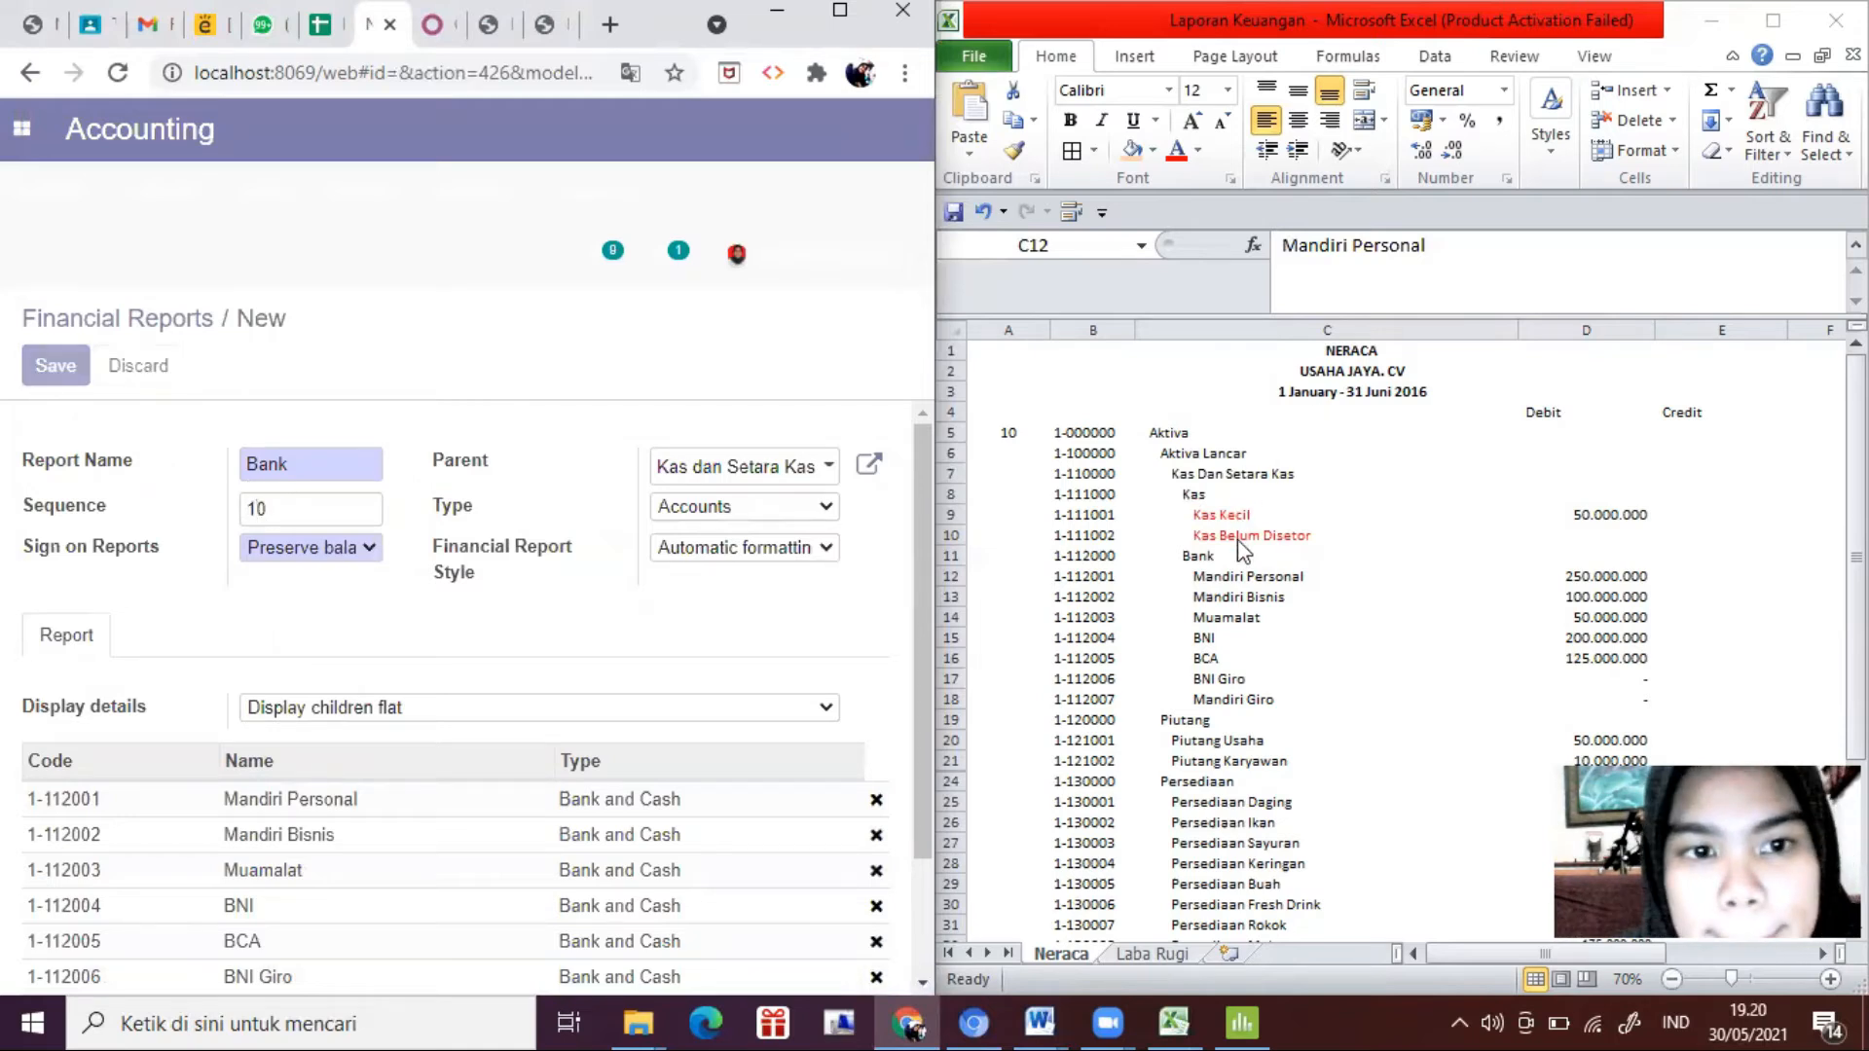
# Step: In the Excel balance sheet, colour the bank account names from Mandiri Personal through Mandiri Giro red
pyautogui.click(1236, 574)
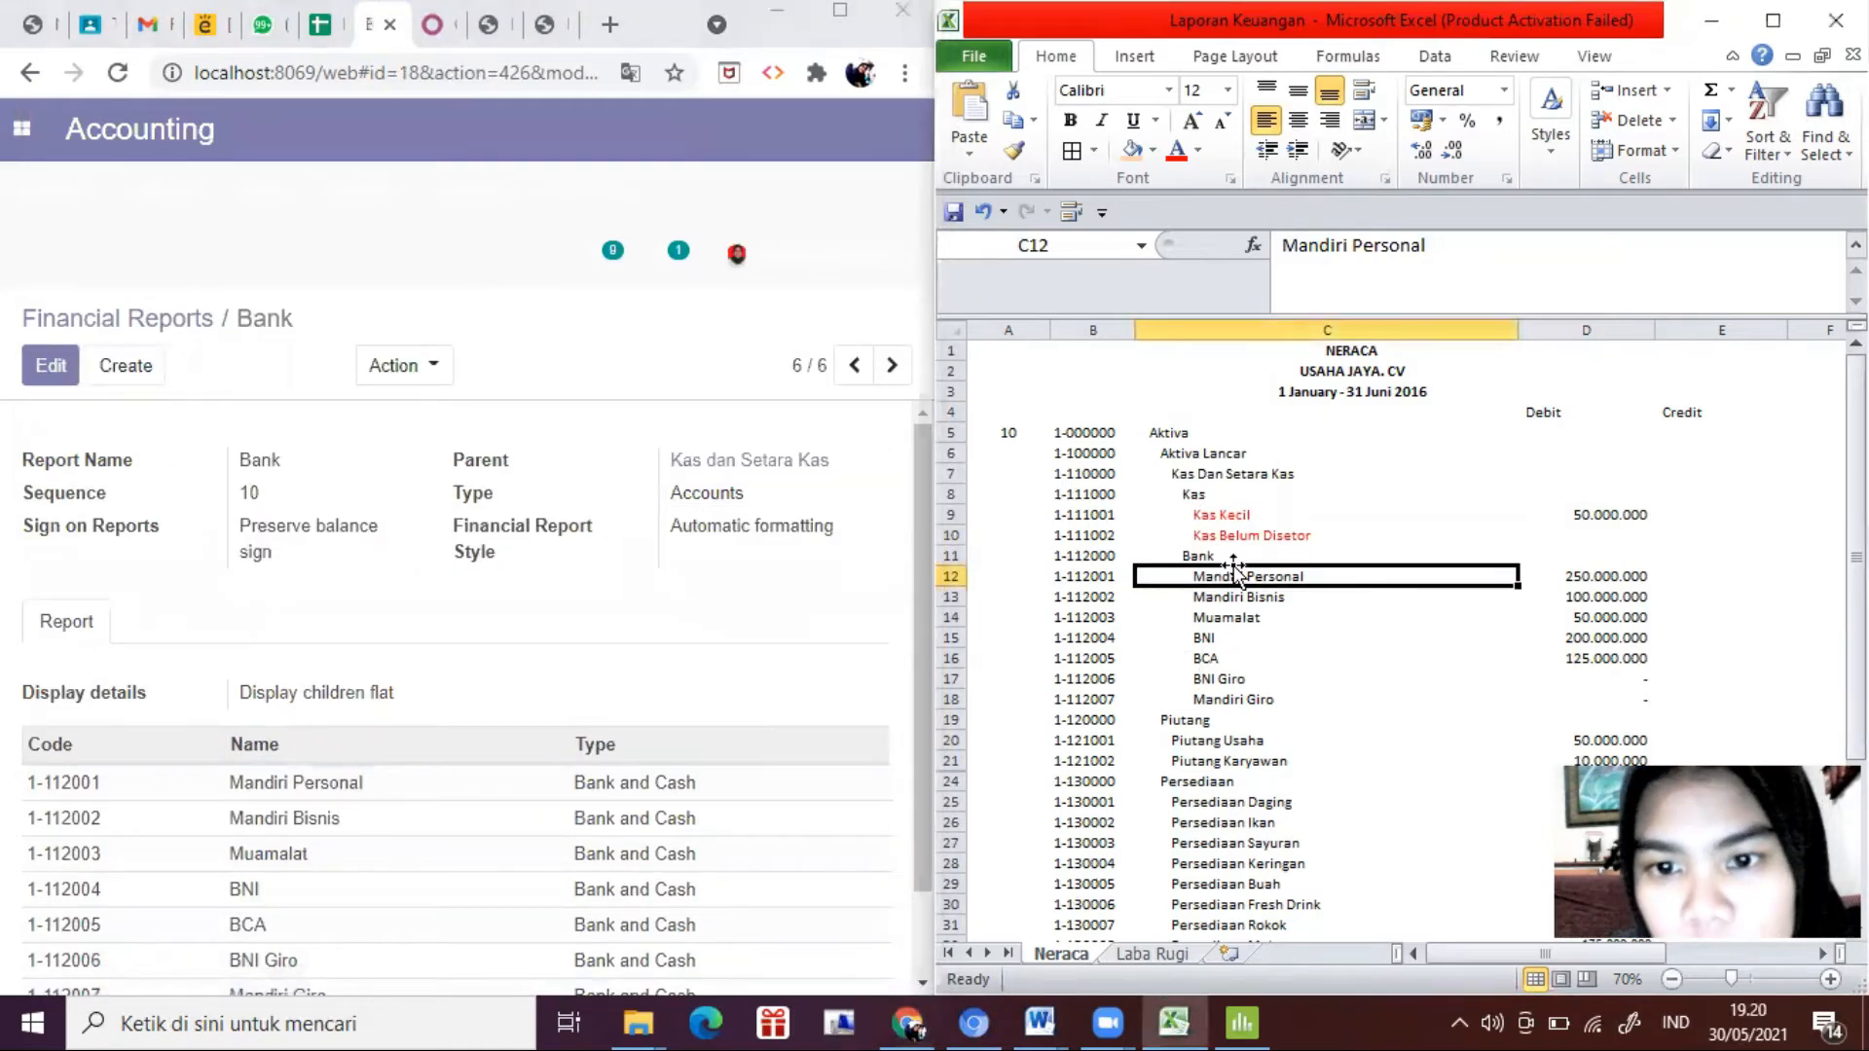
pyautogui.hotkey('shift', 'Down')
pyautogui.hotkey('shift', 'Down')
pyautogui.hotkey('shift', 'Down')
pyautogui.hotkey('shift', 'Down')
pyautogui.hotkey('shift', 'Down')
pyautogui.hotkey('shift', 'Down')
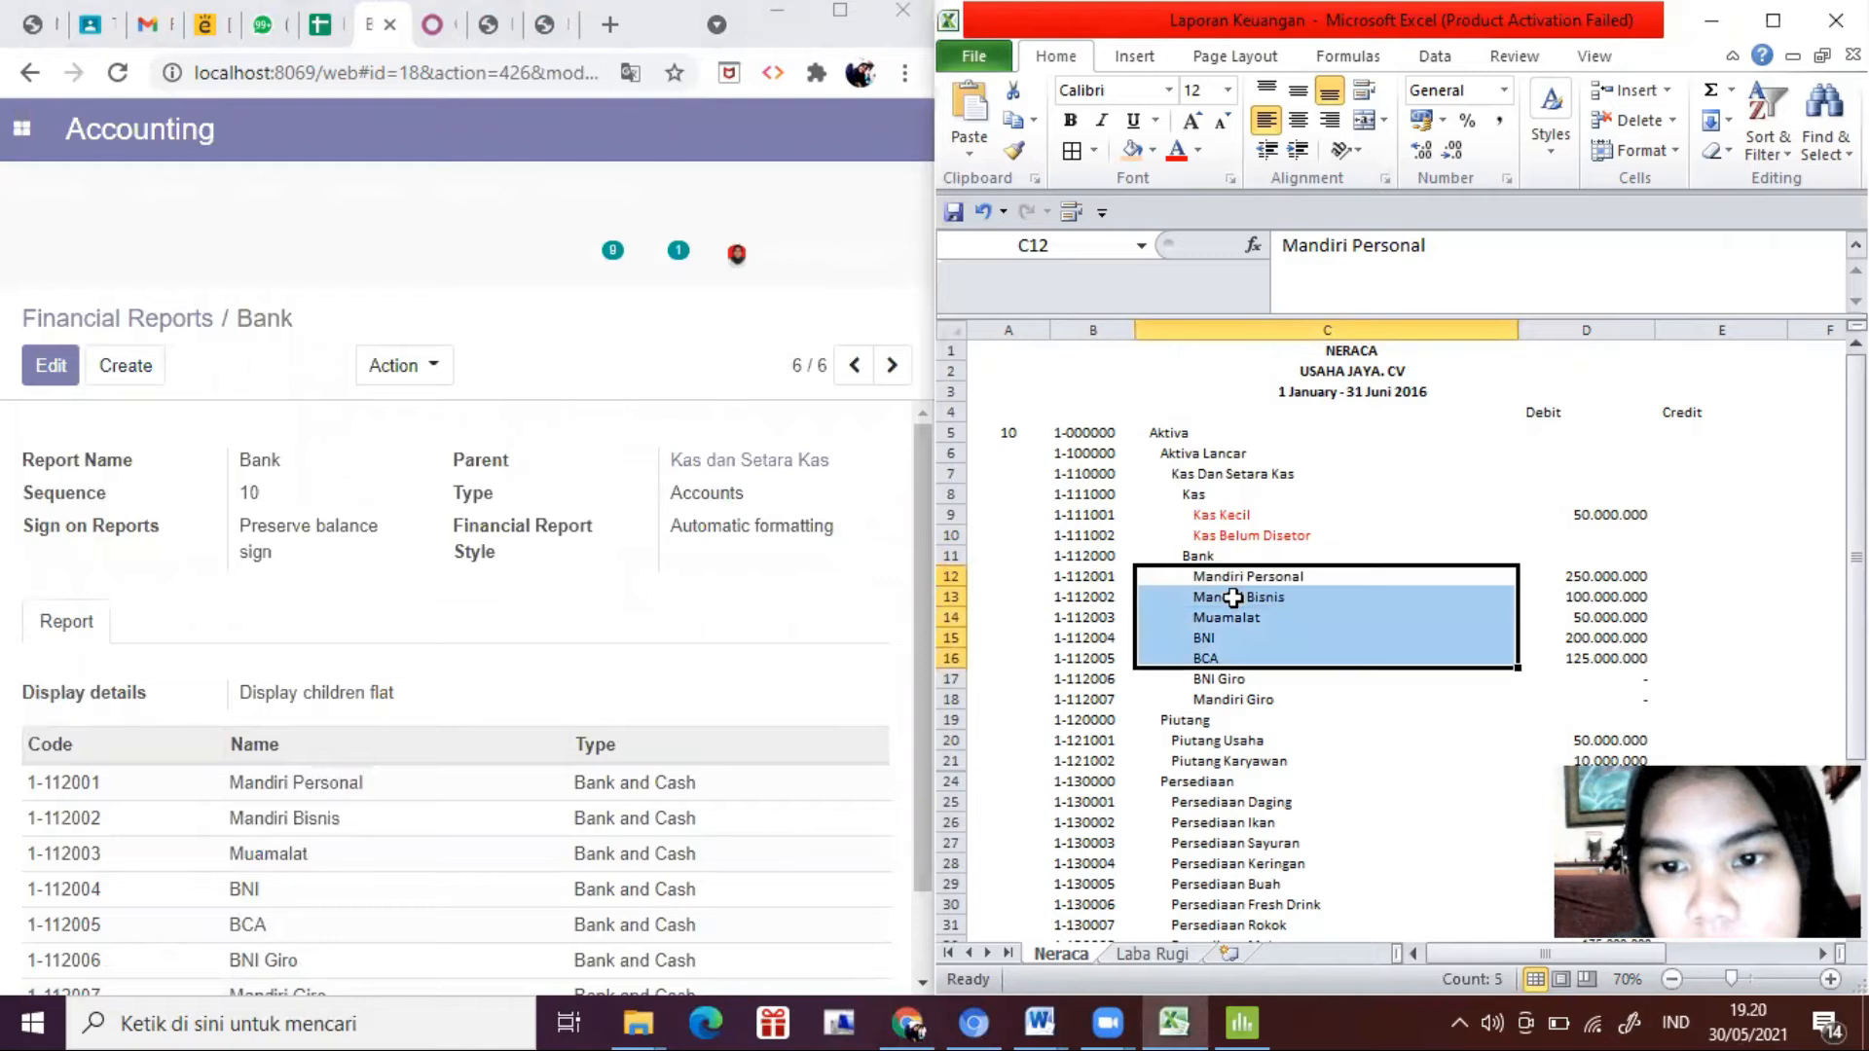
pyautogui.click(1184, 159)
pyautogui.click(1269, 535)
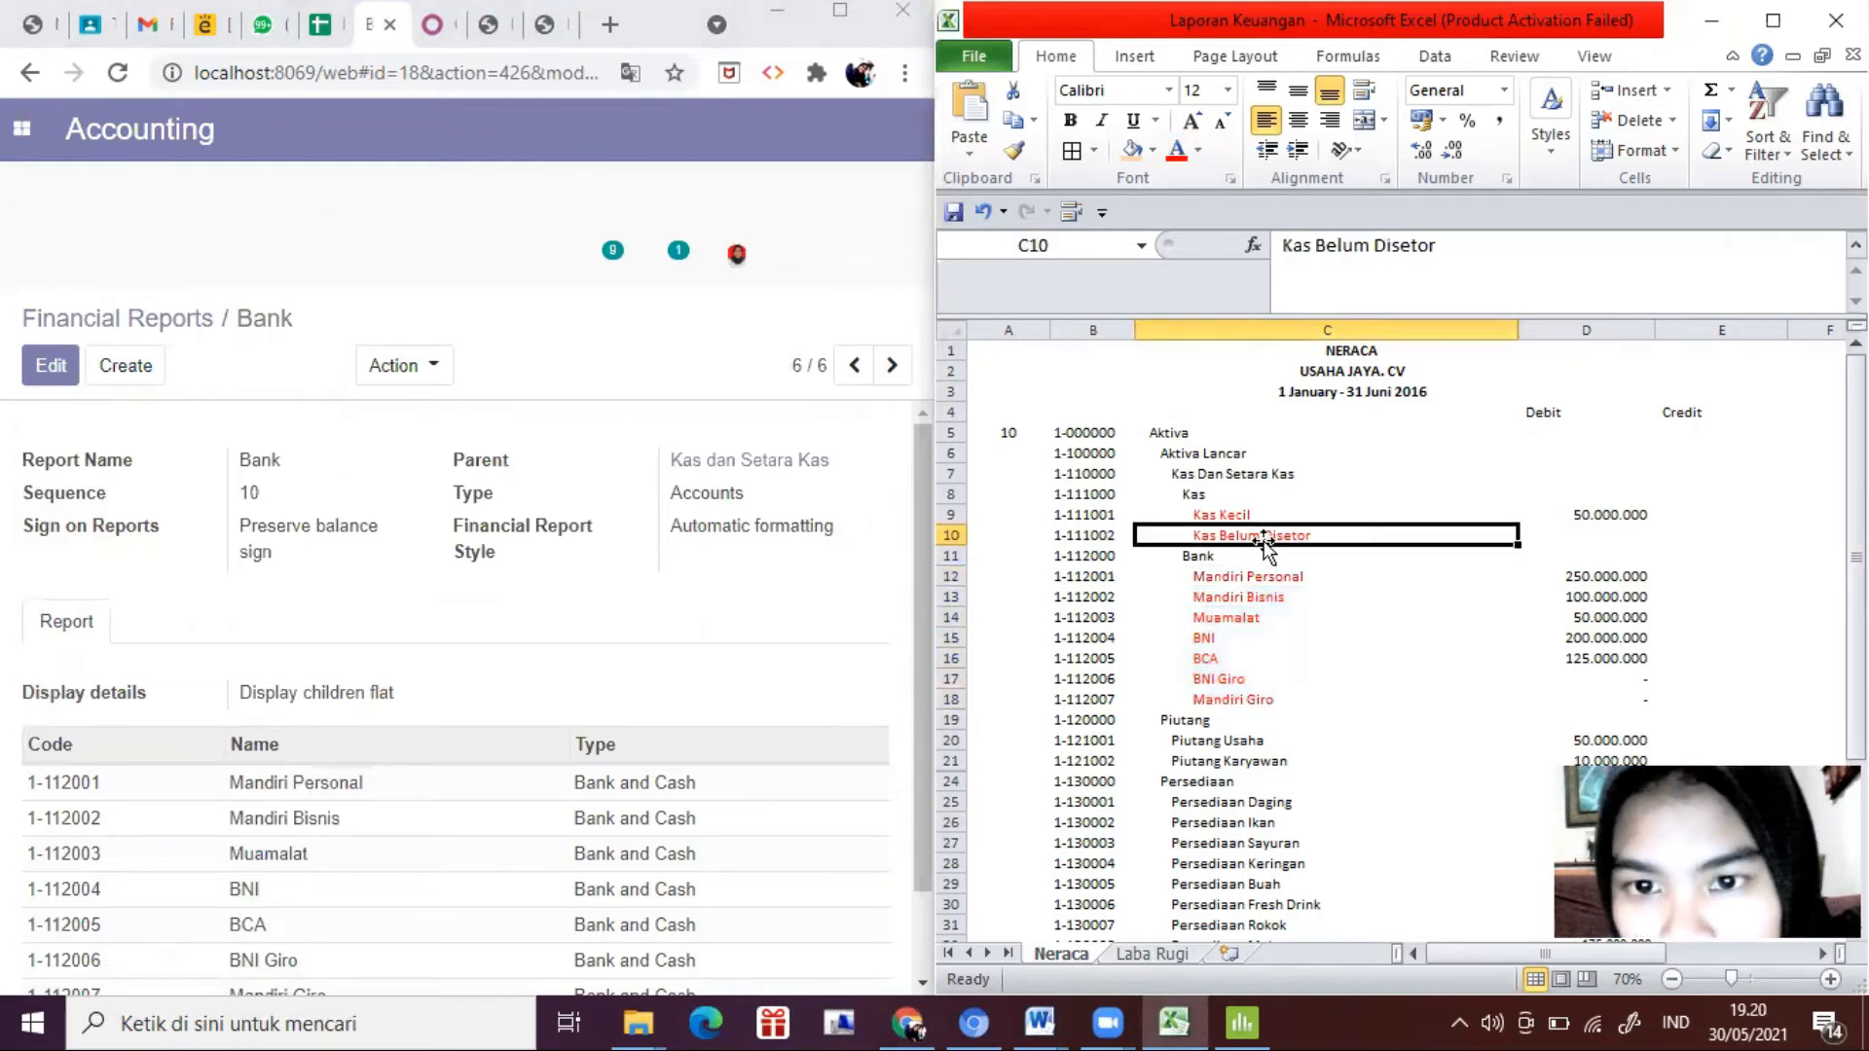
# Step: Start a new financial report in Odoo named Piutang with sequence 10, following the Piutang row of the Excel balance sheet
pyautogui.click(1216, 726)
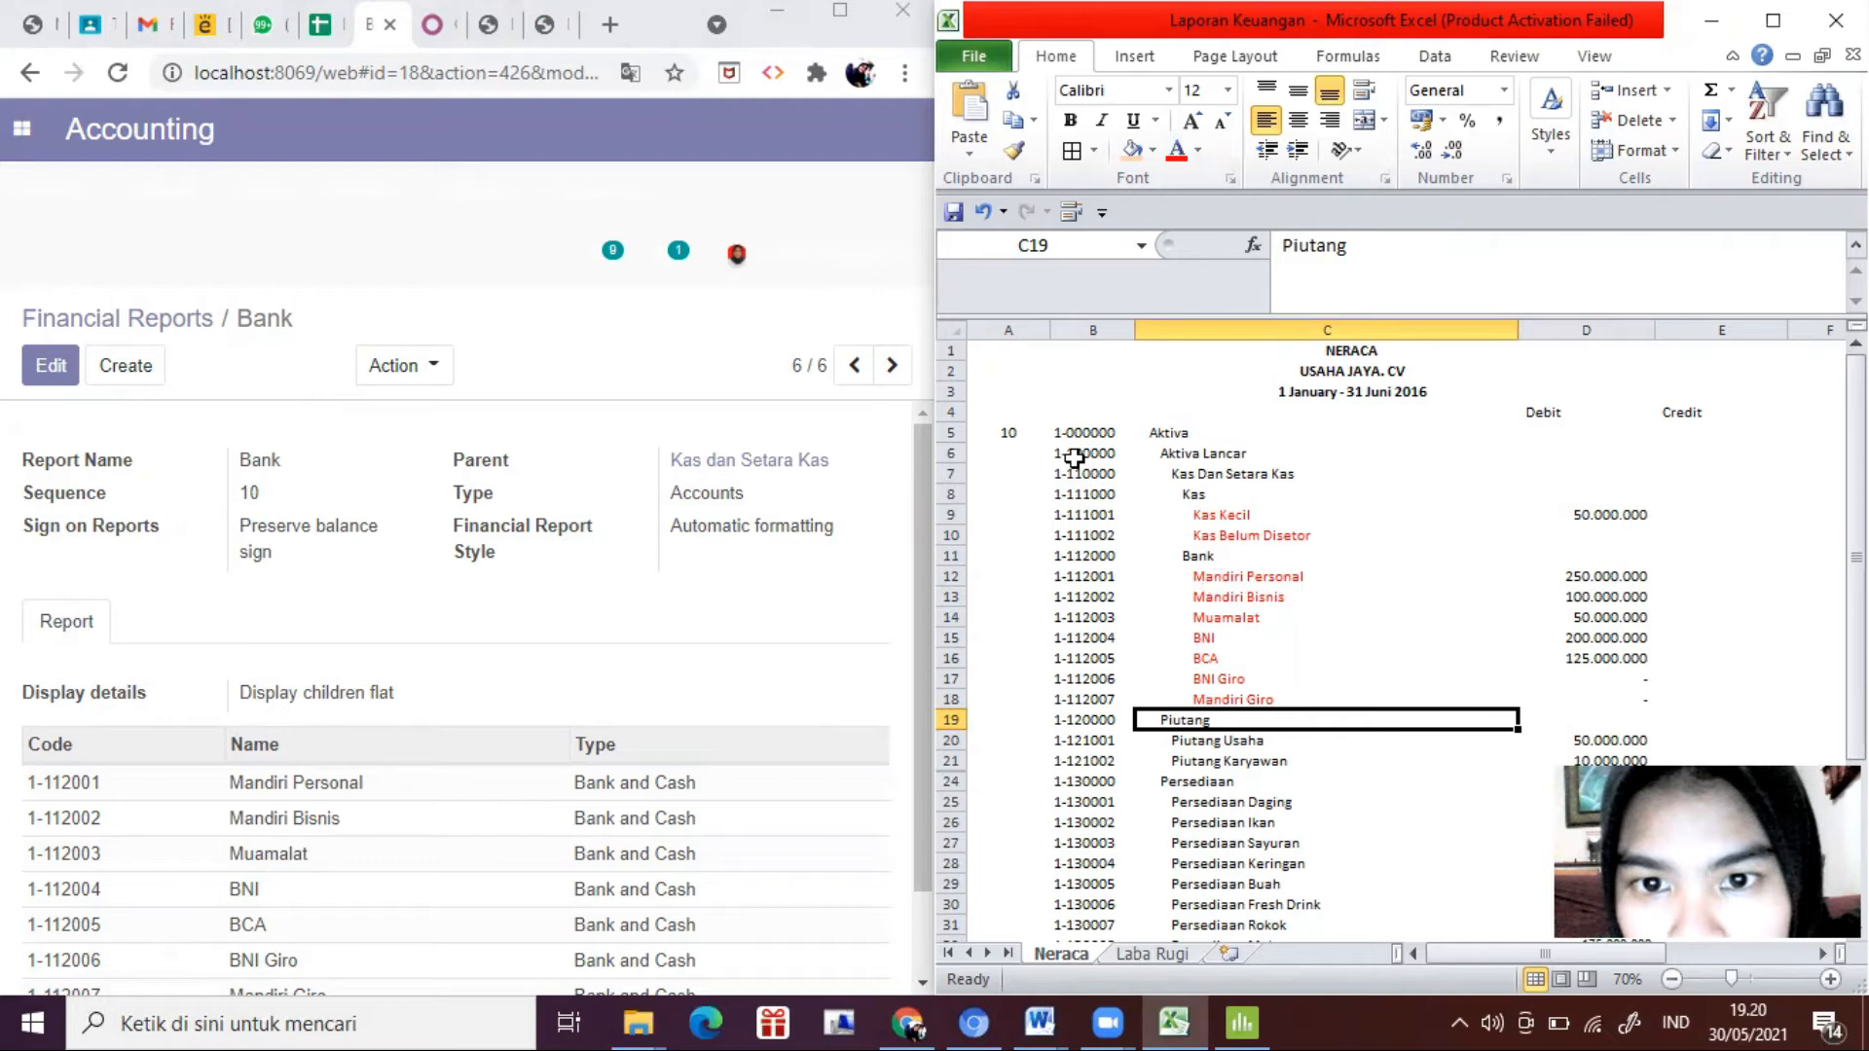
pyautogui.click(123, 374)
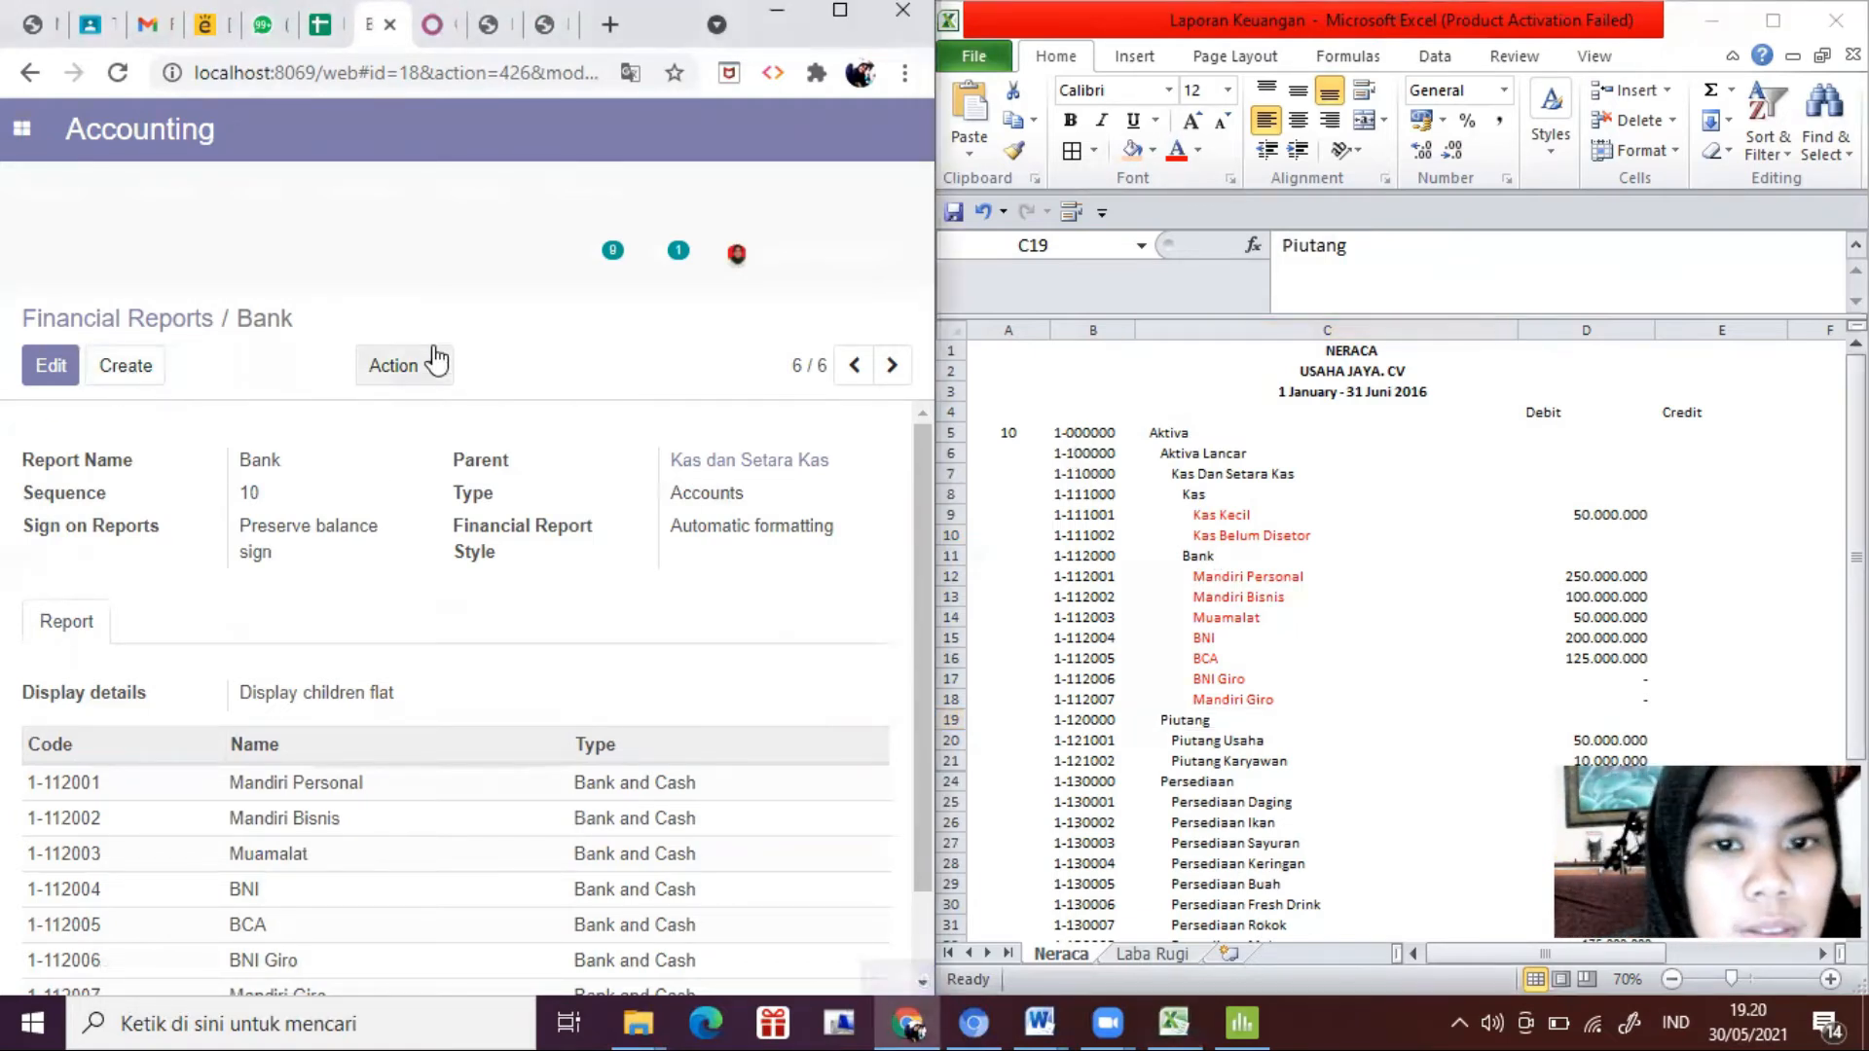
pyautogui.click(317, 465)
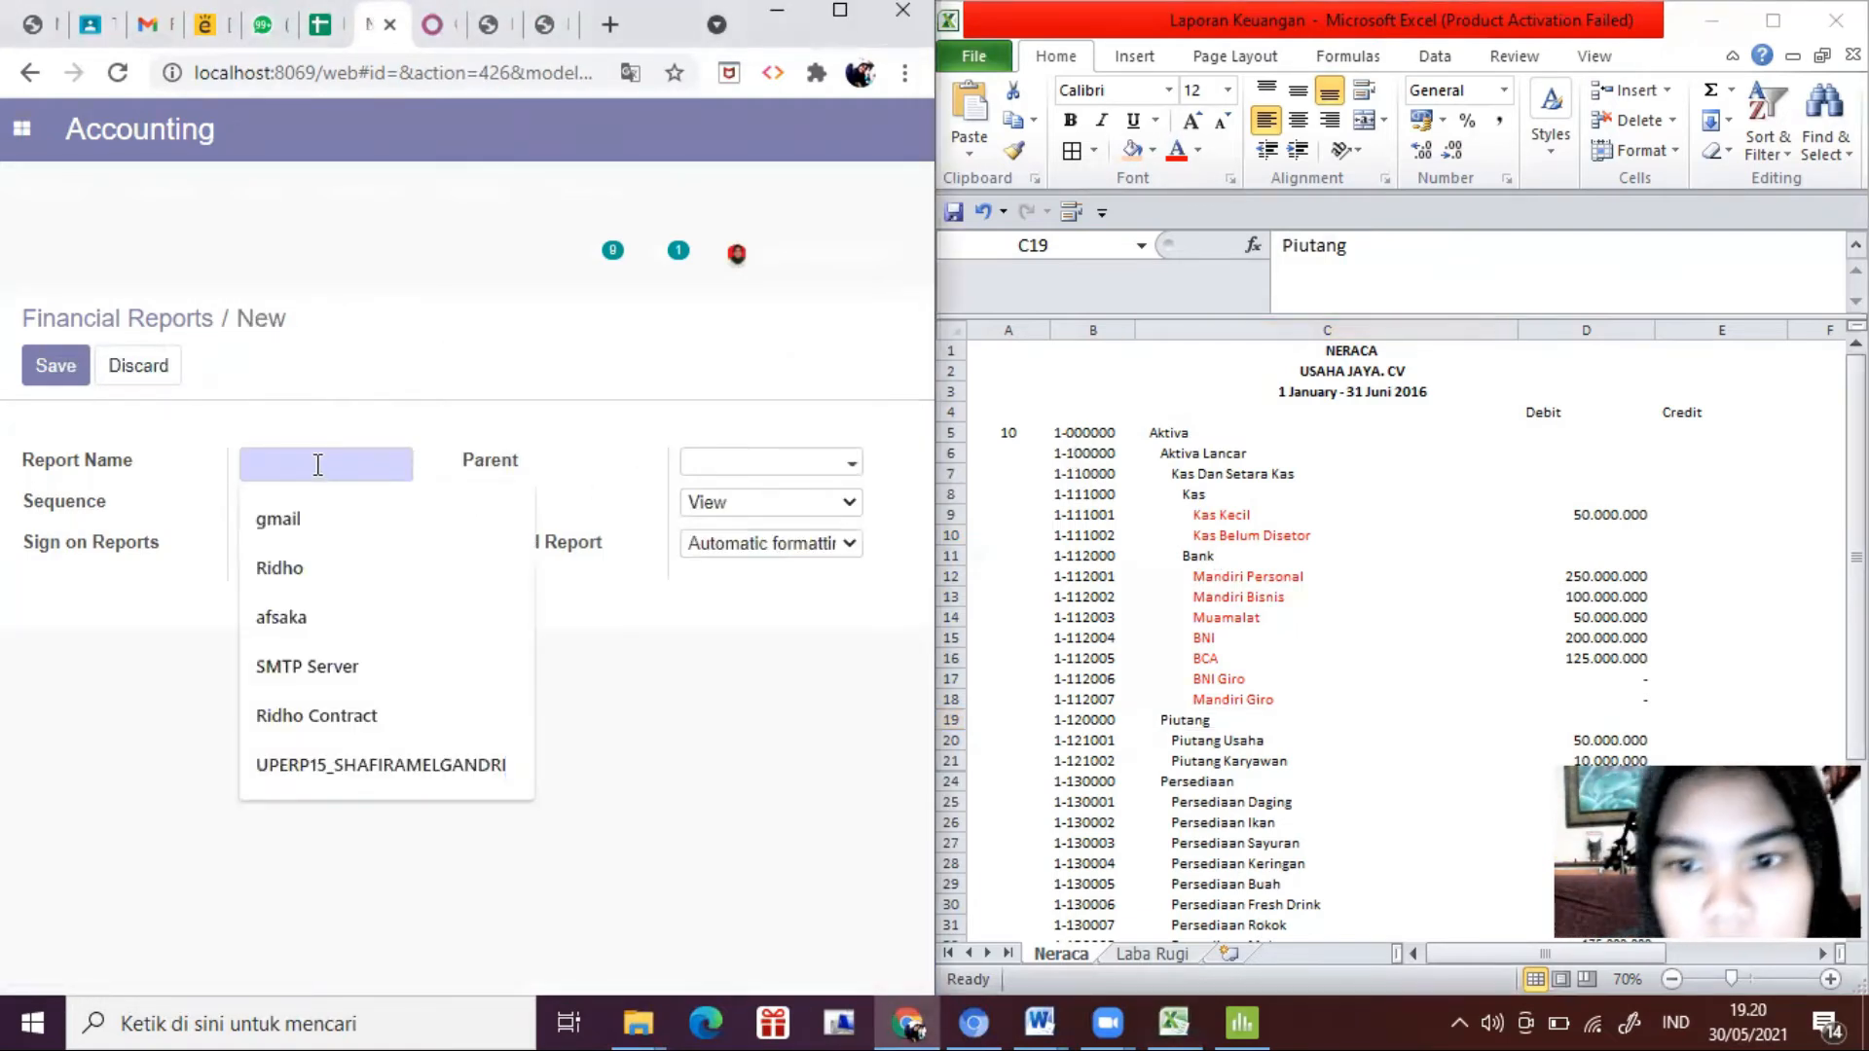
pyautogui.write('Piutang')
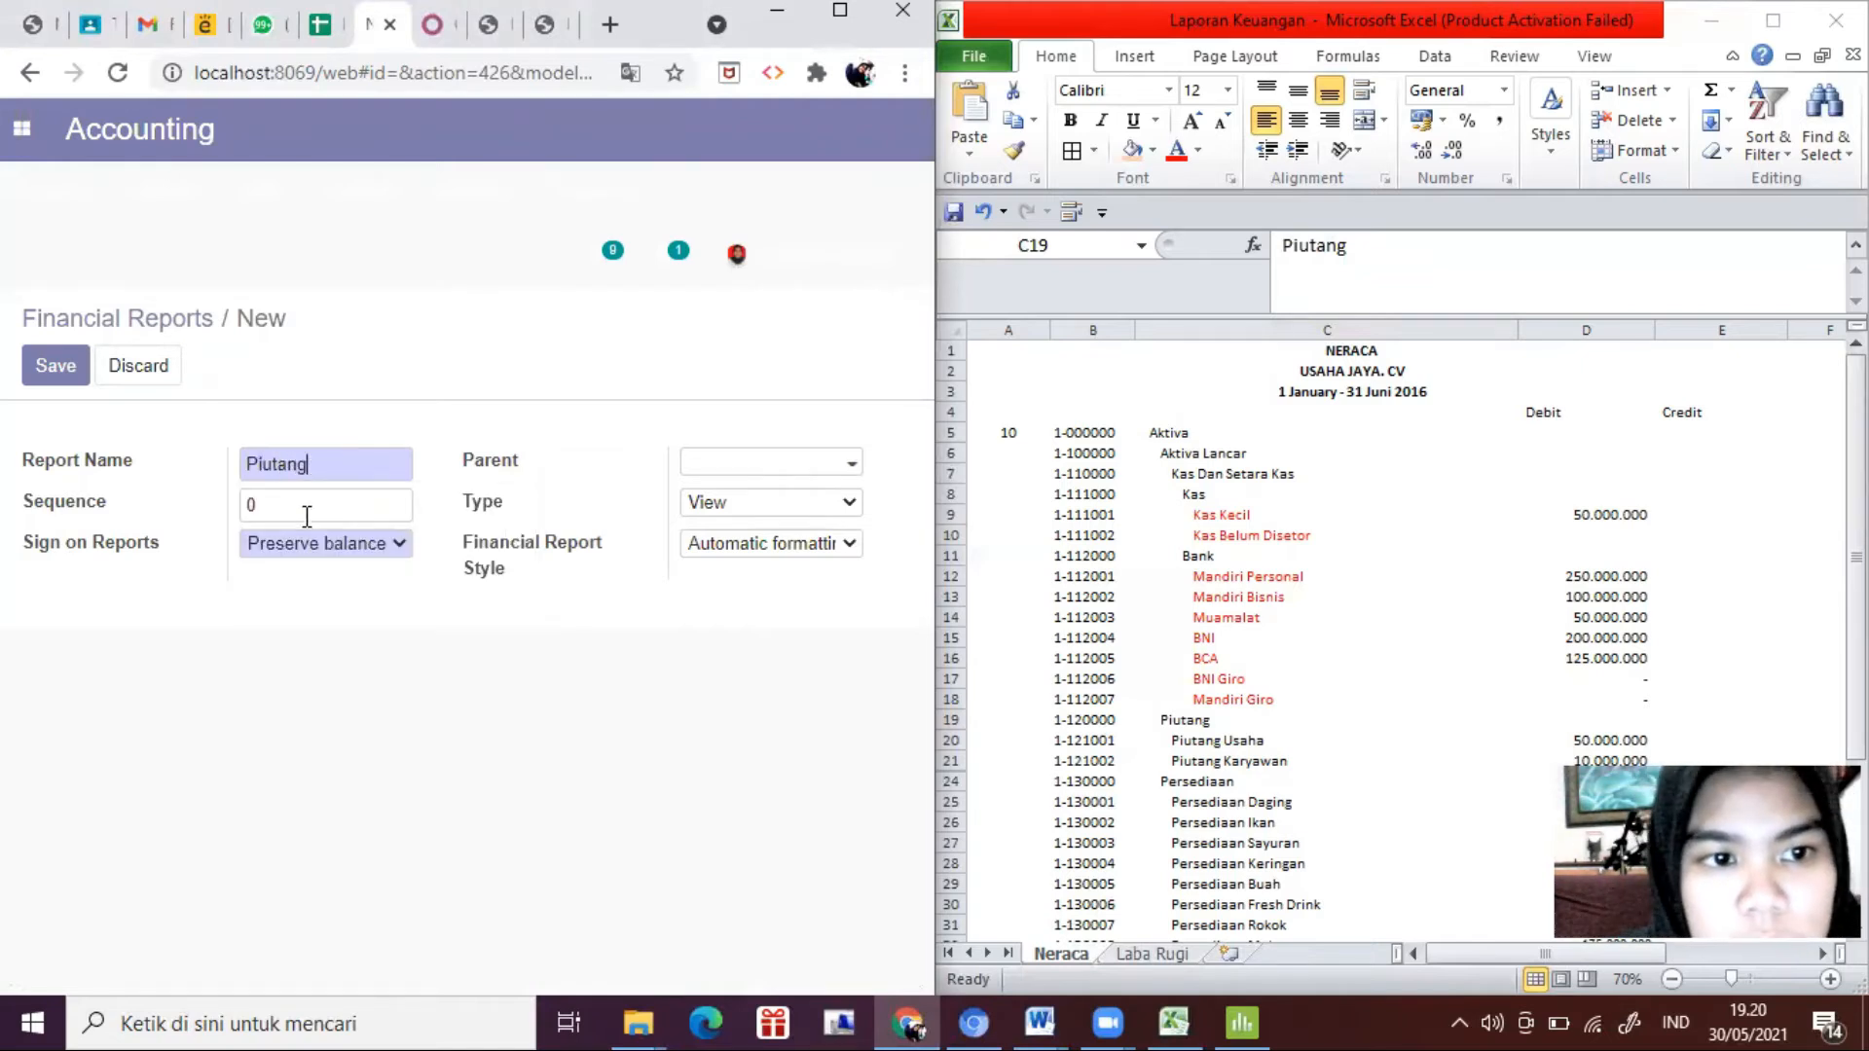
# Step: Set the Piutang report's parent to the existing Aktiva Lancar report
pyautogui.click(743, 464)
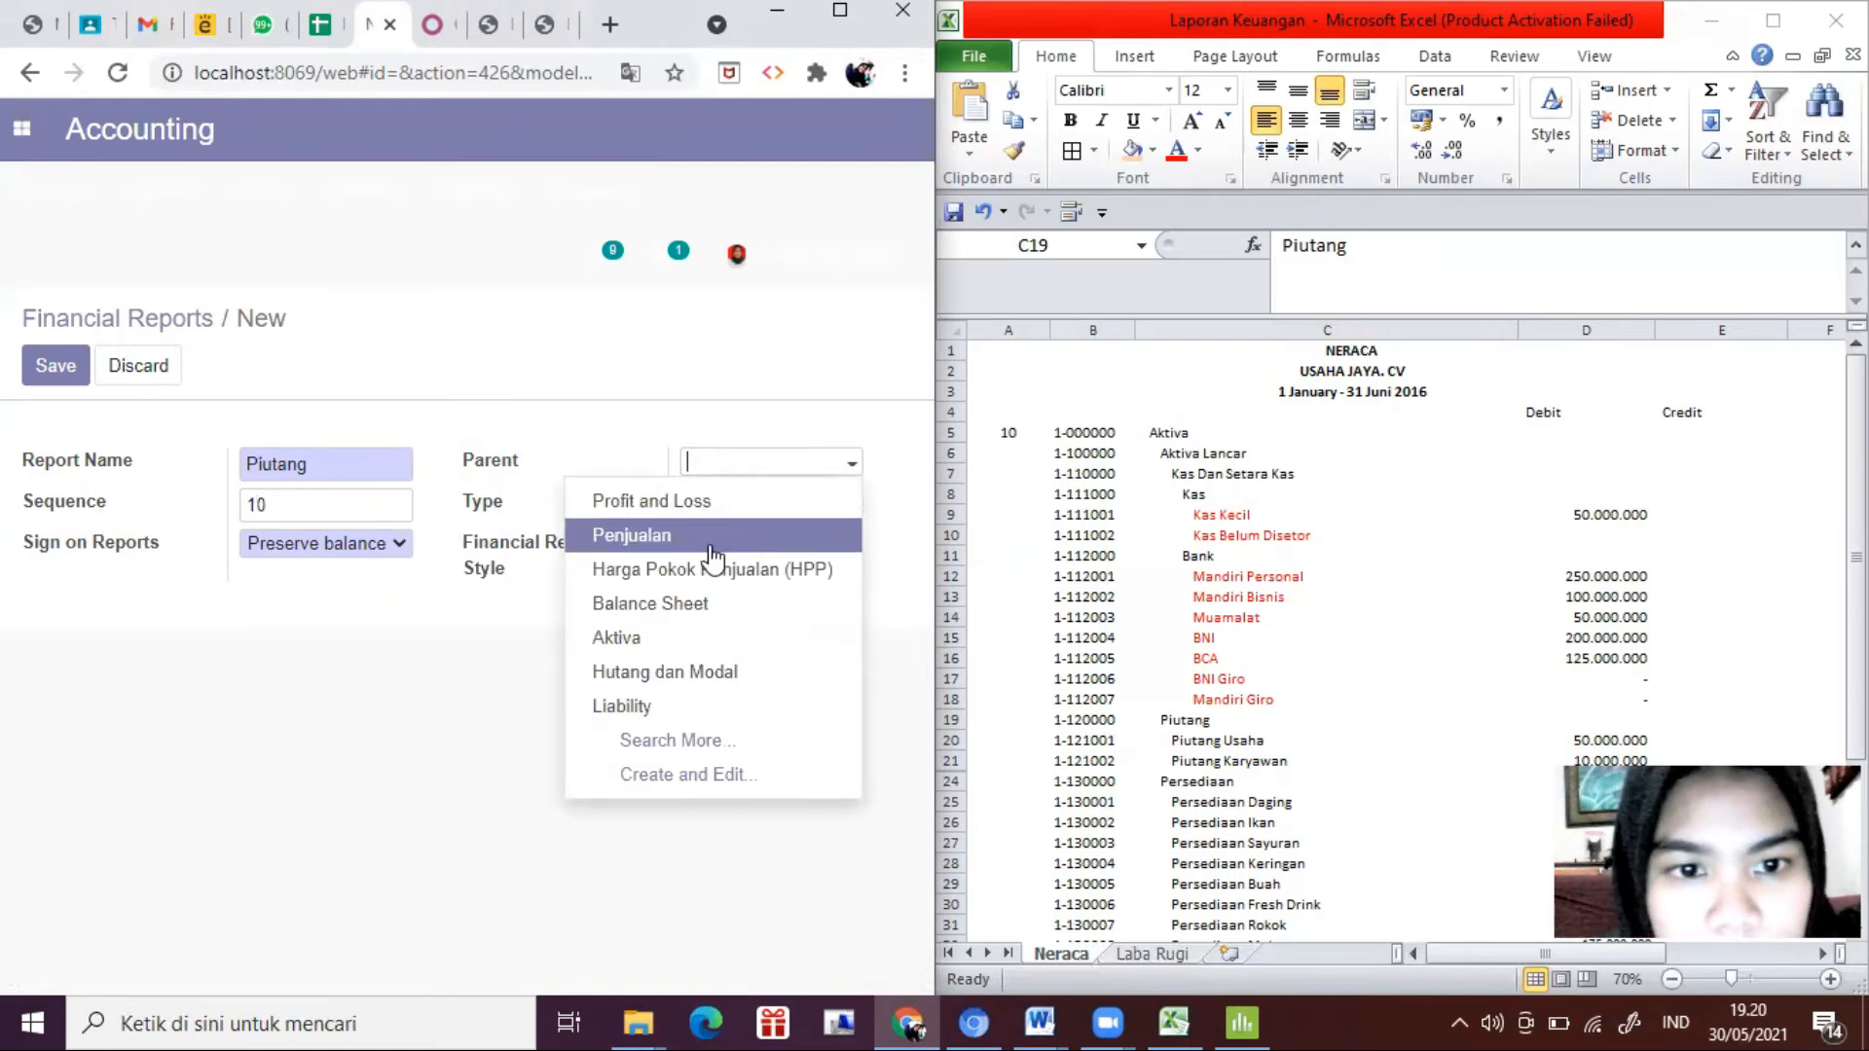
pyautogui.write('aktiva lanca')
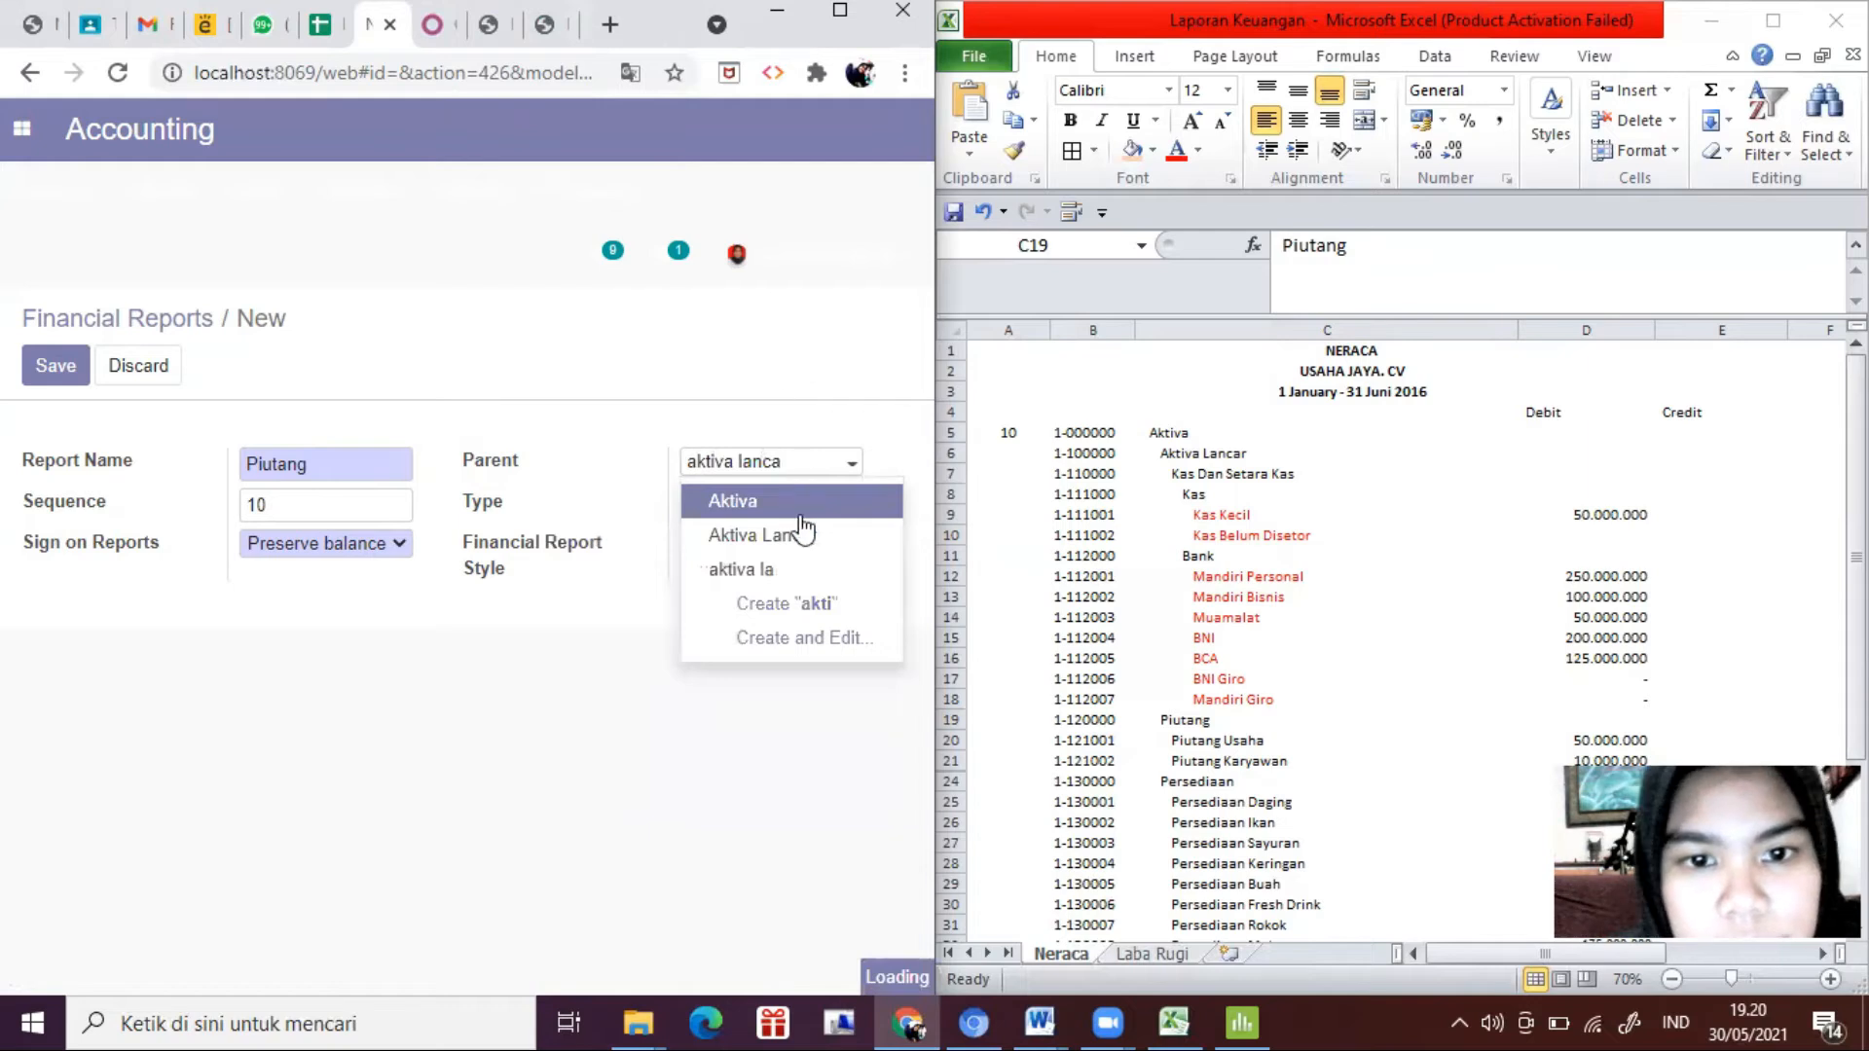
pyautogui.click(803, 532)
pyautogui.click(810, 471)
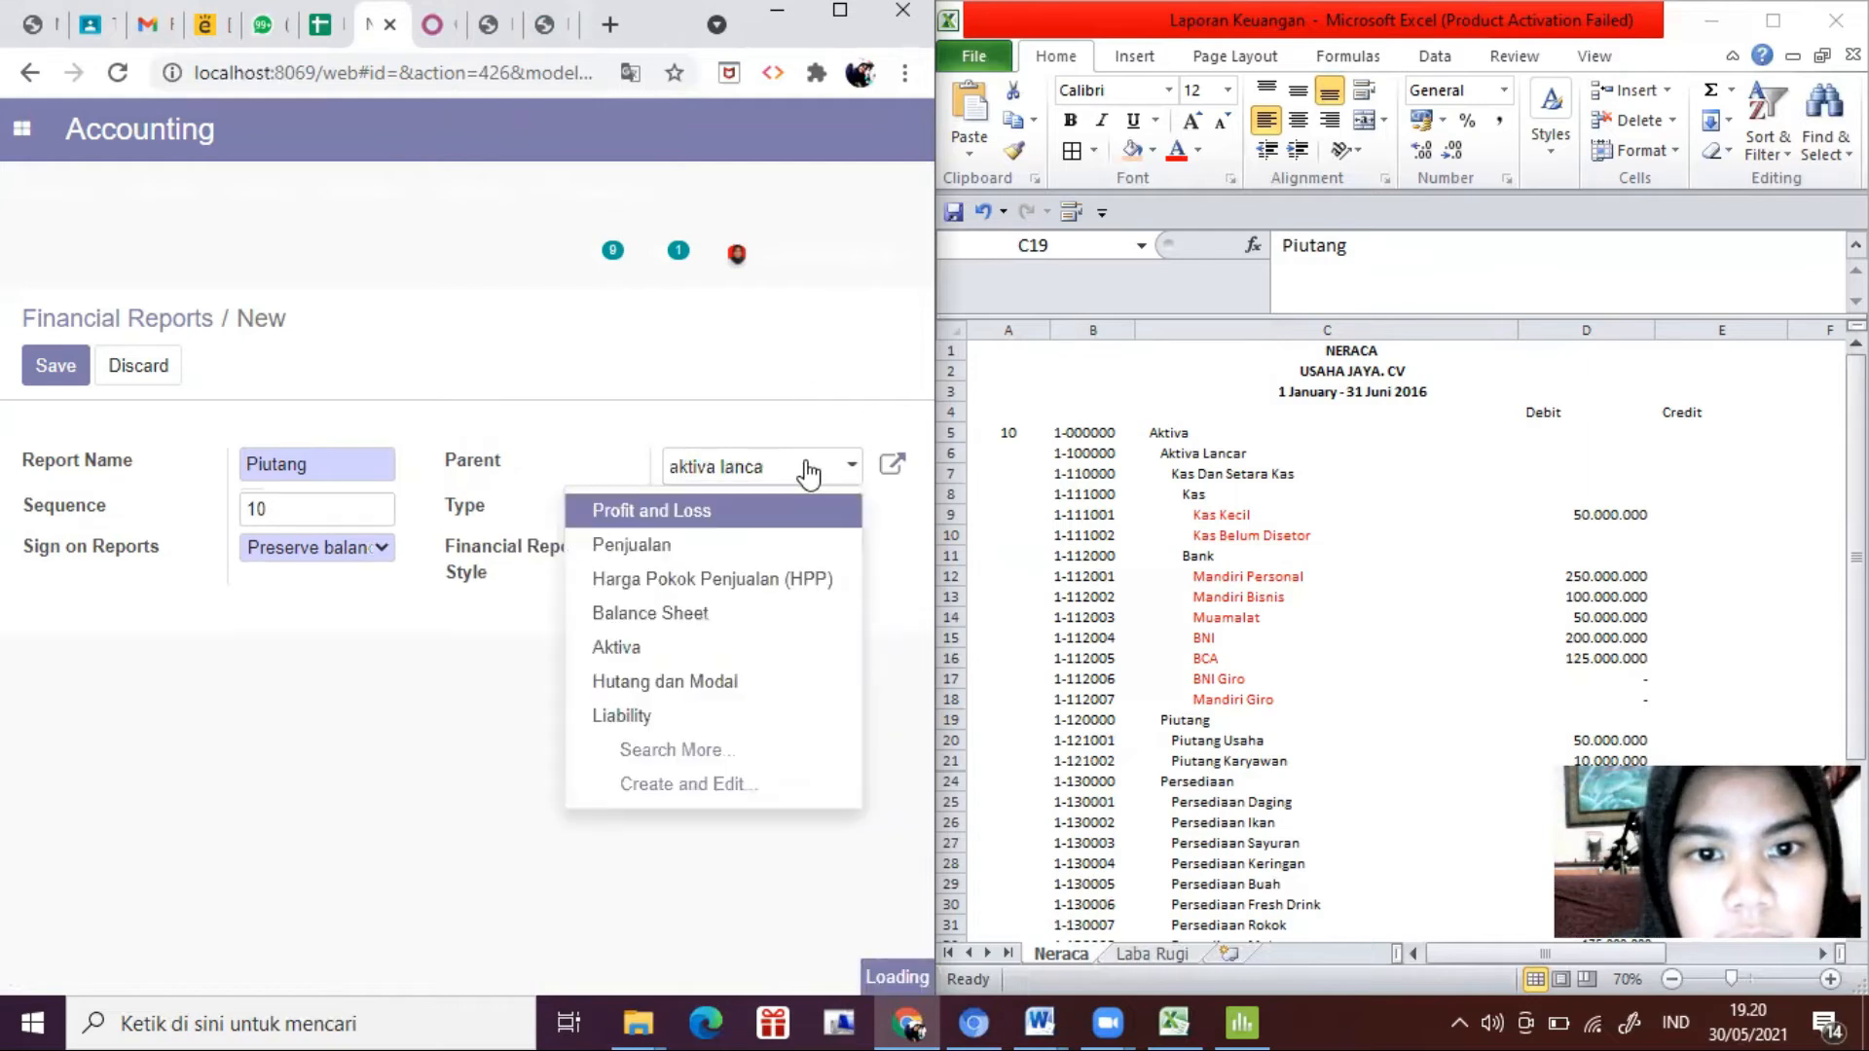
pyautogui.press('BackSpace')
pyautogui.press('BackSpace')
pyautogui.press('BackSpace')
pyautogui.press('BackSpace')
pyautogui.press('BackSpace')
pyautogui.press('BackSpace')
pyautogui.press('BackSpace')
pyautogui.press('BackSpace')
pyautogui.press('BackSpace')
pyautogui.press('BackSpace')
pyautogui.press('BackSpace')
pyautogui.press('BackSpace')
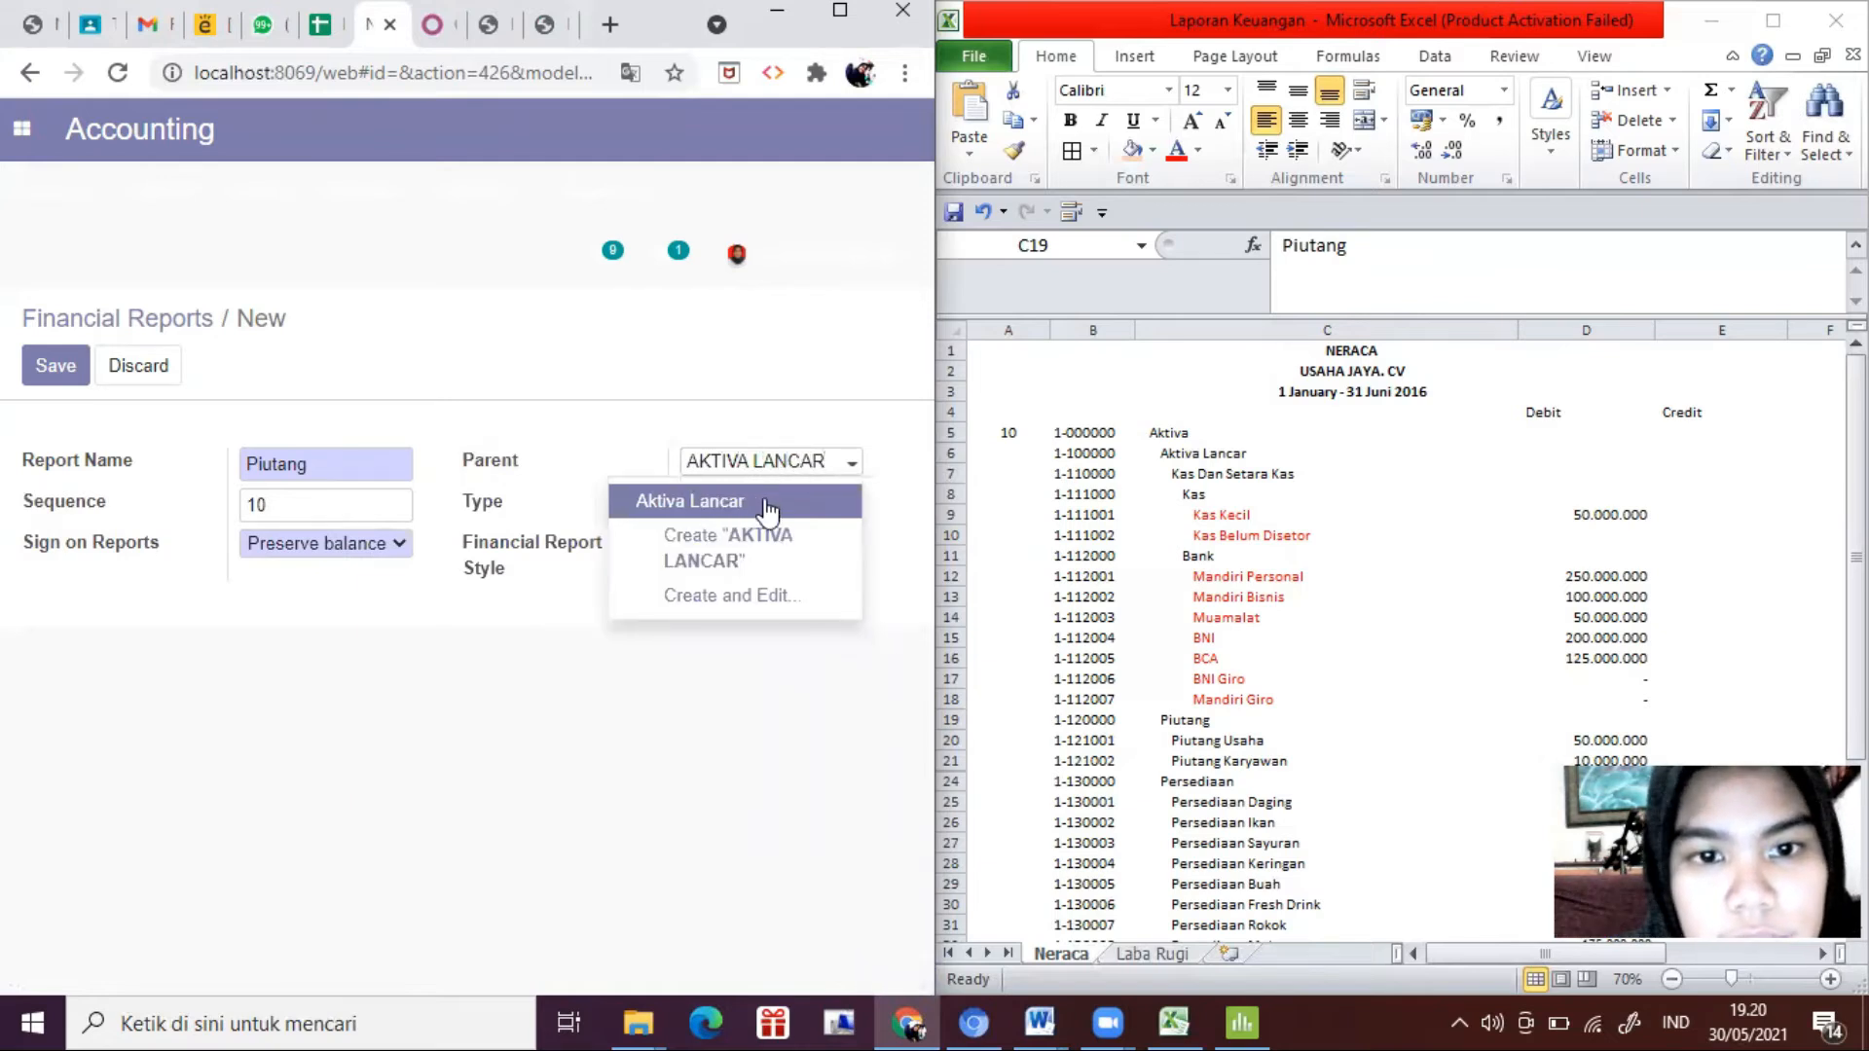
pyautogui.click(773, 506)
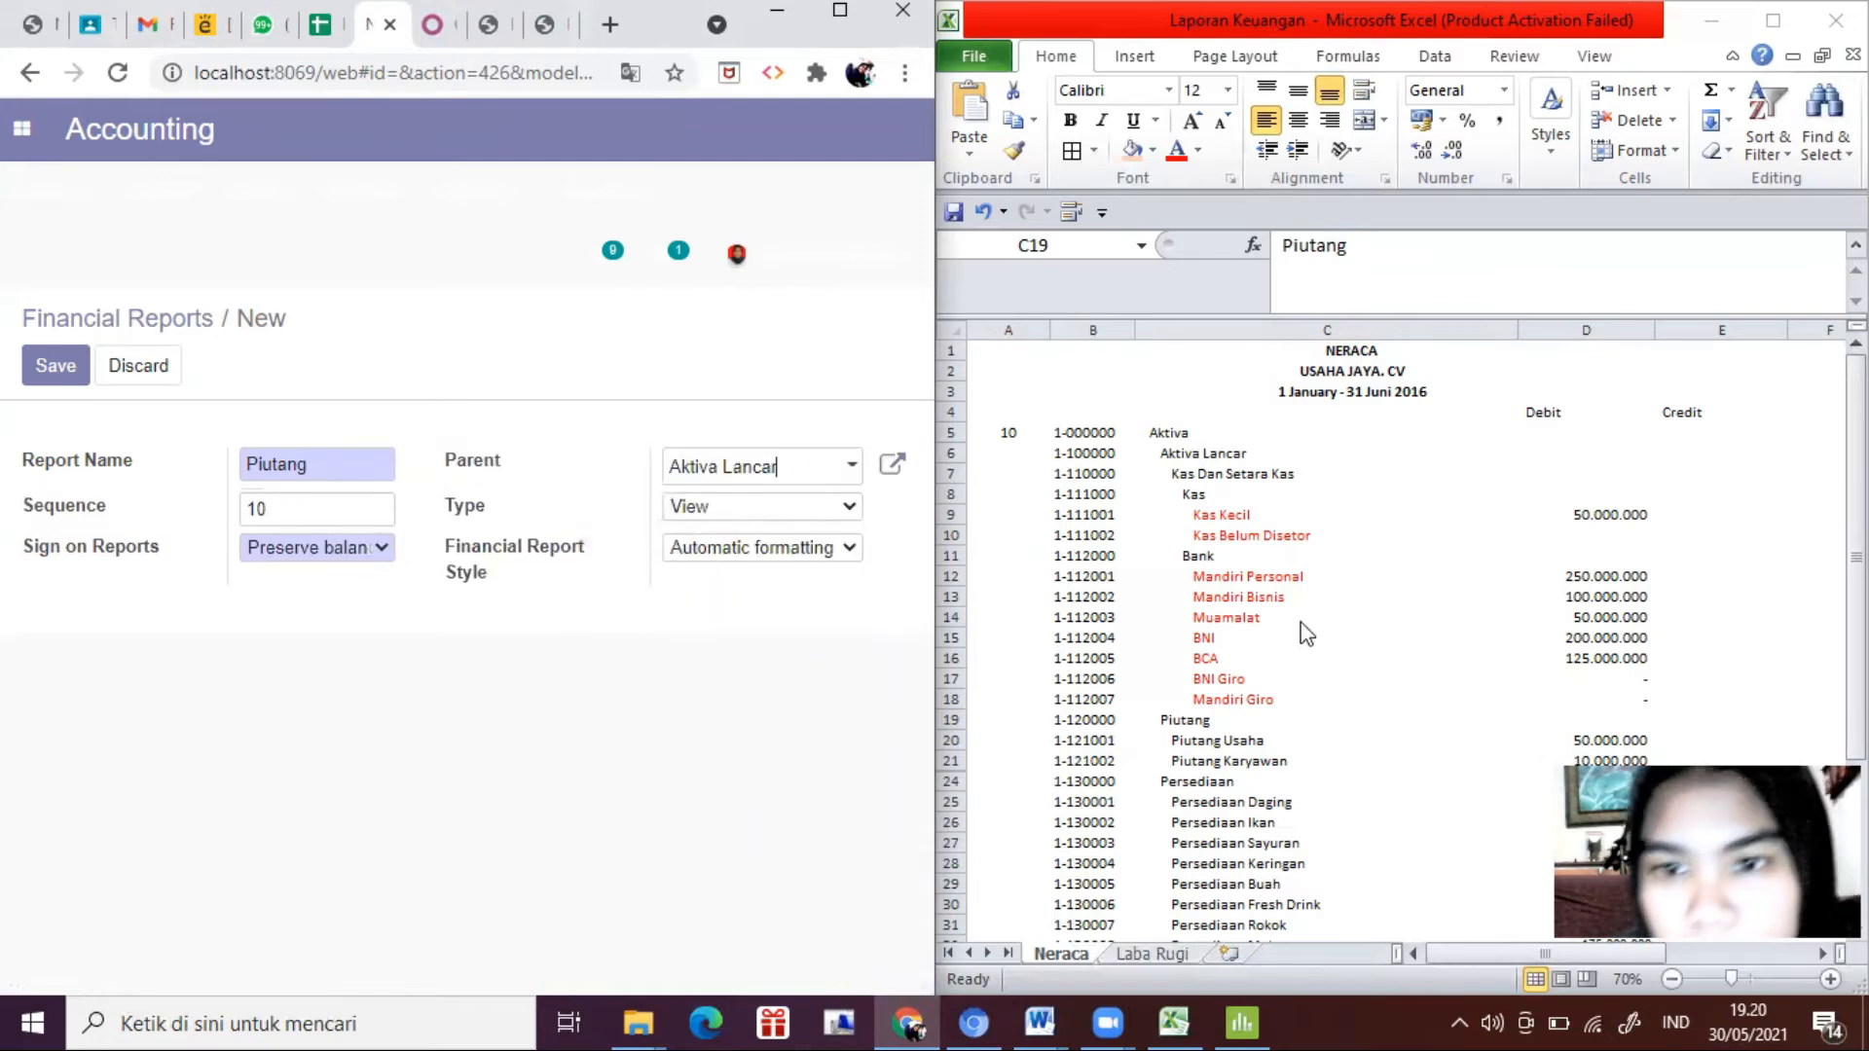
# Step: Select Piutang Usaha and Piutang Karyawan in the Excel sheet, then set the Piutang report's type to Accounts with Display children with hierarchy
pyautogui.click(1223, 724)
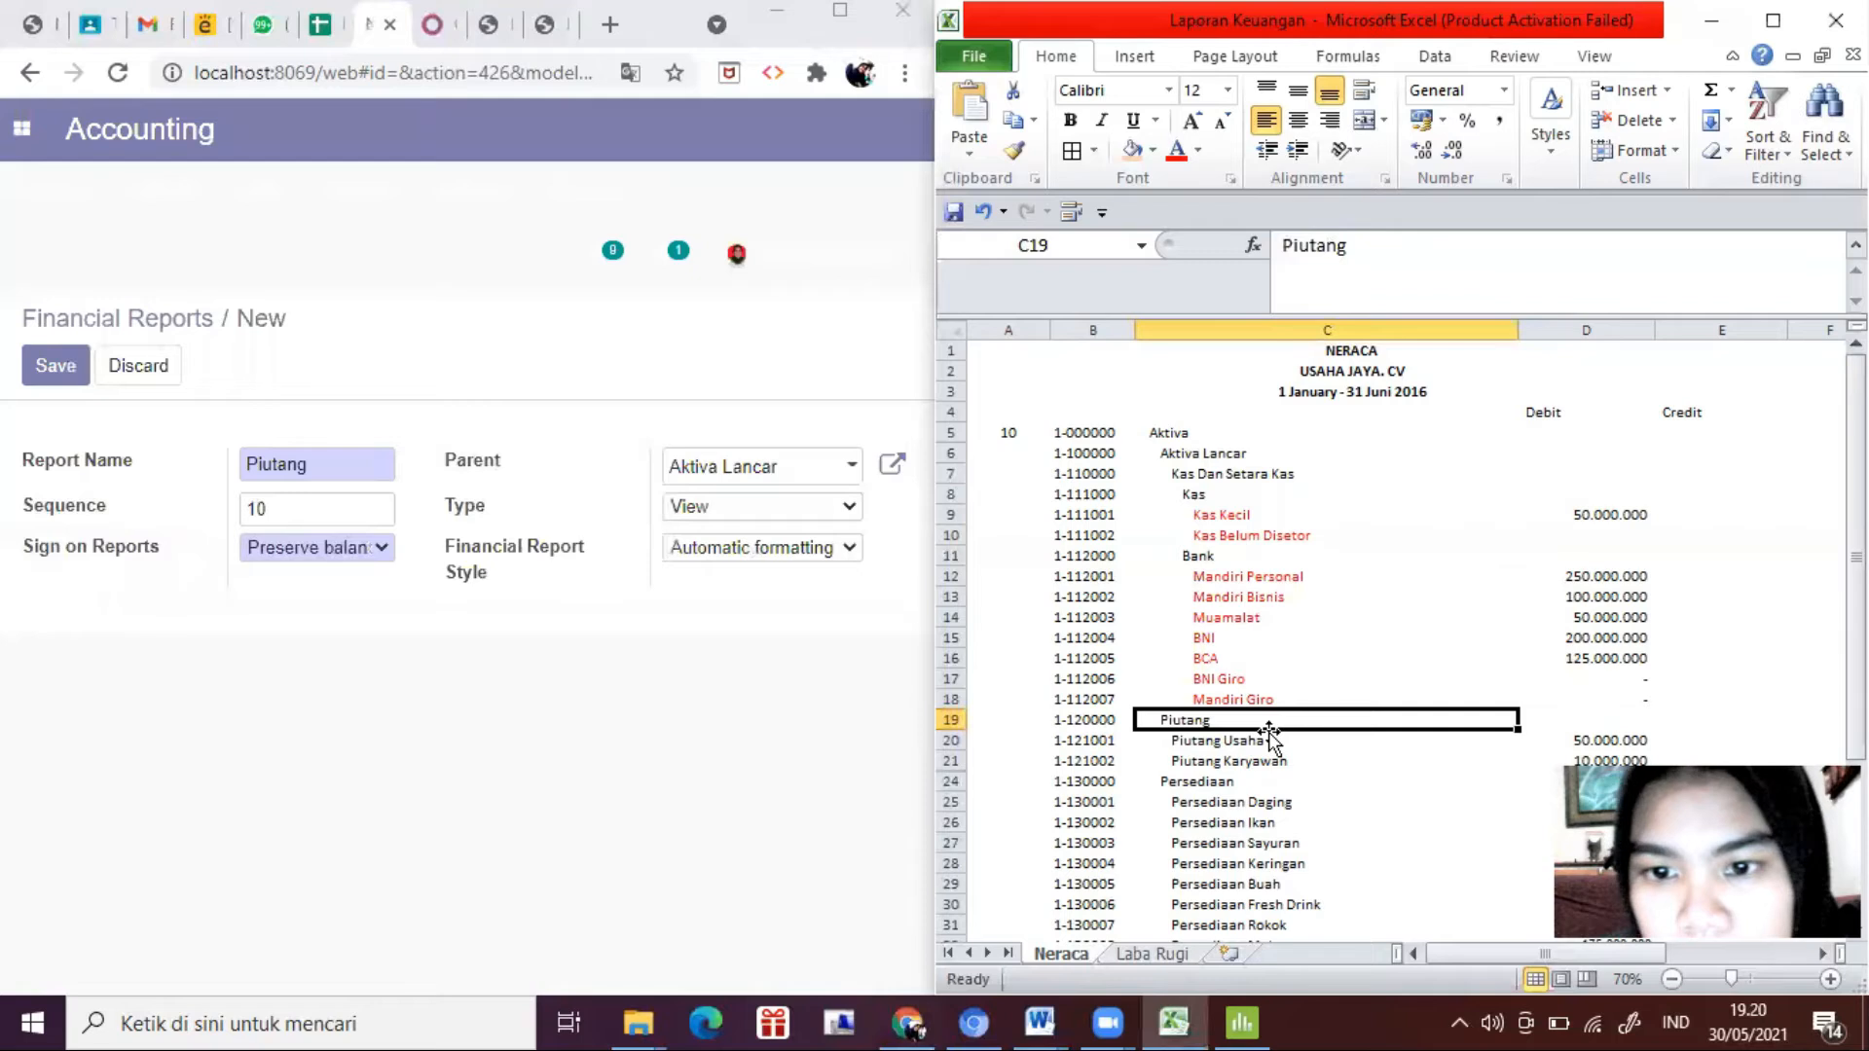
pyautogui.click(1269, 738)
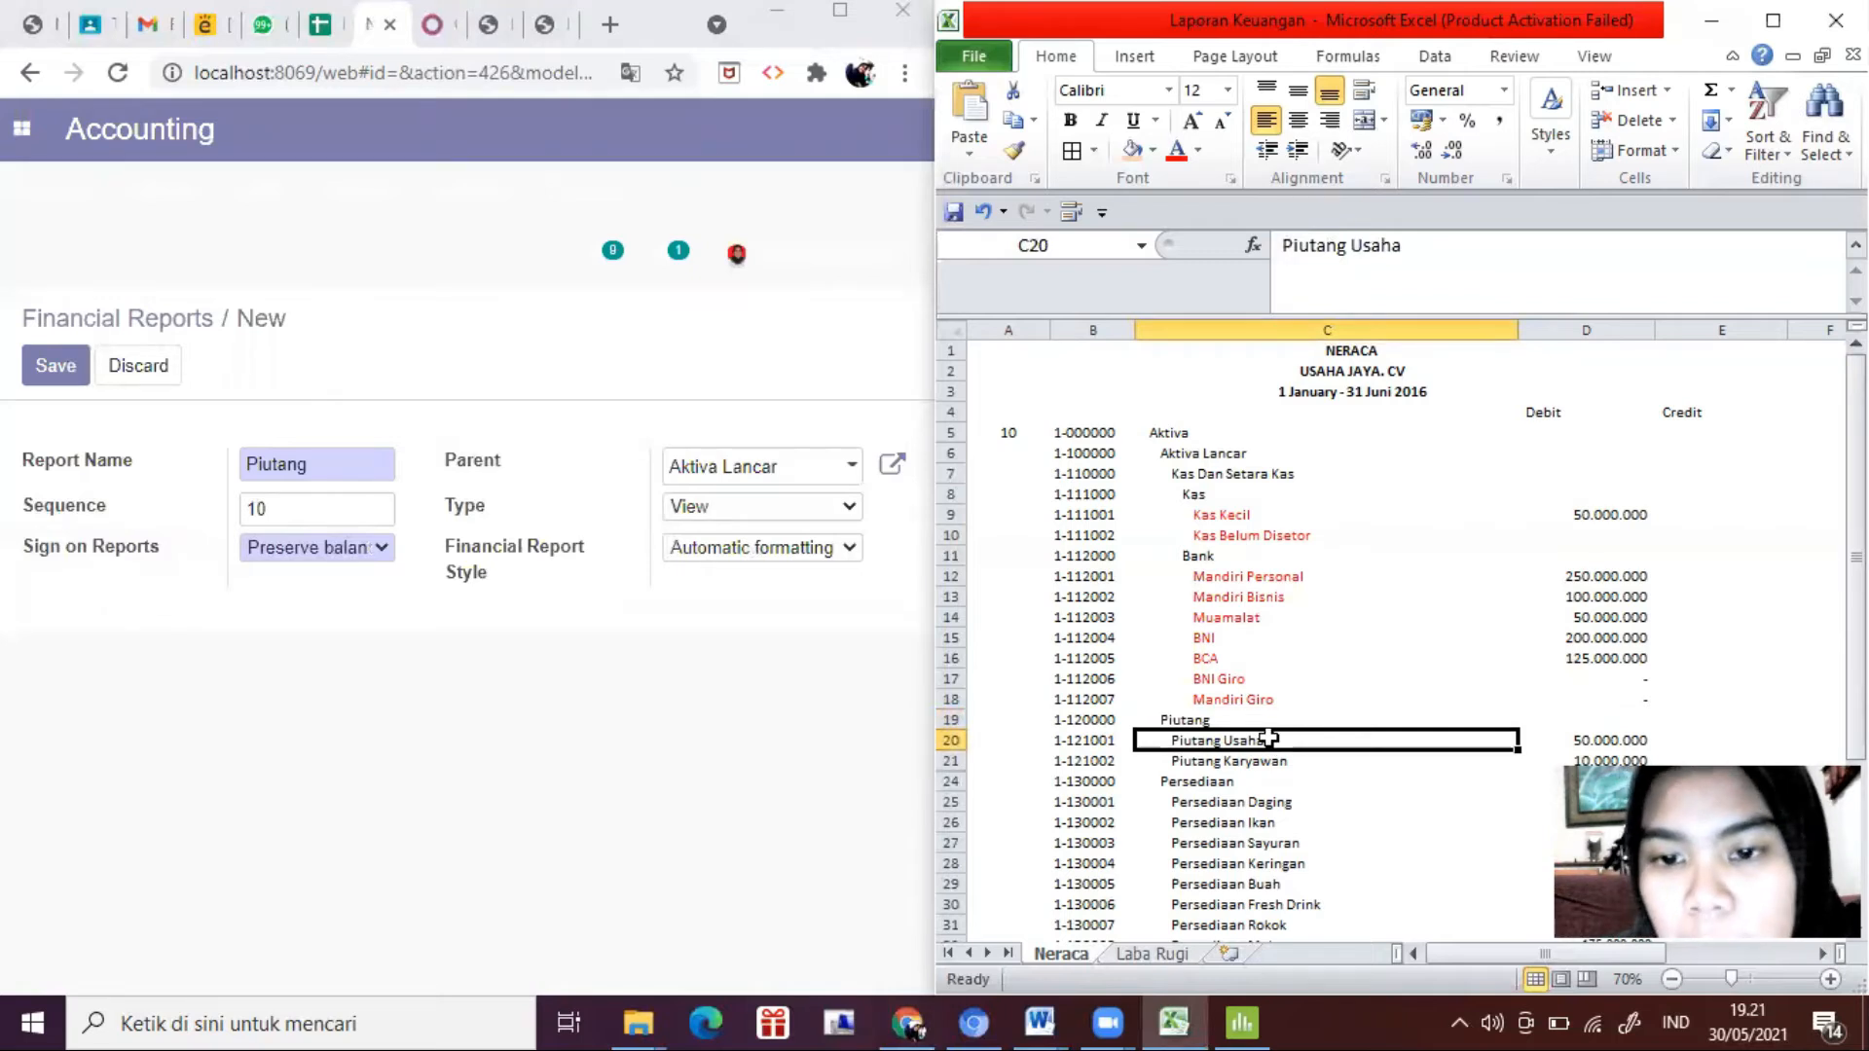
pyautogui.moveTo(1270, 738); pyautogui.dragTo(1266, 760)
pyautogui.click(835, 512)
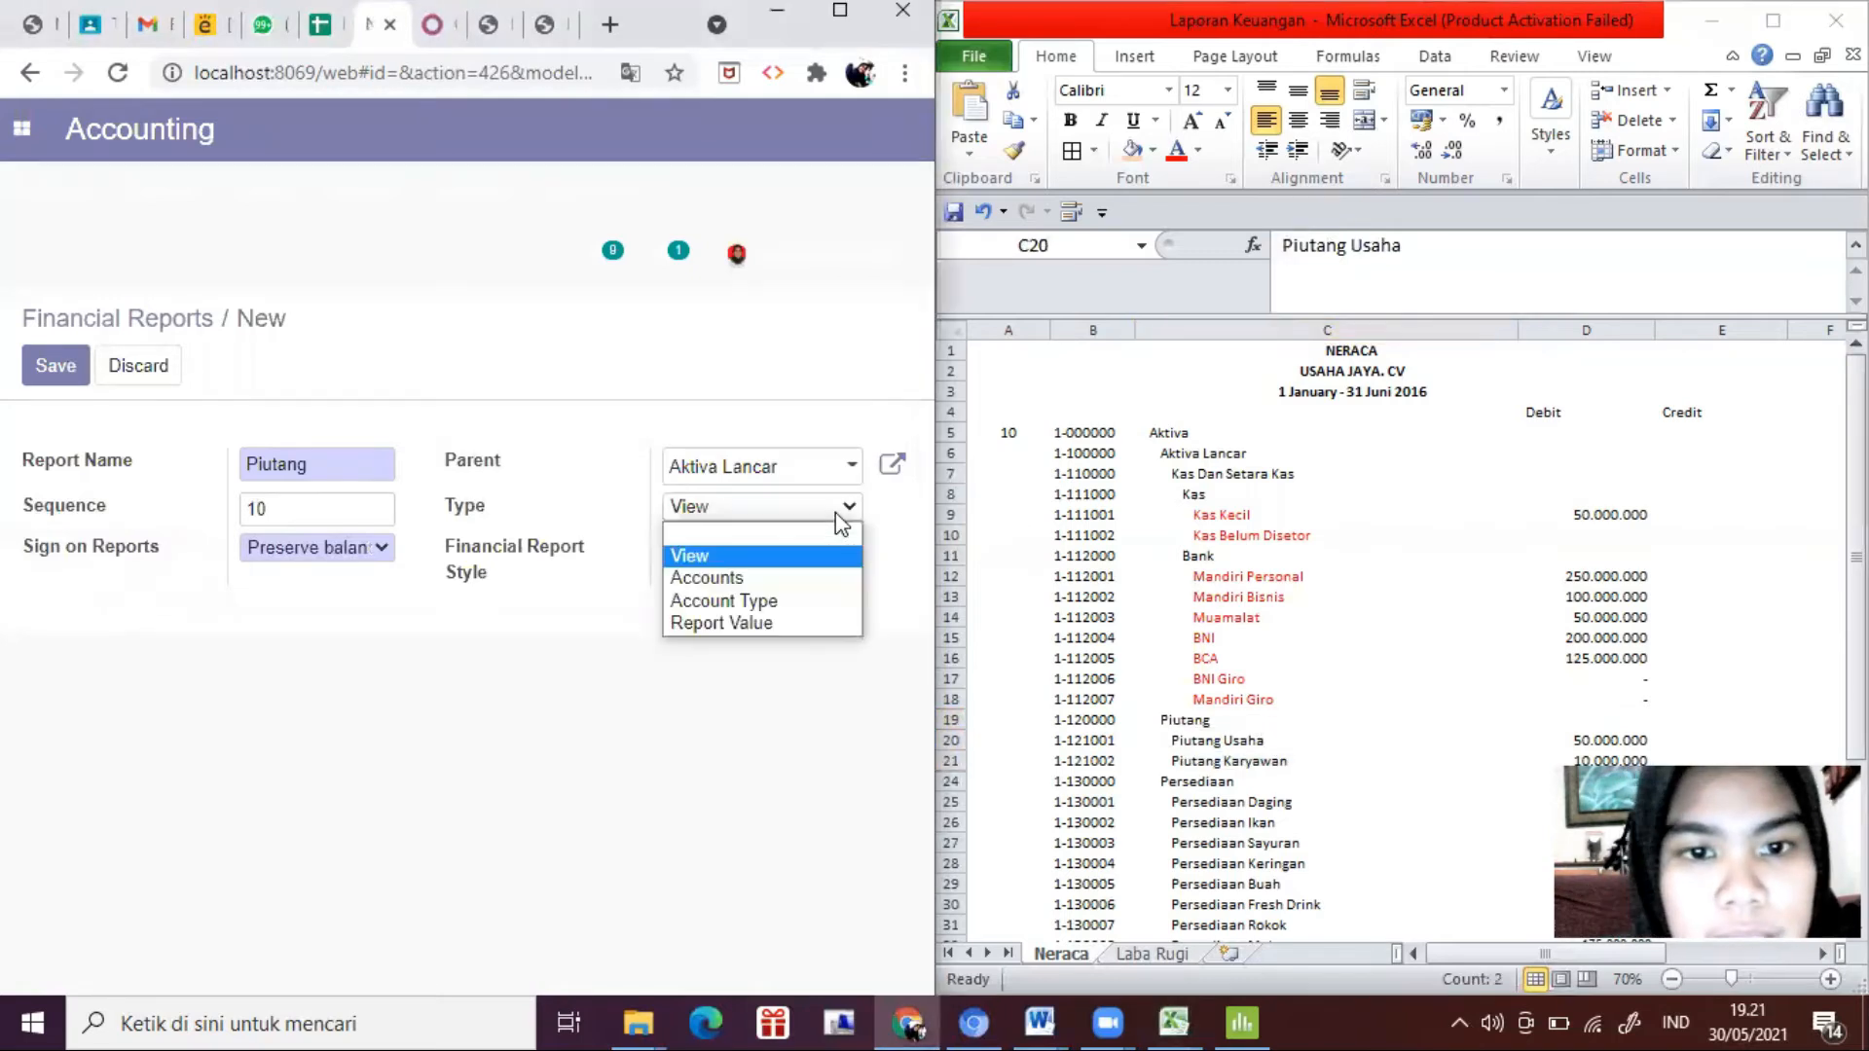
pyautogui.click(779, 581)
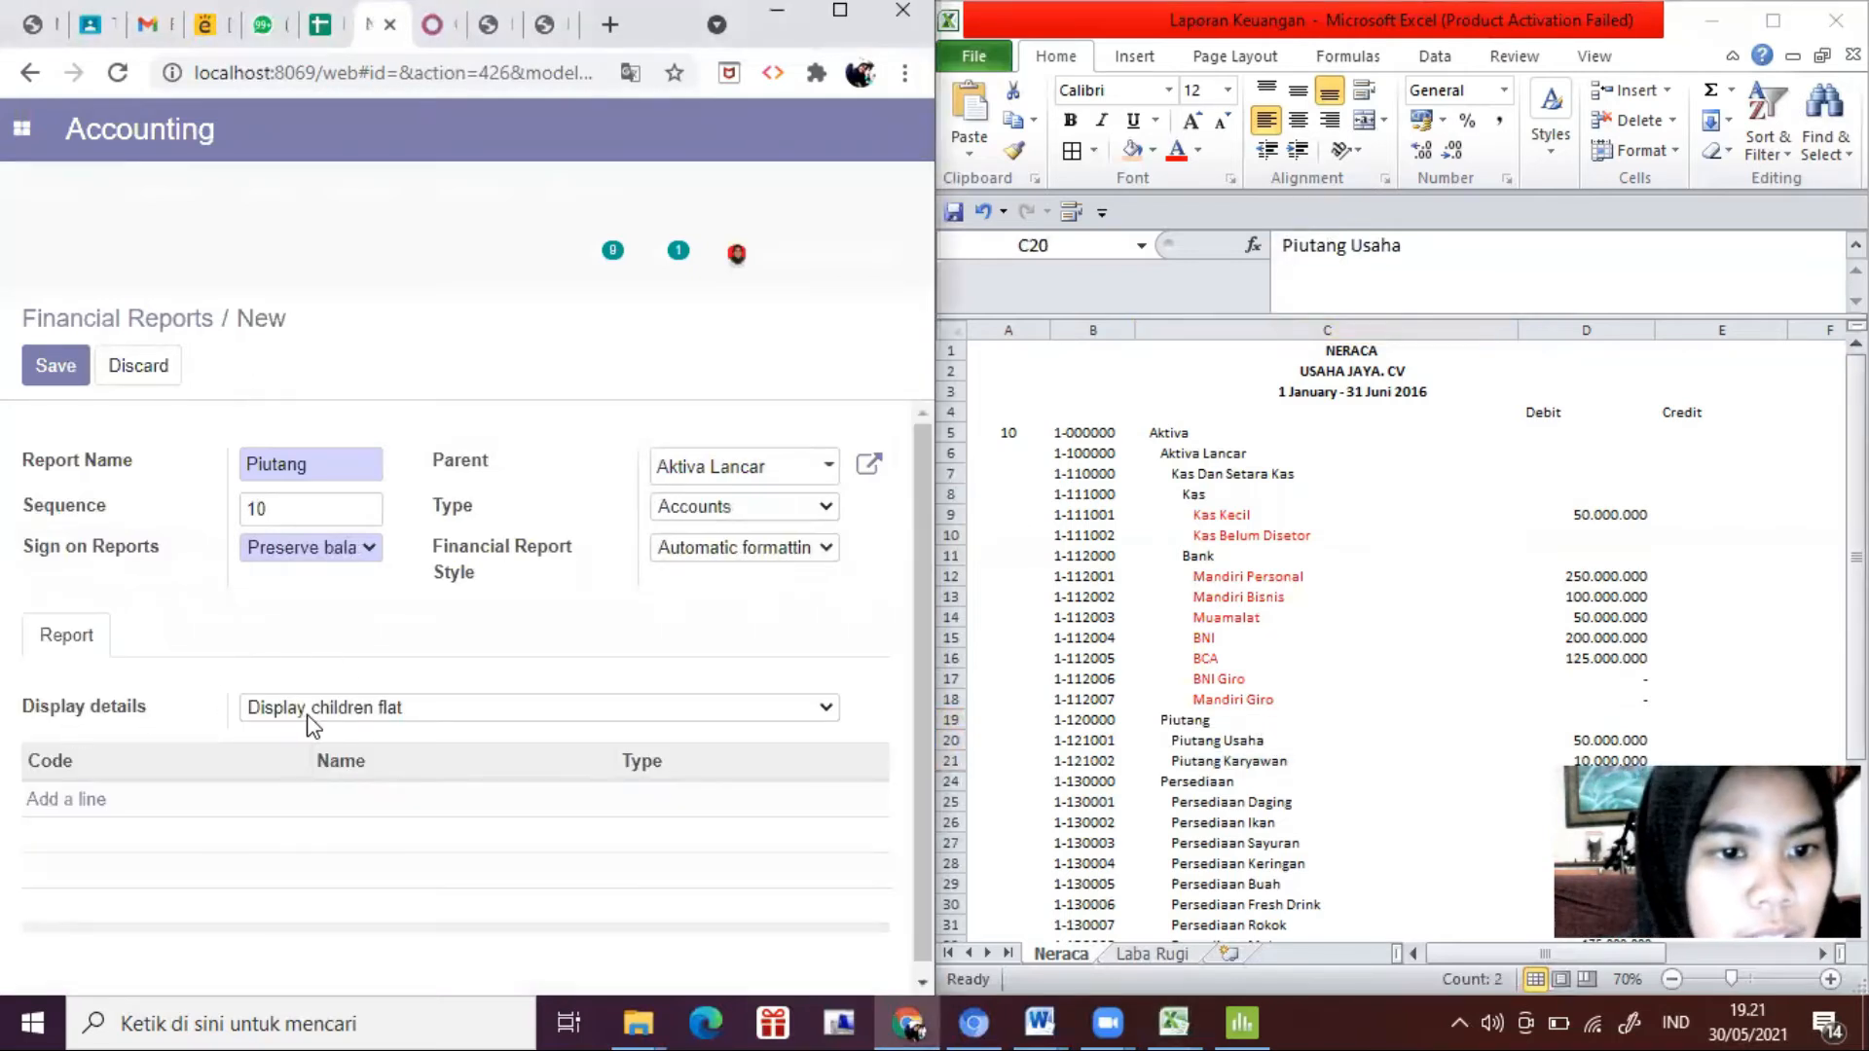
pyautogui.click(359, 709)
pyautogui.click(346, 804)
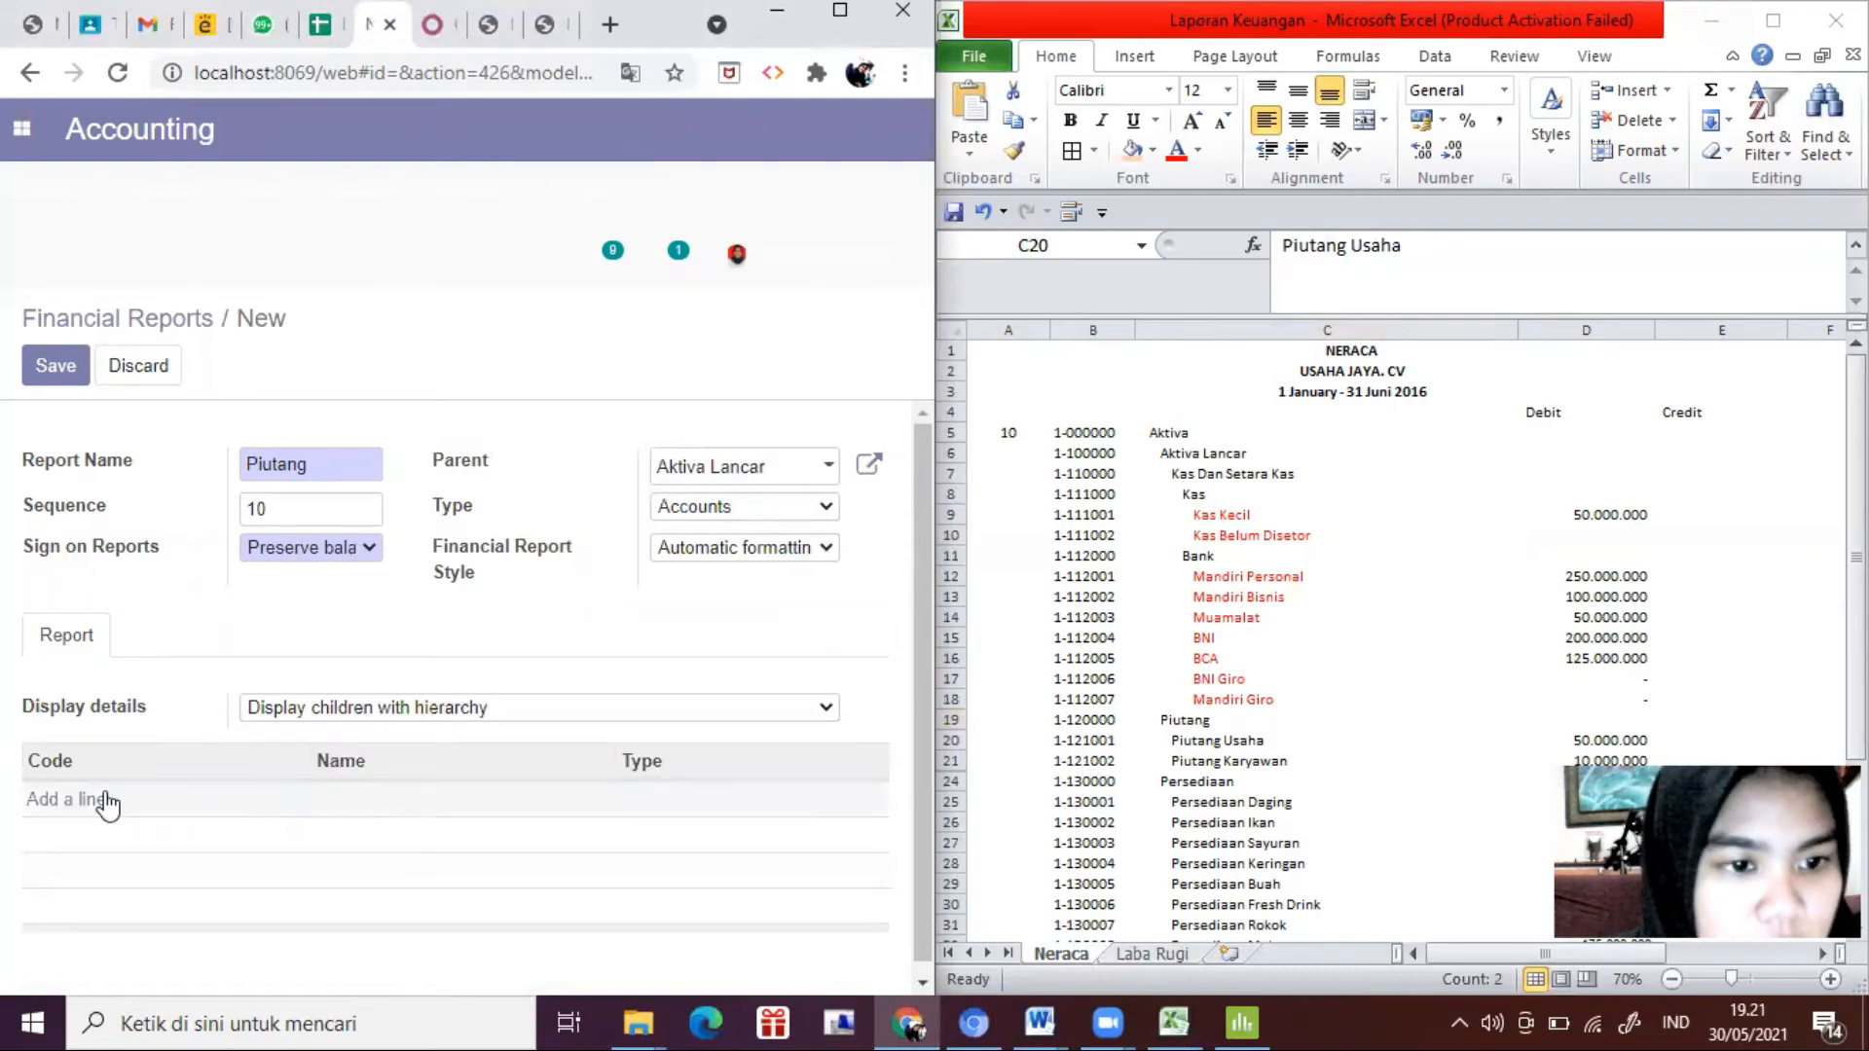
# Step: Add all accounts whose codes start with 1-12 to the Piutang report and save it
pyautogui.click(83, 800)
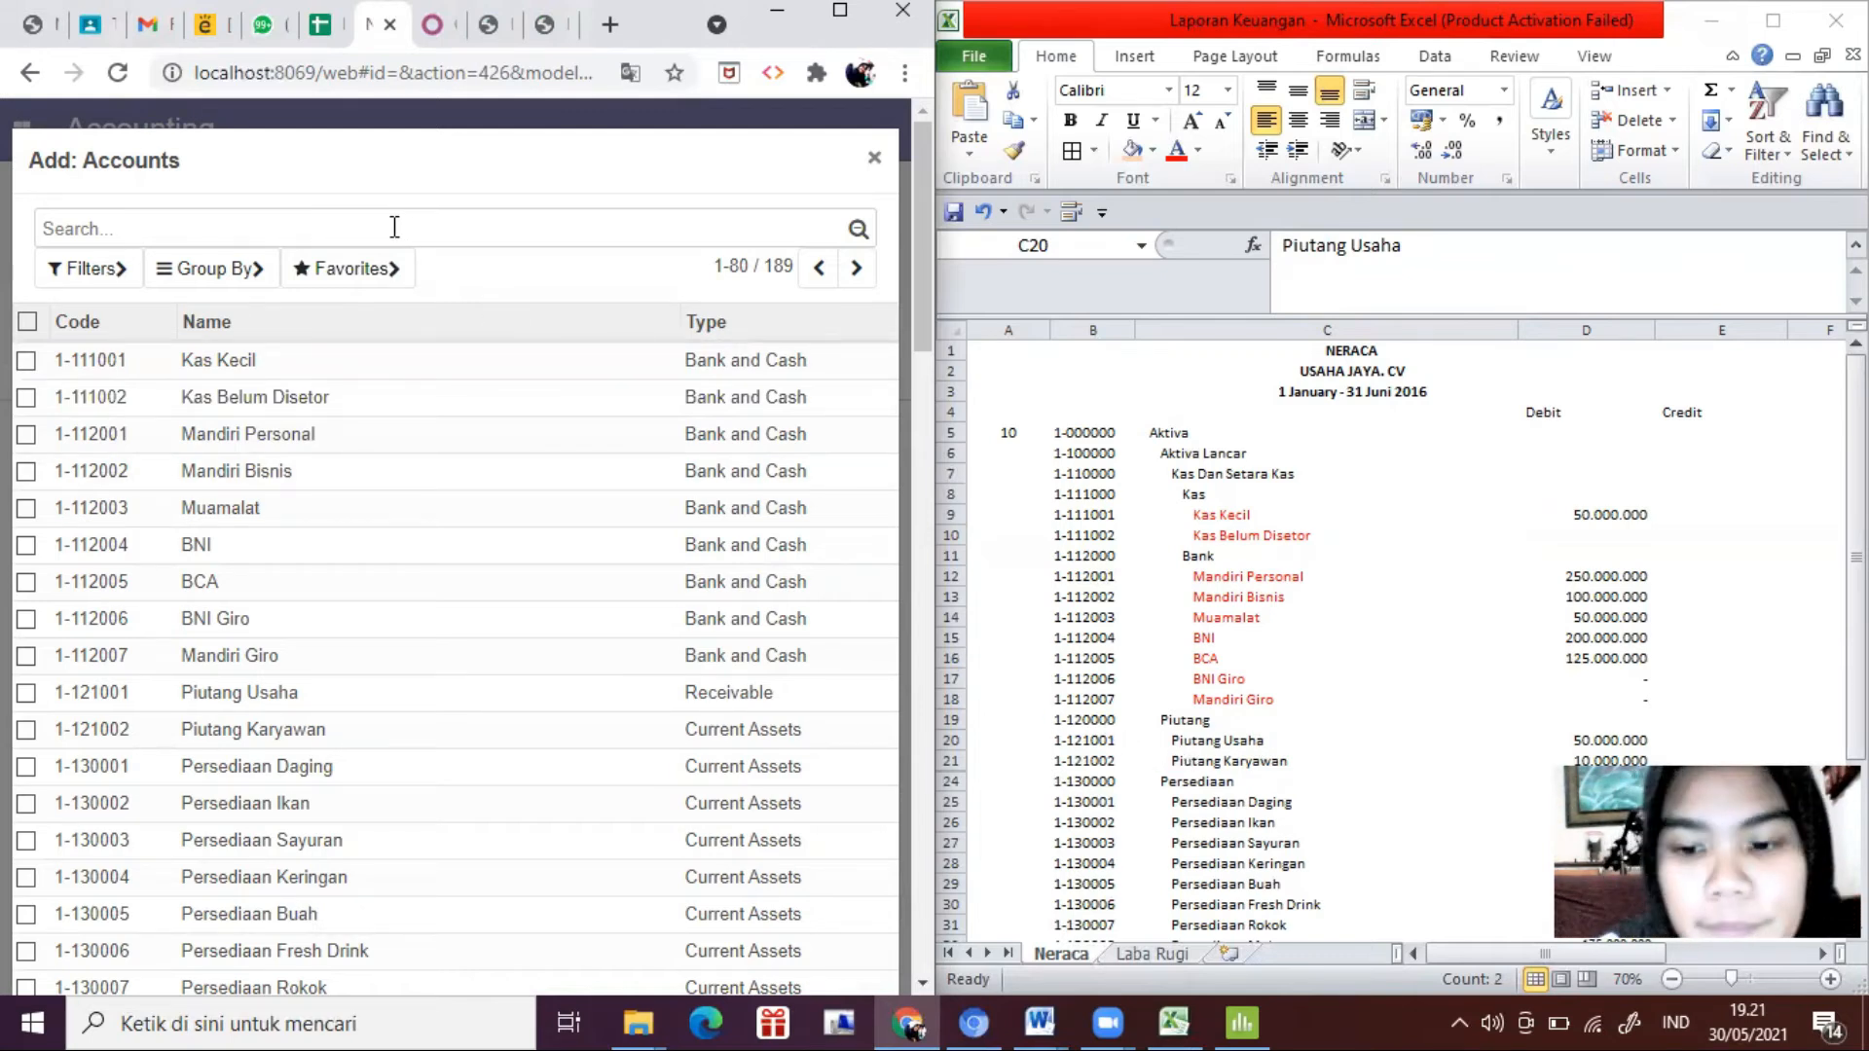
pyautogui.write('1-')
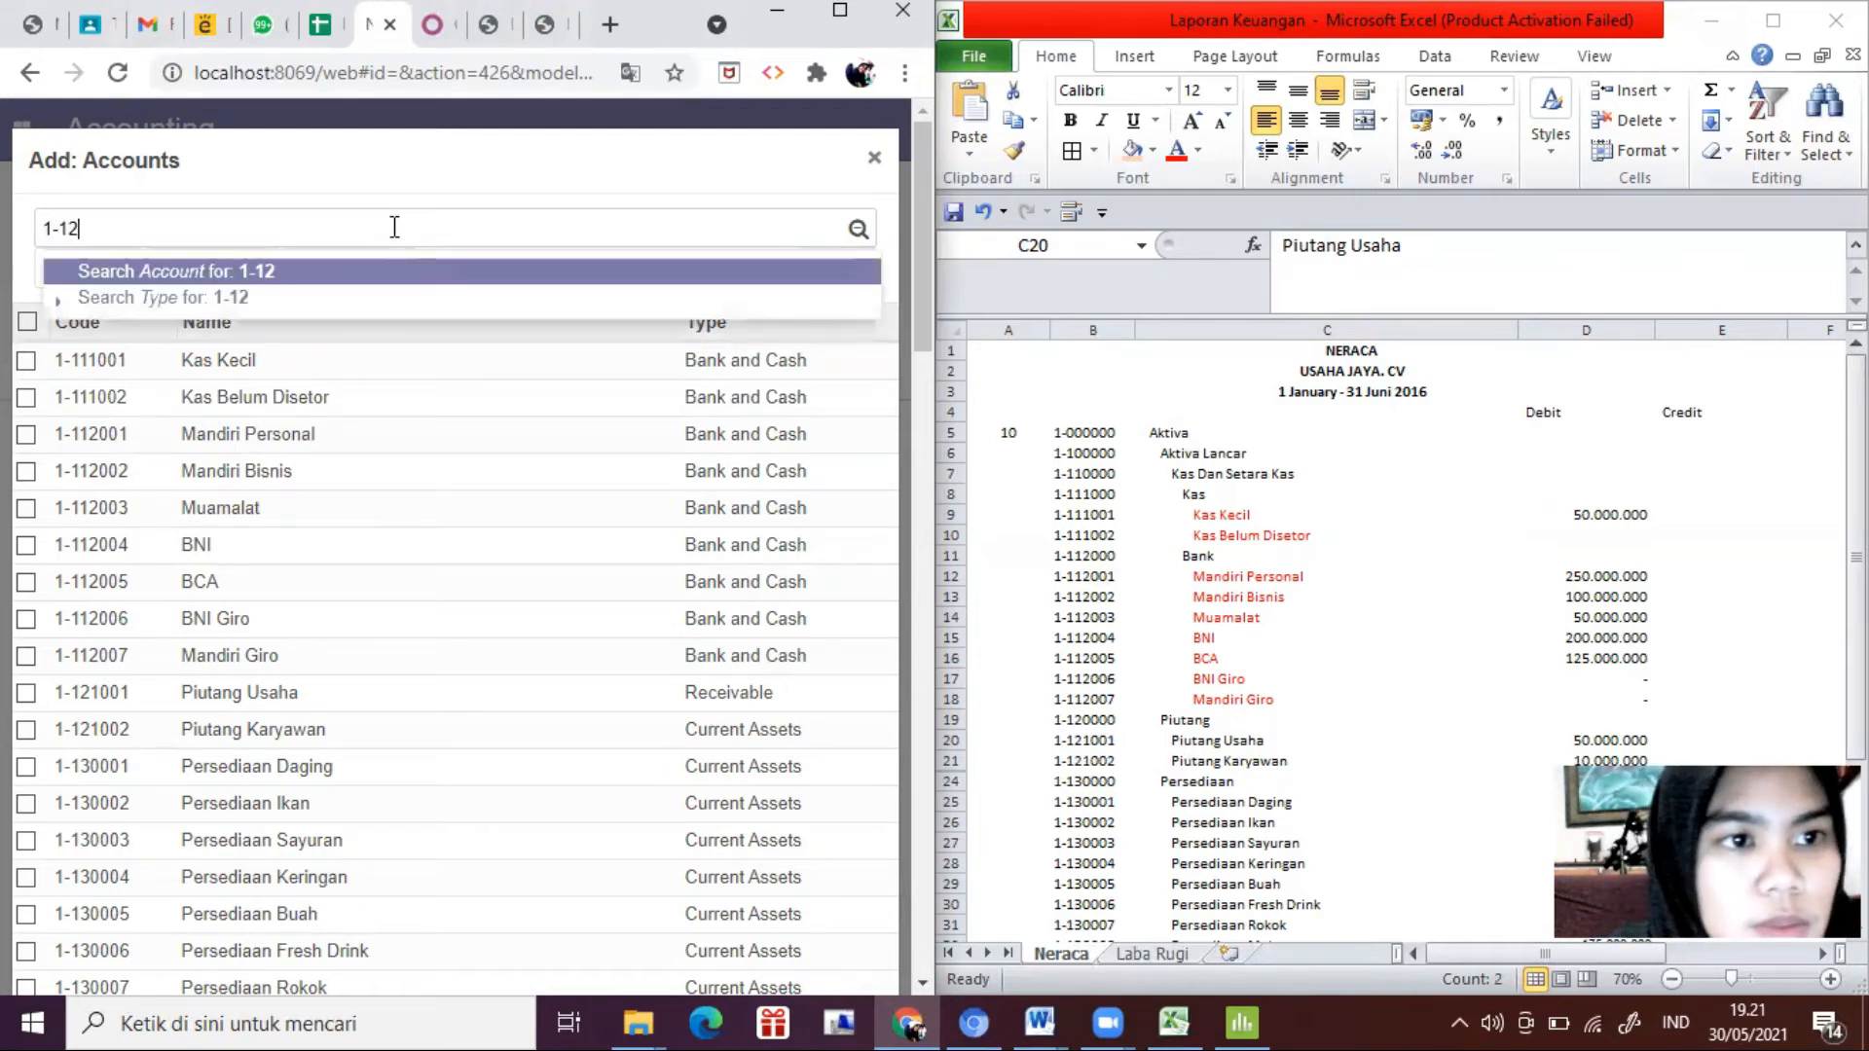
pyautogui.write('12')
pyautogui.press('Return')
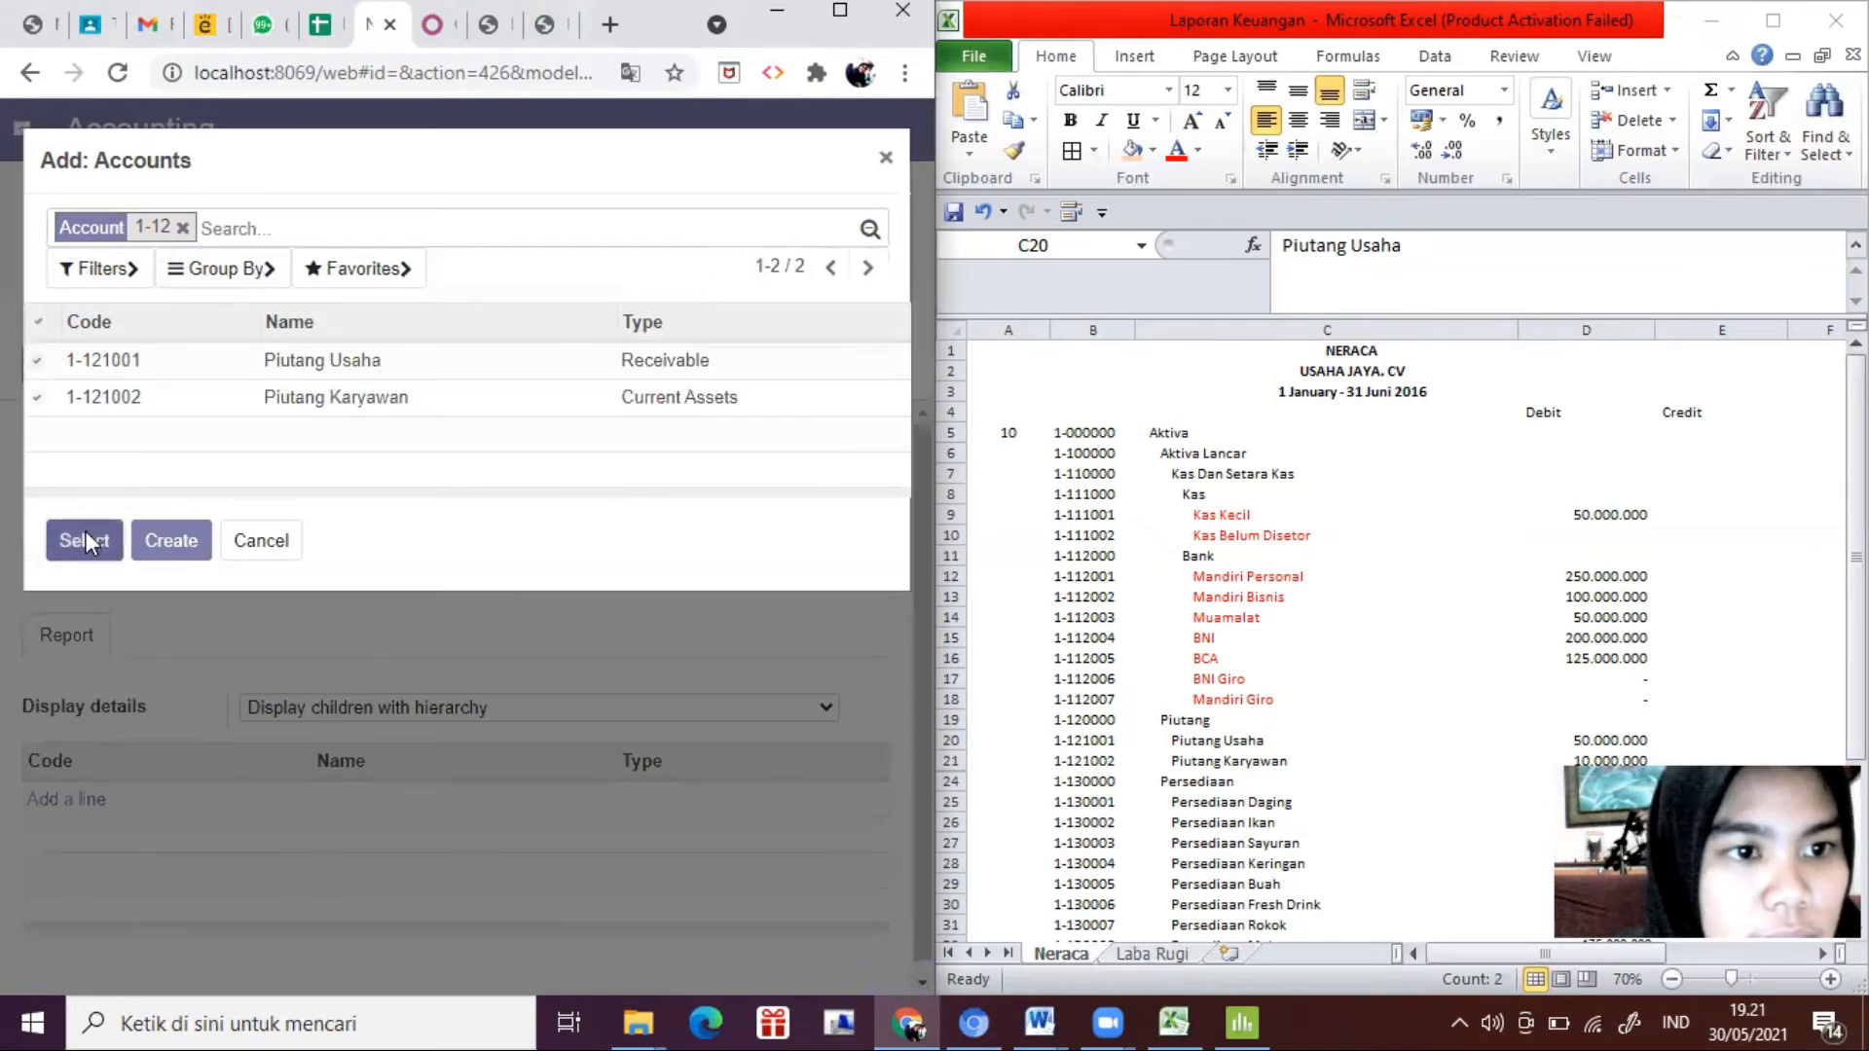
pyautogui.click(86, 536)
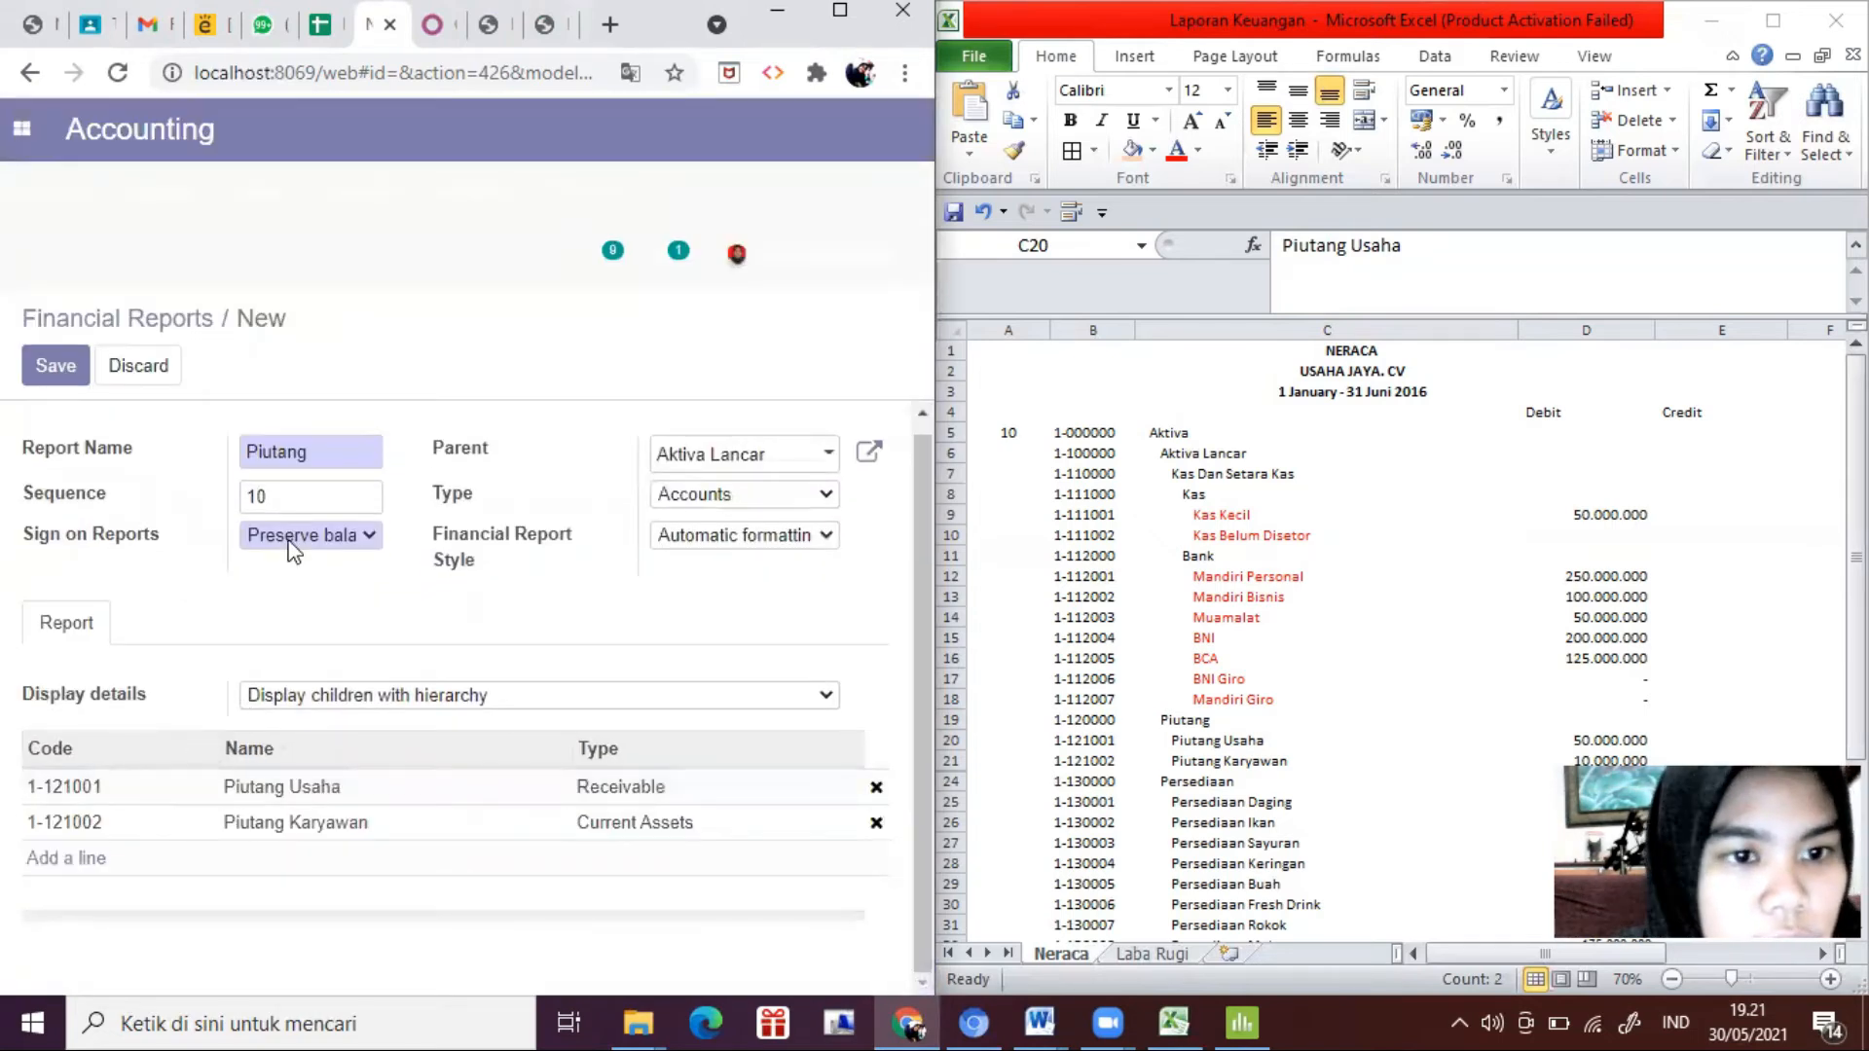
pyautogui.click(66, 368)
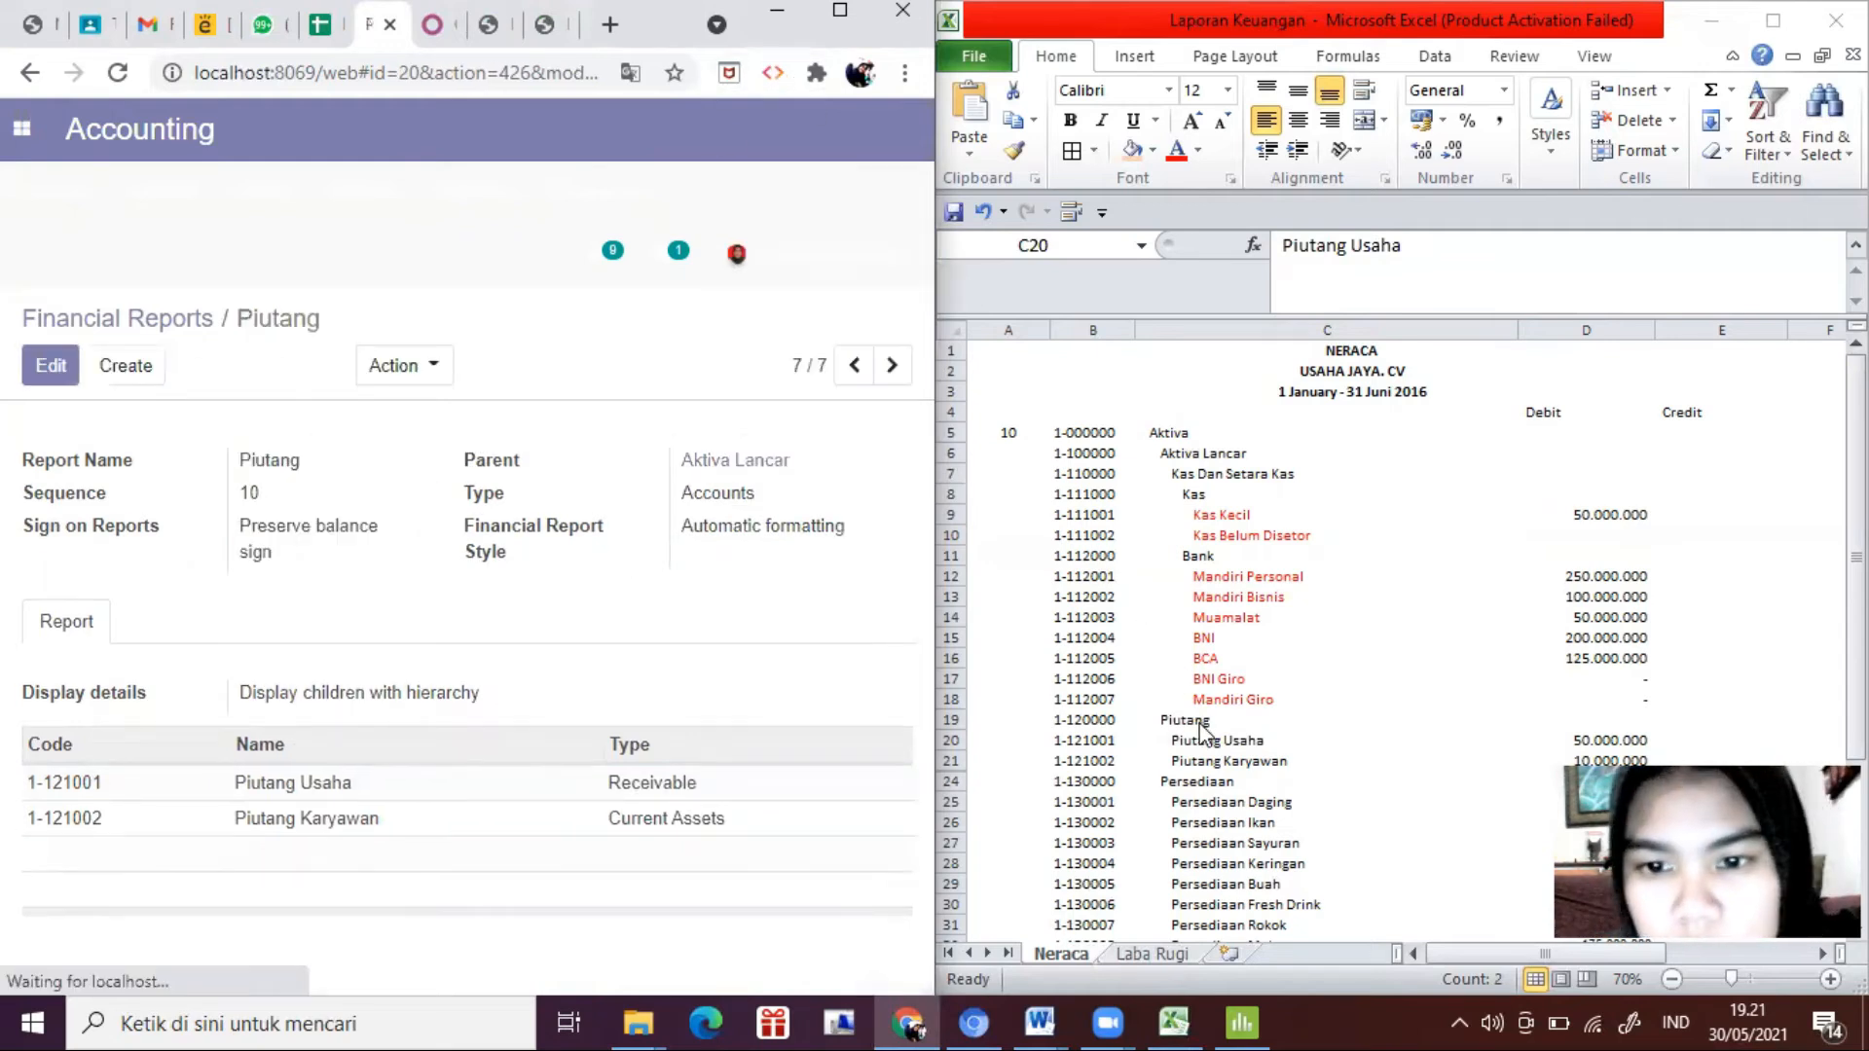
# Step: Go back to the Bank report, set its display details to Display children with hierarchy, and save it
pyautogui.click(850, 368)
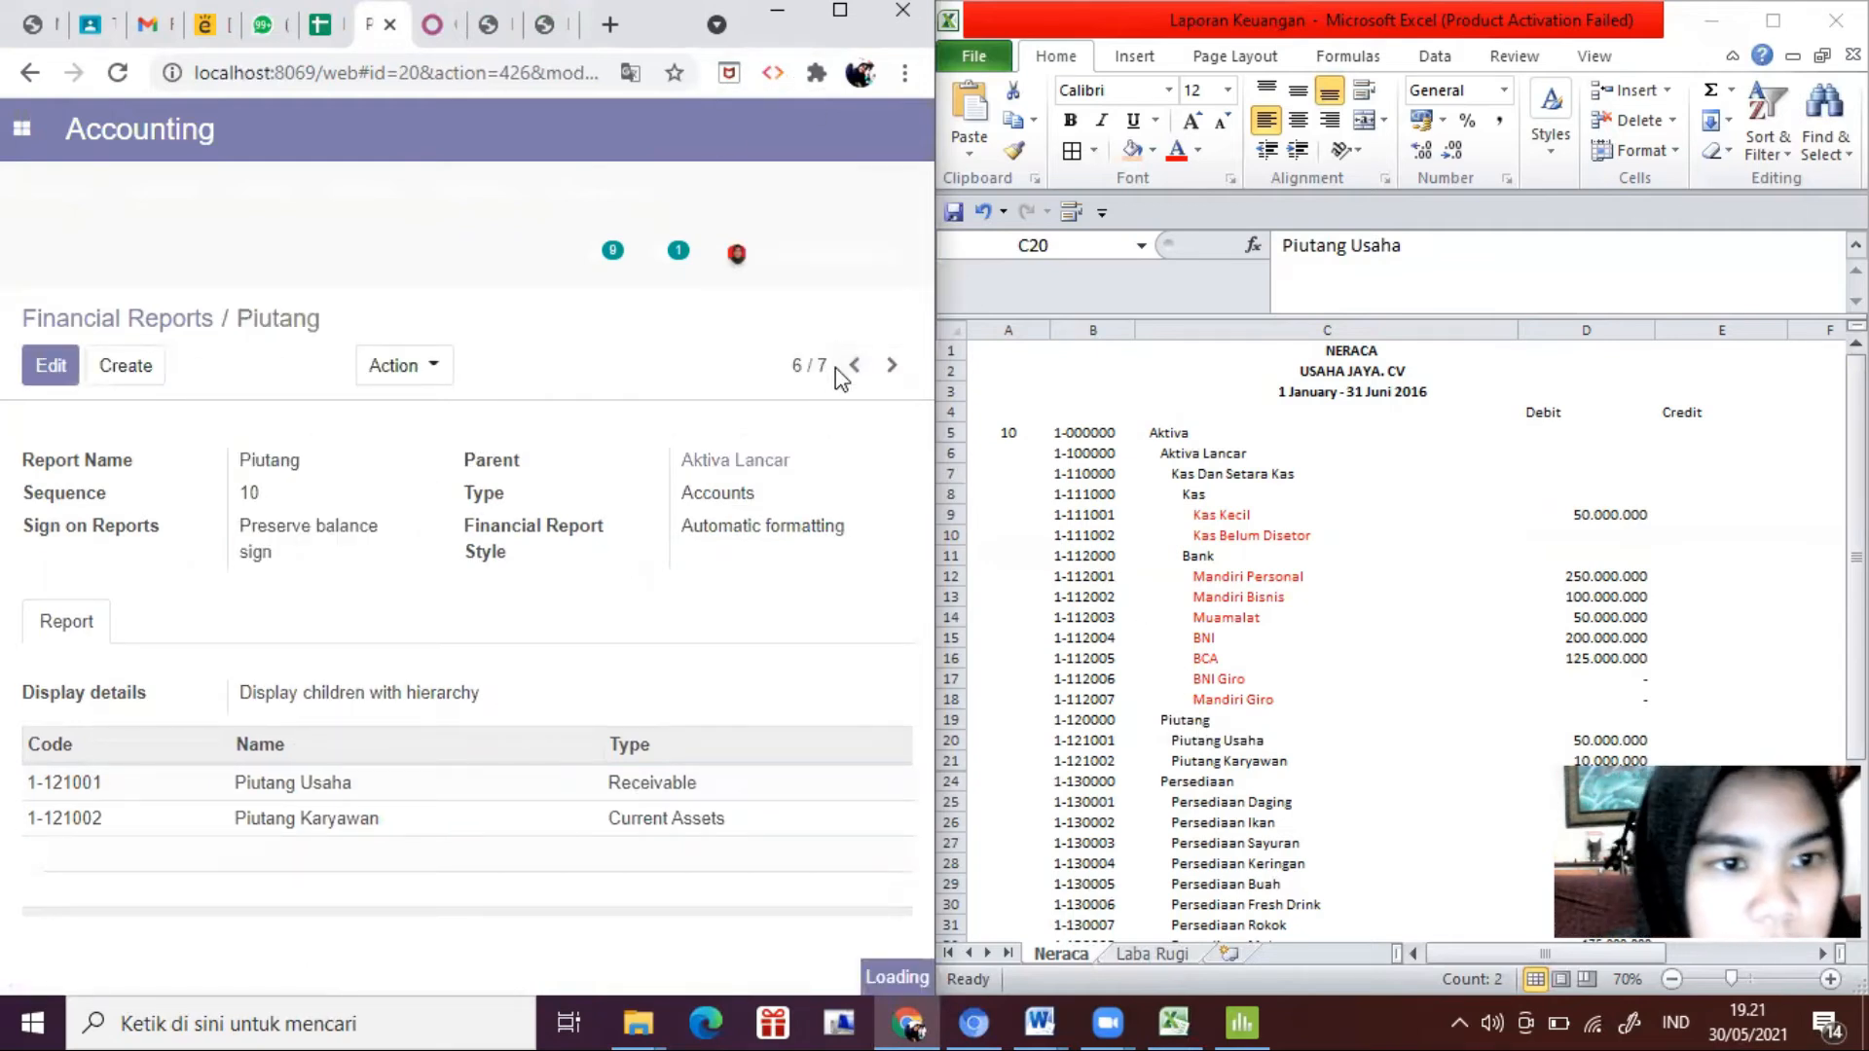
pyautogui.click(844, 380)
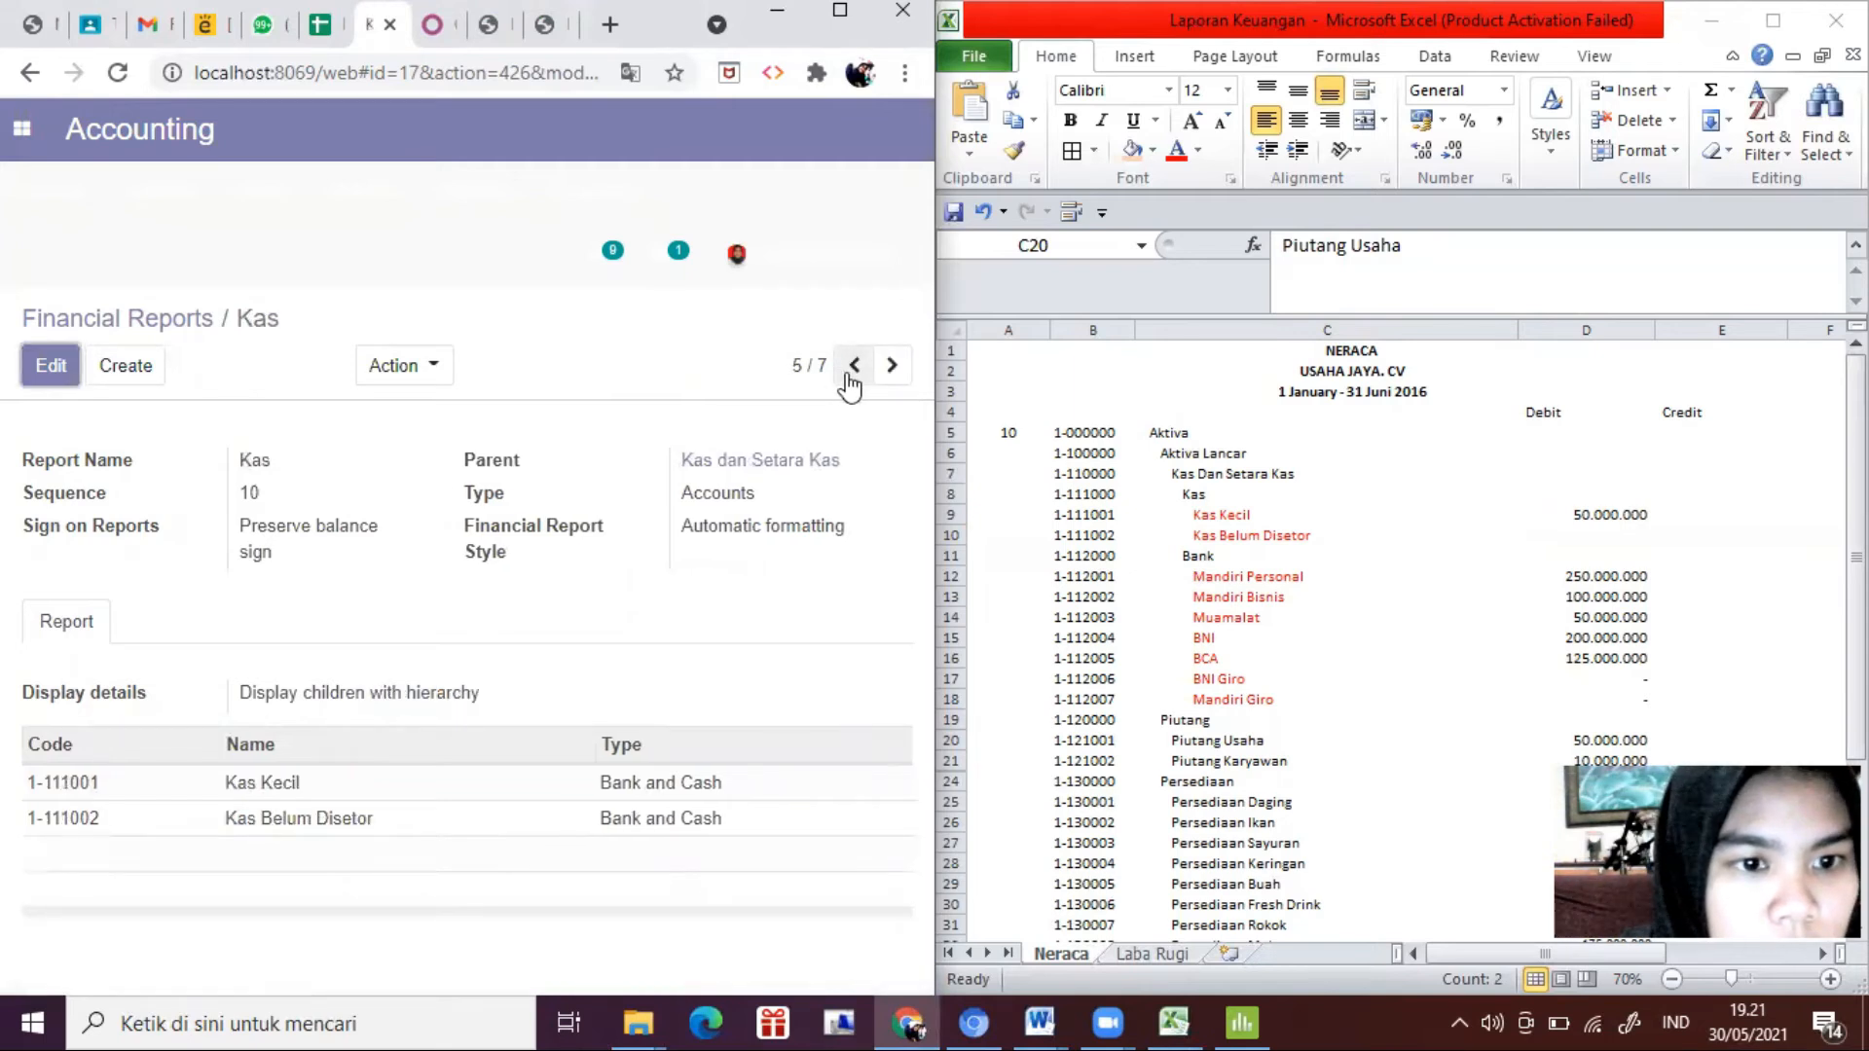
pyautogui.click(850, 377)
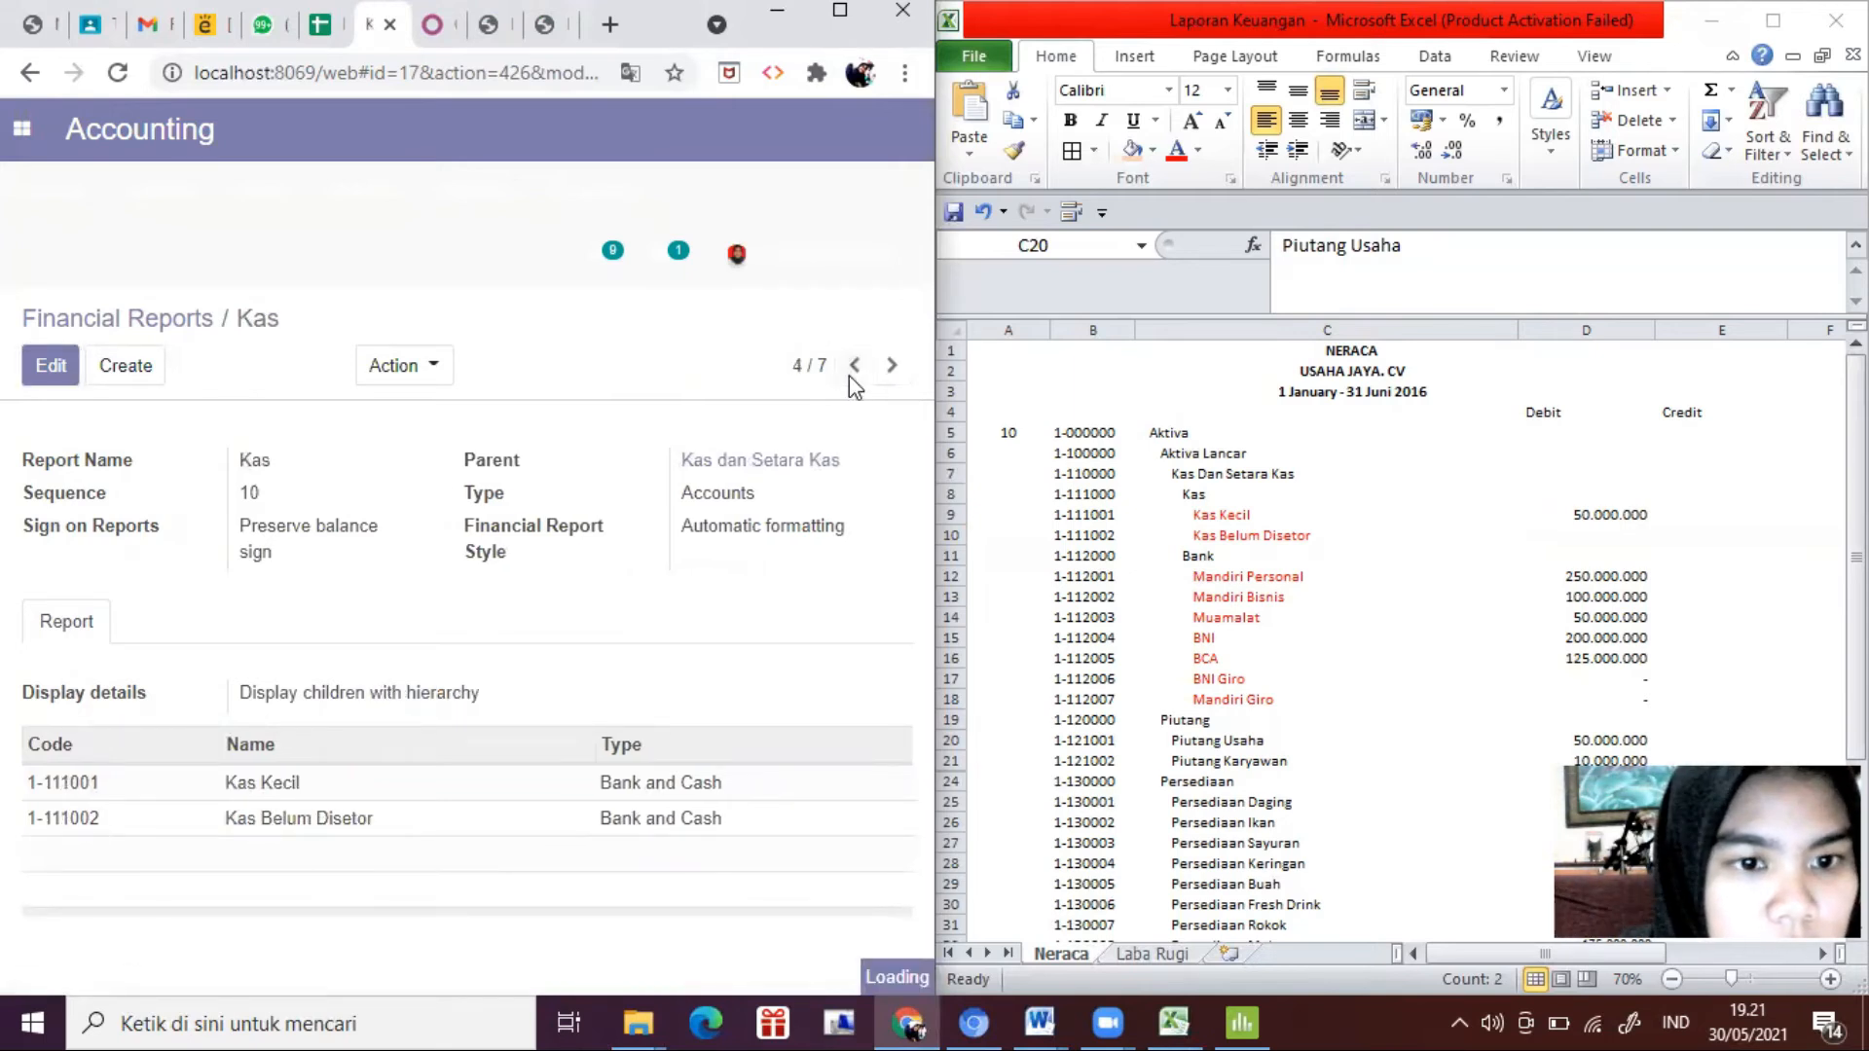
pyautogui.click(893, 367)
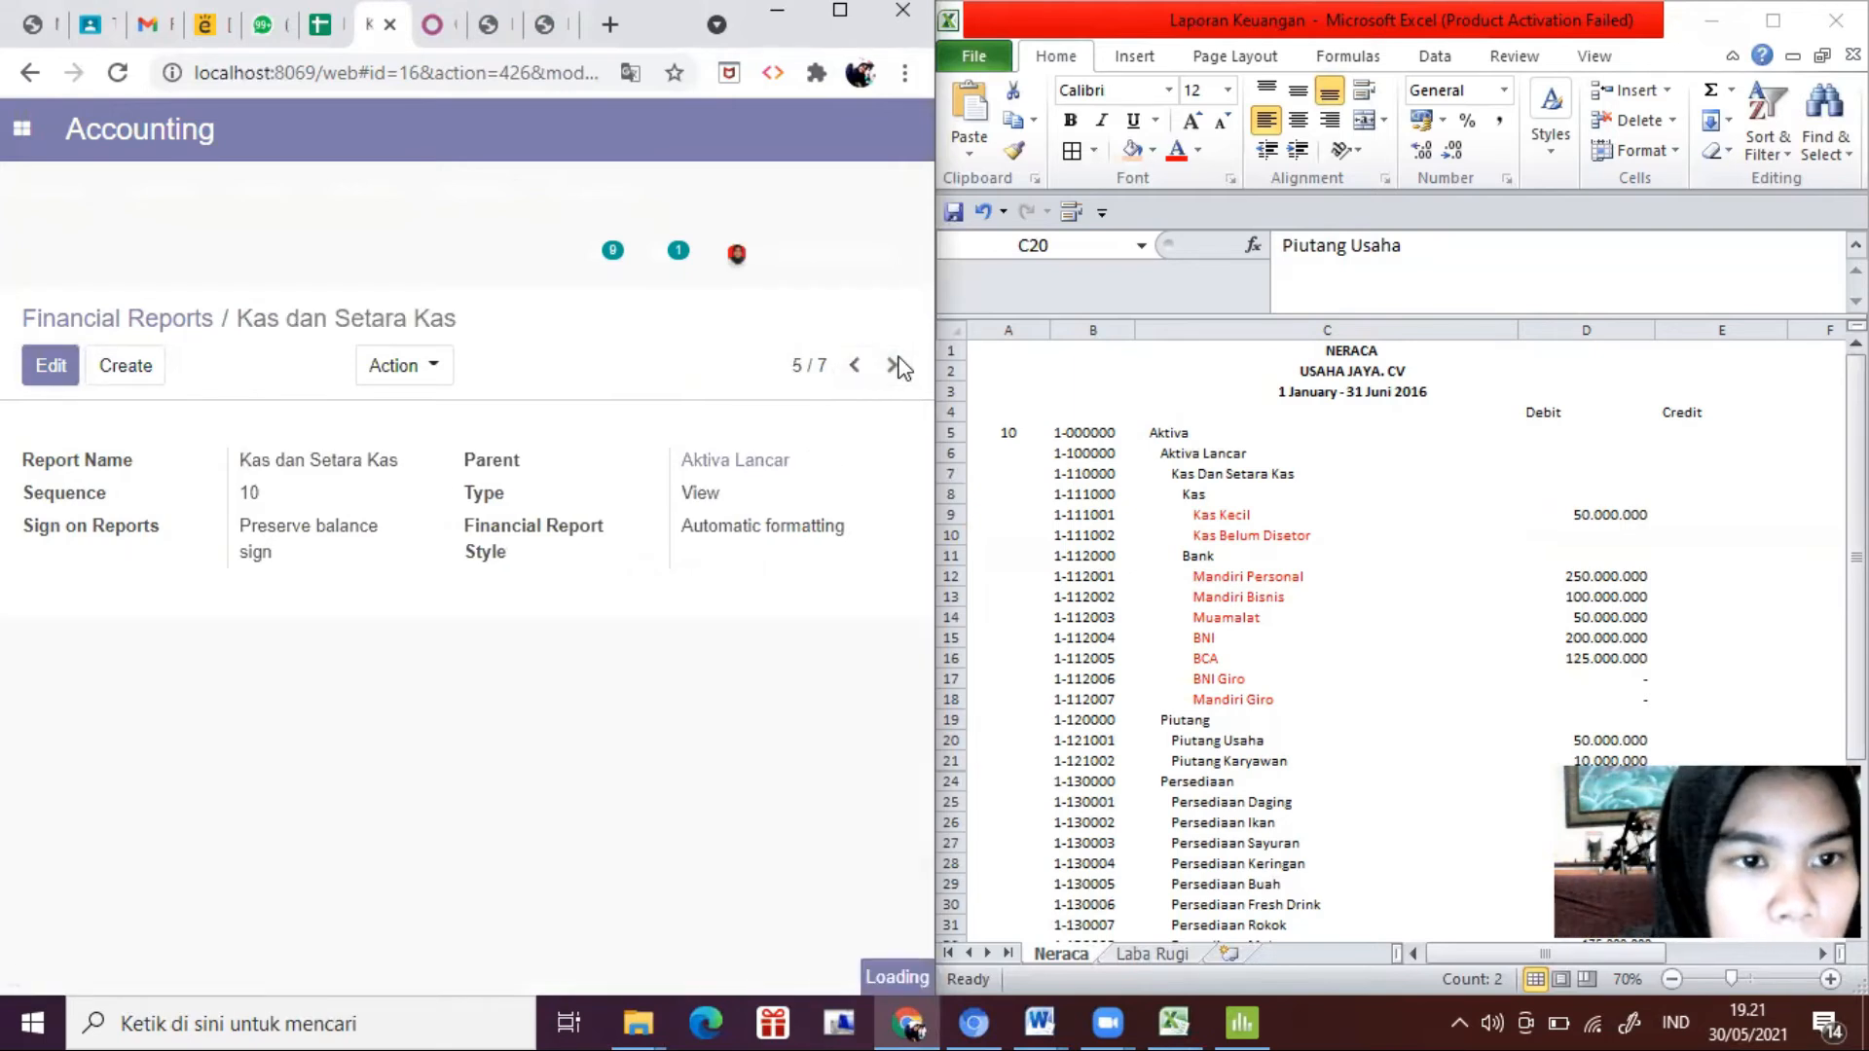
pyautogui.click(892, 367)
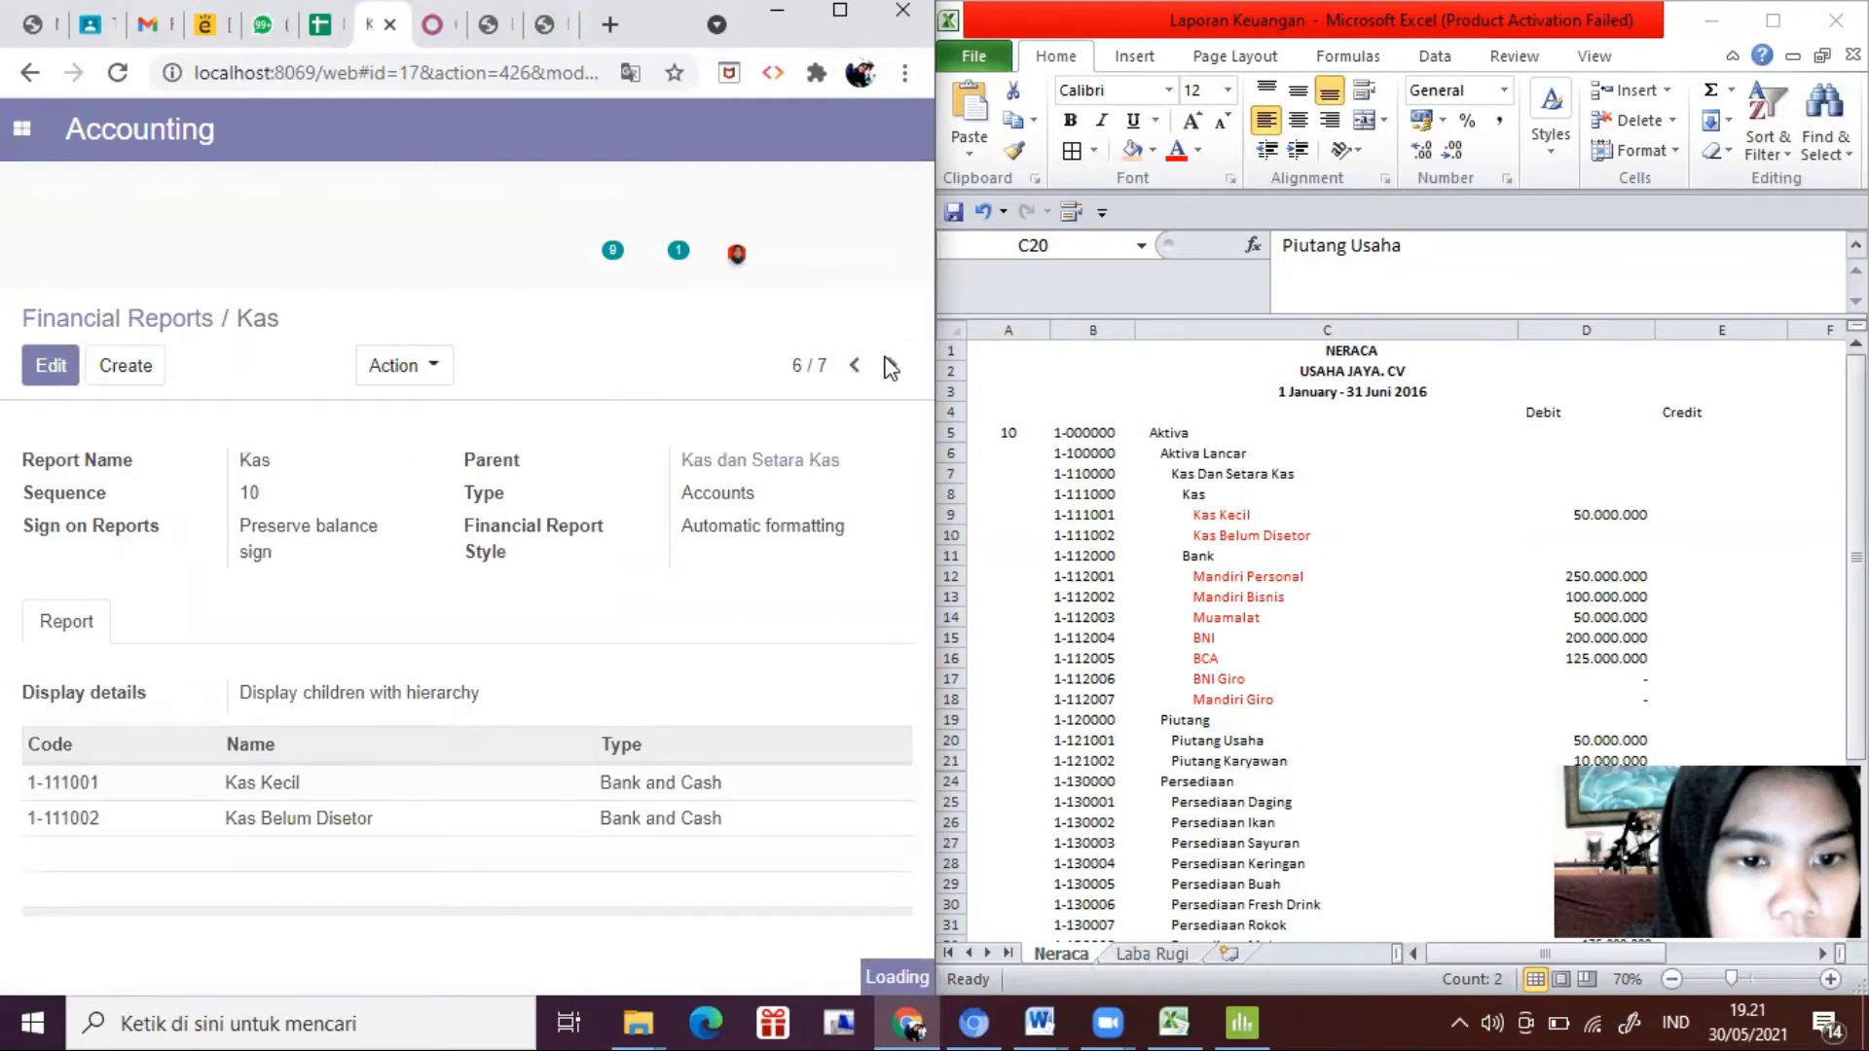
pyautogui.click(58, 364)
pyautogui.click(333, 711)
pyautogui.click(324, 802)
pyautogui.click(51, 374)
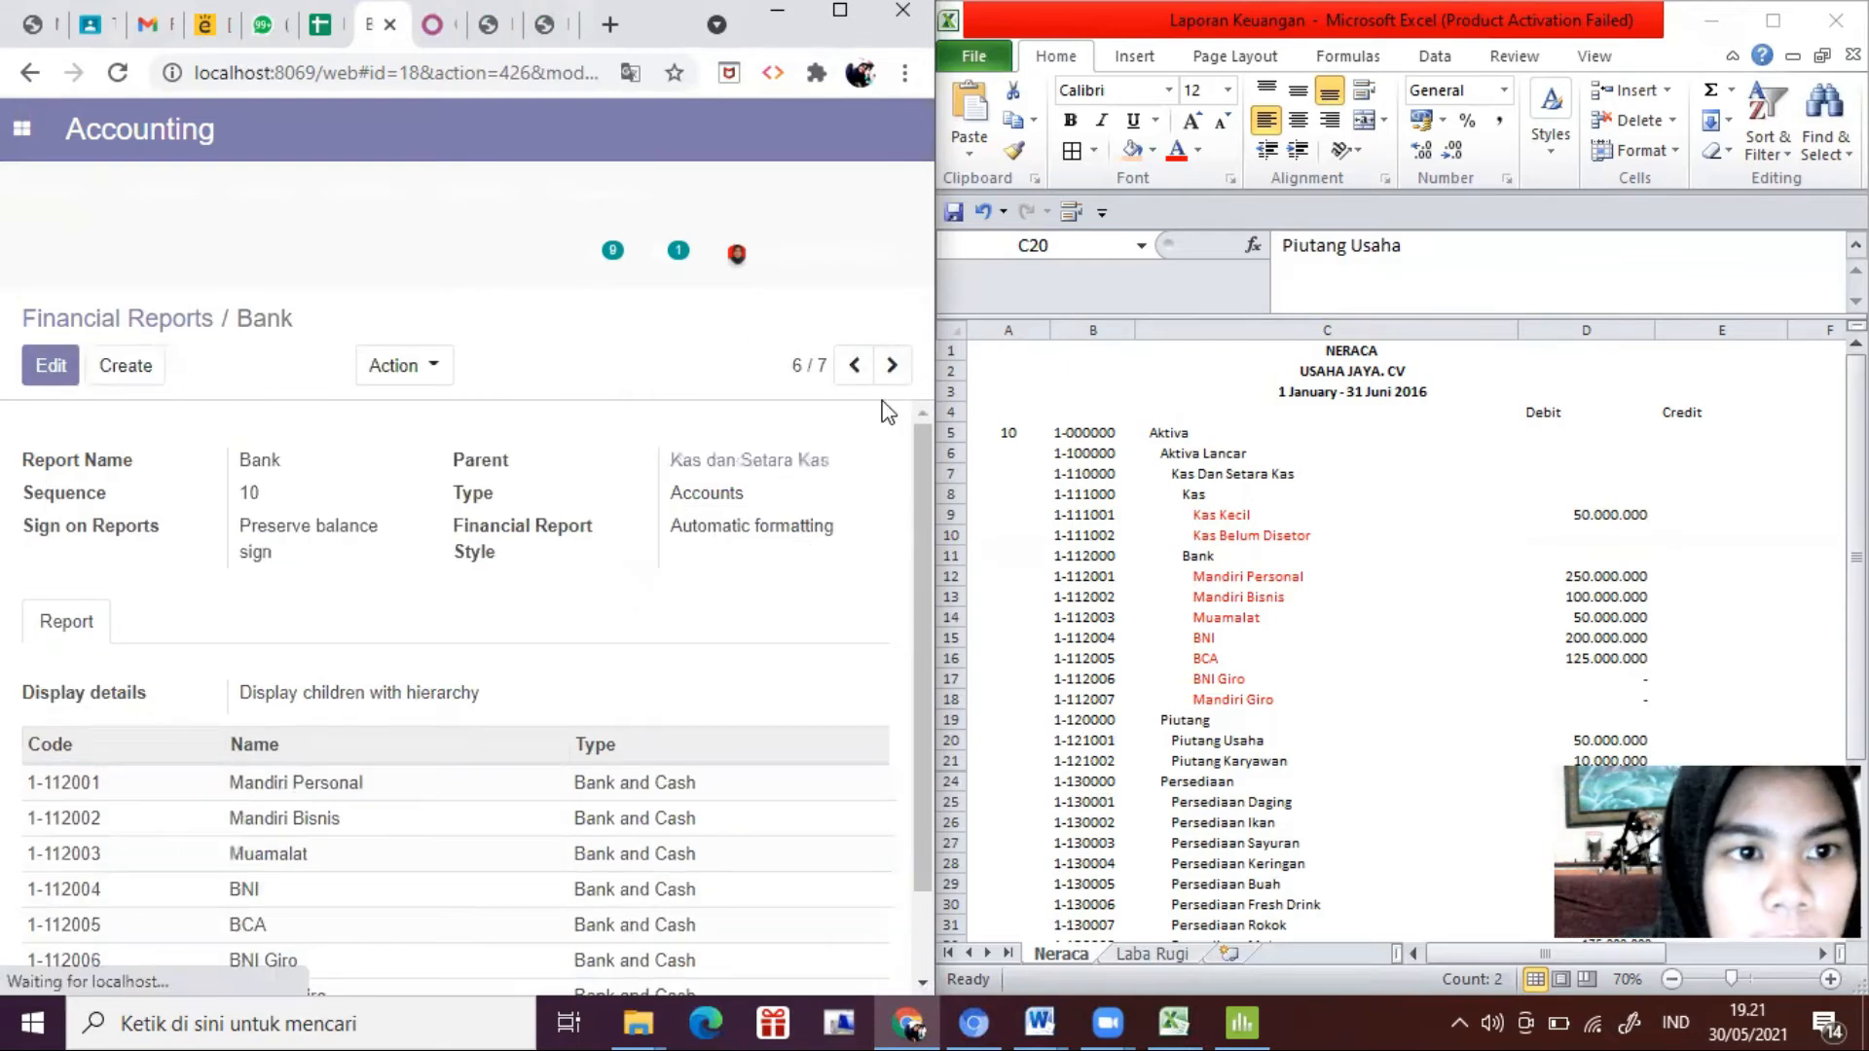
# Step: Return to the Piutang report and colour Piutang Usaha and Piutang Karyawan red in the Excel balance sheet
pyautogui.click(892, 367)
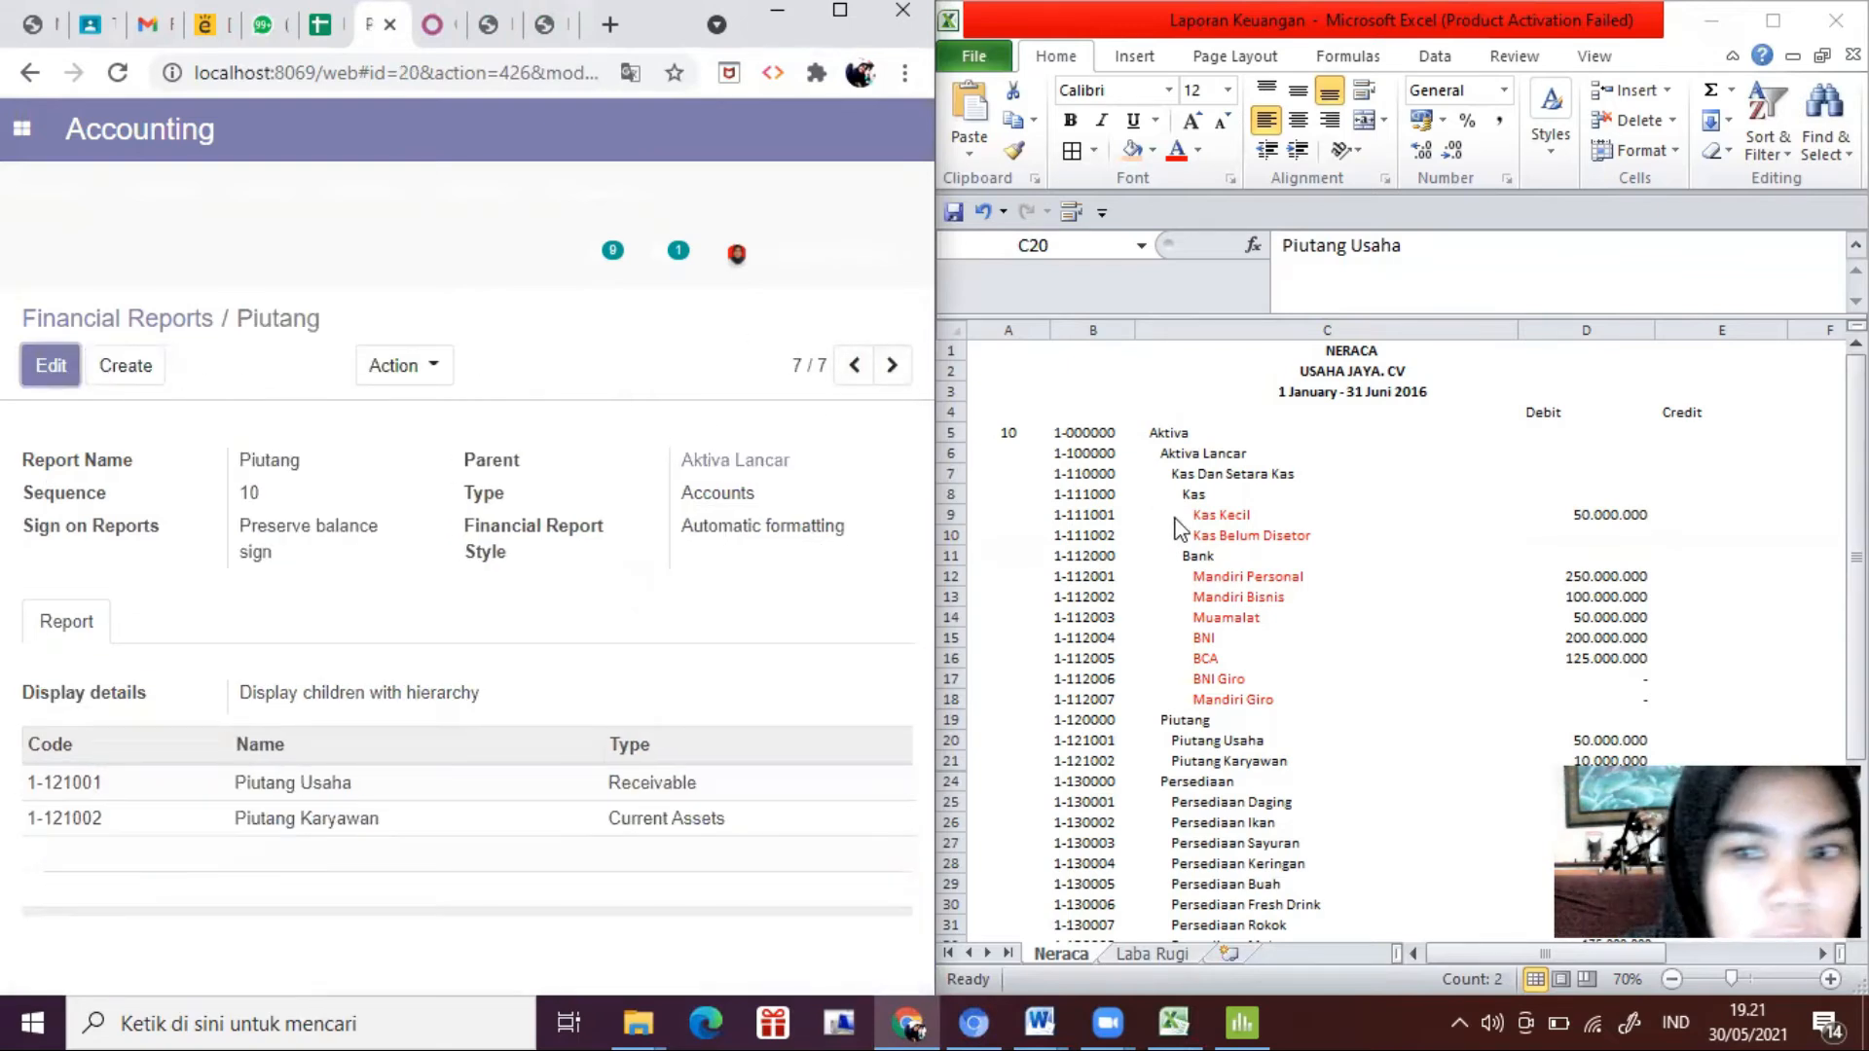
pyautogui.click(1221, 680)
pyautogui.click(1178, 155)
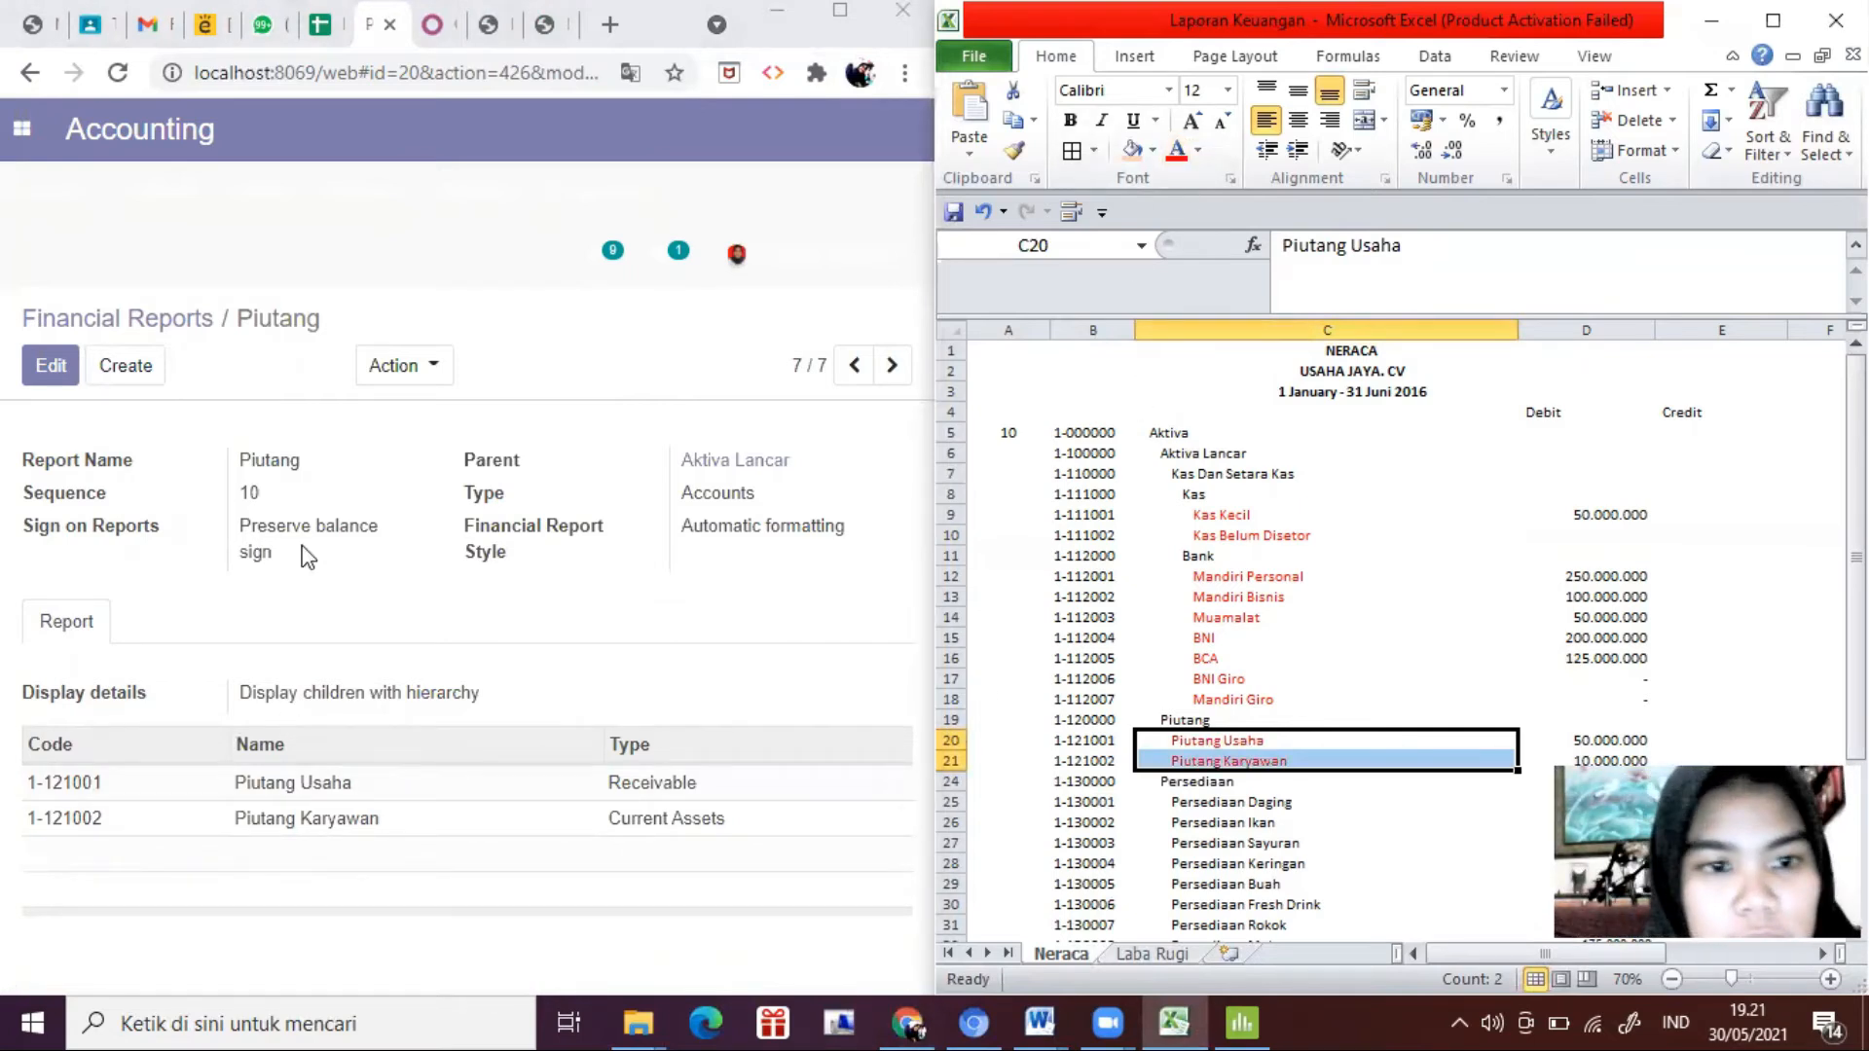
# Step: Start a new financial report in Odoo named Persediaan, matching the next heading in the Excel balance sheet
pyautogui.click(126, 367)
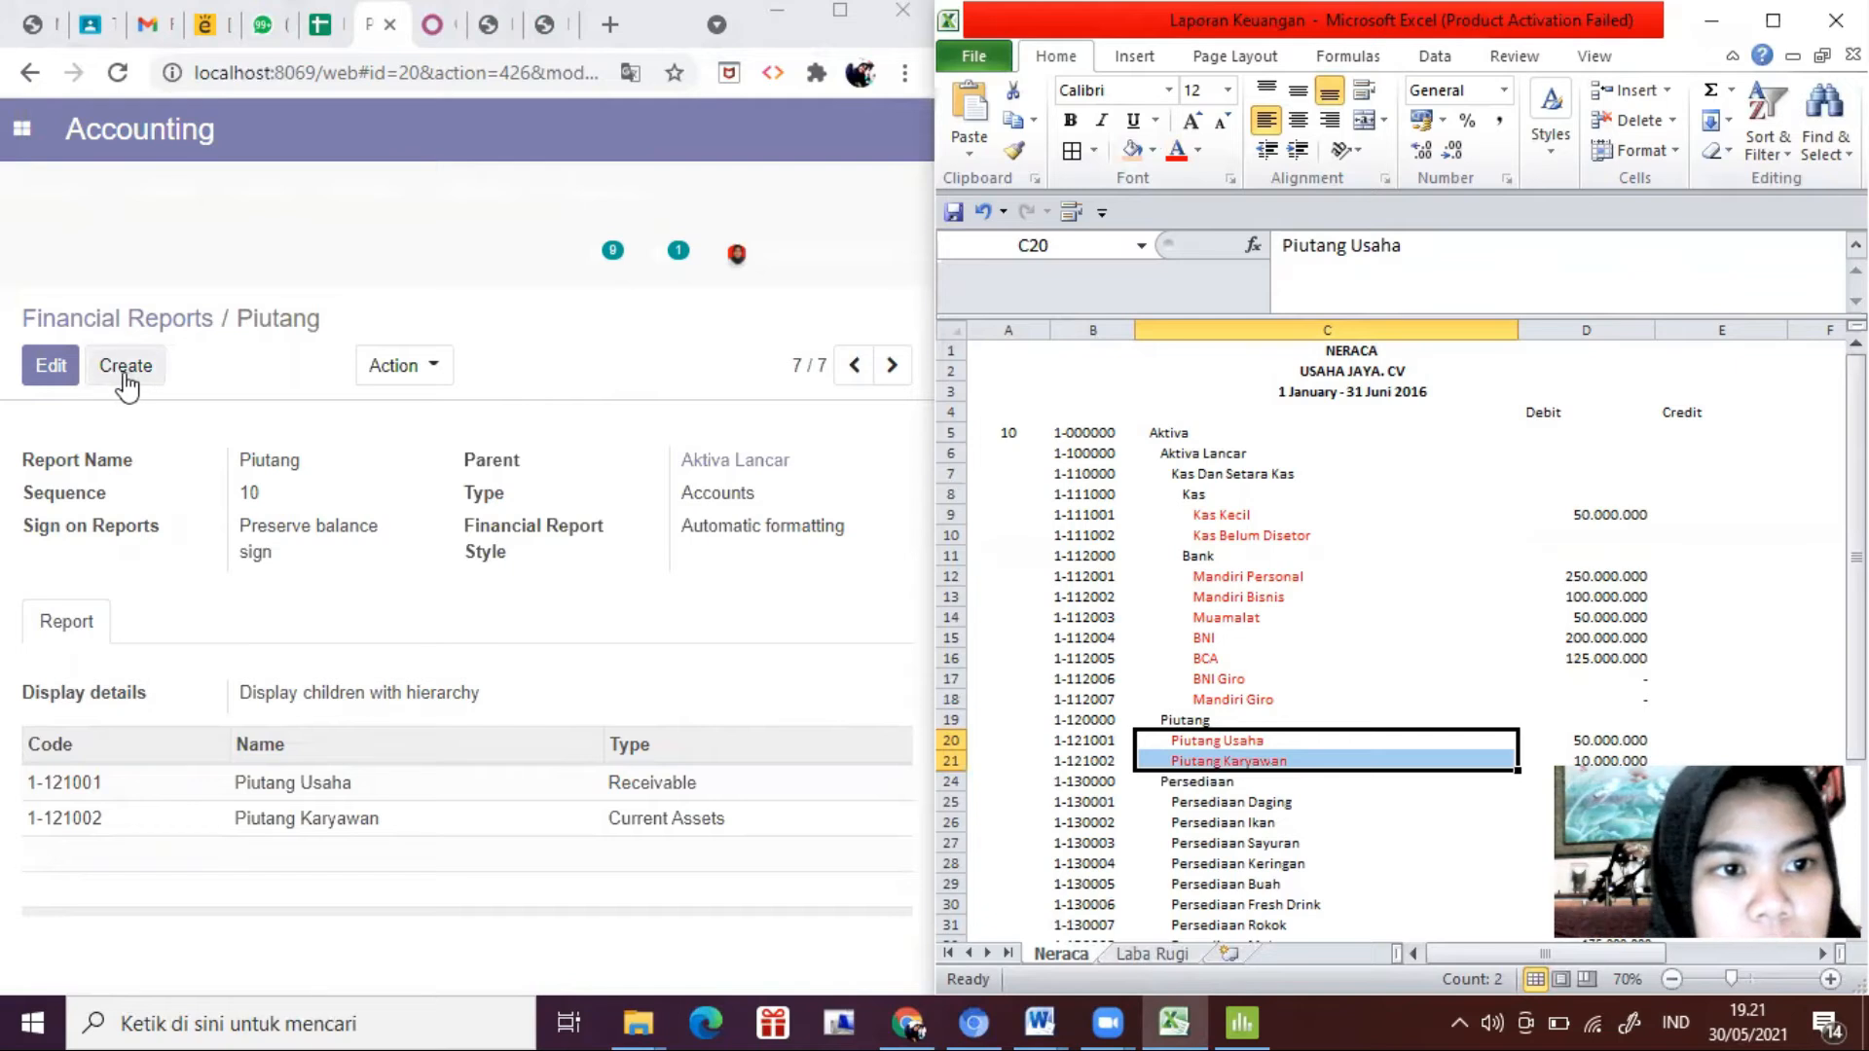
pyautogui.click(1236, 777)
pyautogui.click(1232, 782)
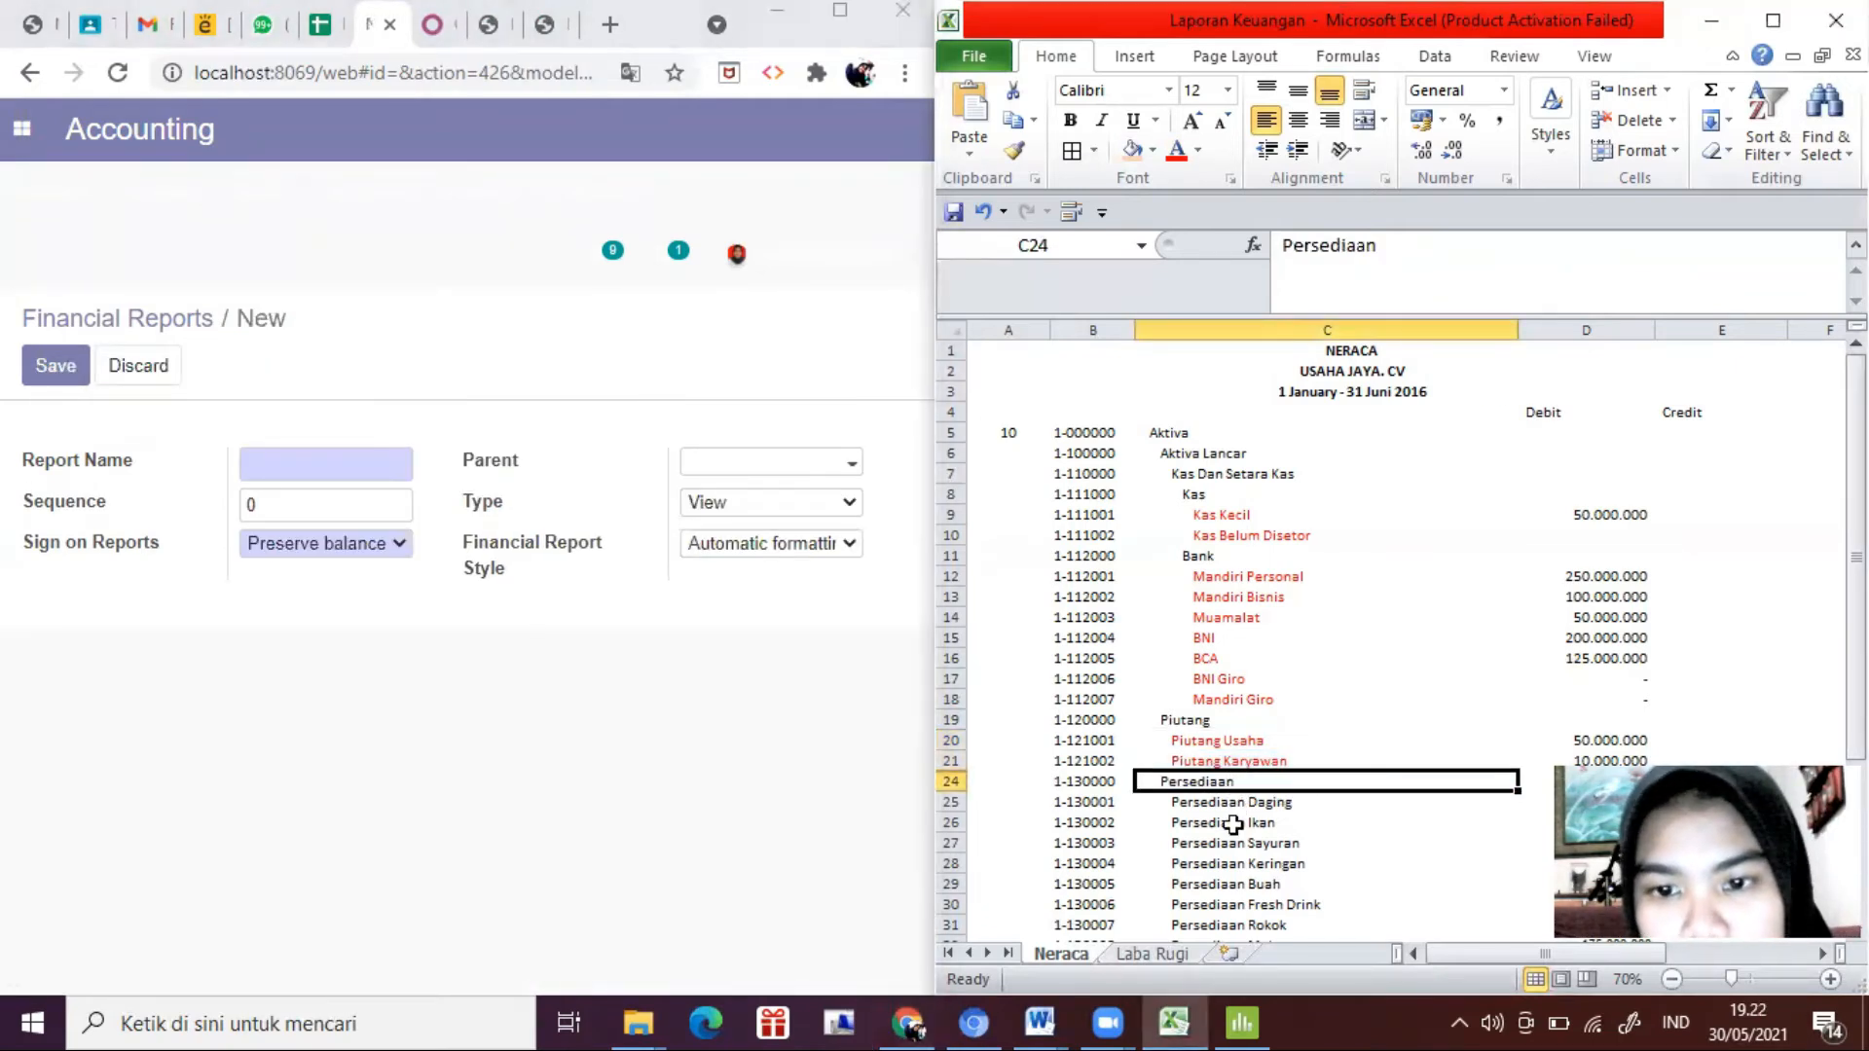
pyautogui.click(251, 455)
pyautogui.write('PERSE')
pyautogui.press('BackSpace')
pyautogui.press('BackSpace')
pyautogui.press('BackSpace')
pyautogui.press('BackSpace')
pyautogui.write('erse')
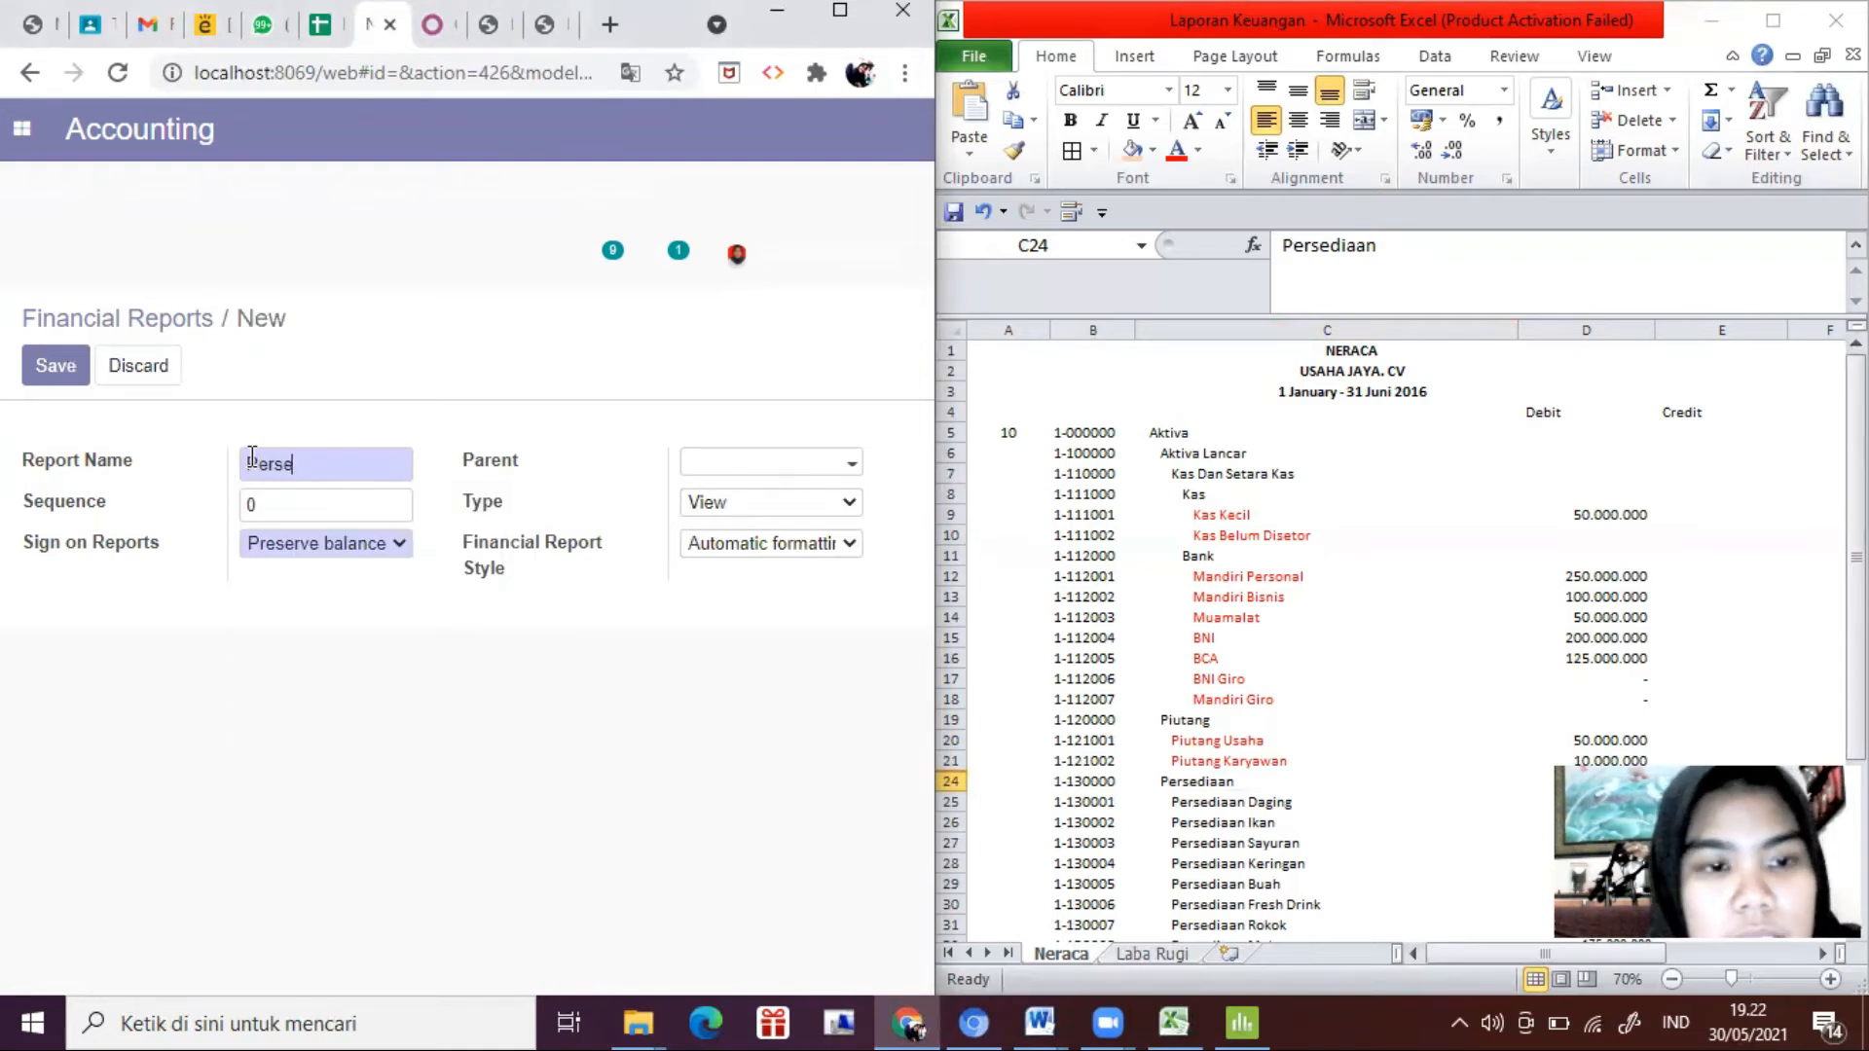
pyautogui.write('diaan')
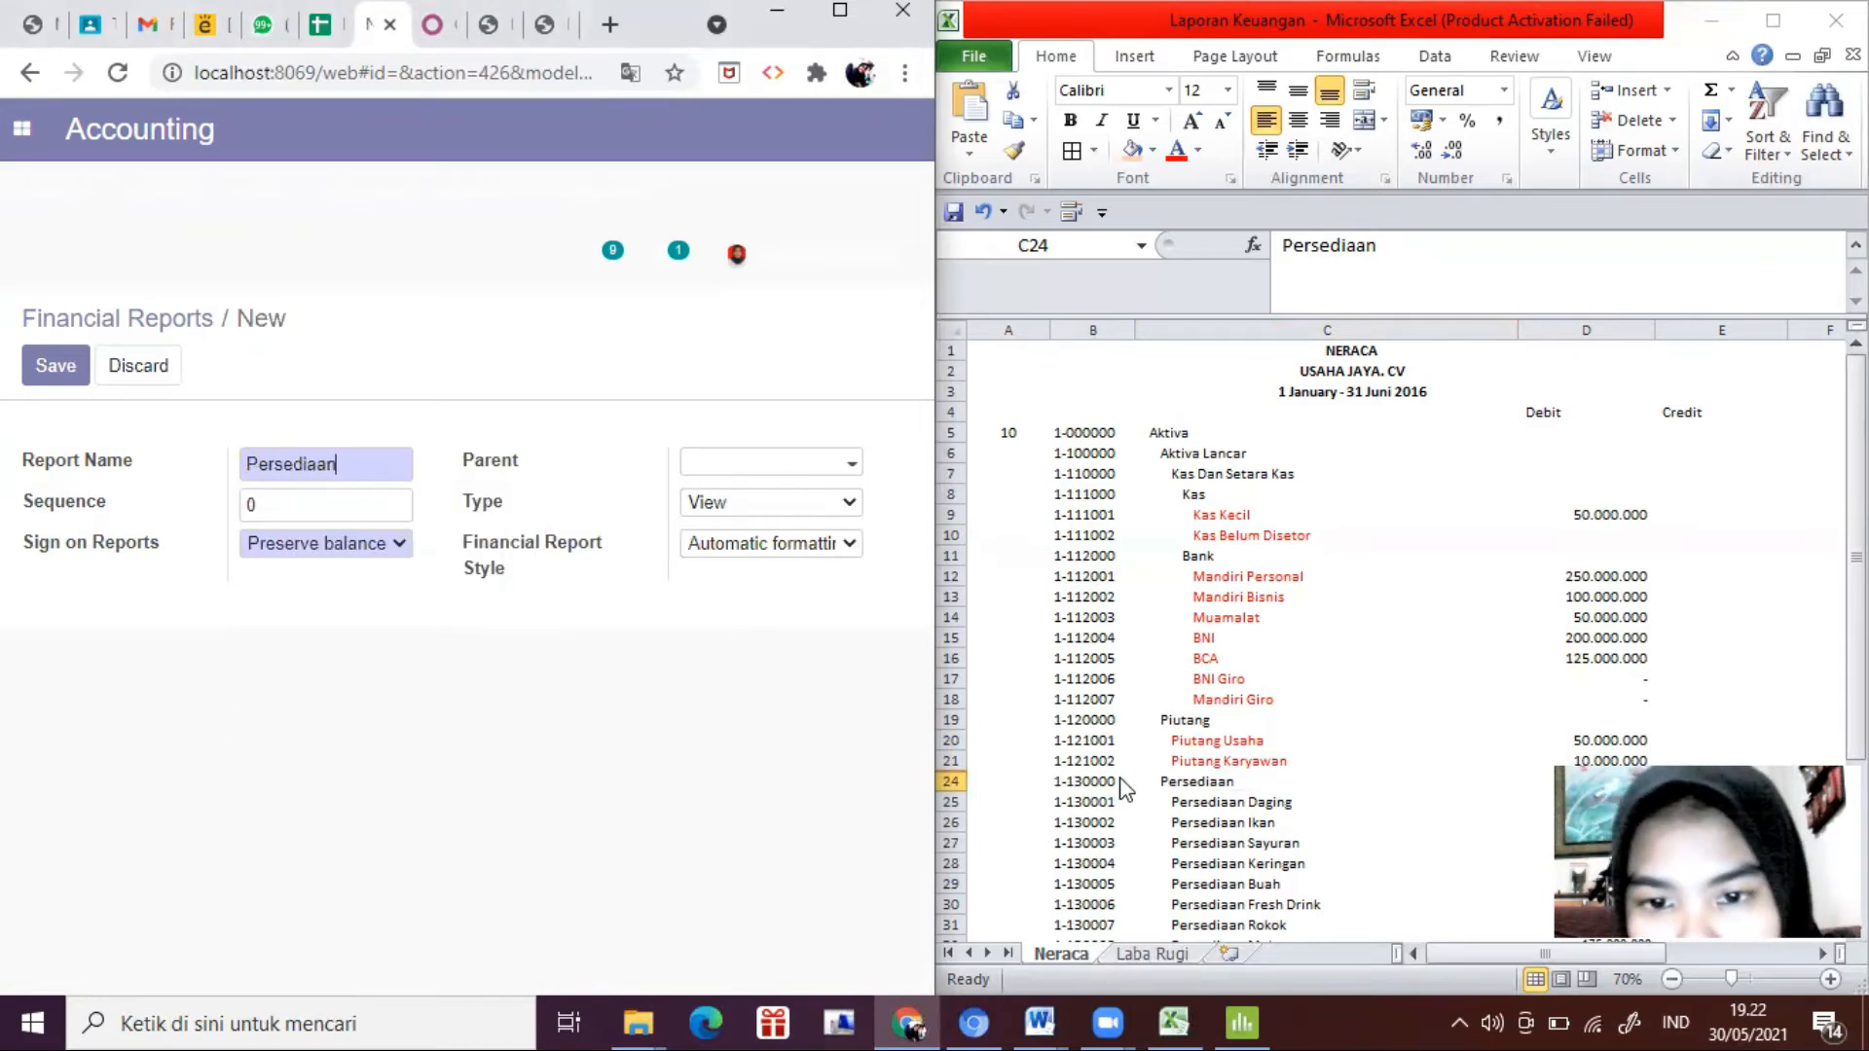
# Step: Set the Persediaan report's sequence to 10, its parent to Aktiva Lancar and its type to Accounts
pyautogui.click(1138, 781)
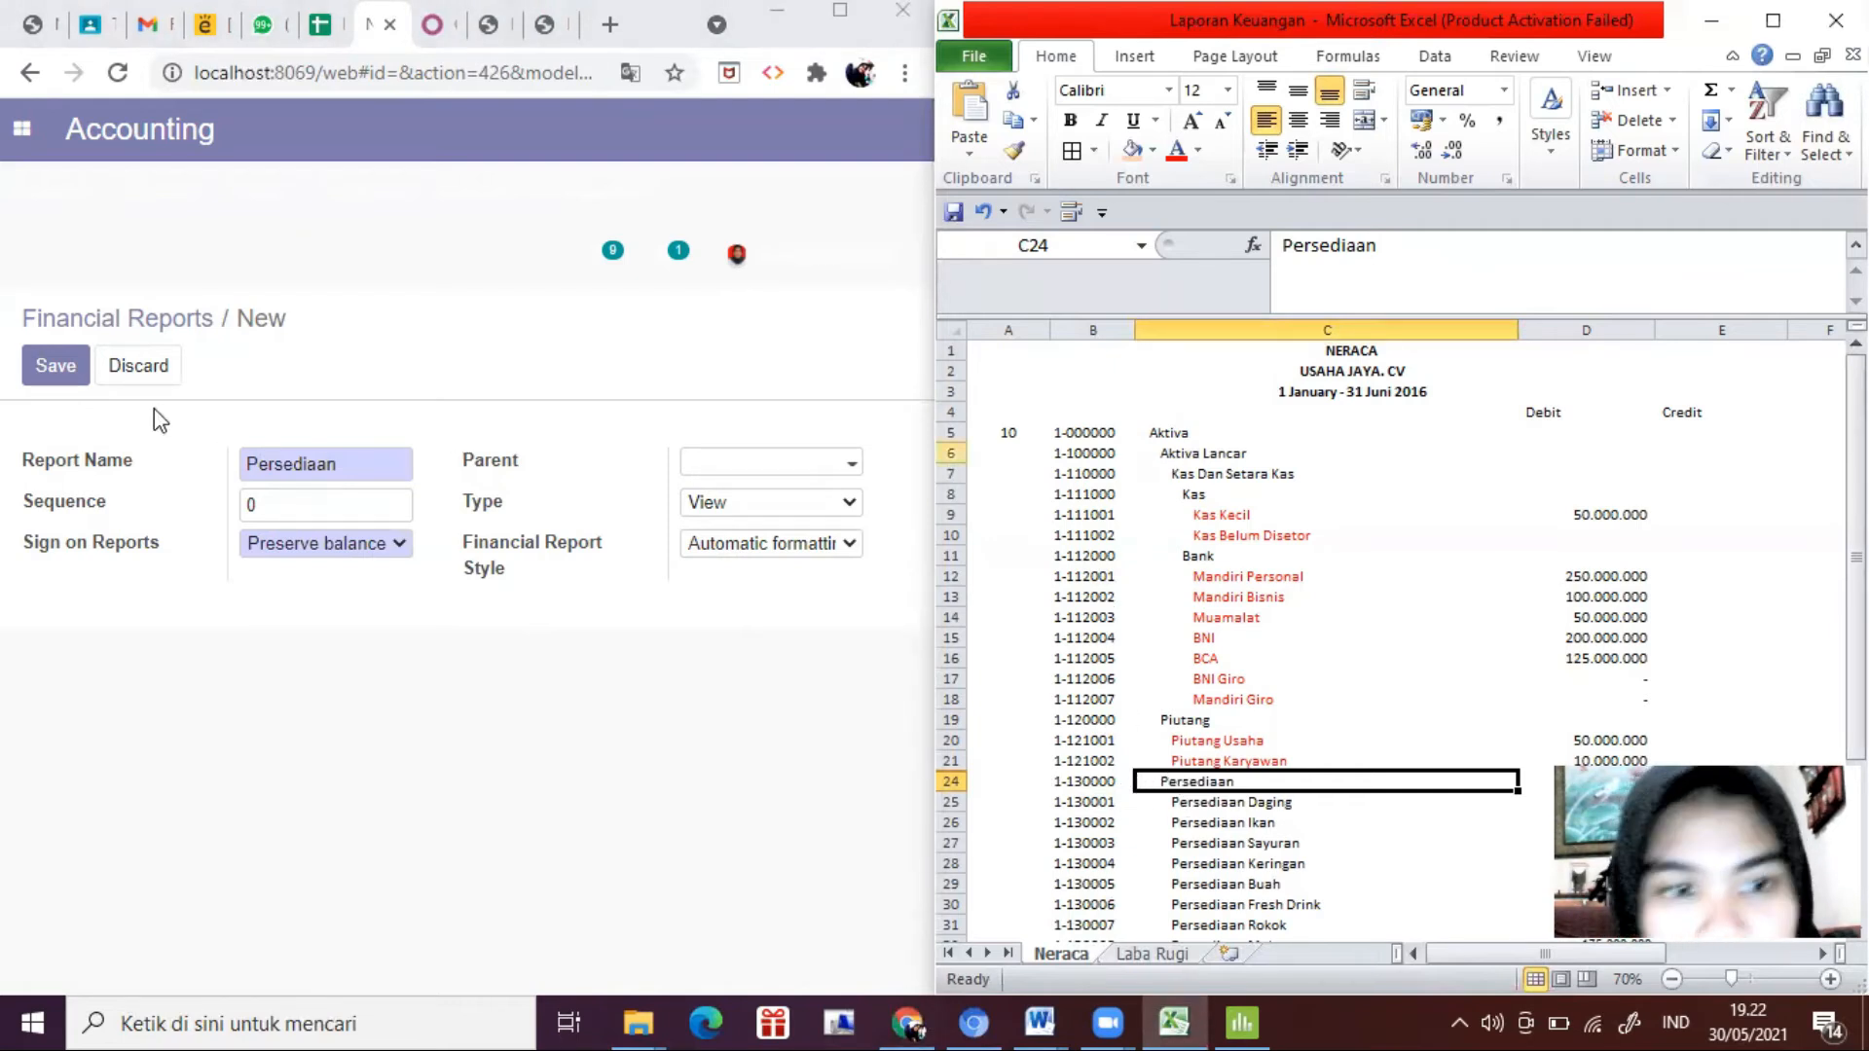
pyautogui.click(290, 504)
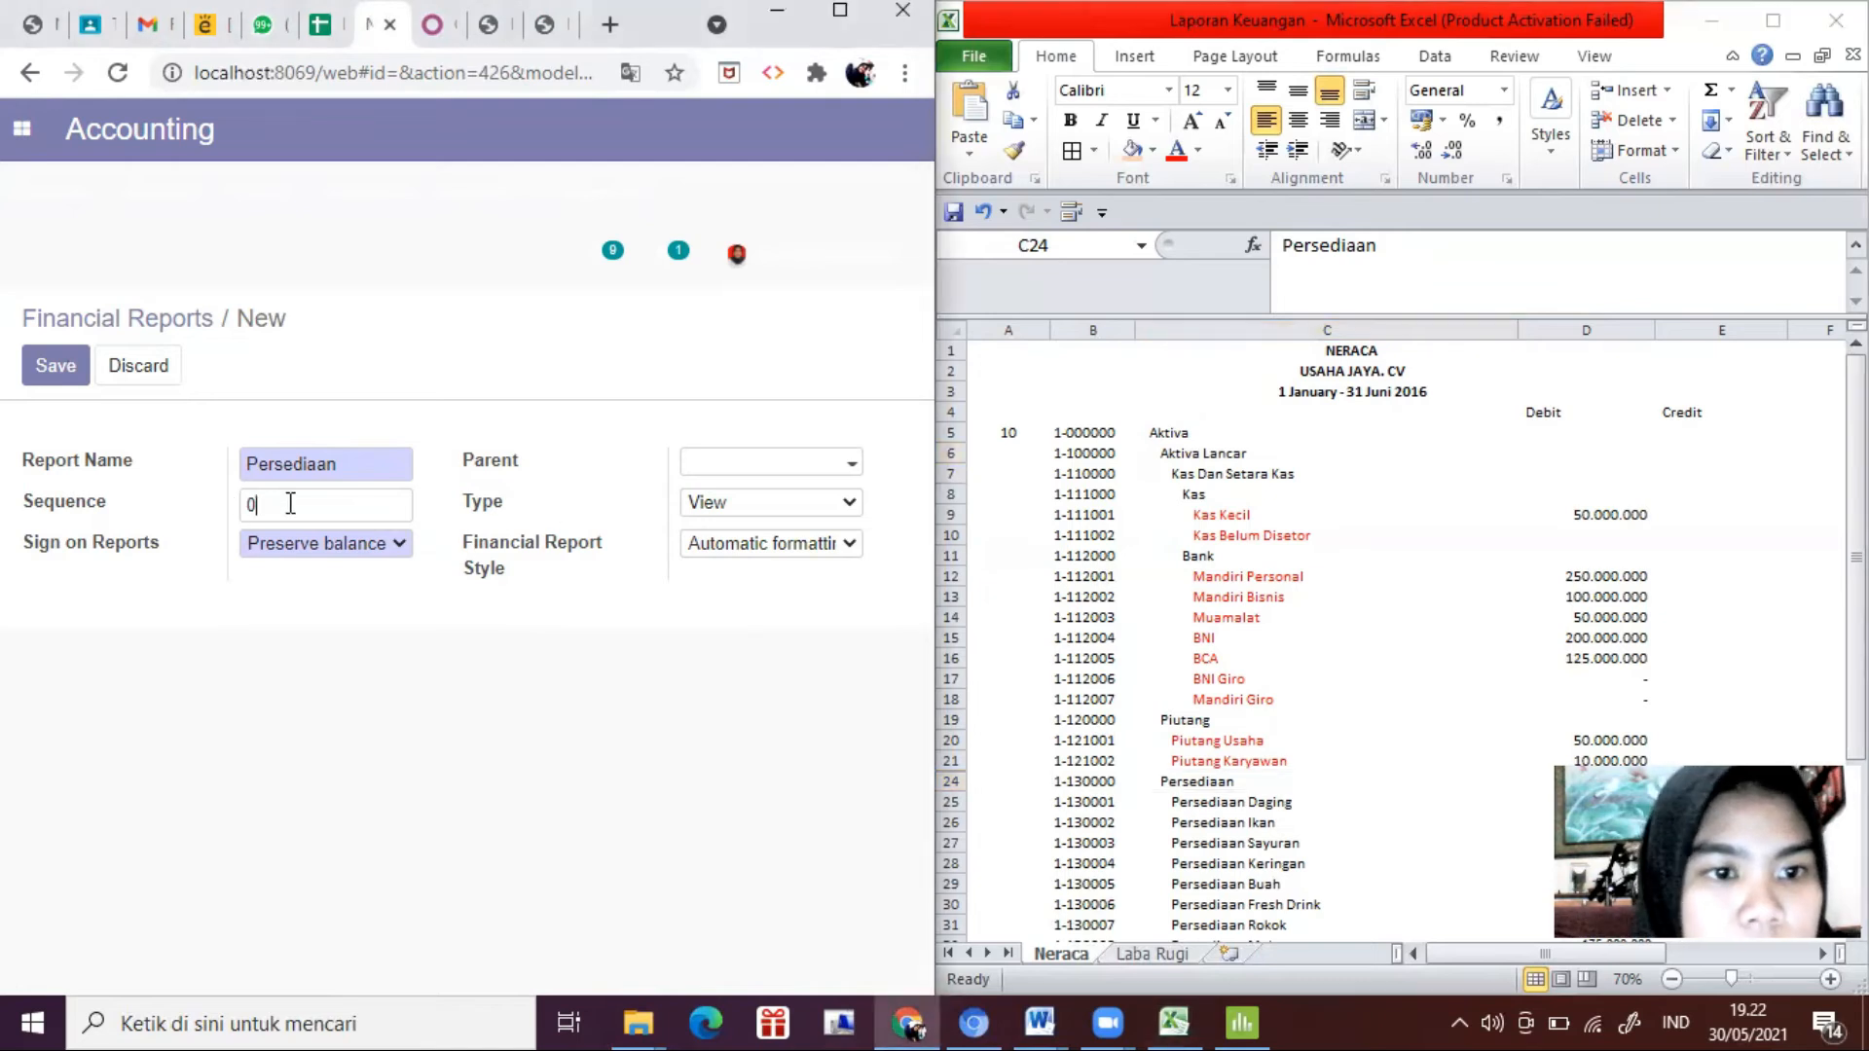
pyautogui.click(680, 459)
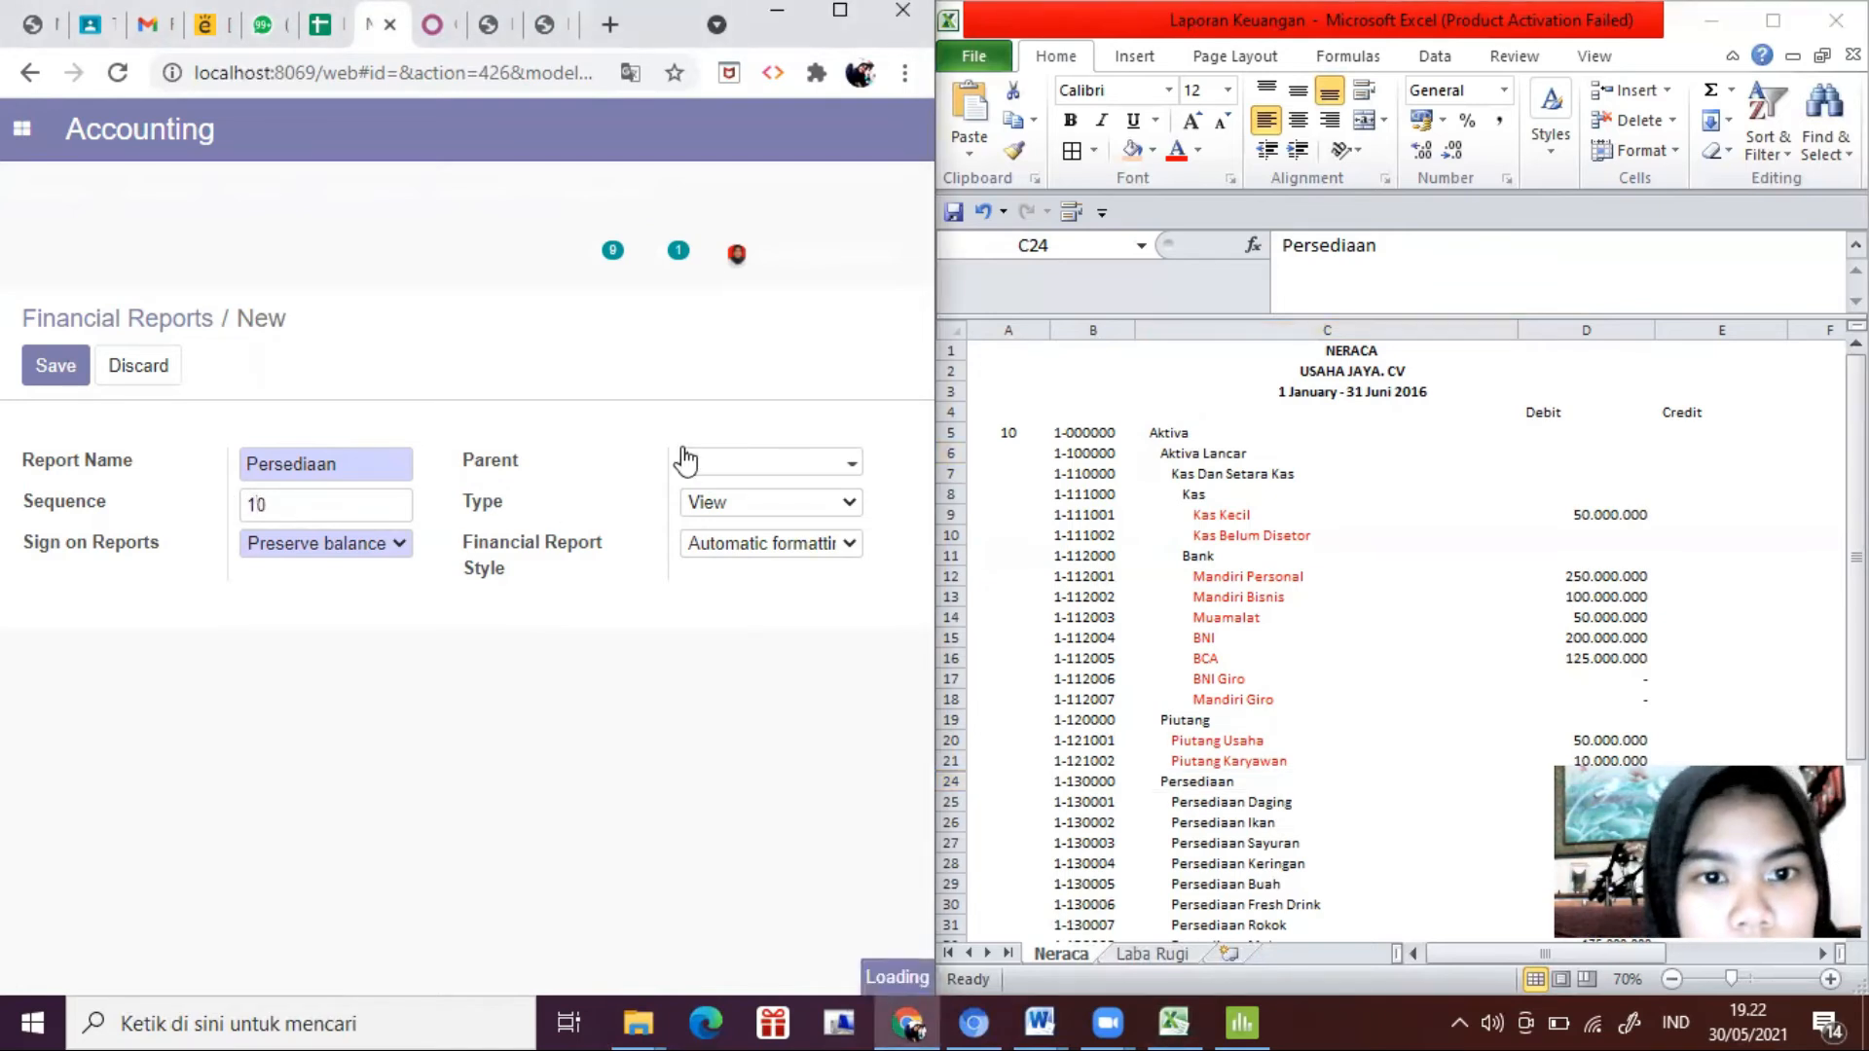
pyautogui.write('aktiva lancar')
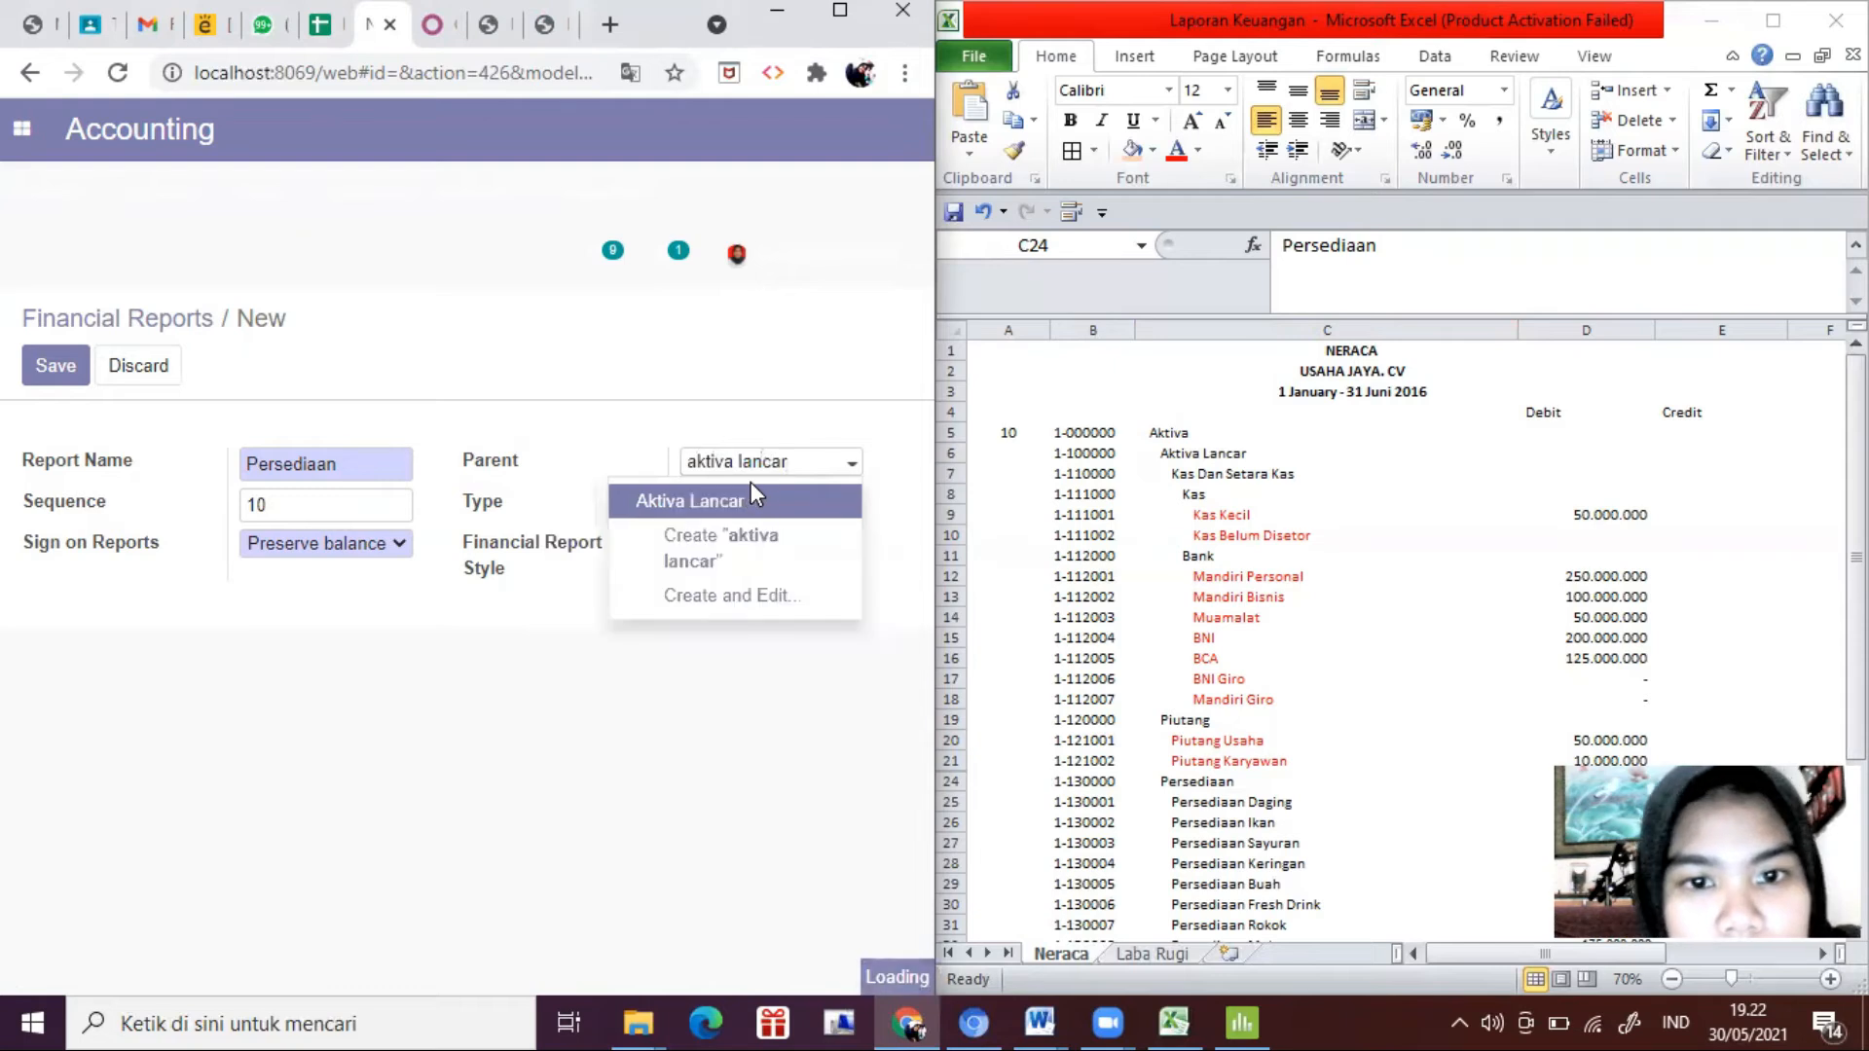
pyautogui.click(759, 500)
pyautogui.click(784, 519)
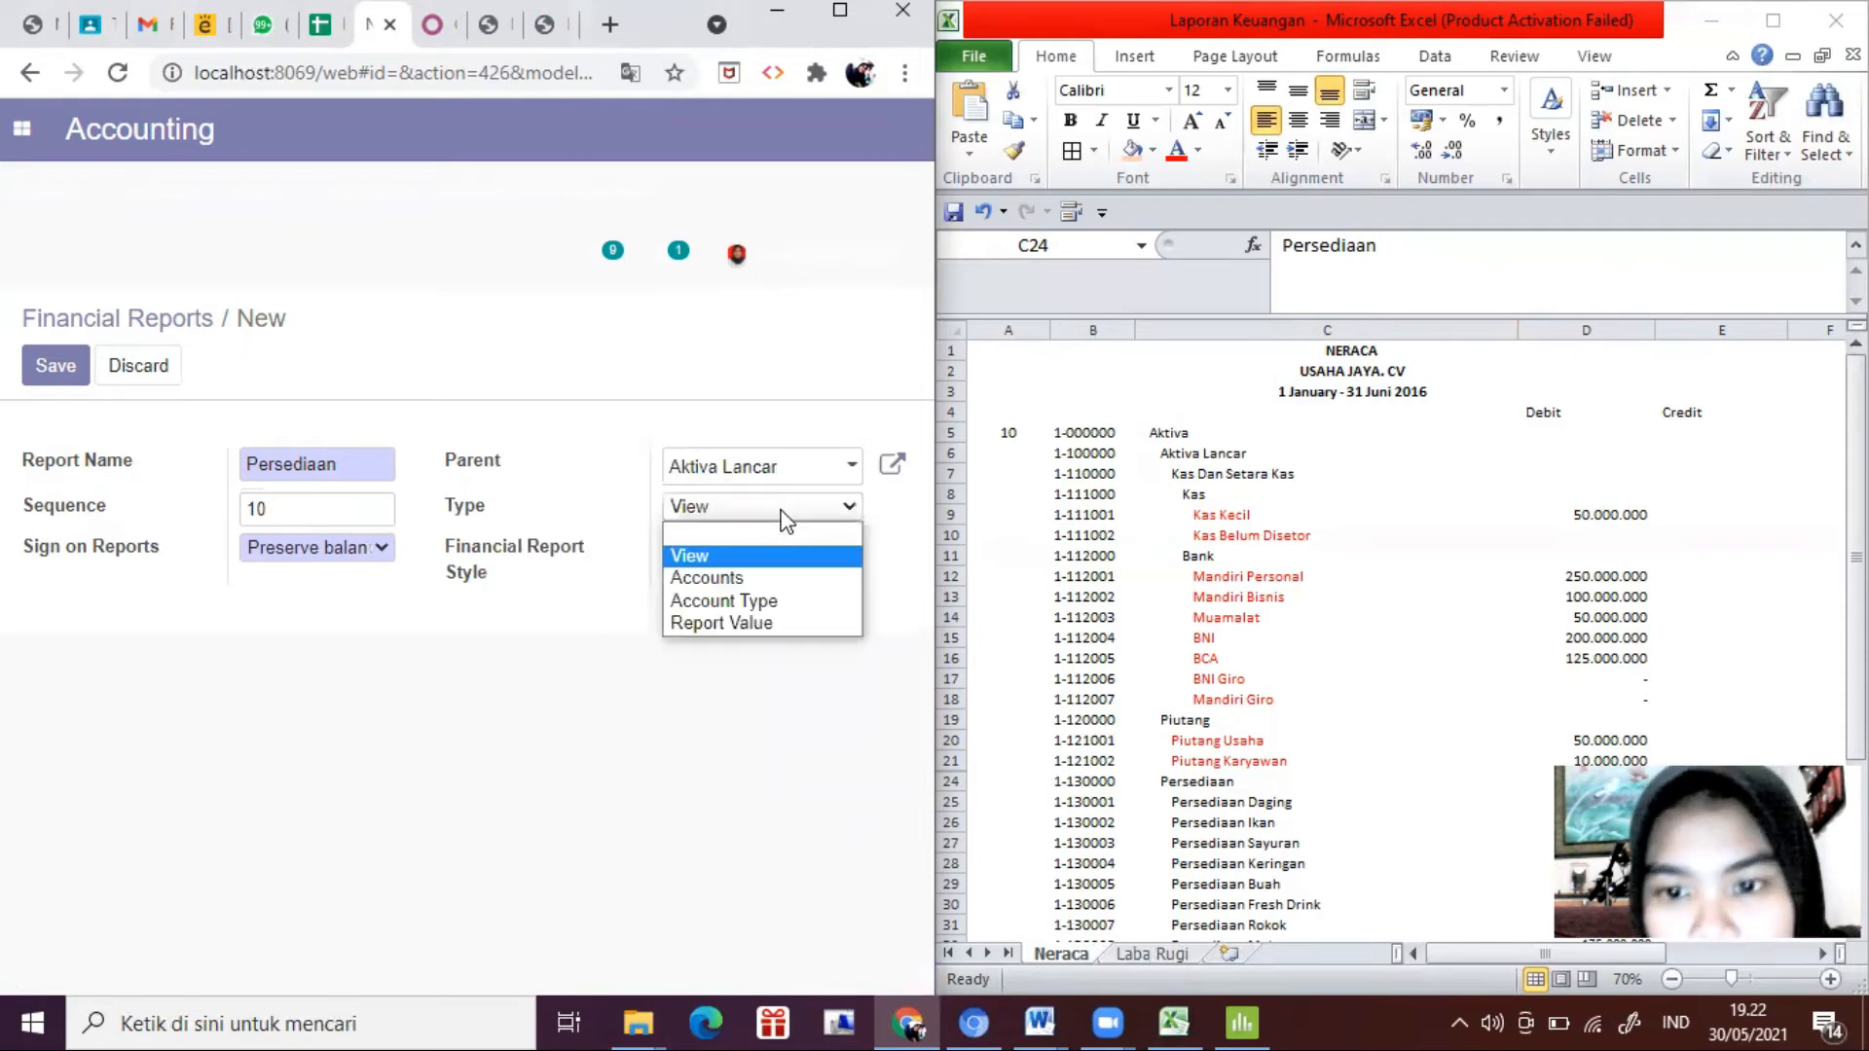
pyautogui.click(758, 576)
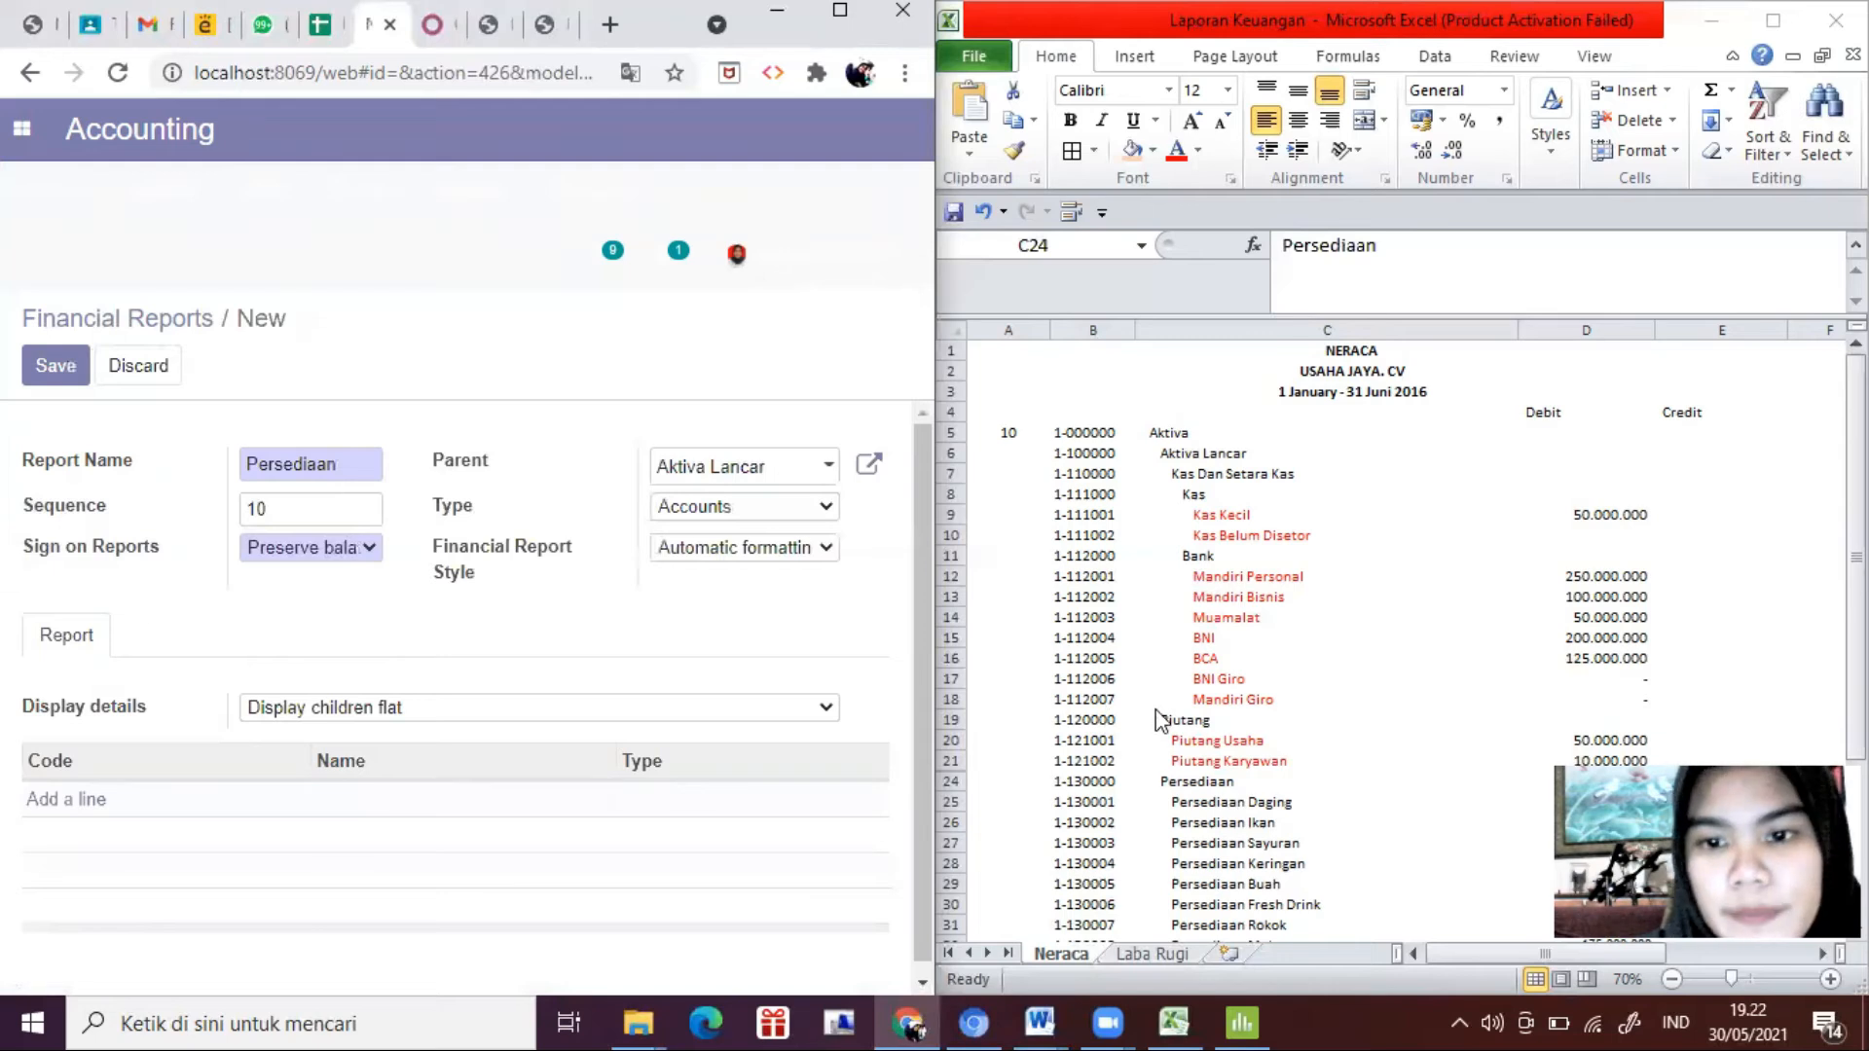
# Step: Set the Persediaan report's display details to Display children with hierarchy
pyautogui.click(1135, 667)
pyautogui.scroll(-3, 1135, 668)
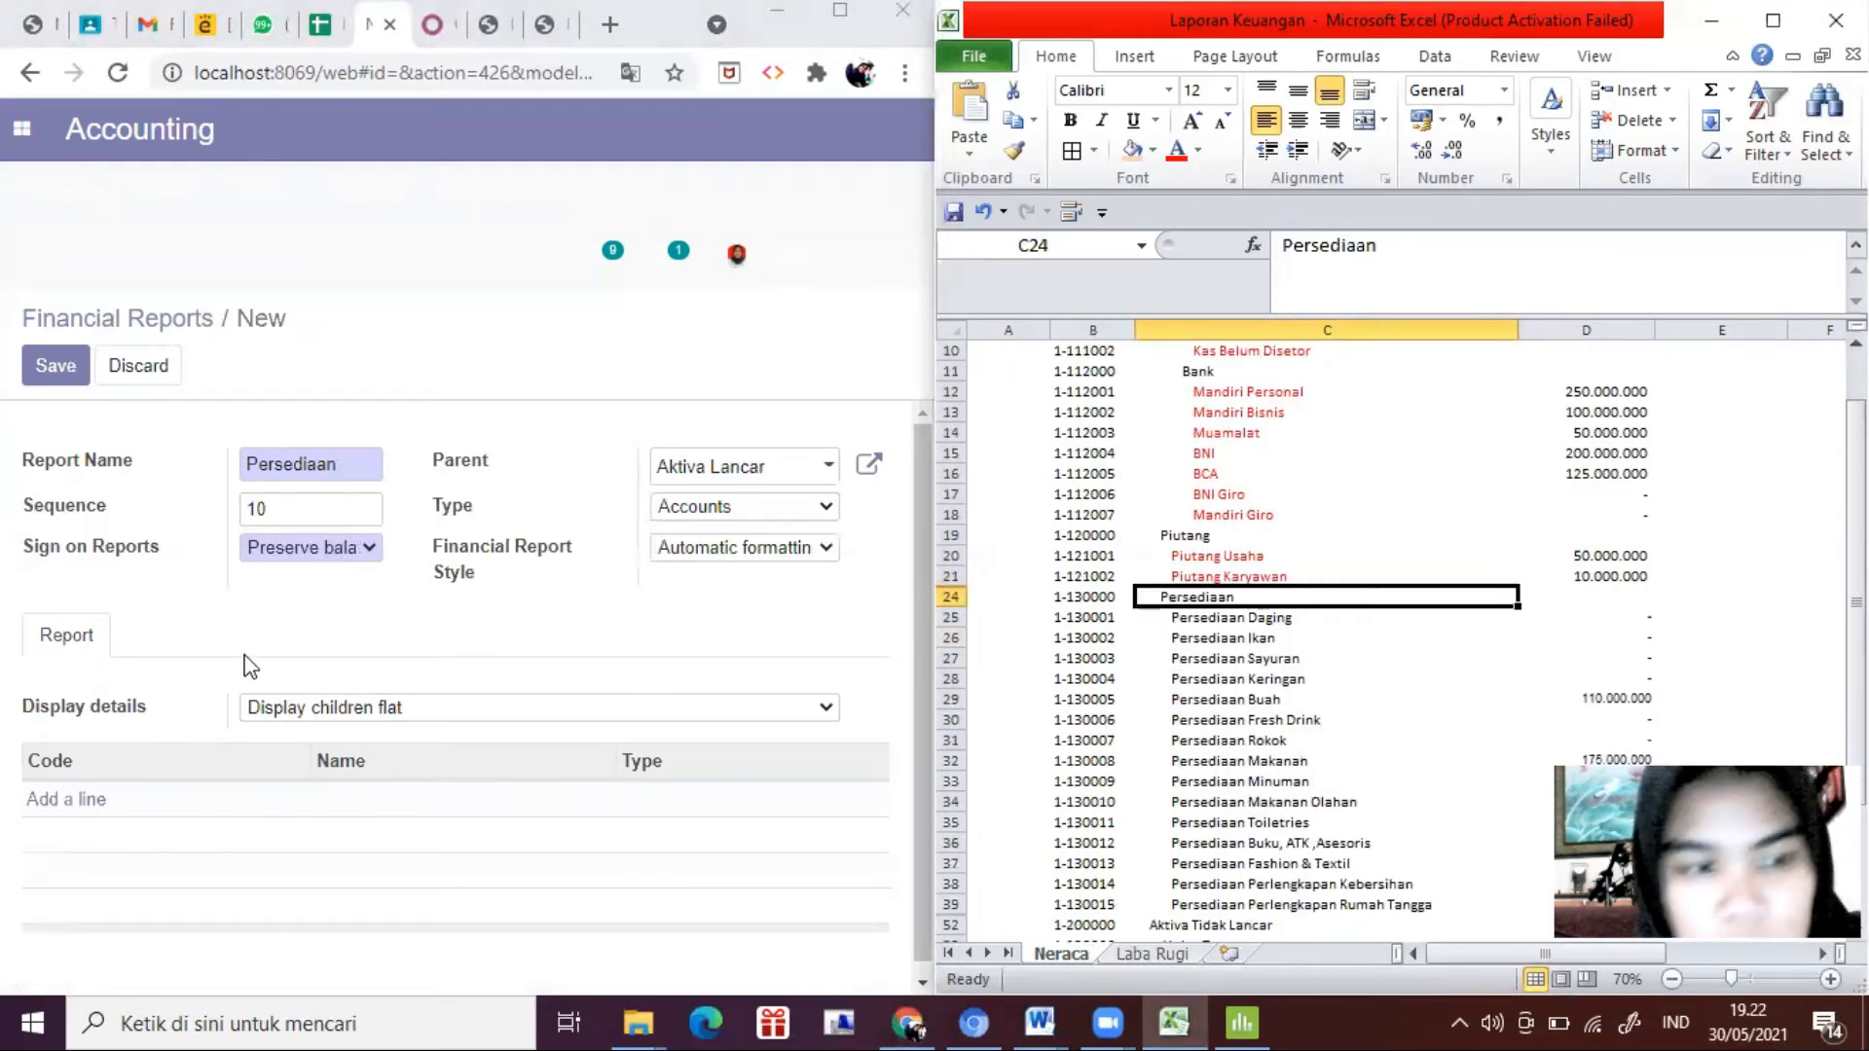
pyautogui.click(334, 711)
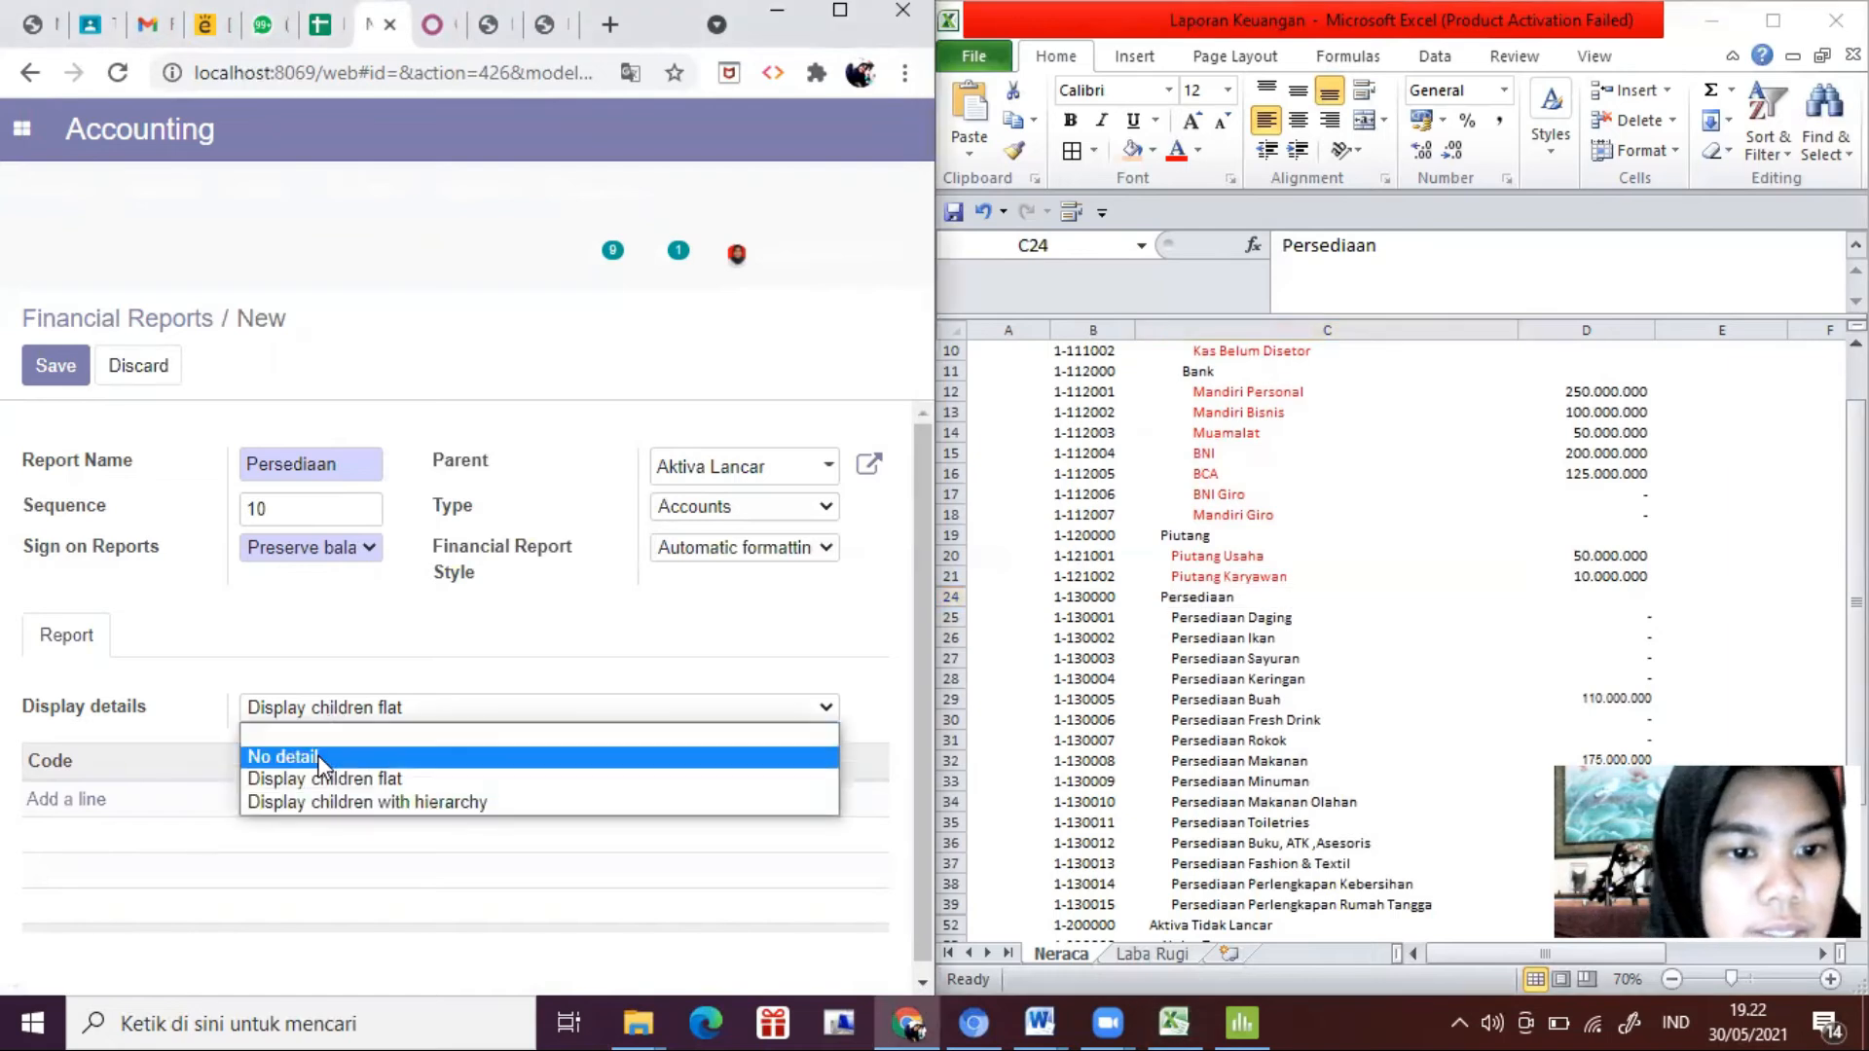
# Step: Add all accounts whose codes start with 1-13 to the Persediaan report and save it
pyautogui.click(57, 801)
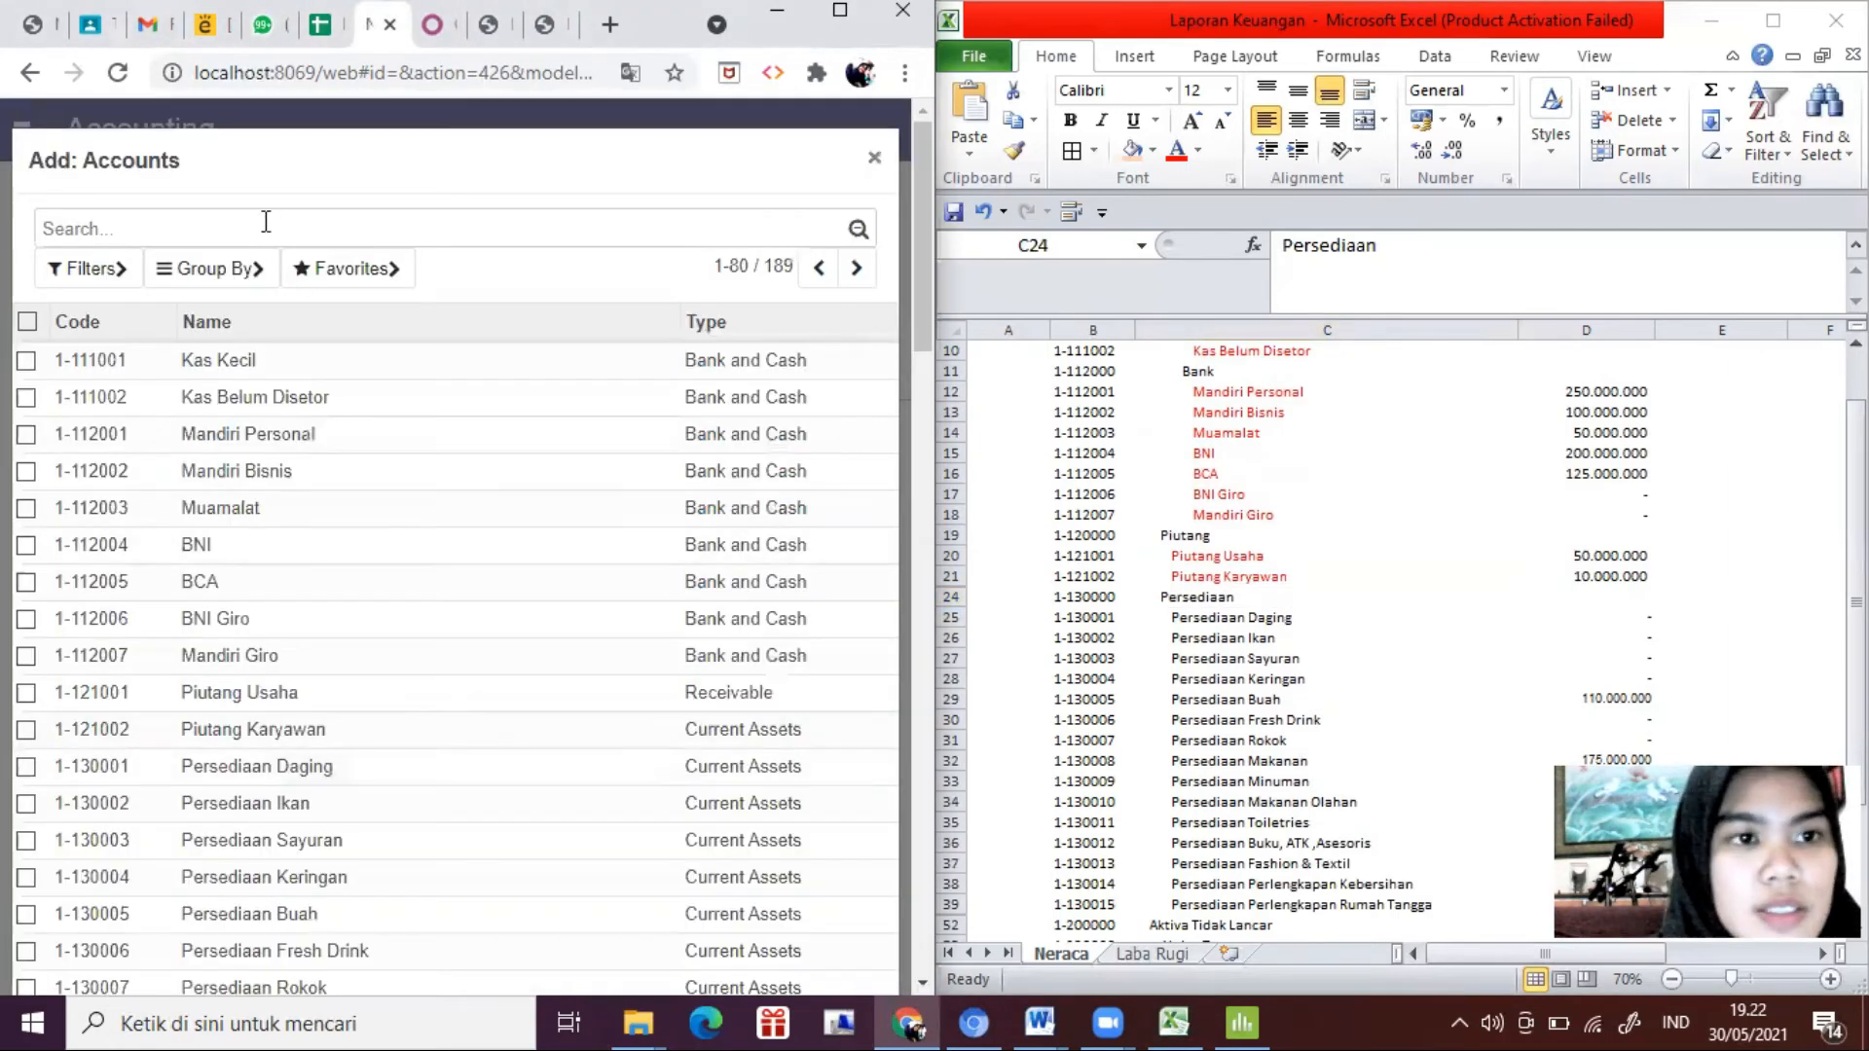
pyautogui.write('1-13')
pyautogui.press('Return')
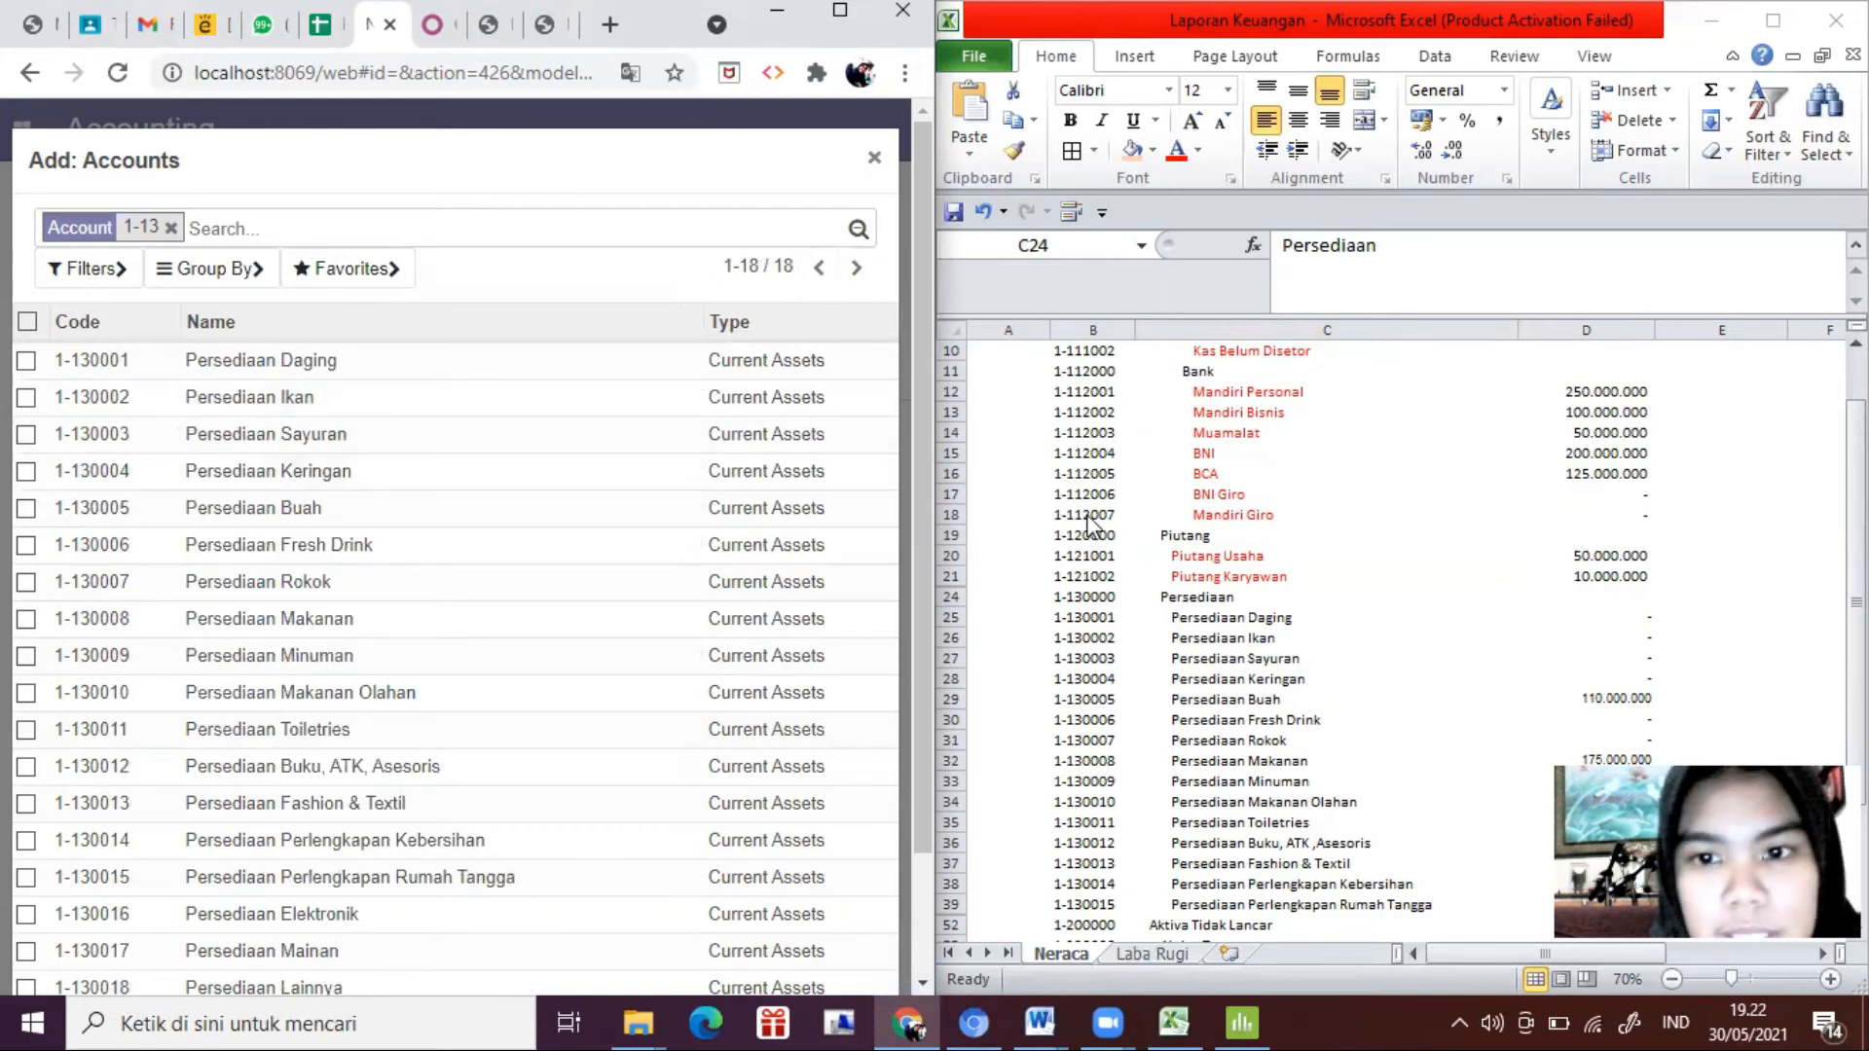
pyautogui.click(28, 322)
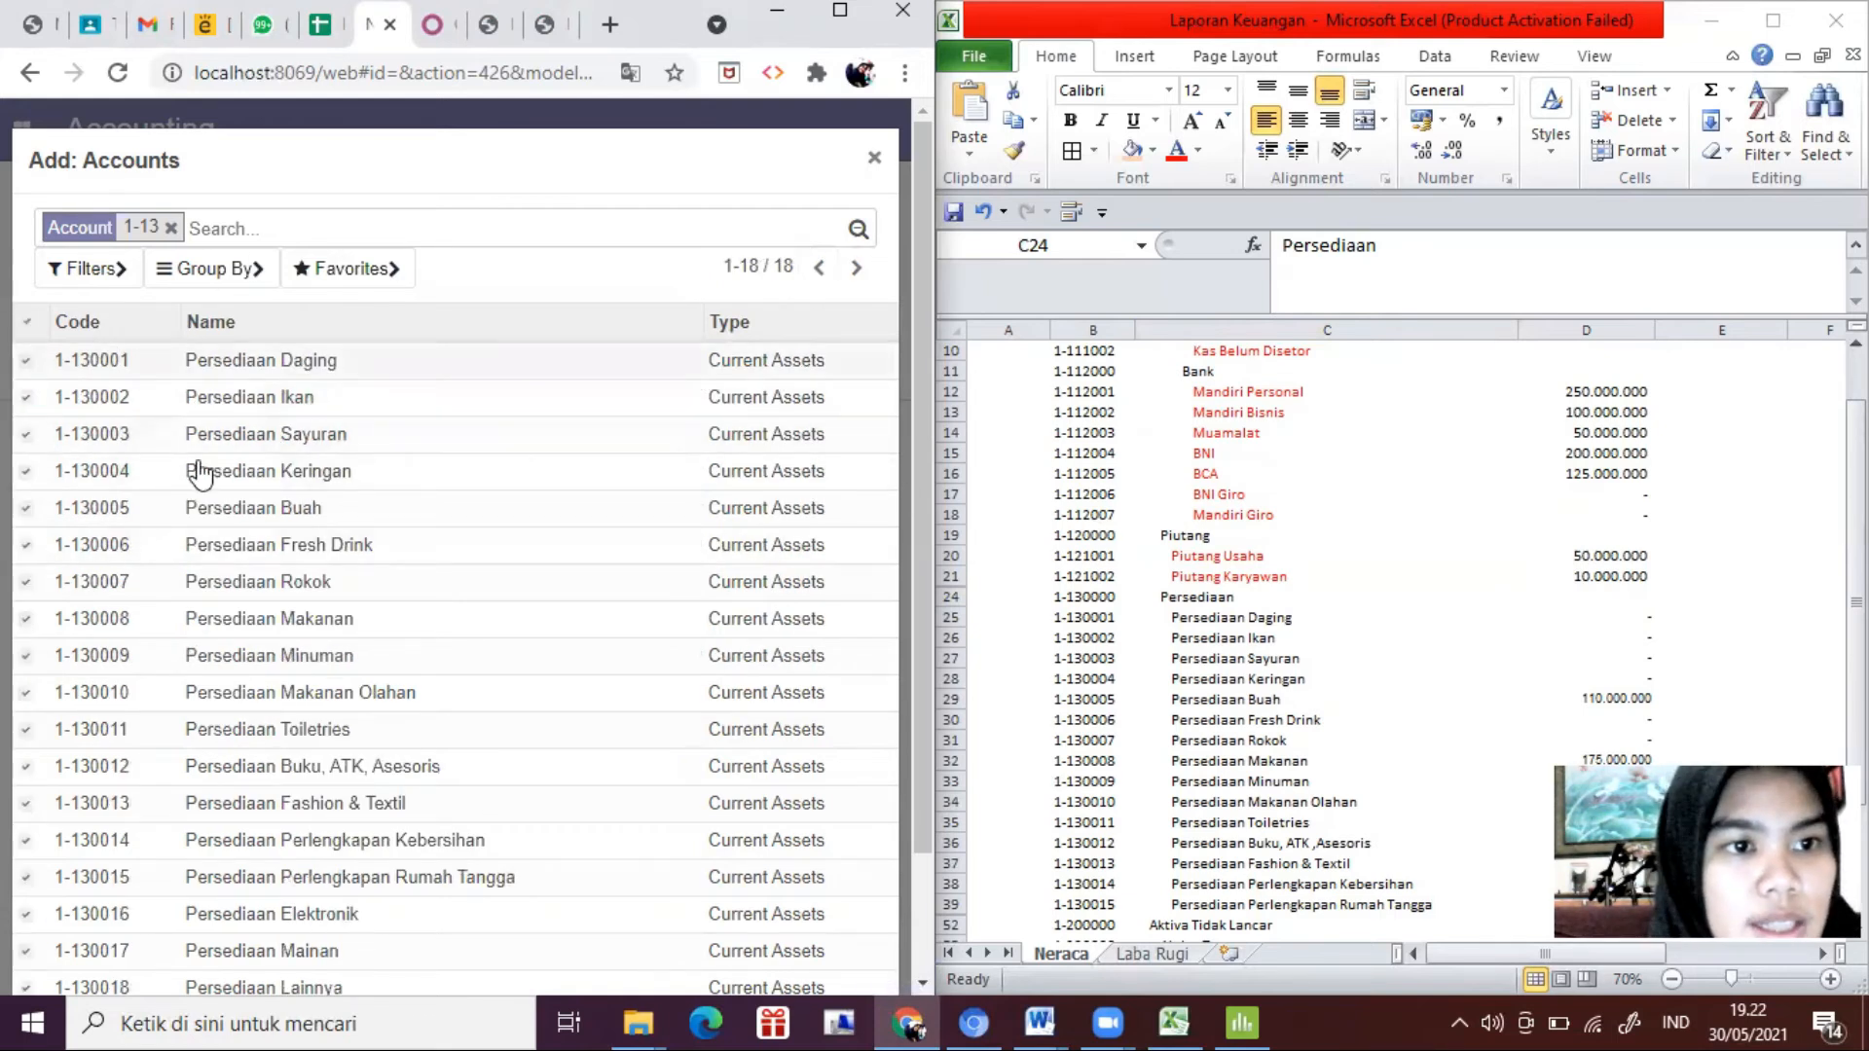
pyautogui.scroll(-2, 190, 890)
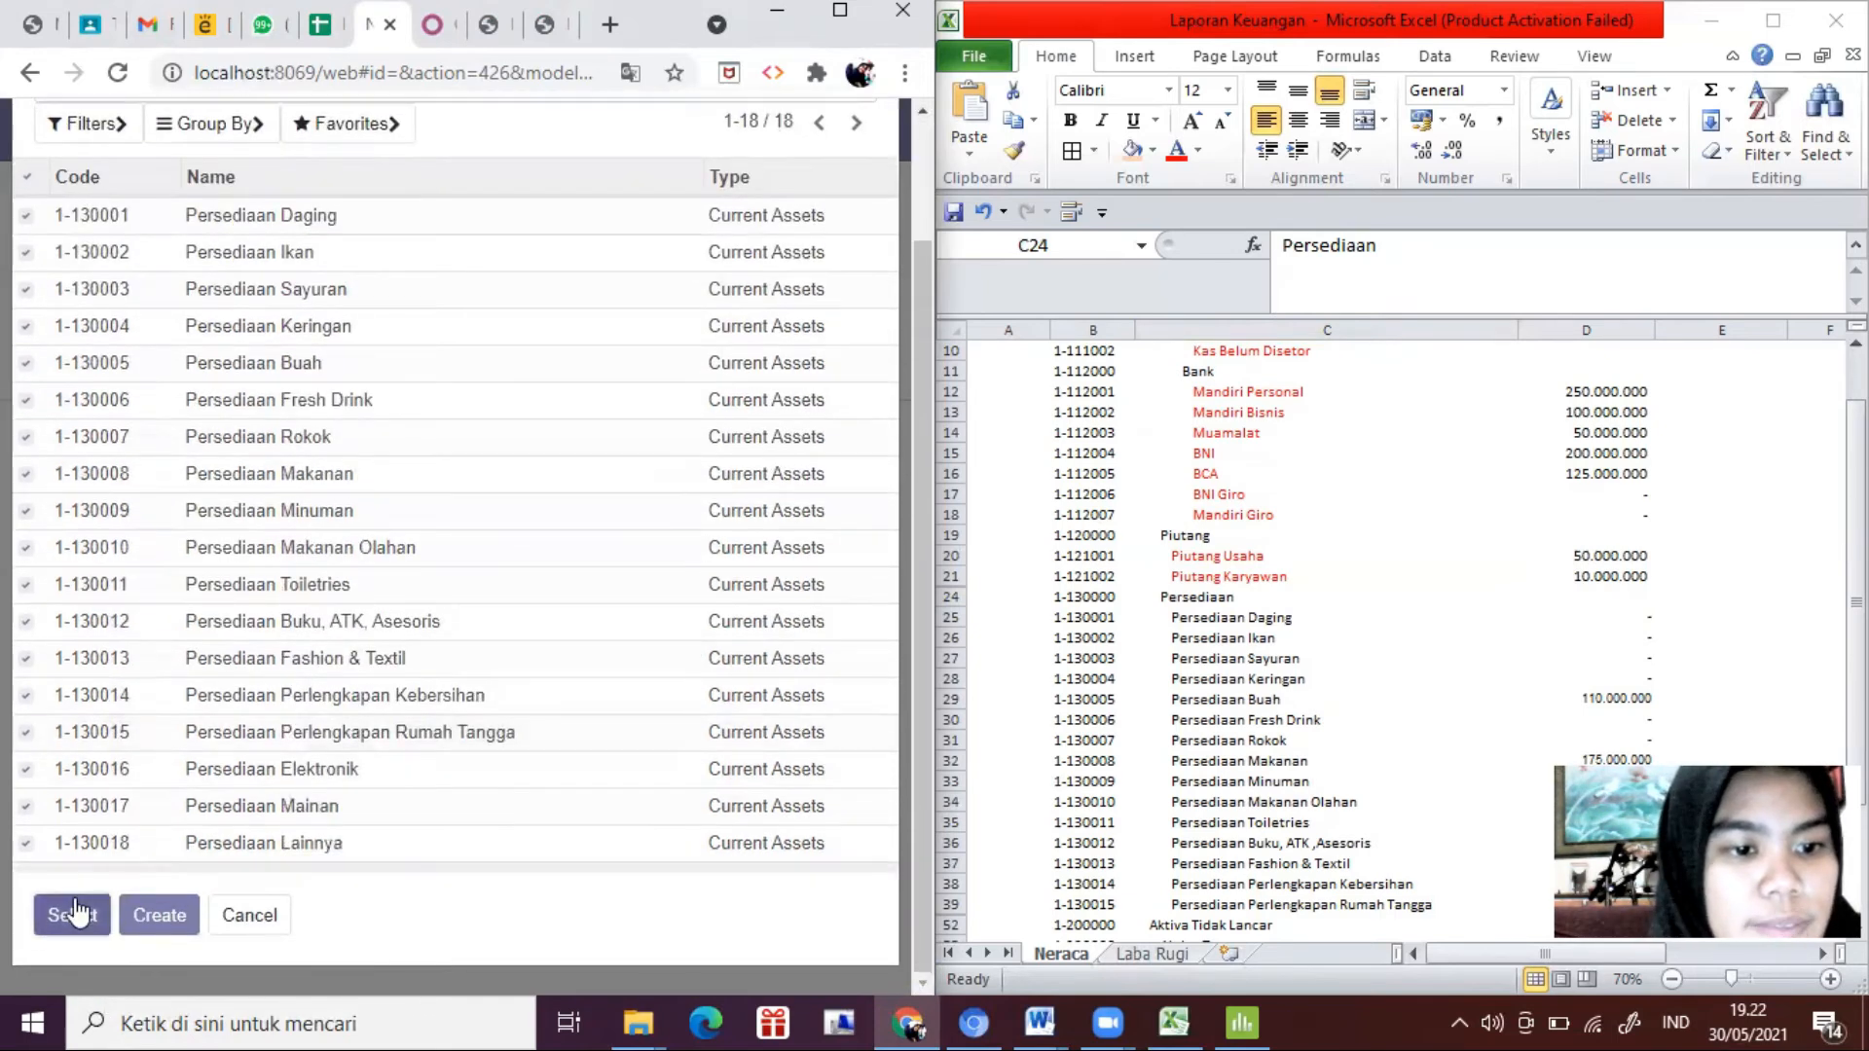
pyautogui.click(70, 914)
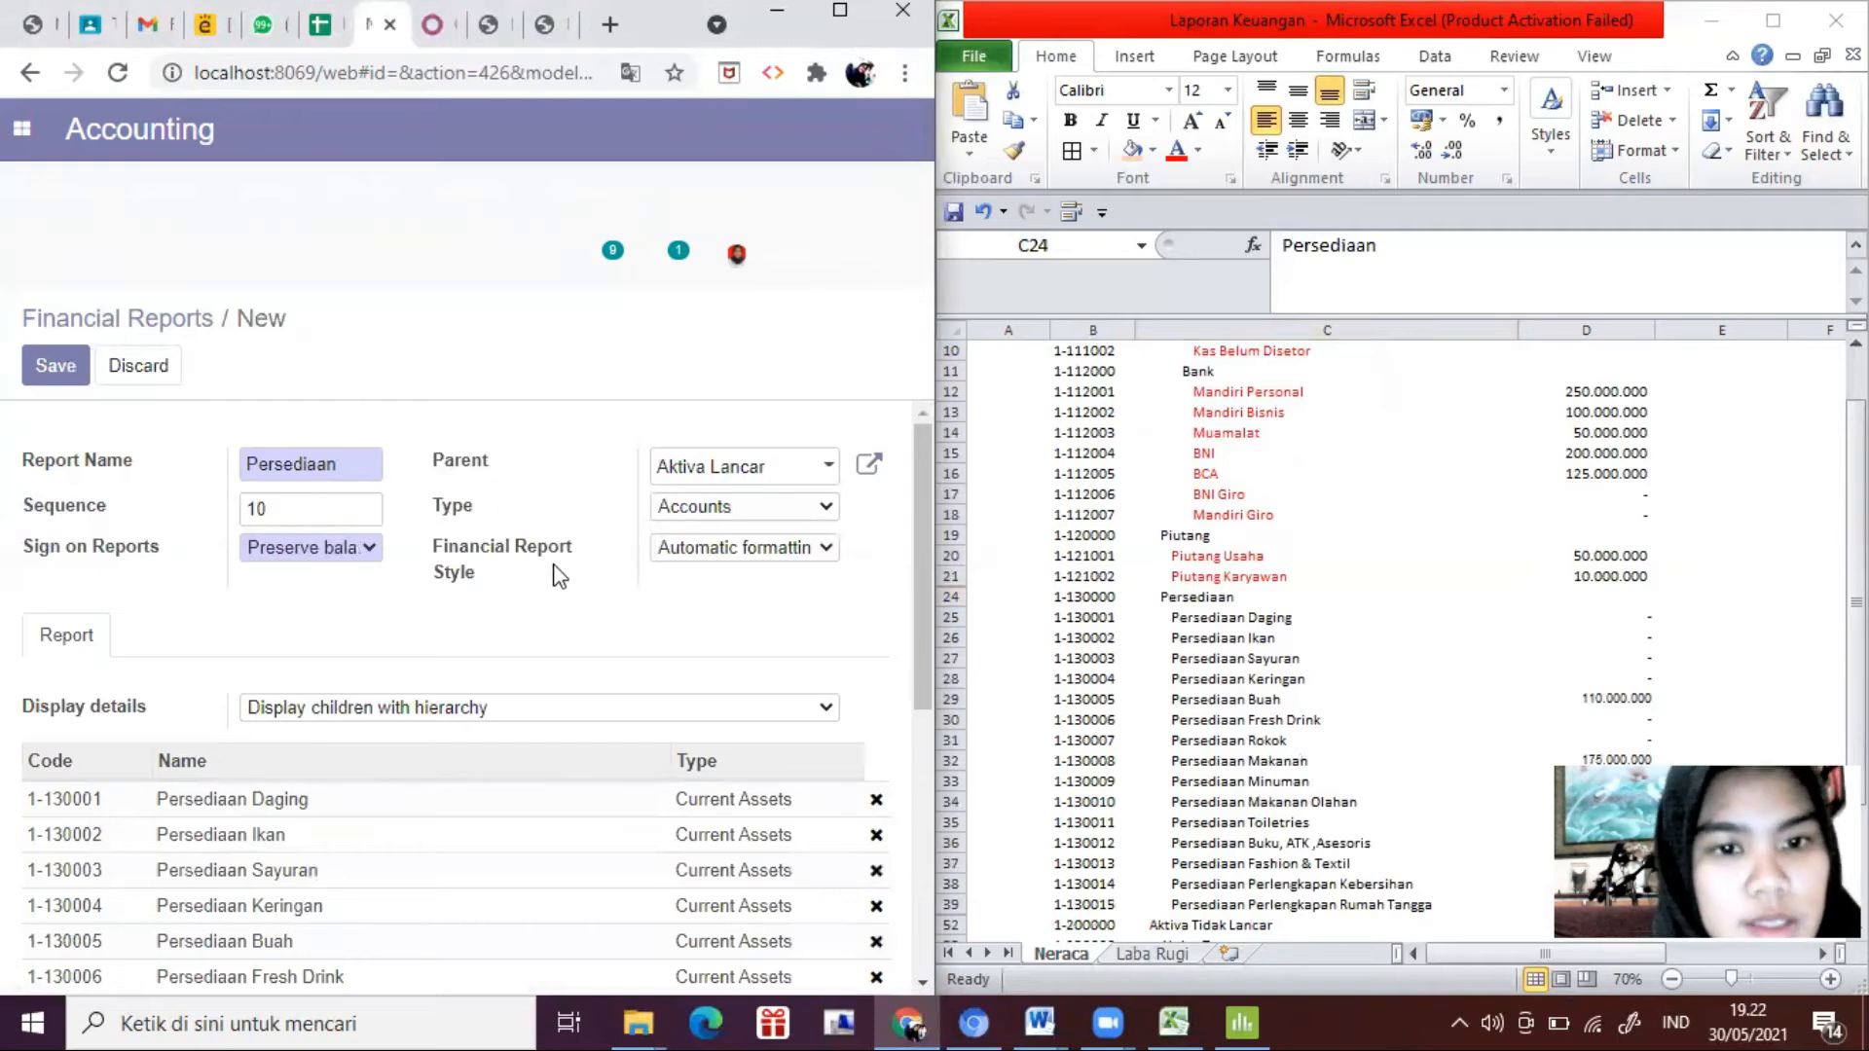
pyautogui.click(56, 365)
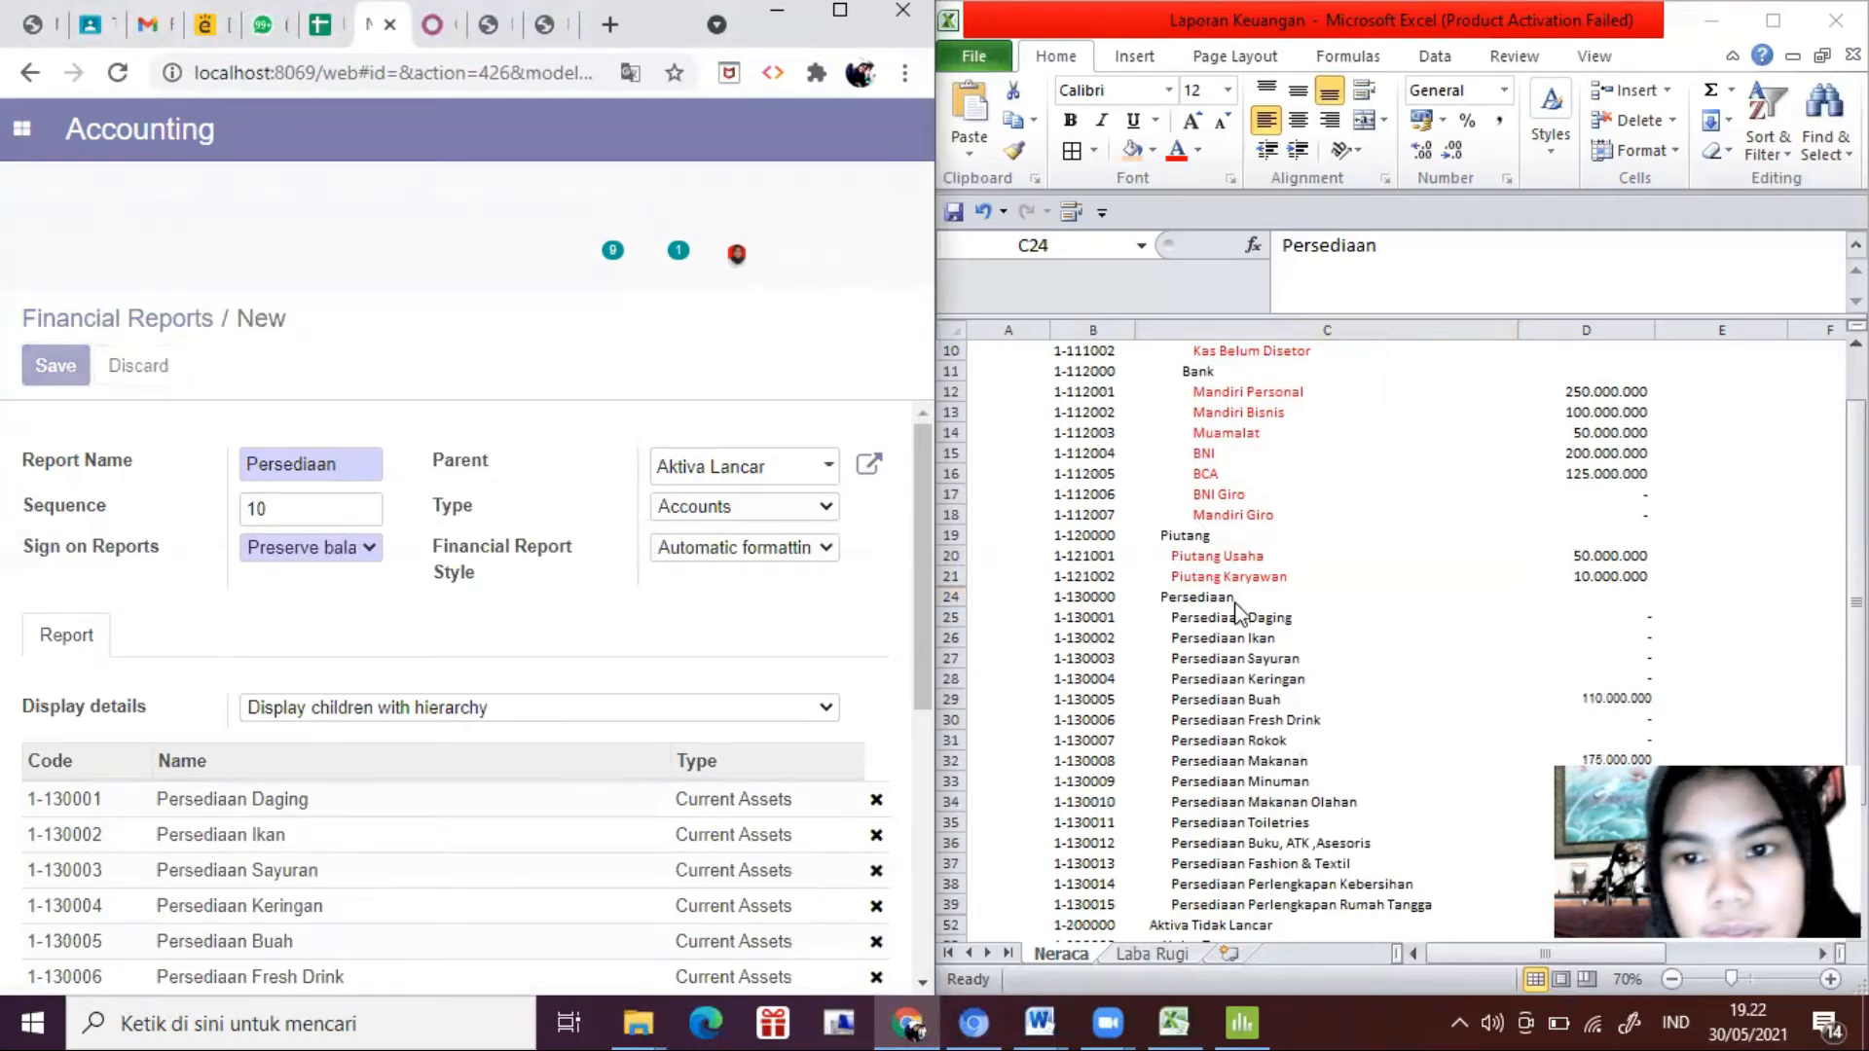
# Step: Colour the accounts from Persediaan Daging to Persediaan Perlengkapan Rumah Tangga red in the Excel balance sheet
pyautogui.click(1228, 631)
pyautogui.click(1228, 635)
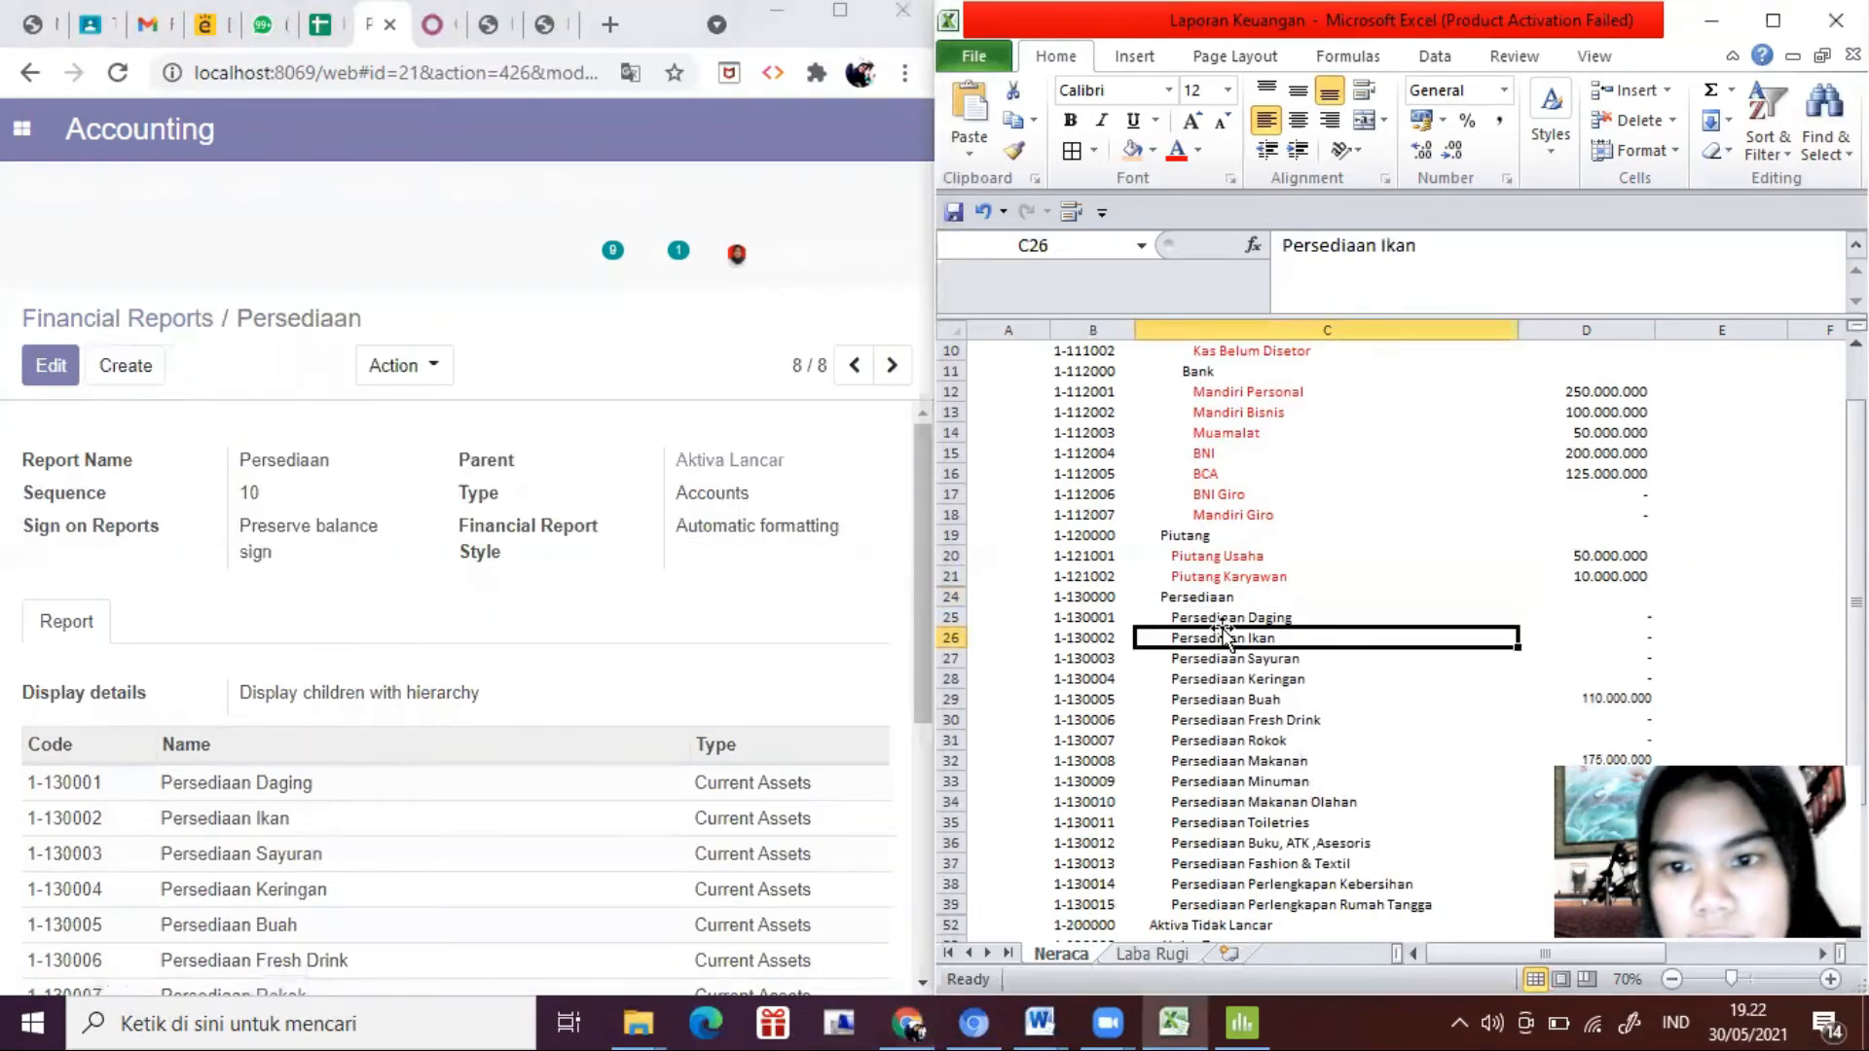
pyautogui.click(1229, 619)
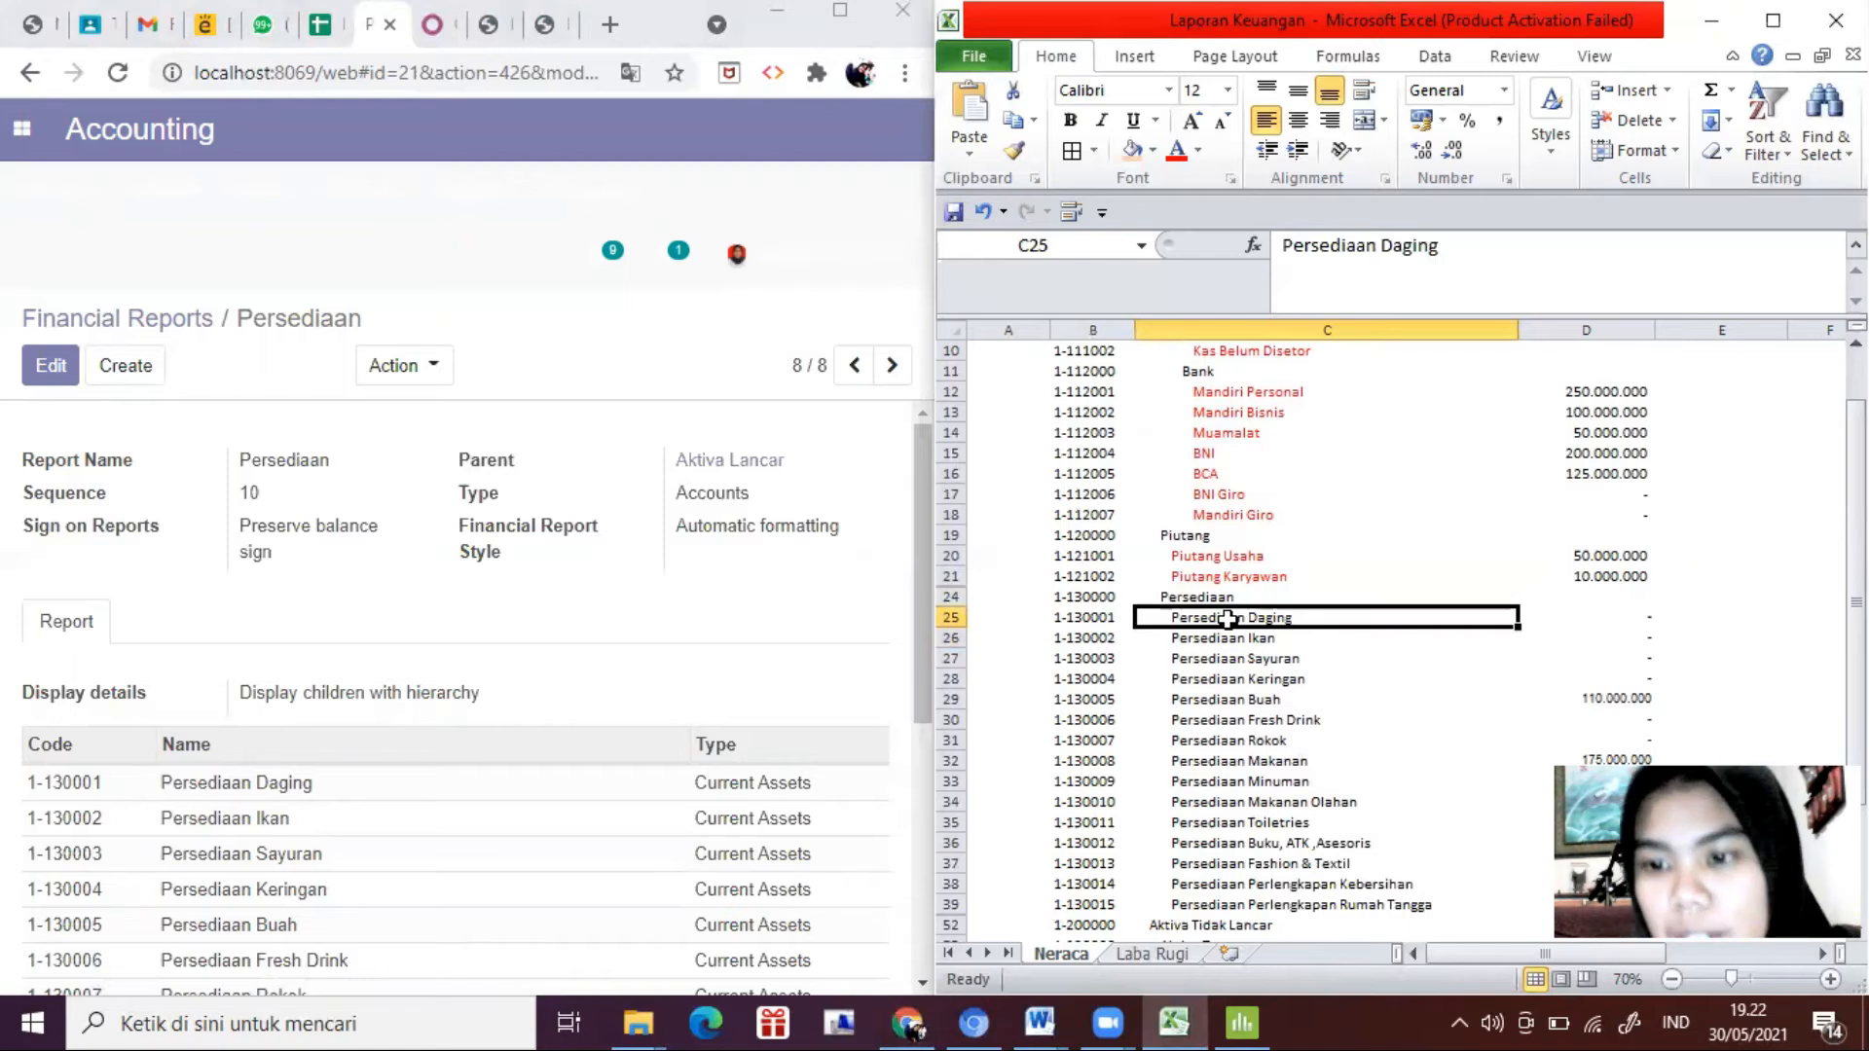
pyautogui.hotkey('shift', 'Down')
pyautogui.hotkey('shift', 'Down')
pyautogui.hotkey('shift', 'Down')
pyautogui.hotkey('shift', 'Down')
pyautogui.hotkey('shift', 'Down')
pyautogui.hotkey('shift', 'Down')
pyautogui.hotkey('shift', 'Down')
pyautogui.hotkey('shift', 'Down')
pyautogui.hotkey('shift', 'Down')
pyautogui.hotkey('shift', 'Down')
pyautogui.hotkey('shift', 'Down')
pyautogui.hotkey('shift', 'Down')
pyautogui.hotkey('shift', 'Down')
pyautogui.hotkey('shift', 'Down')
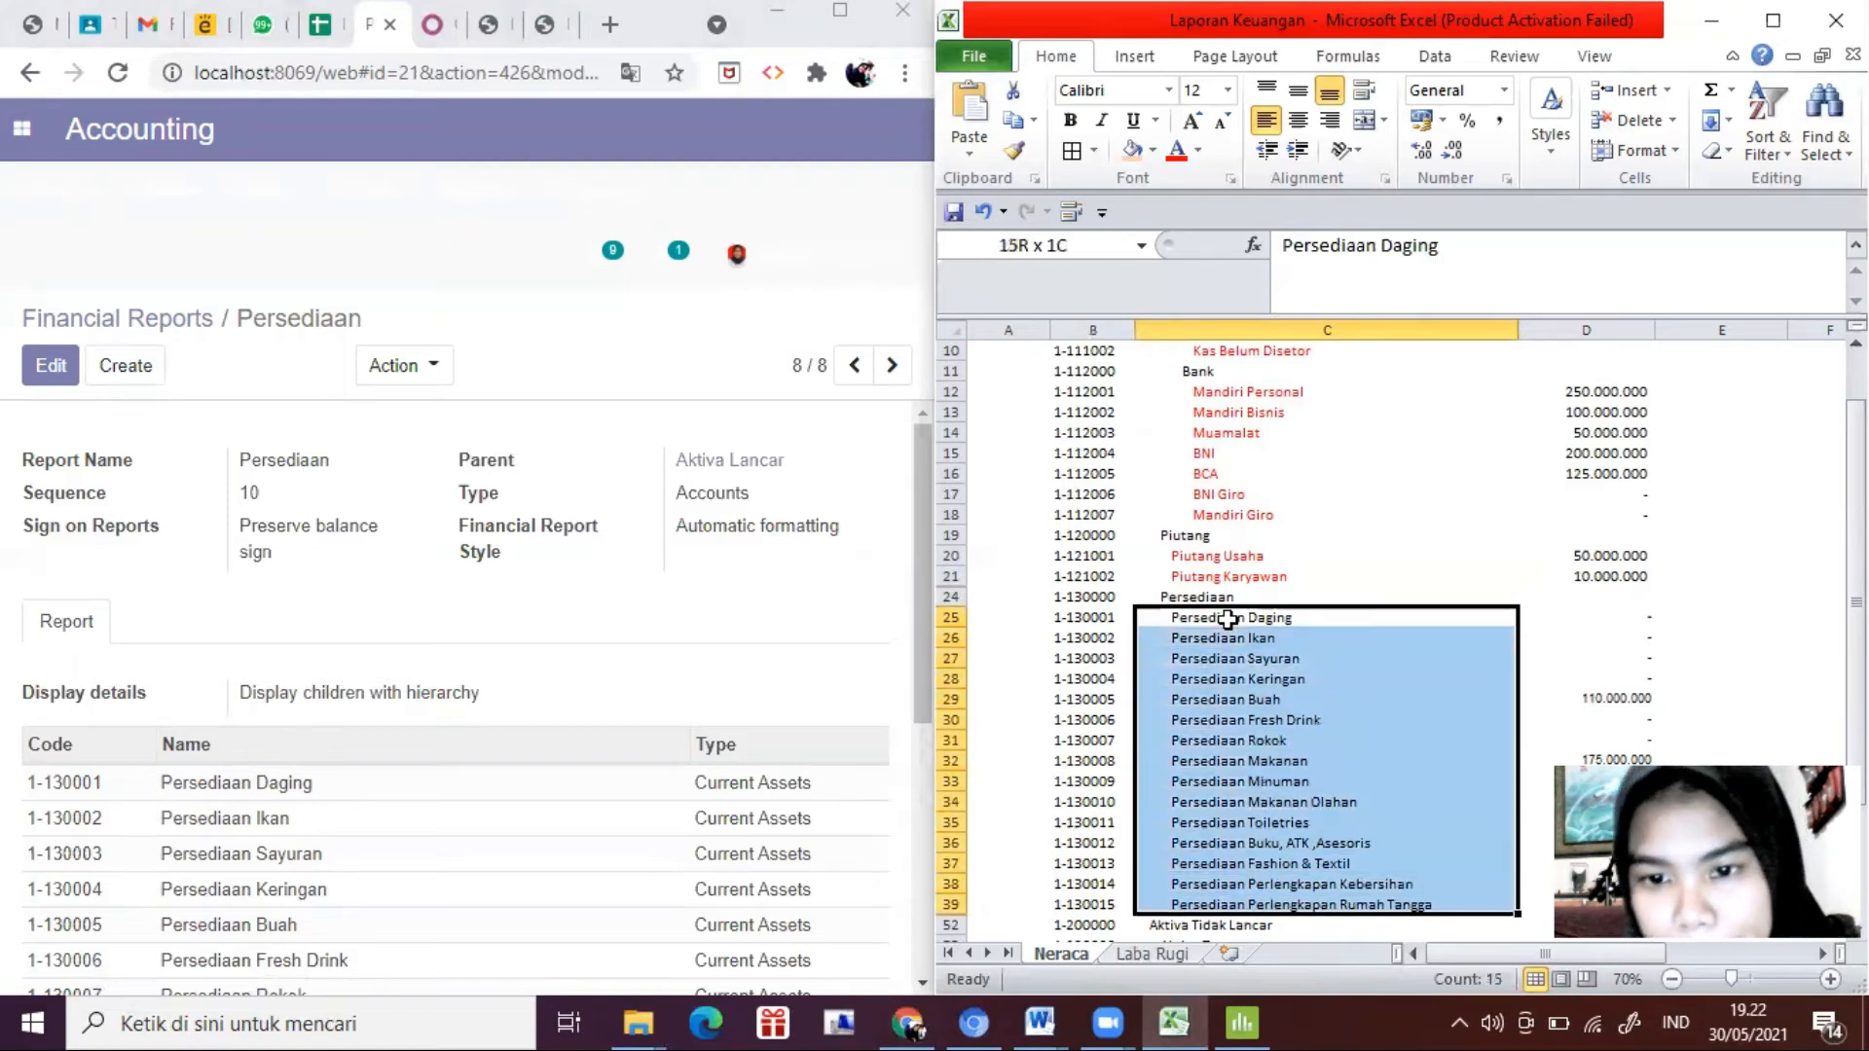
pyautogui.click(1177, 149)
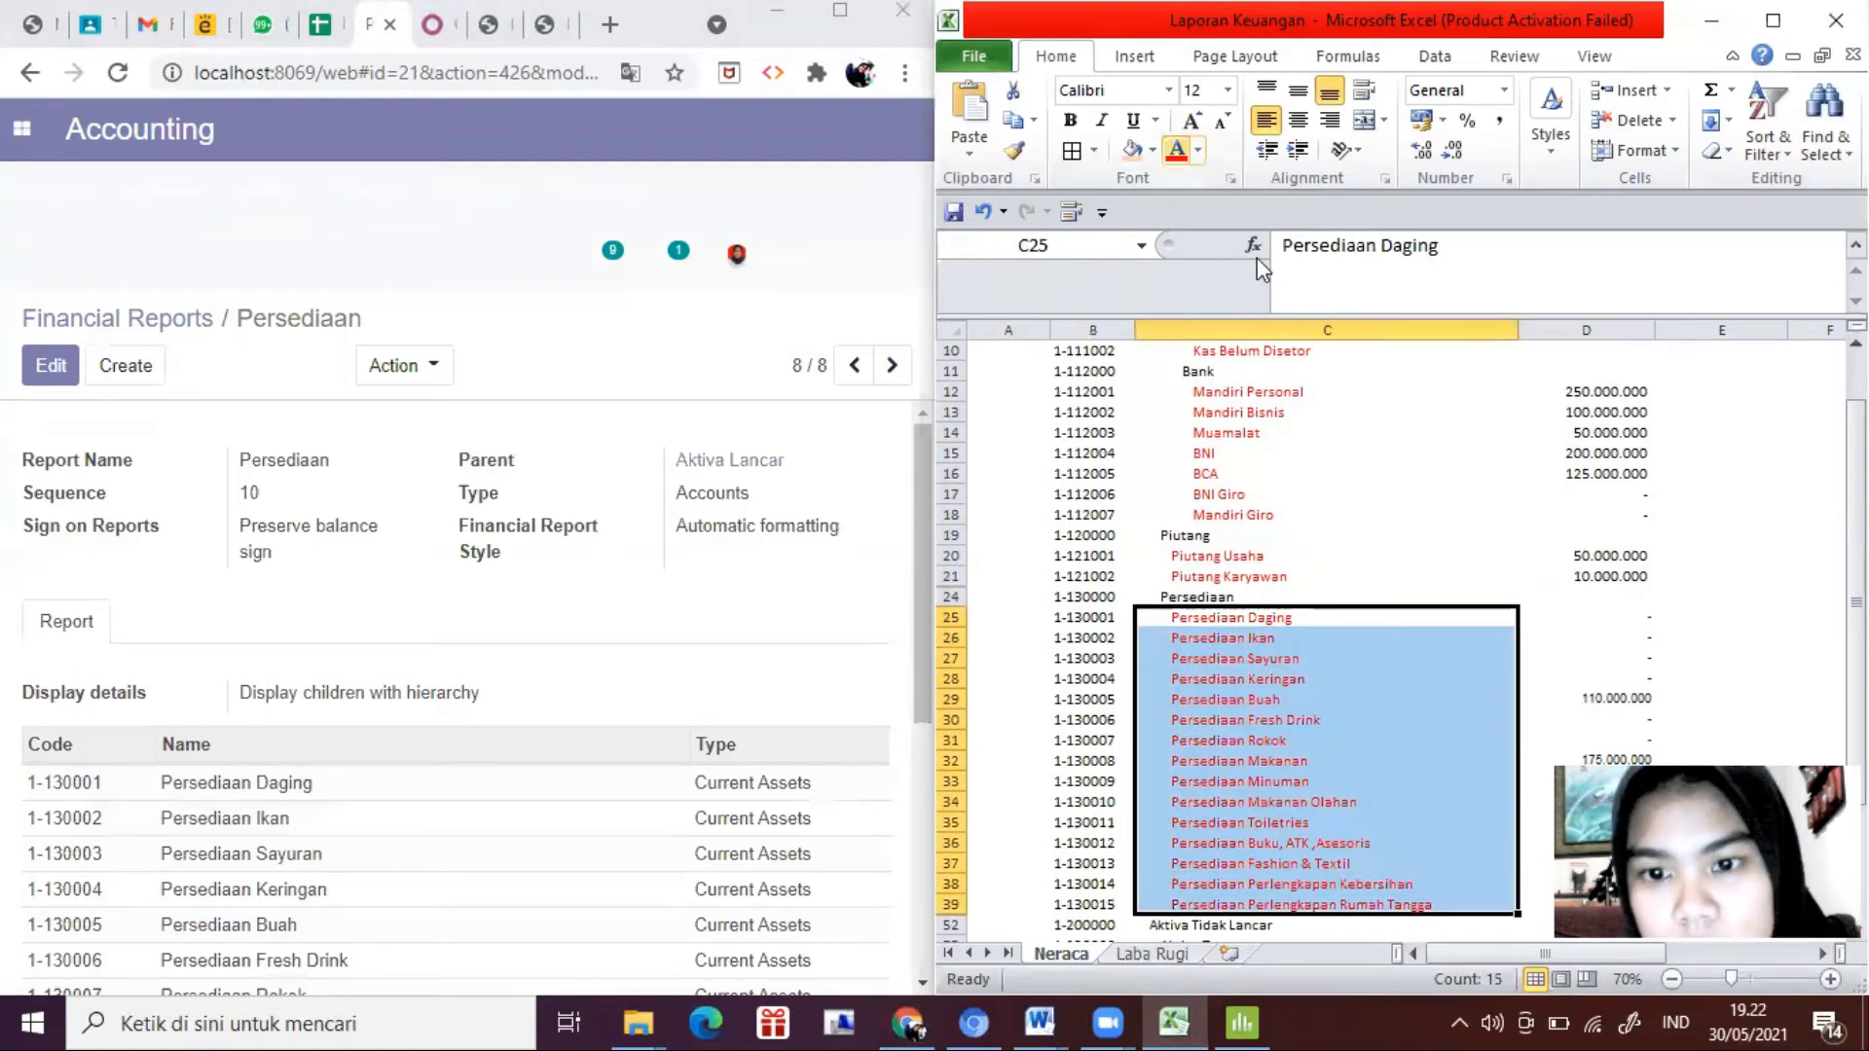
# Step: Start a new financial report in Odoo named Aktiva Tidak Lancar, matching the next heading in the Excel balance sheet
pyautogui.scroll(-2, 1277, 584)
pyautogui.click(1217, 802)
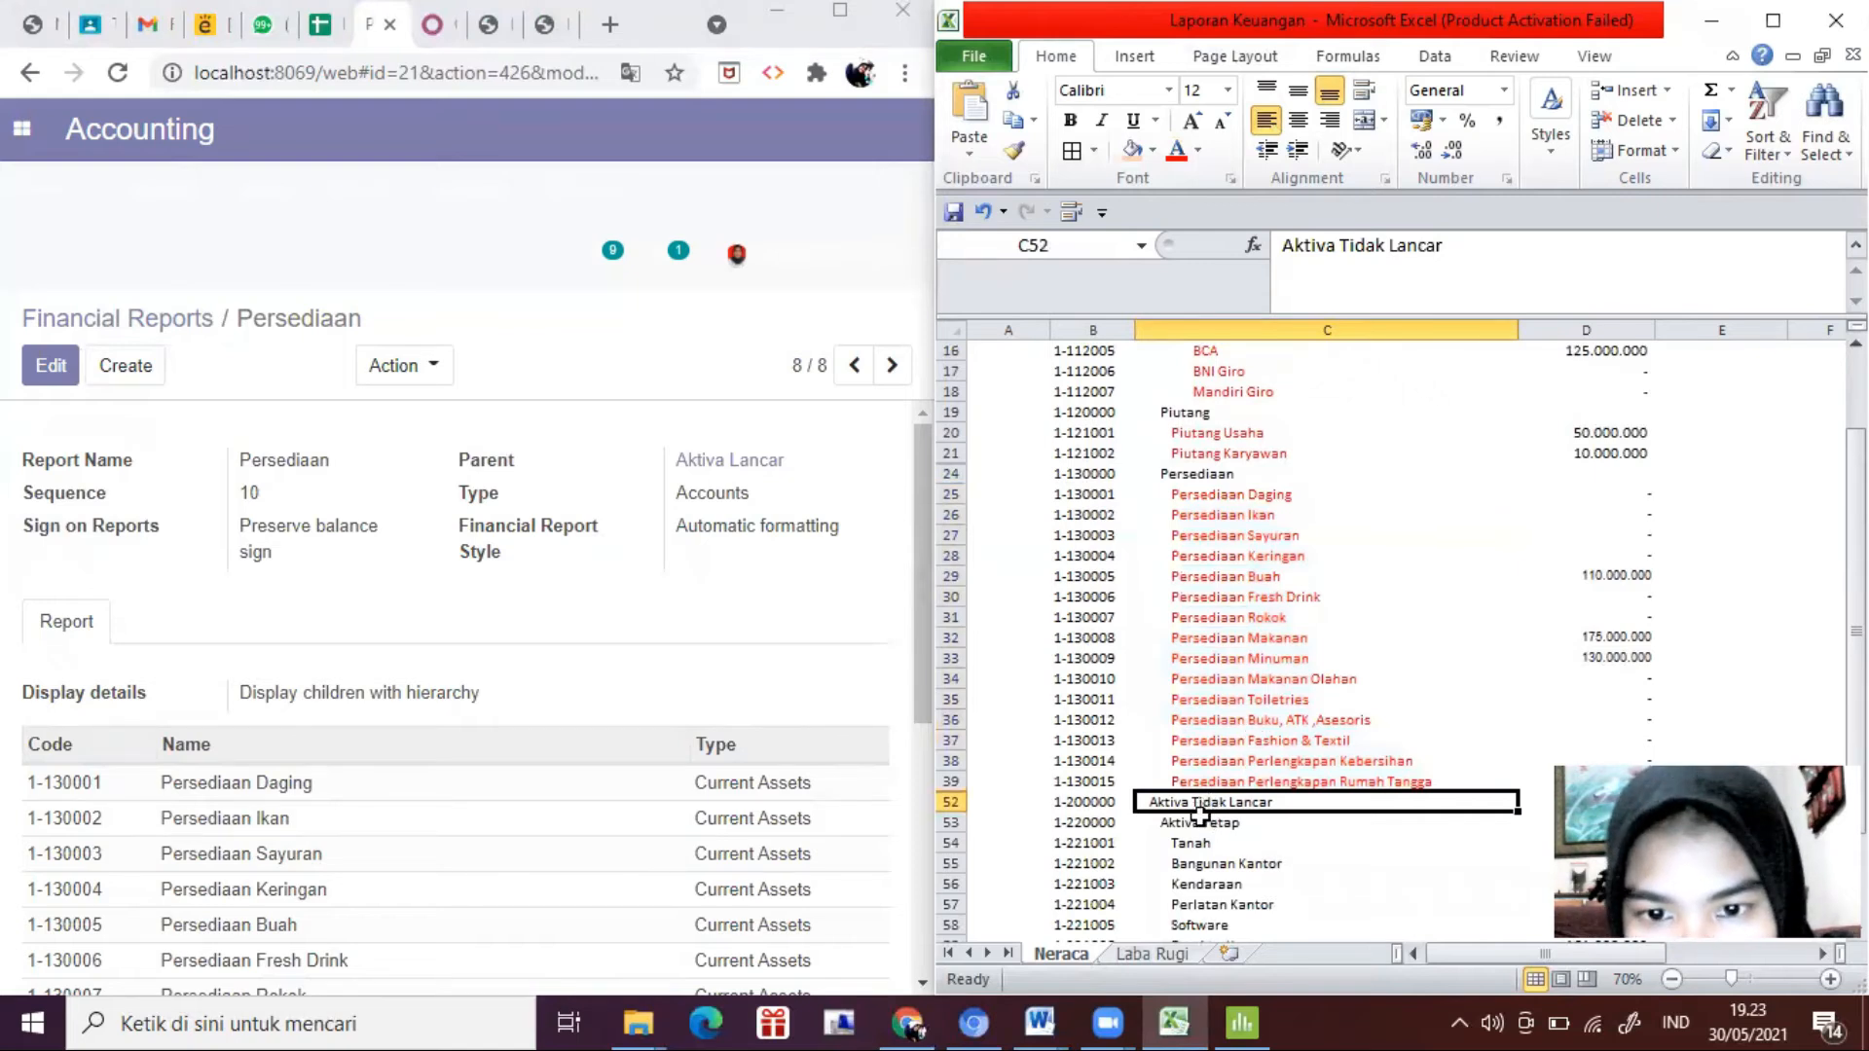
pyautogui.scroll(4, 1200, 816)
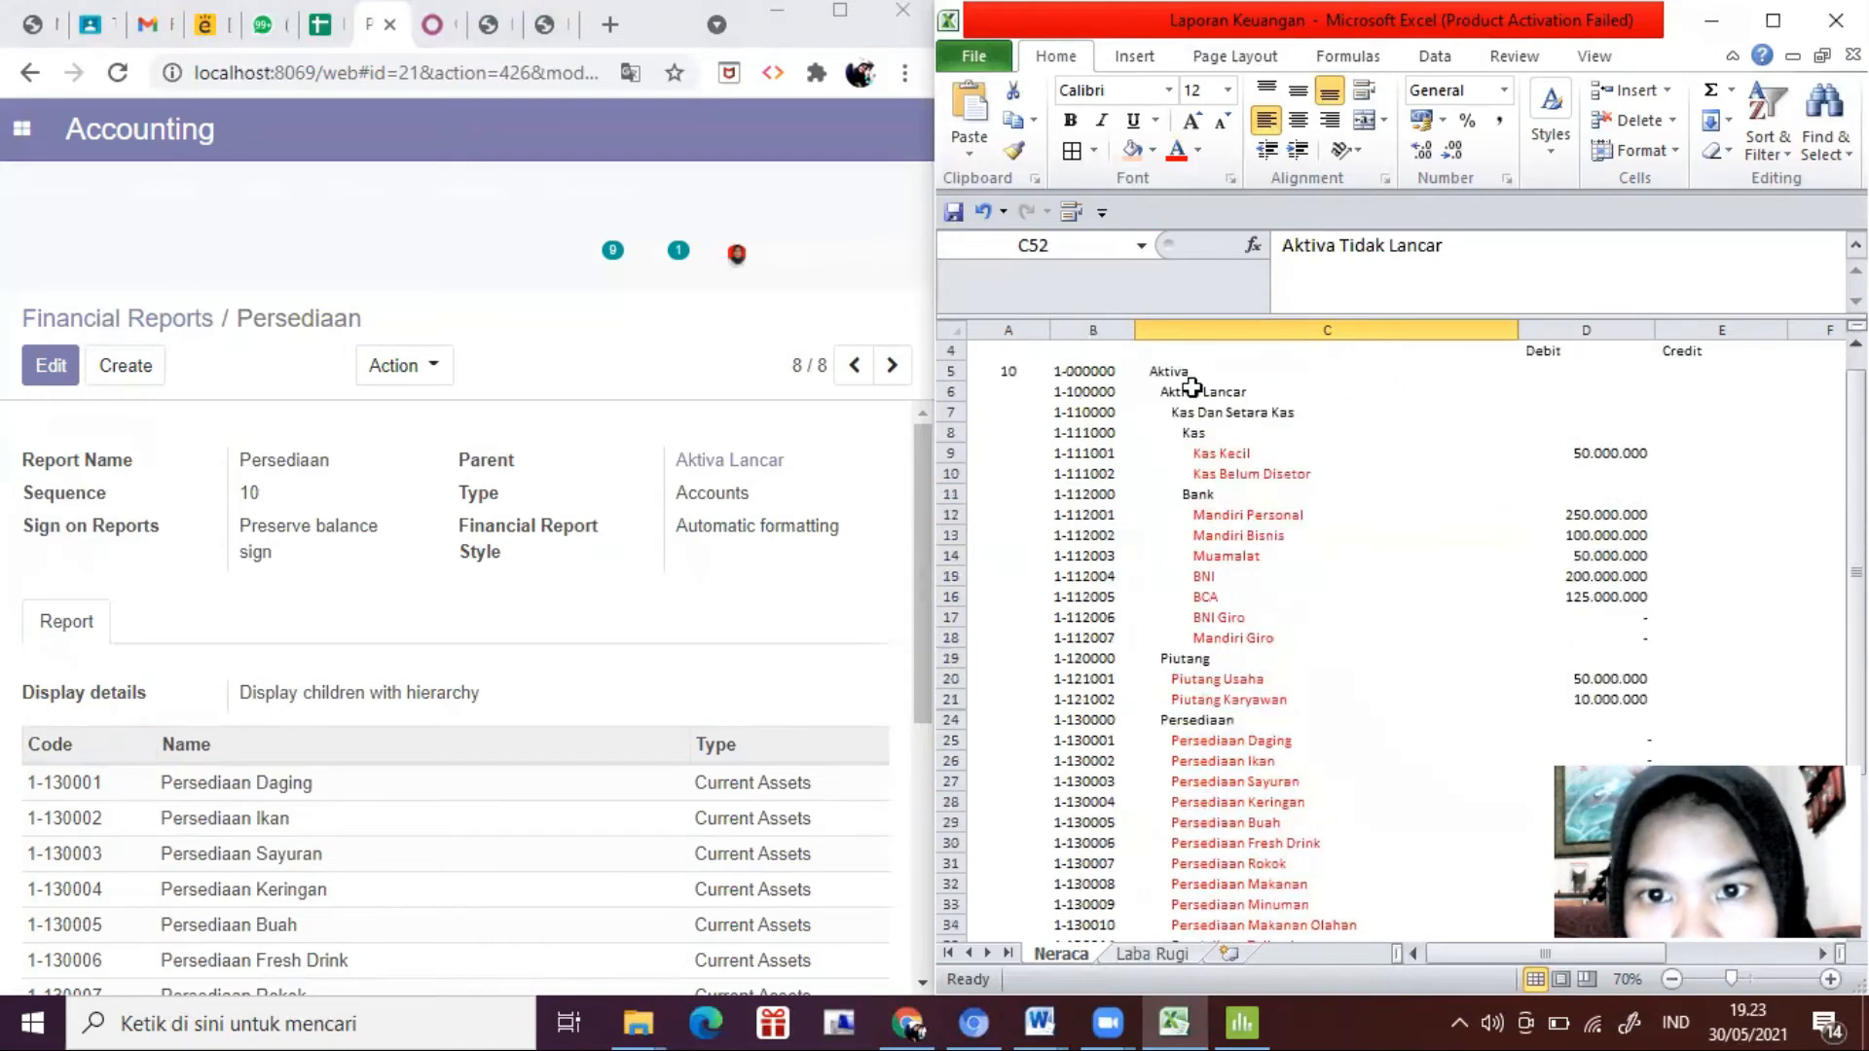
pyautogui.click(156, 375)
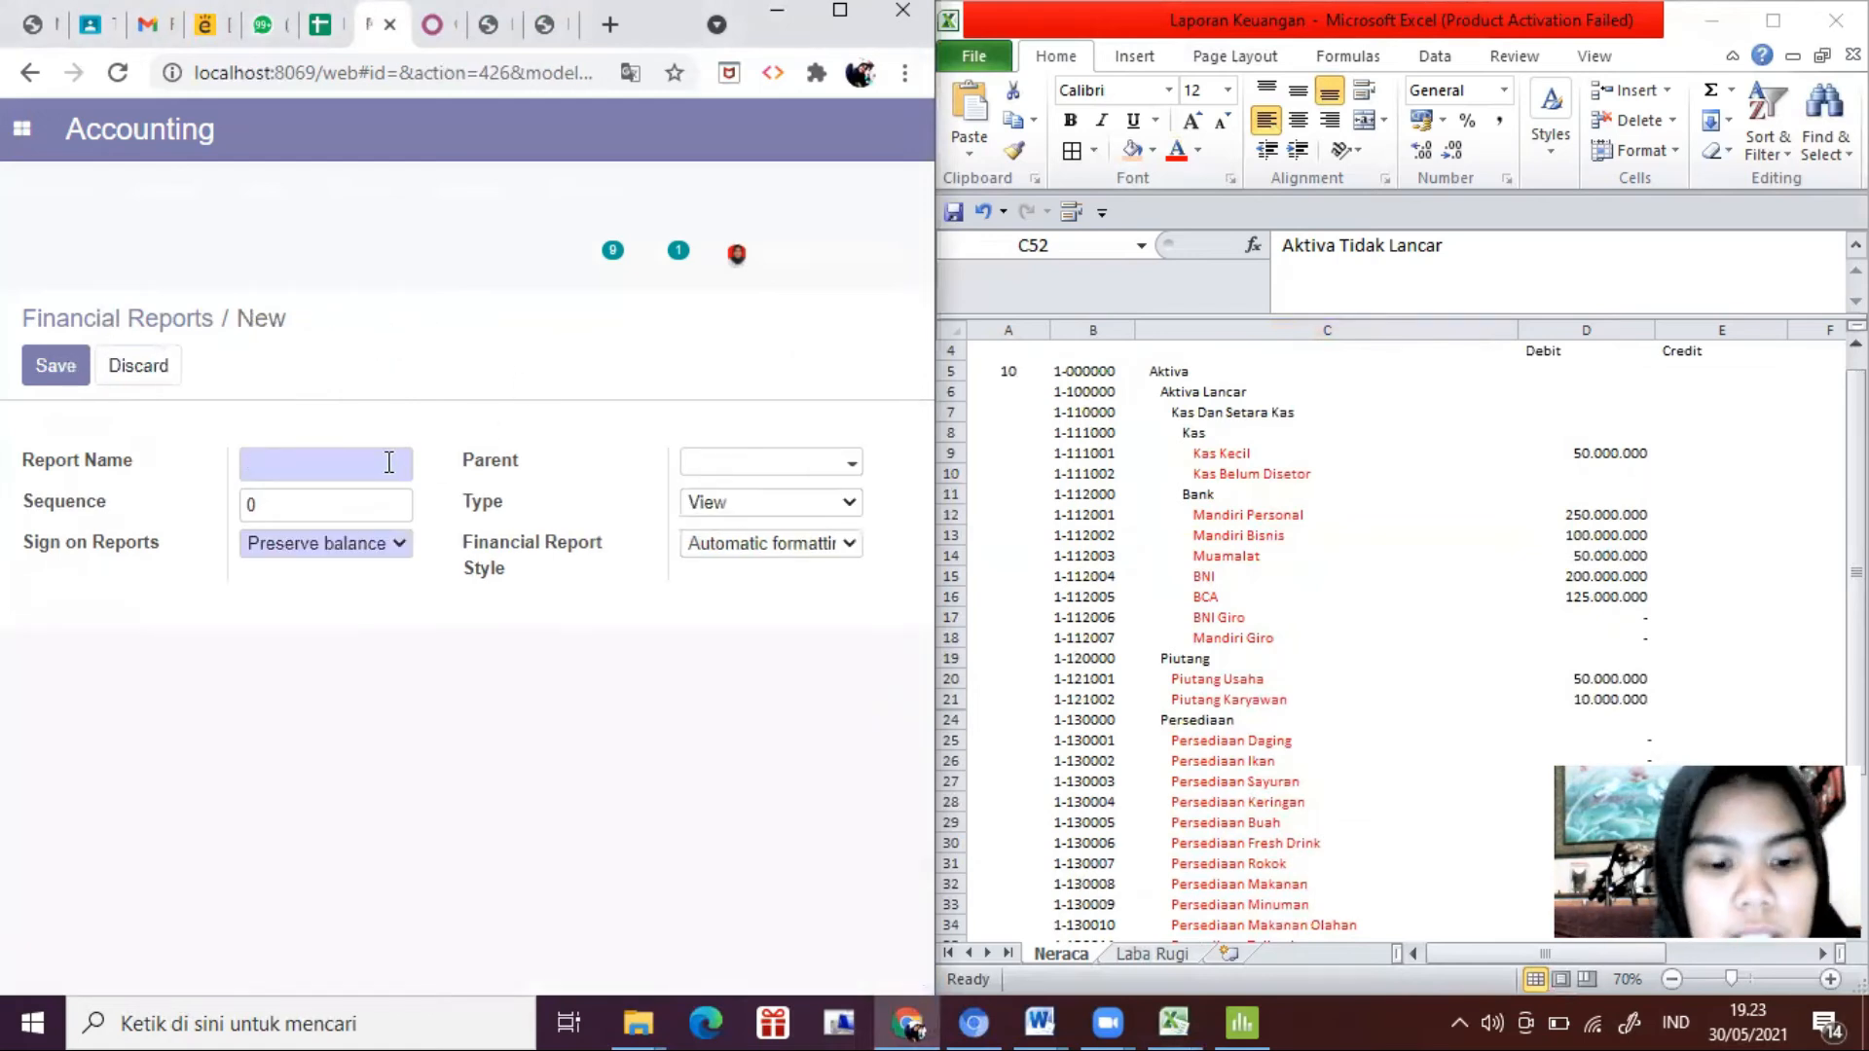
pyautogui.write('Aktiva Tidak Lancar')
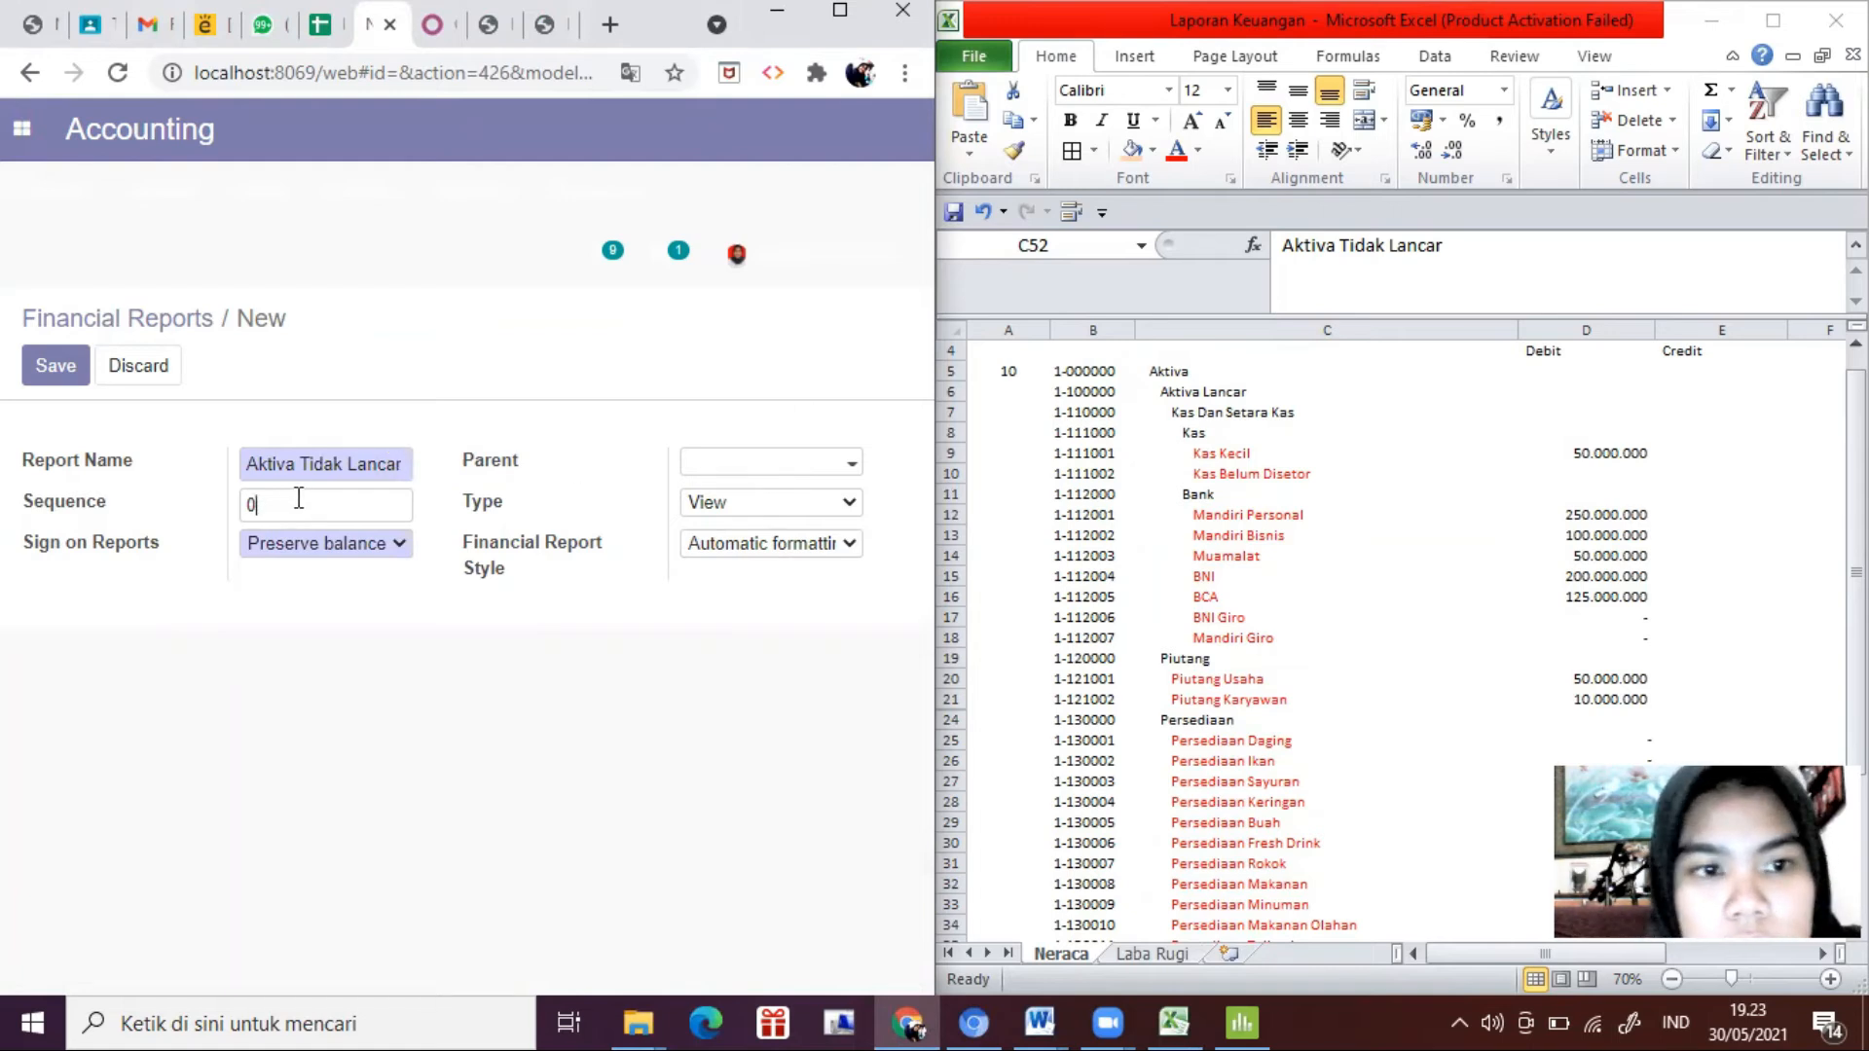
# Step: Set the Aktiva Tidak Lancar report's sequence to 10 and its parent to Aktiva
pyautogui.click(1184, 541)
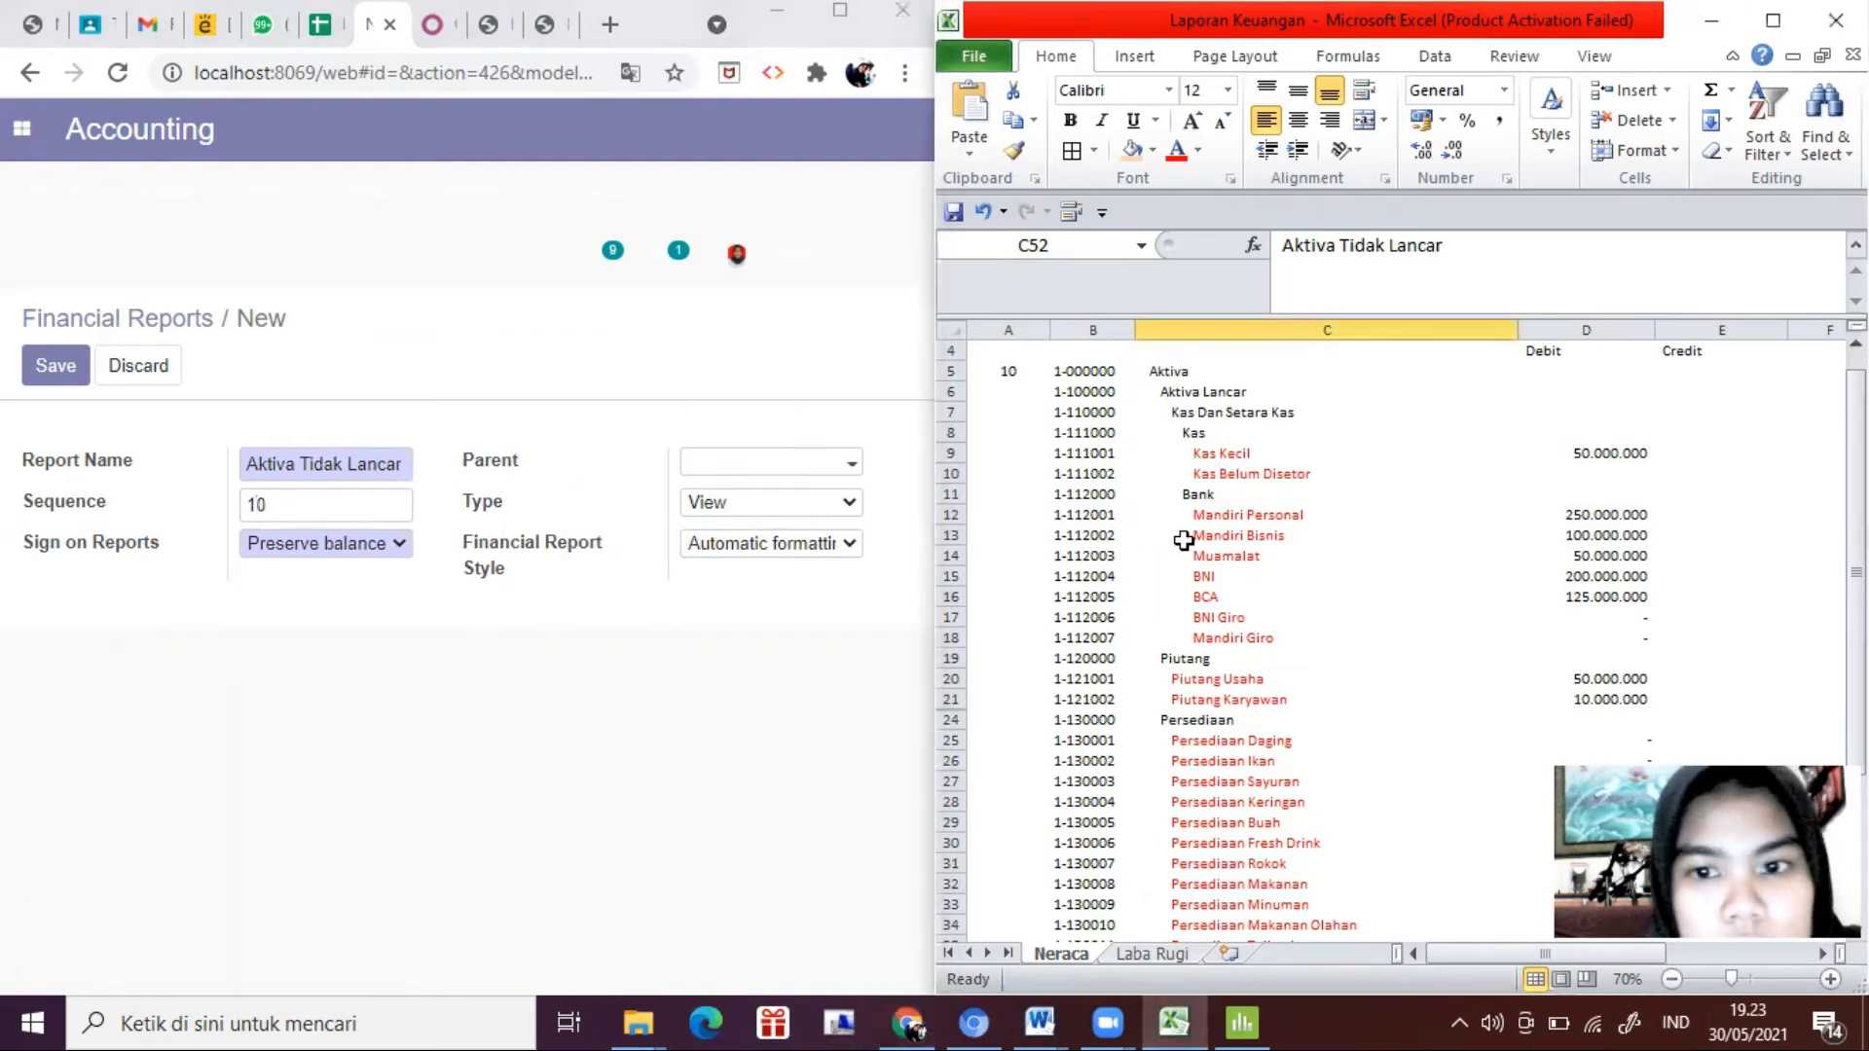
pyautogui.scroll(-5, 1187, 555)
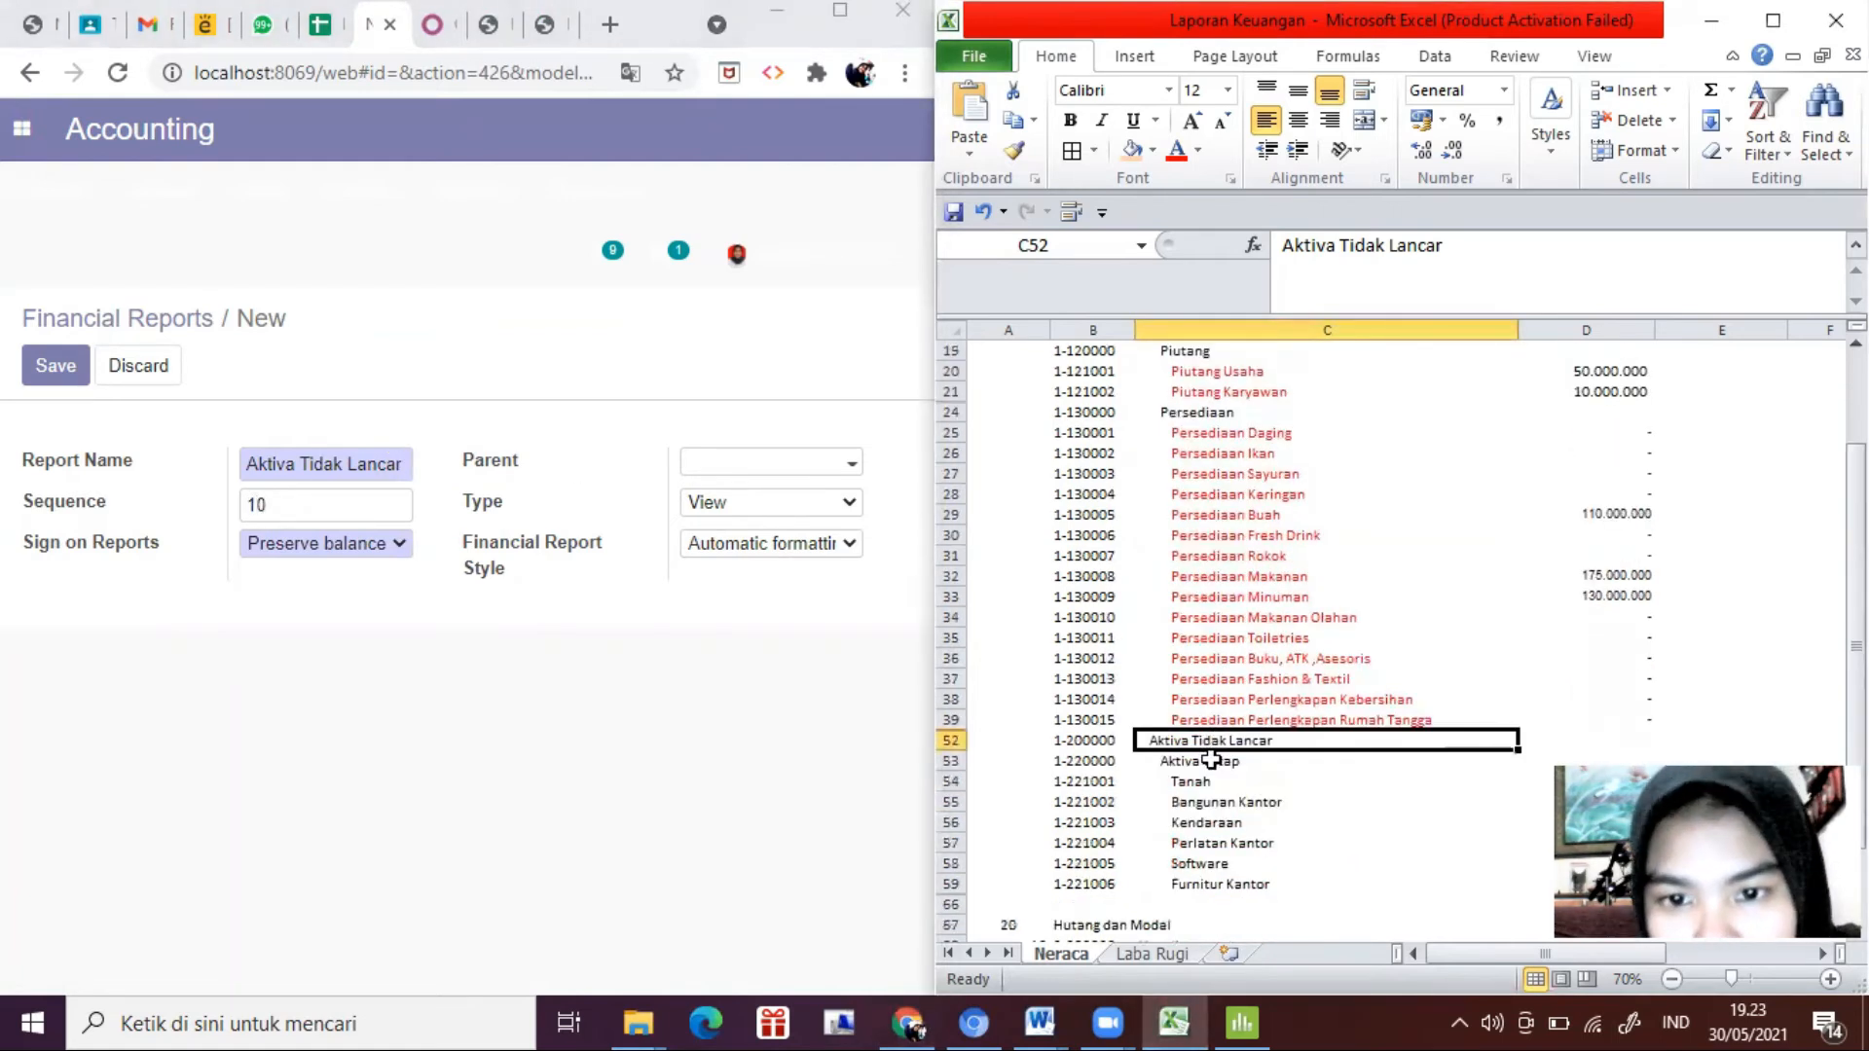
pyautogui.scroll(-1, 1236, 740)
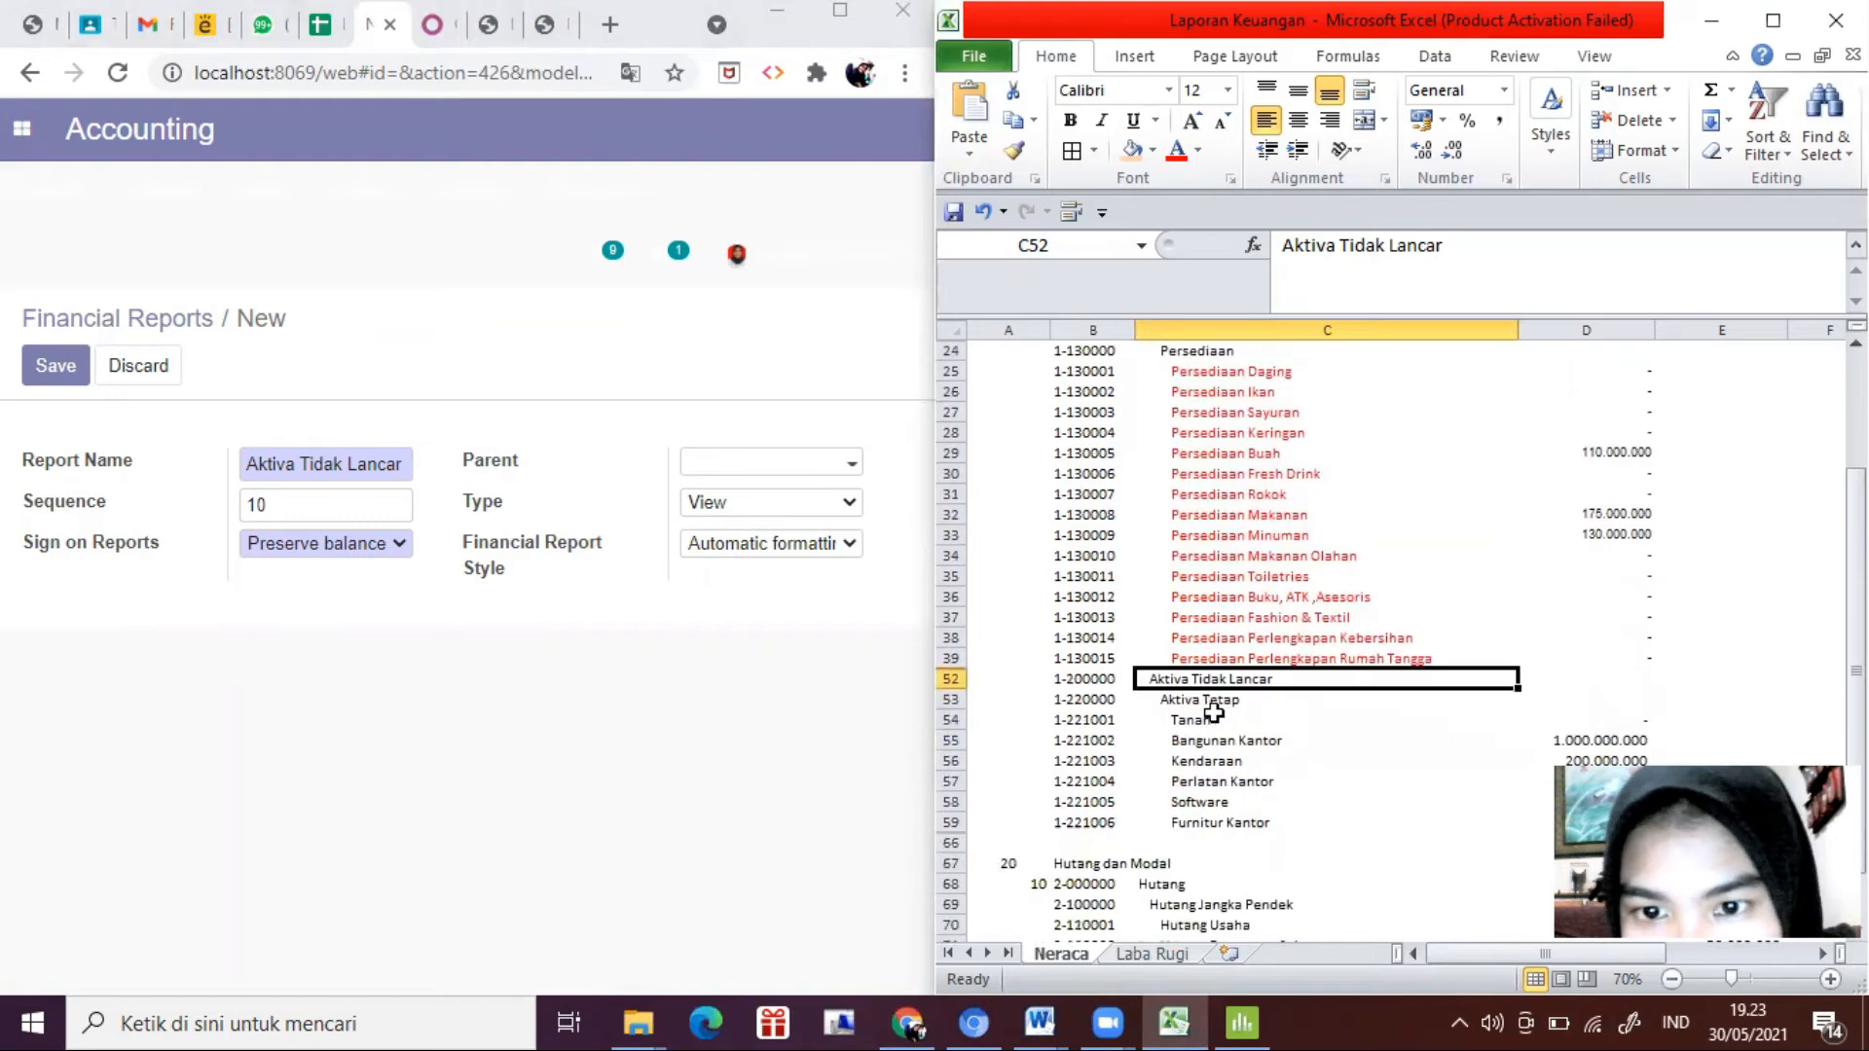
pyautogui.click(730, 467)
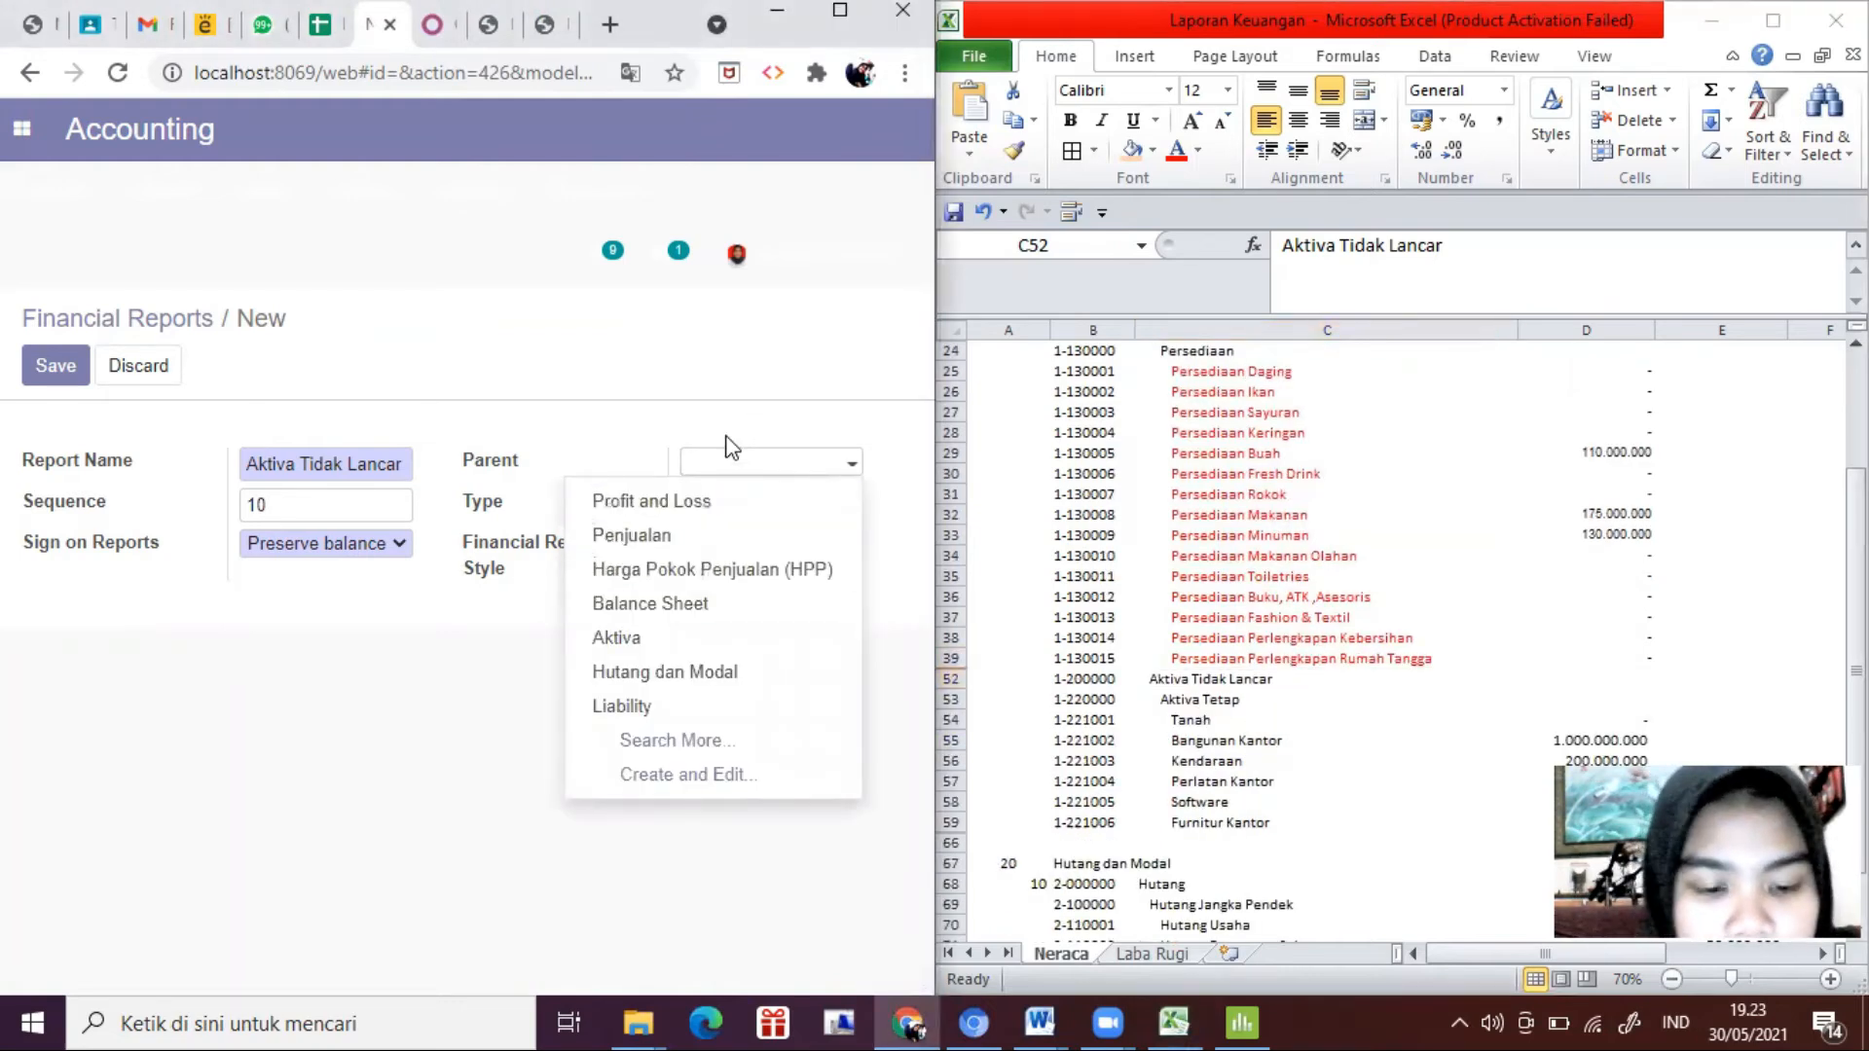
pyautogui.write('aktiva')
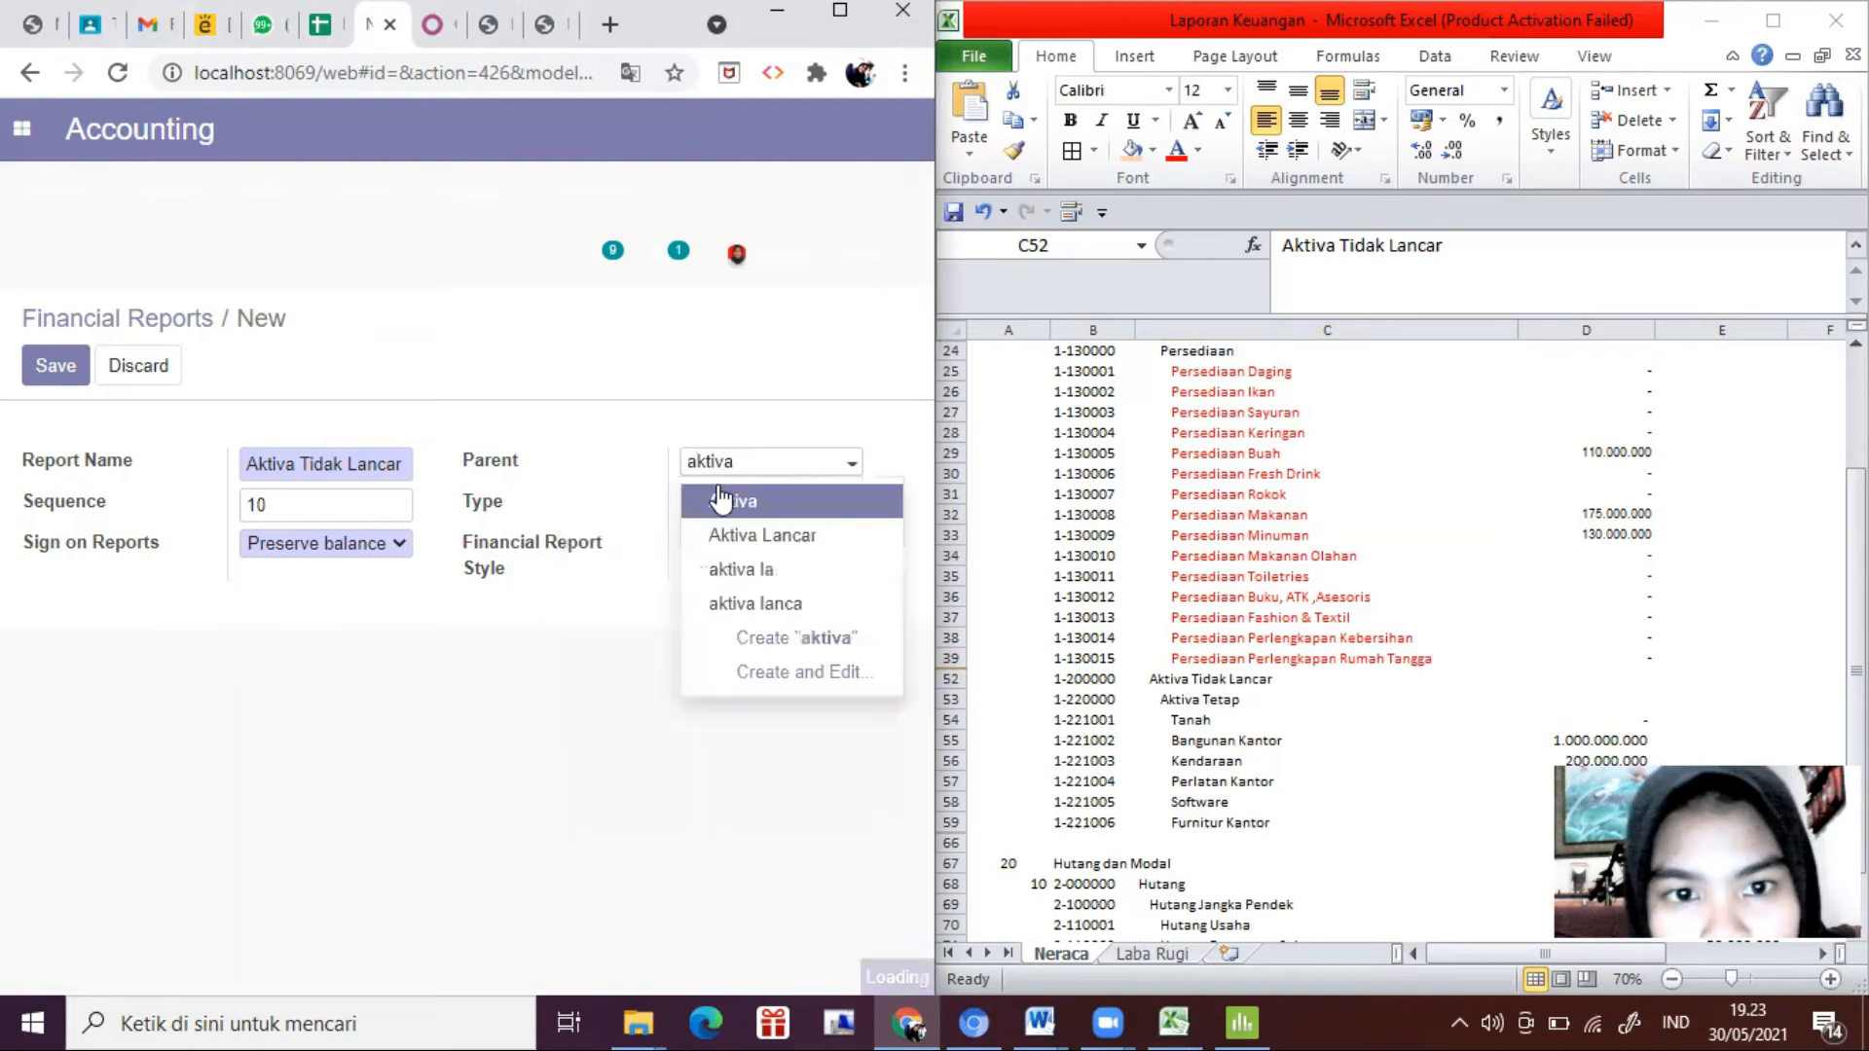
pyautogui.click(857, 498)
# Step: Review the Excel account hierarchy to check where Aktiva Tidak Lancar belongs and which headings and accounts fall under it
pyautogui.click(1210, 670)
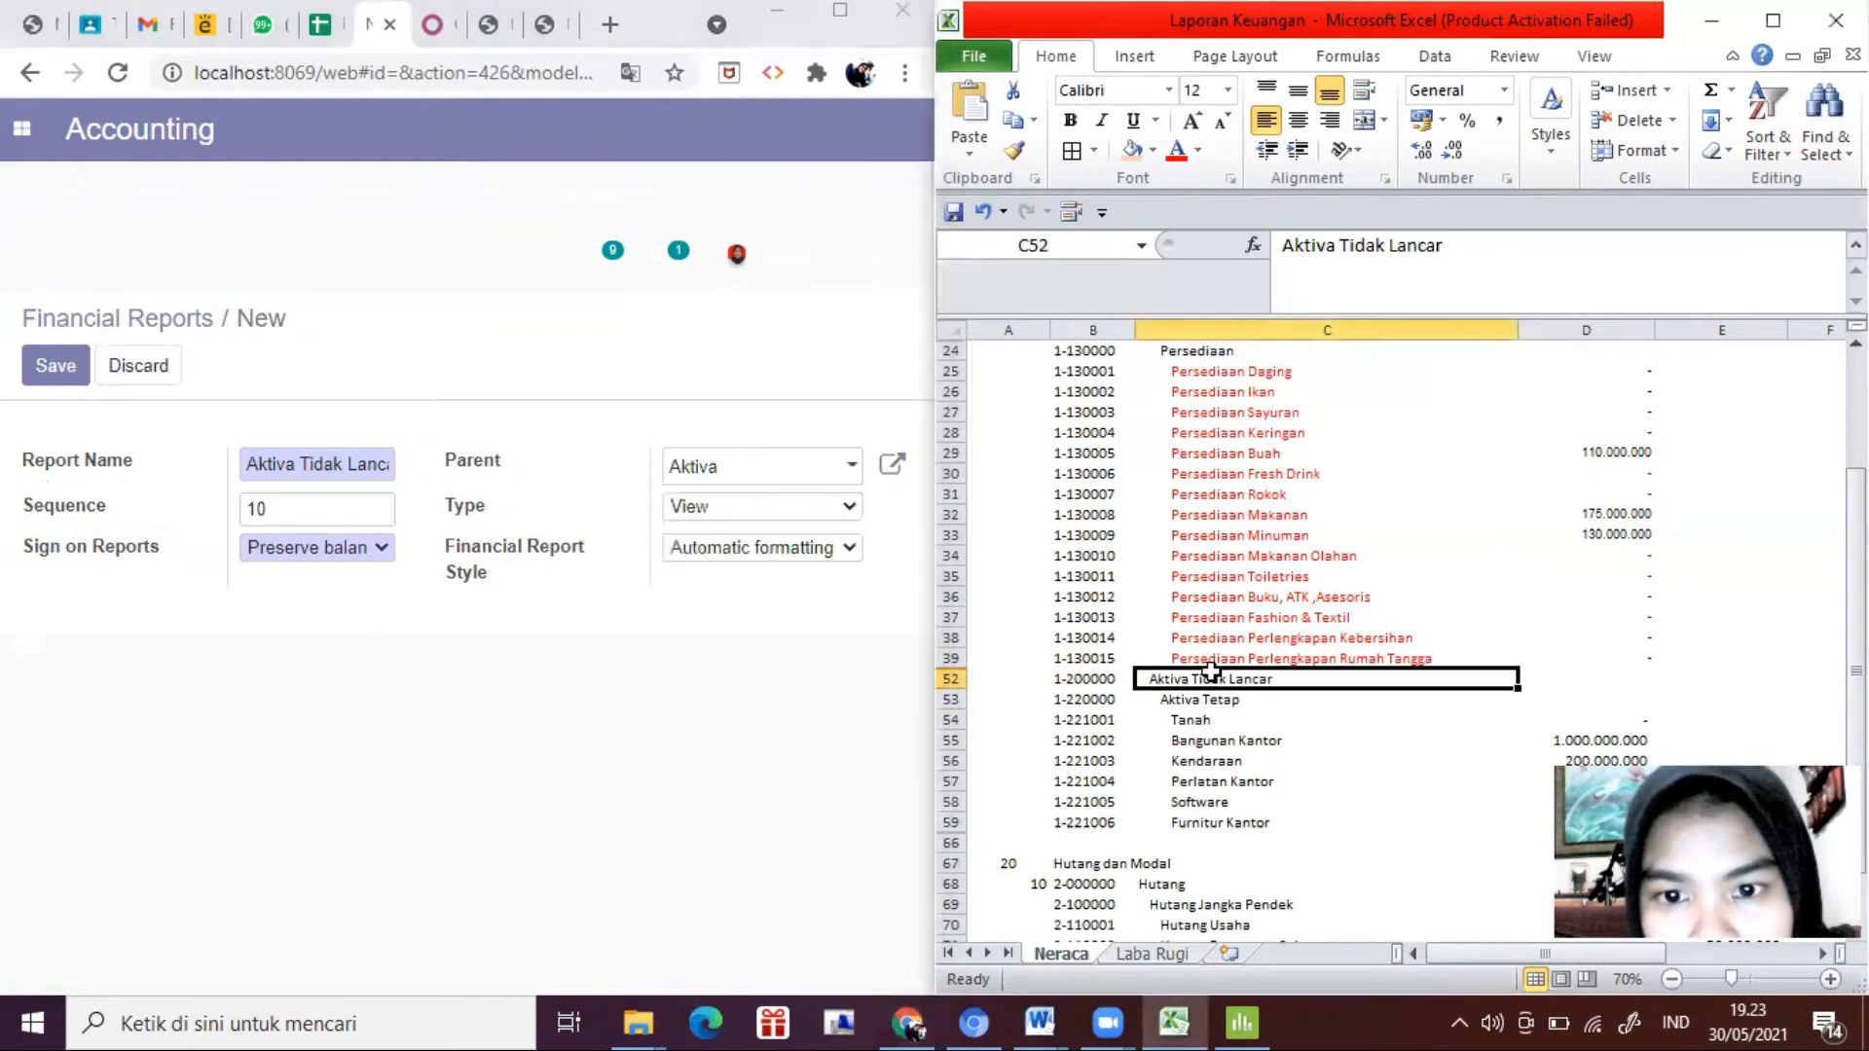
pyautogui.scroll(7, 1210, 671)
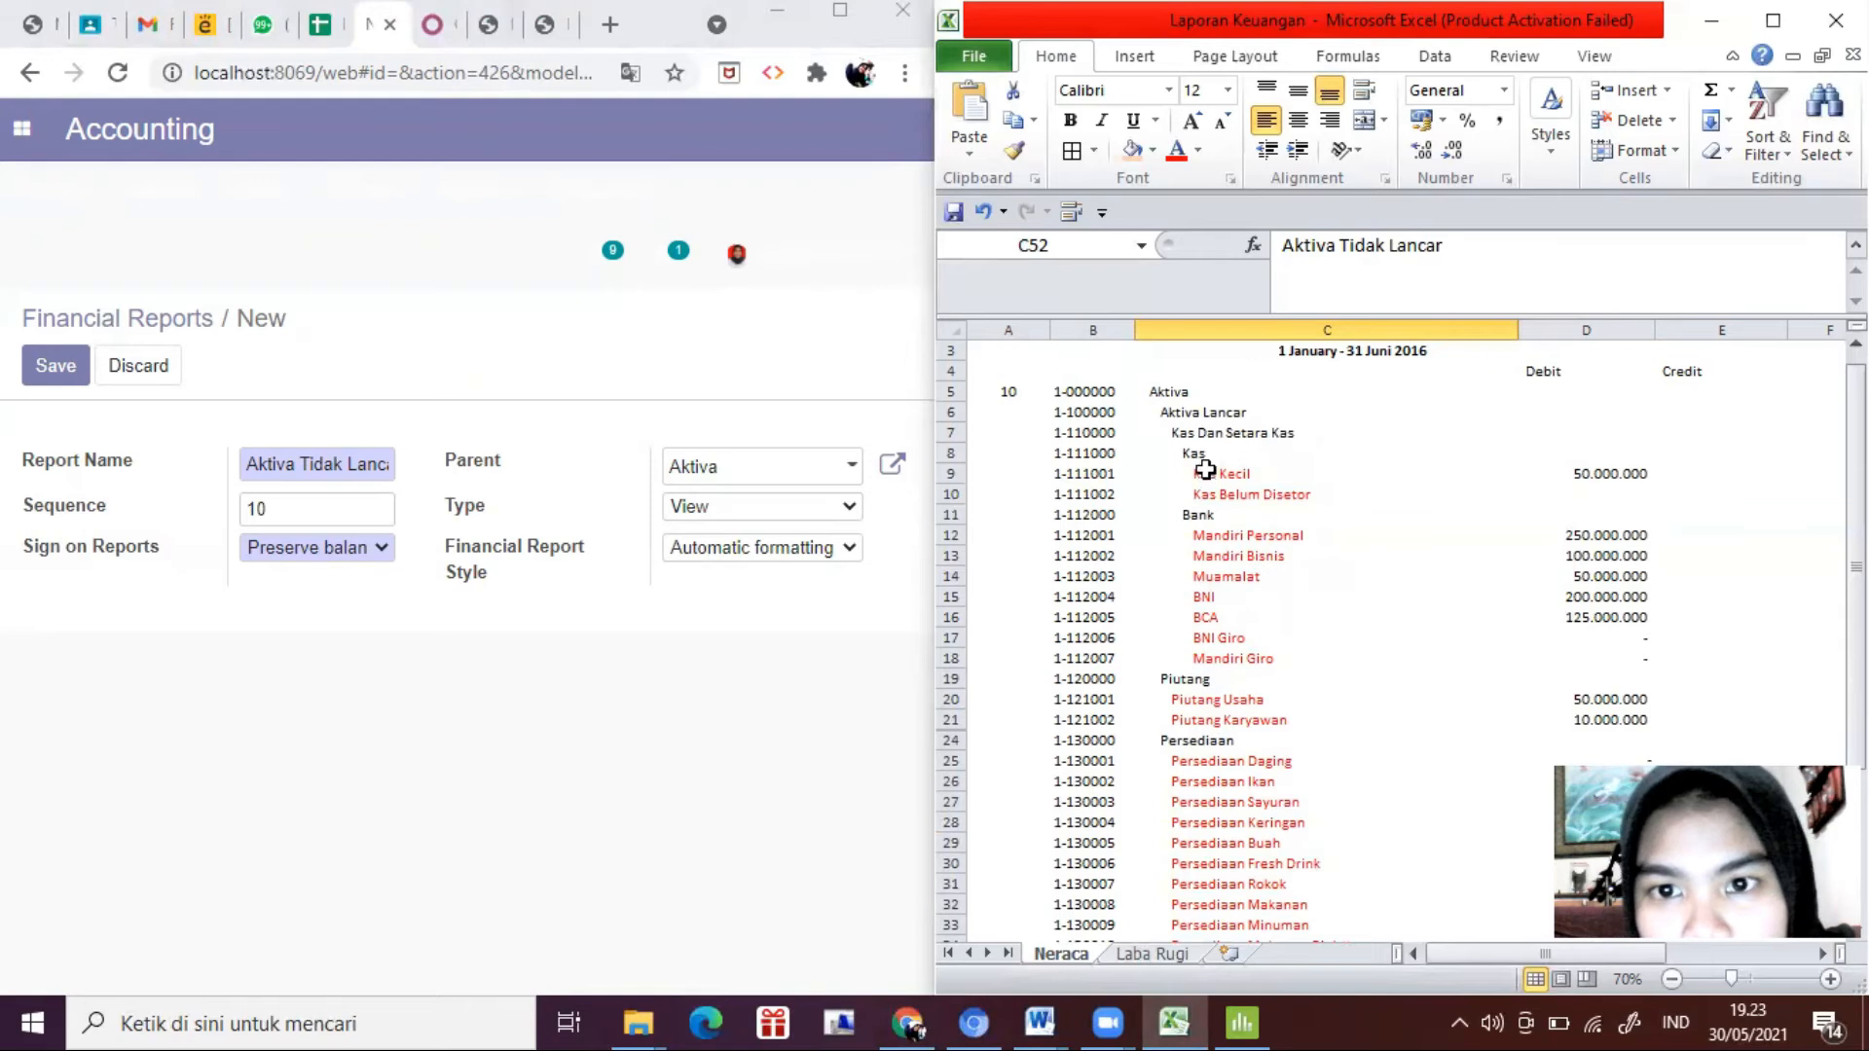
pyautogui.scroll(-4, 1207, 420)
pyautogui.click(1207, 418)
pyautogui.scroll(3, 1207, 421)
pyautogui.scroll(2, 1207, 420)
pyautogui.scroll(-9, 1207, 421)
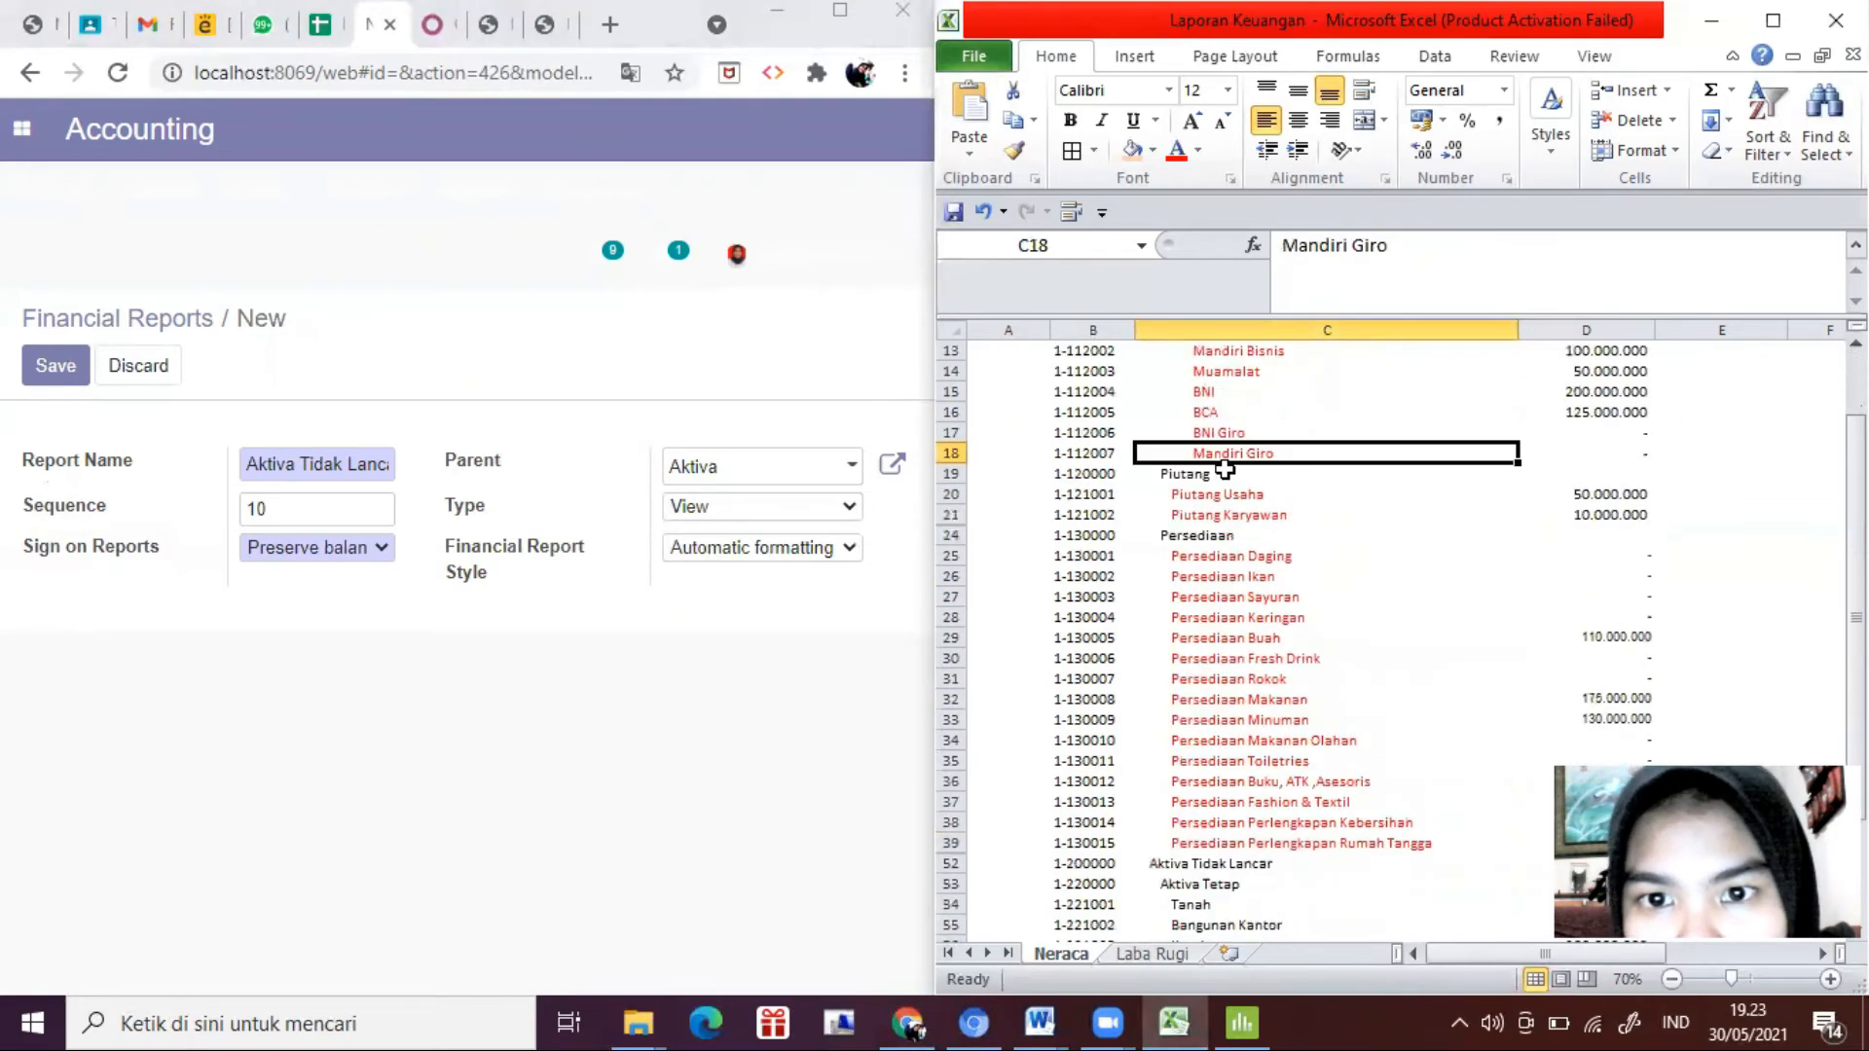
pyautogui.click(1190, 618)
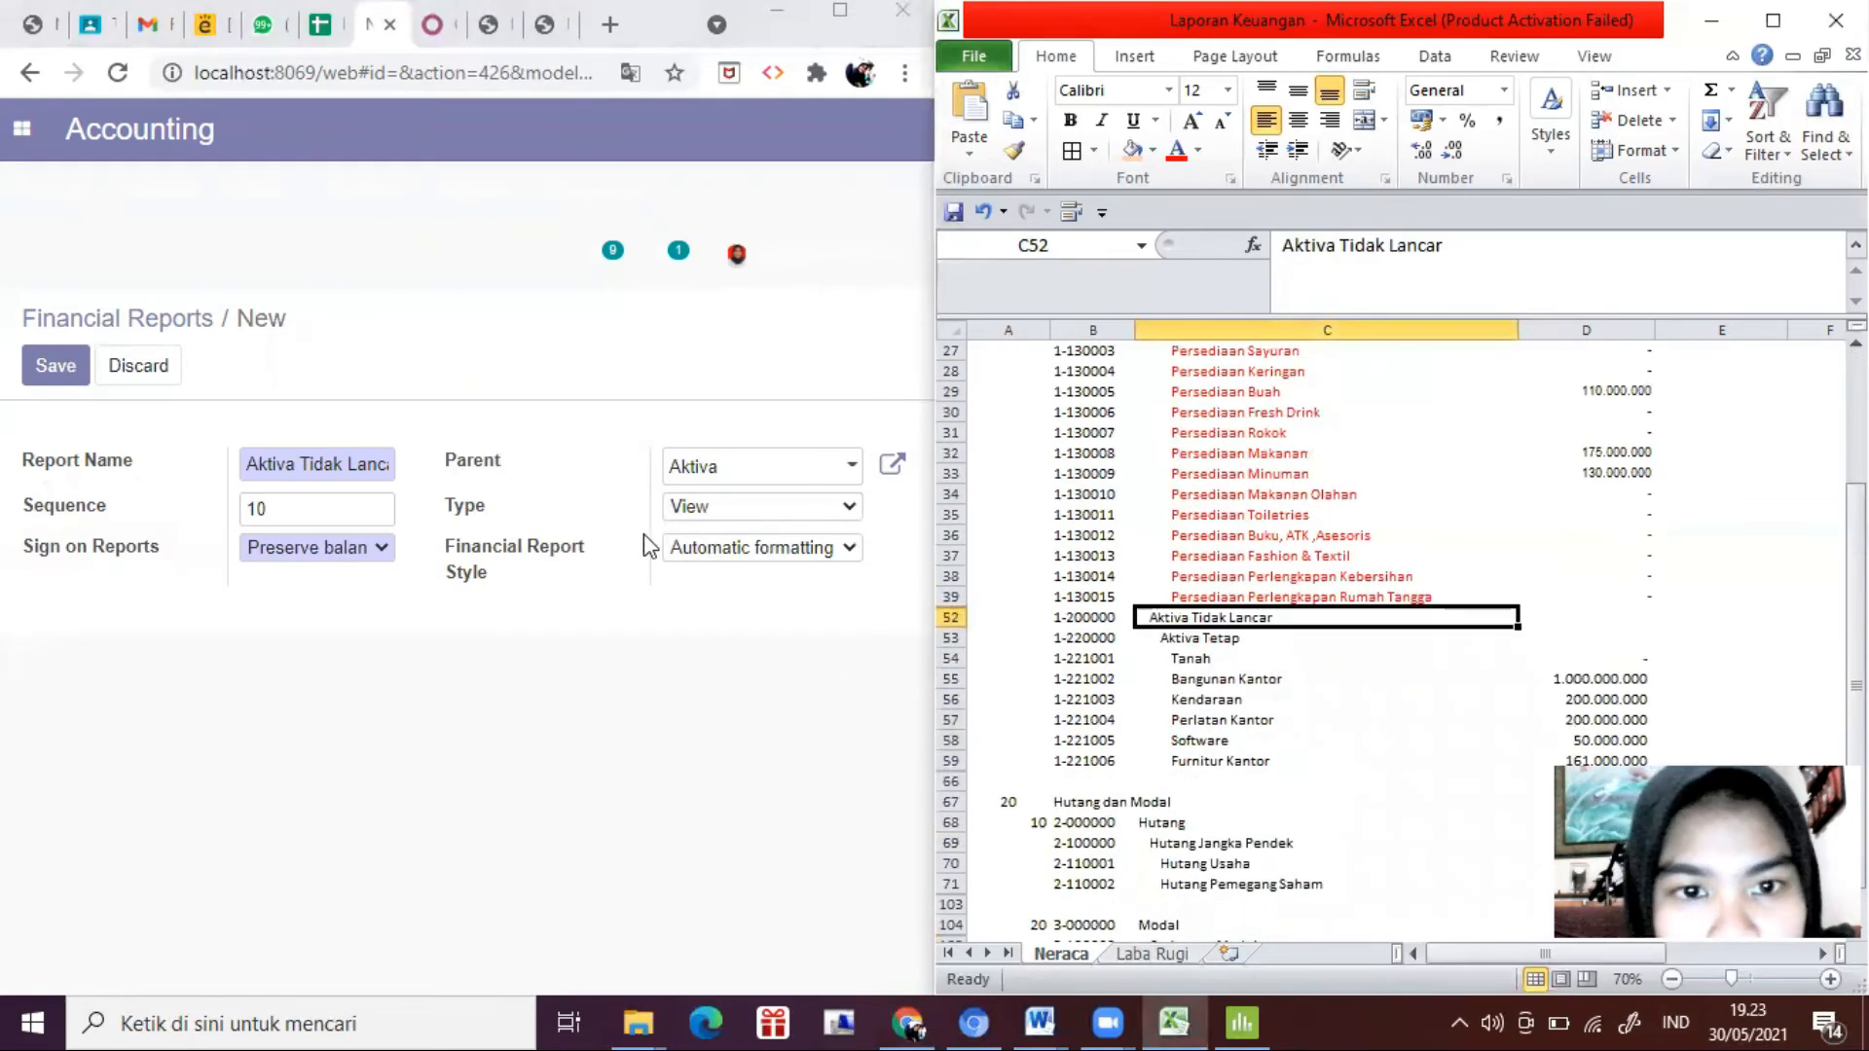
pyautogui.click(1247, 656)
pyautogui.click(1206, 639)
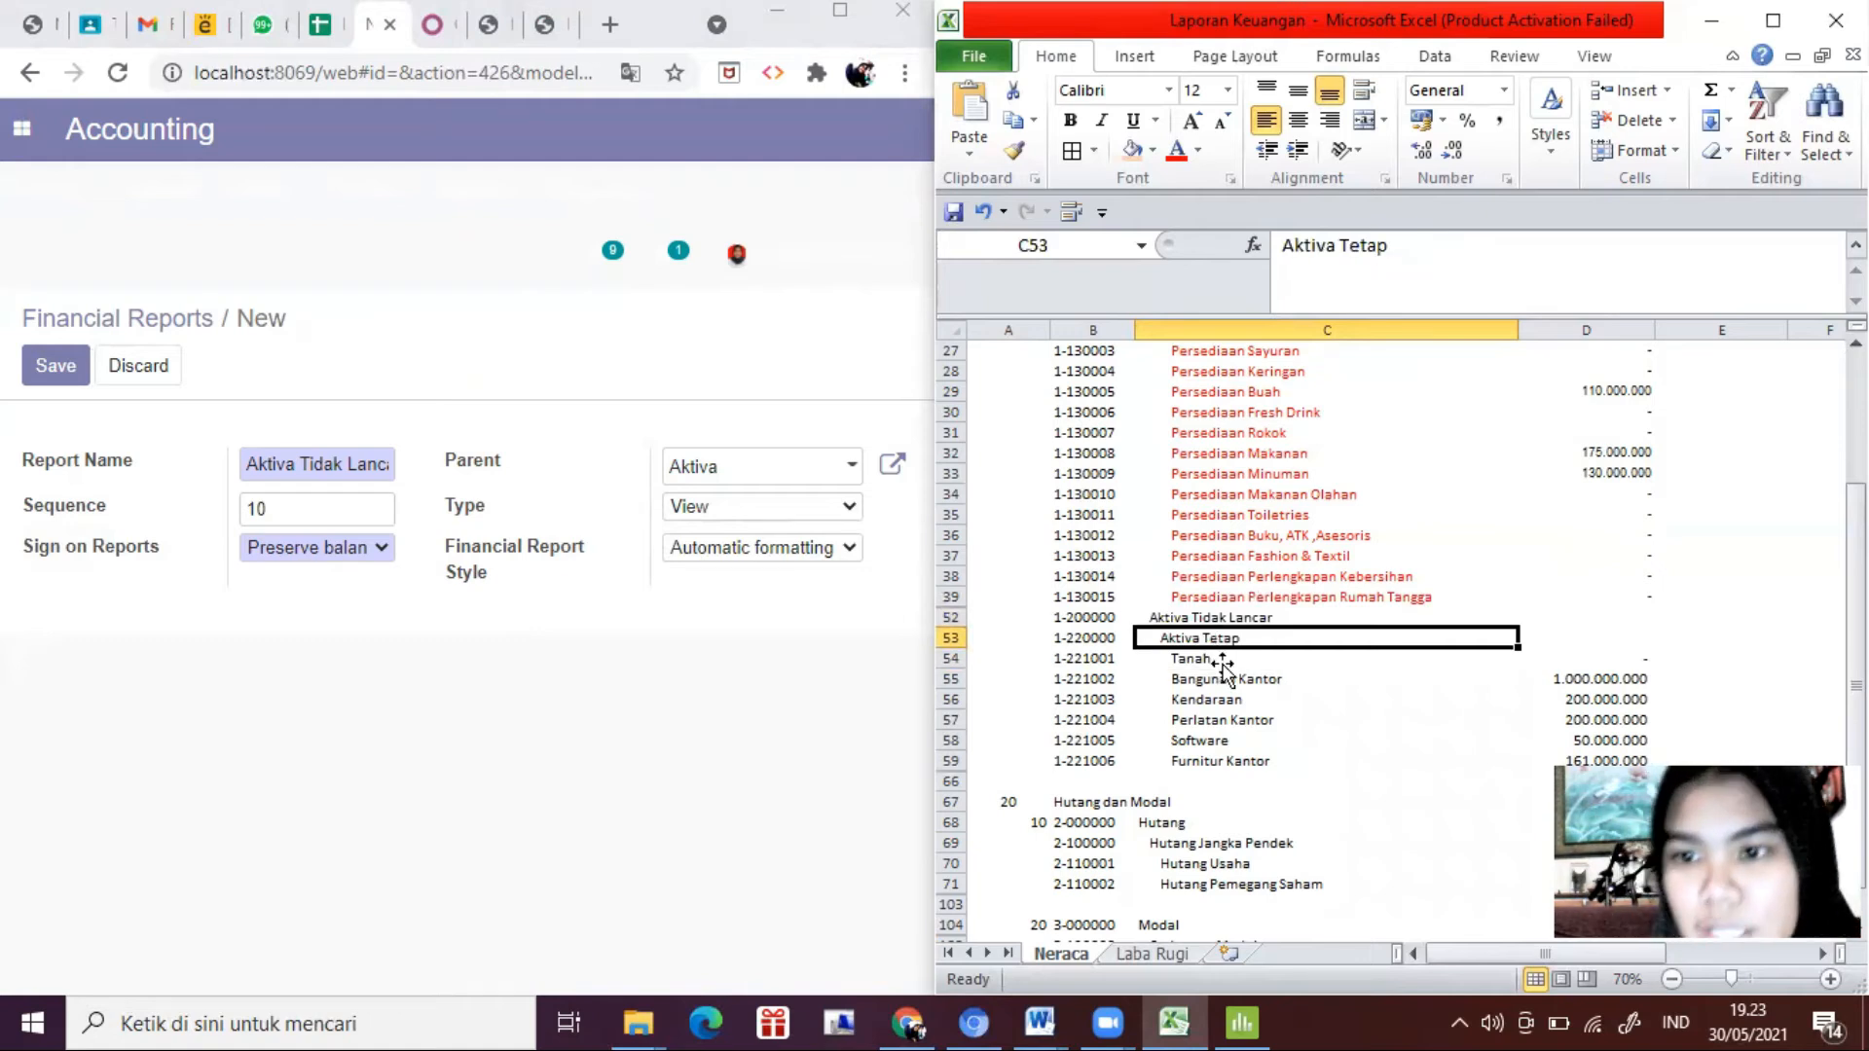
pyautogui.click(1223, 662)
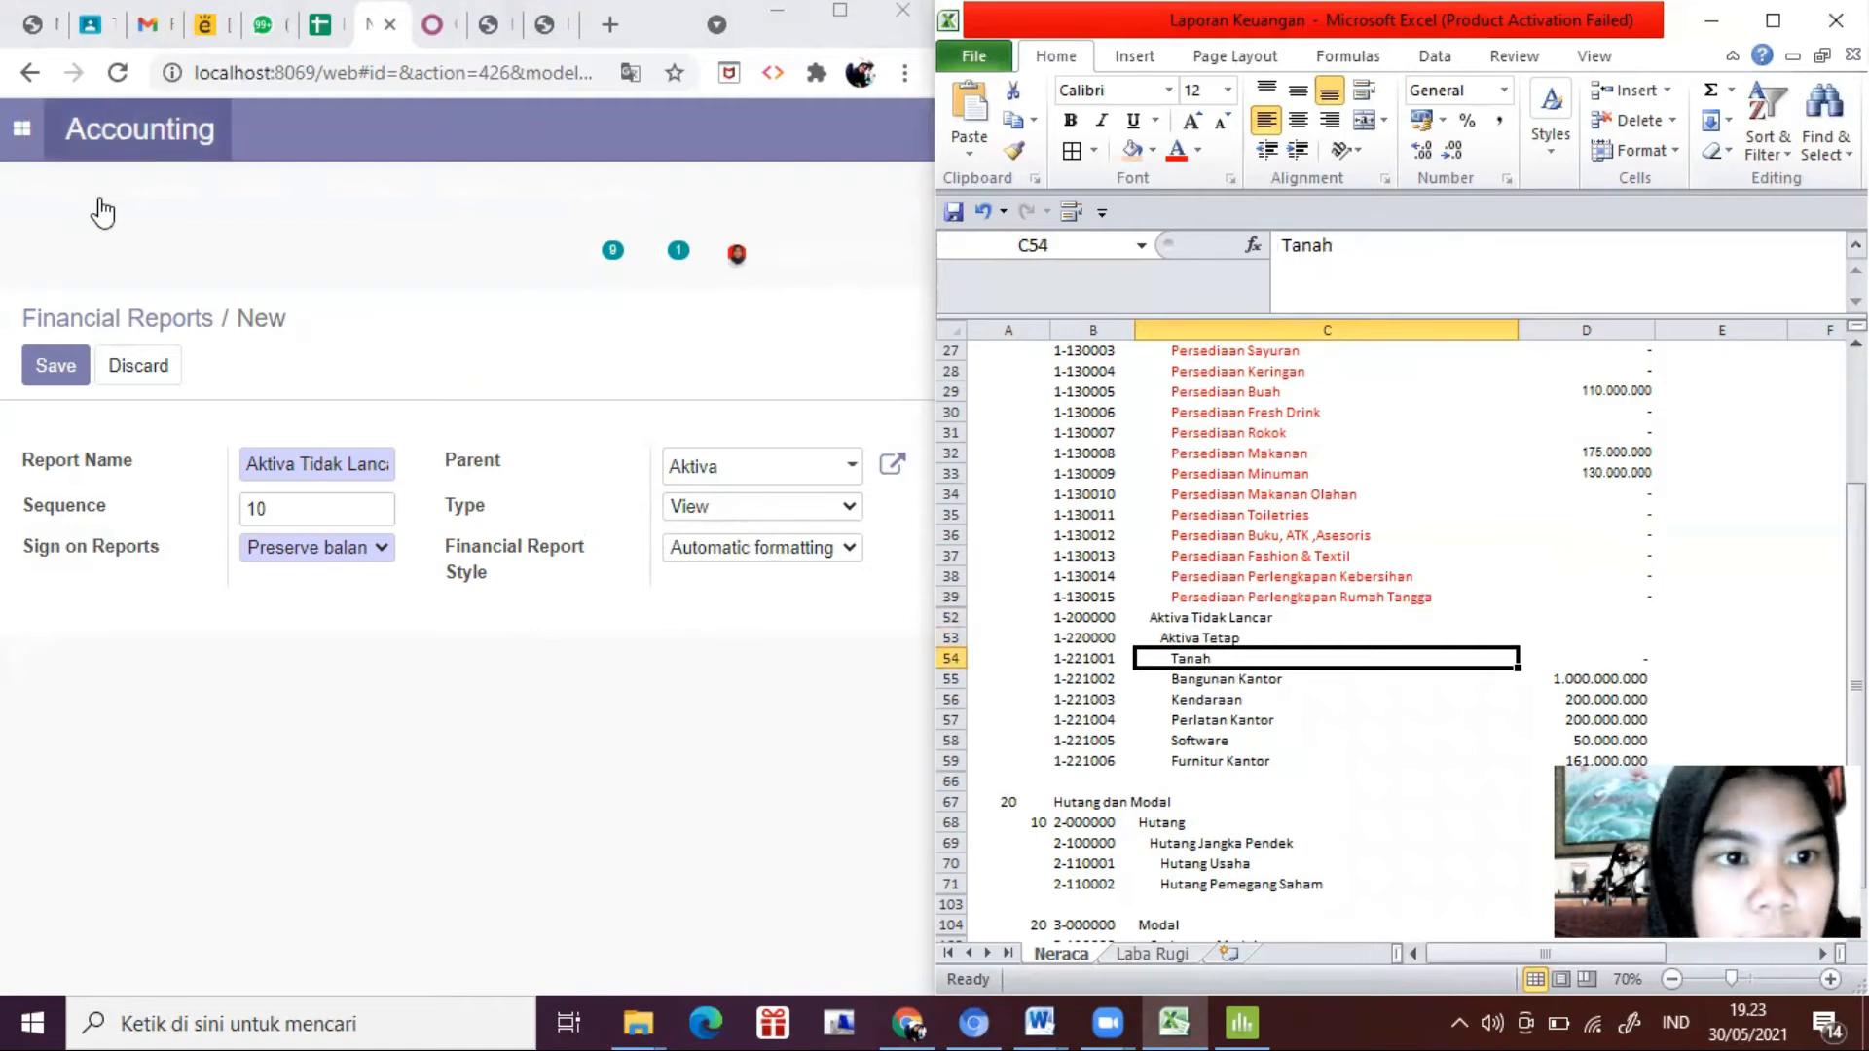
# Step: Save the Aktiva Tidak Lancar report in Odoo with type View and start another new financial report
pyautogui.click(43, 372)
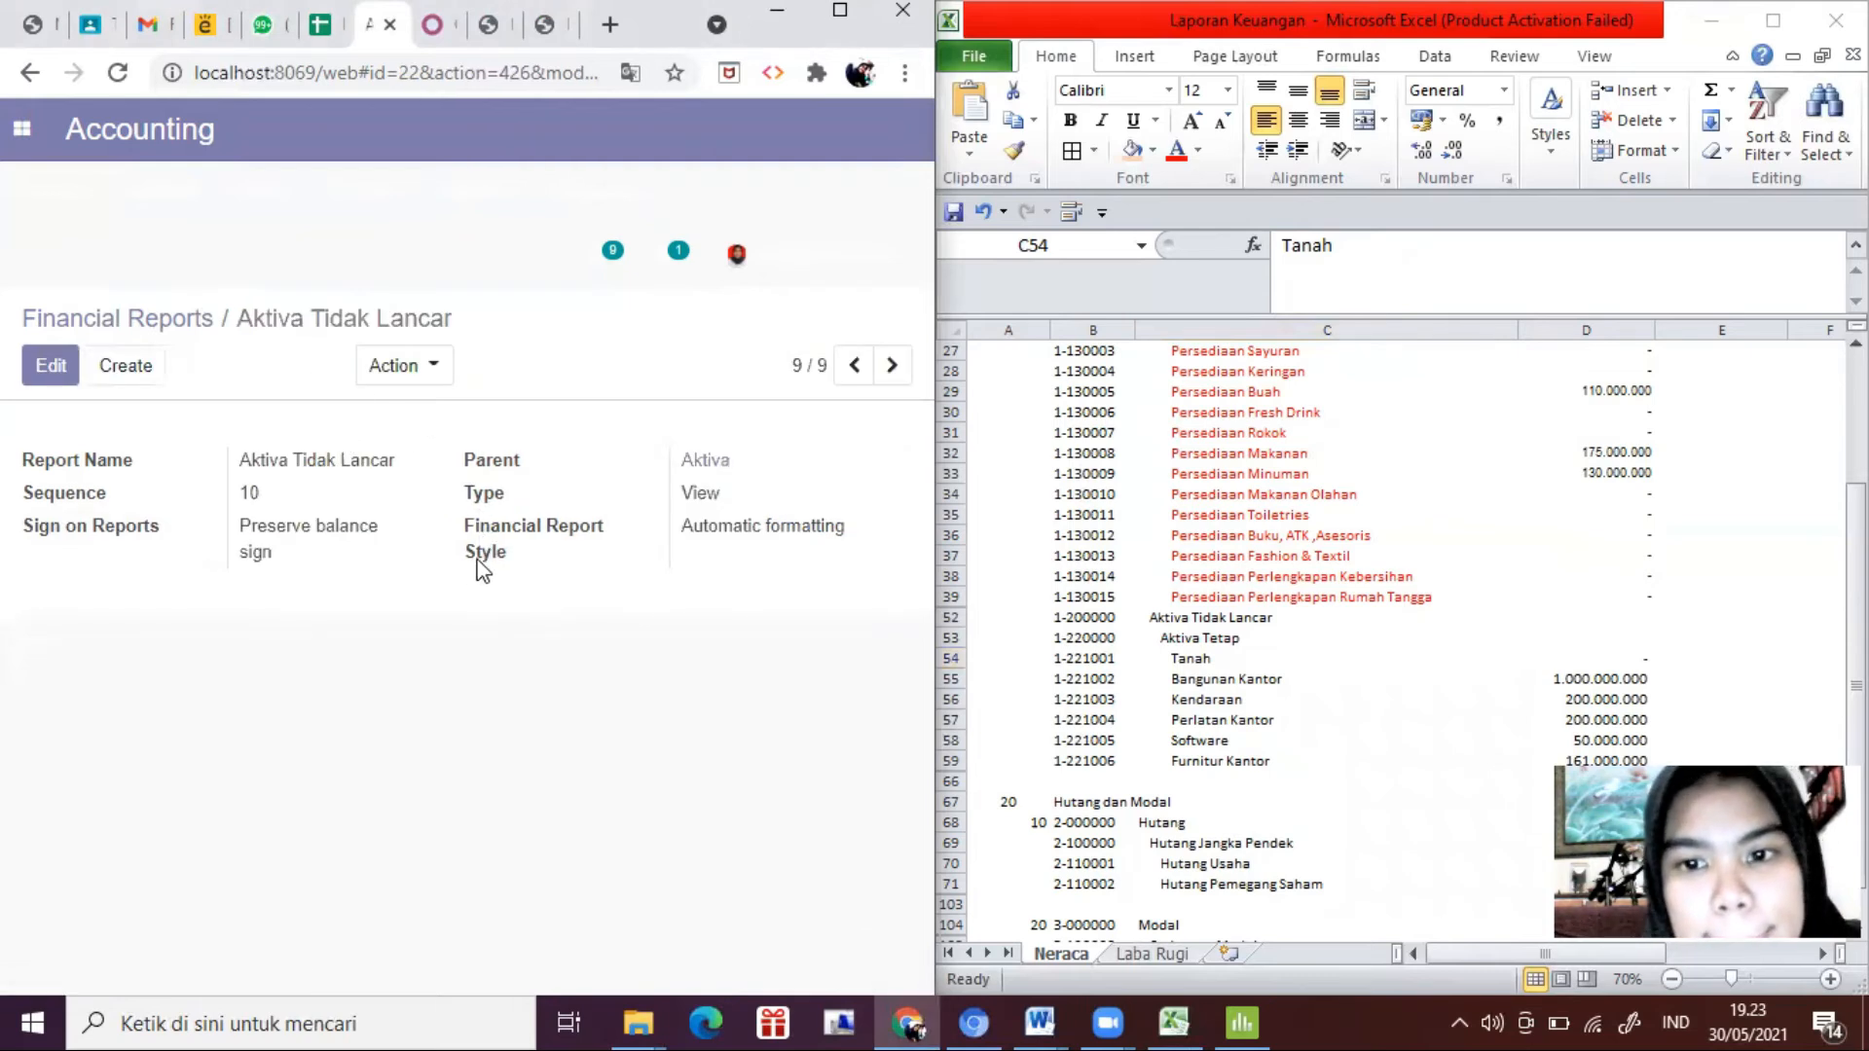
pyautogui.click(126, 366)
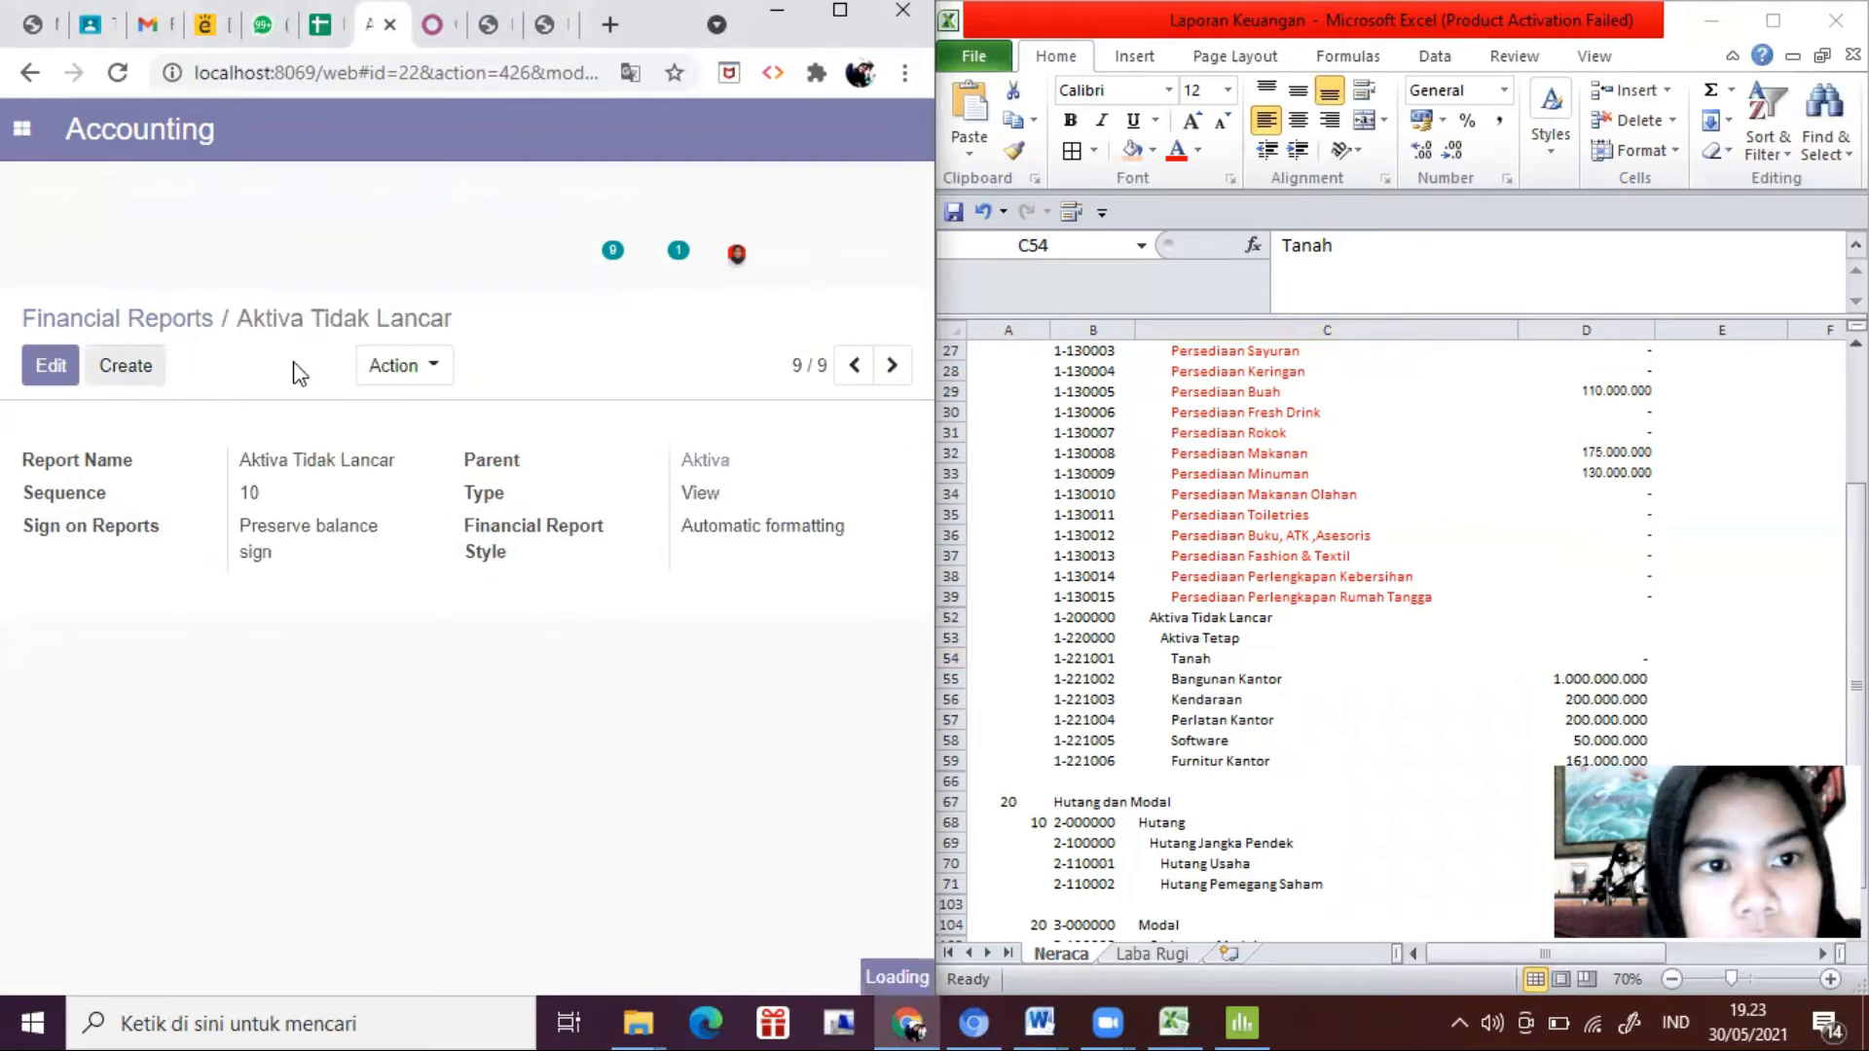
# Step: Name the new financial report Aktiva Tetap, following the Excel heading under Aktiva Tidak Lancar, and set its sequence to 10
pyautogui.click(1202, 617)
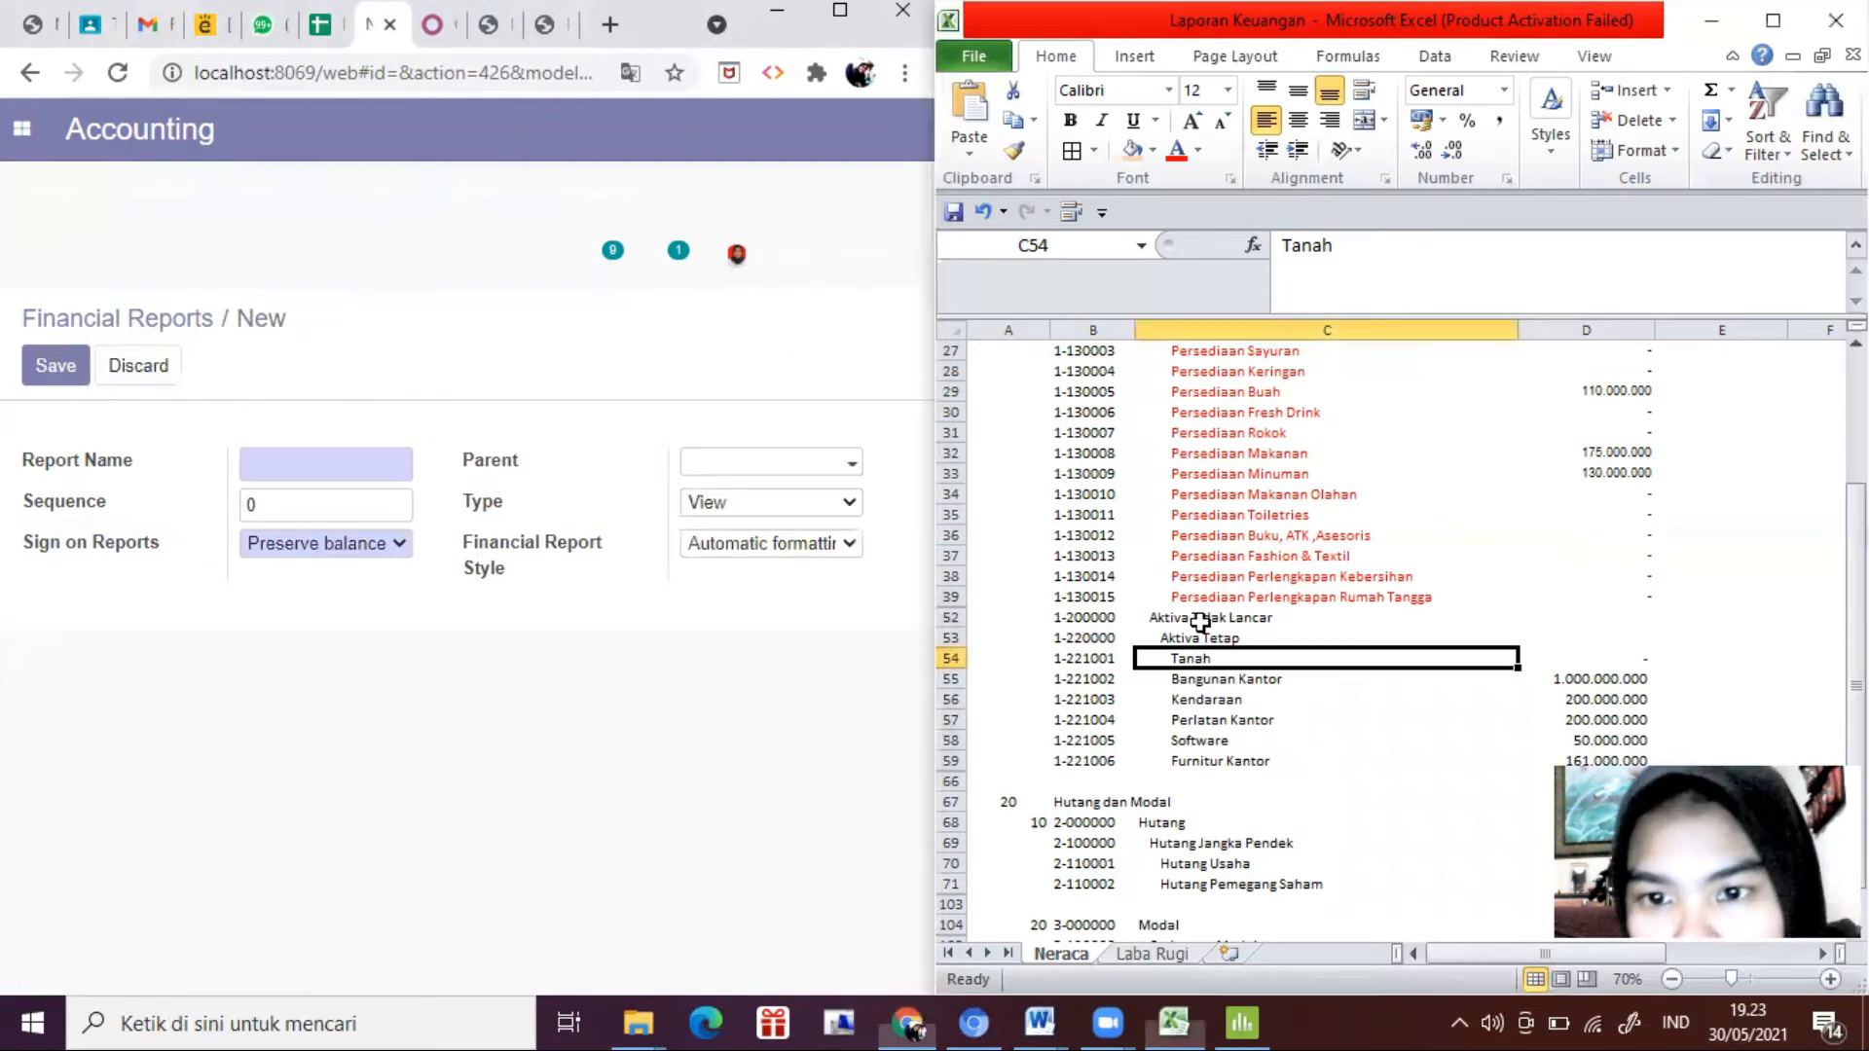
pyautogui.click(1265, 638)
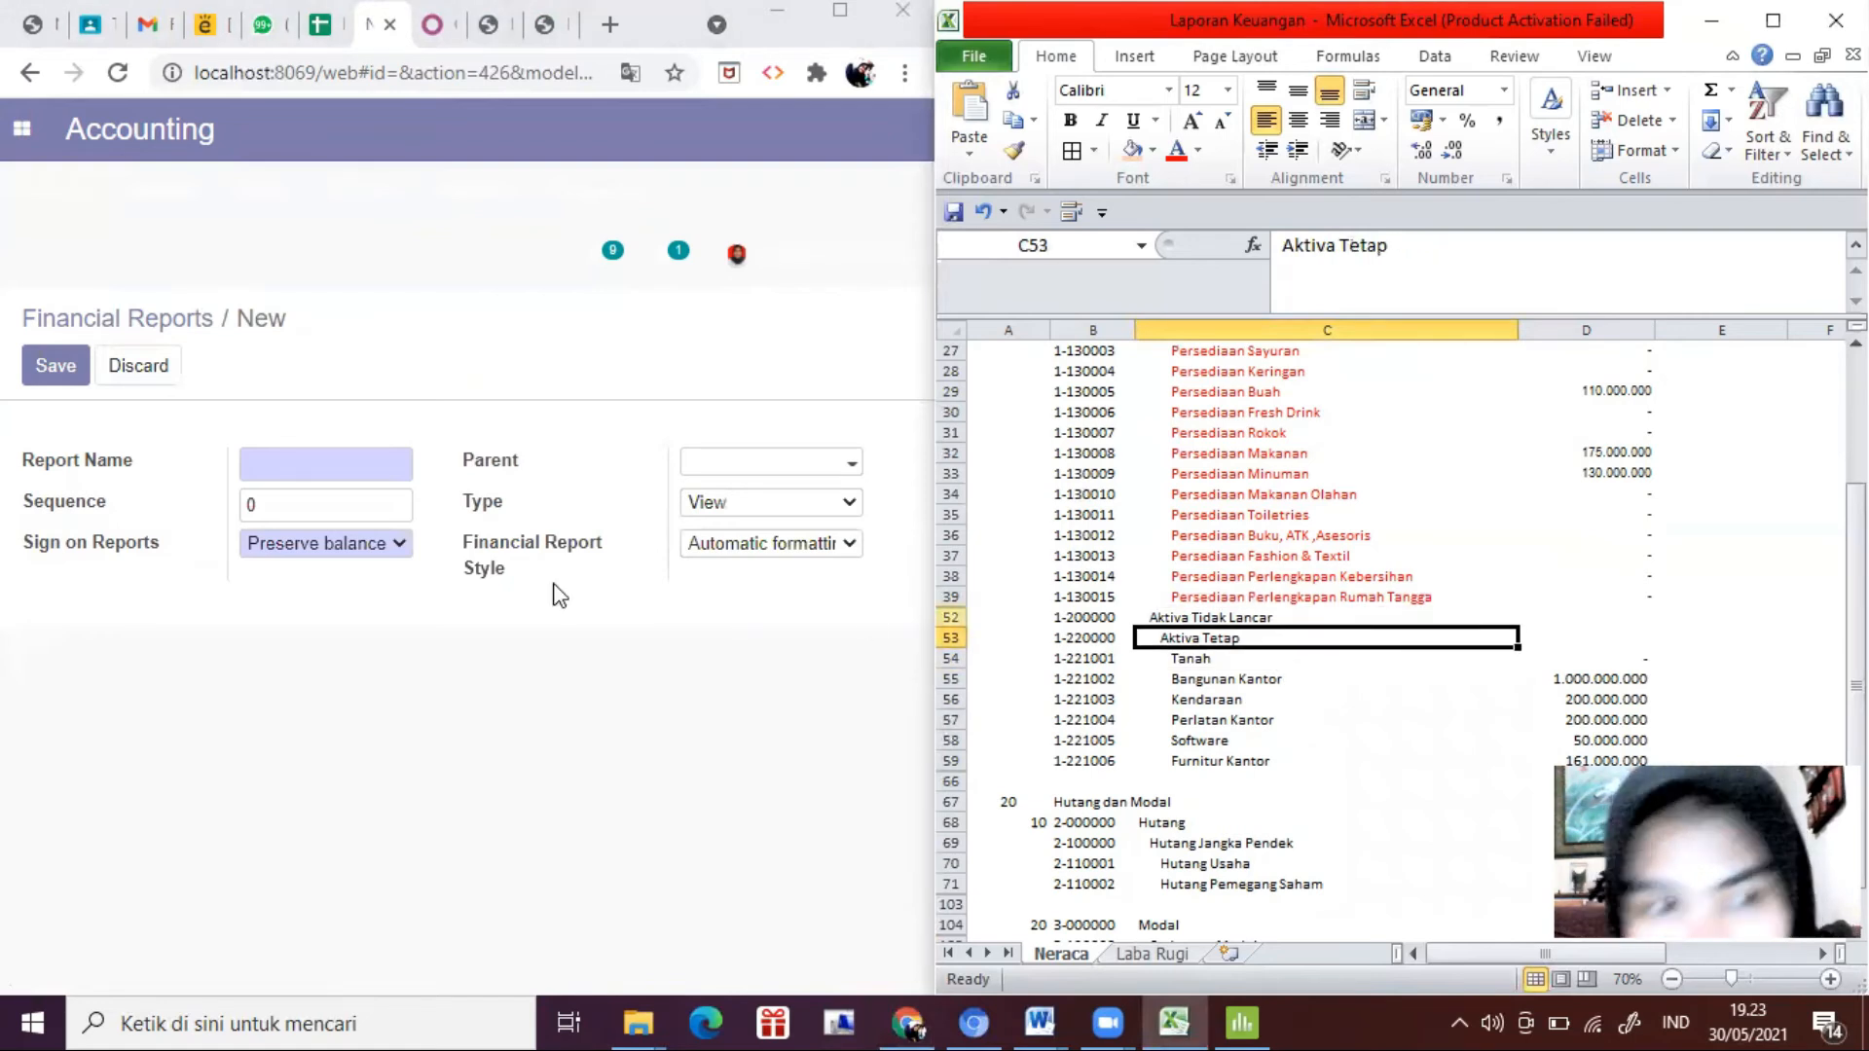
pyautogui.click(317, 478)
pyautogui.write('Aktiva Tetap')
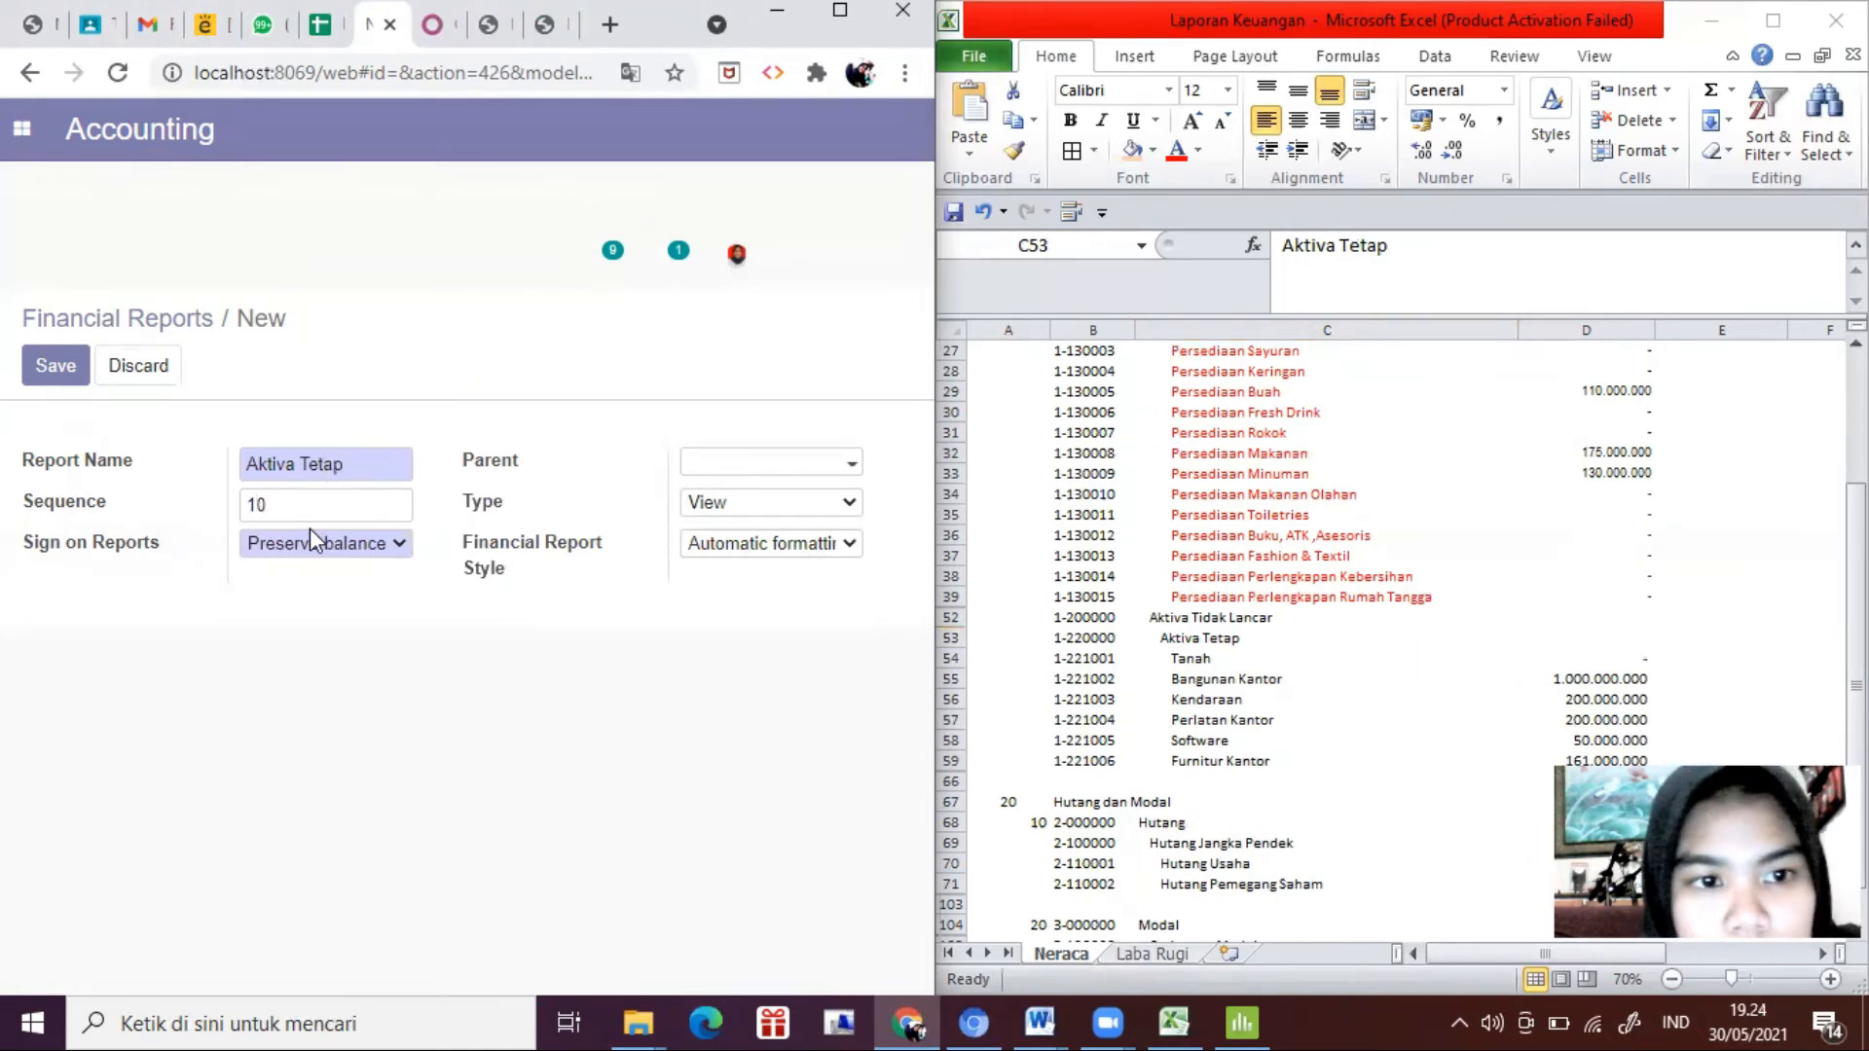
# Step: Set the Aktiva Tetap report's parent to Aktiva Tidak Lancar and its type to Accounts
pyautogui.click(706, 461)
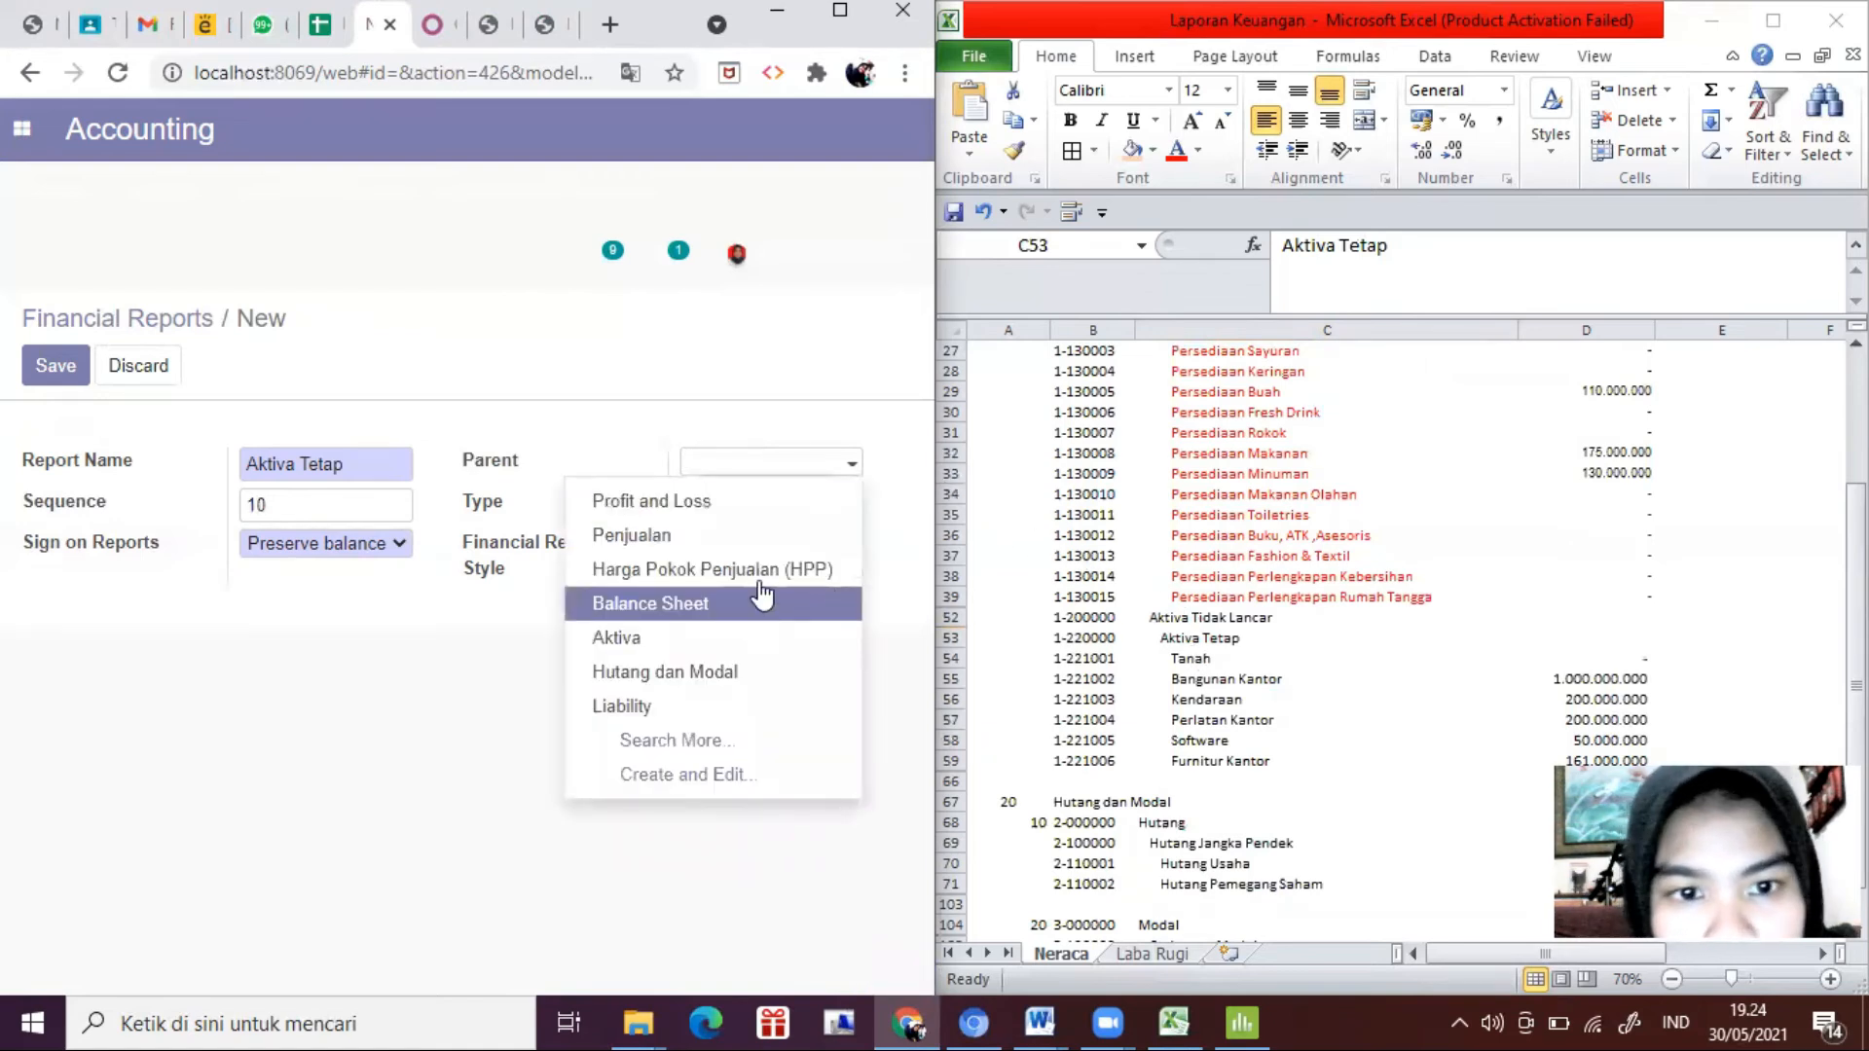
pyautogui.write('aktiva tidak')
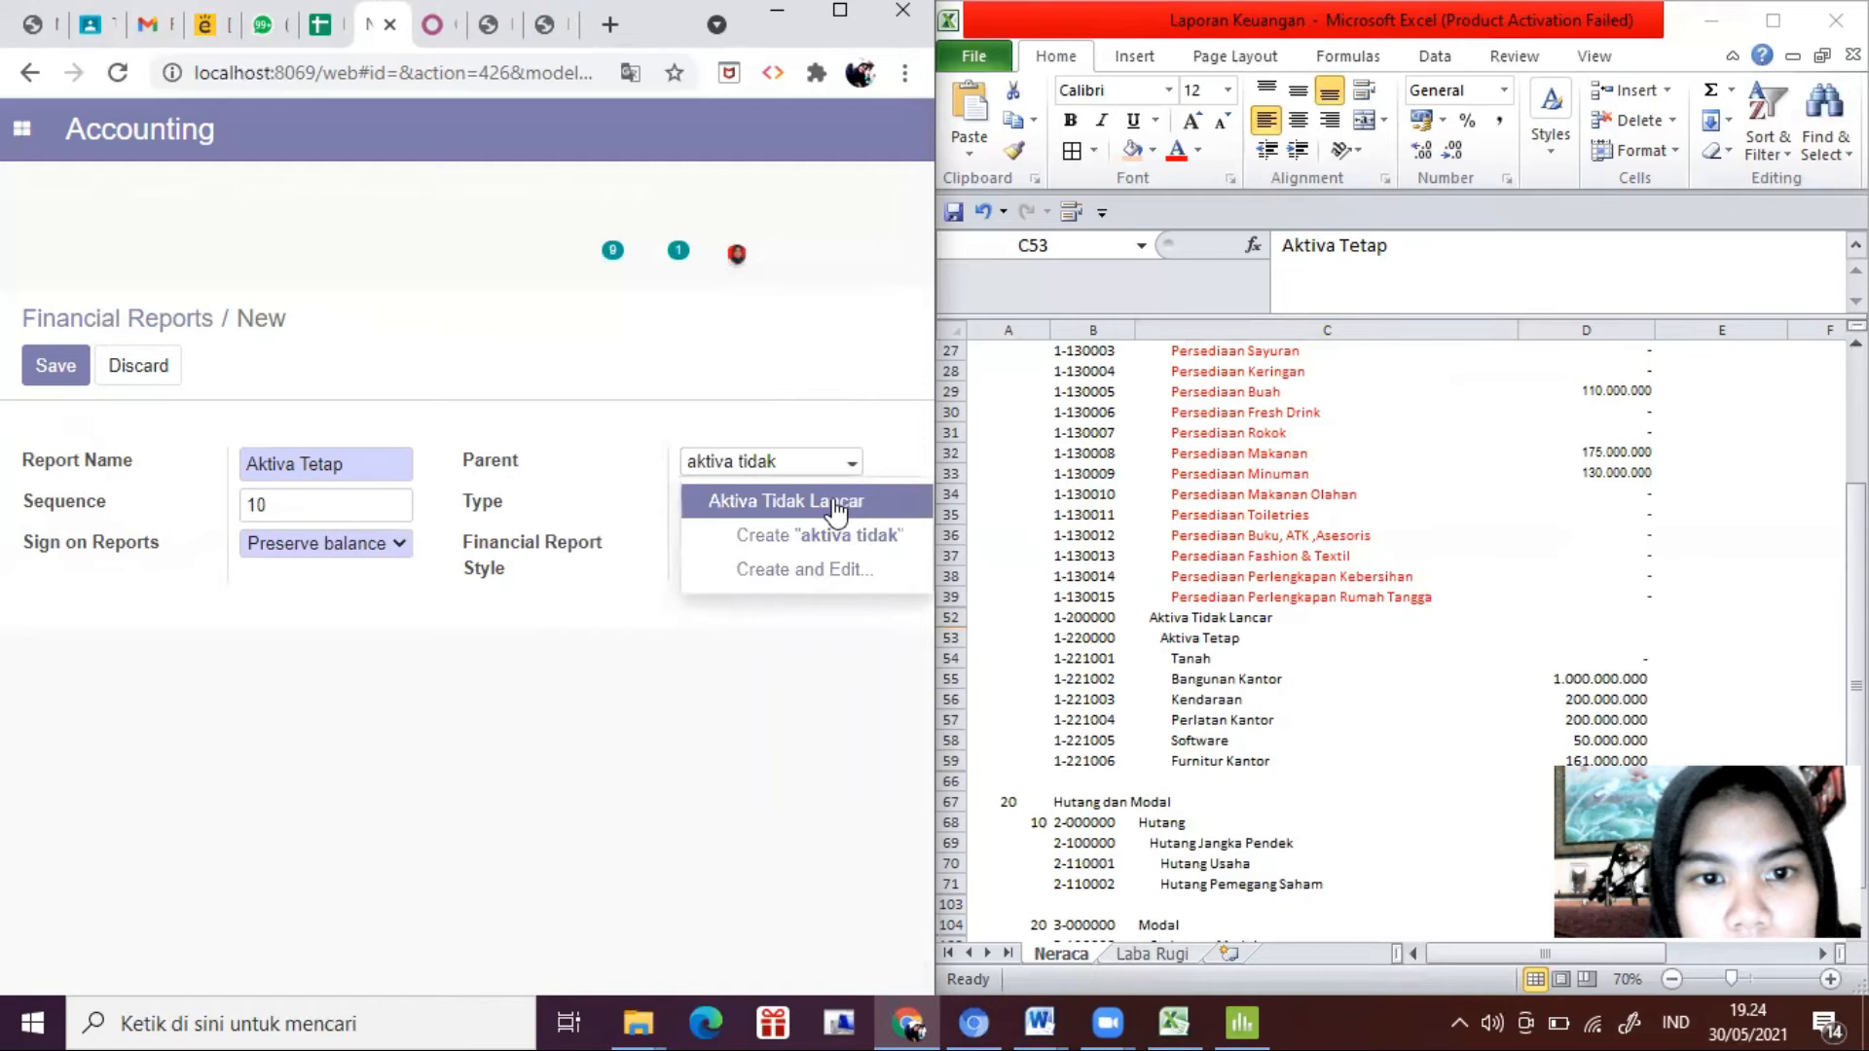
pyautogui.click(836, 505)
pyautogui.click(803, 517)
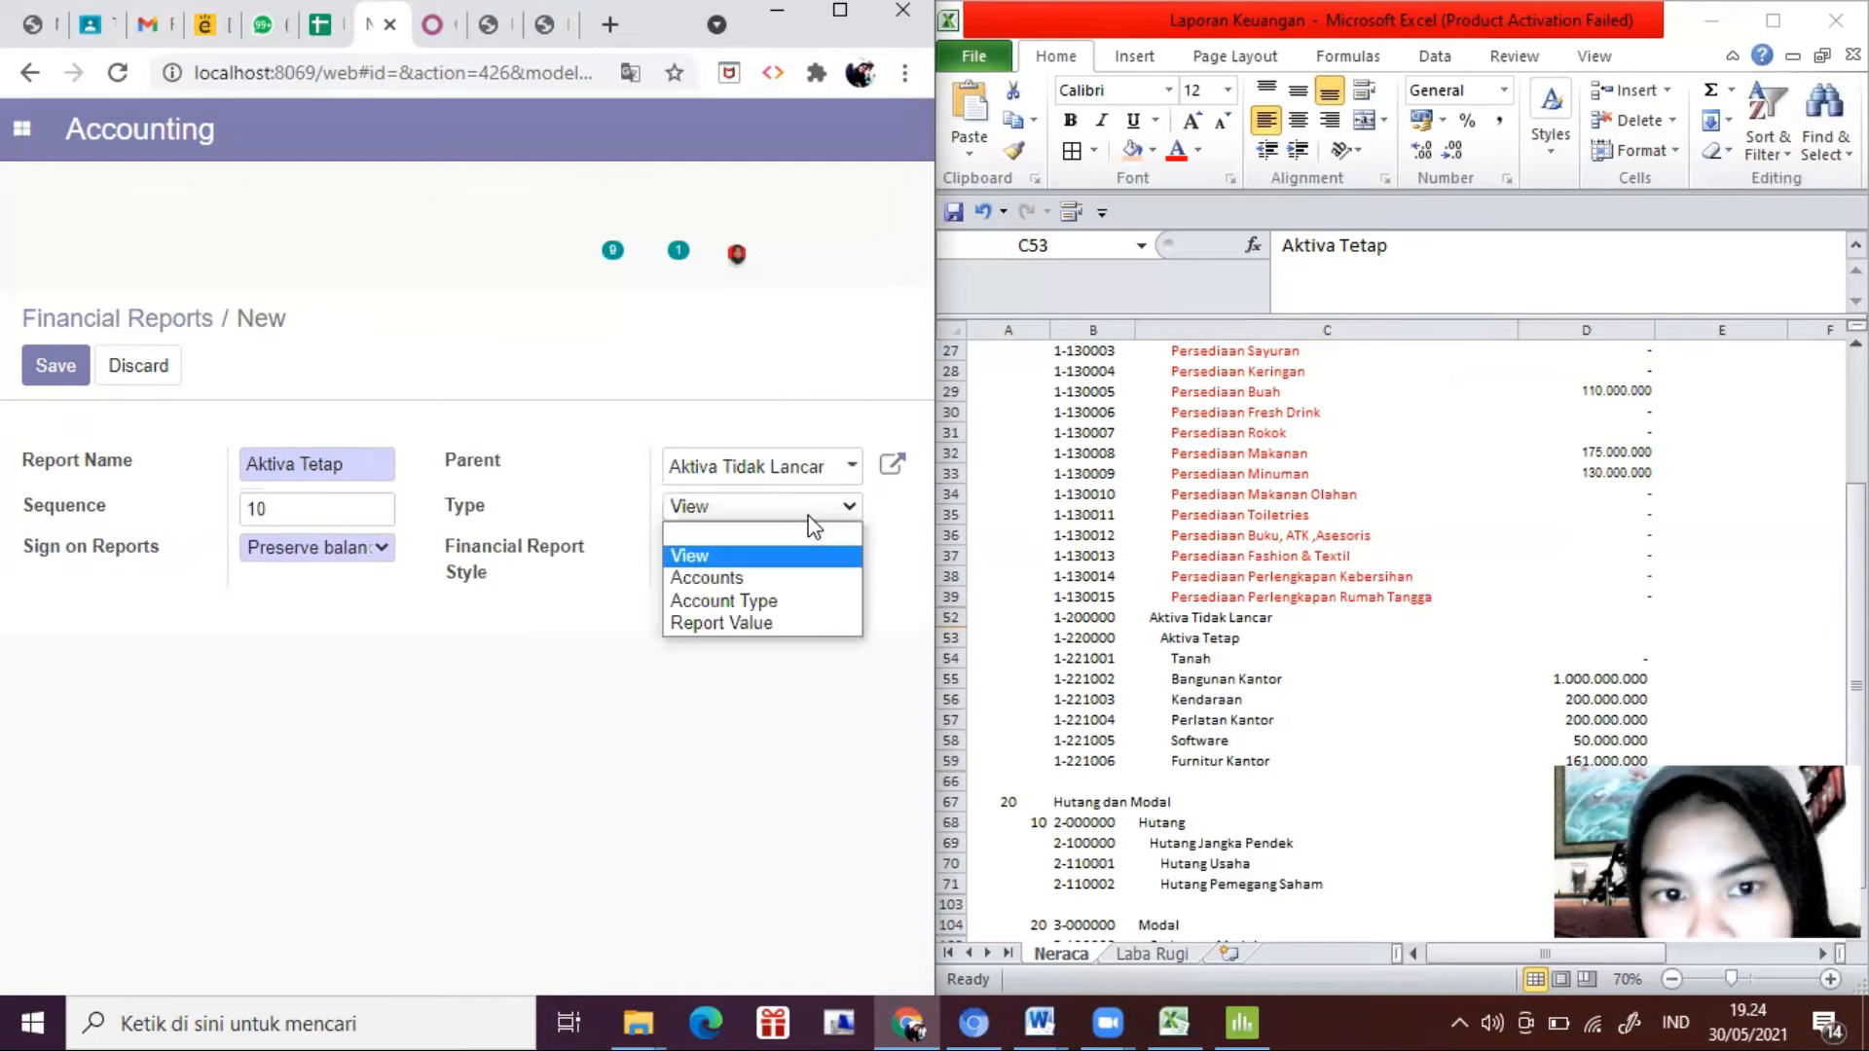
pyautogui.click(796, 577)
# Step: Check the accounts under Aktiva Tetap in Excel and set the report's display details to Display children with hierarchy
pyautogui.click(1195, 644)
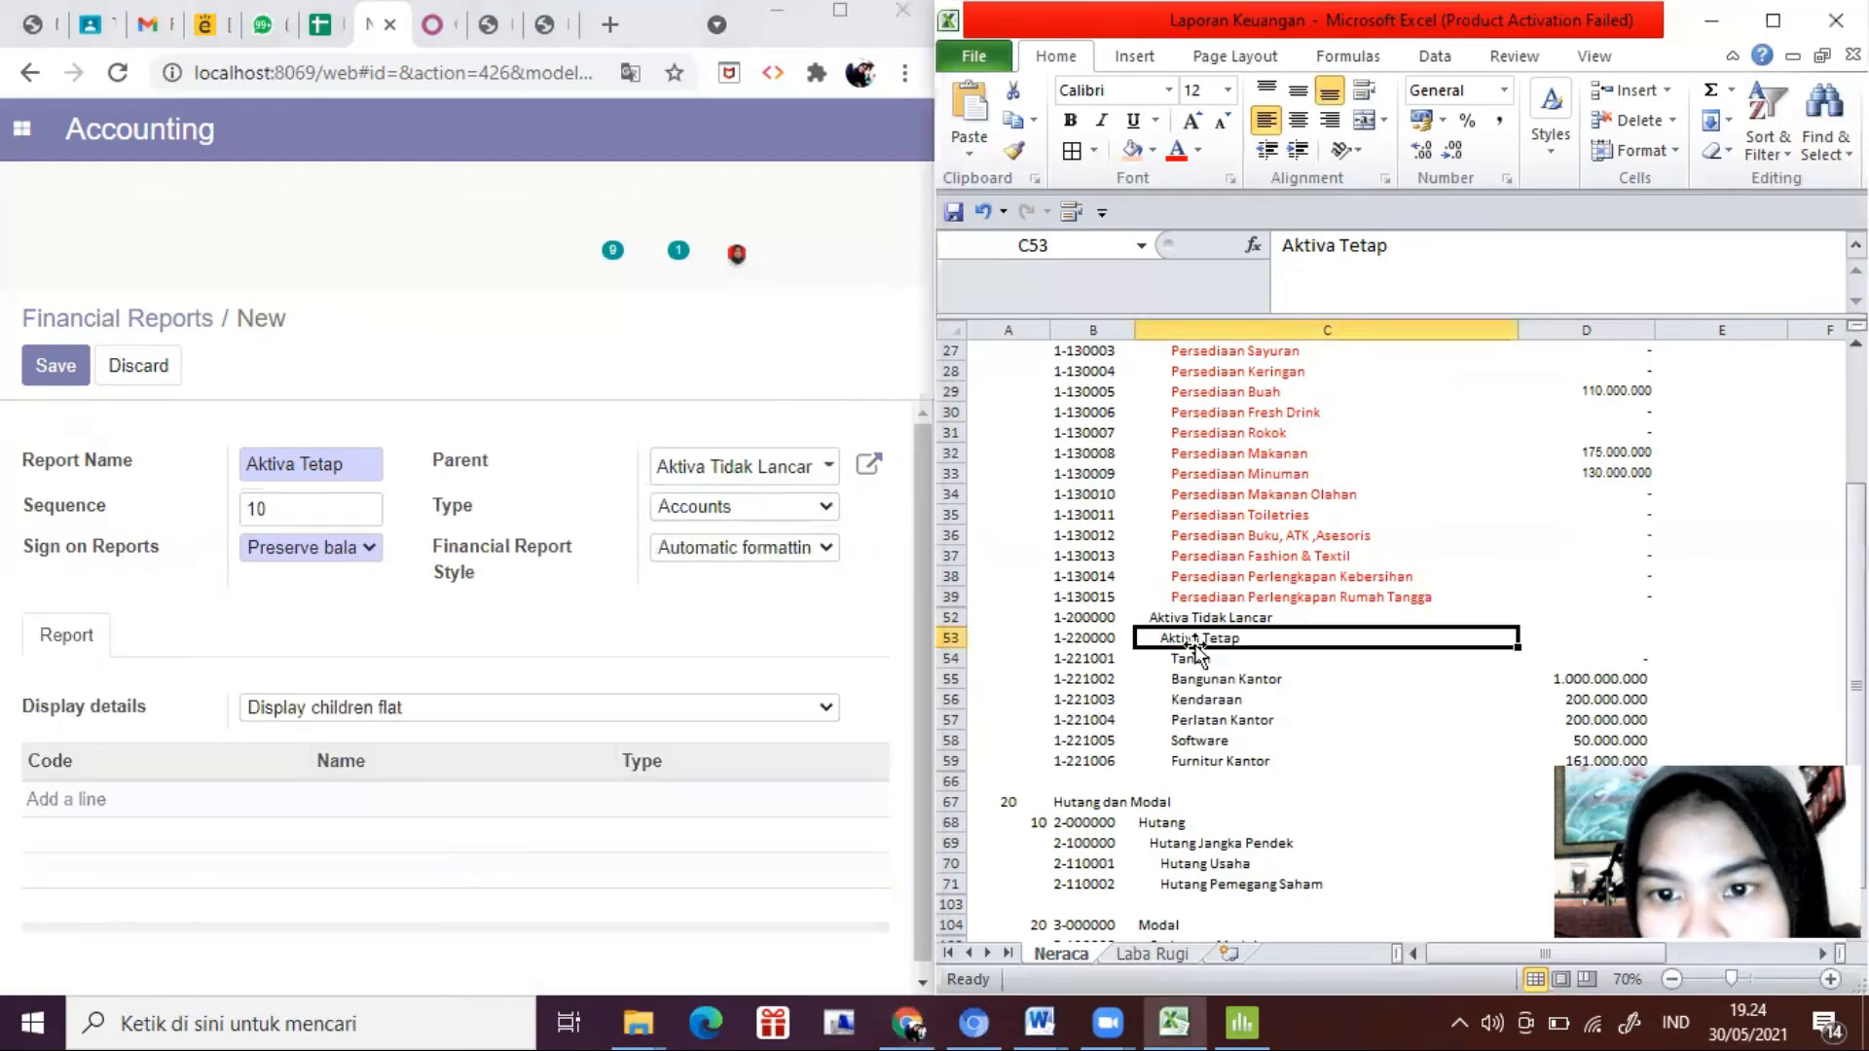
pyautogui.click(1236, 662)
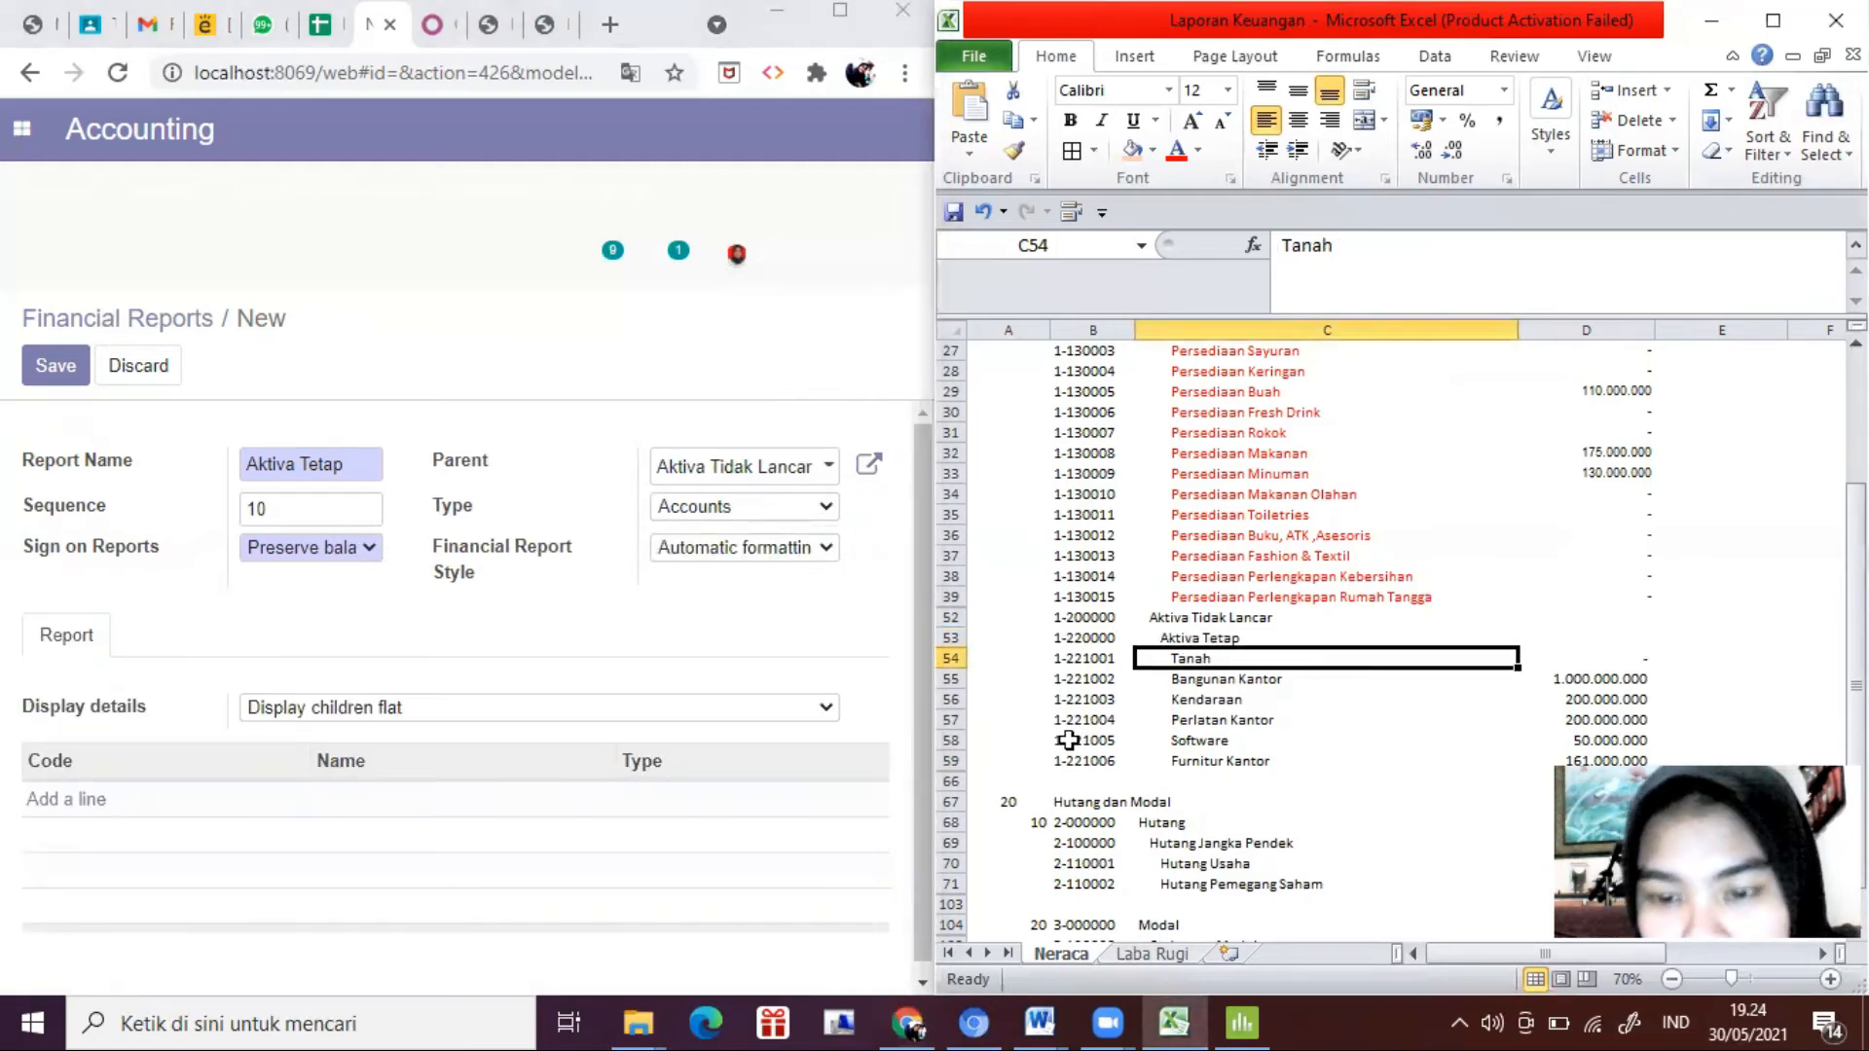
pyautogui.click(482, 709)
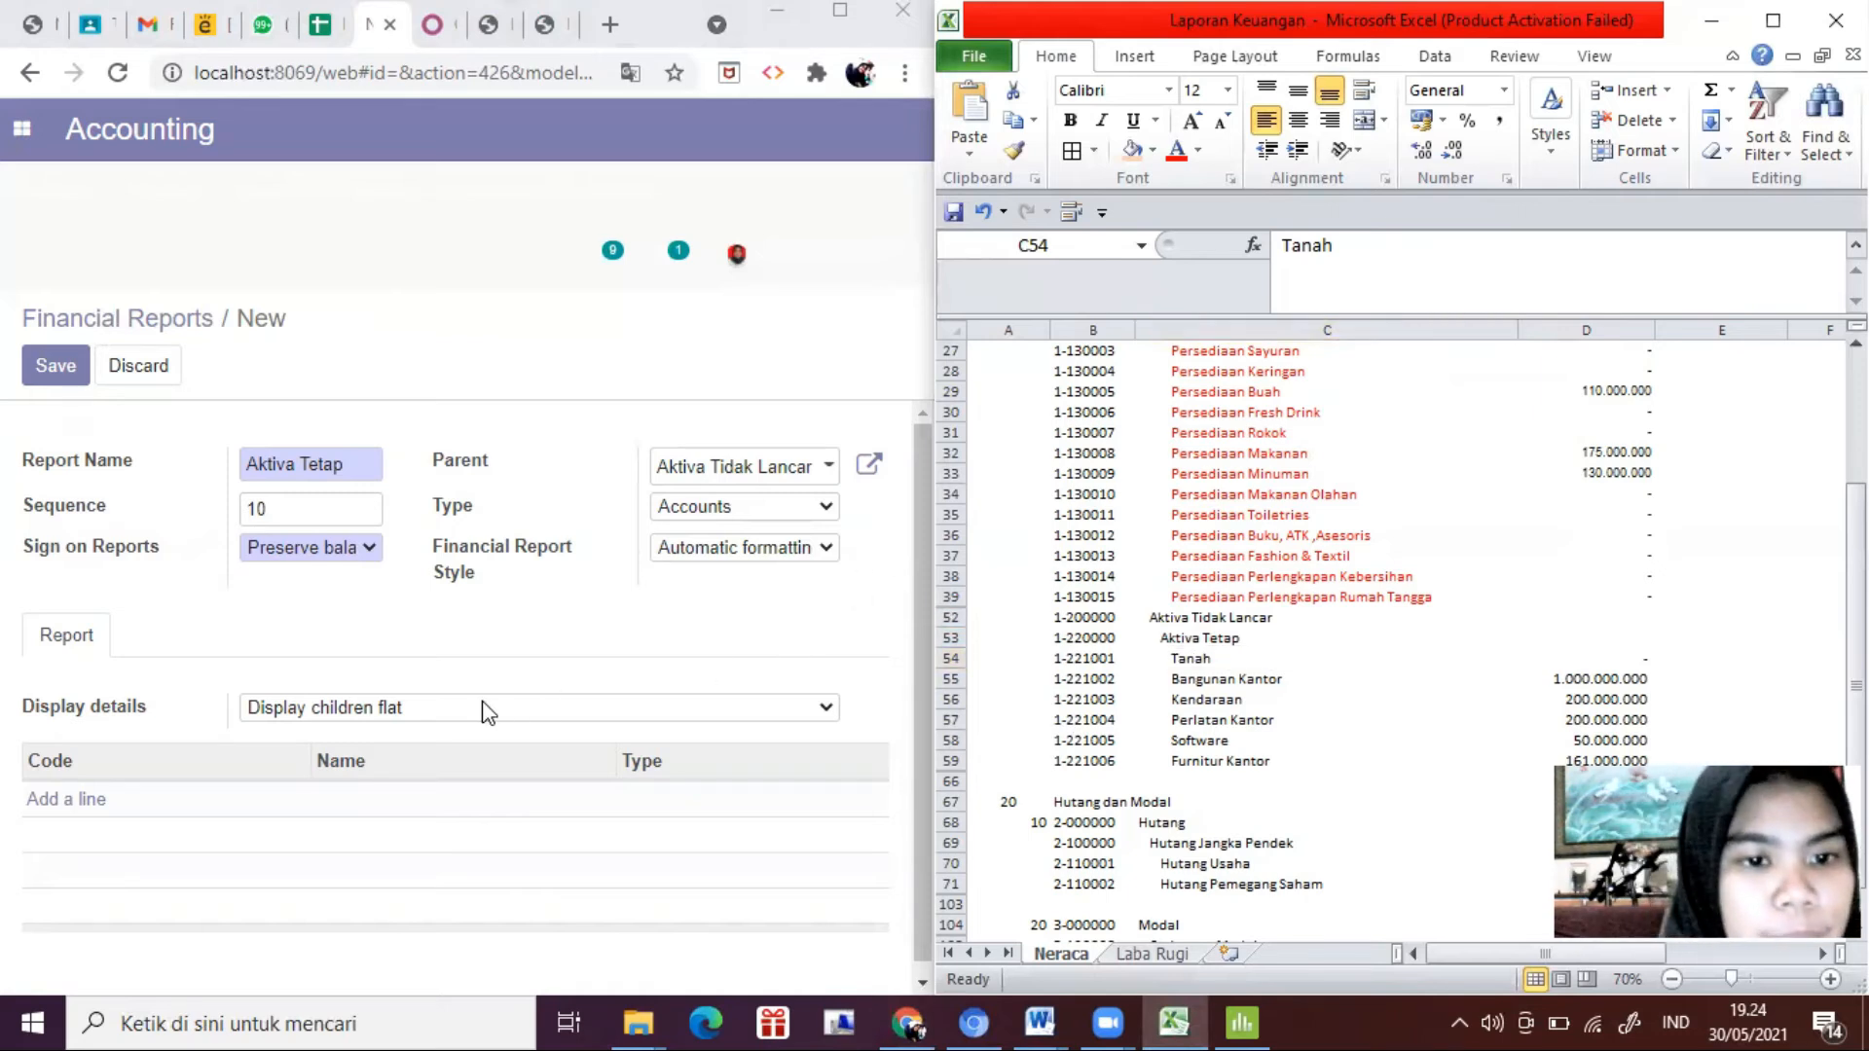
pyautogui.click(480, 801)
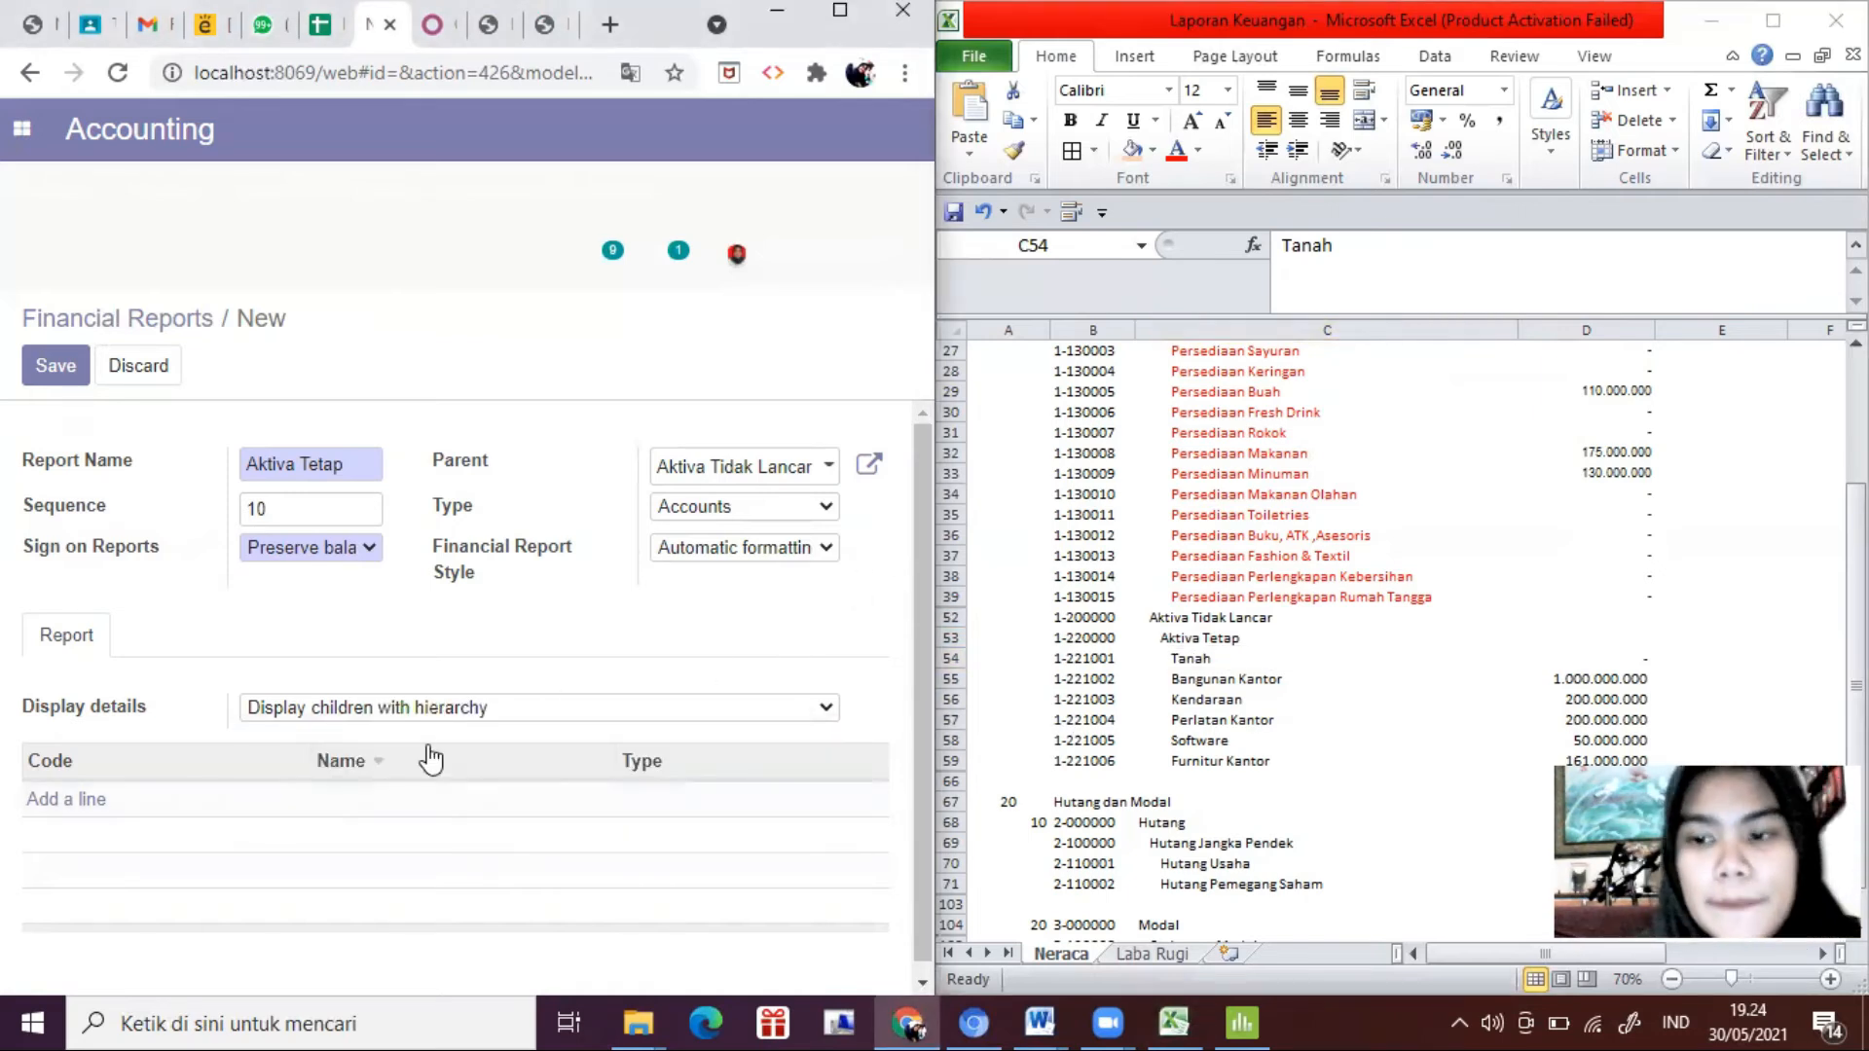
# Step: Add all accounts matching code 1-221, from Tanah to Furnitur Kantor, to the Aktiva Tetap report and save it
pyautogui.click(70, 818)
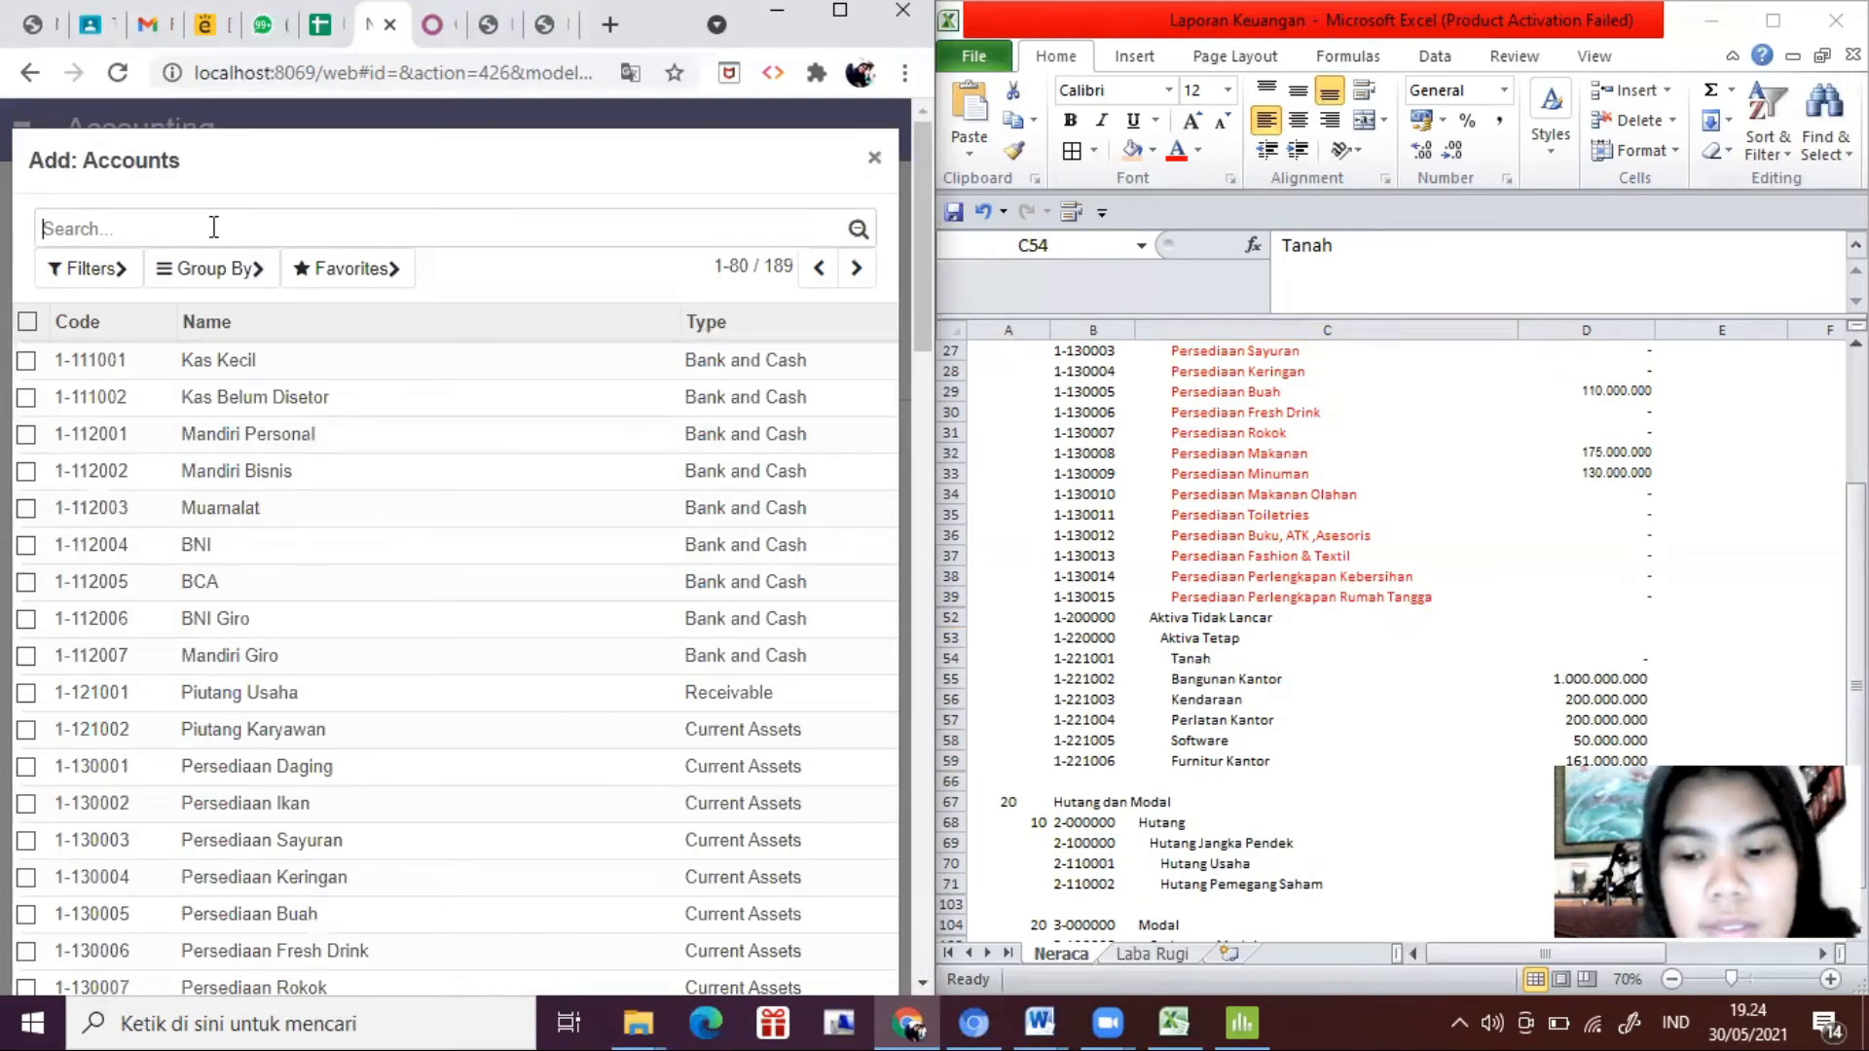
pyautogui.write('1-221')
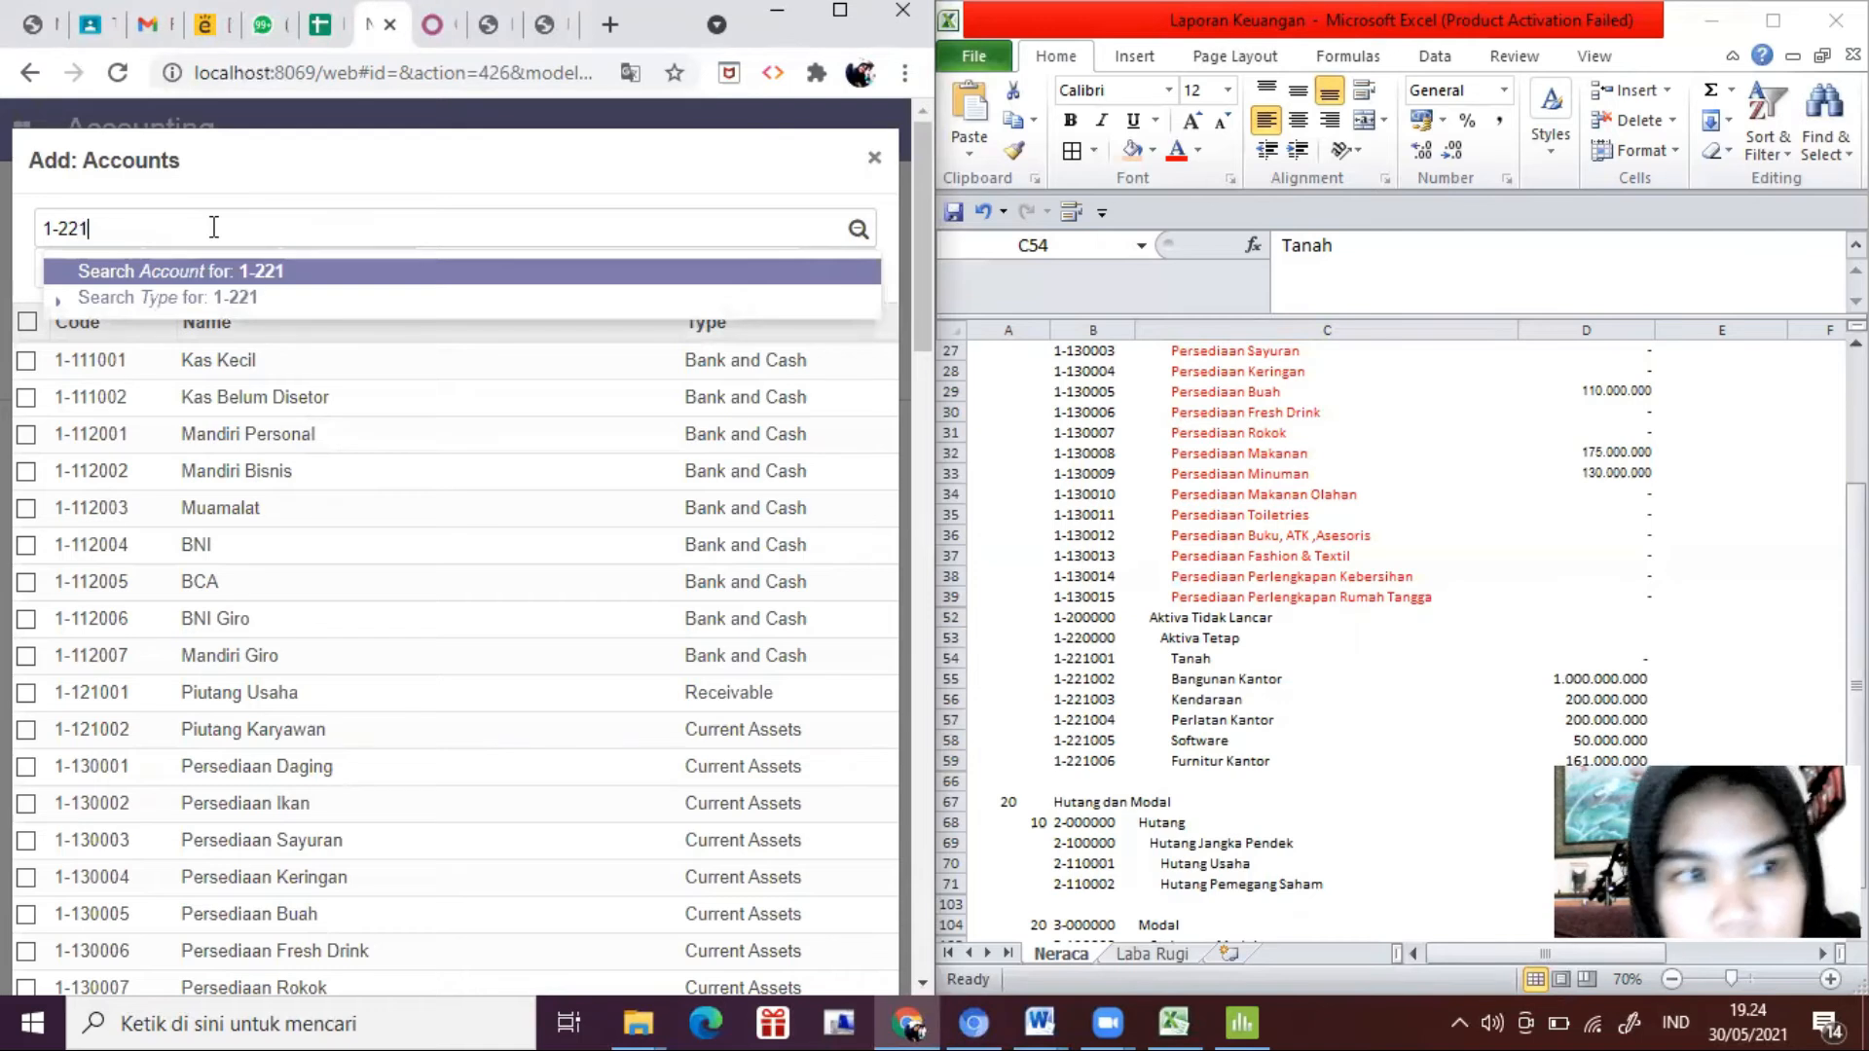
pyautogui.press('Return')
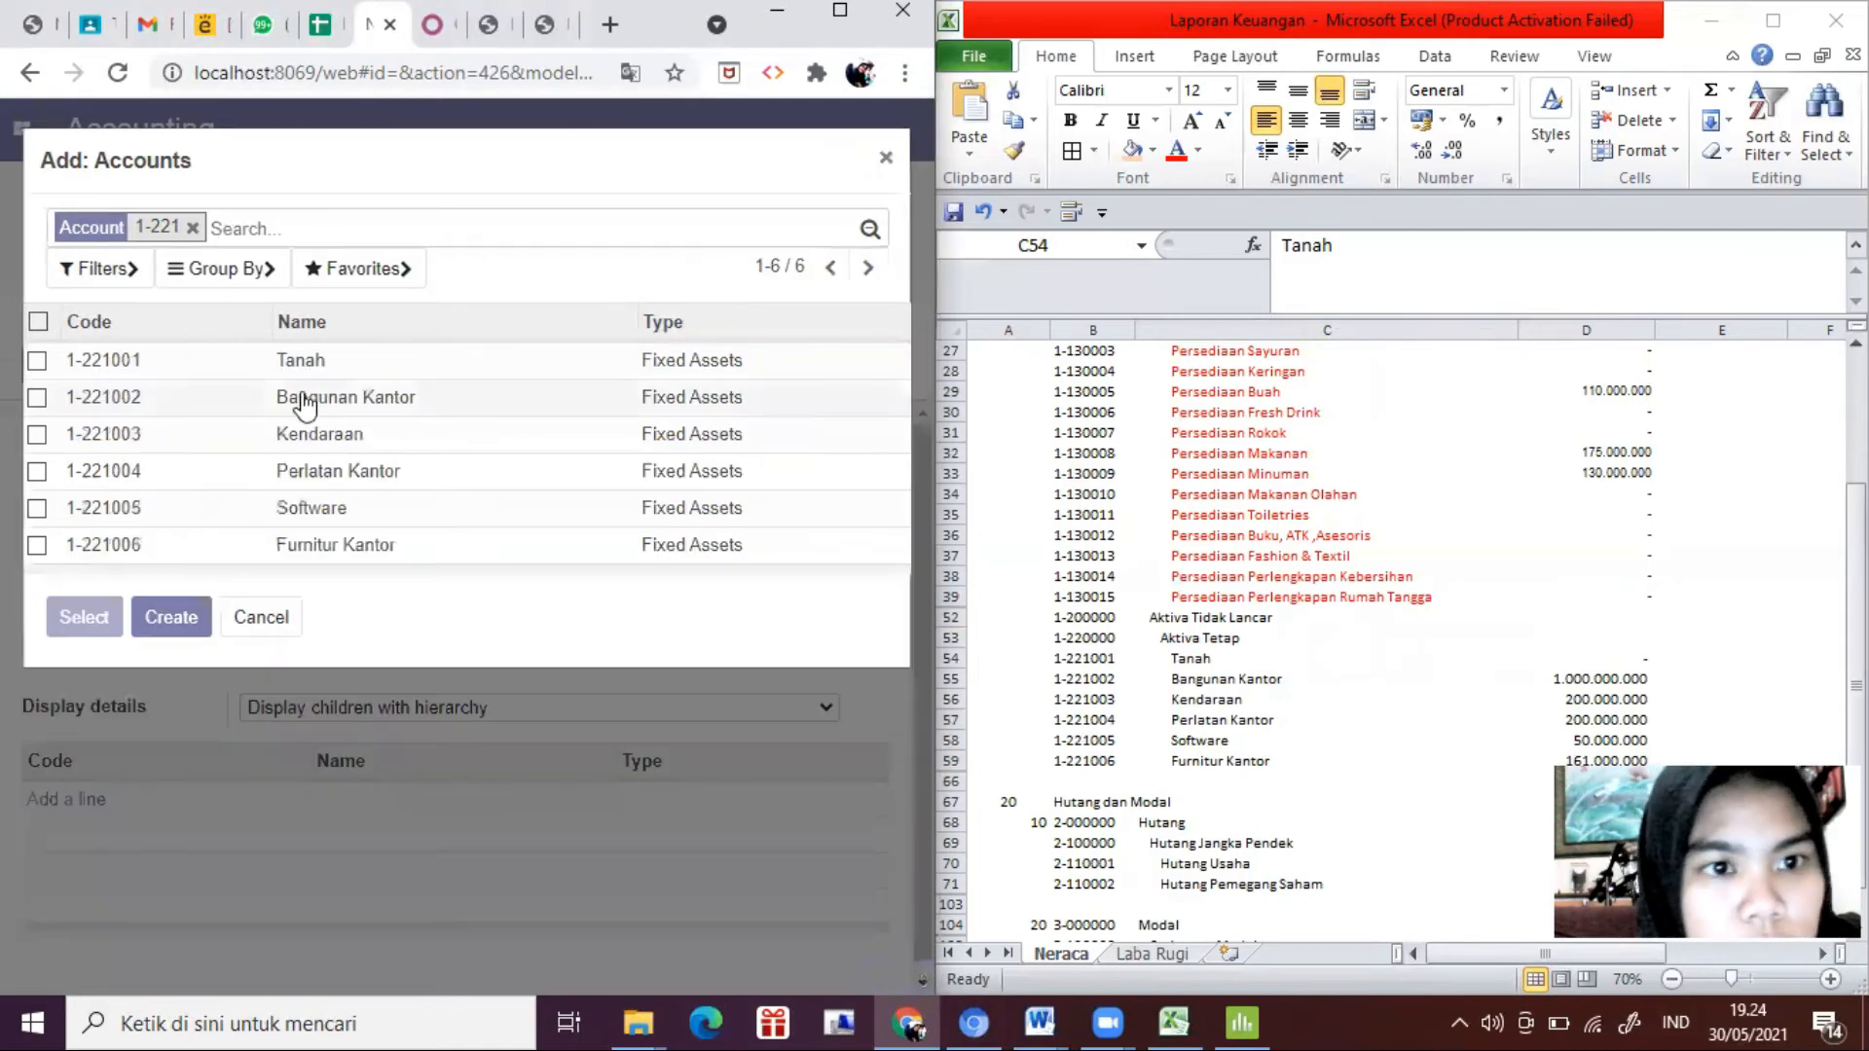
pyautogui.click(38, 322)
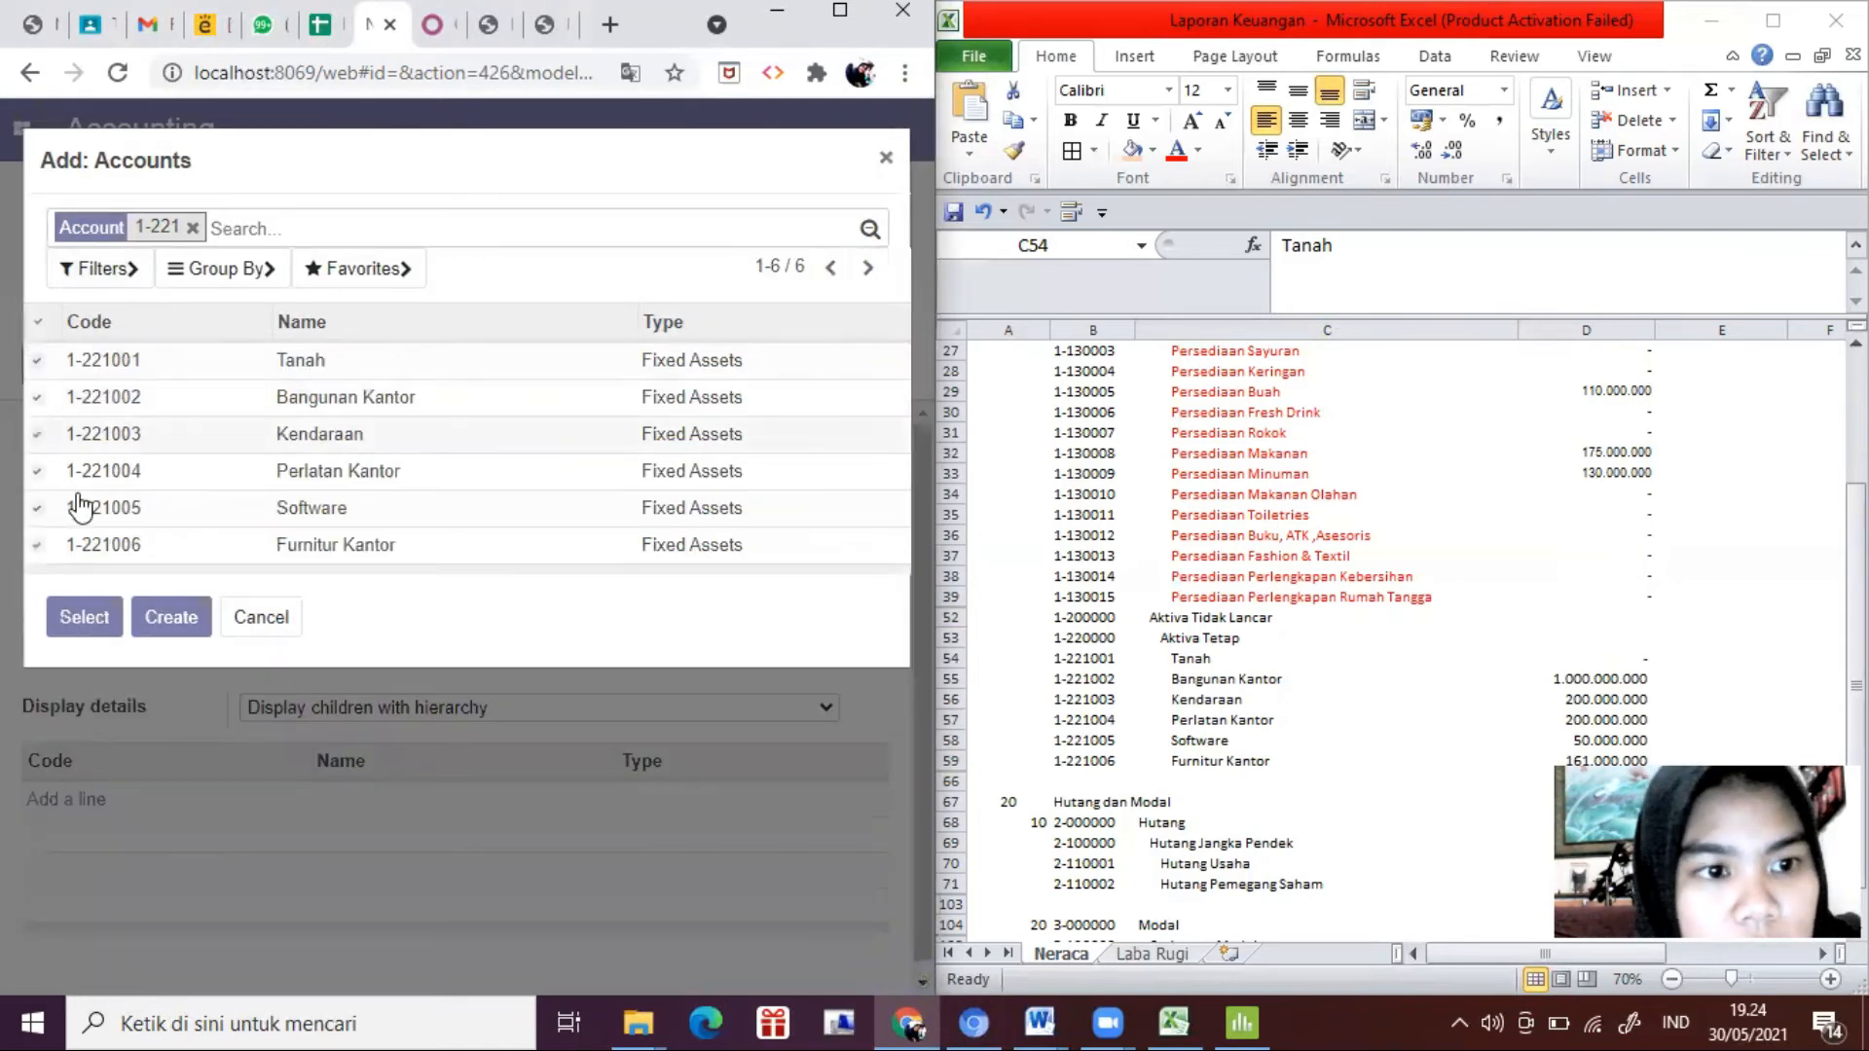
pyautogui.click(83, 617)
pyautogui.scroll(-2, 179, 545)
pyautogui.scroll(2, 179, 545)
pyautogui.click(64, 378)
pyautogui.click(55, 366)
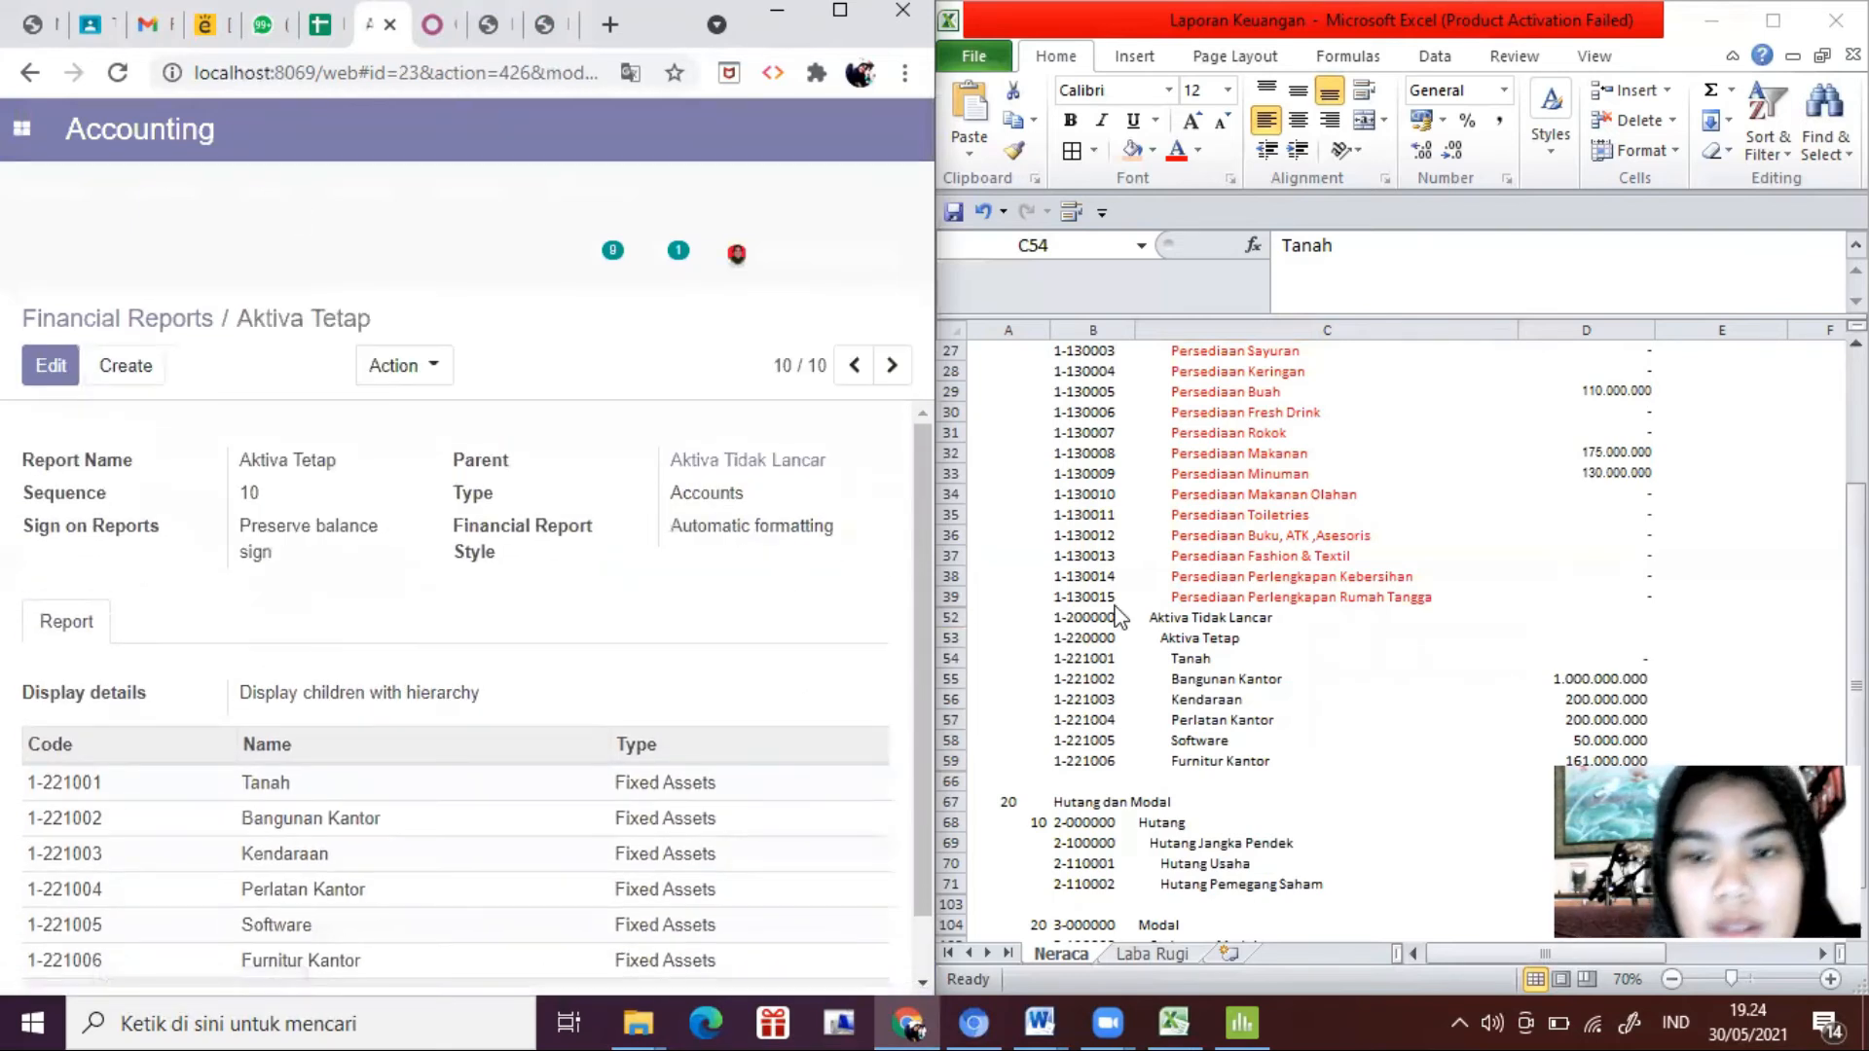
# Step: Colour the Aktiva Tetap heading and its accounts down to Furnitur Kantor red in the Excel balance sheet
pyautogui.click(1183, 637)
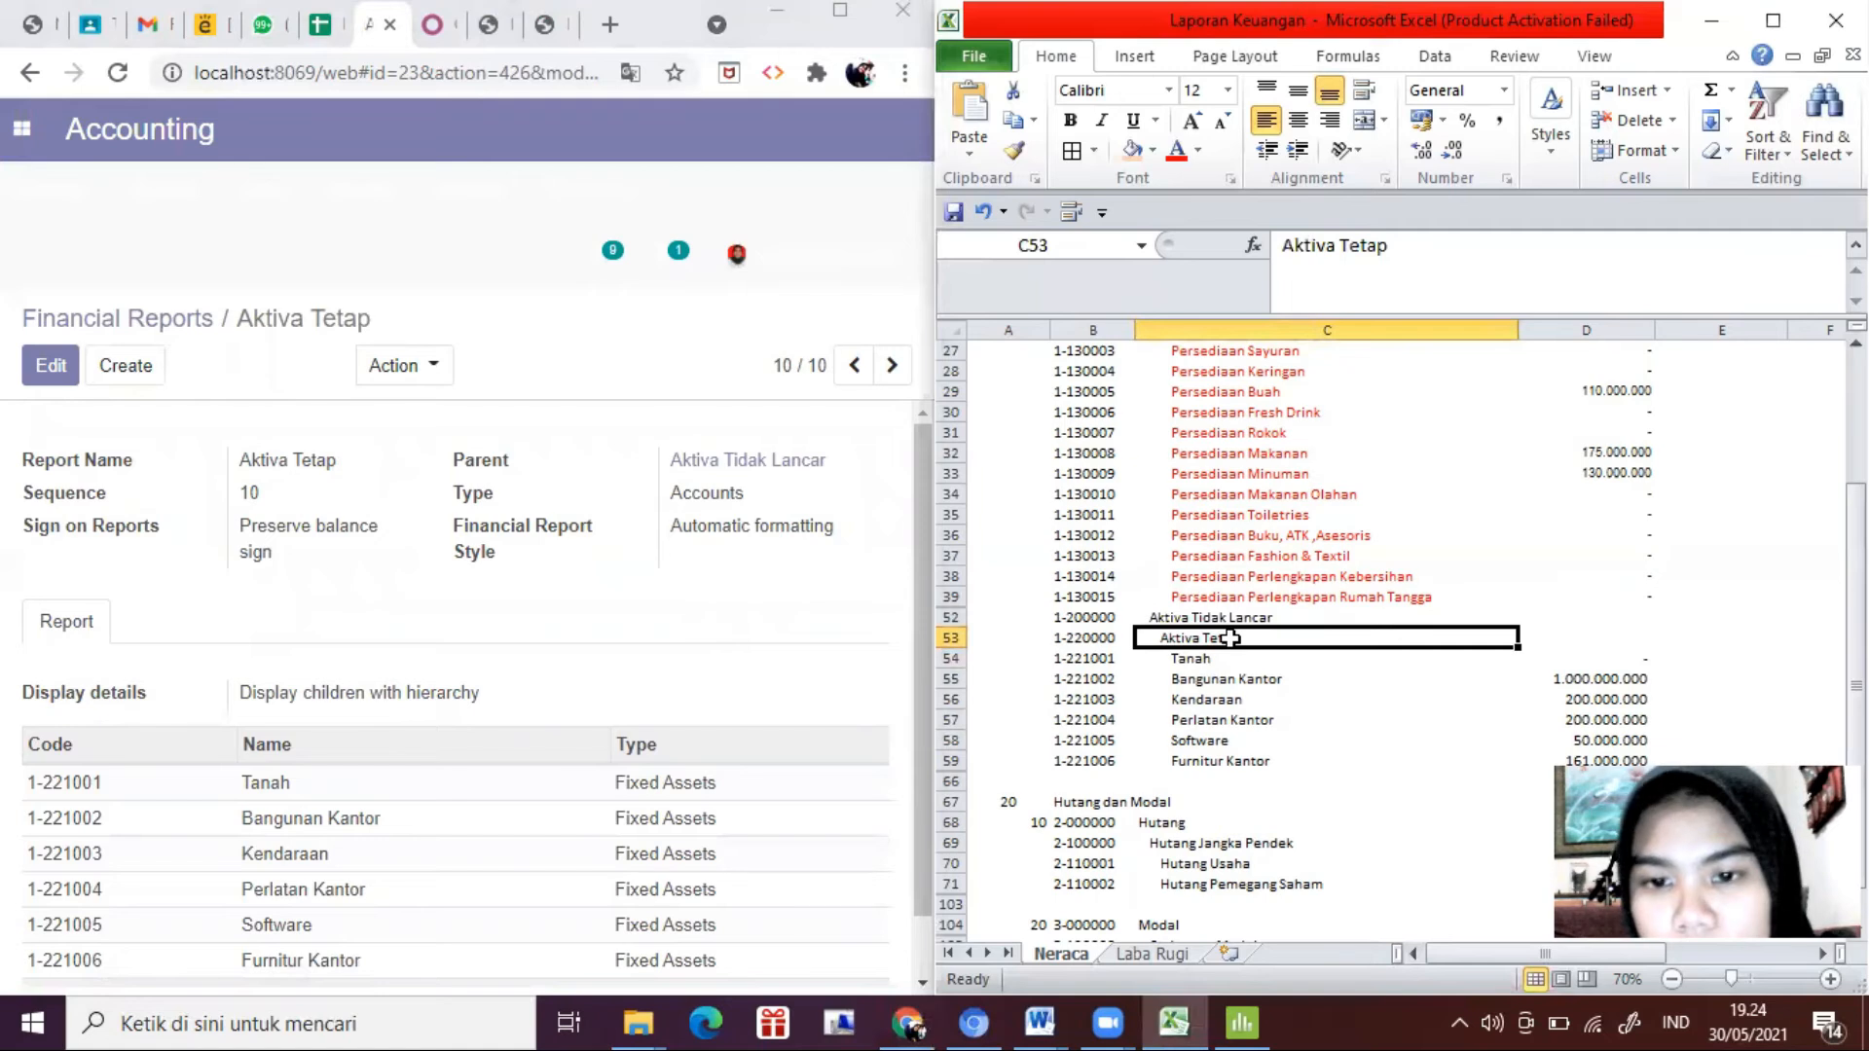
pyautogui.hotkey('shift', 'Down')
pyautogui.hotkey('shift', 'Down')
pyautogui.hotkey('shift', 'Down')
pyautogui.hotkey('shift', 'Down')
pyautogui.hotkey('shift', 'Down')
pyautogui.hotkey('shift', 'Down')
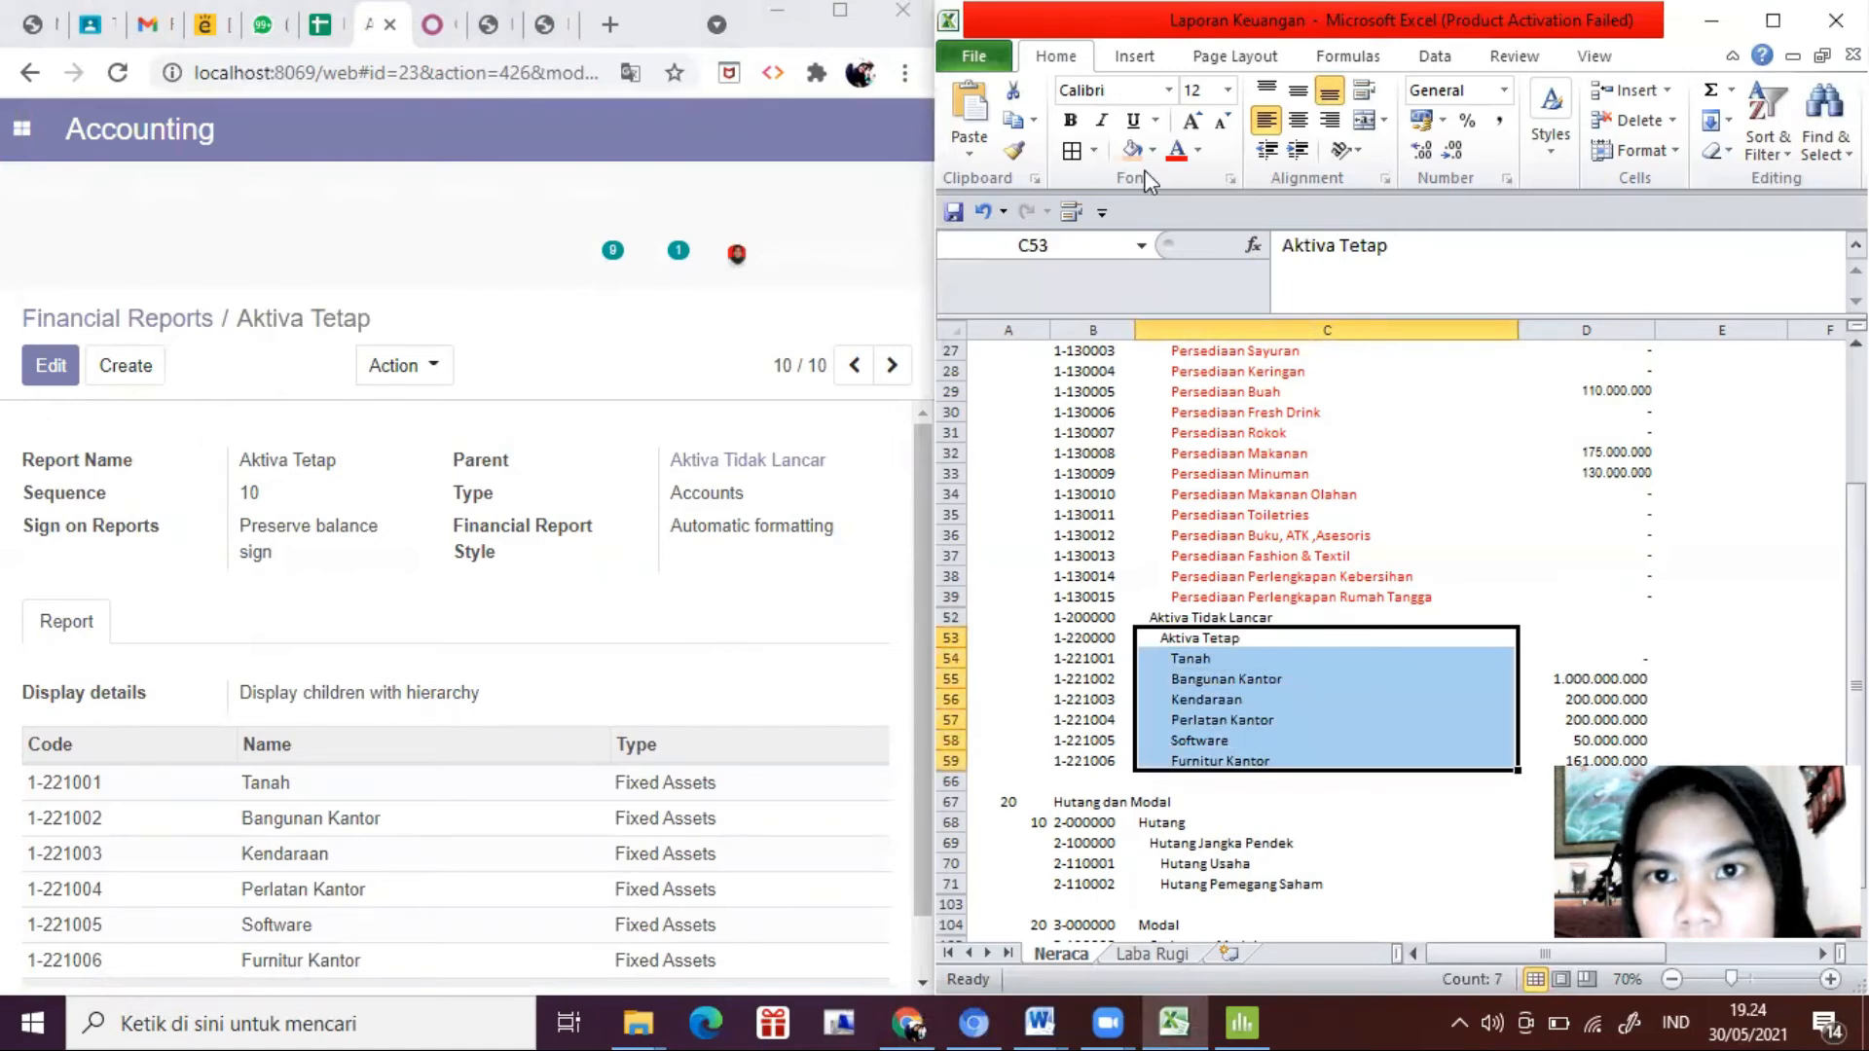
pyautogui.click(1176, 150)
pyautogui.click(1238, 597)
# Step: Check the reports under Balance Sheet in the Odoo financial reports list and start a new report named Hutang
pyautogui.scroll(8, 1238, 599)
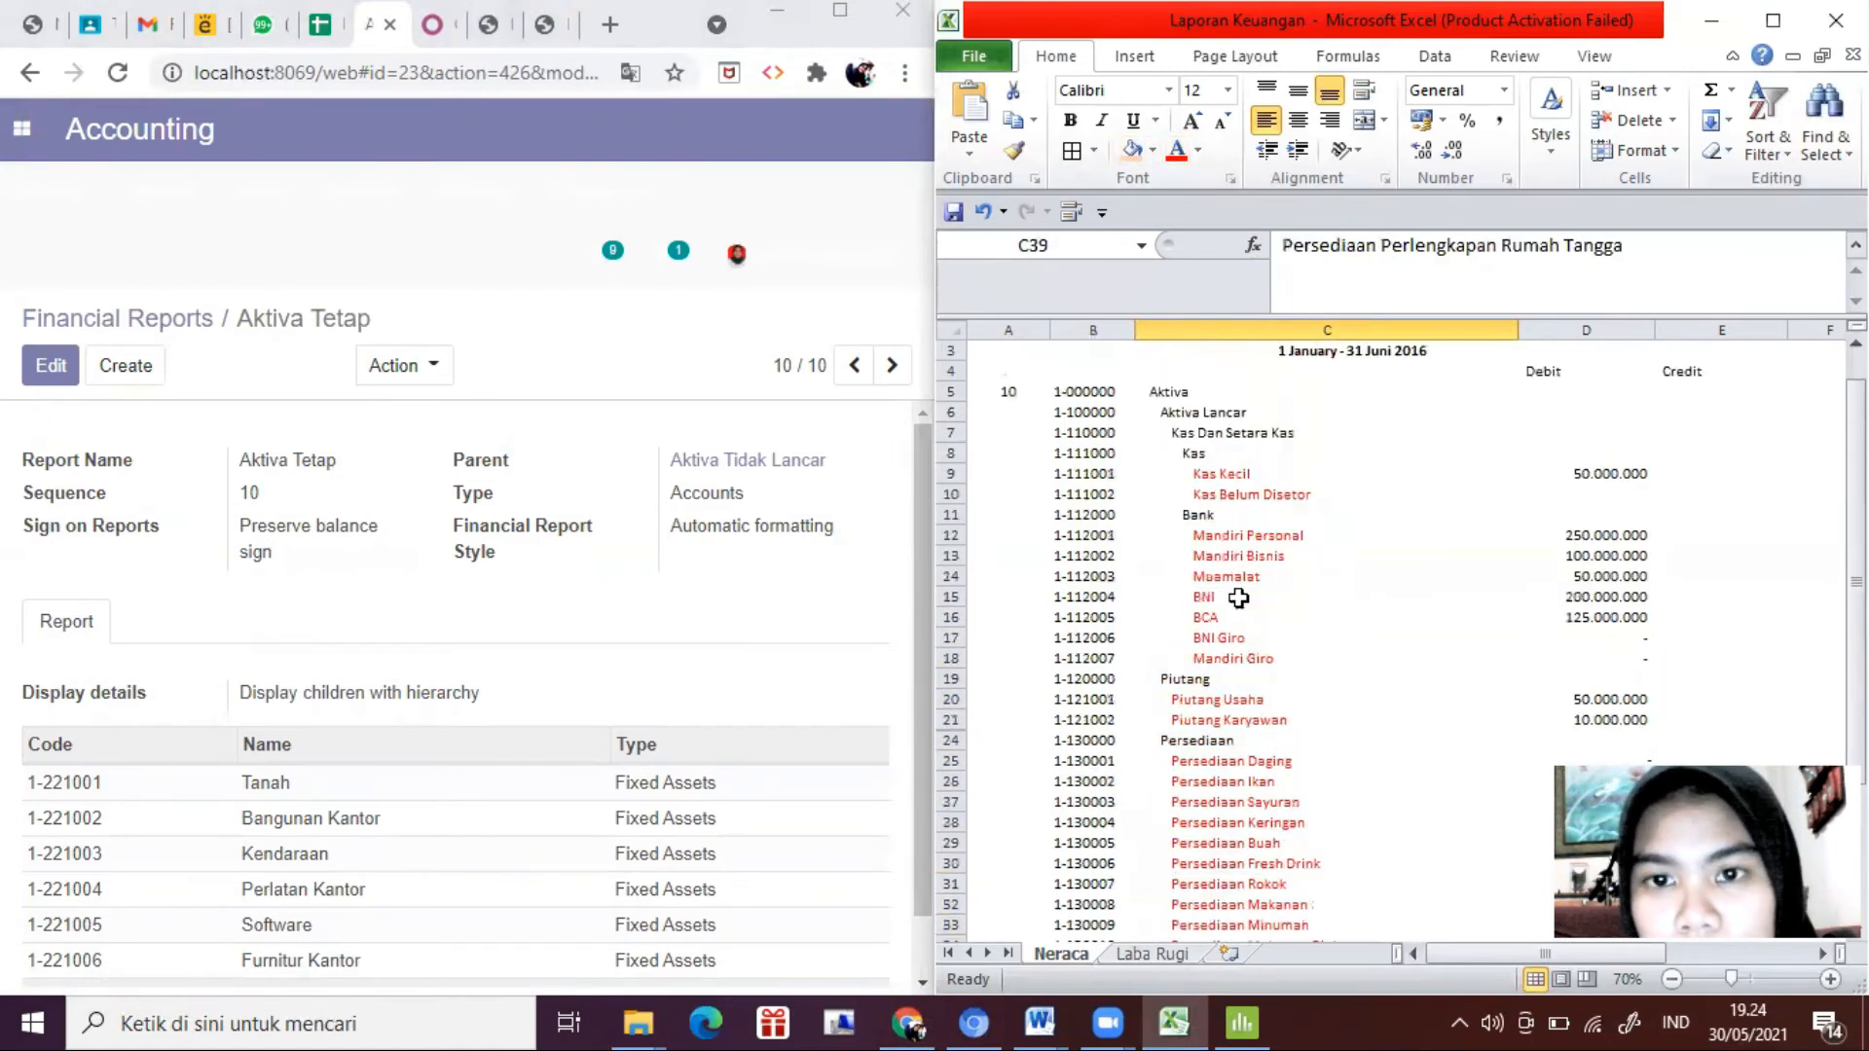
pyautogui.scroll(-9, 1238, 599)
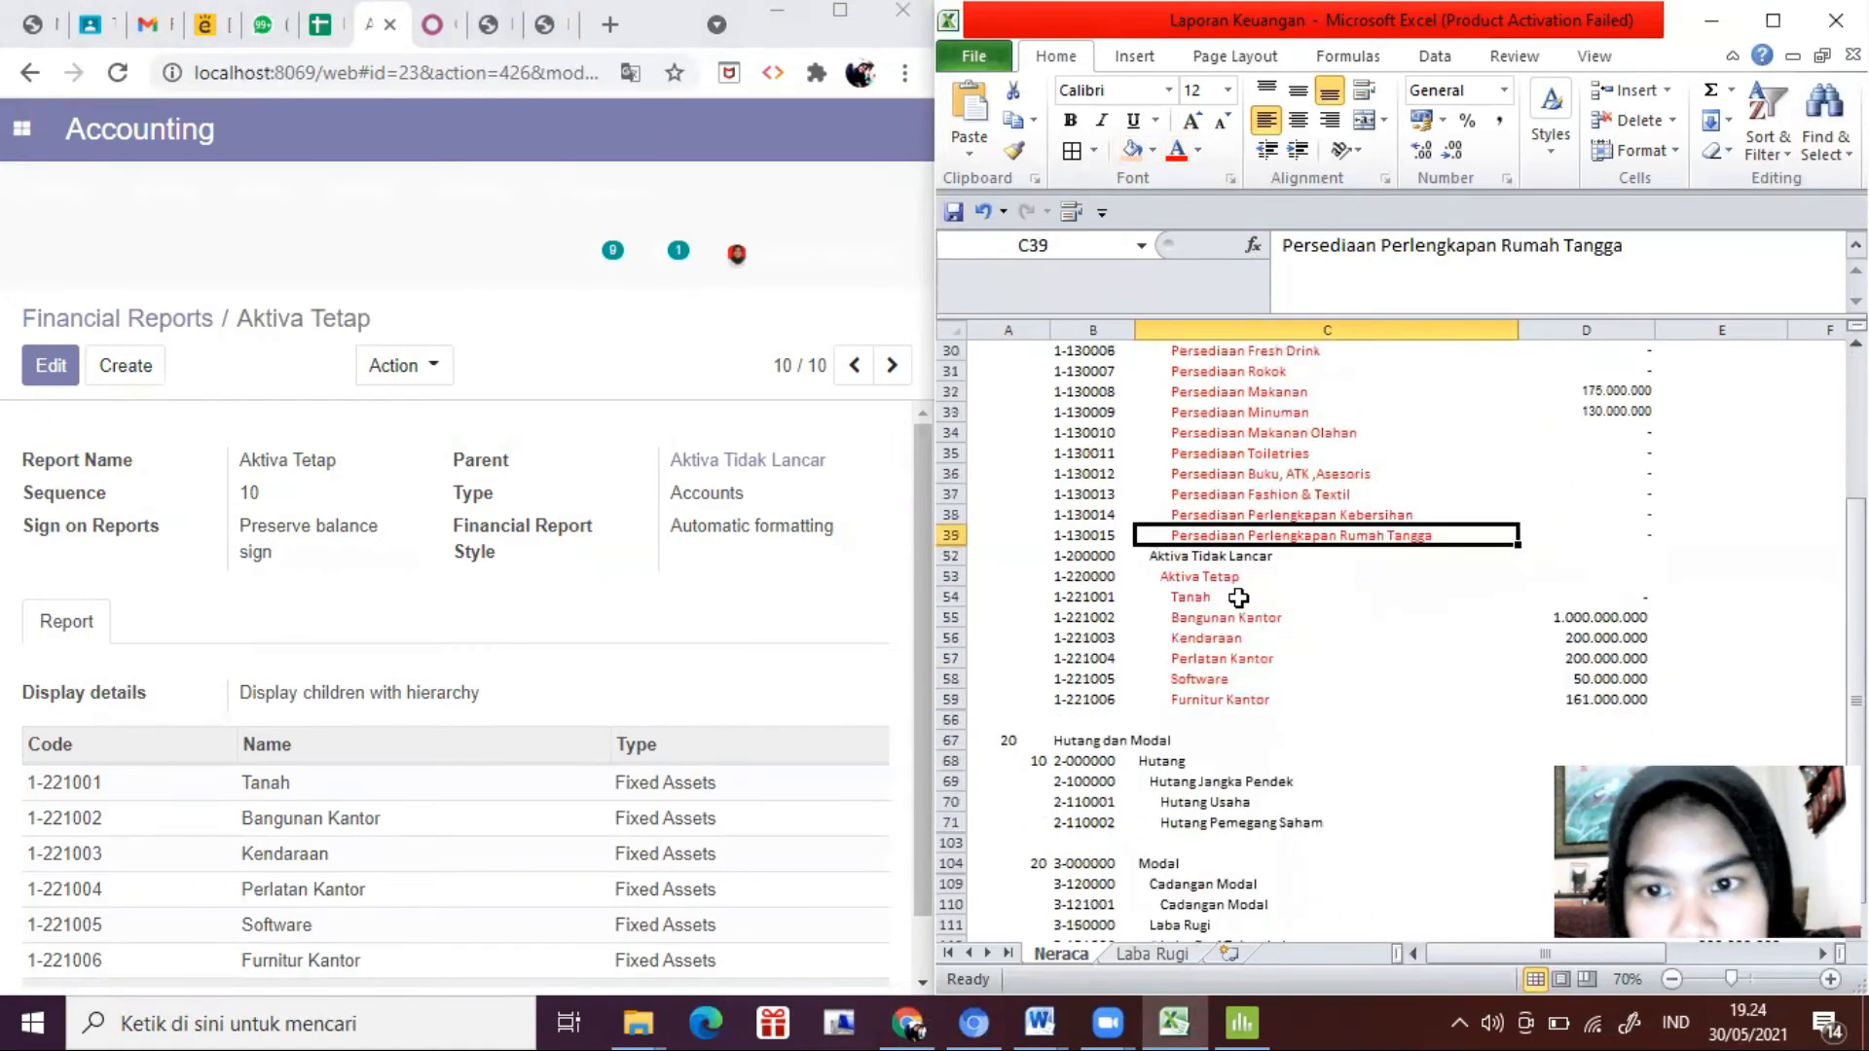
pyautogui.scroll(-1, 1218, 628)
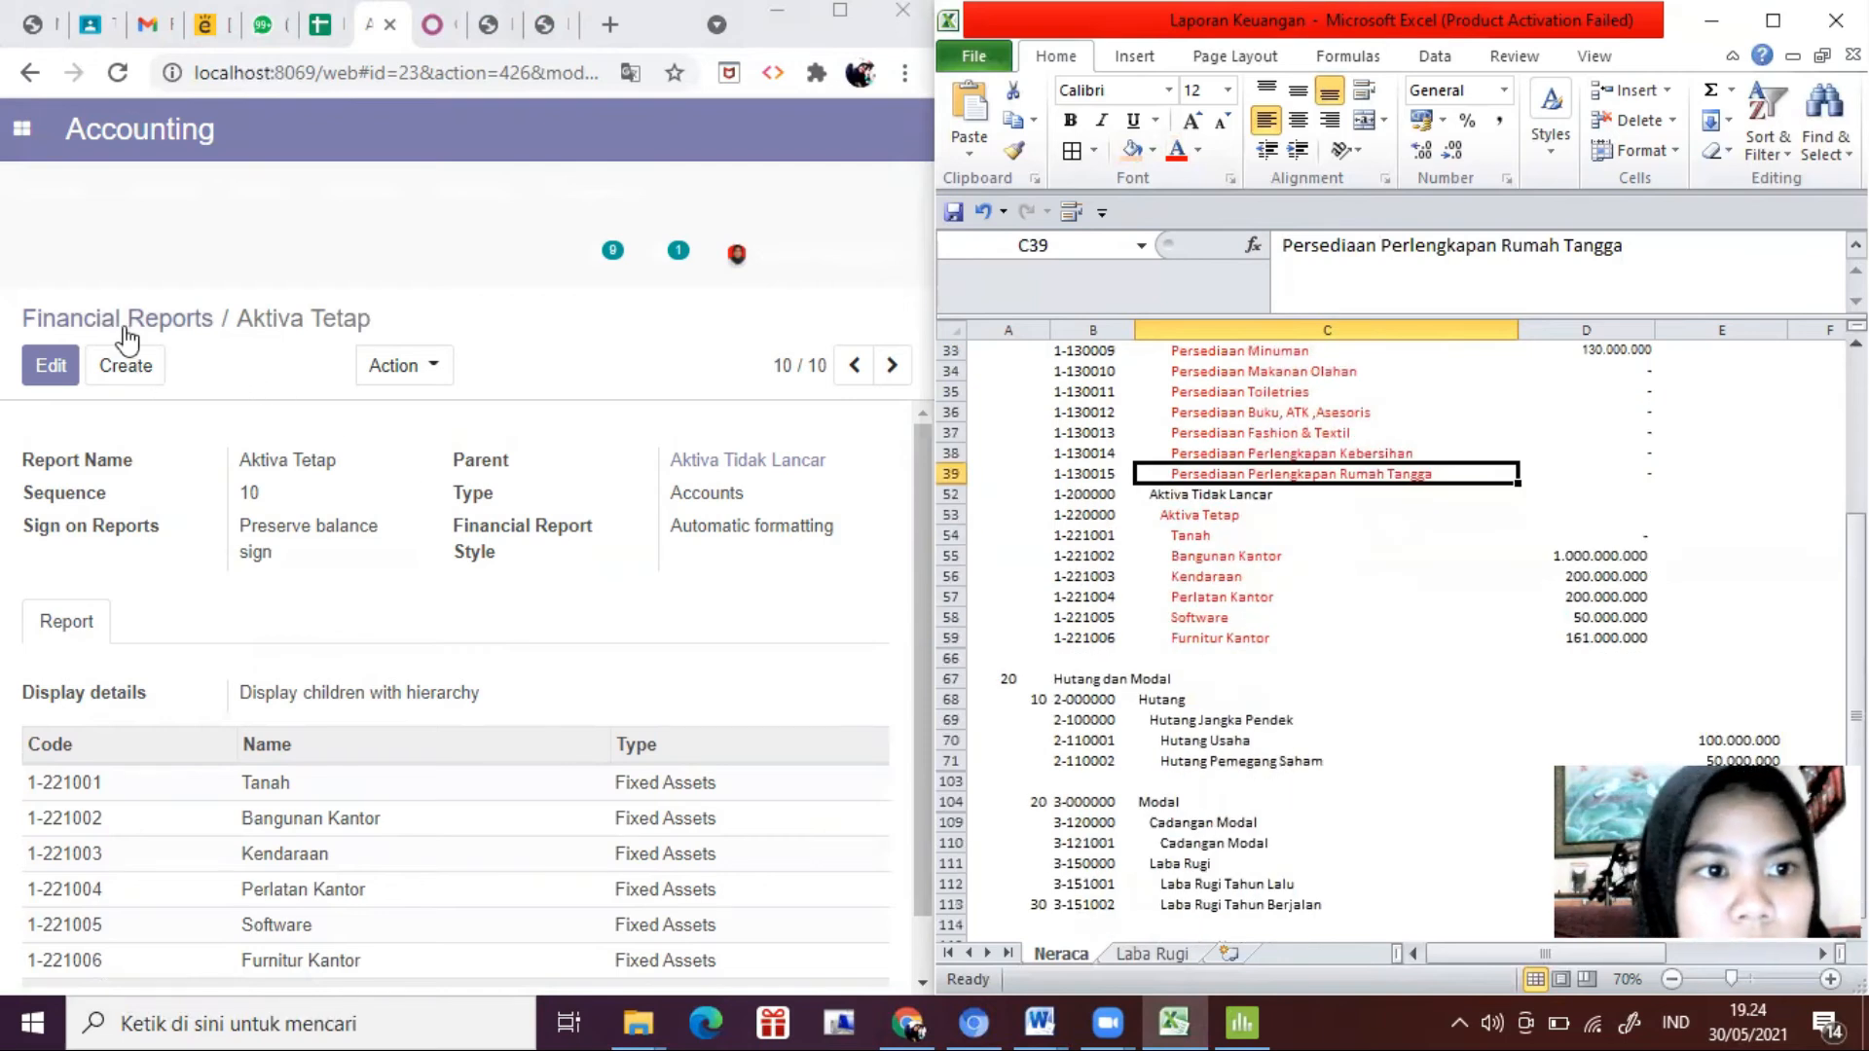
pyautogui.click(365, 531)
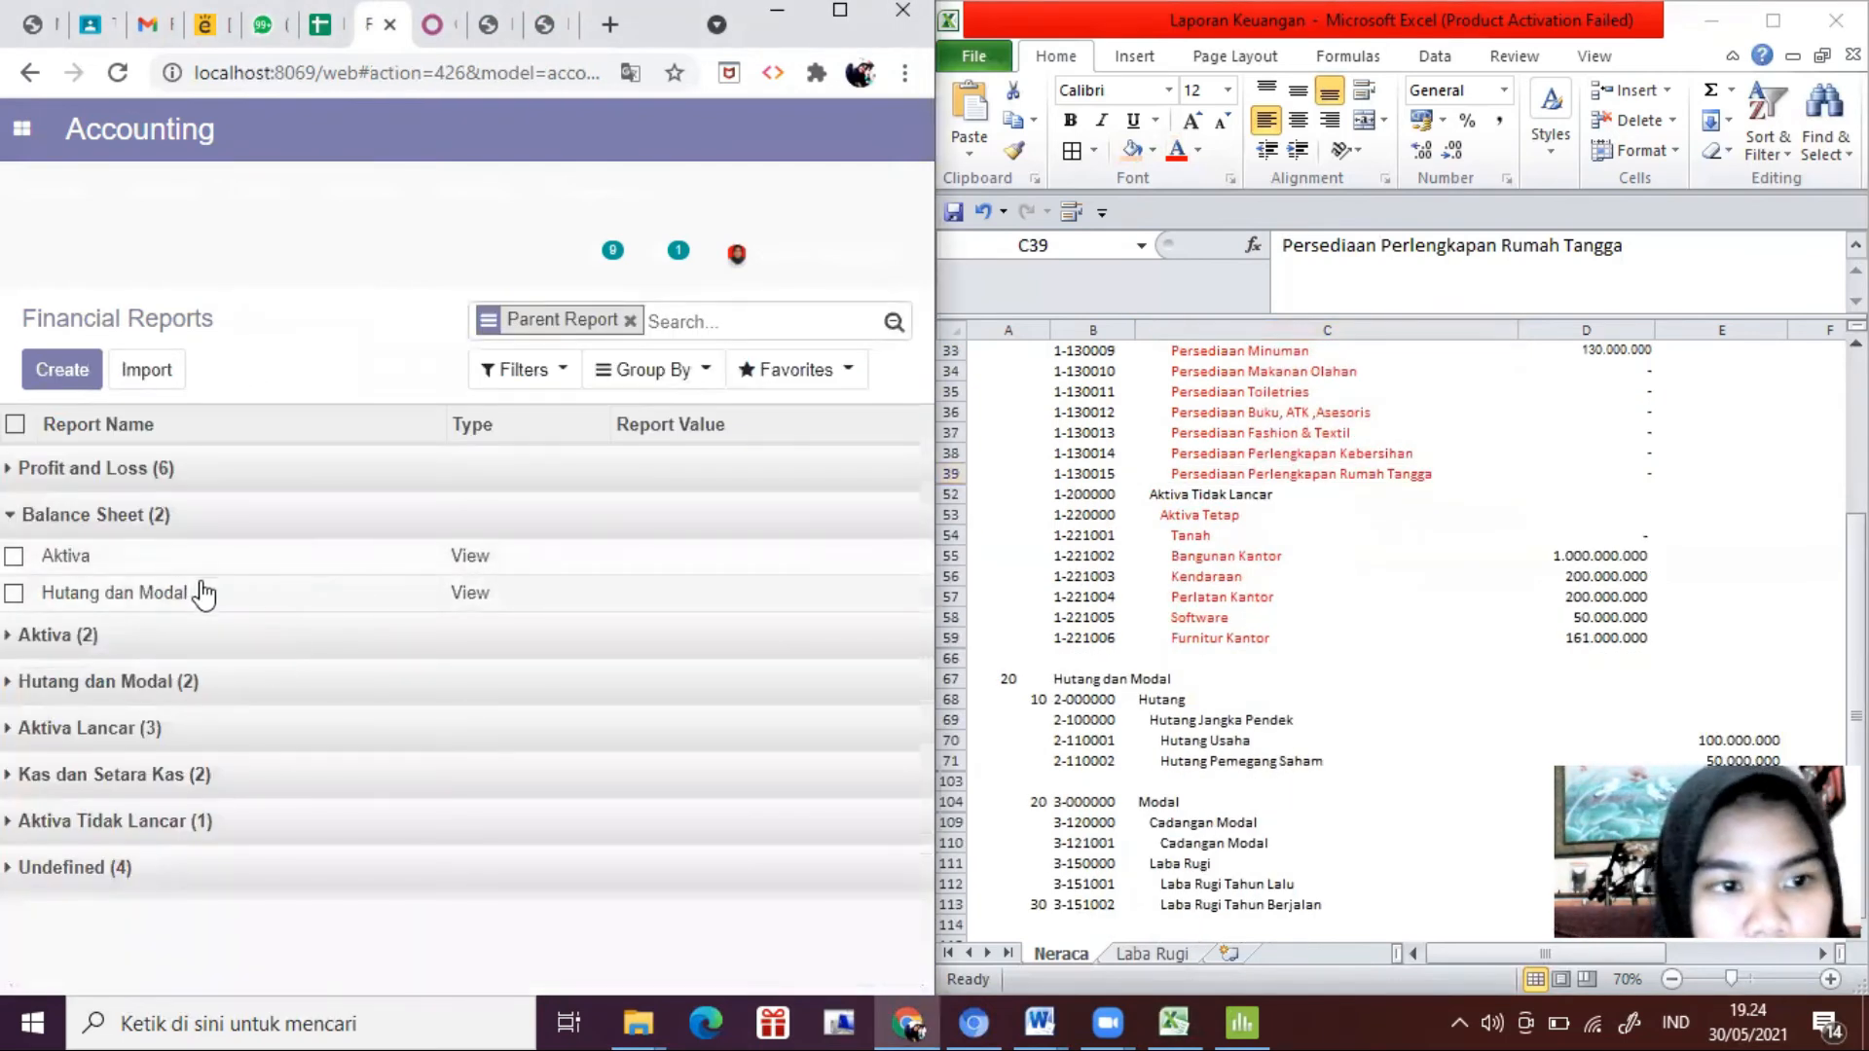
pyautogui.click(57, 375)
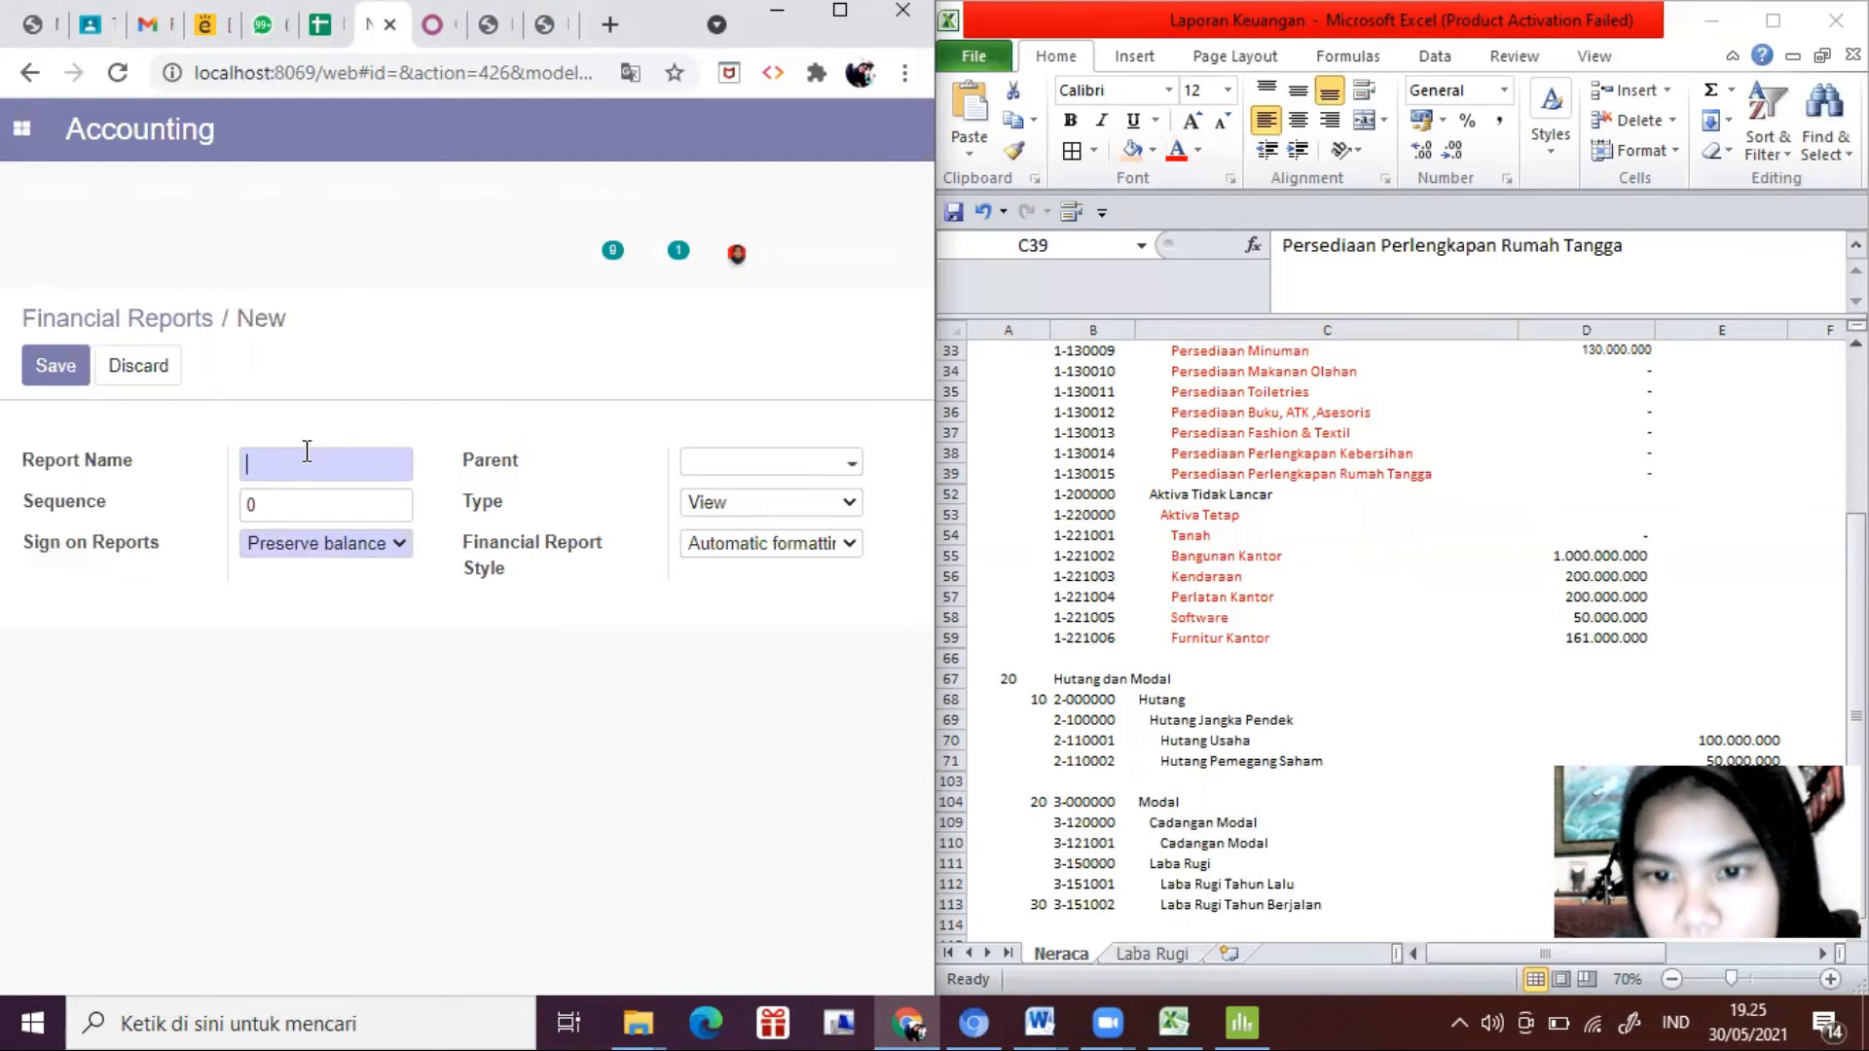
pyautogui.write('Hutang')
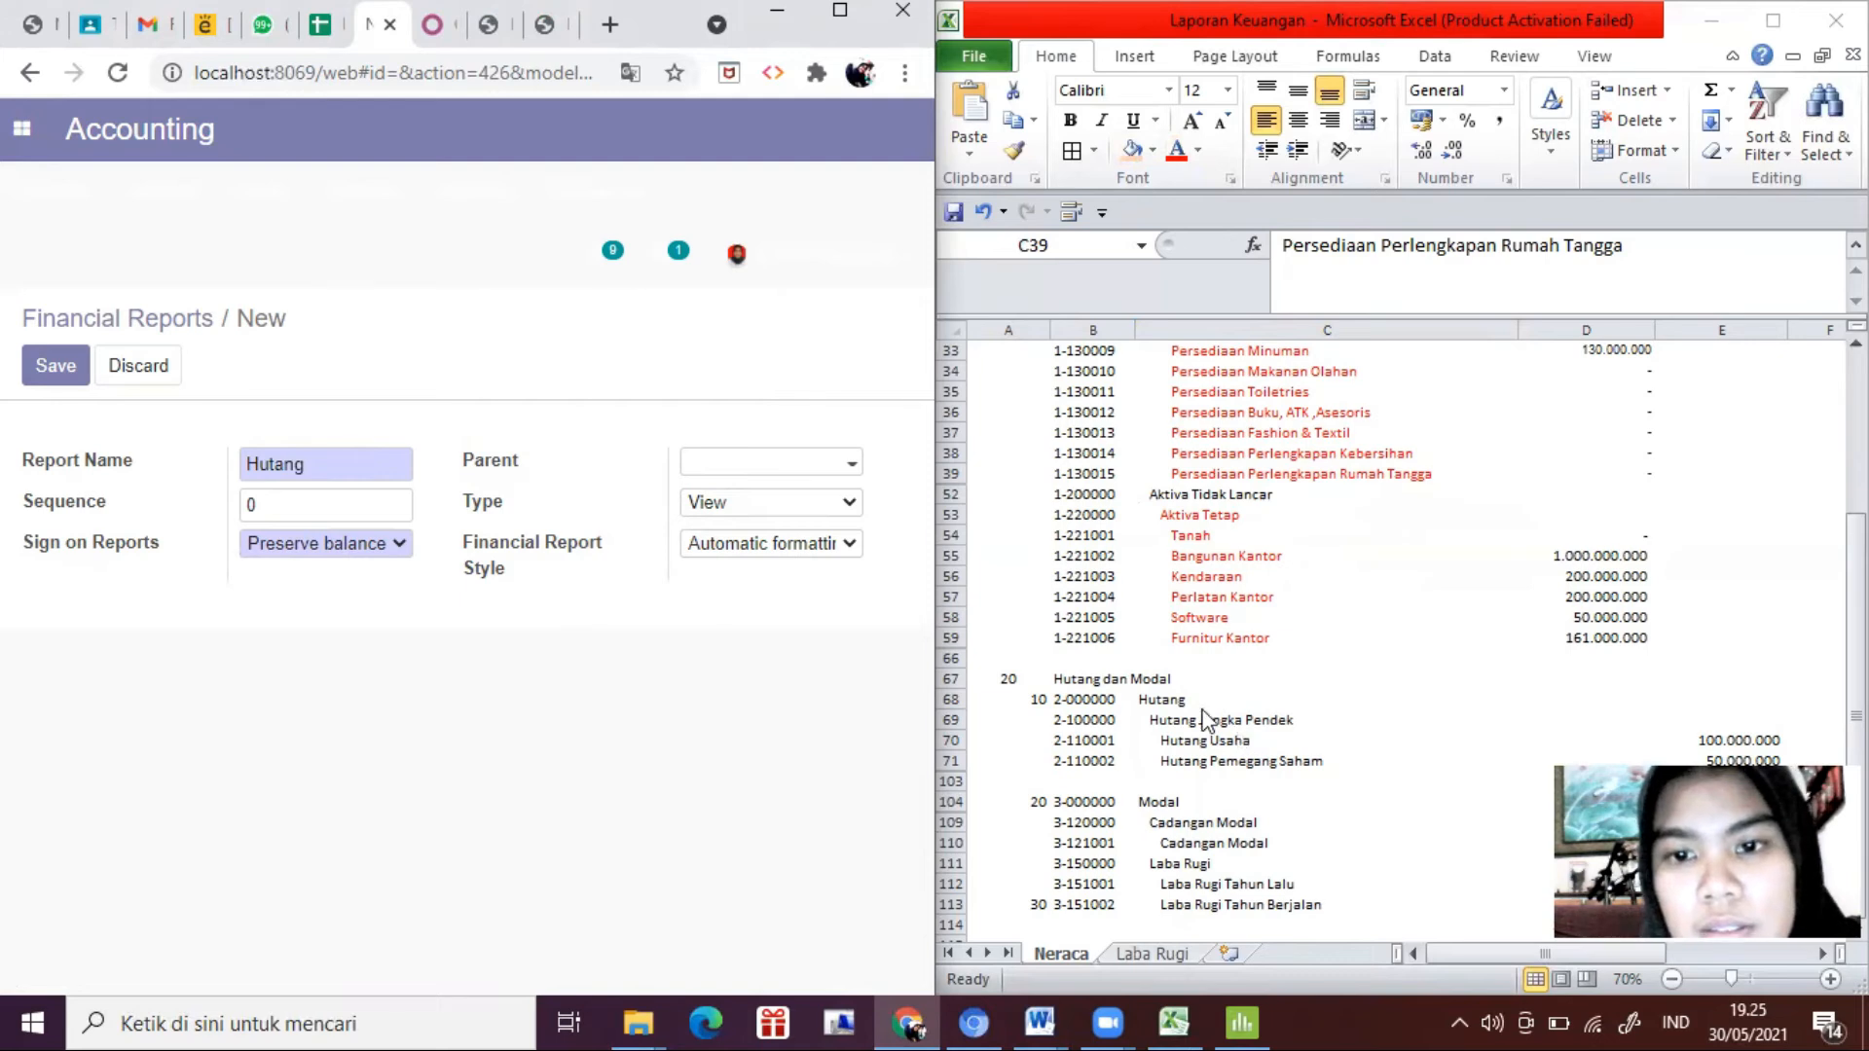
# Step: Check the Hutang rows in Excel, then save the Hutang report with parent Hutang dan Modal and sequence 10
pyautogui.click(1256, 781)
pyautogui.scroll(-1, 1256, 720)
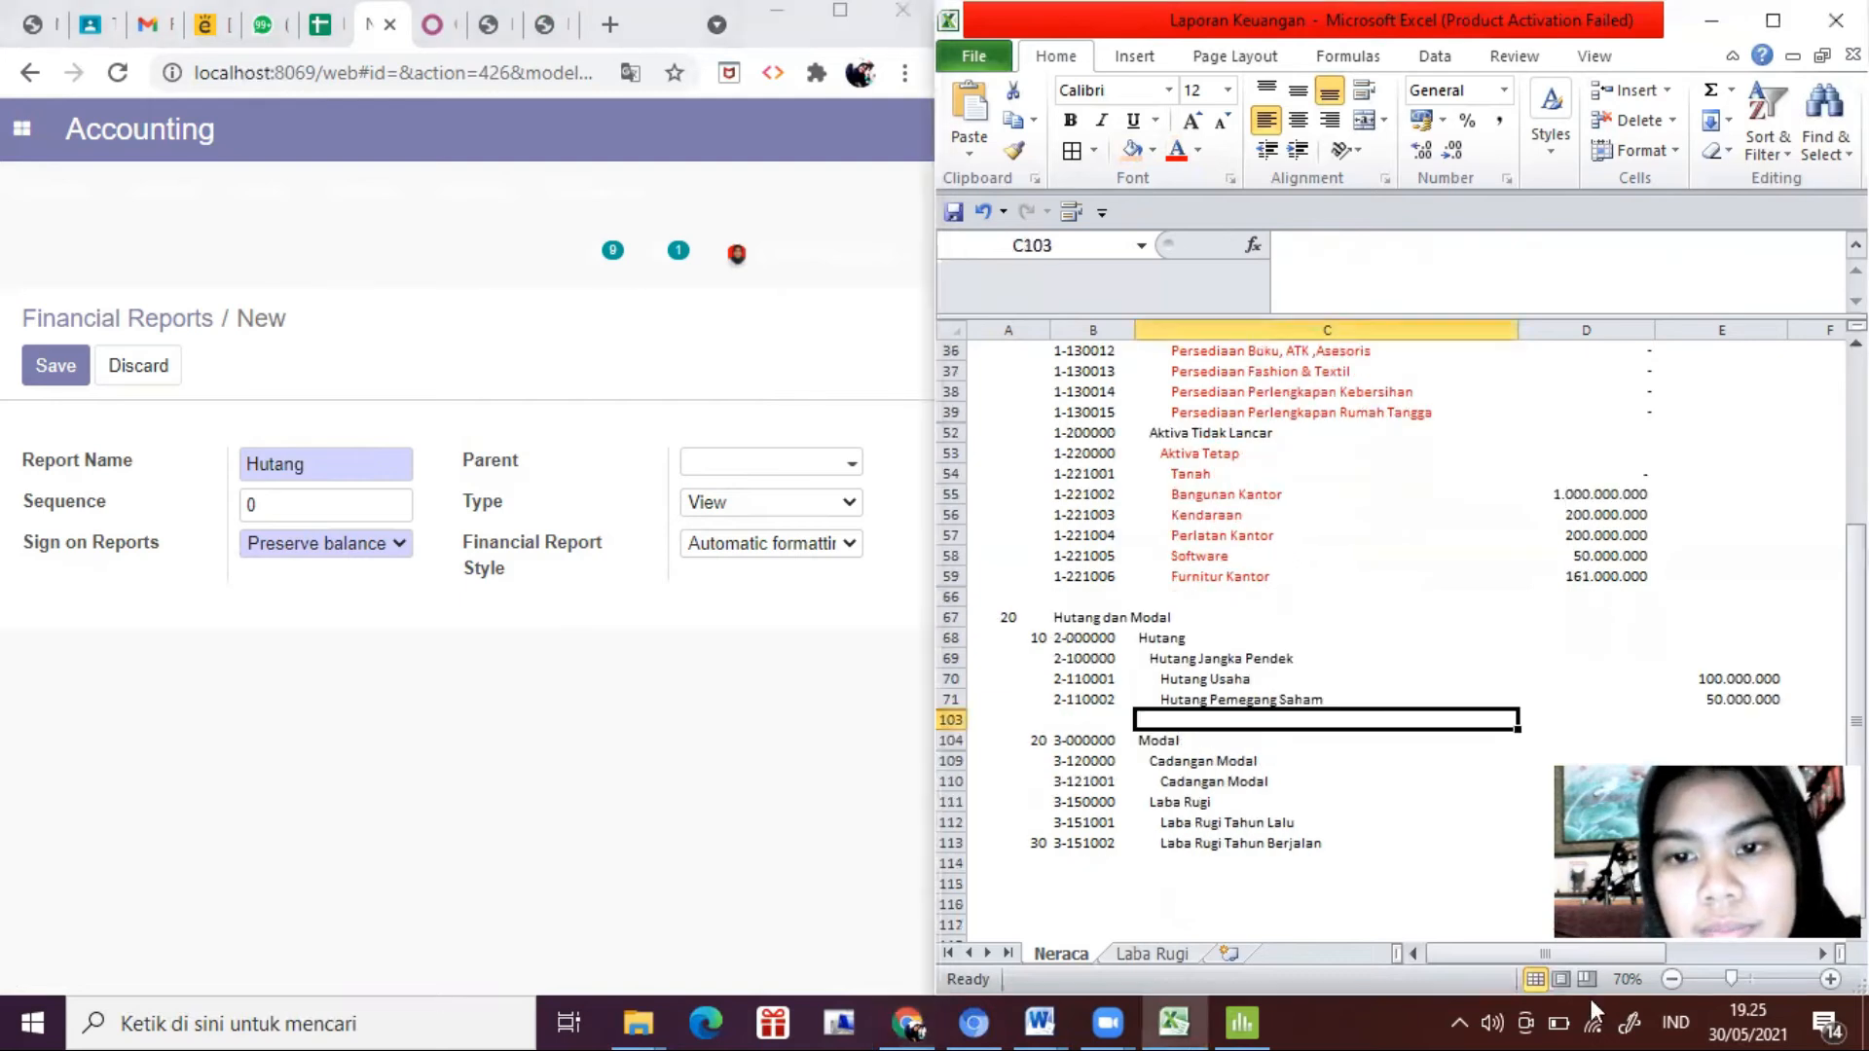
pyautogui.click(1184, 658)
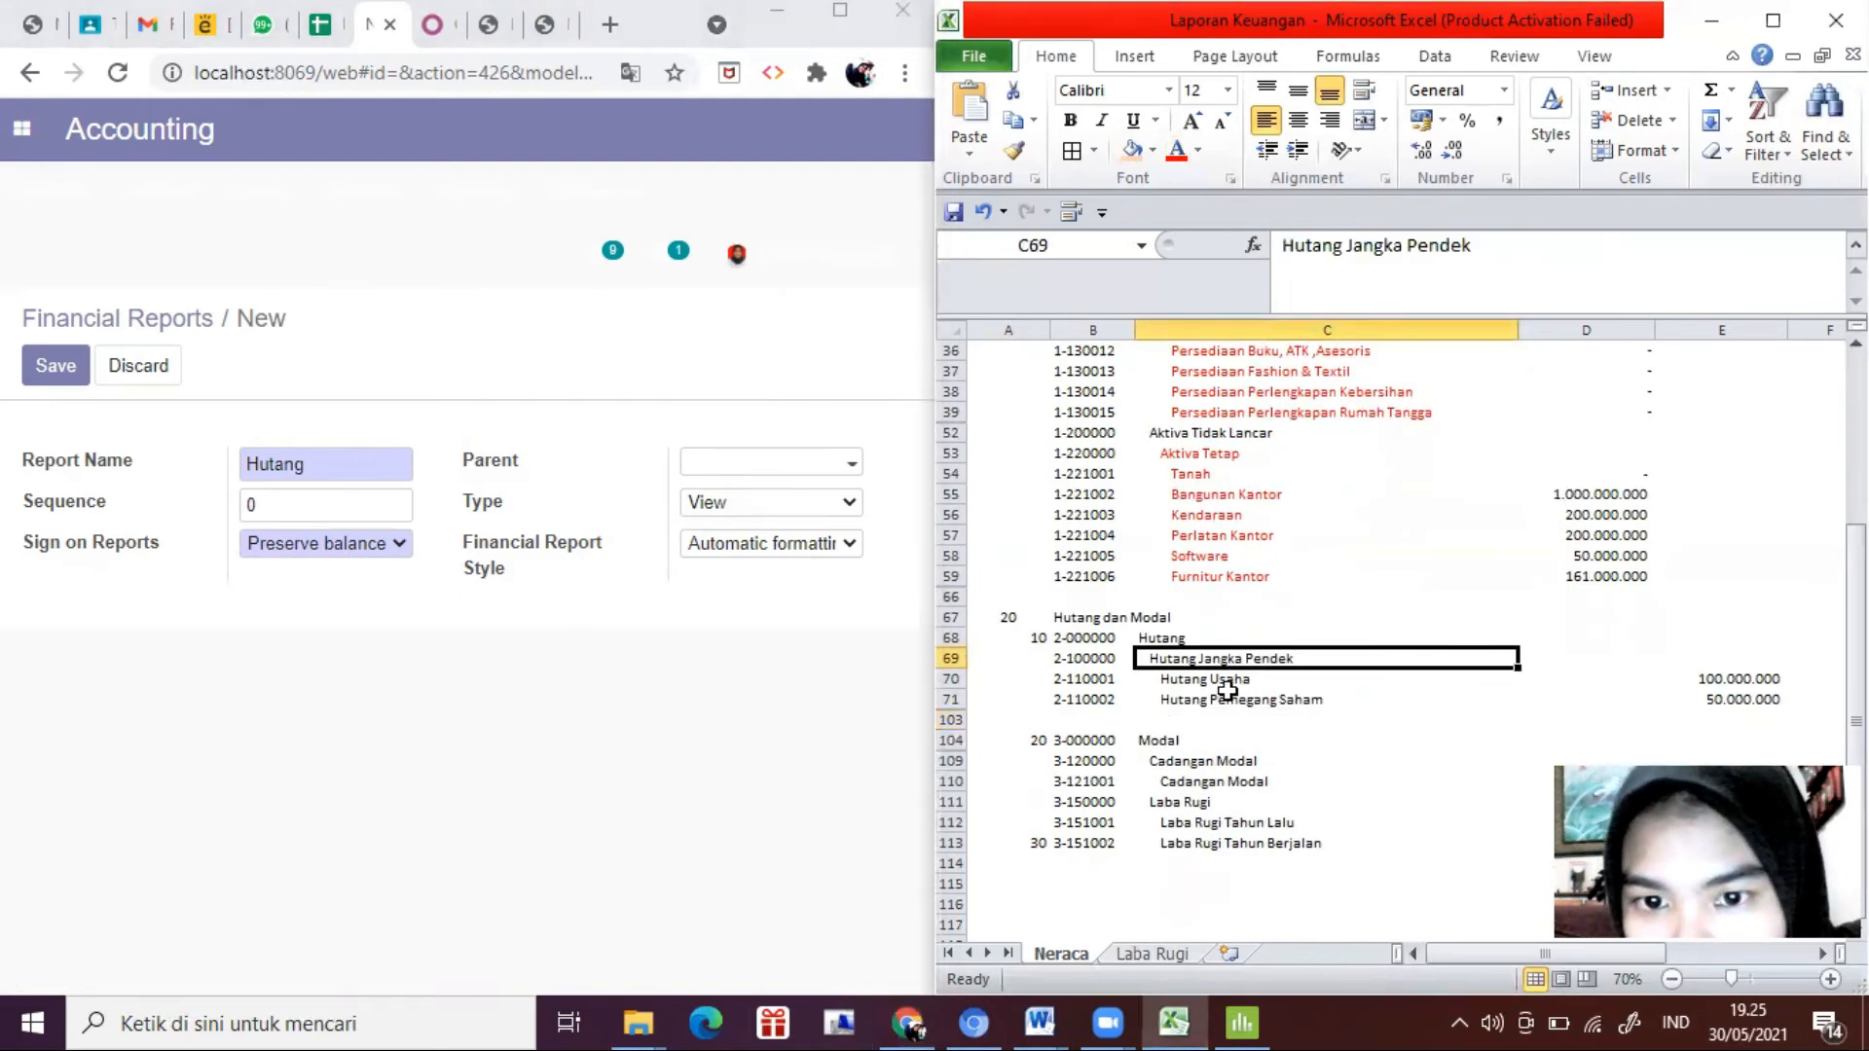
pyautogui.click(1203, 674)
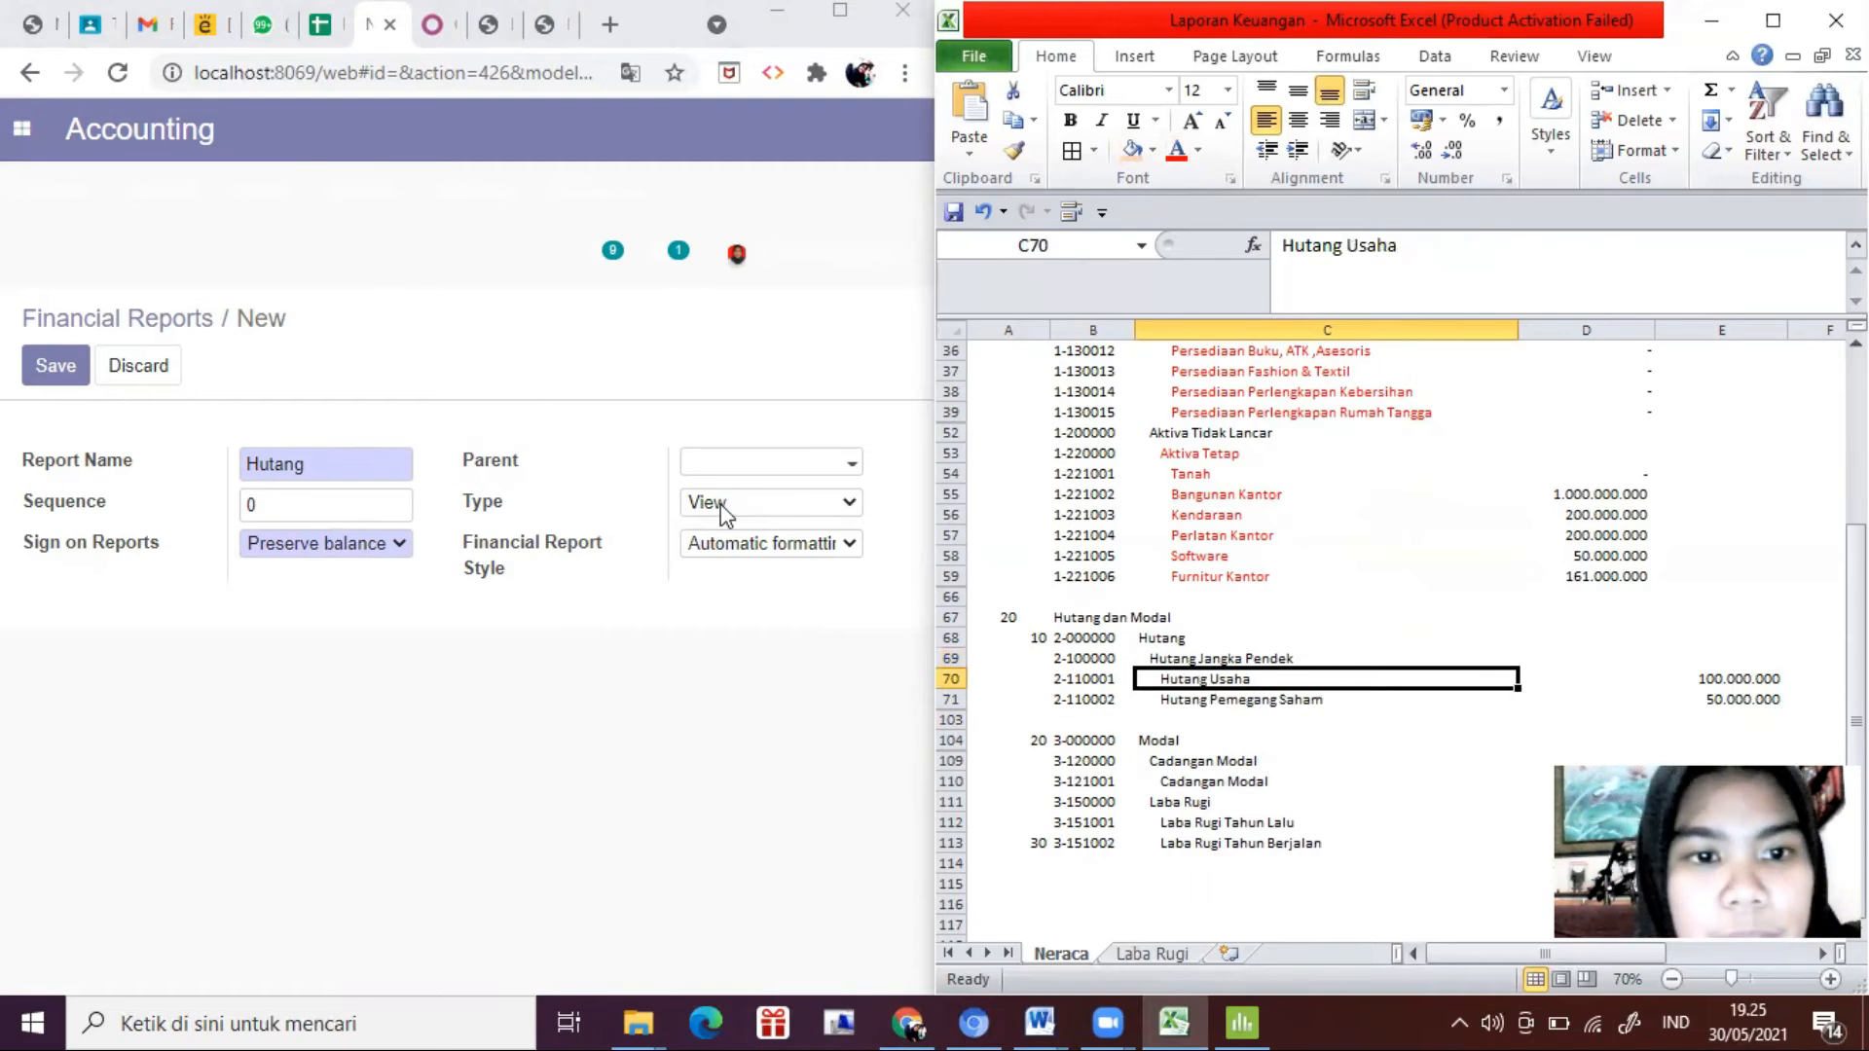
pyautogui.click(754, 468)
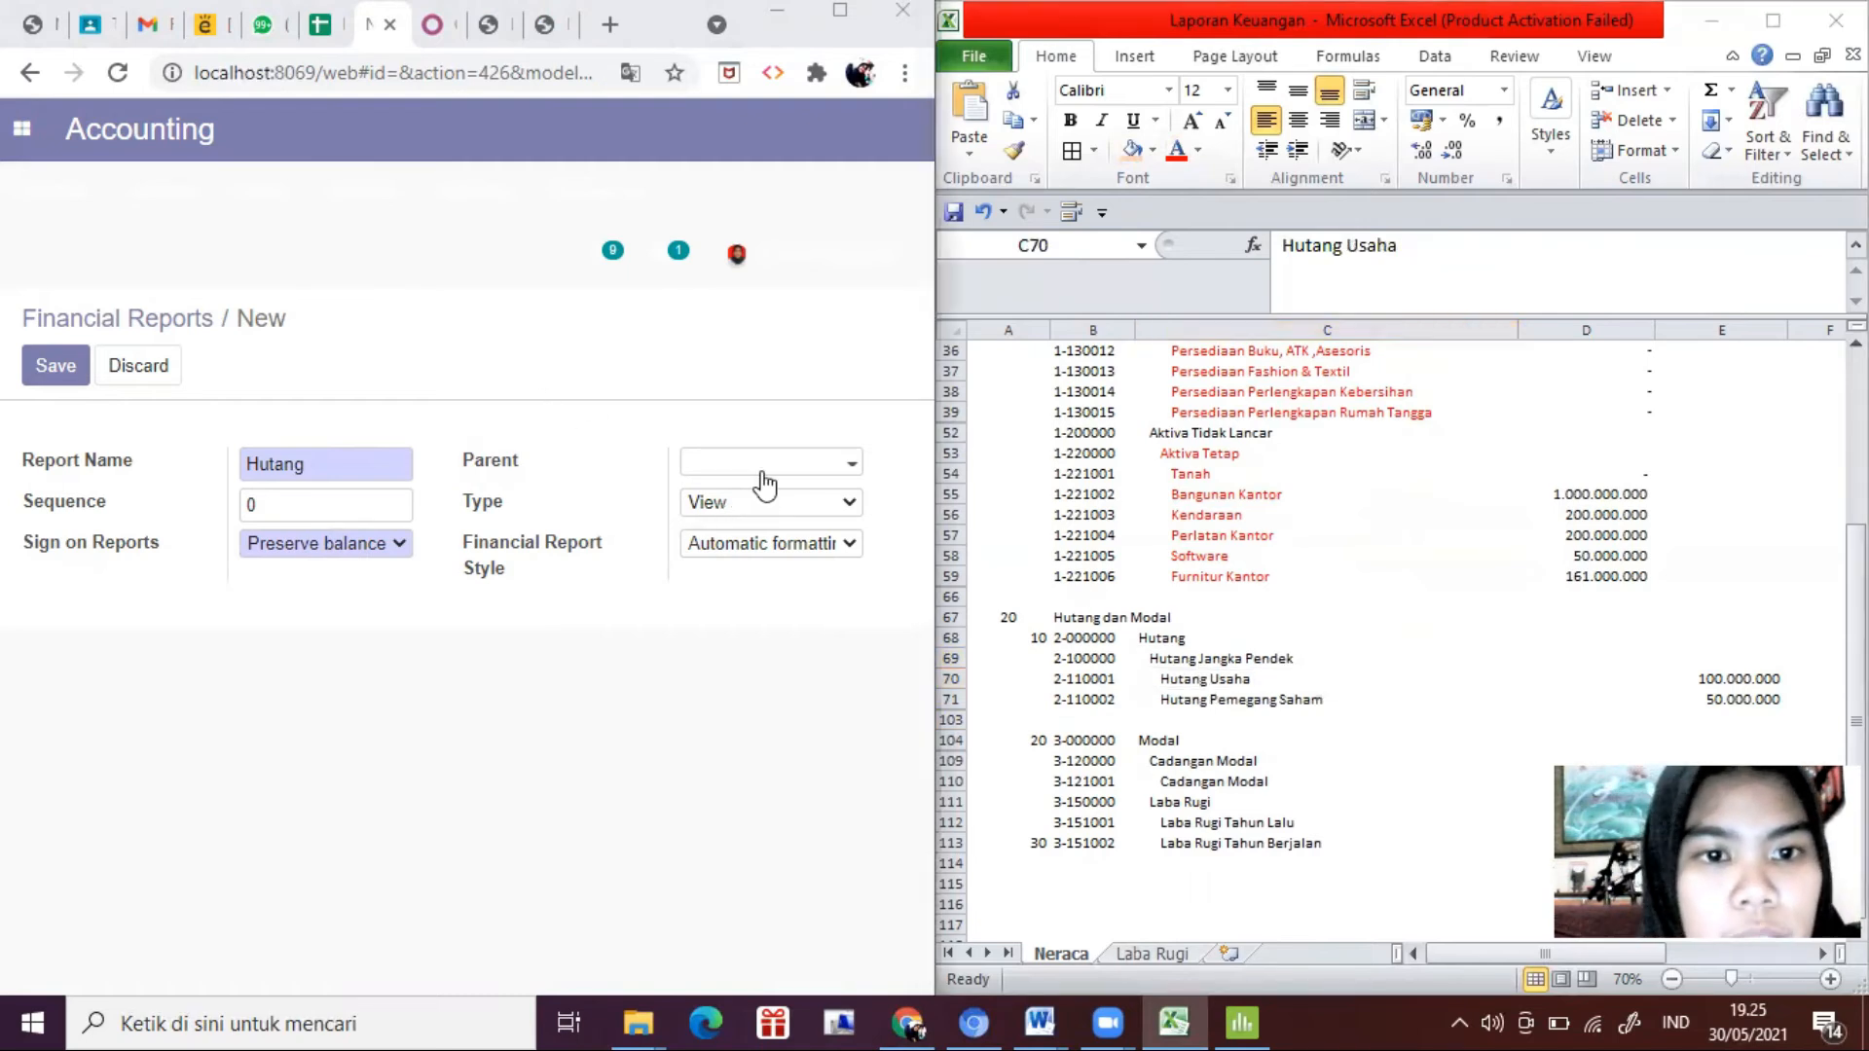
pyautogui.click(826, 475)
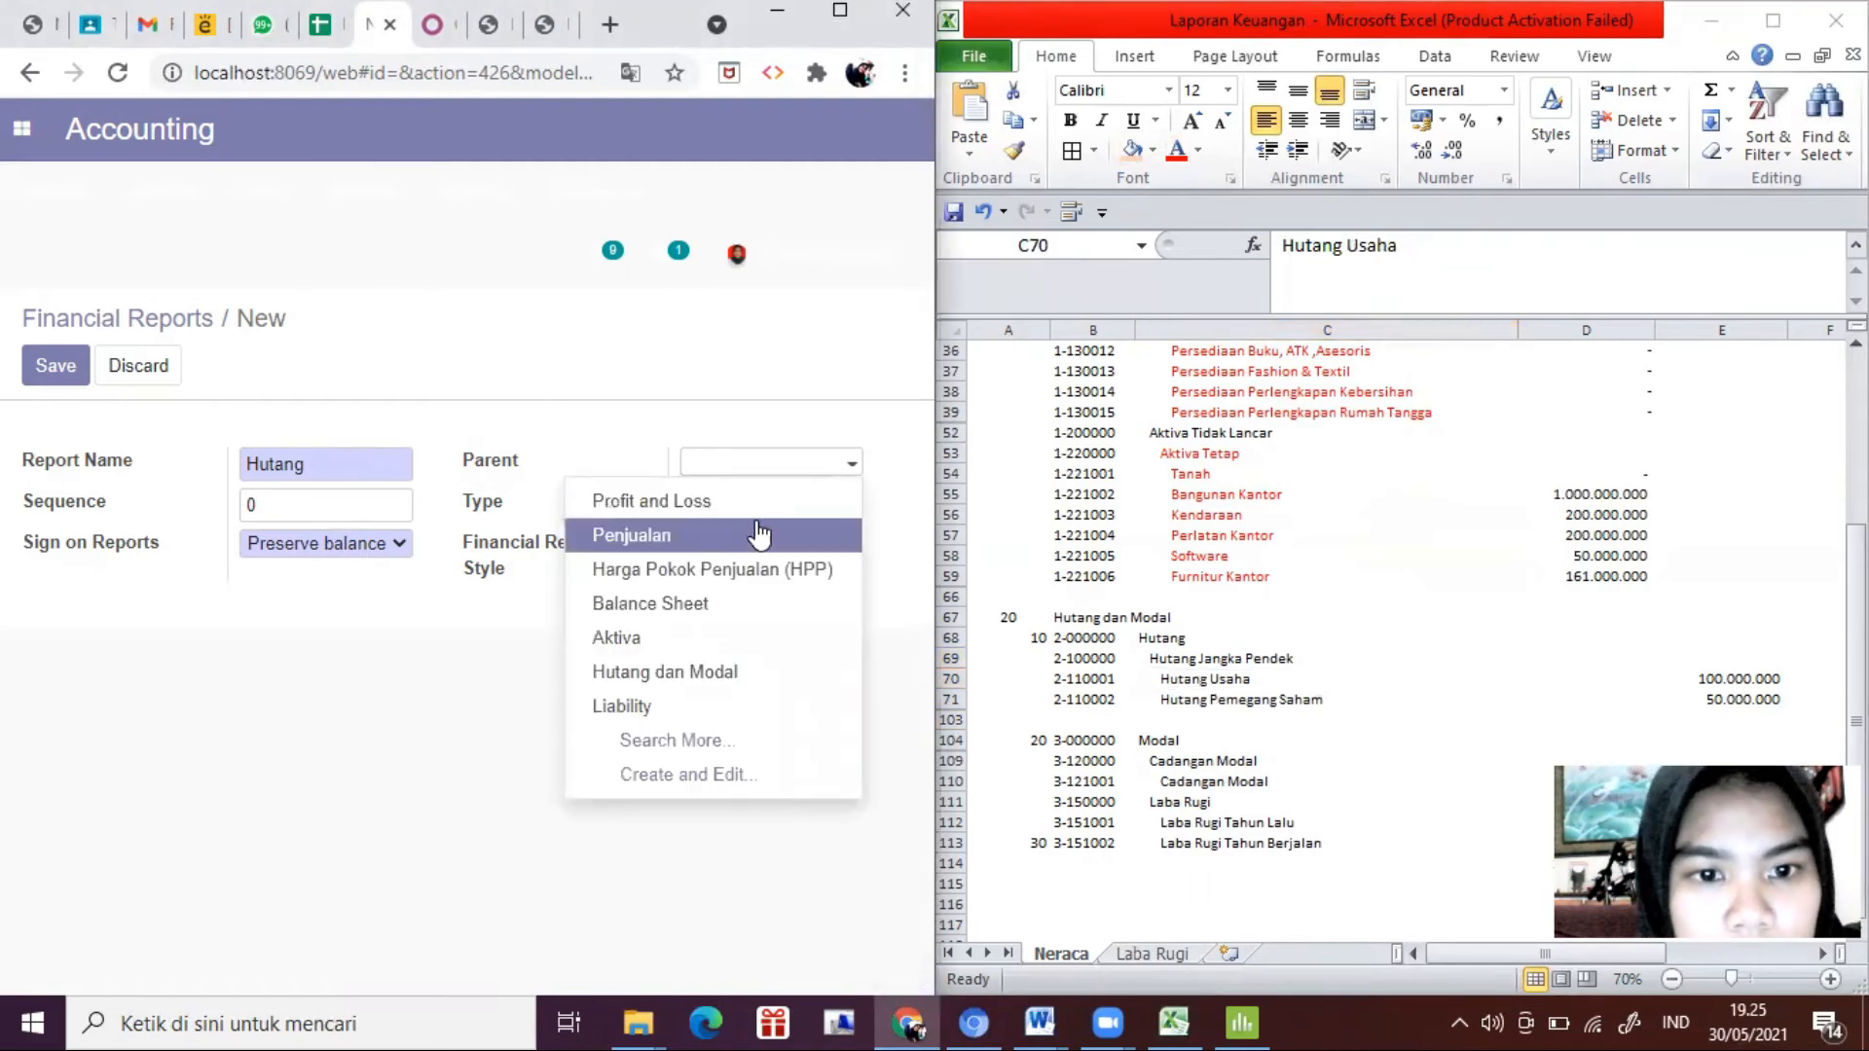
pyautogui.click(717, 671)
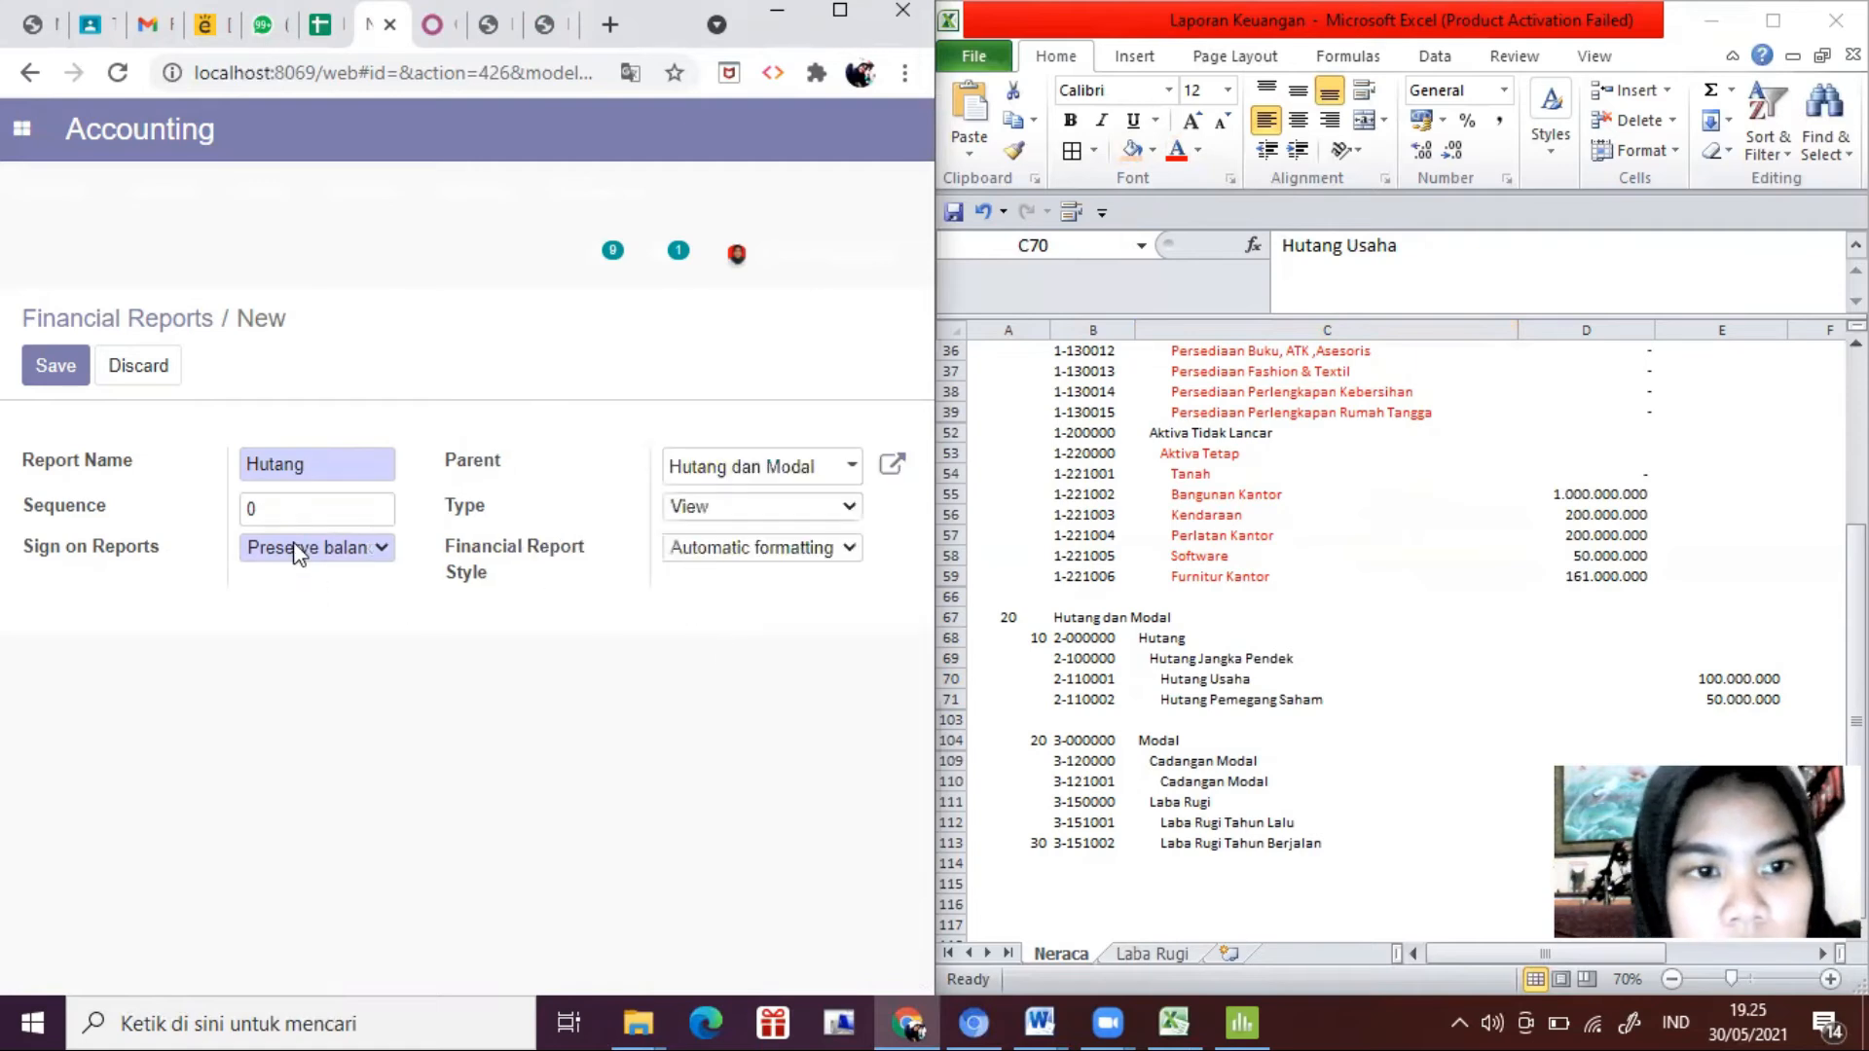
pyautogui.click(243, 510)
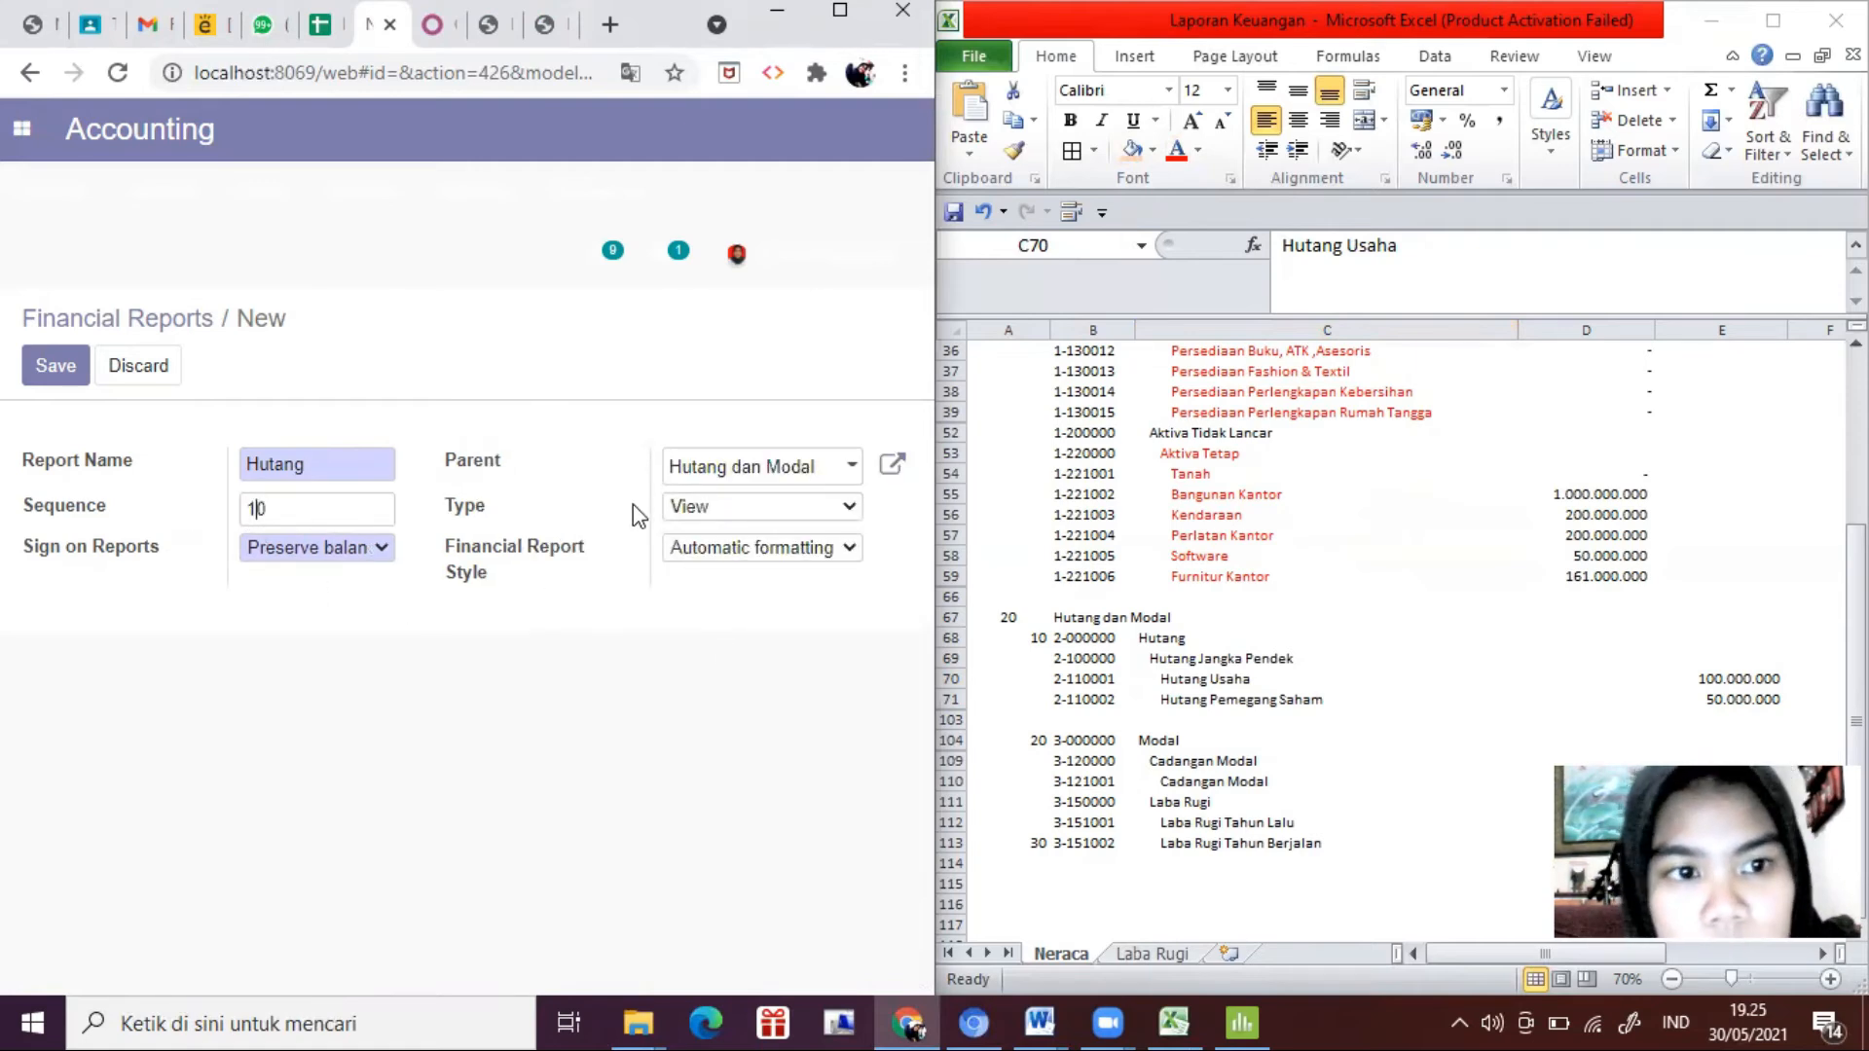
pyautogui.click(52, 378)
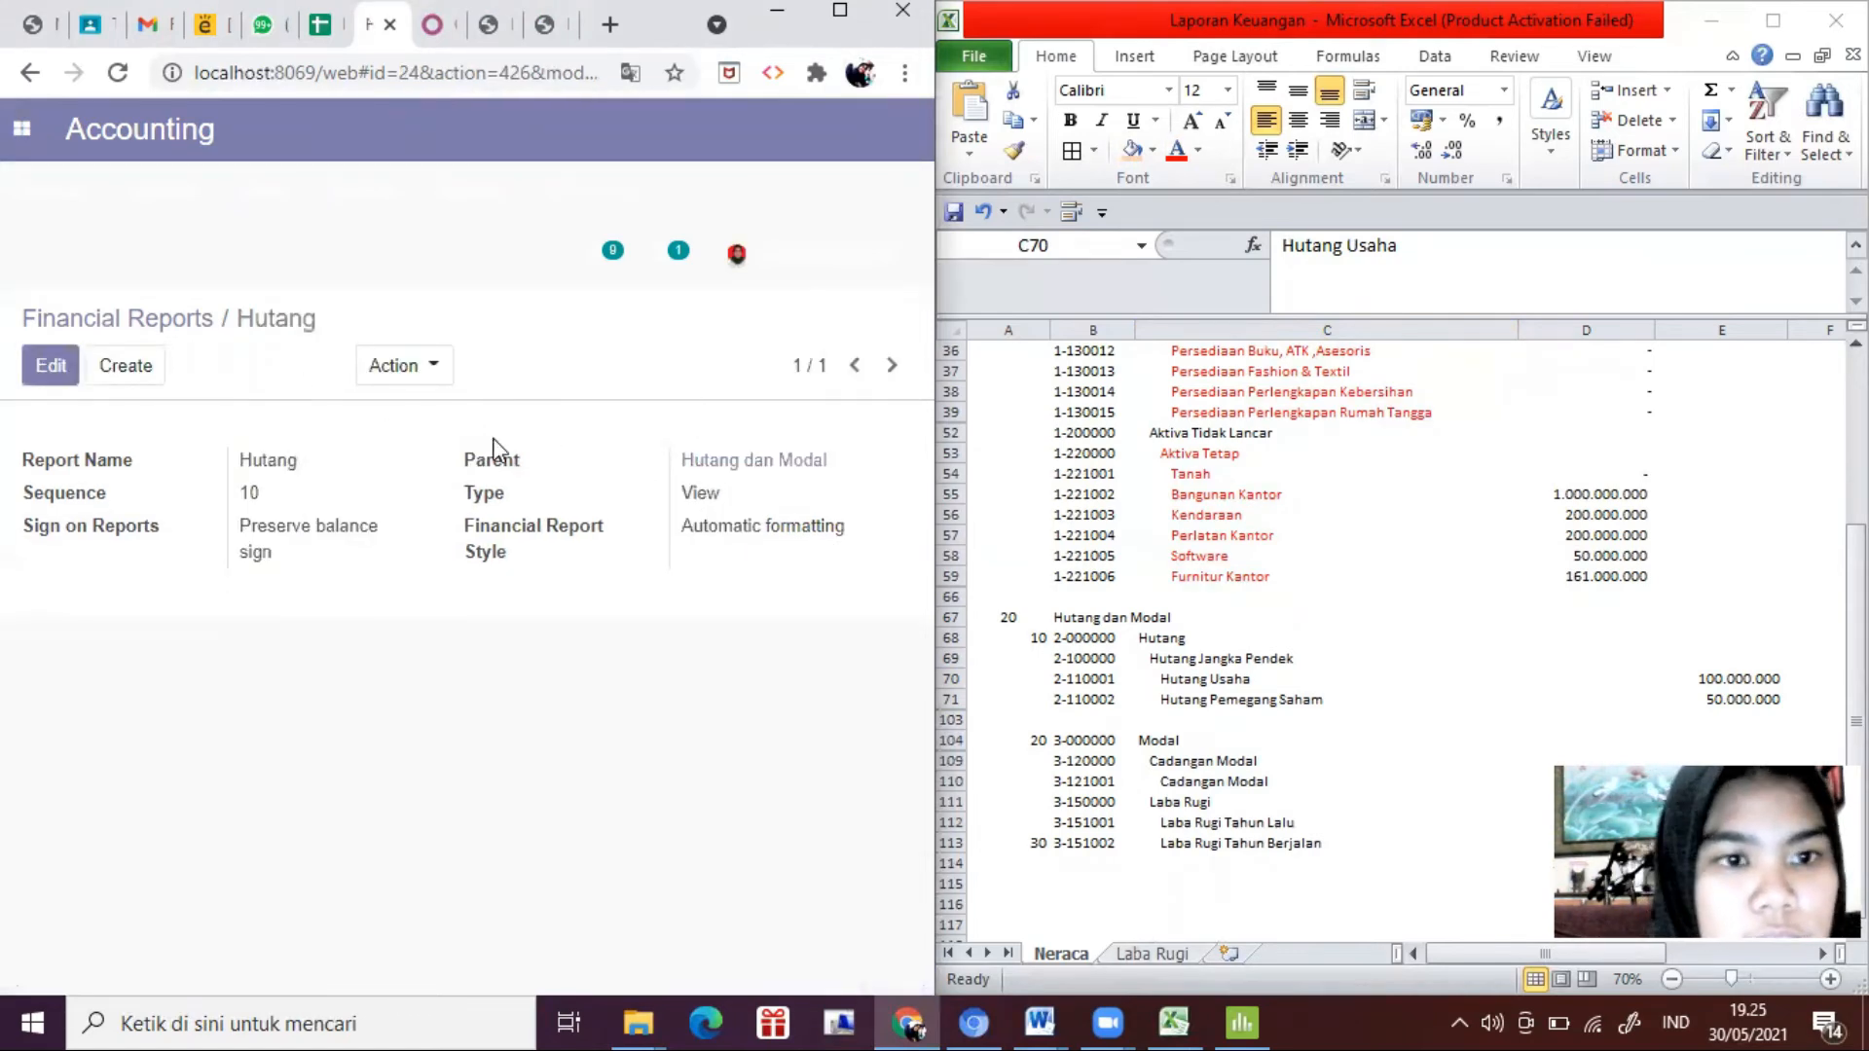
# Step: Change the Hutang report's sign on reports to Reverse balance sign, save it and start another new financial report
pyautogui.click(50, 366)
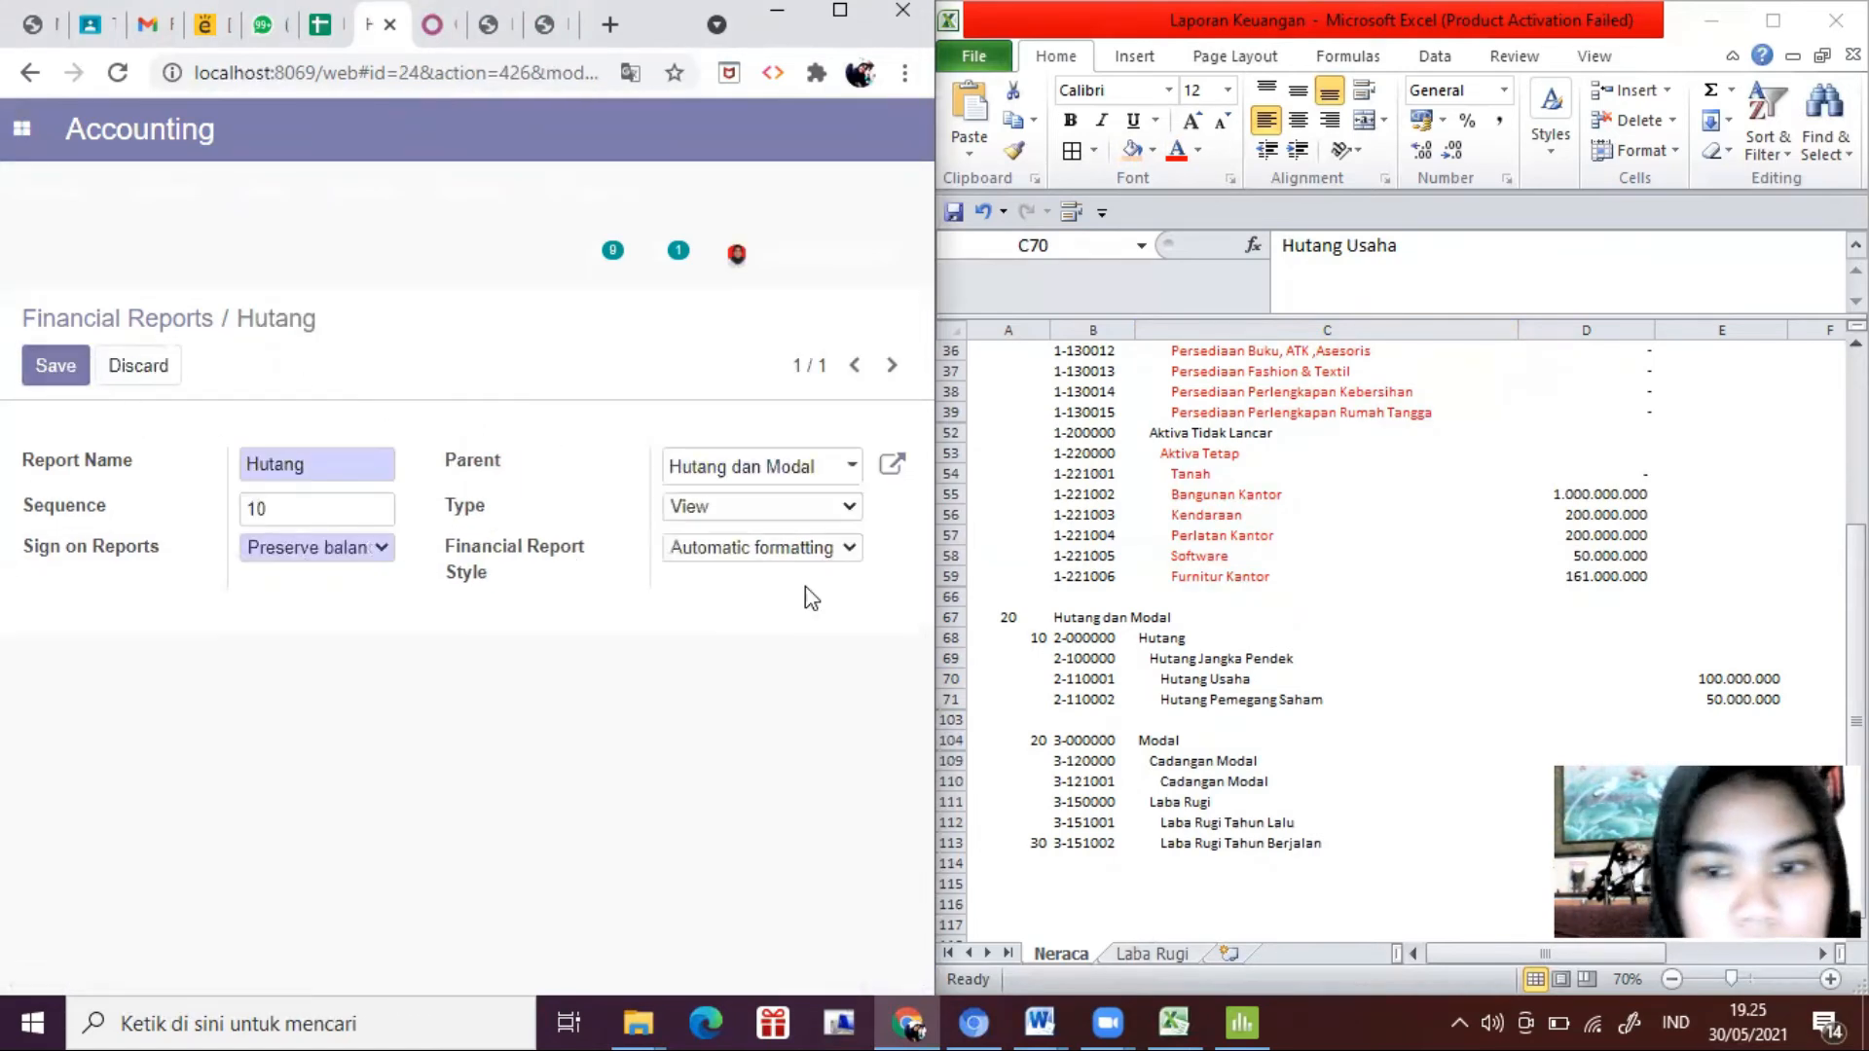
pyautogui.click(312, 537)
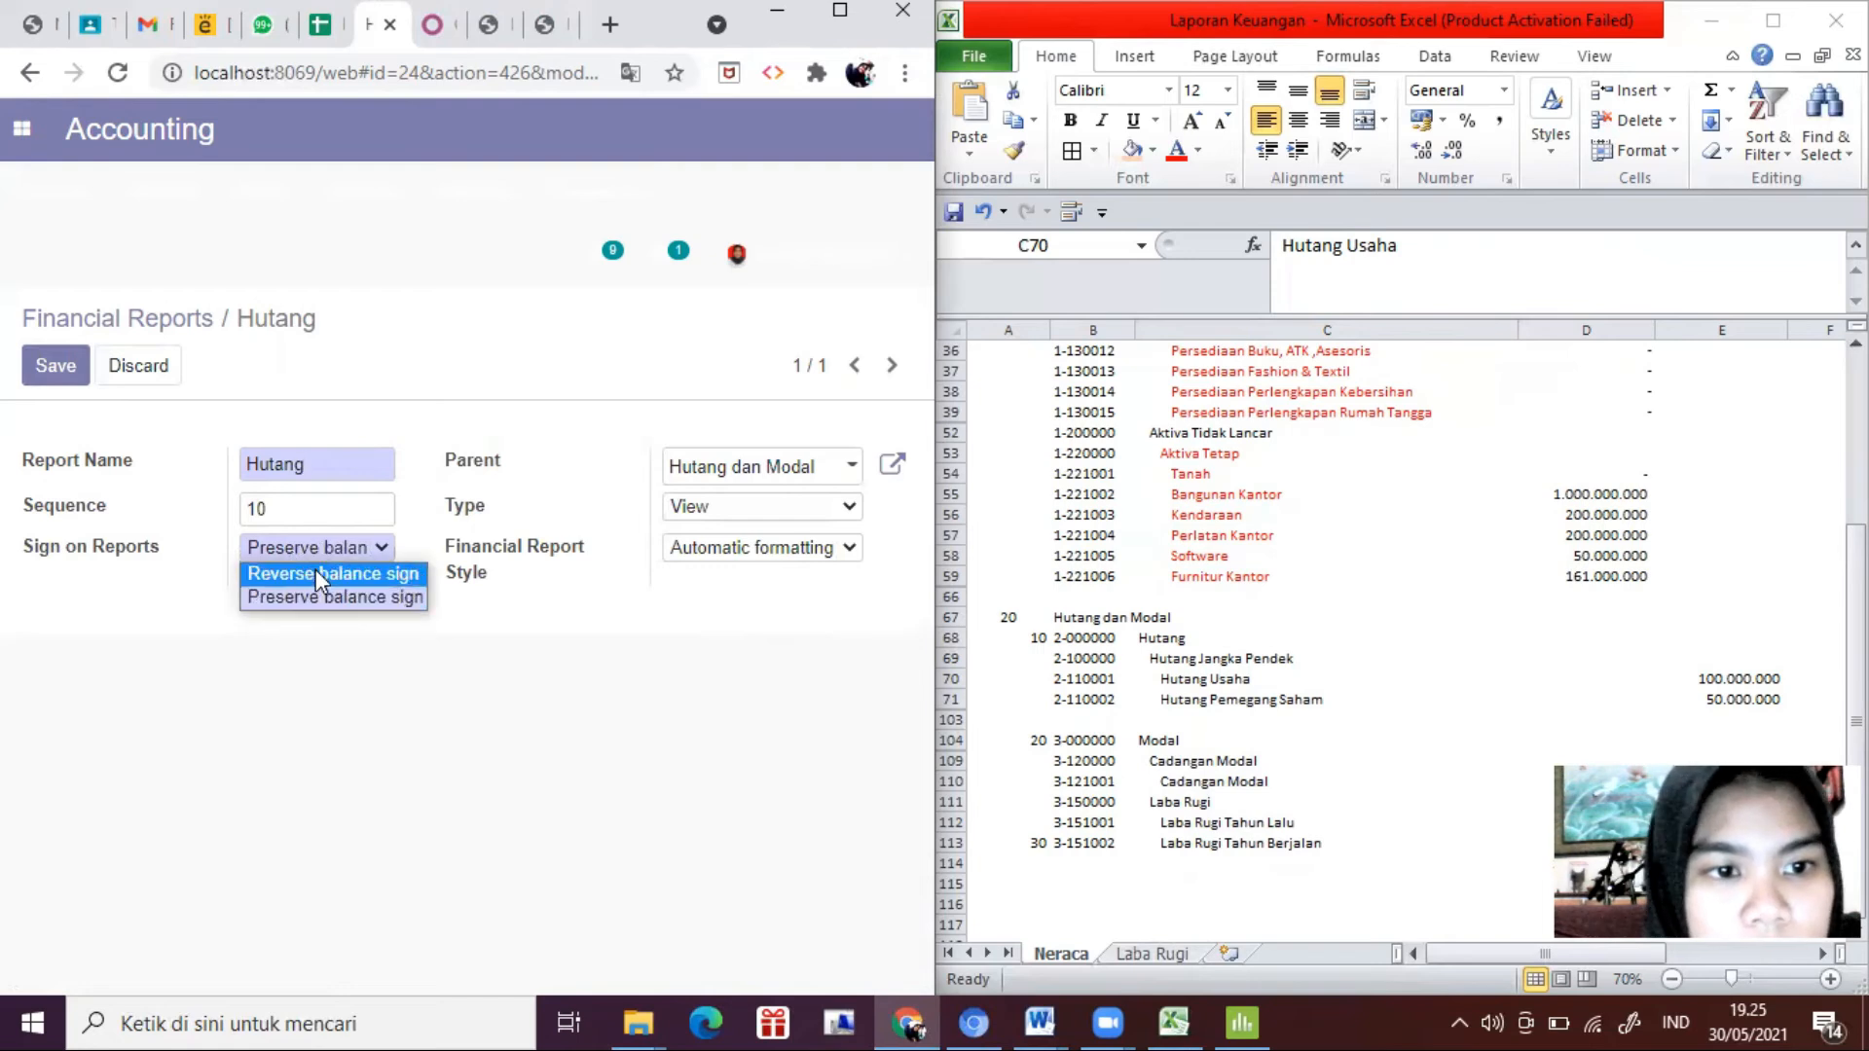
pyautogui.click(315, 575)
pyautogui.click(55, 366)
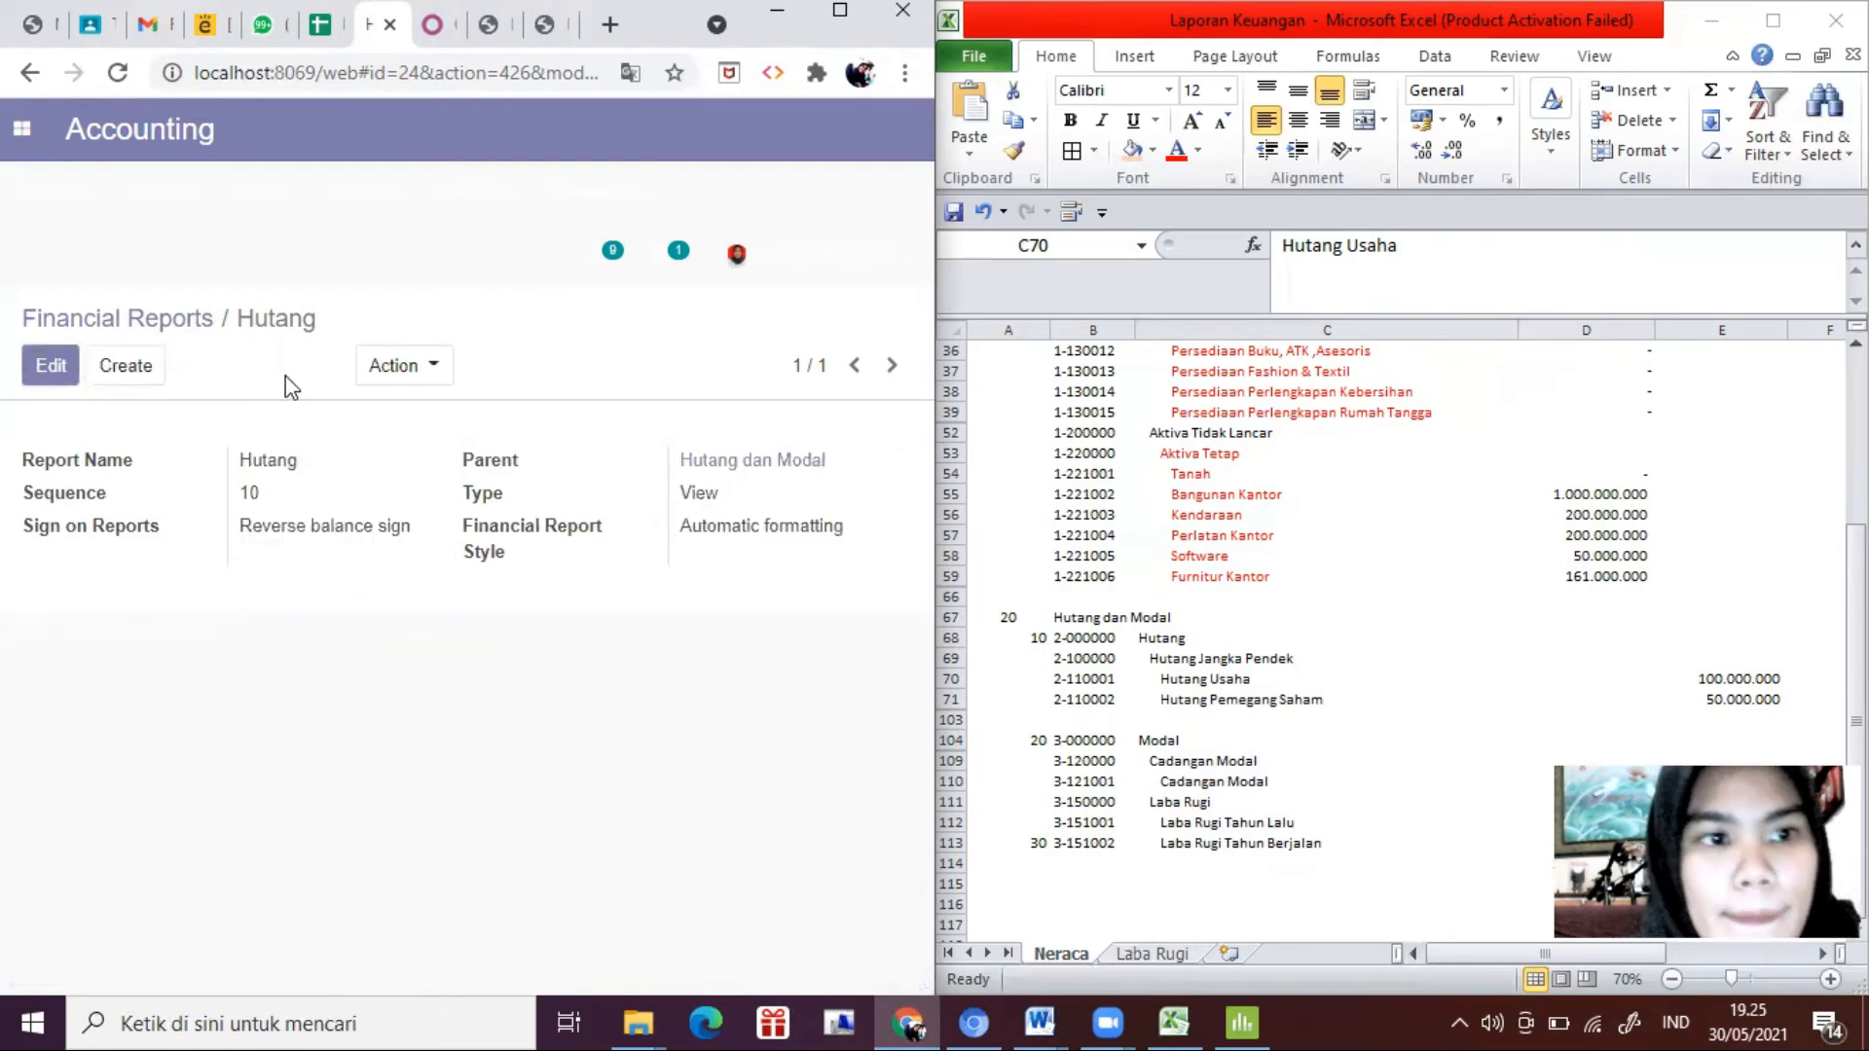
pyautogui.click(113, 365)
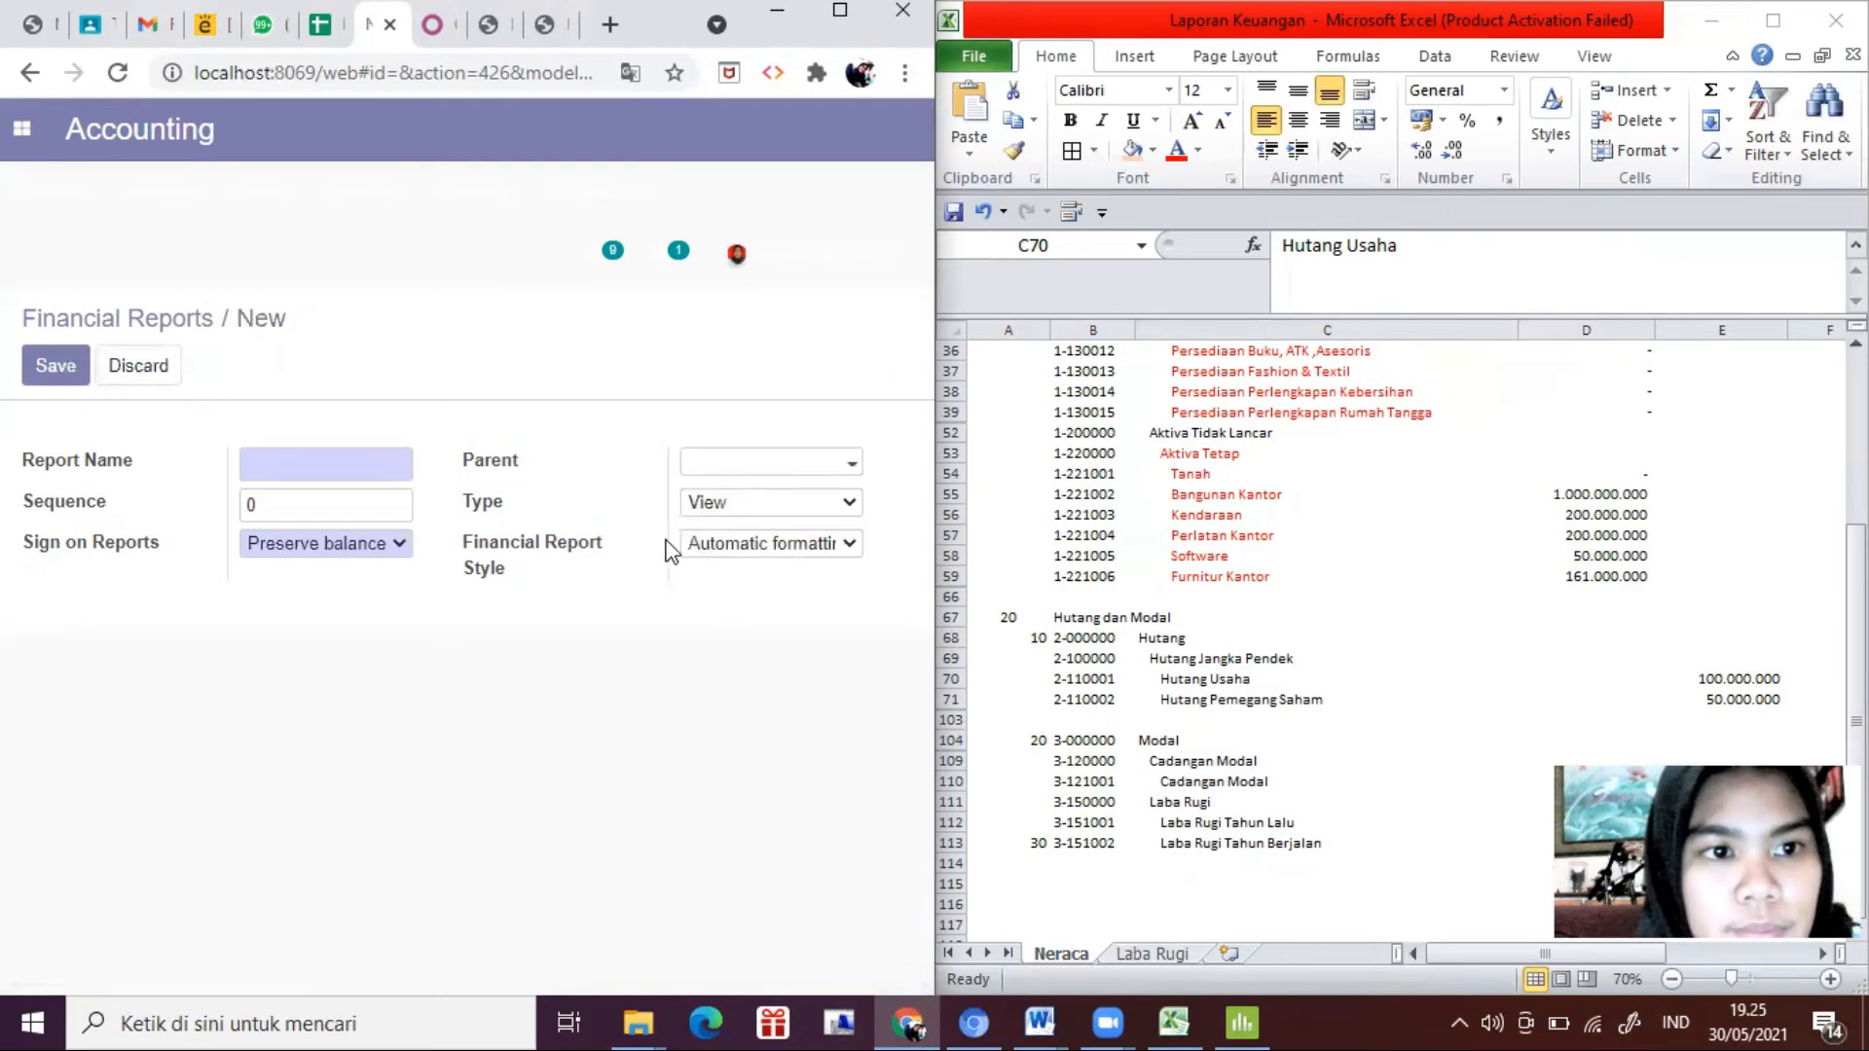
# Step: Name the new report Hutang Jangka Pendek, with sequence 10 and parent Hutang
pyautogui.click(1152, 592)
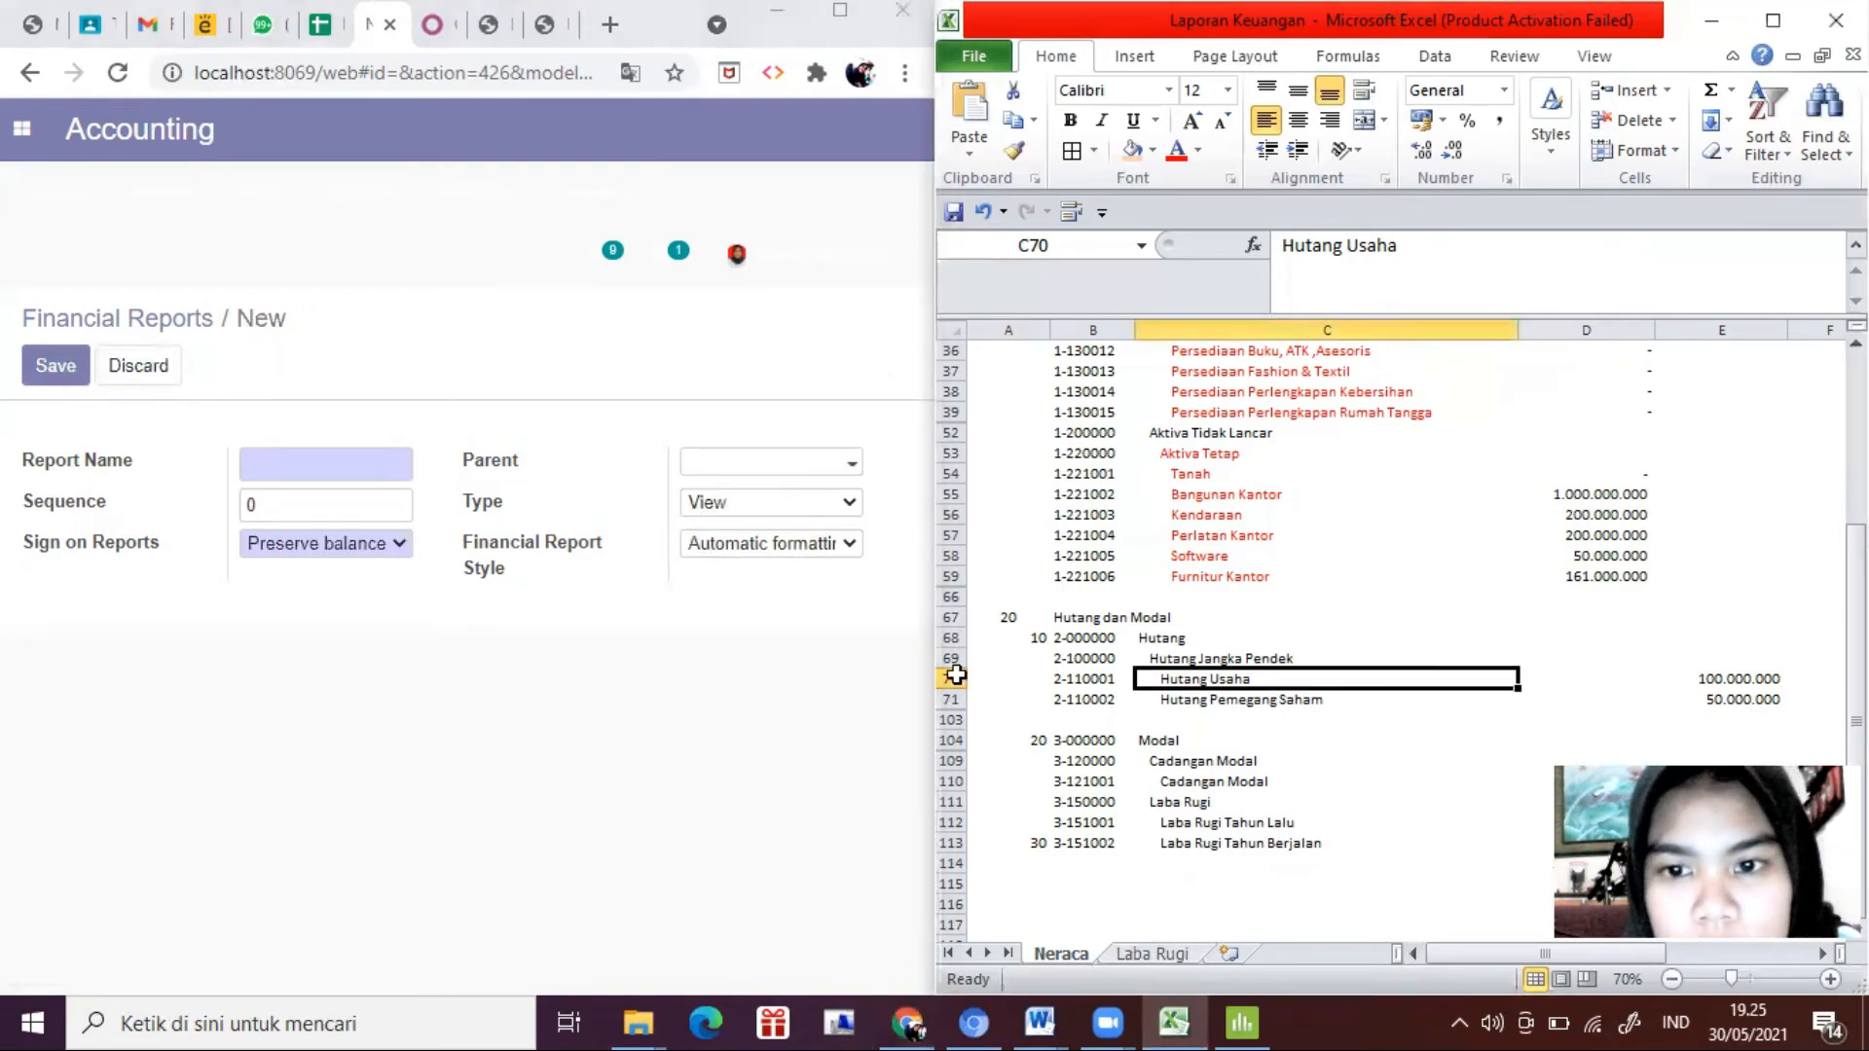
pyautogui.click(331, 477)
pyautogui.write('Hutang Jang')
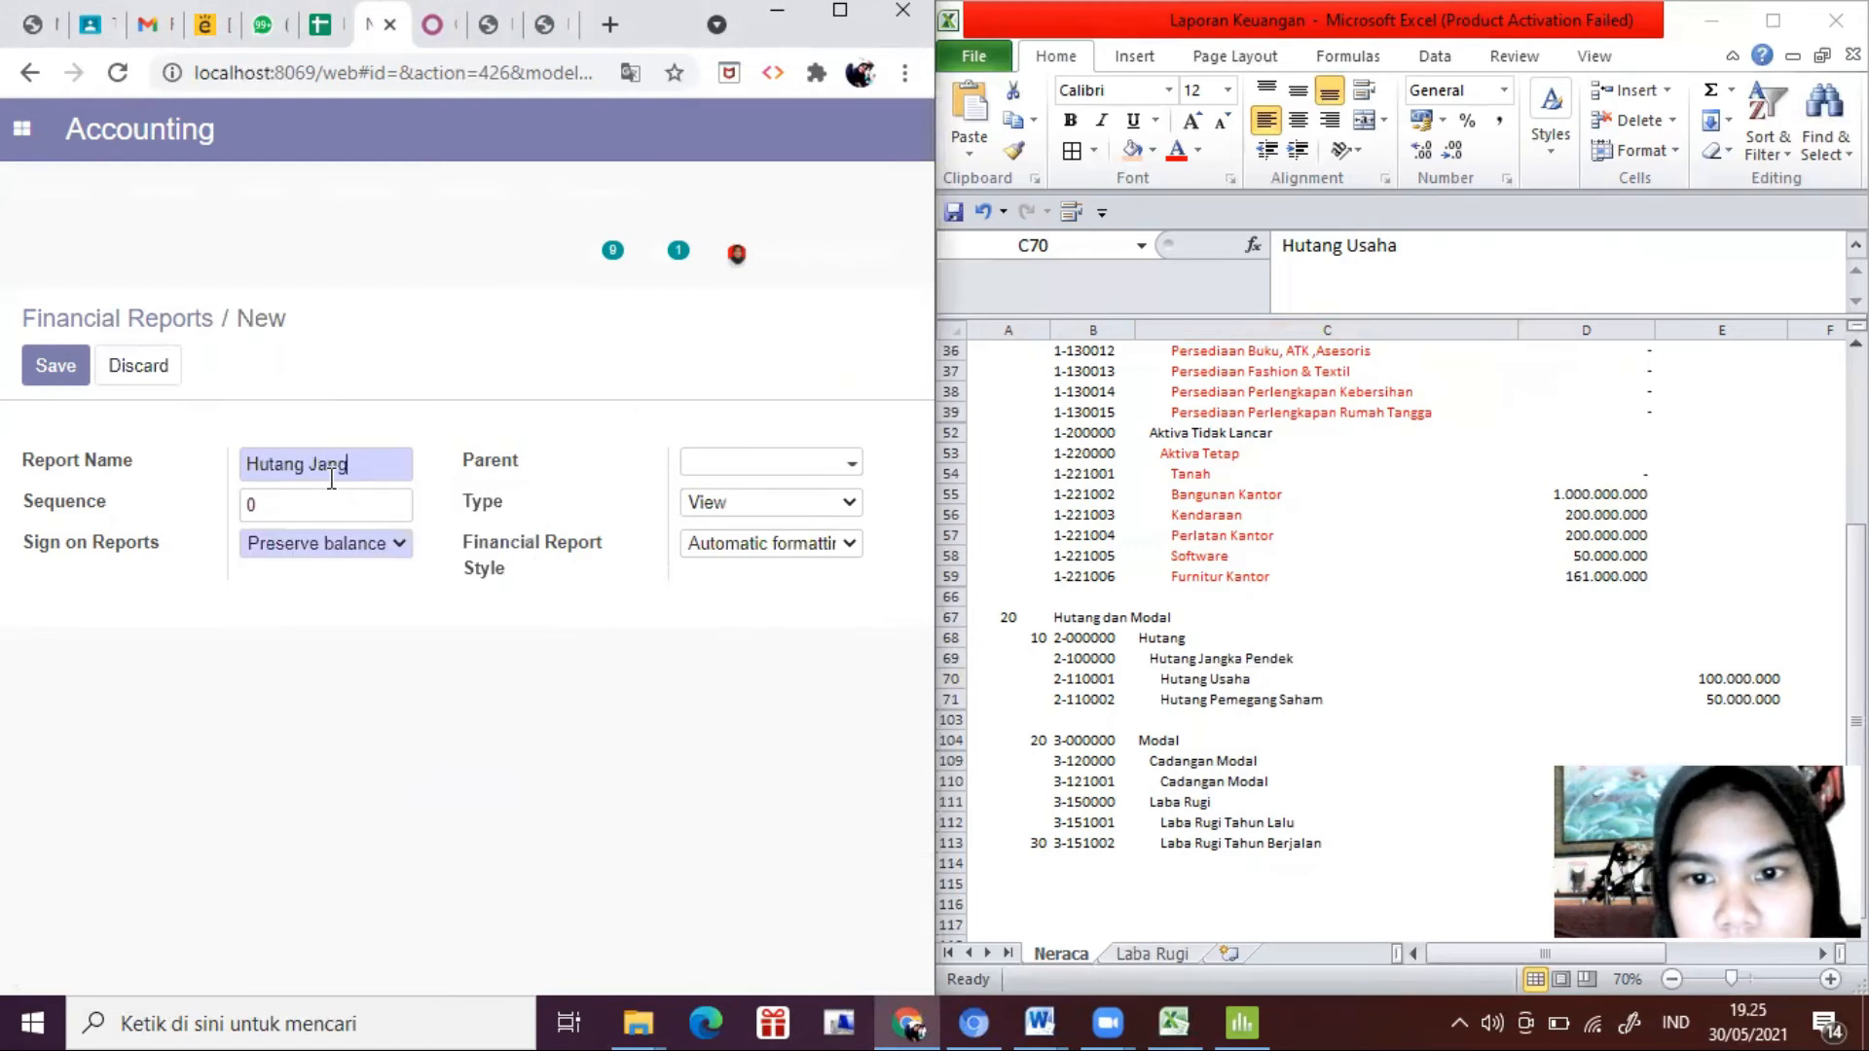
pyautogui.write('ka Pendek')
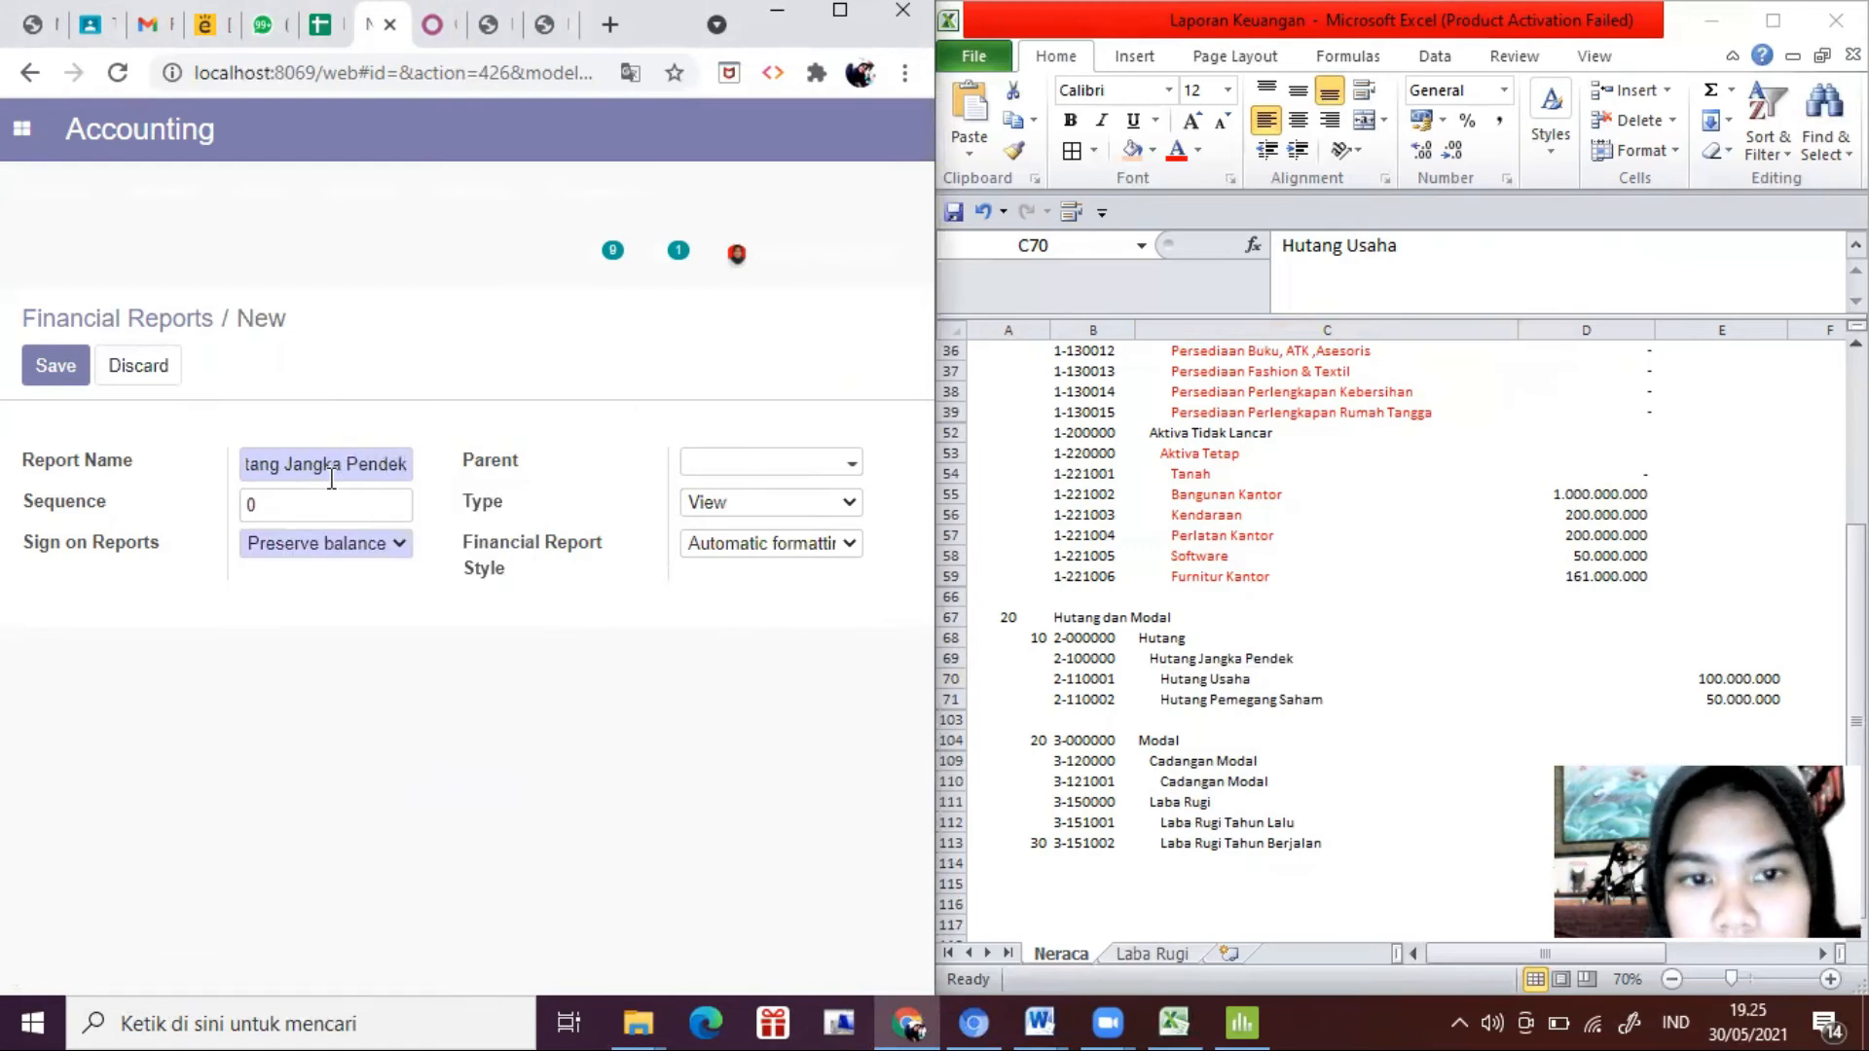
pyautogui.click(331, 495)
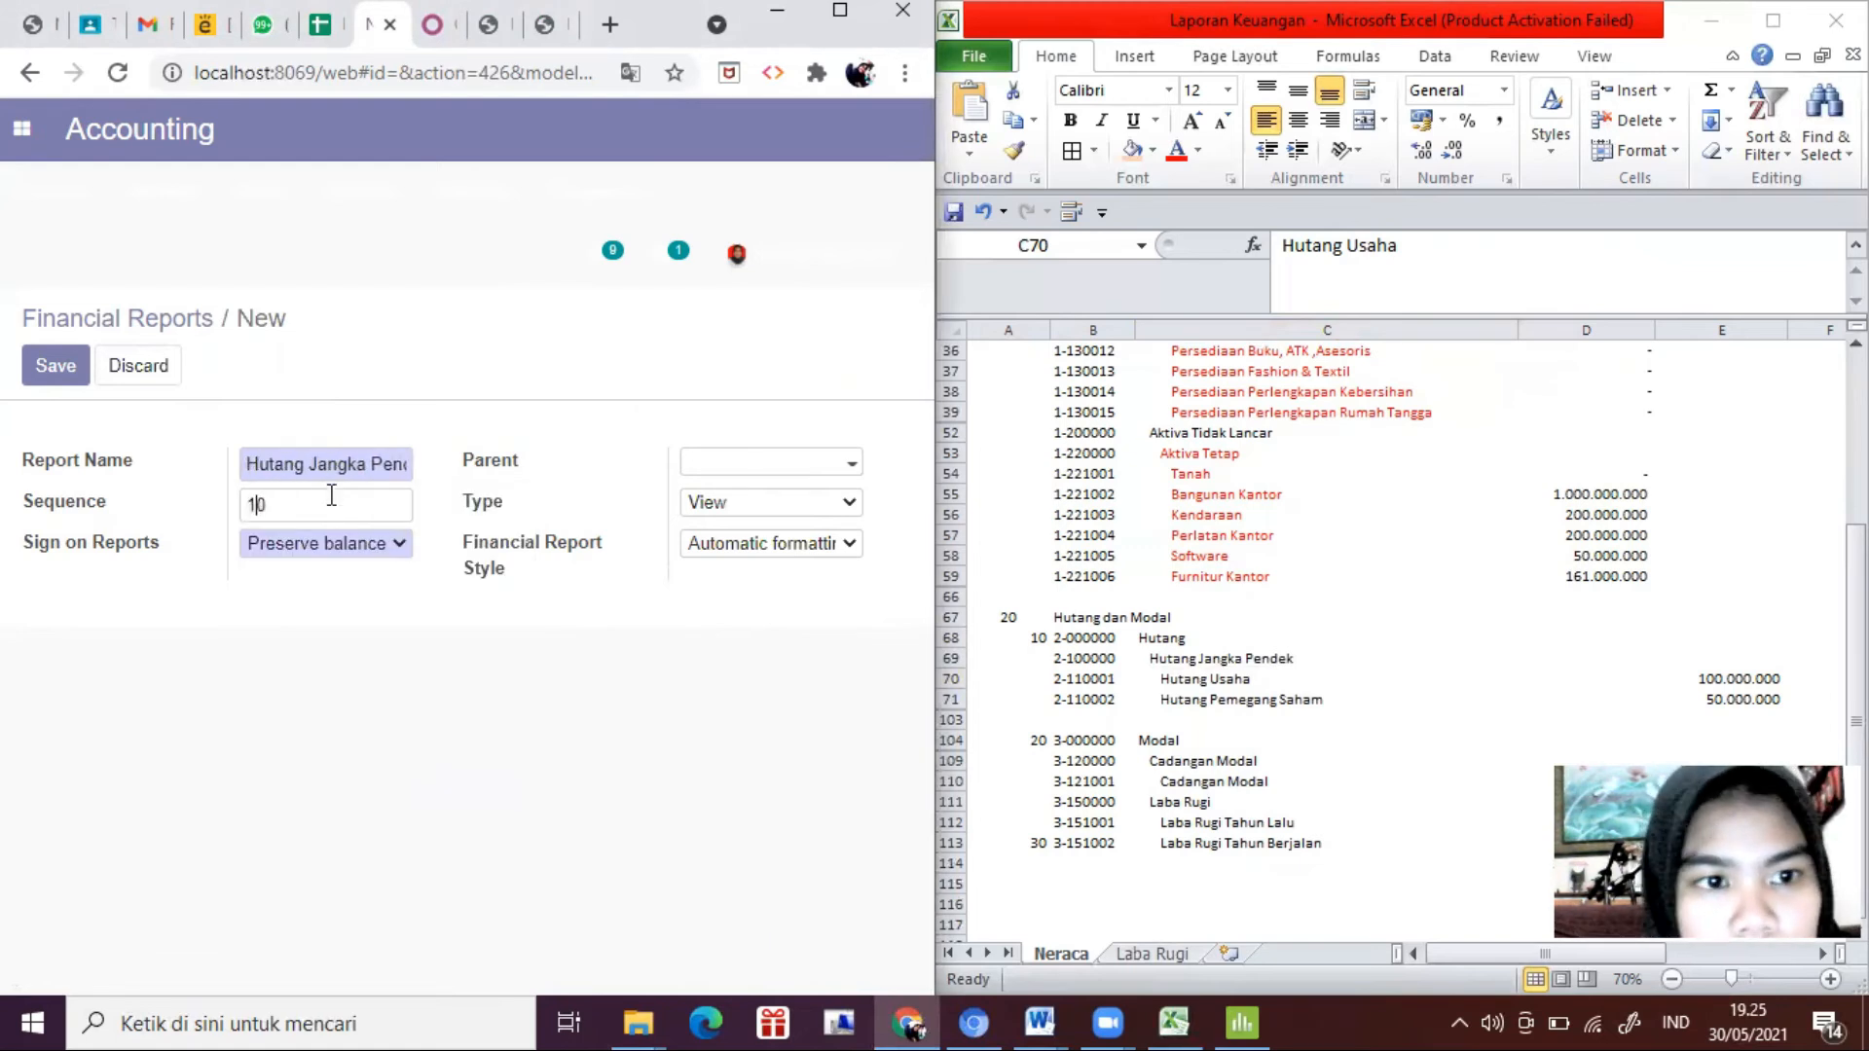
pyautogui.hotkey('alt', 'Tab')
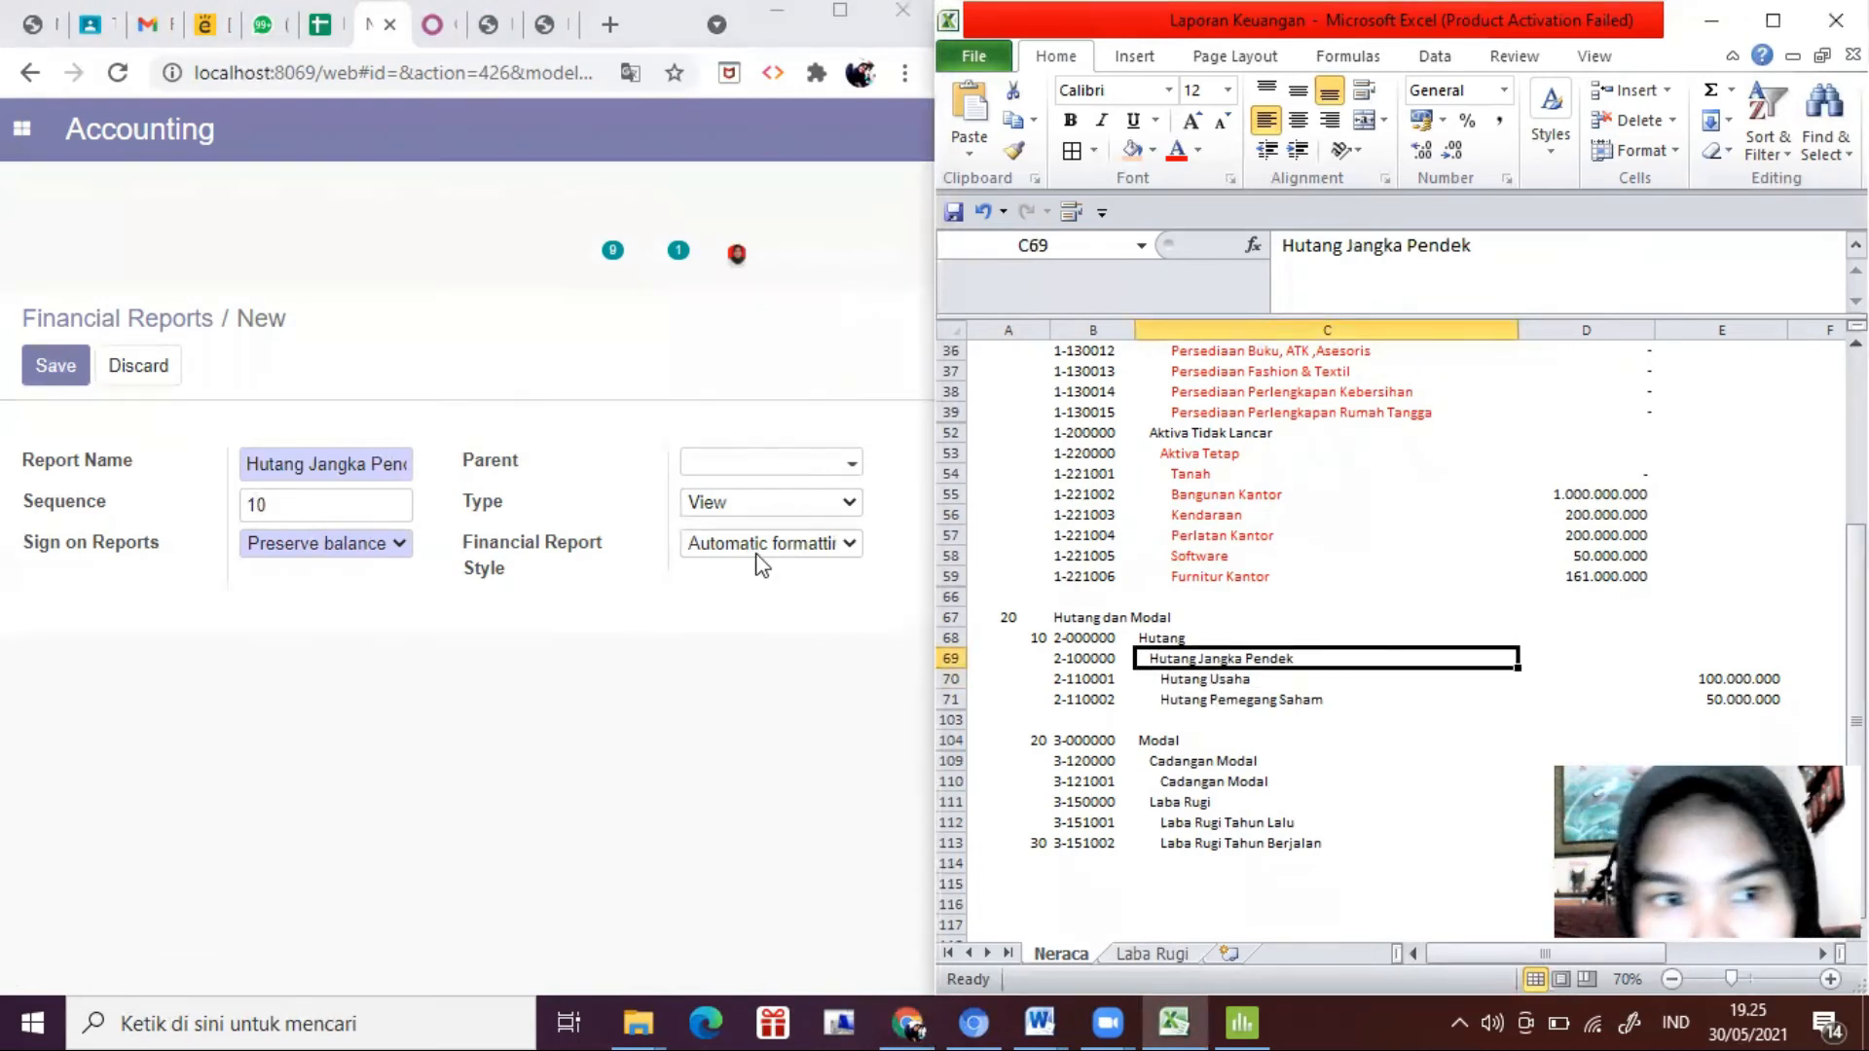
pyautogui.click(784, 465)
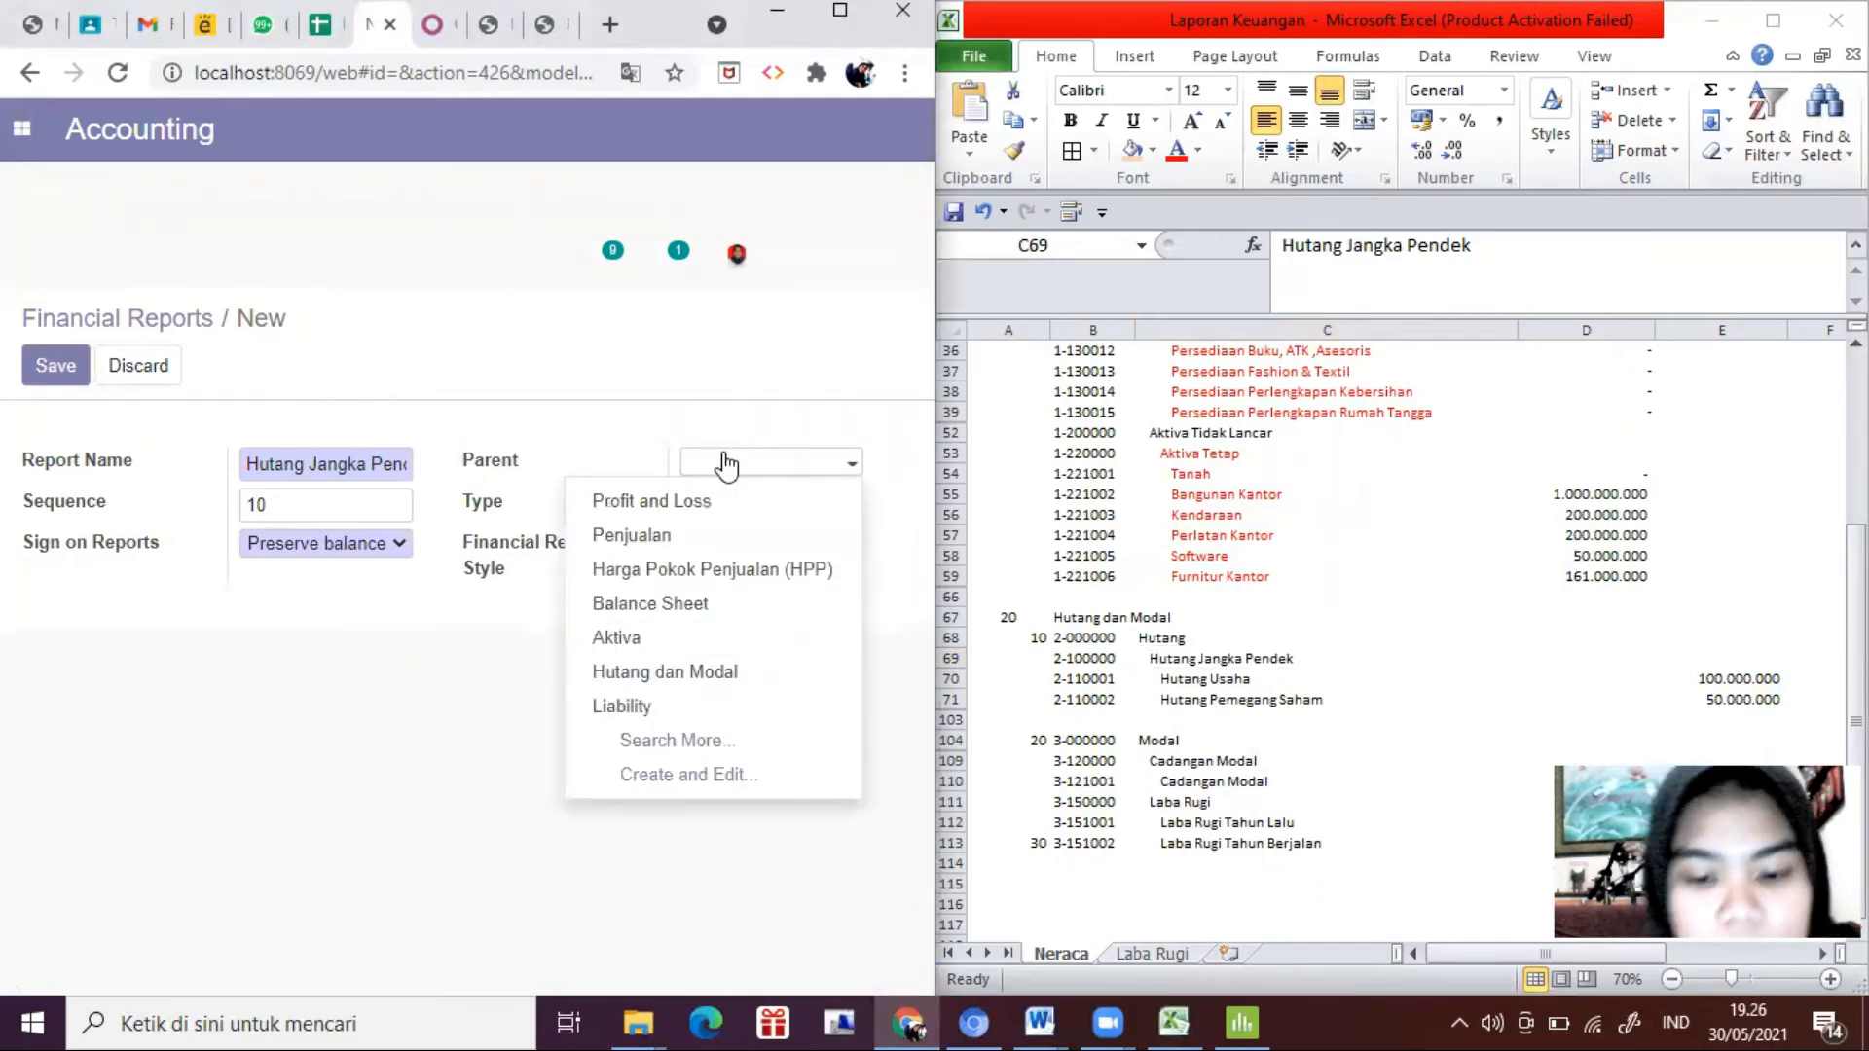
pyautogui.write('hutang')
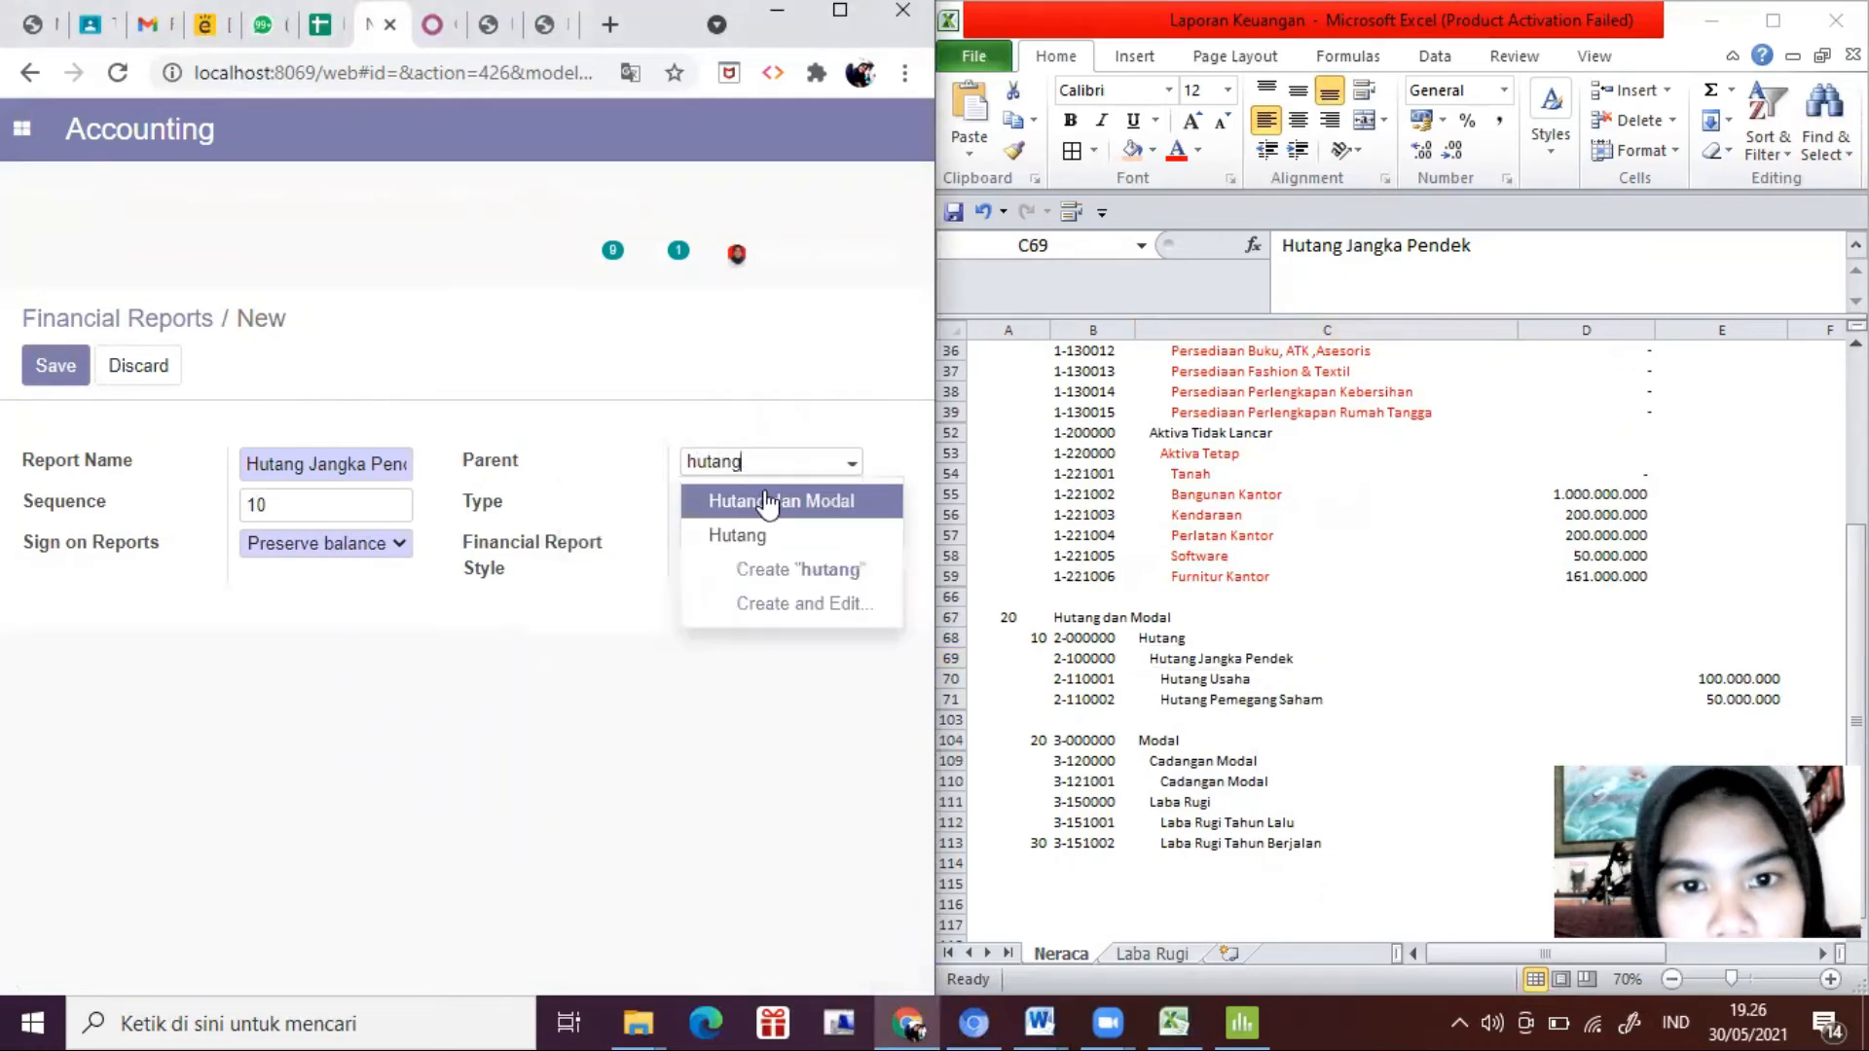
pyautogui.click(773, 532)
# Step: Set the Hutang Jangka Pendek report's type to Accounts and its display details to Display children with hierarchy
pyautogui.click(790, 514)
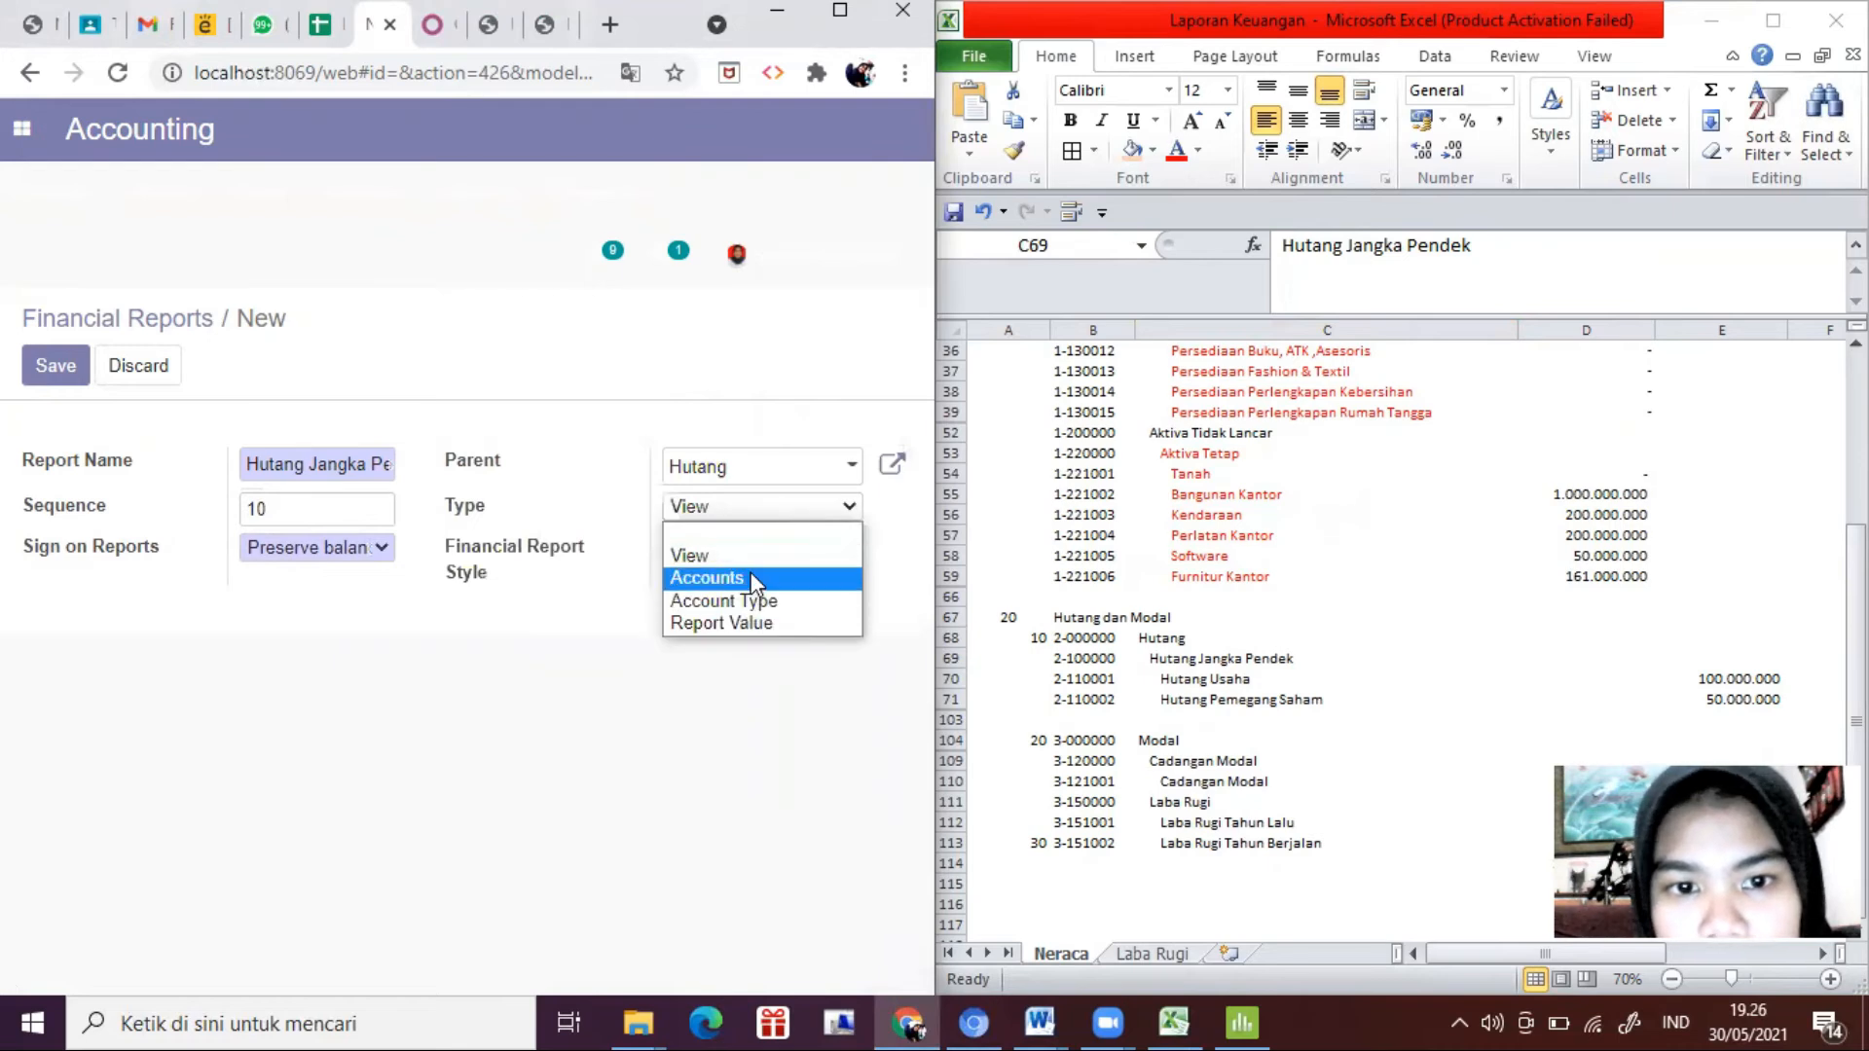
pyautogui.click(751, 572)
pyautogui.click(423, 718)
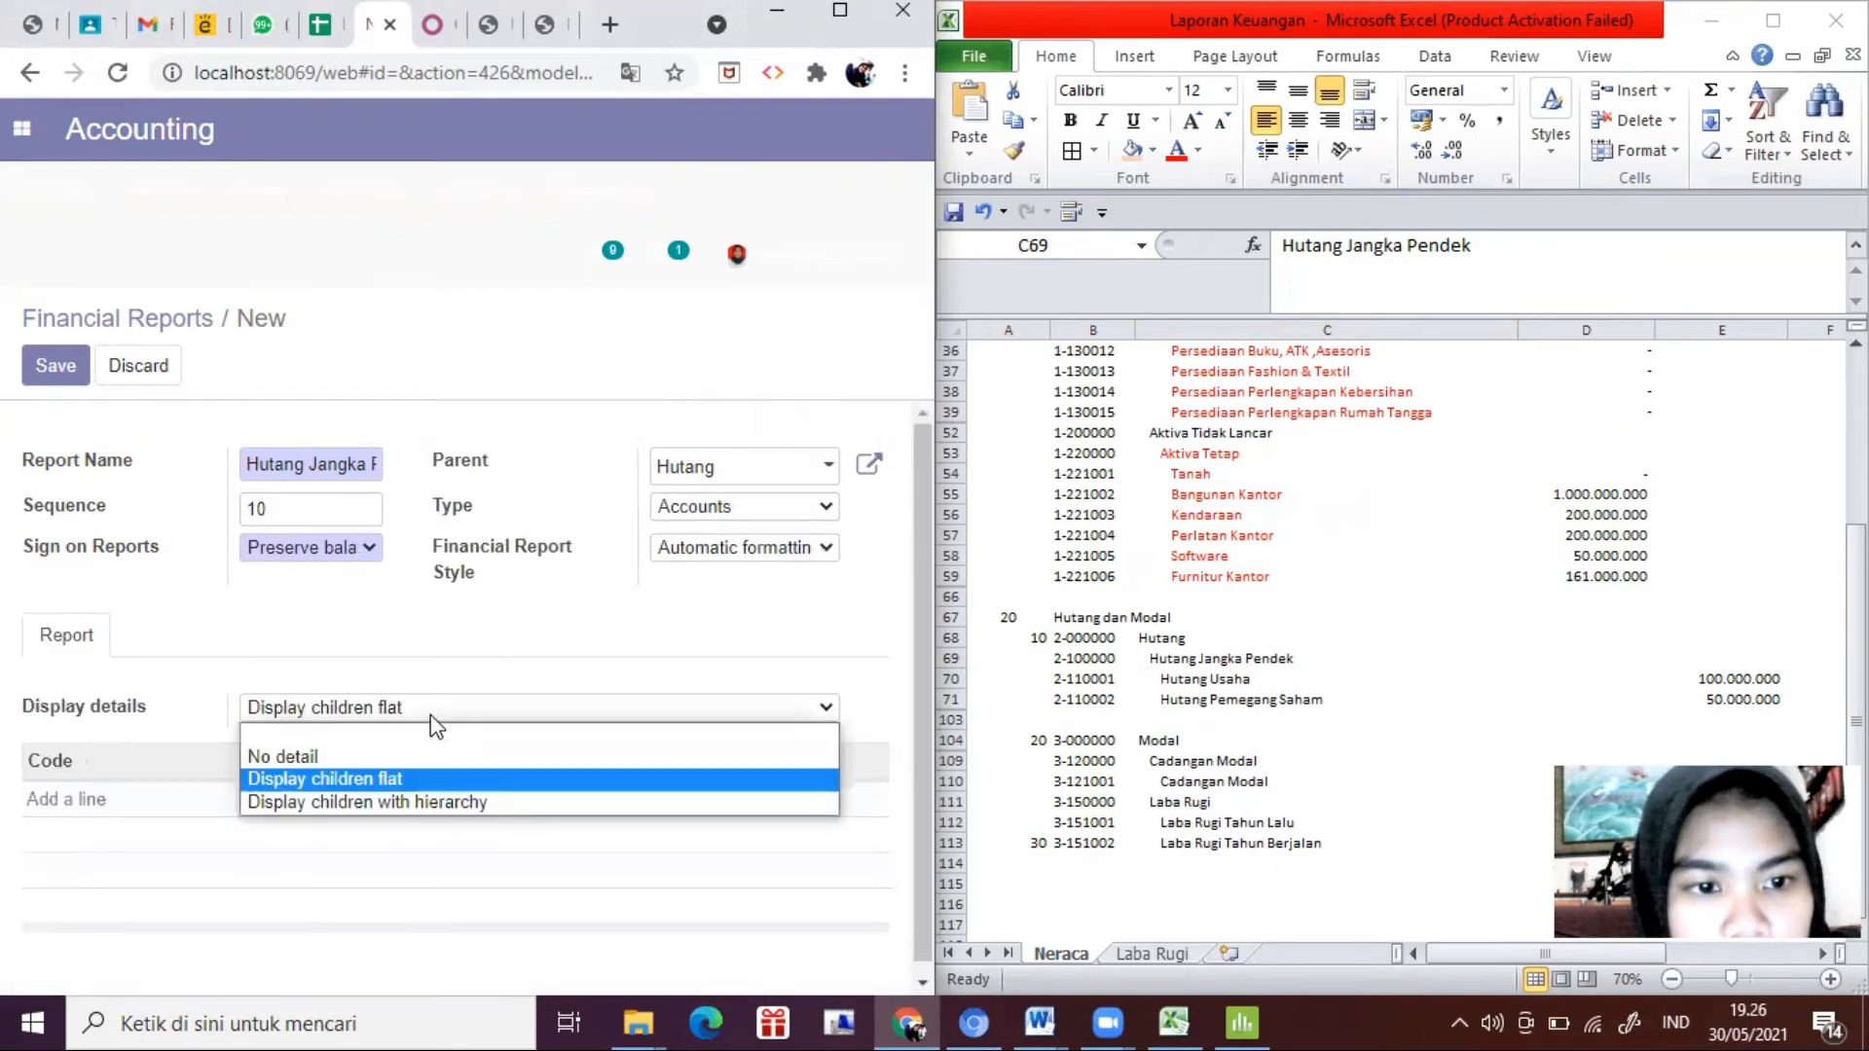
pyautogui.click(340, 802)
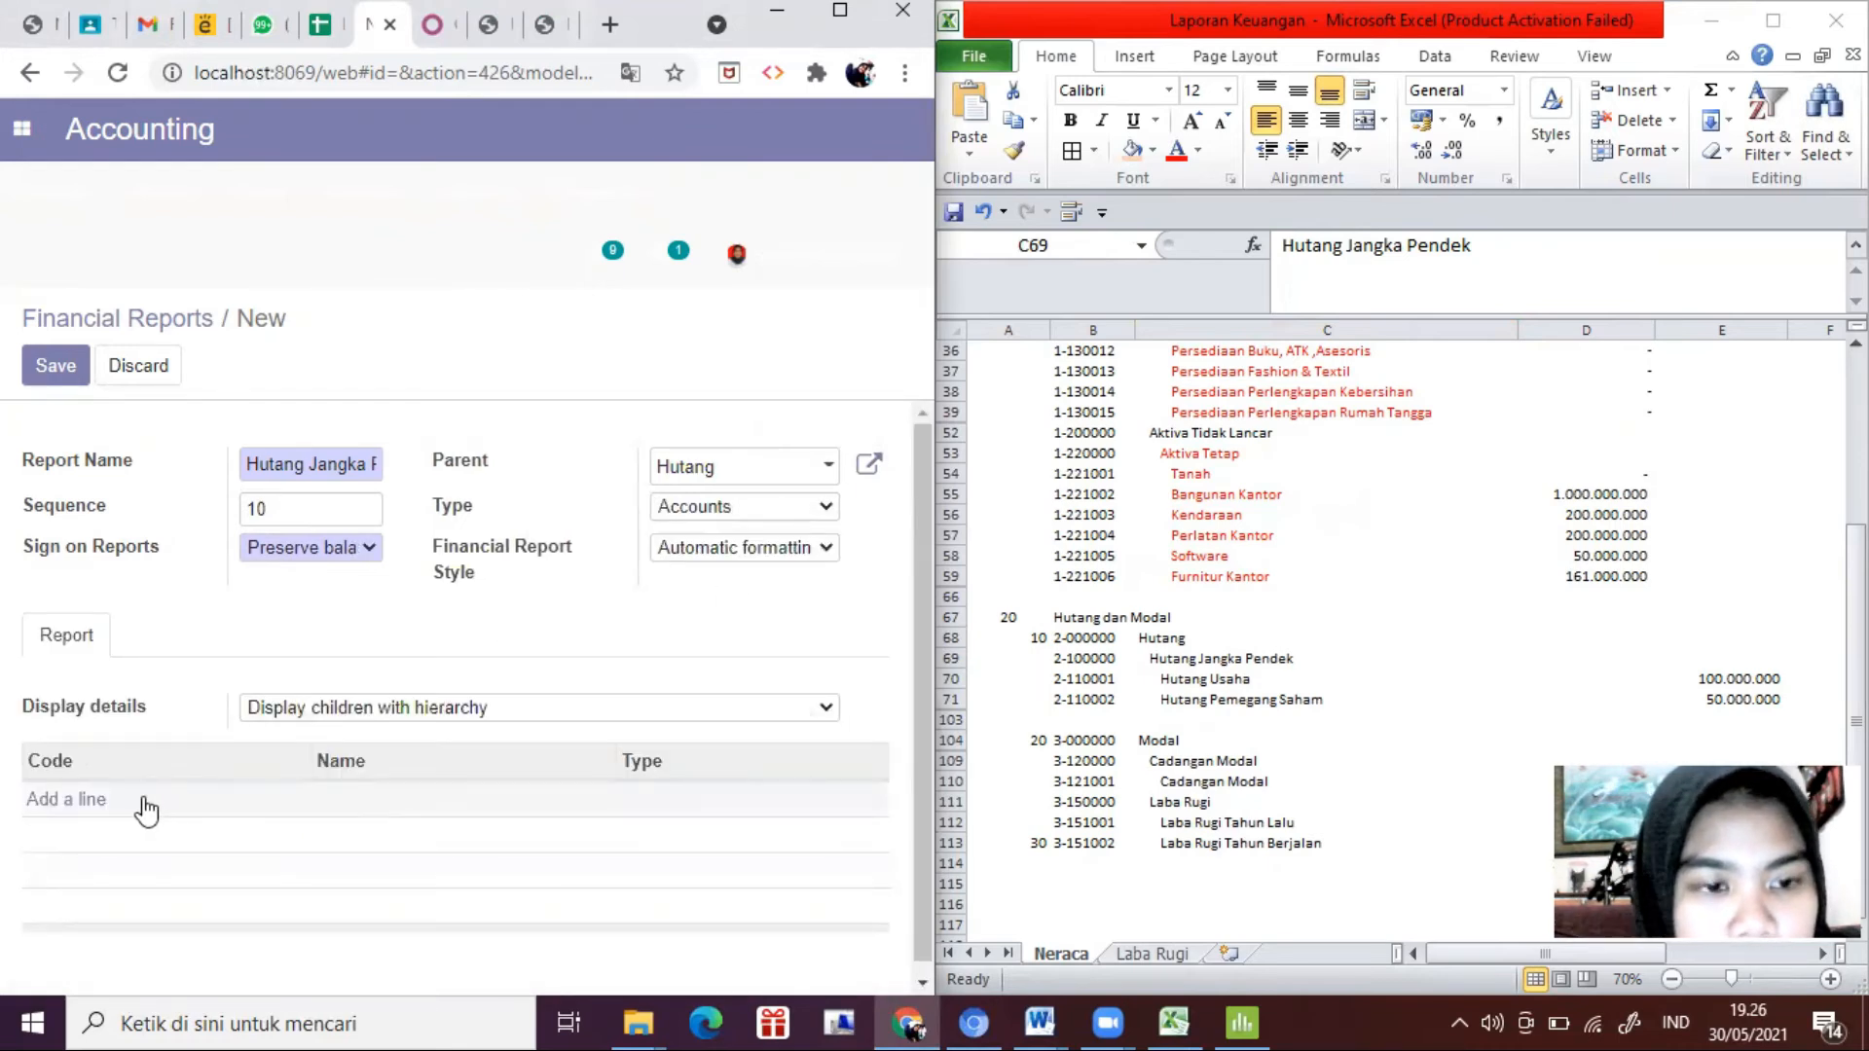
# Step: Add all accounts matching code 2-11 to the Hutang Jangka Pendek report
pyautogui.click(73, 802)
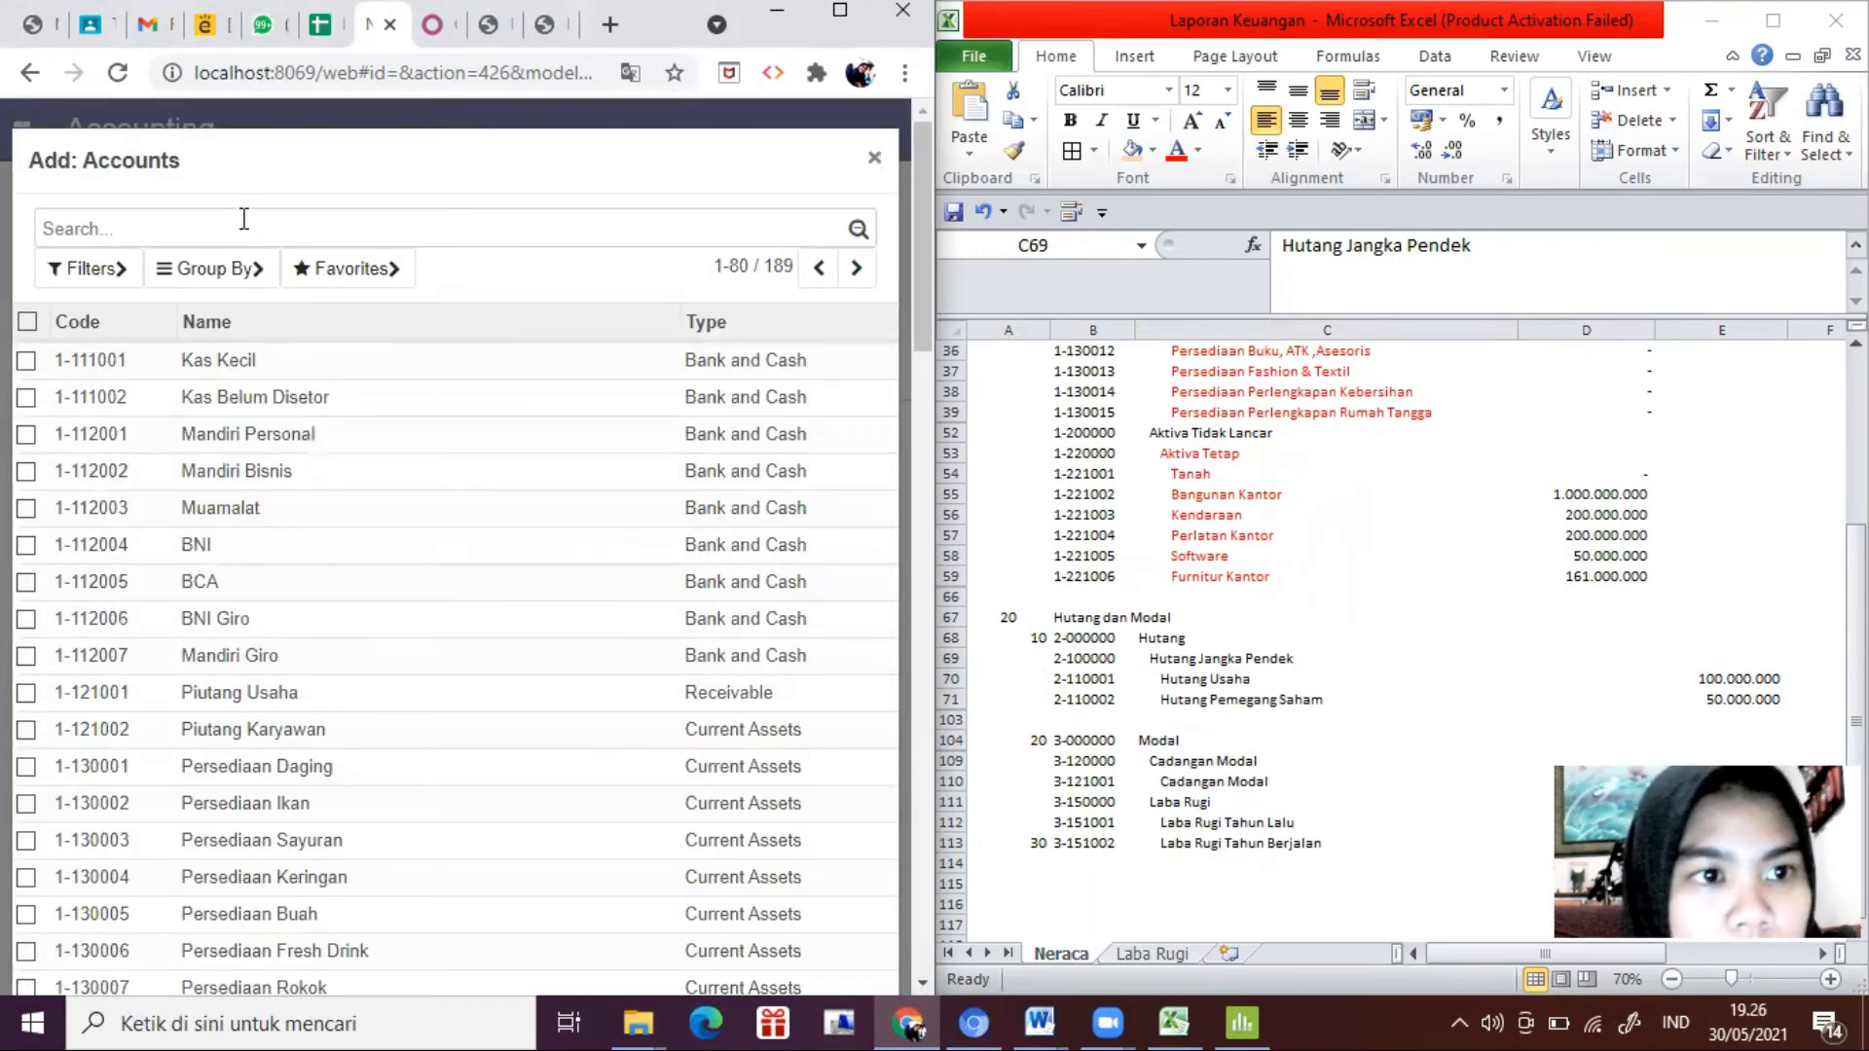
pyautogui.write('2-11')
pyautogui.press('Return')
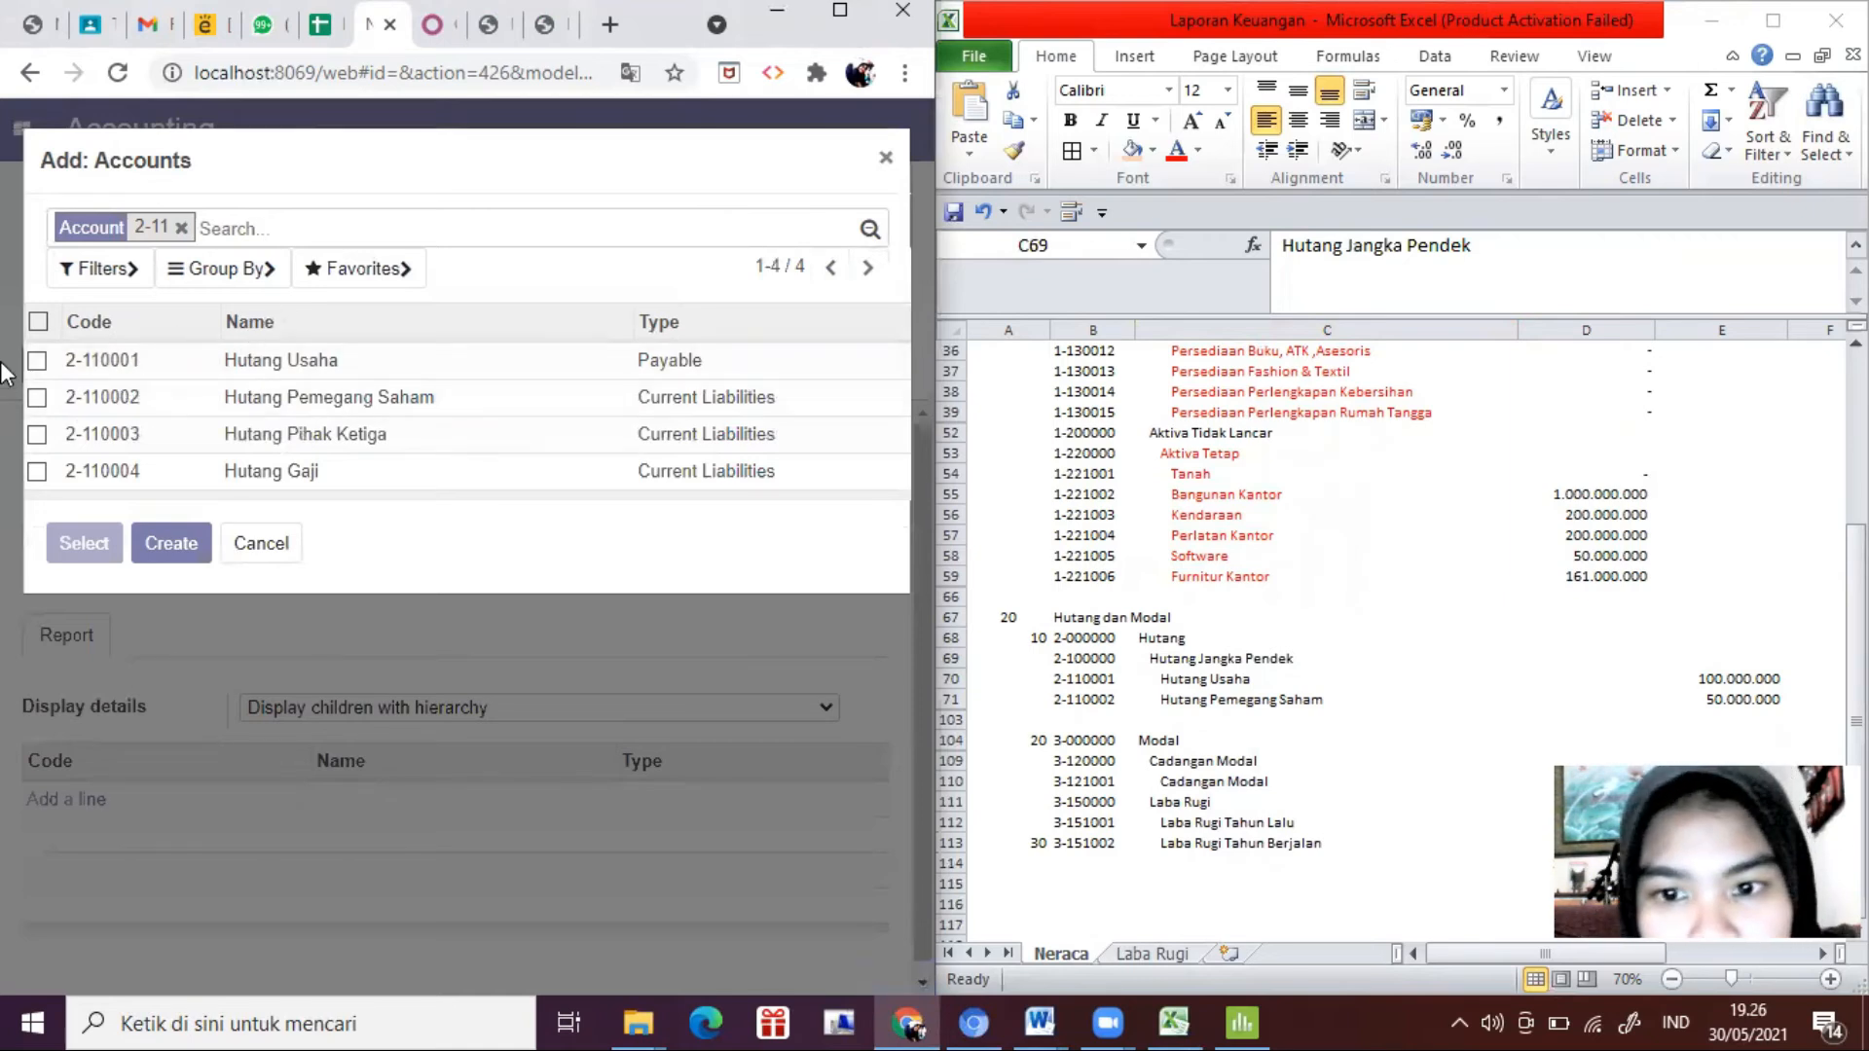
pyautogui.click(37, 321)
pyautogui.click(80, 542)
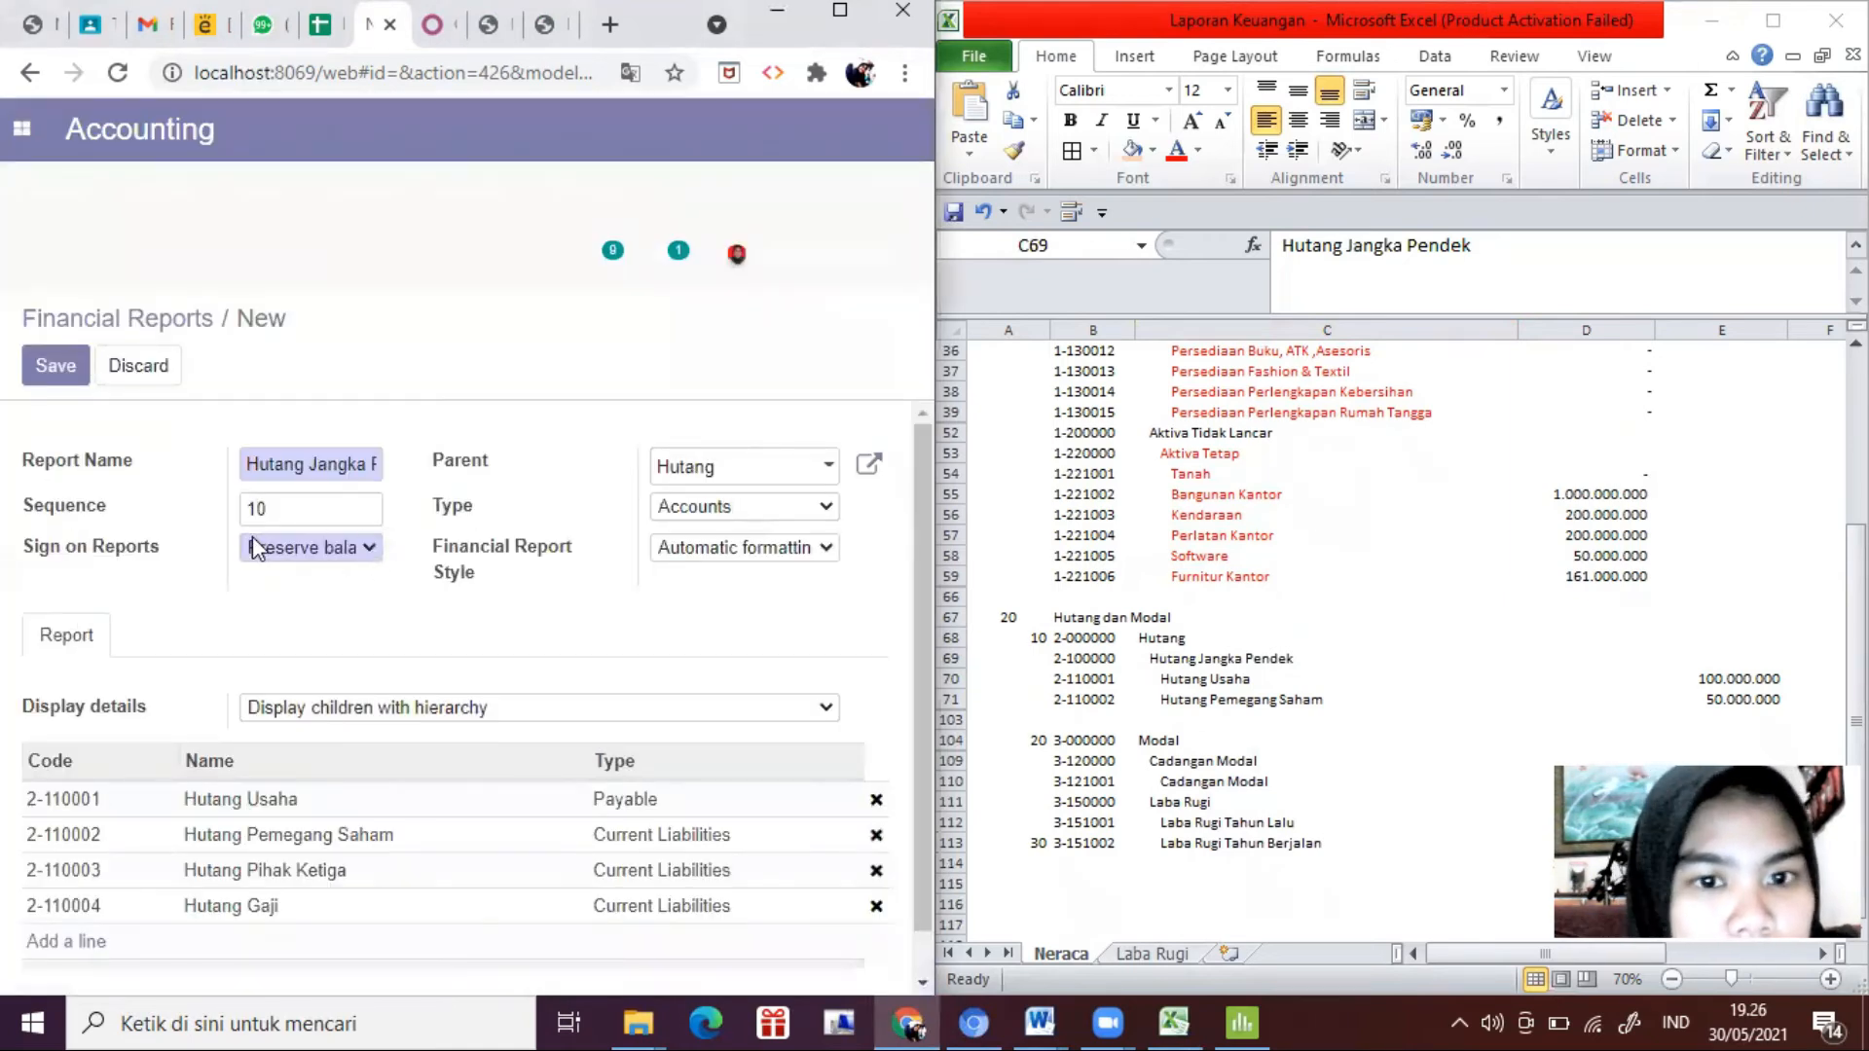
# Step: Set the sign on reports to Reverse balance sign and save the Hutang Jangka Pendek report
pyautogui.click(309, 550)
pyautogui.click(366, 574)
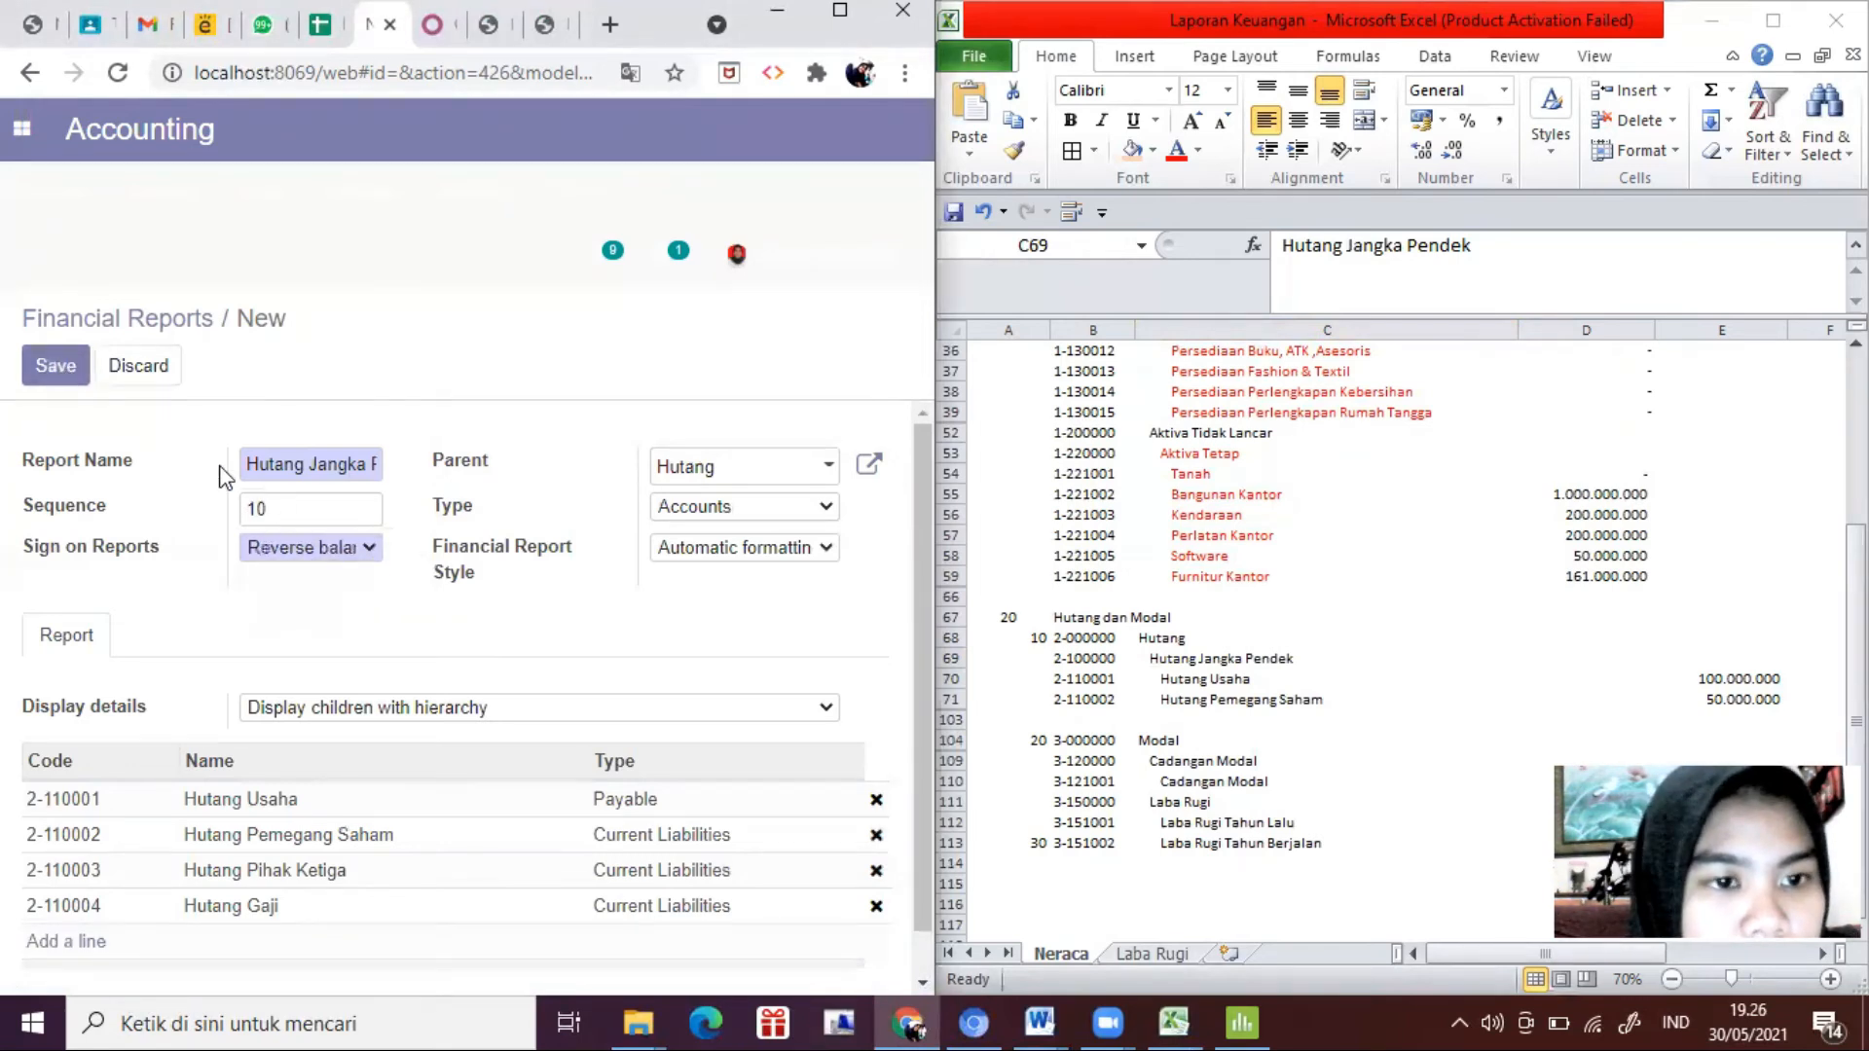
pyautogui.click(48, 368)
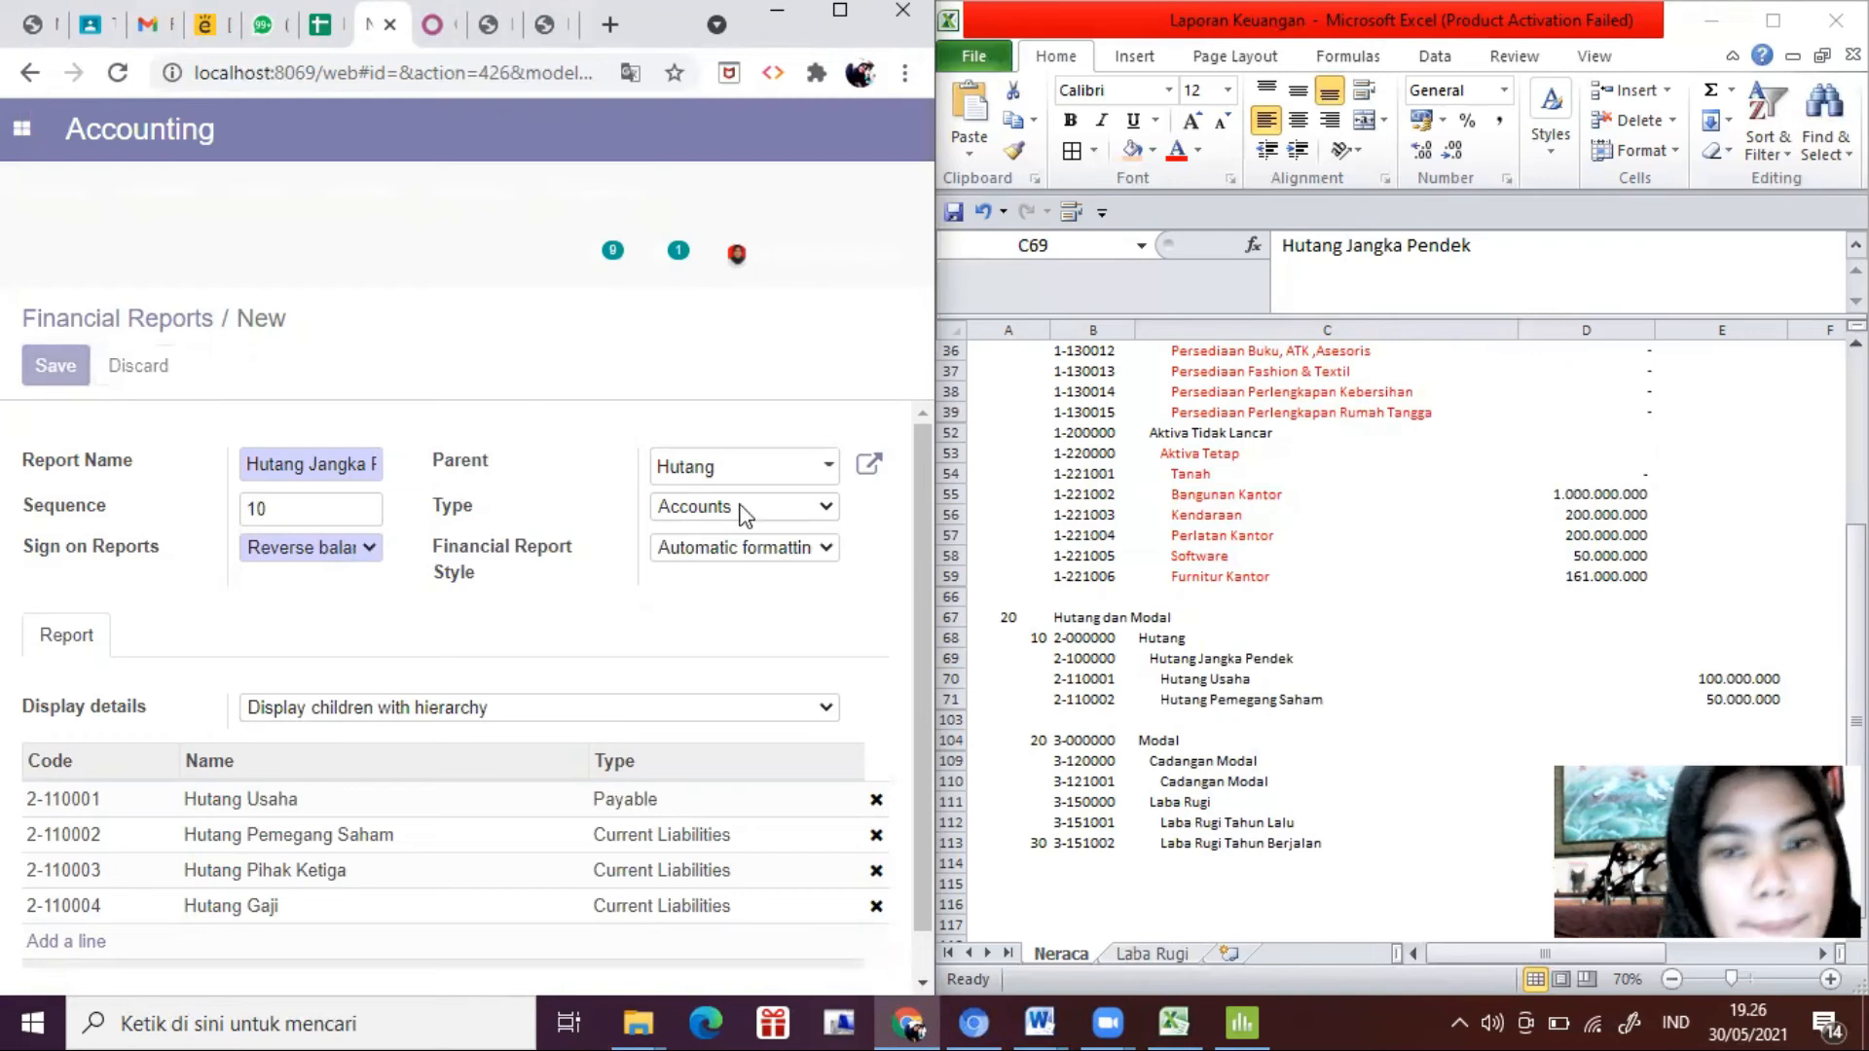
# Step: Colour the Hutang Usaha and Hutang Pemegang Saham accounts red in the Excel balance sheet
pyautogui.click(1118, 662)
pyautogui.moveTo(1217, 679); pyautogui.dragTo(1234, 681)
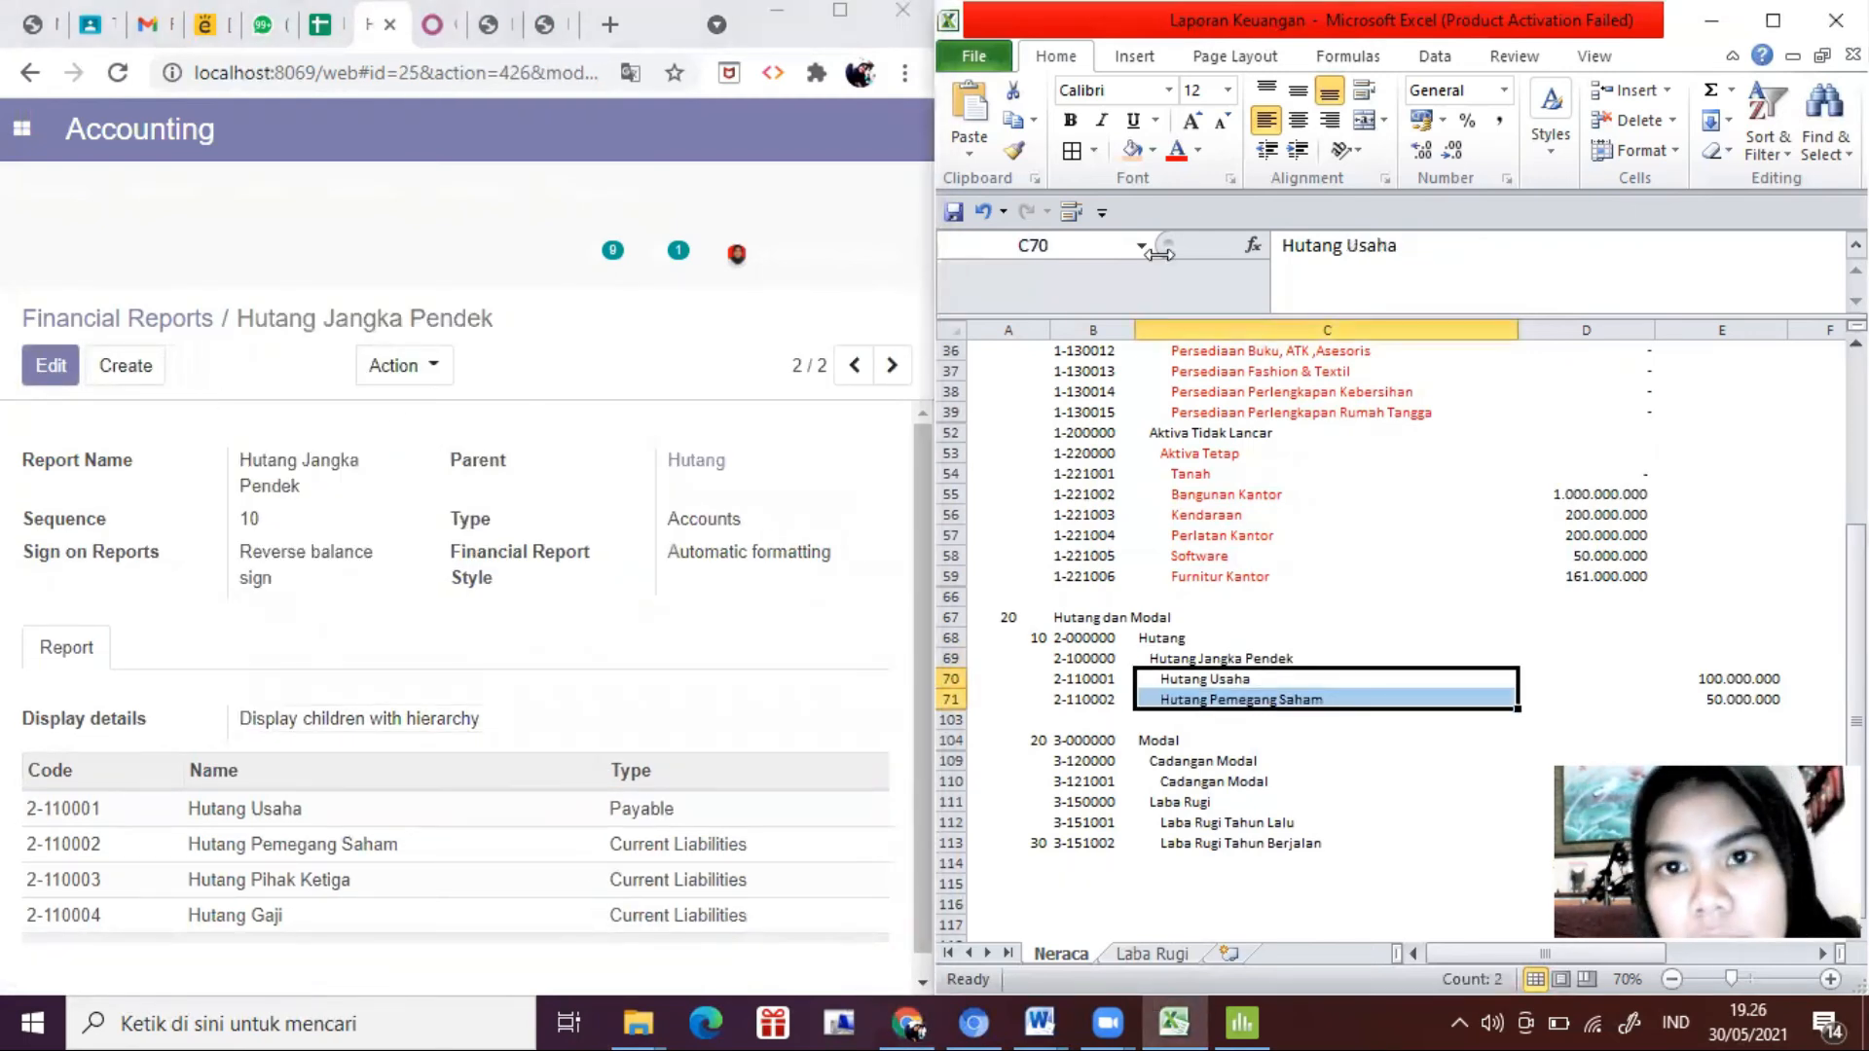
pyautogui.click(1186, 154)
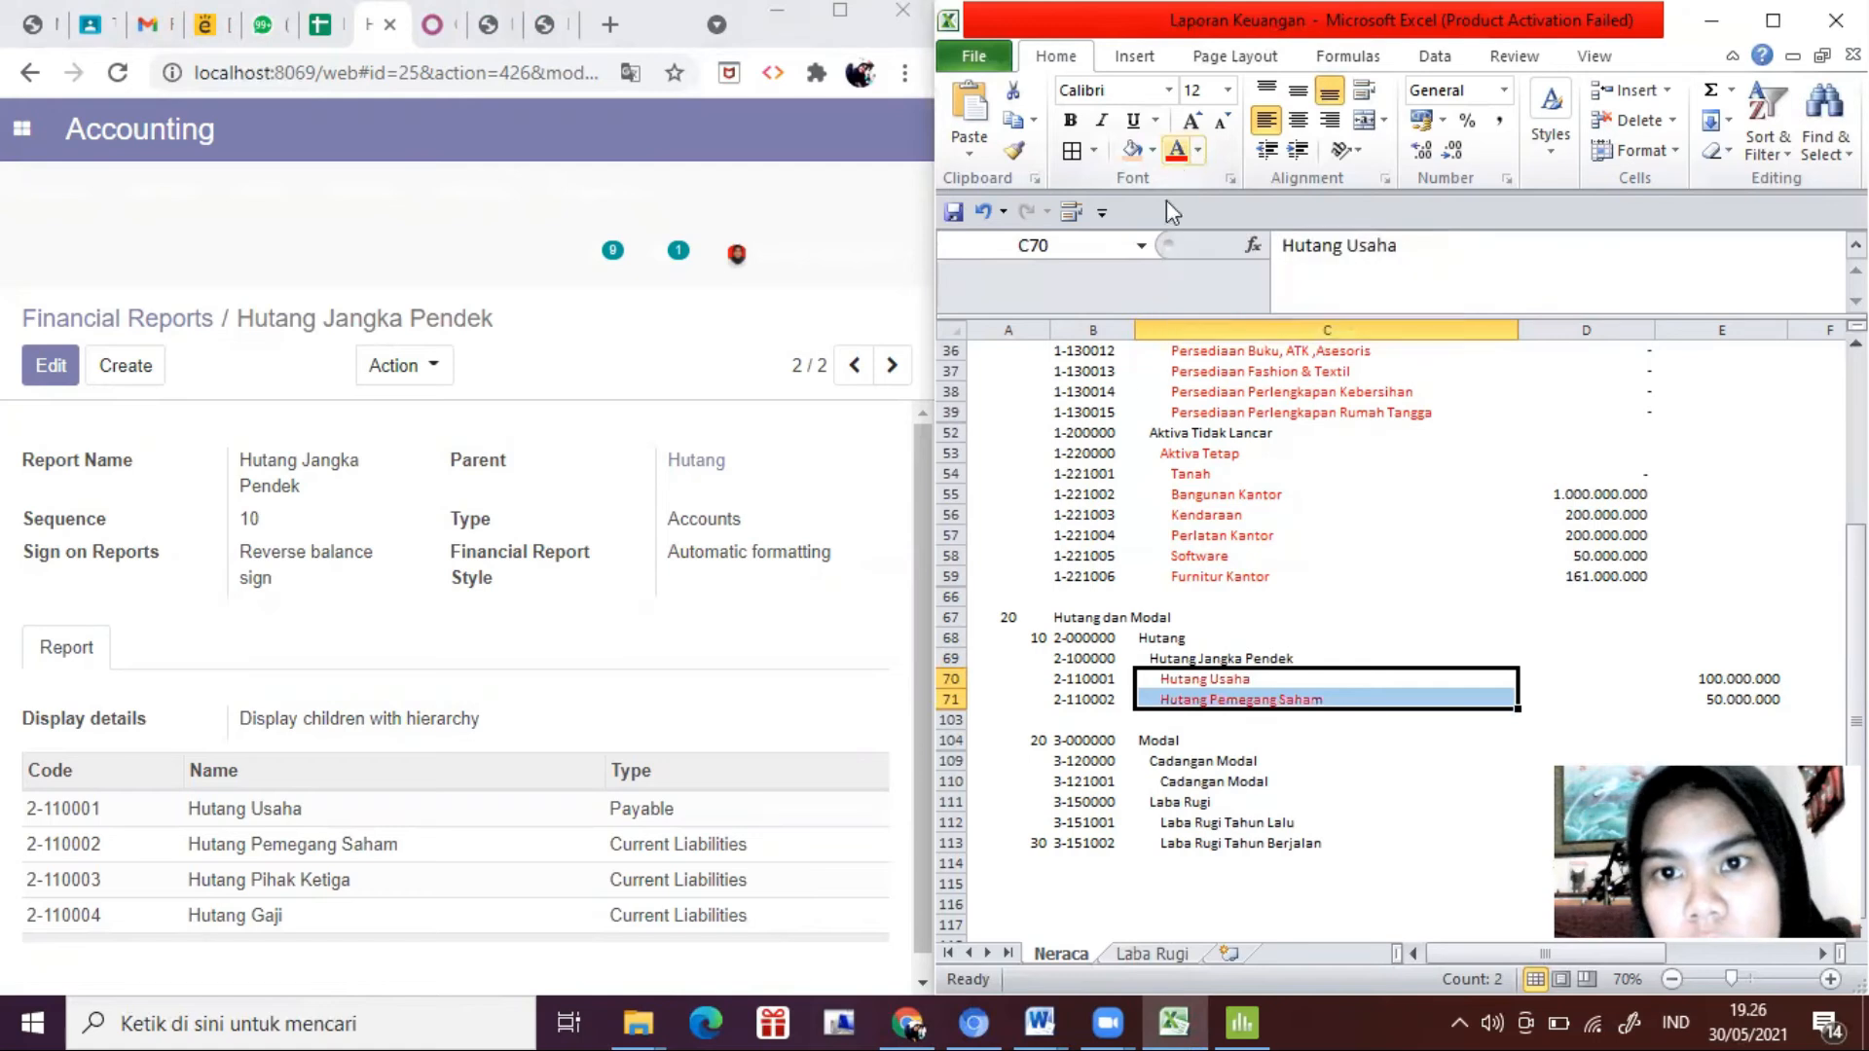
pyautogui.click(1190, 760)
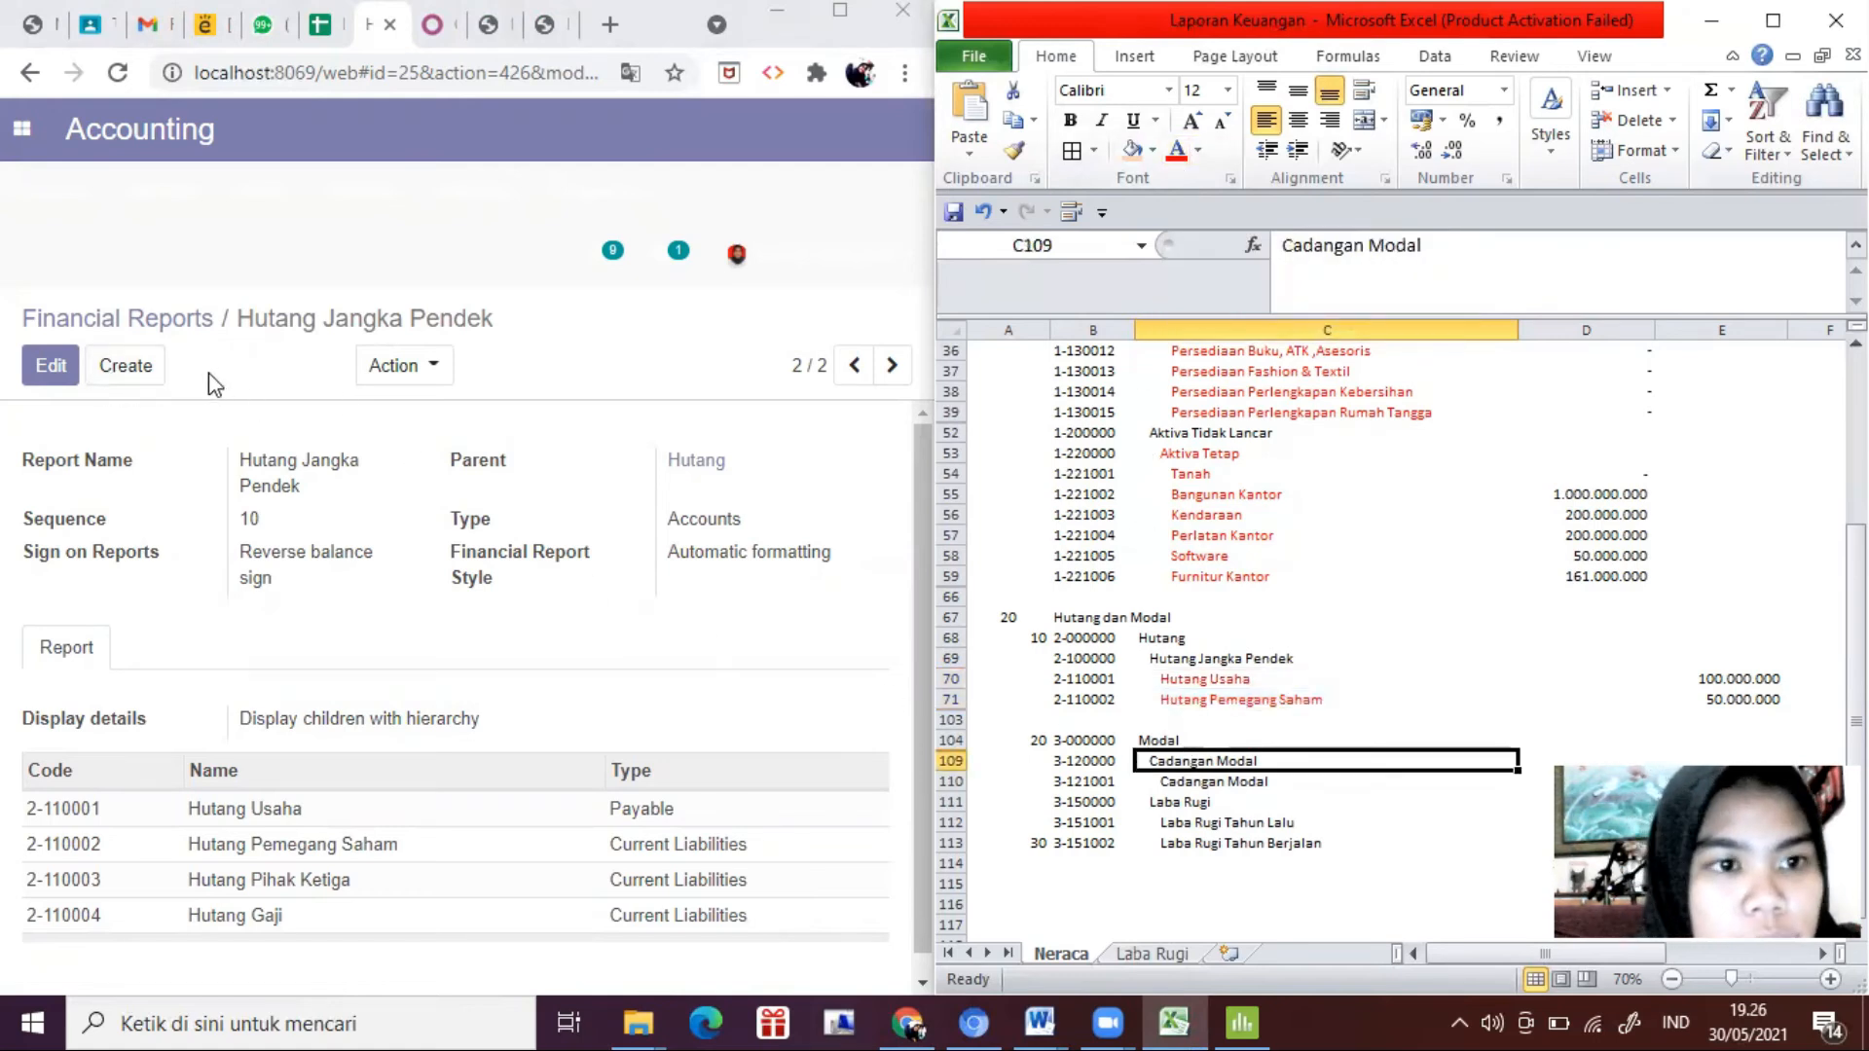
# Step: Start a new financial report in Odoo named Modal, with sequence 20 and parent Hutang dan Modal
pyautogui.click(141, 383)
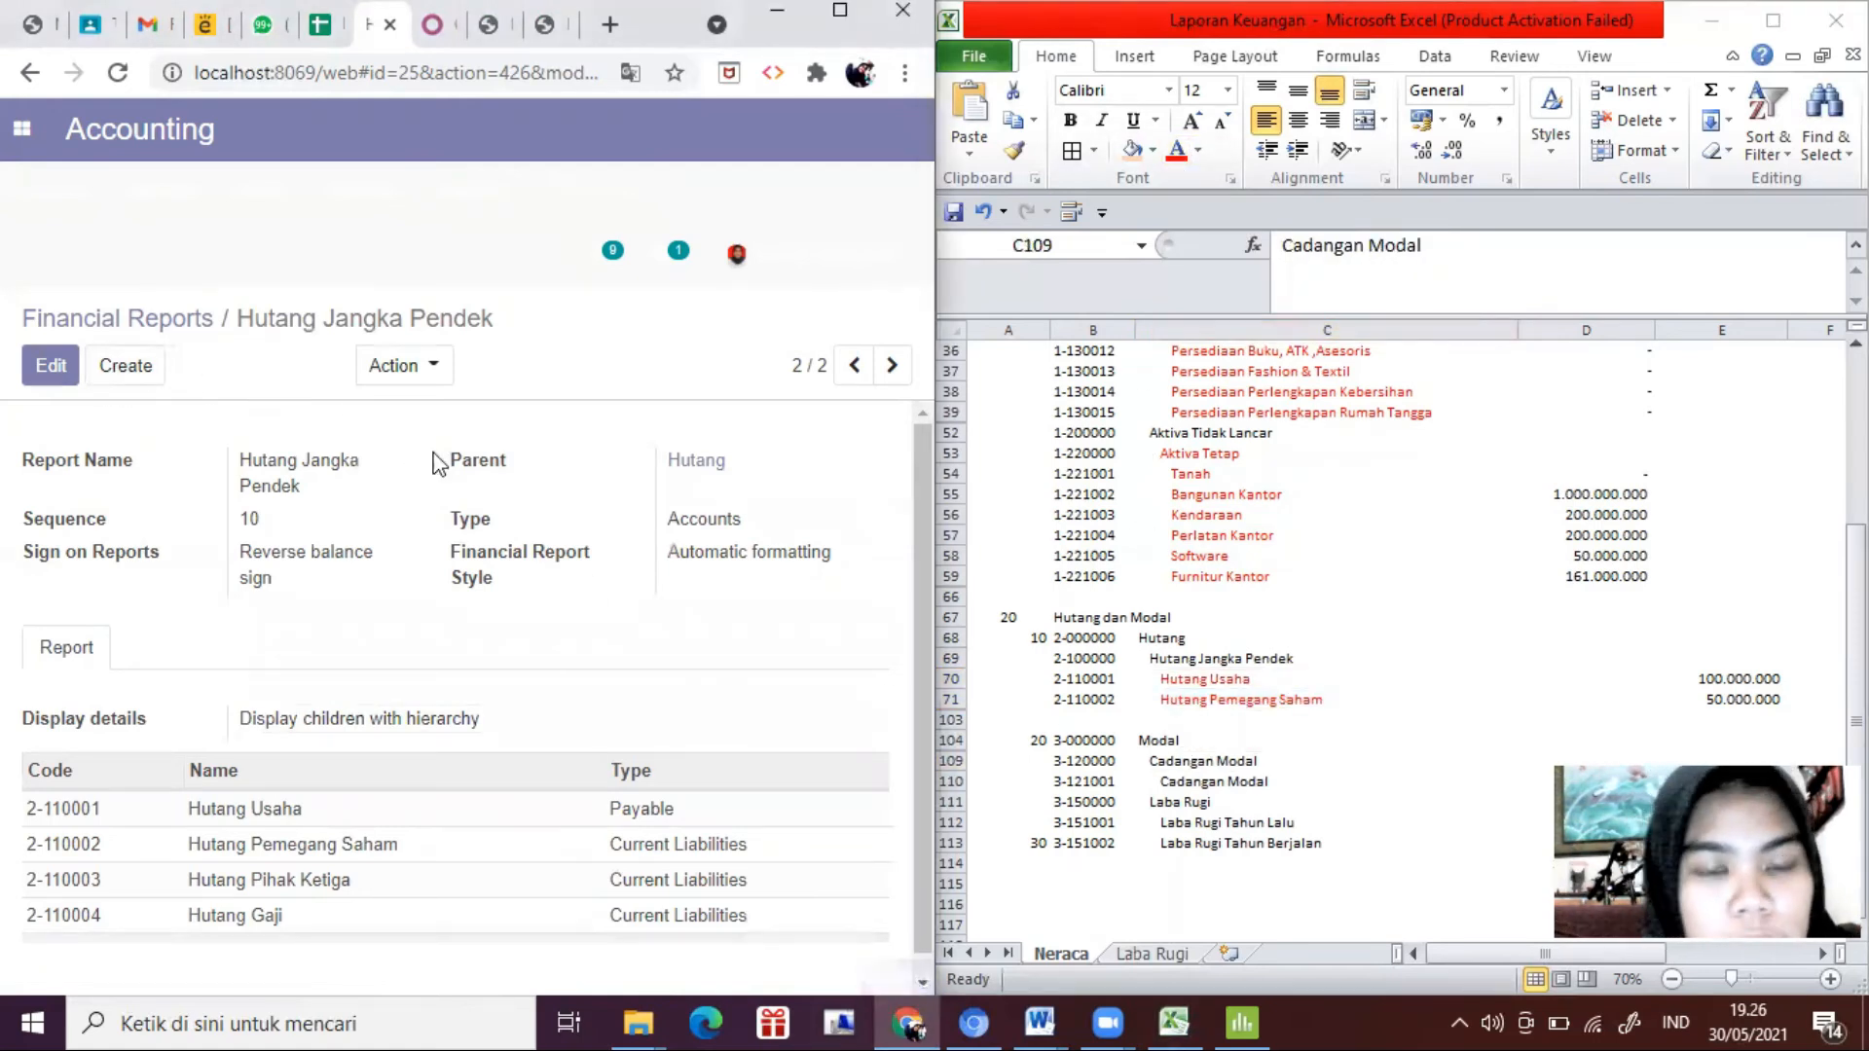
pyautogui.write('Modal')
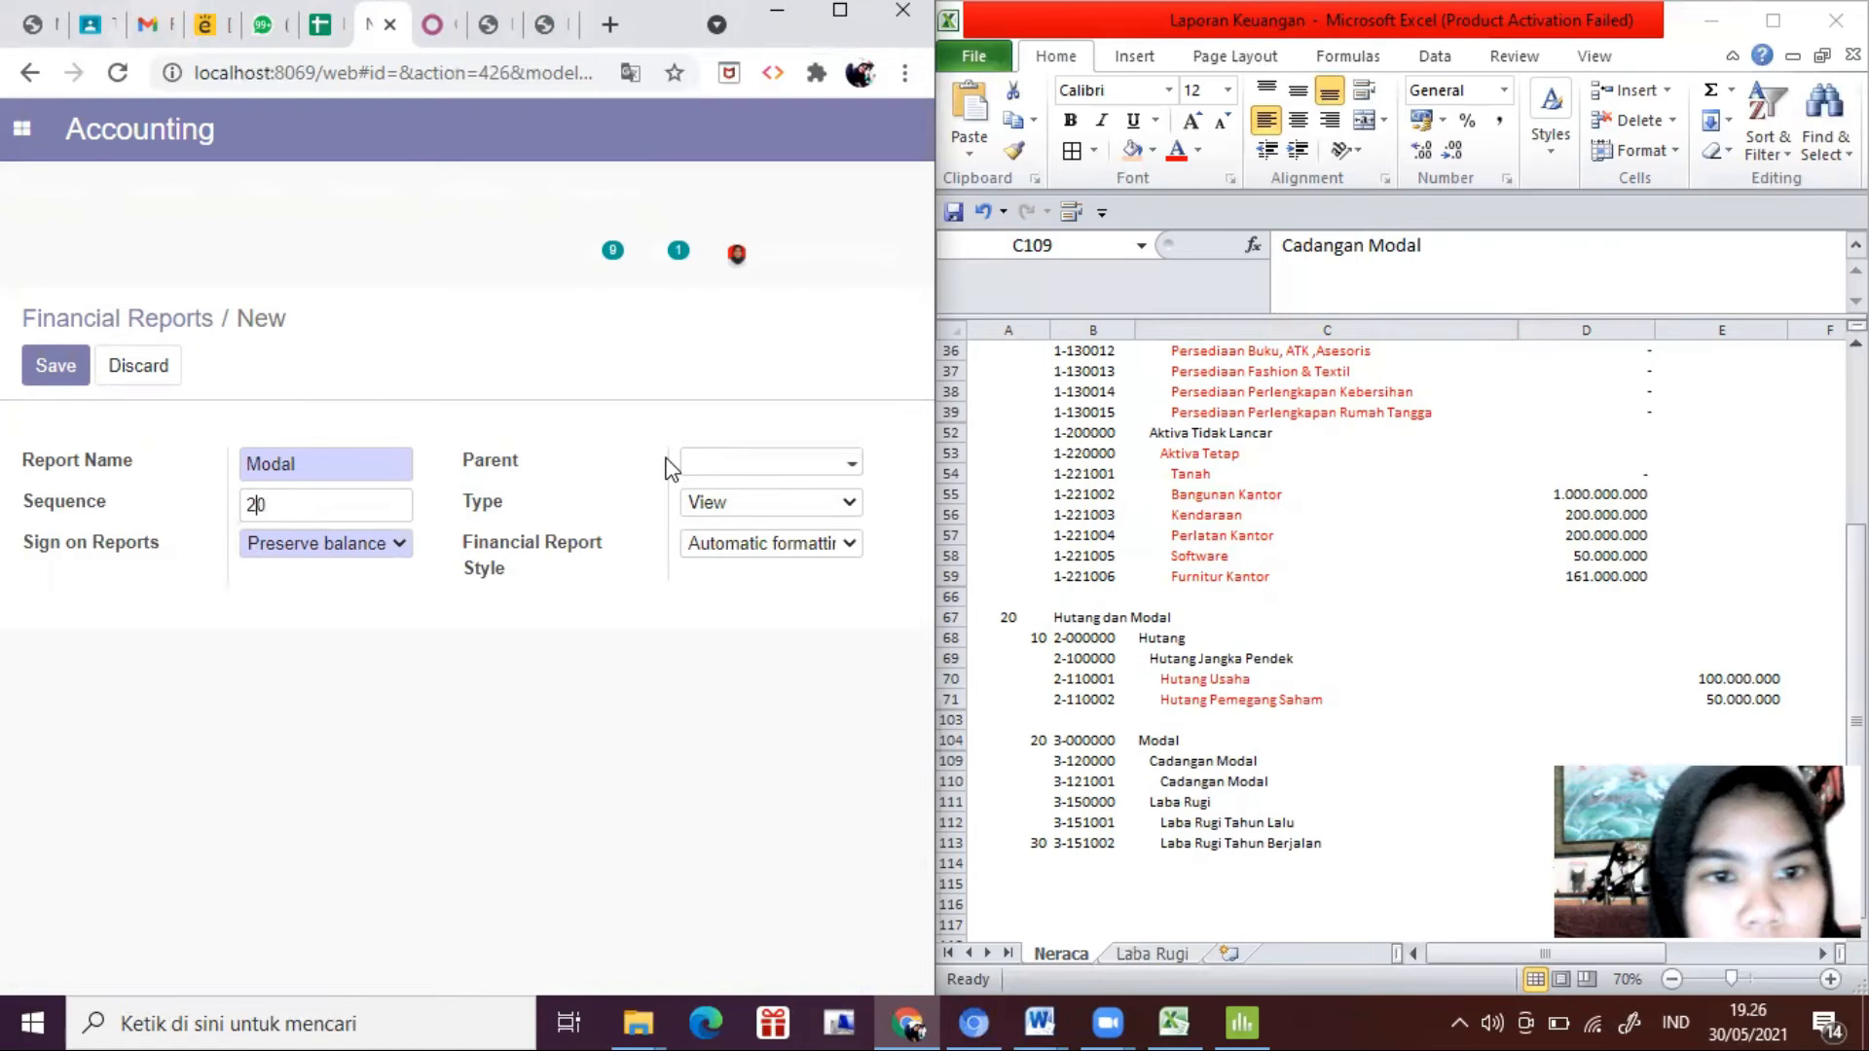
pyautogui.click(765, 464)
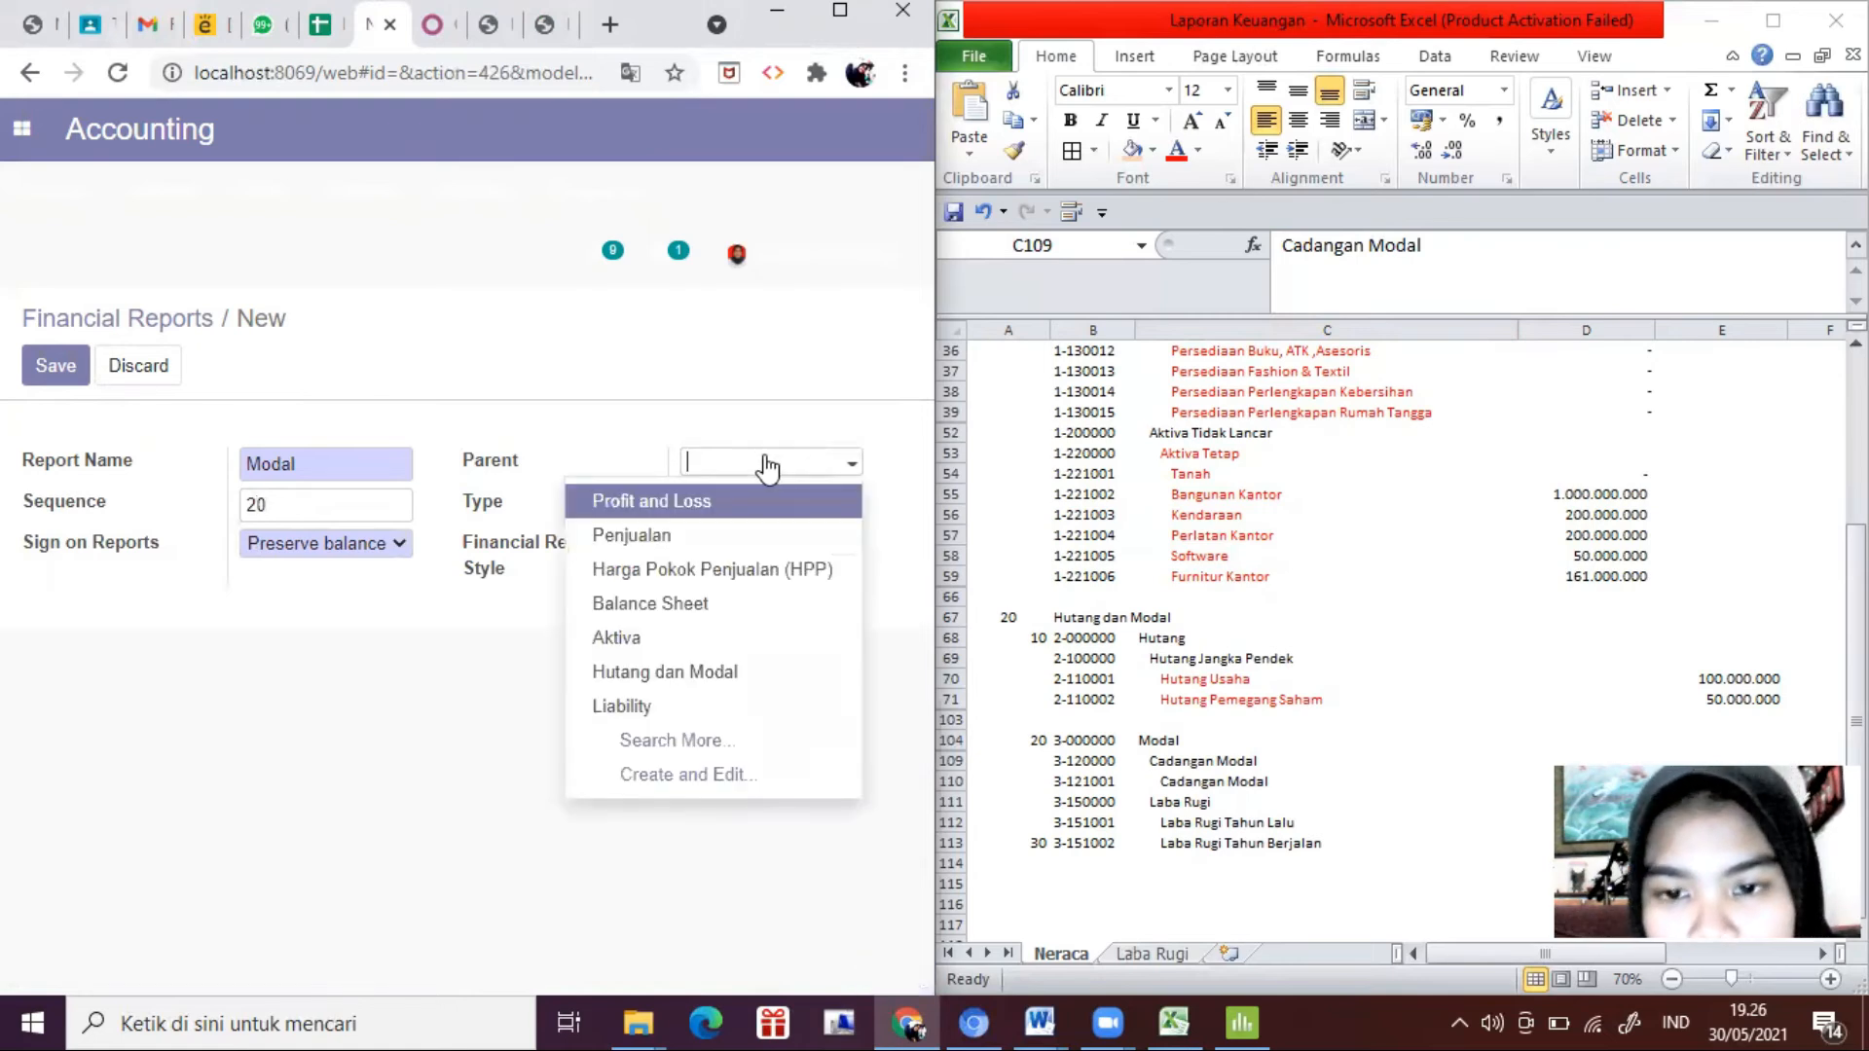
pyautogui.click(672, 671)
# Step: Check the Modal and Laba Rugi rows in the Excel sheet, then save the Modal report in Odoo
pyautogui.click(1281, 759)
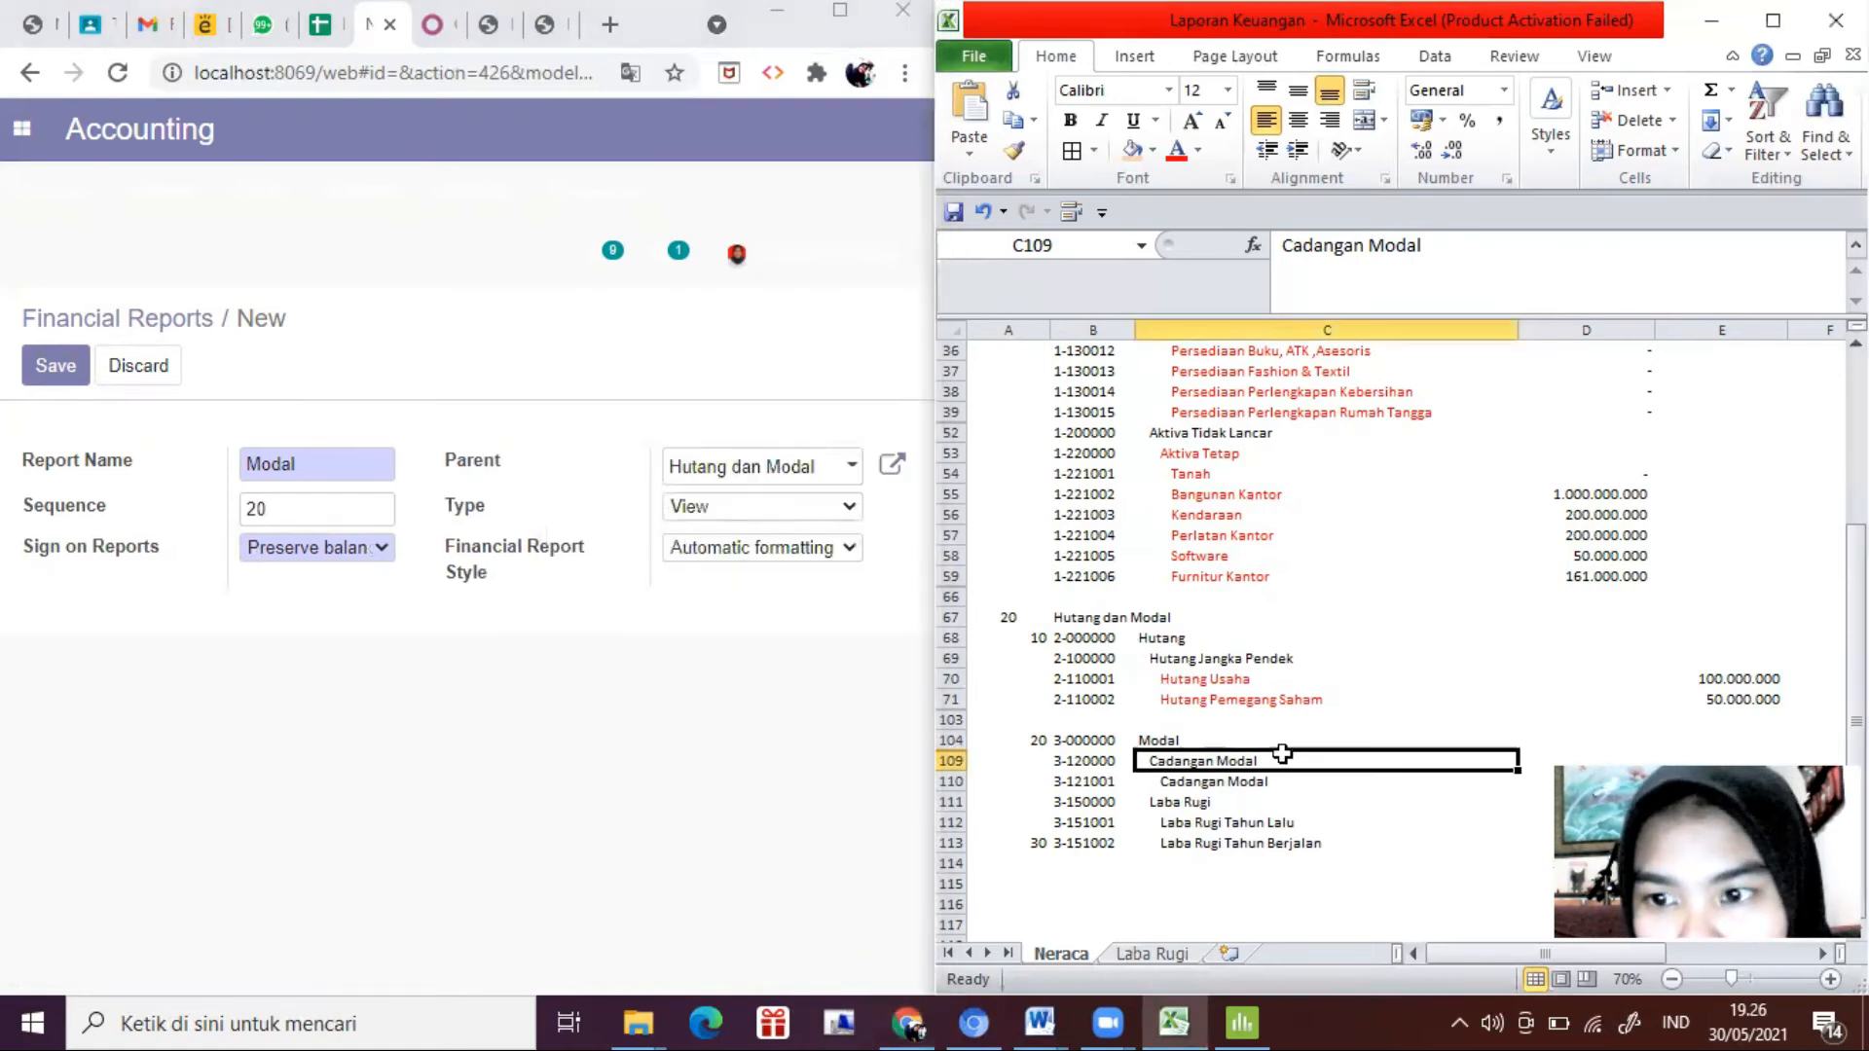
pyautogui.scroll(-1, 1281, 759)
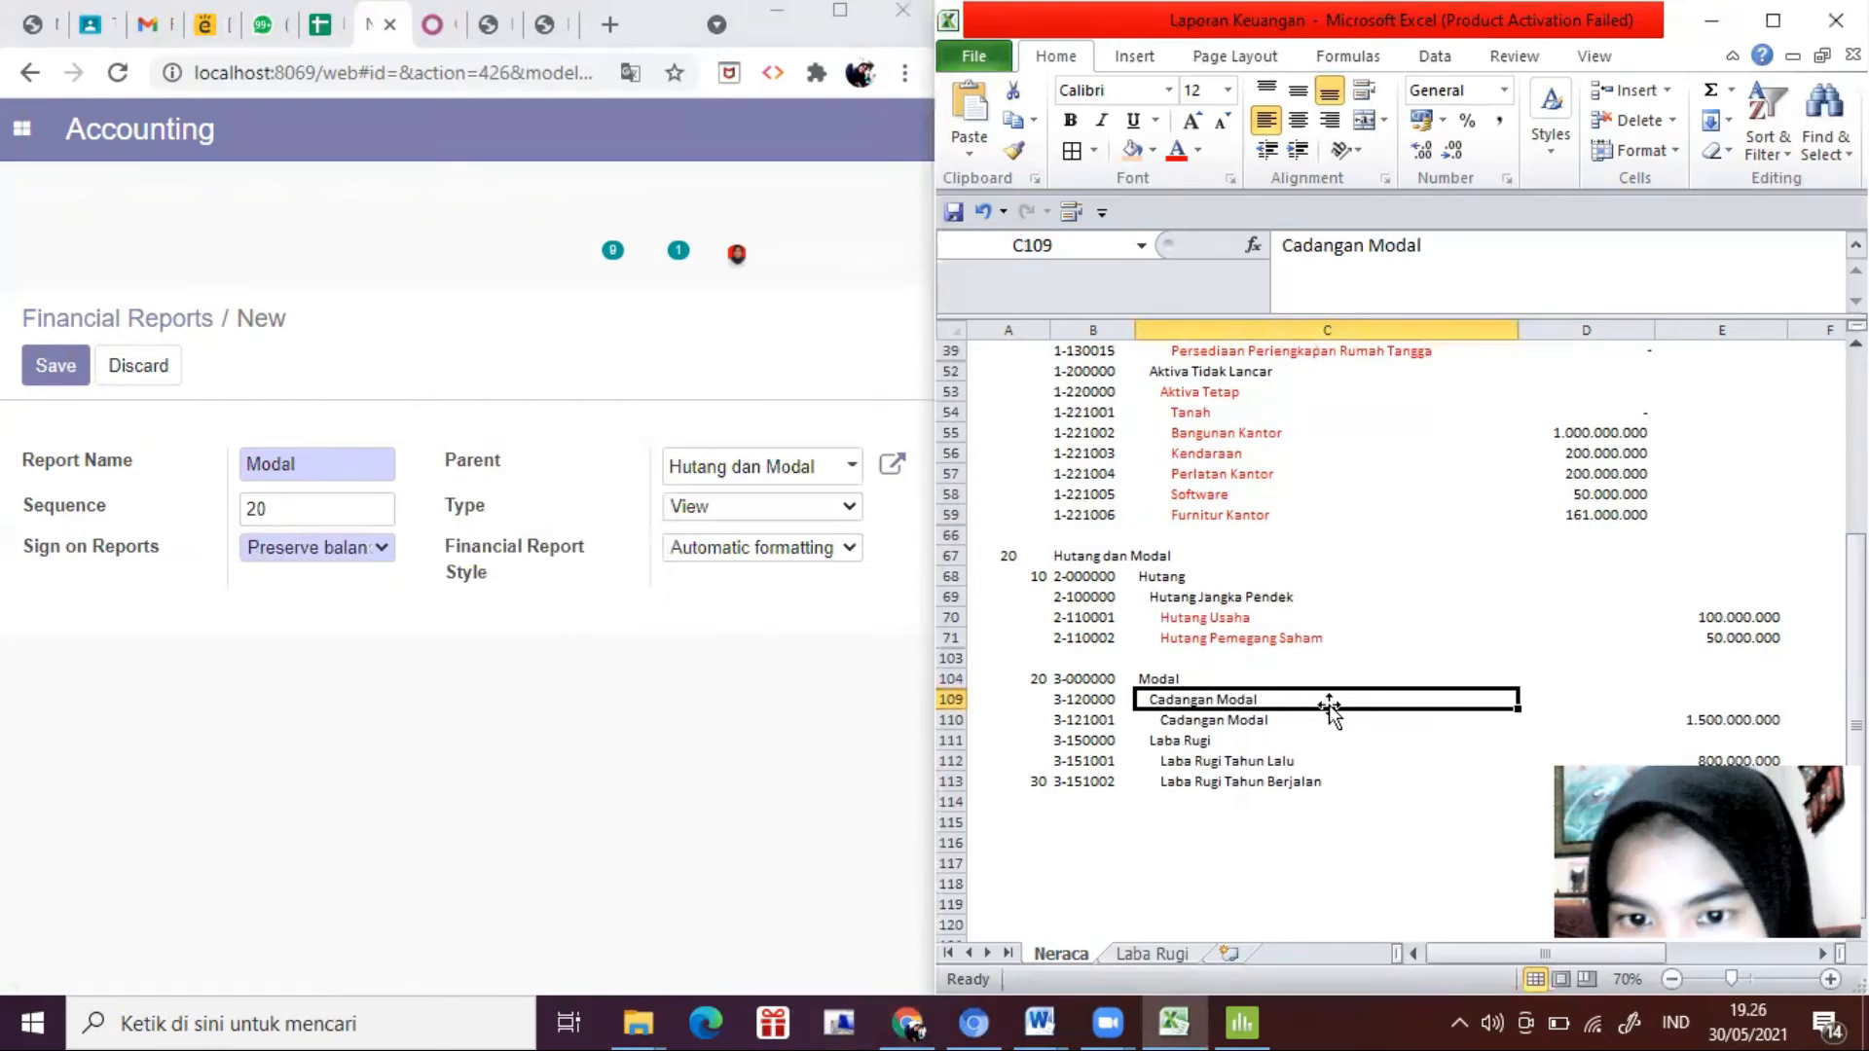
pyautogui.scroll(-2, 1324, 705)
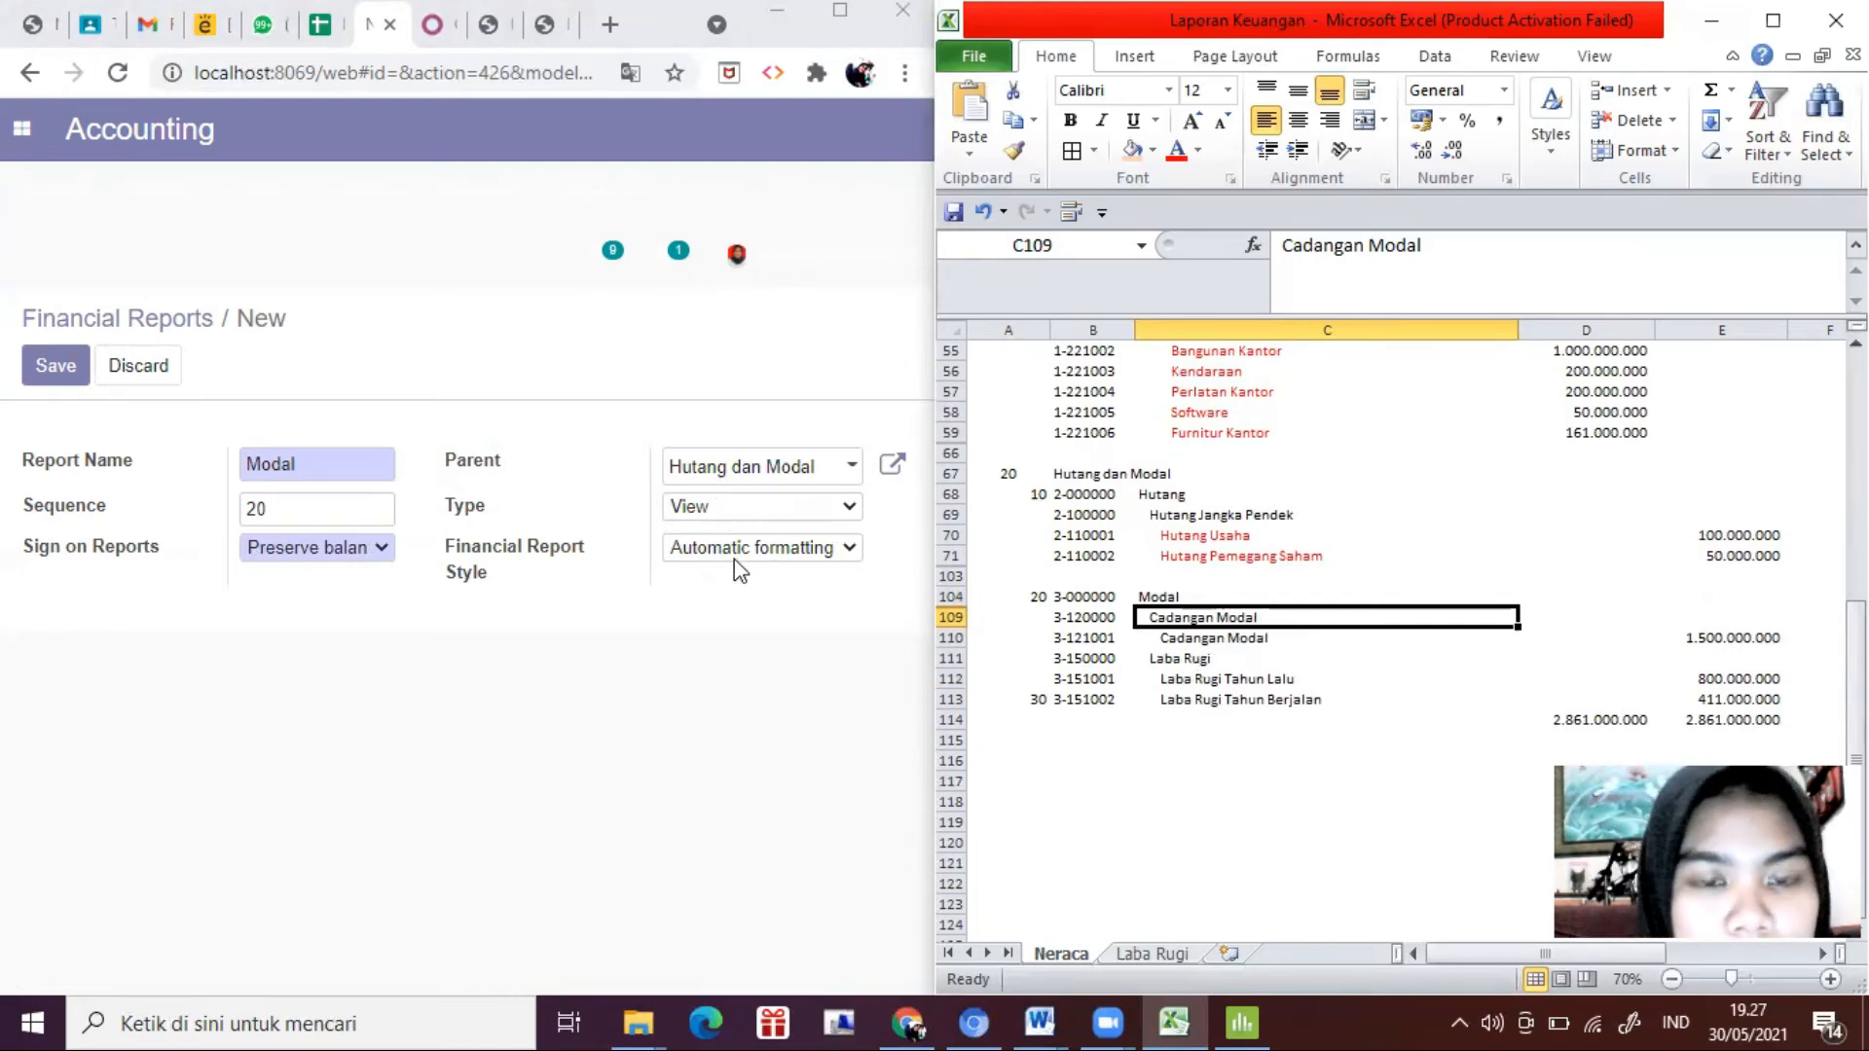
pyautogui.scroll(-1, 599, 613)
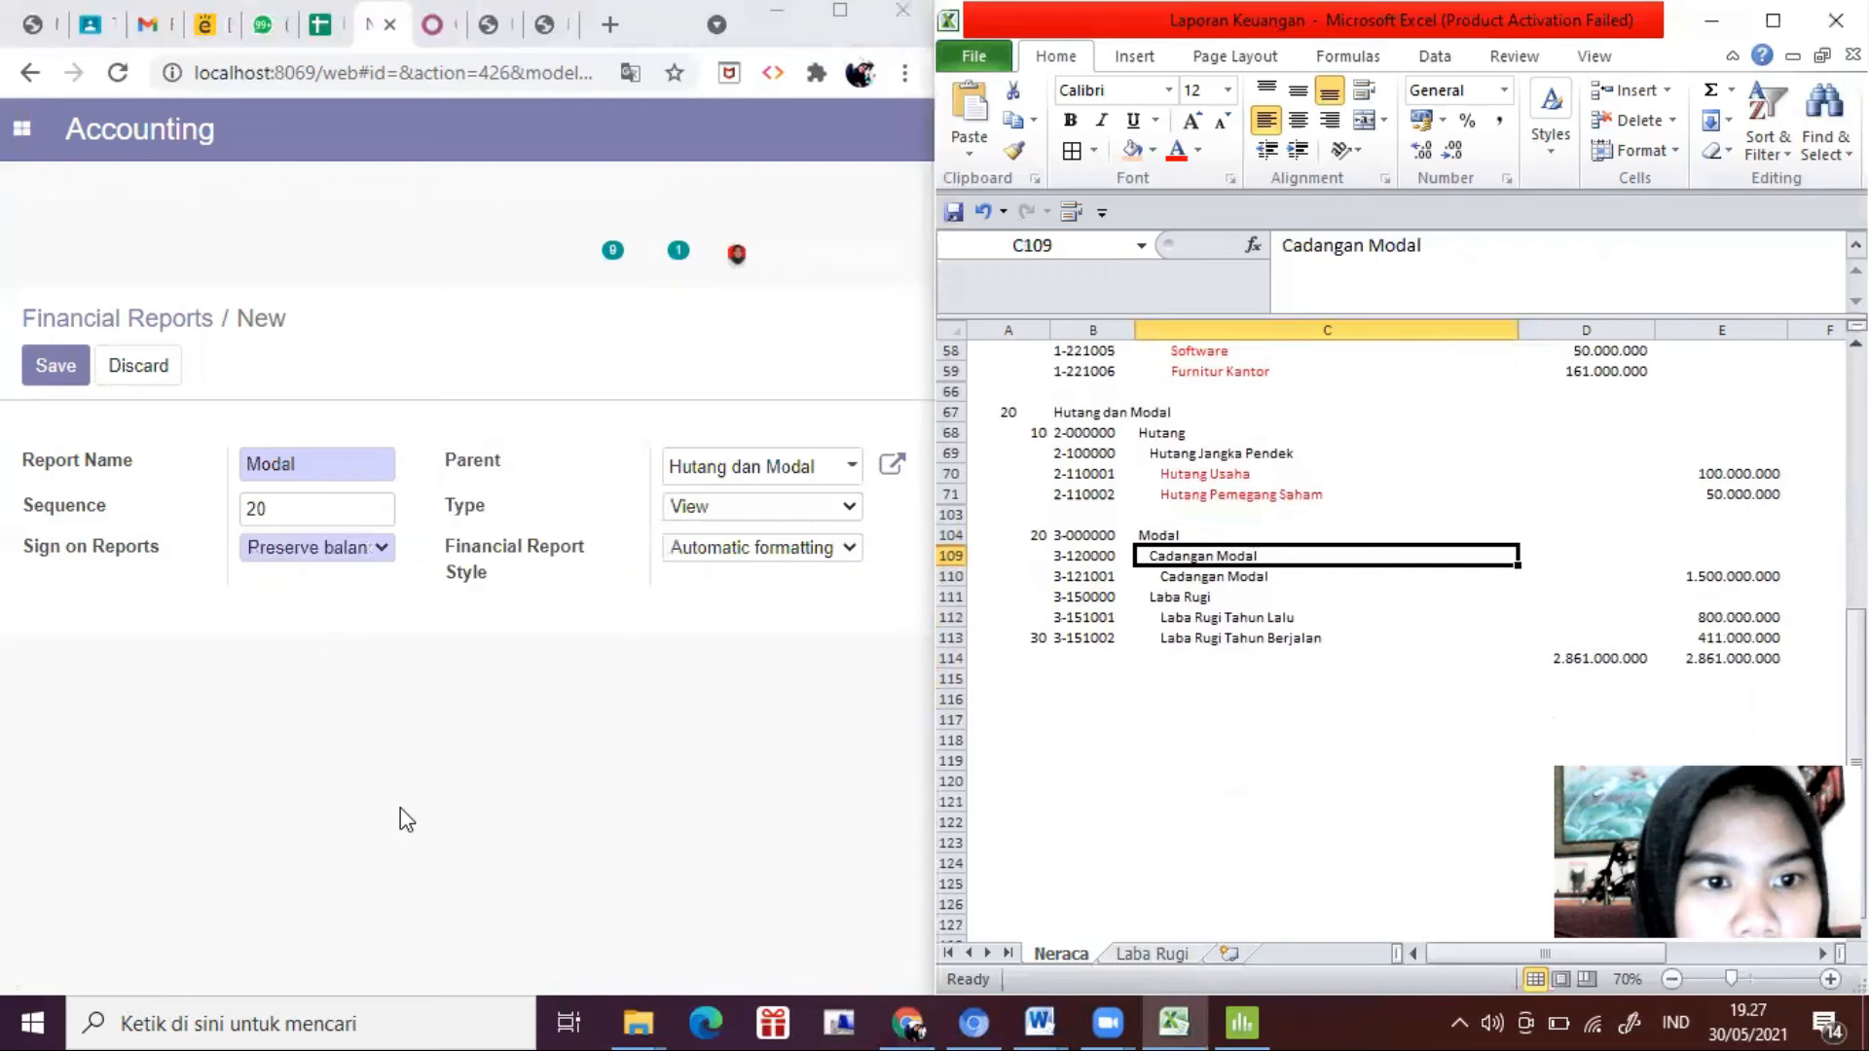
pyautogui.click(58, 369)
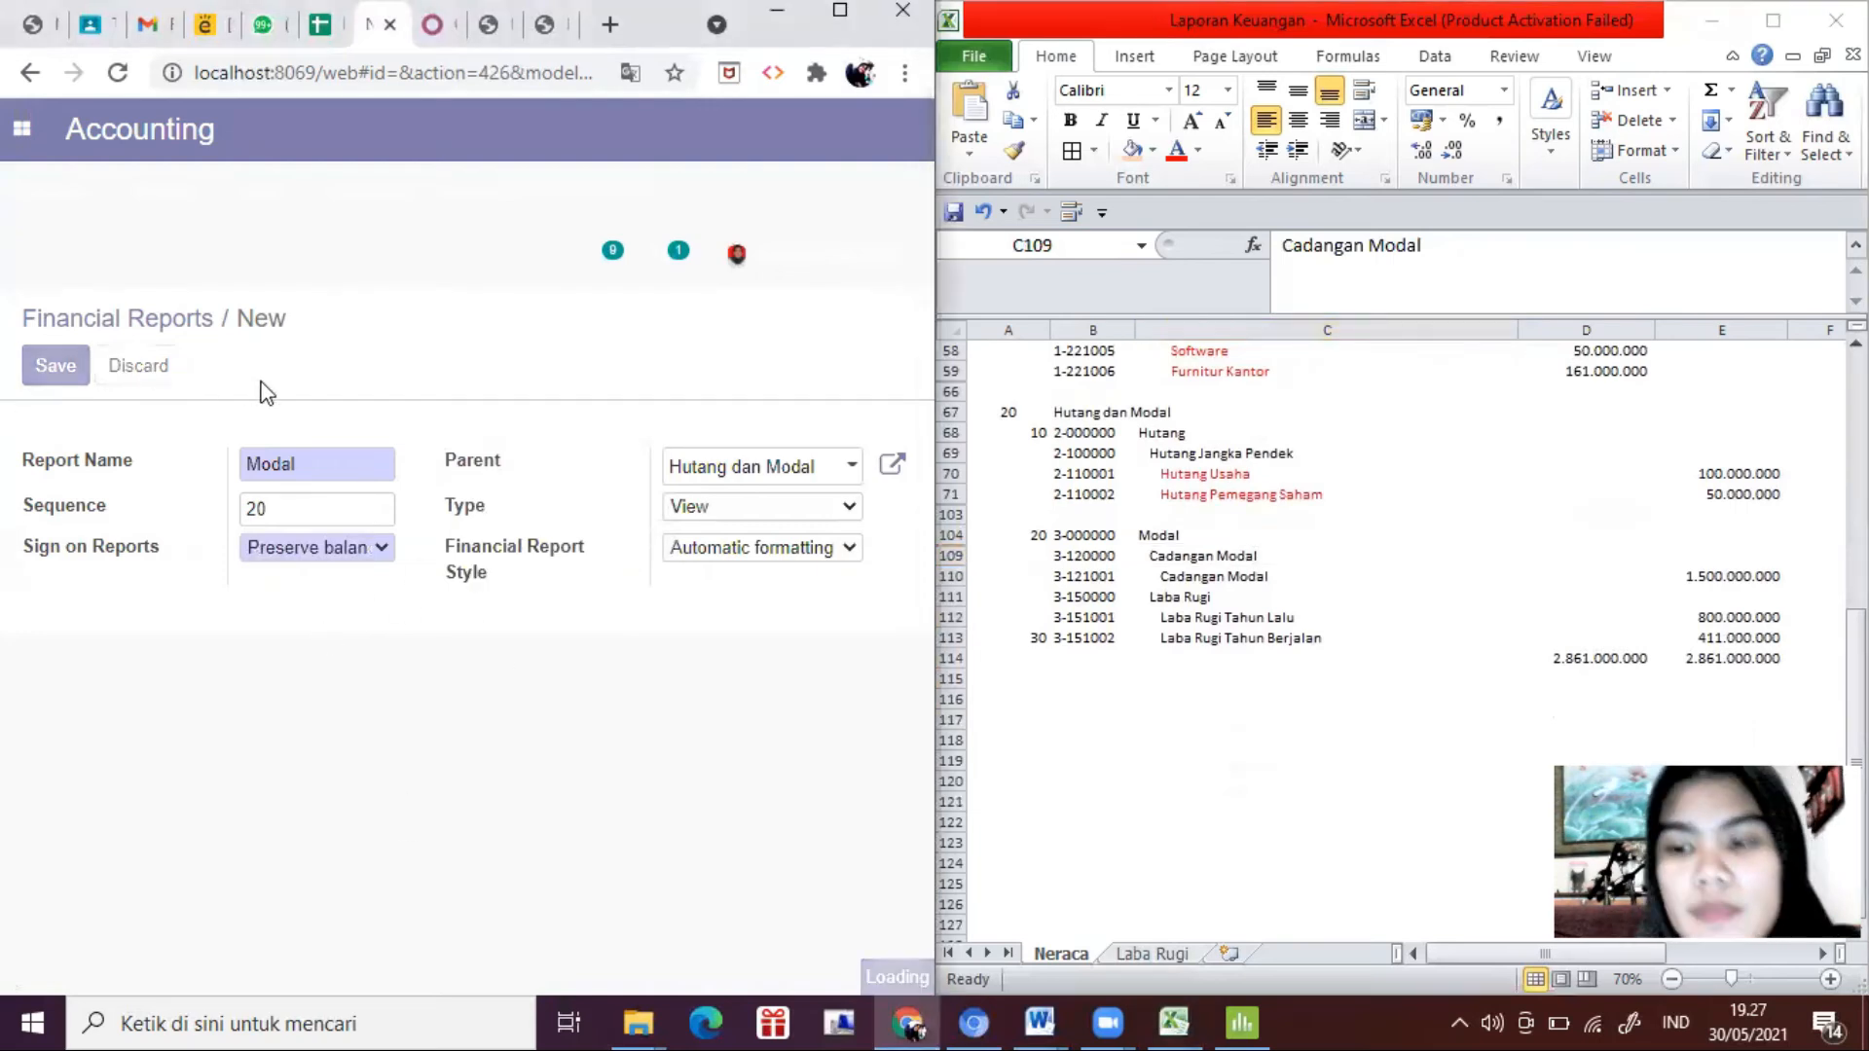
# Step: Start another financial report named Cadangan Modal, with sequence 20 and parent Modal
pyautogui.click(146, 366)
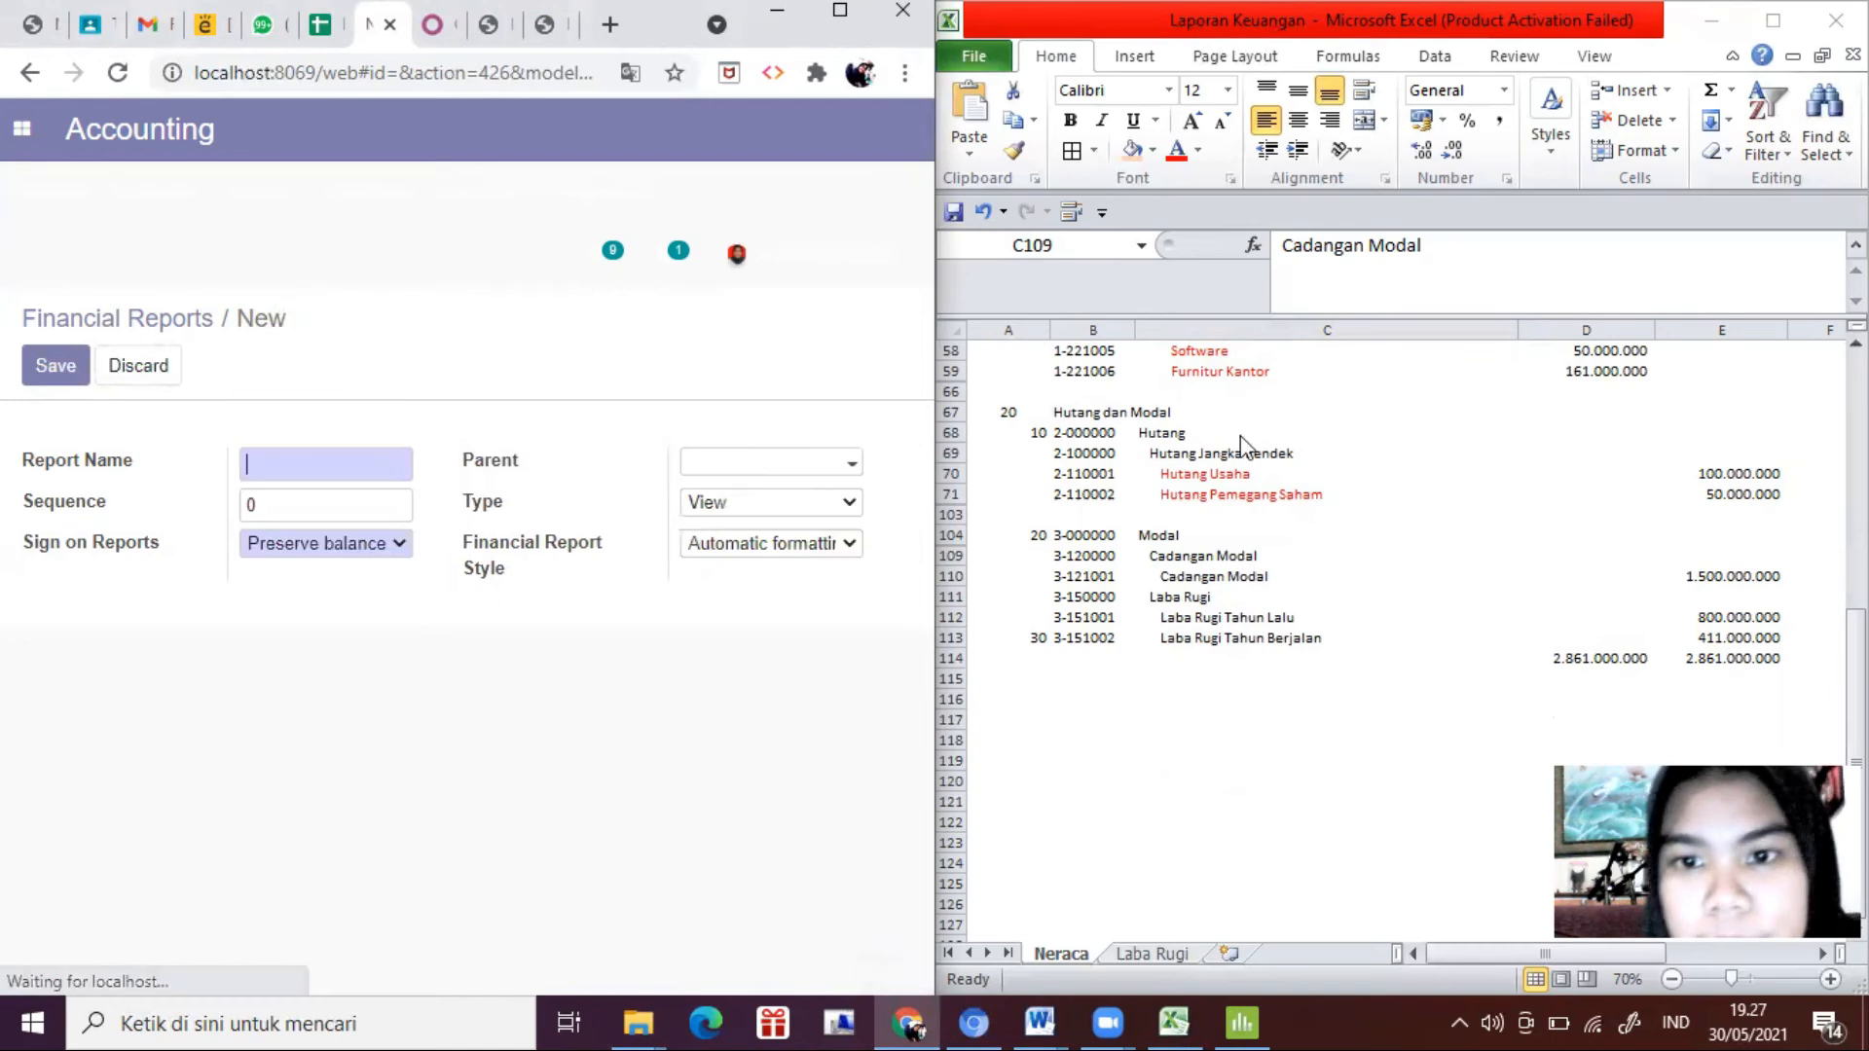
pyautogui.write('Cadangan Modal')
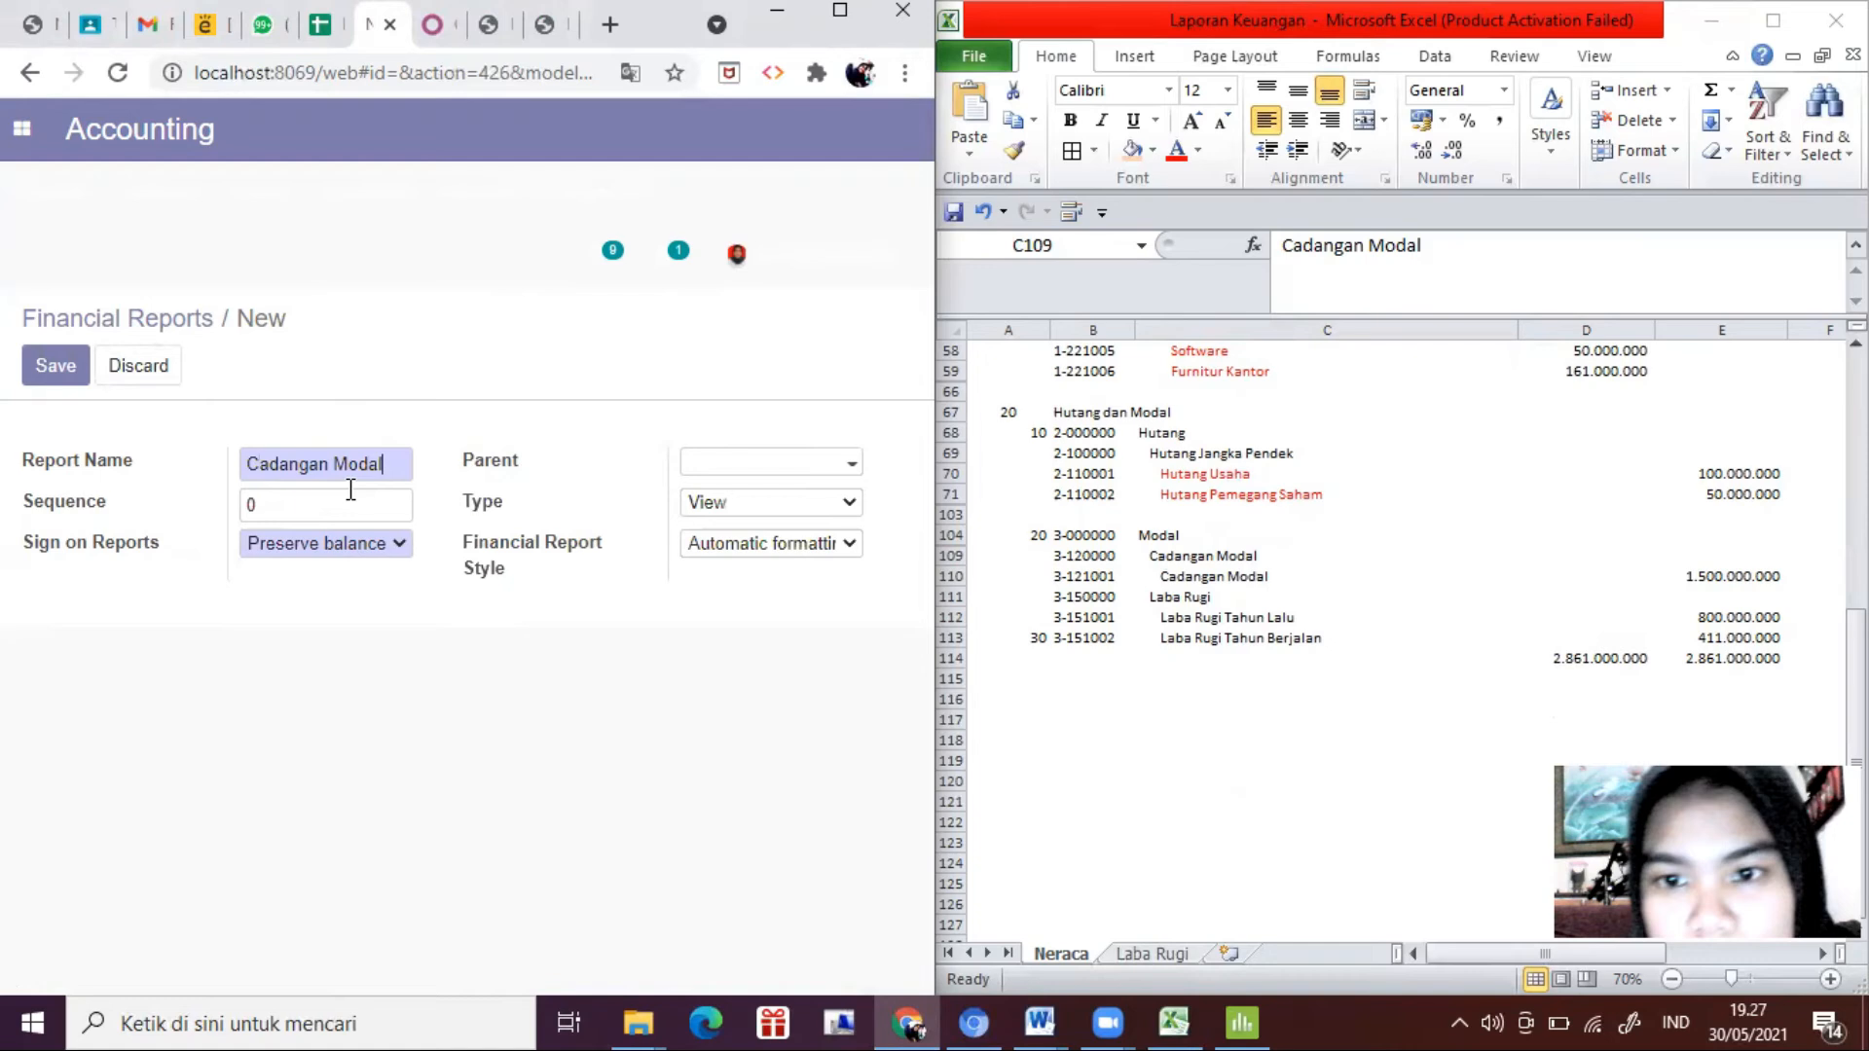
pyautogui.press('BackSpace')
pyautogui.write('20')
pyautogui.click(755, 477)
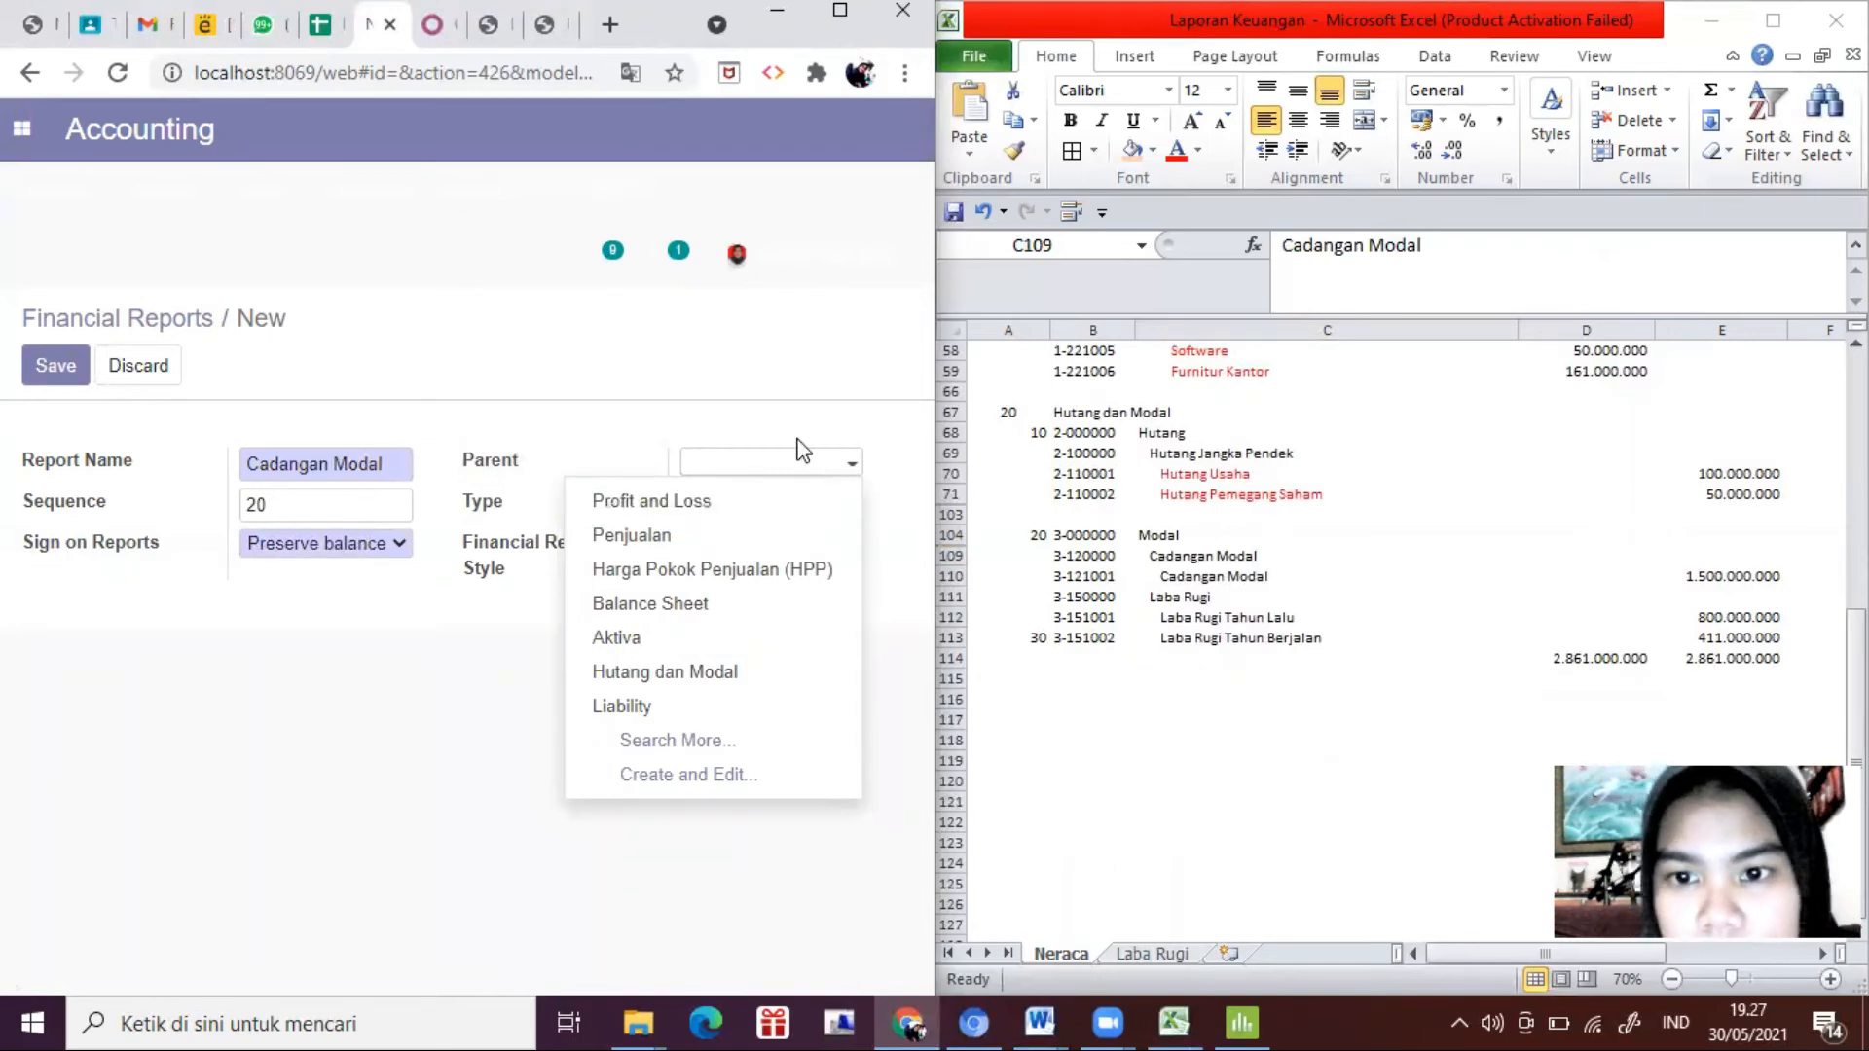
pyautogui.write('dal')
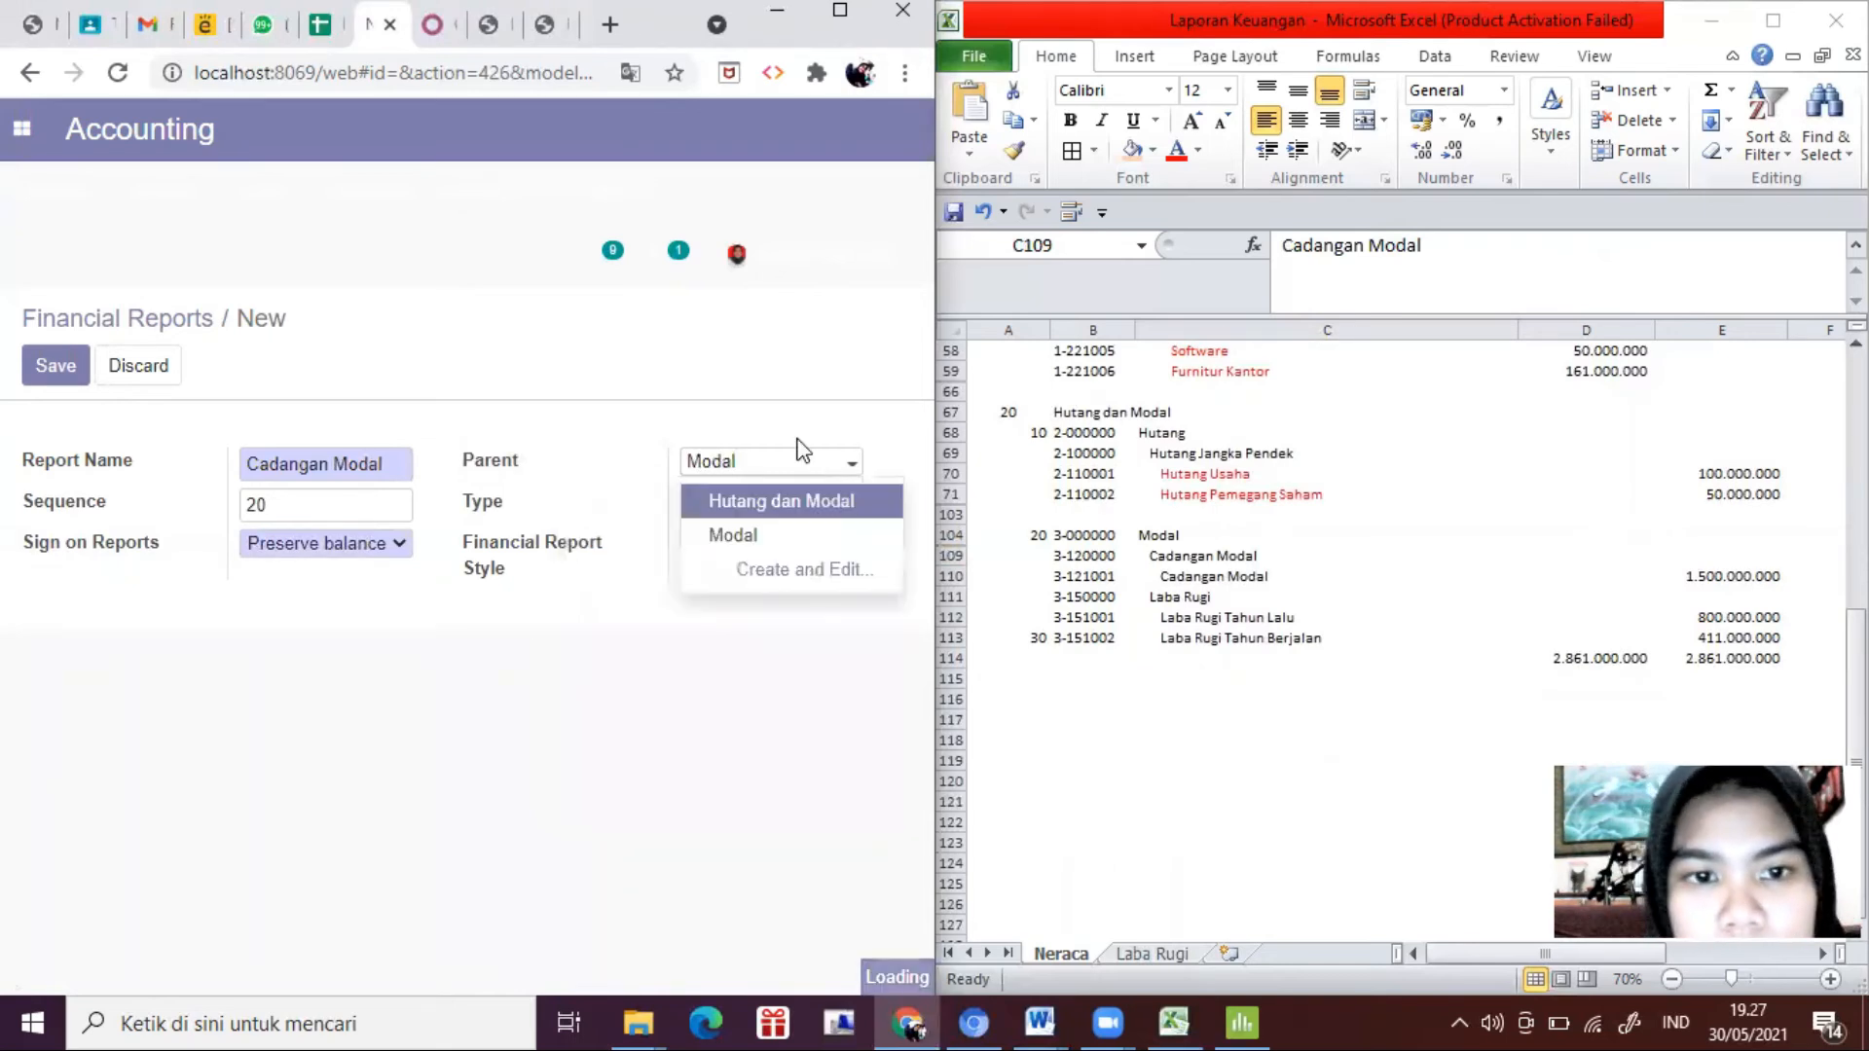
pyautogui.click(771, 540)
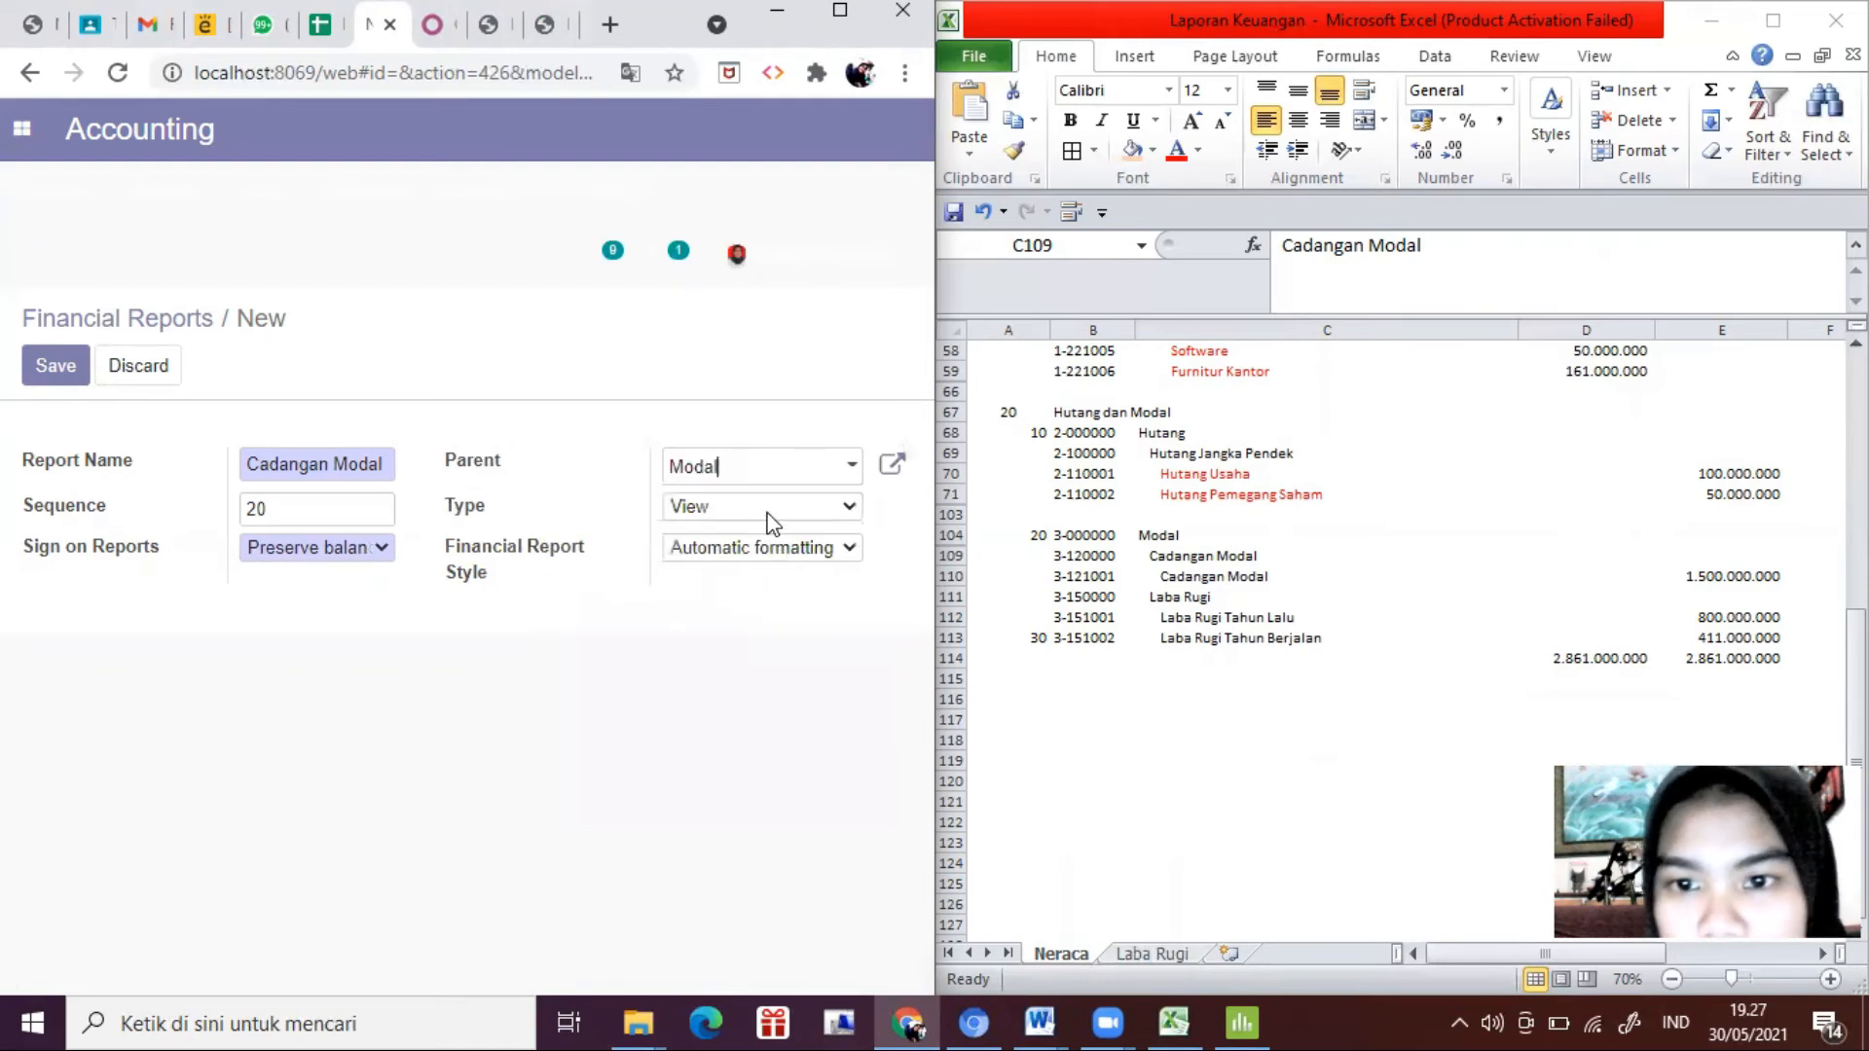
# Step: Set the Cadangan Modal report's type to Accounts and add account 3-121001 Cadangan Modal to it
pyautogui.click(771, 510)
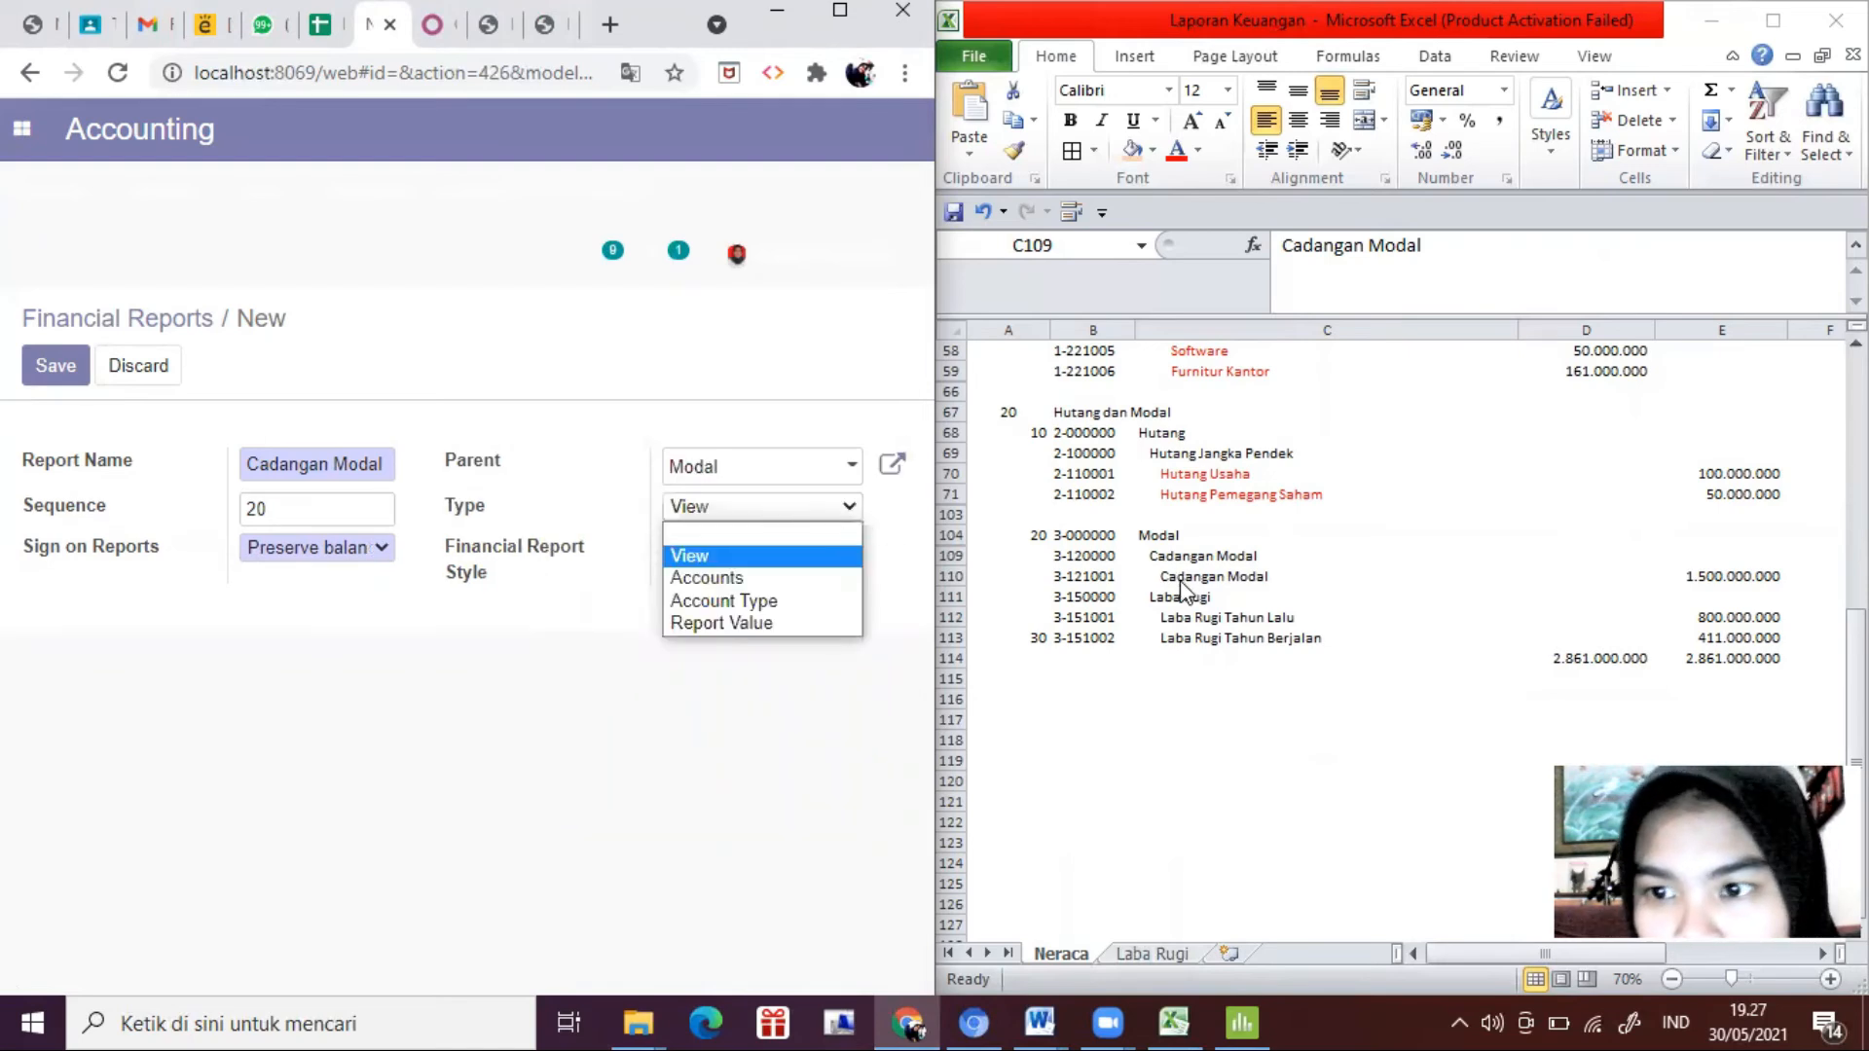
pyautogui.click(734, 577)
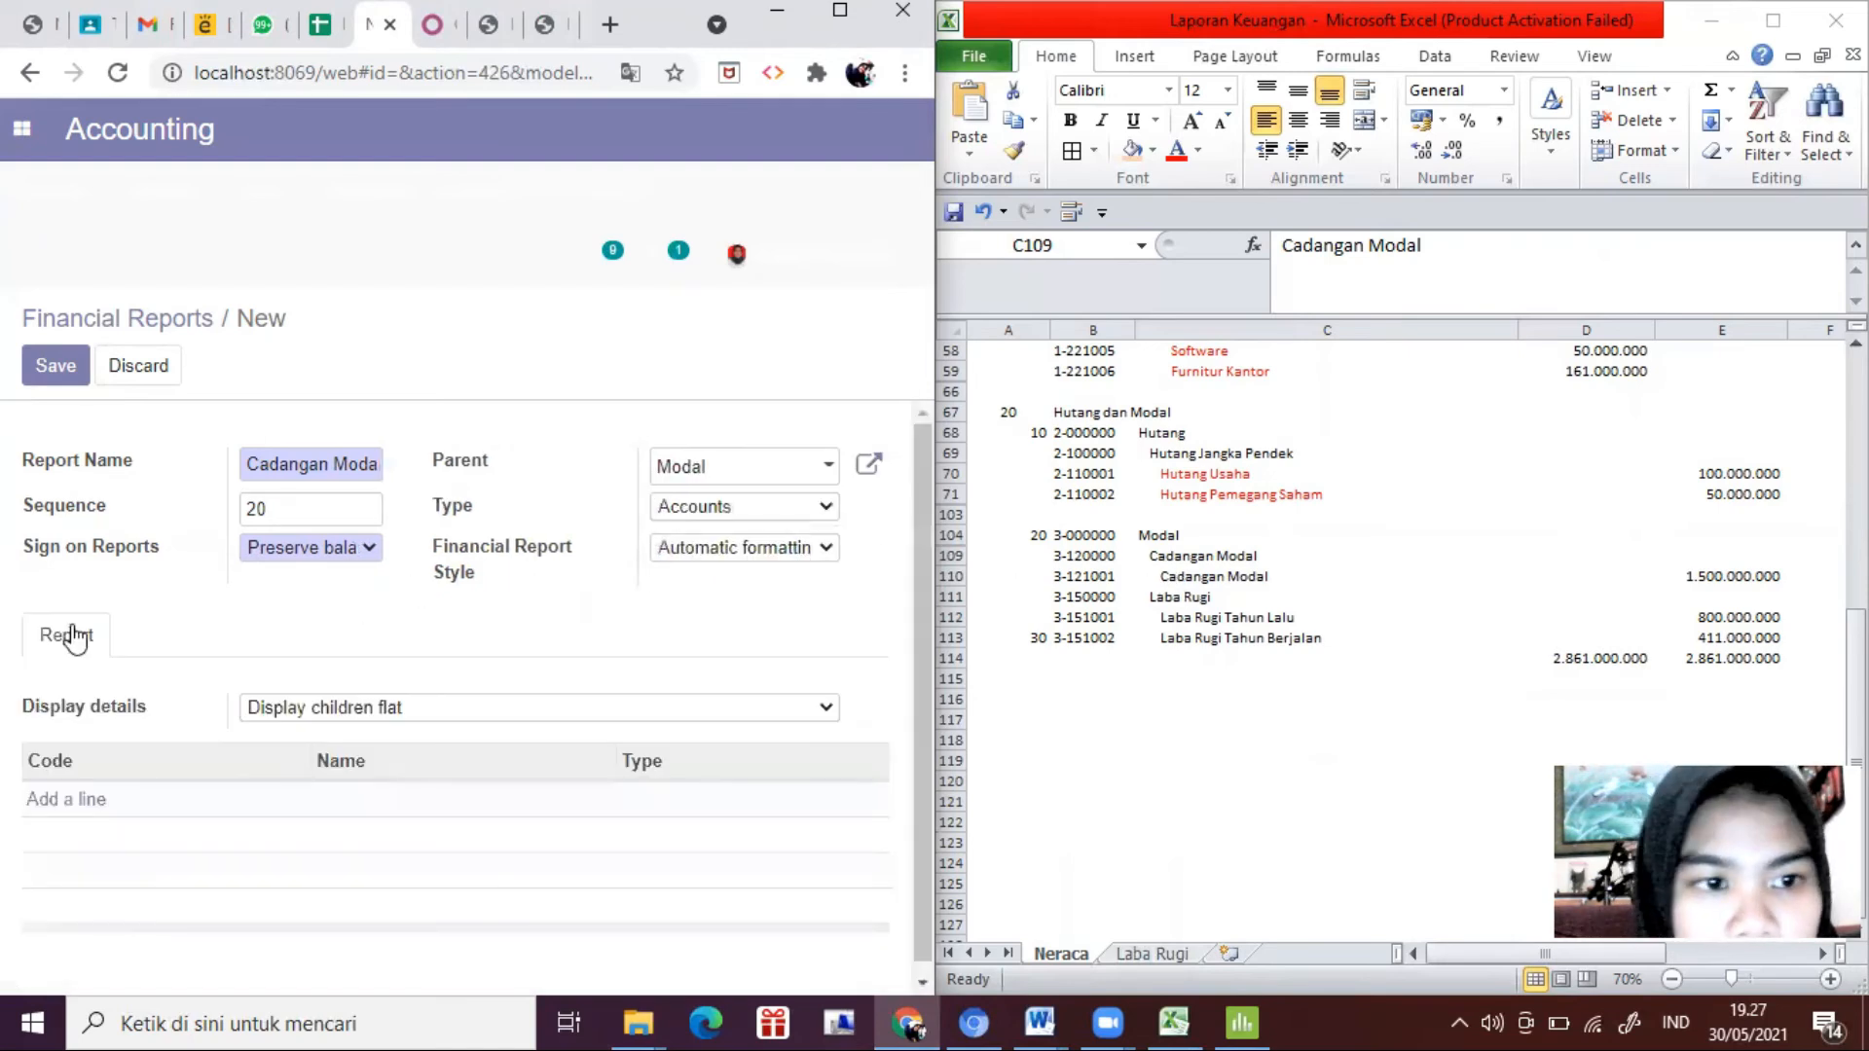
pyautogui.click(67, 800)
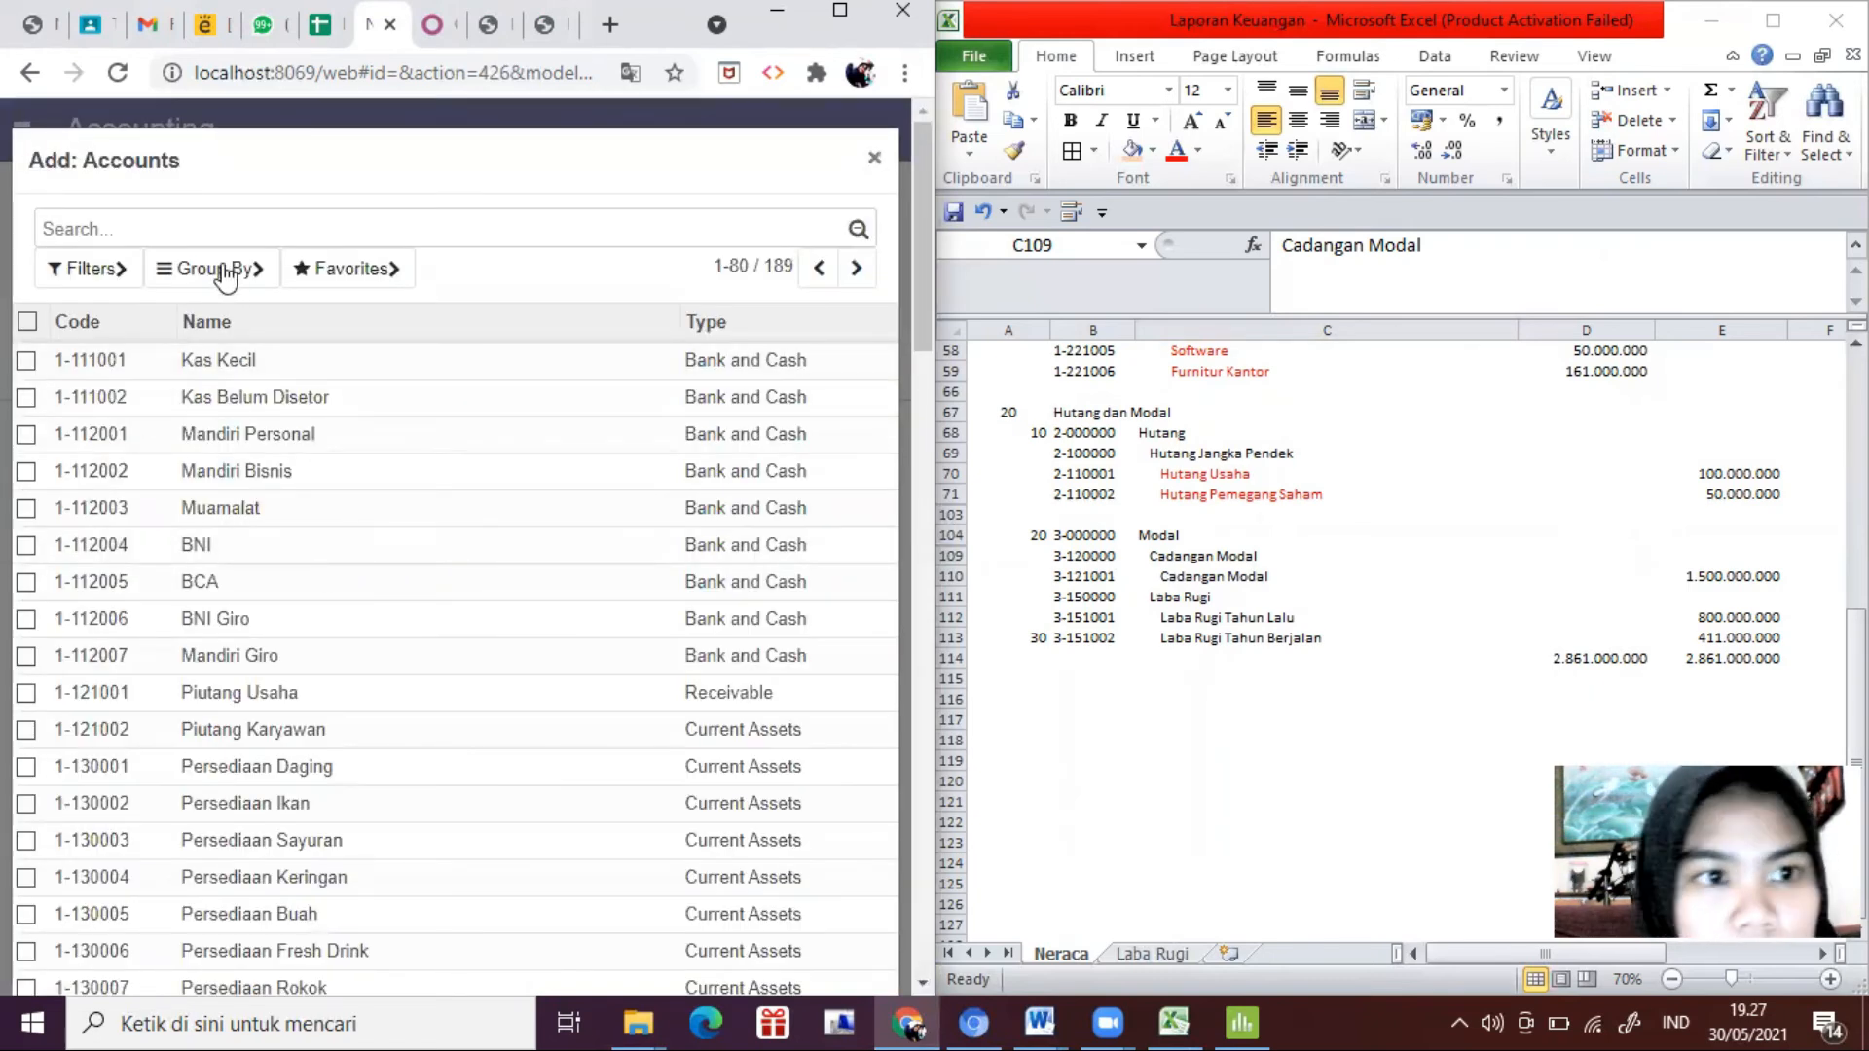
pyautogui.write('3-12')
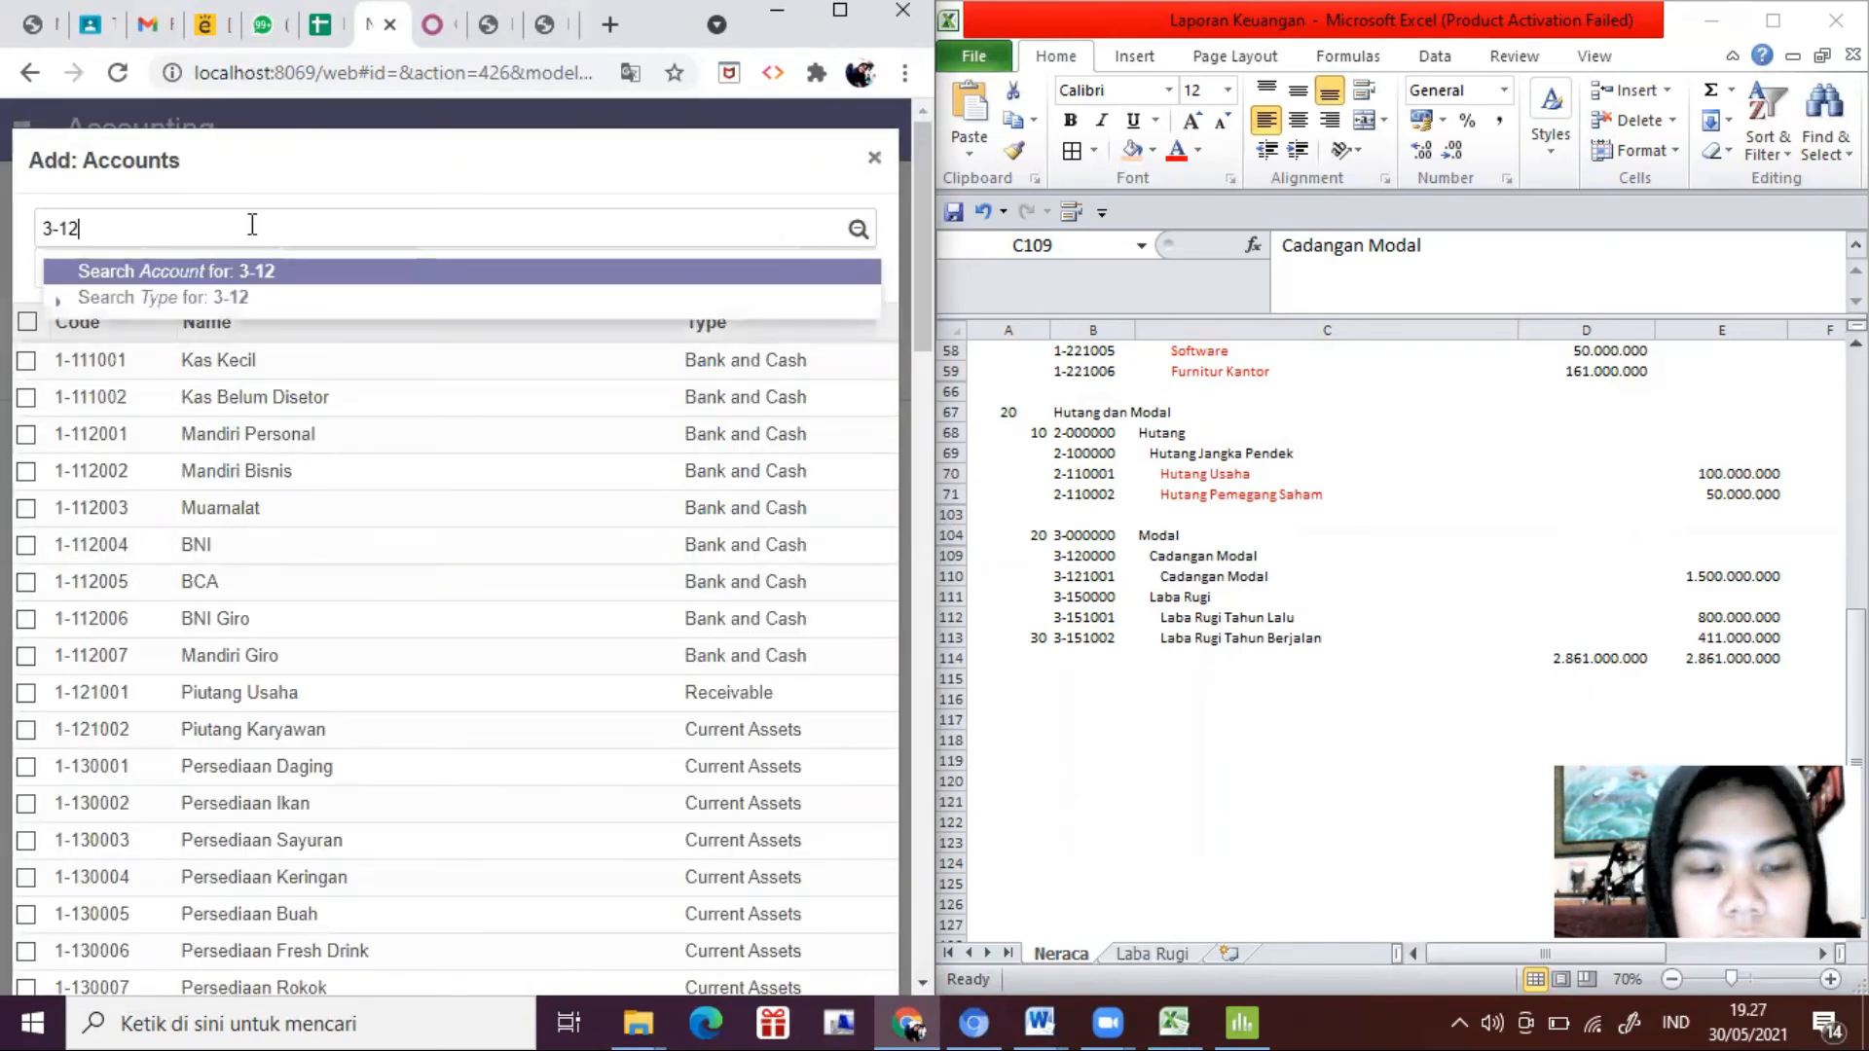
pyautogui.press('Return')
pyautogui.click(36, 361)
pyautogui.click(93, 539)
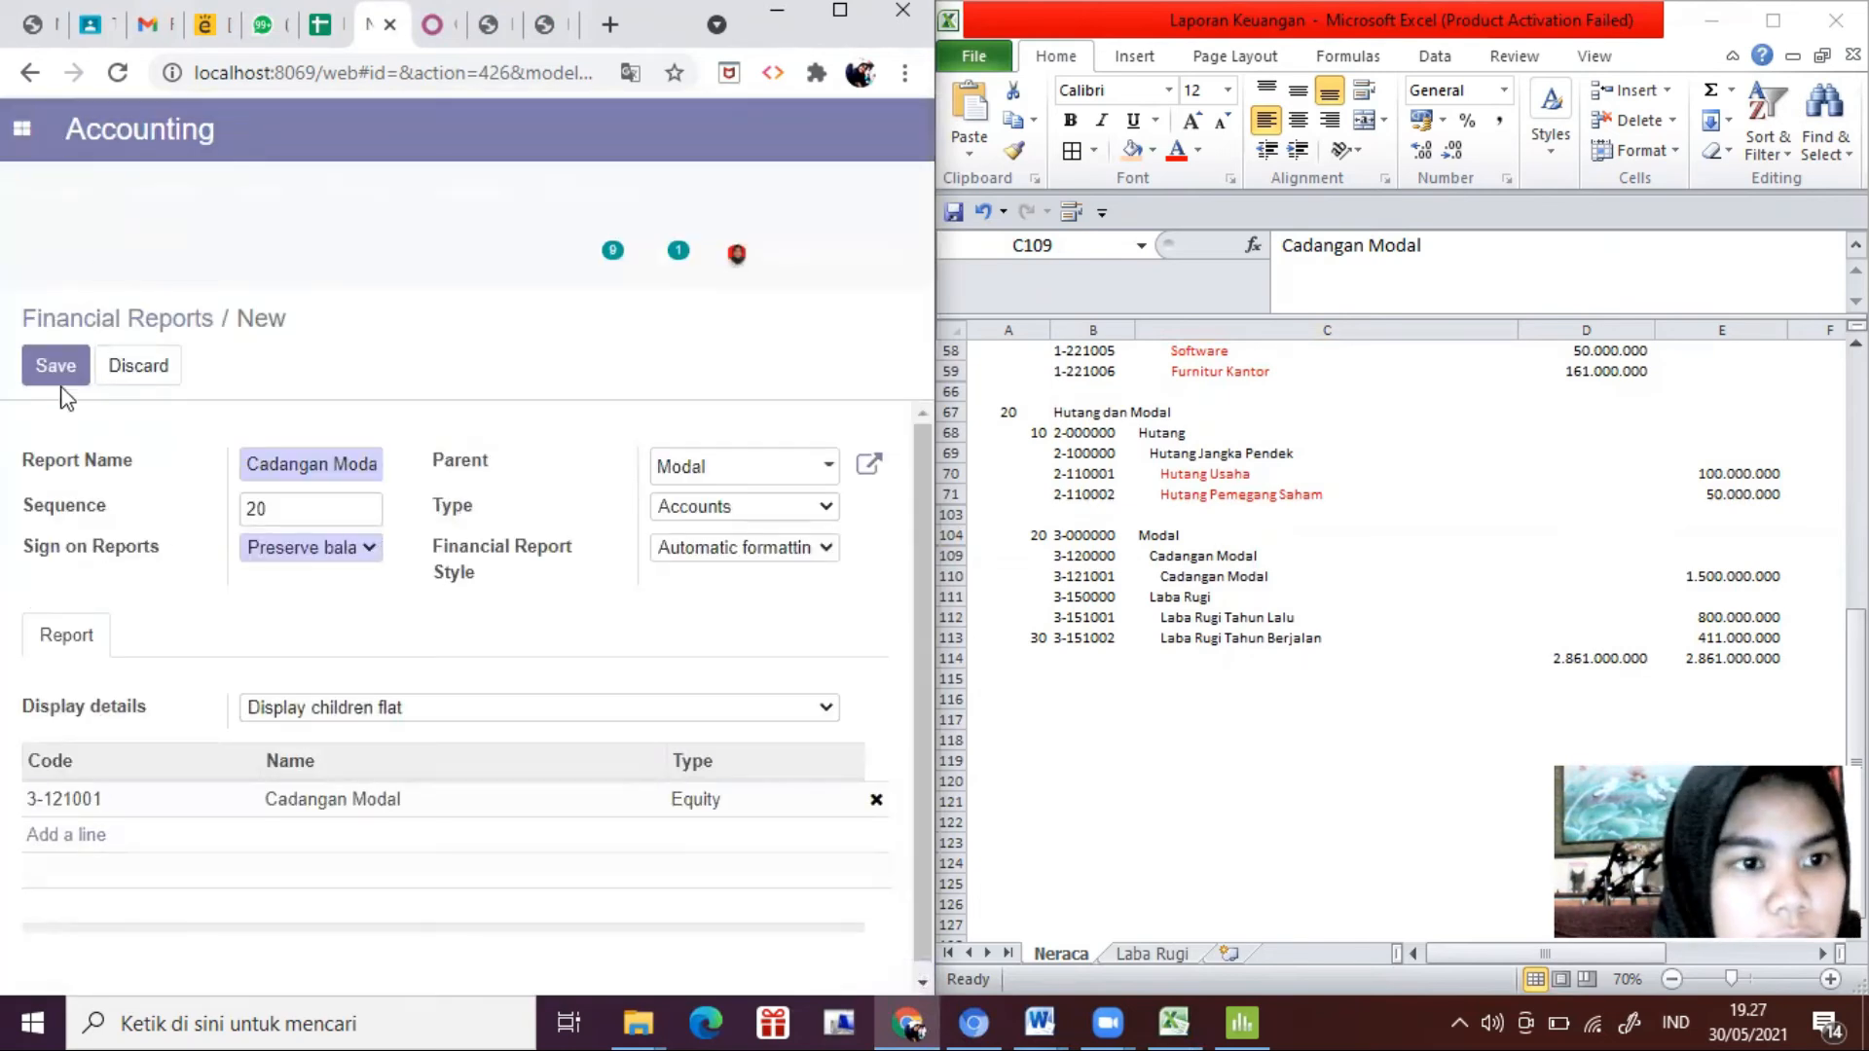
# Step: Set the Cadangan Modal report's sign to Reverse balance sign and save the report
pyautogui.click(324, 551)
pyautogui.click(312, 570)
pyautogui.click(78, 368)
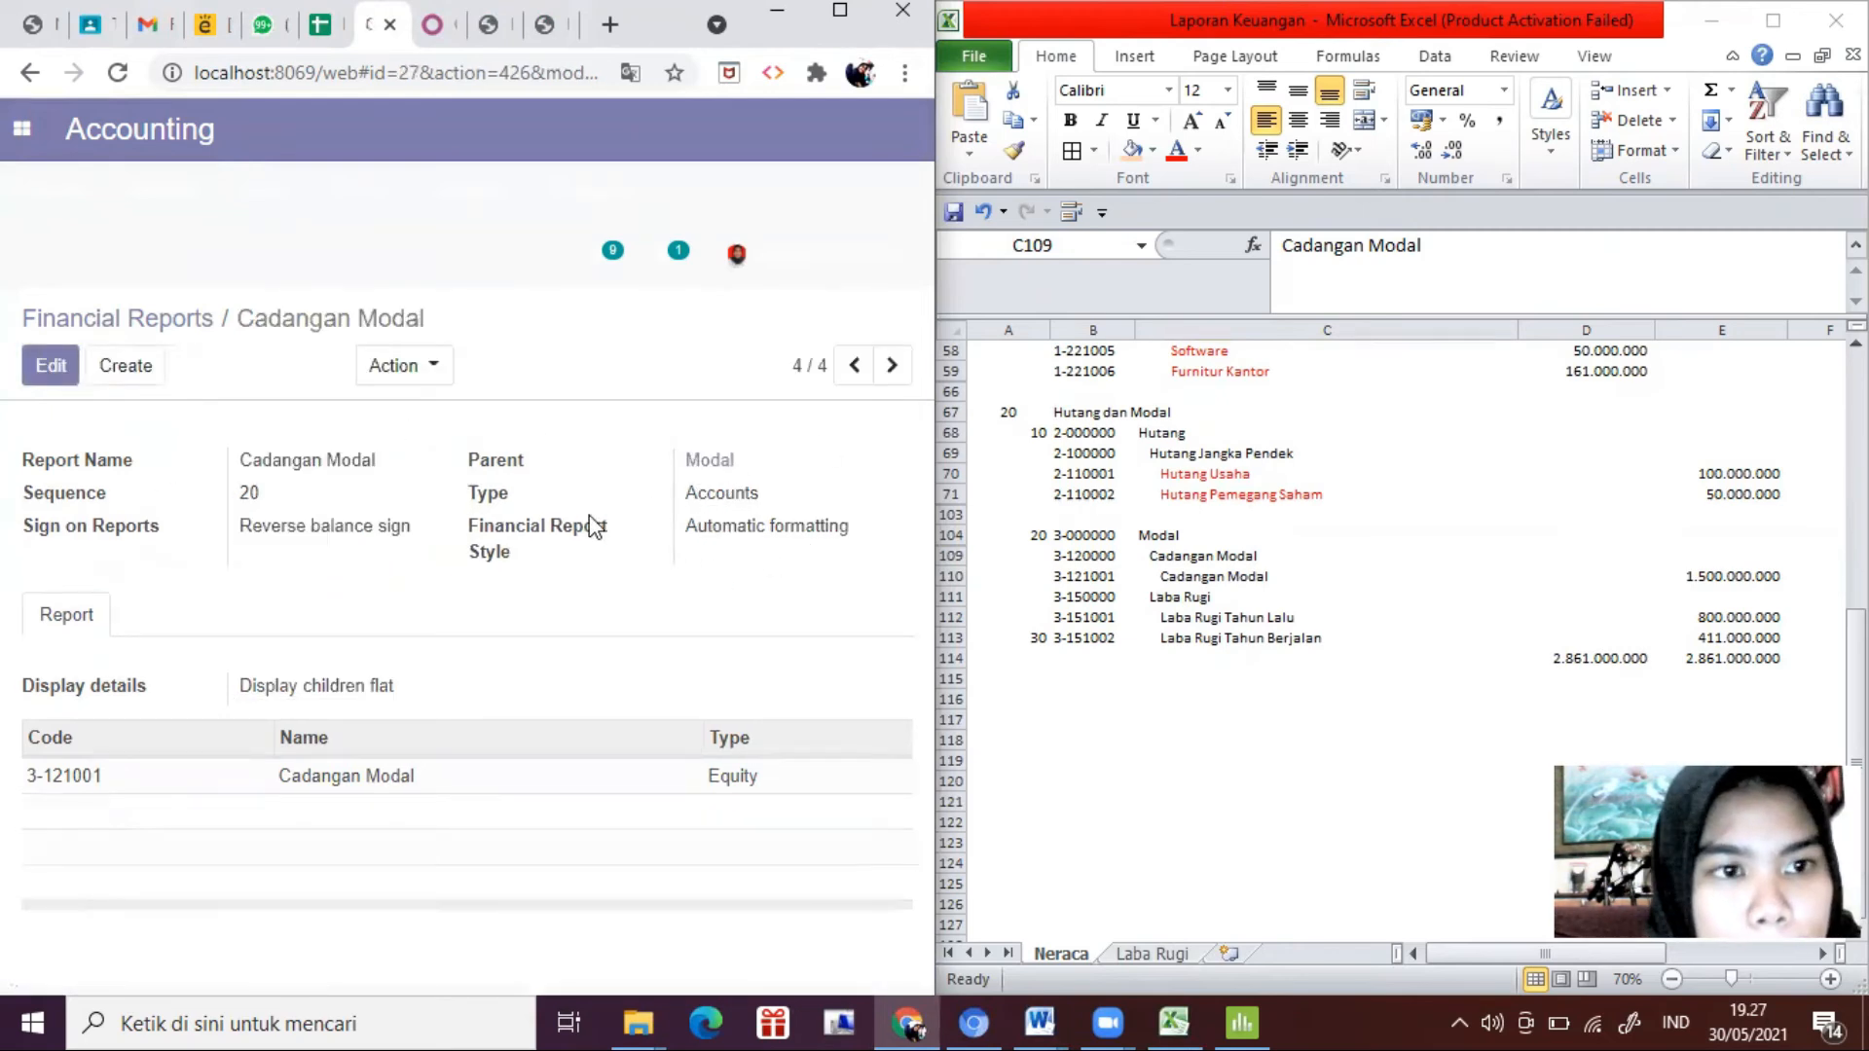
# Step: Check the Laba Rugi row in the Excel sheet and start a new Odoo financial report named Laba Rugi with sequence 20
pyautogui.click(1205, 624)
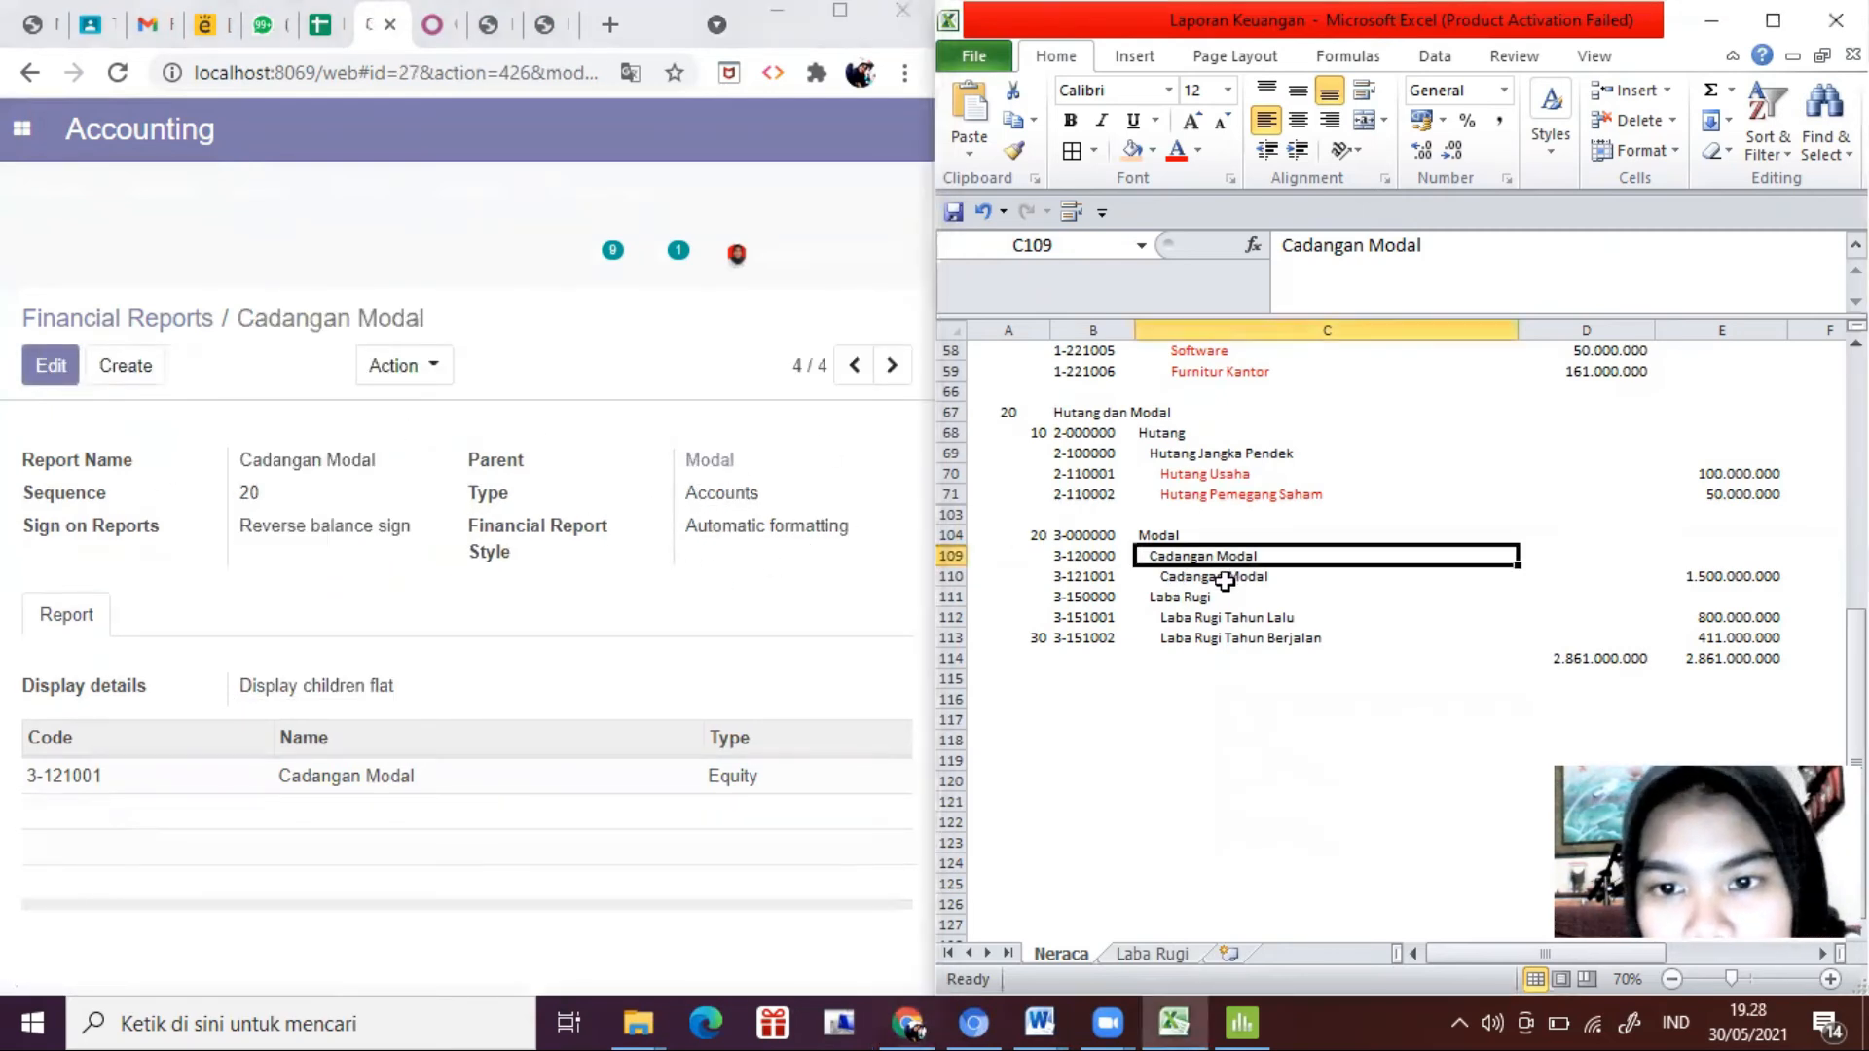
pyautogui.click(1221, 597)
pyautogui.click(162, 366)
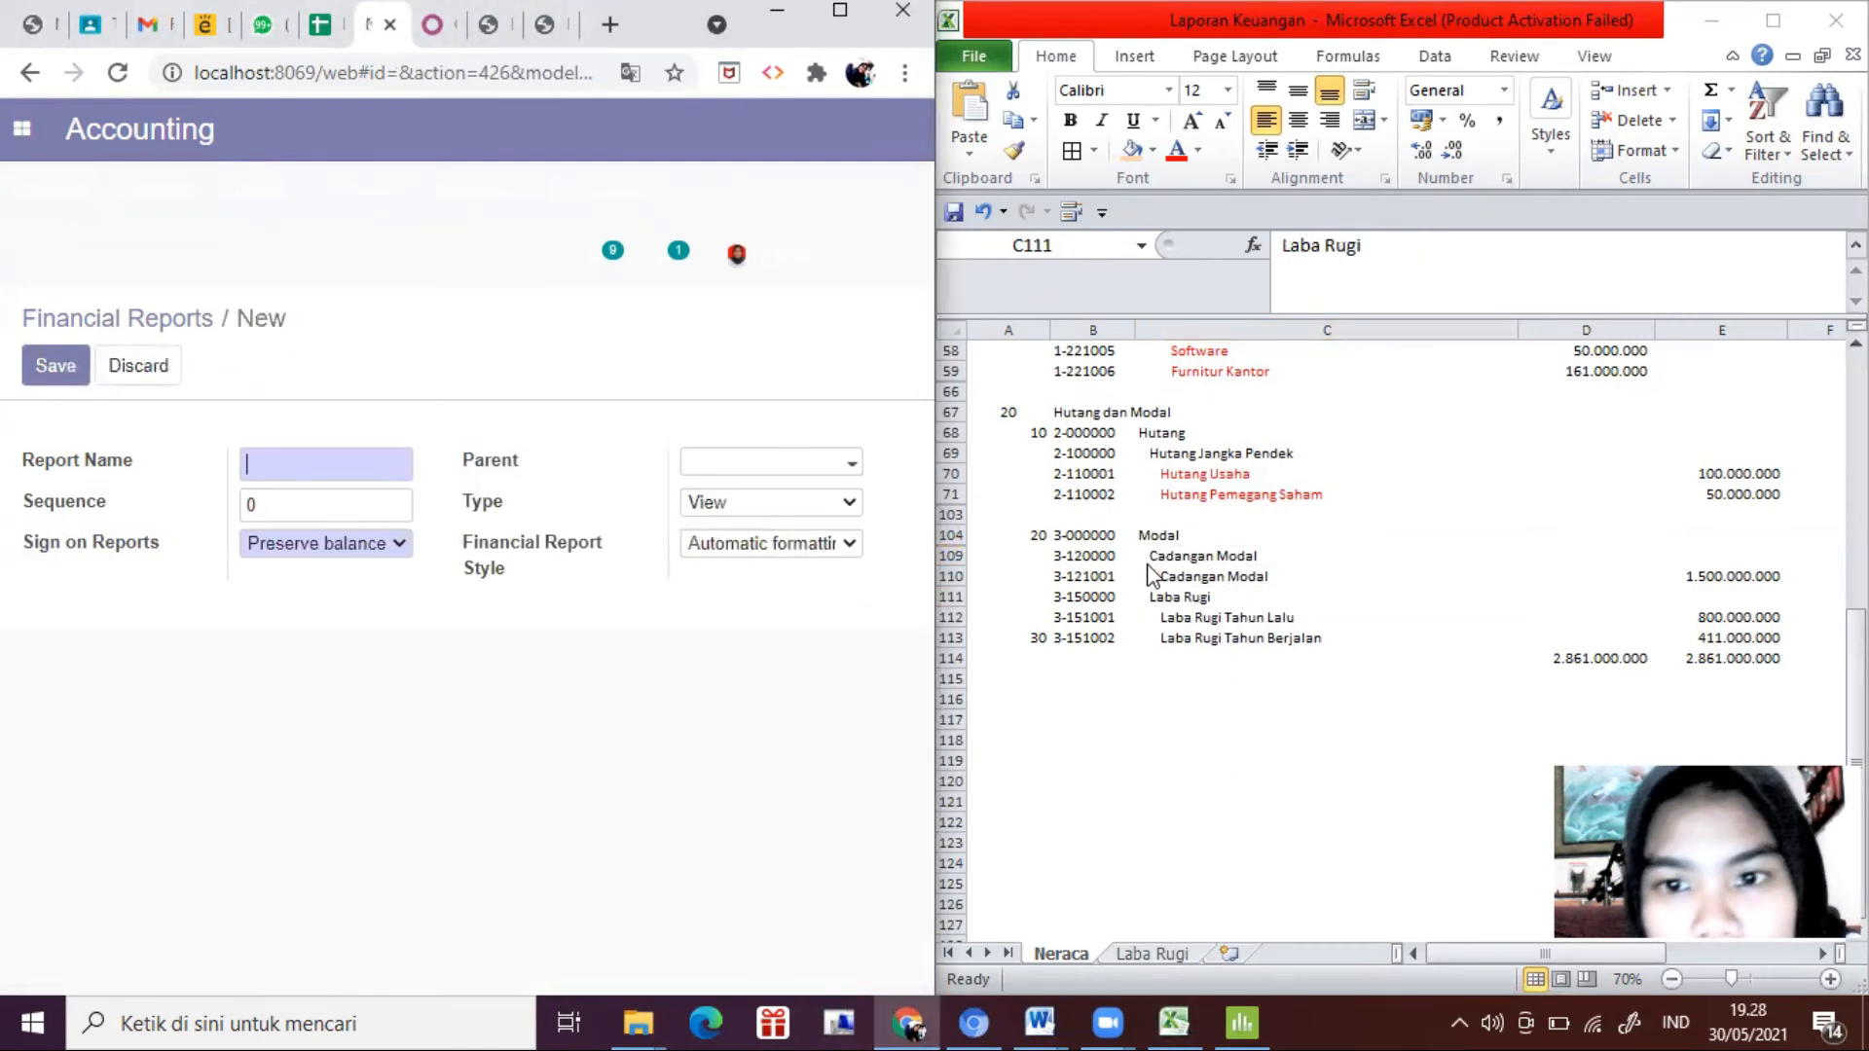
pyautogui.click(1180, 593)
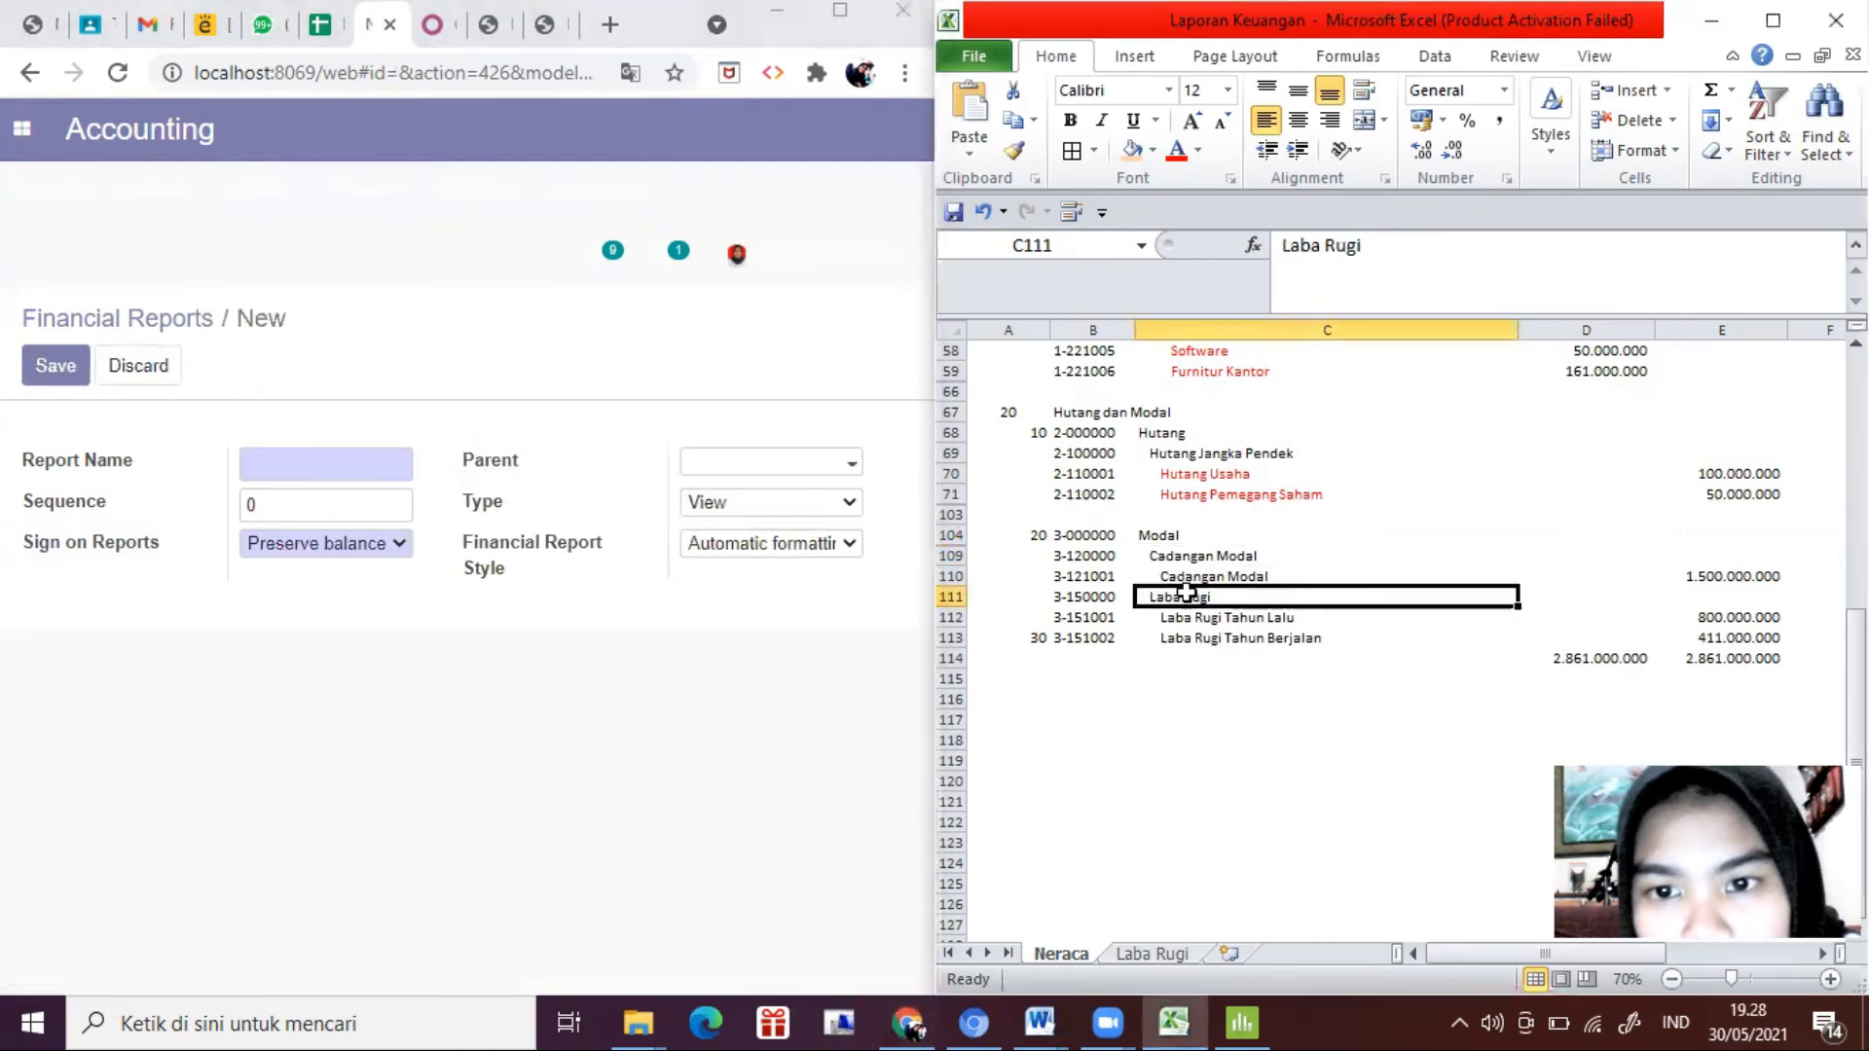
pyautogui.click(282, 475)
pyautogui.write('Laba Rugi')
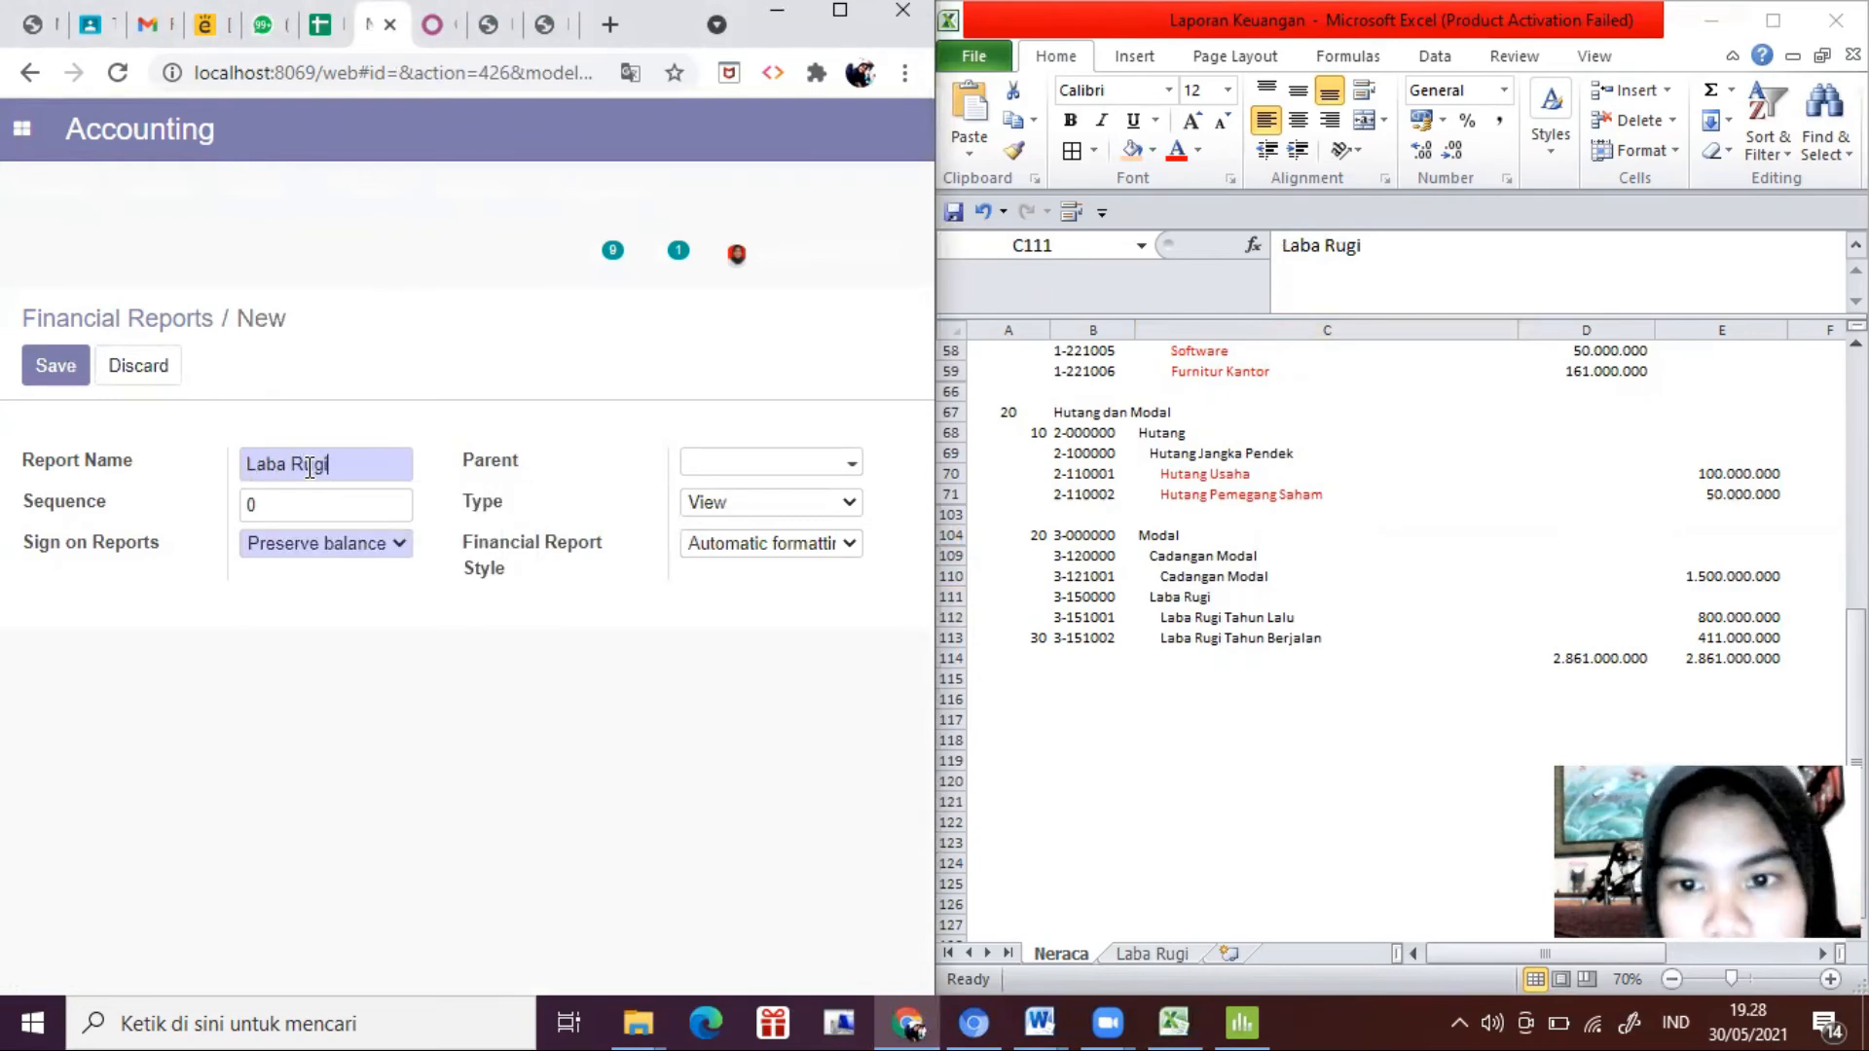
pyautogui.click(1186, 598)
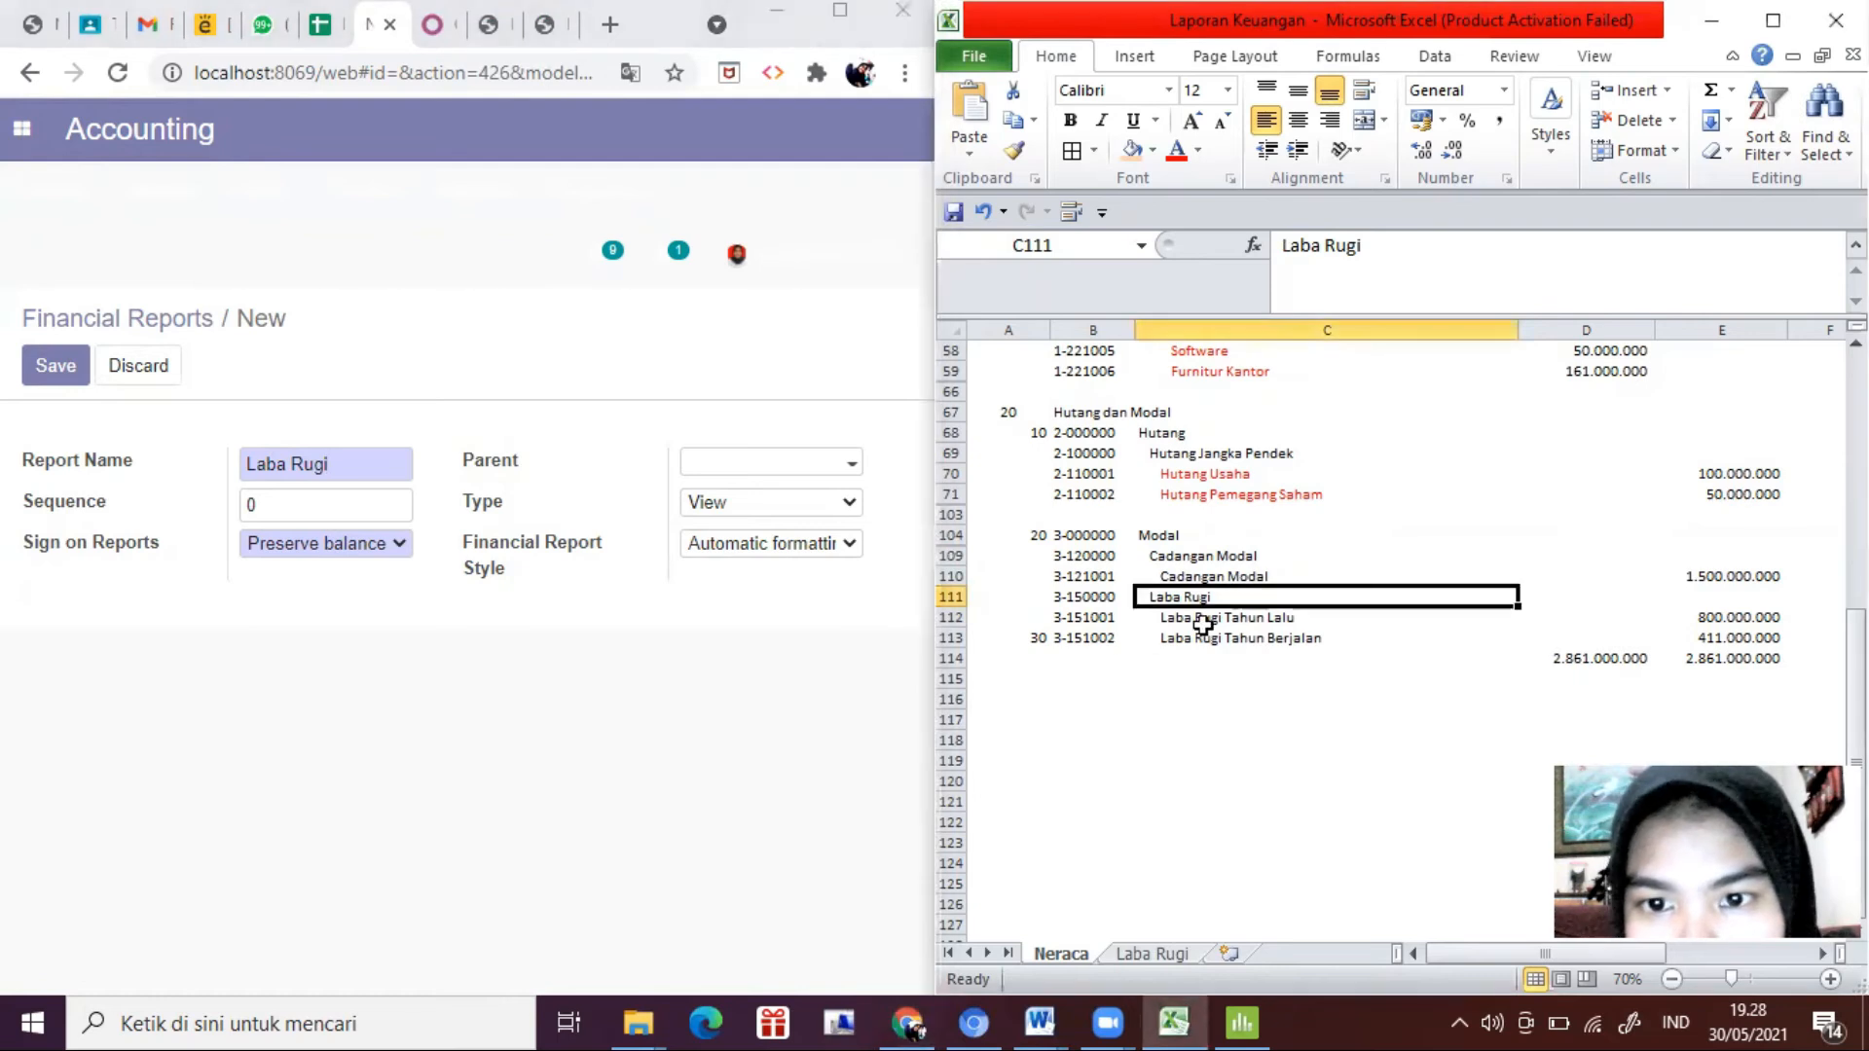
pyautogui.click(286, 493)
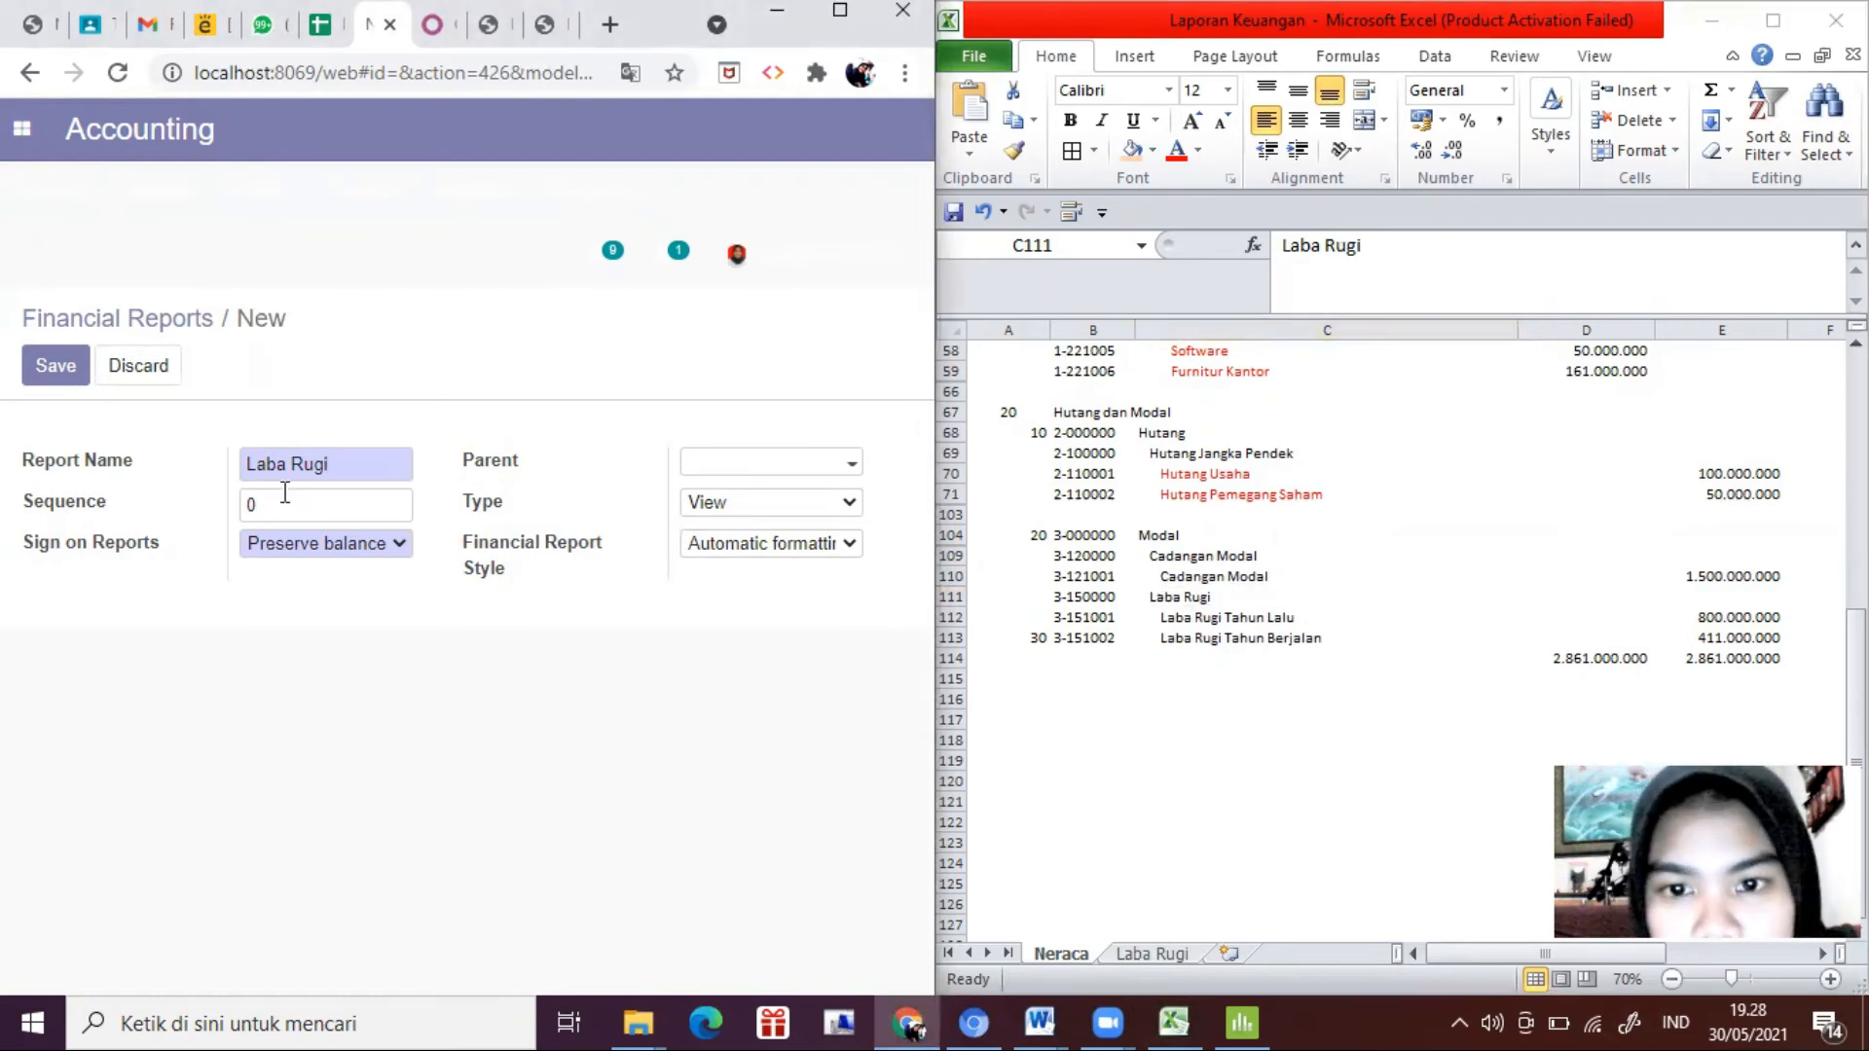
pyautogui.write('2')
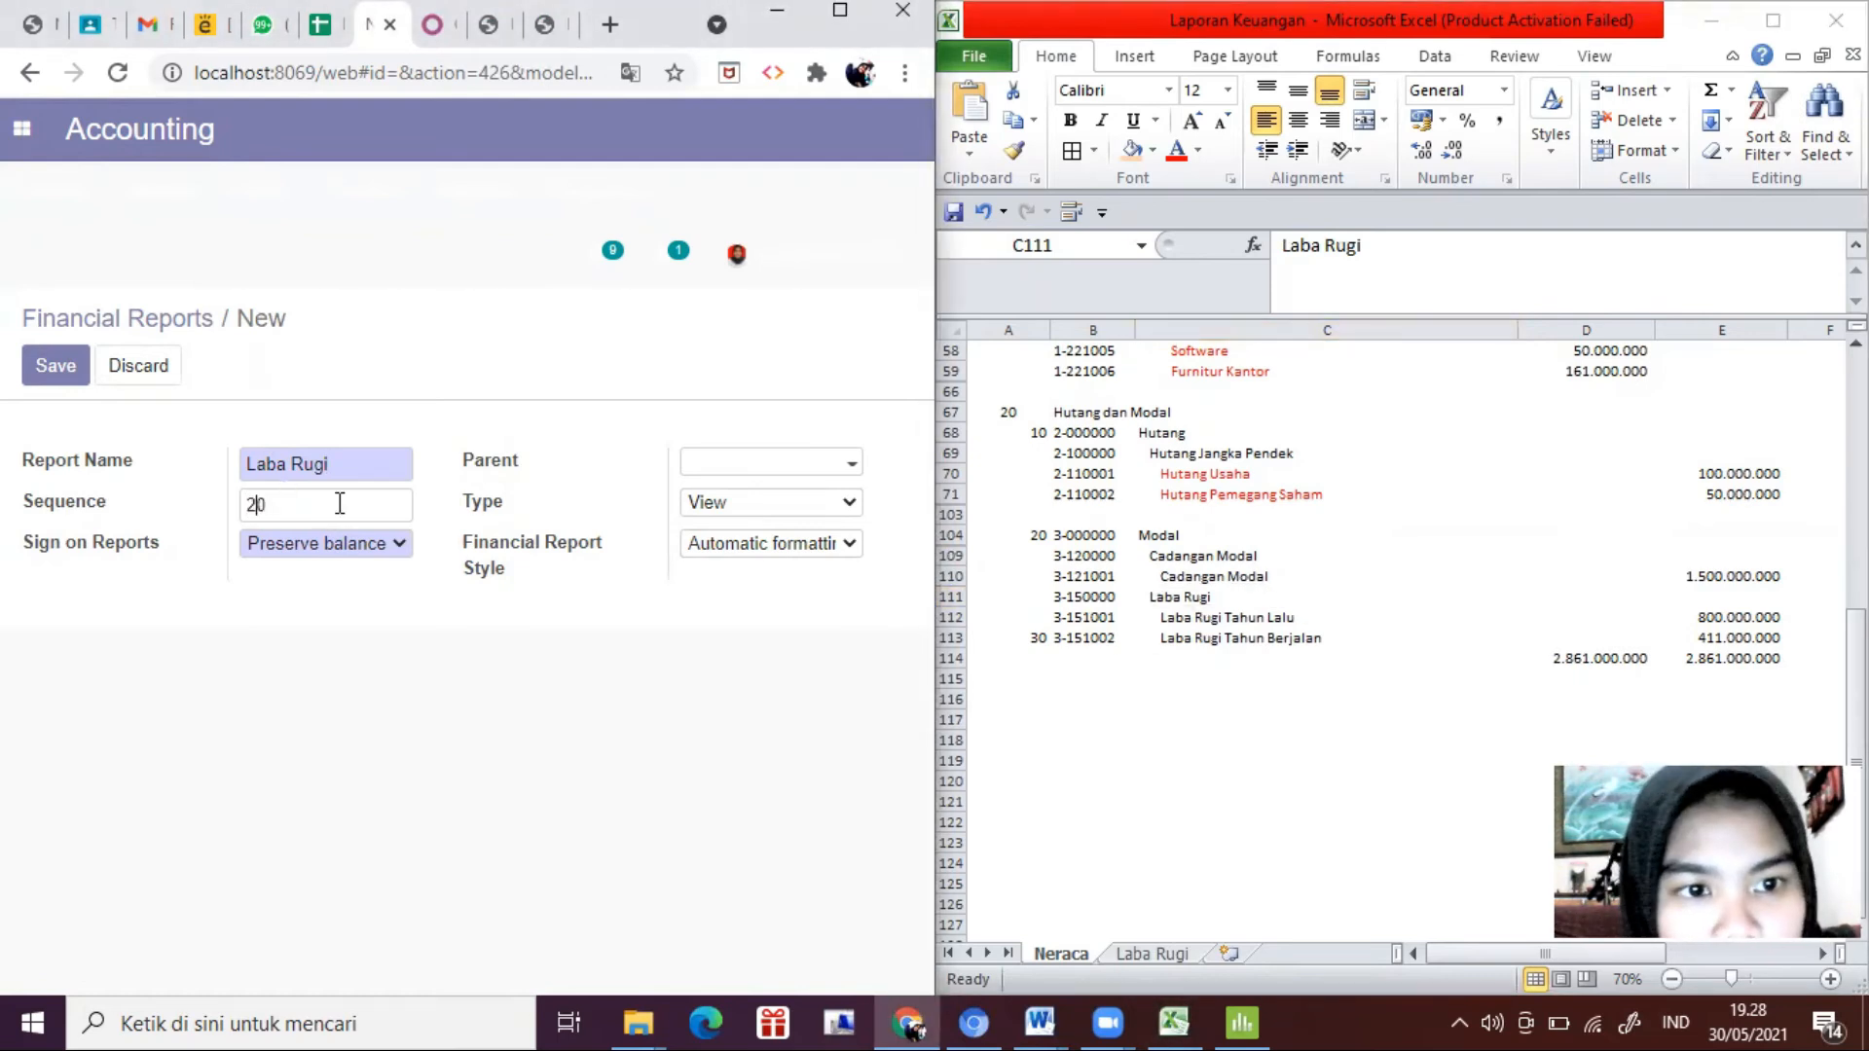
# Step: Give the Laba Rugi report the Reverse balance sign option and the parent Modal
pyautogui.click(356, 563)
pyautogui.click(351, 570)
pyautogui.click(701, 464)
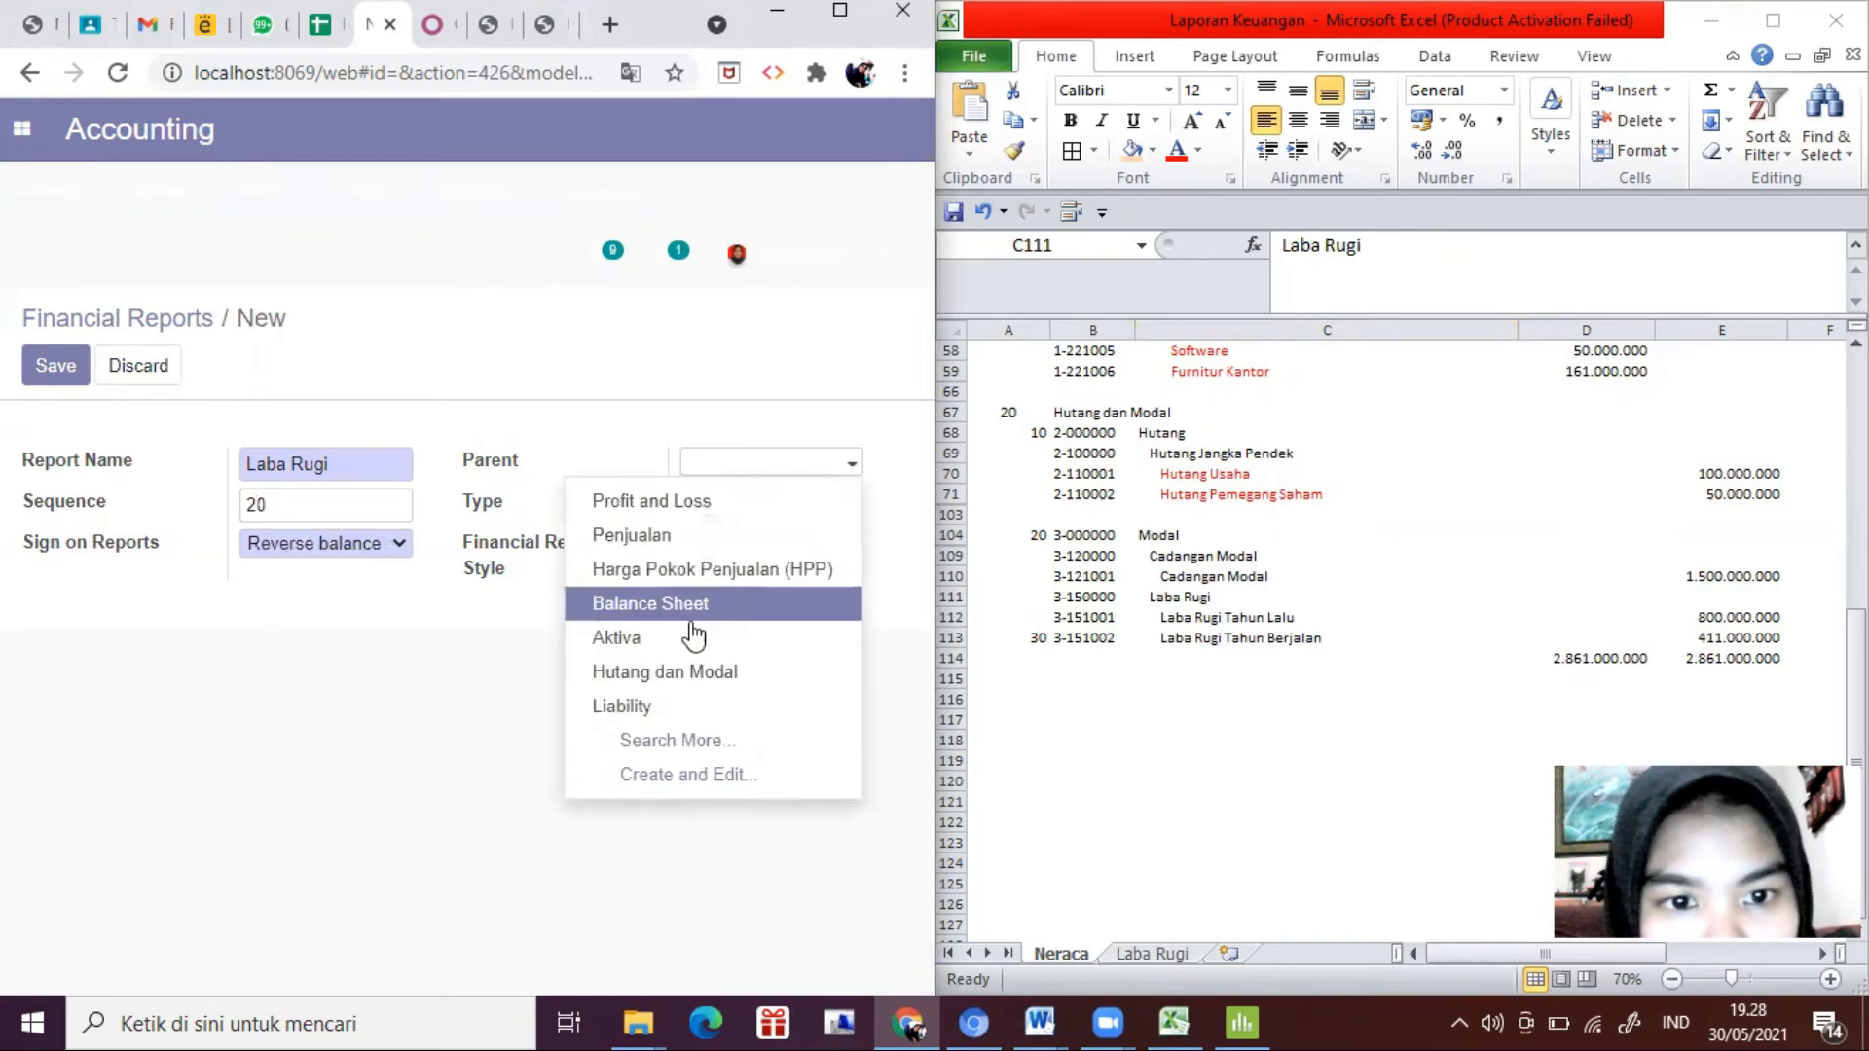
pyautogui.write('modal')
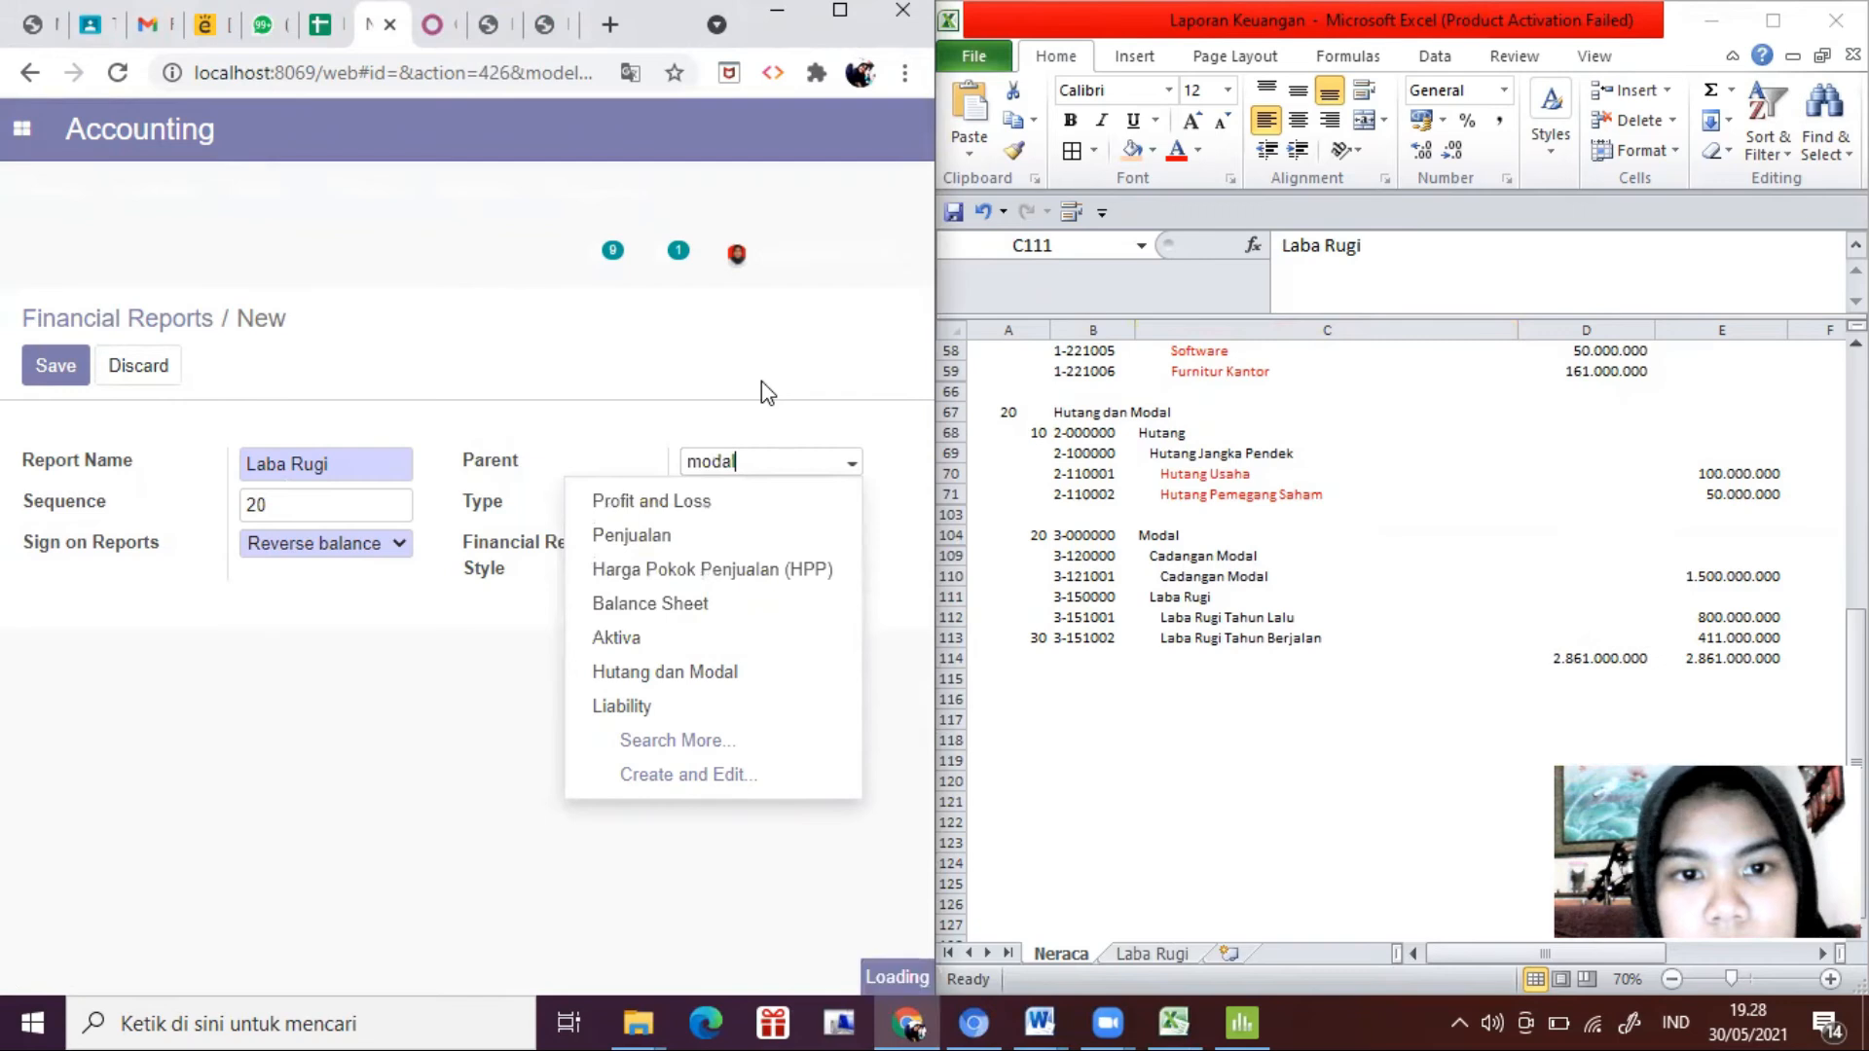
pyautogui.click(822, 535)
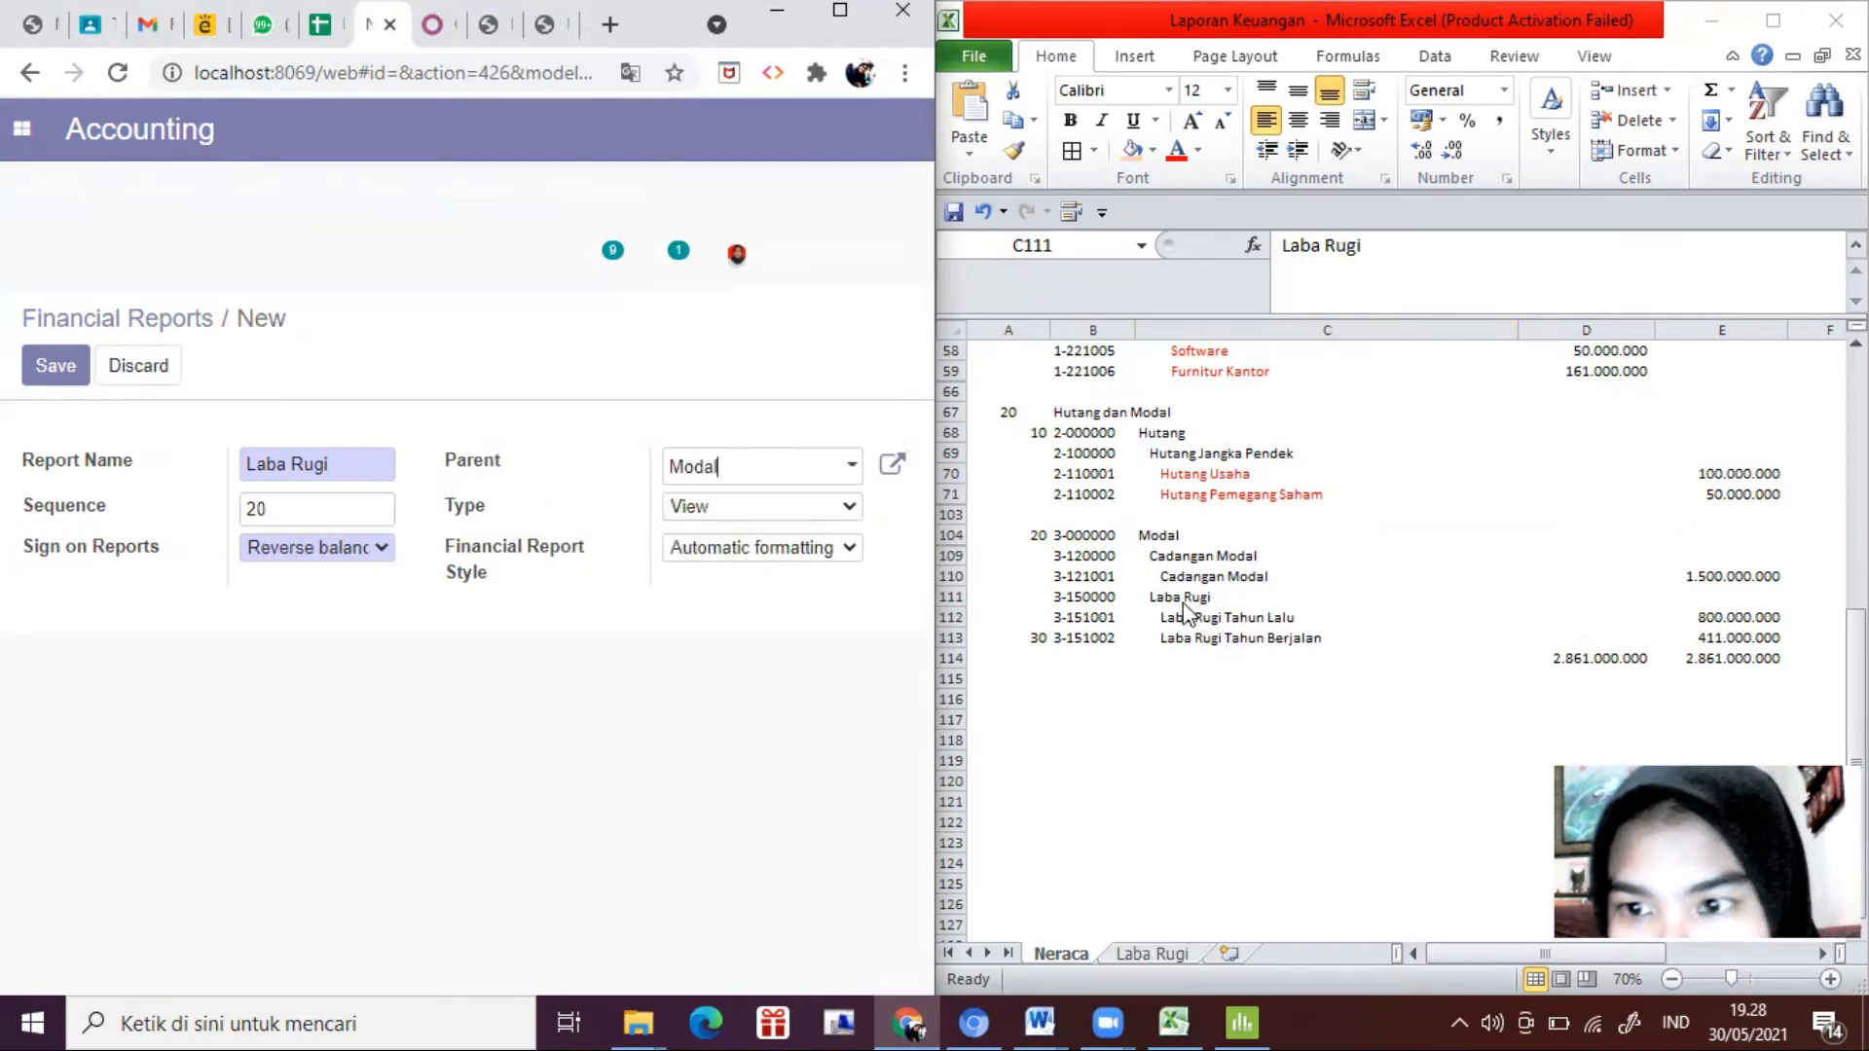
# Step: Set the Laba Rugi report's type to Accounts and its display details to Display children with hierarchy
pyautogui.click(778, 508)
pyautogui.click(756, 572)
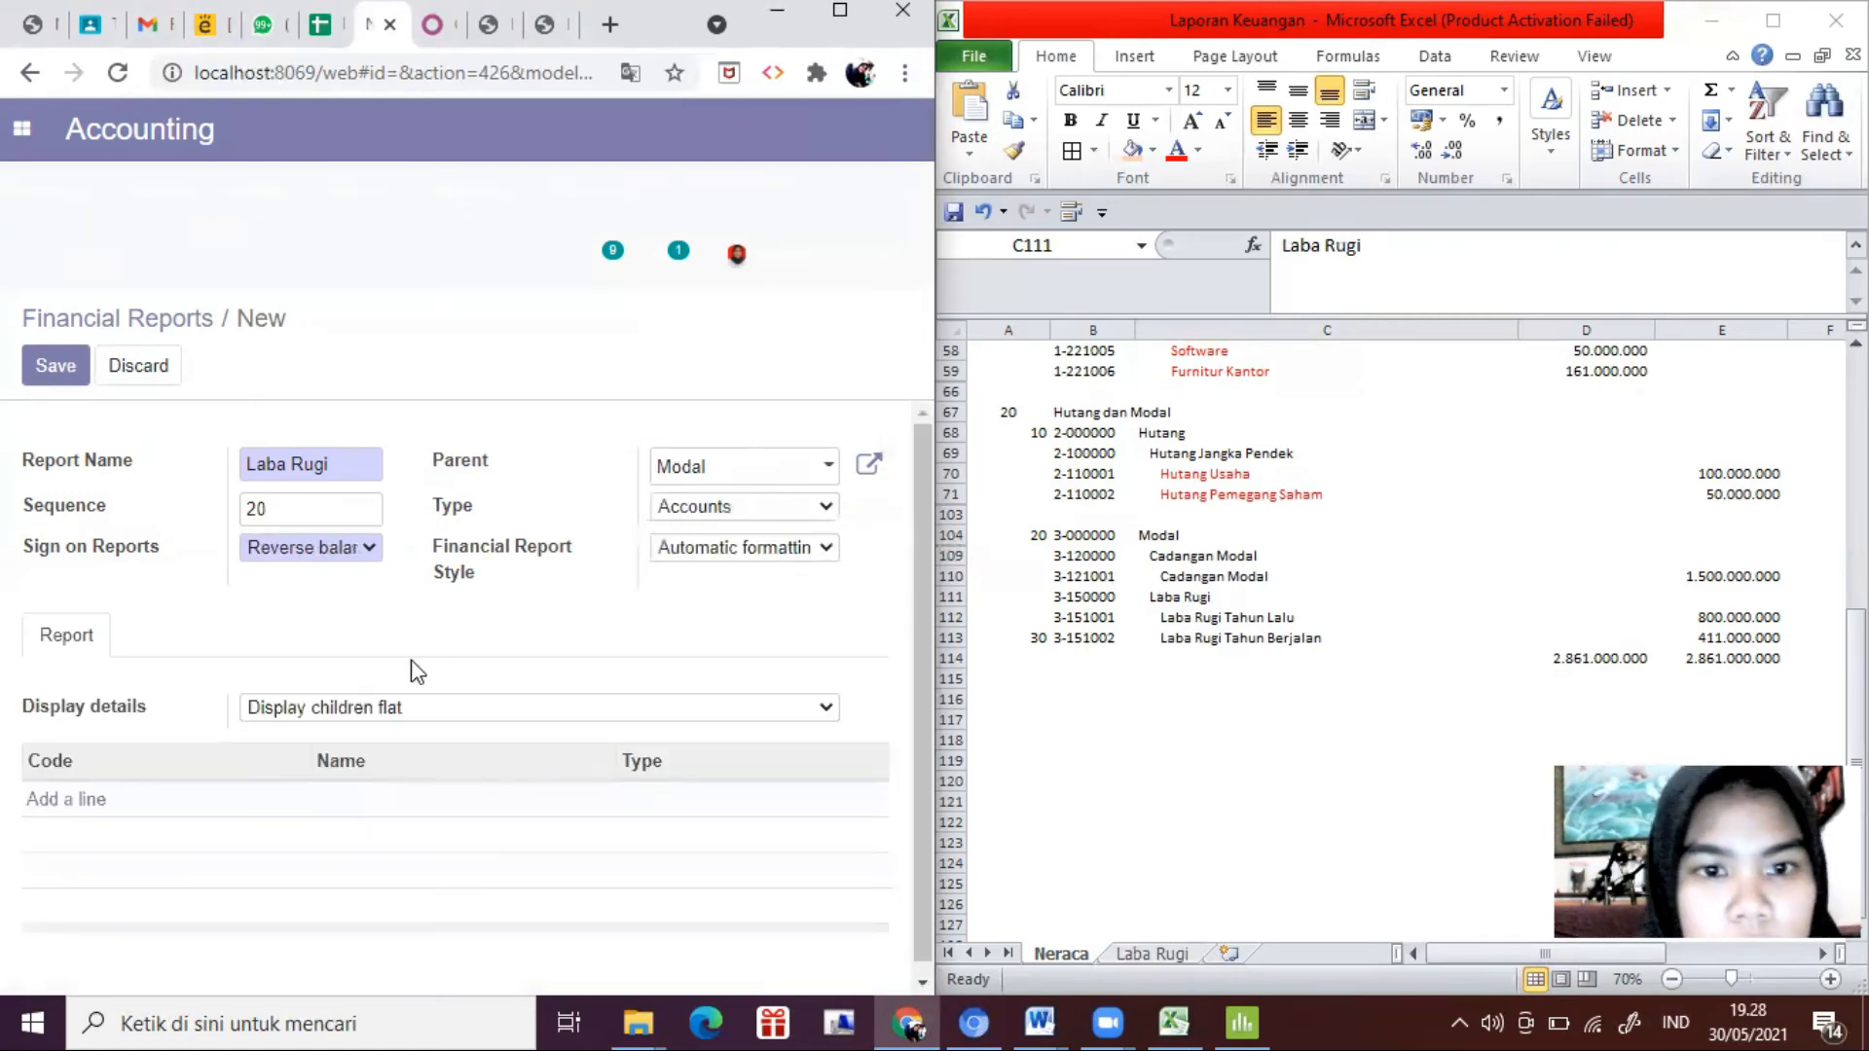
pyautogui.click(314, 720)
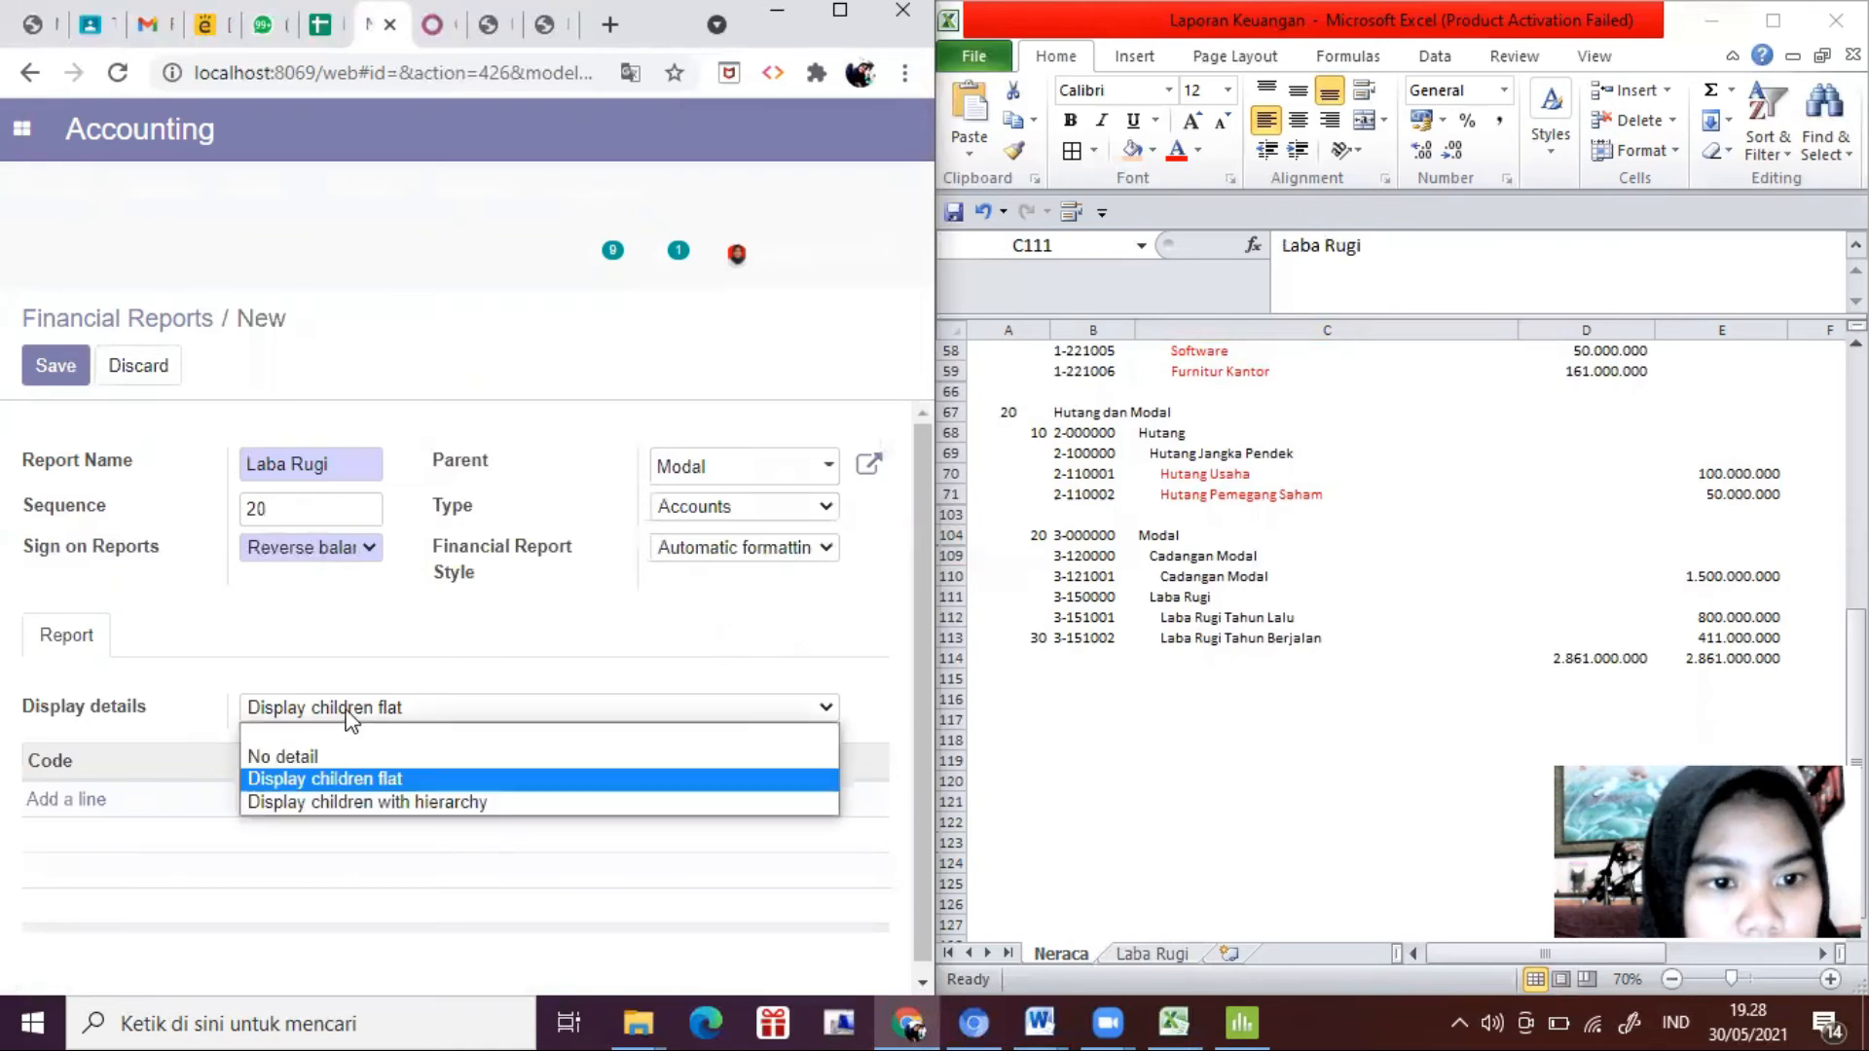
pyautogui.click(287, 800)
# Step: Add accounts 3-151001 Laba Rugi Tahun Lalu and 3-151002 Laba Rugi Tahun Berjalan to the Laba Rugi report and save it
pyautogui.click(83, 800)
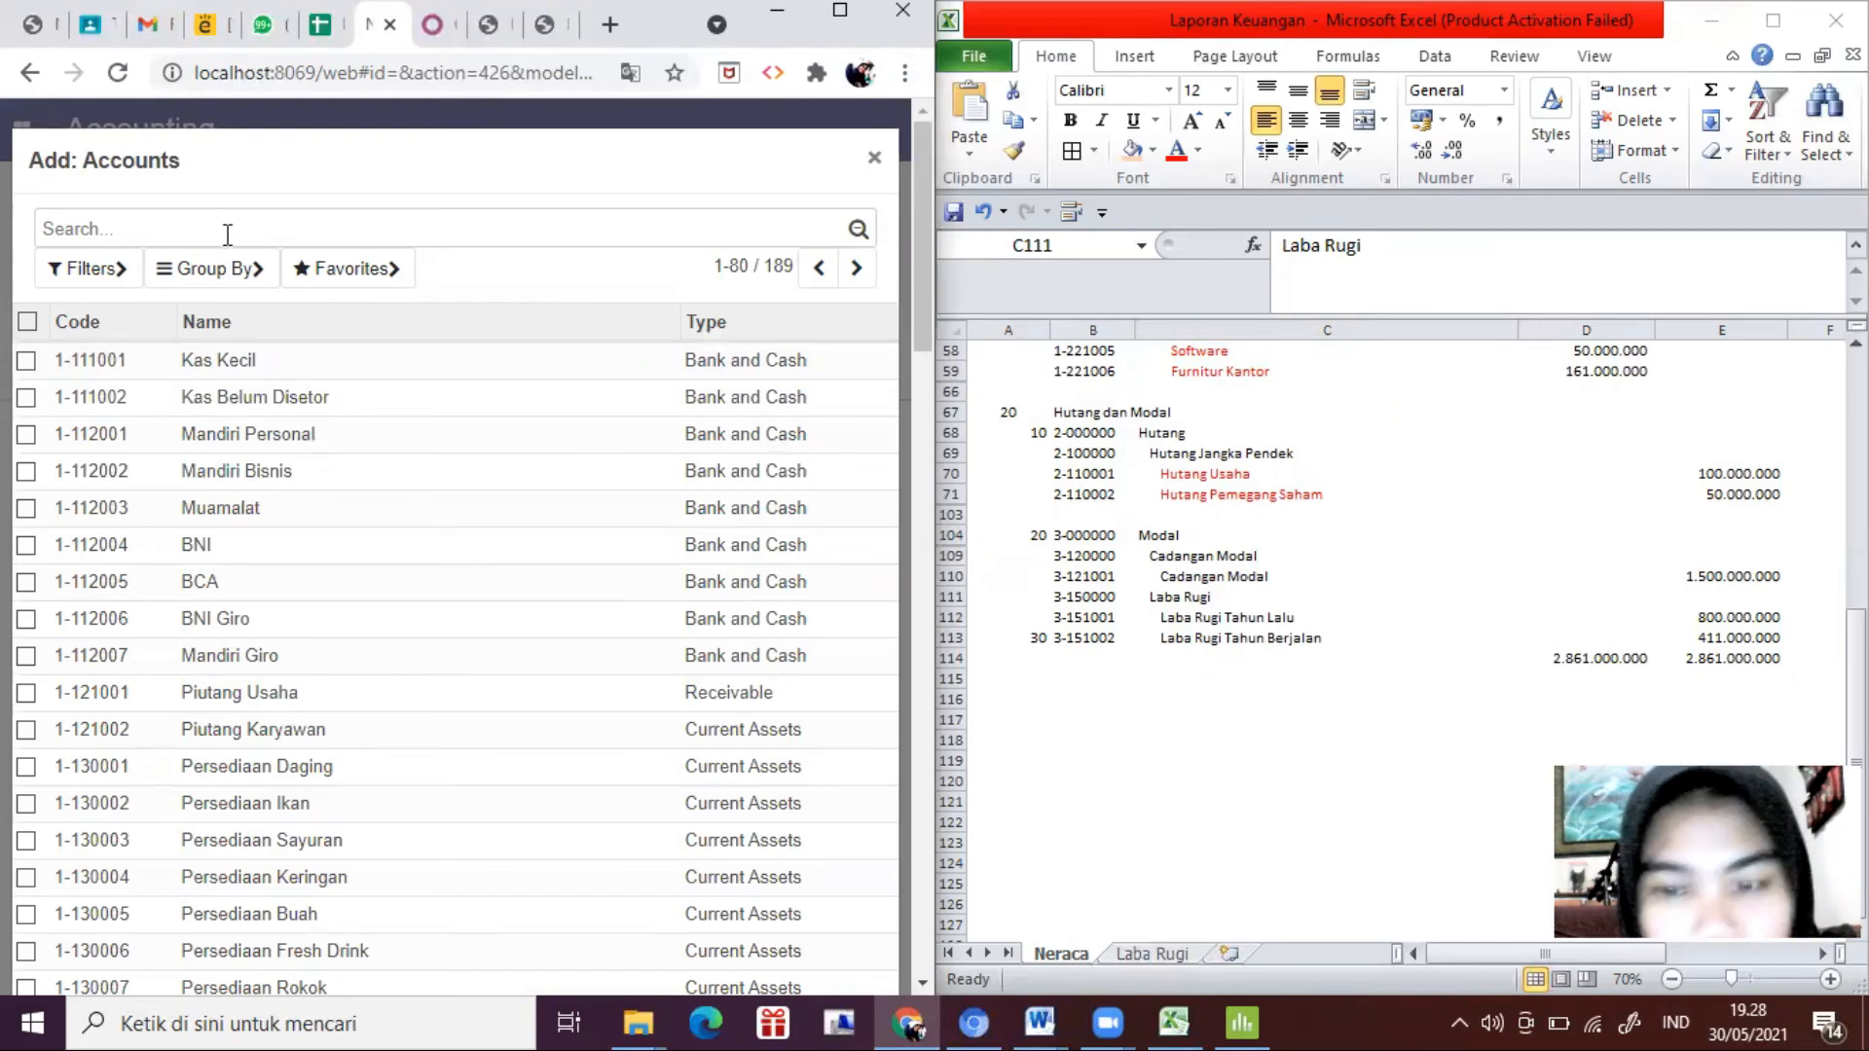
pyautogui.write('3-15')
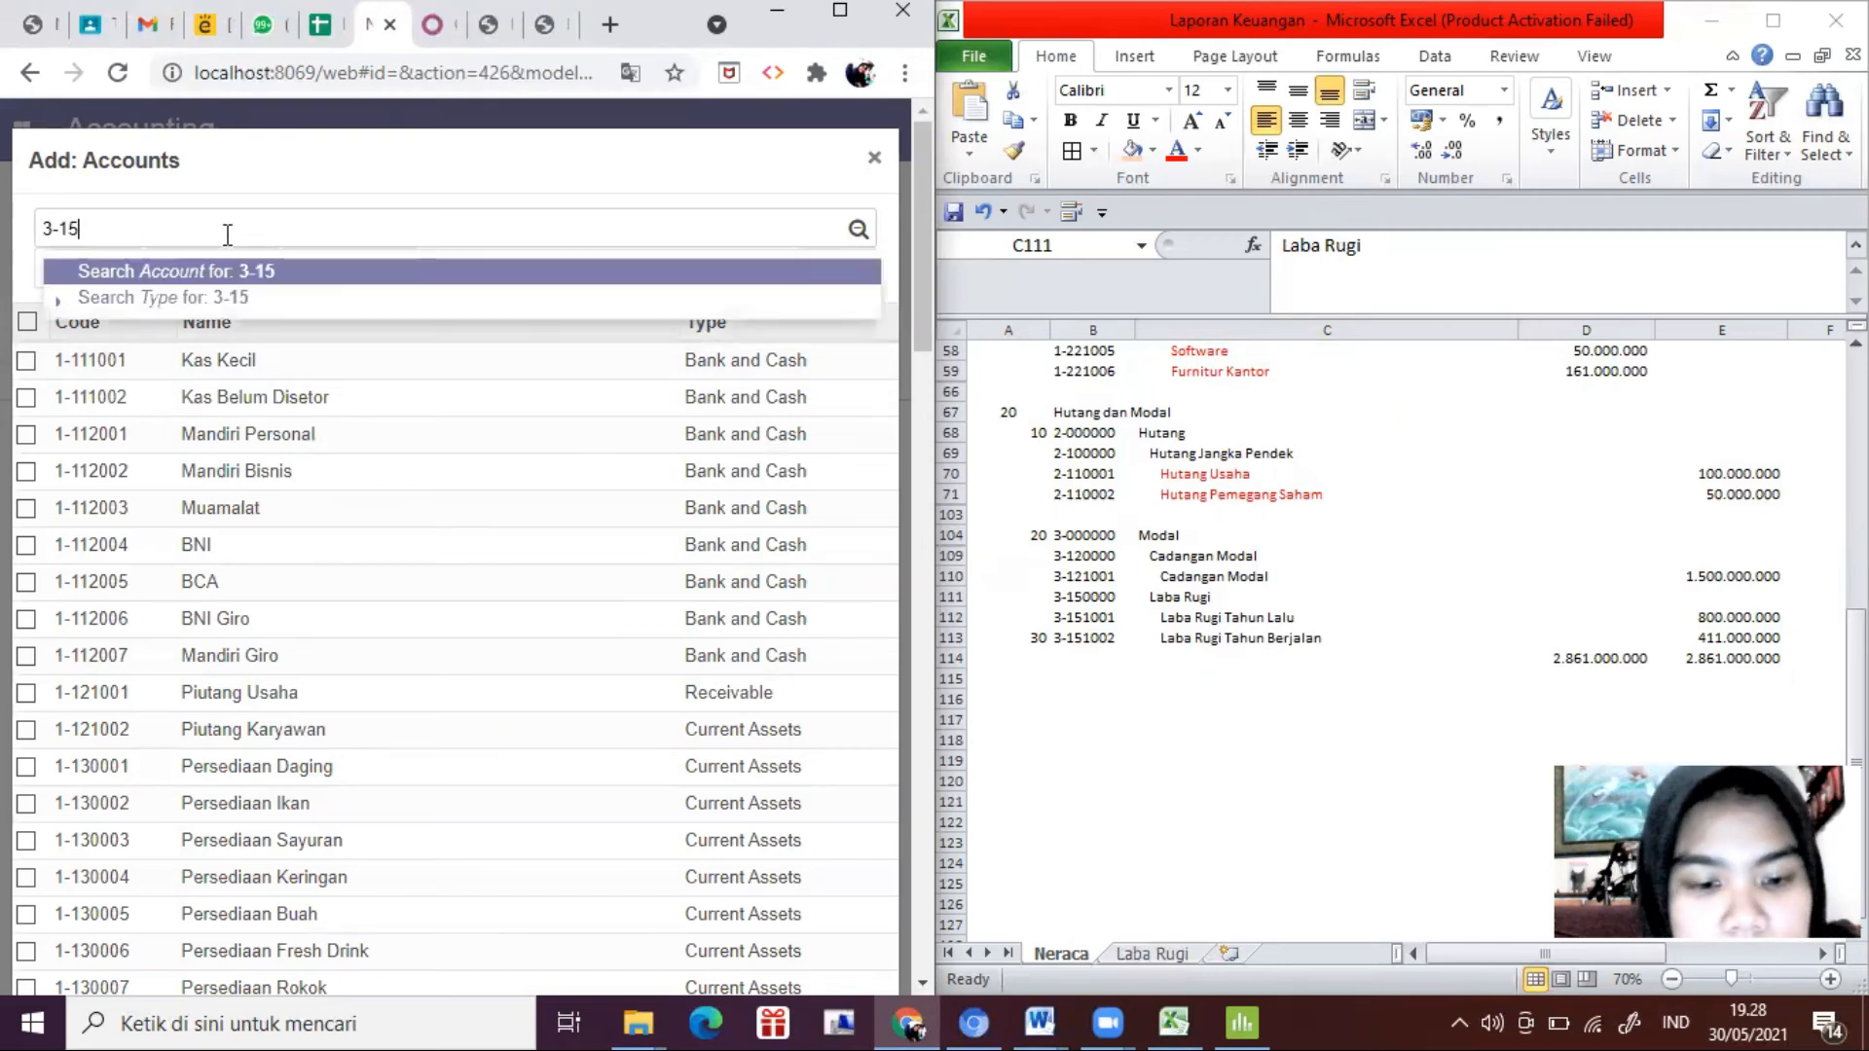
pyautogui.press('Return')
pyautogui.click(37, 322)
pyautogui.click(84, 540)
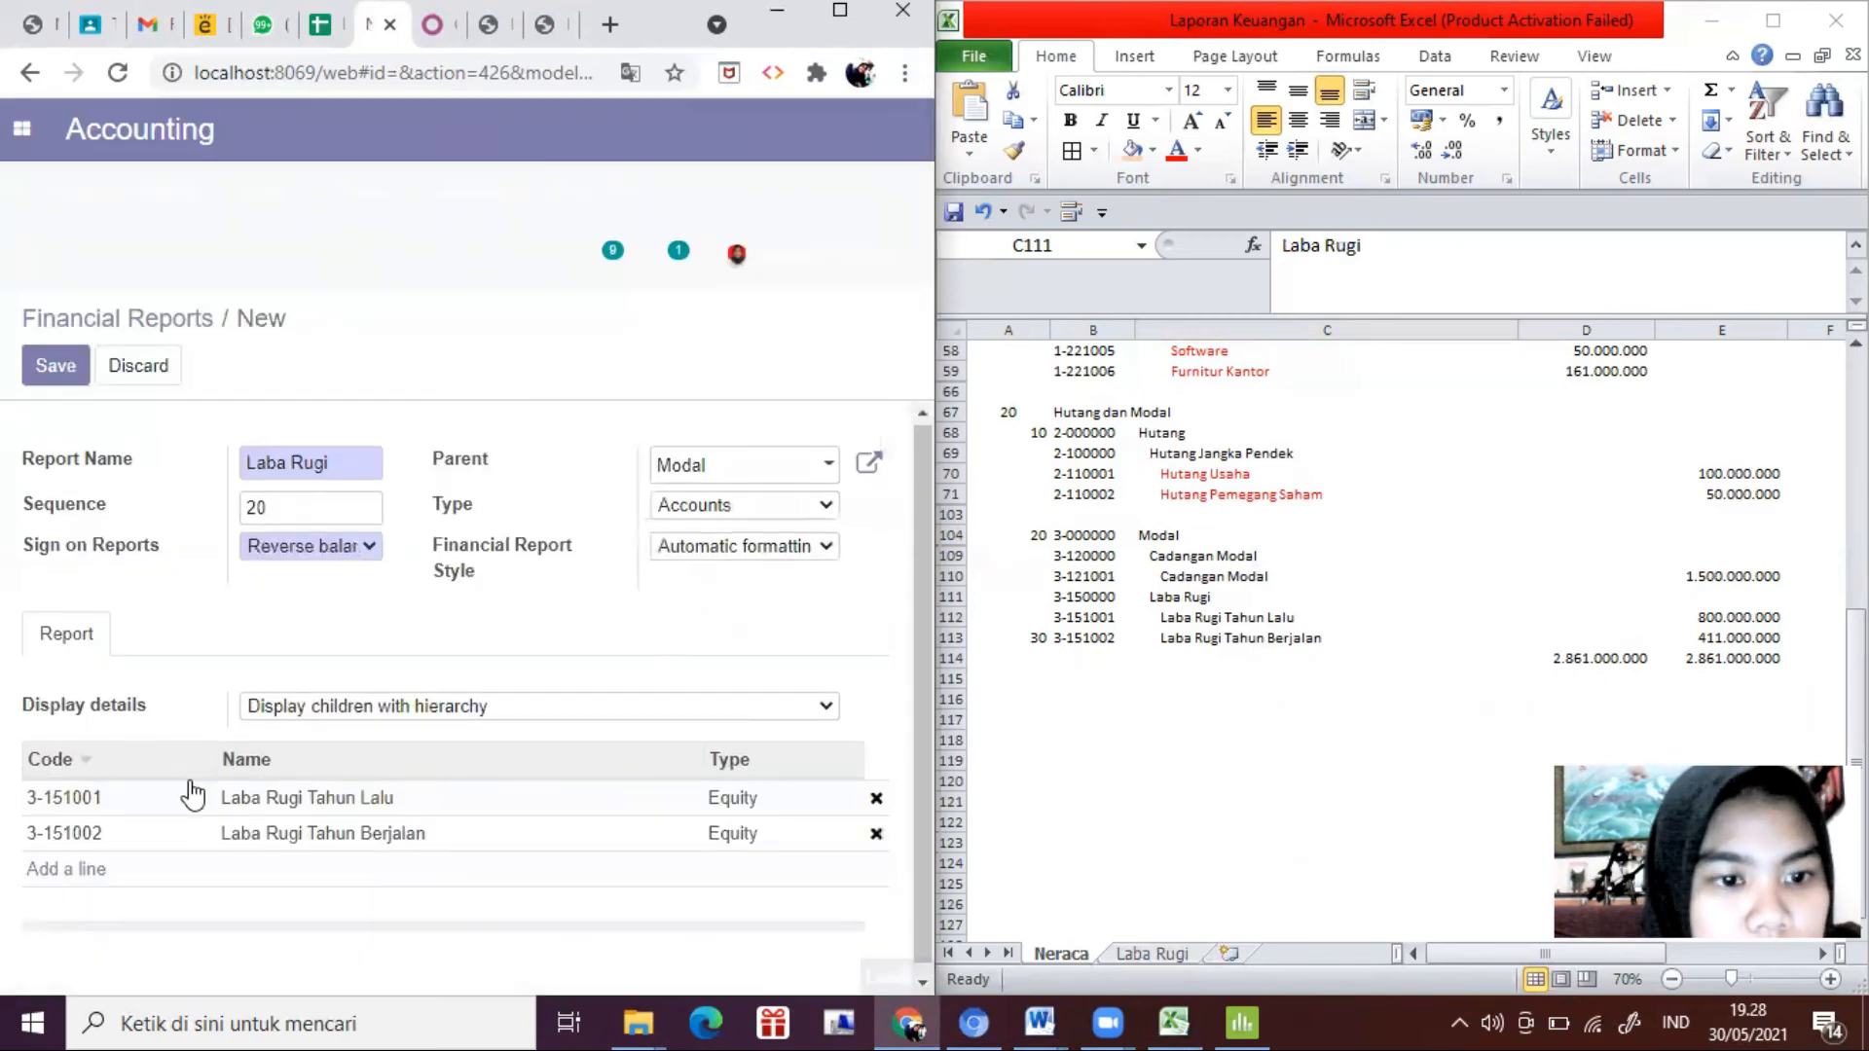
pyautogui.click(49, 370)
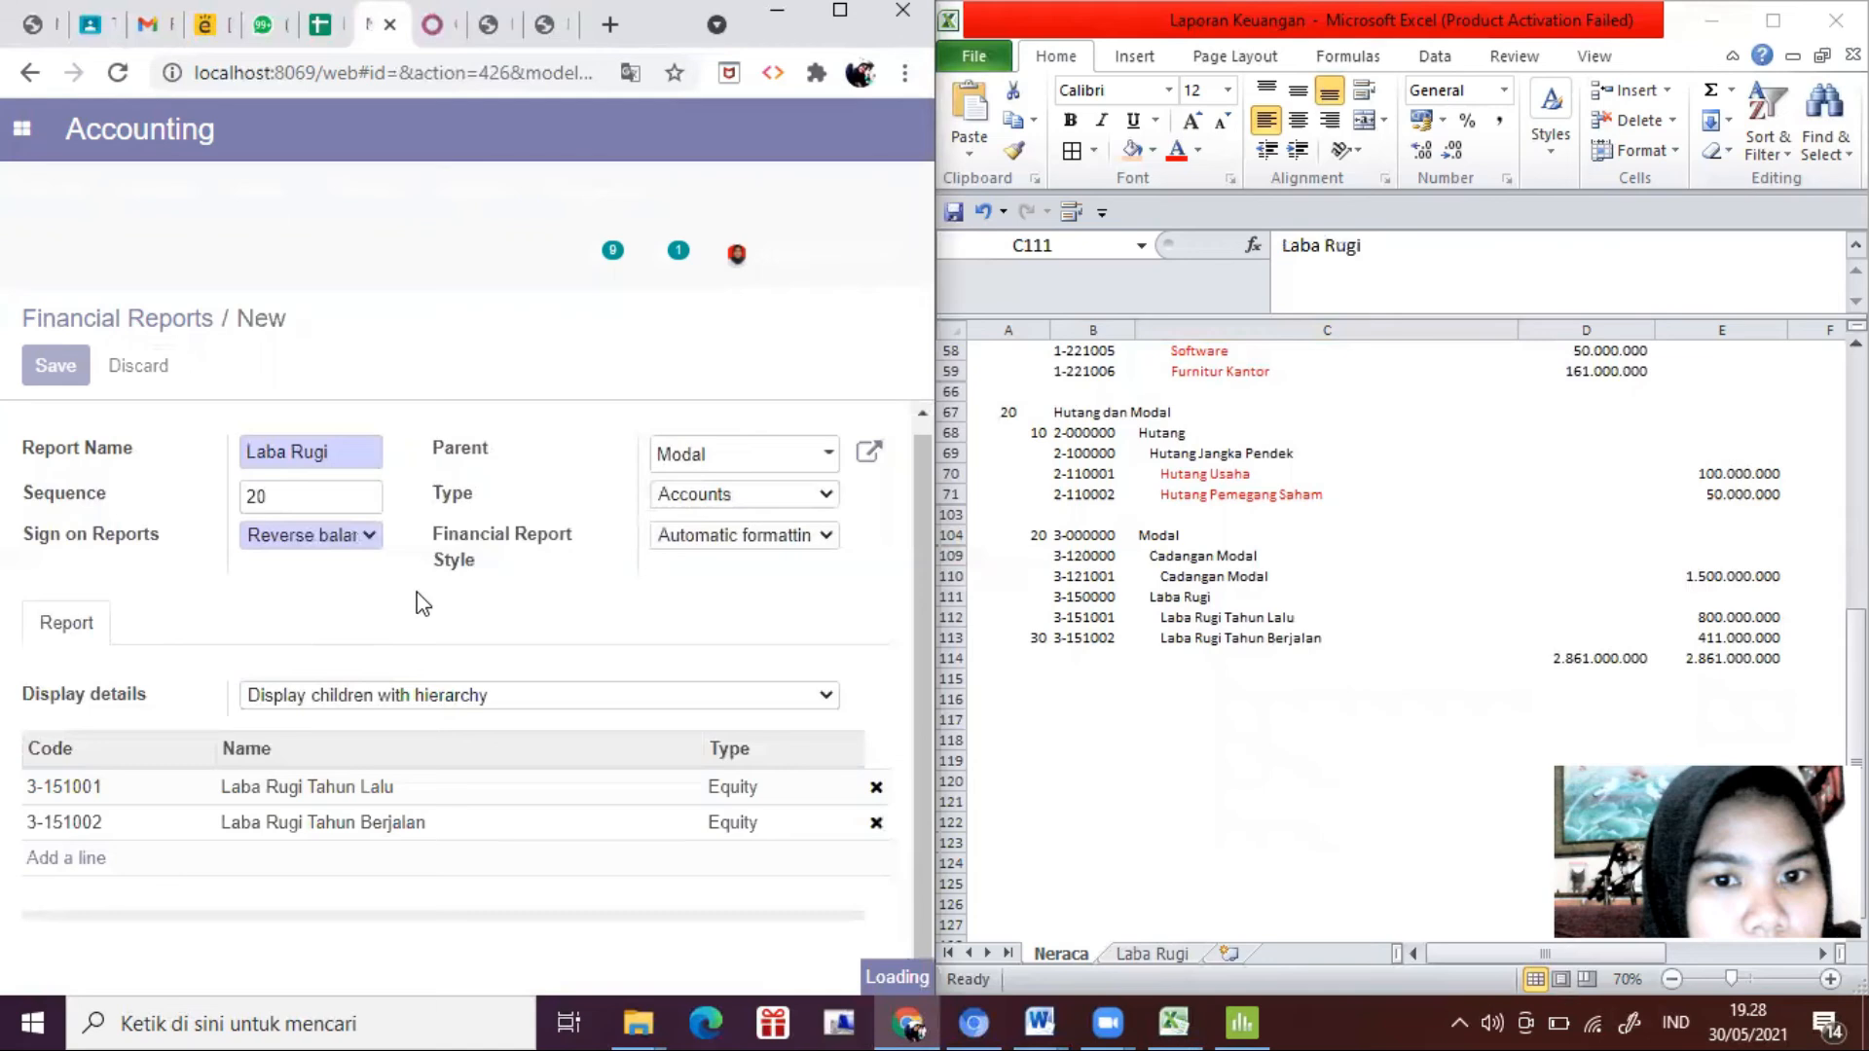
# Step: Discard the blank new report and expand the Aktiva group in the Financial Reports list
pyautogui.click(1180, 636)
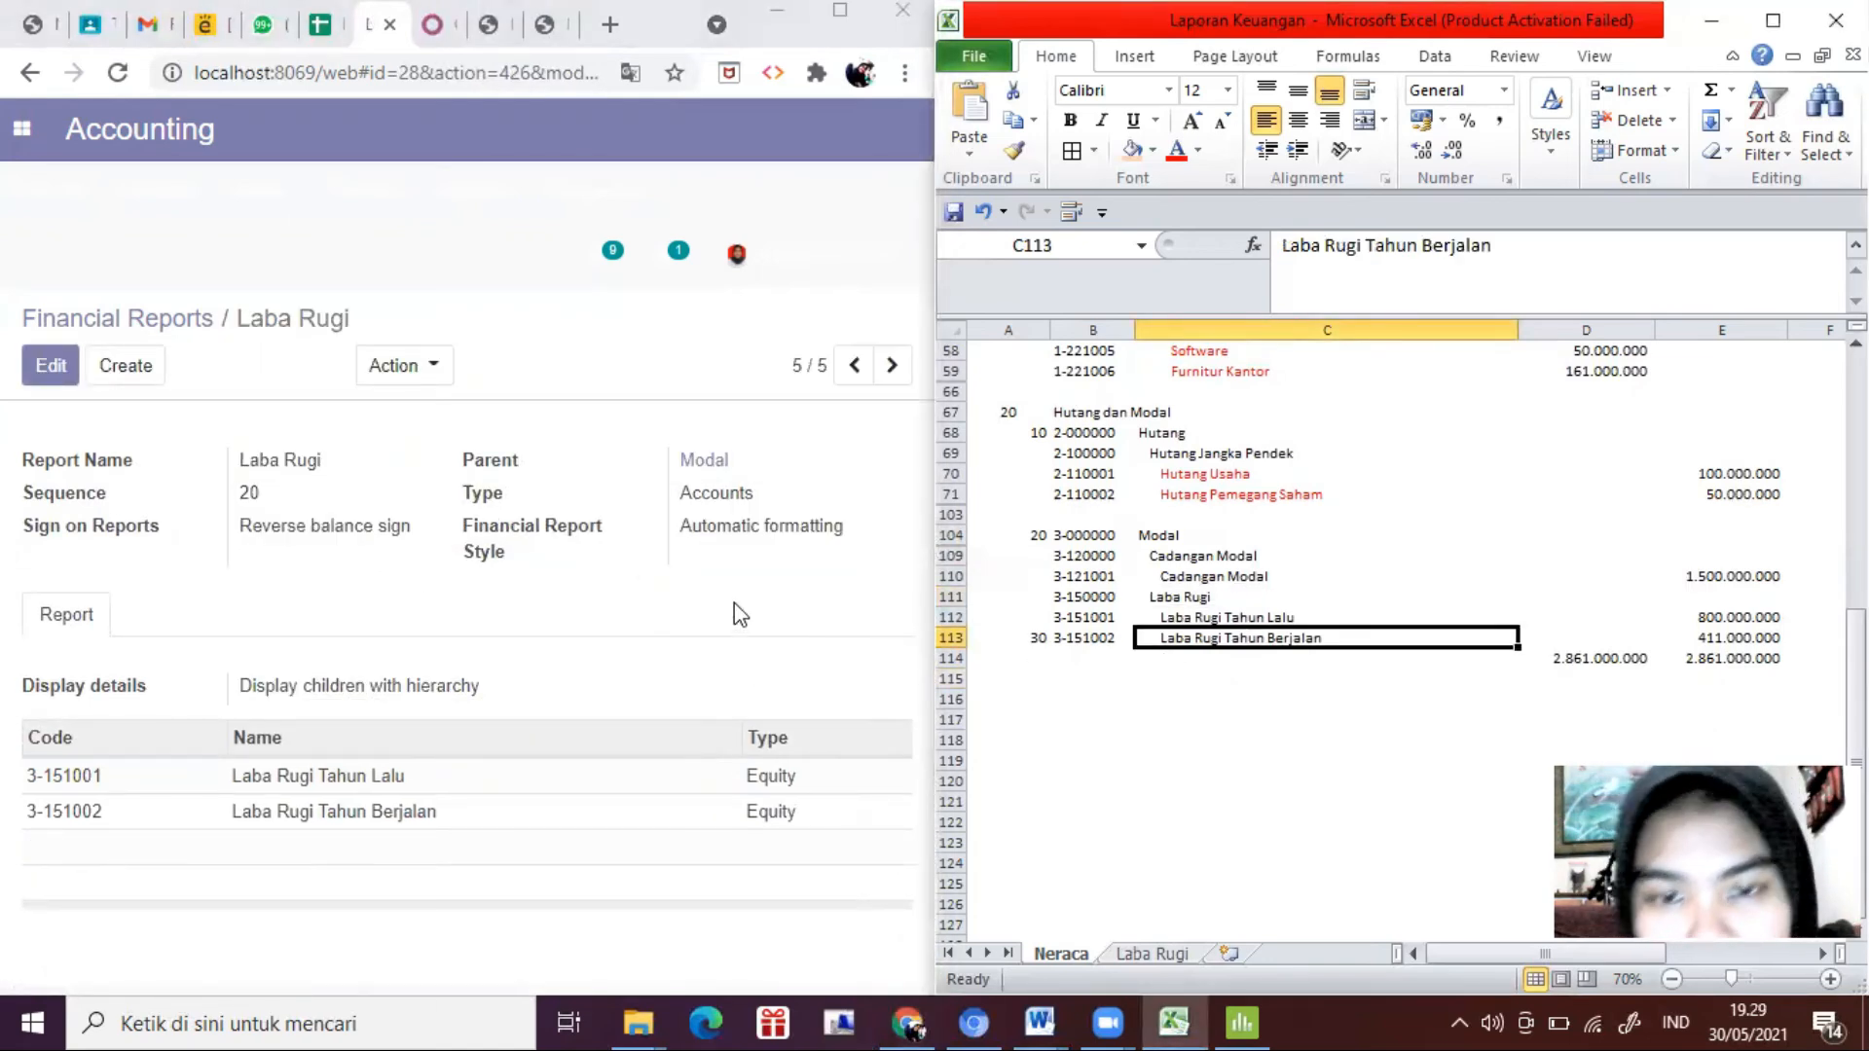
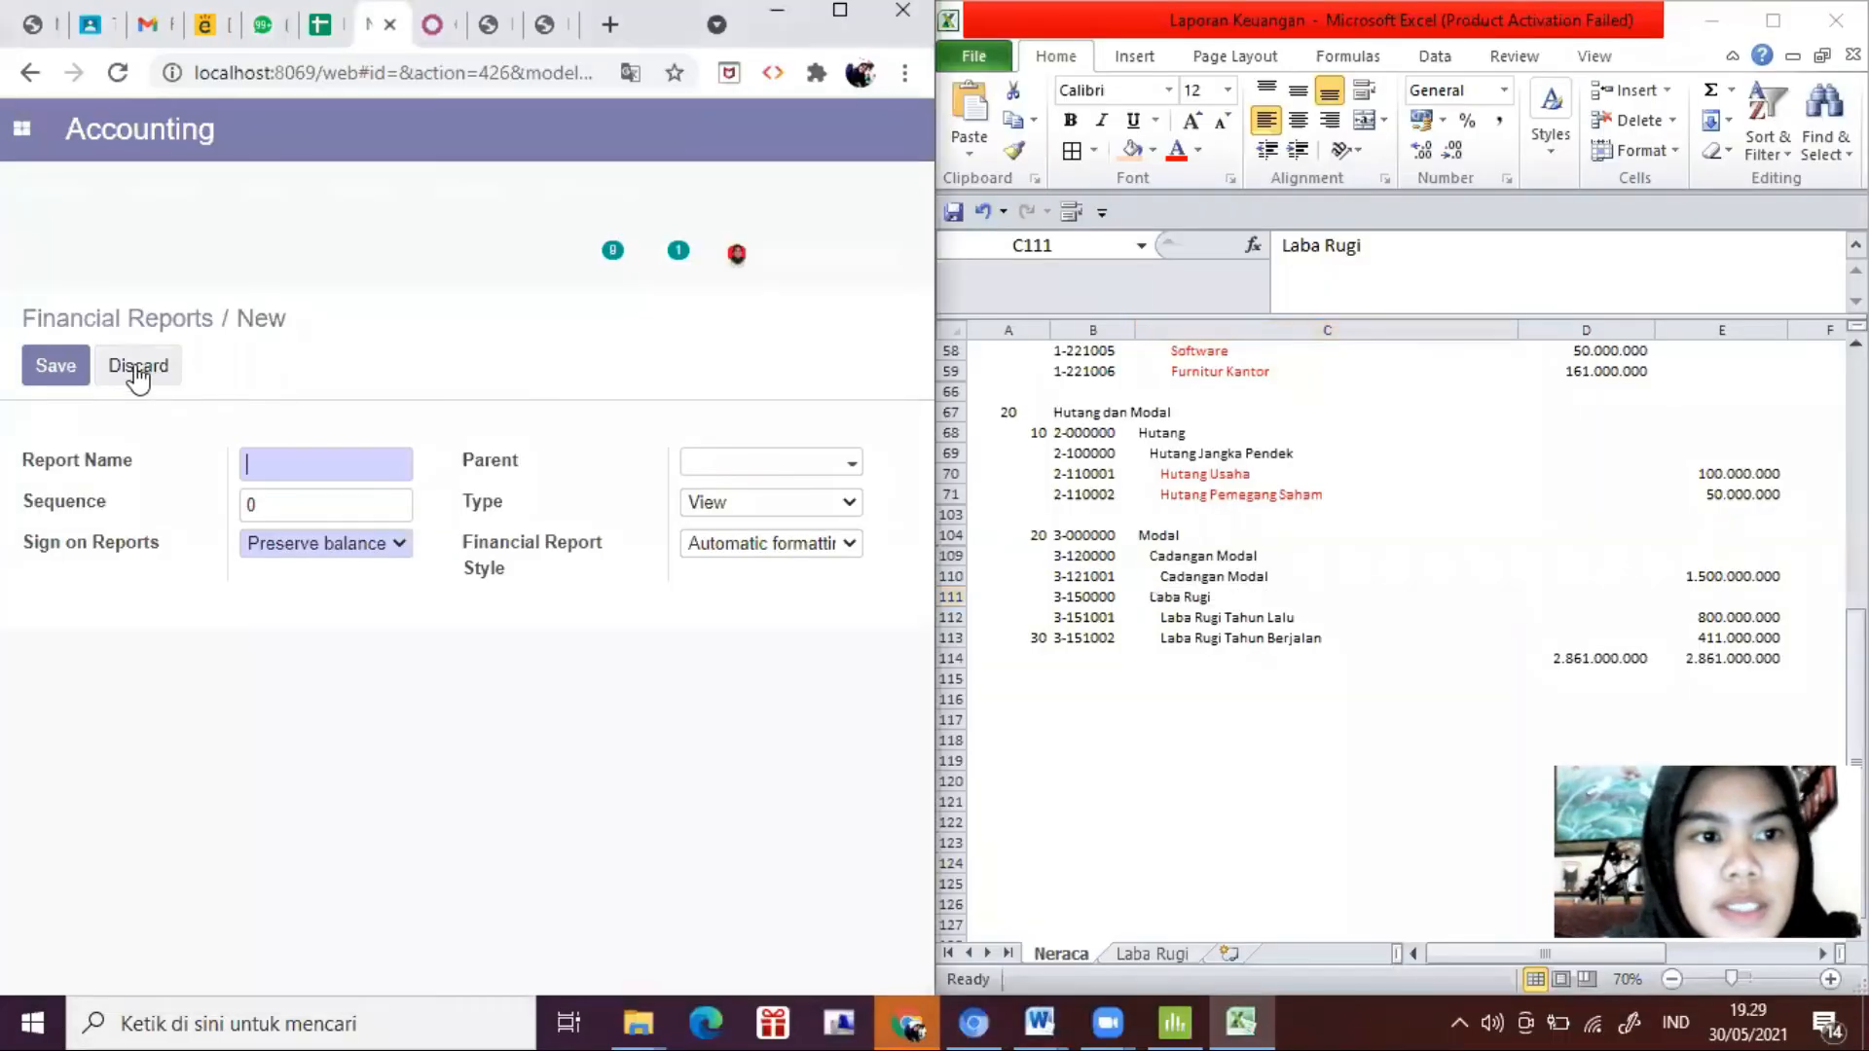
pyautogui.click(137, 366)
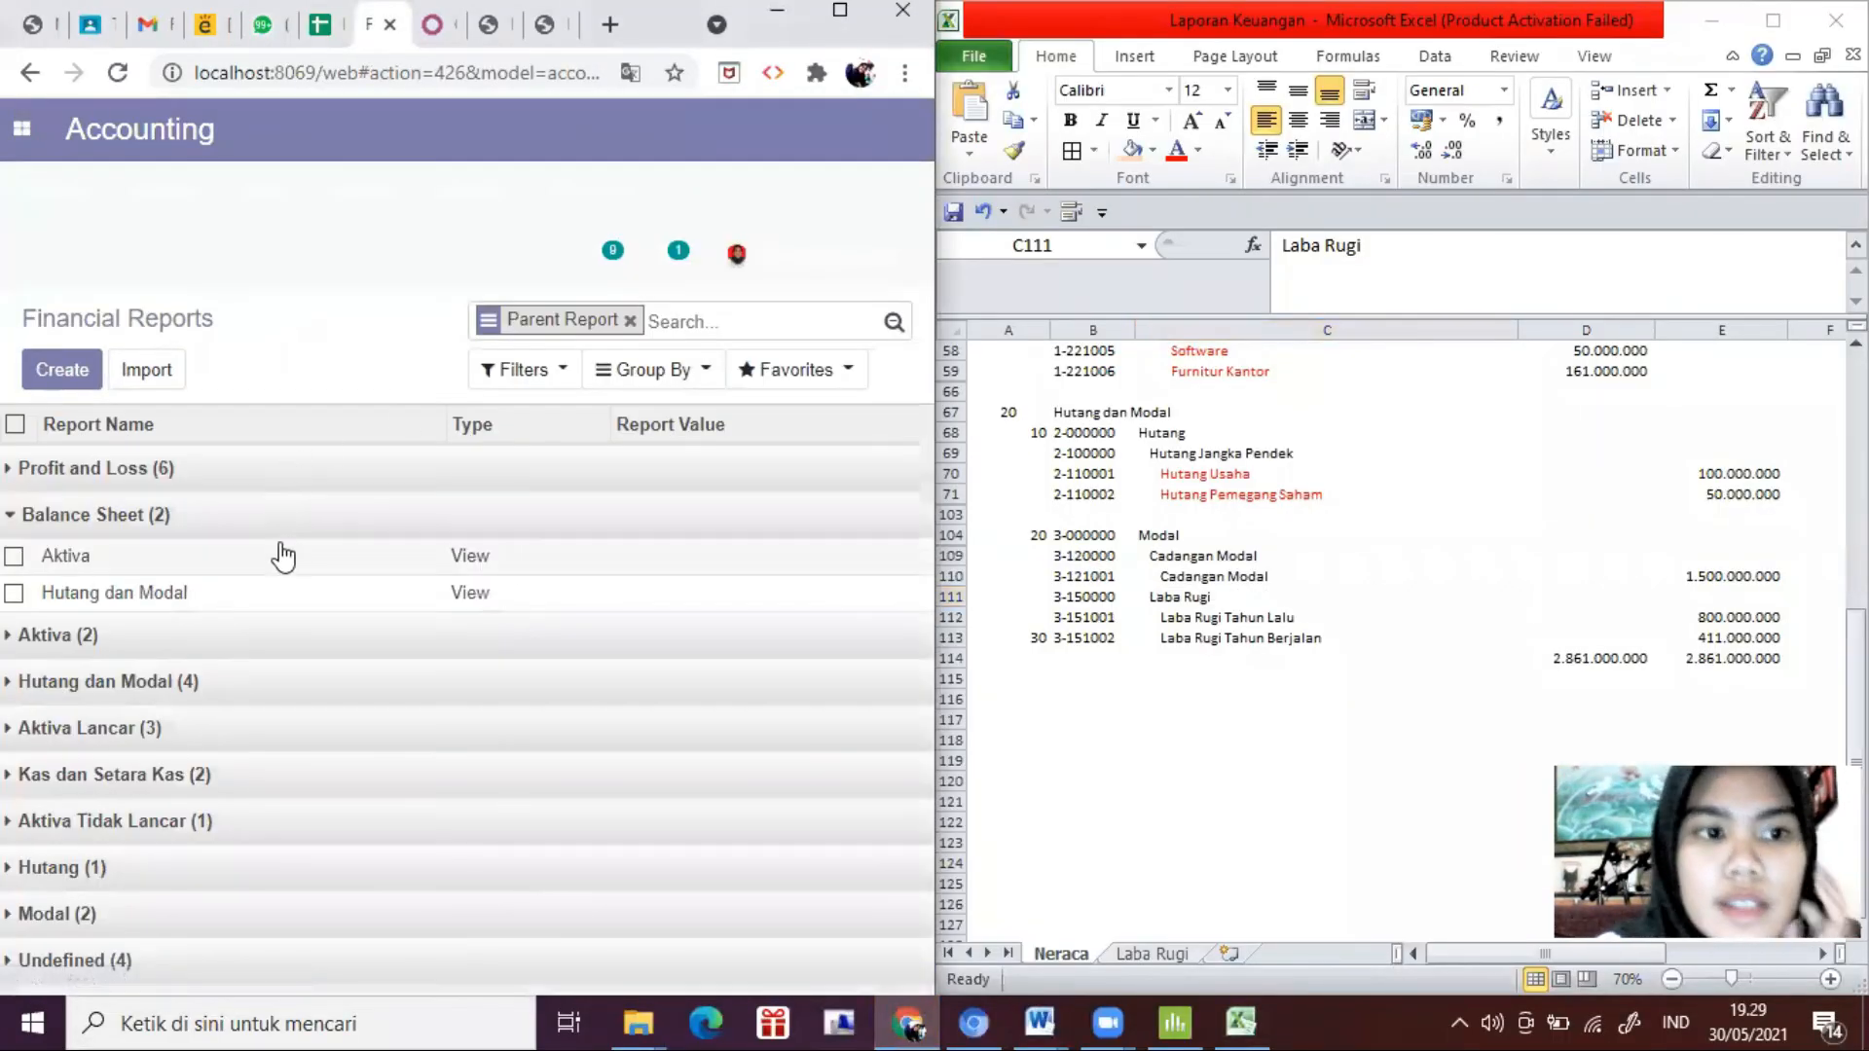
pyautogui.click(1212, 597)
pyautogui.scroll(15, 1207, 555)
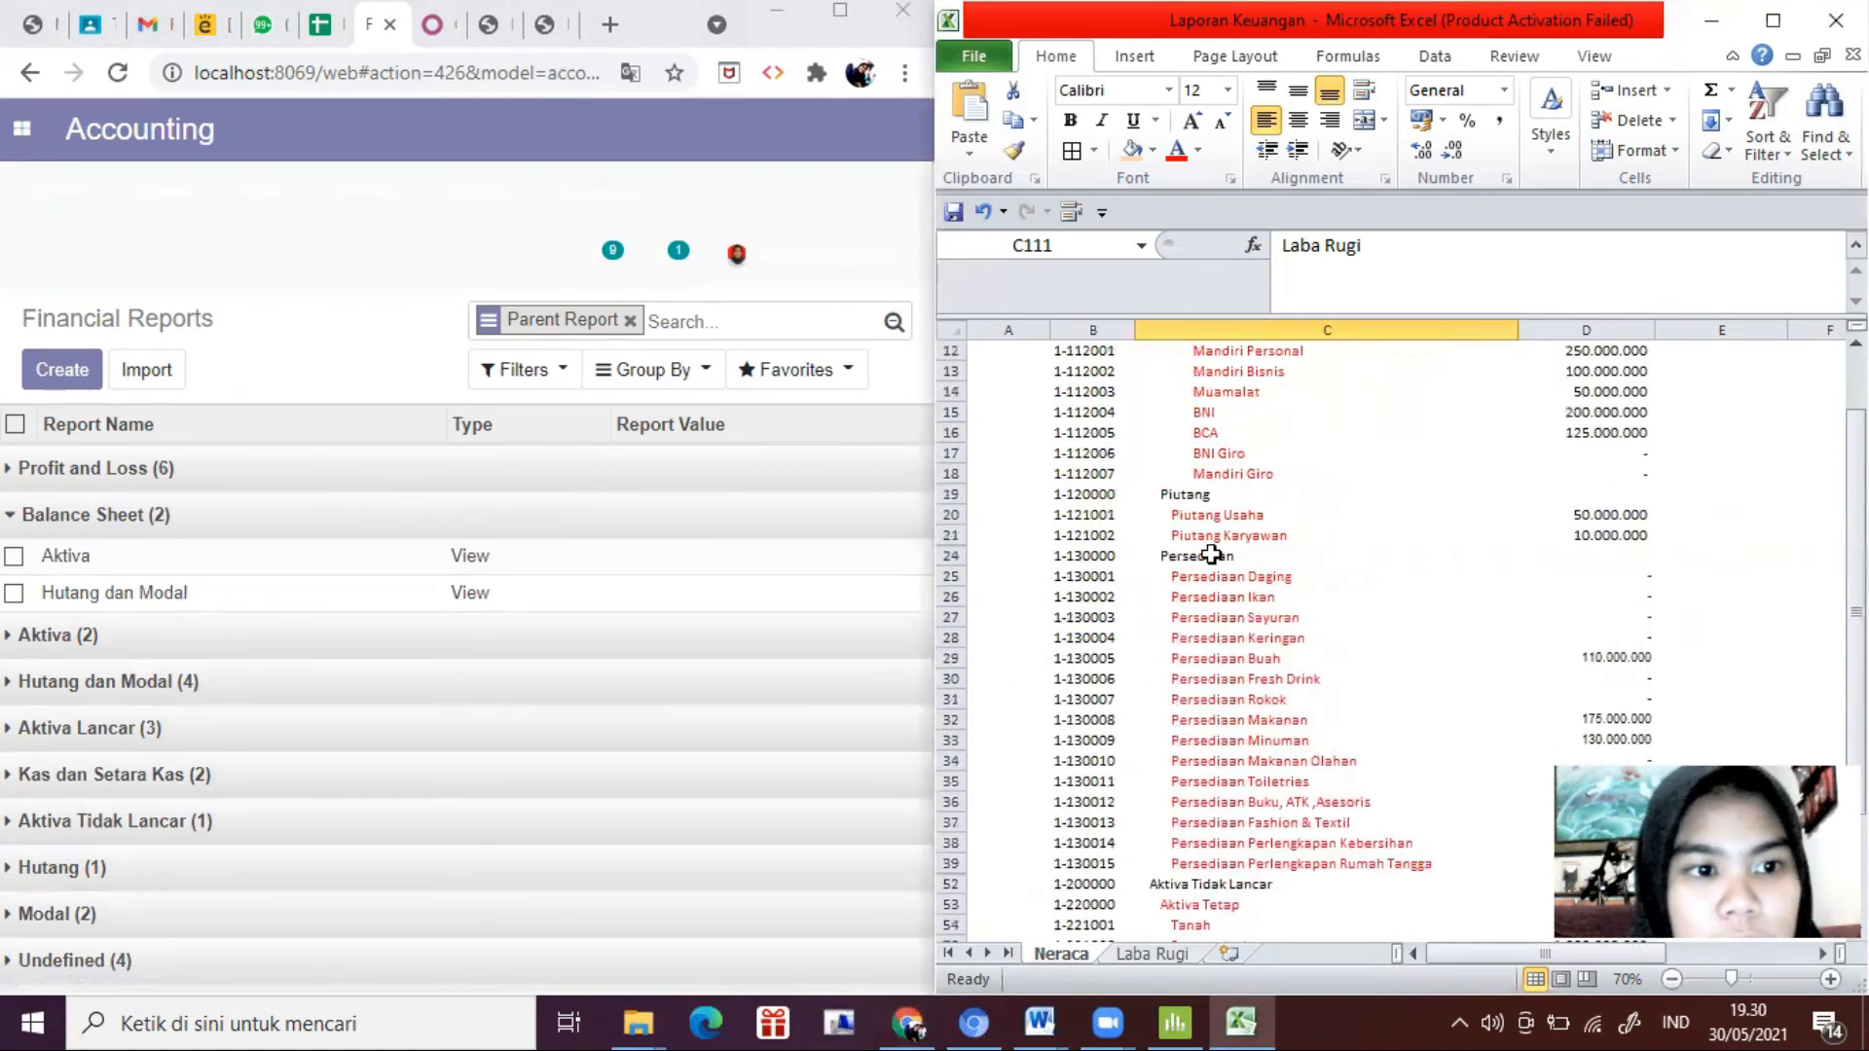
pyautogui.click(380, 530)
pyautogui.click(380, 531)
pyautogui.click(334, 565)
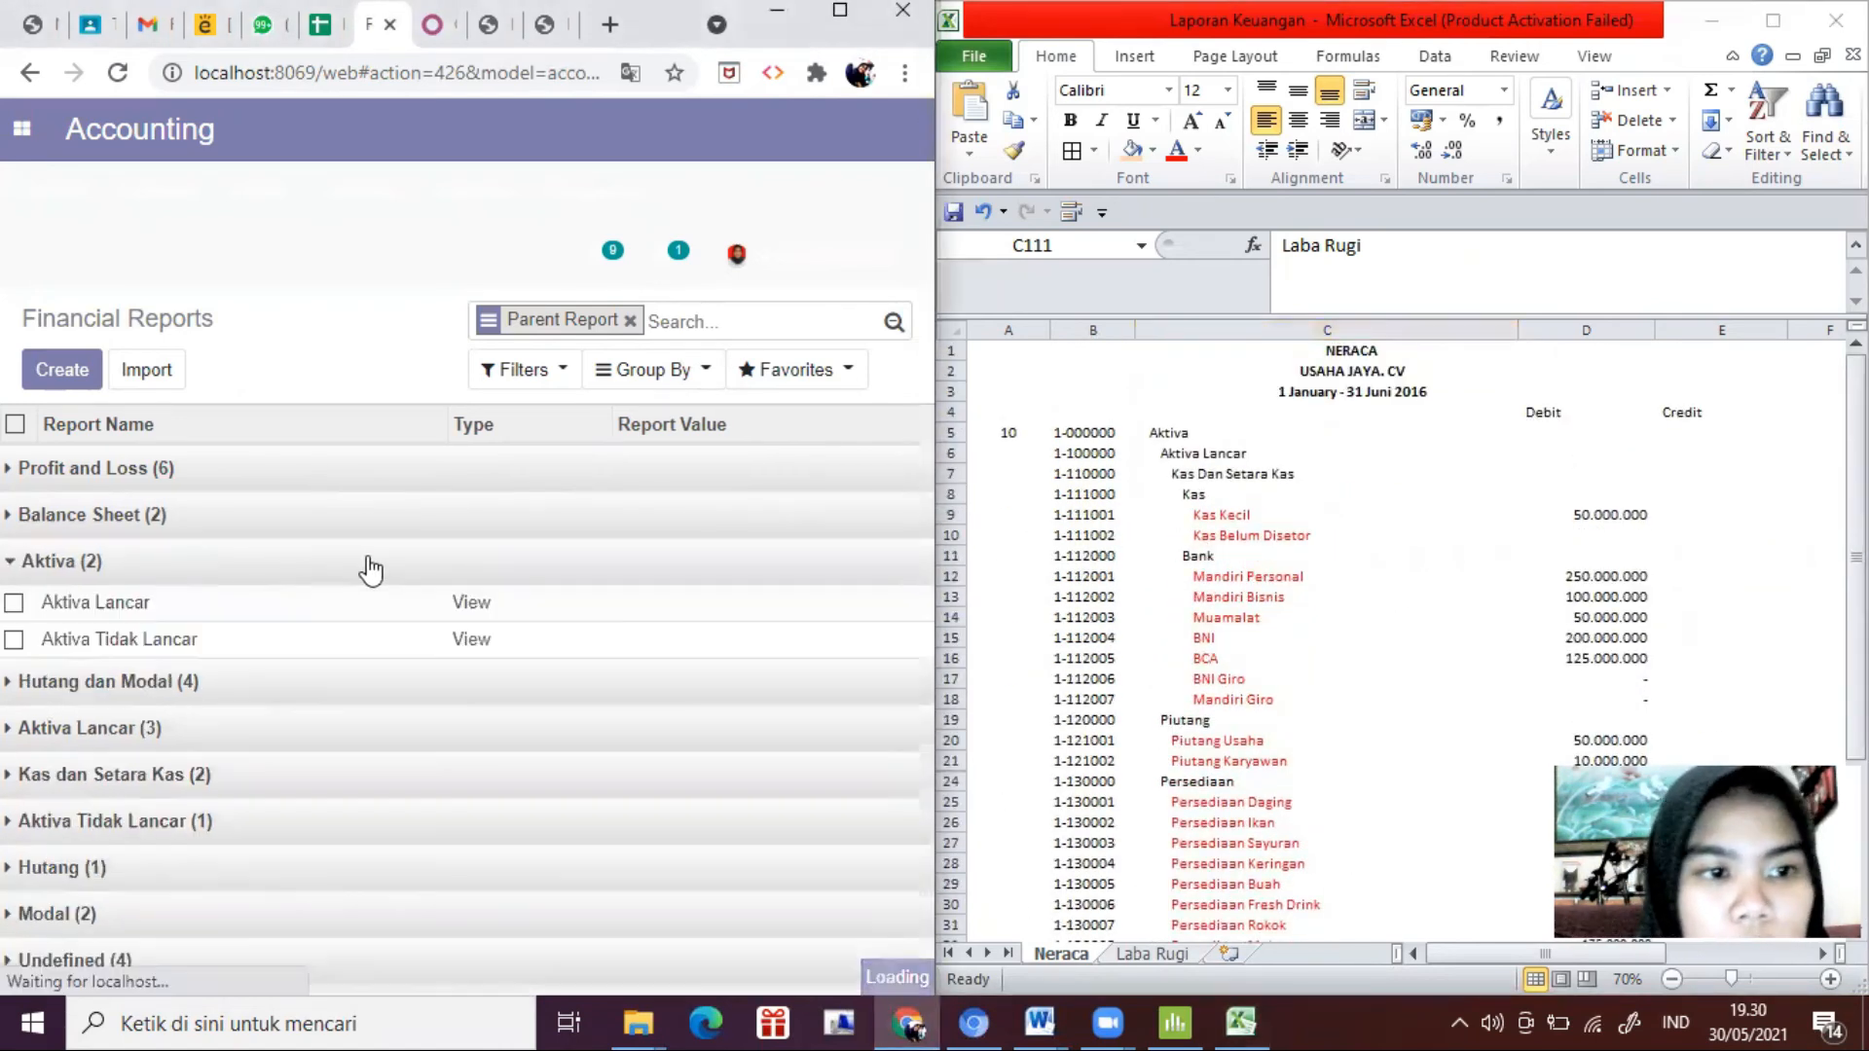
# Step: Compare the Aktiva group's reports with the Aktiva Lancar, Piutang and Aktiva Tidak Lancar rows in the Excel sheet
pyautogui.click(1189, 457)
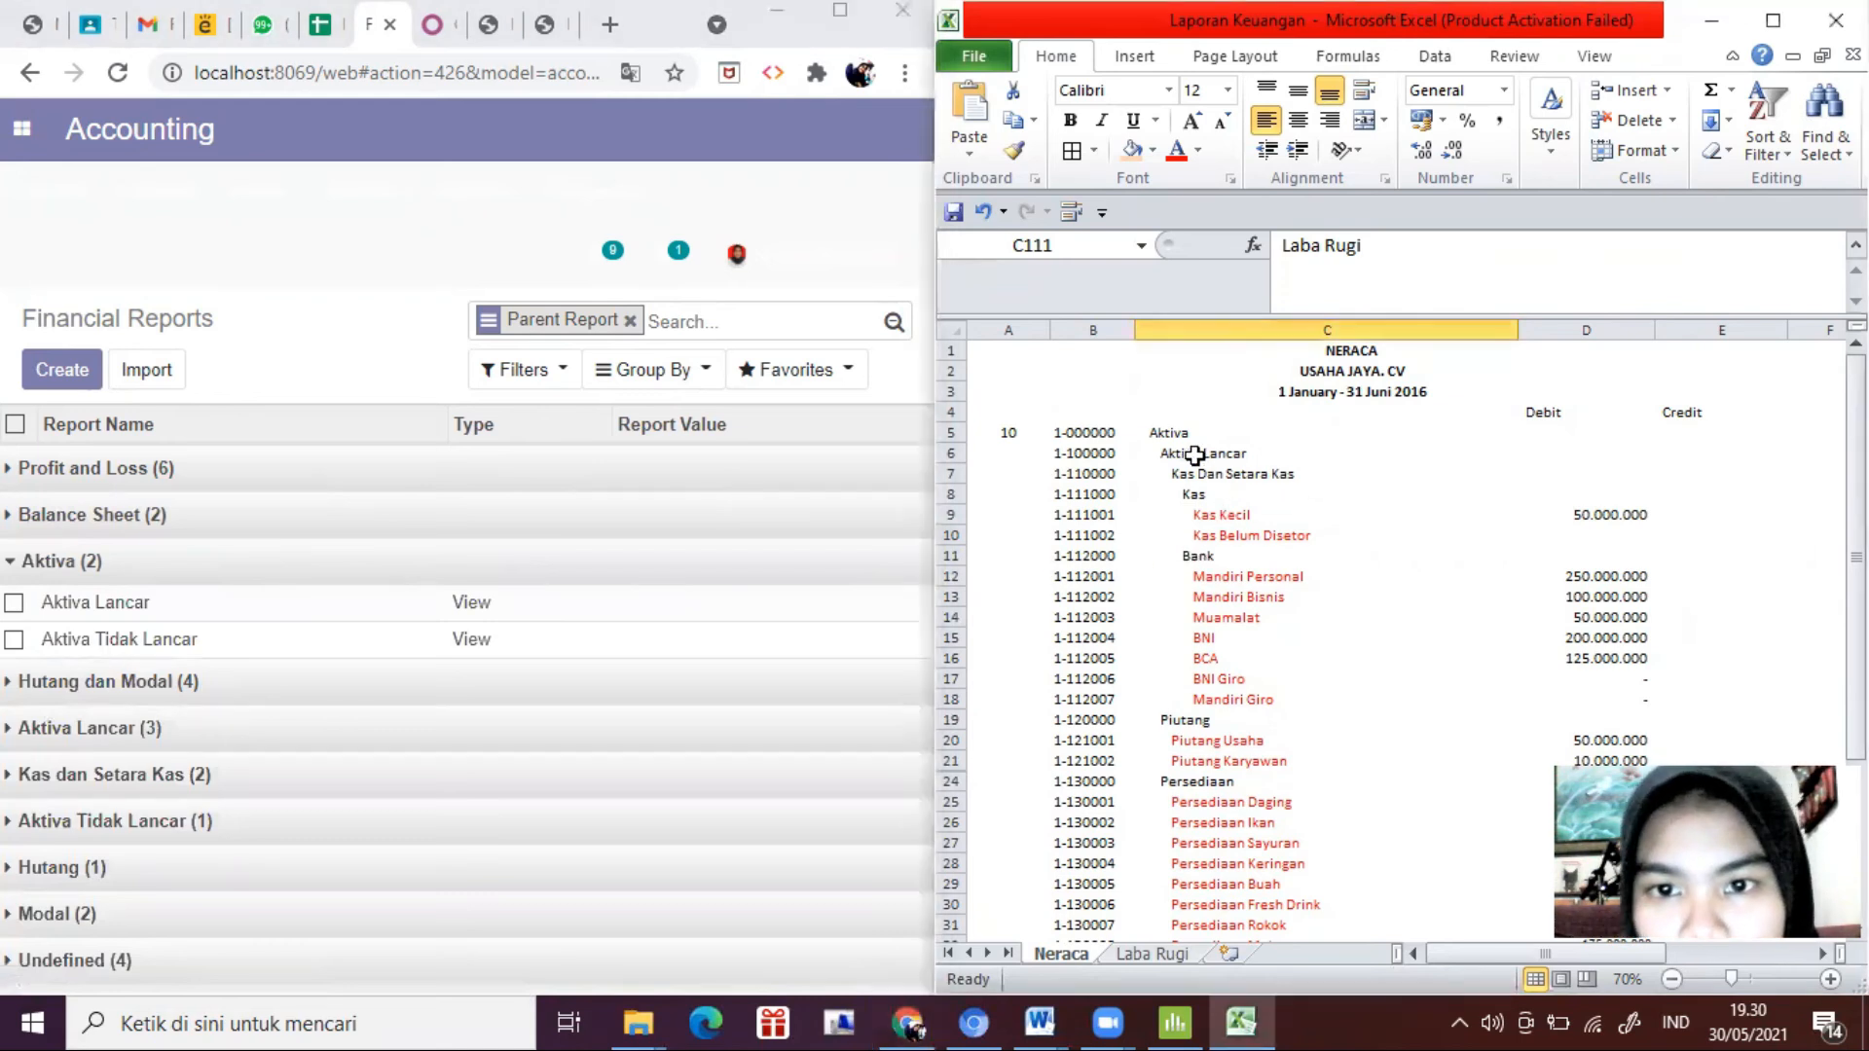
pyautogui.click(1189, 457)
pyautogui.click(1208, 722)
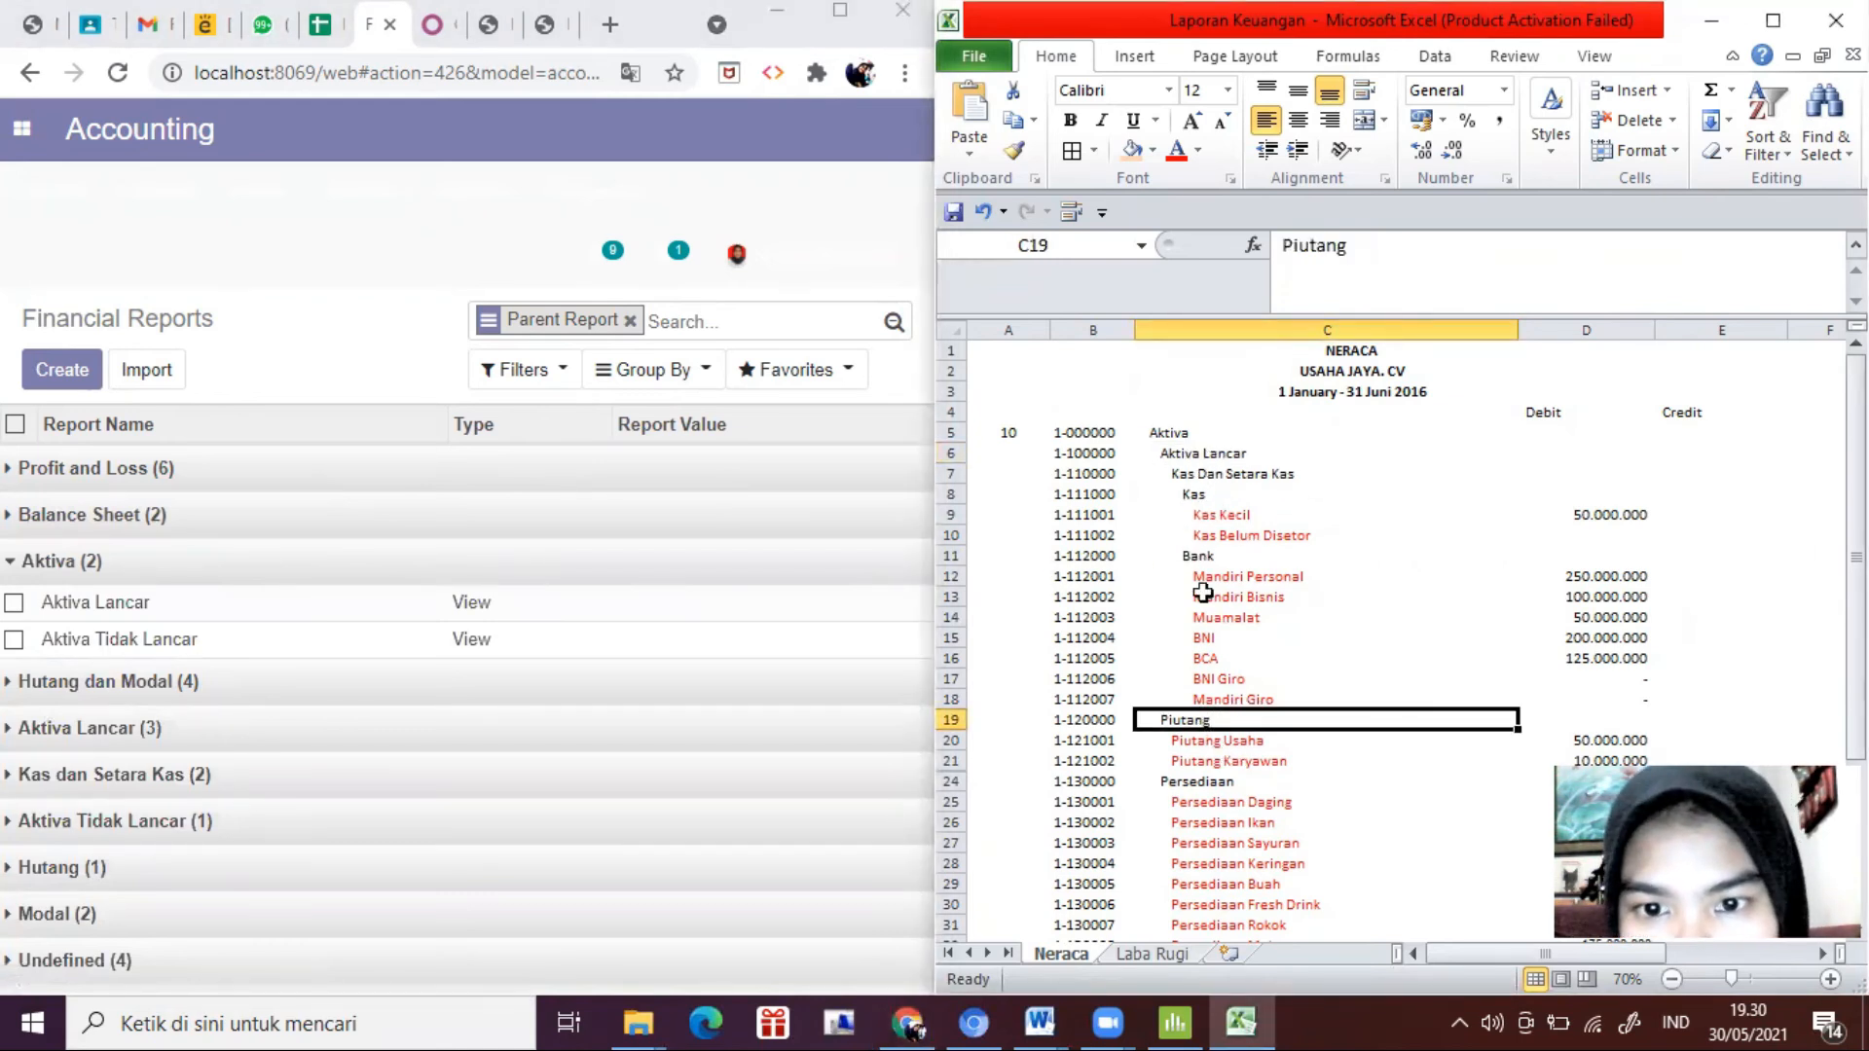
pyautogui.scroll(-6, 1212, 710)
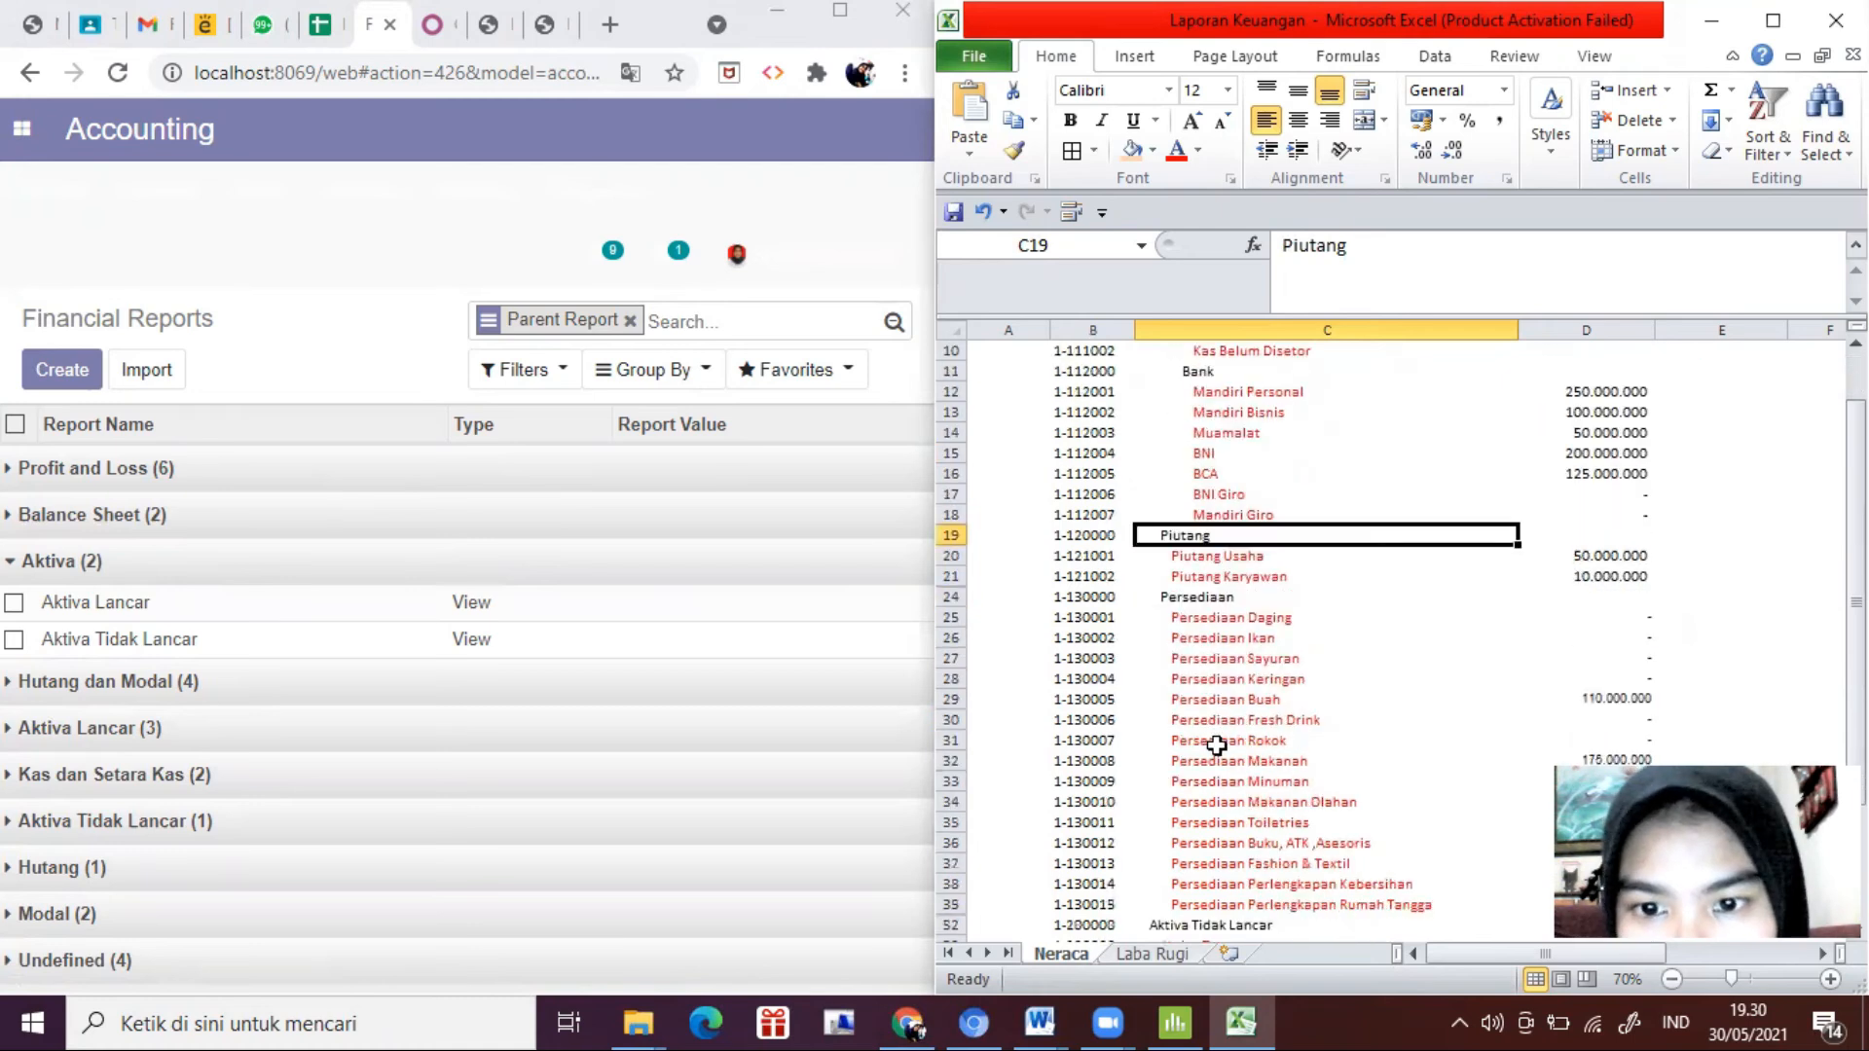
pyautogui.click(1235, 740)
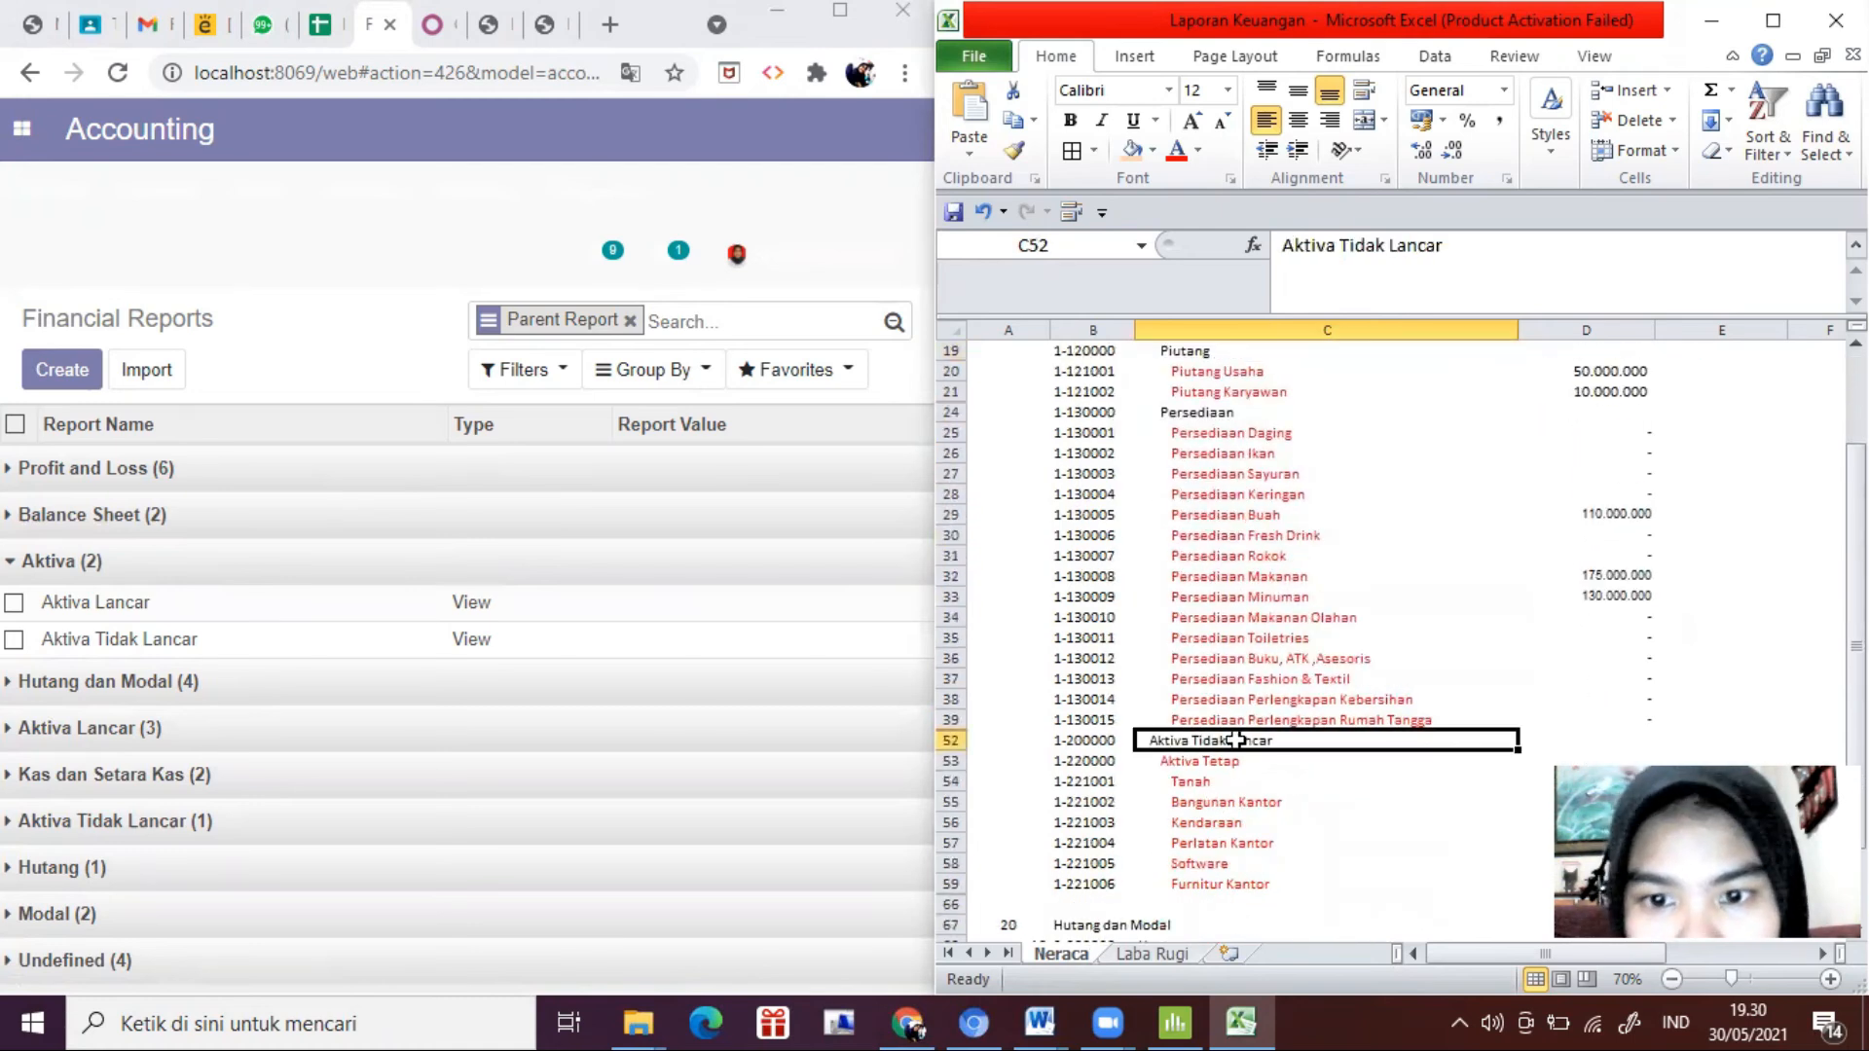
# Step: Expand the Hutang dan Modal group in Odoo and compare its reports with the Hutang dan Modal rows in the Excel sheet
pyautogui.click(185, 572)
pyautogui.click(192, 613)
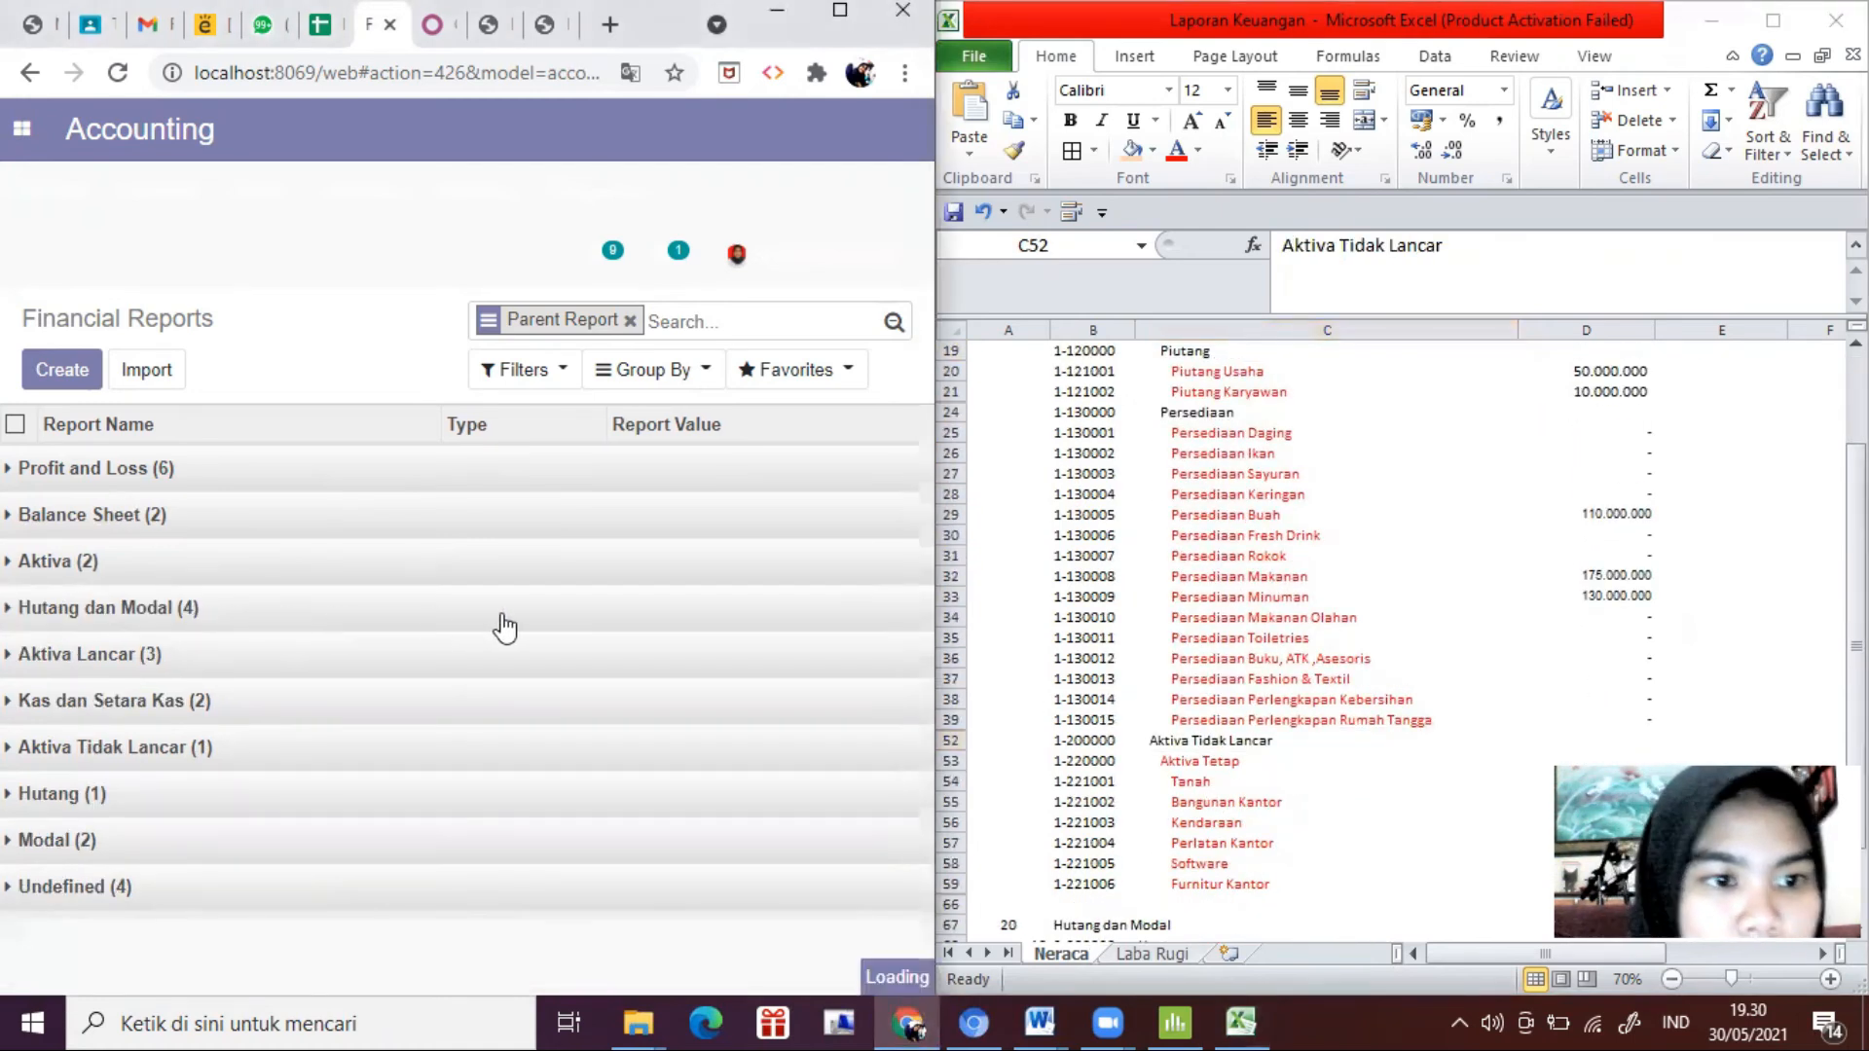
pyautogui.click(1095, 540)
pyautogui.scroll(4, 1095, 540)
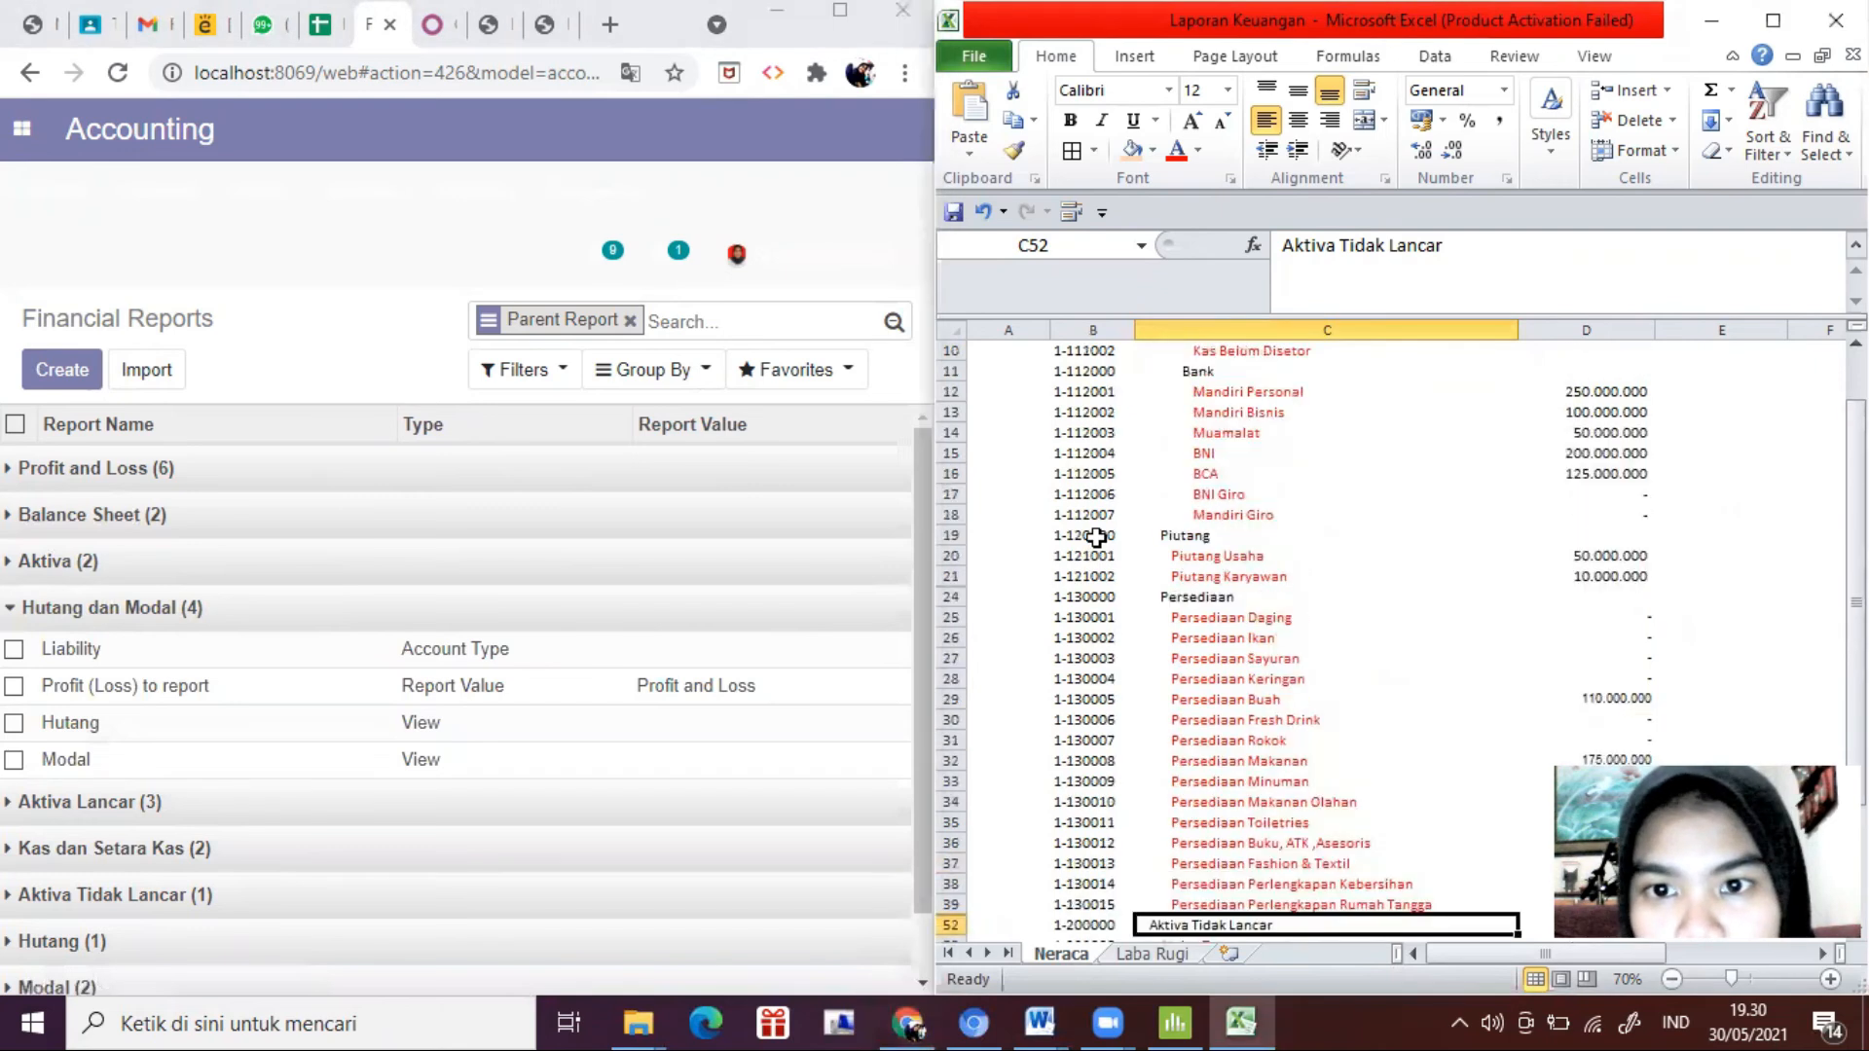
pyautogui.scroll(-6, 1102, 603)
pyautogui.scroll(-4, 1107, 641)
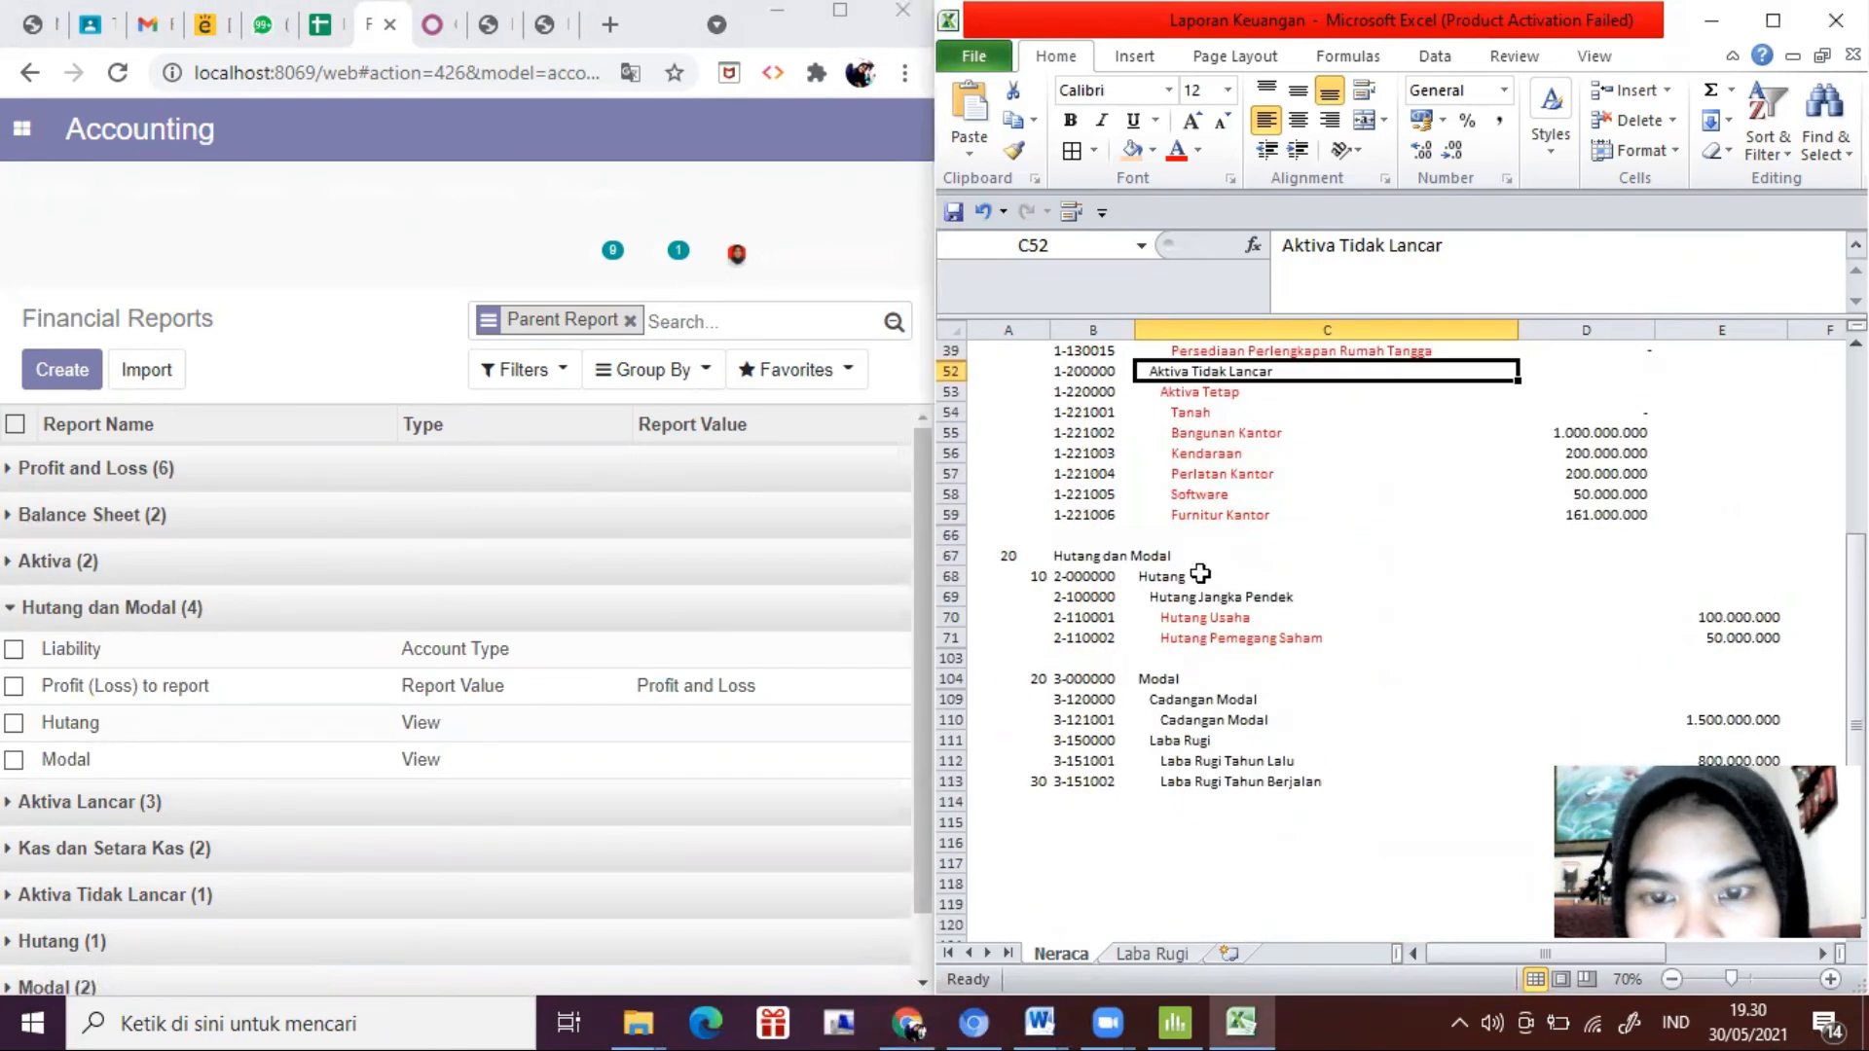
pyautogui.click(1152, 554)
pyautogui.click(1183, 581)
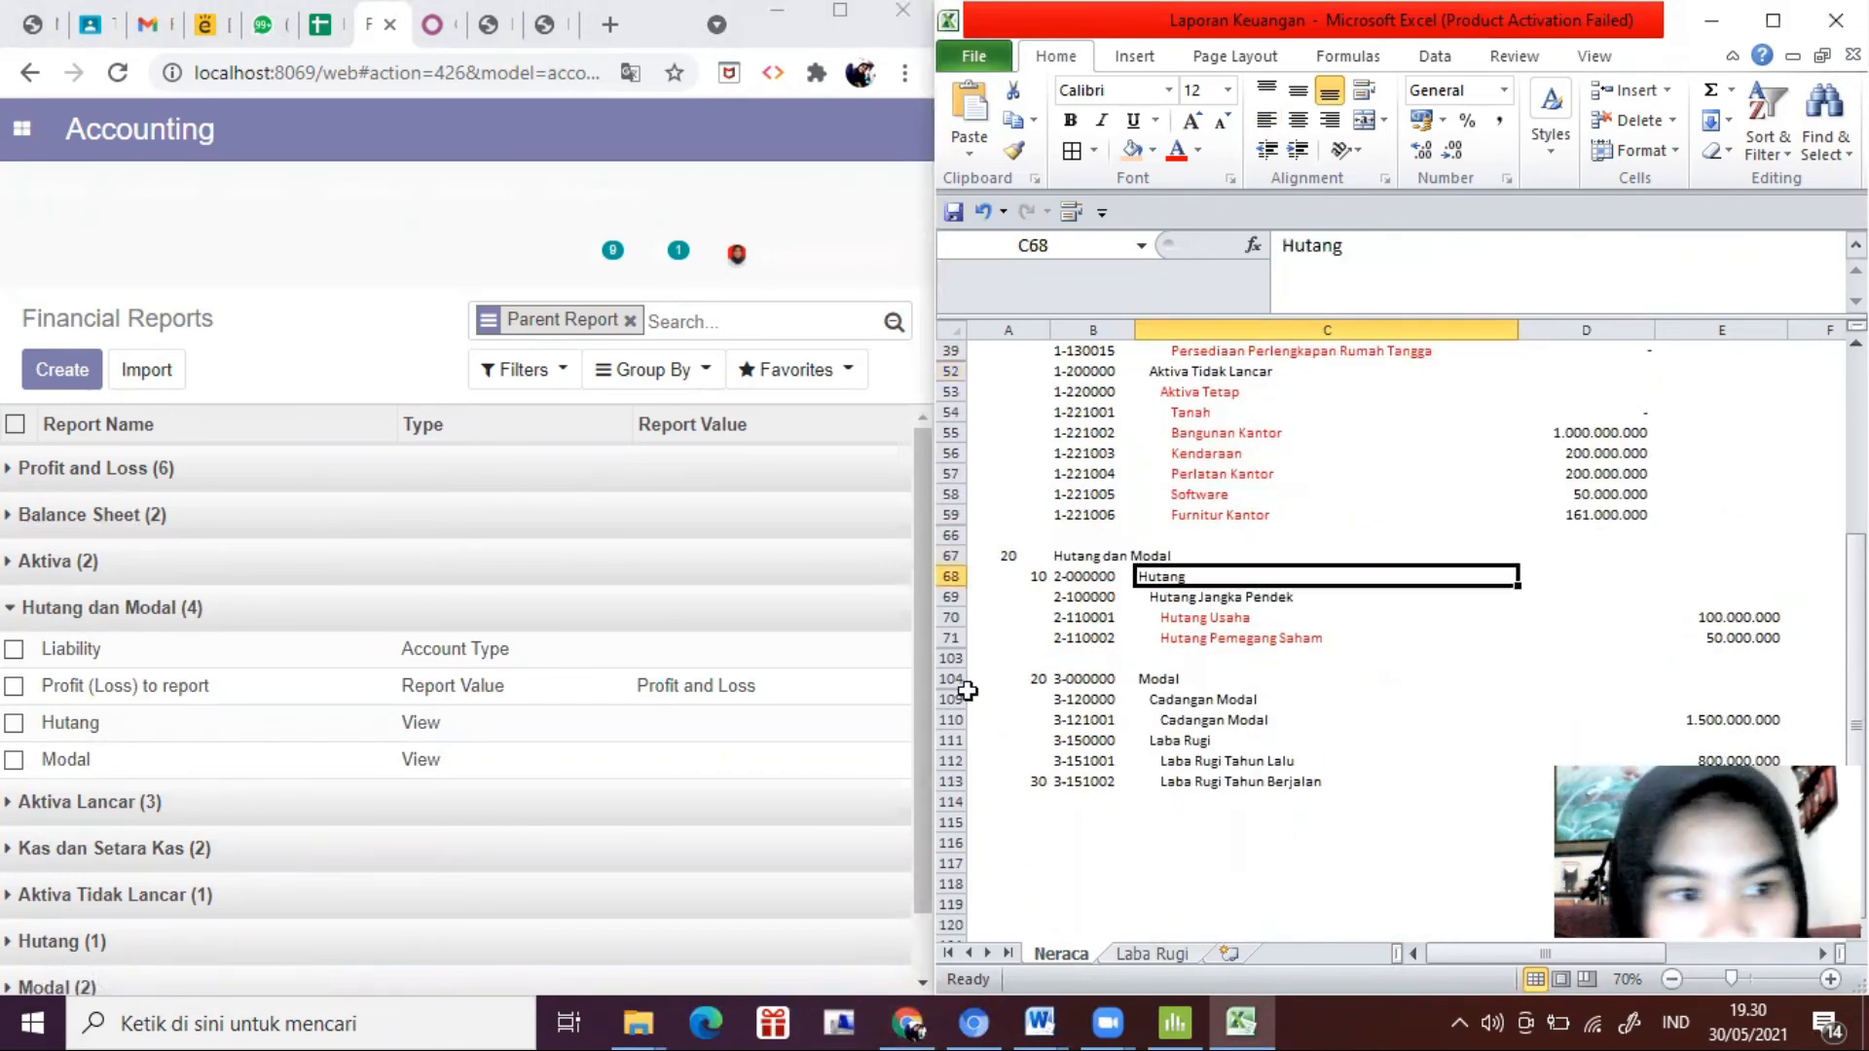
# Step: Delete the Liability and Profit (Loss) to report entries from the Hutang dan Modal group in Financial Reports
pyautogui.click(14, 651)
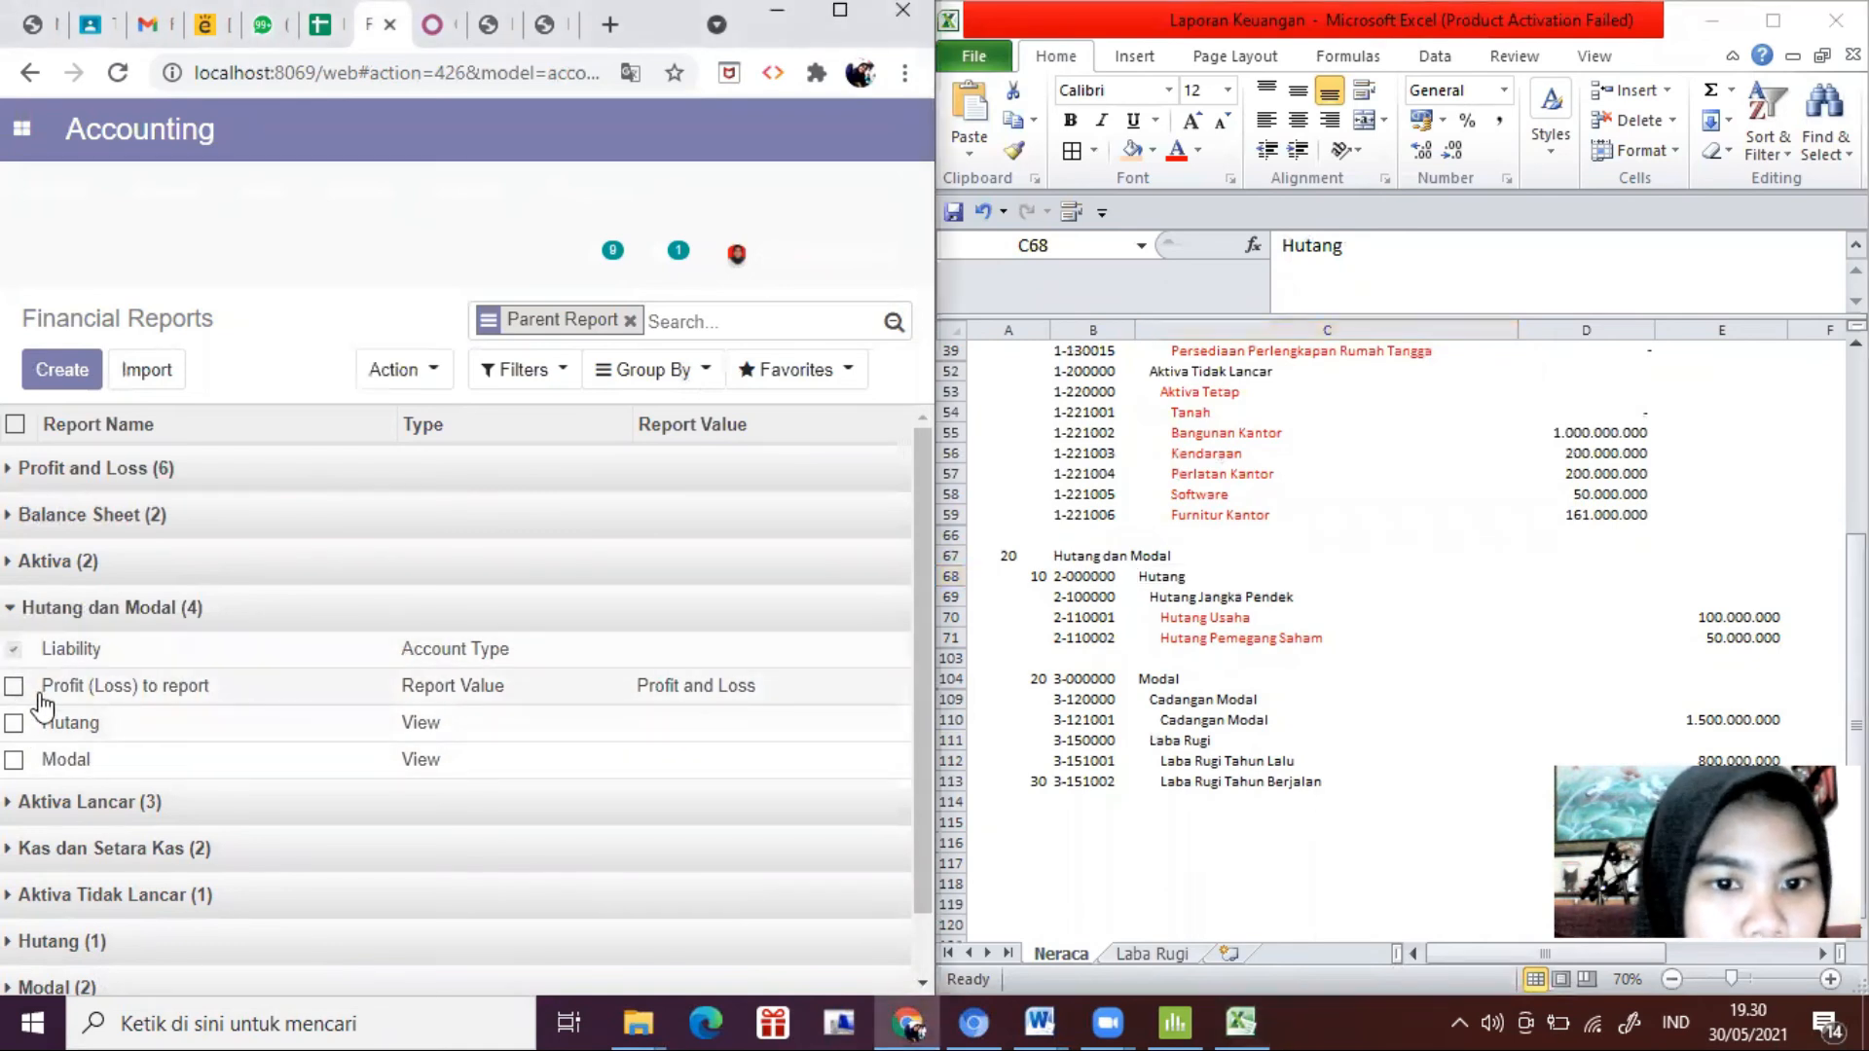
pyautogui.click(14, 686)
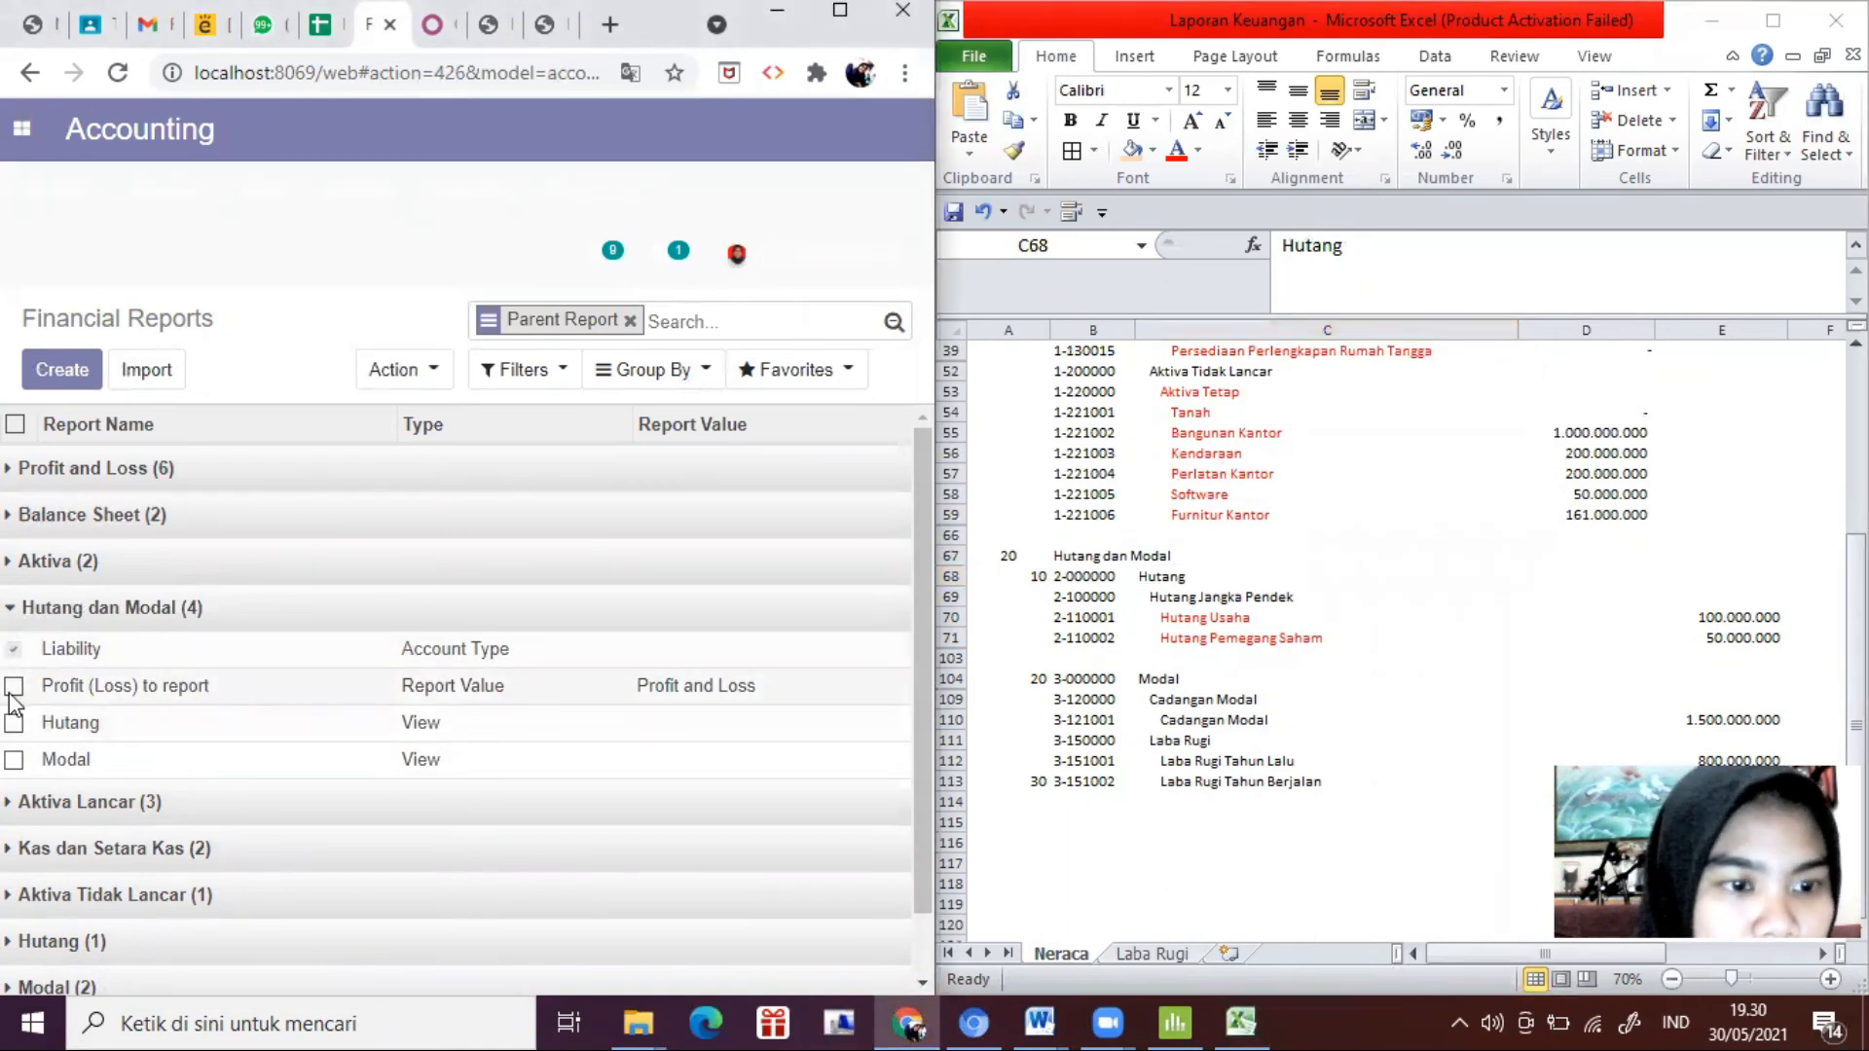
pyautogui.click(409, 372)
pyautogui.click(413, 454)
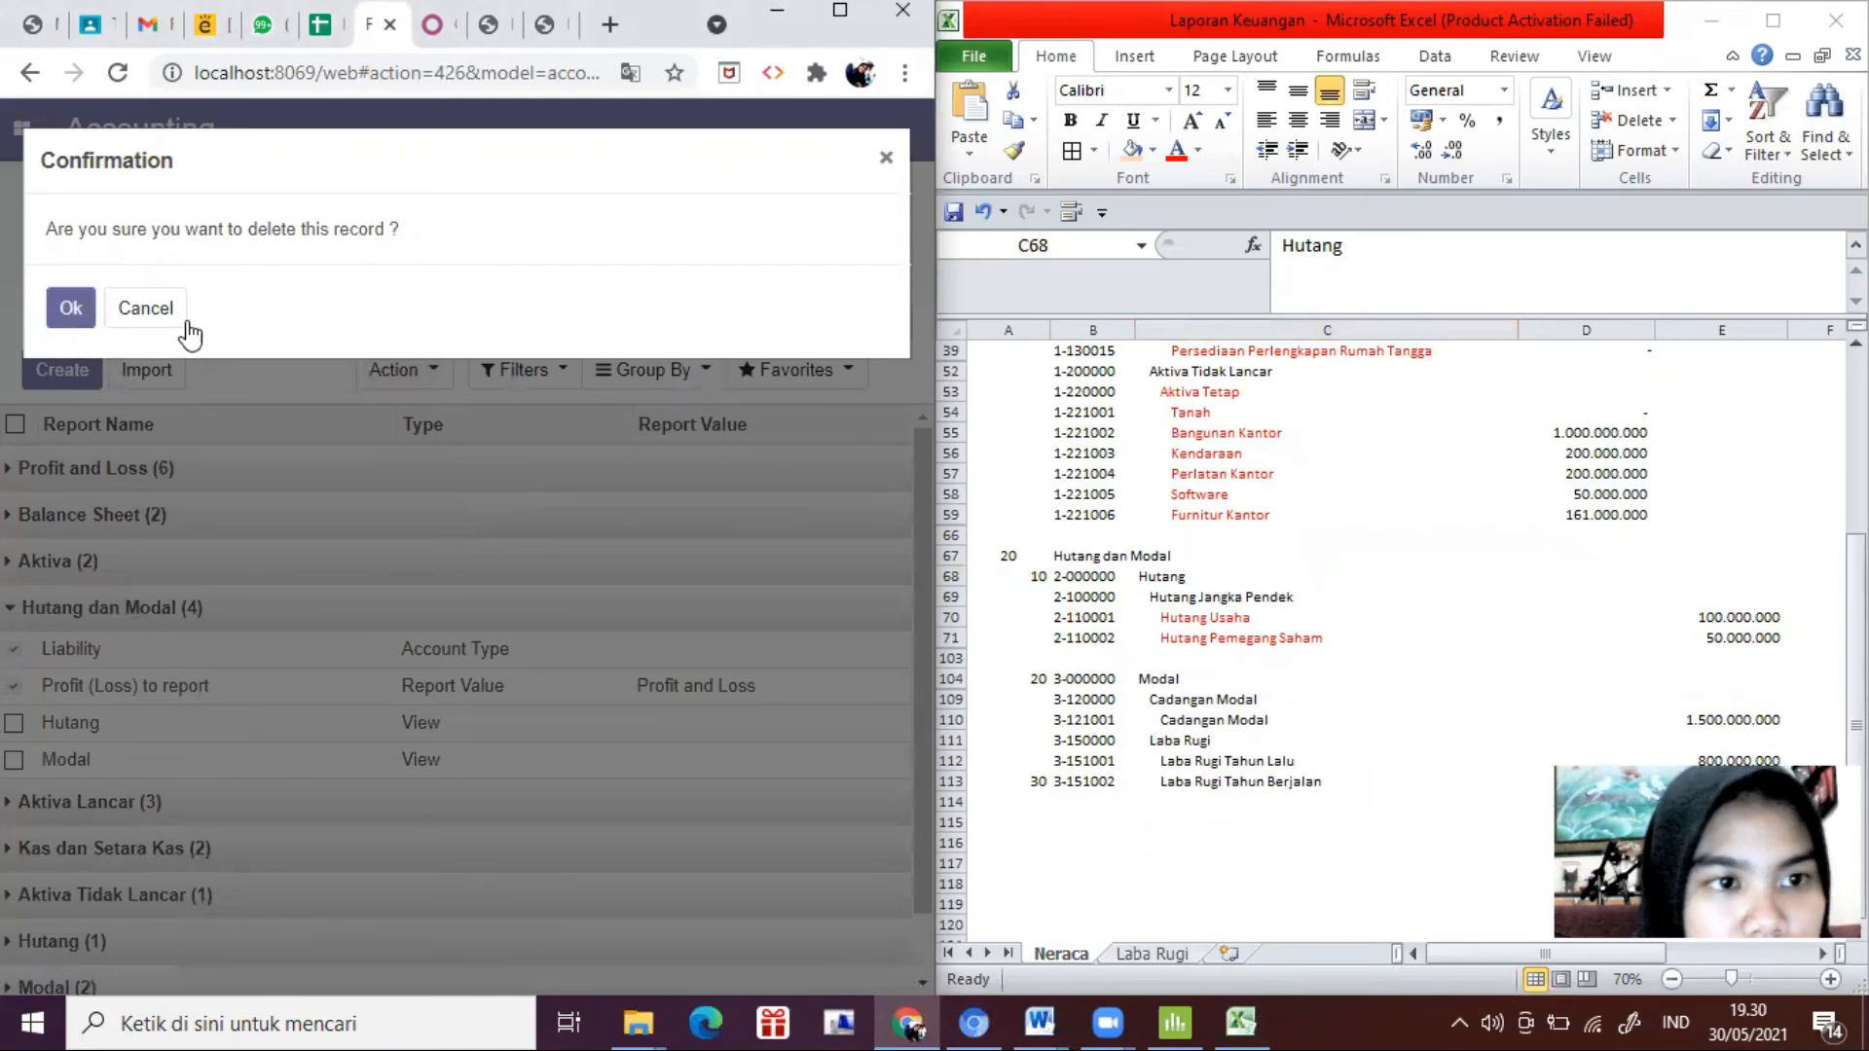
pyautogui.click(74, 319)
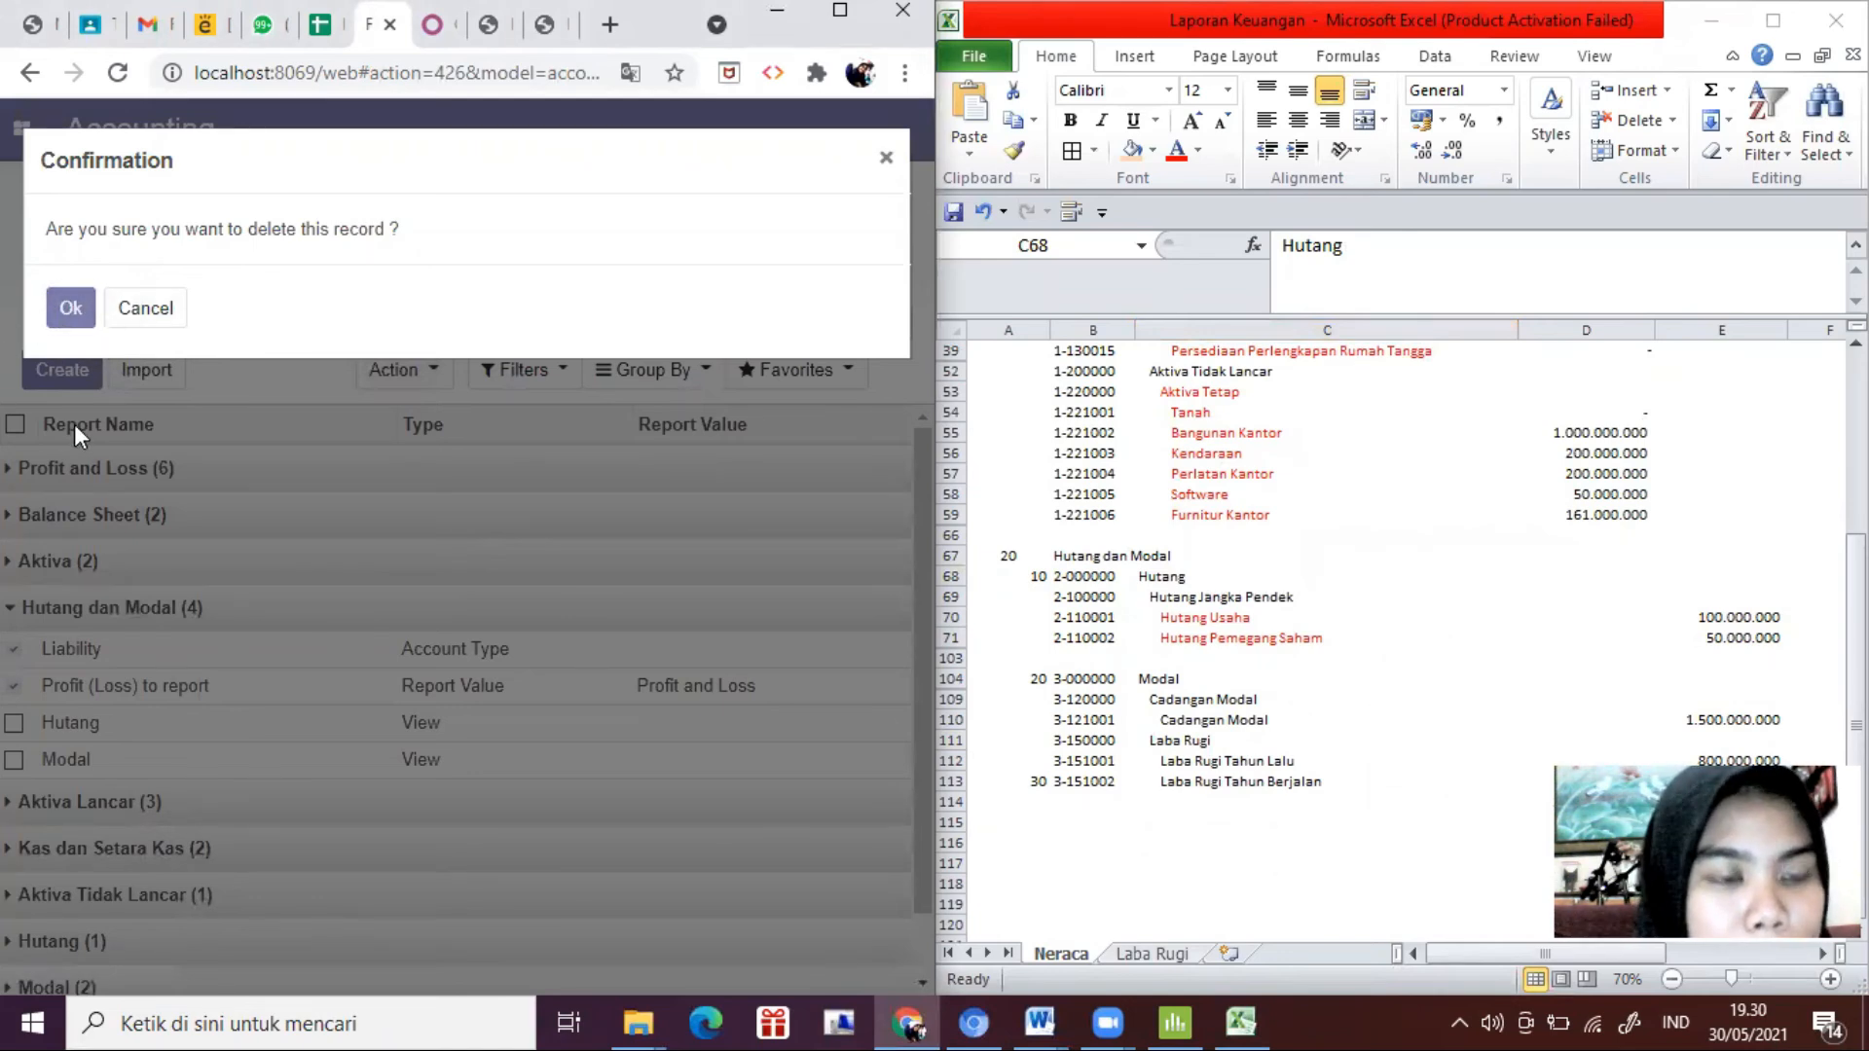
pyautogui.click(68, 305)
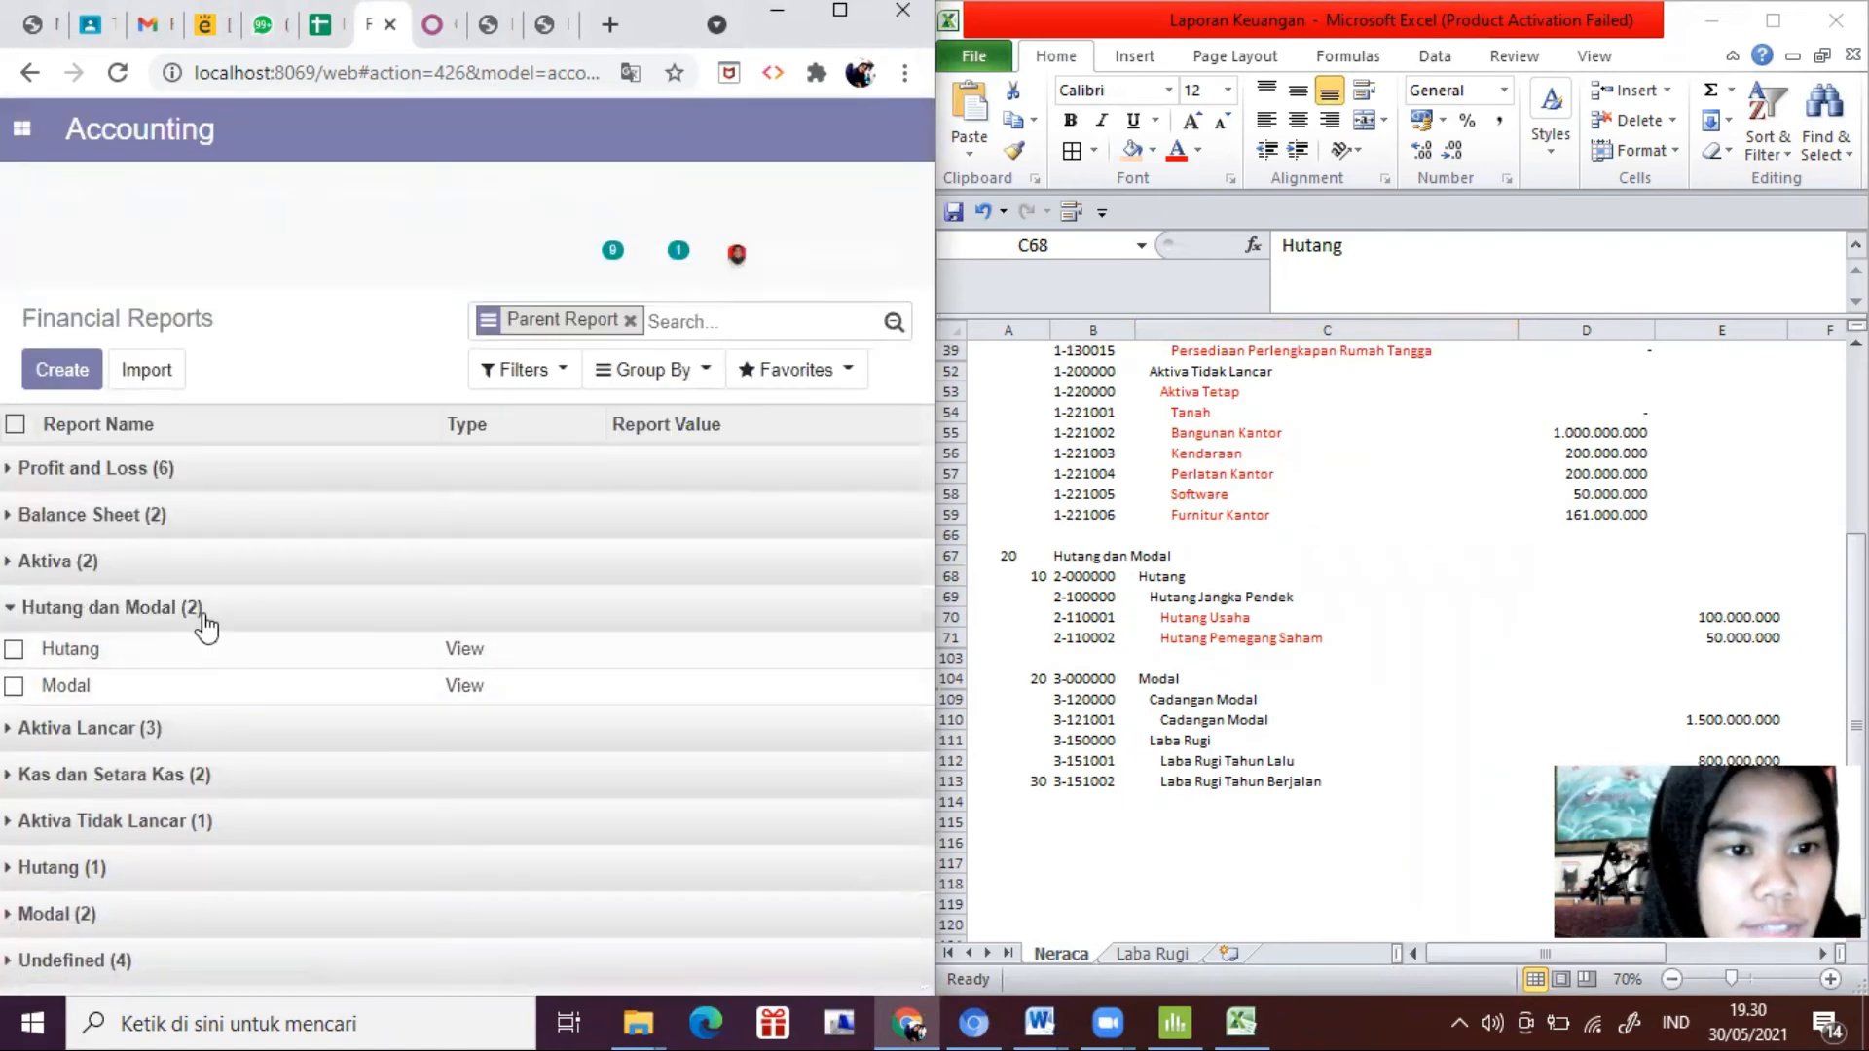
# Step: Compare the Aktiva Lancar and Kas dan Setara Kas groups' reports in Odoo with the matching rows in the Excel sheet
pyautogui.click(202, 609)
pyautogui.click(195, 654)
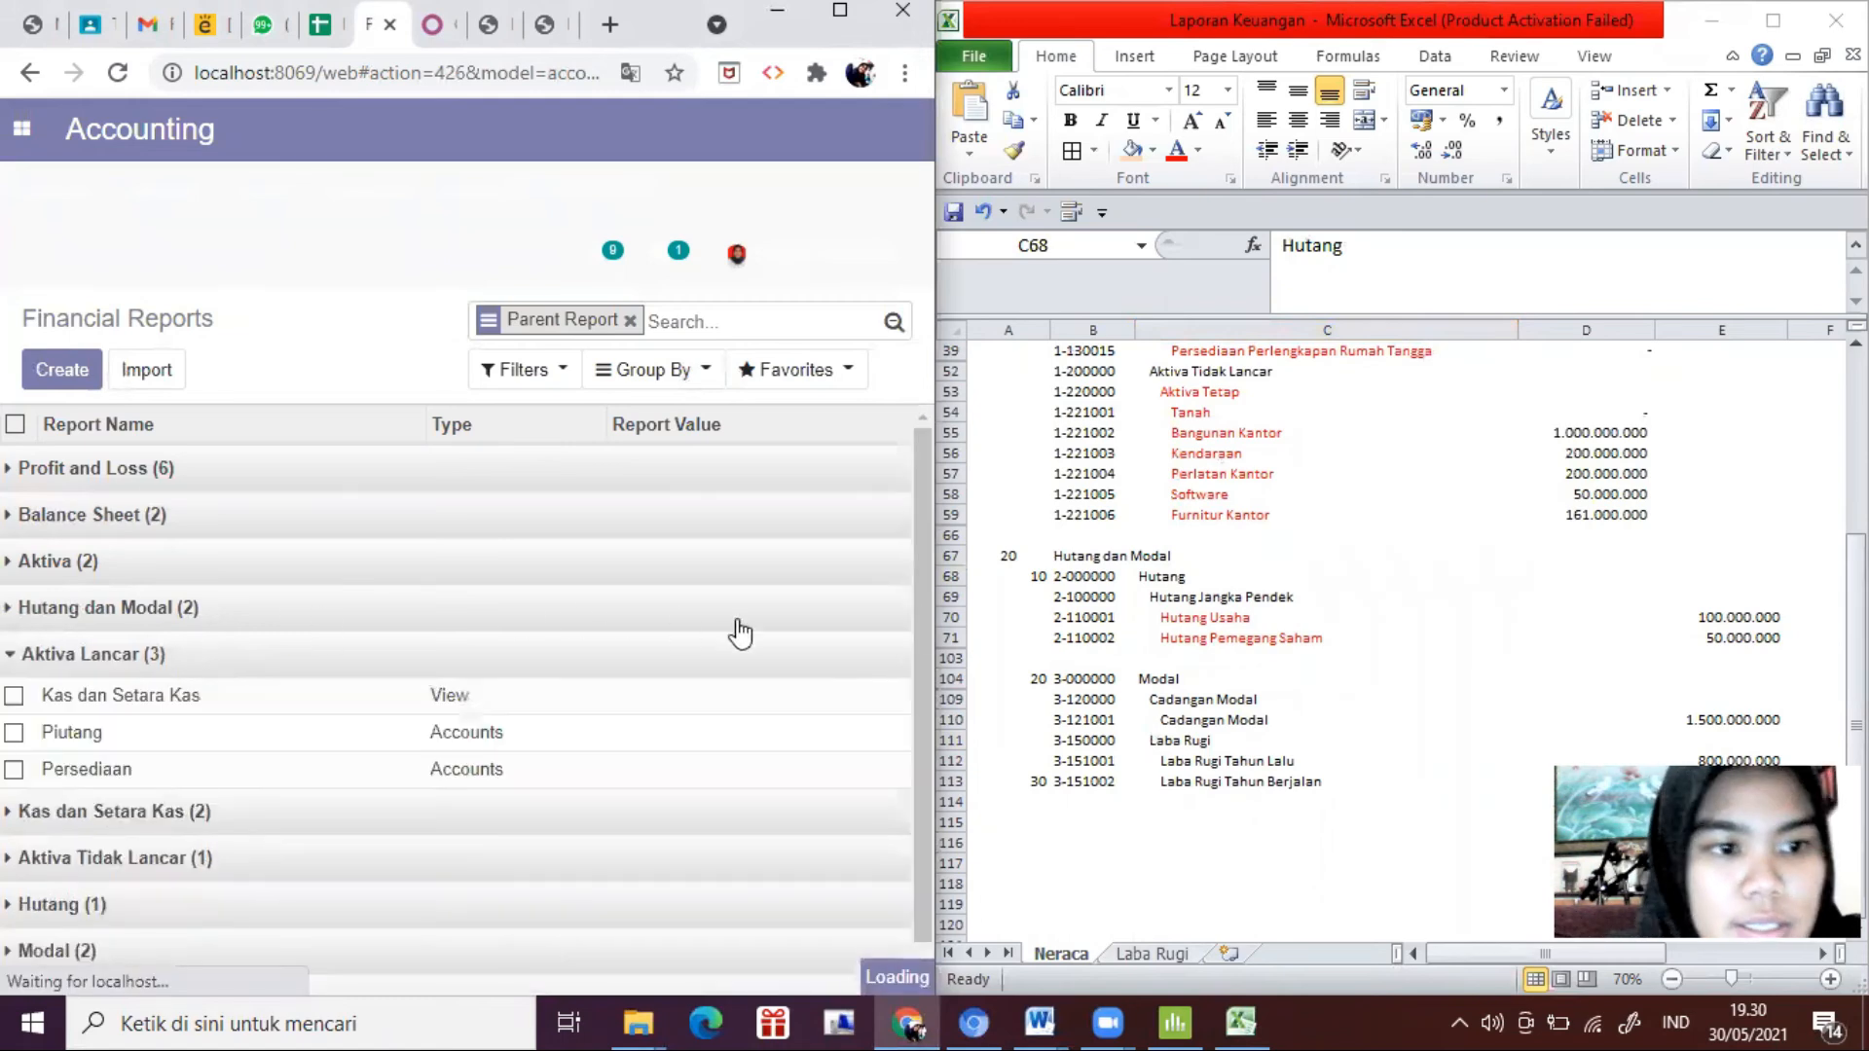
pyautogui.click(1254, 550)
pyautogui.scroll(9, 1265, 487)
pyautogui.scroll(3, 1285, 428)
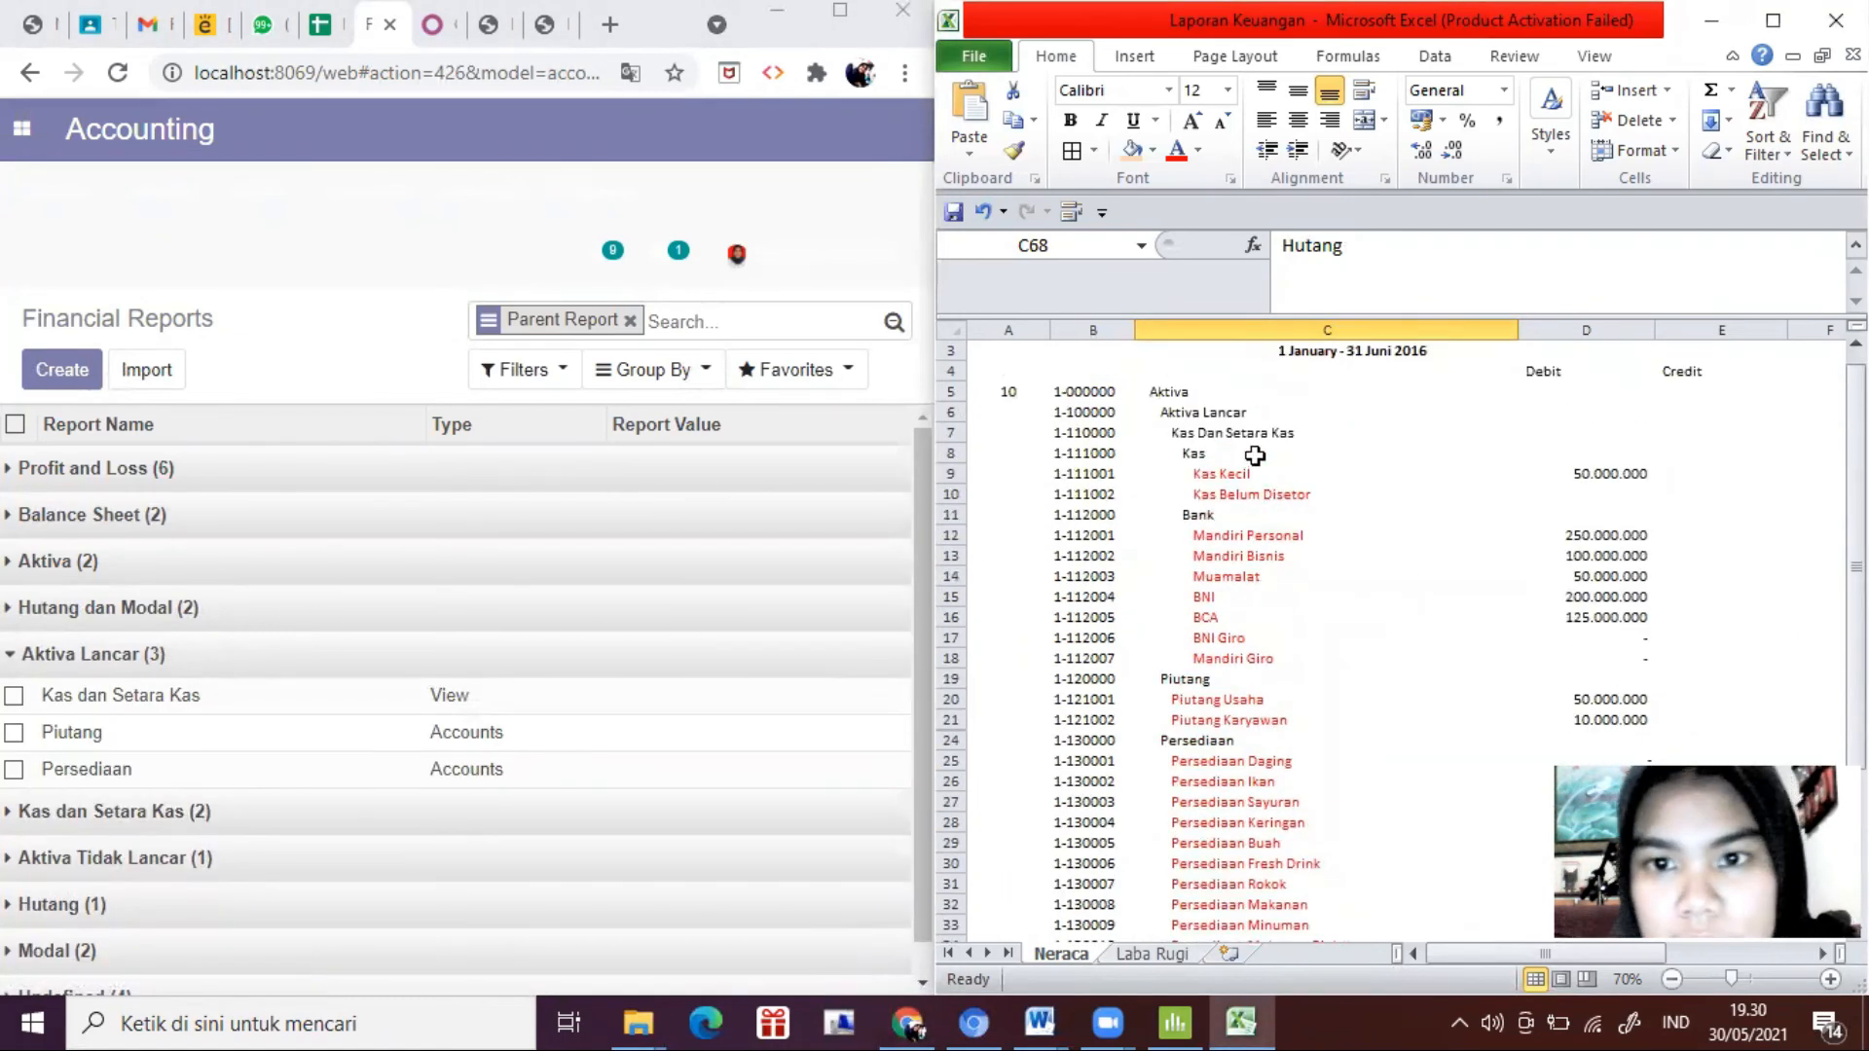
pyautogui.click(1259, 432)
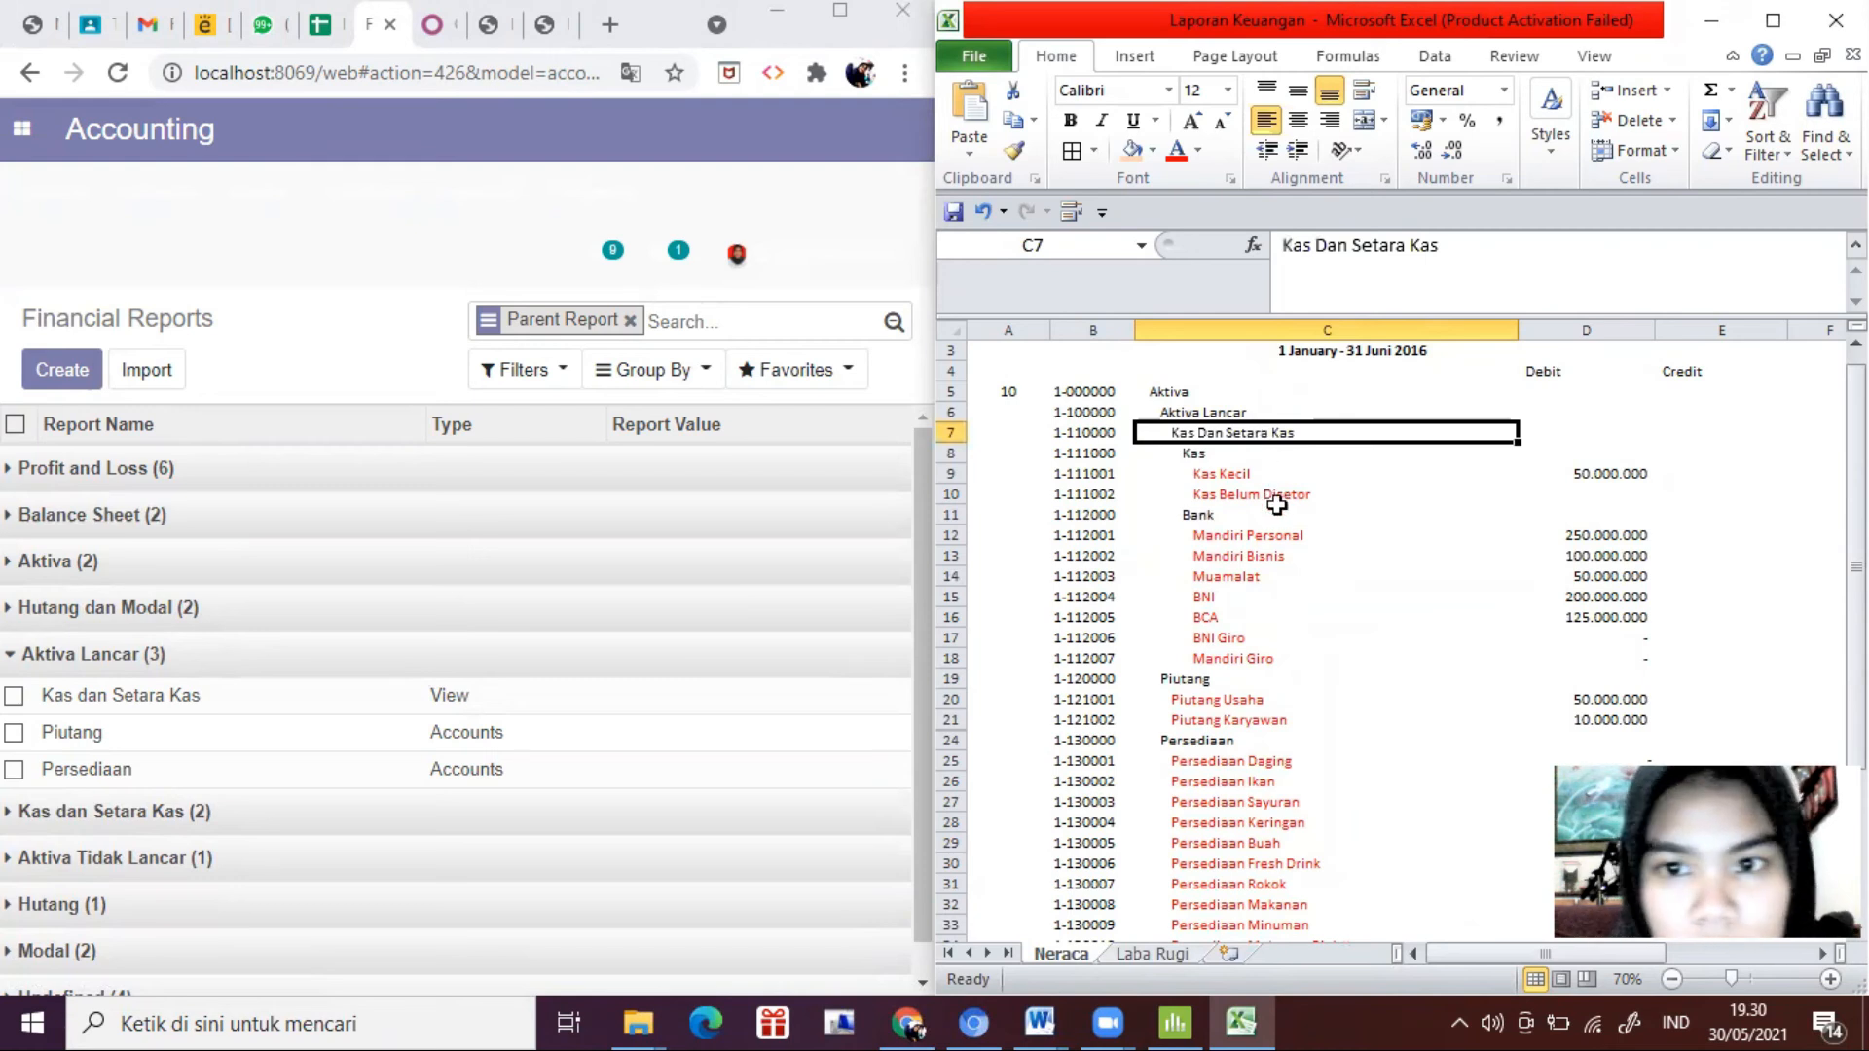
pyautogui.click(248, 655)
pyautogui.click(234, 699)
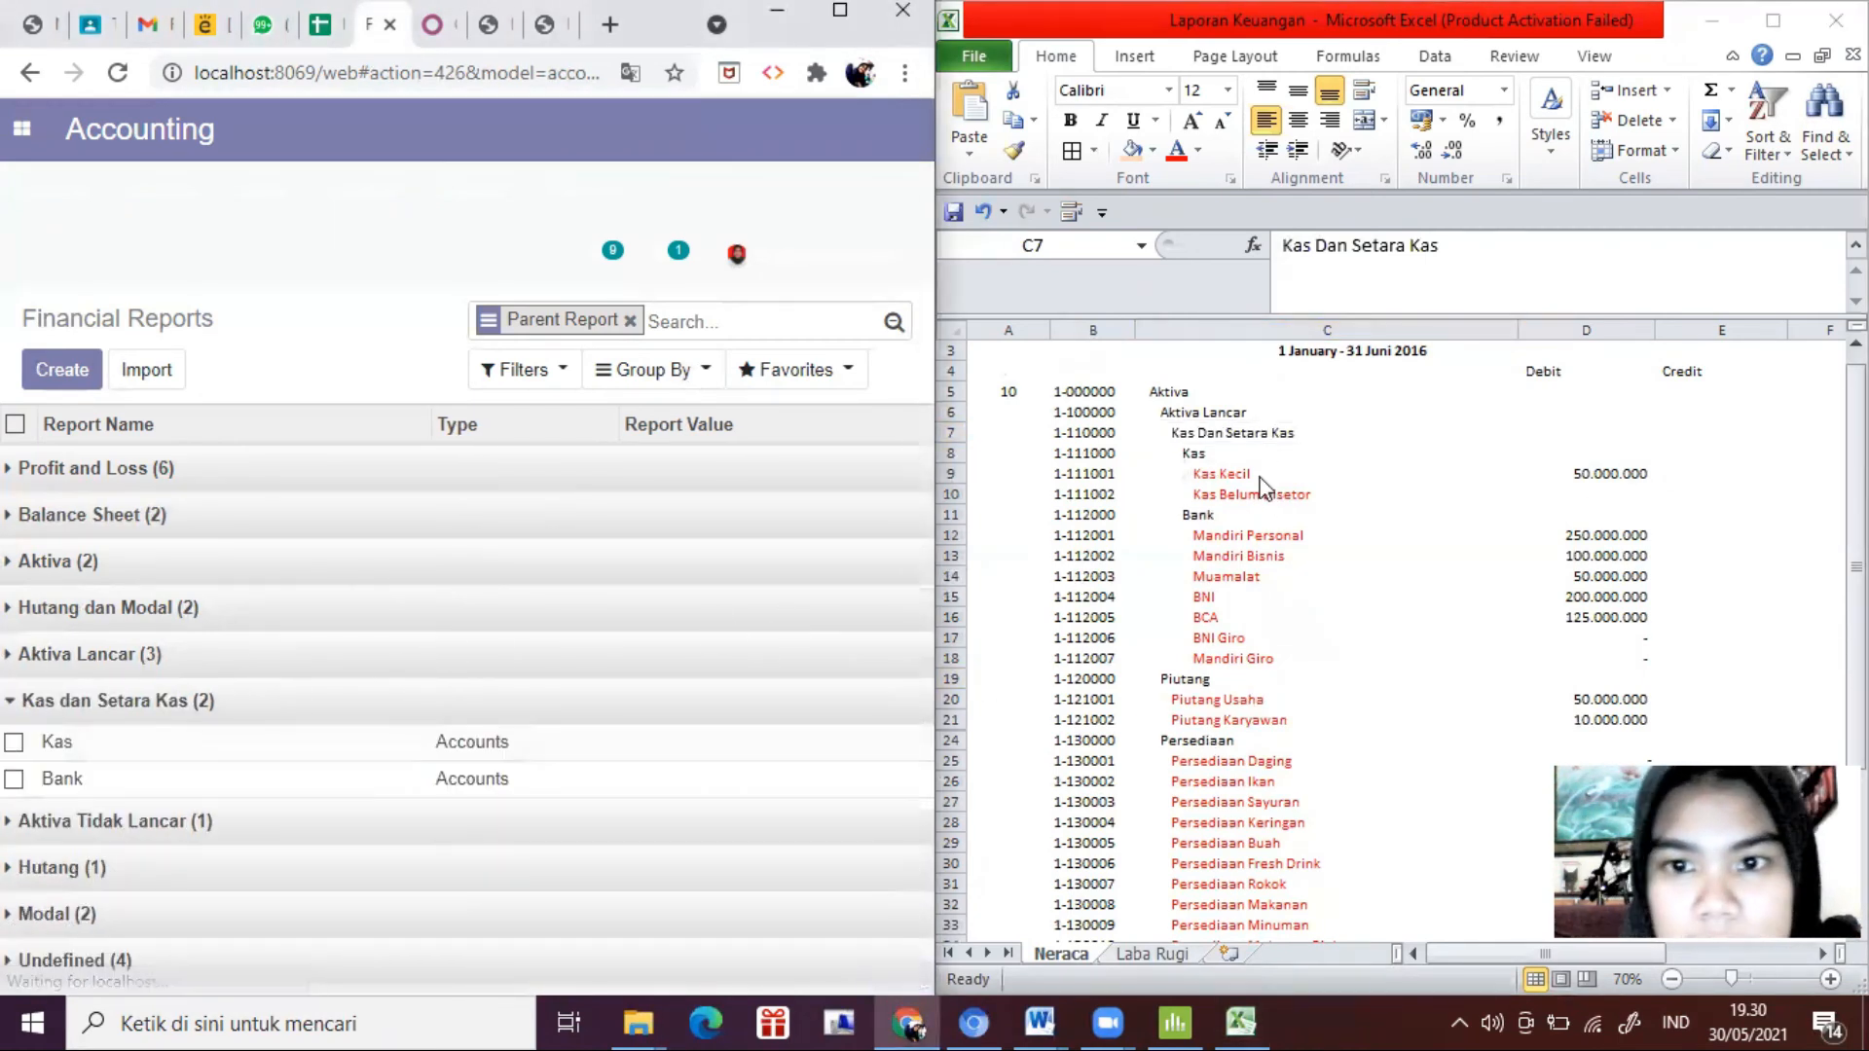
# Step: Compare the Aktiva Tidak Lancar group's reports in Odoo with the Aktiva Tidak Lancar rows in the Excel sheet
pyautogui.click(389, 710)
pyautogui.click(316, 757)
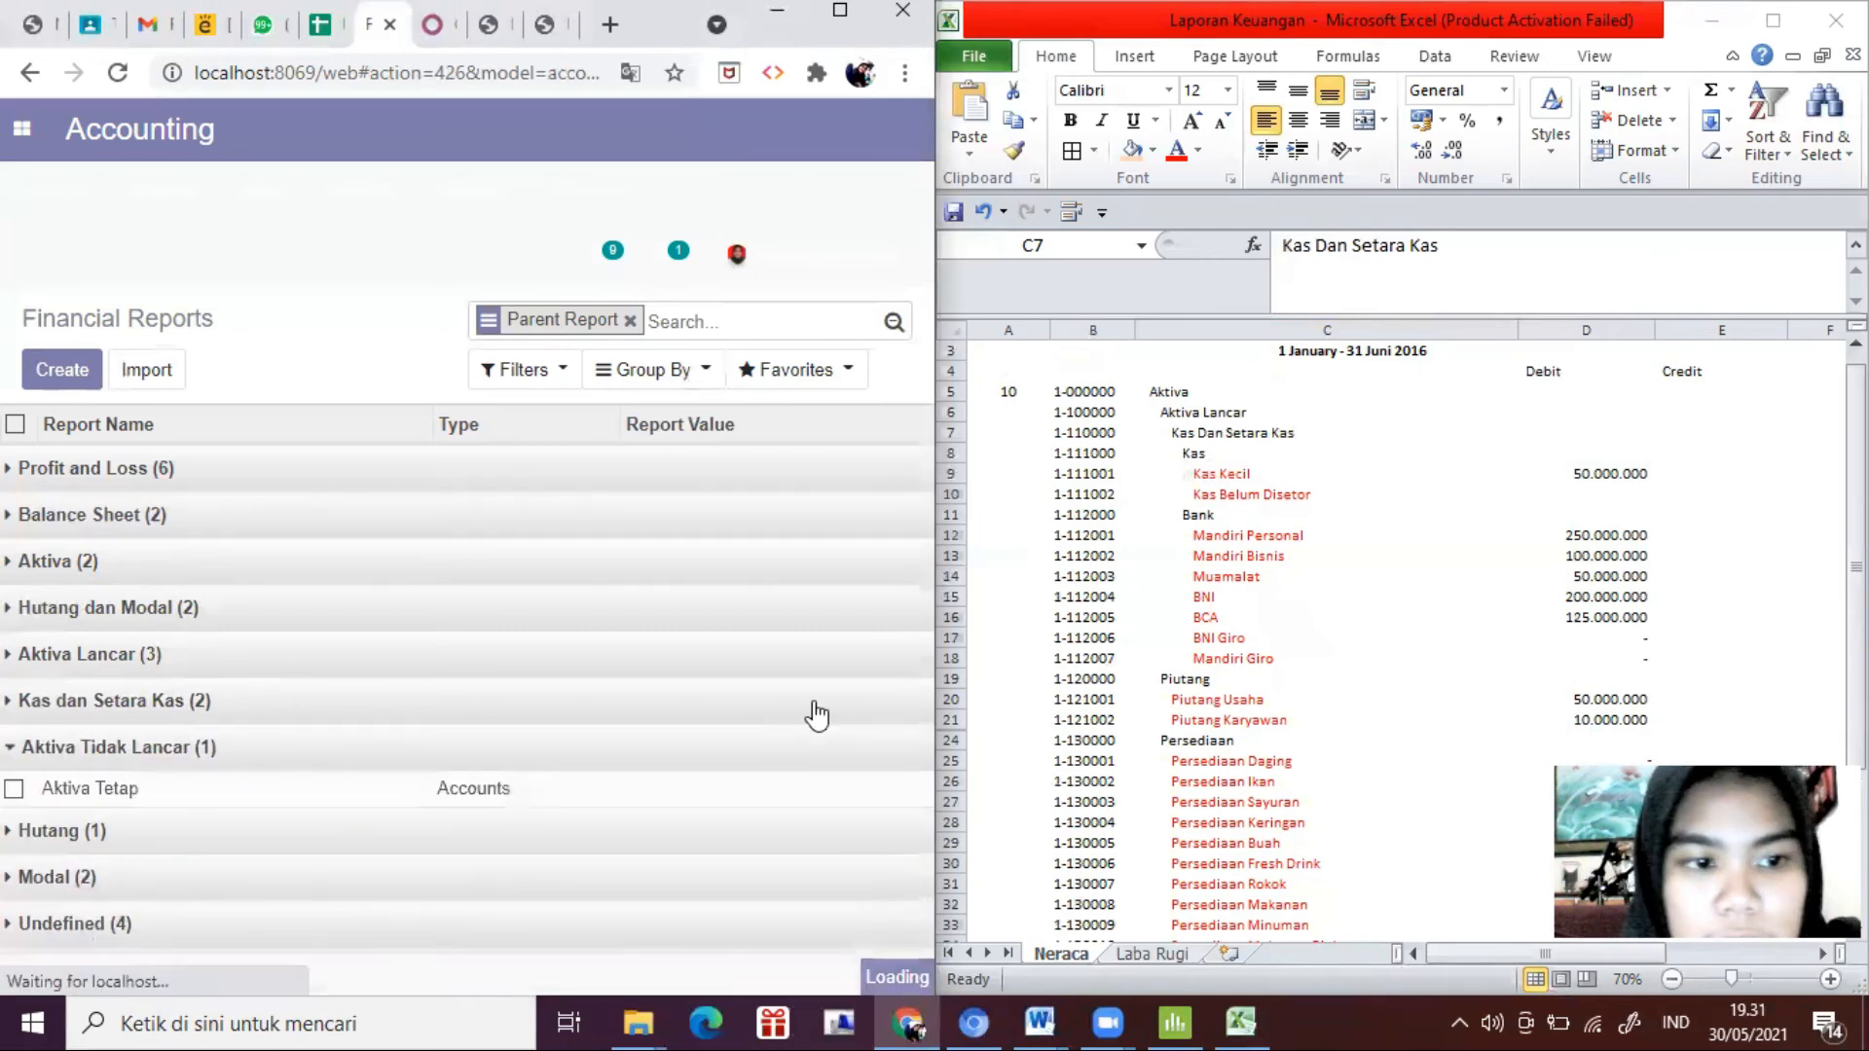
pyautogui.click(1144, 697)
pyautogui.scroll(-6, 1145, 697)
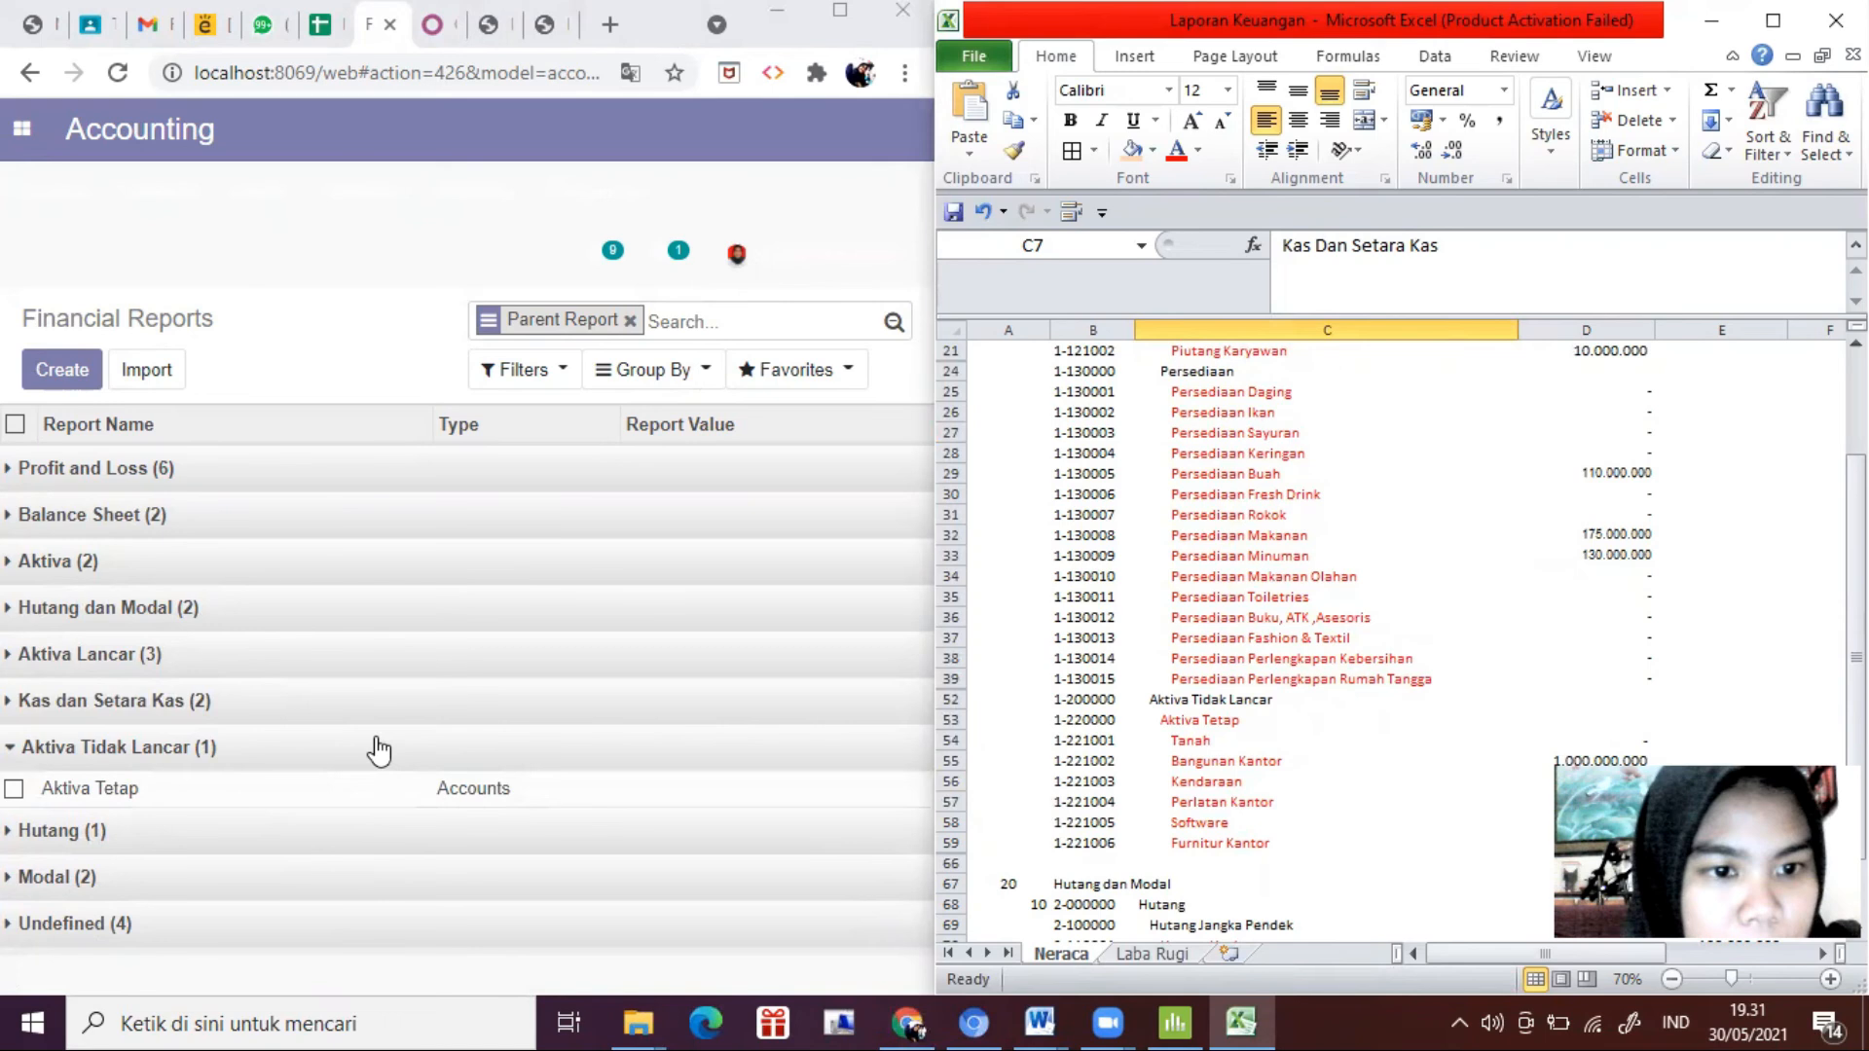
# Step: Check the Hutang and Modal groups' reports in Odoo against the Hutang and Modal rows in the Excel sheet
pyautogui.click(379, 750)
pyautogui.click(297, 797)
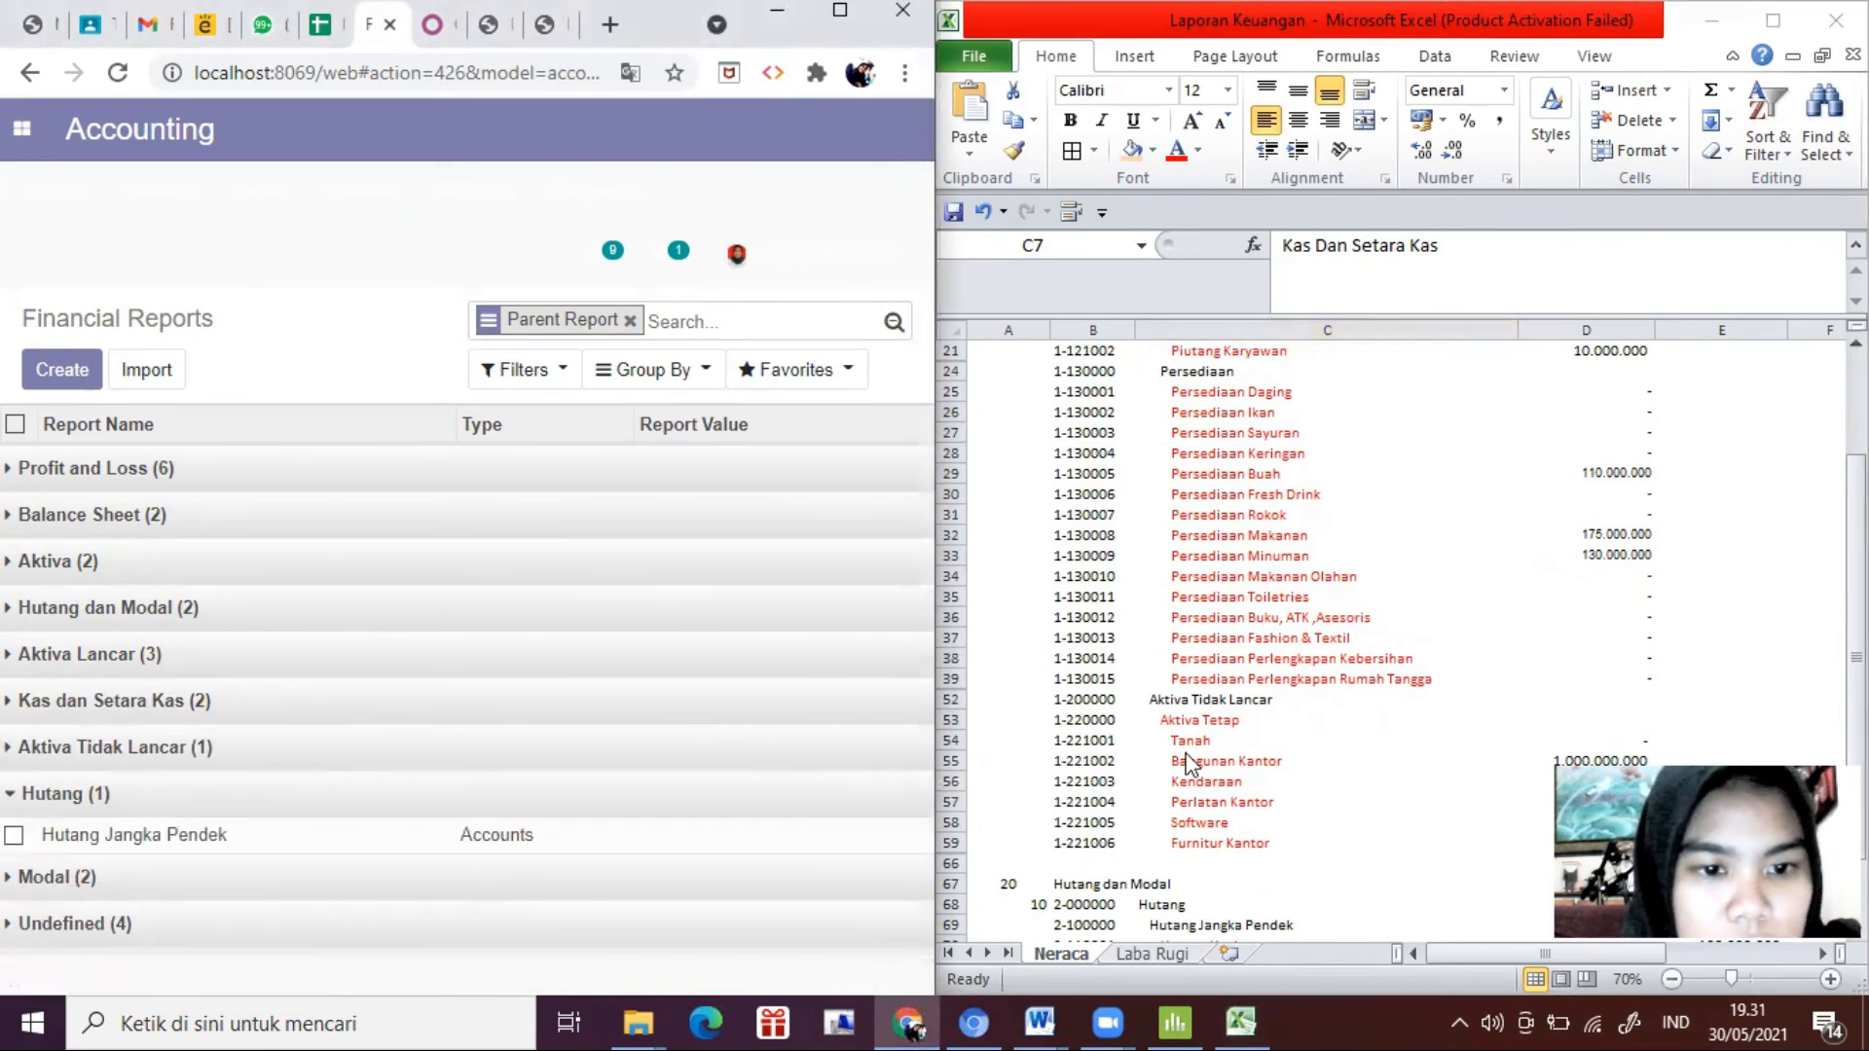
pyautogui.scroll(-5, 1189, 769)
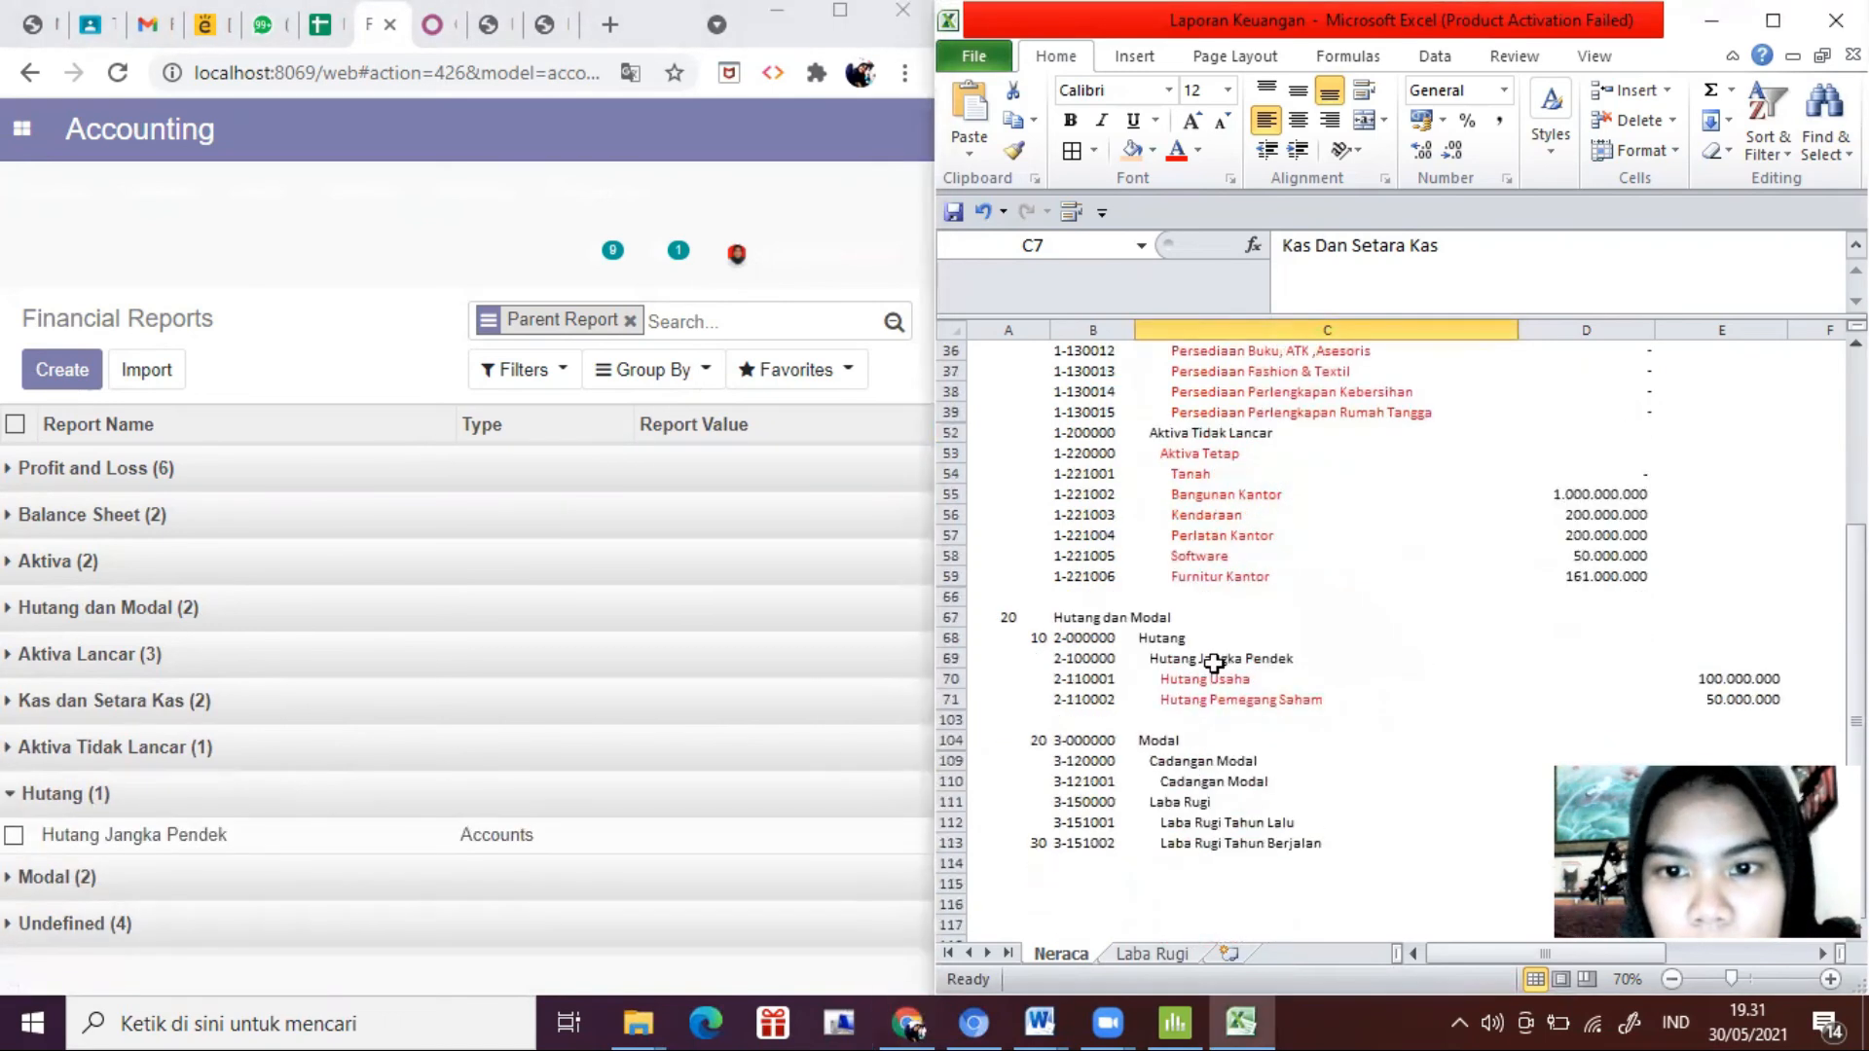
pyautogui.click(201, 793)
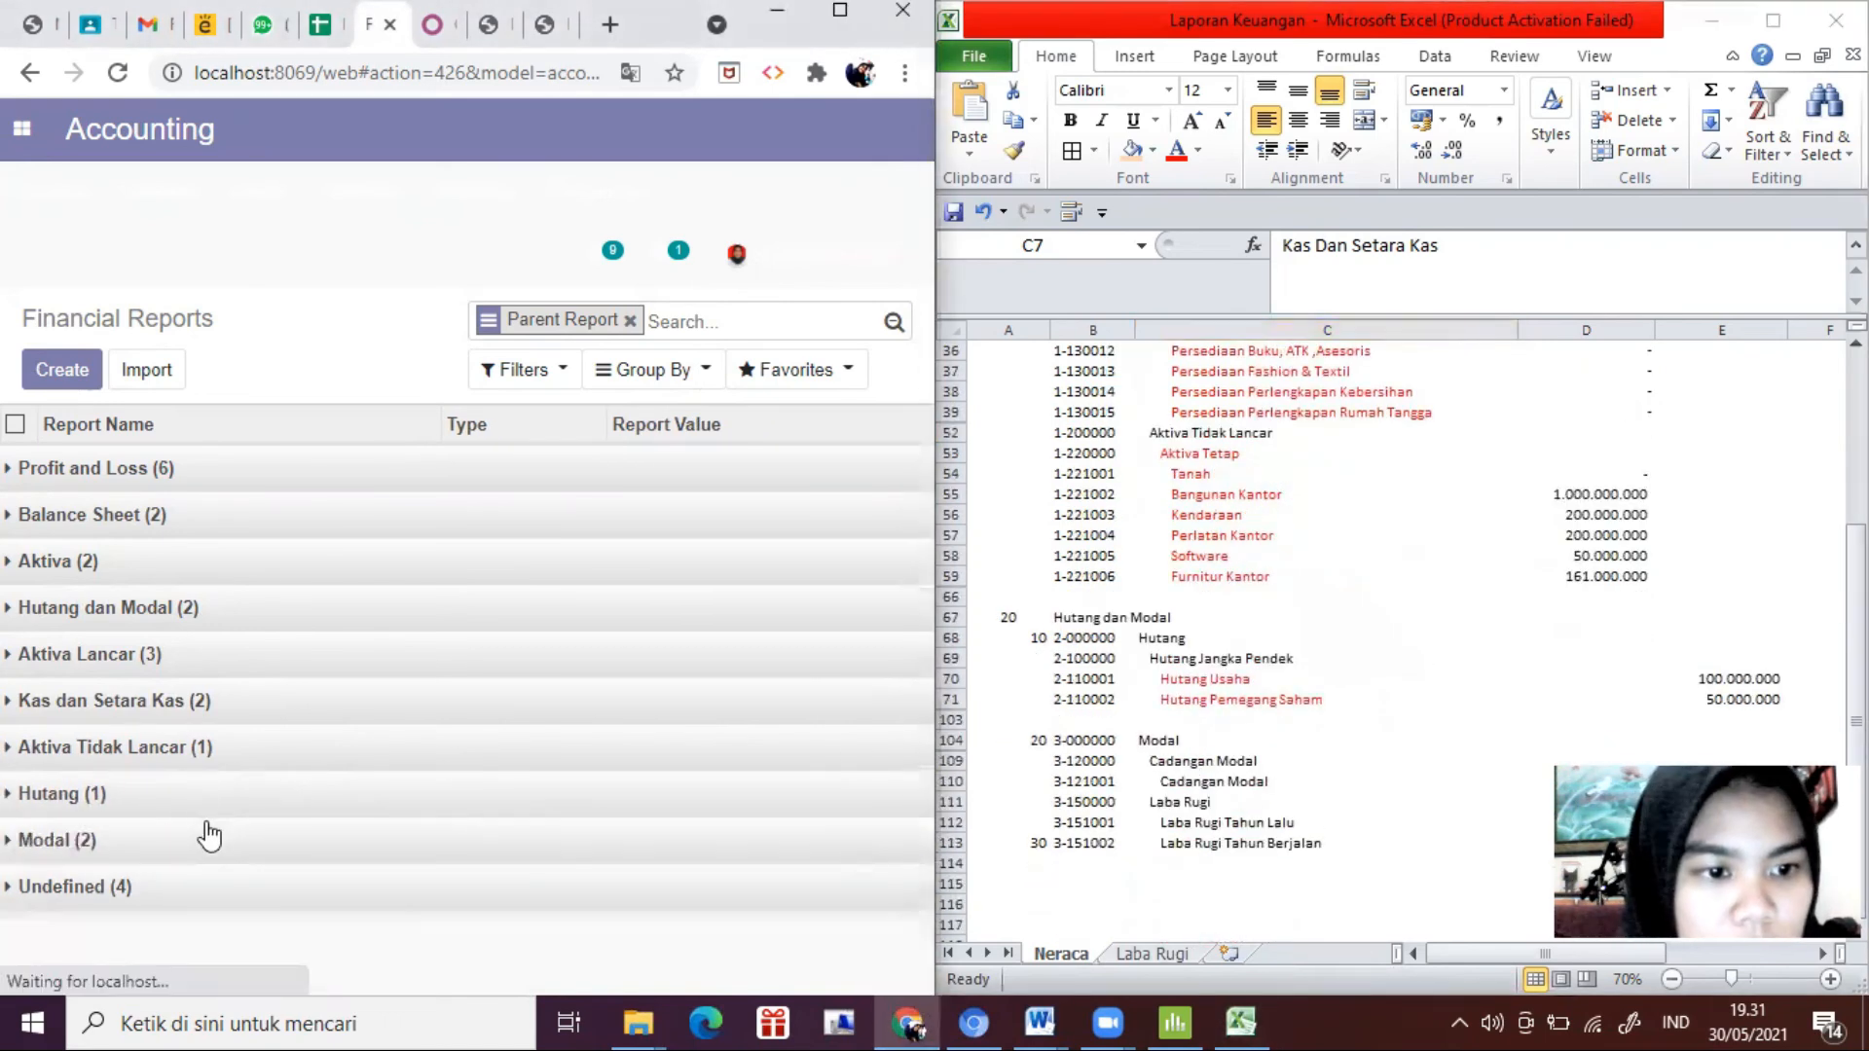
pyautogui.click(283, 841)
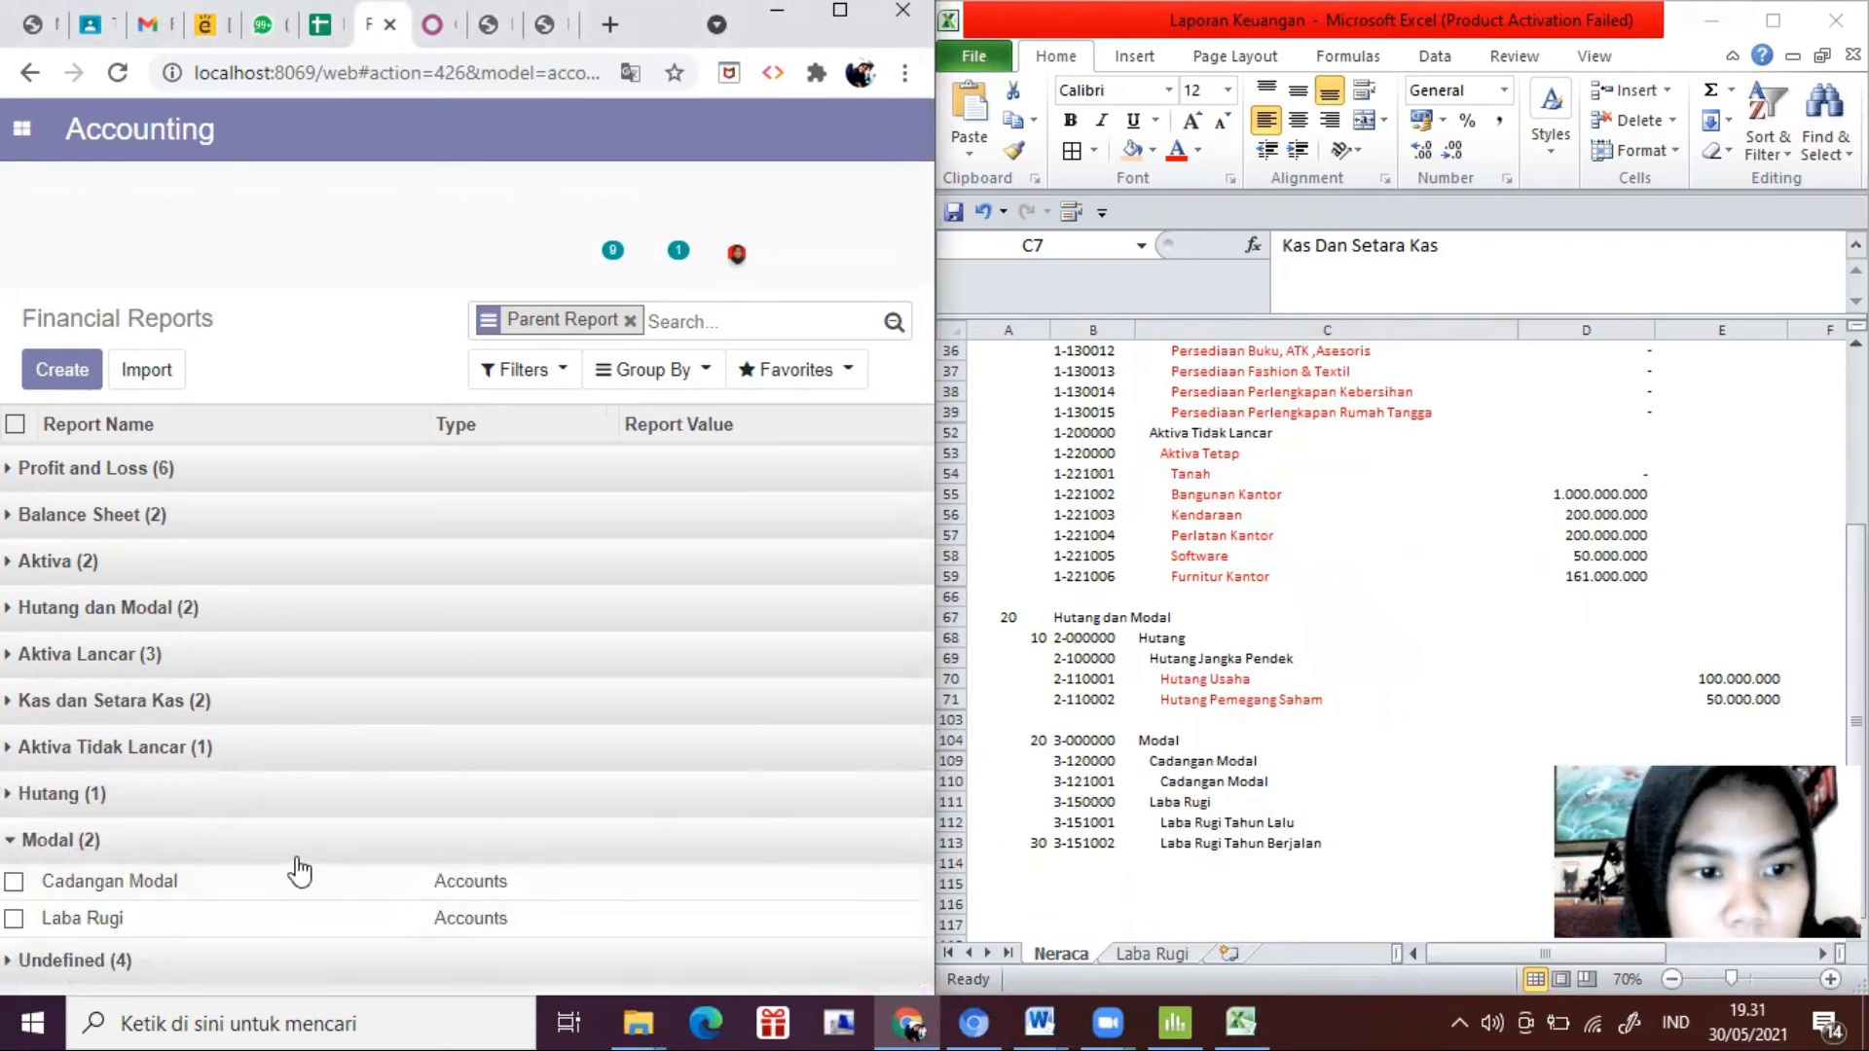
pyautogui.click(352, 843)
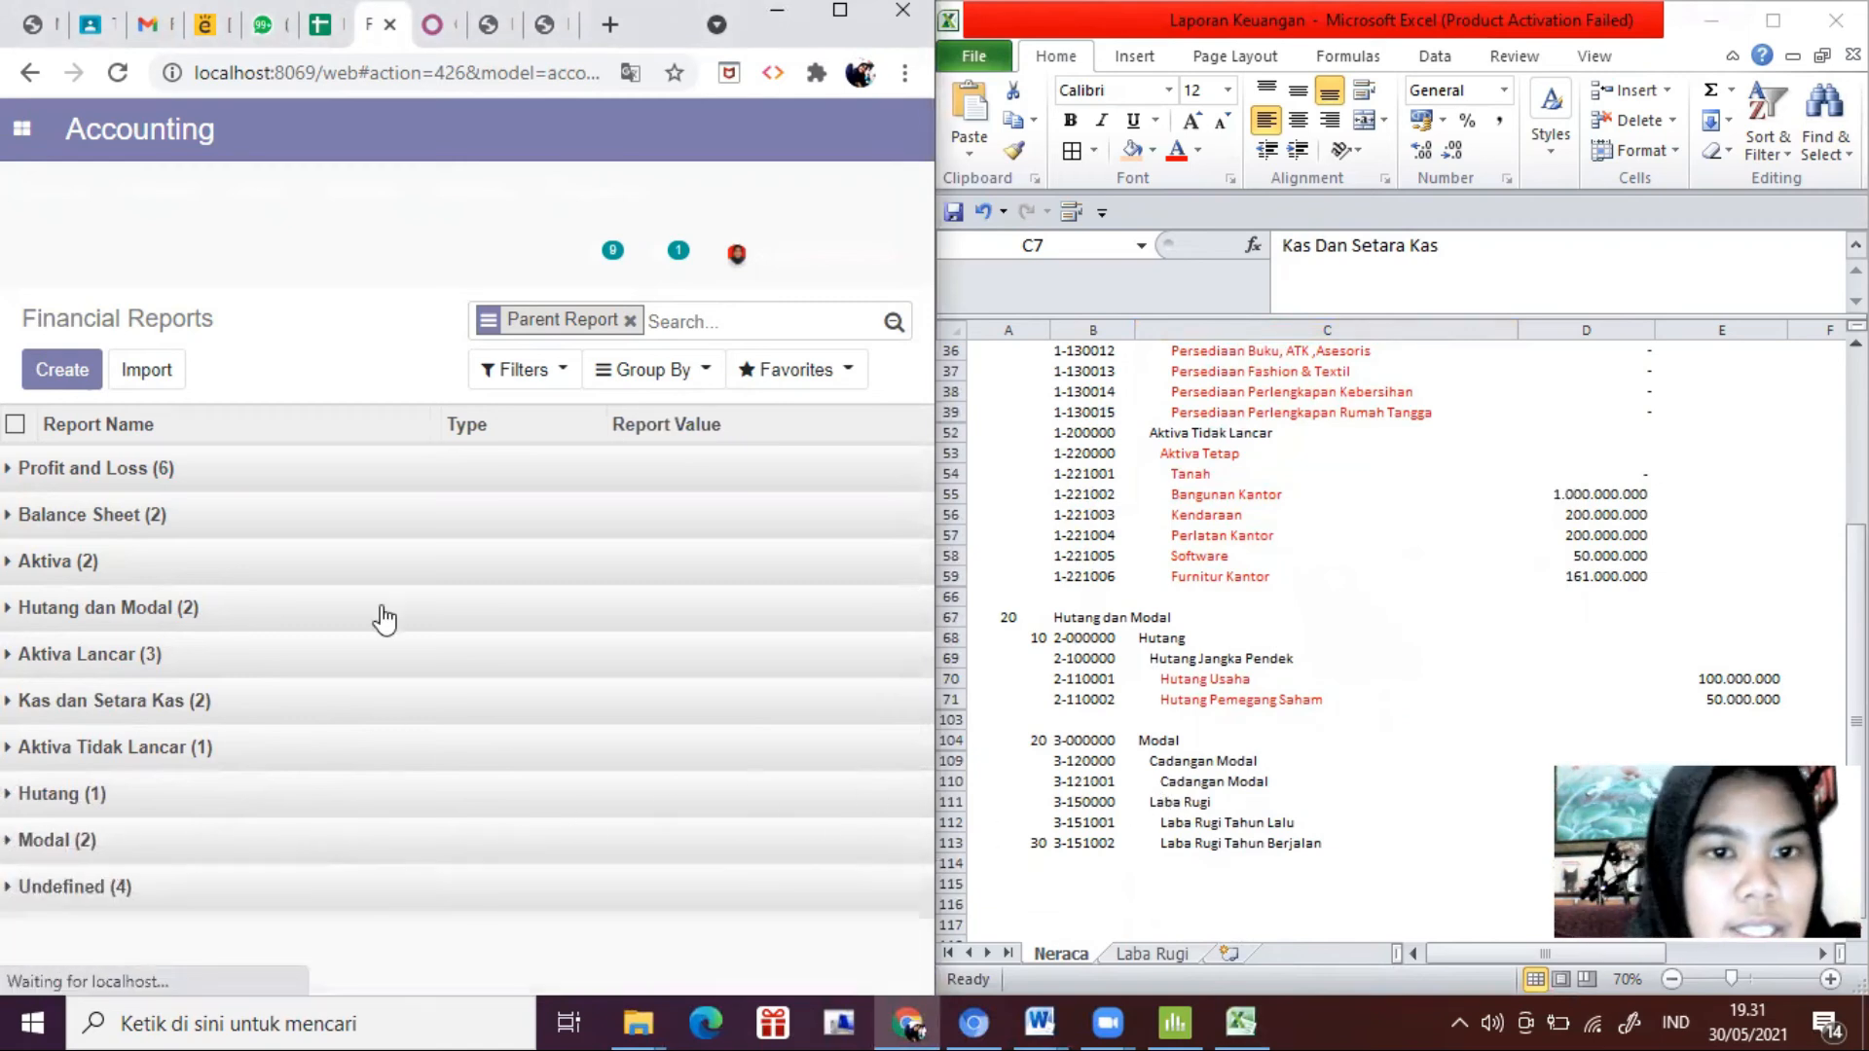
# Step: Maximize the Odoo window and print the Balance Sheet report with All Entries as the target moves
pyautogui.click(840, 12)
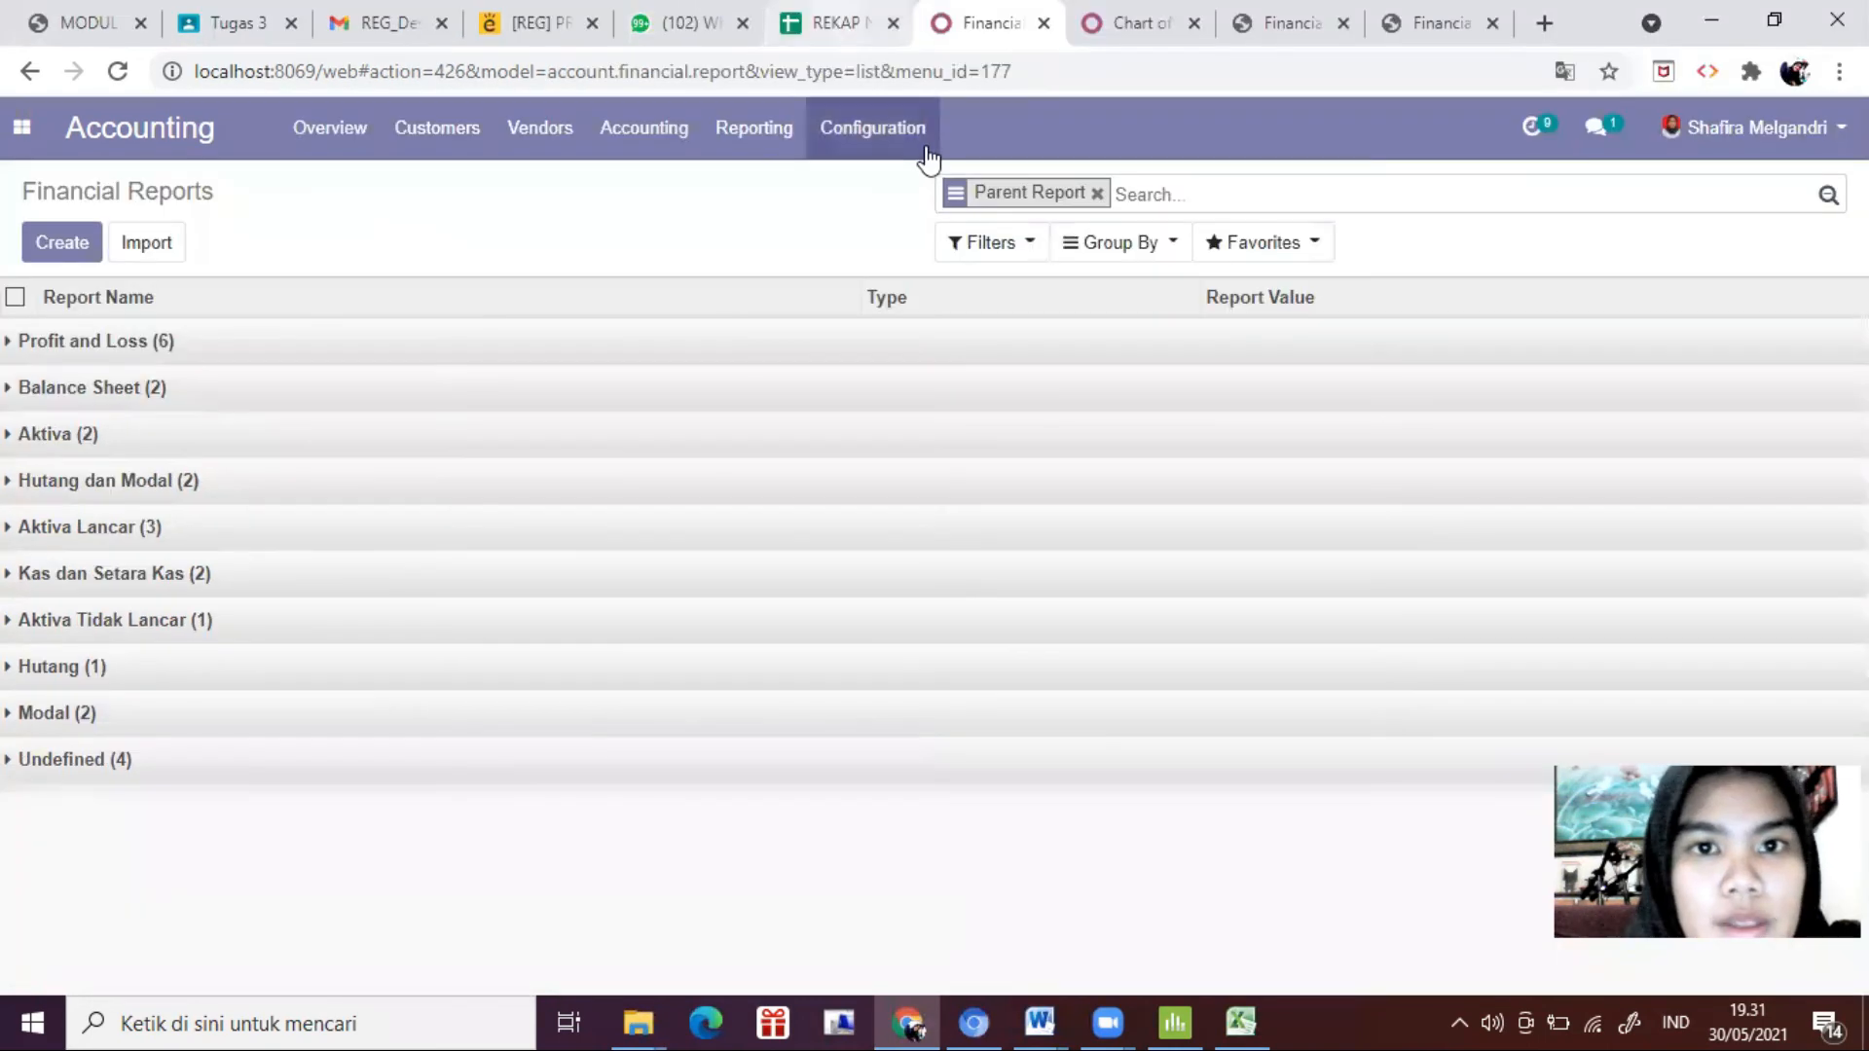
pyautogui.click(723, 146)
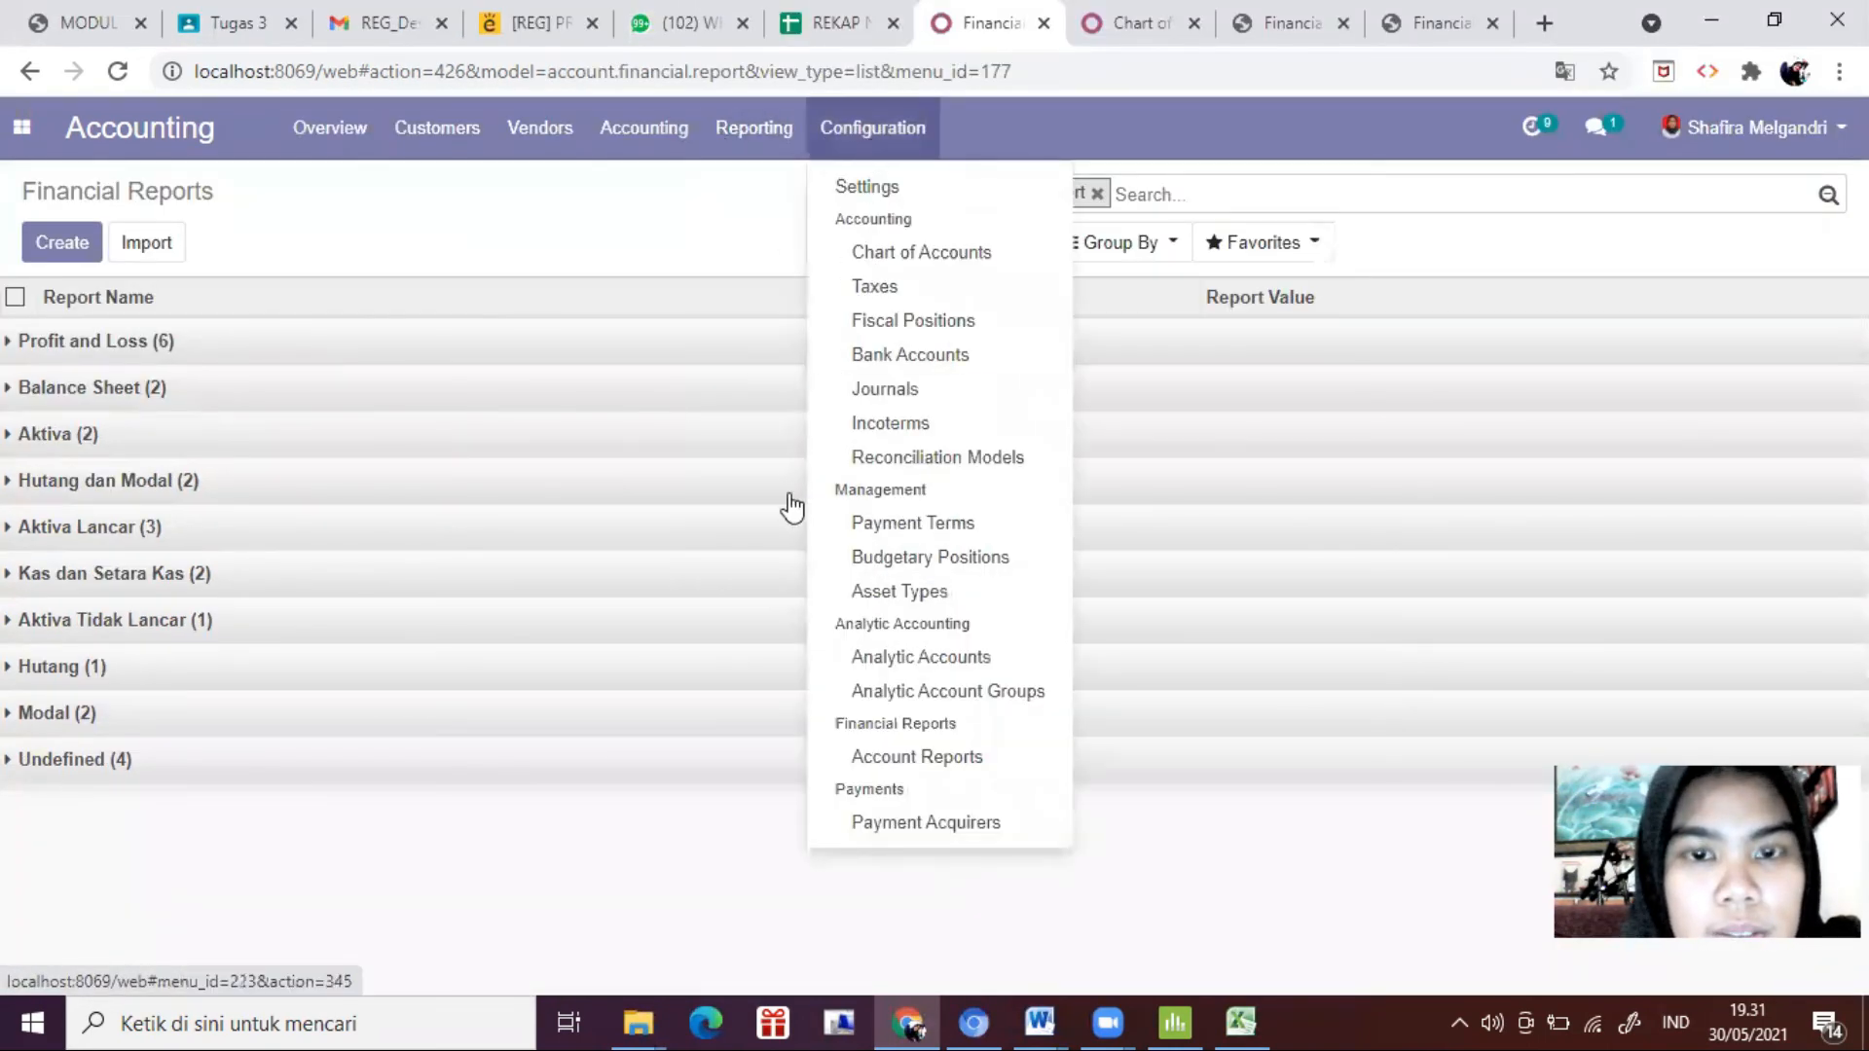
pyautogui.click(732, 498)
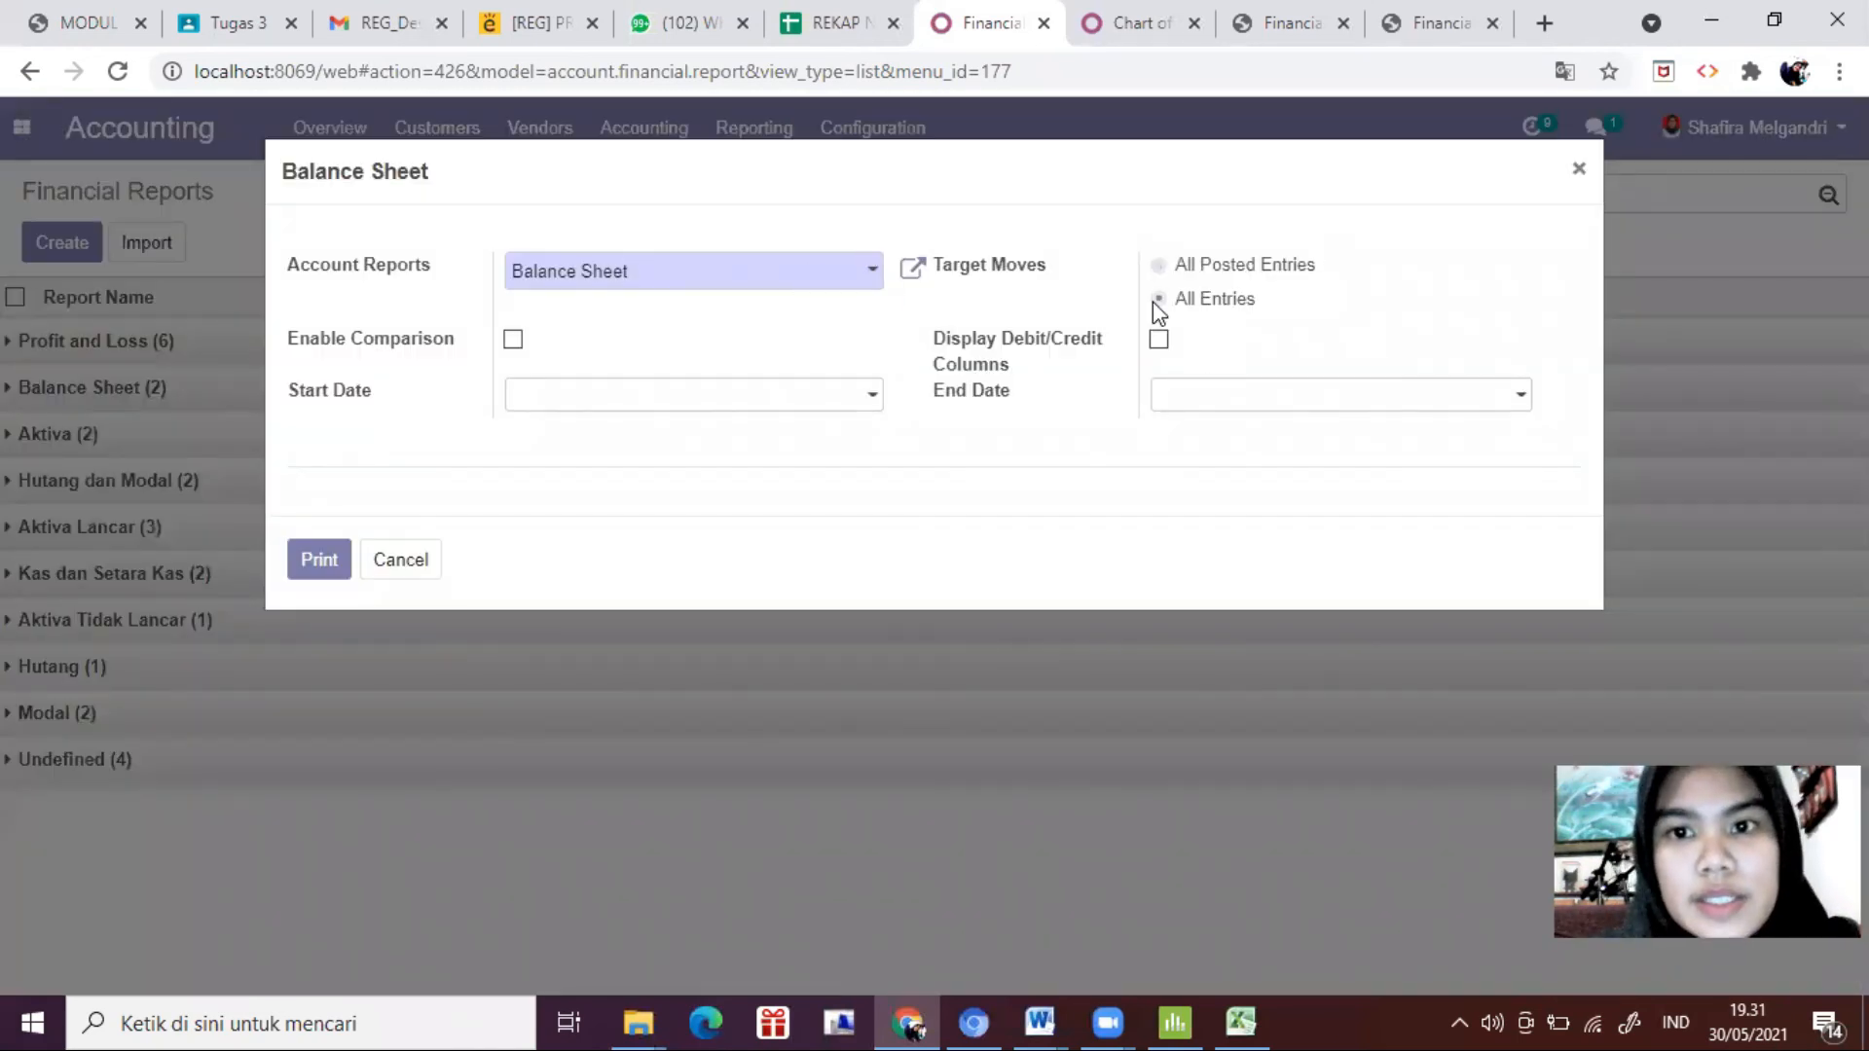
pyautogui.click(322, 560)
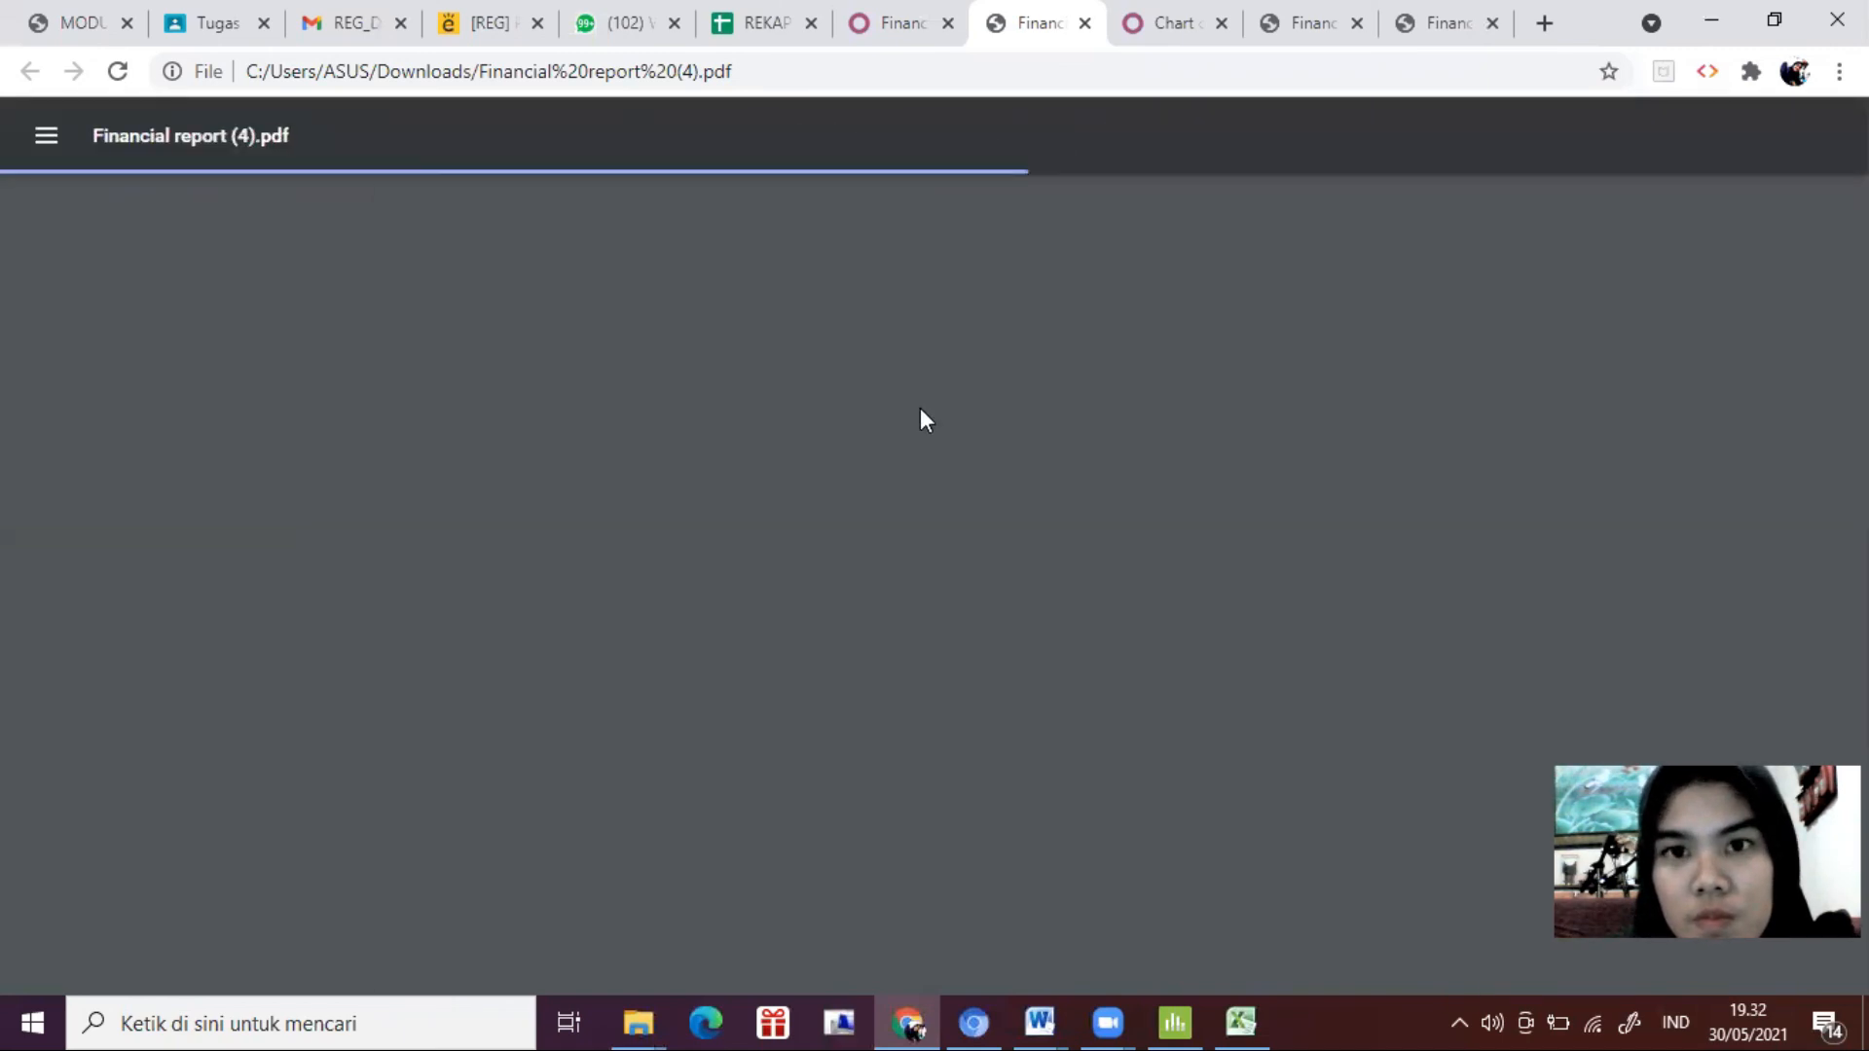
# Step: Review the Aktiva and Hutang dan Modal sections and their balances in the two-page Balance Sheet PDF
pyautogui.scroll(-4, 1122, 546)
pyautogui.scroll(2, 1156, 560)
pyautogui.scroll(-4, 1157, 560)
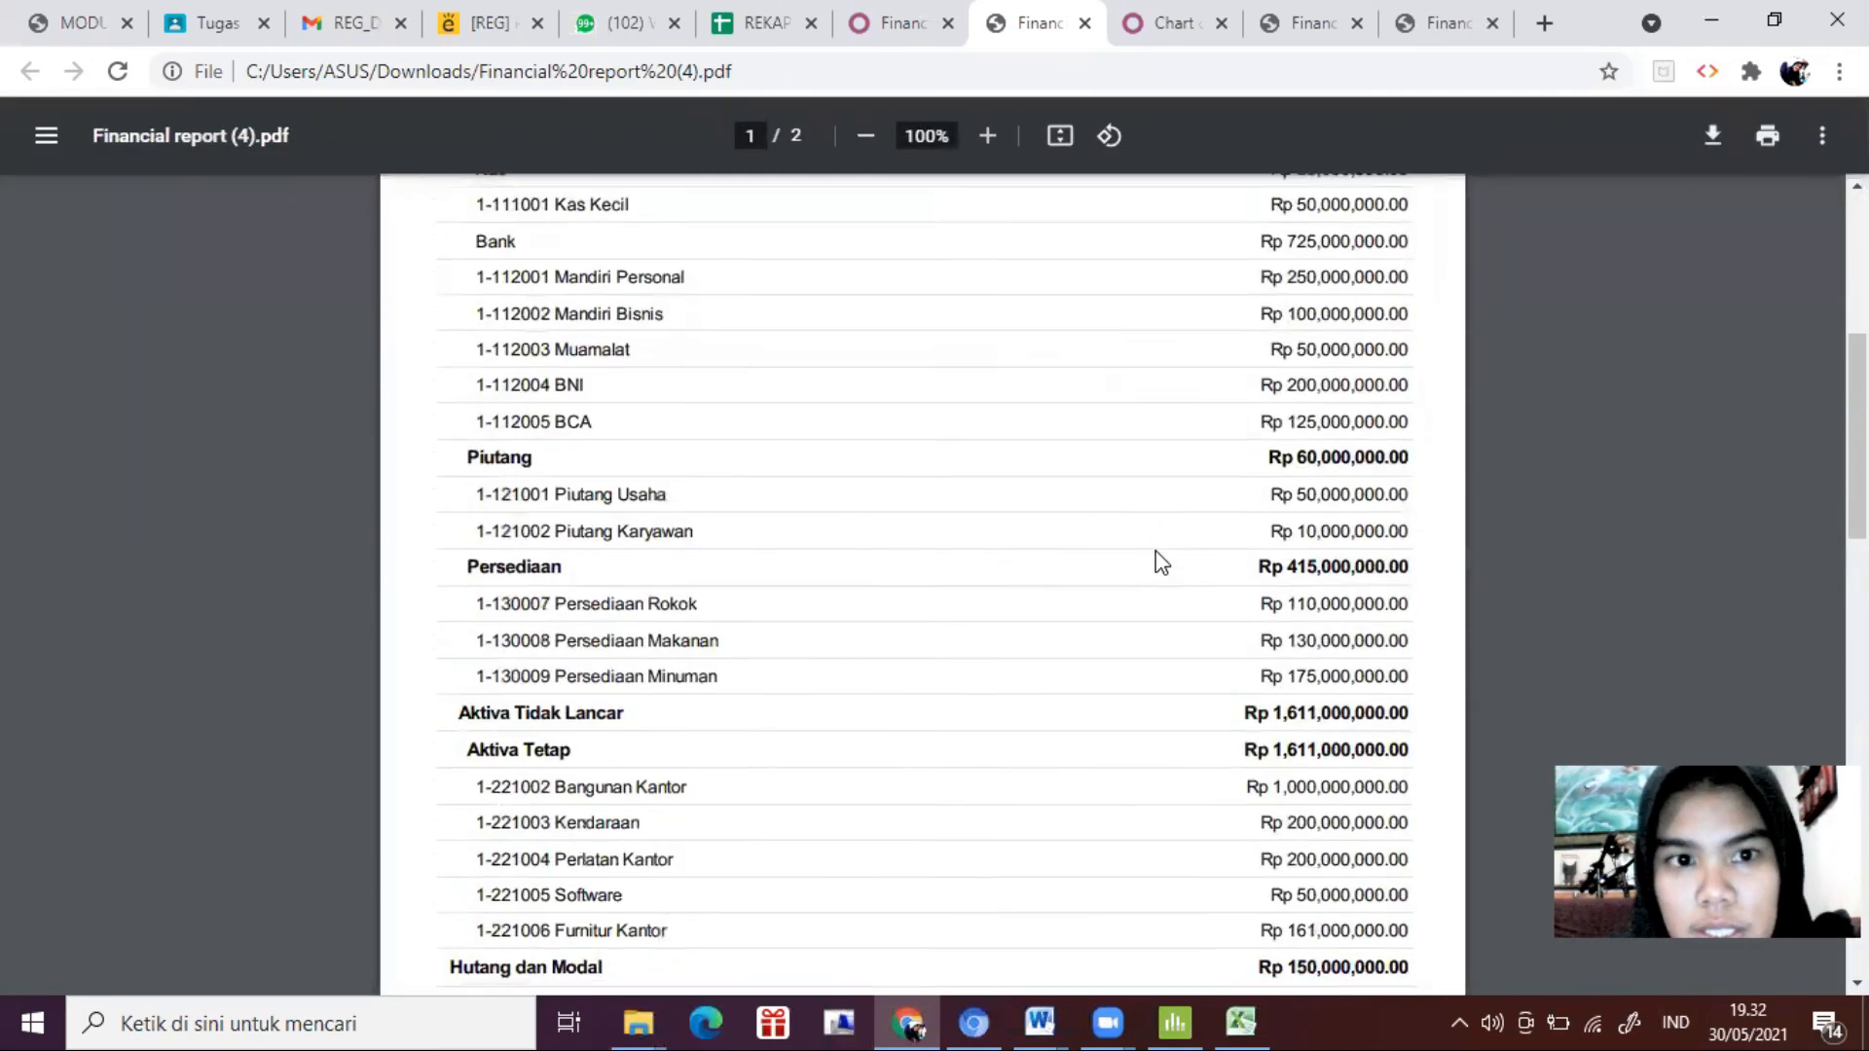
pyautogui.scroll(-3, 1157, 564)
pyautogui.scroll(-3, 1157, 565)
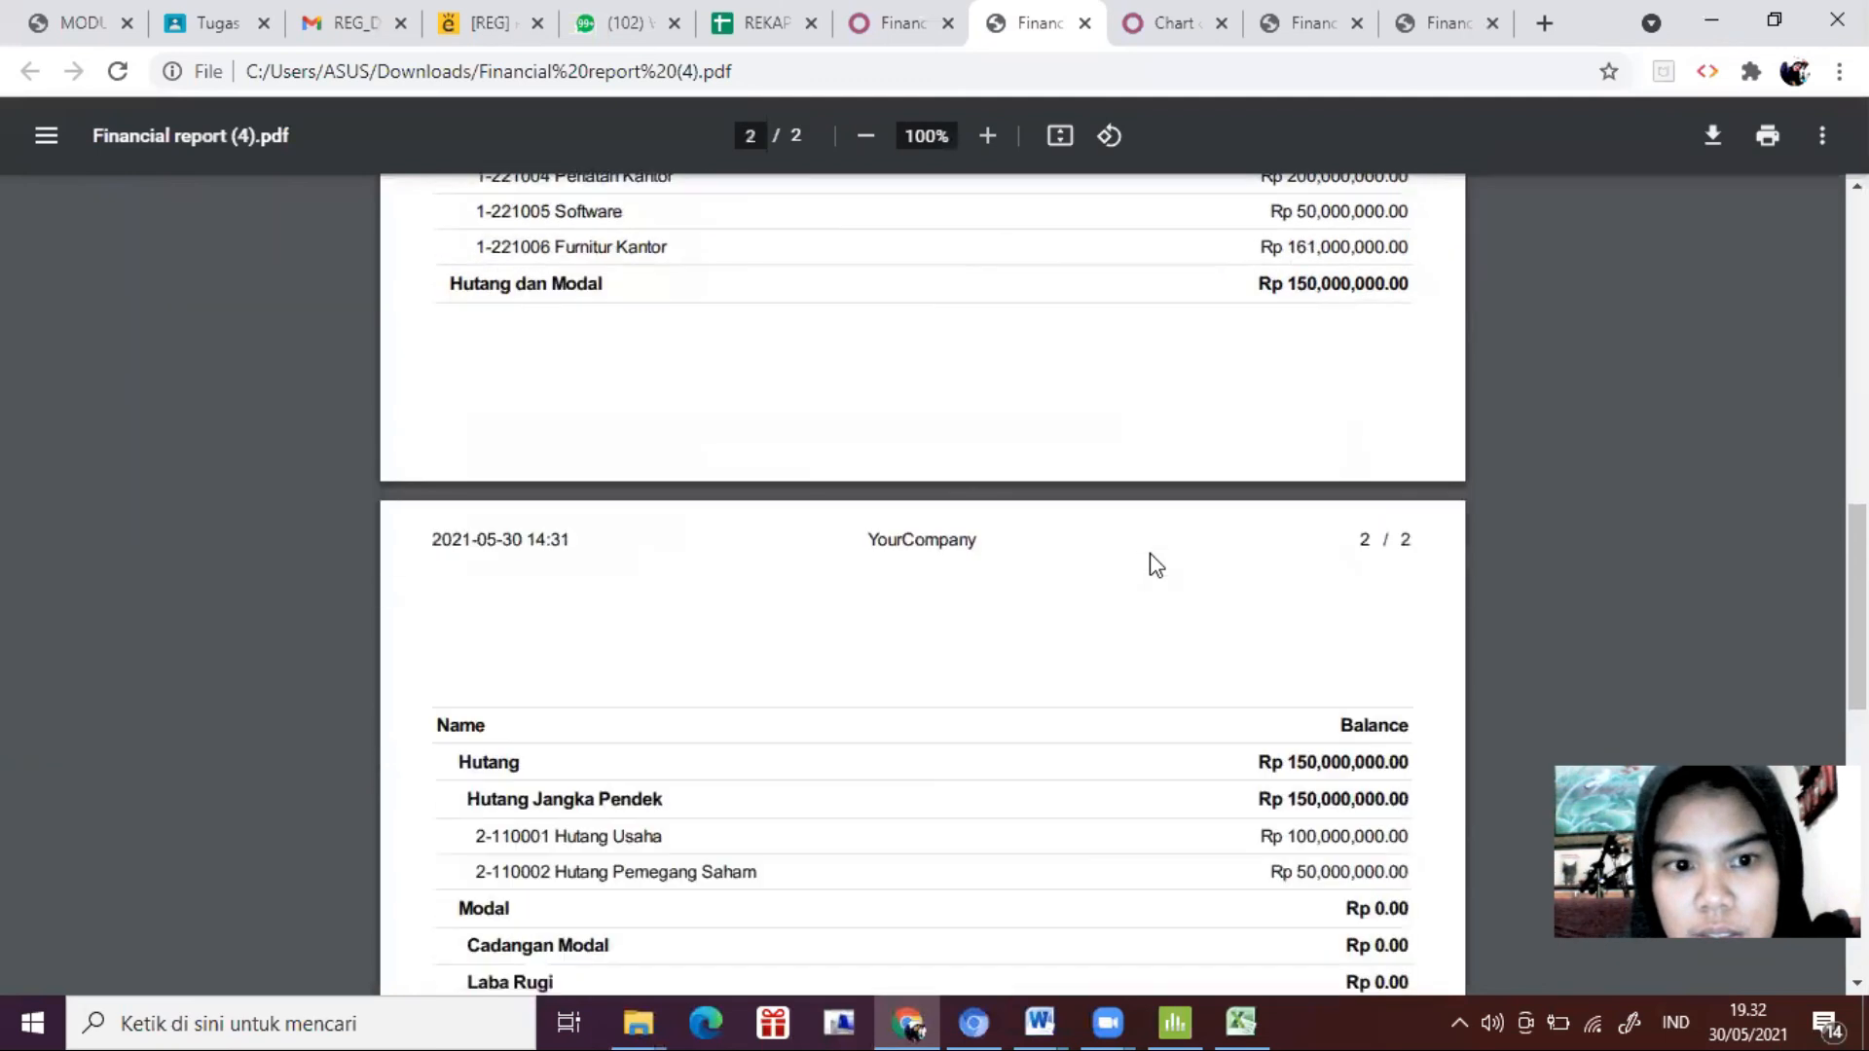
pyautogui.scroll(-2, 1156, 565)
pyautogui.scroll(2, 1157, 565)
pyautogui.scroll(-3, 1156, 565)
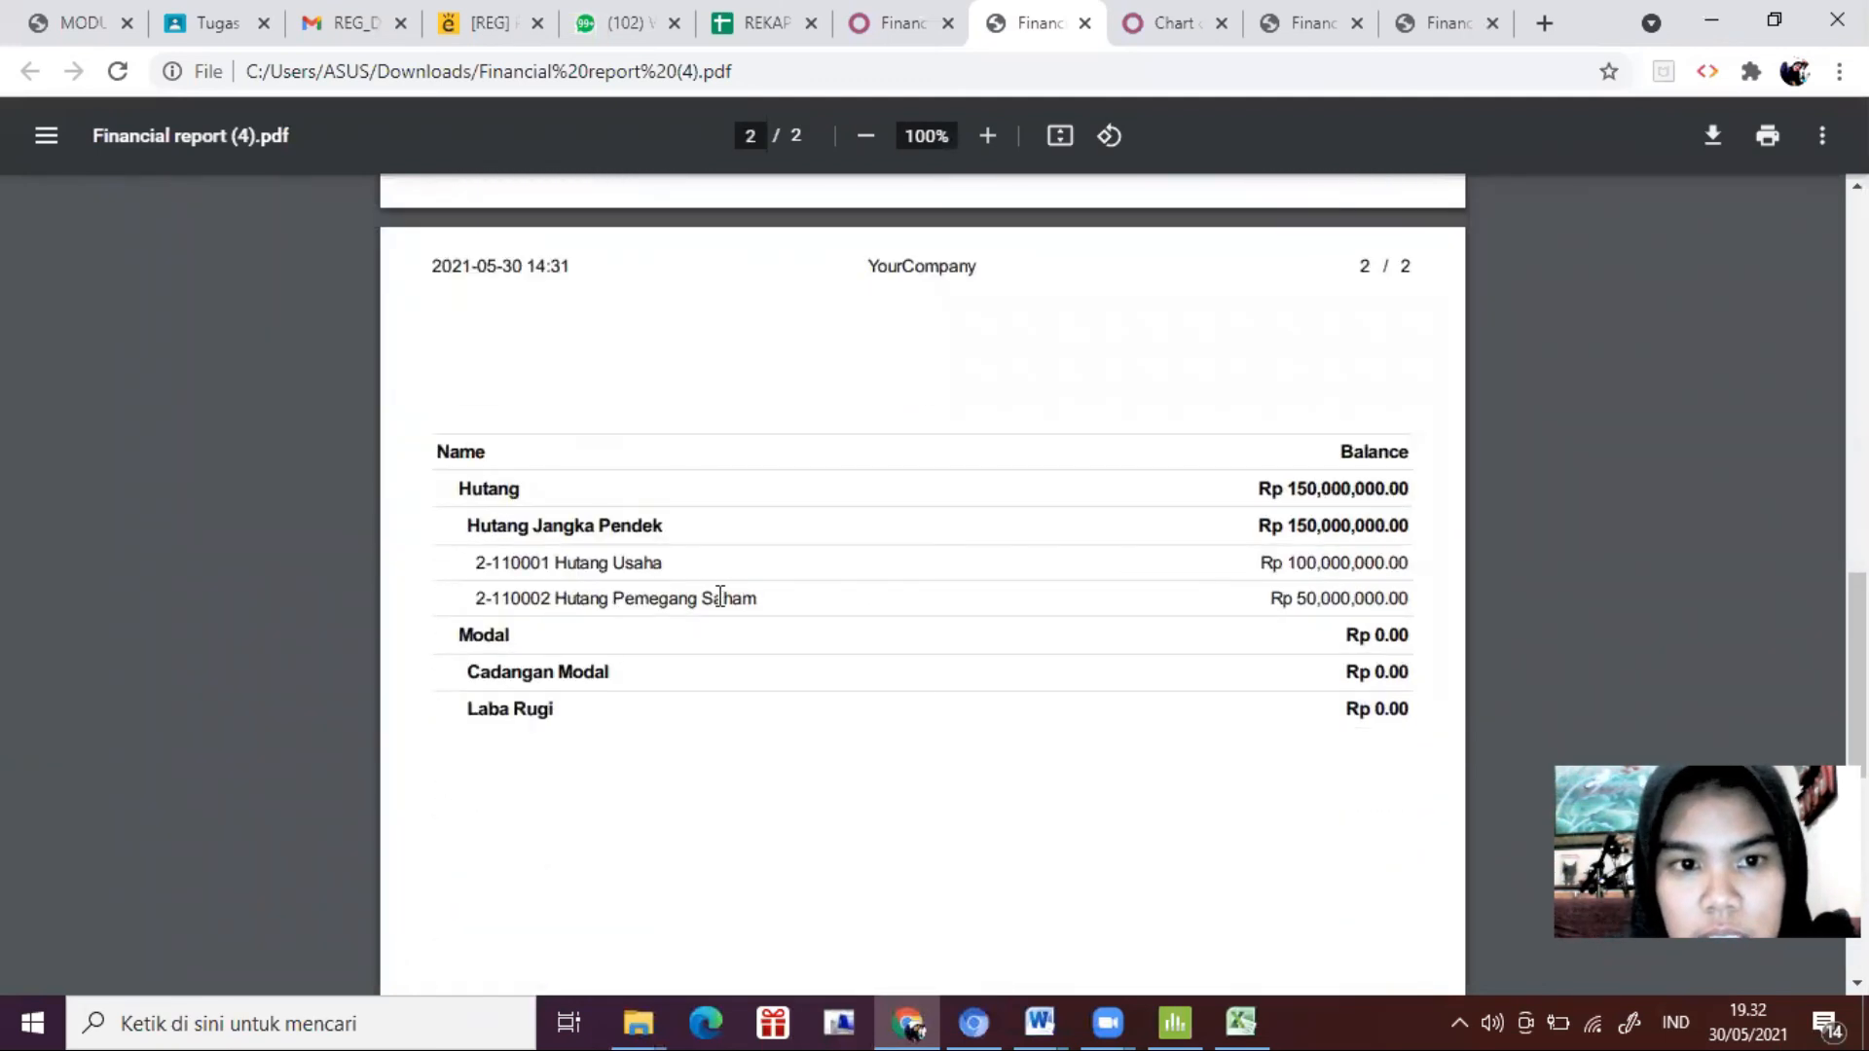
pyautogui.scroll(4, 720, 597)
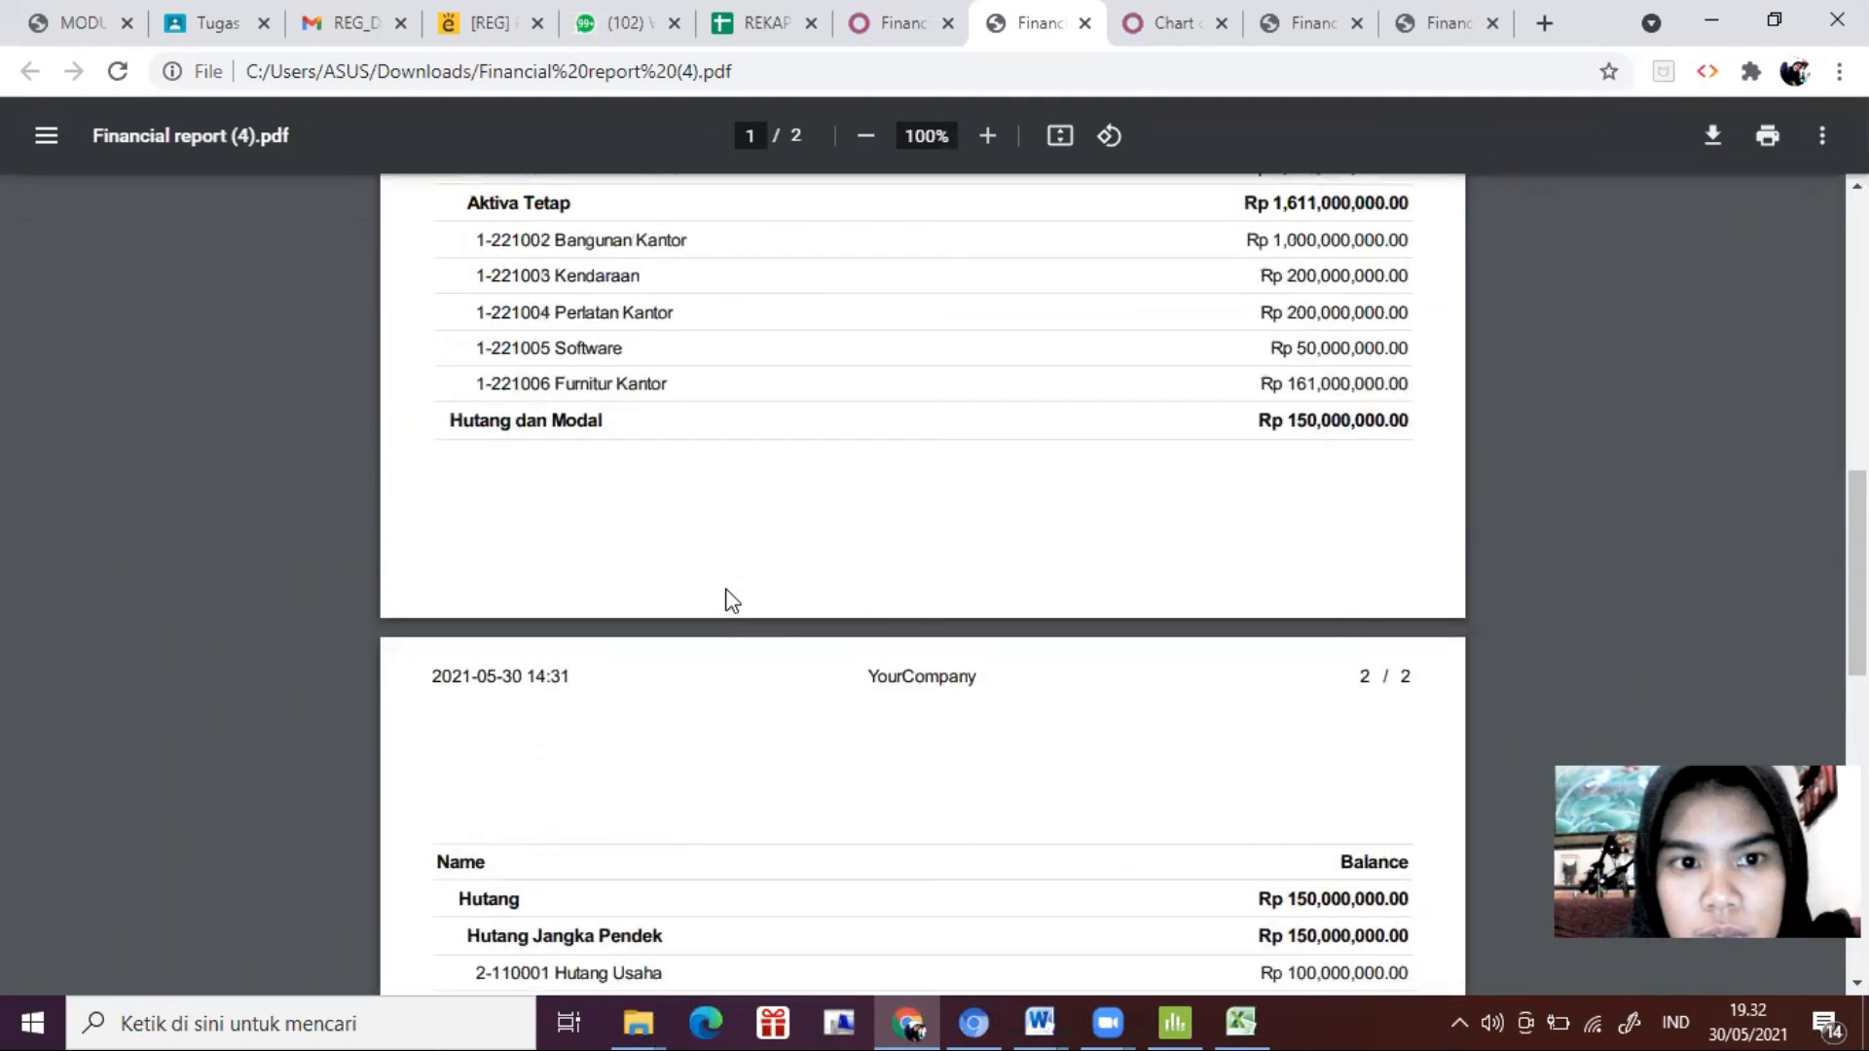
pyautogui.scroll(1, 863, 527)
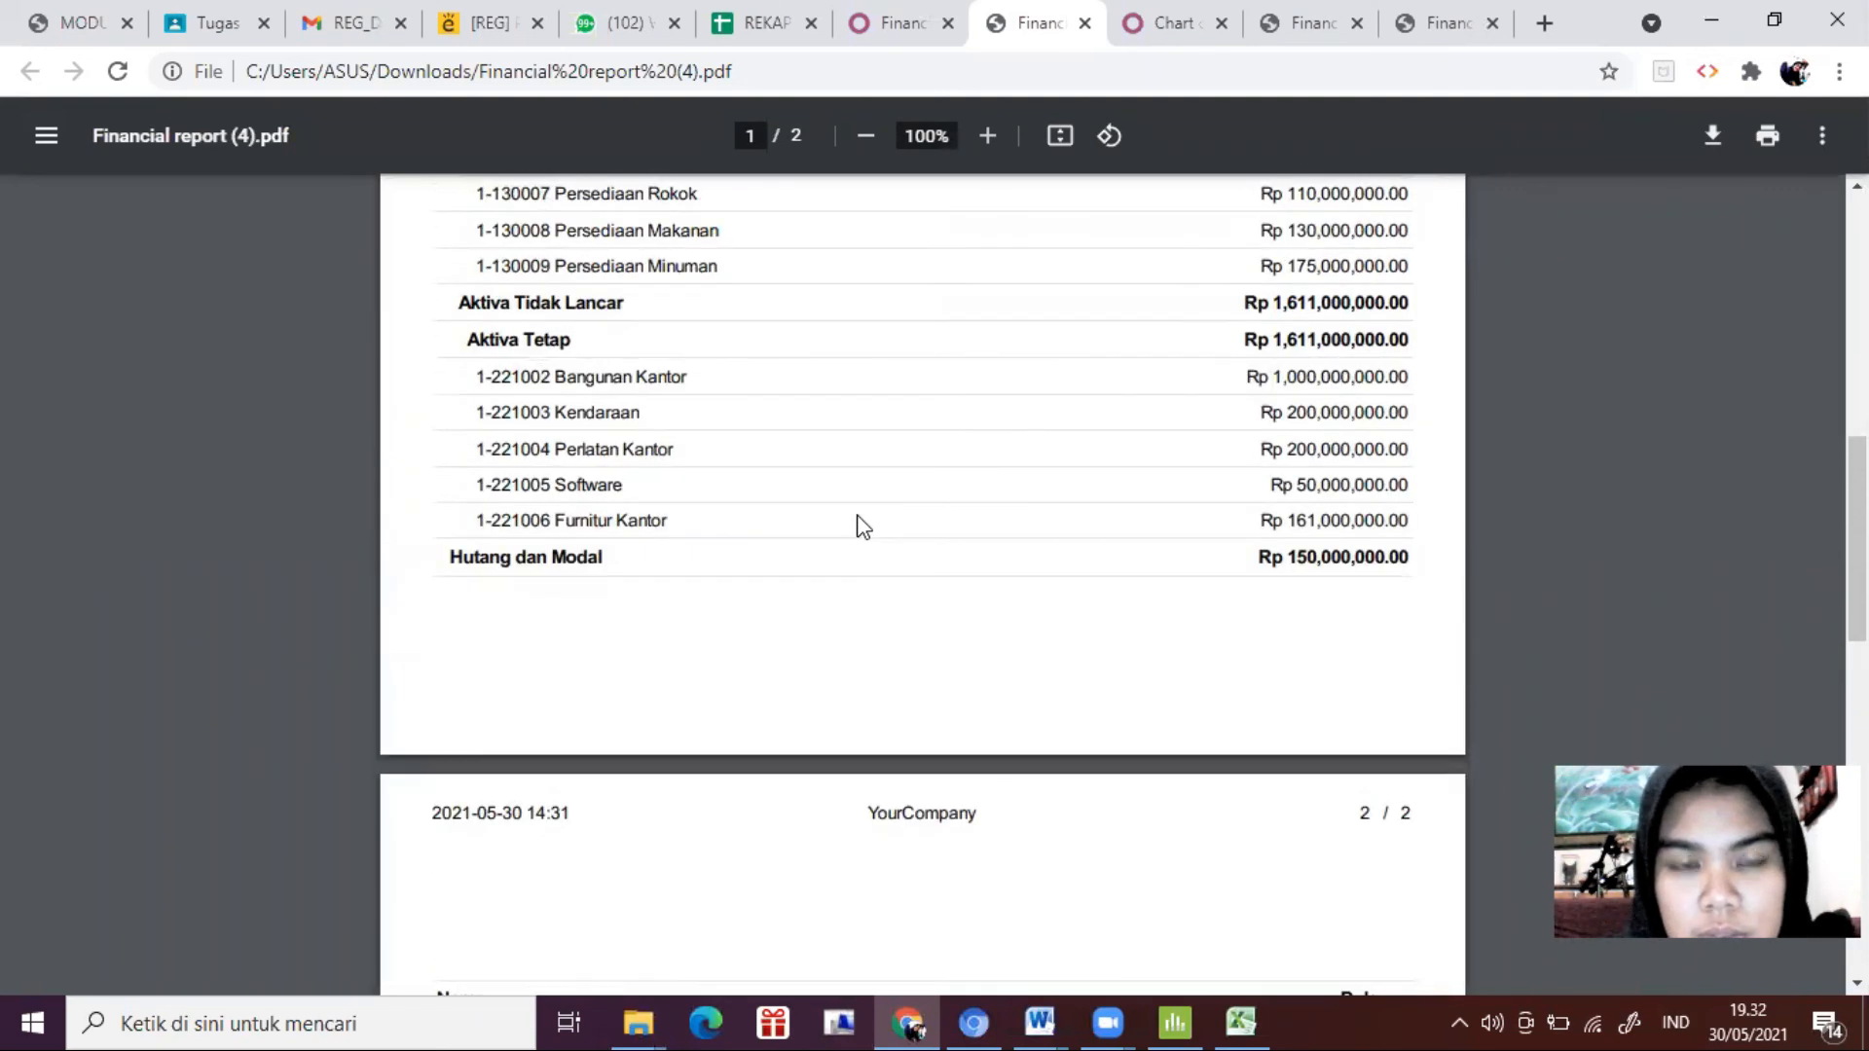
pyautogui.scroll(1, 1064, 575)
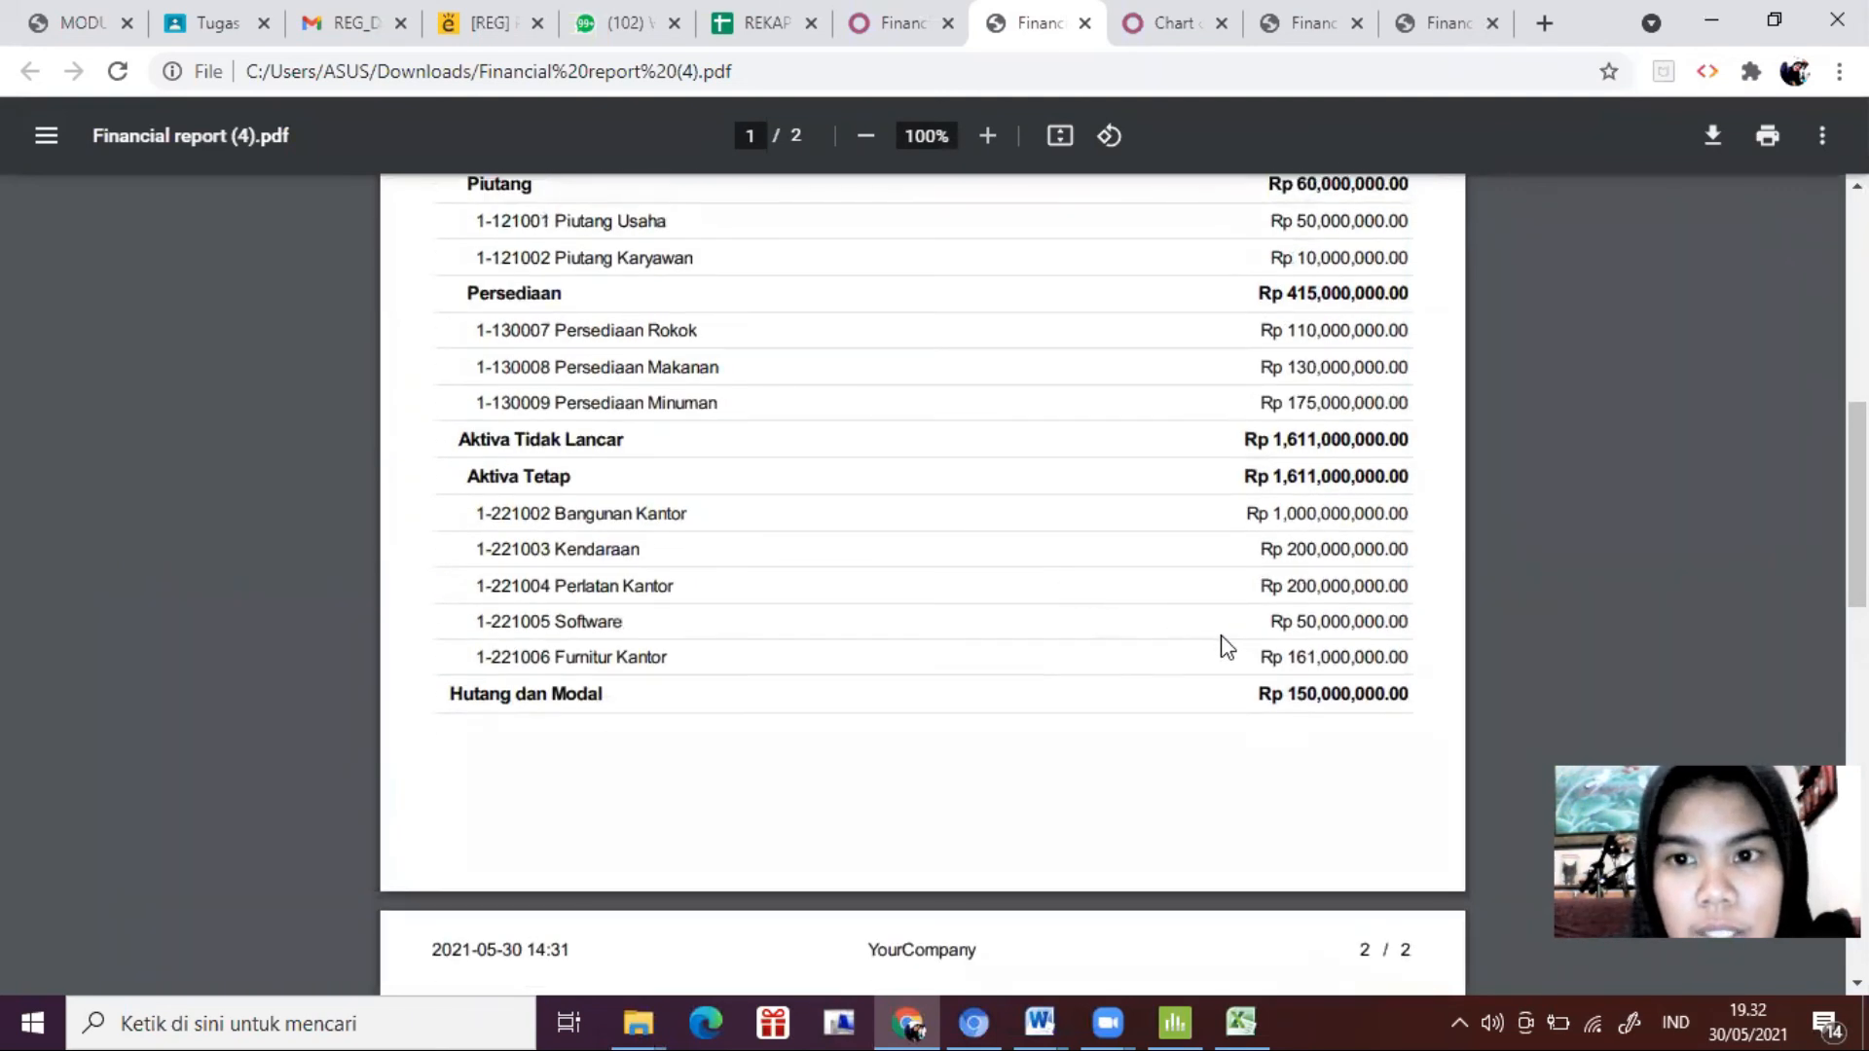
pyautogui.scroll(1, 1225, 647)
pyautogui.scroll(5, 1221, 647)
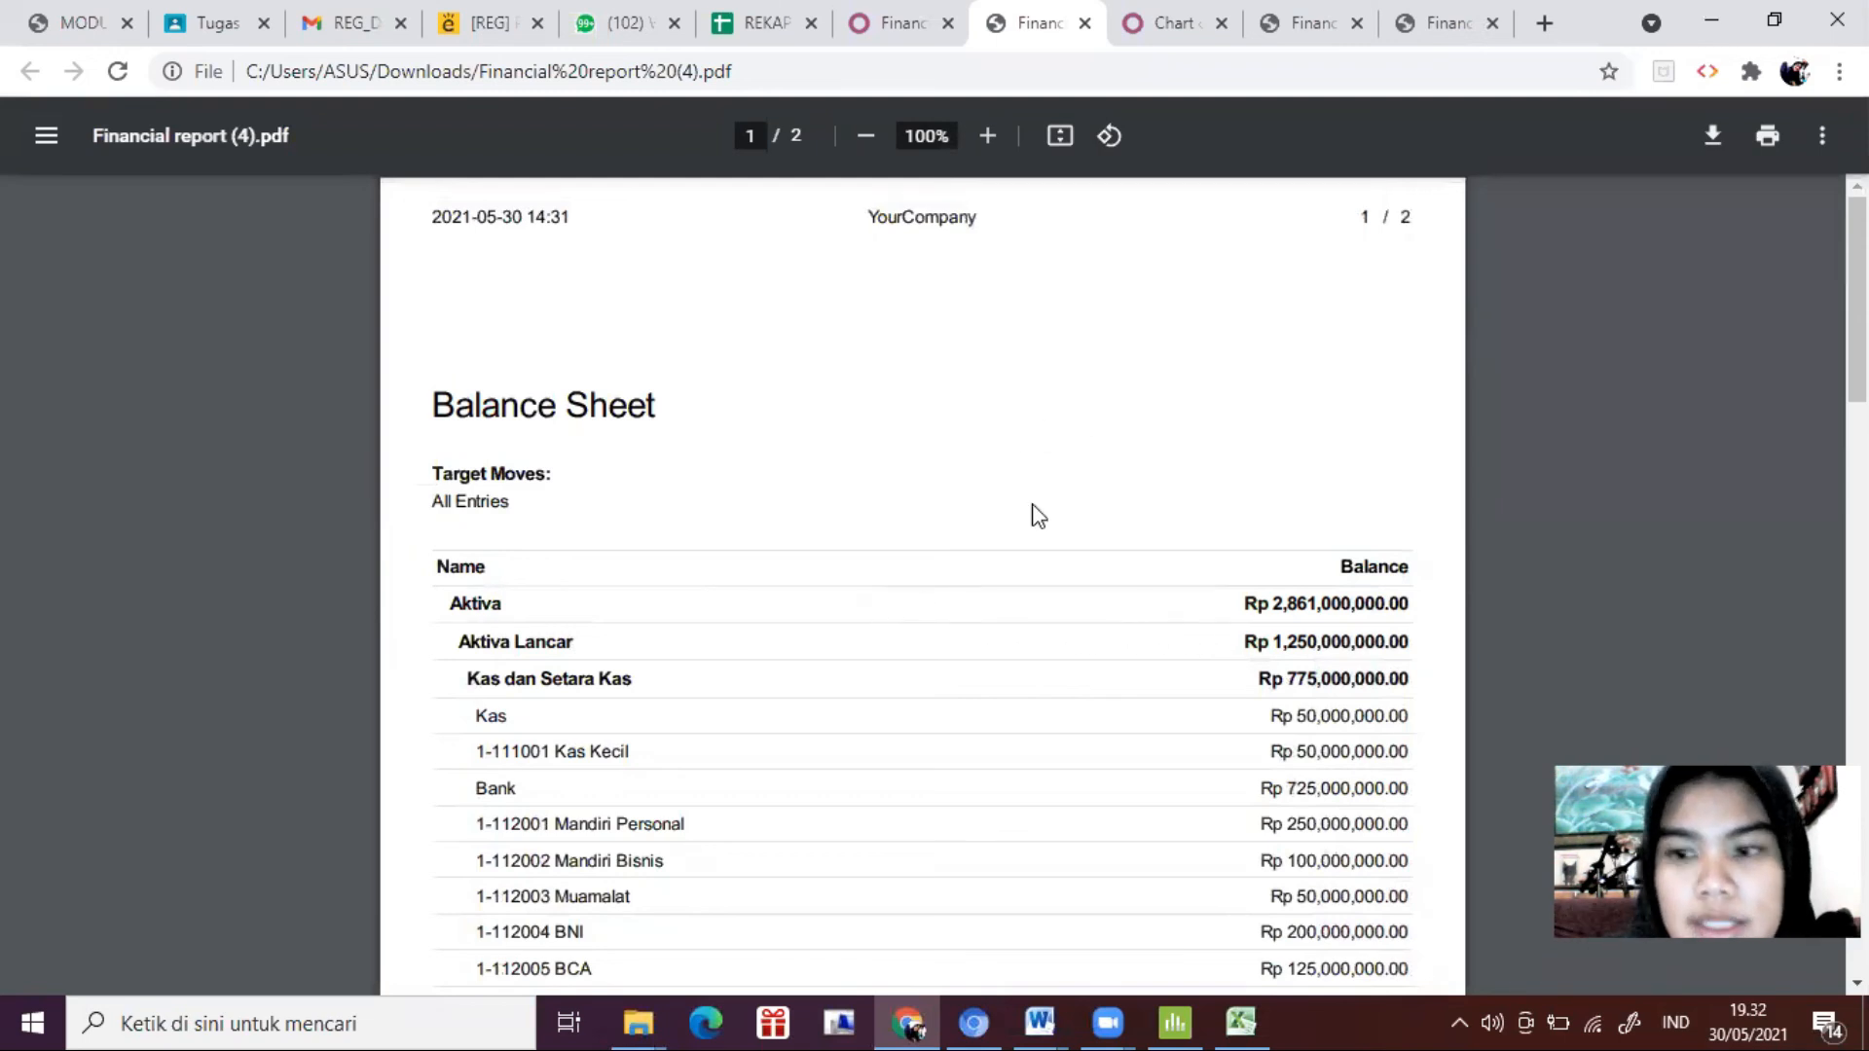
# Step: Close the Balance Sheet print dialog in Odoo and locate the Laba Rugi Tahun Berjalan row in the Excel sheet alongside
pyautogui.click(881, 27)
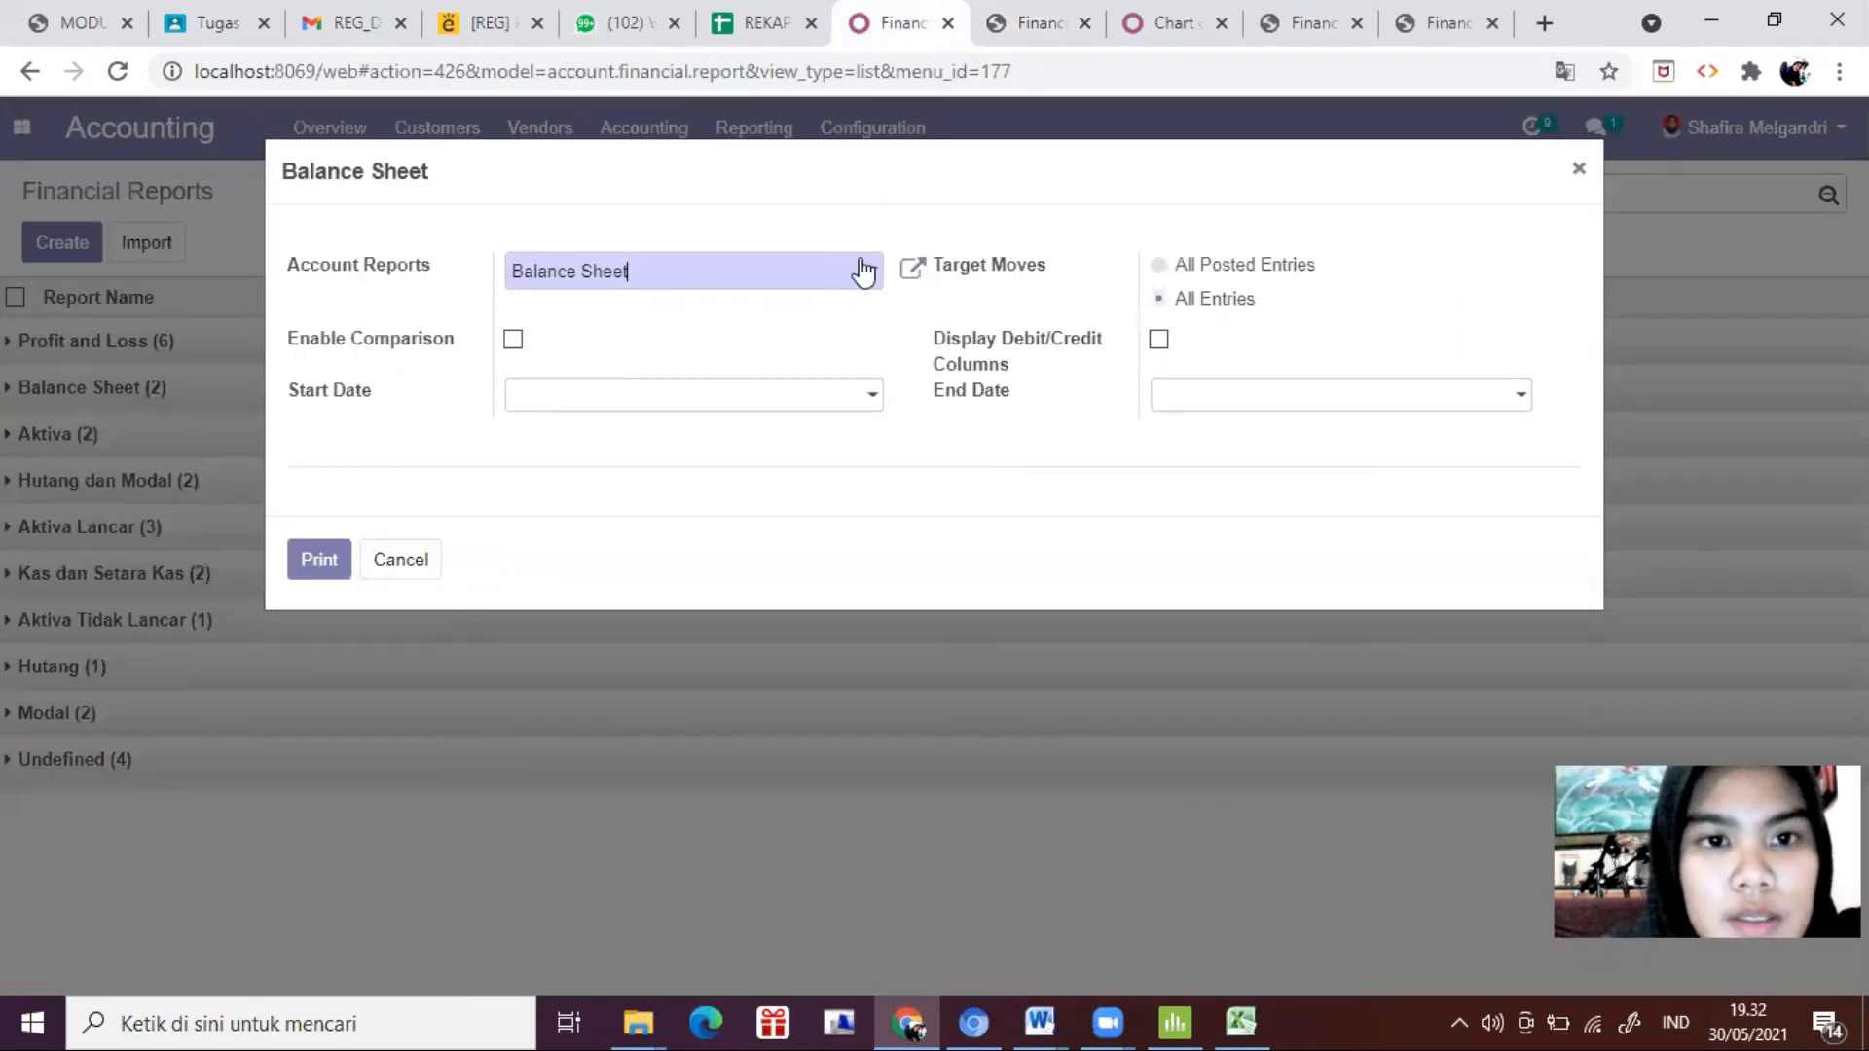
pyautogui.click(1581, 173)
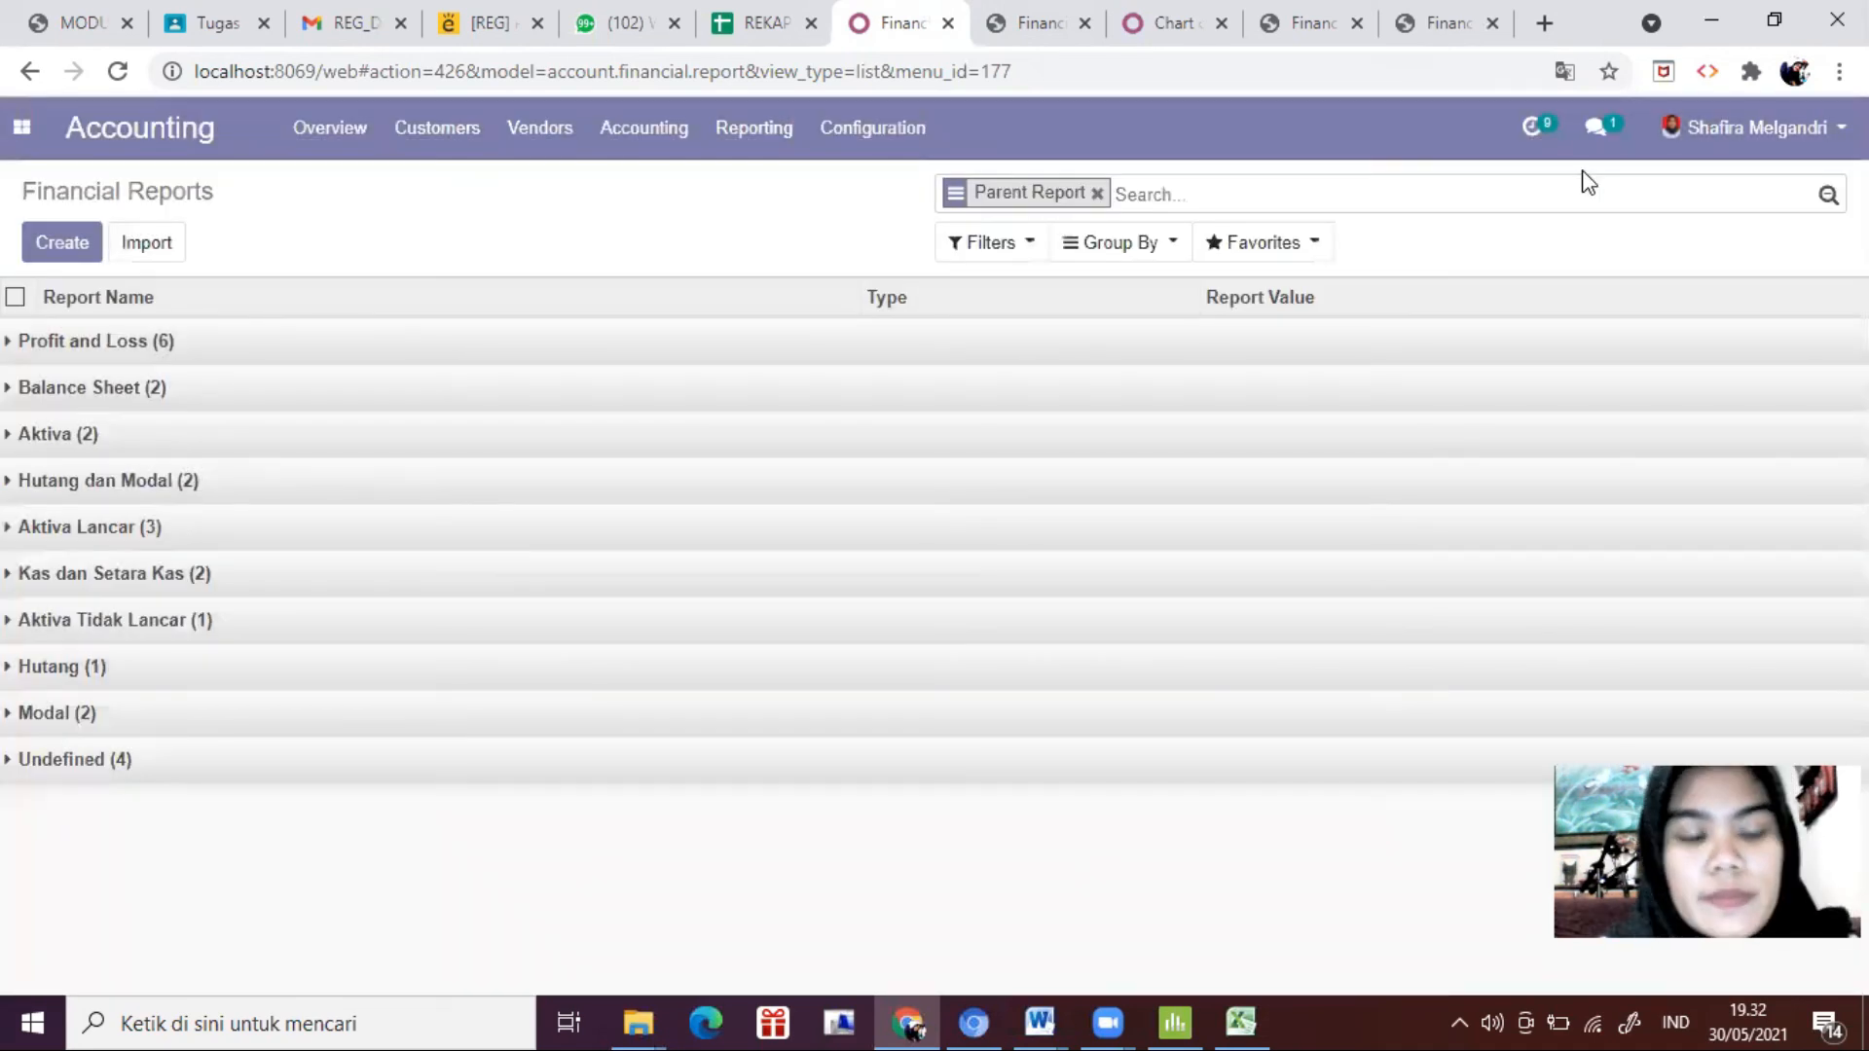
pyautogui.press('super+Left')
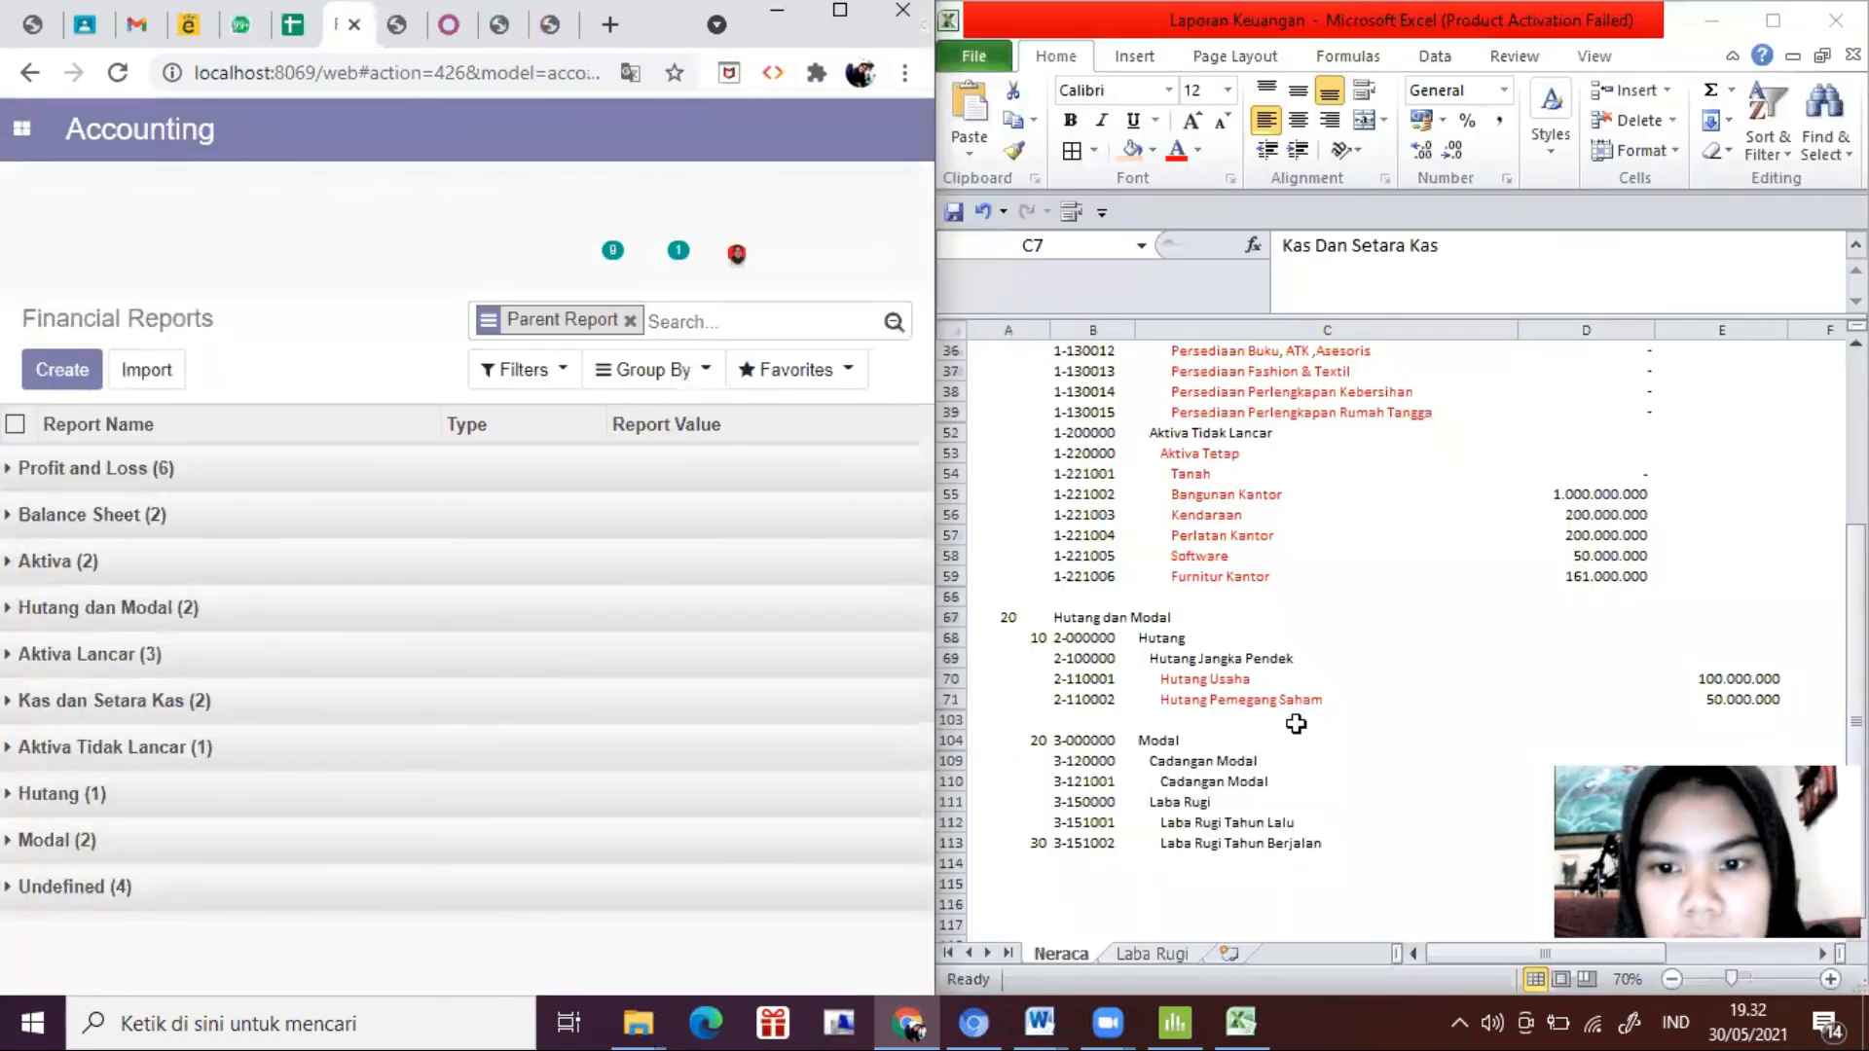
pyautogui.scroll(-1, 1291, 732)
pyautogui.click(1236, 779)
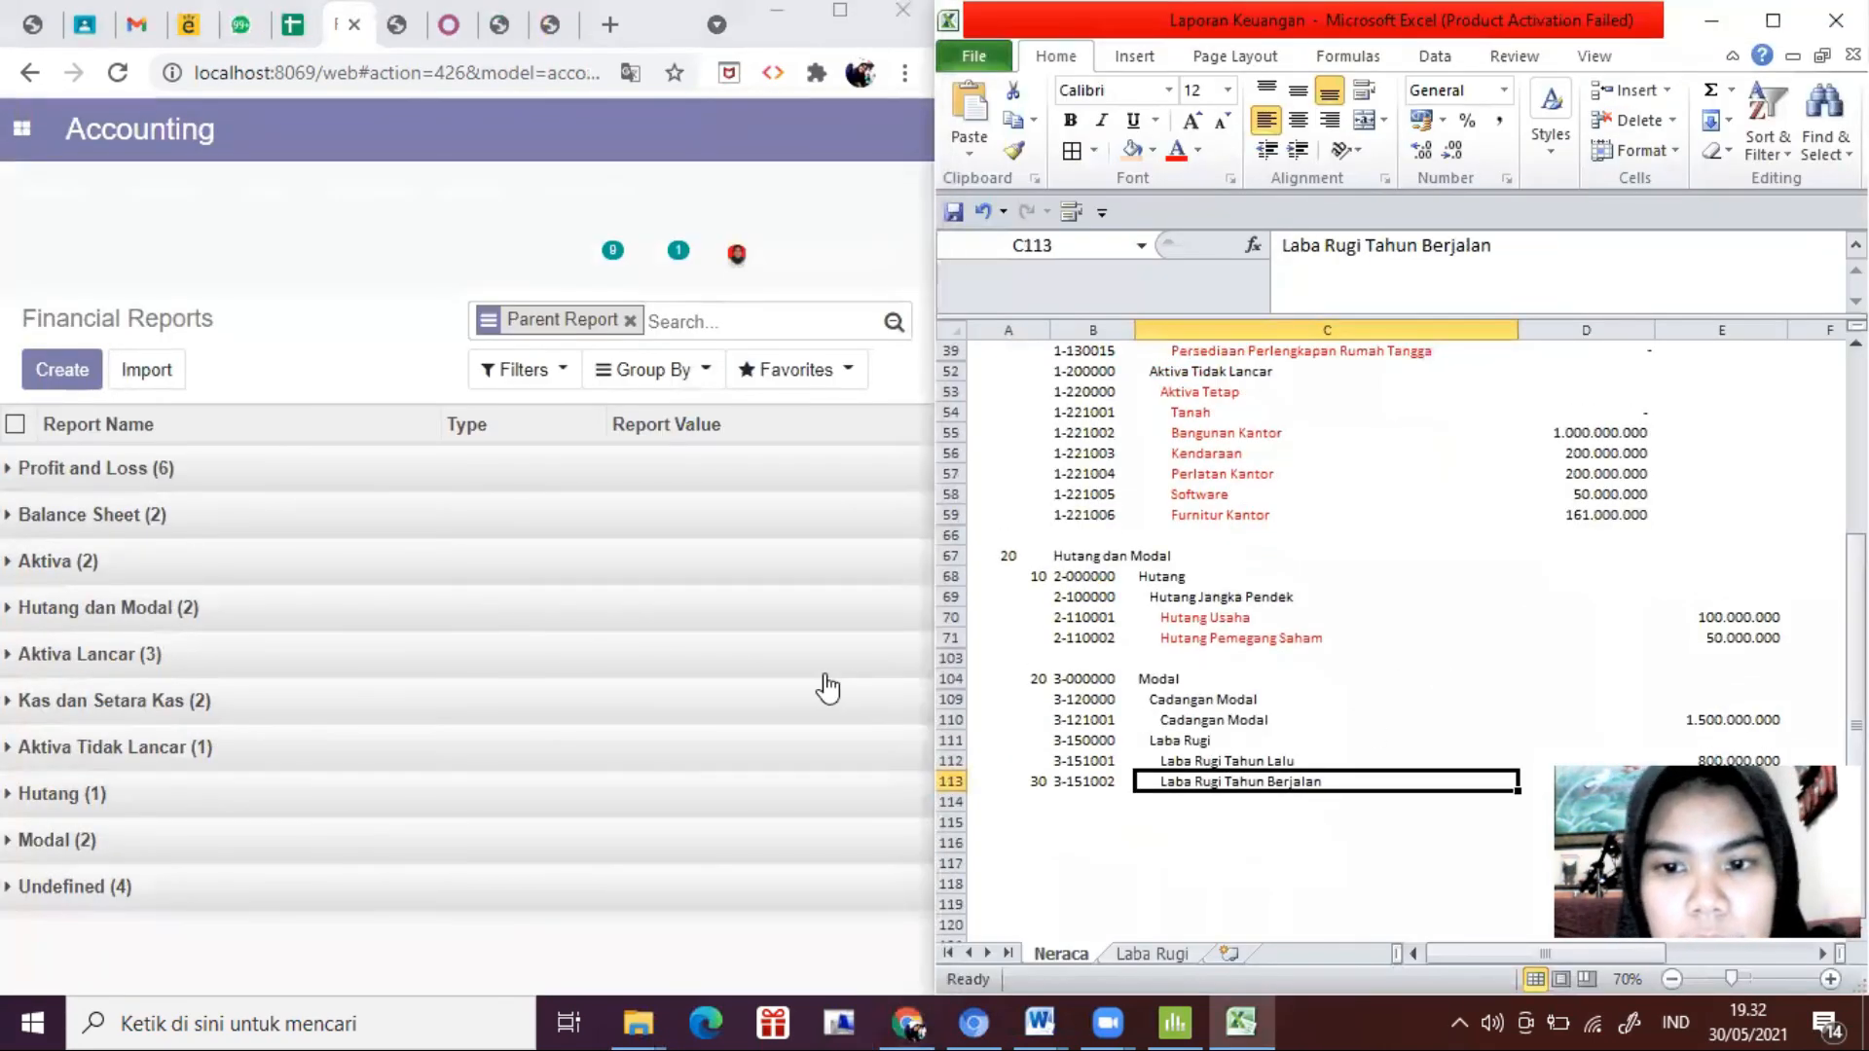
# Step: Create a new financial report named Laba Rugi Tahun Berjalan with sequence 30
pyautogui.click(60, 369)
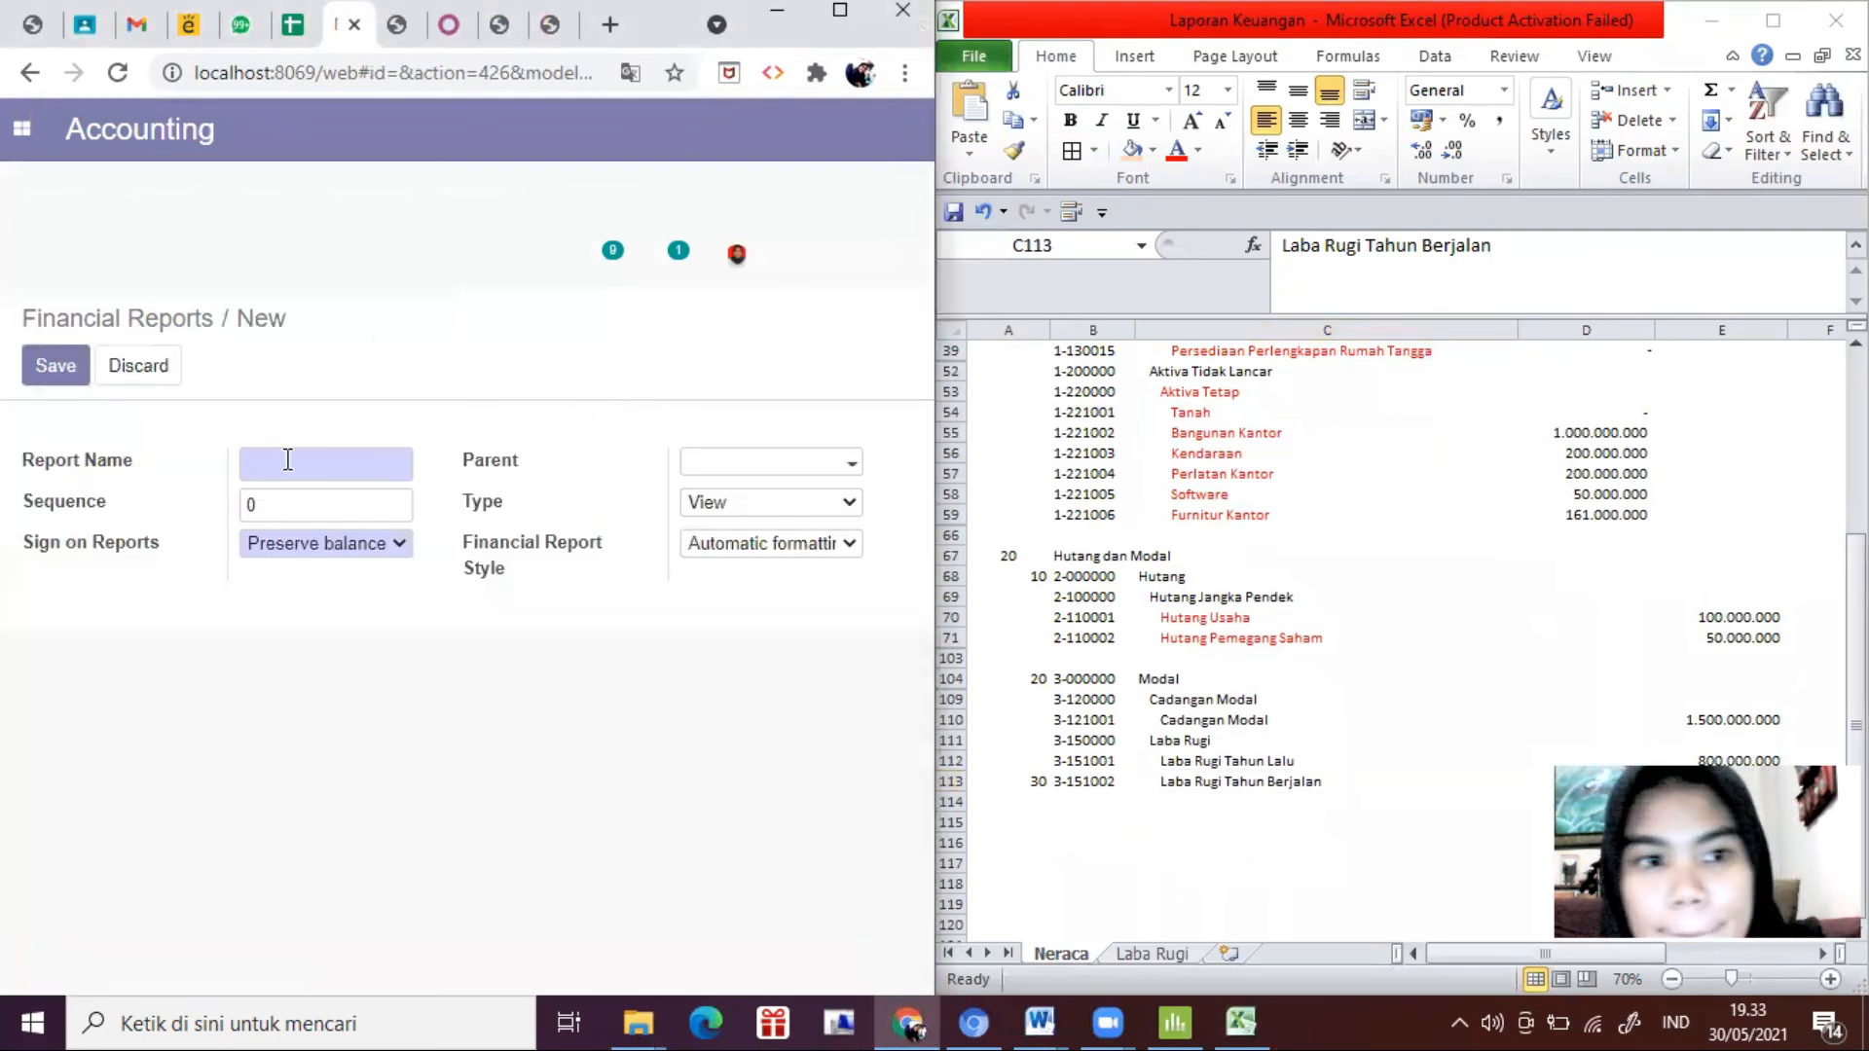
pyautogui.write('Lab')
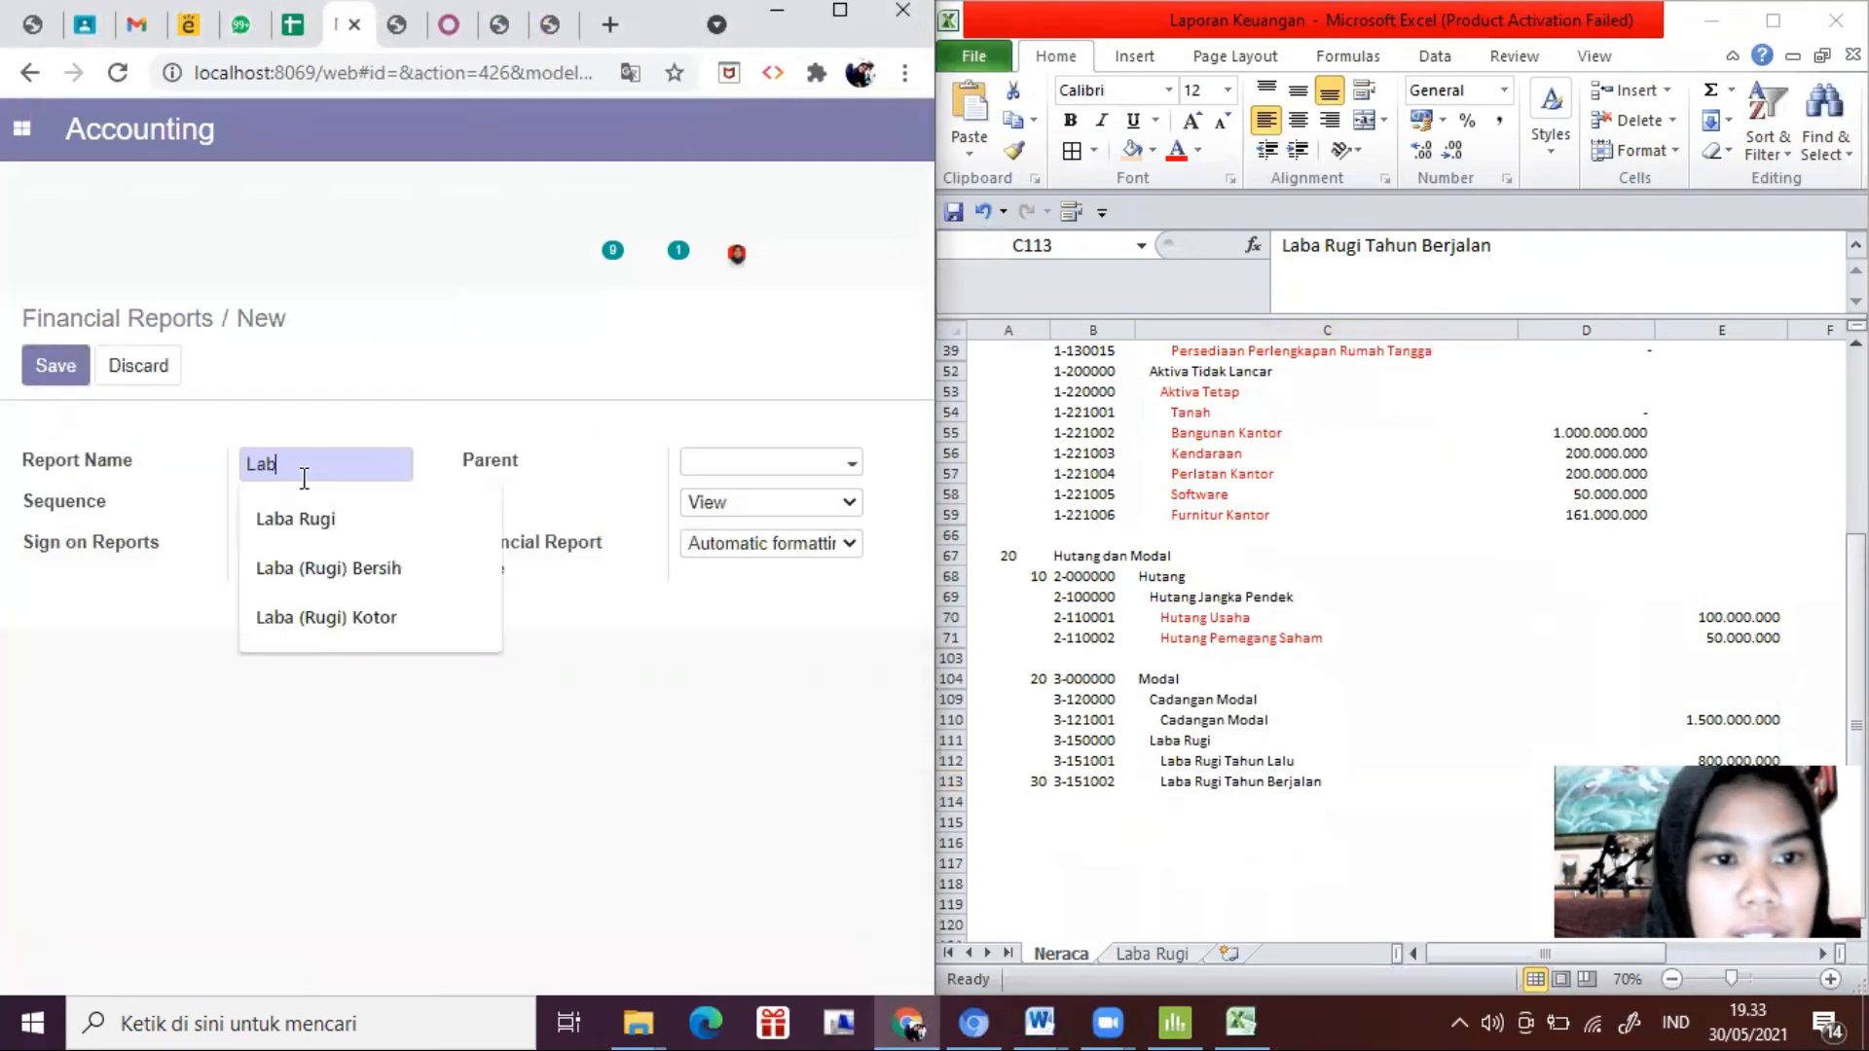
pyautogui.write('a Rugi')
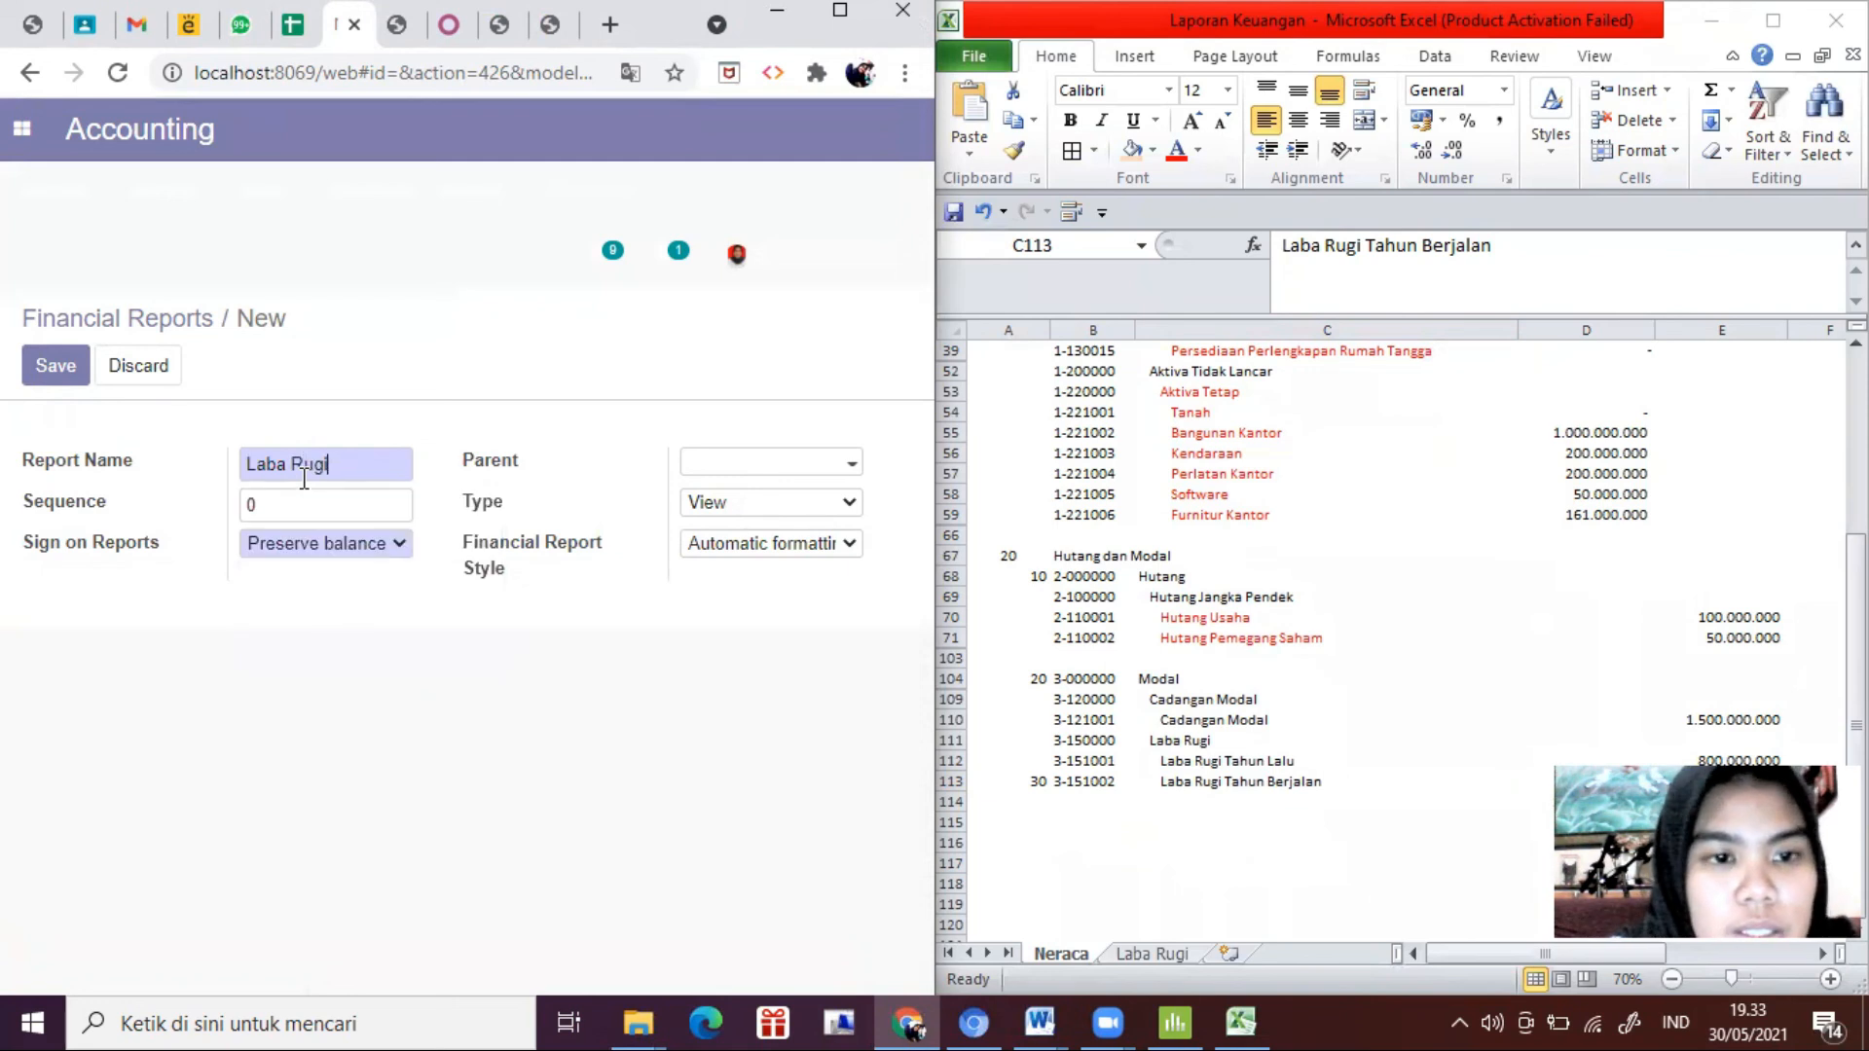
pyautogui.write(' Tahun Berjalan')
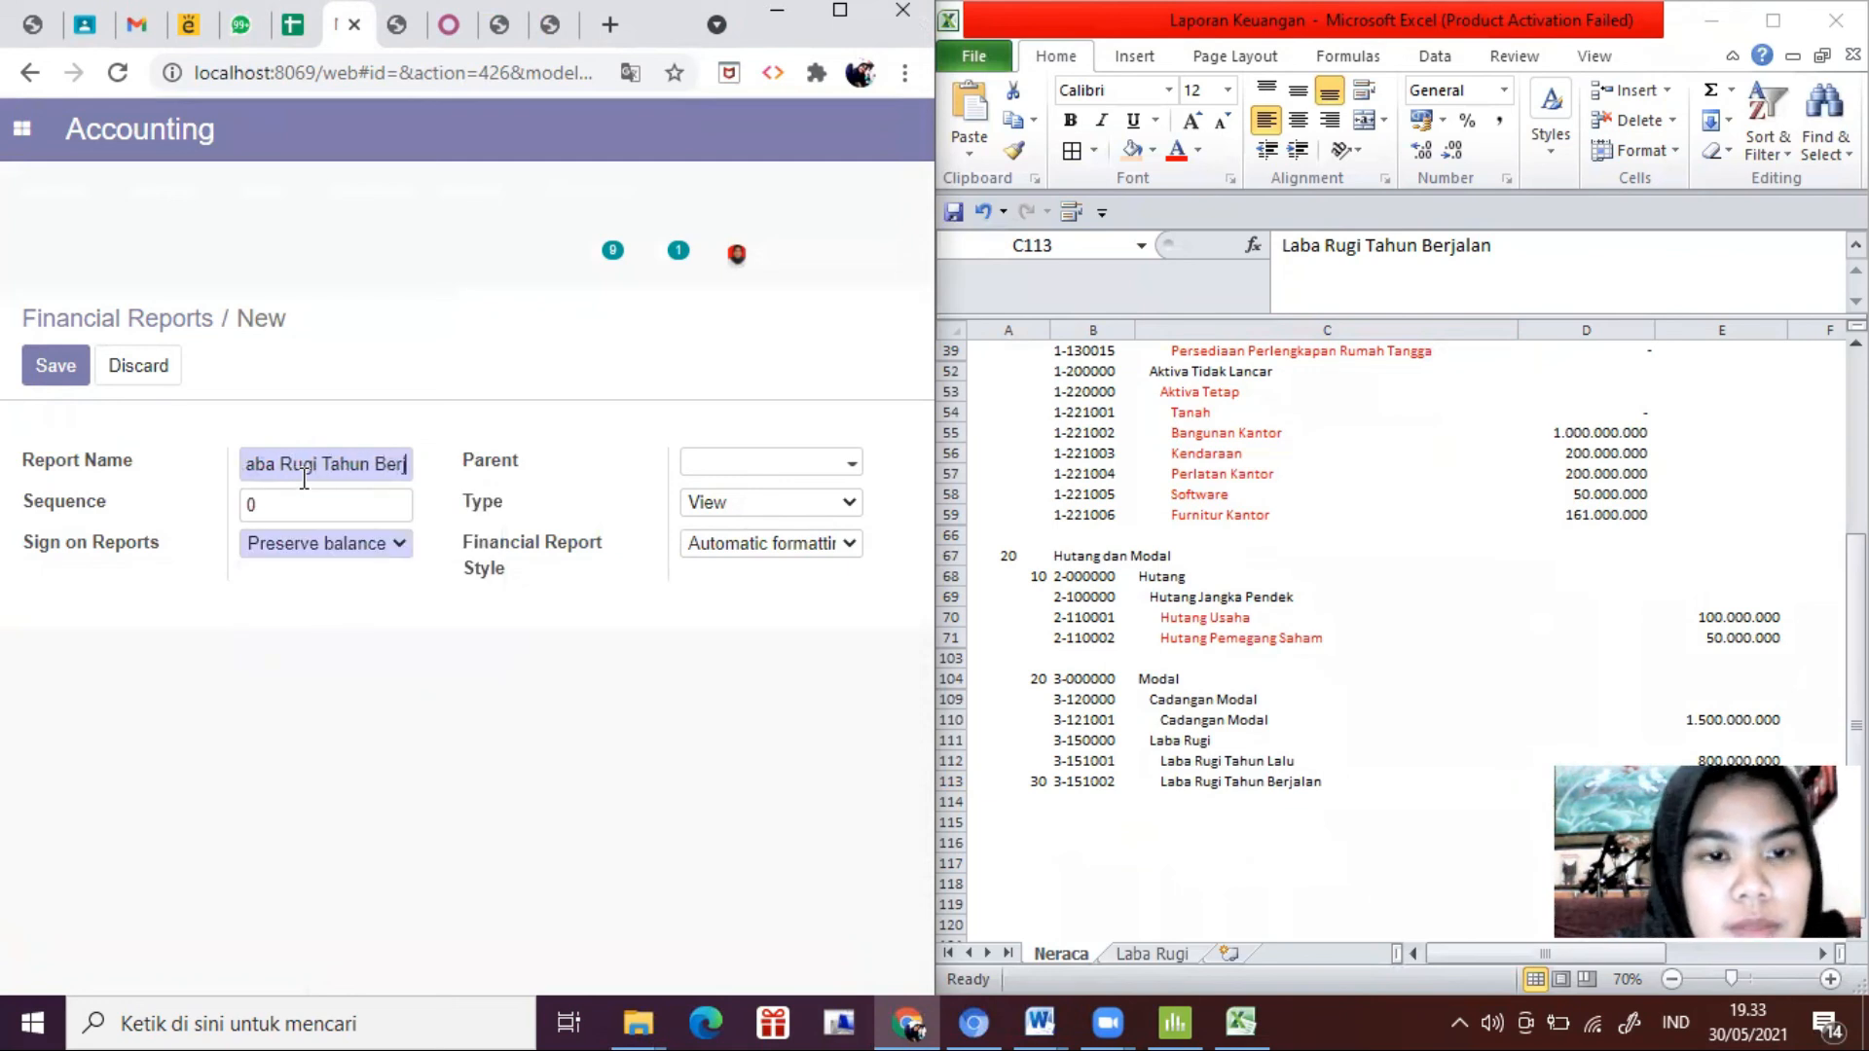
pyautogui.click(256, 503)
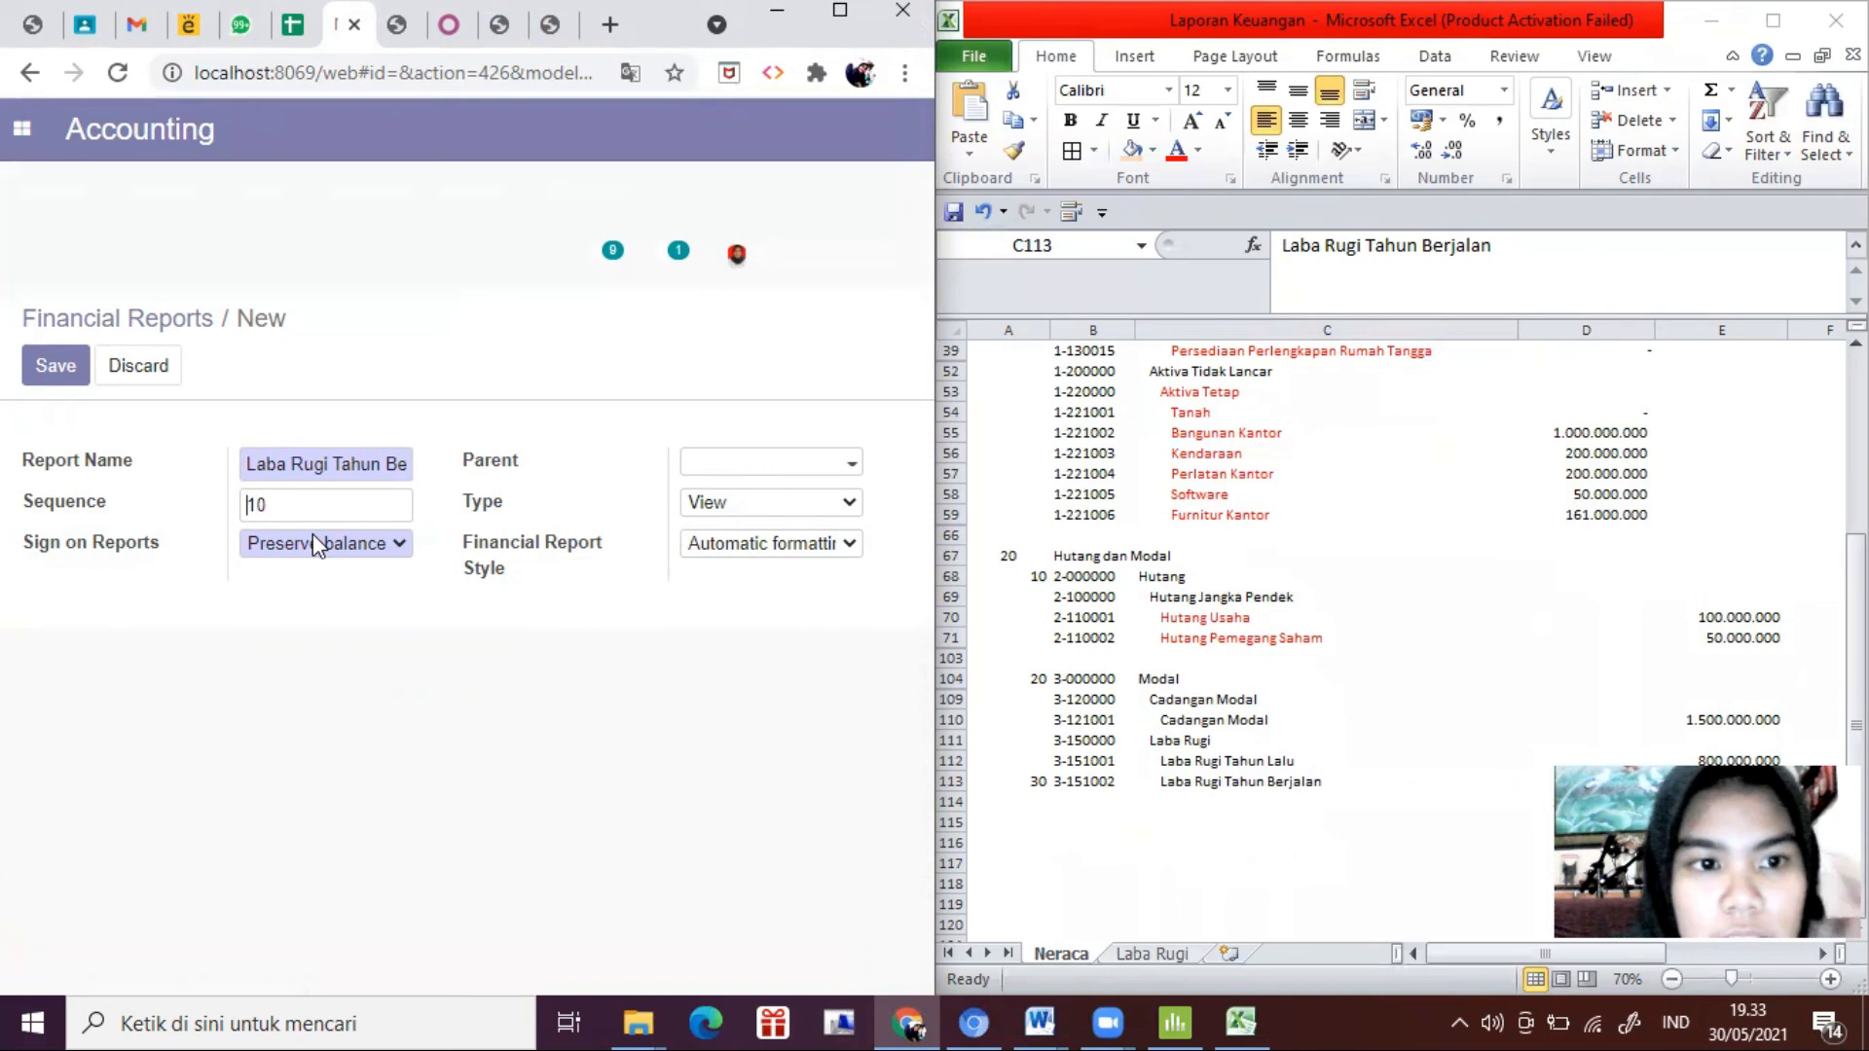
pyautogui.press('Delete')
pyautogui.write('3')
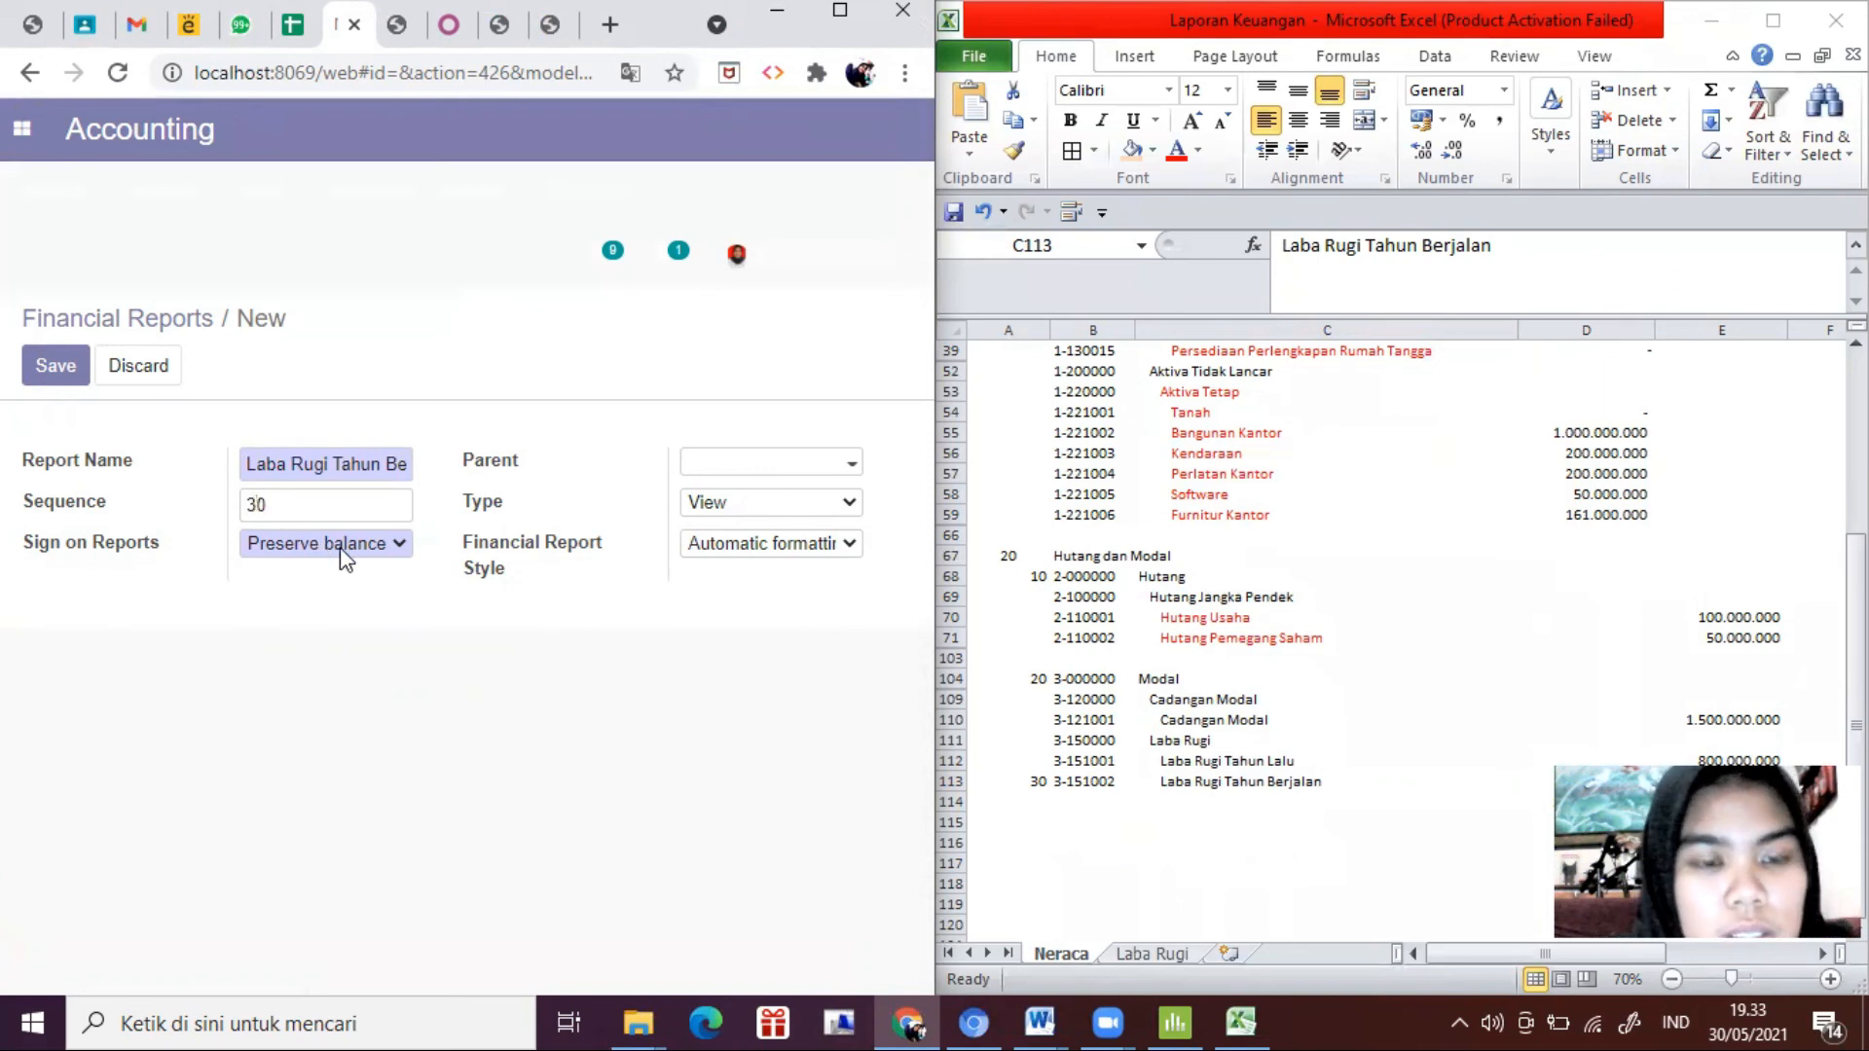
# Step: Give the new report the reversed balance sign, the parent Hutang dan Modal and the type Account Type
pyautogui.click(339, 545)
pyautogui.click(336, 570)
pyautogui.click(741, 473)
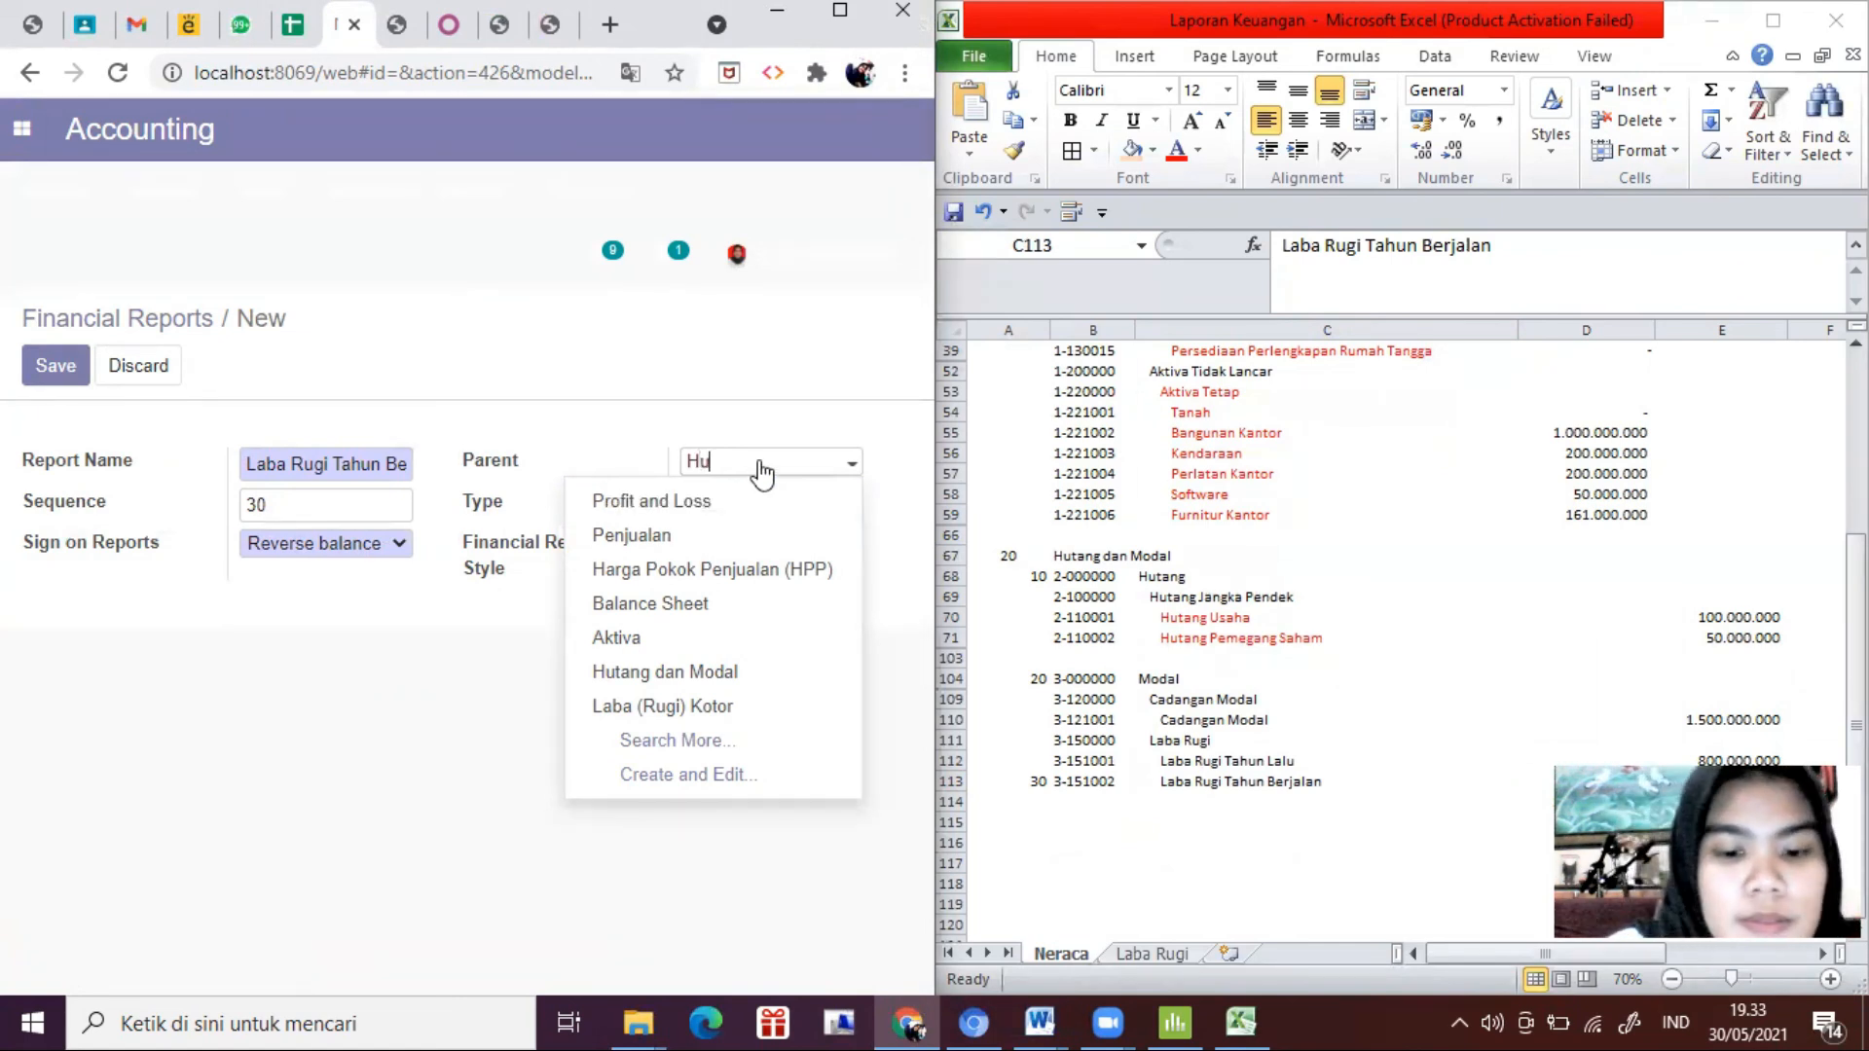
pyautogui.write('tang dan Moda')
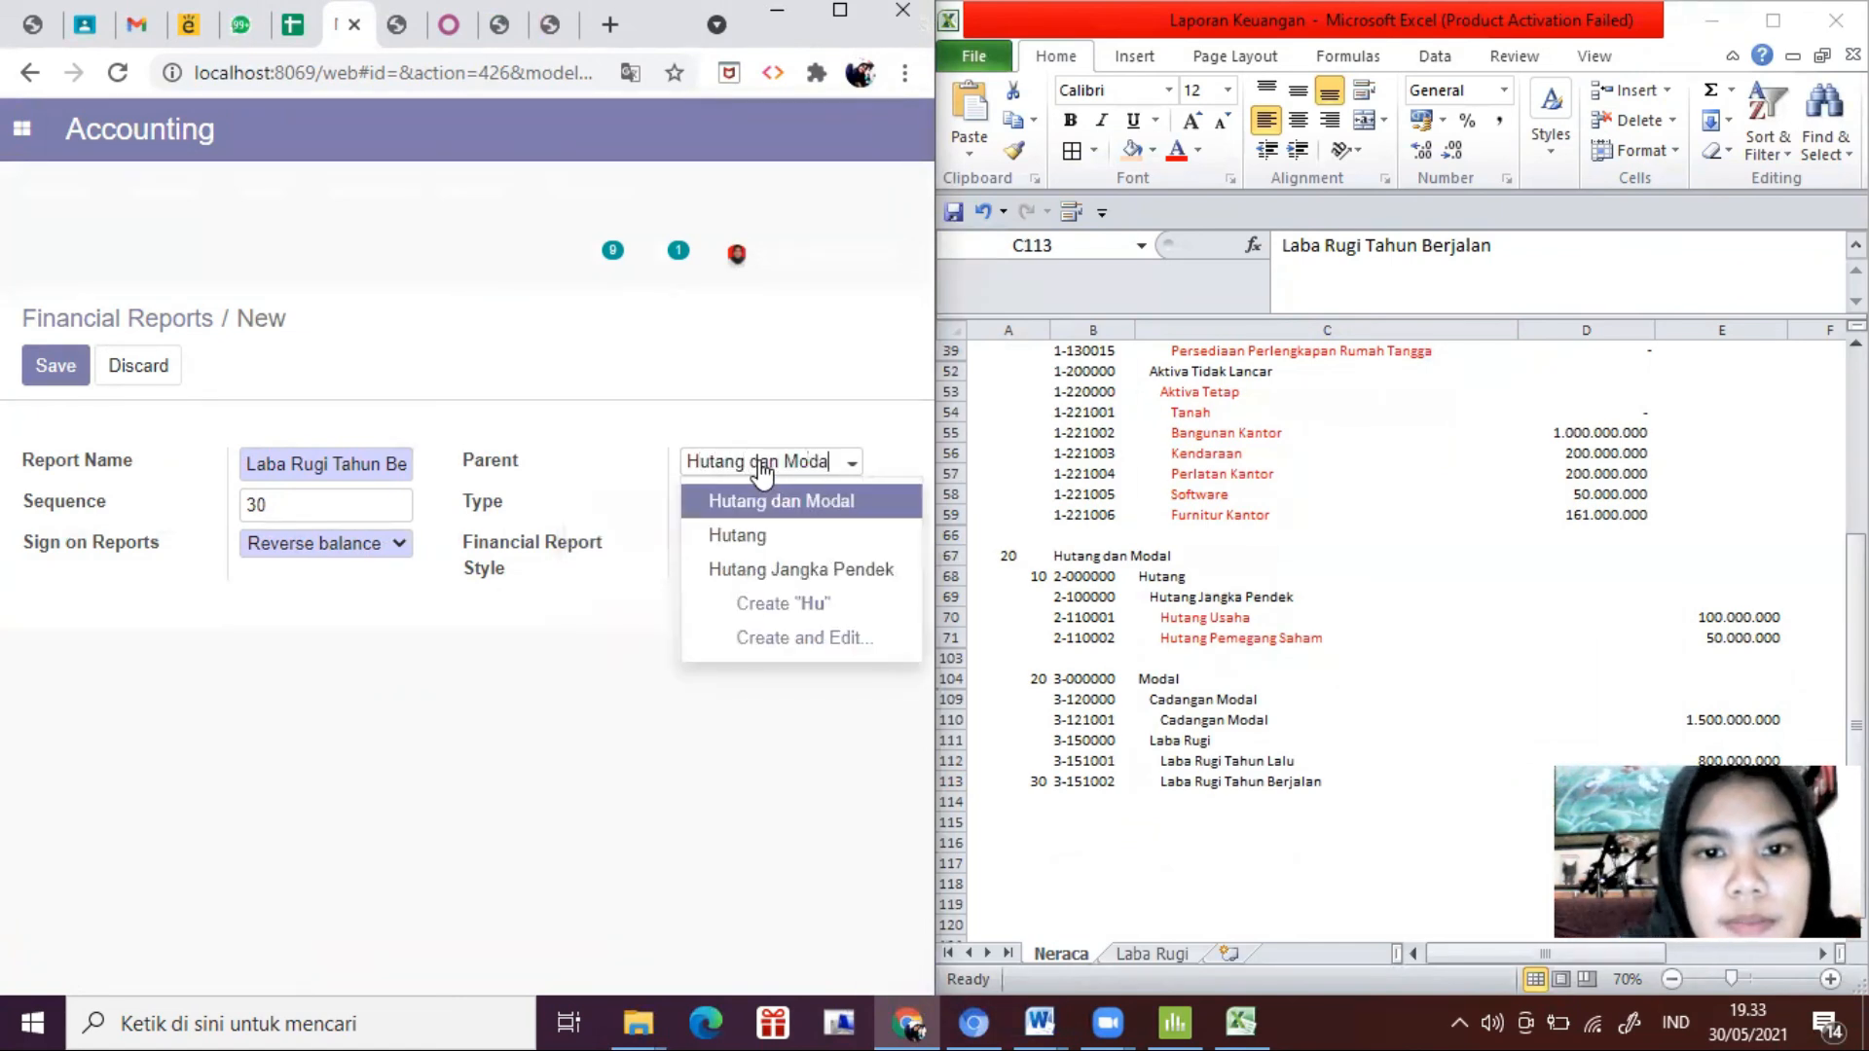
pyautogui.press('Return')
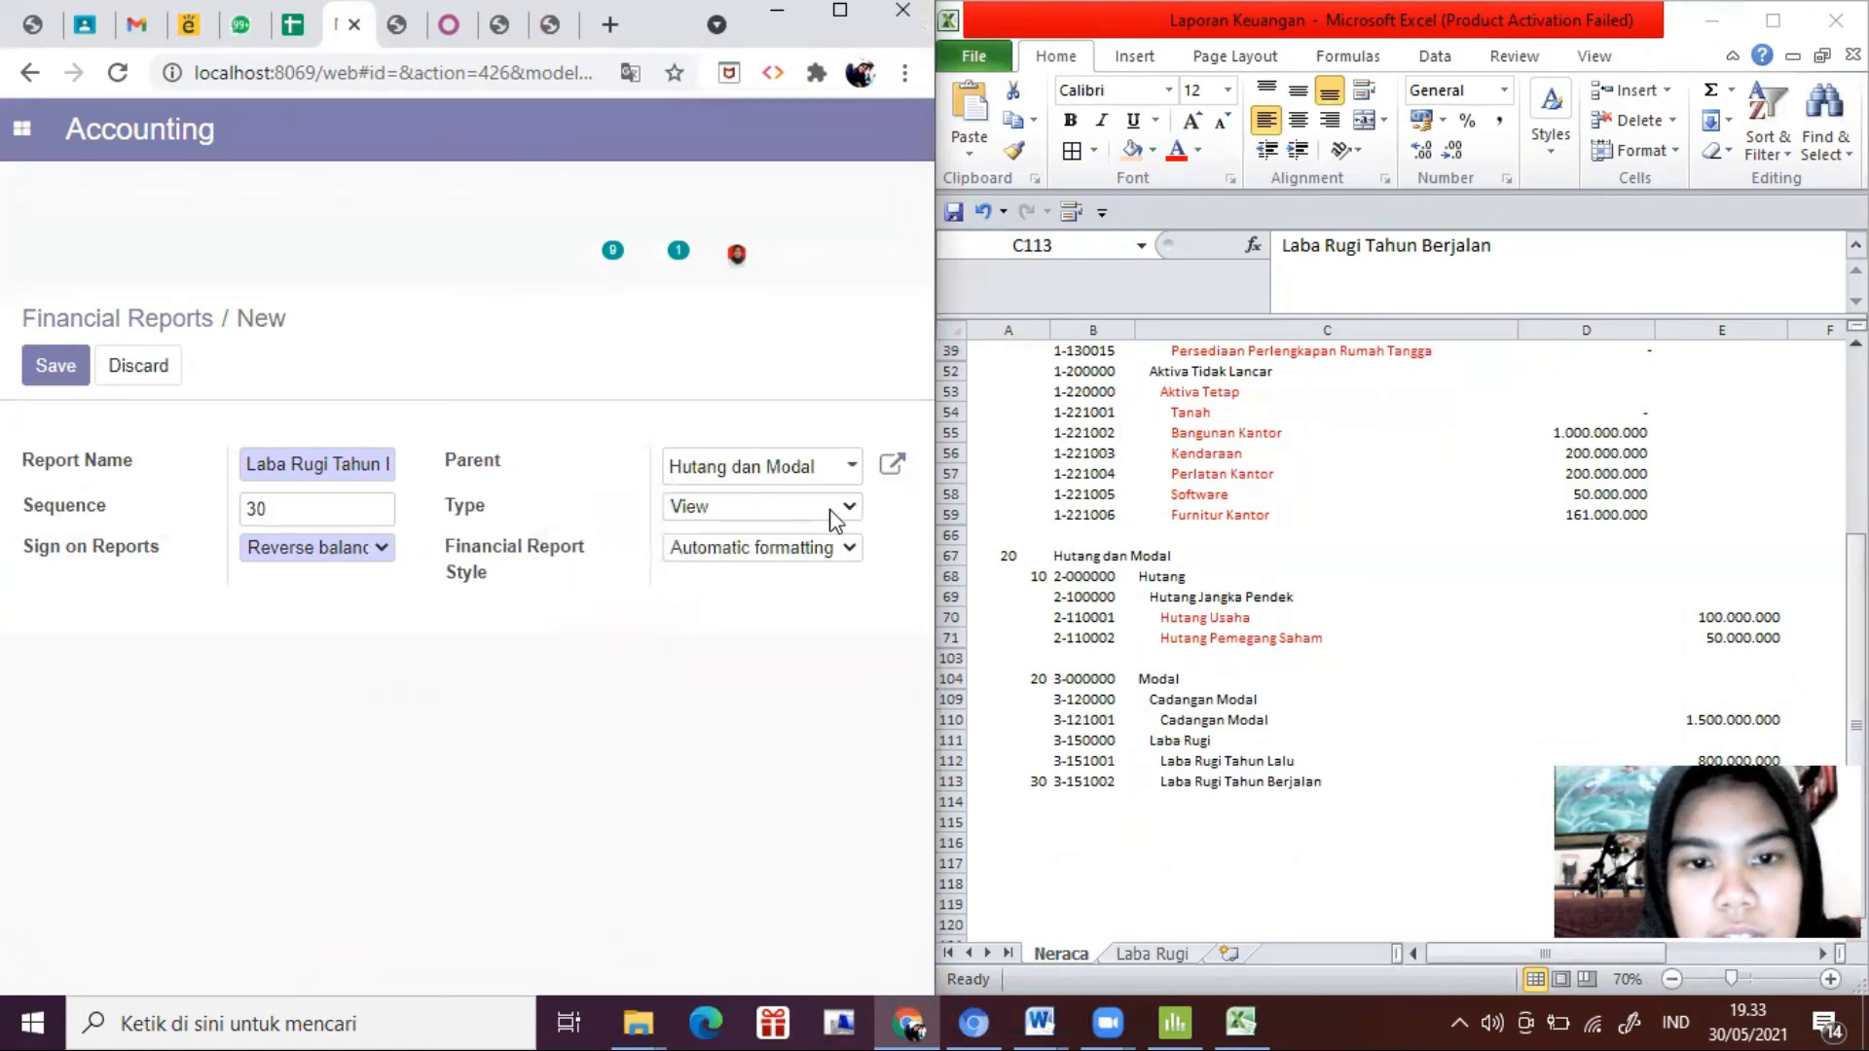
pyautogui.click(835, 519)
pyautogui.click(769, 592)
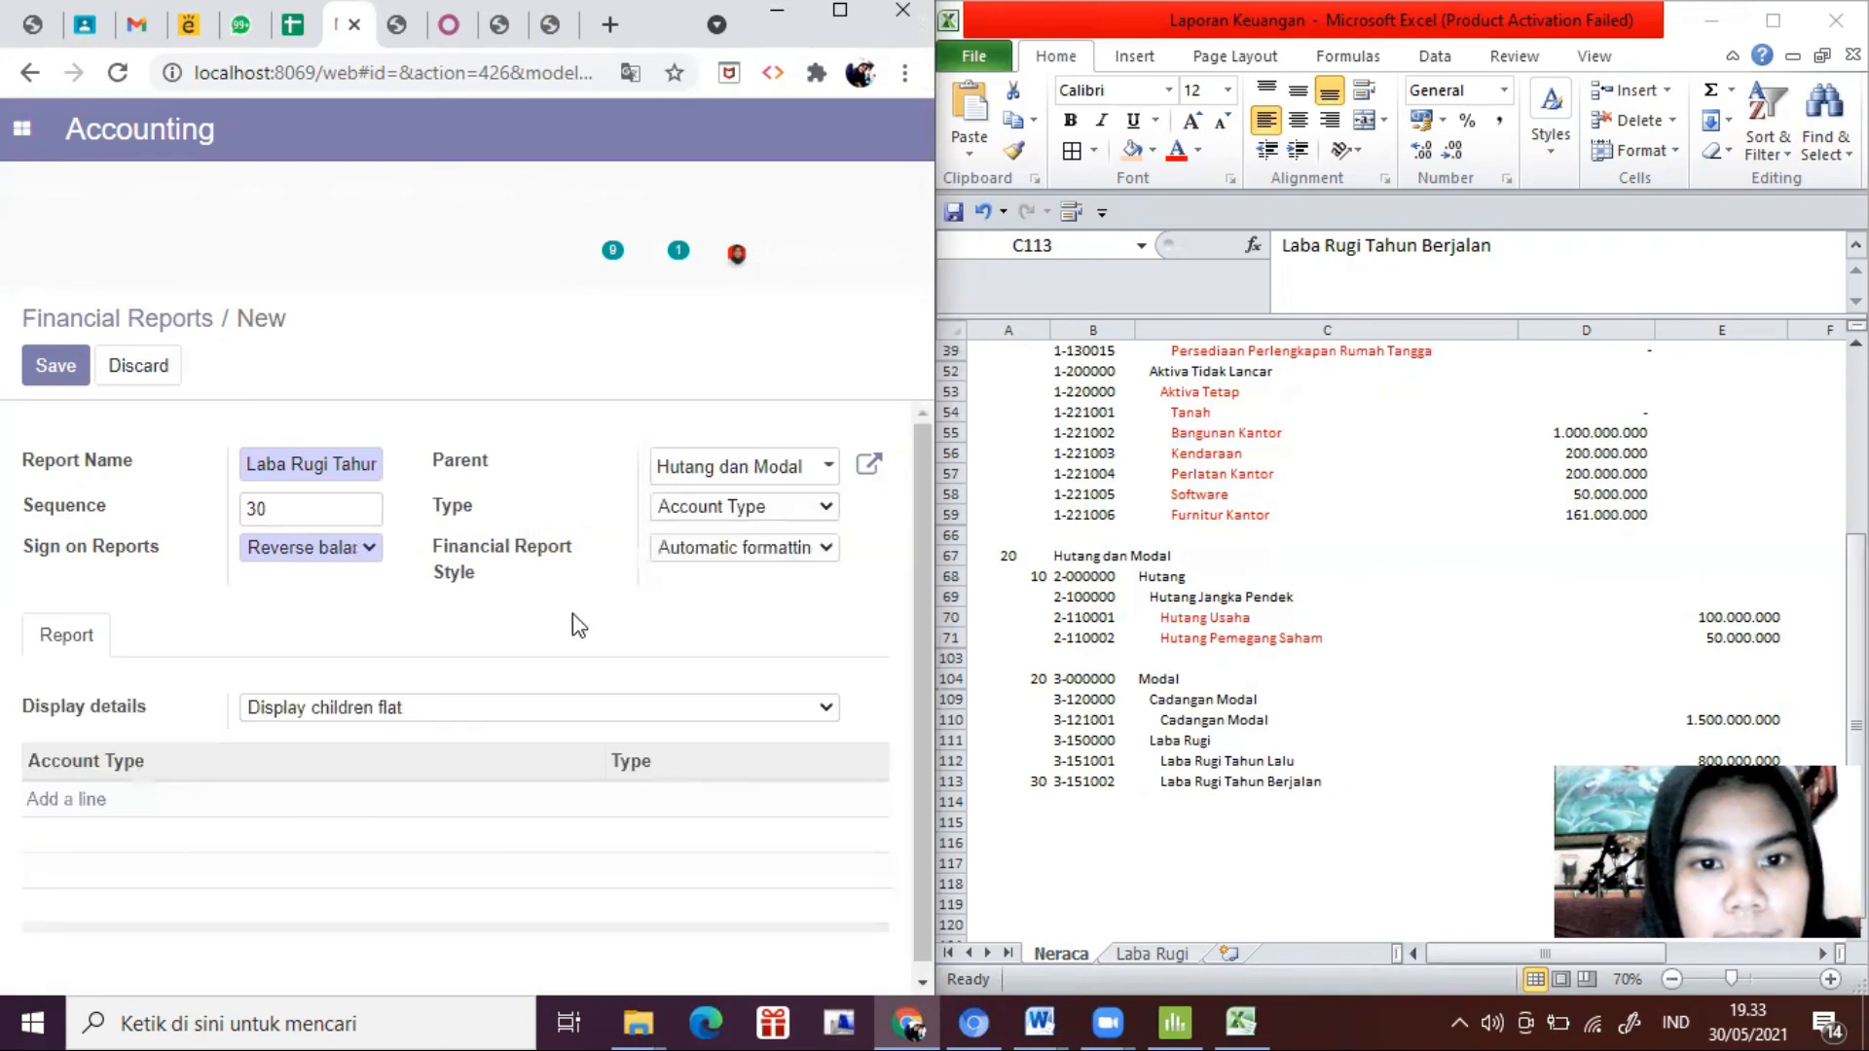
# Step: Set the display details to No detail, add the account types Other Income, Income, Expenses and Cost of Revenue, and save the report
pyautogui.click(461, 708)
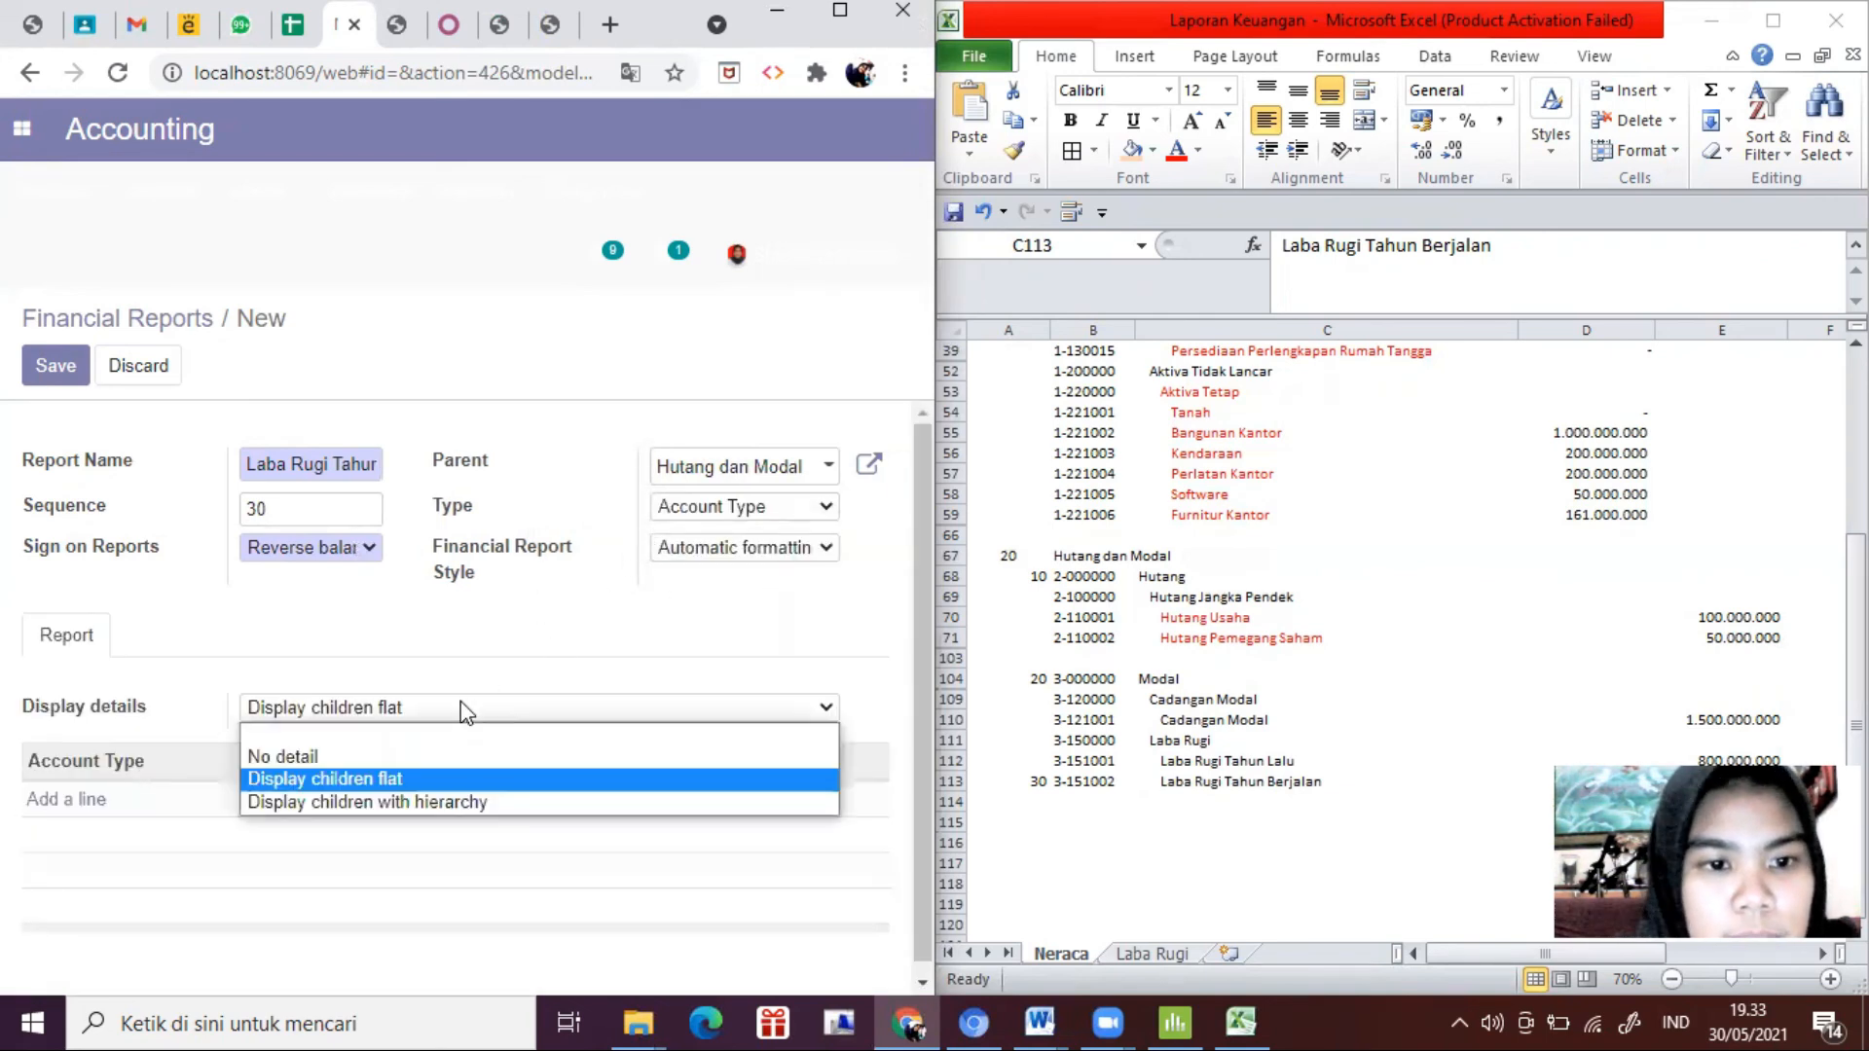
pyautogui.click(376, 755)
pyautogui.click(64, 799)
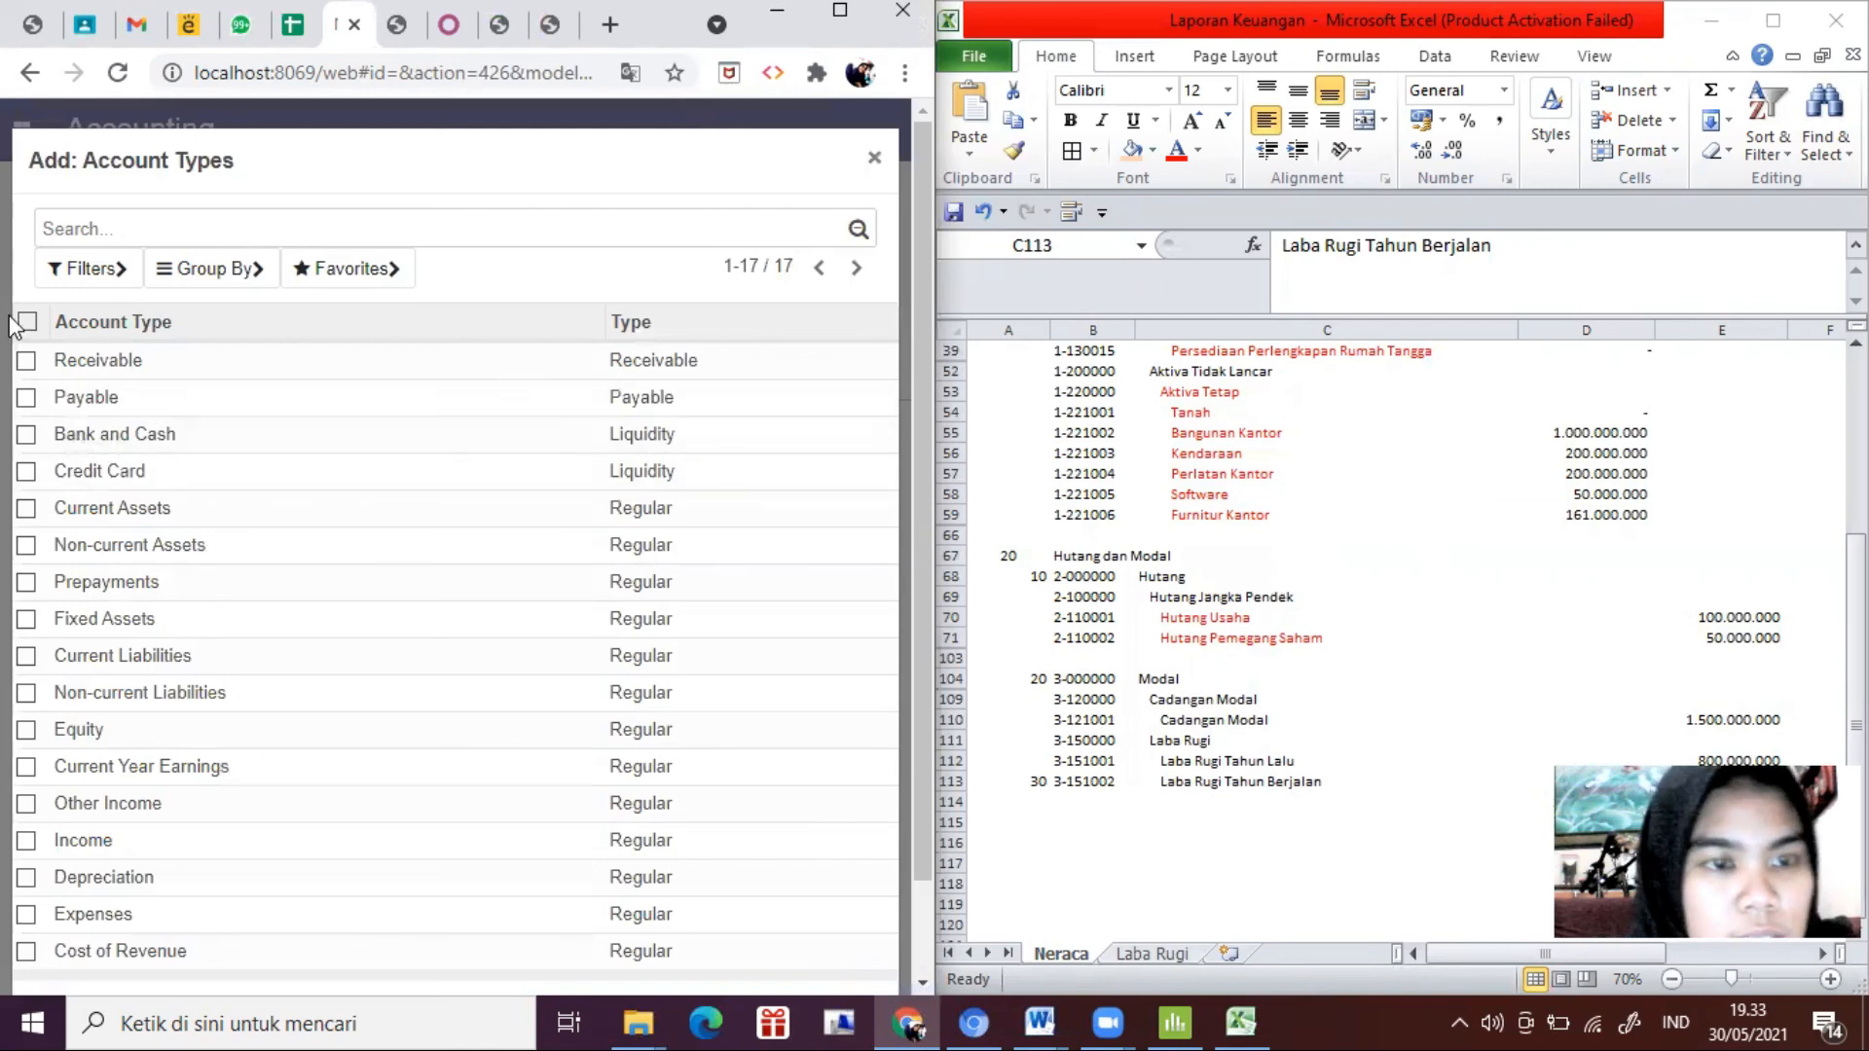
pyautogui.scroll(-1, 71, 808)
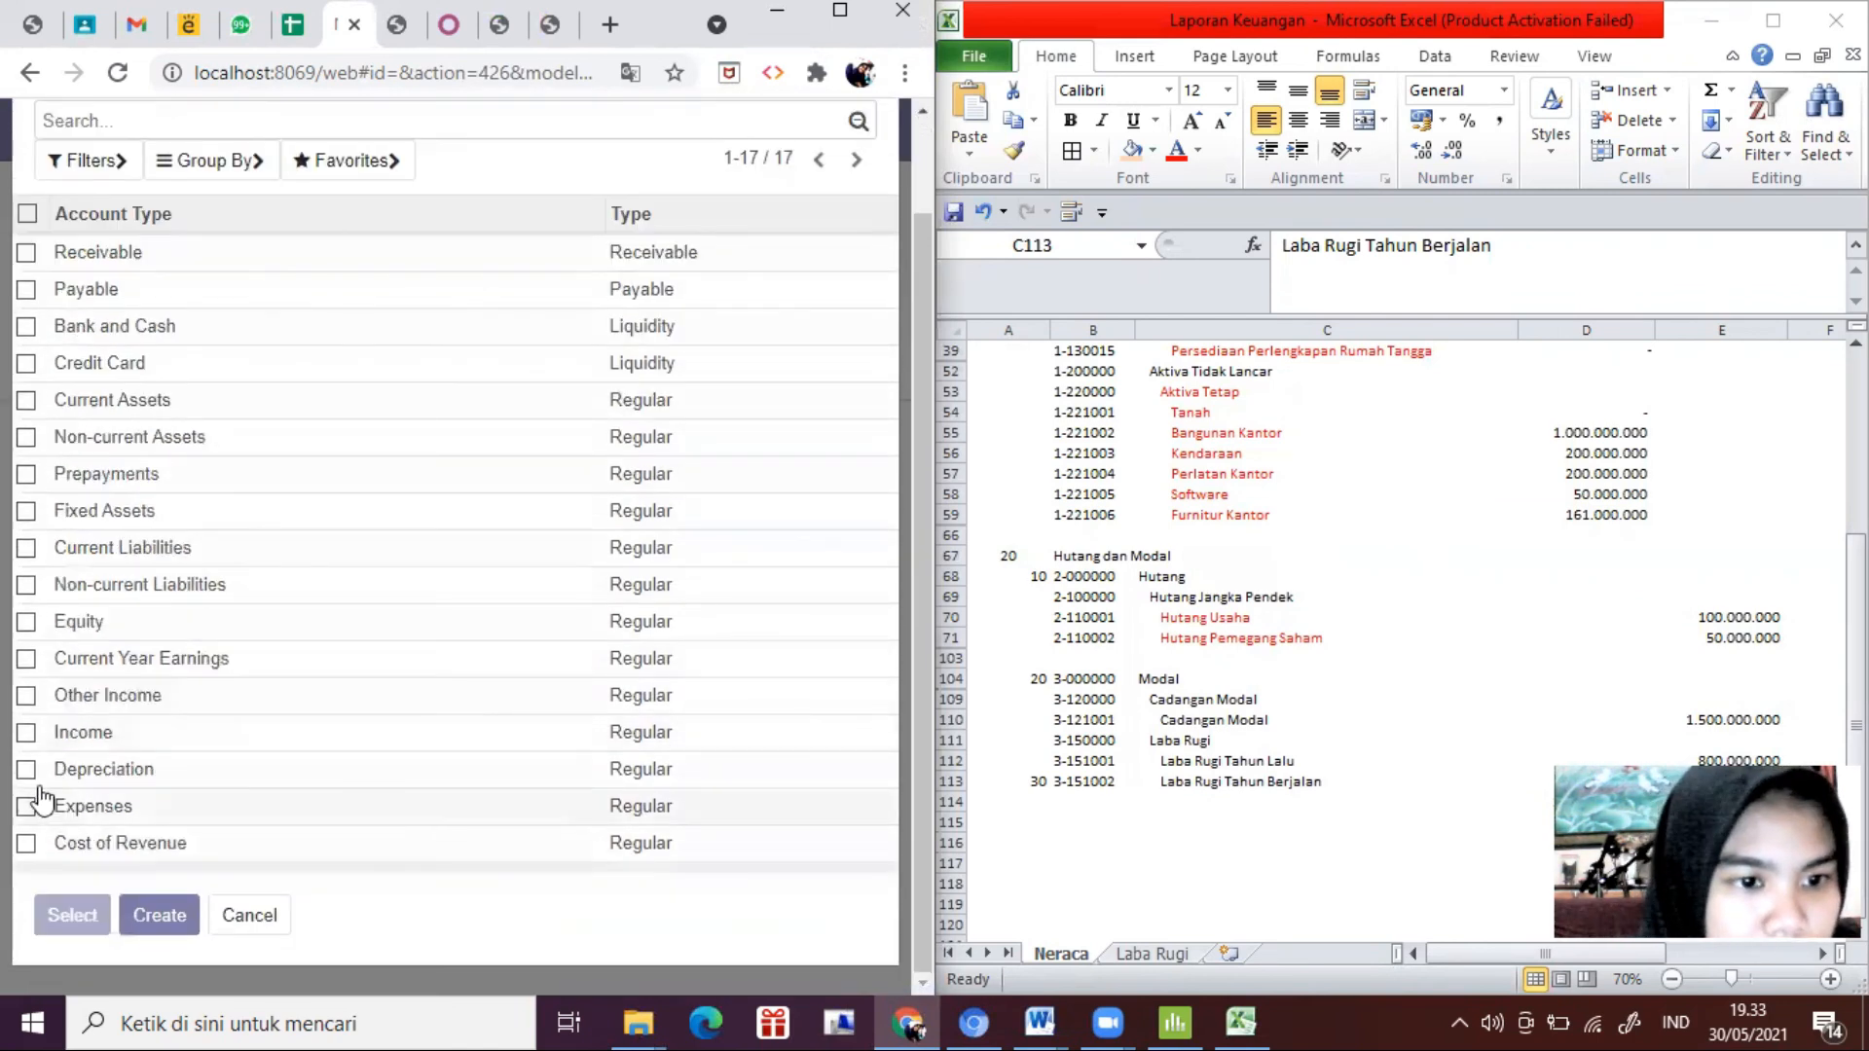
pyautogui.click(27, 737)
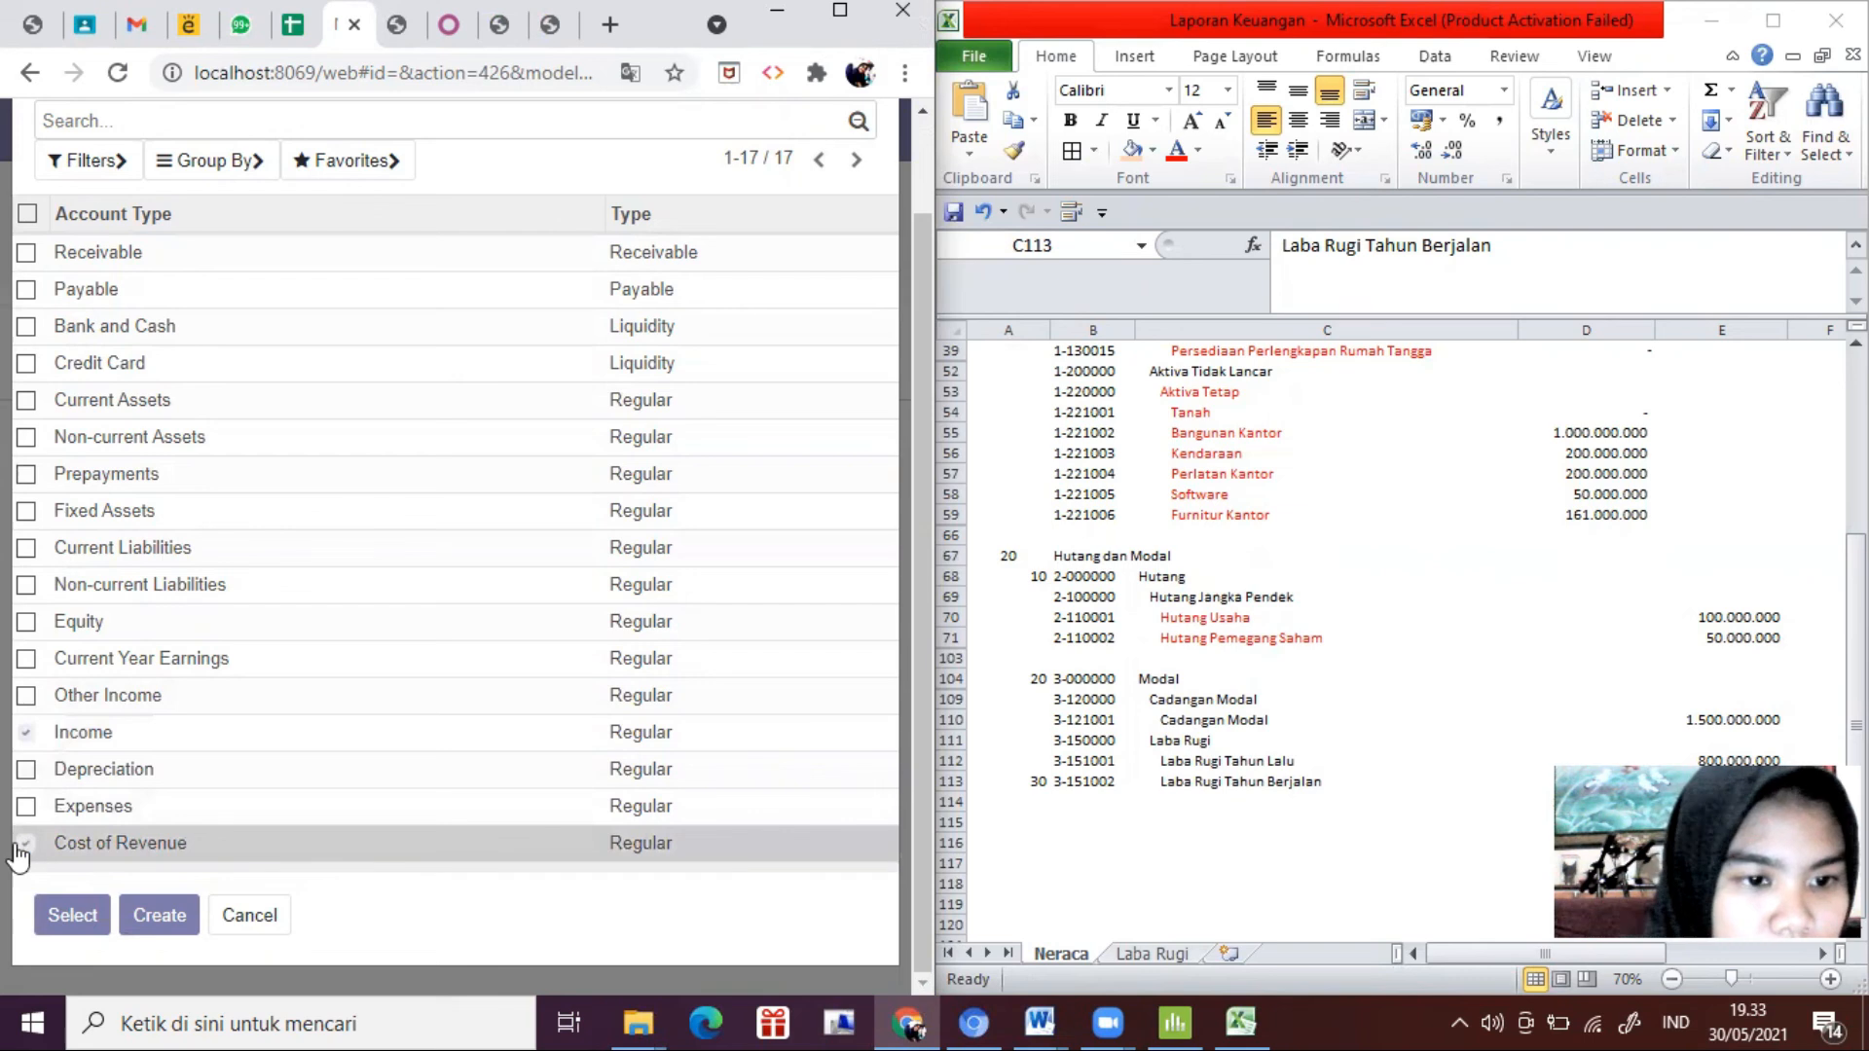
pyautogui.click(26, 806)
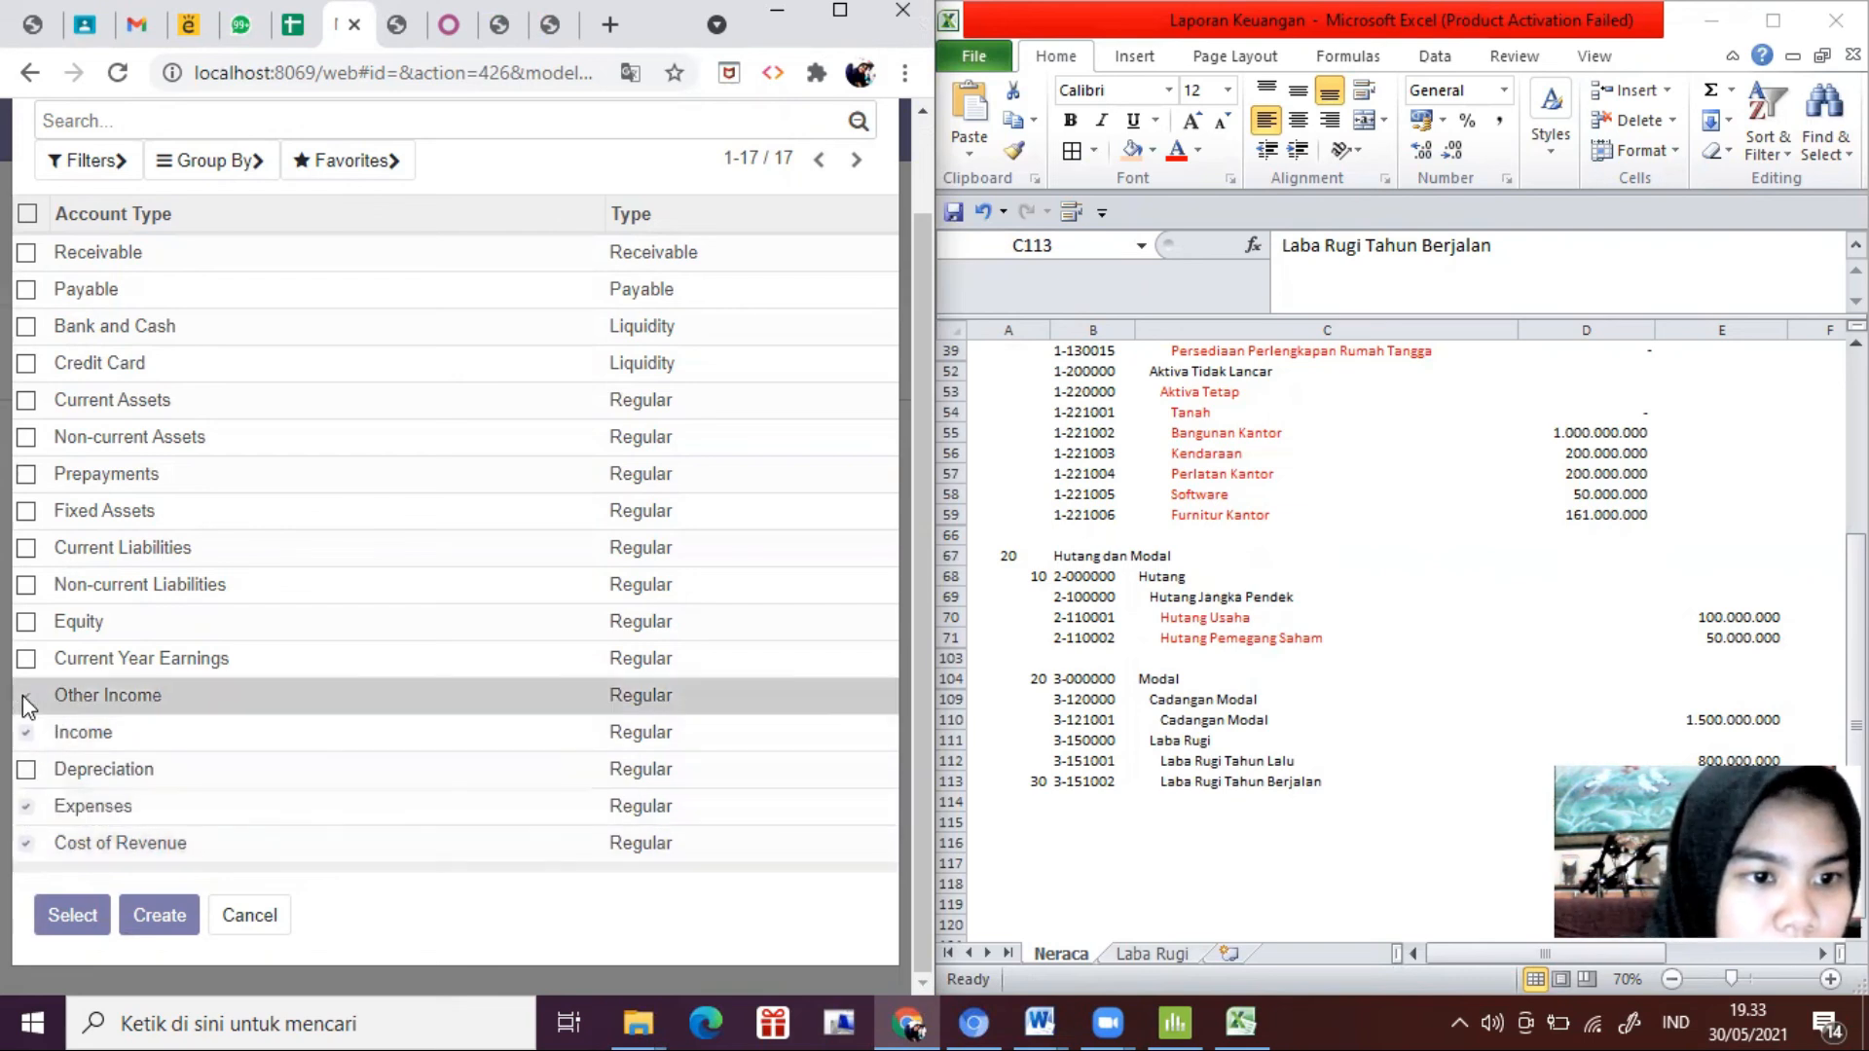
pyautogui.click(72, 915)
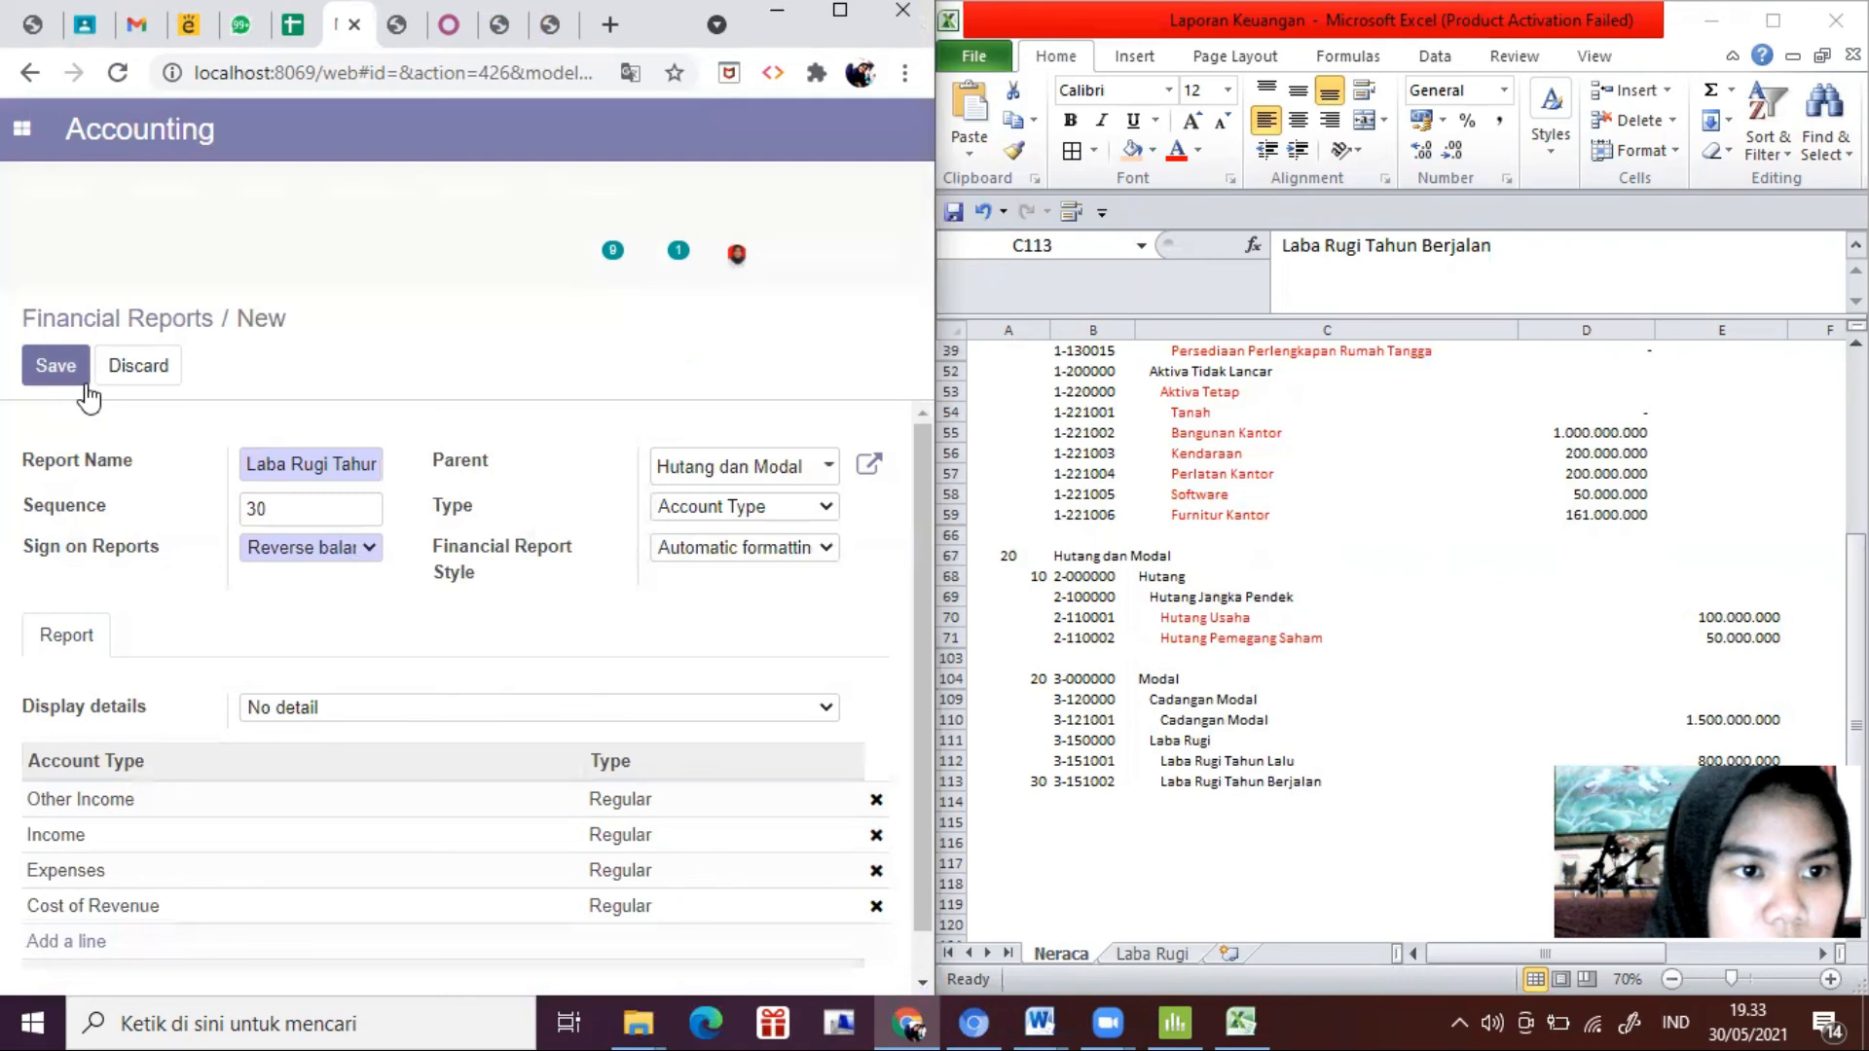
pyautogui.click(53, 367)
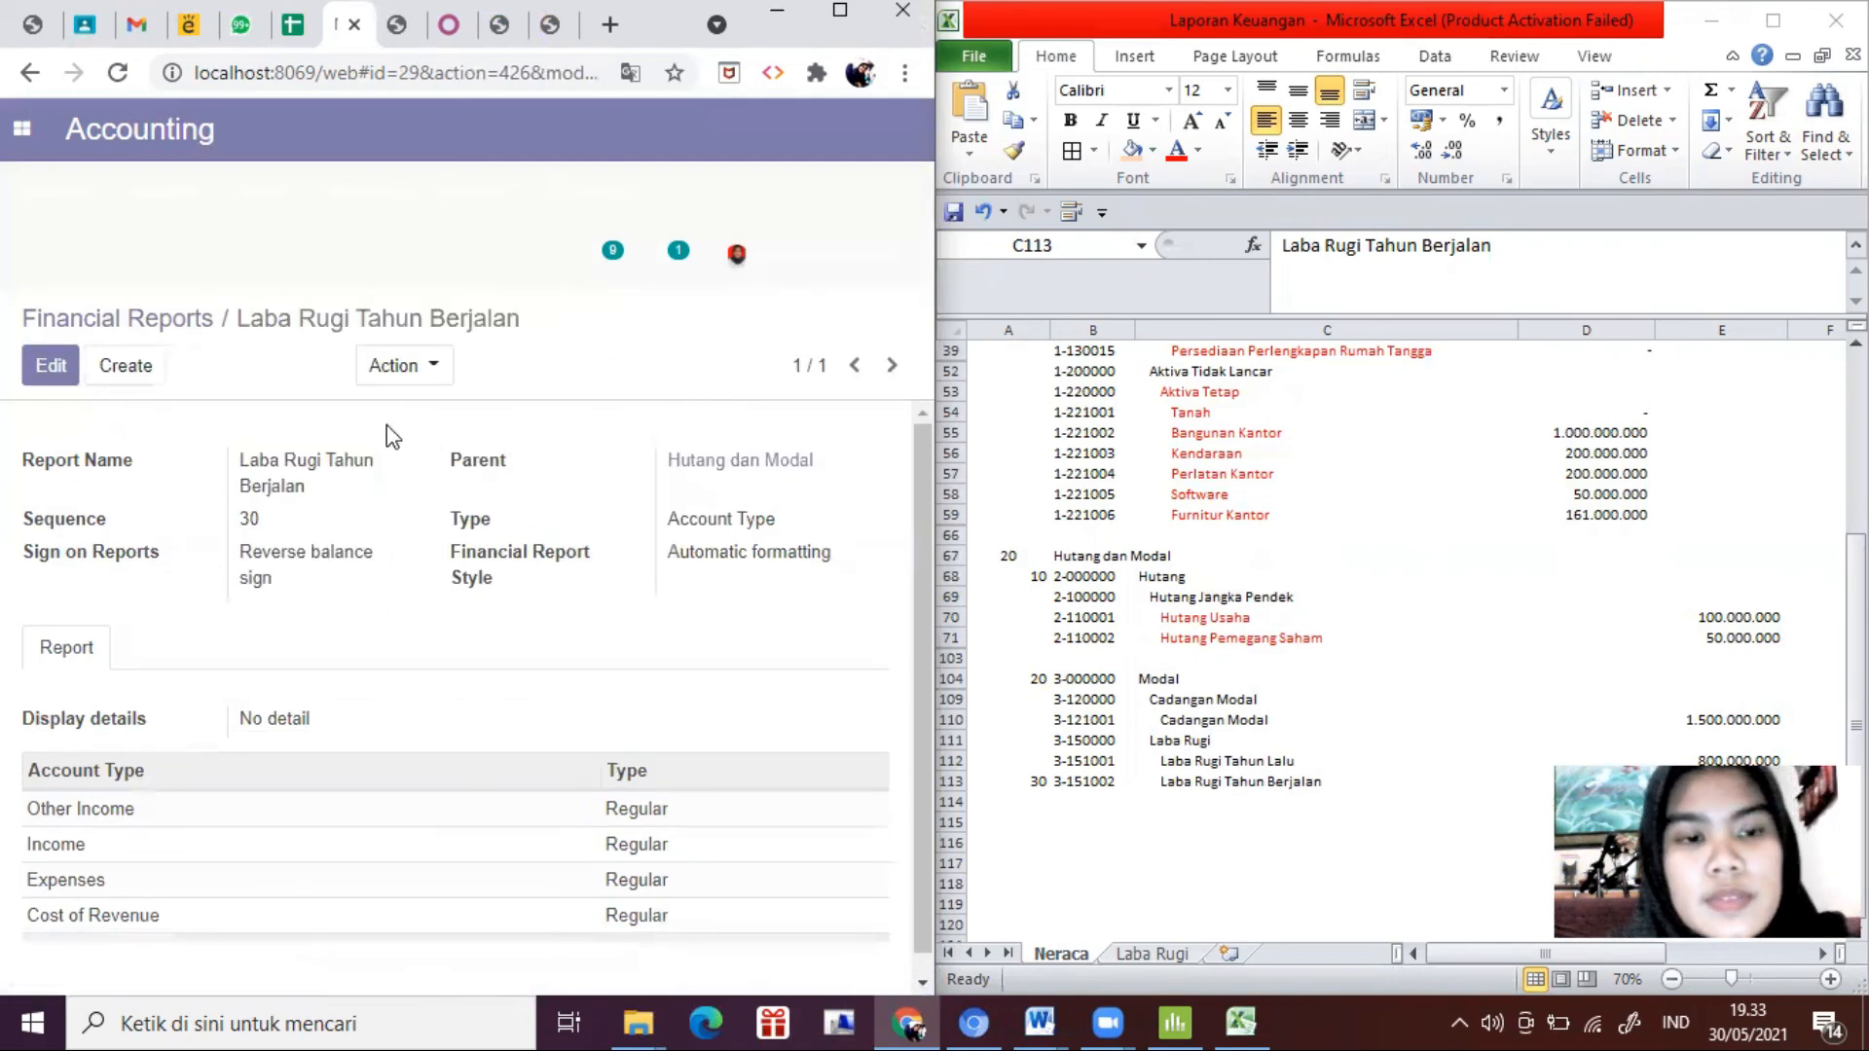
# Step: Maximize the Odoo window and print the Balance Sheet again from the Accounting overview, with All Entries as the target moves
pyautogui.click(198, 134)
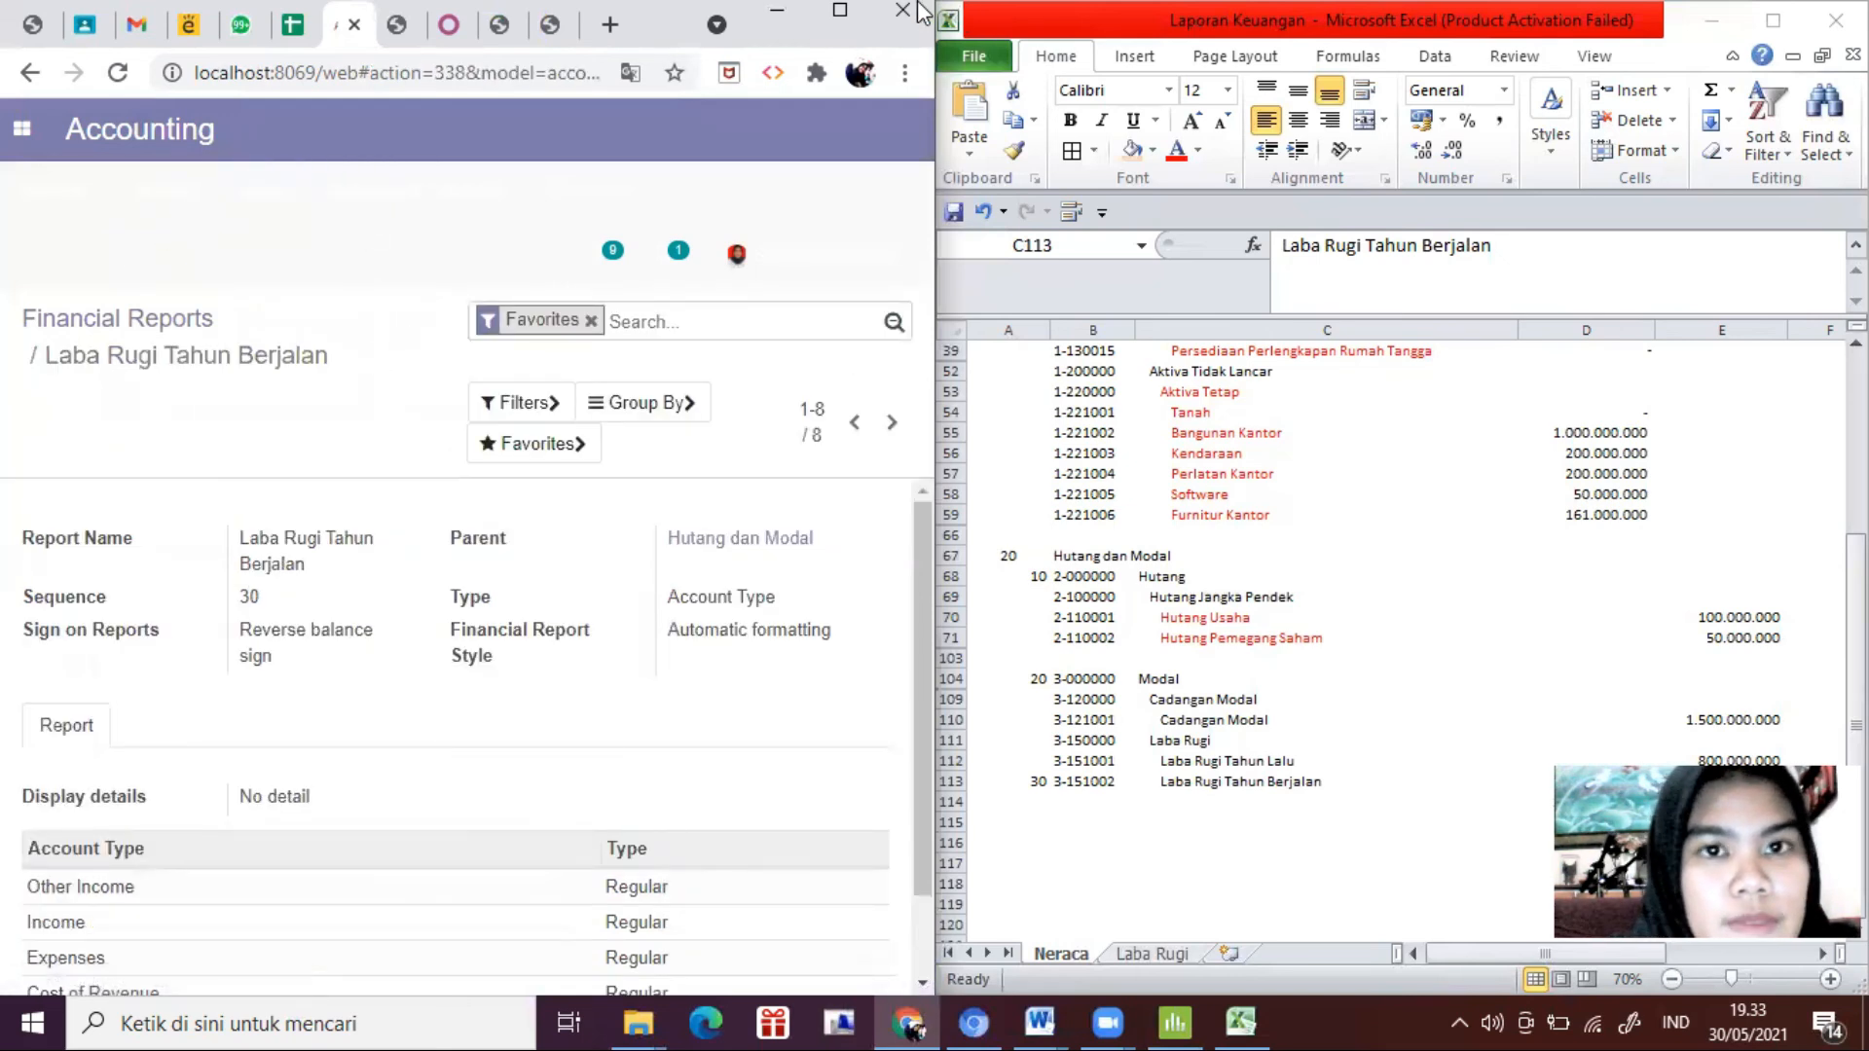
pyautogui.click(840, 13)
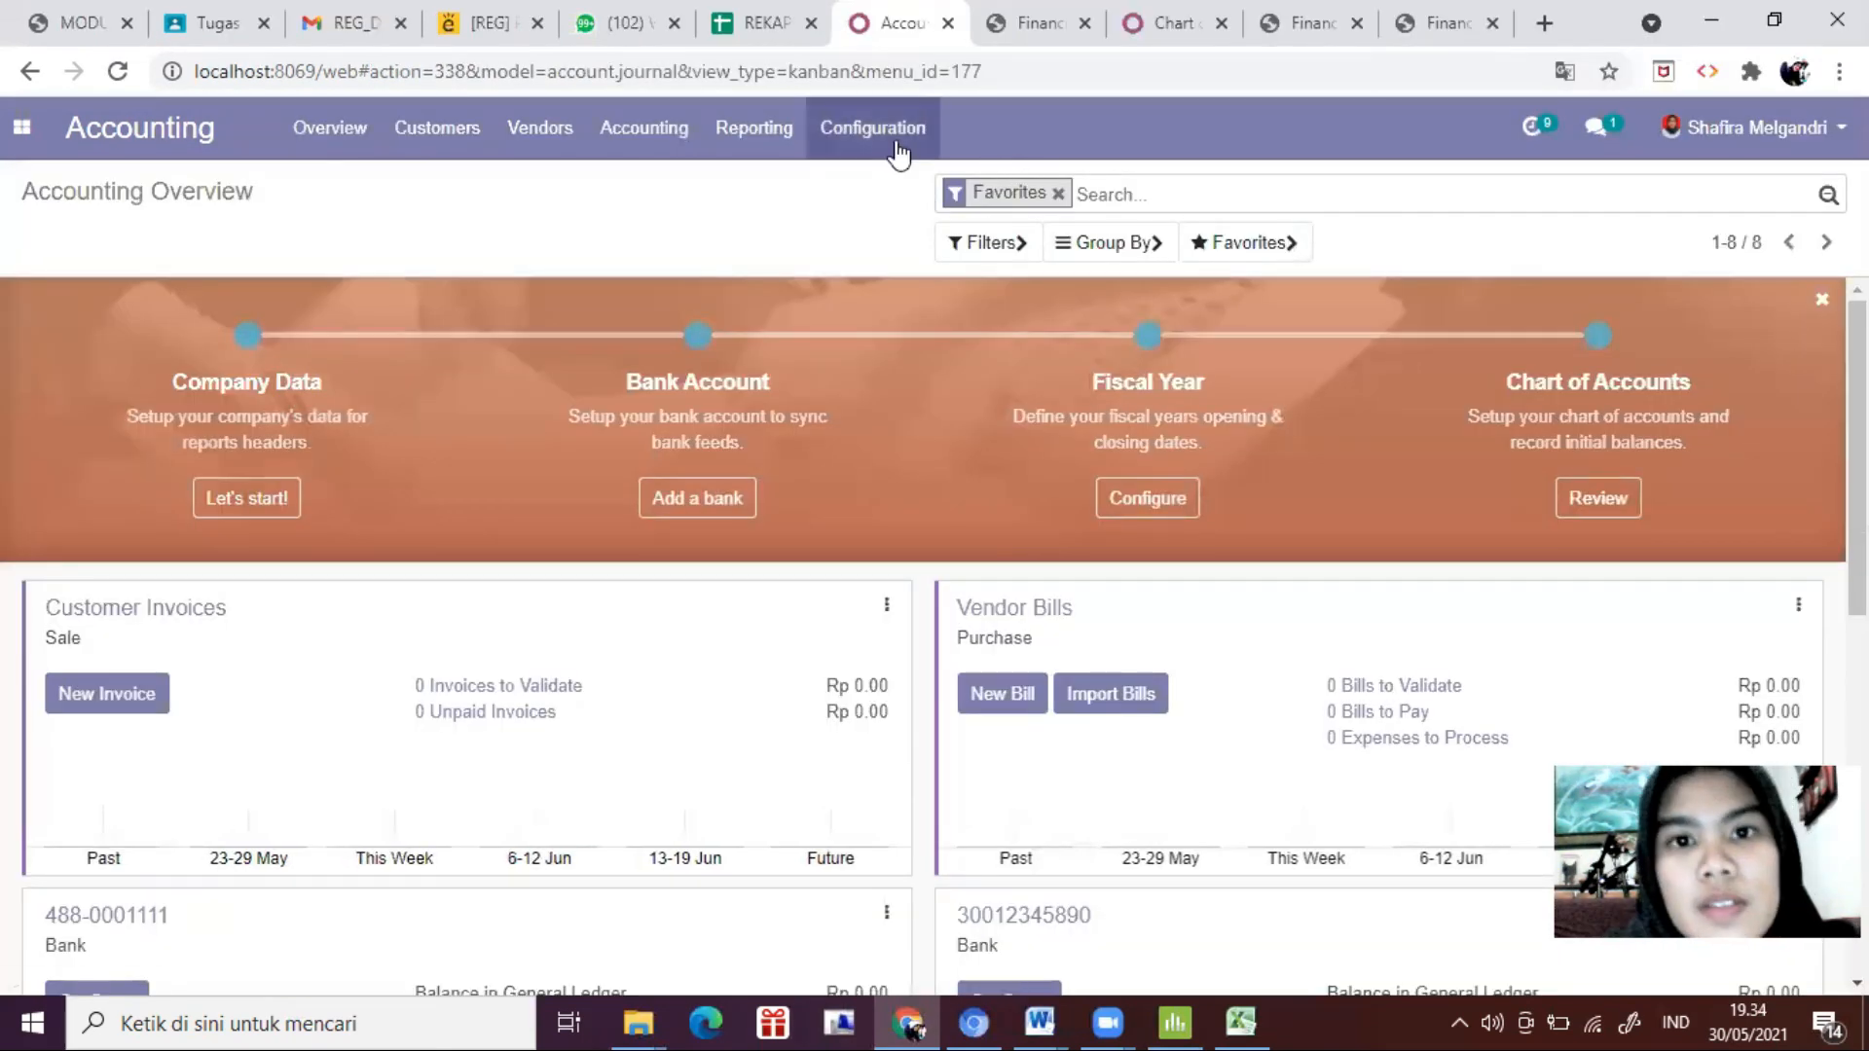
pyautogui.click(743, 136)
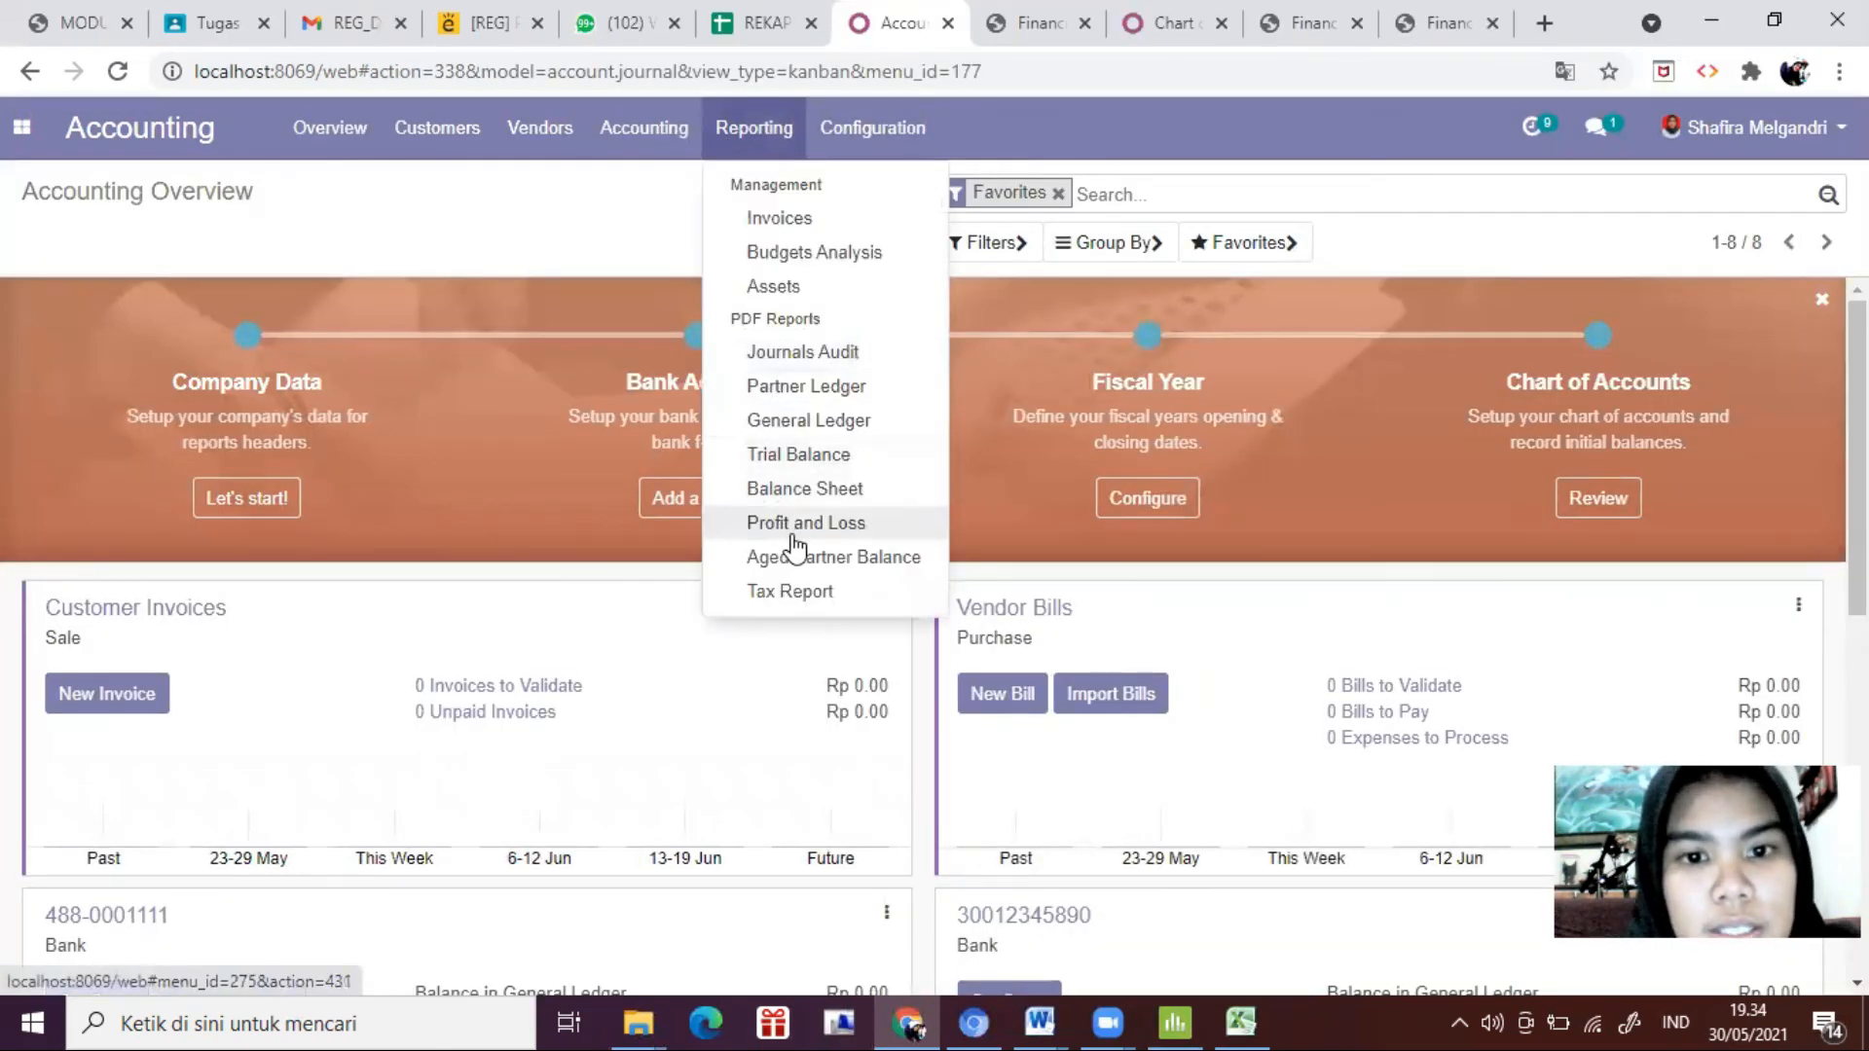
pyautogui.click(823, 489)
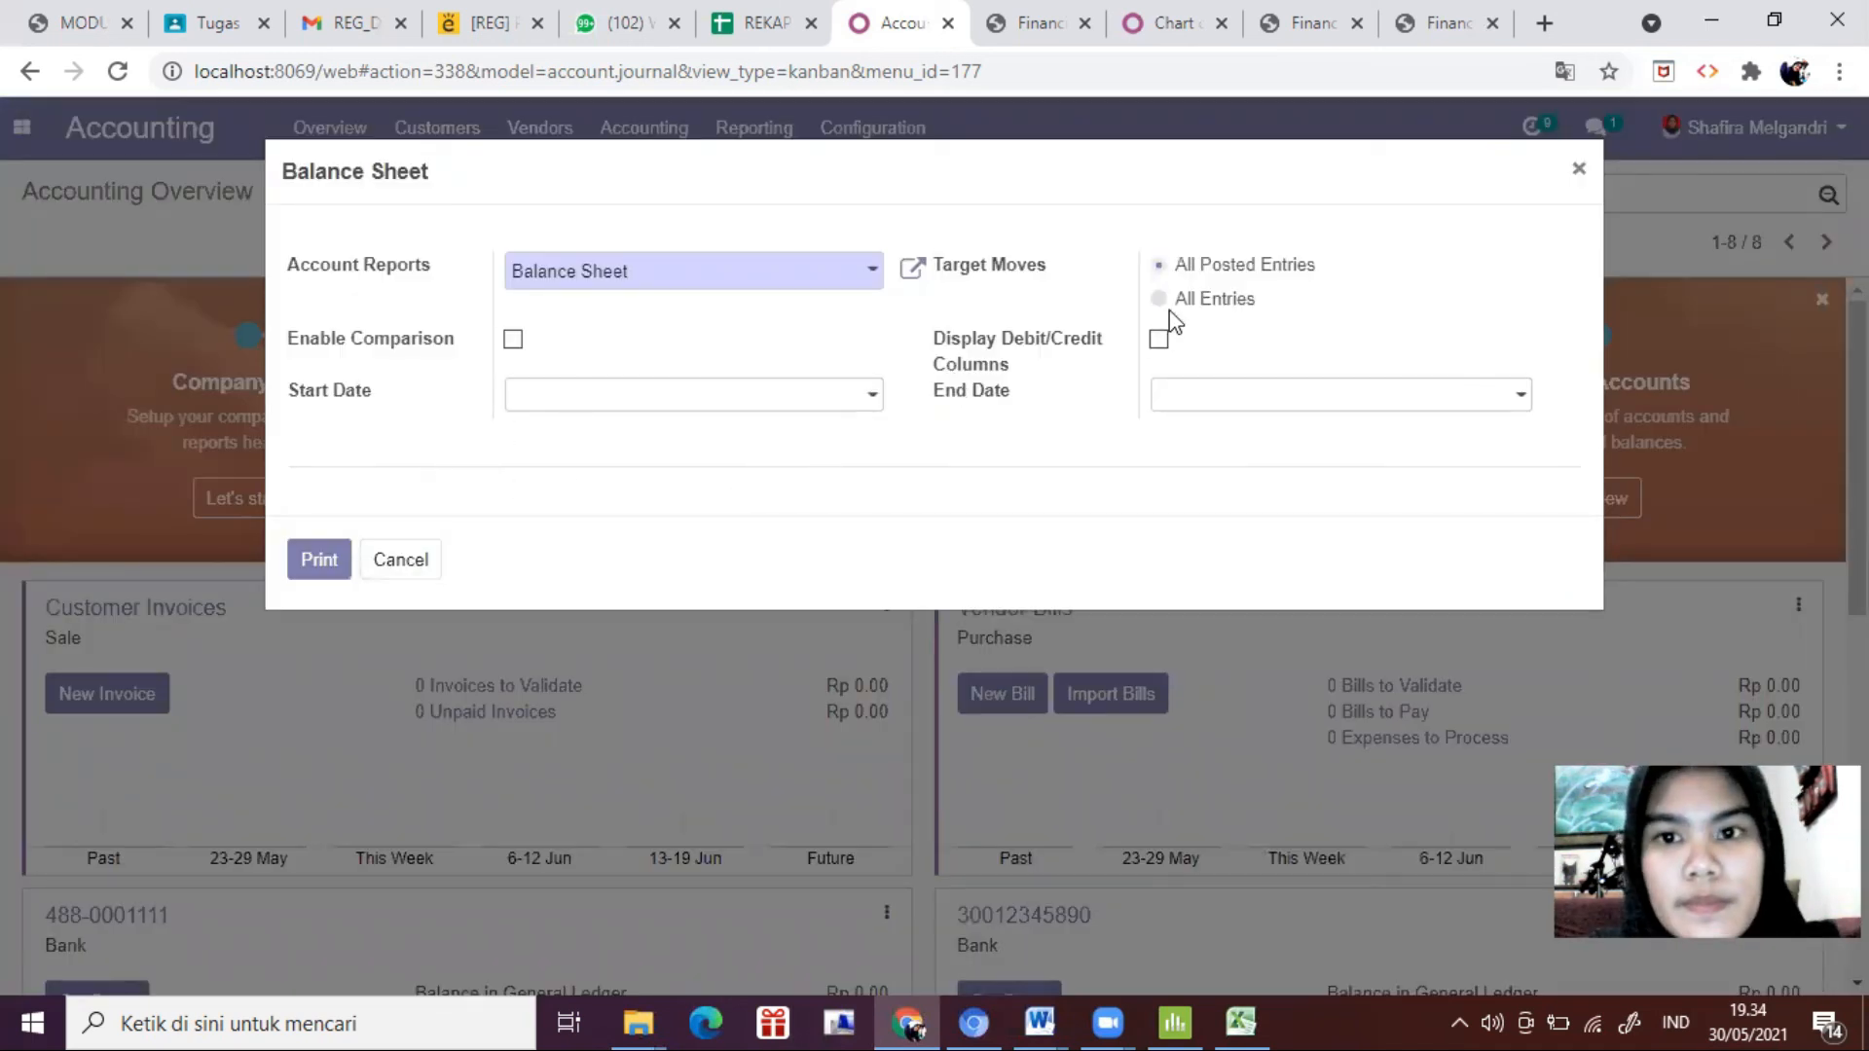
pyautogui.click(1160, 300)
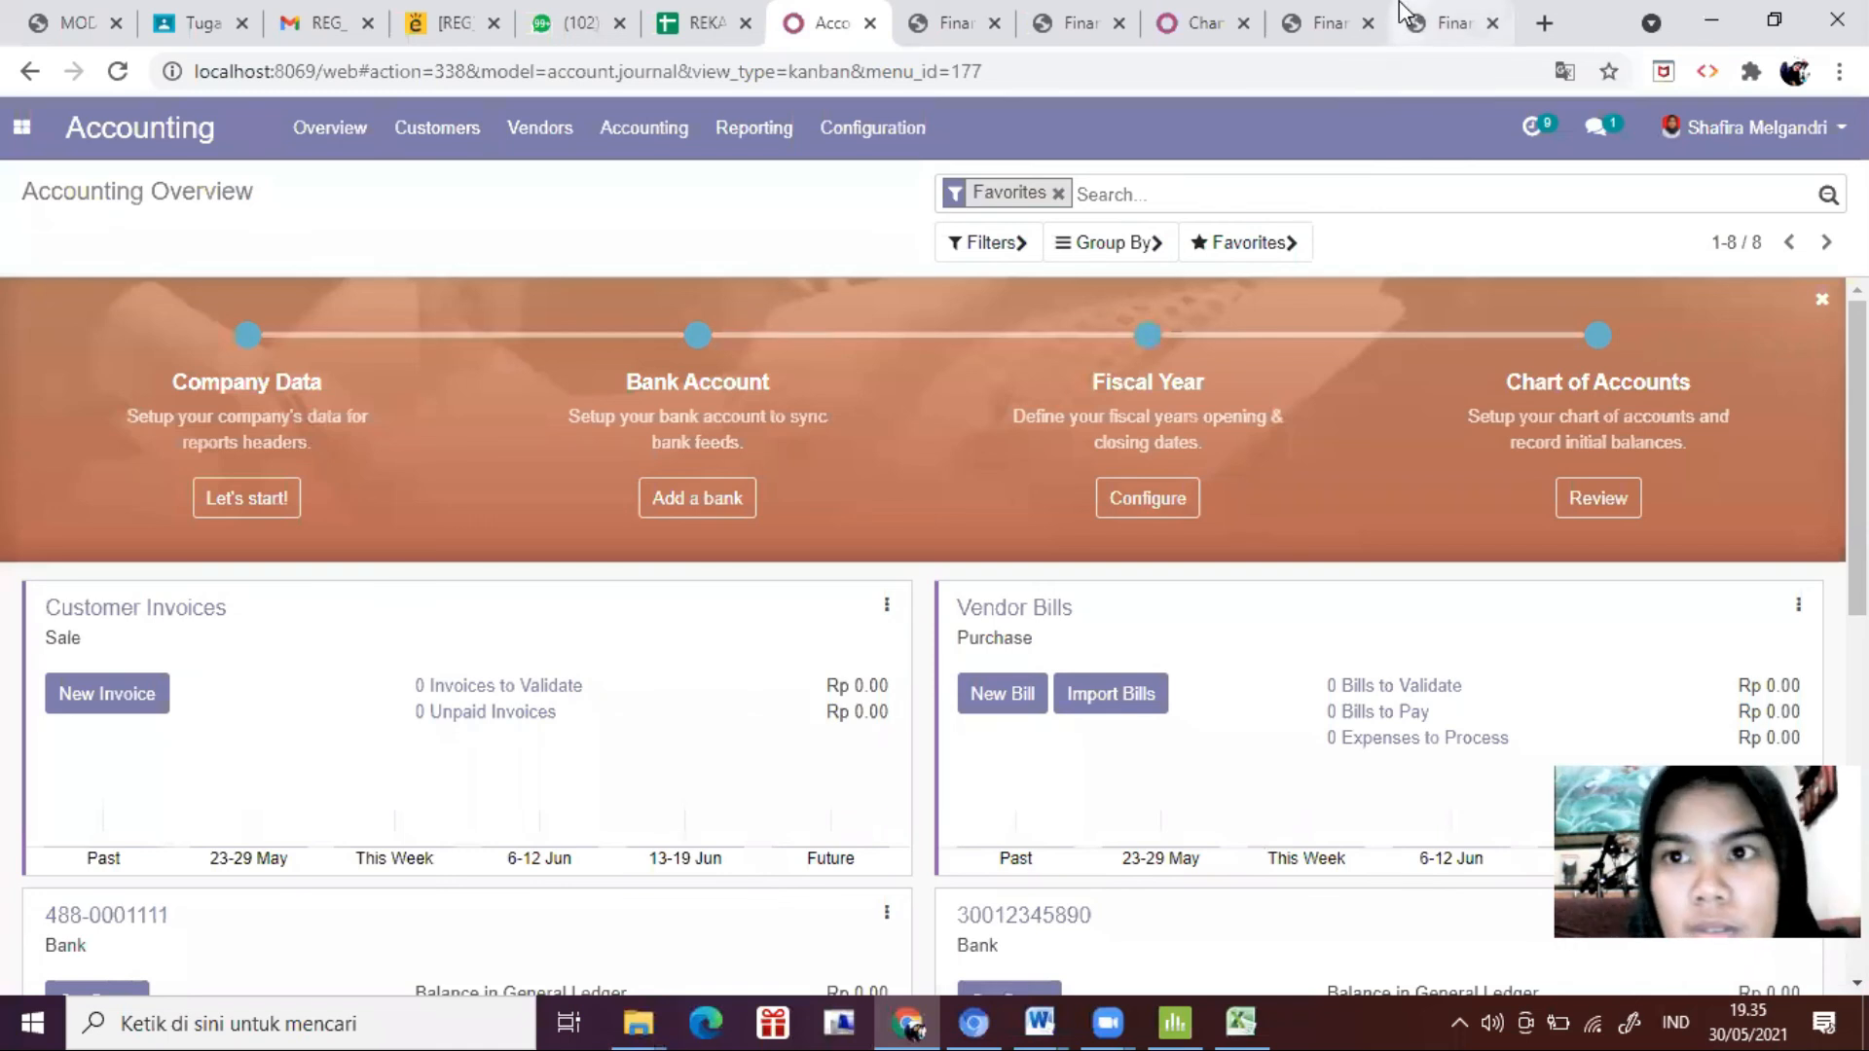
# Step: Compare the old Balance Sheet in Financial report (3).pdf with the new two-page one in Financial report (5).pdf, including Laba Rugi Tahun Berjalan
pyautogui.click(1407, 26)
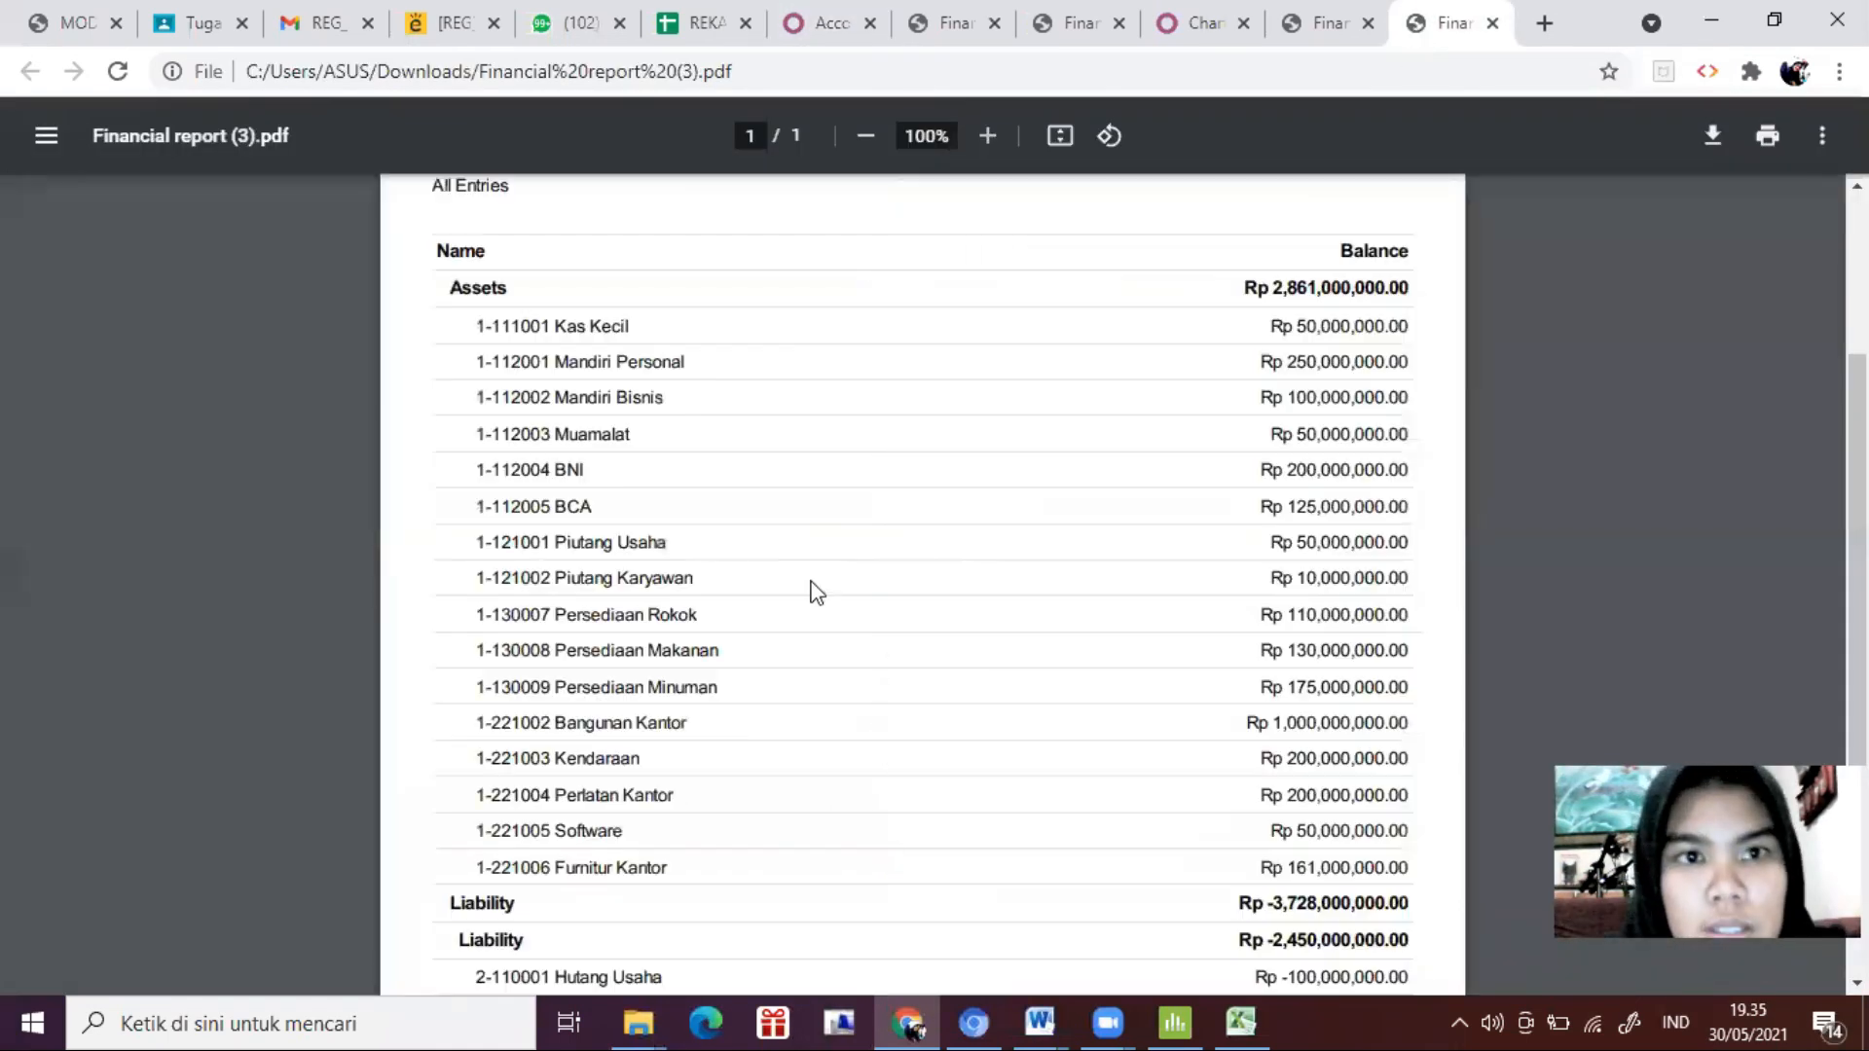
pyautogui.scroll(3, 788, 471)
pyautogui.scroll(-6, 788, 471)
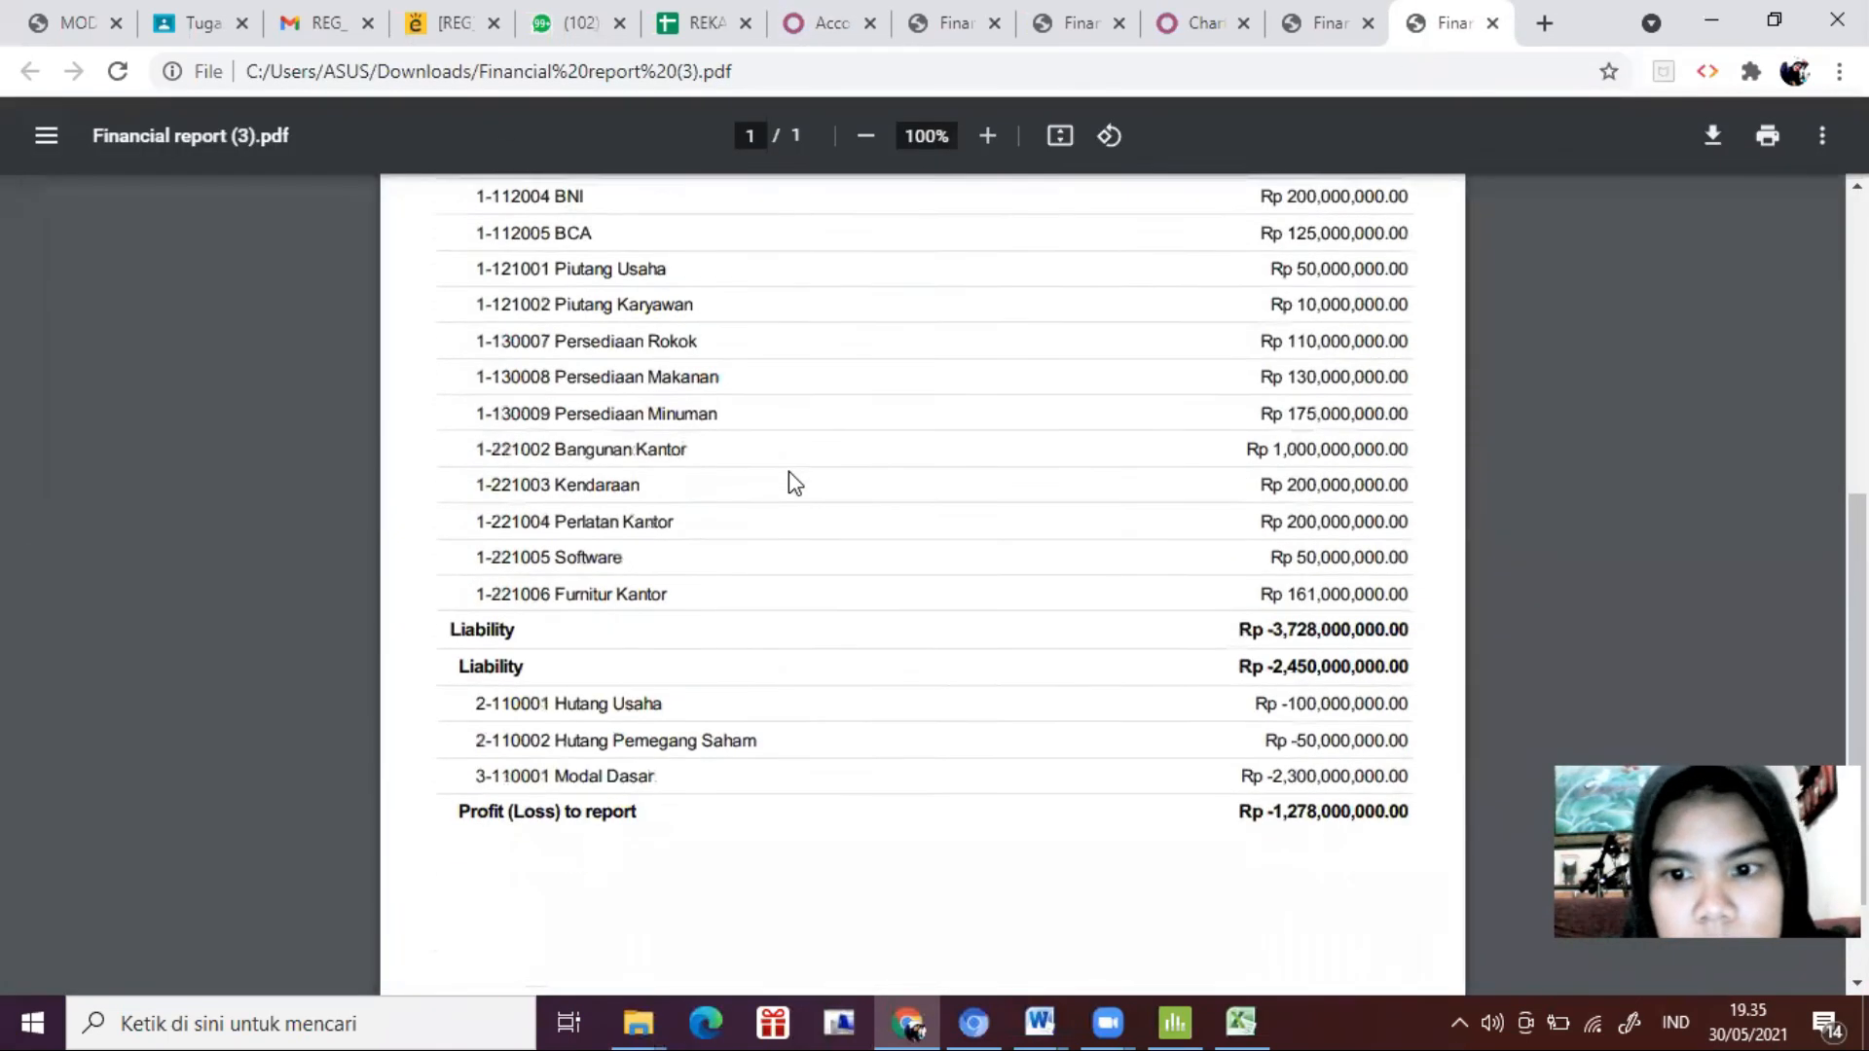
pyautogui.scroll(7, 1119, 214)
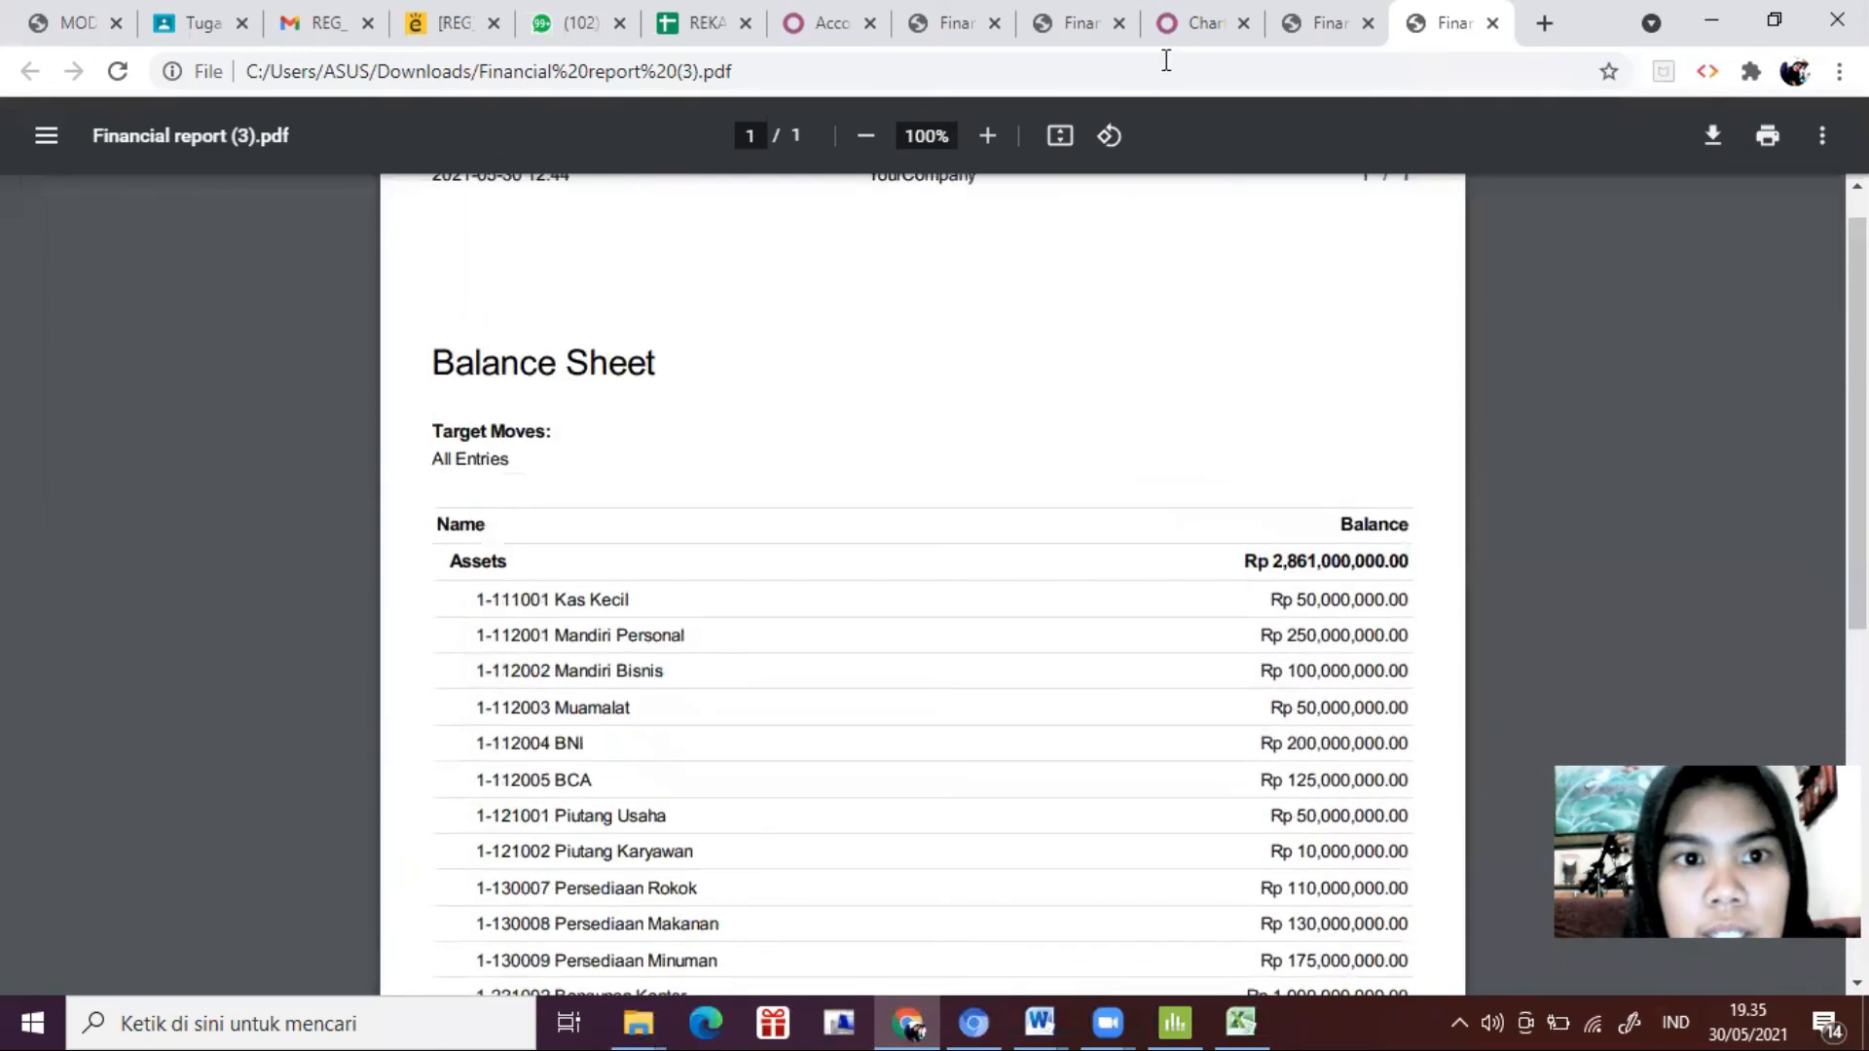
pyautogui.scroll(-7, 1100, 496)
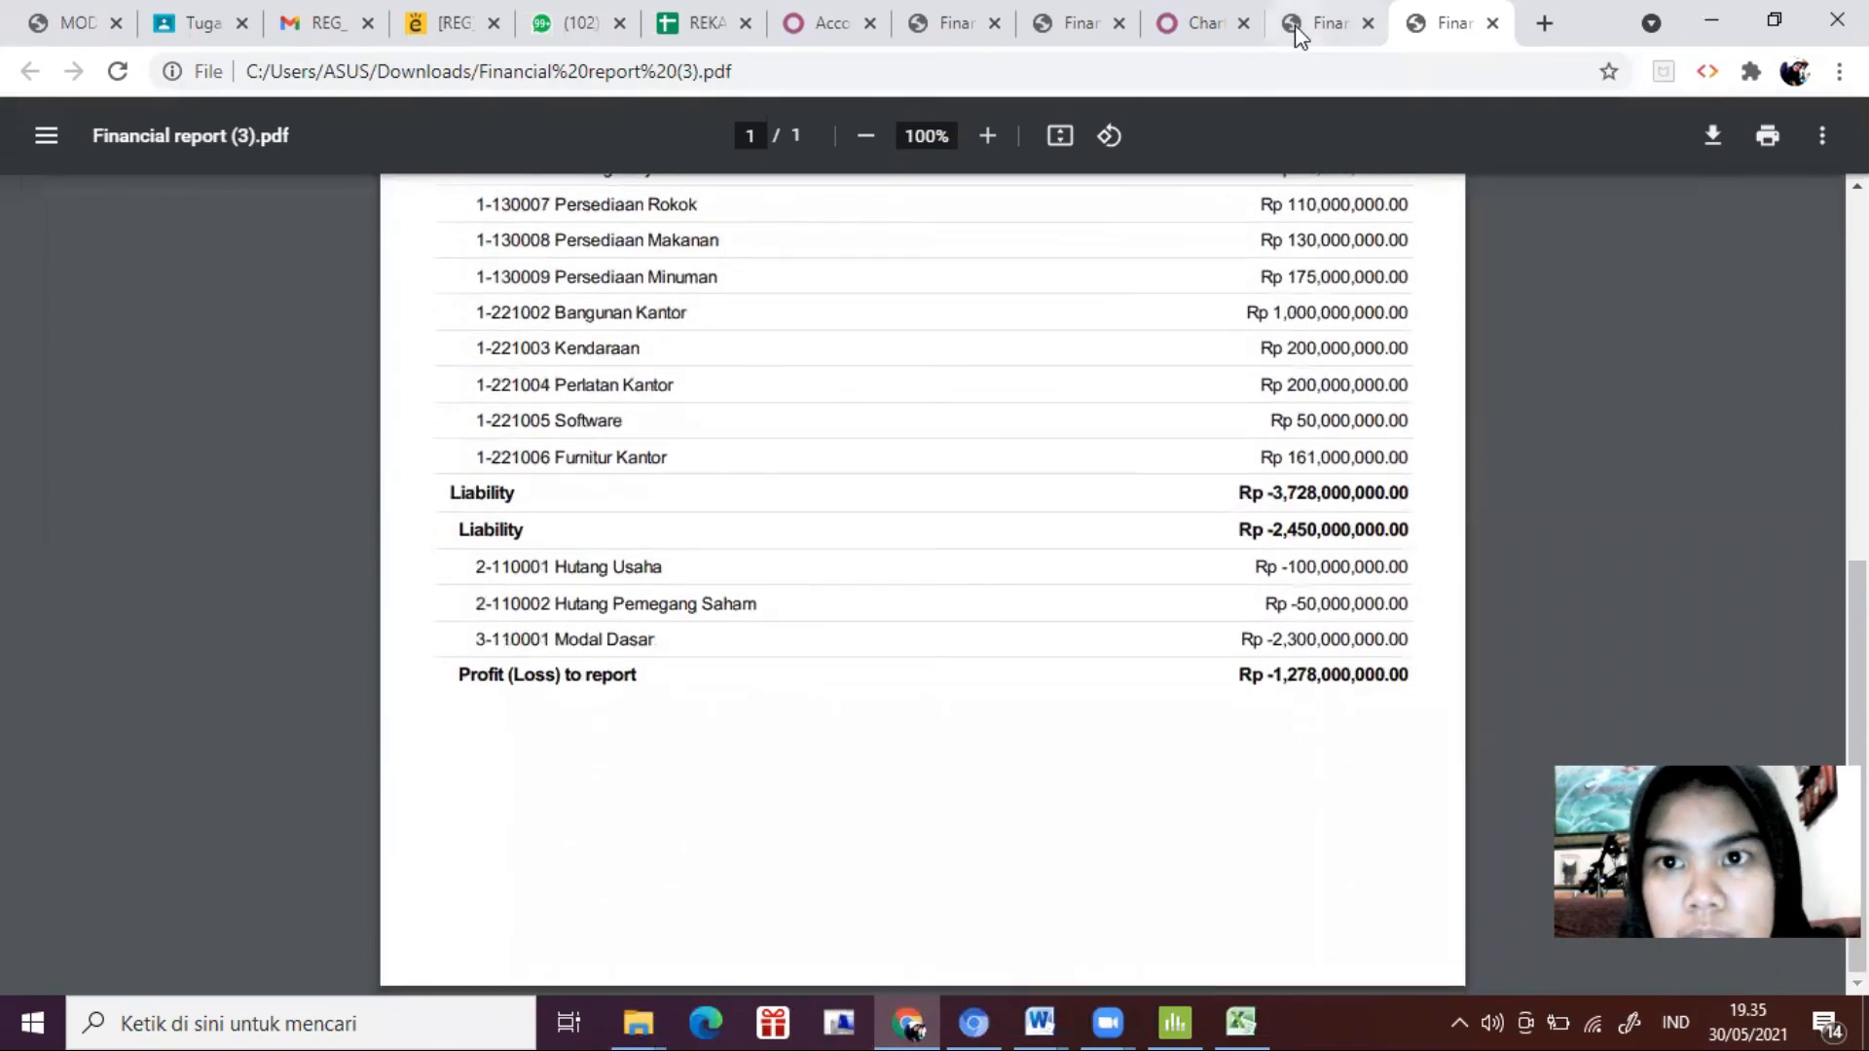
pyautogui.click(1075, 24)
pyautogui.click(949, 24)
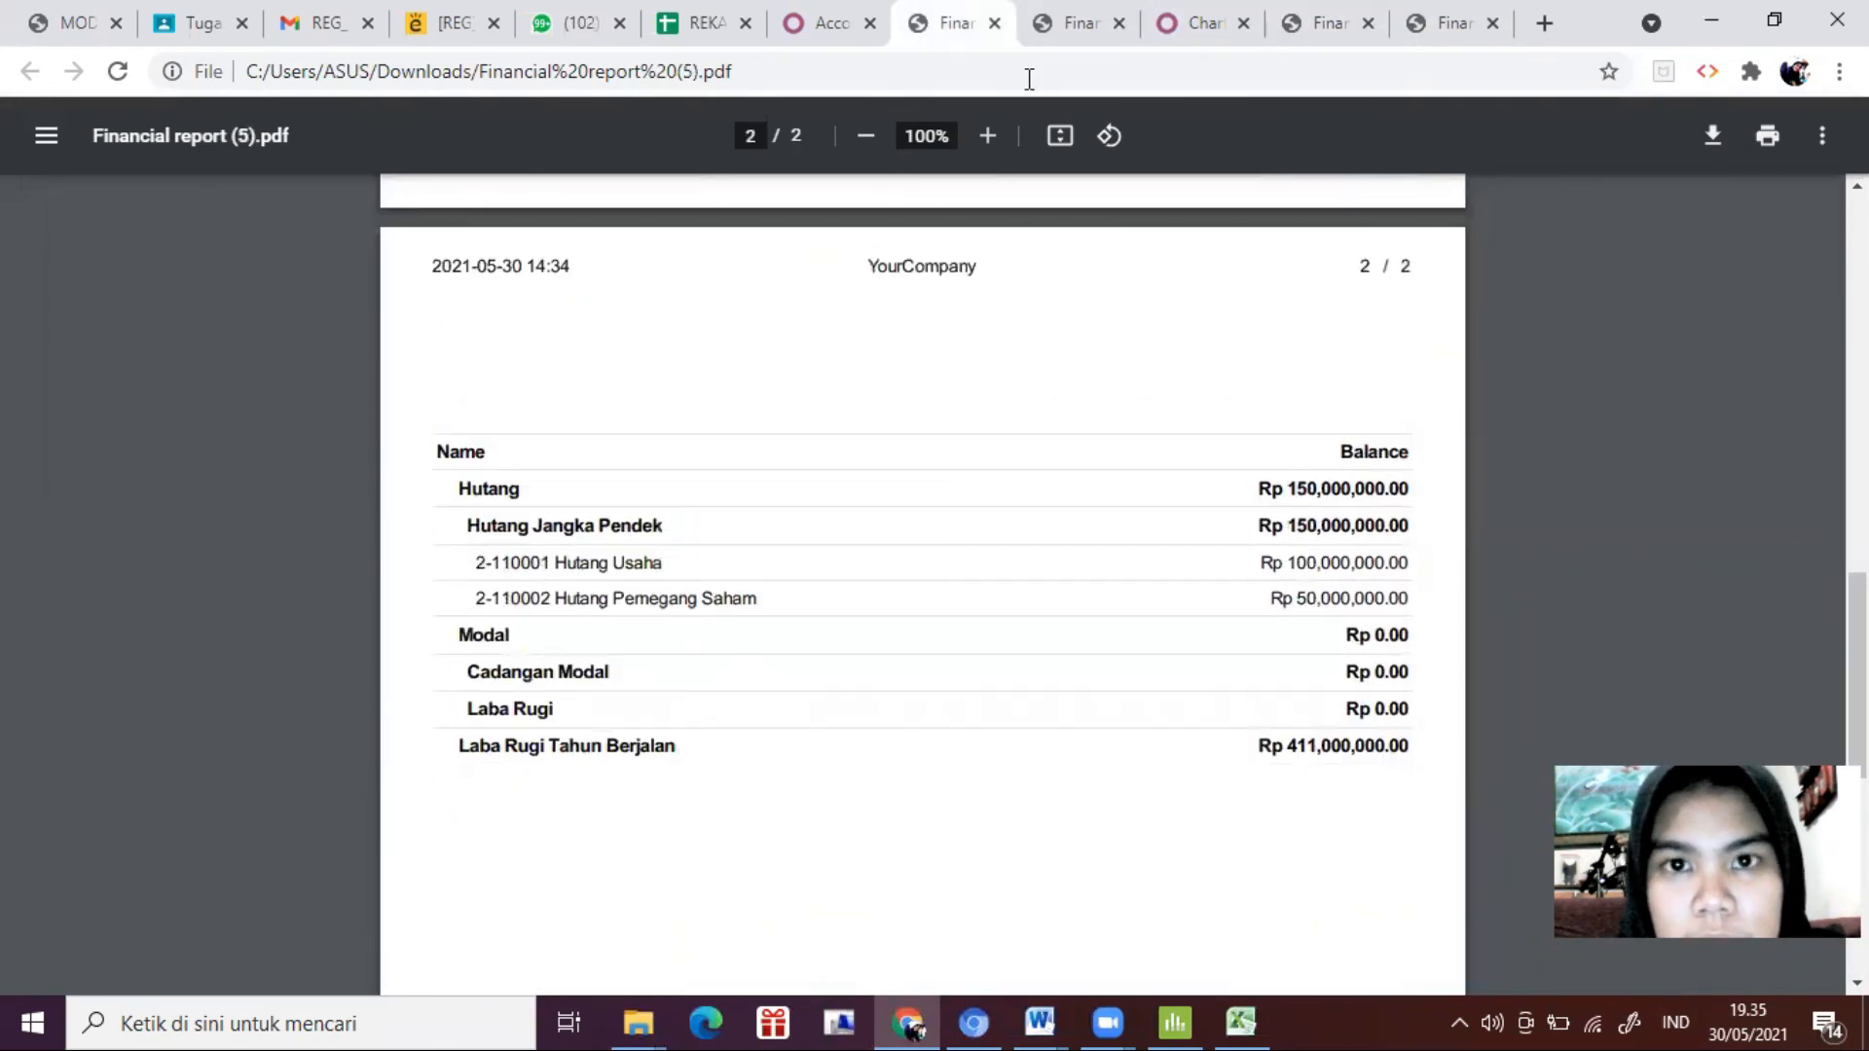
pyautogui.scroll(6, 1093, 677)
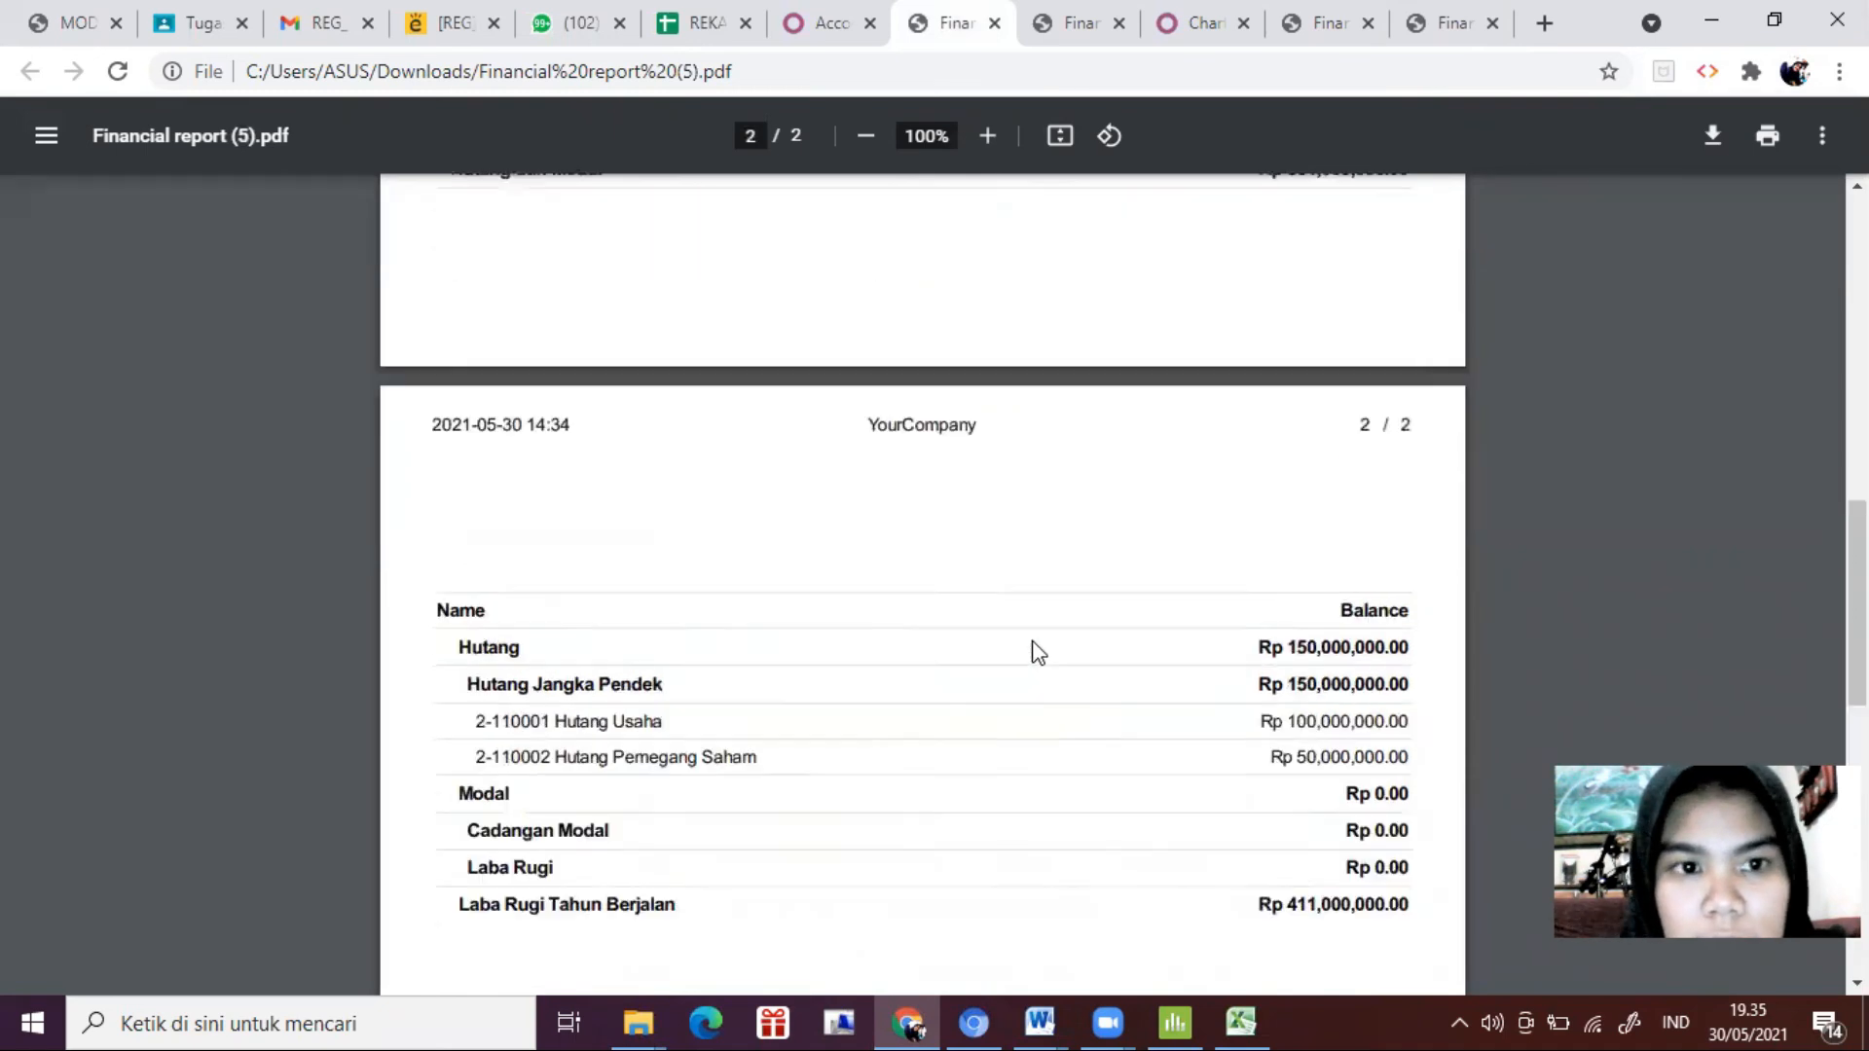
pyautogui.scroll(10, 1319, 557)
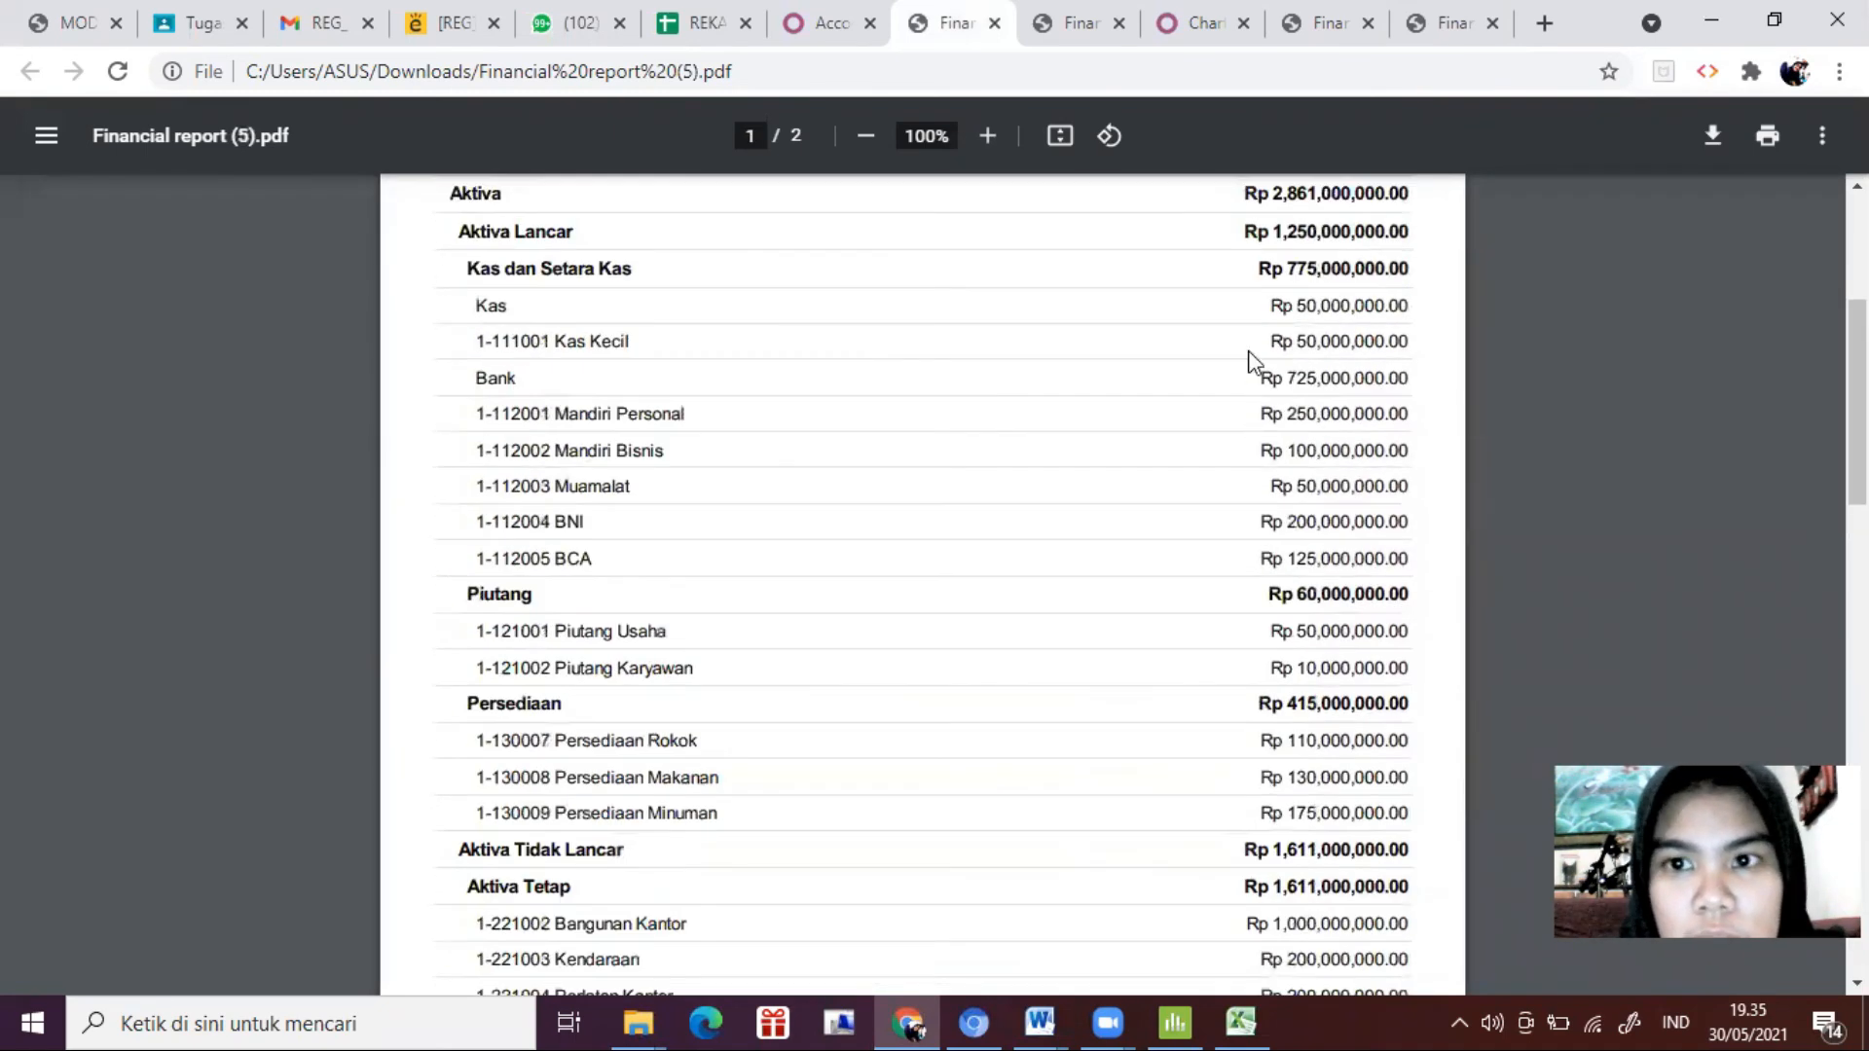
pyautogui.click(822, 23)
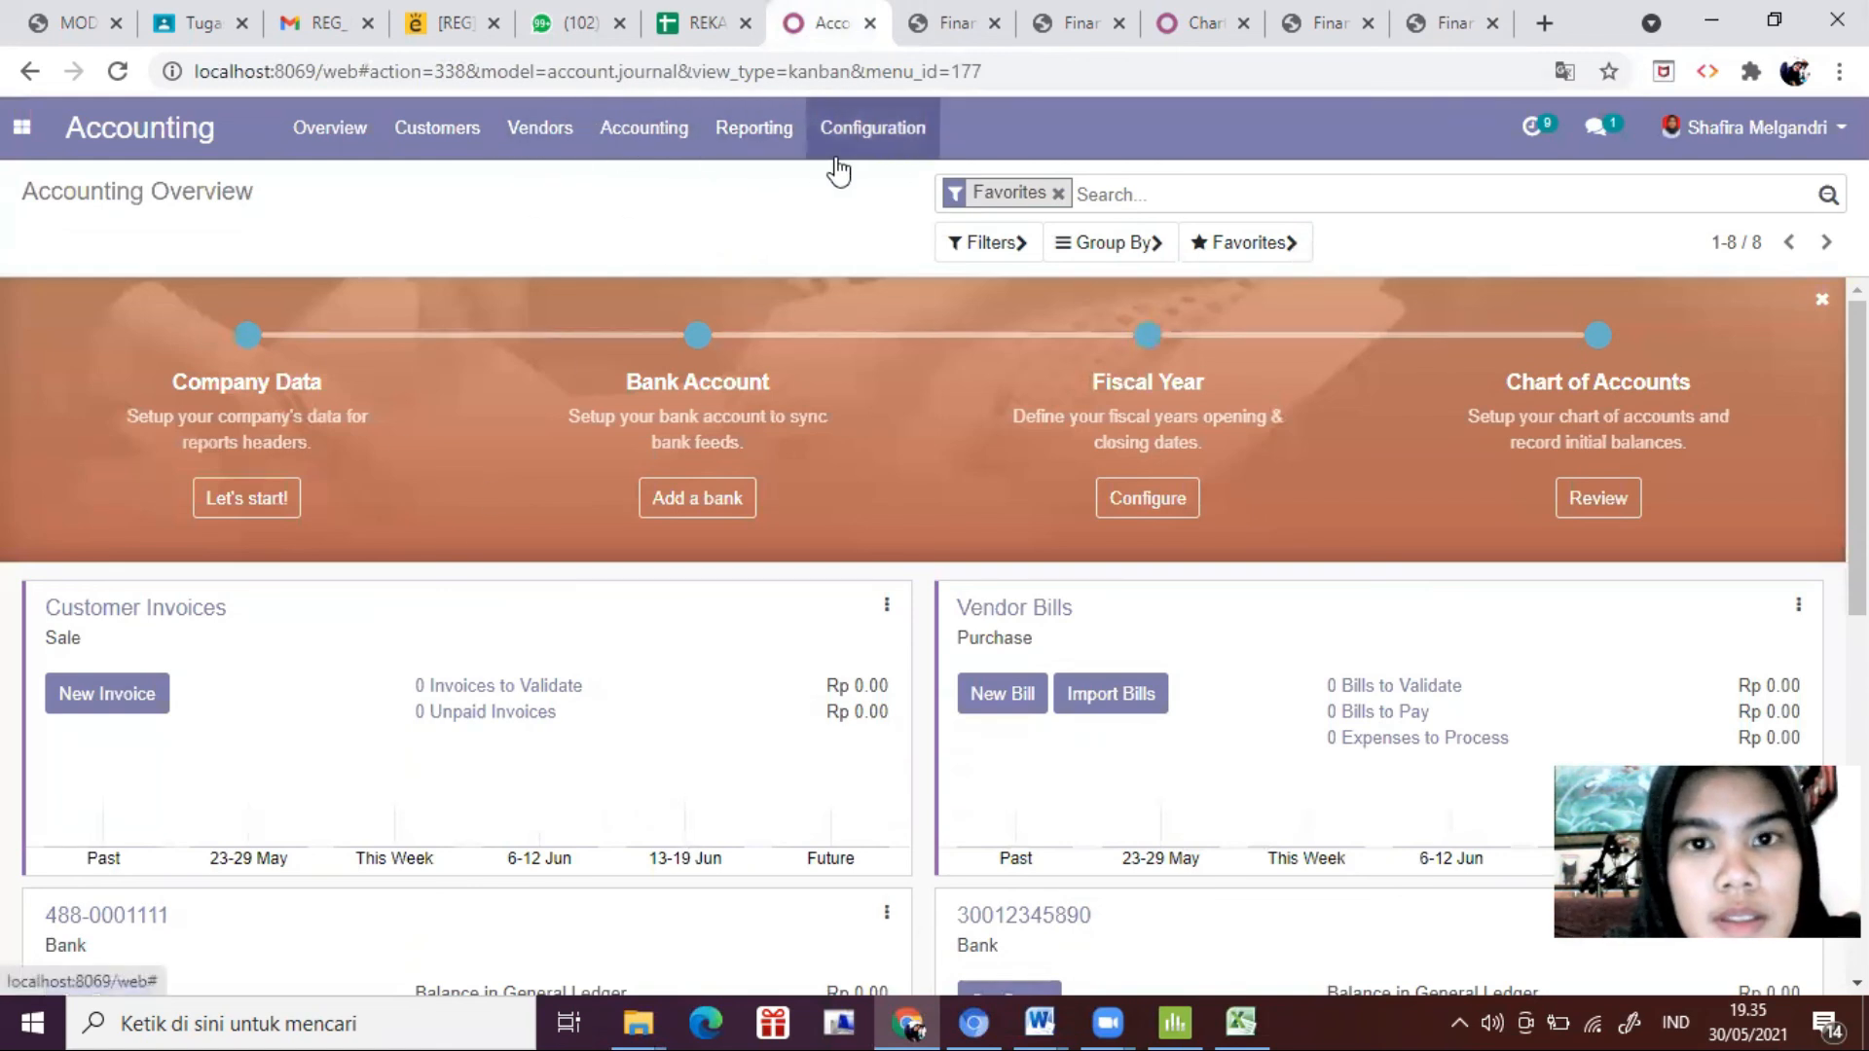
pyautogui.click(873, 134)
pyautogui.moveTo(759, 141)
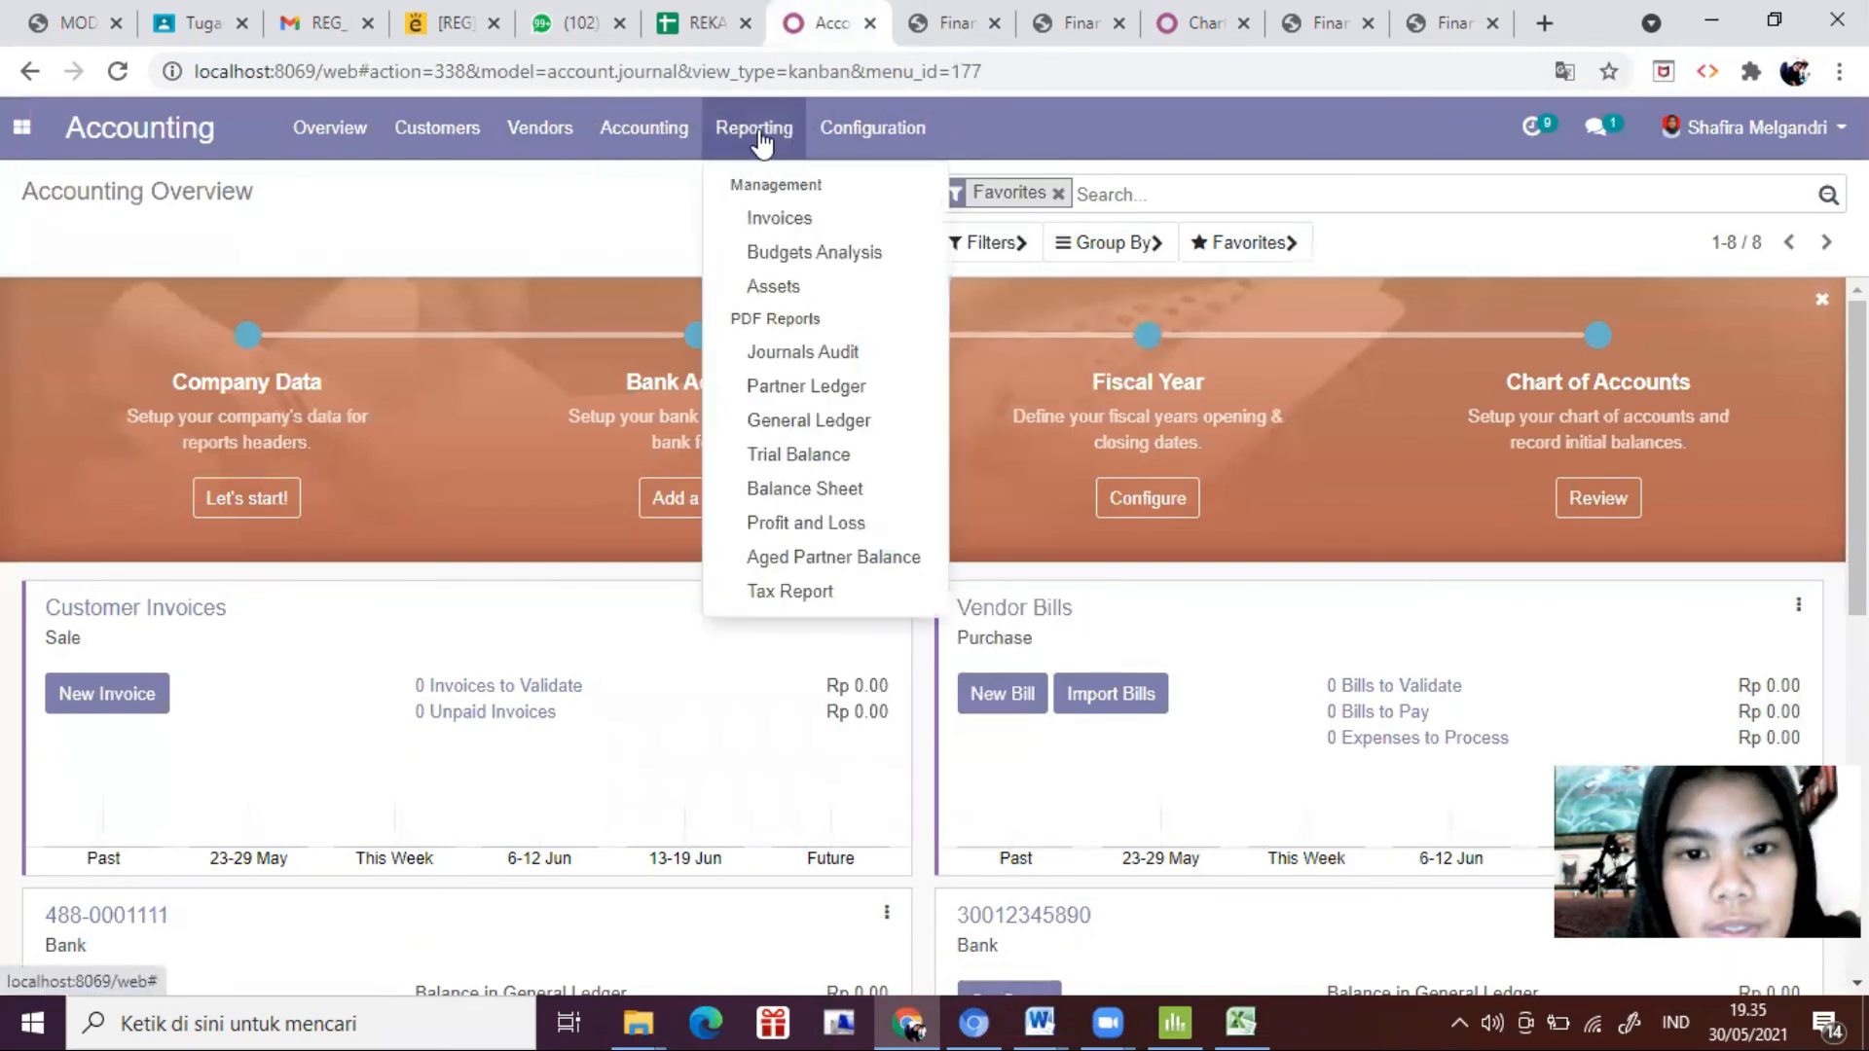
pyautogui.click(808, 491)
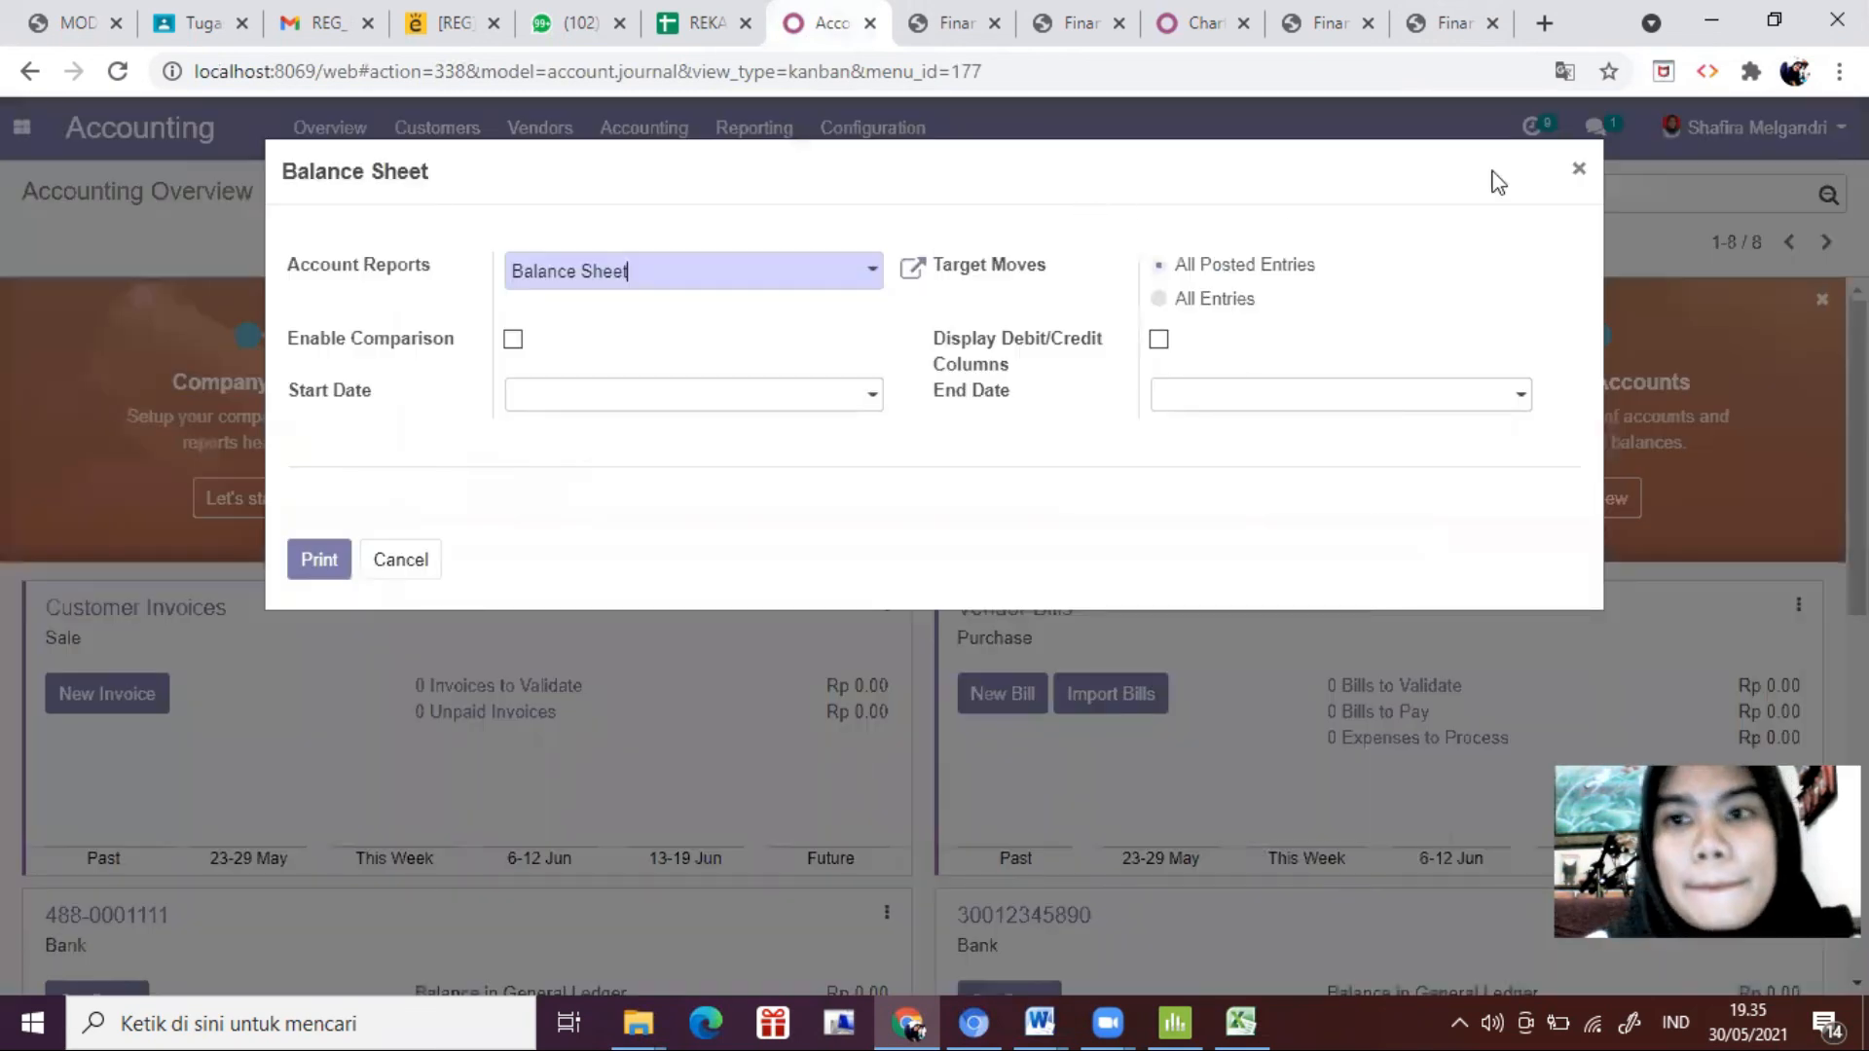
pyautogui.click(1578, 169)
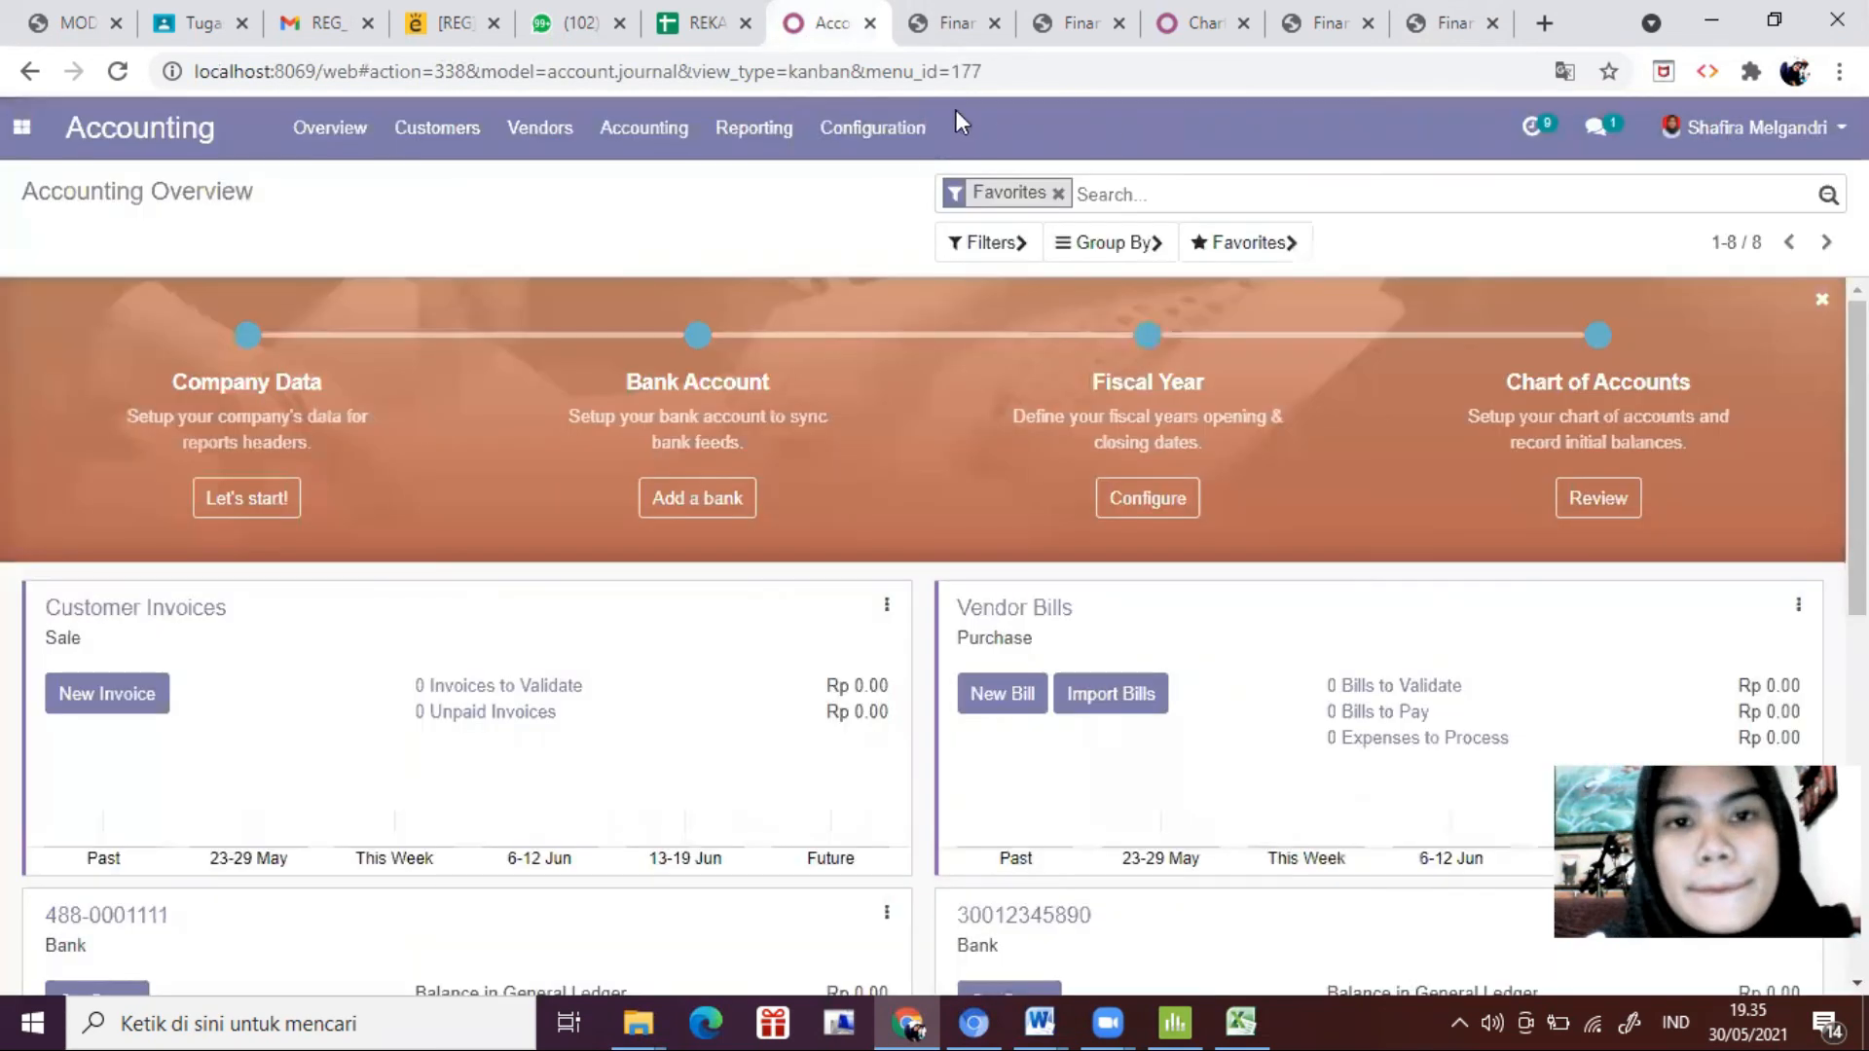
# Step: Open the Cadangan Modal report under the Modal group in the Financial Reports list to examine its settings and accounts
pyautogui.click(876, 129)
pyautogui.click(951, 763)
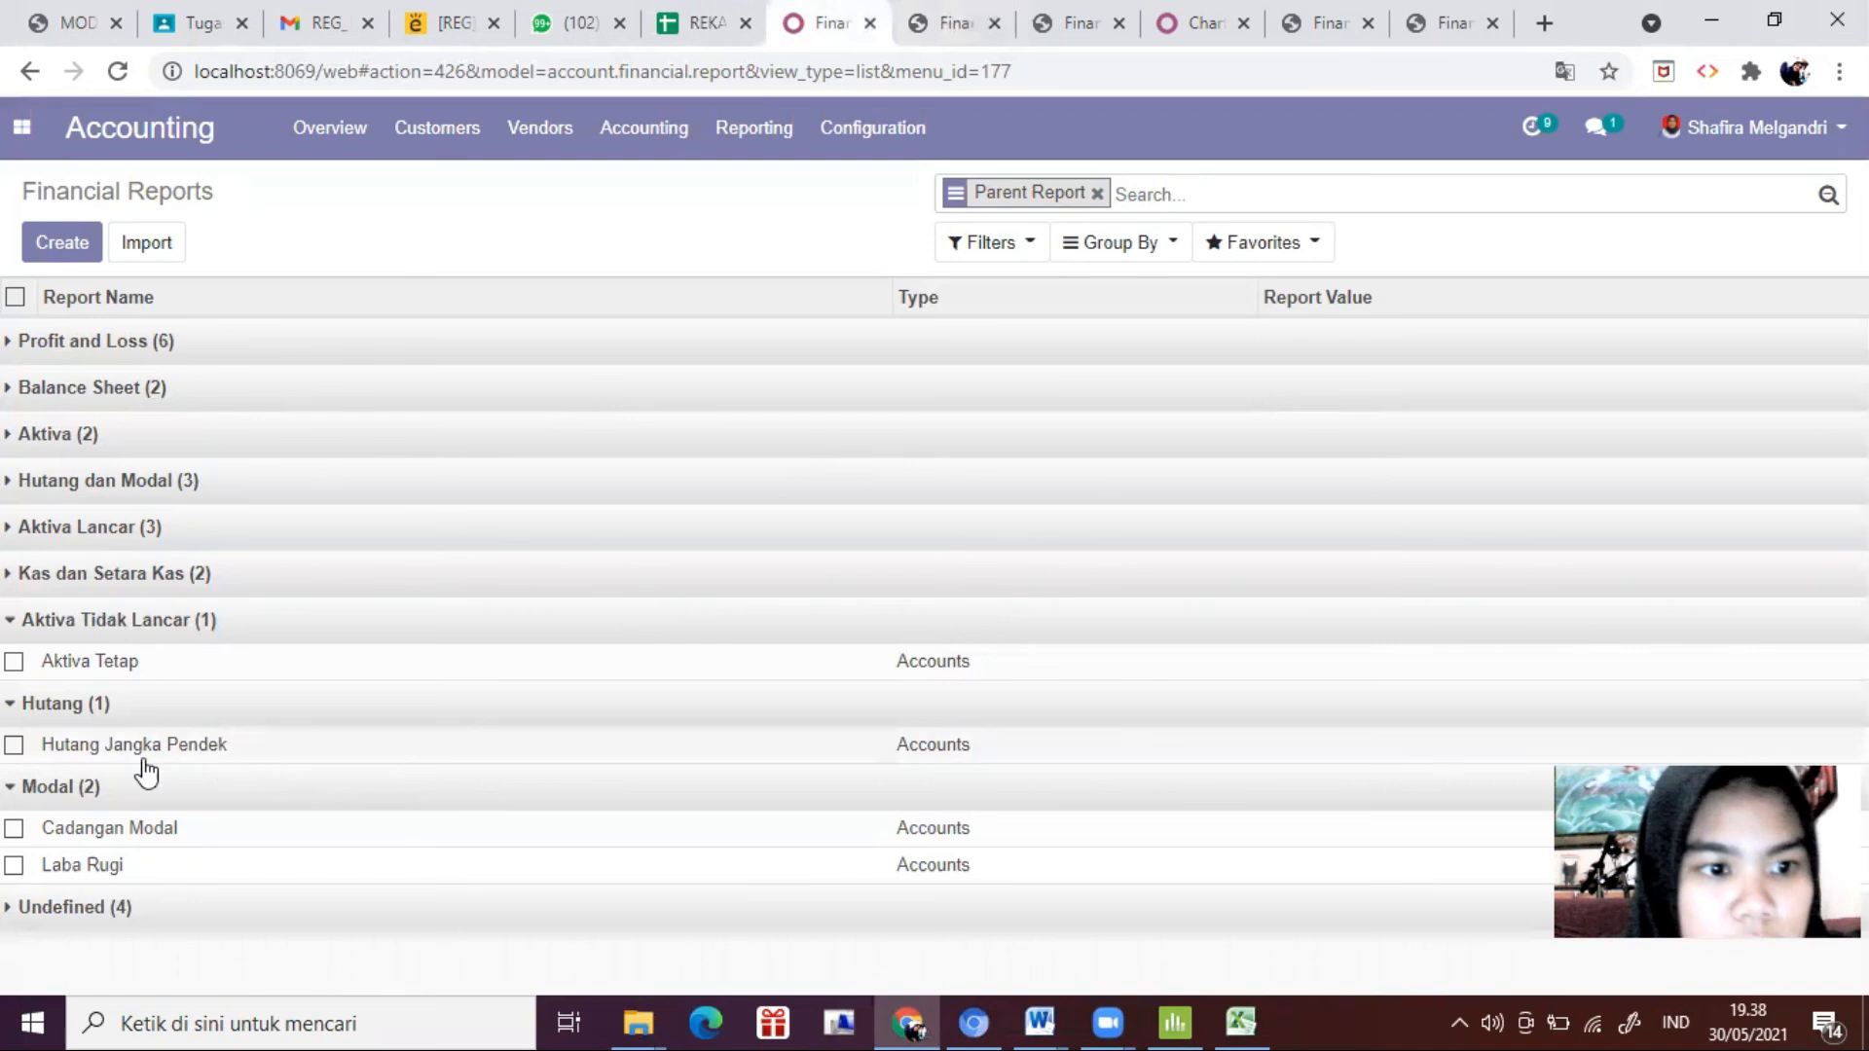
pyautogui.click(194, 827)
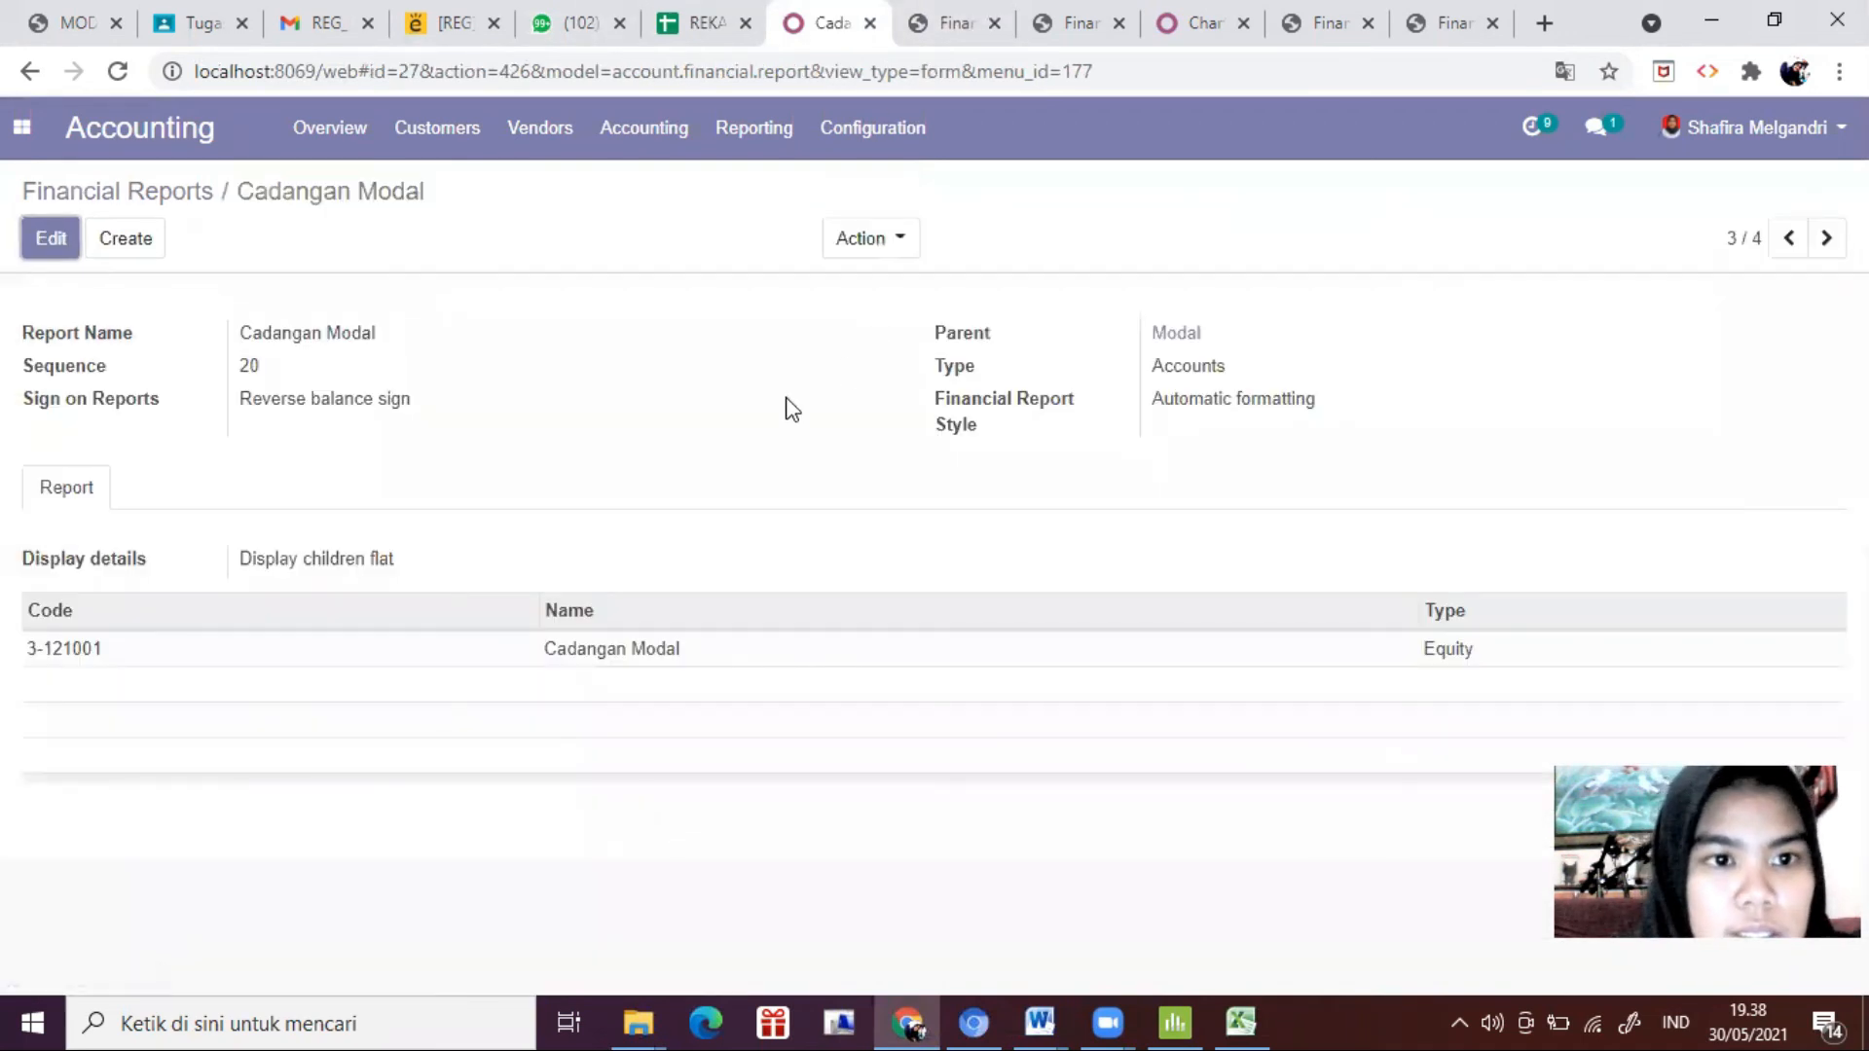
# Step: Add the accounts Modal Dasar, Modal Yang Disetor and Modal Yang Belum Disetor to the Cadangan Modal report and save it
pyautogui.click(51, 251)
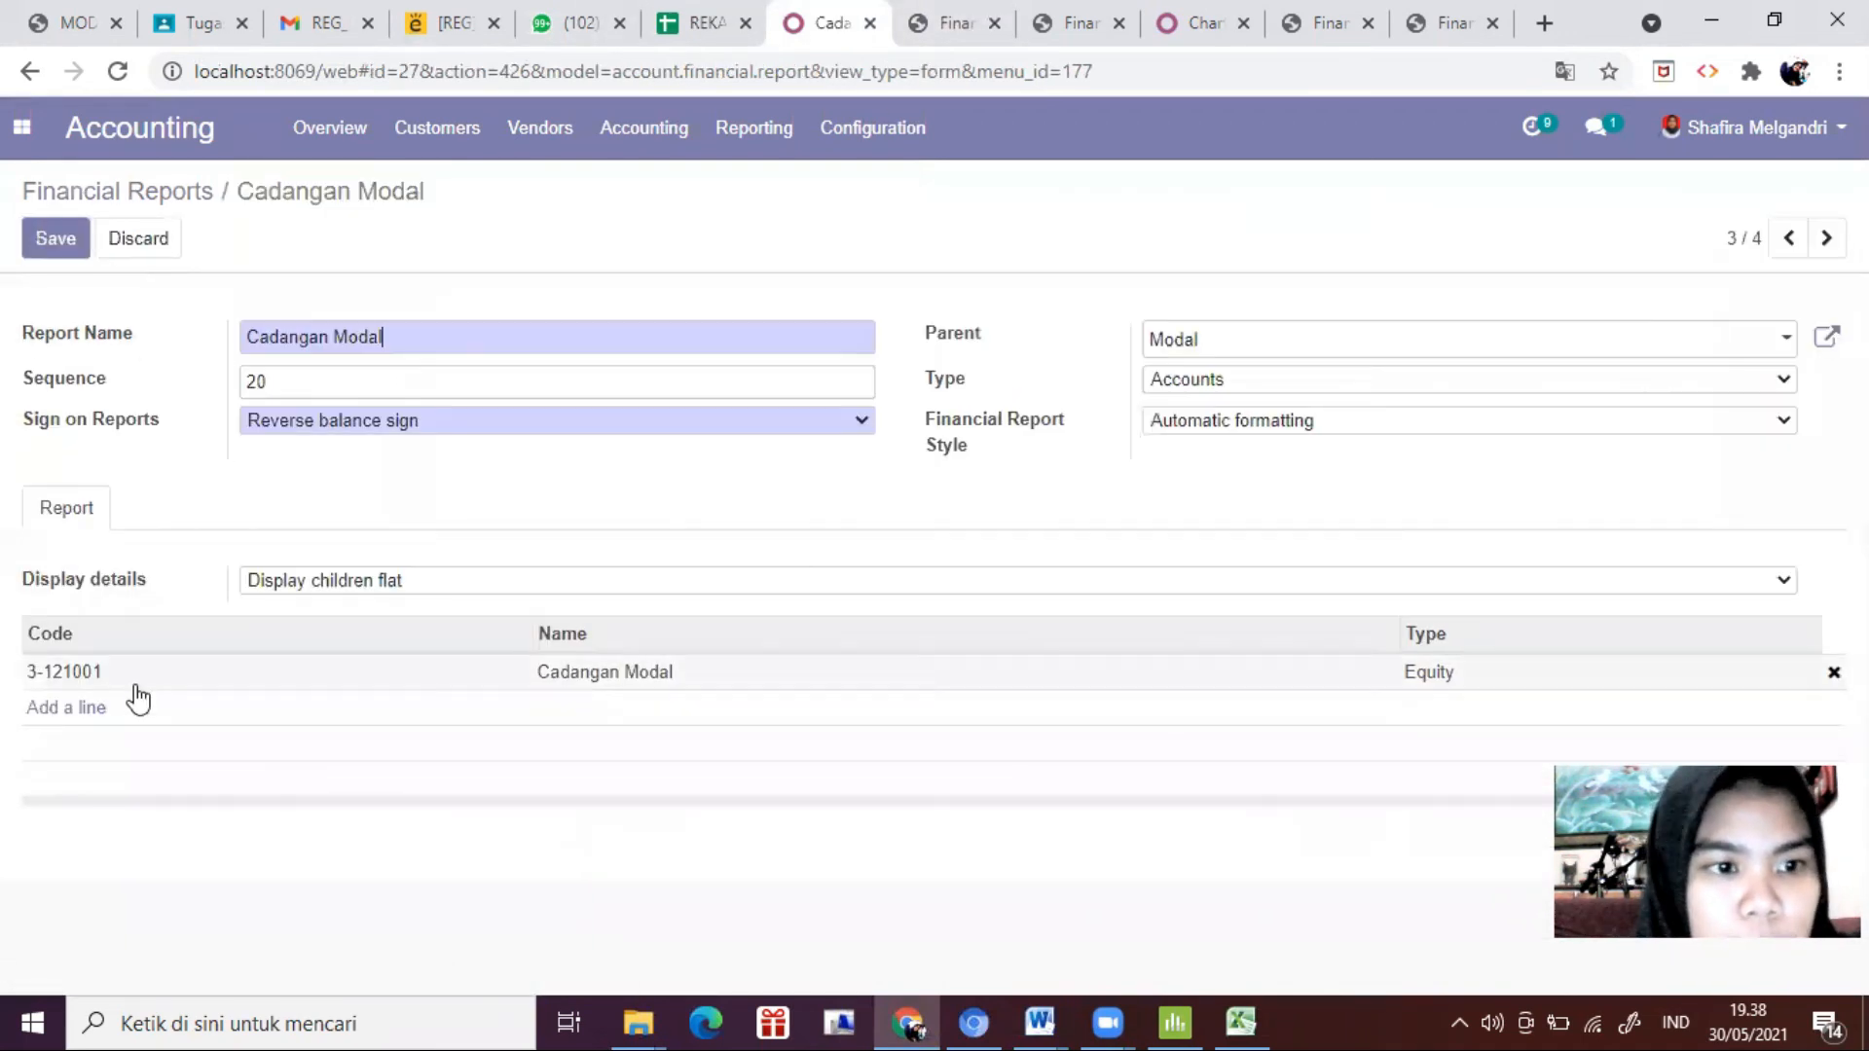
pyautogui.click(76, 711)
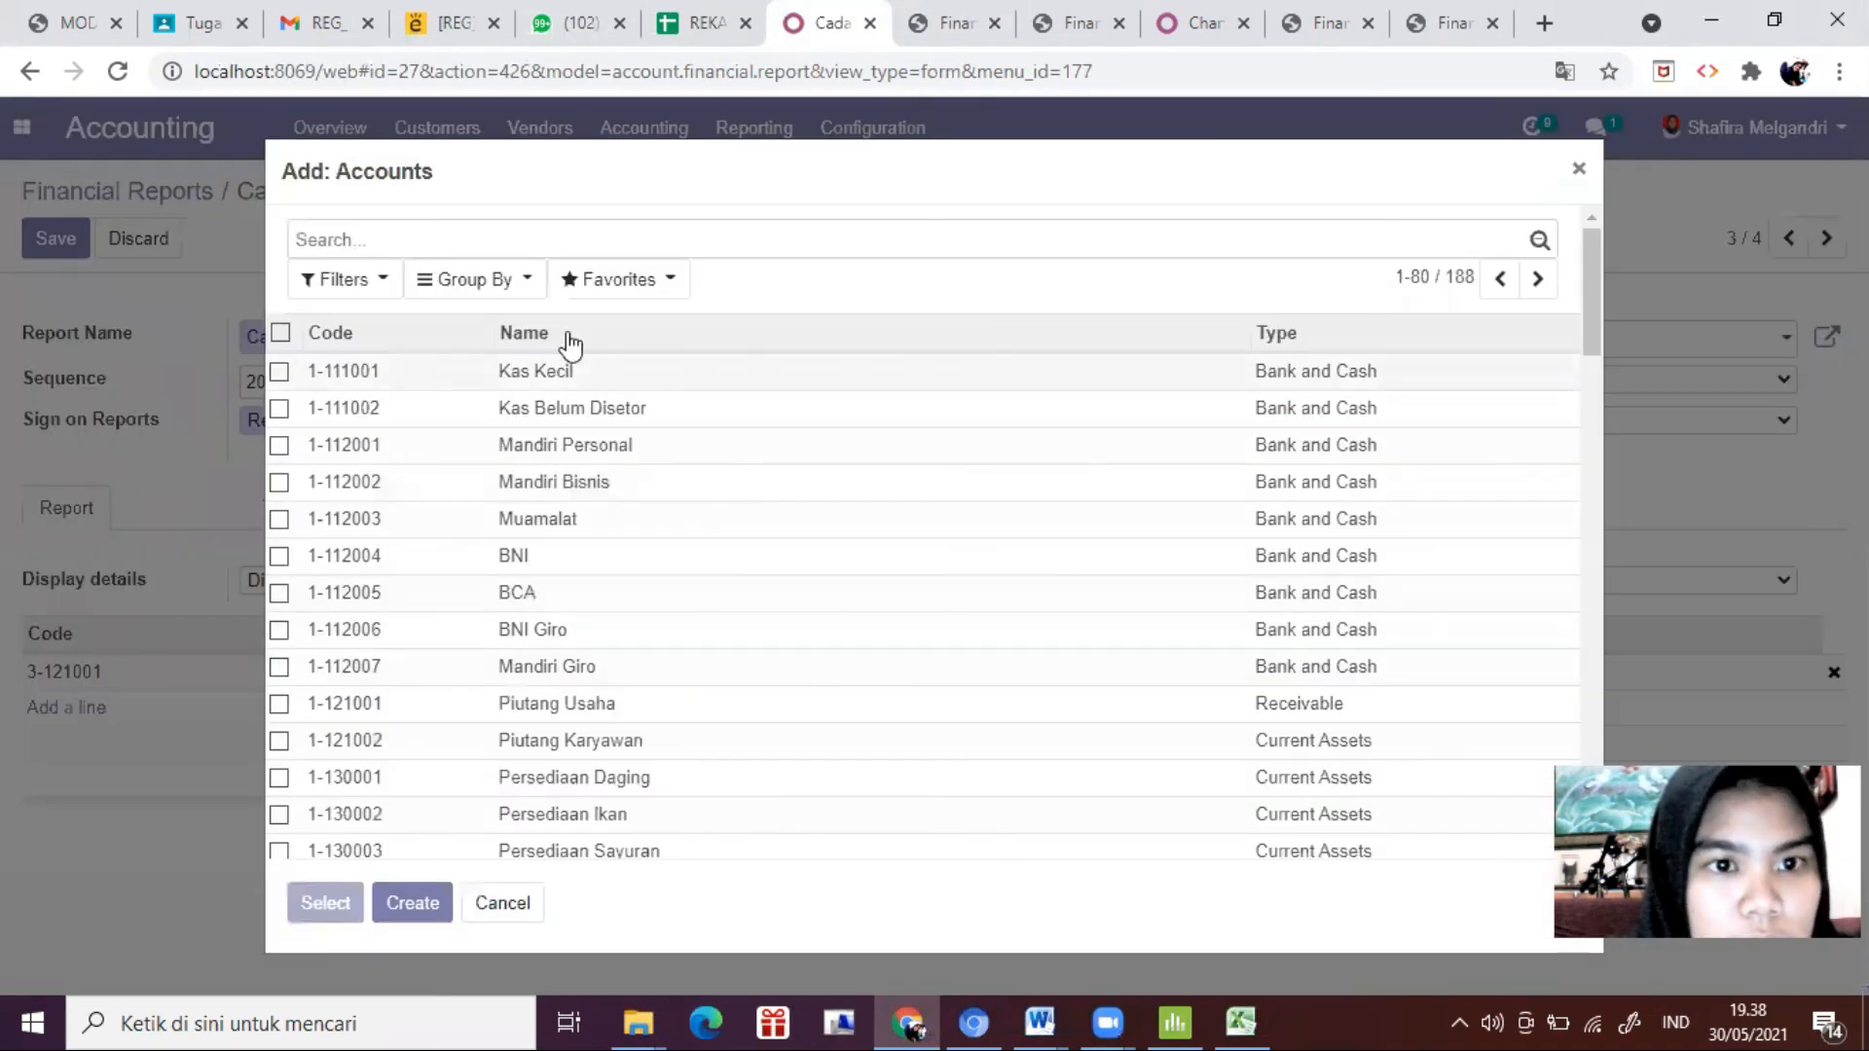
pyautogui.write('modal')
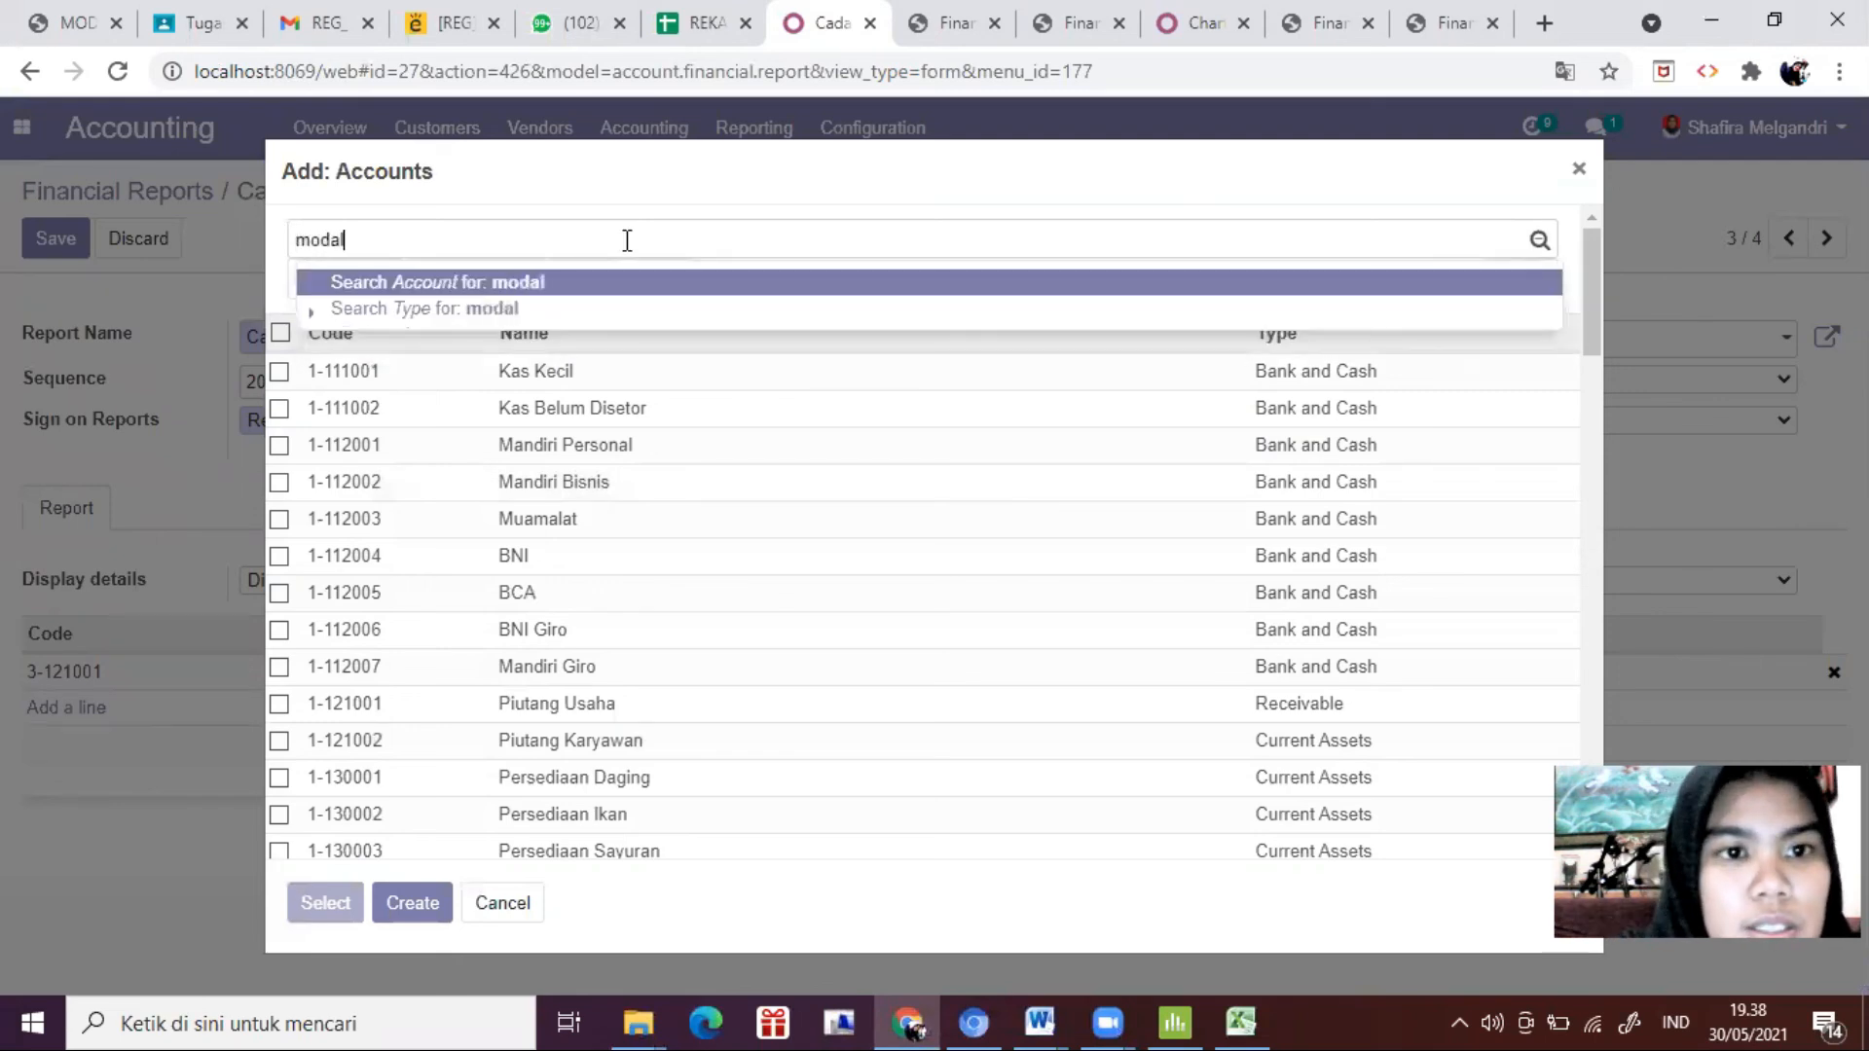
pyautogui.press('Return')
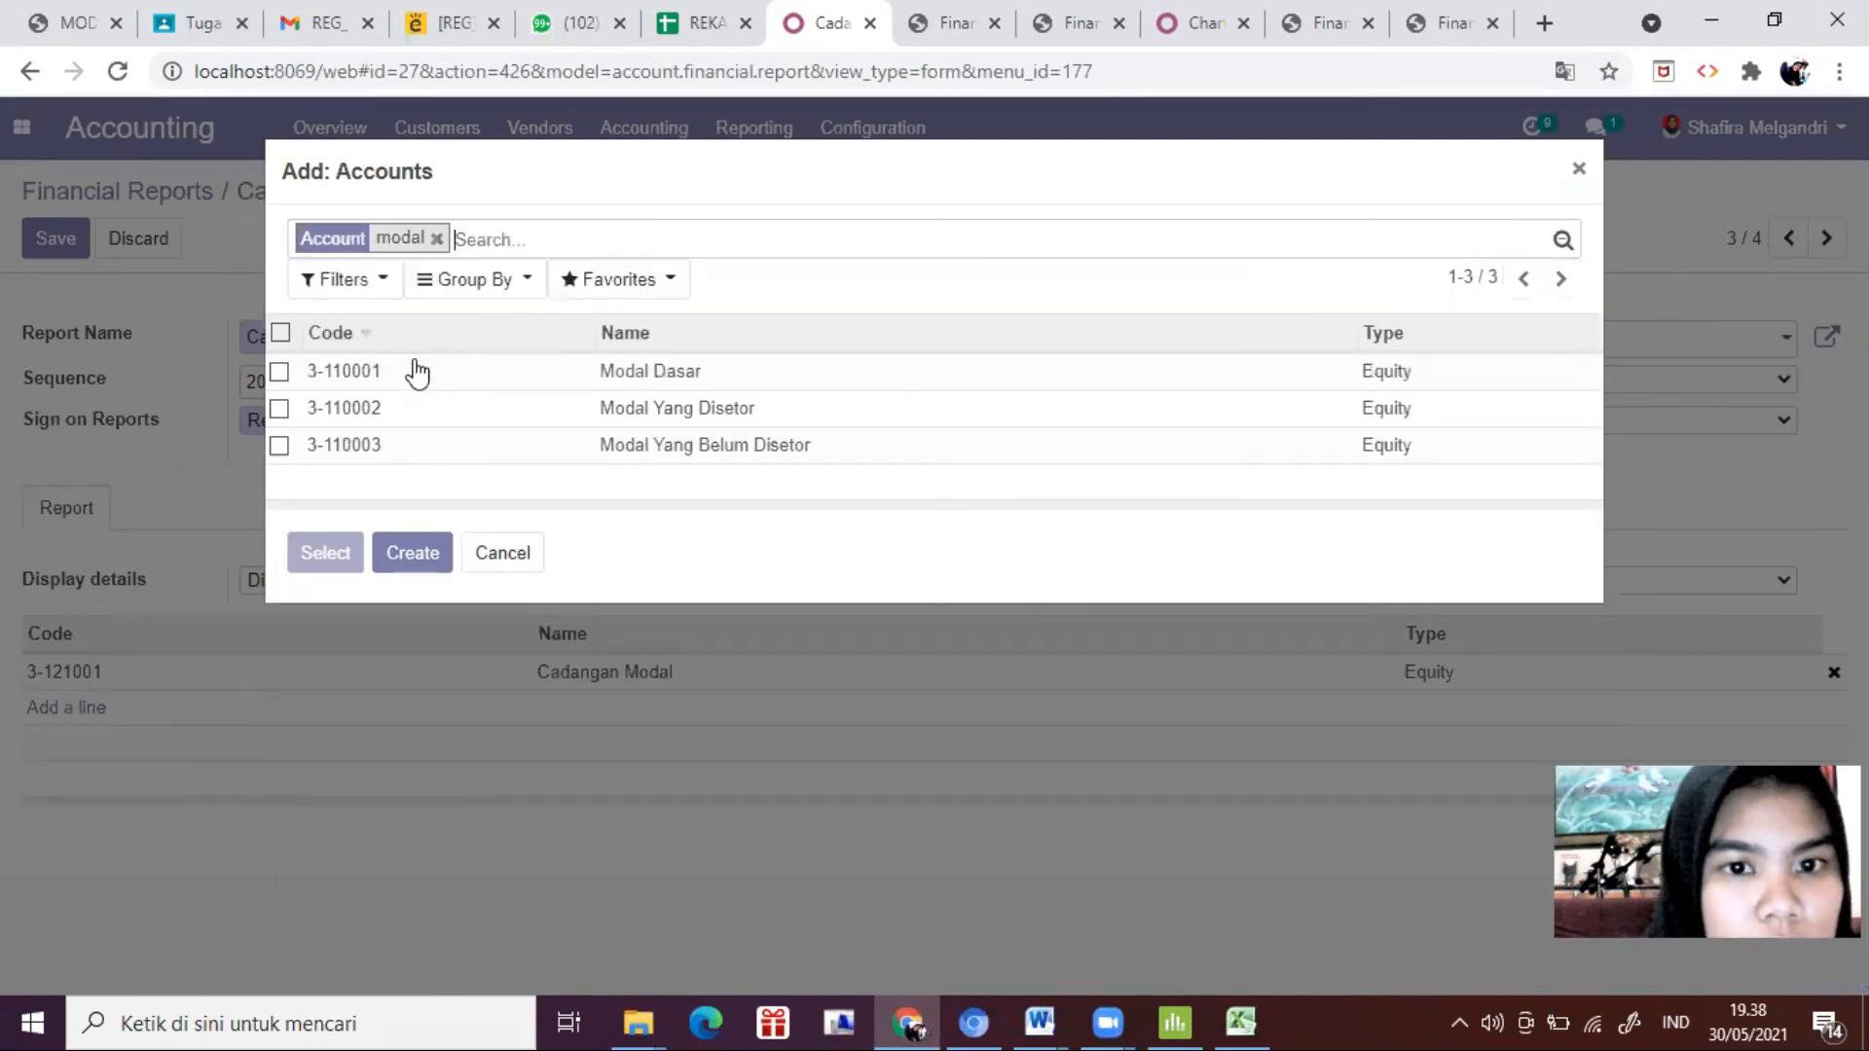
pyautogui.click(281, 332)
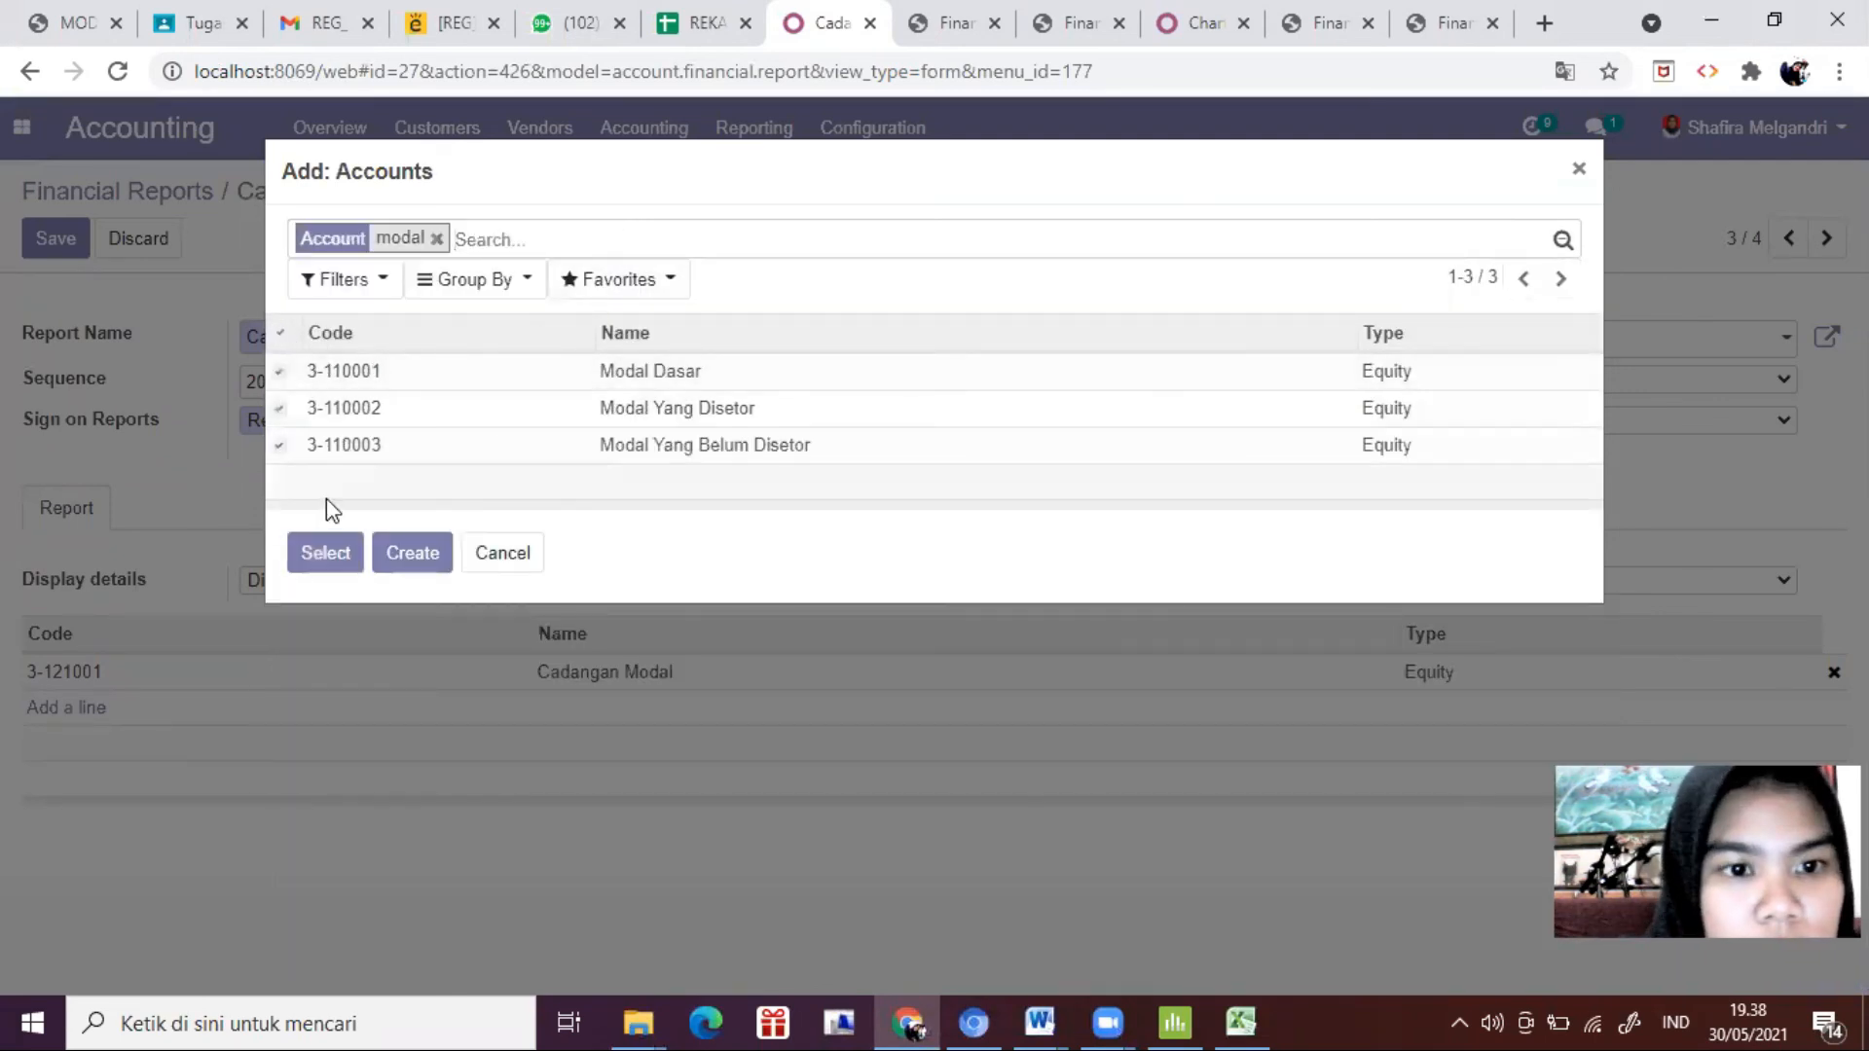
pyautogui.click(315, 551)
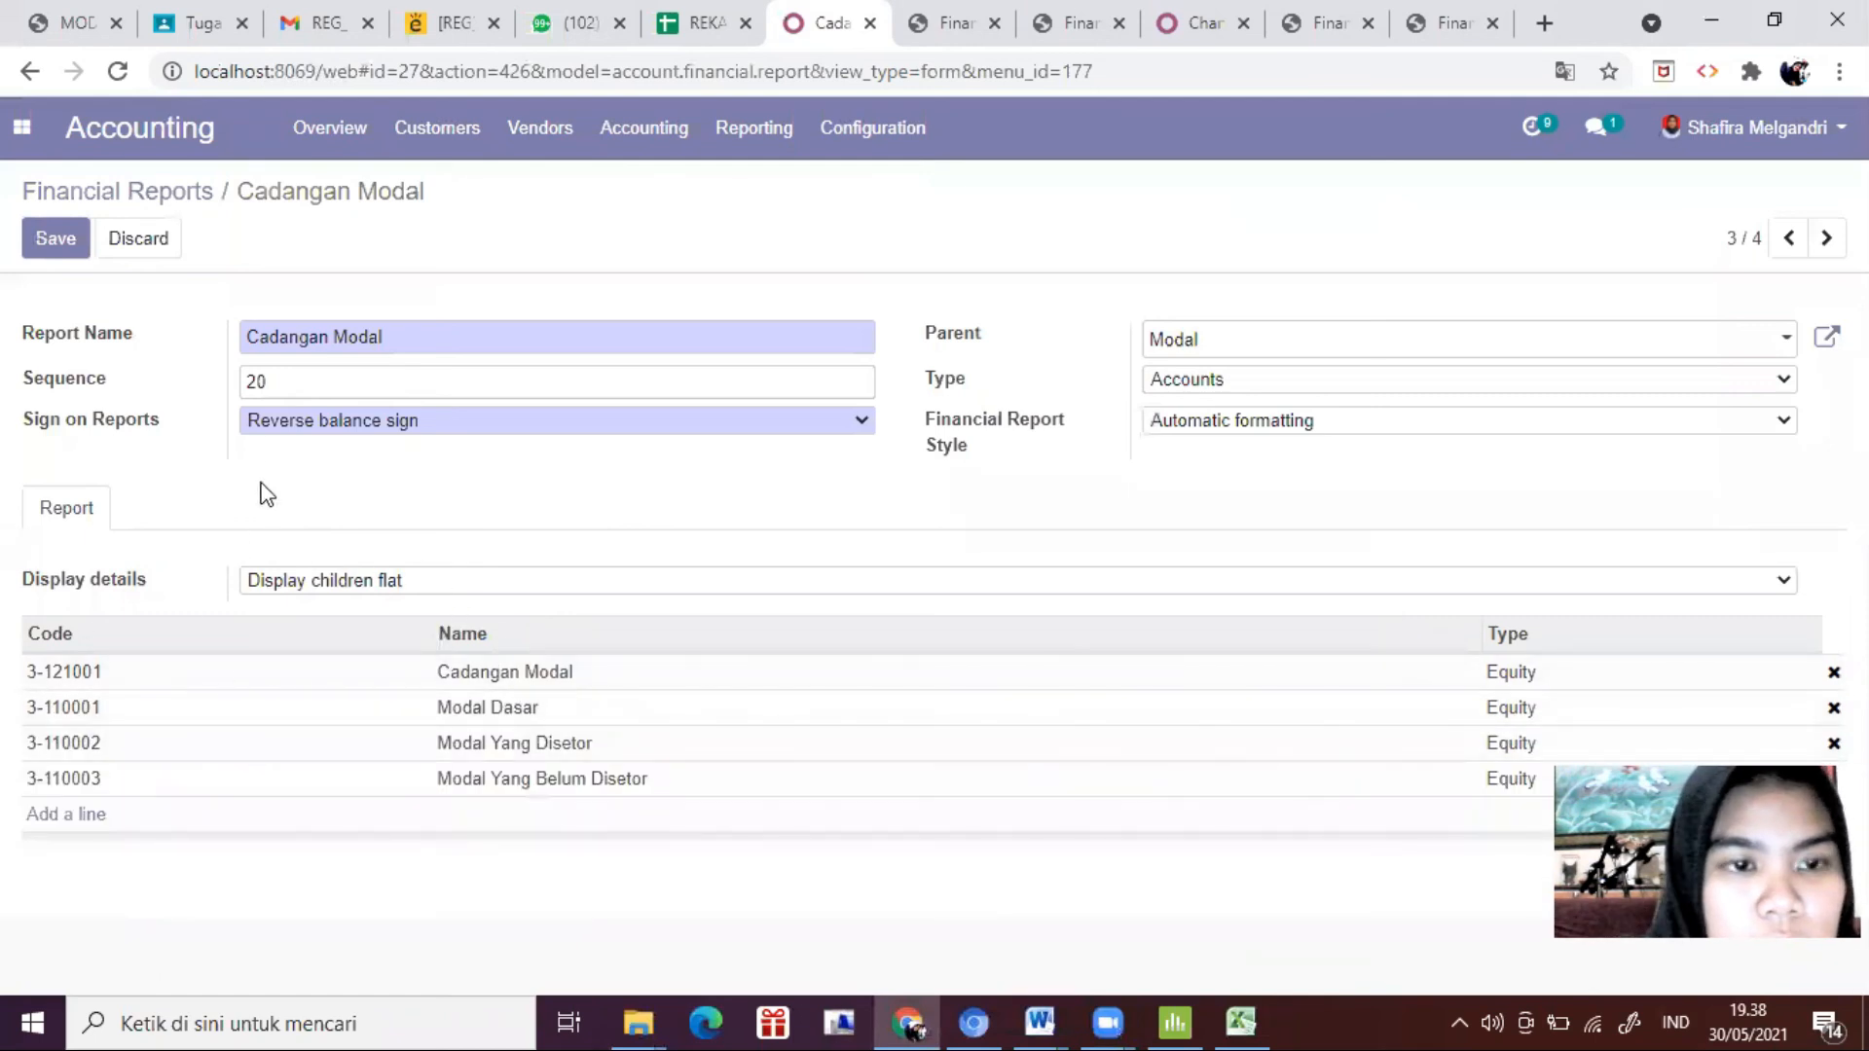
pyautogui.click(56, 240)
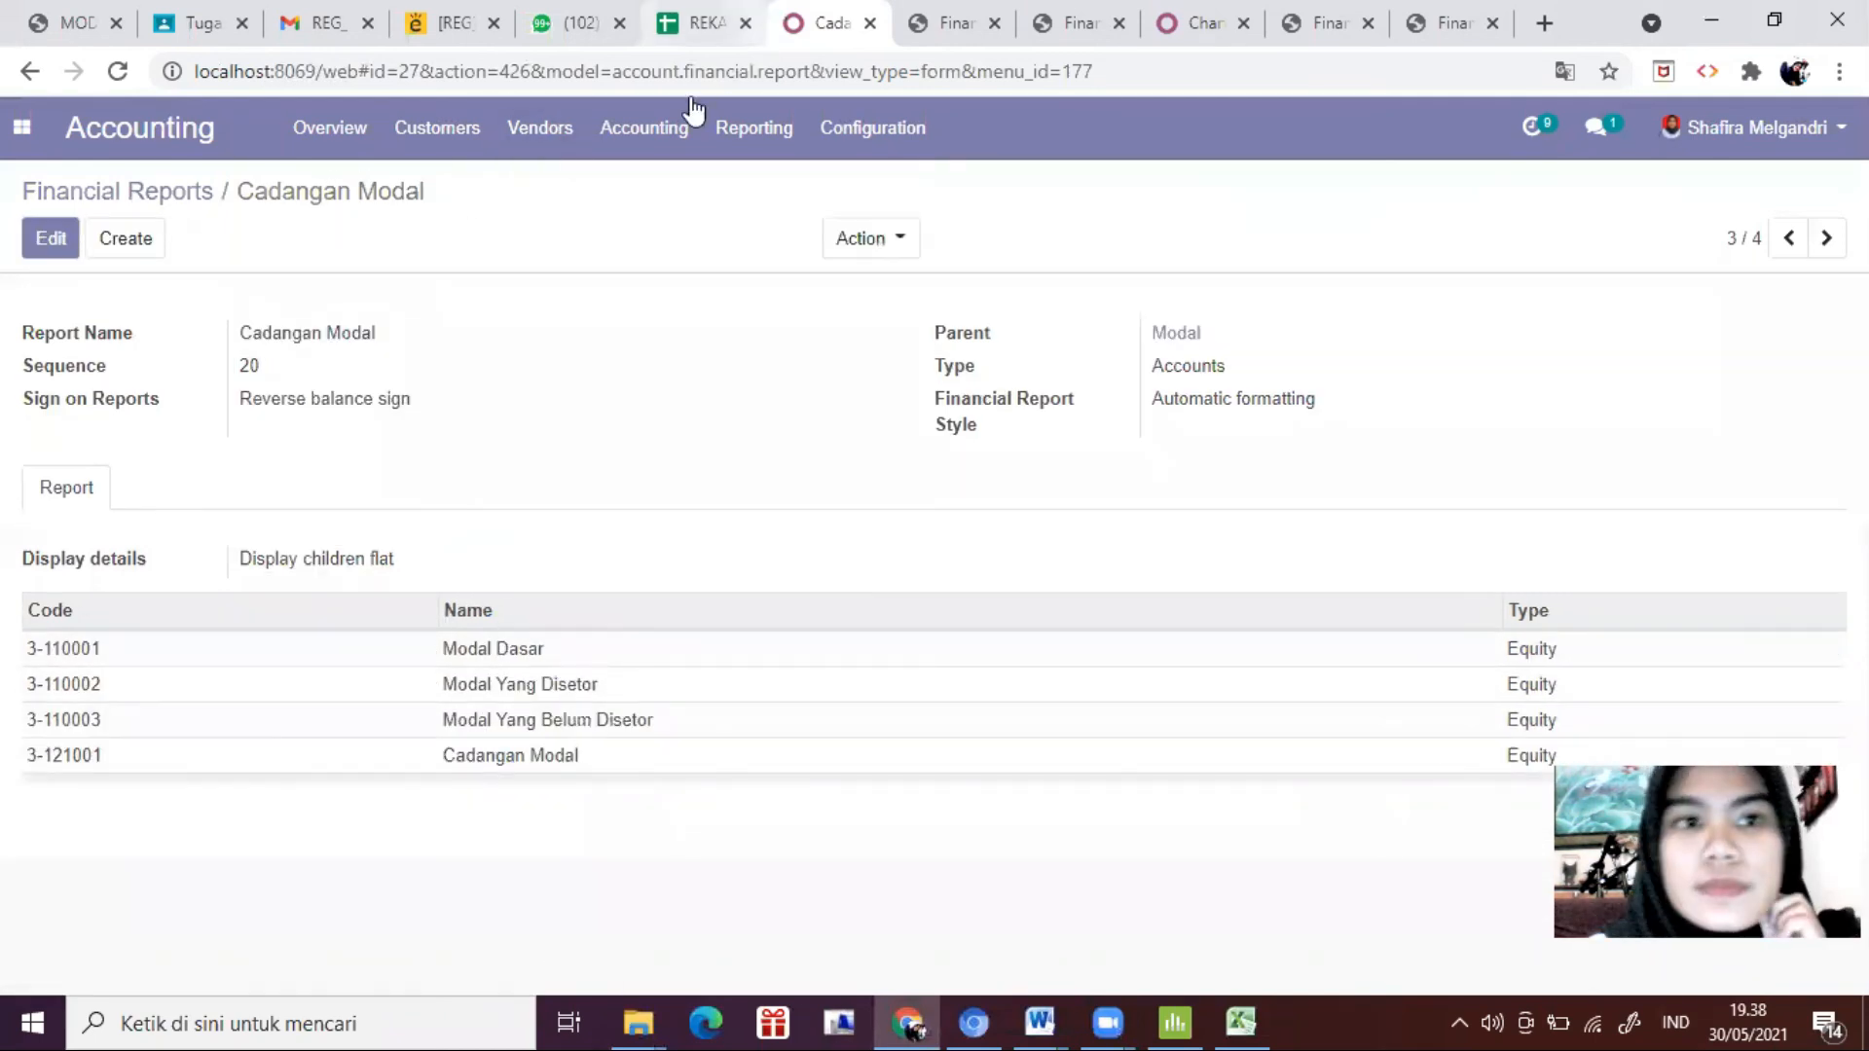
# Step: Print the Balance Sheet PDF report with All Entries as the target moves
pyautogui.click(628, 131)
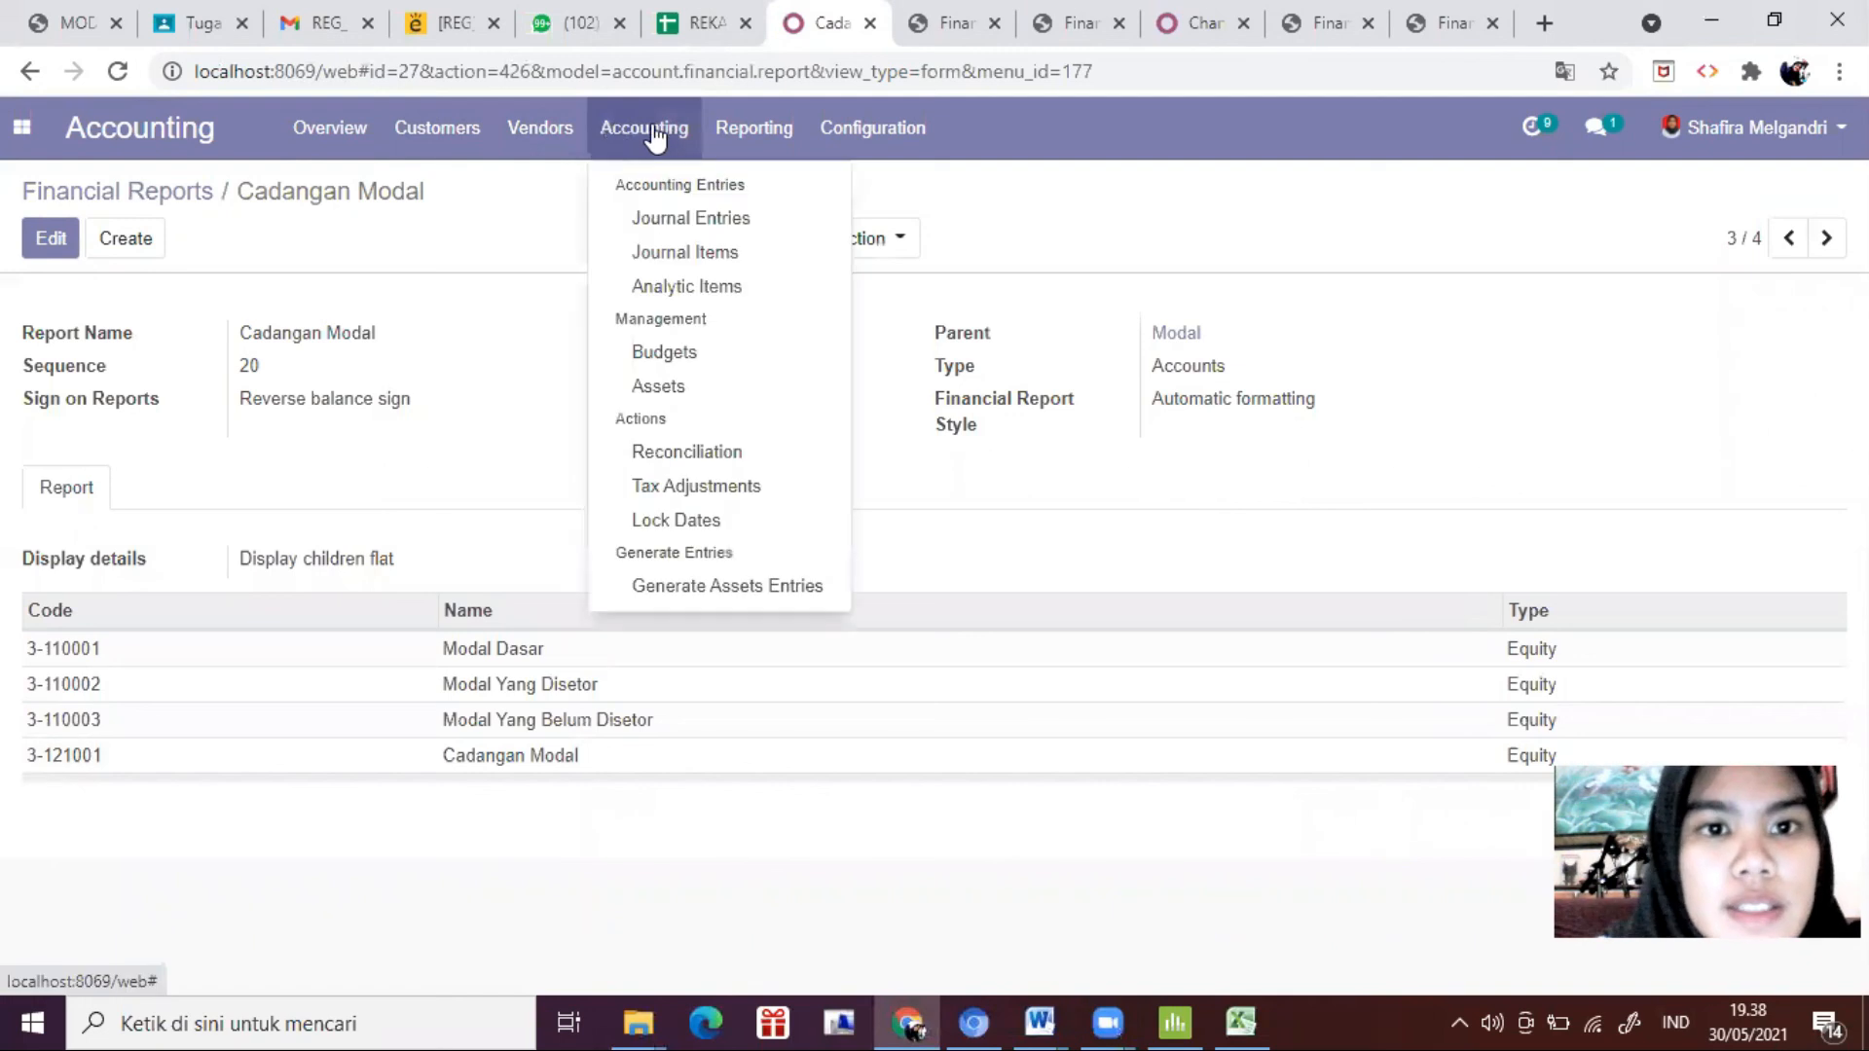
pyautogui.click(713, 140)
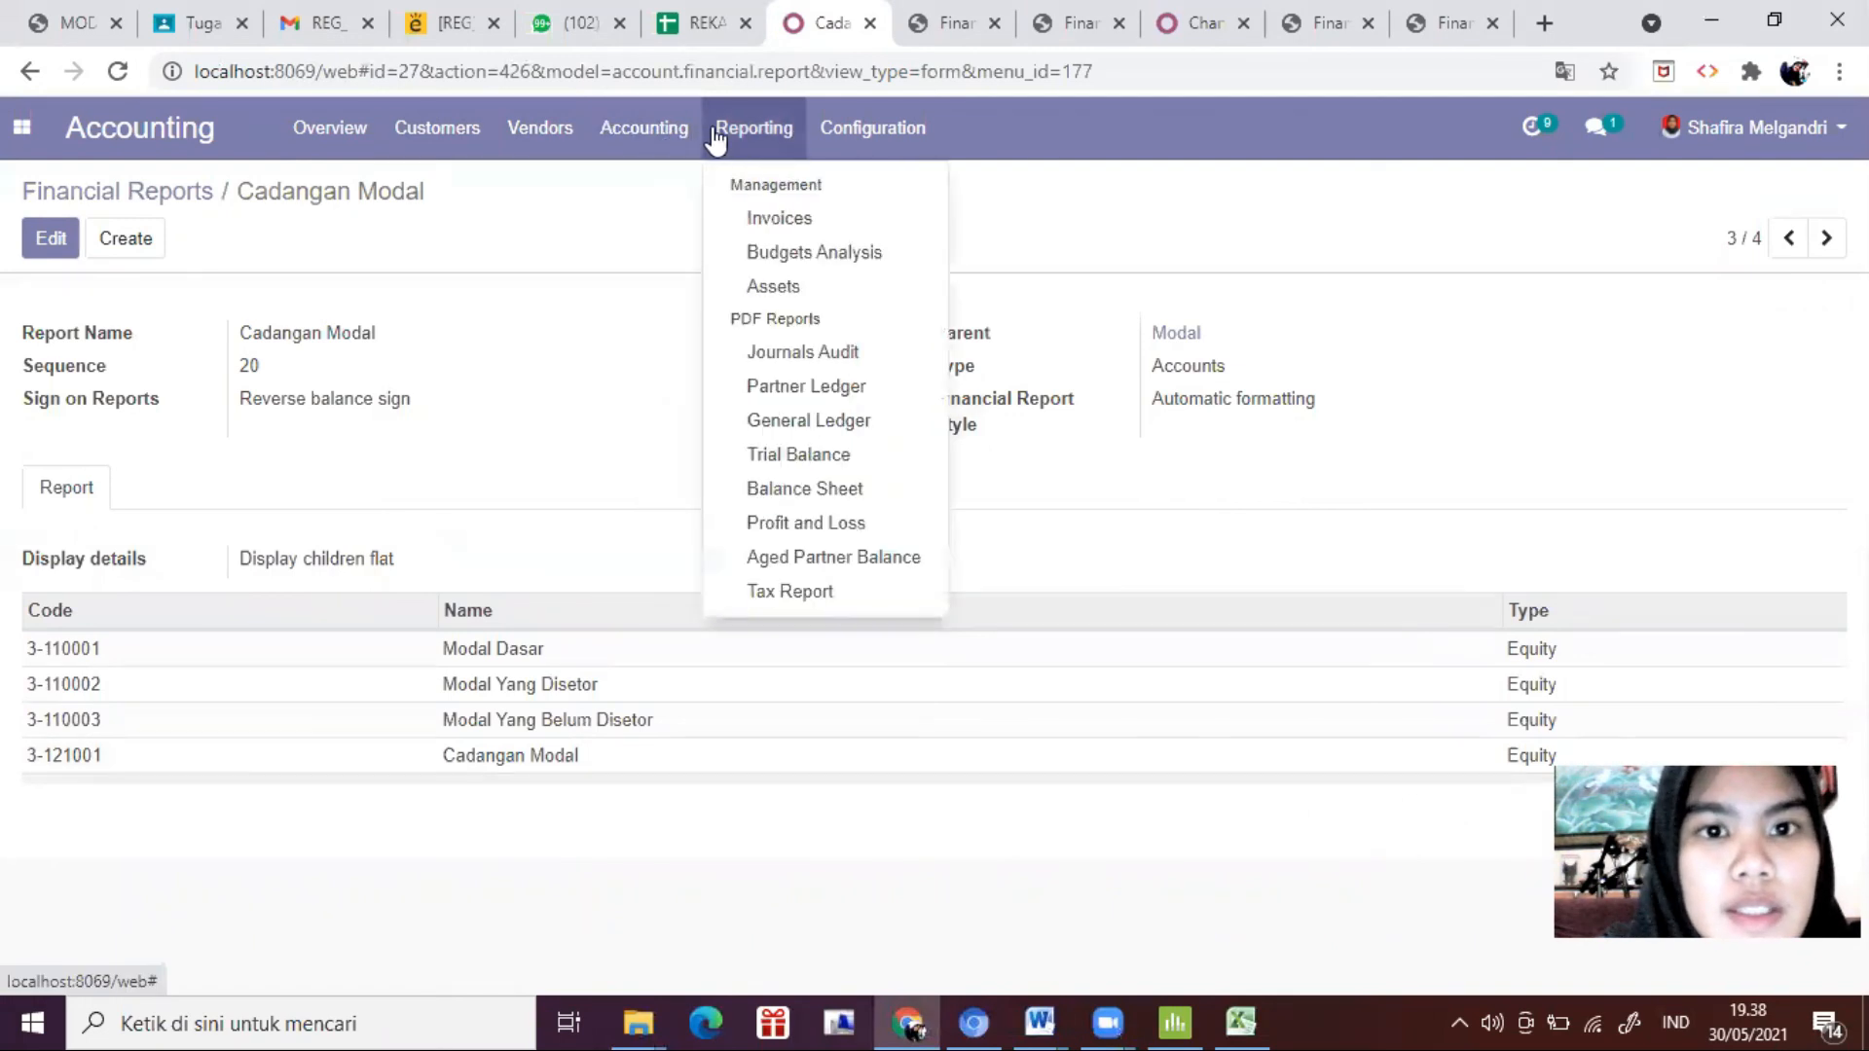
pyautogui.click(843, 487)
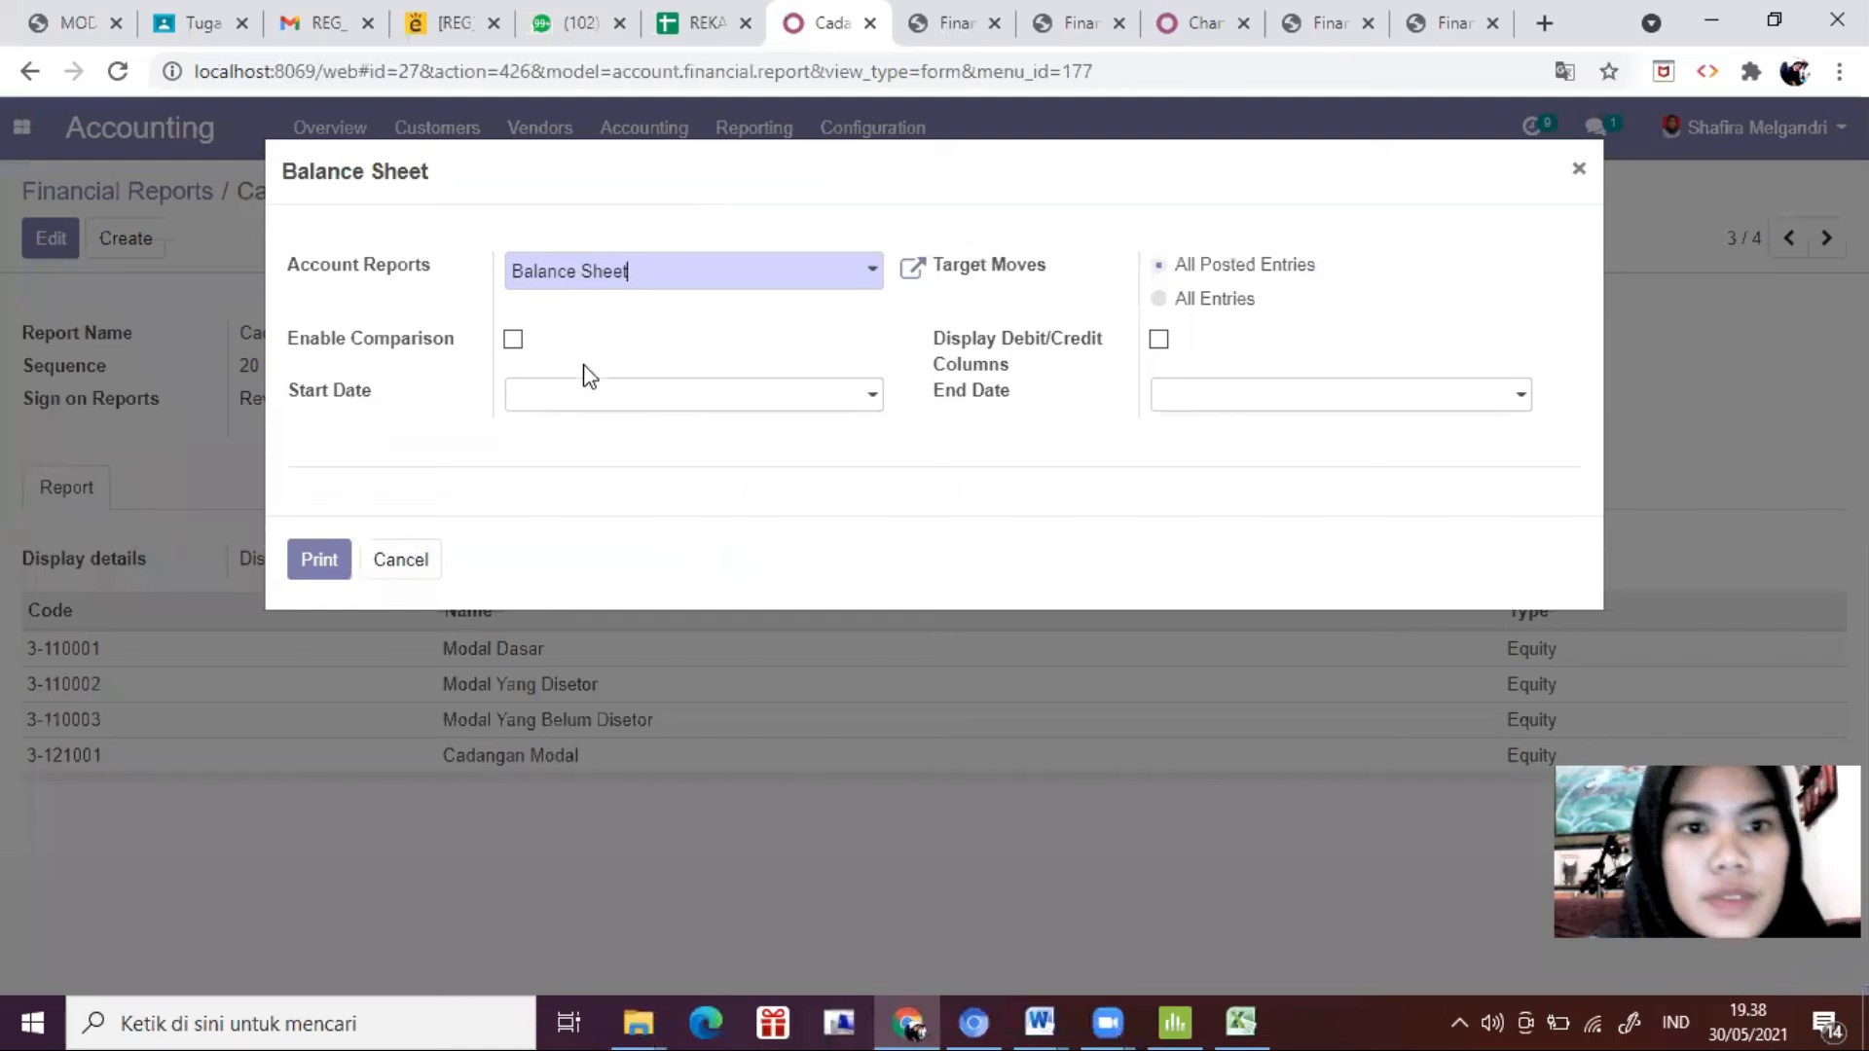
pyautogui.click(1156, 299)
pyautogui.click(337, 561)
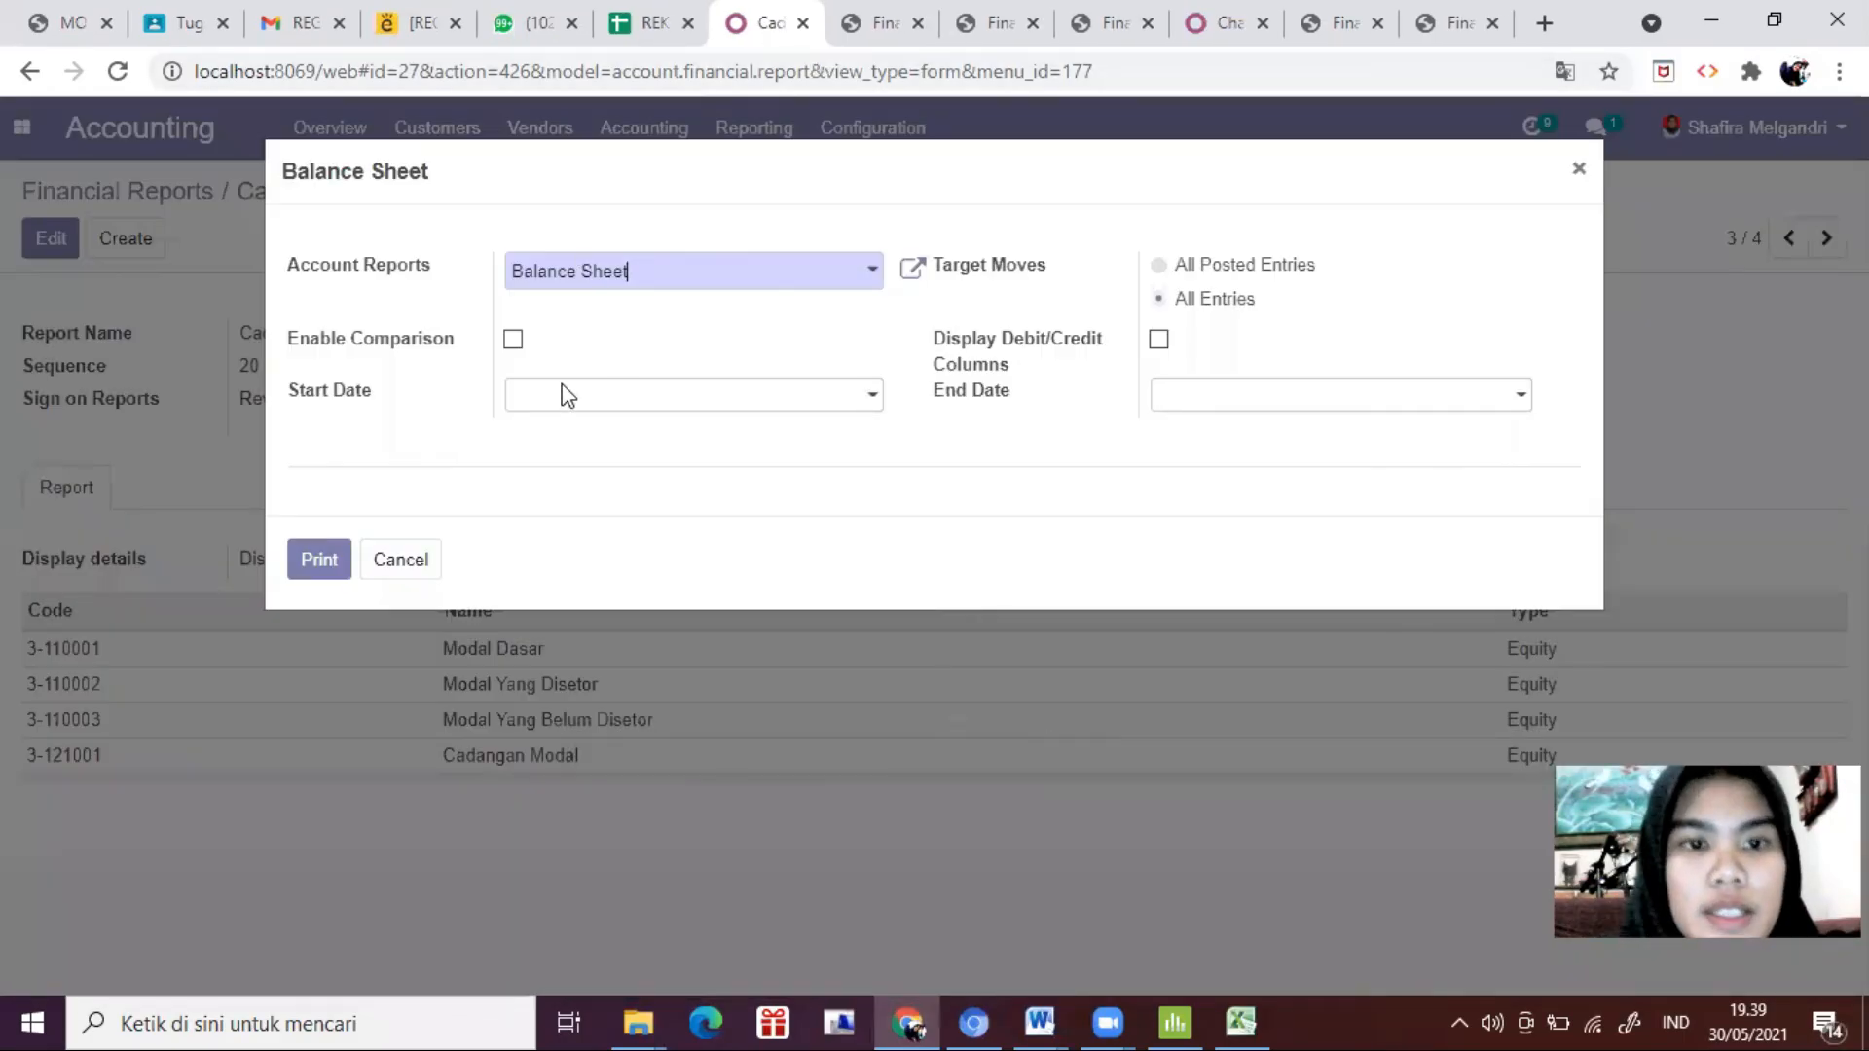
# Step: Review both pages of Financial report (6).pdf, comparing the Aktiva total with Hutang dan Modal and checking the Modal lines
pyautogui.click(855, 27)
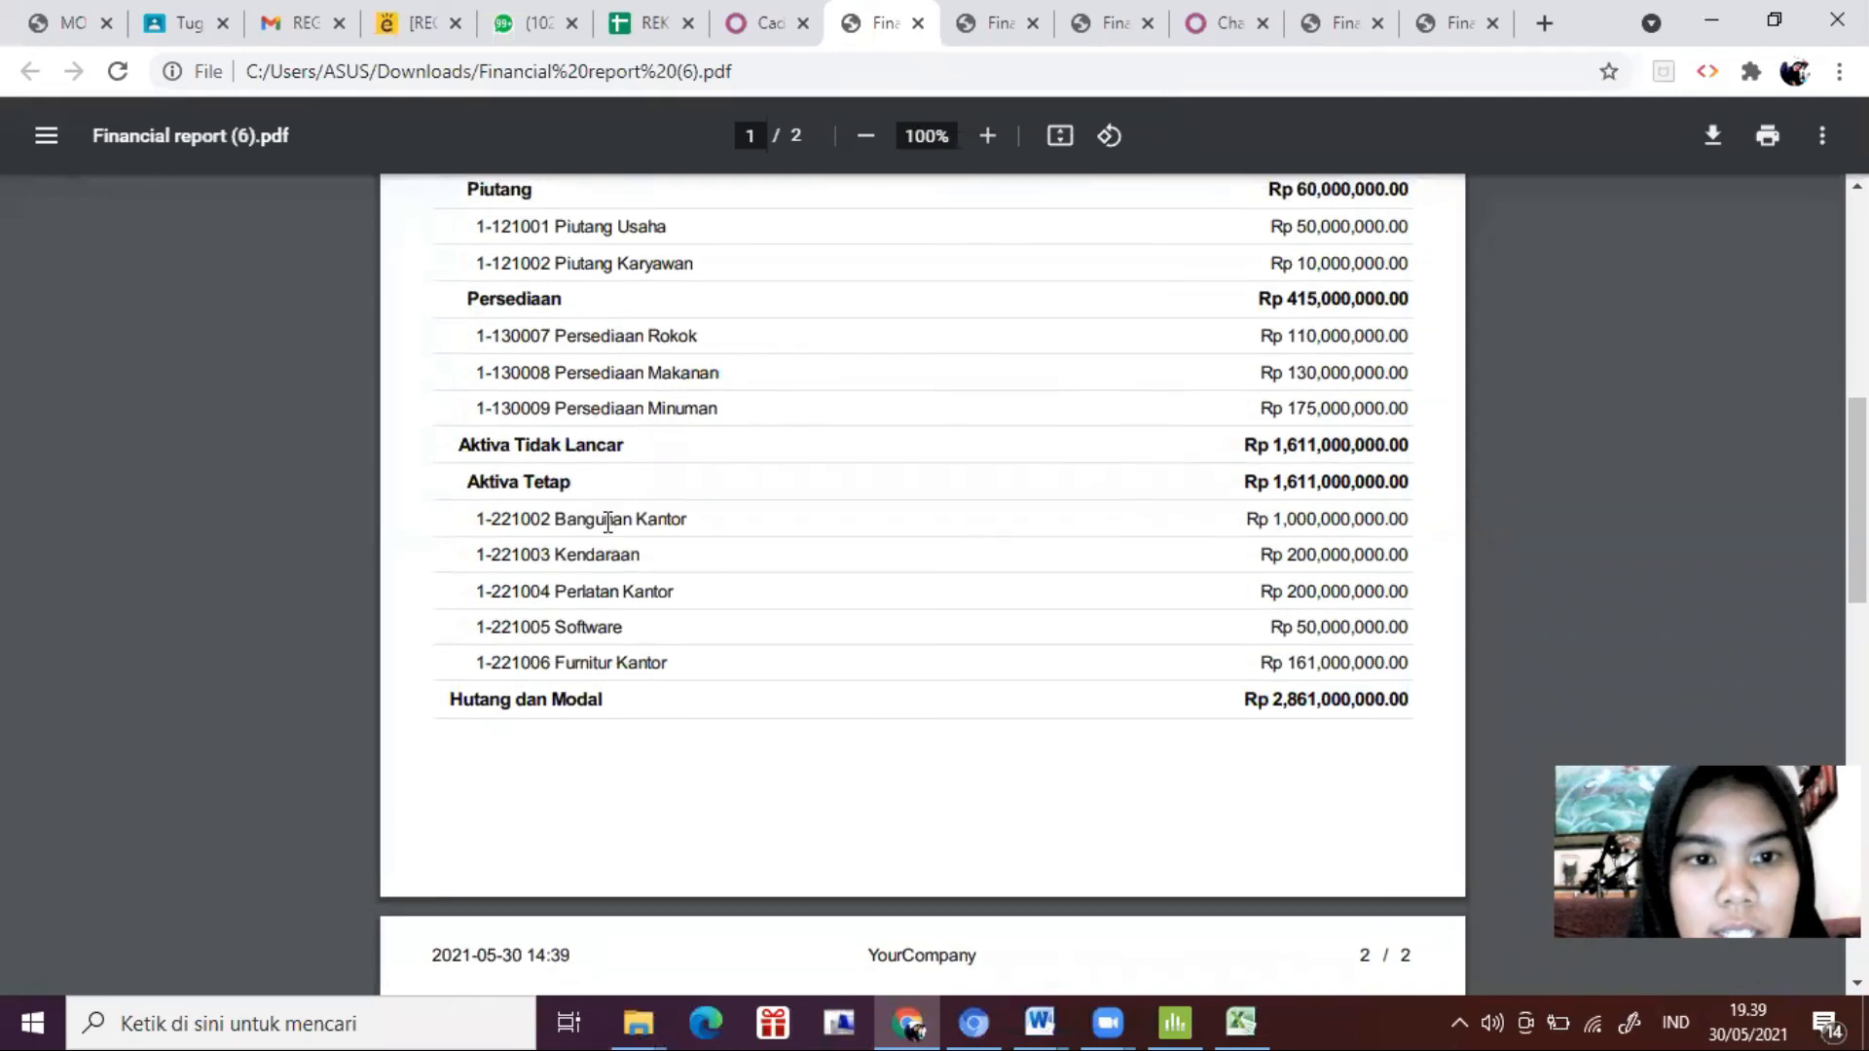
pyautogui.scroll(9, 610, 517)
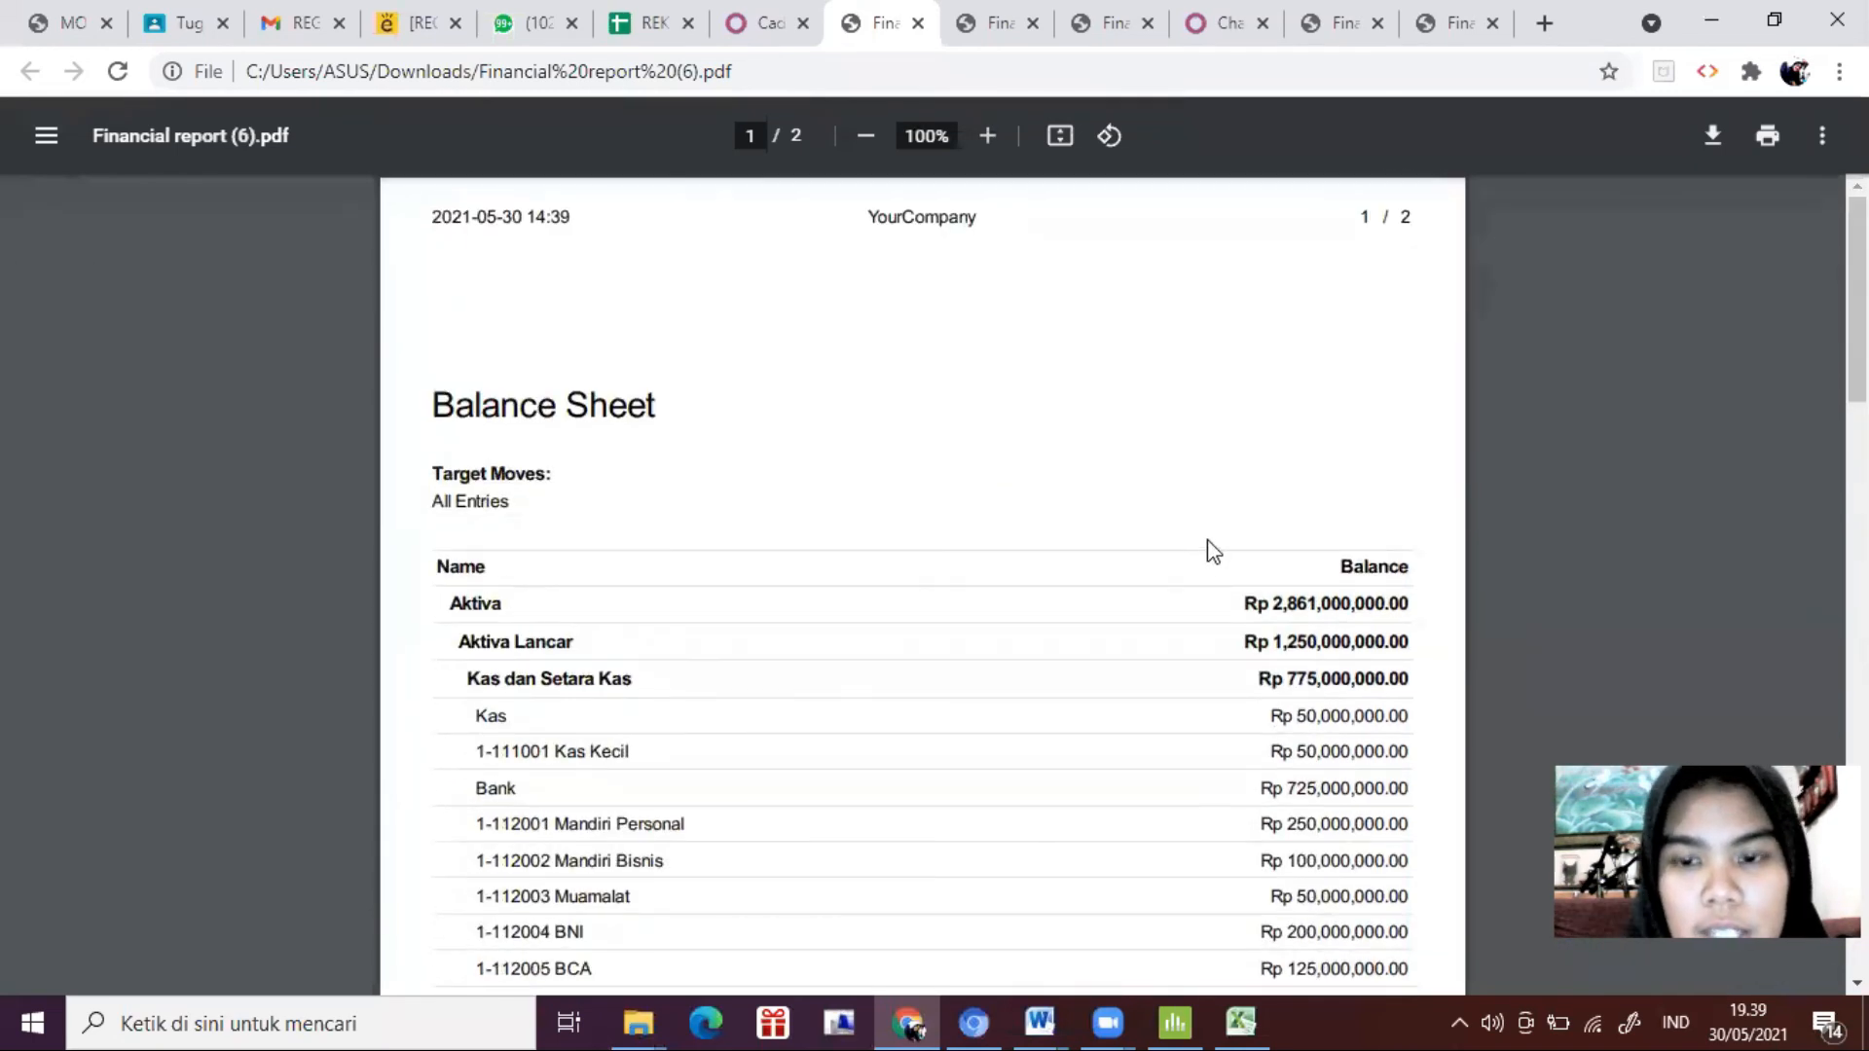
pyautogui.scroll(-3, 1311, 598)
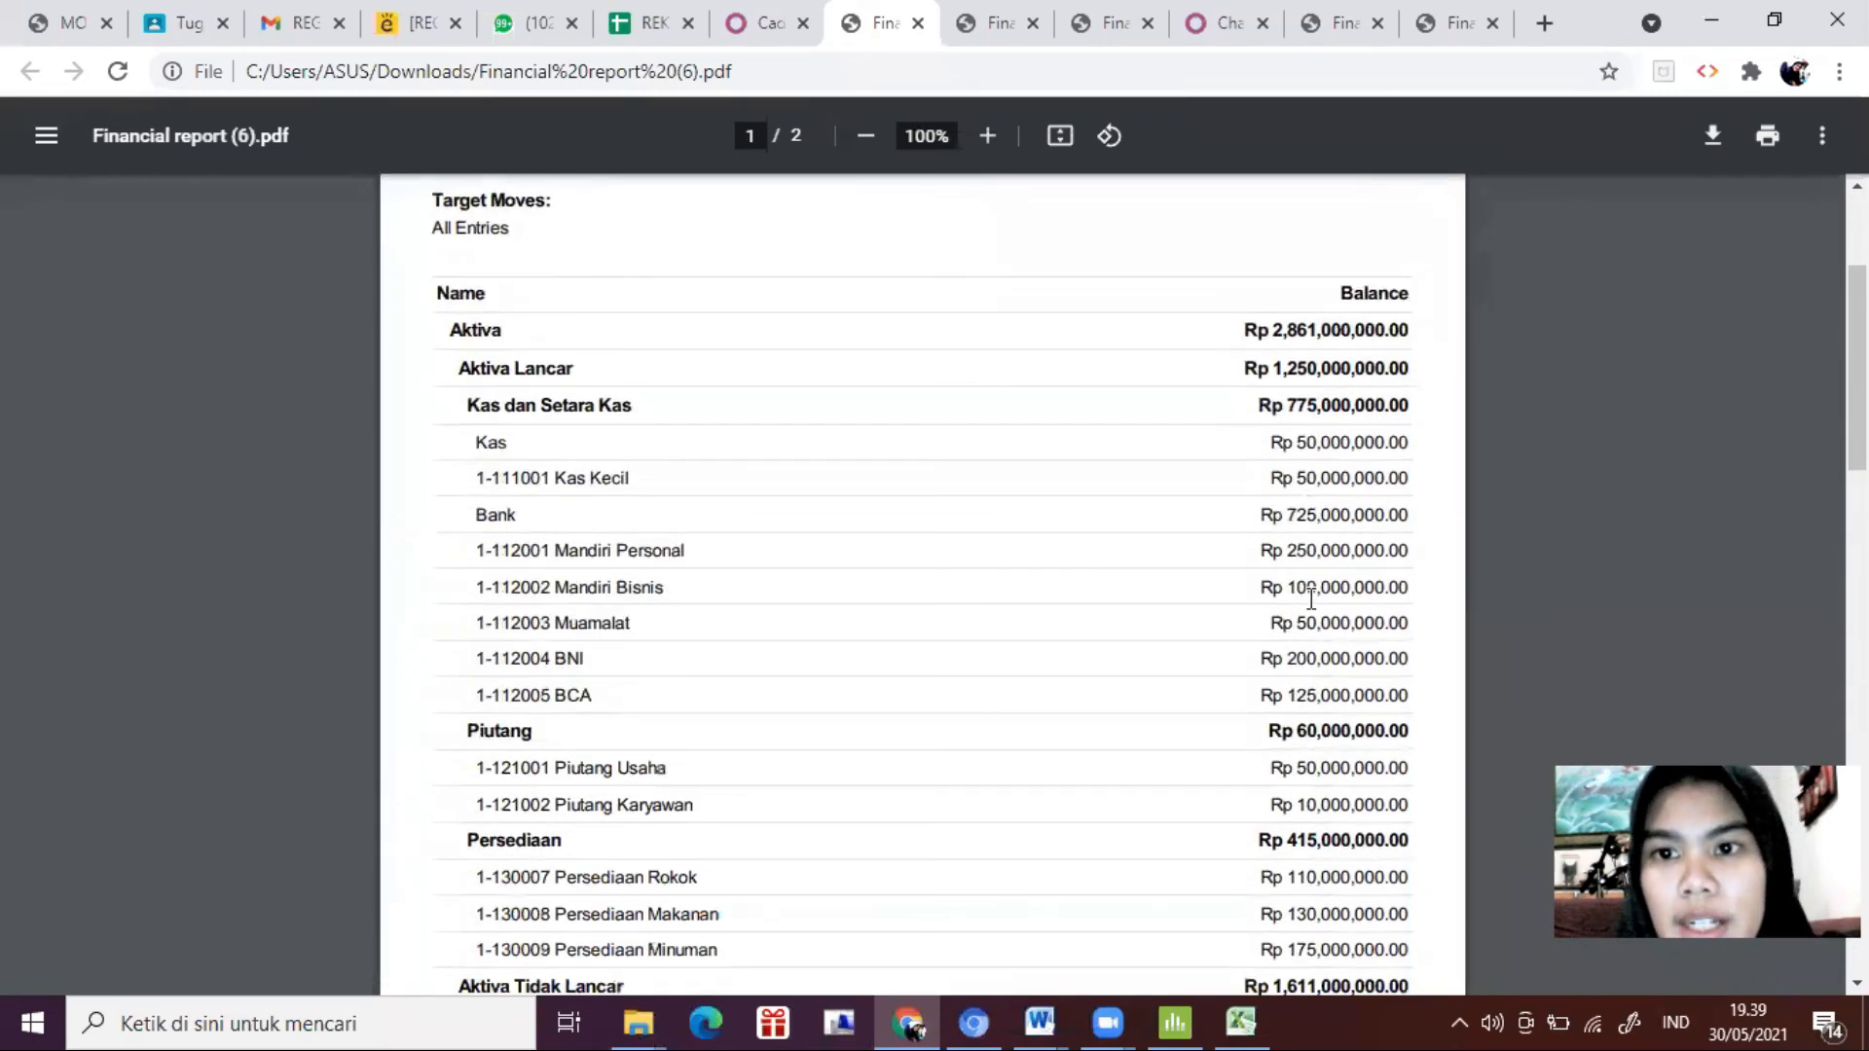
pyautogui.scroll(-9, 1311, 599)
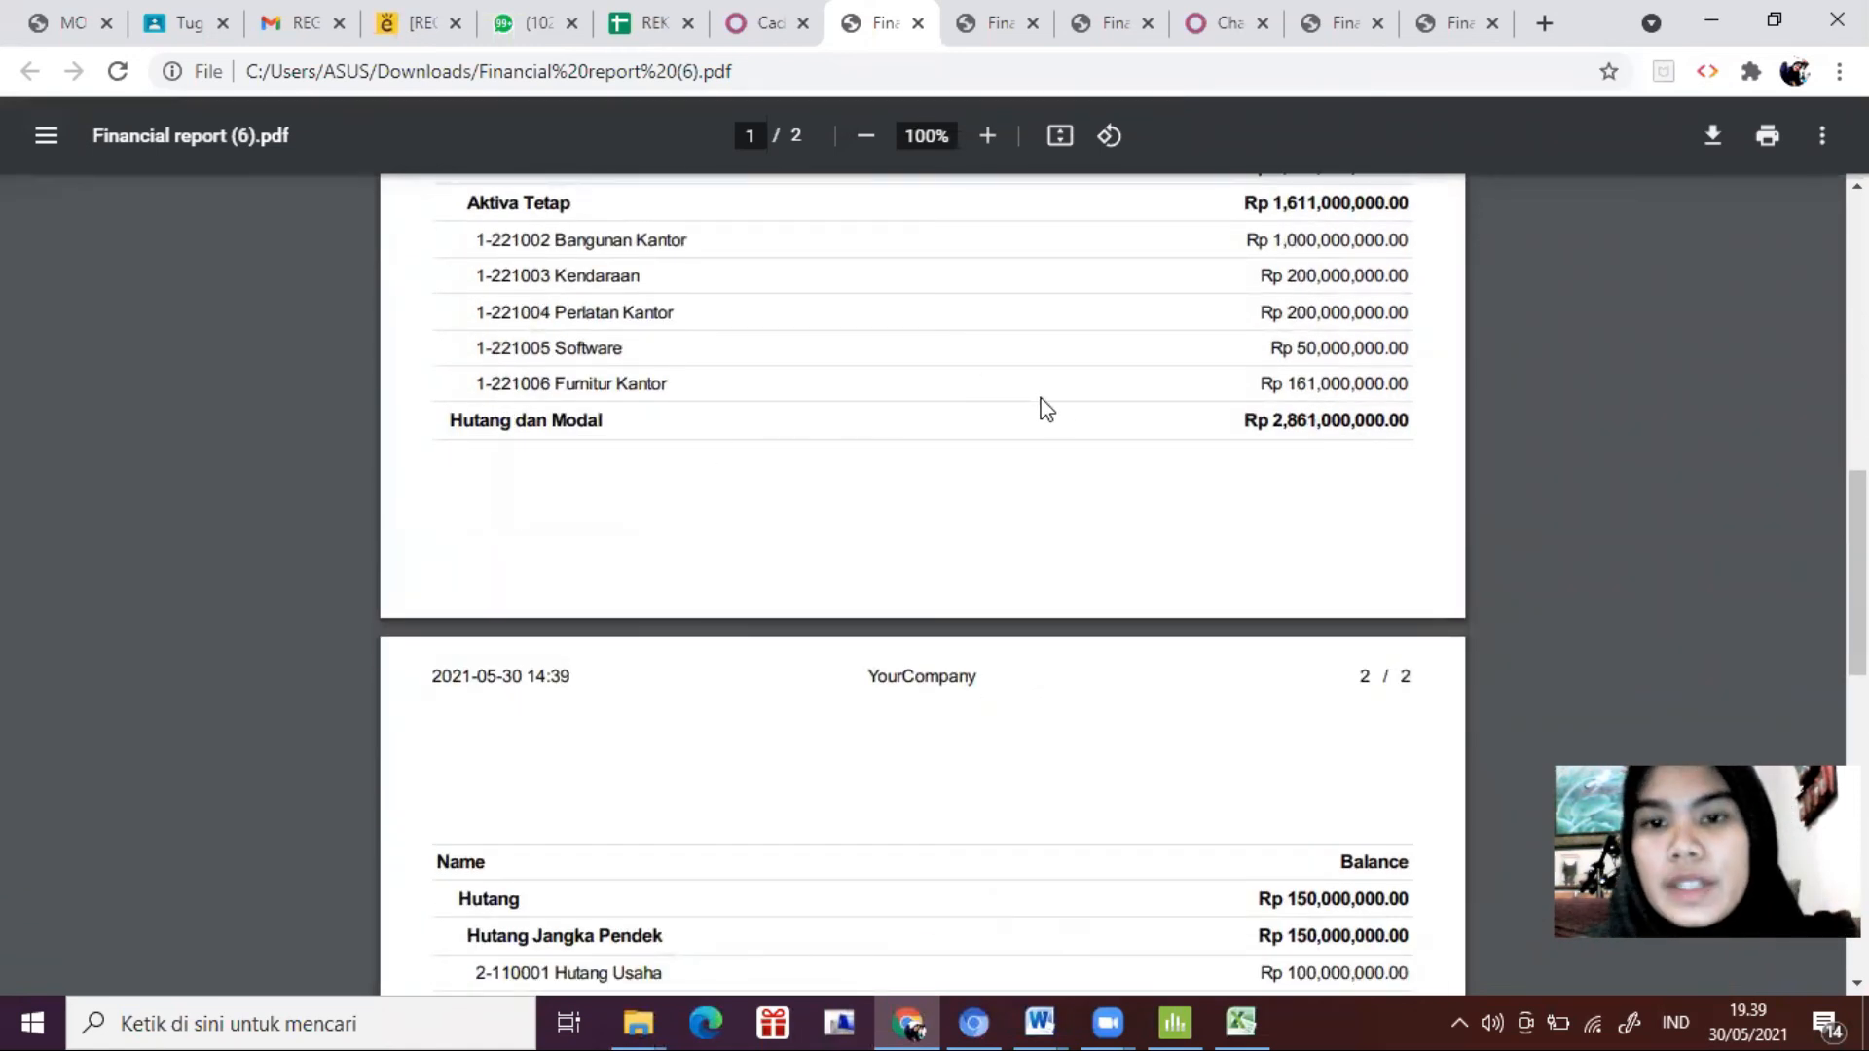
pyautogui.scroll(7, 1123, 426)
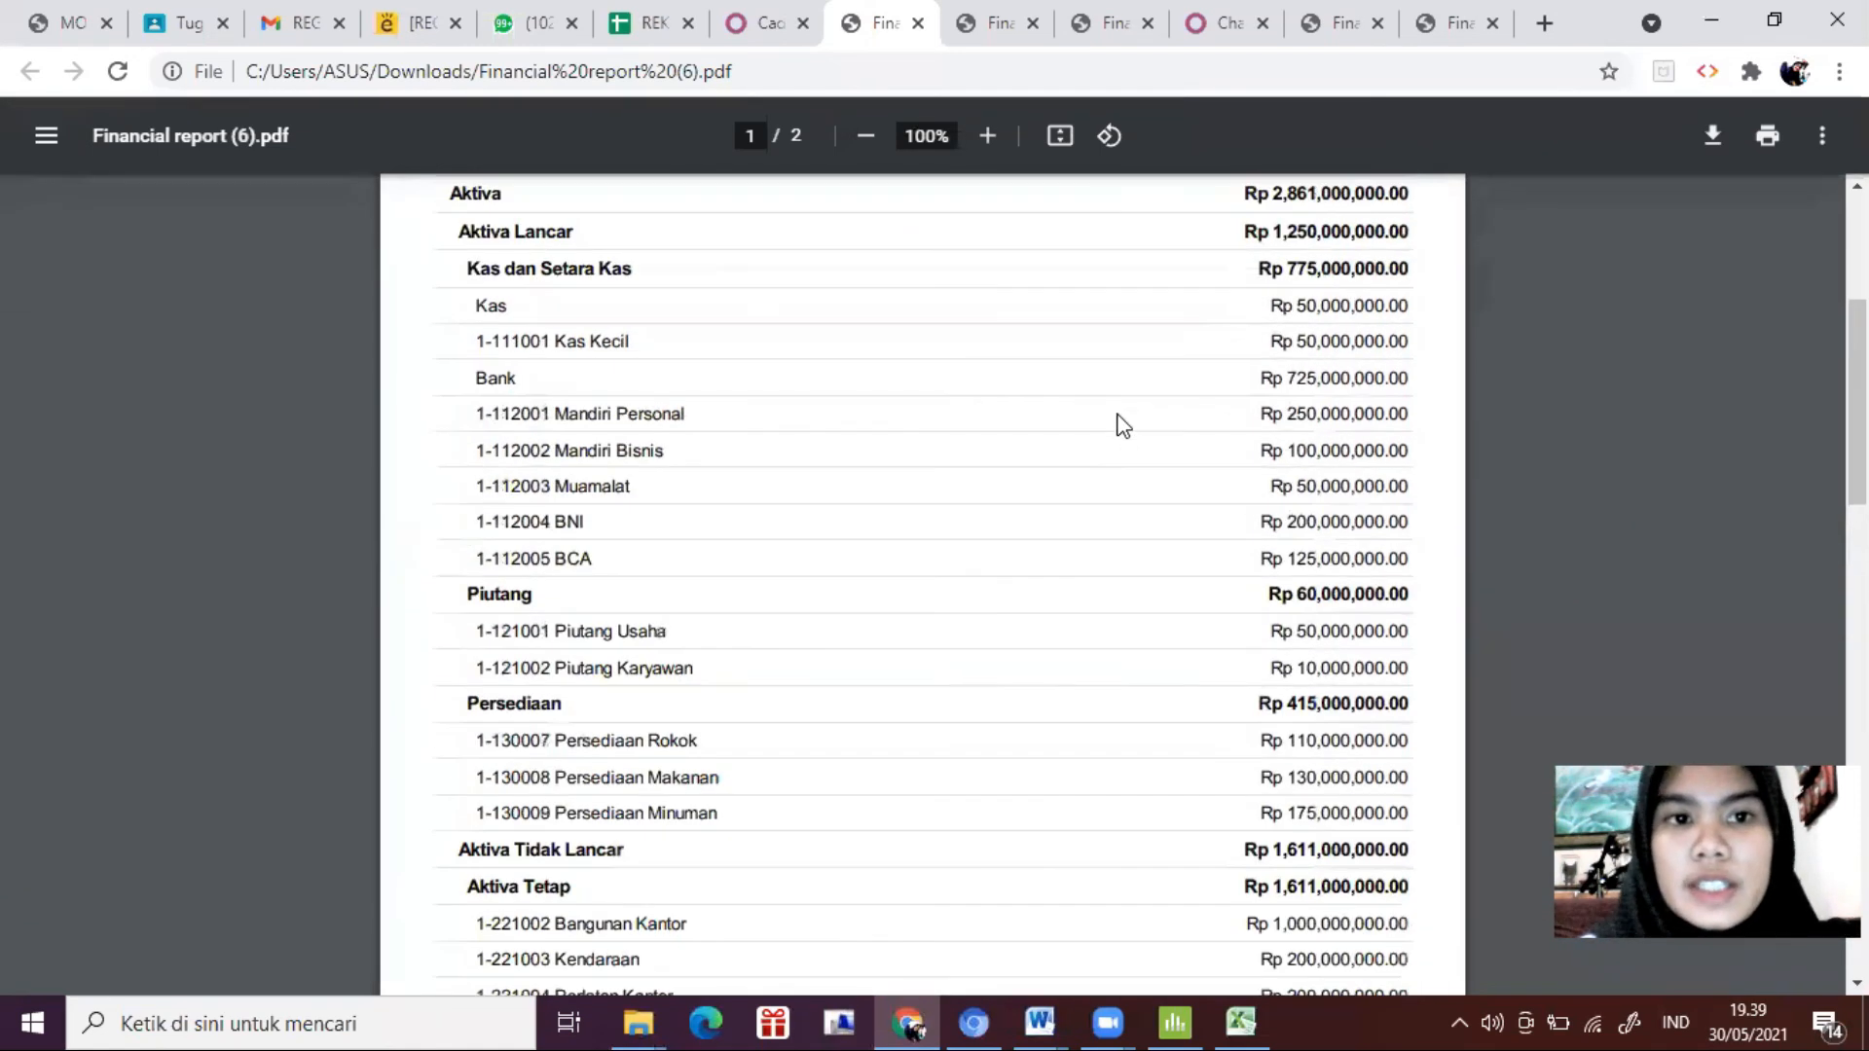
pyautogui.scroll(-9, 1123, 425)
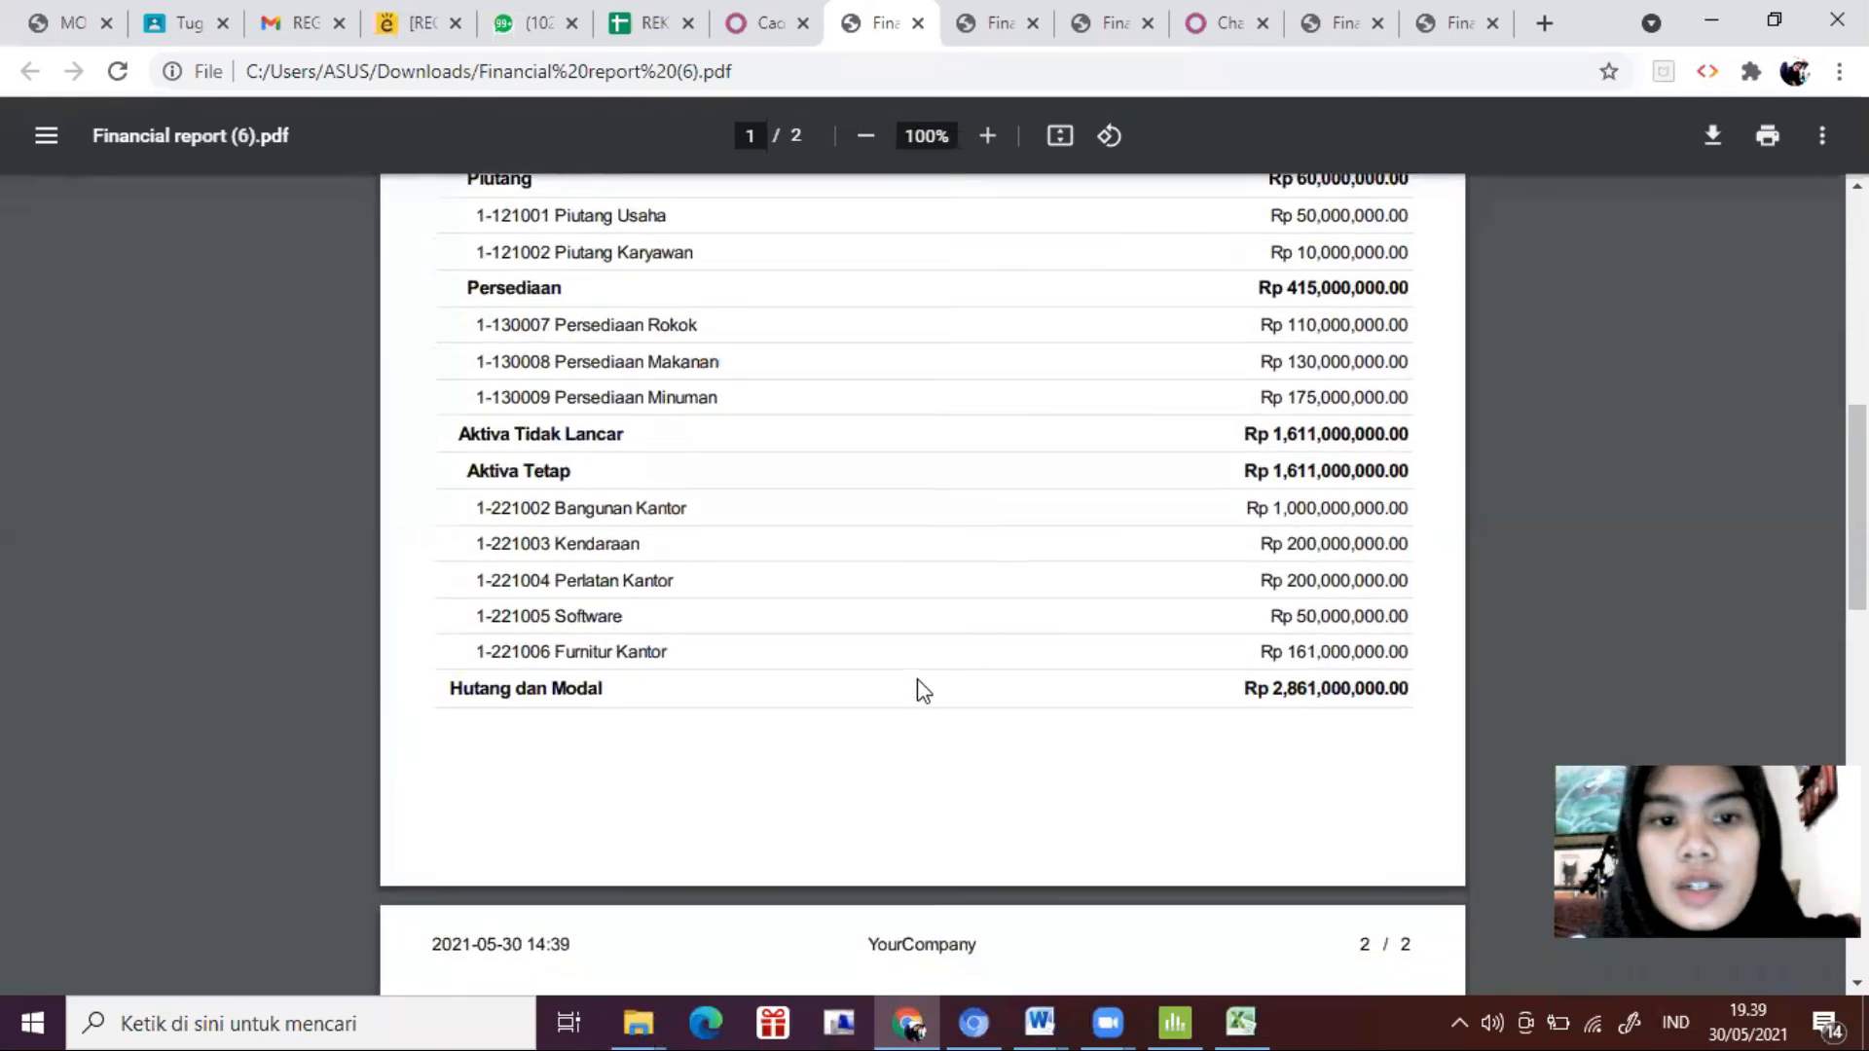
pyautogui.scroll(-4, 682, 722)
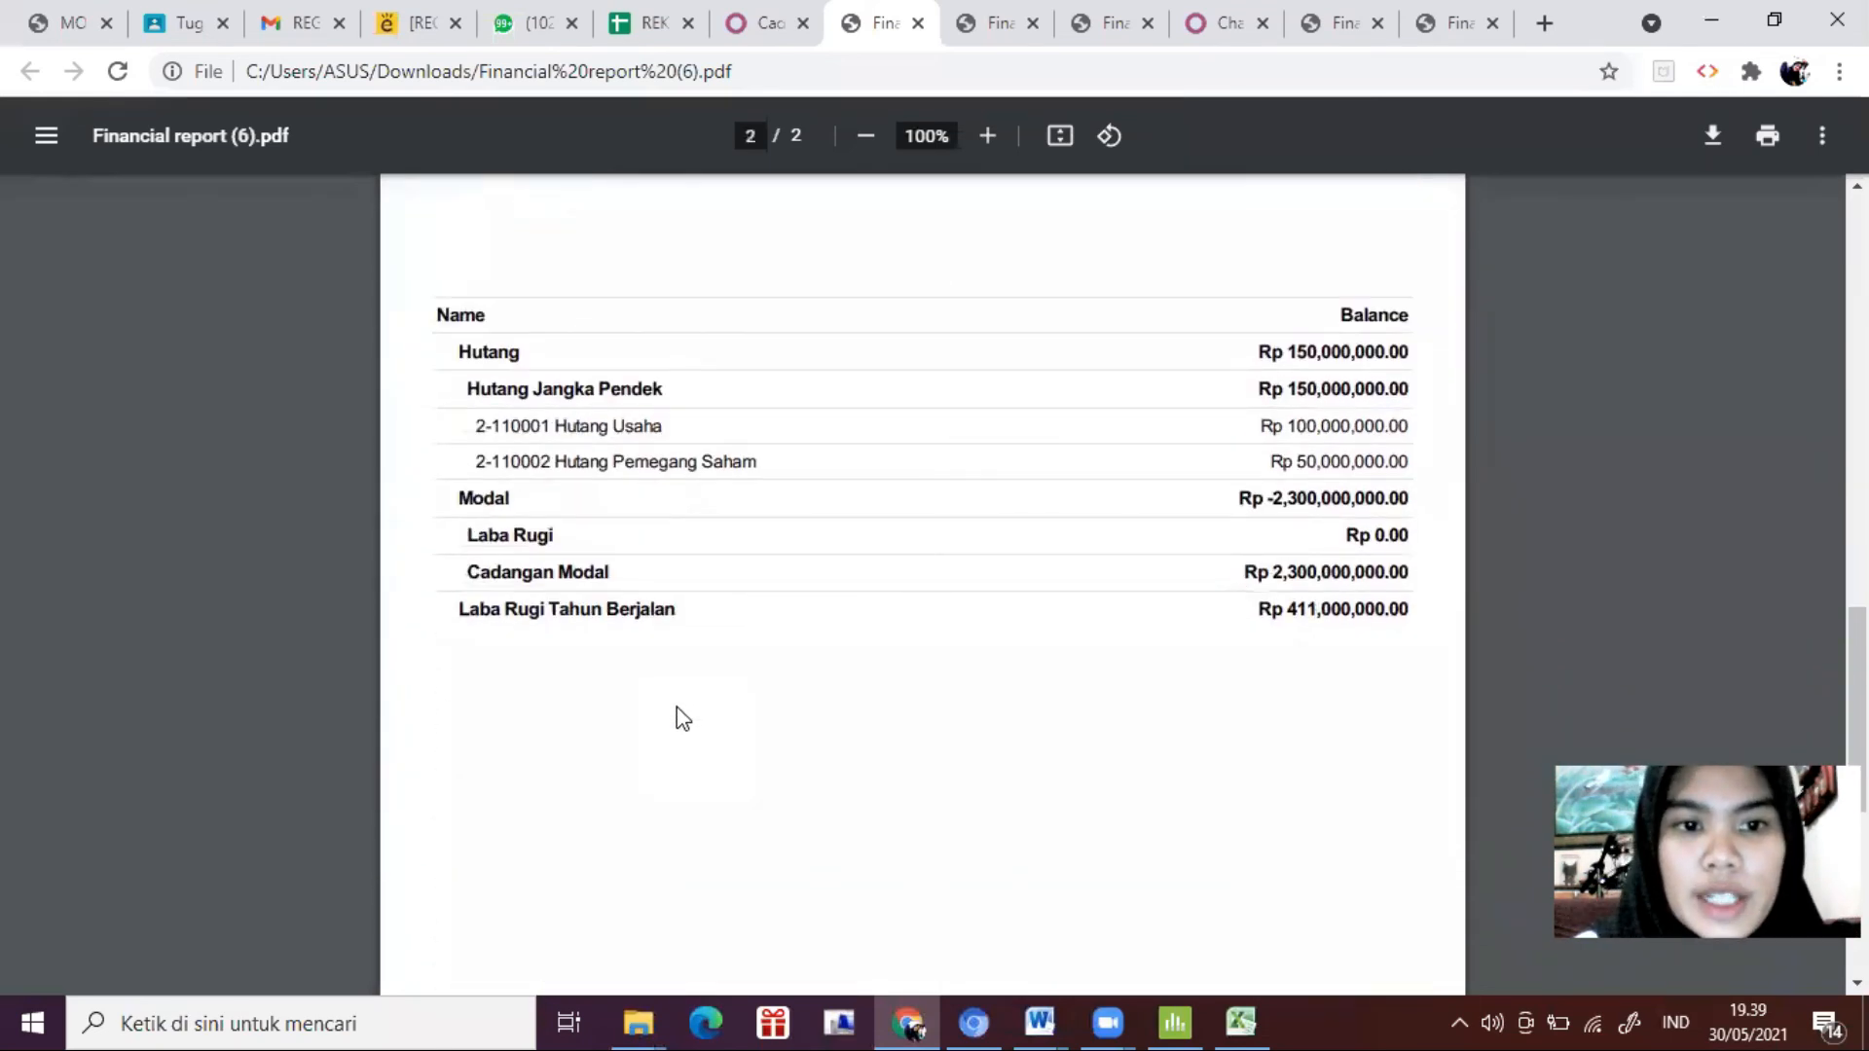
# Step: Close the Balance Sheet print dialog and compare the Modal section of Financial report (6).pdf with the Neraca sheet in Excel
pyautogui.click(773, 24)
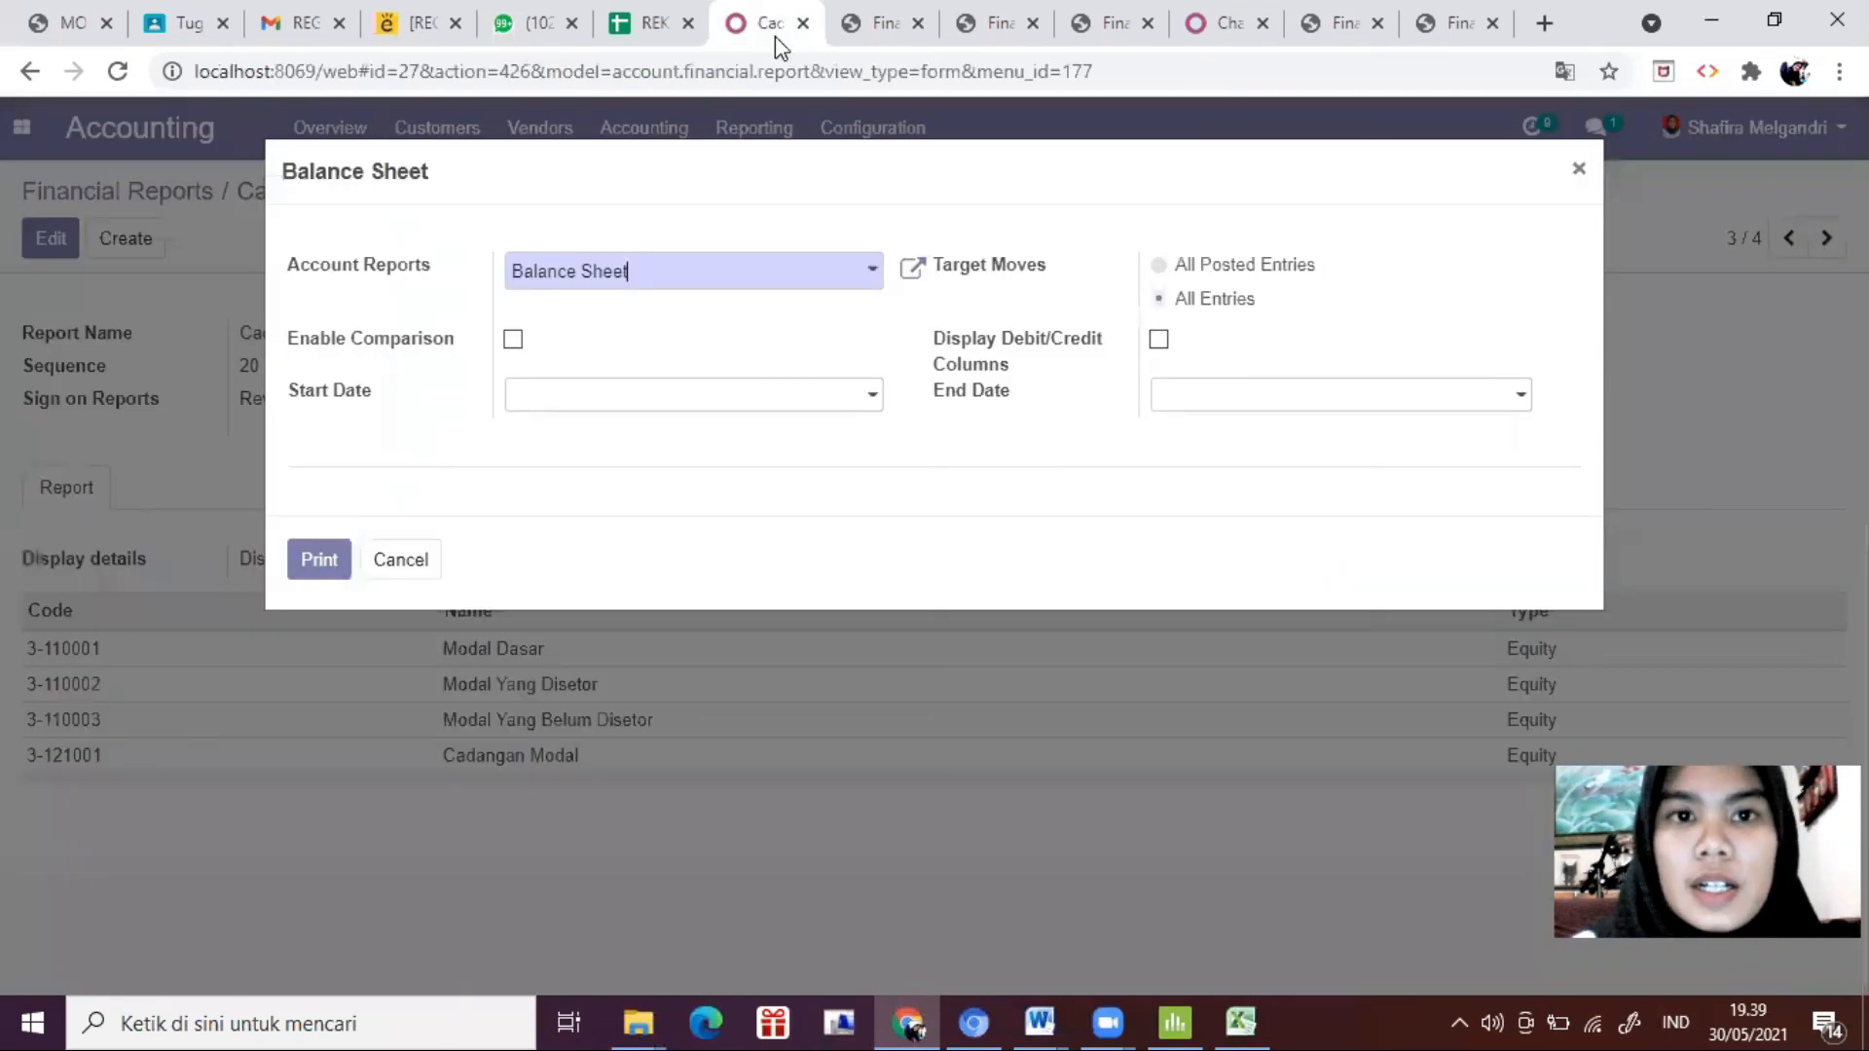
pyautogui.click(1581, 172)
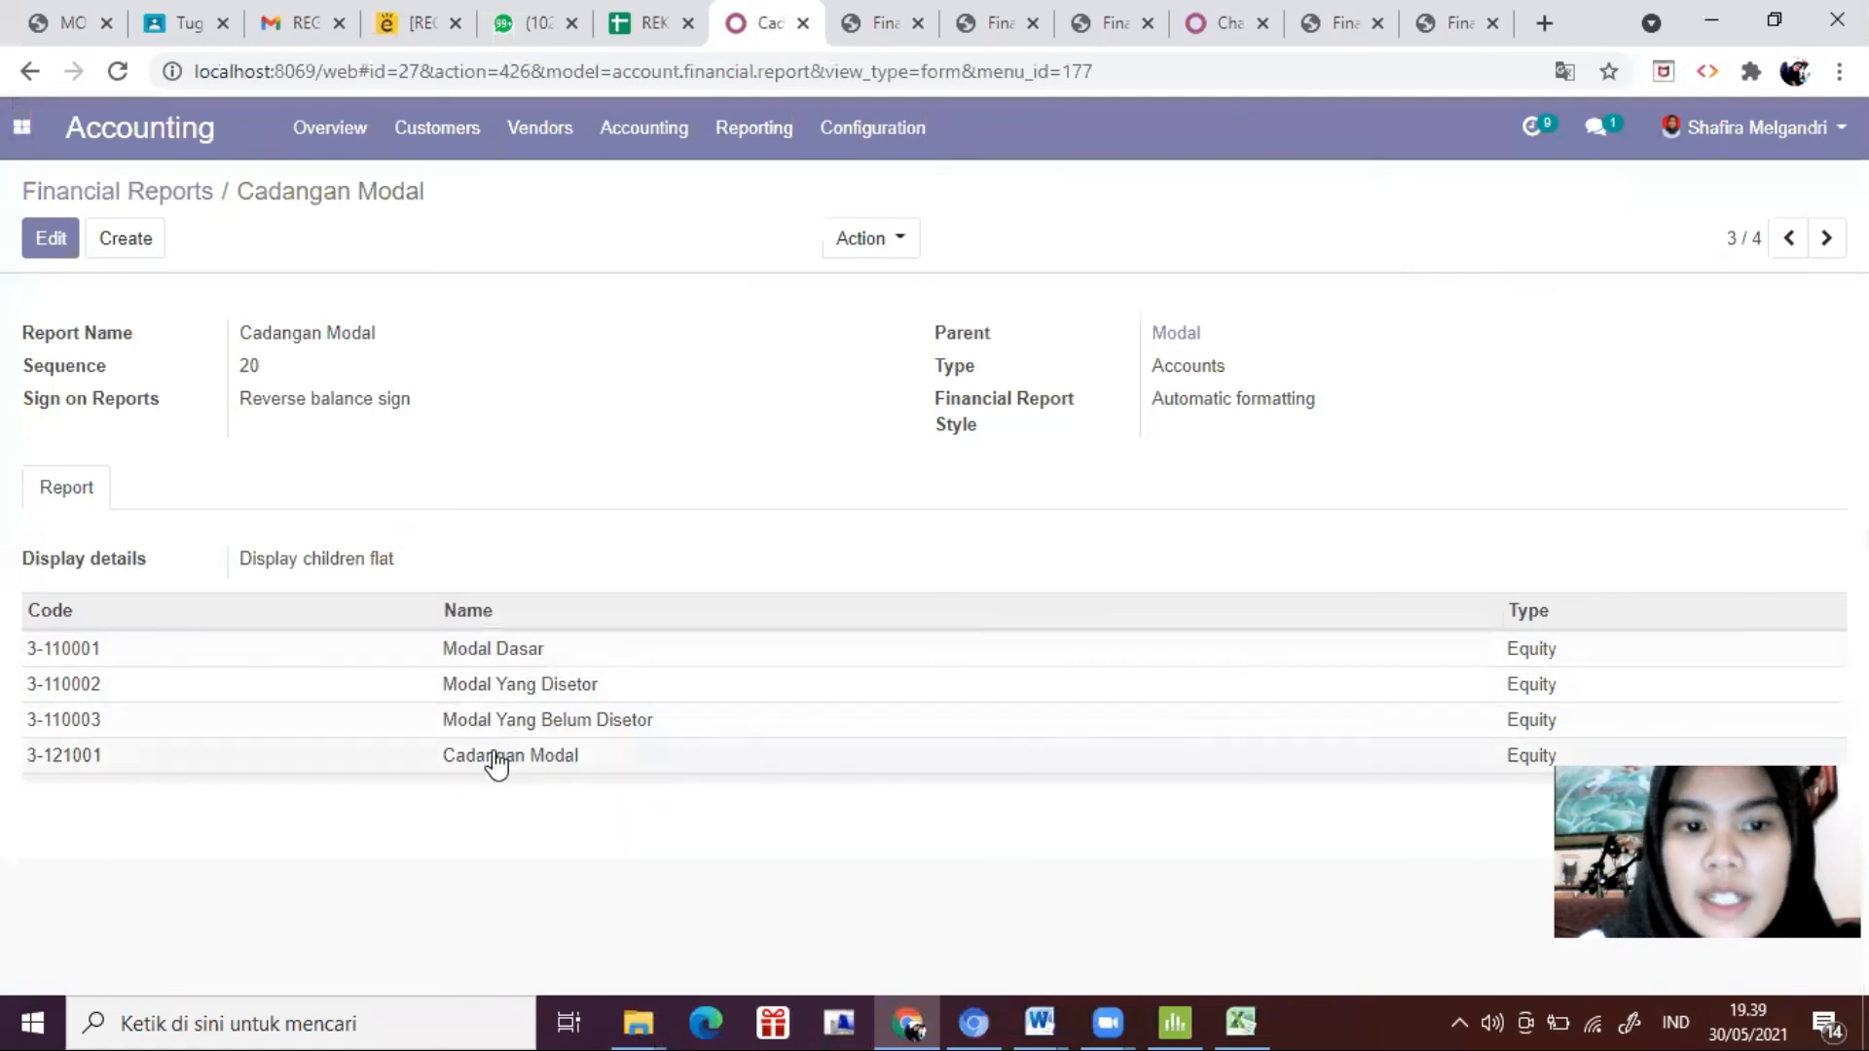
pyautogui.click(1199, 32)
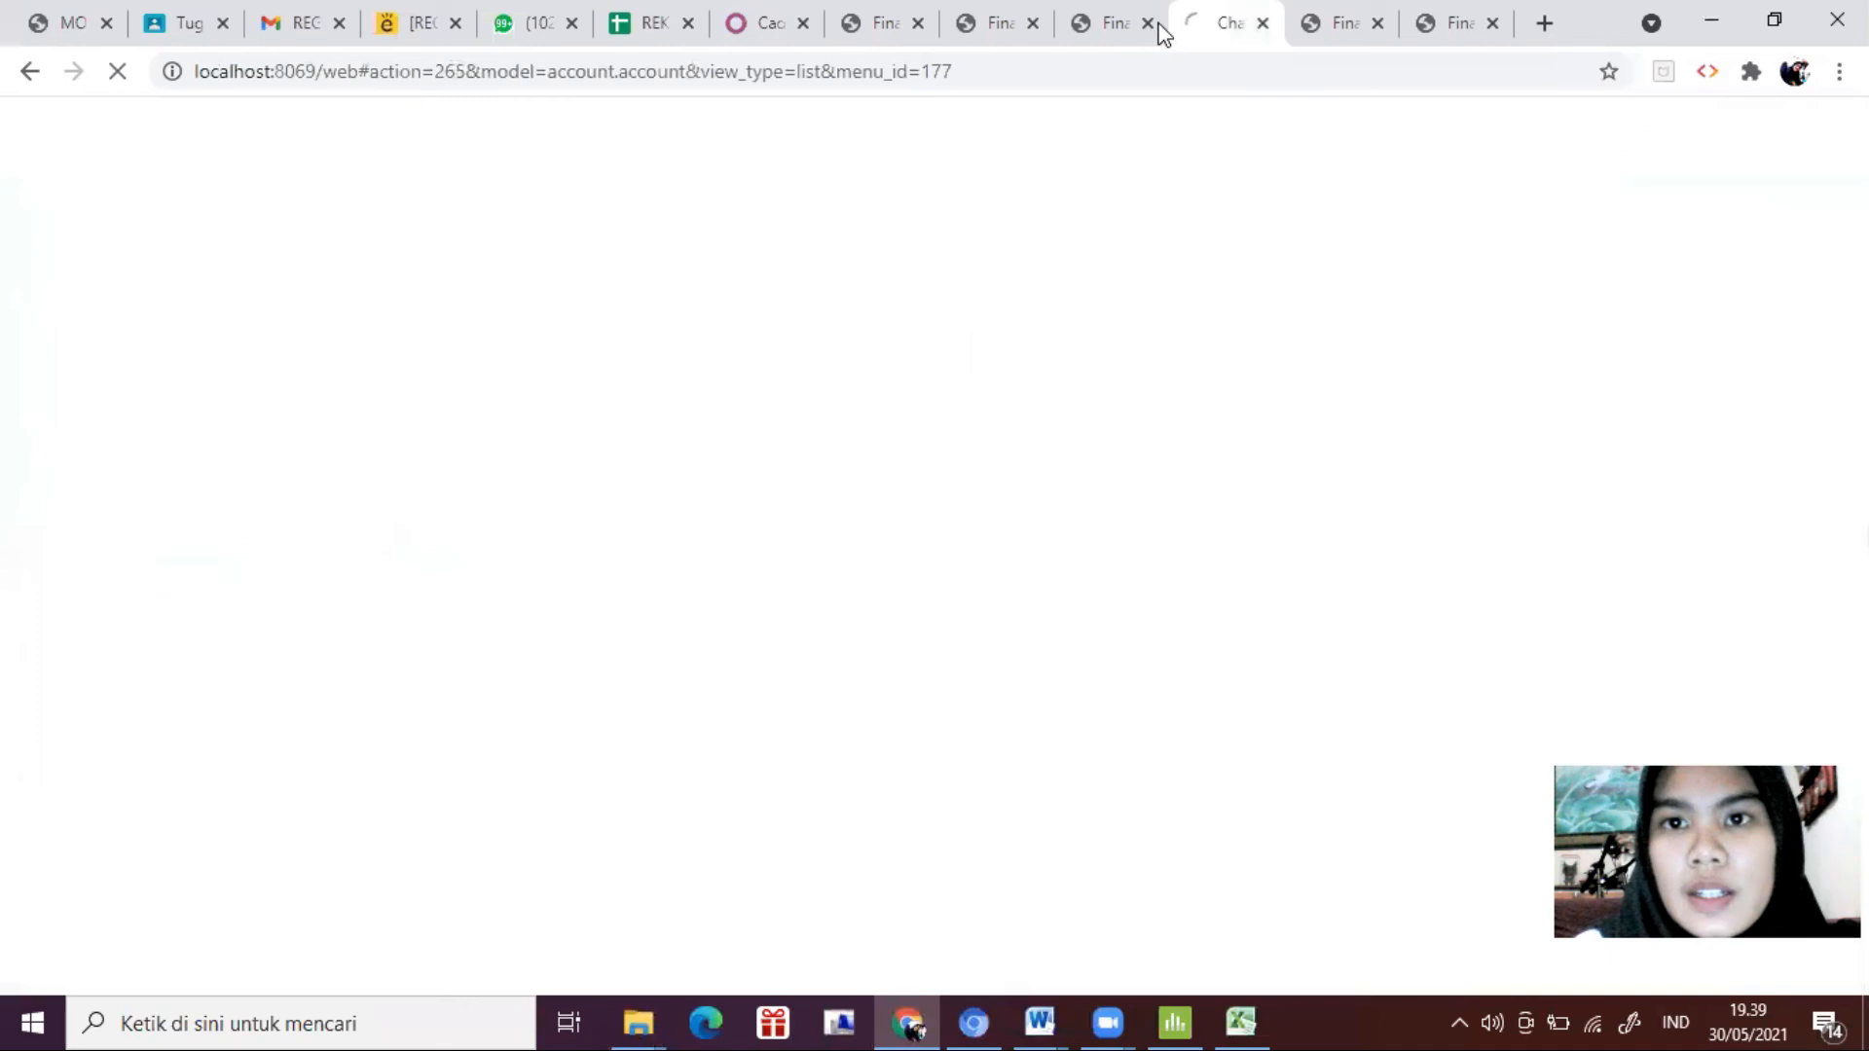
pyautogui.click(881, 29)
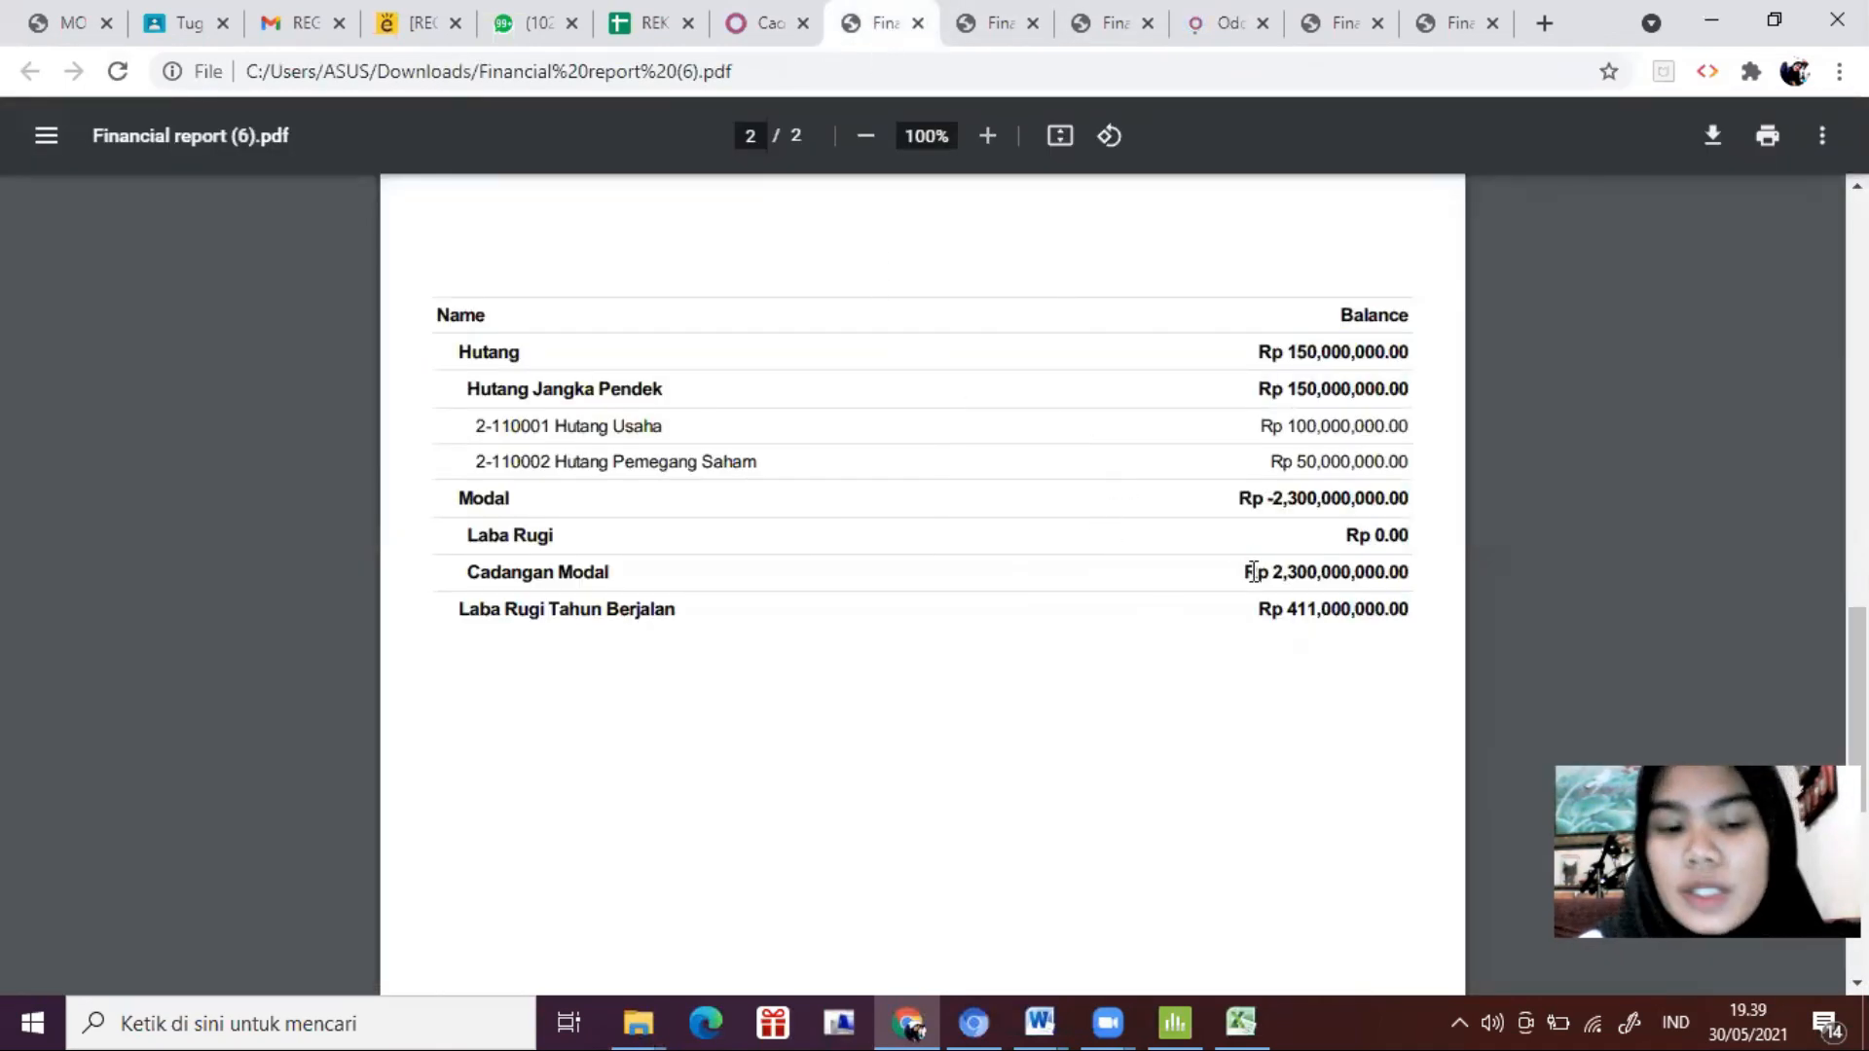
pyautogui.press('super+Left')
pyautogui.click(1384, 596)
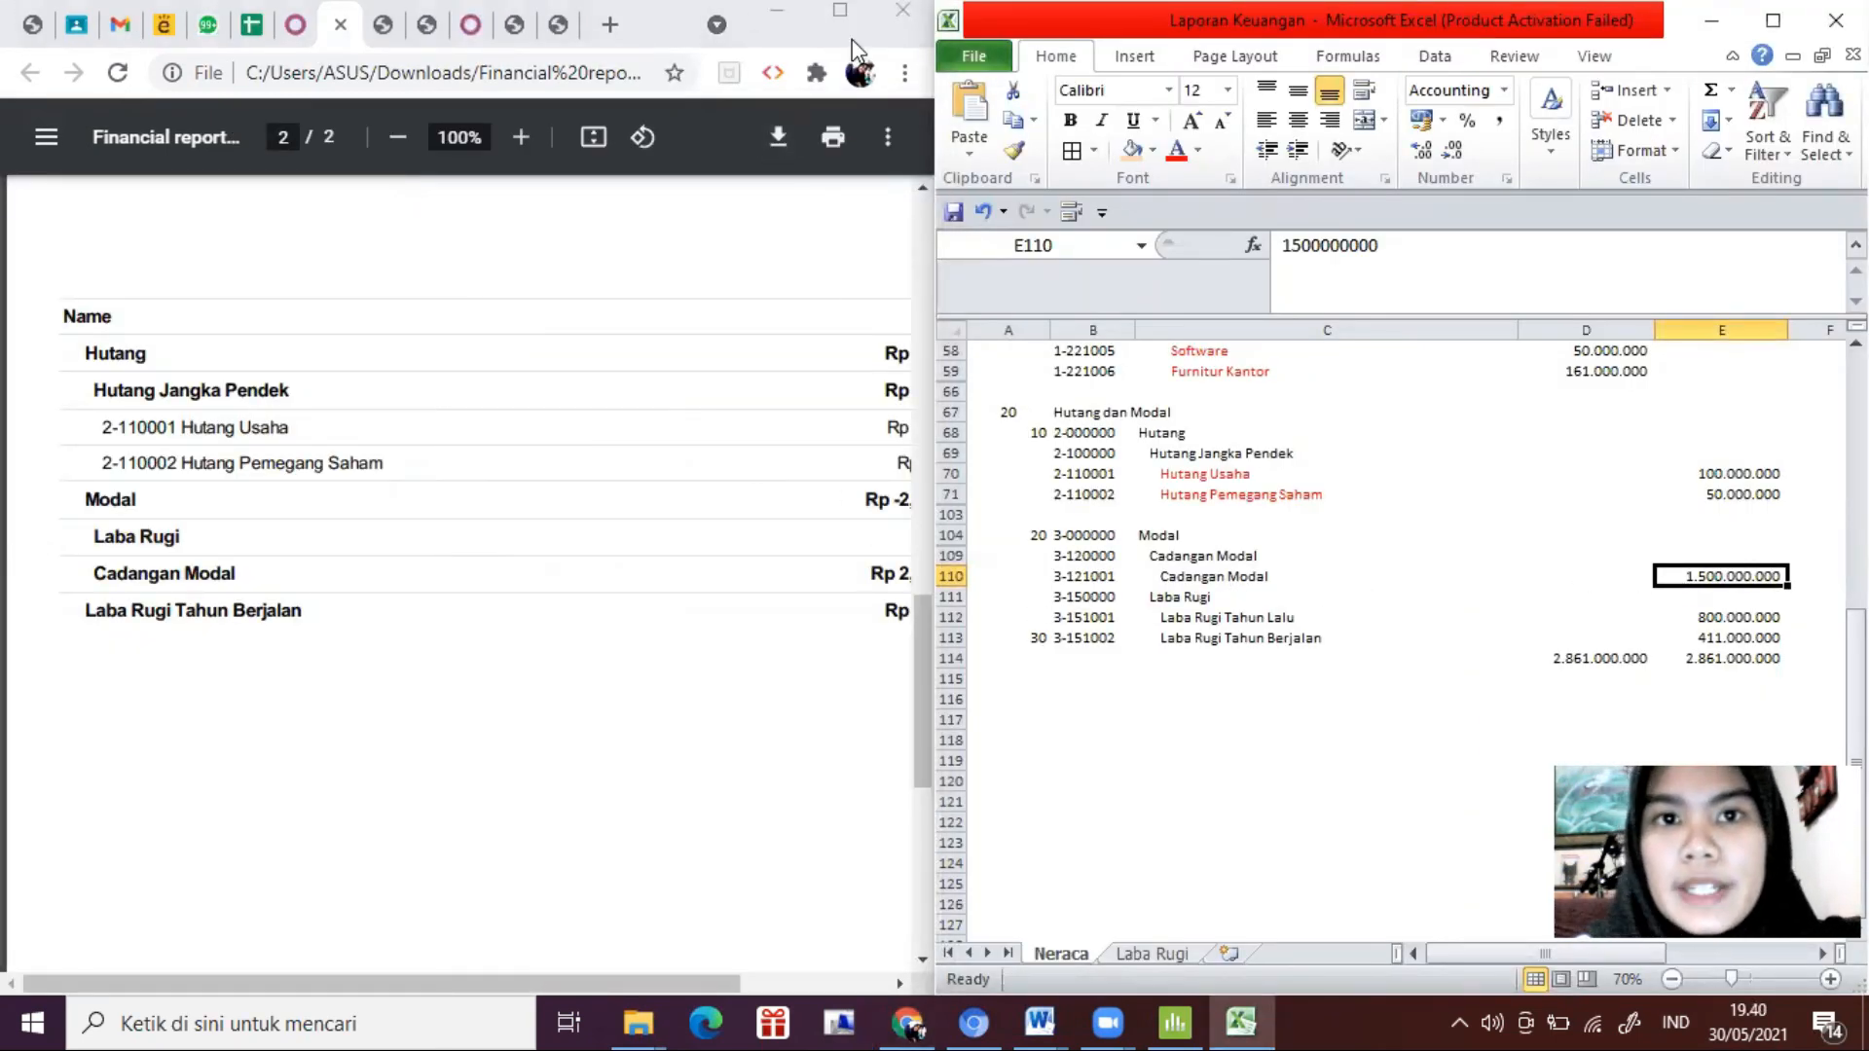
pyautogui.click(840, 11)
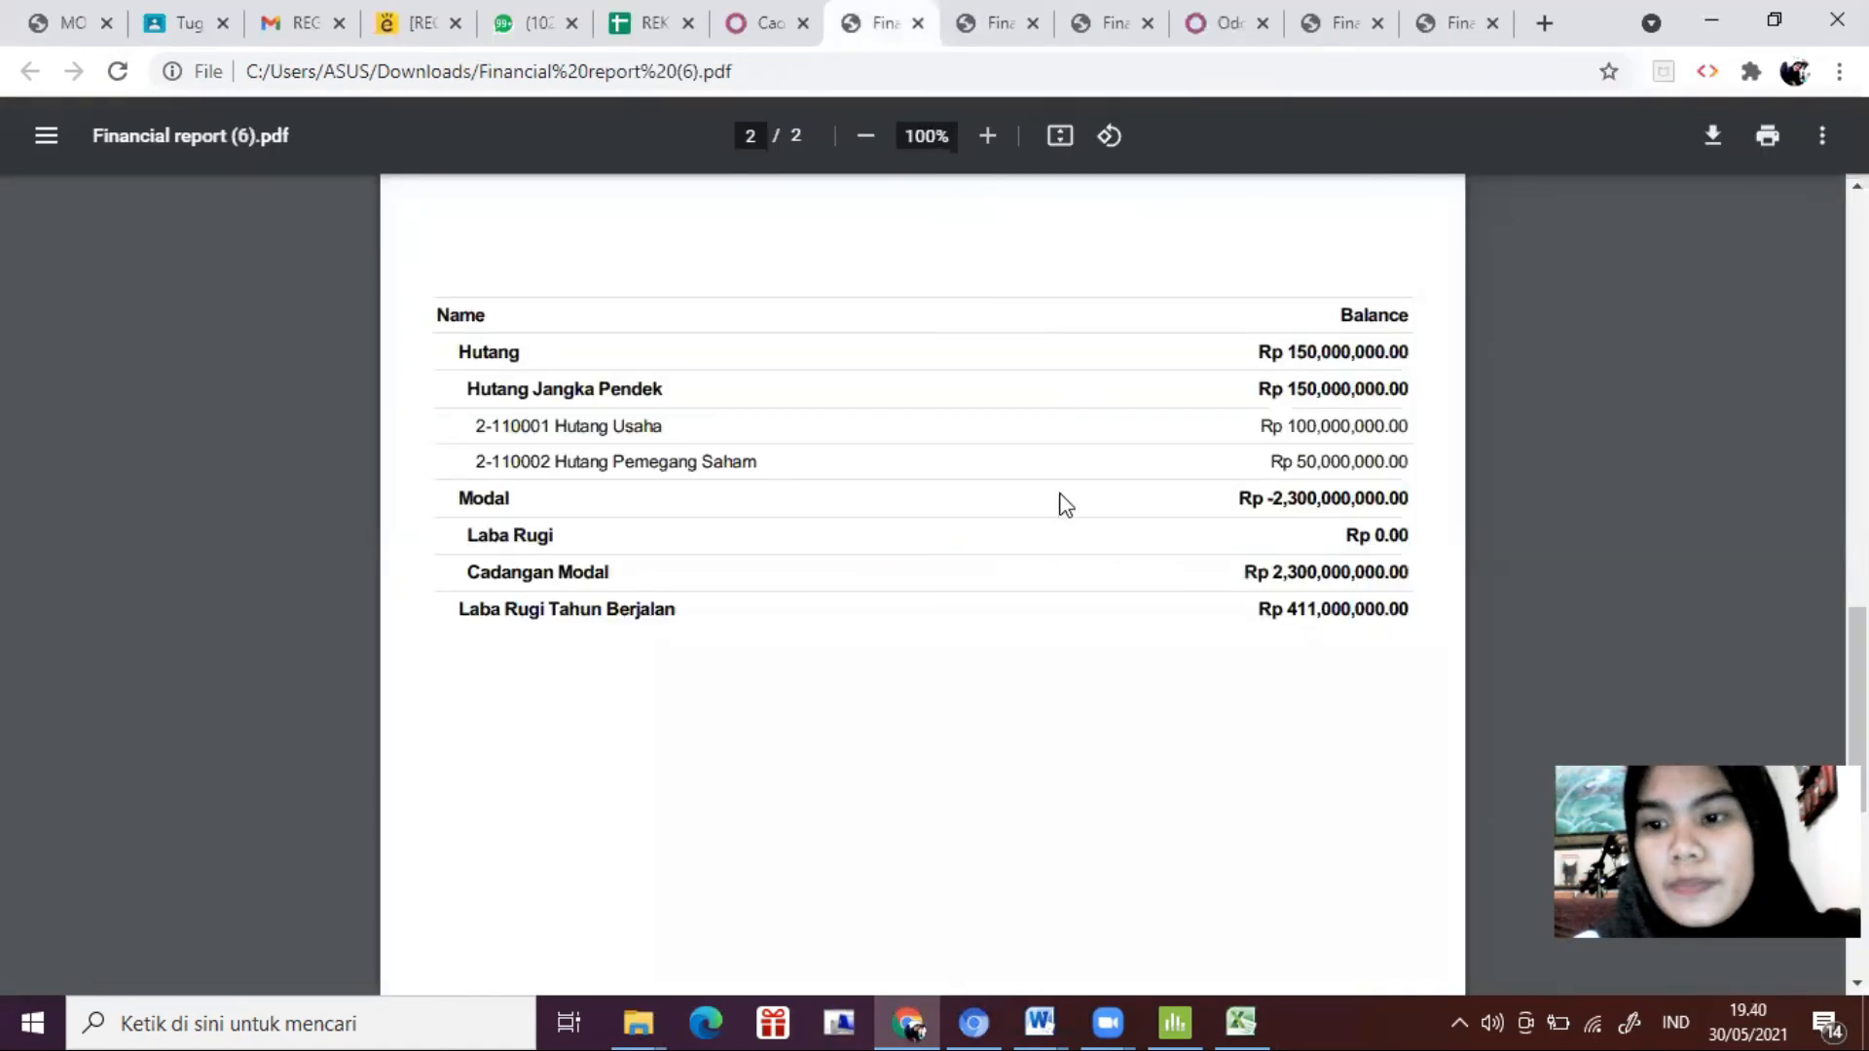